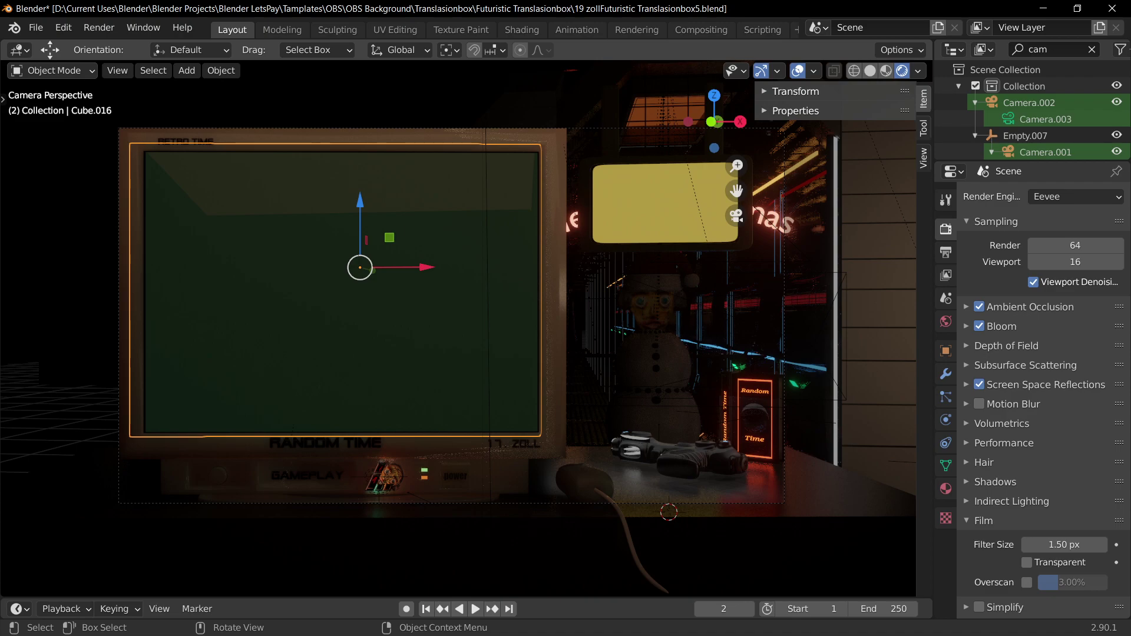
- Select the snowman's middle ball, frame it in the doorway and show the scene in Material Preview shading
click(674, 360)
middle_drag(673, 360, 637, 365)
shift+middle_drag(821, 299, 702, 324)
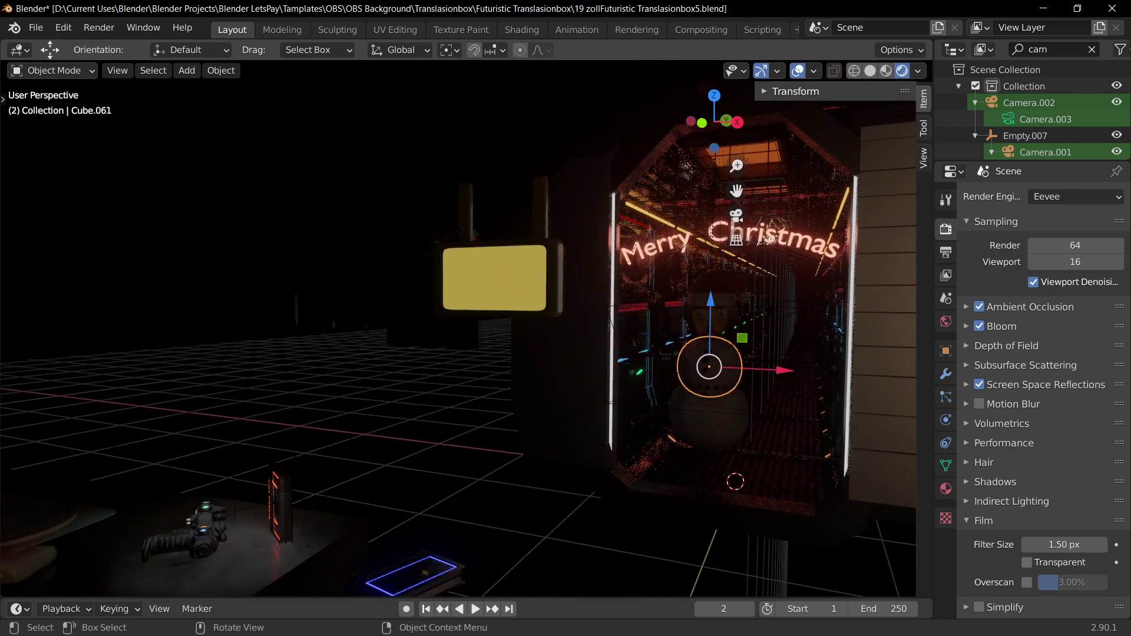
scroll(730, 360, up, 1)
key(KP_Decimal)
scroll(707, 353, down, 5)
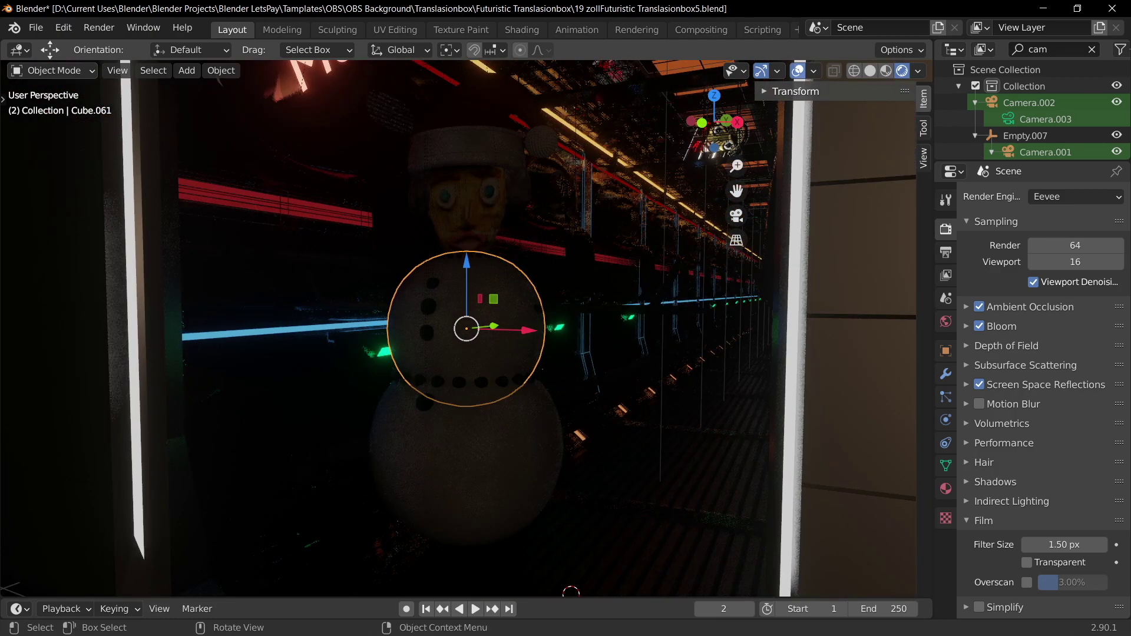
click(885, 71)
scroll(680, 216, up, 4)
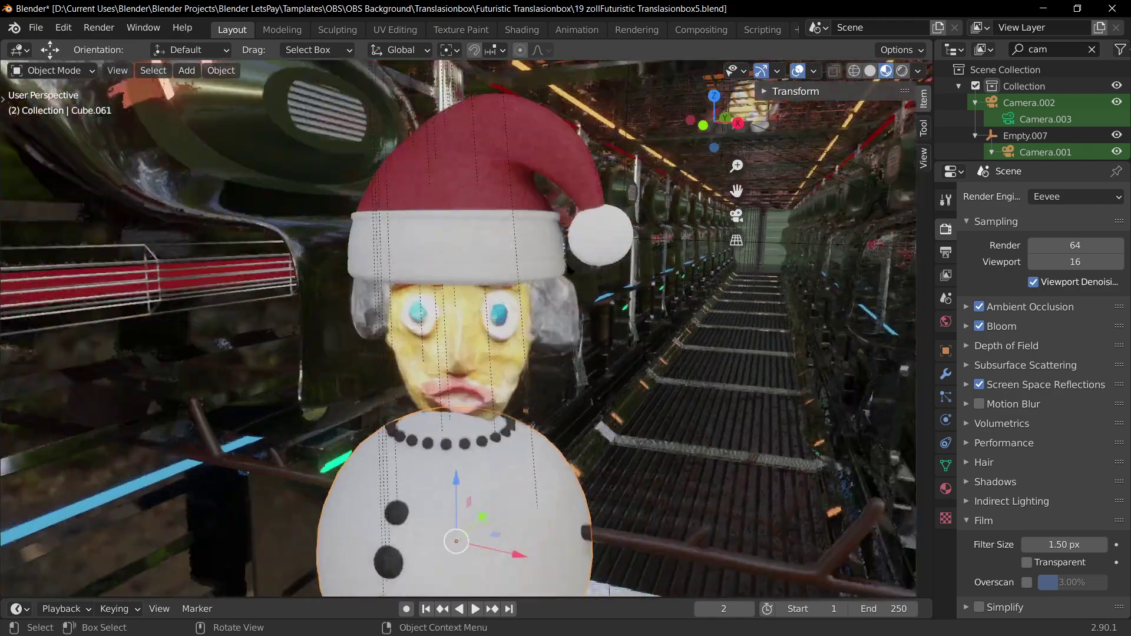
- Select the pompom on the snowman's hat and examine the snowman and the surrounding gate
click(647, 207)
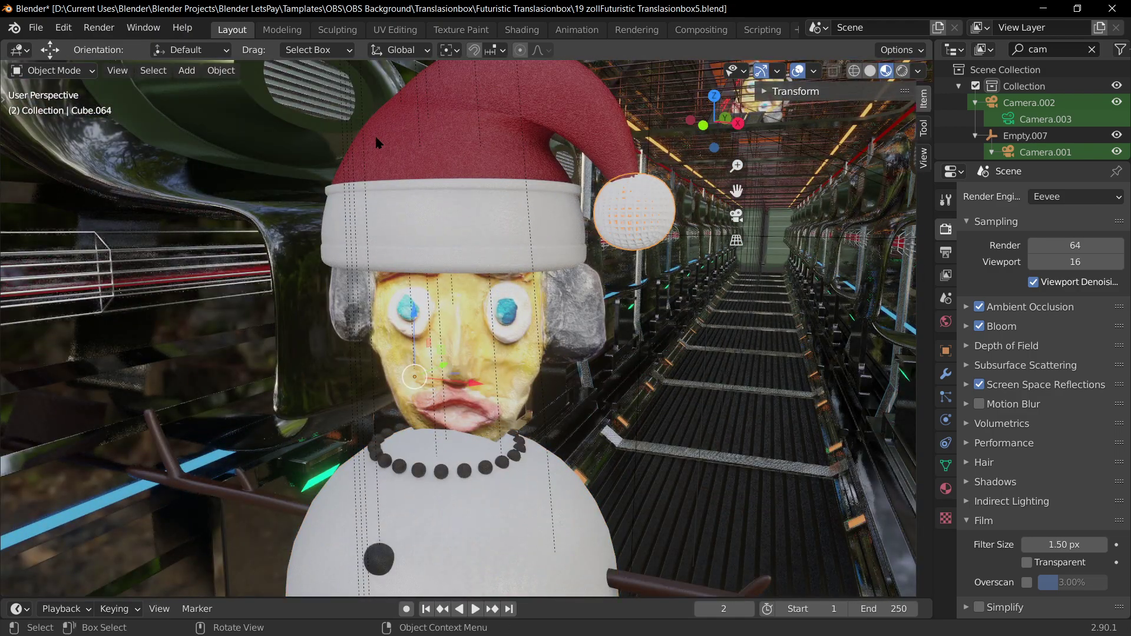
scroll(526, 177, down, 6)
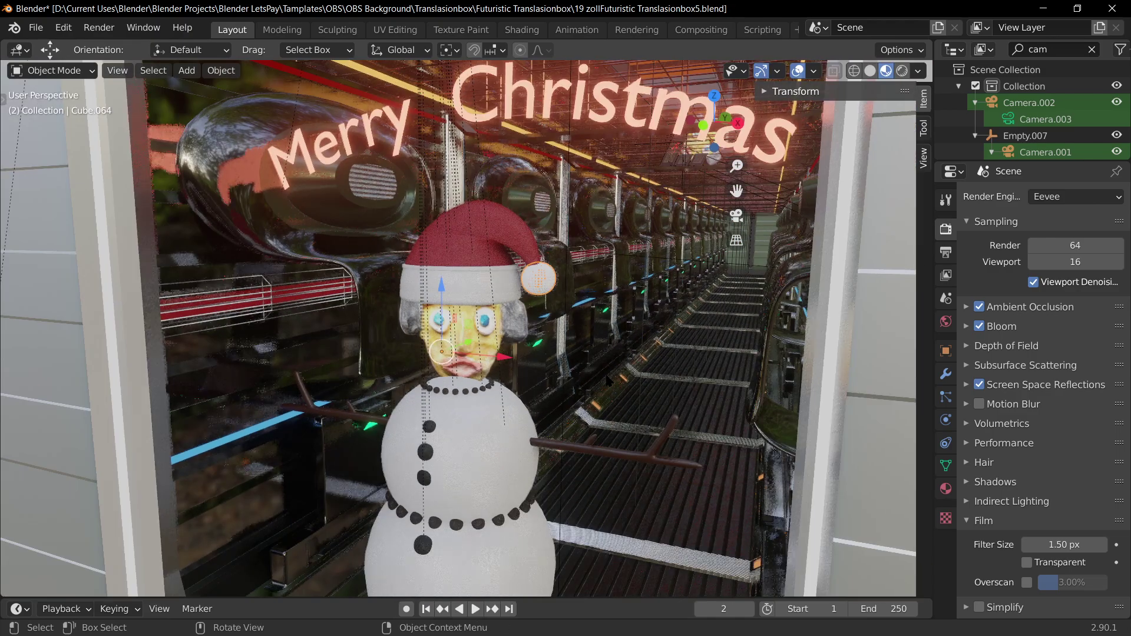
scroll(608, 380, down, 4)
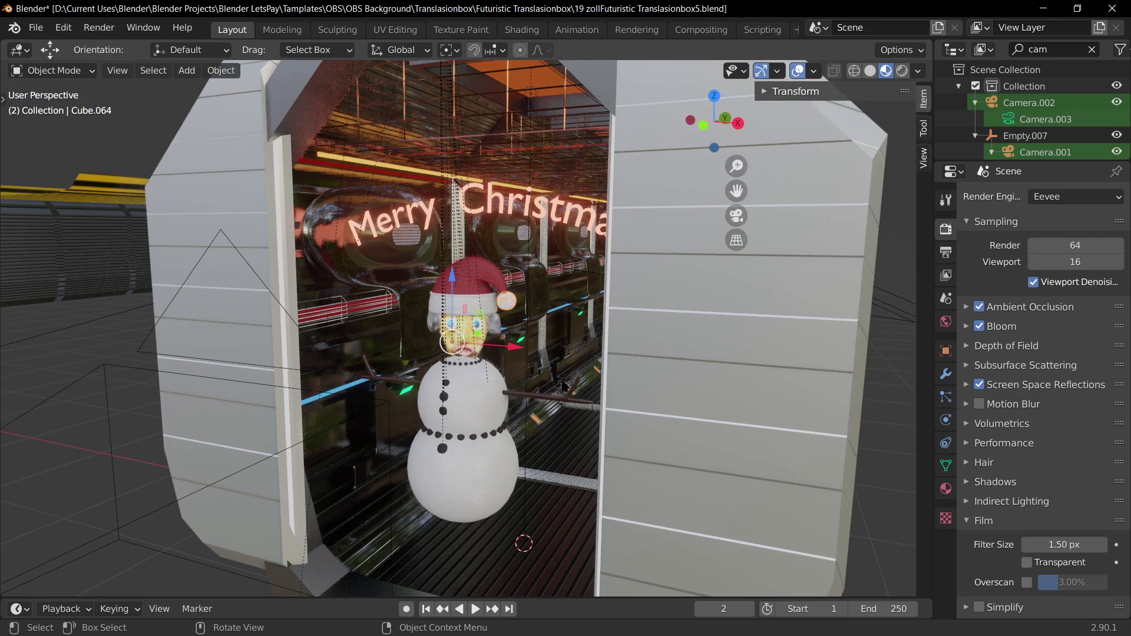
scroll(548, 404, up, 3)
shift+middle_drag(547, 404, 614, 362)
scroll(614, 363, down, 1)
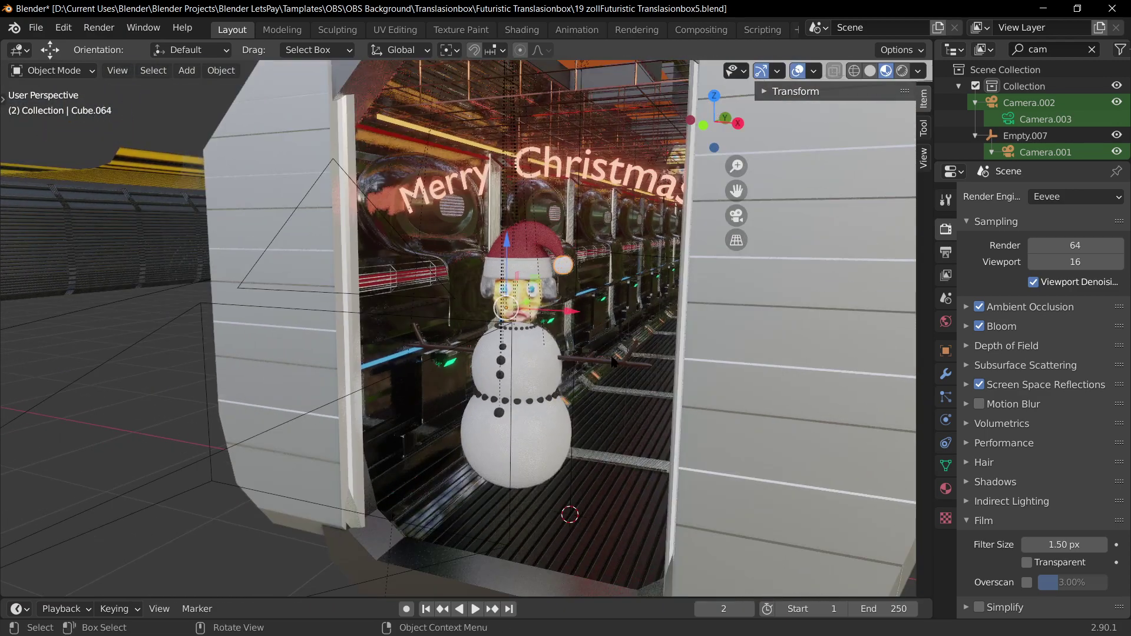
scroll(613, 361, down, 3)
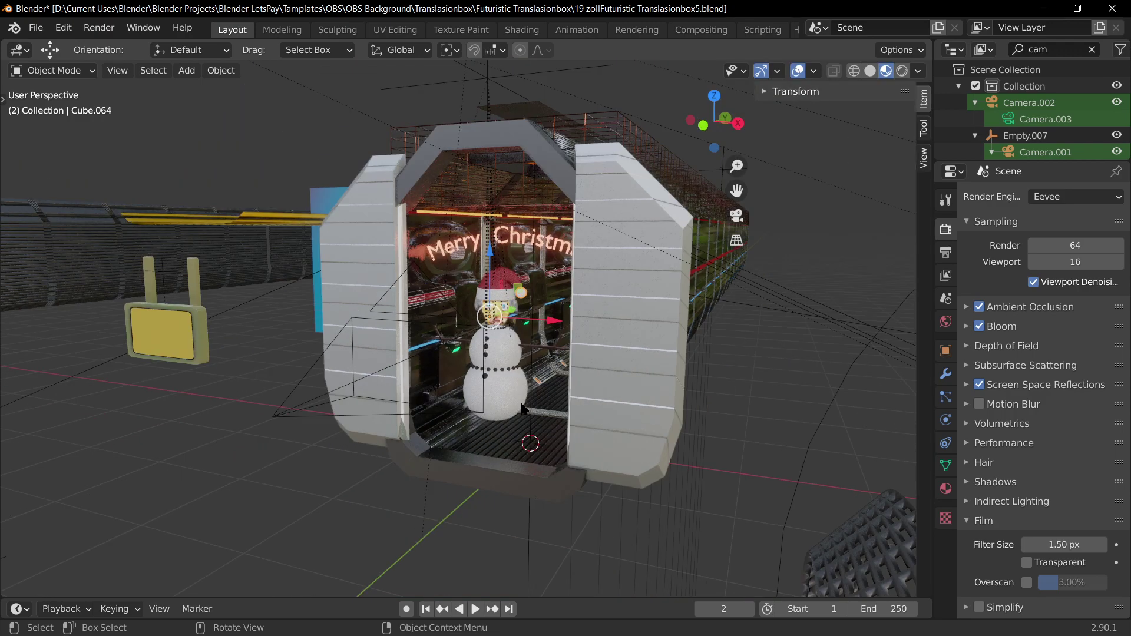
- Return to the camera view, inspect the doorway scene in Rendered shading and clear the selection
key(KP_0)
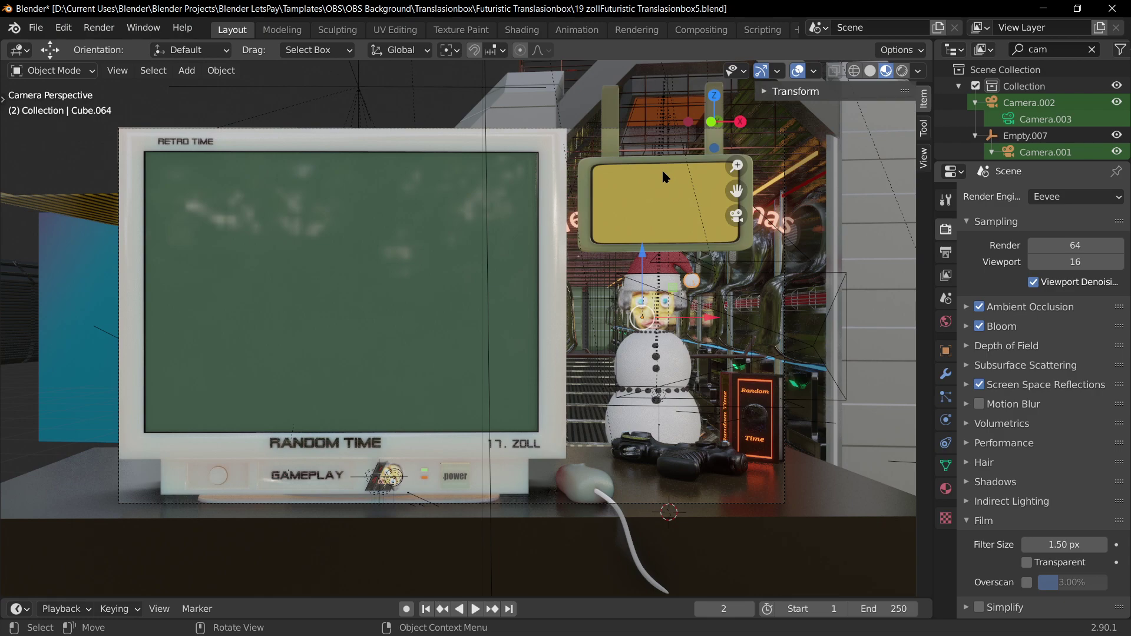
click(902, 71)
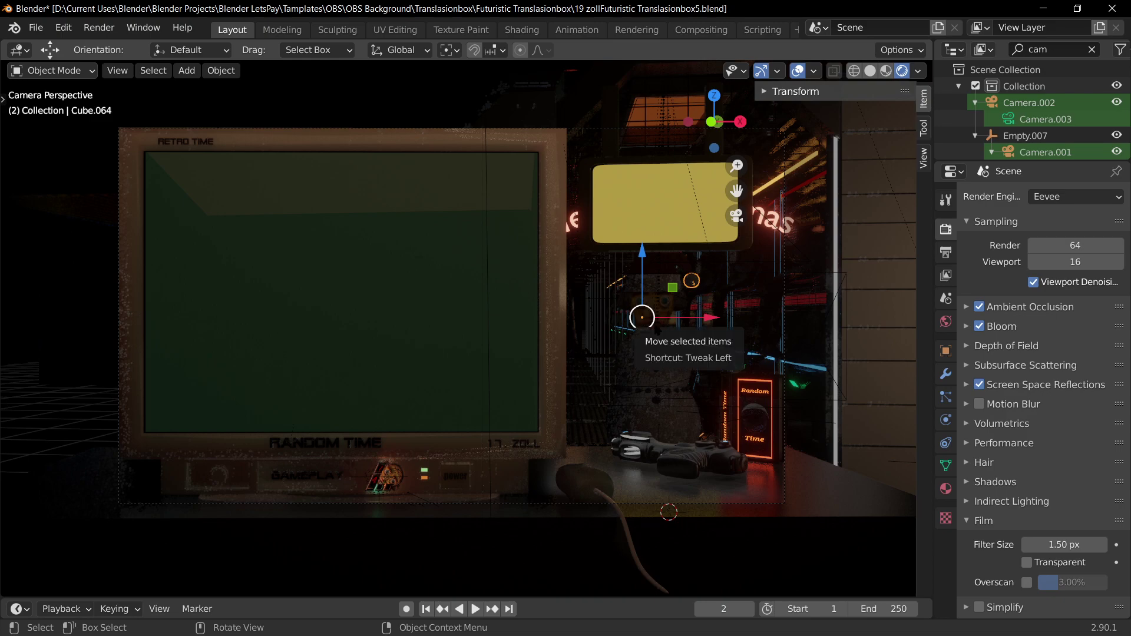
mouse_move(655, 329)
middle_down()
mouse_move(595, 333)
mouse_move(642, 331)
middle_up()
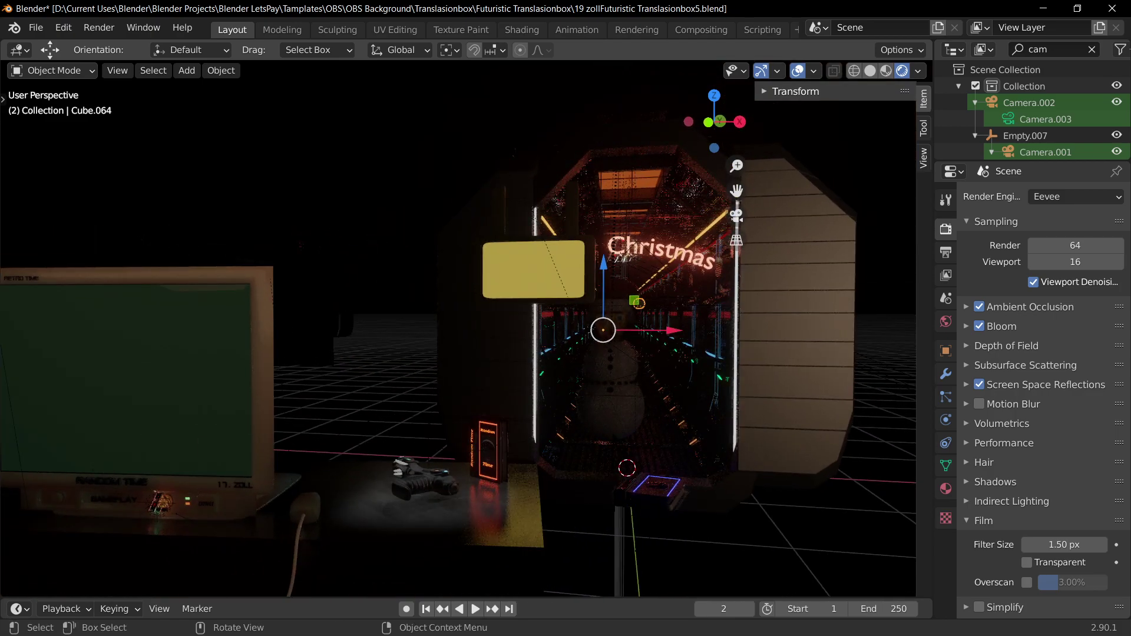
key(KP_0)
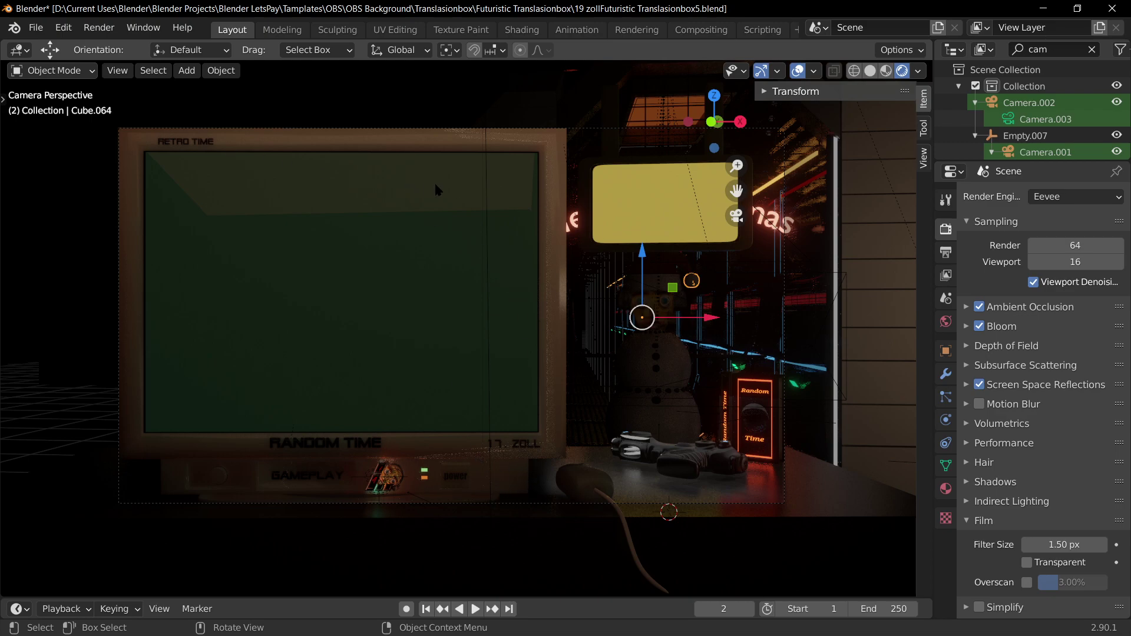
key(alt+a)
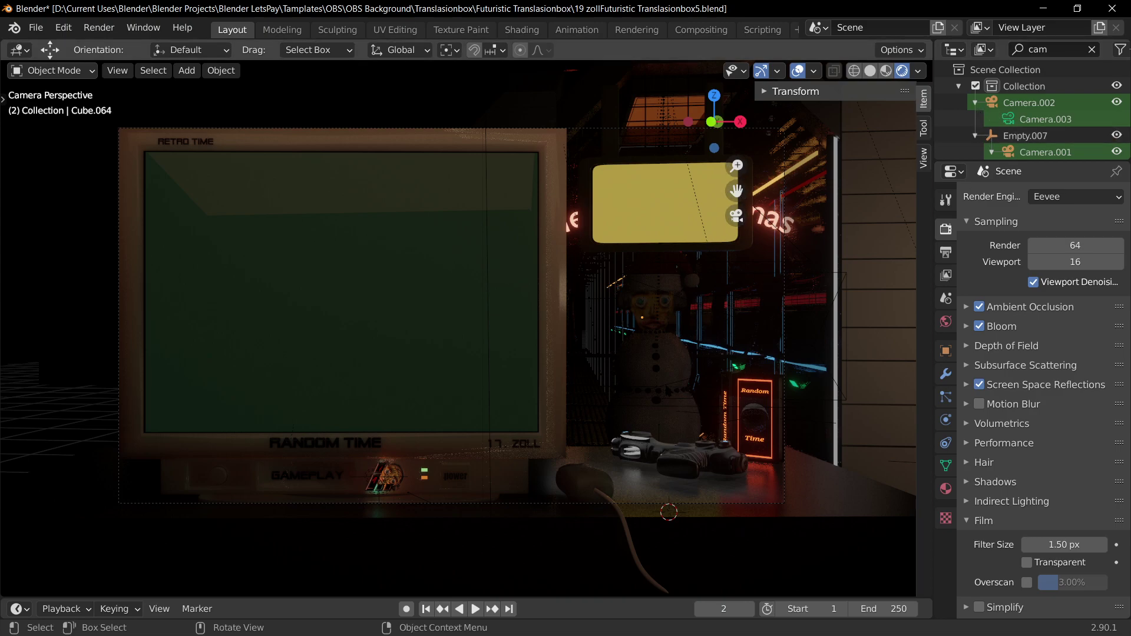
- Show the camera view in Material Preview shading with more of the surroundings around its frame
click(886, 71)
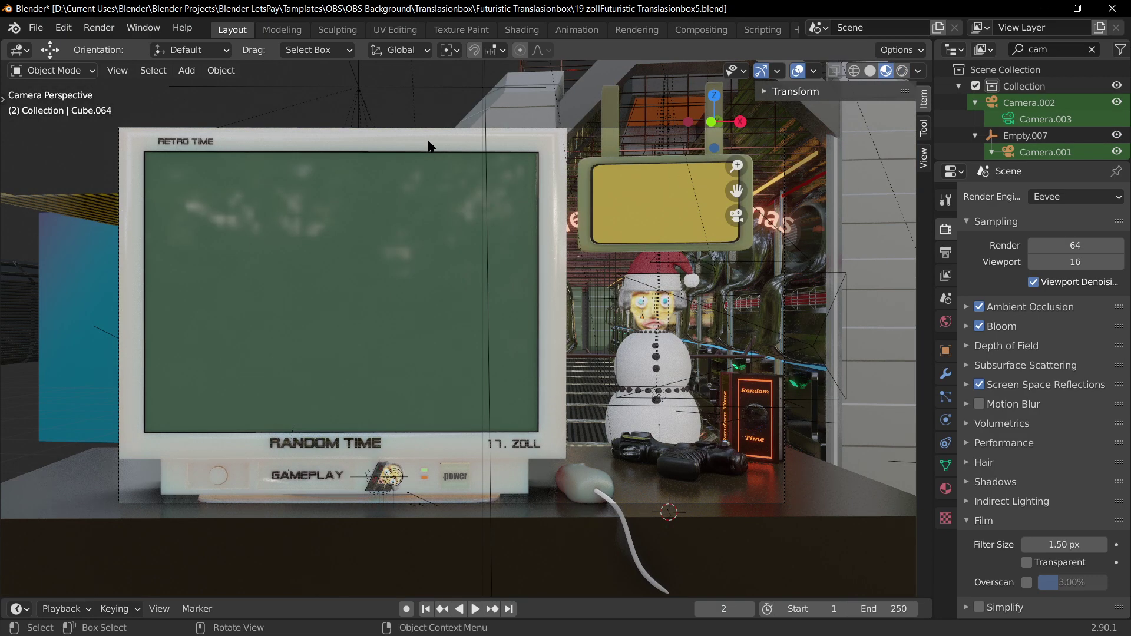
scroll(428, 145, down, 1)
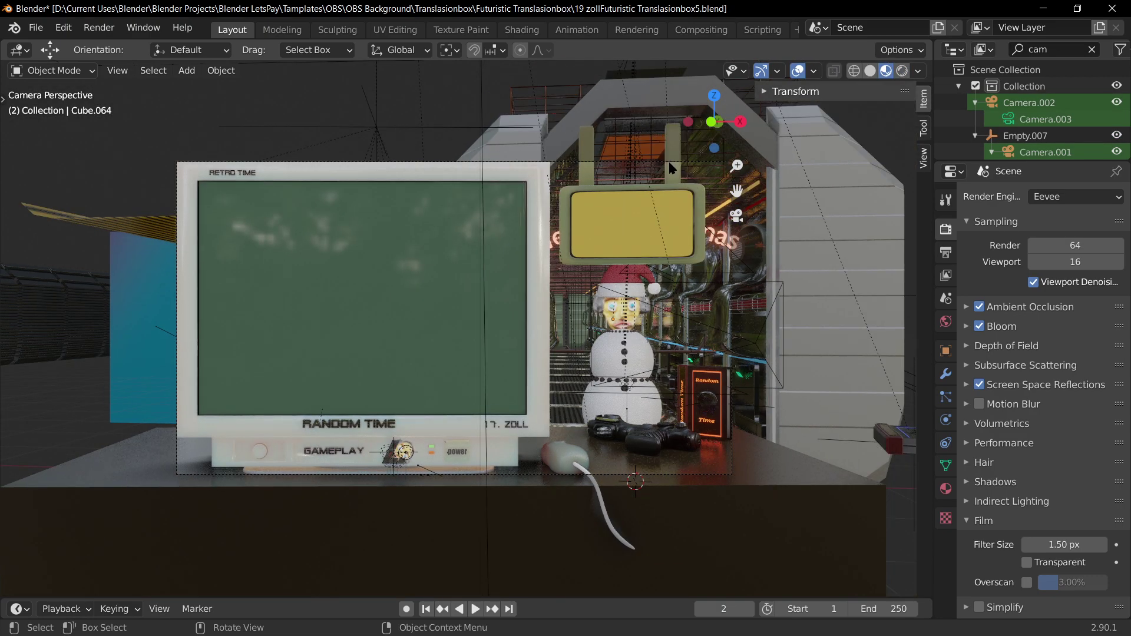
shift+middle_drag(670, 168, 614, 180)
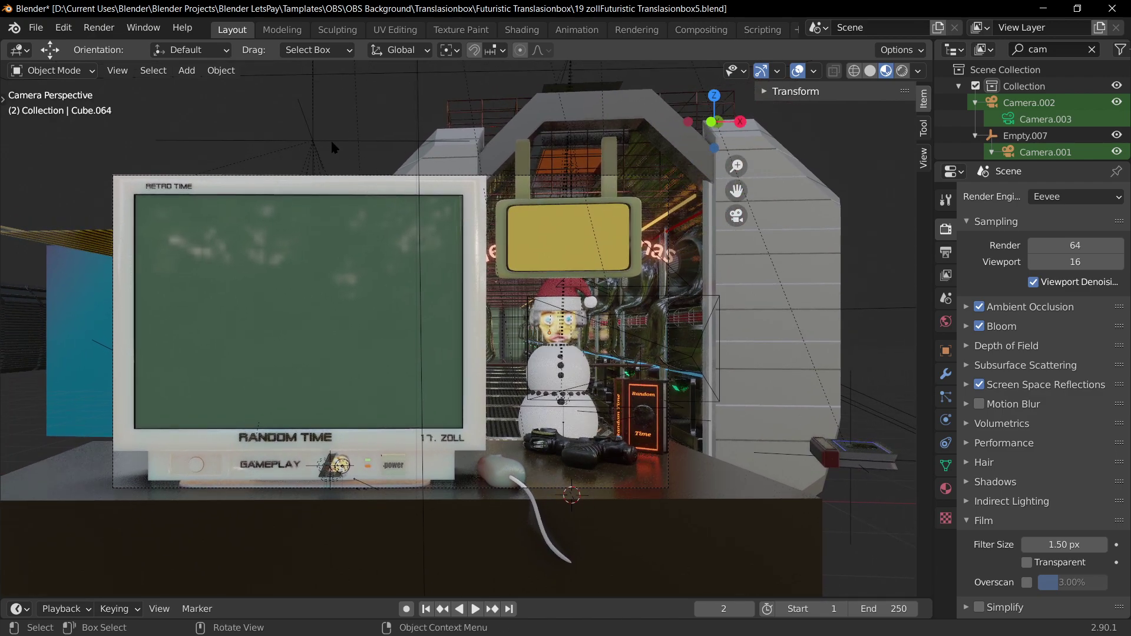
- Try to scale the empty above the monitor uniformly by about 1.315, and undo the scaling
click(333, 147)
key(s)
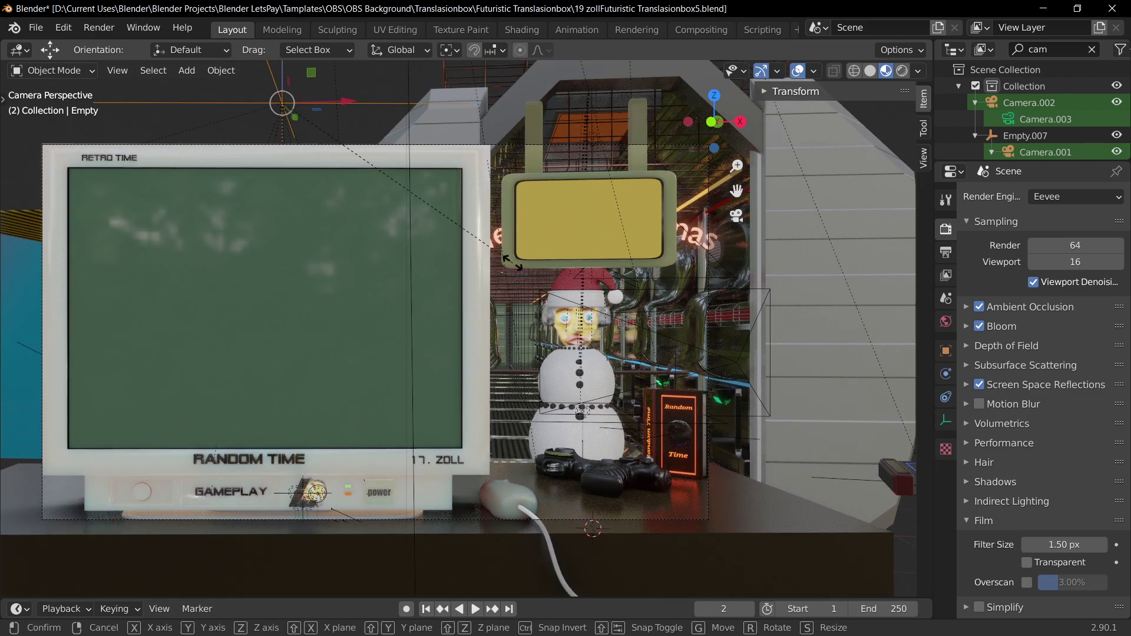
click(612, 265)
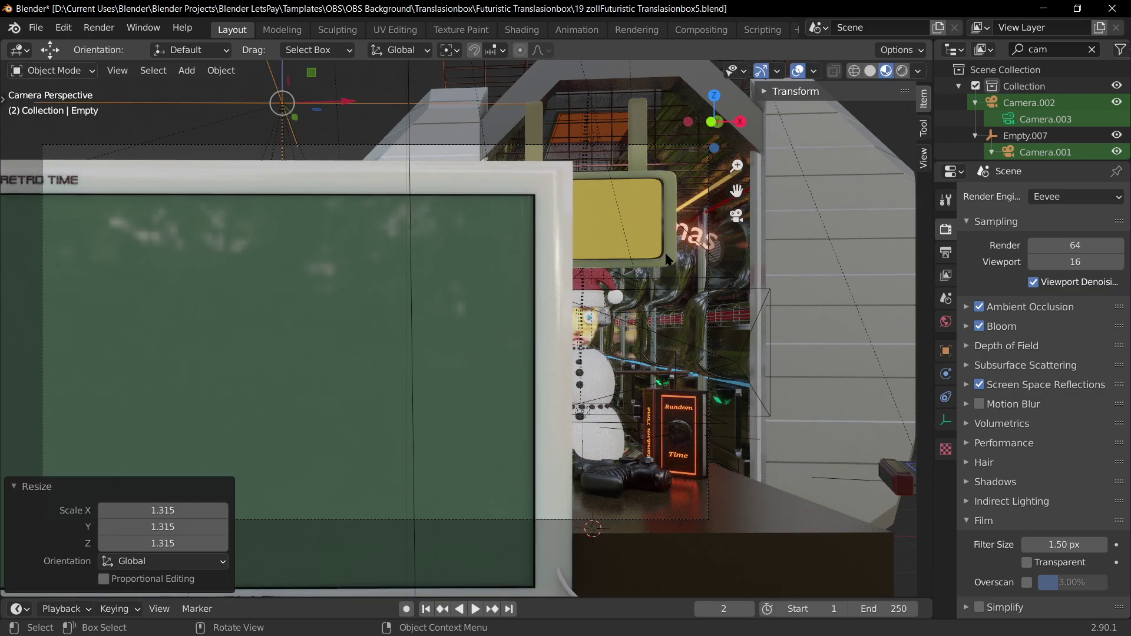
key(ctrl+z)
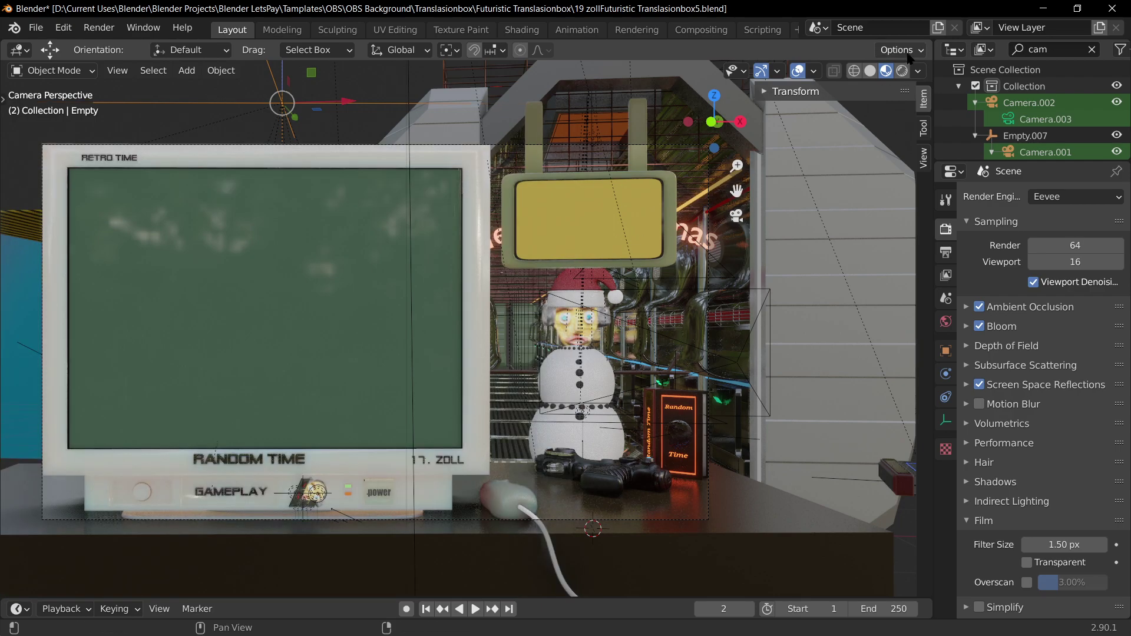
- Examine the computer mouse and its cable on the desk from several sides and return to the camera view
scroll(323, 109, up, 1)
scroll(322, 108, down, 1)
mouse_move(426, 204)
shift+middle_down()
mouse_move(543, 188)
mouse_move(439, 193)
shift+middle_up()
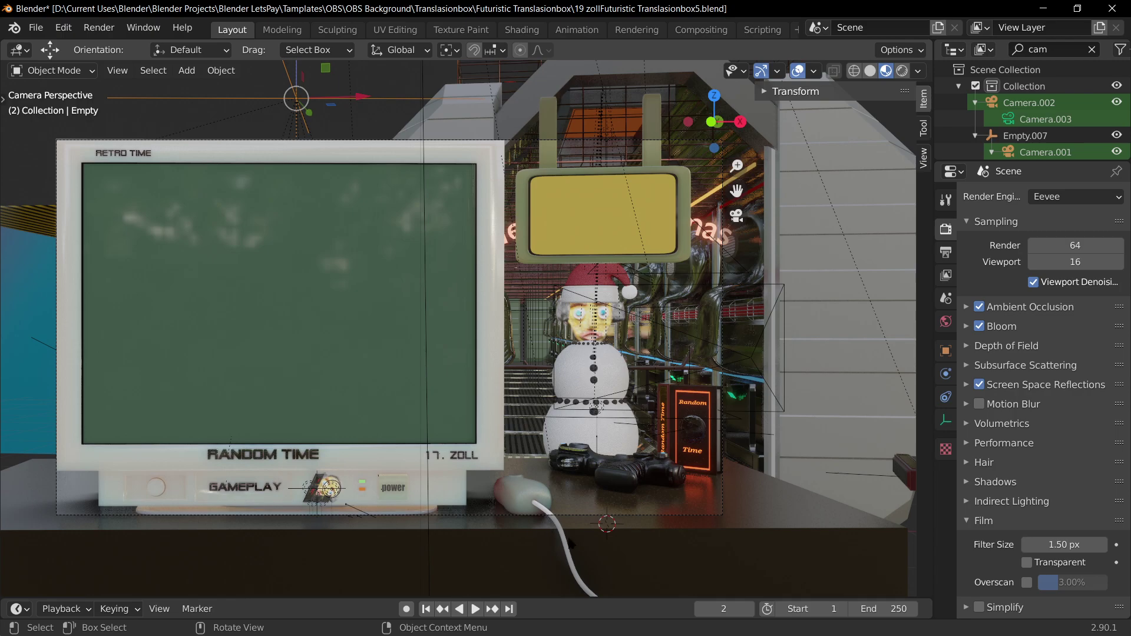
click(522, 504)
middle_drag(623, 532, 760, 270)
key(KP_3)
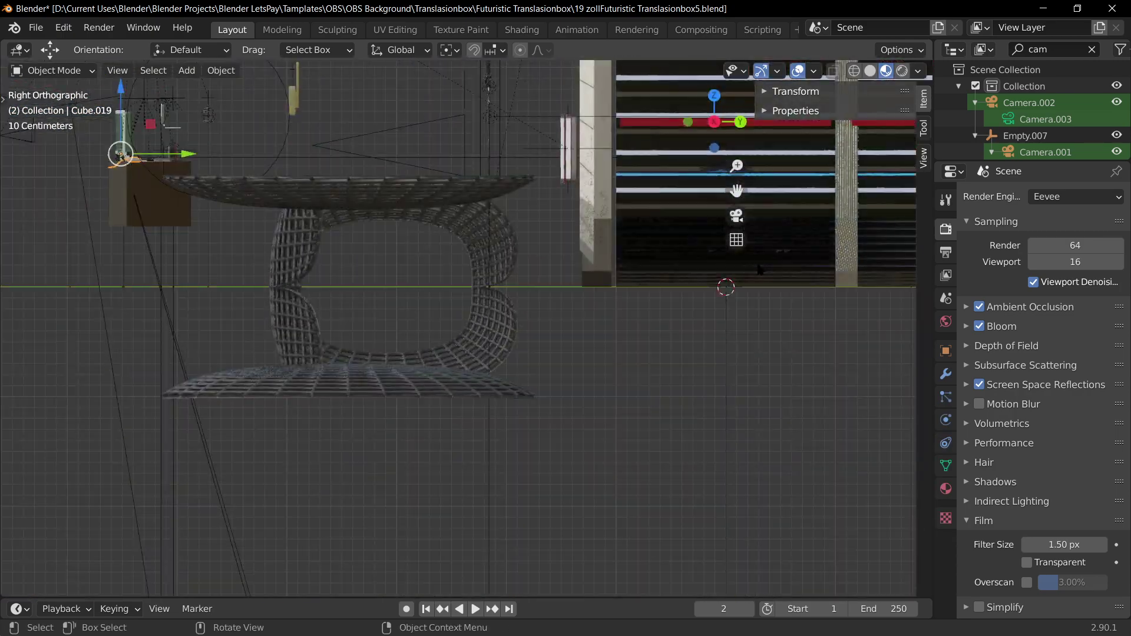
key(KP_Decimal)
middle_drag(842, 307, 635, 357)
scroll(499, 371, up, 2)
click(526, 427)
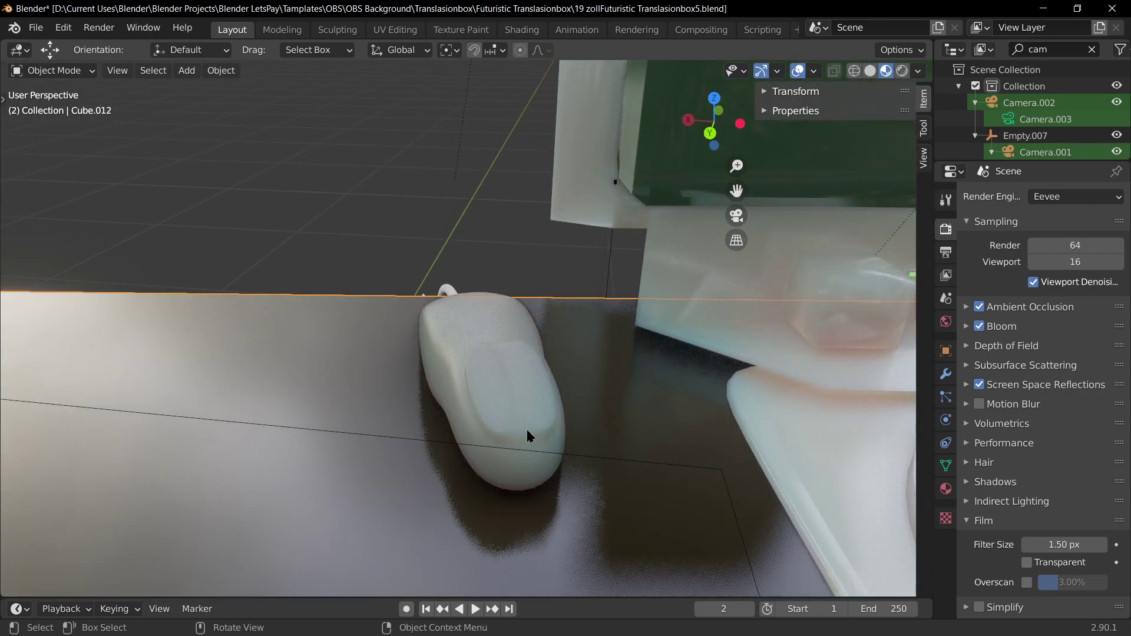
middle_drag(527, 428, 718, 414)
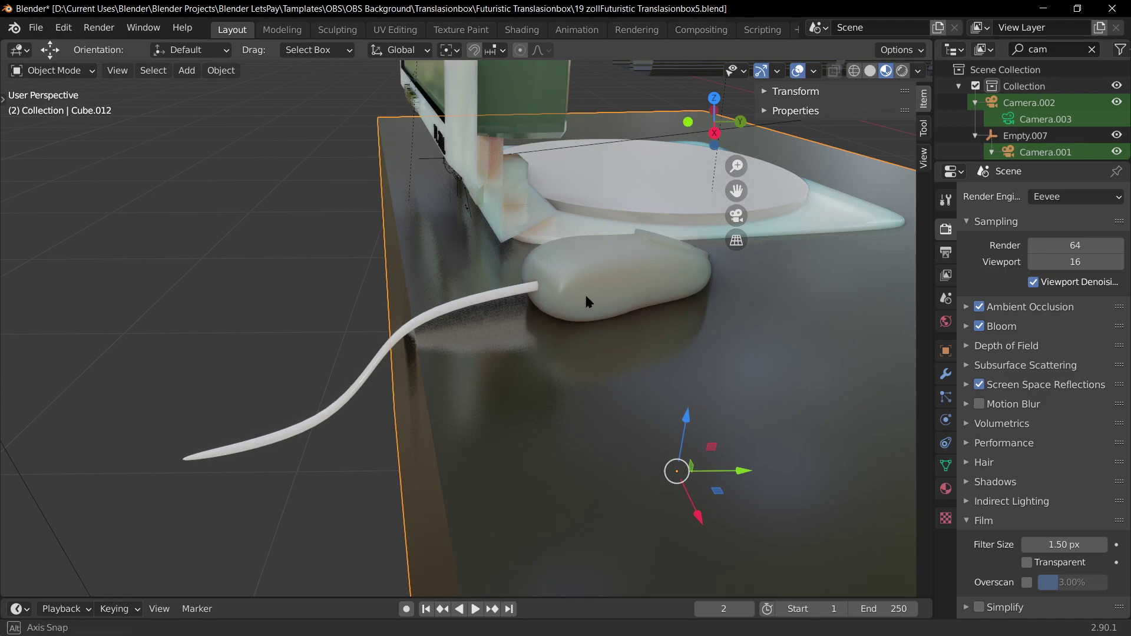
middle_drag(584, 292, 715, 296)
middle_drag(607, 233, 573, 260)
key(KP_0)
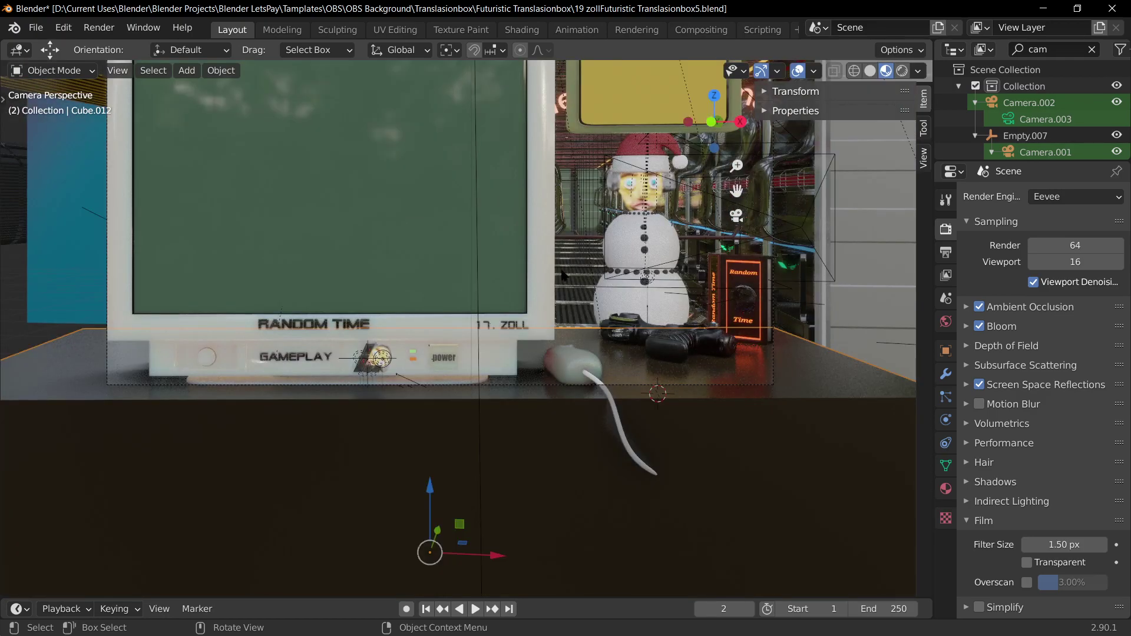
- Select the monitor casing and inspect the monitor from the front, side and back
scroll(413, 297, down, 3)
middle_drag(307, 314, 394, 339)
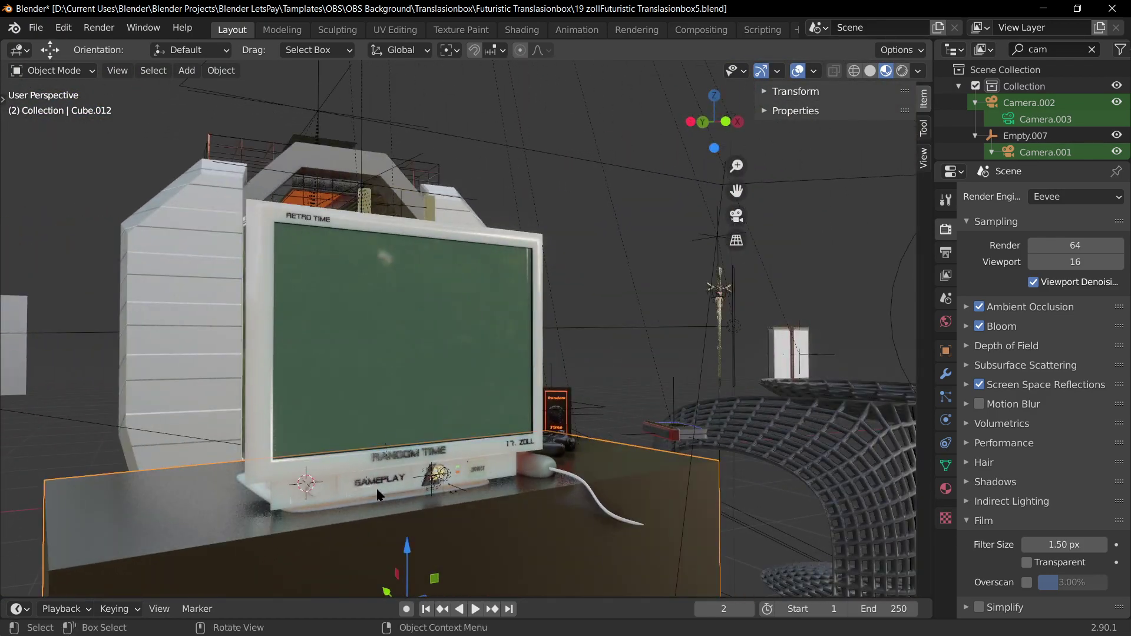
click(340, 486)
middle_drag(269, 488, 416, 499)
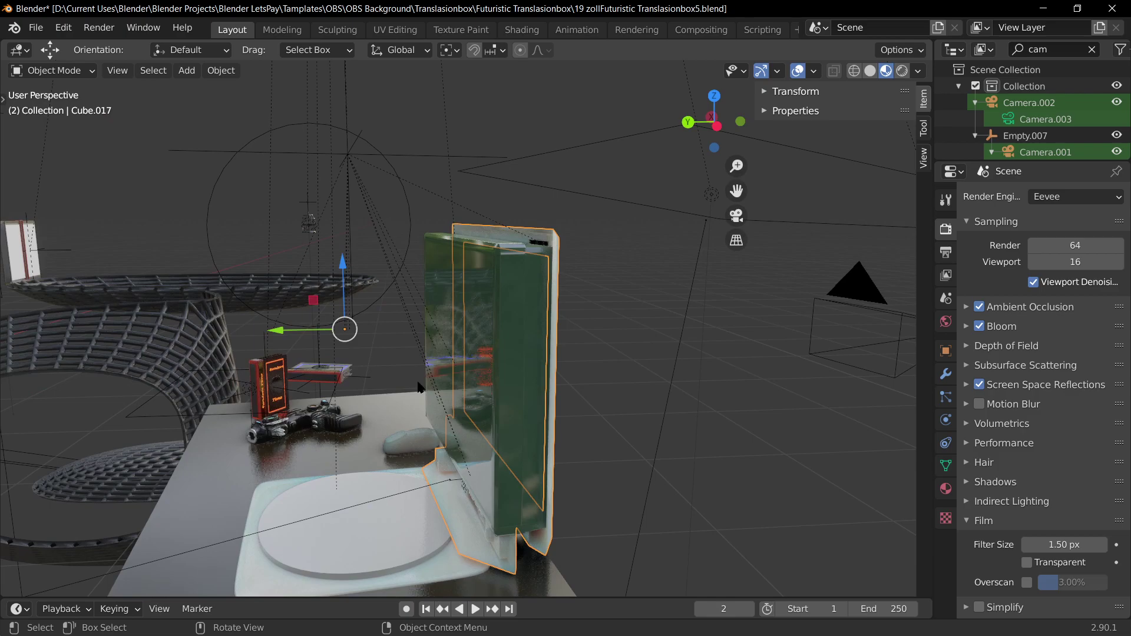
middle_drag(420, 384, 508, 125)
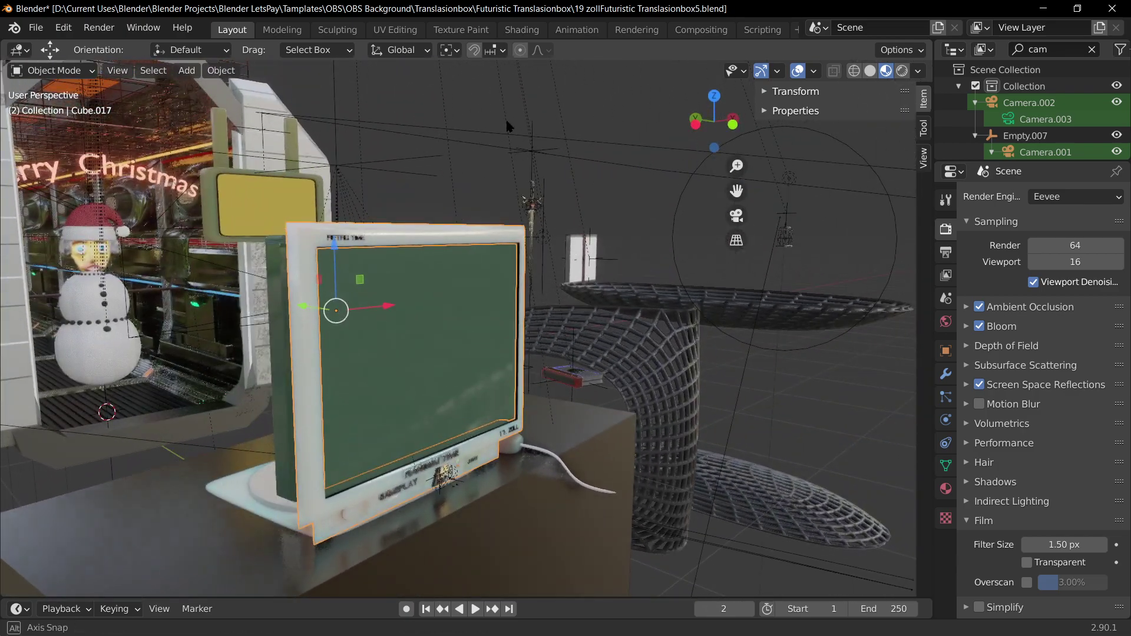
- Select the empty above the monitor, enlarge the Outliner, clear its "cam" search filter and browse the object list
click(388, 165)
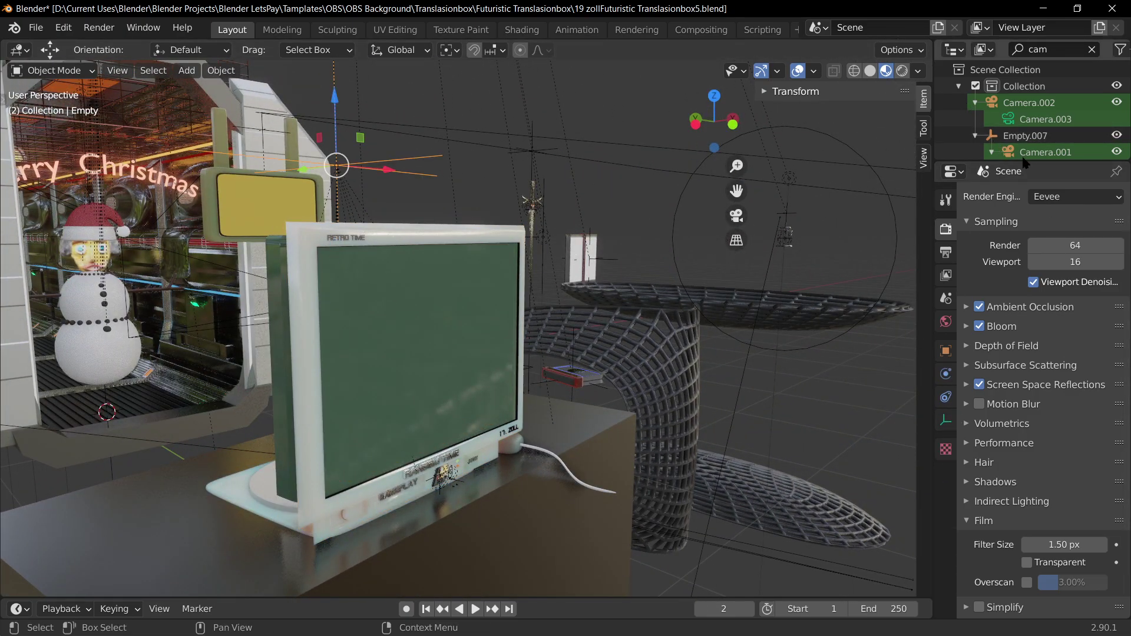
drag(1018, 161, 1041, 342)
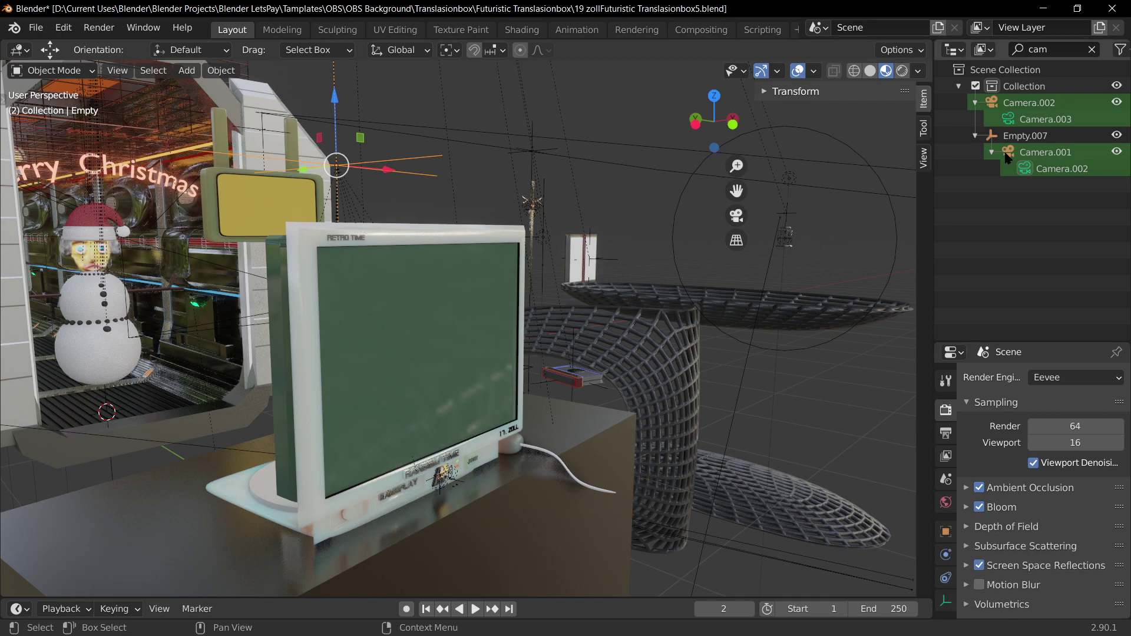
click(1092, 49)
scroll(1059, 255, down, 8)
scroll(1058, 255, down, 5)
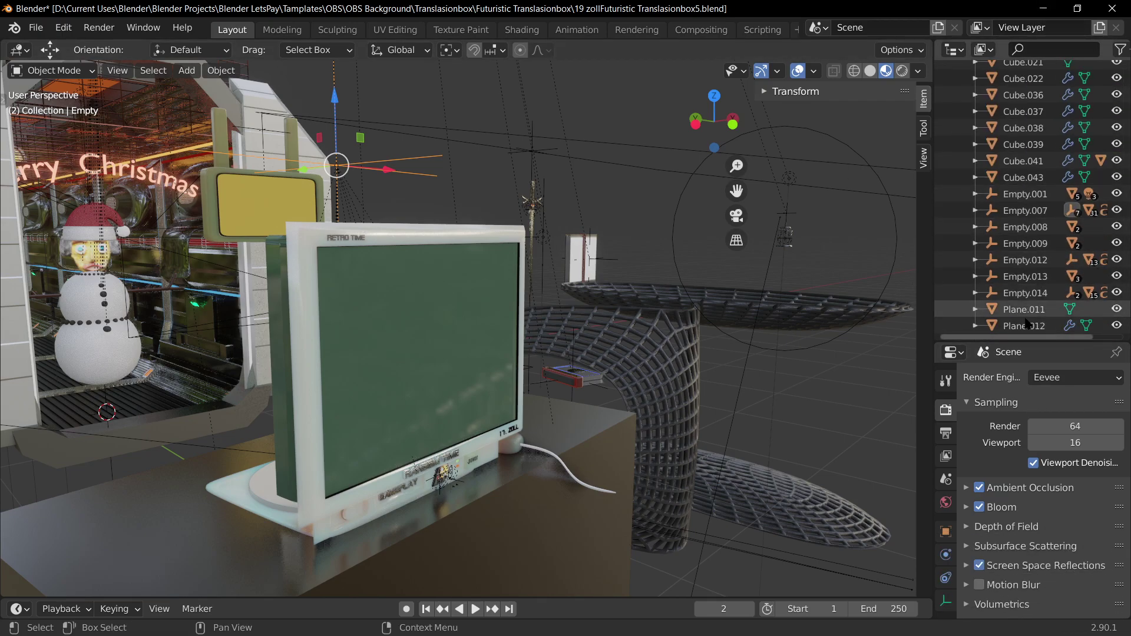
scroll(1013, 286, up, 5)
scroll(1012, 281, up, 6)
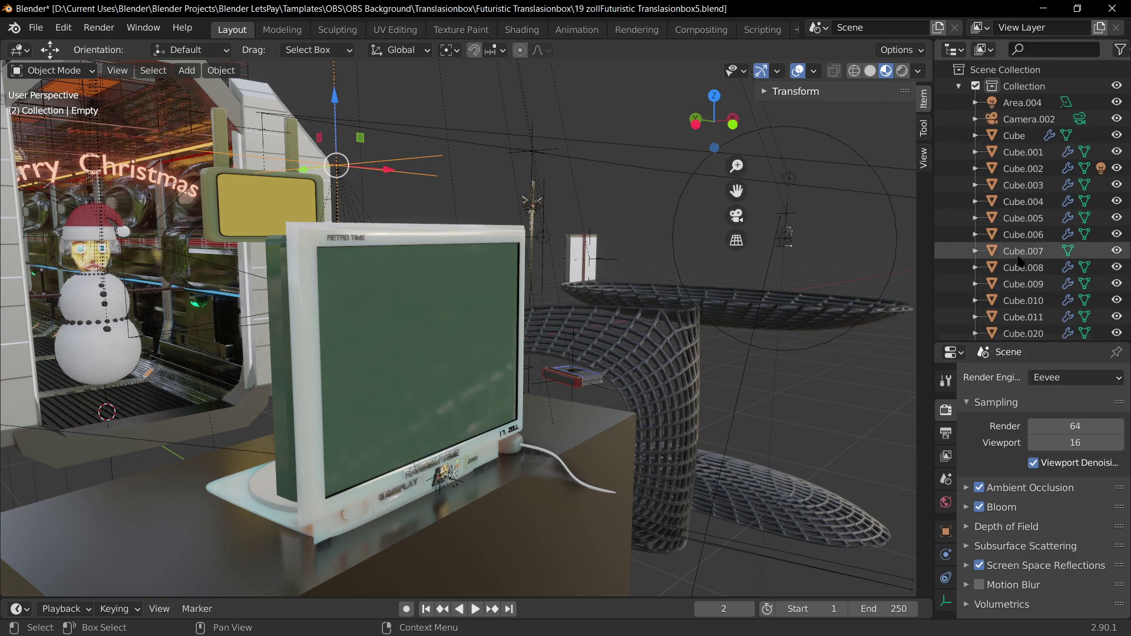
scroll(1004, 283, down, 10)
scroll(606, 230, down, 5)
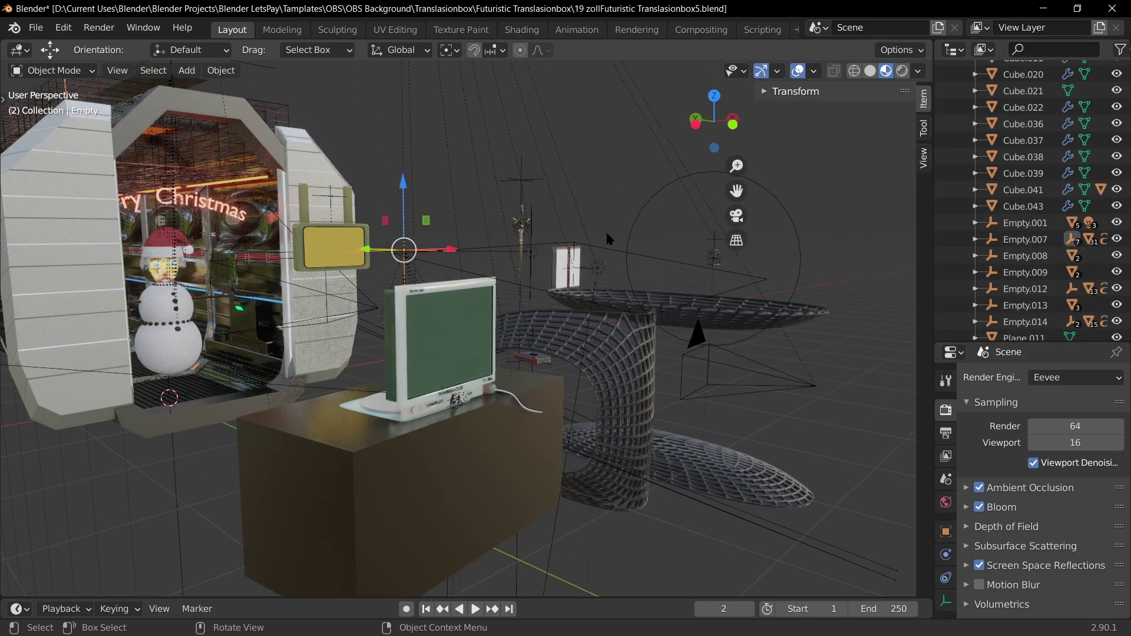
- Select the parent empty Empty.007 high above the desk, and after it the child empty directly above the monitor
middle_drag(605, 230, 604, 253)
scroll(566, 230, down, 9)
scroll(530, 221, up, 5)
click(430, 90)
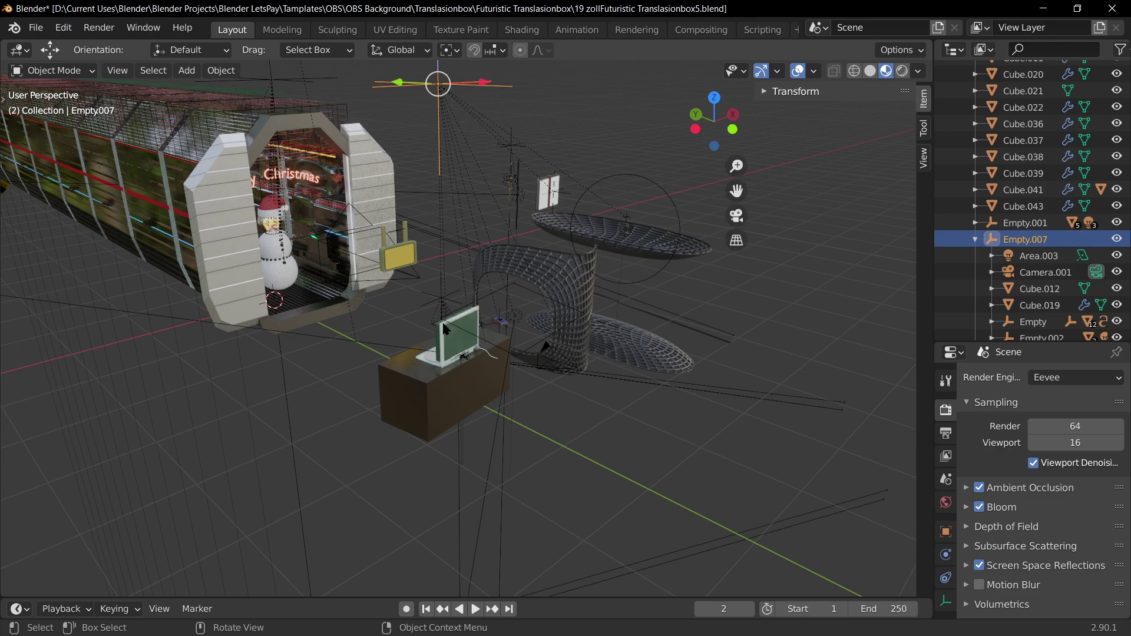
scroll(436, 327, up, 3)
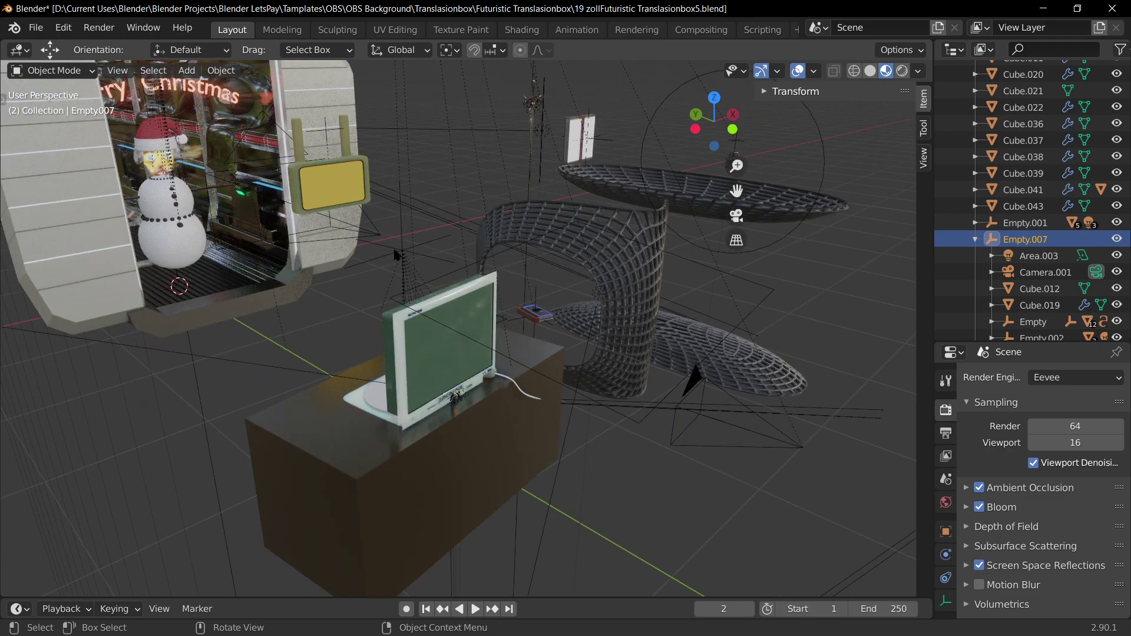
click(400, 257)
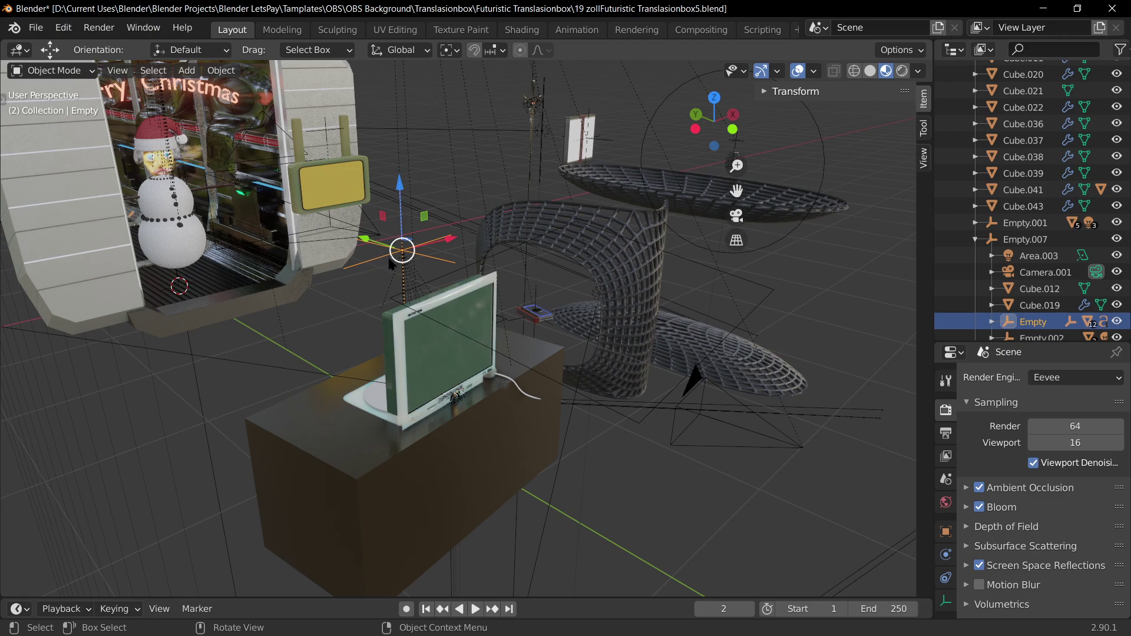
- Scale the monitor's parent empty down to about 0.34 and lower it about 0.4 m so the monitor rests on the desk
mouse_move(390, 262)
mouse_down()
mouse_move(329, 360)
mouse_move(143, 569)
mouse_move(398, 103)
mouse_move(212, 312)
mouse_move(377, 289)
mouse_move(442, 301)
mouse_move(344, 271)
mouse_move(280, 333)
mouse_move(285, 192)
mouse_move(431, 196)
mouse_move(380, 259)
mouse_move(390, 260)
mouse_up()
key(s)
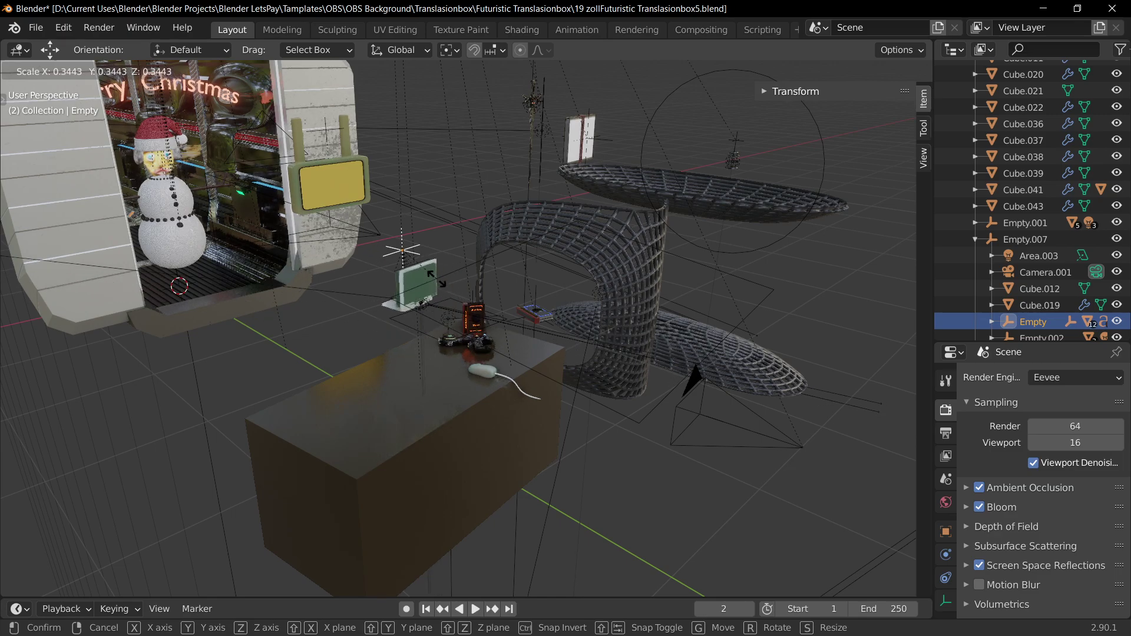
click(429, 266)
key(g)
key(z)
click(434, 376)
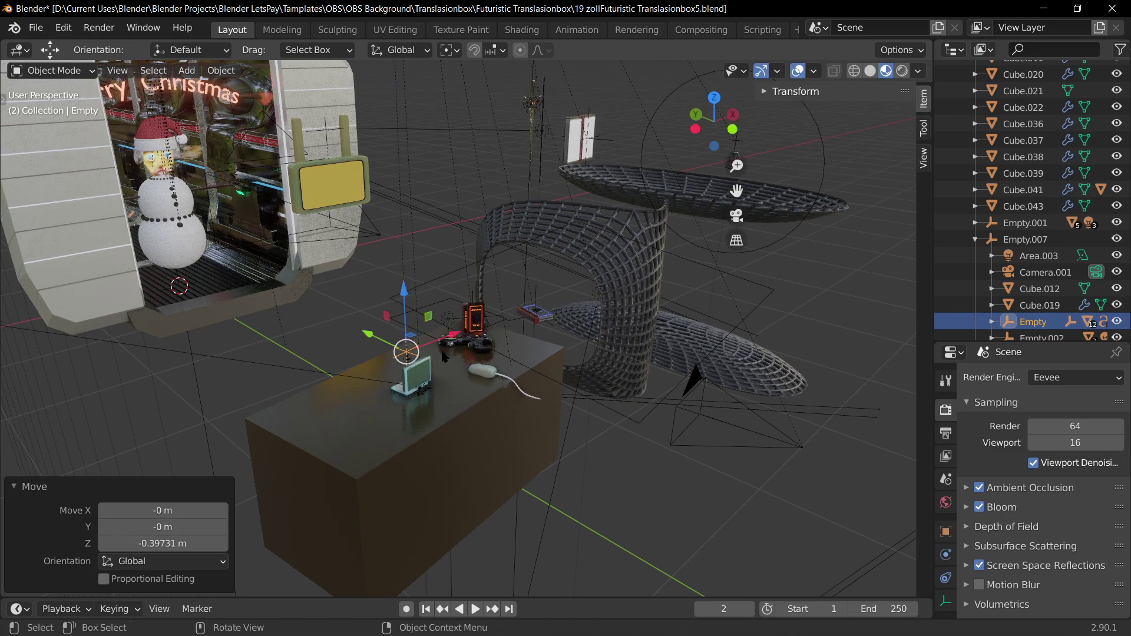
- Deselect everything and examine the shrunken monitor through the camera in Rendered shading
click(737, 215)
key(alt+a)
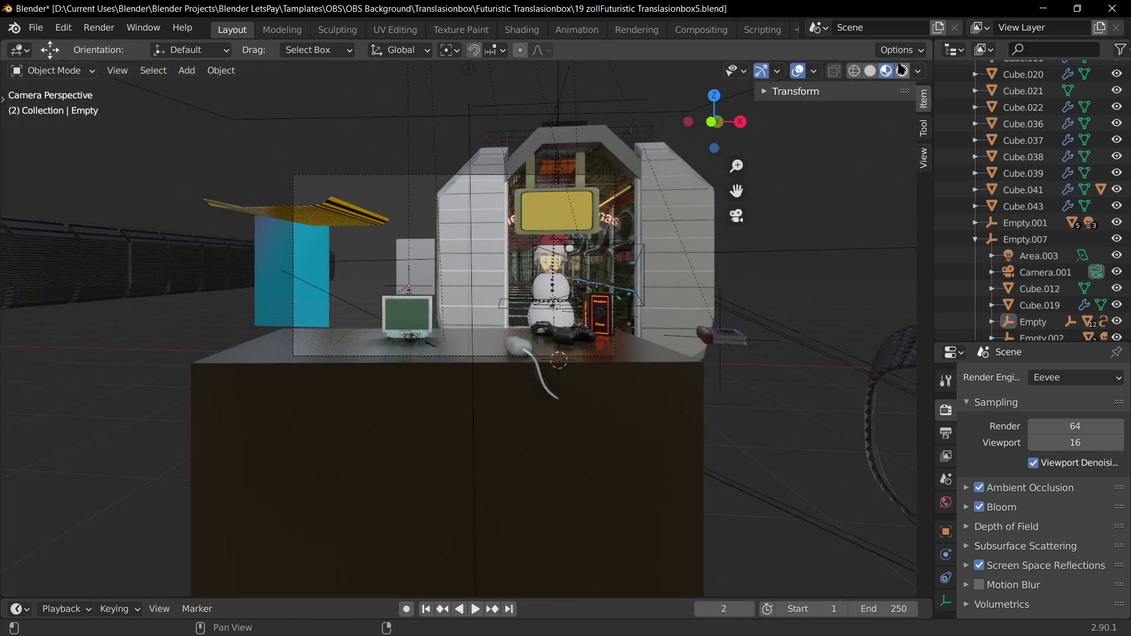
click(902, 71)
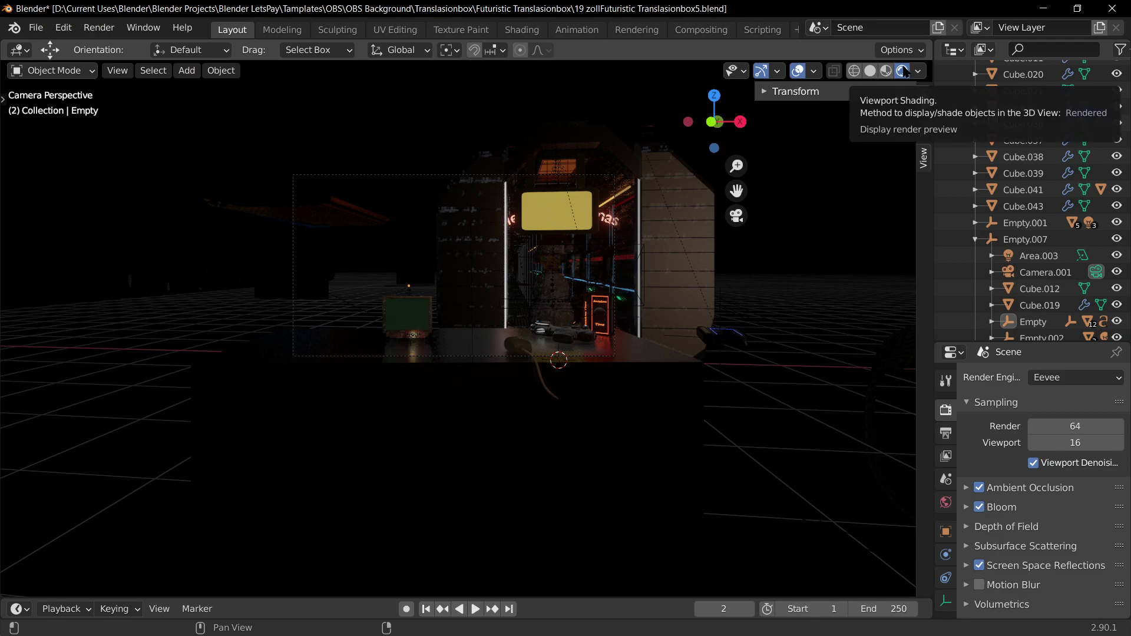
scroll(457, 329, up, 8)
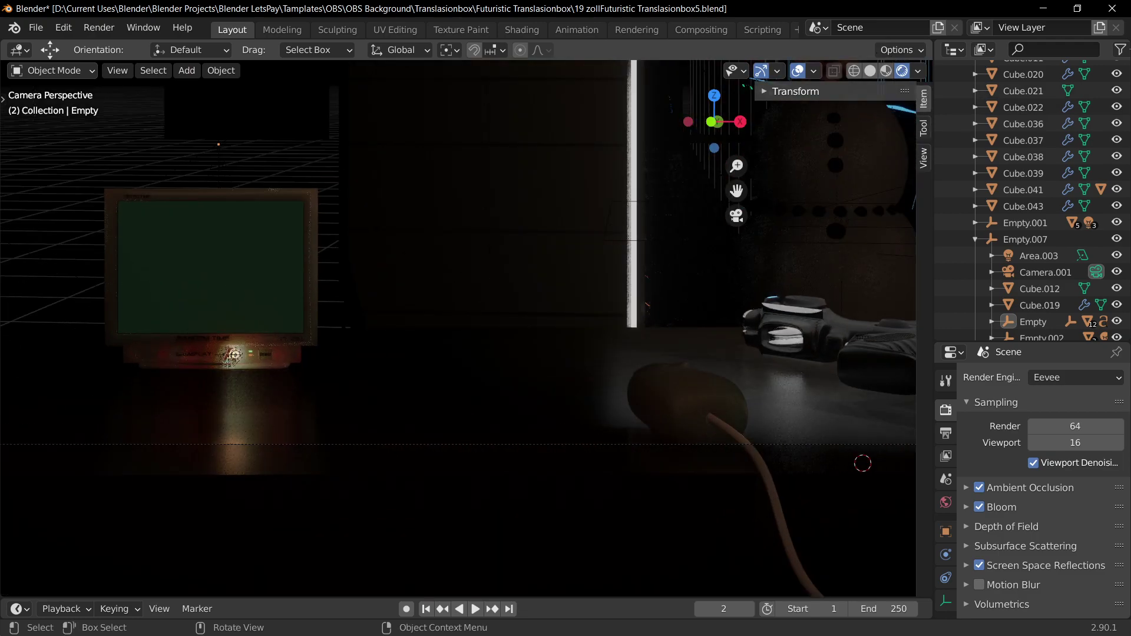
scroll(458, 329, down, 3)
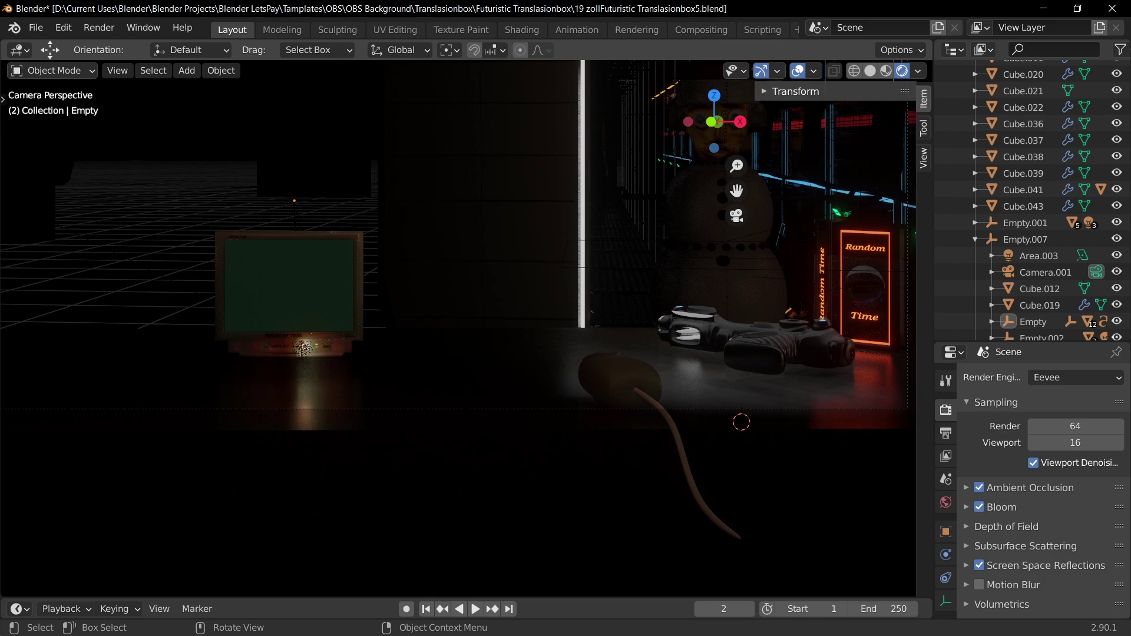
scroll(457, 329, down, 2)
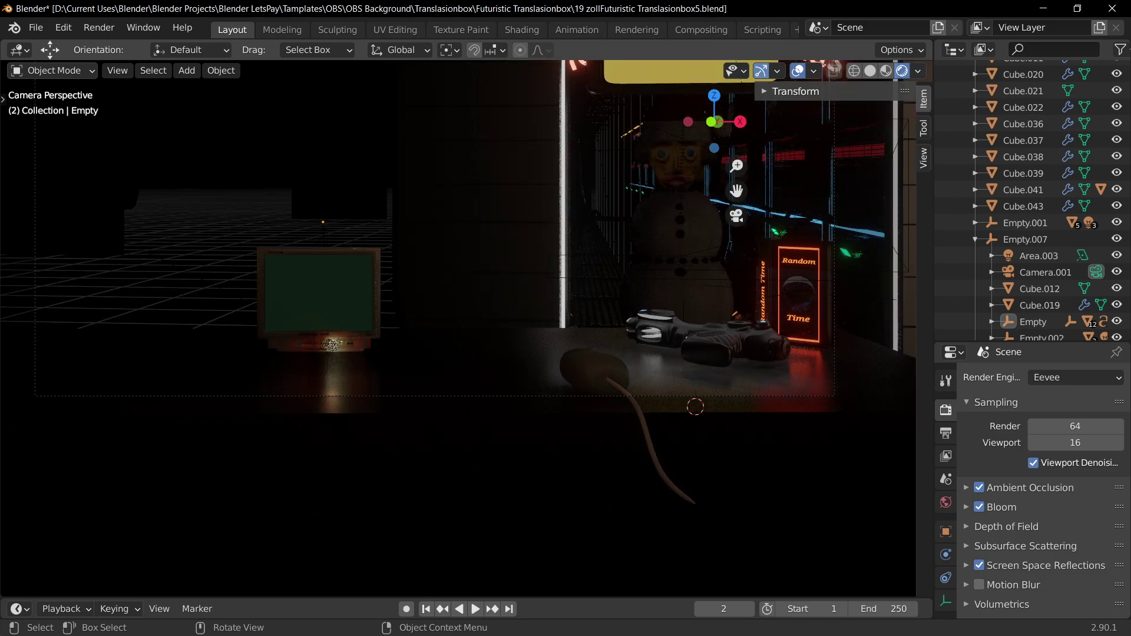
- Undo the deselection, the downward move and the scaling of the monitor's parent empty
key(ctrl+z)
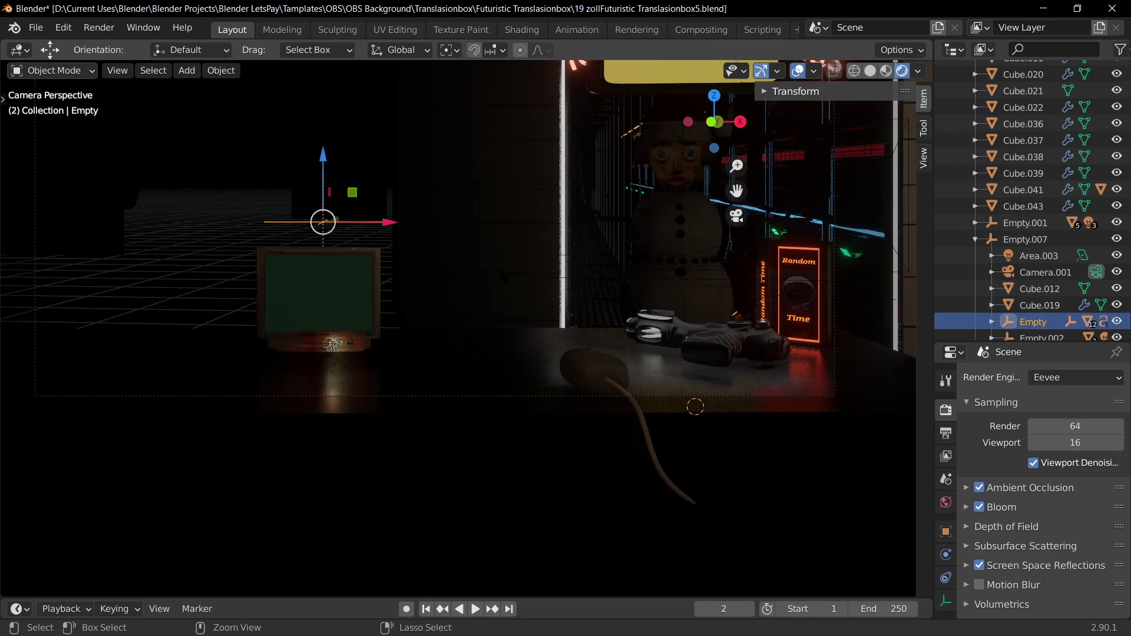
key(ctrl+z)
scroll(496, 252, down, 3)
key(ctrl+z)
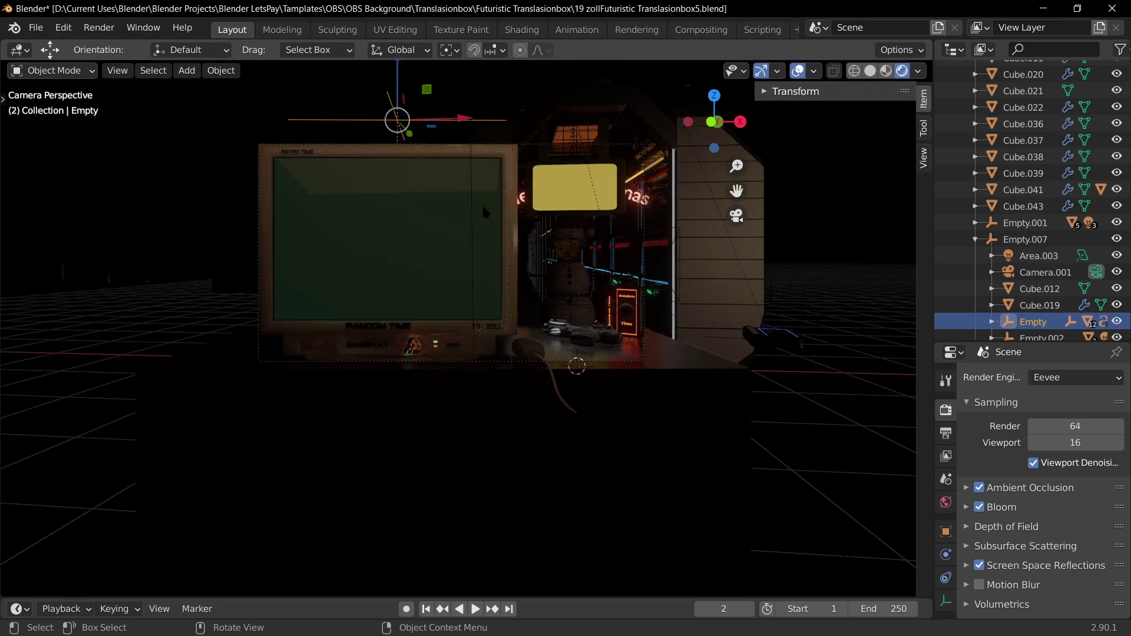
- Select the parent empty Empty.007 and set the viewport shading back to Material Preview
middle_drag(642, 203, 717, 229)
middle_drag(299, 177, 427, 174)
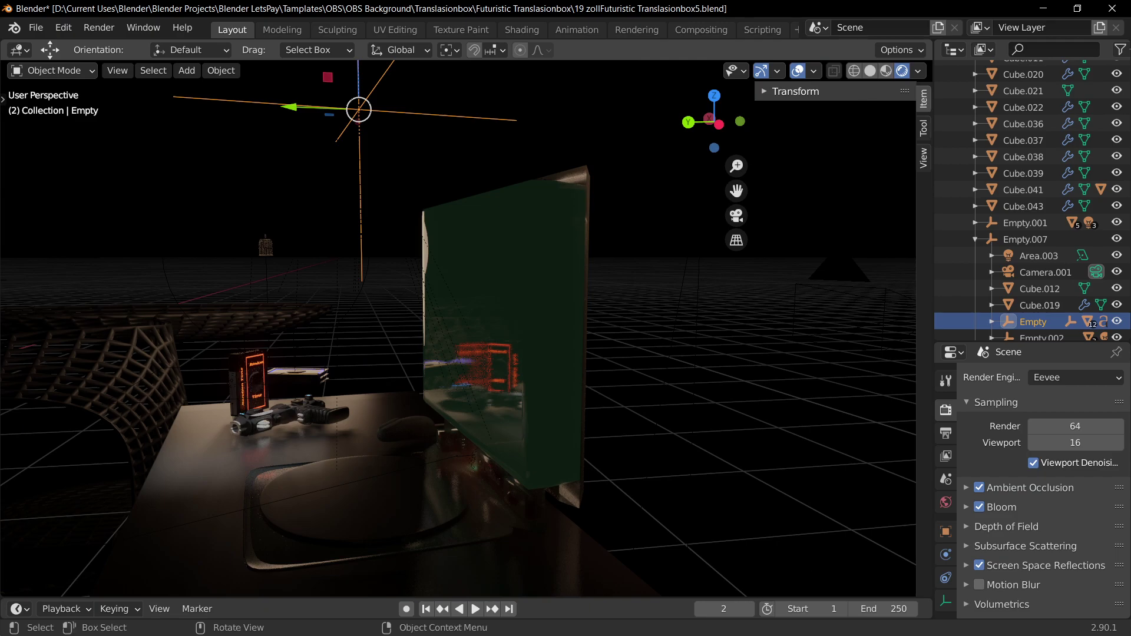
middle_drag(625, 236, 528, 246)
middle_drag(201, 373, 233, 368)
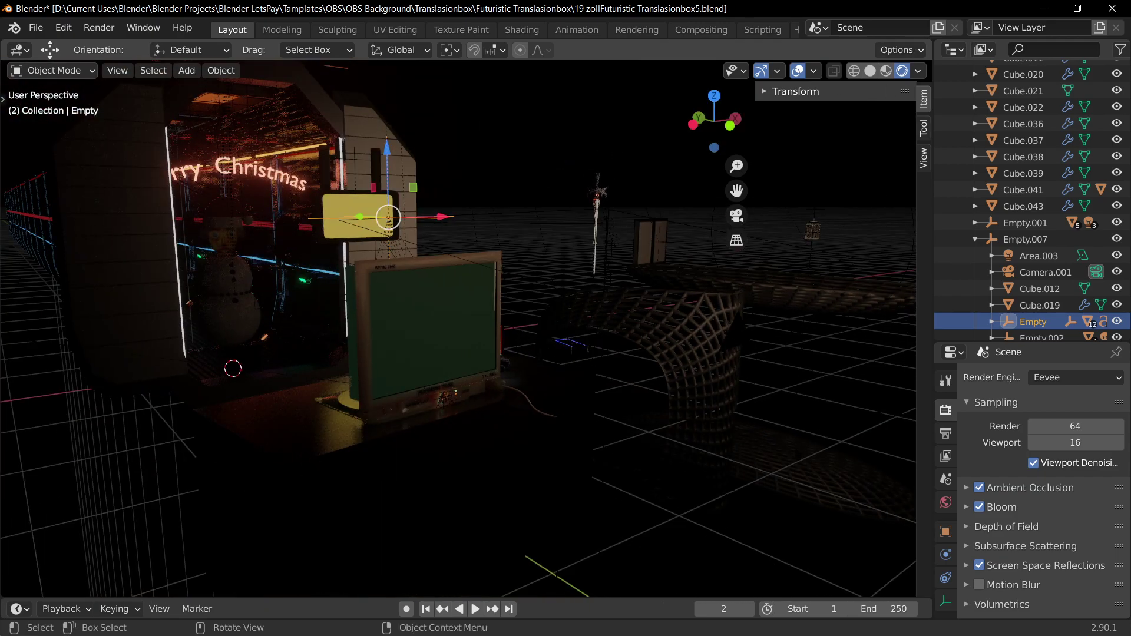
middle_drag(411, 242, 459, 247)
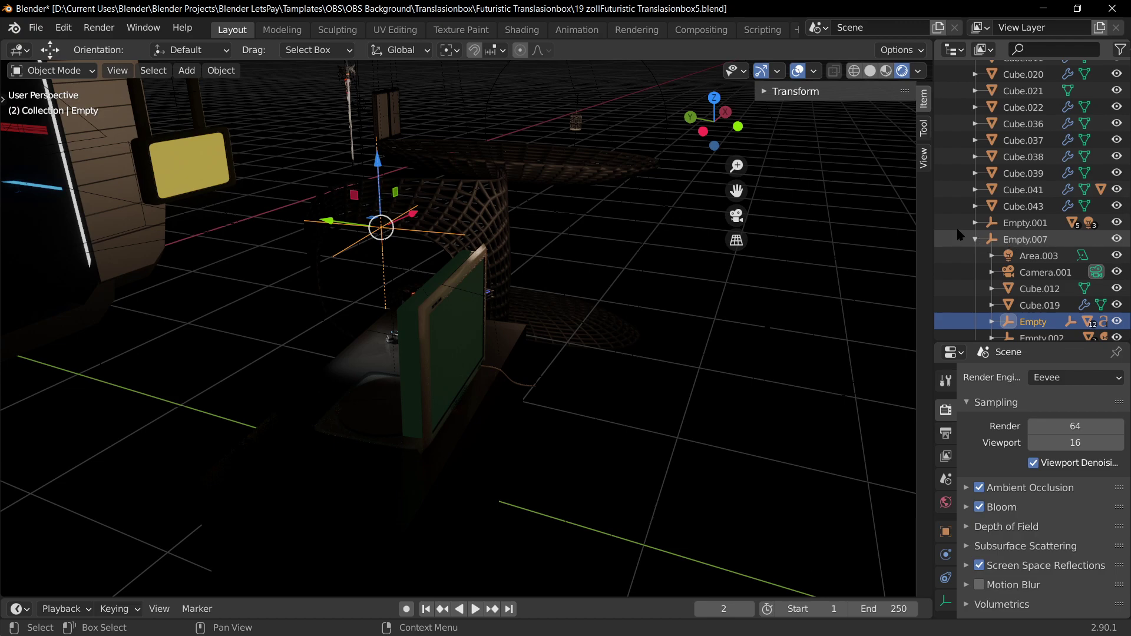
click(1022, 241)
scroll(648, 294, down, 8)
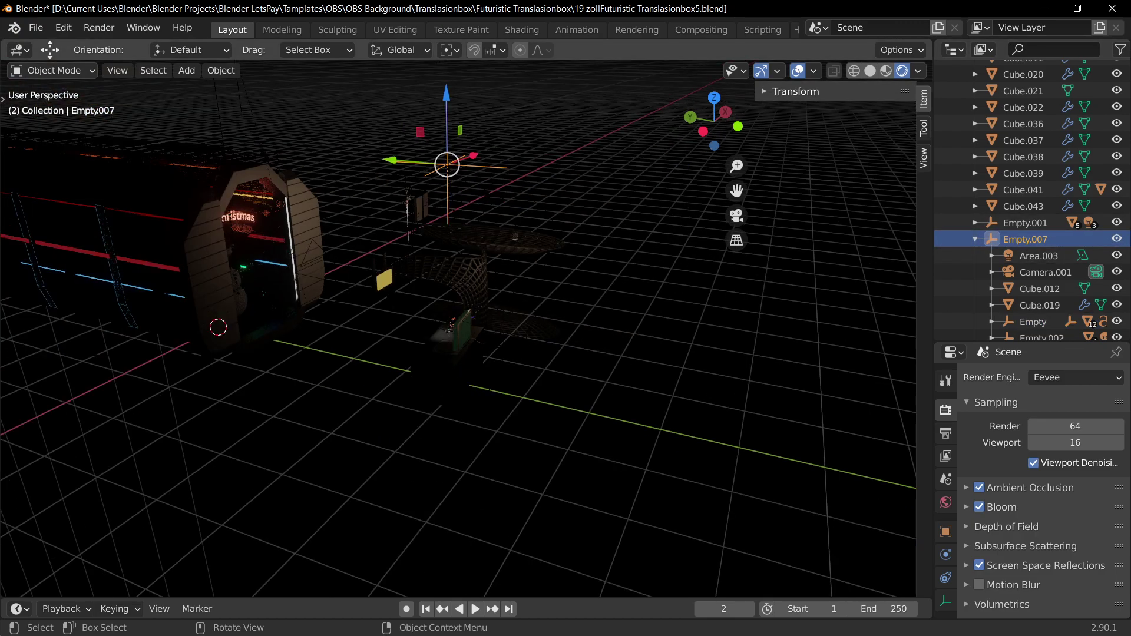
key(g)
key(Escape)
click(886, 71)
scroll(600, 311, up, 2)
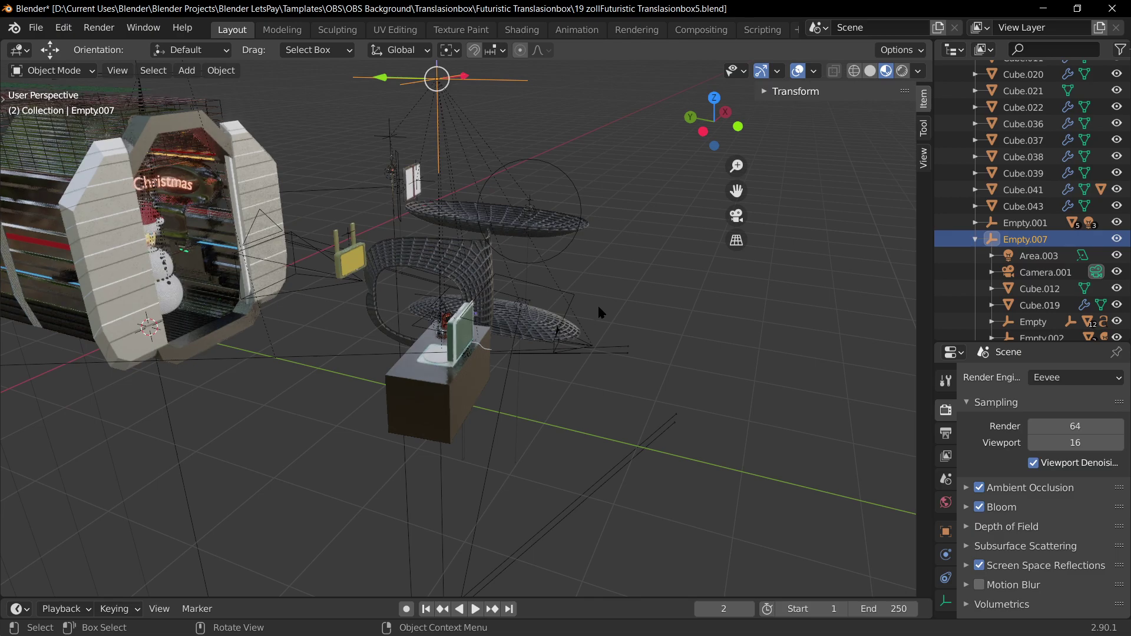
- Try moving Empty.007 with its child objects, both in a free perspective view and through the camera
key(g)
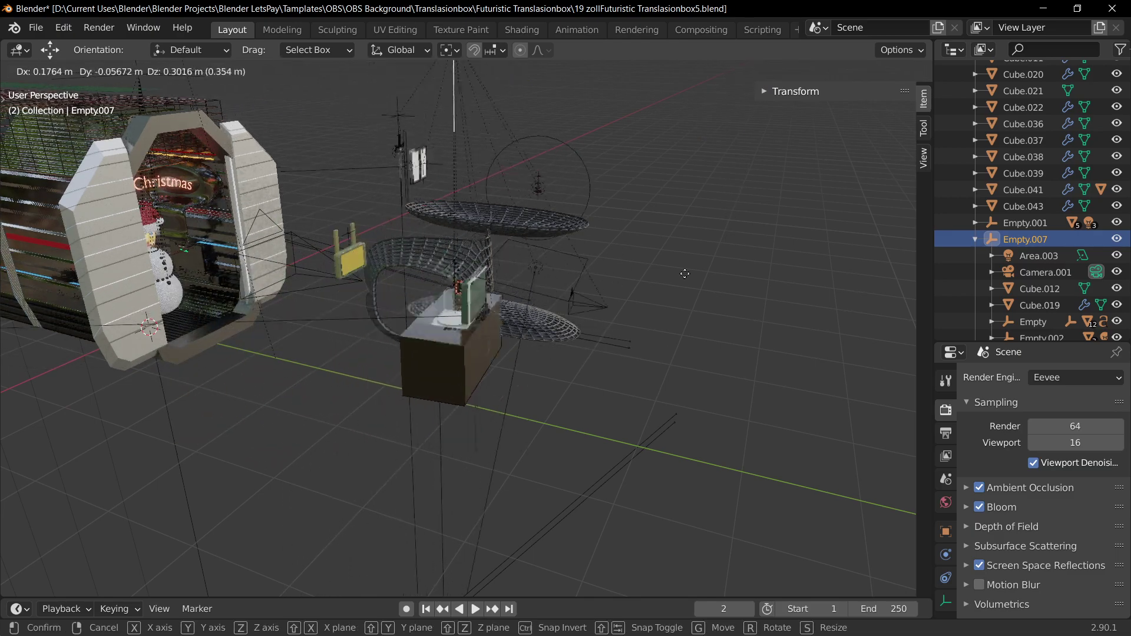
key(Escape)
key(KP_0)
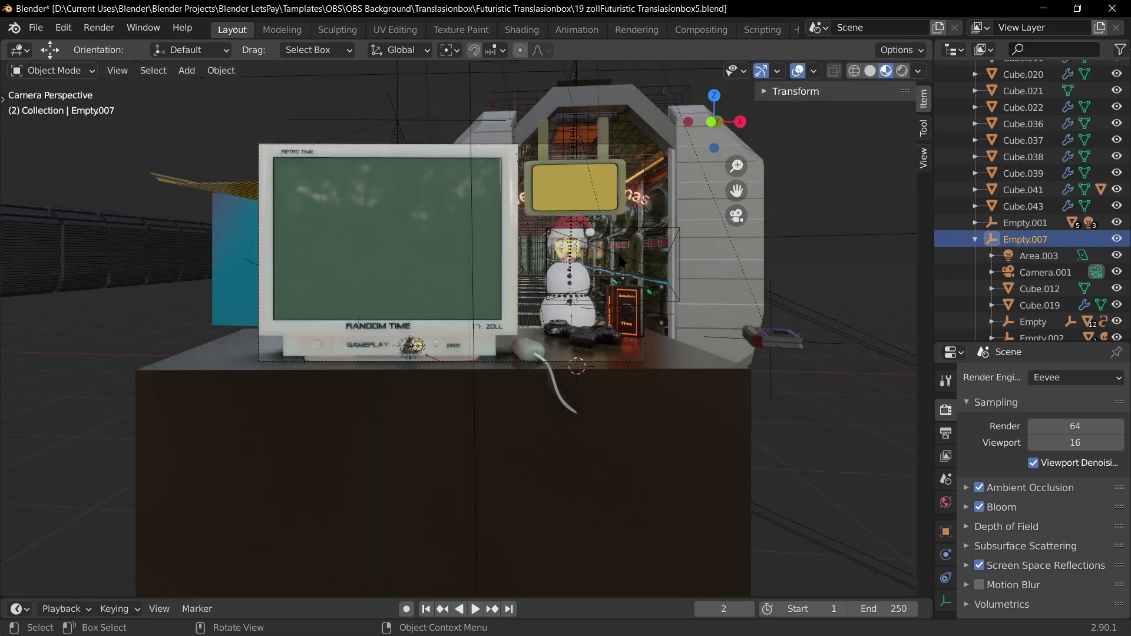
key(g)
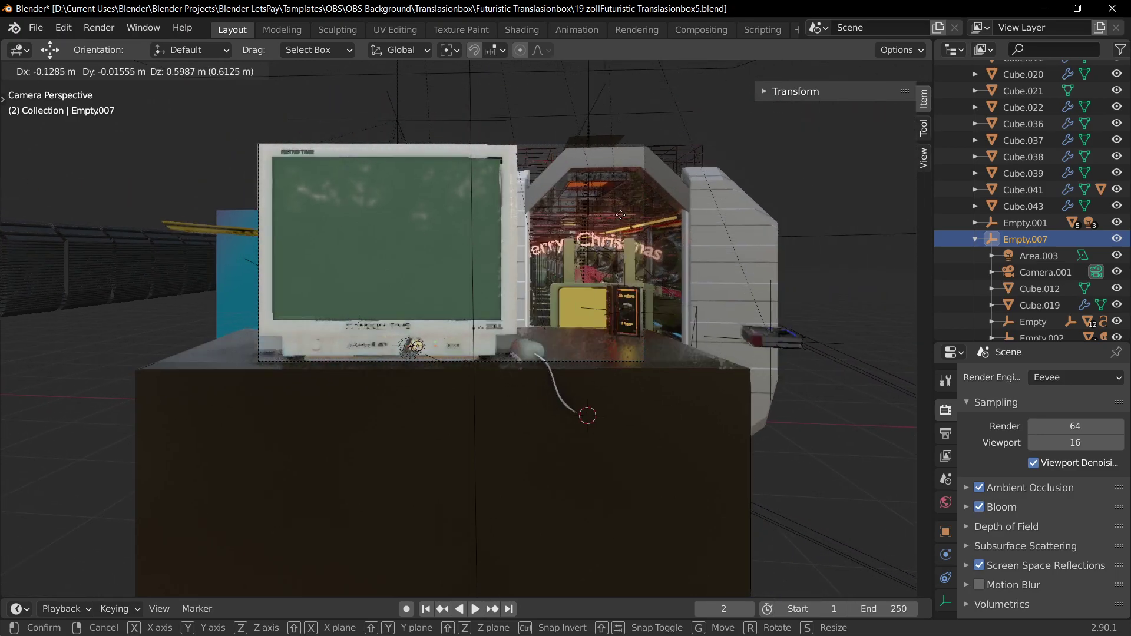
right_click(669, 223)
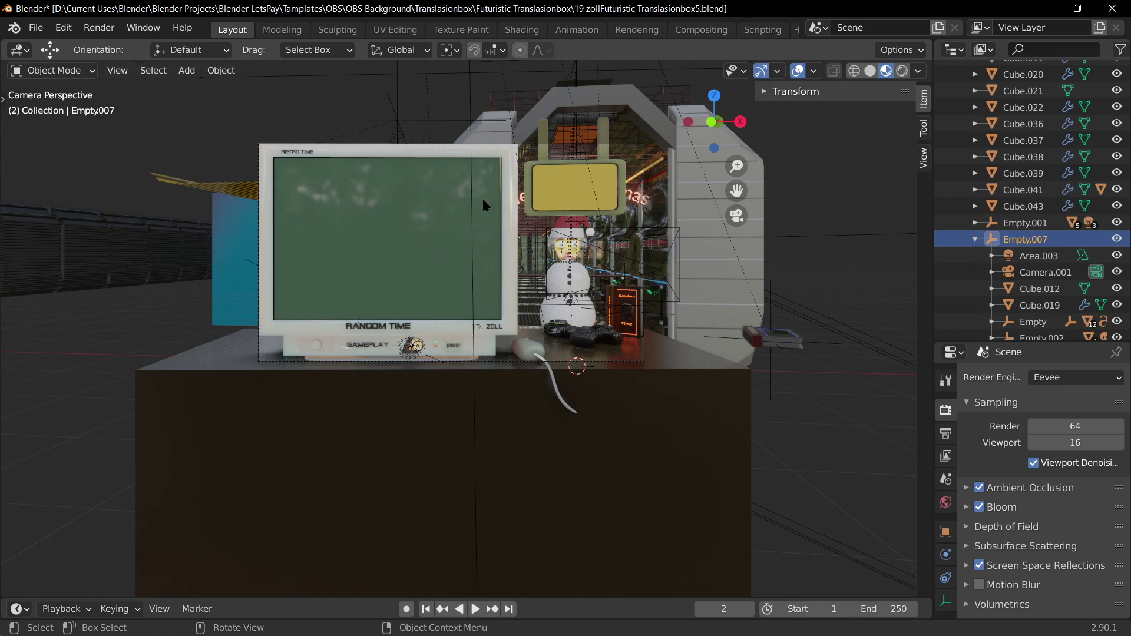
- Expand the monitor's child empty under Empty.007 in the Outliner and look through the objects parented to it
middle_drag(483, 203, 569, 217)
scroll(509, 171, down, 8)
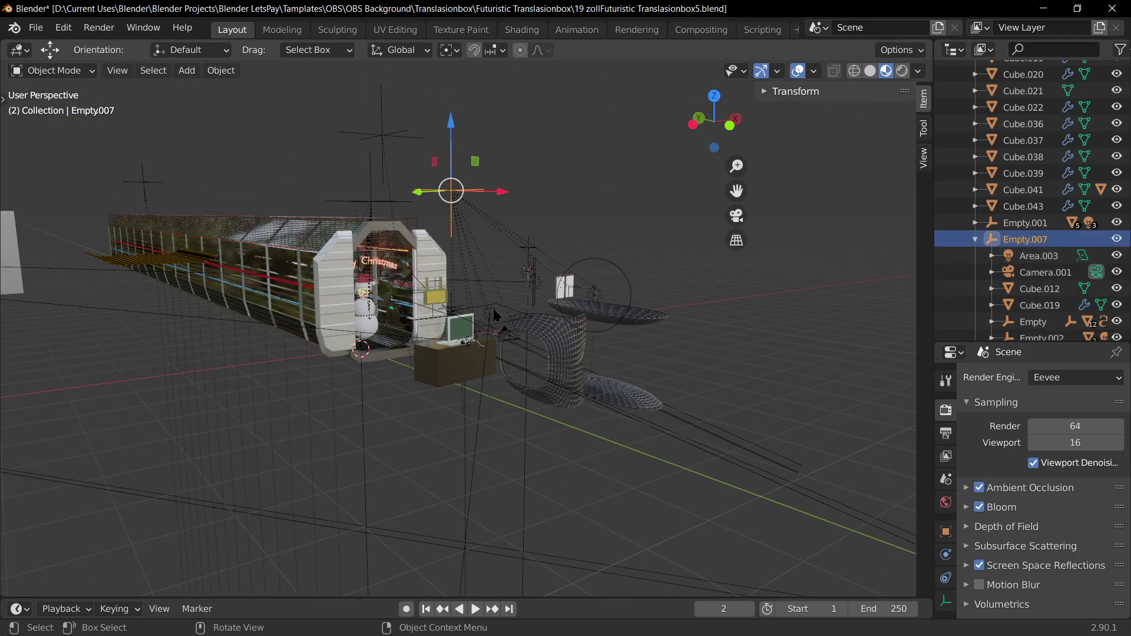
middle_drag(495, 316, 448, 353)
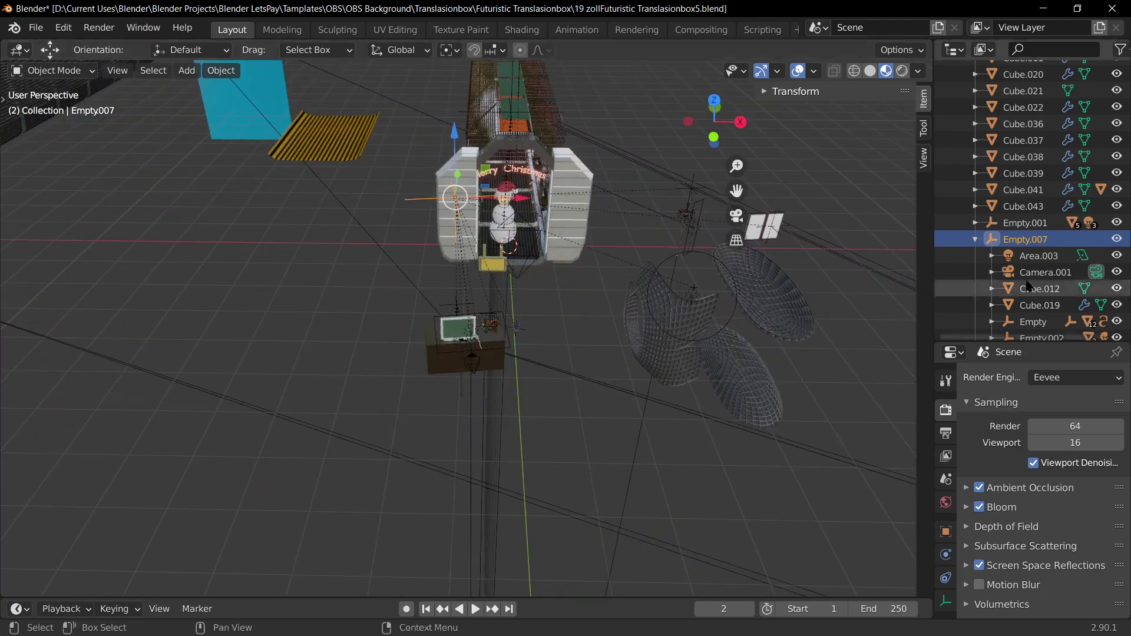
scroll(1008, 285, down, 6)
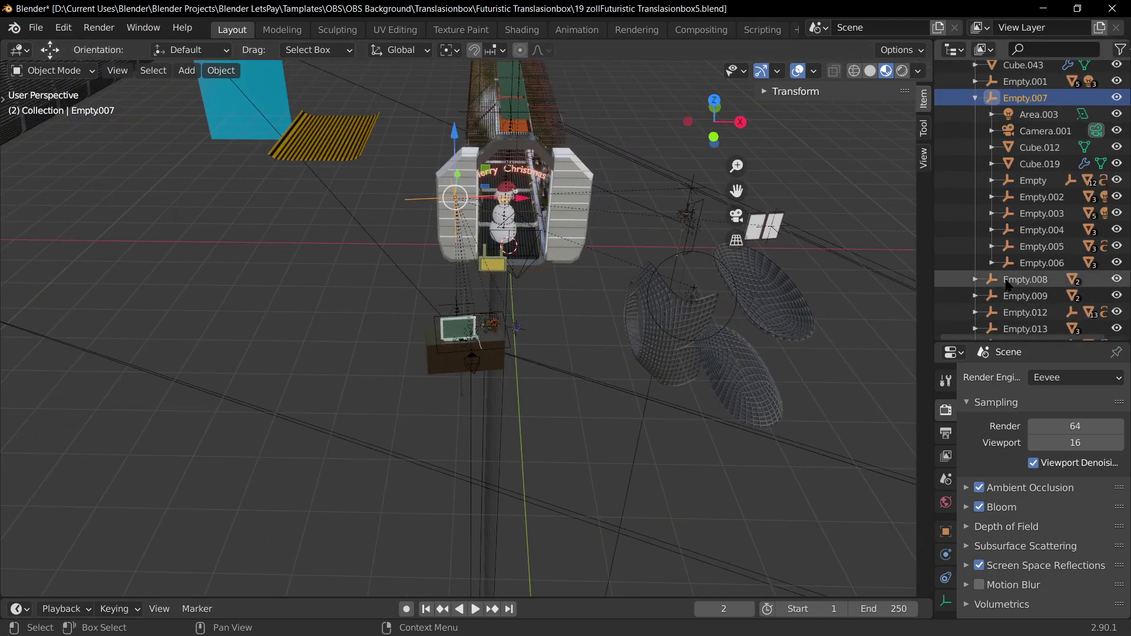
scroll(1008, 285, up, 2)
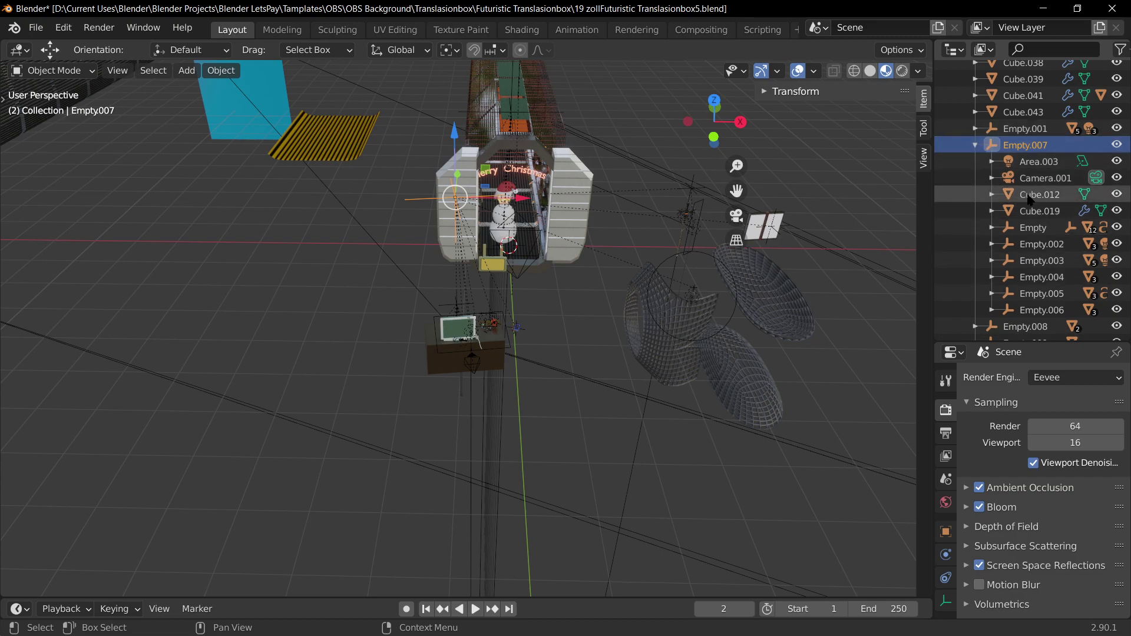
click(992, 228)
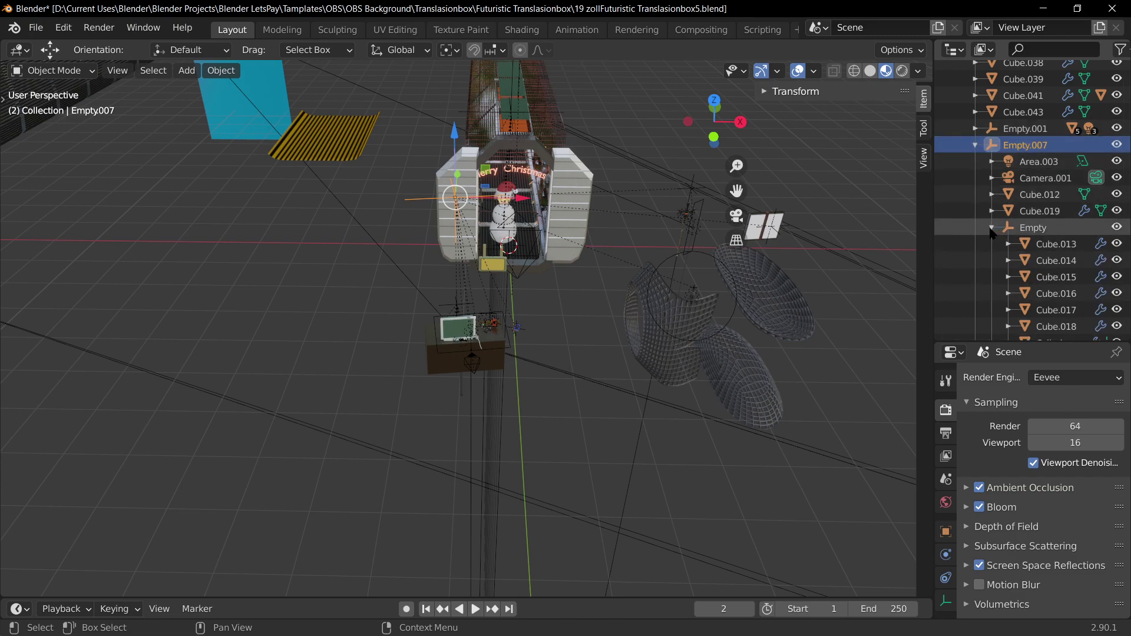
scroll(1041, 295, down, 6)
scroll(1042, 295, down, 5)
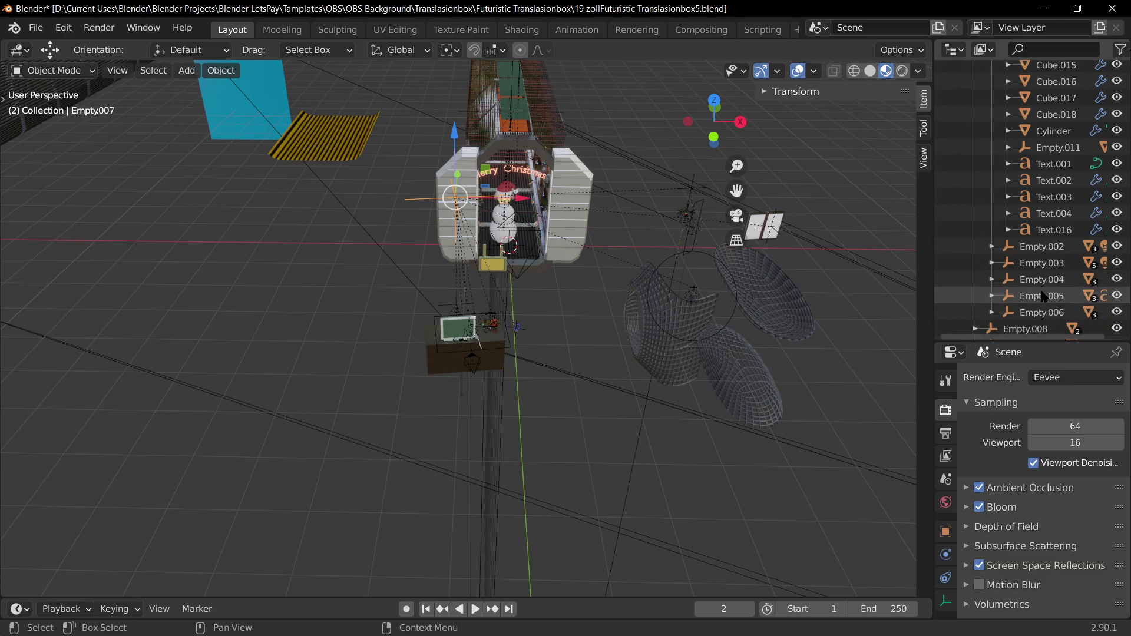
- Select Empty.007 together with its whole child hierarchy and examine the highlighted objects around the desk
shift+click(1037, 264)
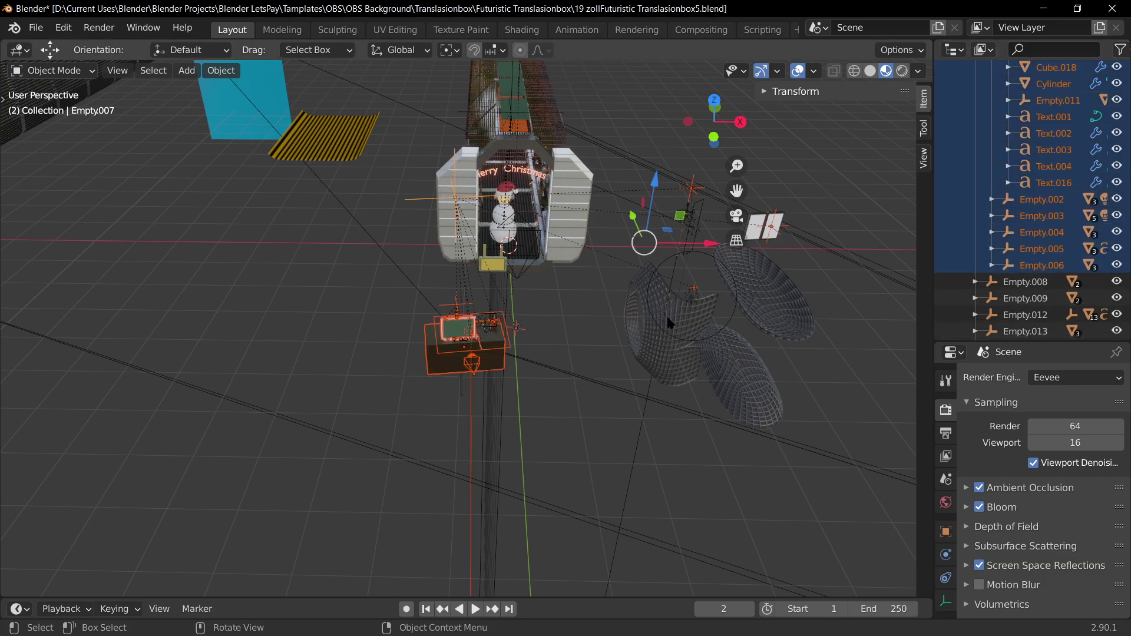
scroll(1061, 248, up, 11)
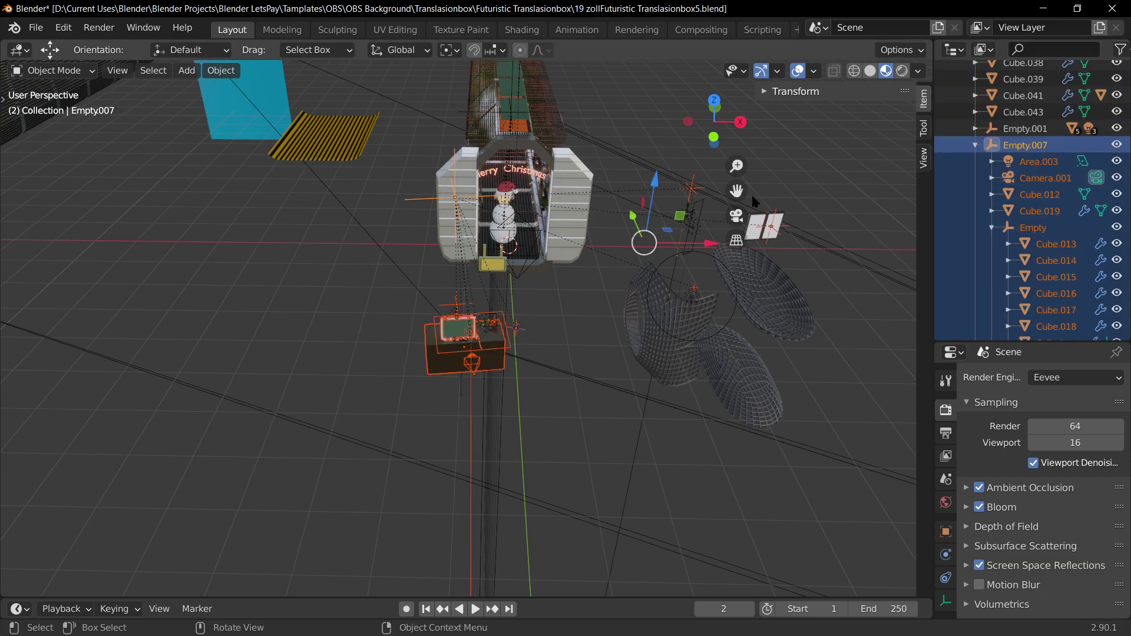
scroll(1070, 263, down, 1)
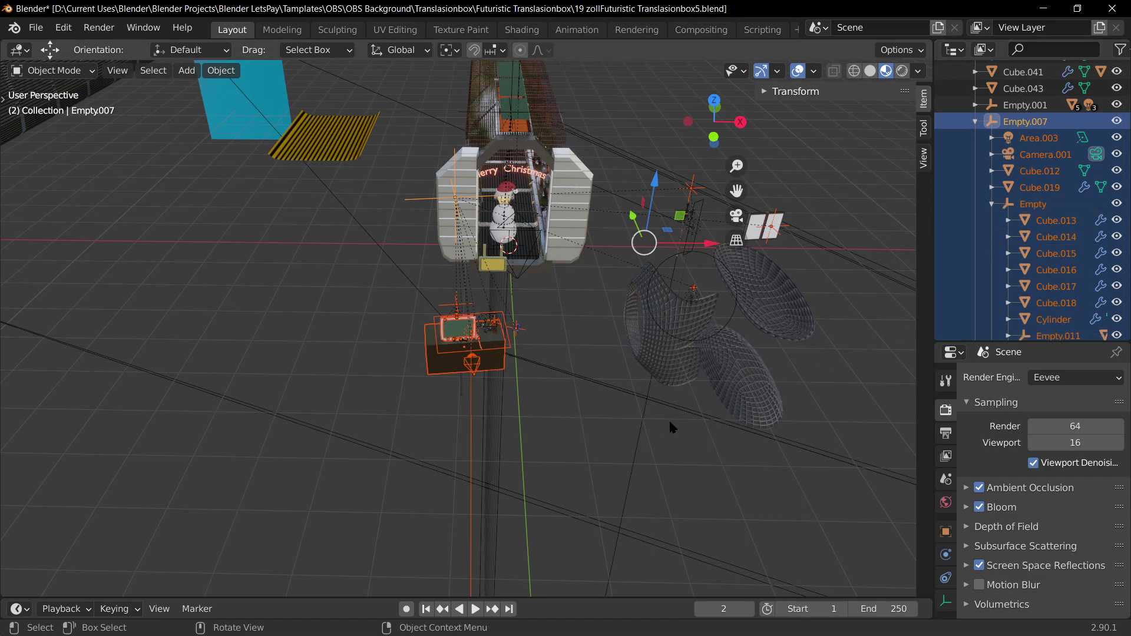
scroll(595, 417, up, 4)
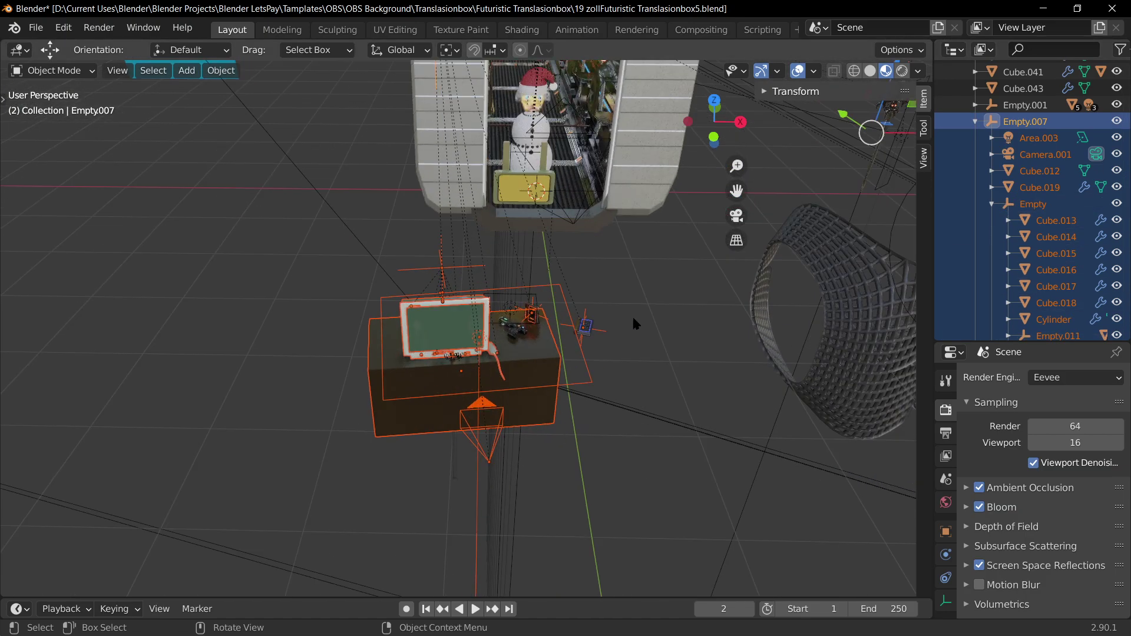
- Select only the parent empty Empty.007 and try moving the desk group sideways twice, cancelling each move
middle_drag(766, 236, 390, 155)
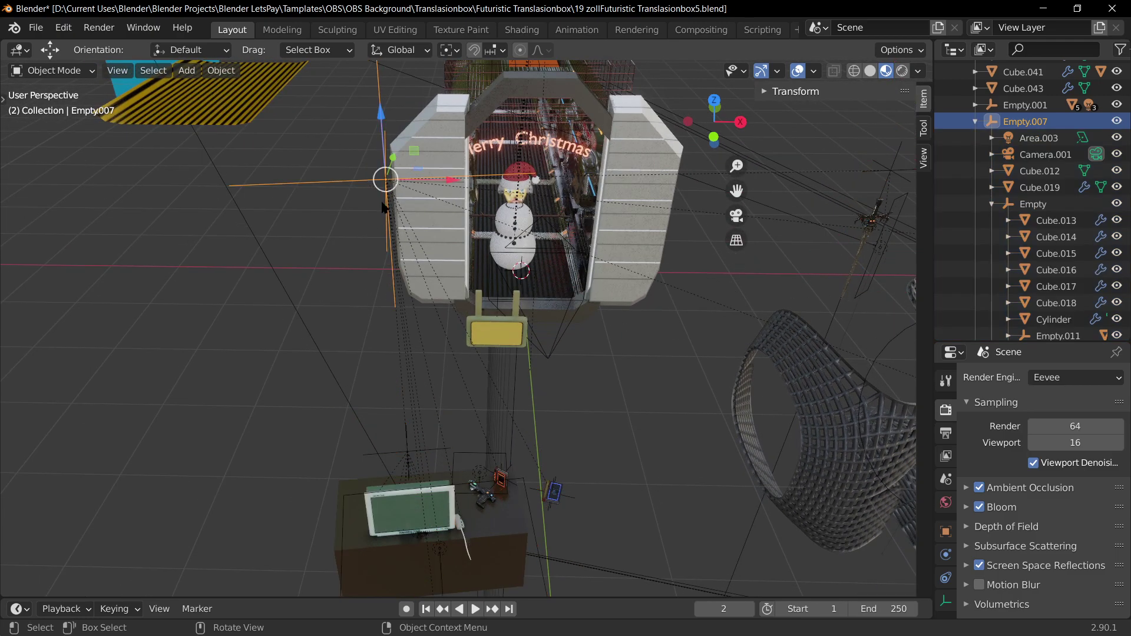
key(g)
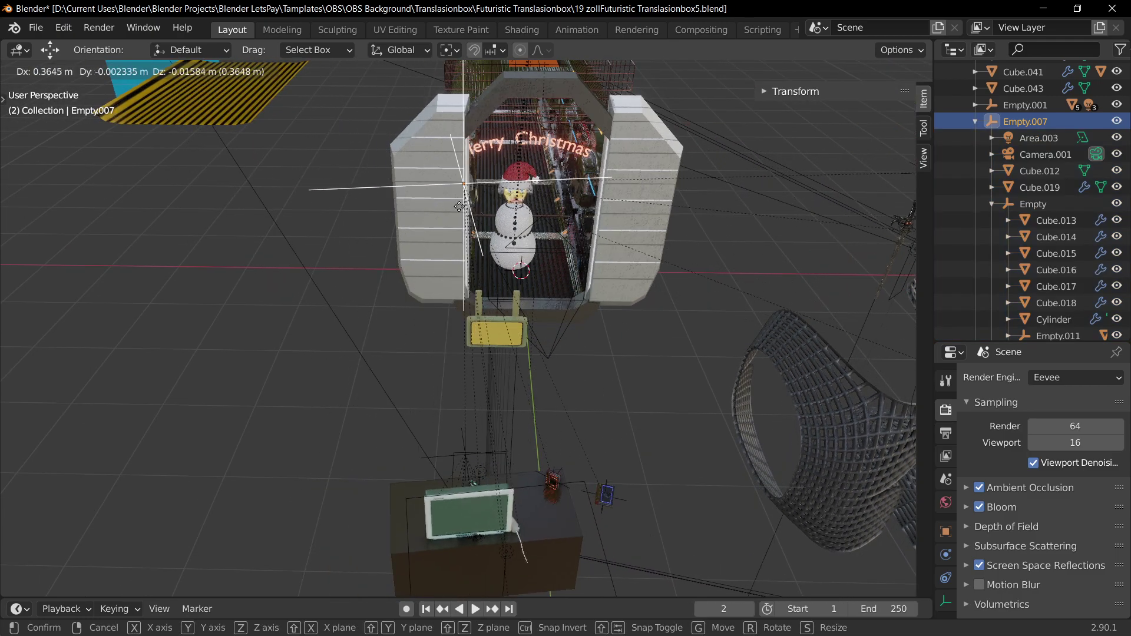
key(Escape)
key(g)
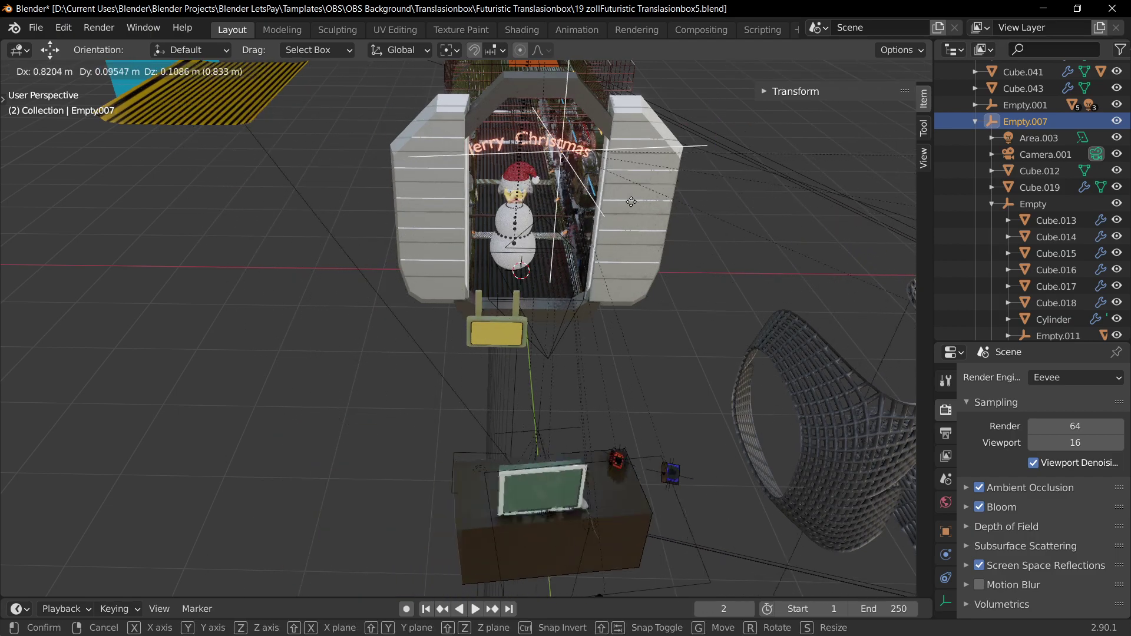
key(Escape)
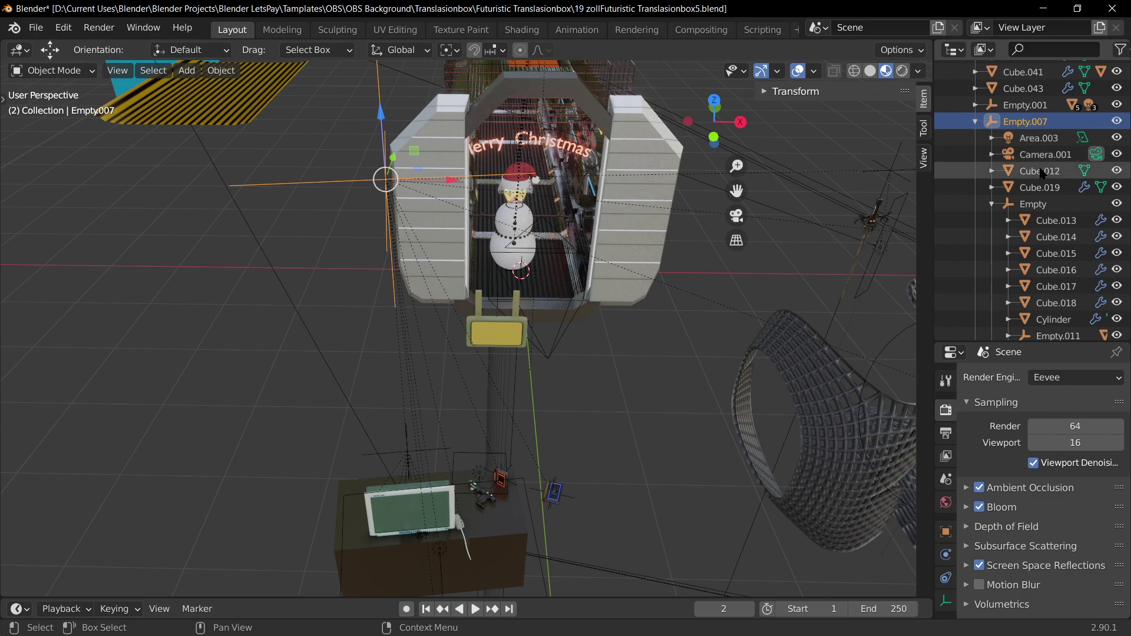
- Collapse and re-expand the monitor's child empty under Empty.007 to show its parented objects
scroll(1040, 172, down, 2)
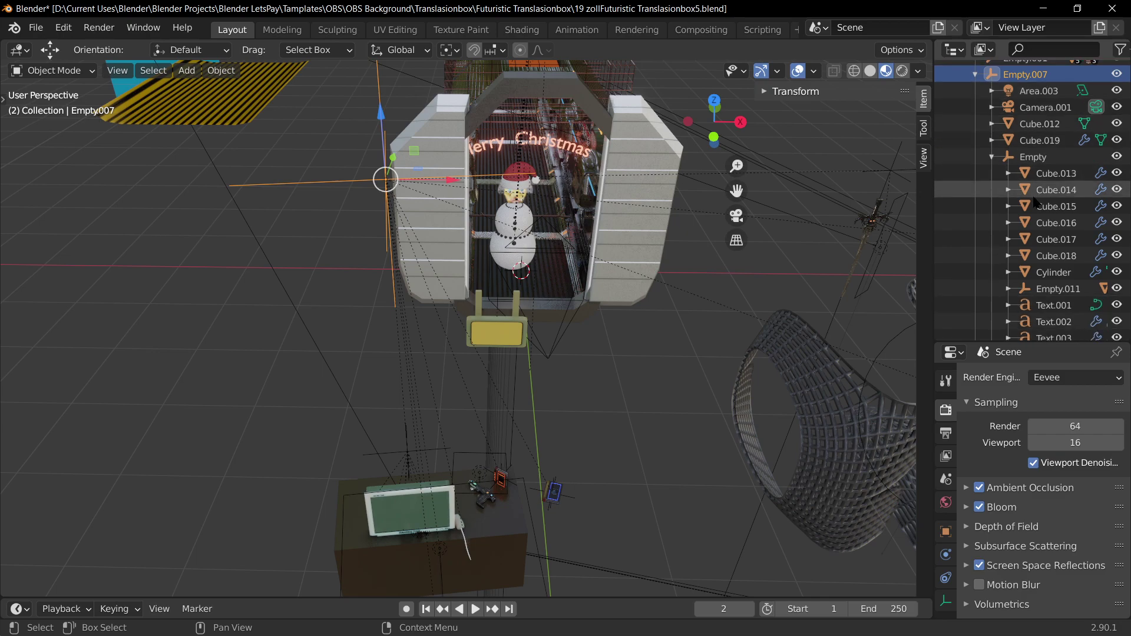
click(993, 158)
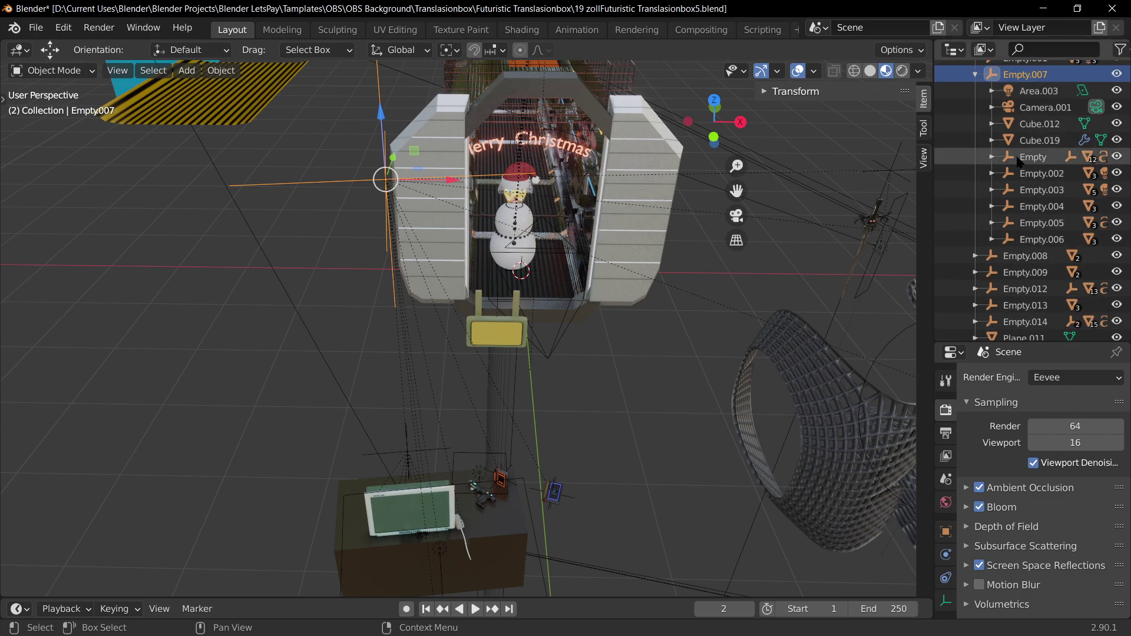
click(993, 158)
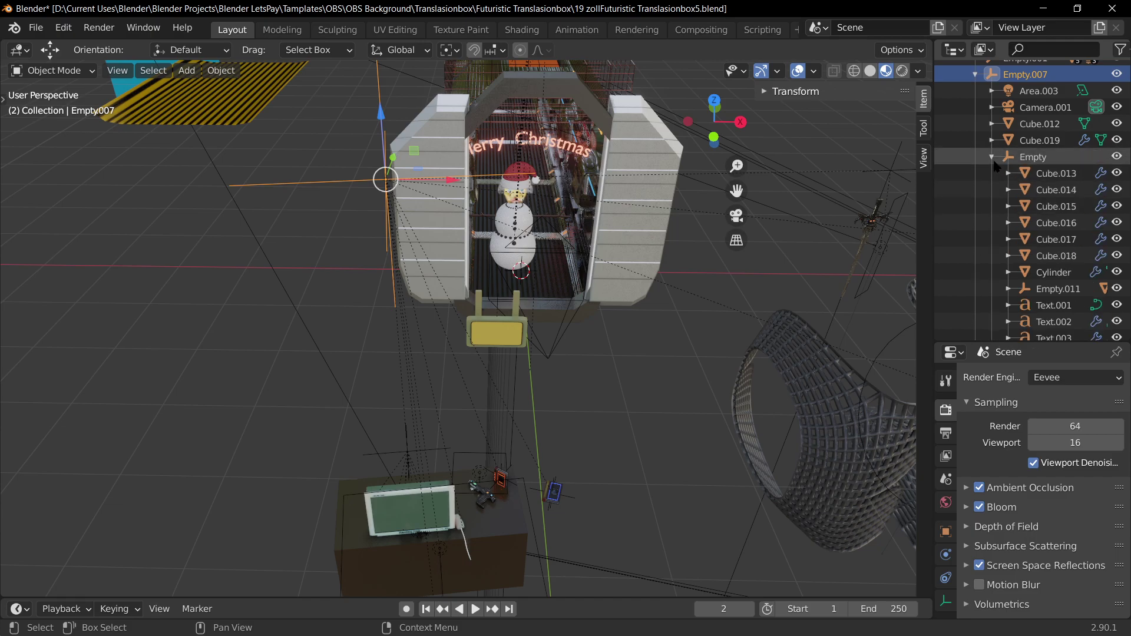
- Select the monitor's child empty under Empty.007 and collapse its list of parented objects in the Outliner
click(390, 455)
middle_drag(447, 450, 529, 370)
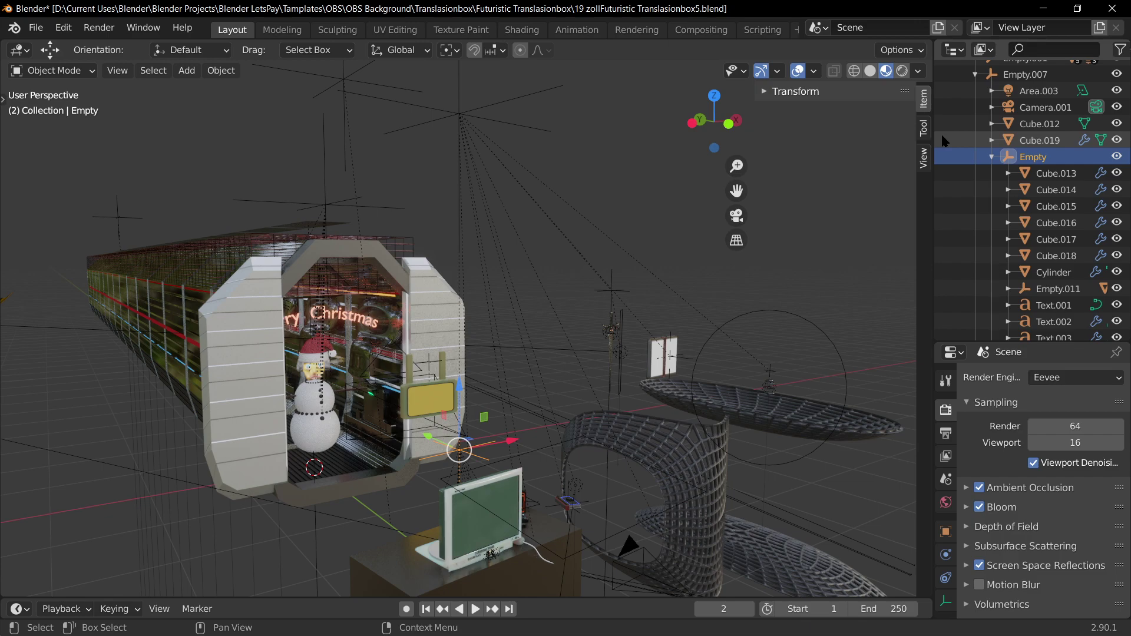
click(992, 157)
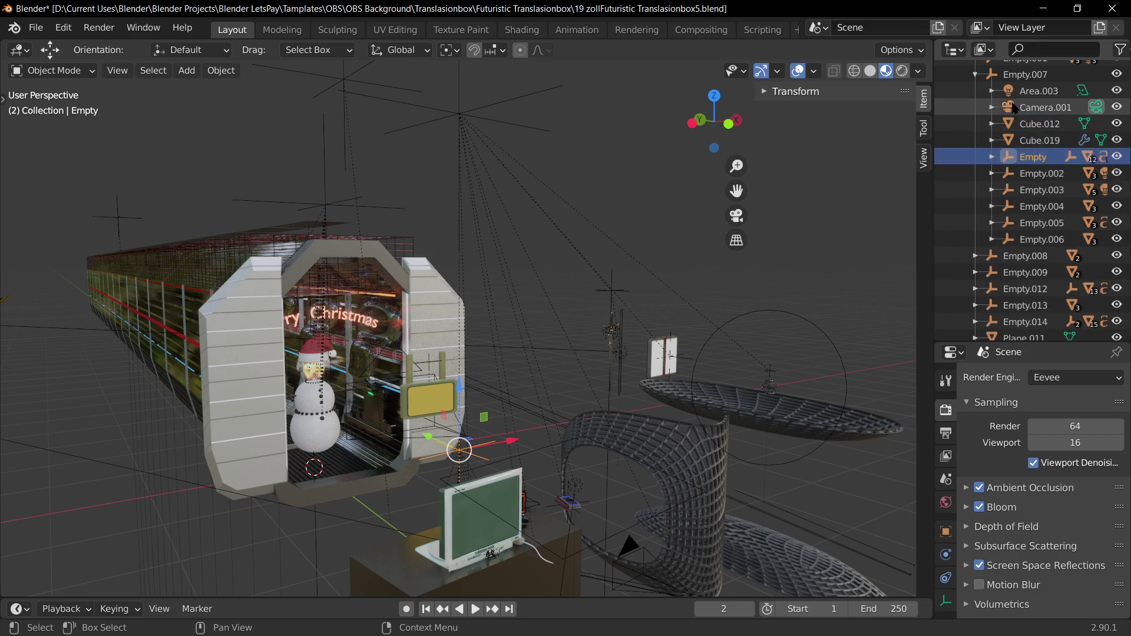
- Select Empty.007 and its direct children down to Empty.006 and examine the highlighted objects around the desk
click(1025, 74)
shift+click(1039, 241)
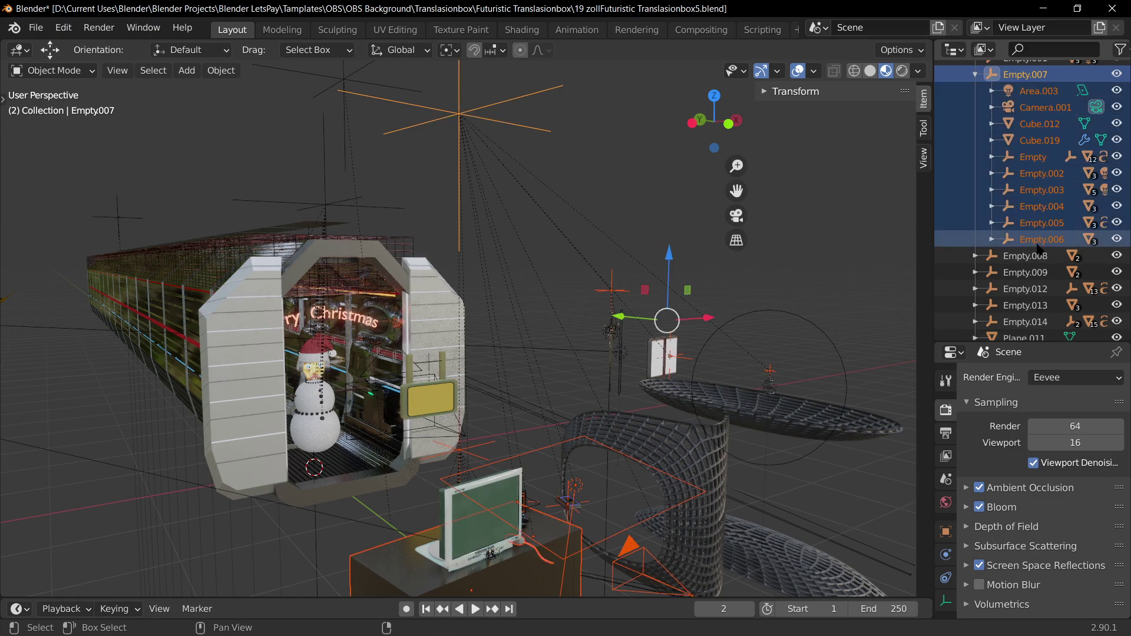
shift+middle_drag(657, 380, 714, 246)
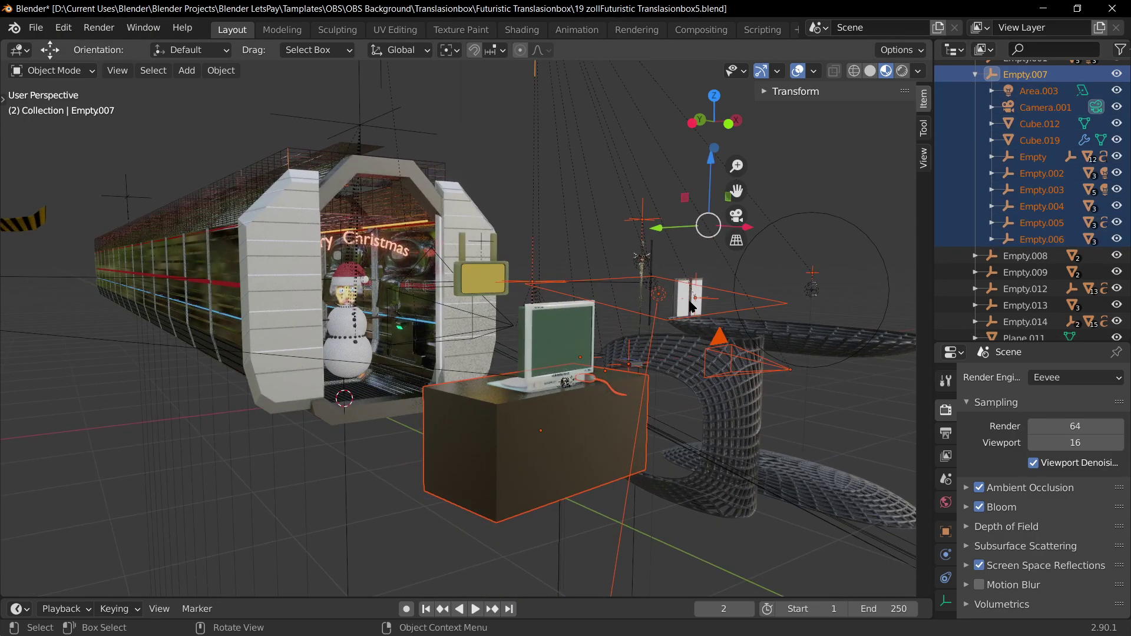
- Expand the monitor's child empty in the Outliner and look through its cubes, cylinder and text objects
click(992, 157)
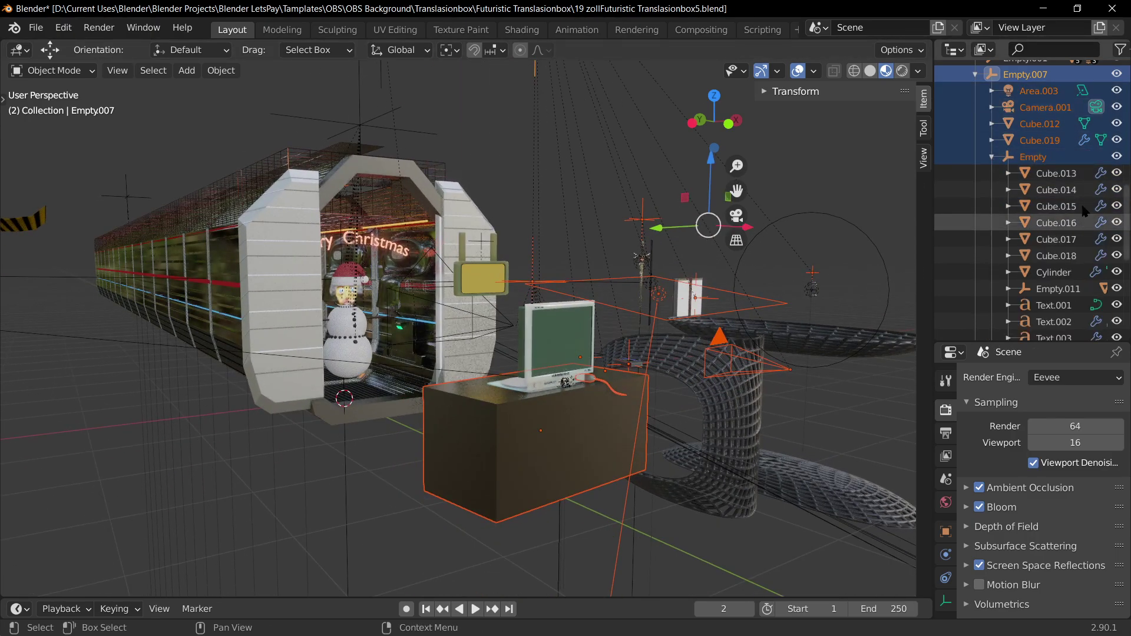
scroll(1041, 248, down, 4)
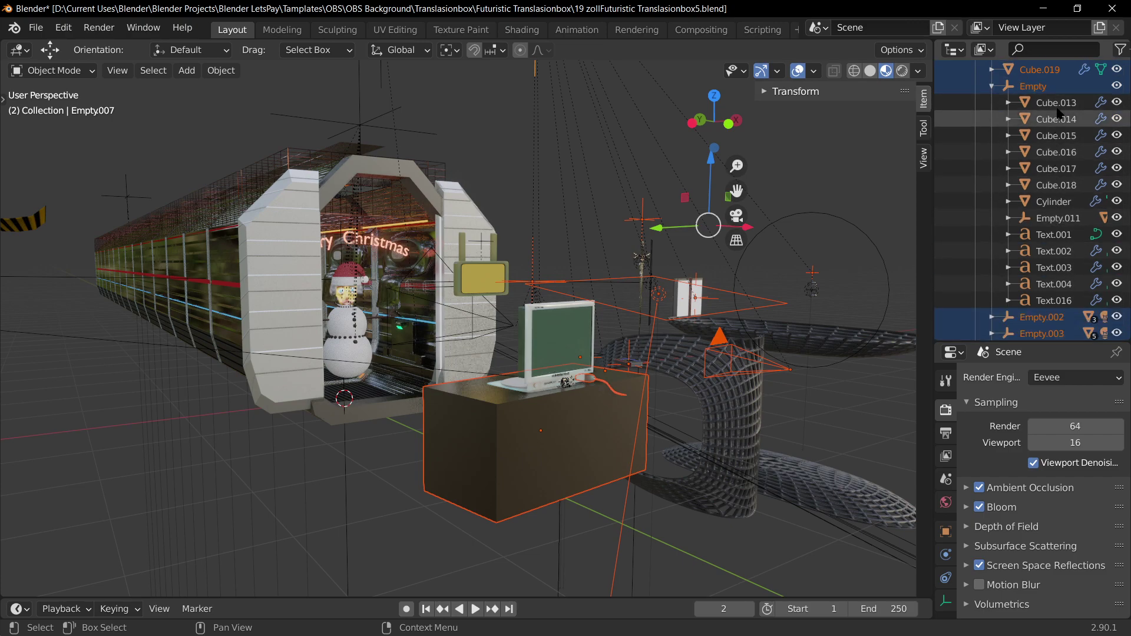
scroll(1019, 236, up, 8)
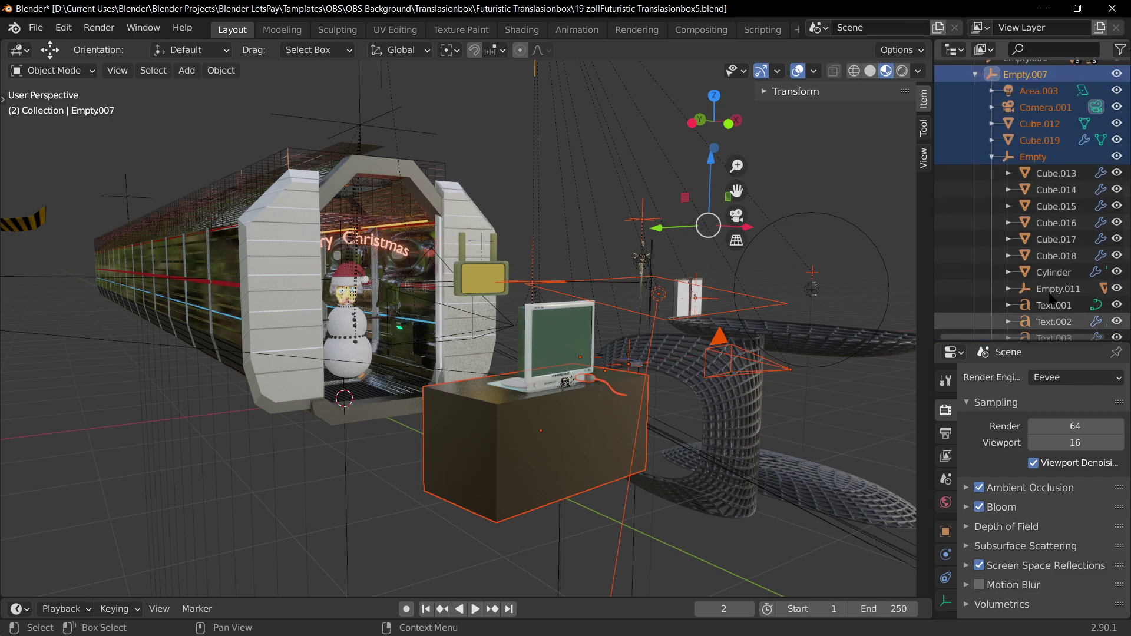
- Select only the parent Empty.007 and look through the Outliner hierarchy beneath it, down to Plane.012
click(1038, 162)
click(1025, 145)
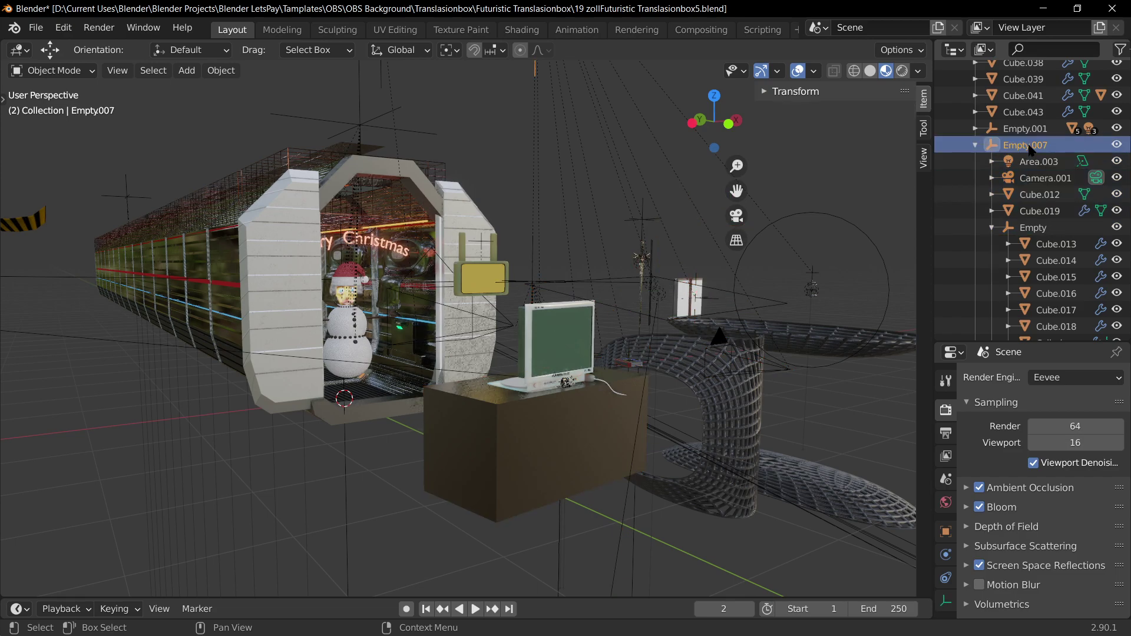
scroll(1035, 227, down, 4)
scroll(1035, 225, down, 14)
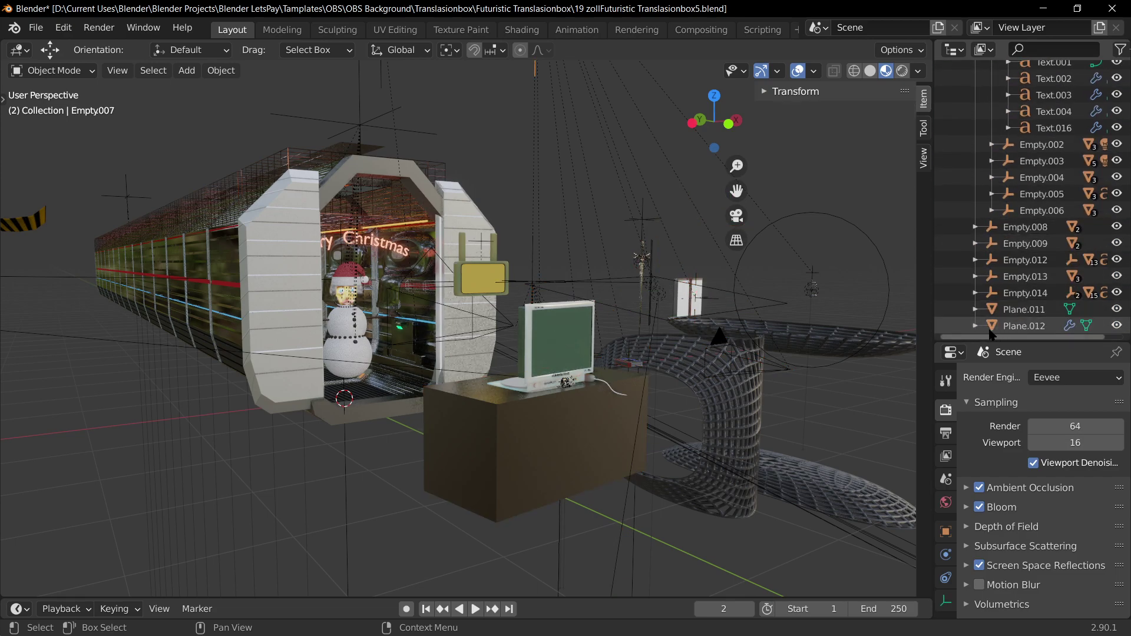
scroll(1037, 318, up, 5)
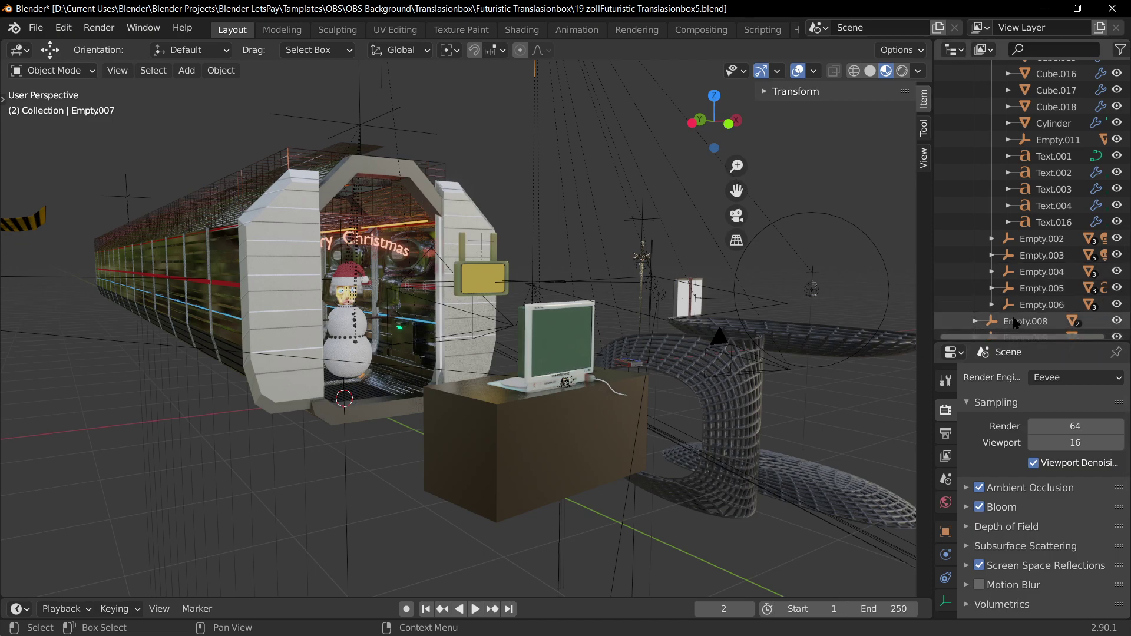
- Select the monitor's text objects from Text.001 to Text.016 and show them on the monitor
middle_drag(573, 293, 501, 315)
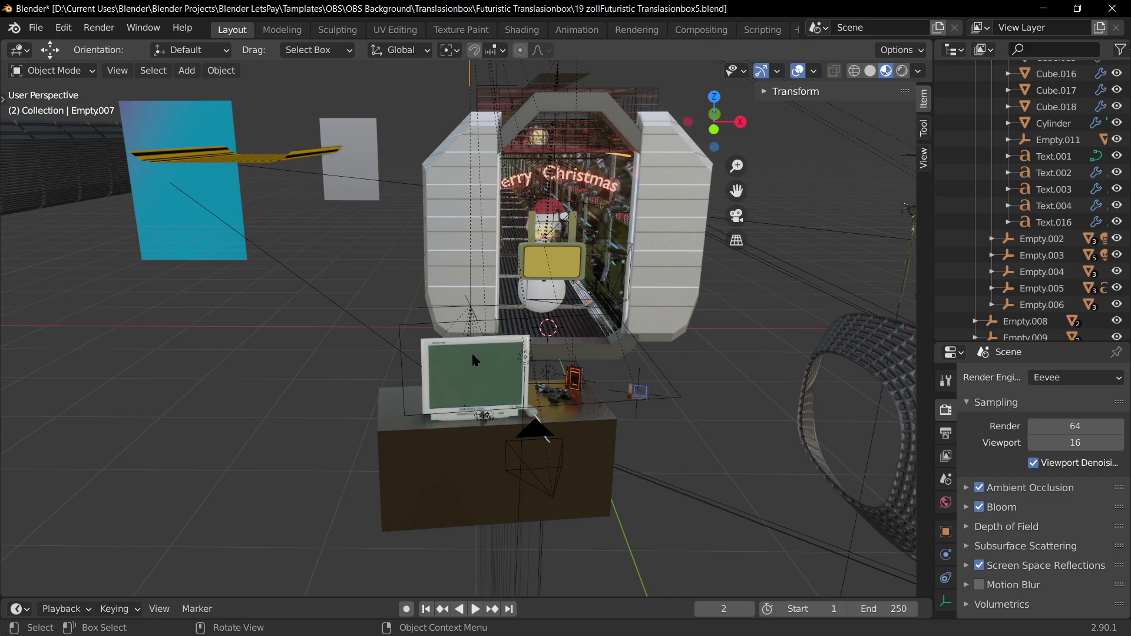
middle_drag(471, 351, 530, 353)
click(1042, 155)
shift+click(1053, 222)
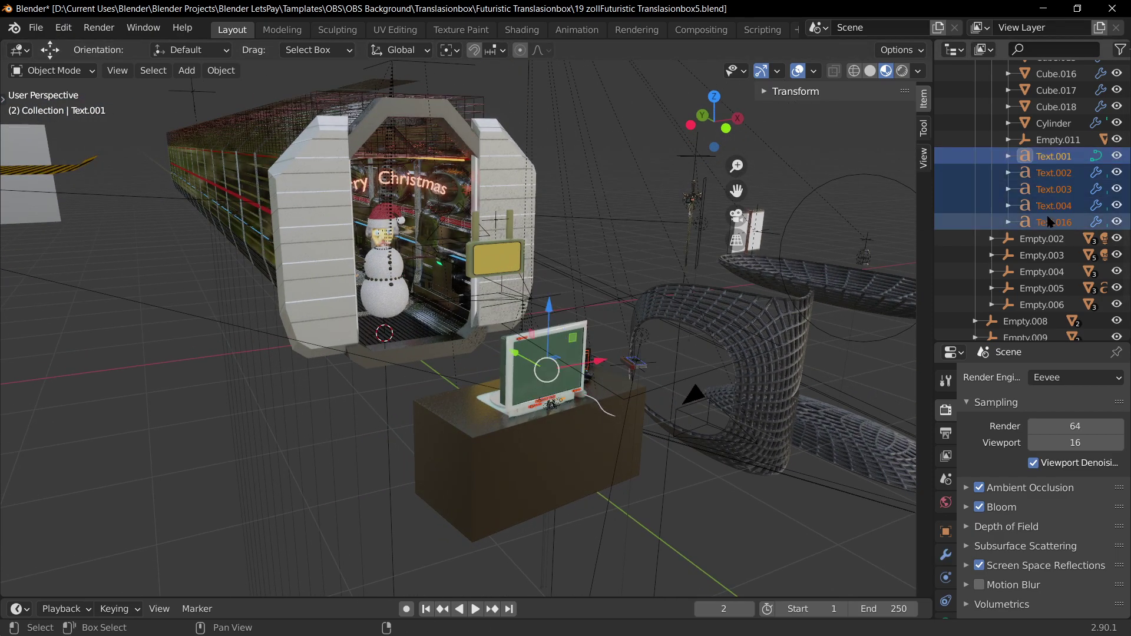
key(m)
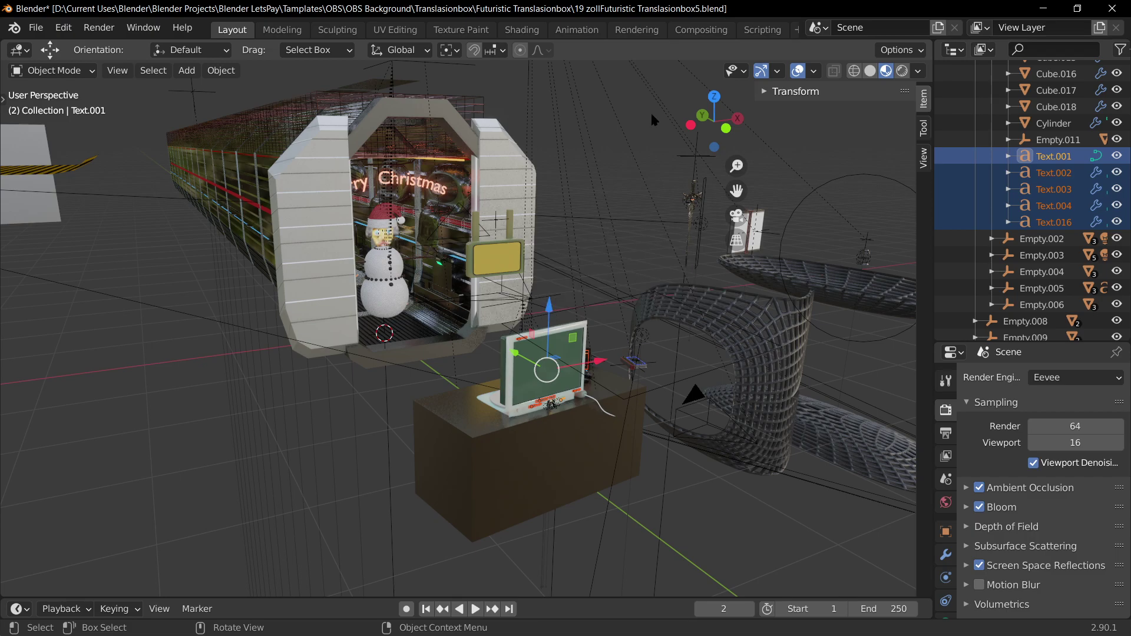
- Select only the parent empty Empty.007 above the desk and inspect its relationship lines to the desk objects
middle_drag(643, 304, 589, 278)
middle_drag(446, 160, 518, 196)
click(615, 308)
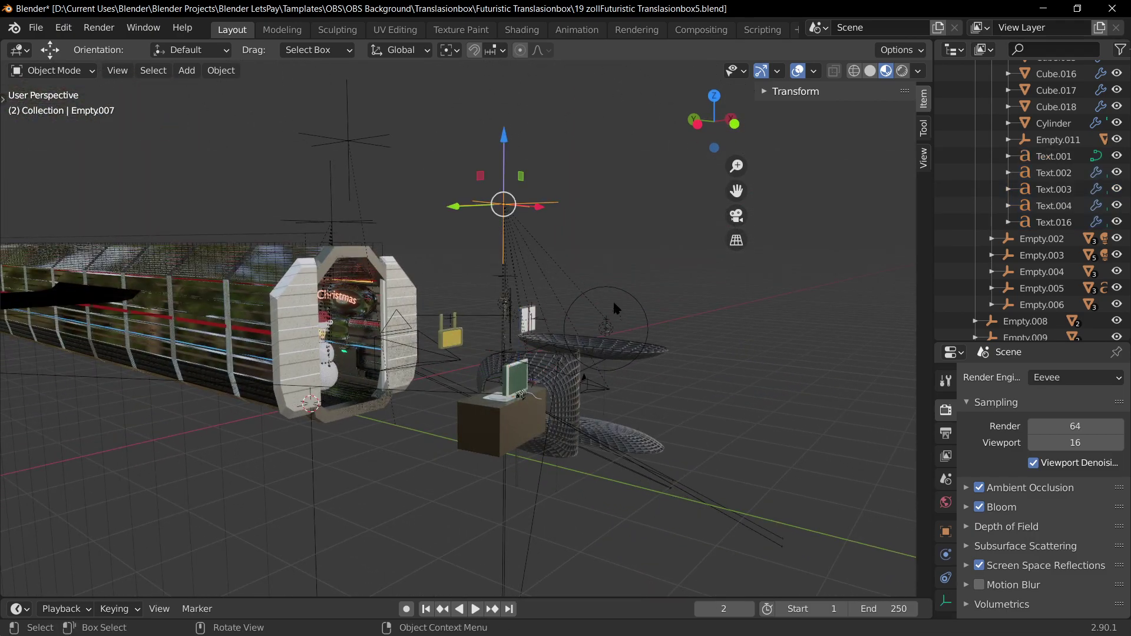
middle_drag(614, 305, 610, 429)
- Select Empty.007 with all its listed descendants down to Empty.006, examine the highlighted desk group, and clear the selection
scroll(1055, 238, up, 6)
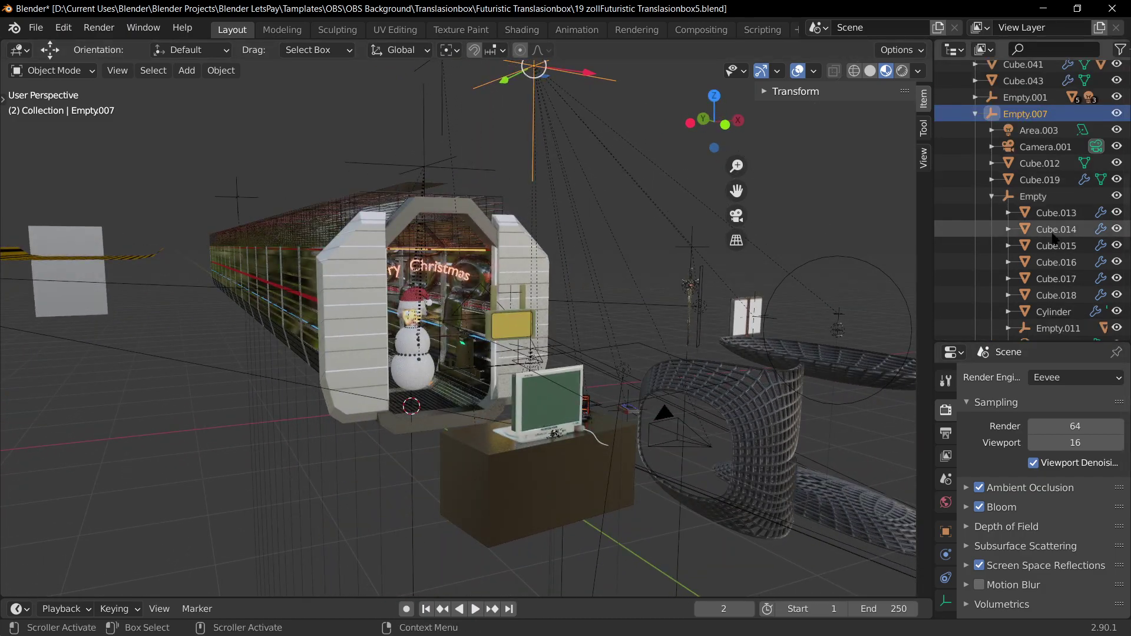
scroll(1053, 237, down, 8)
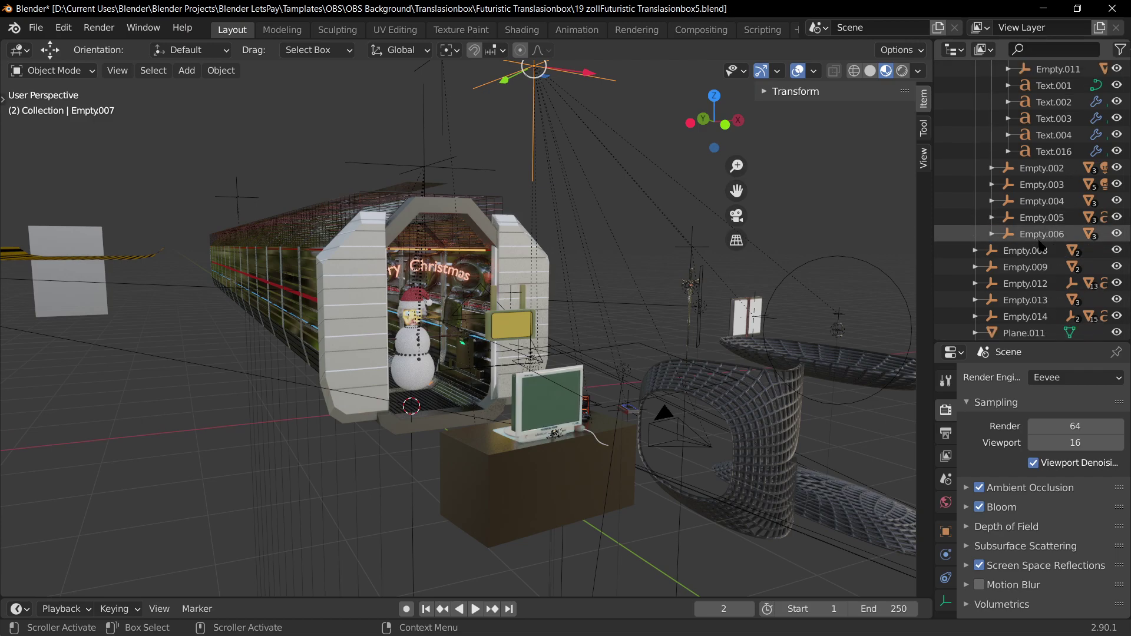
shift+click(1039, 241)
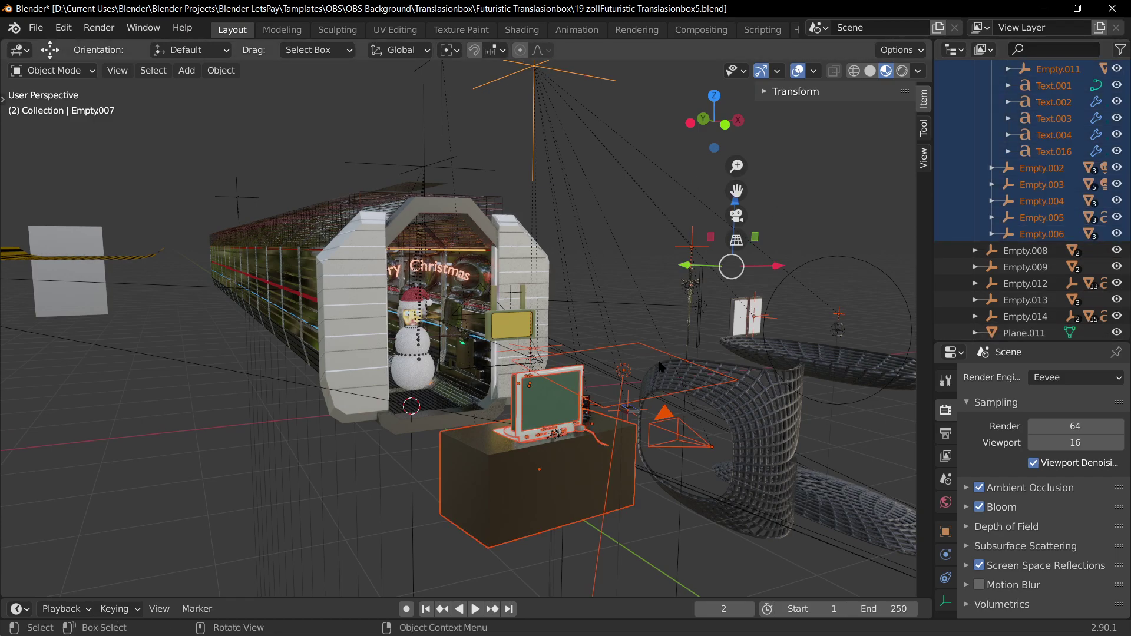
middle_drag(660, 365, 521, 342)
middle_drag(677, 361, 624, 317)
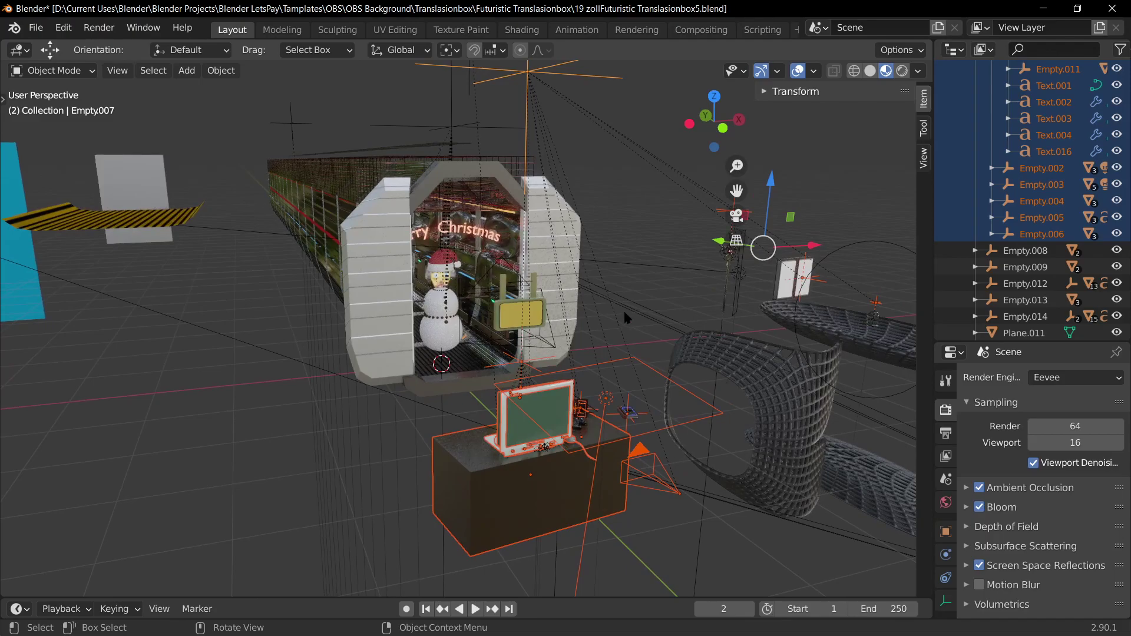
middle_drag(560, 361, 660, 430)
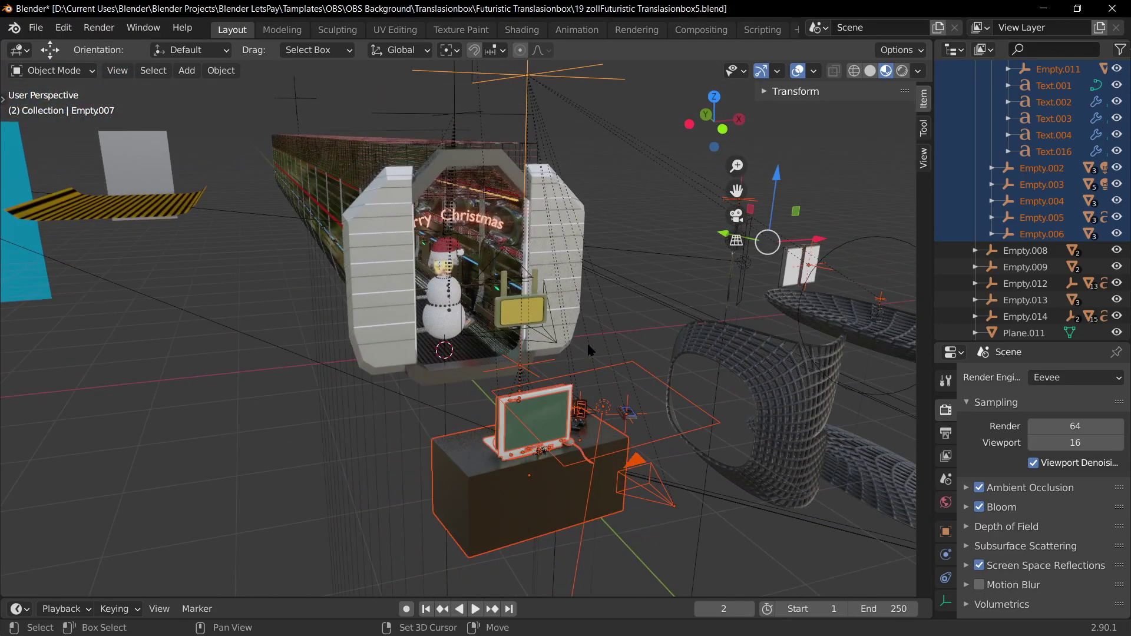
click(686, 446)
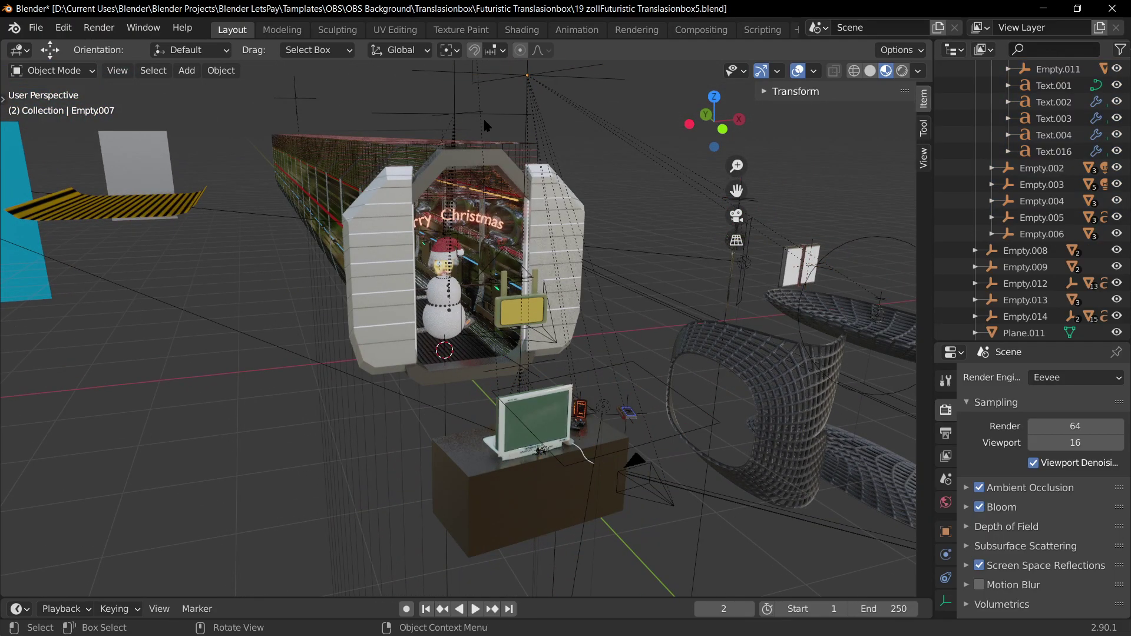
- Select Empty.007 with its listed descendants down to Empty.006 and try moving the whole desk group
click(558, 67)
scroll(950, 229, up, 10)
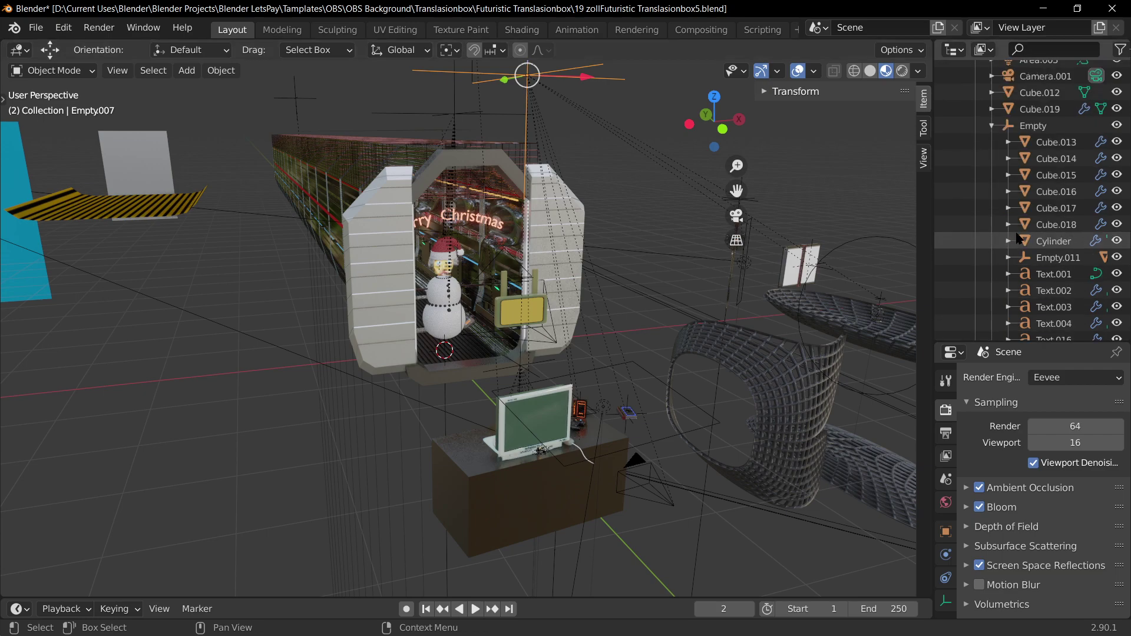
scroll(1010, 187, down, 15)
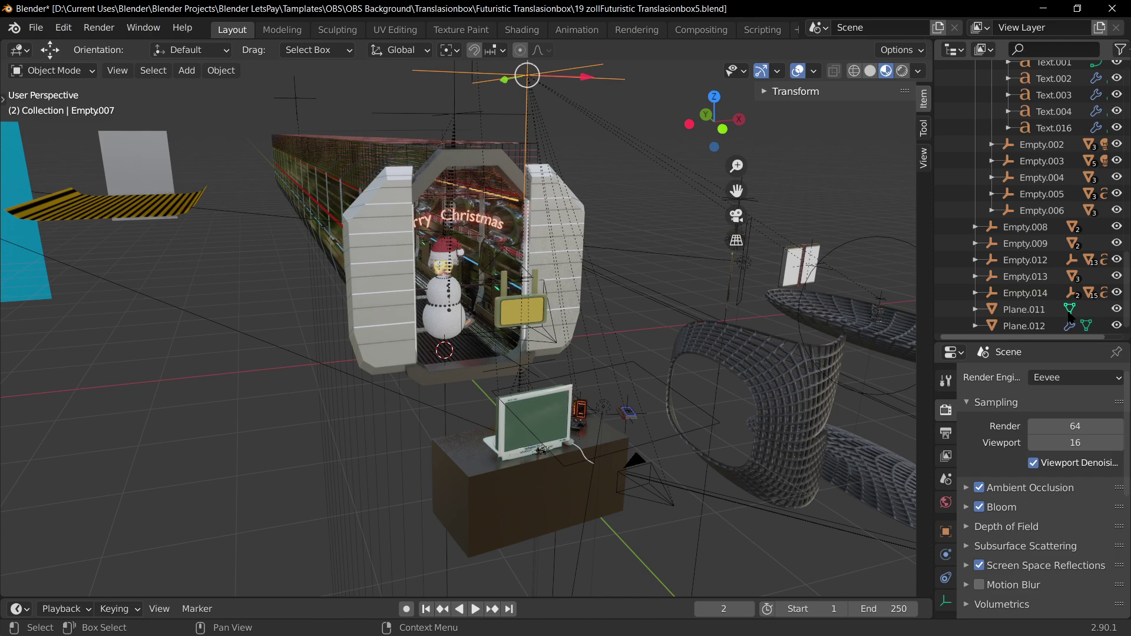
scroll(1068, 317, up, 2)
shift+click(1037, 234)
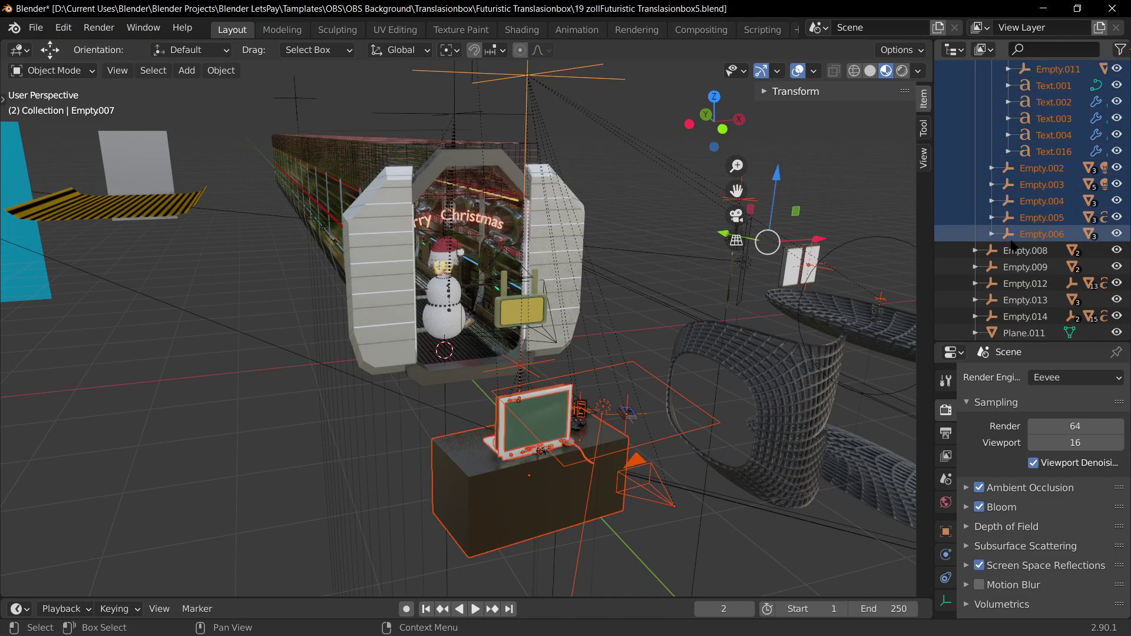
key(g)
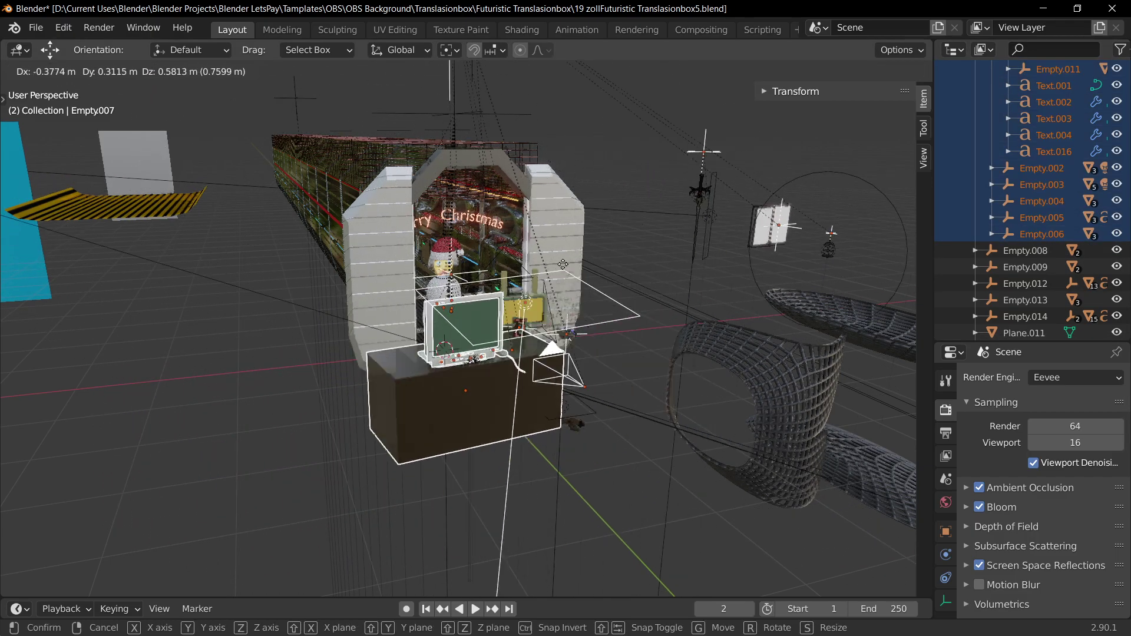
key(Escape)
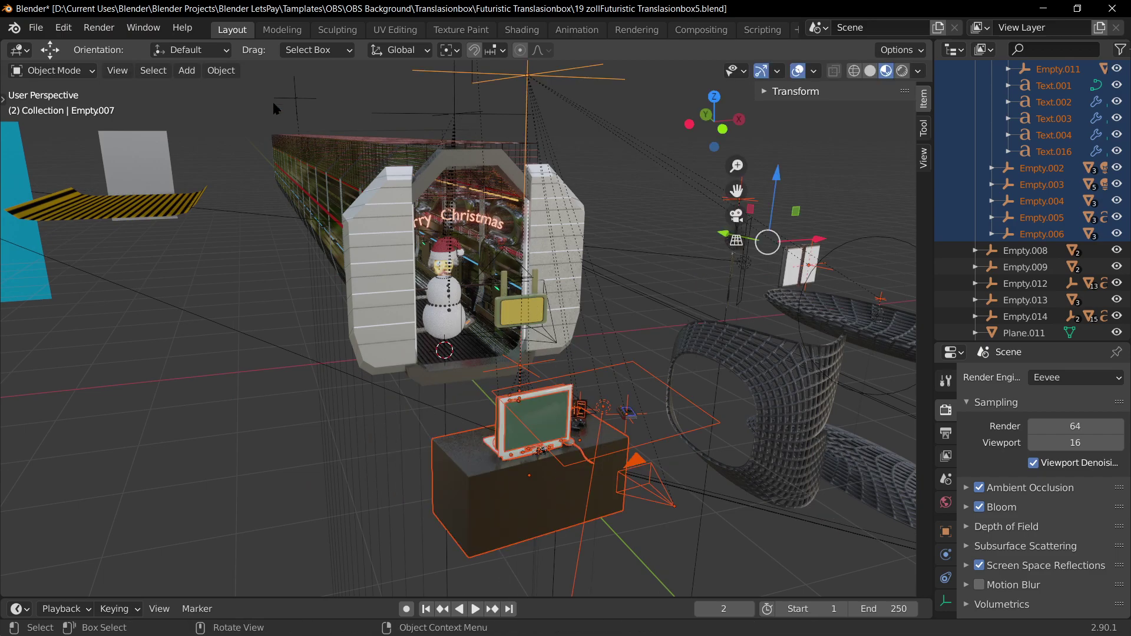
- Invert the selection and hide everything outside the Empty.007 desk group
click(153, 70)
click(172, 122)
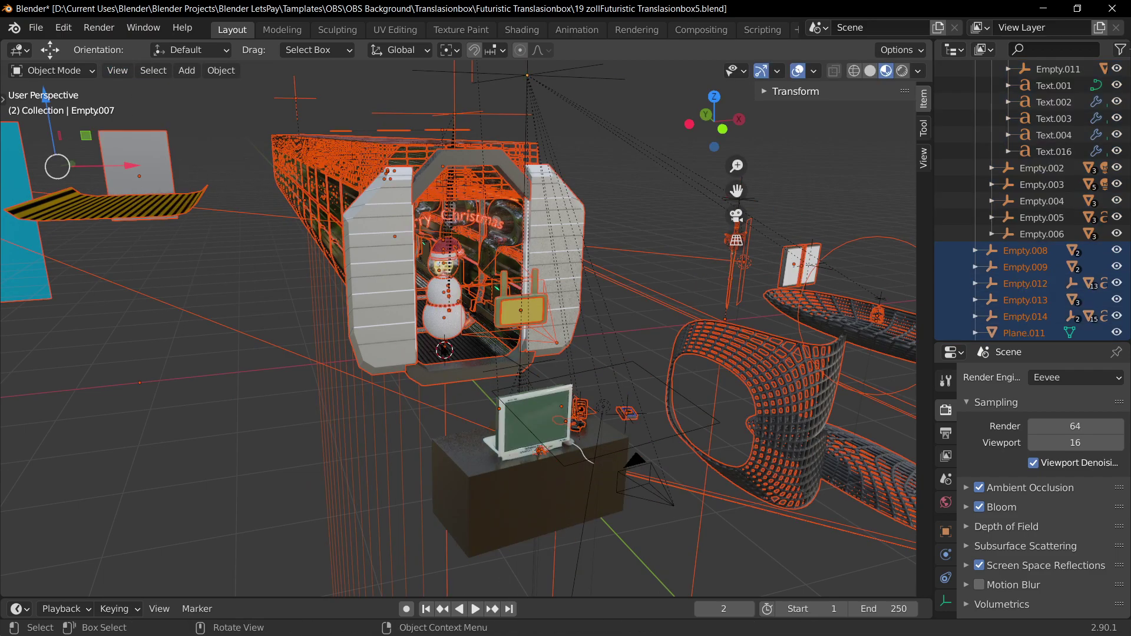
key(h)
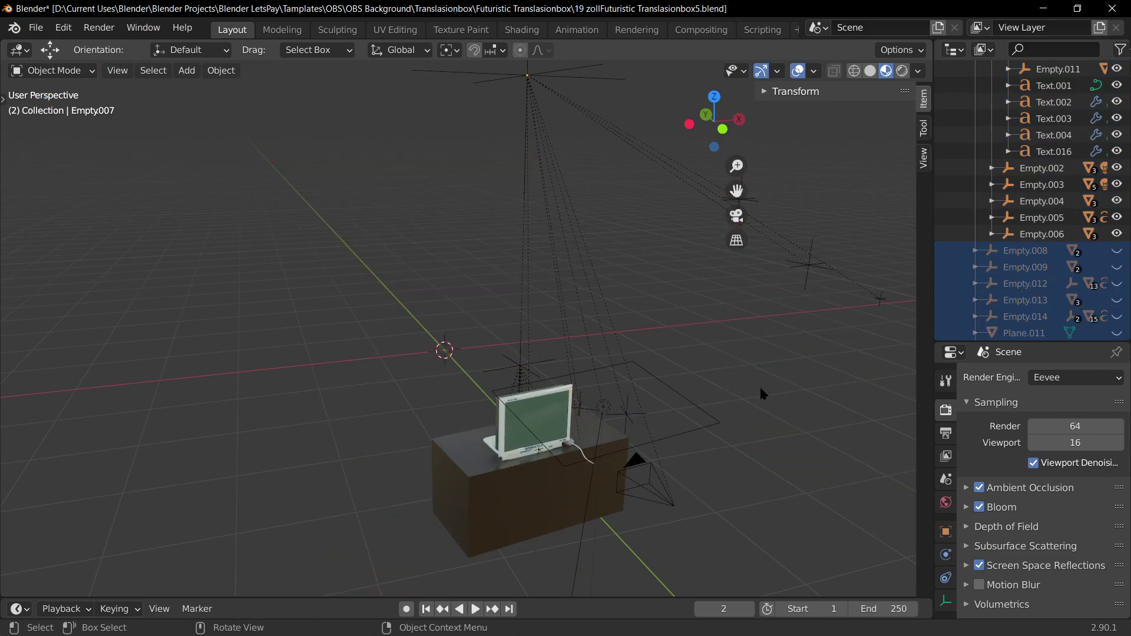
- Examine the isolated desk and monitor up close, briefly selecting Empty.004 beside the desk and undoing that selection
middle_drag(760, 391, 701, 415)
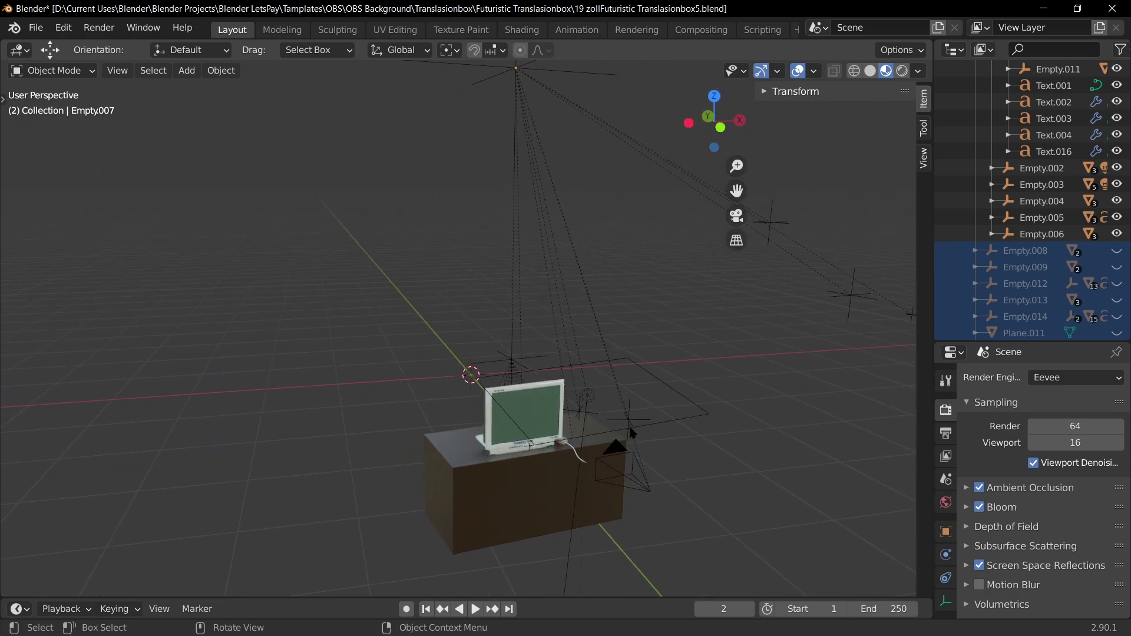
middle_drag(630, 427, 641, 389)
scroll(651, 427, up, 4)
shift+middle_drag(654, 437, 521, 317)
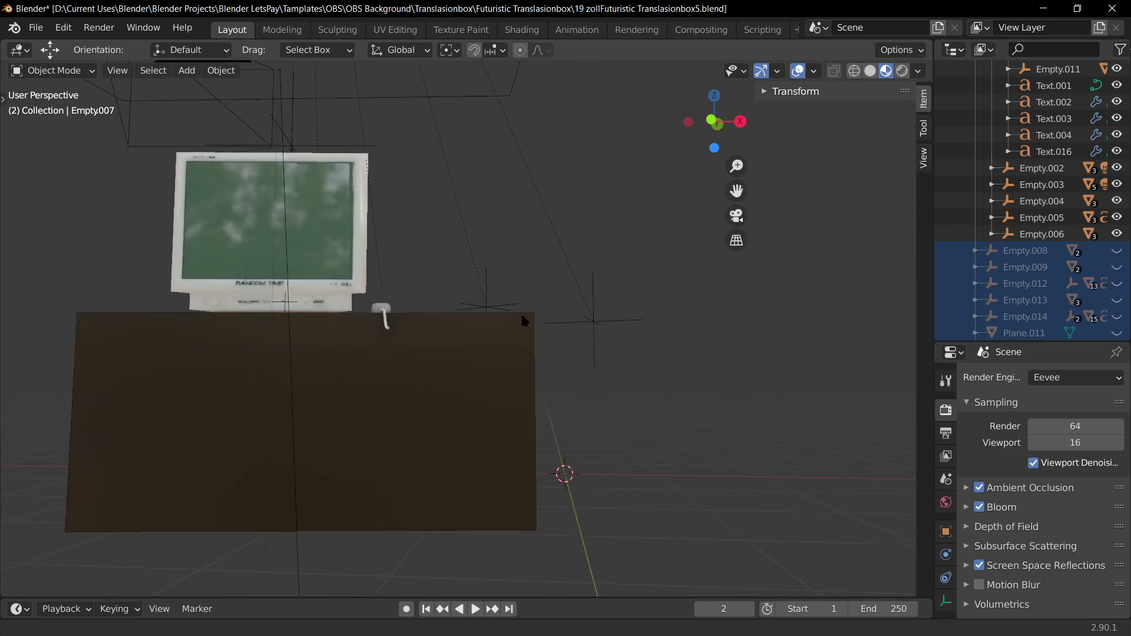
click(601, 324)
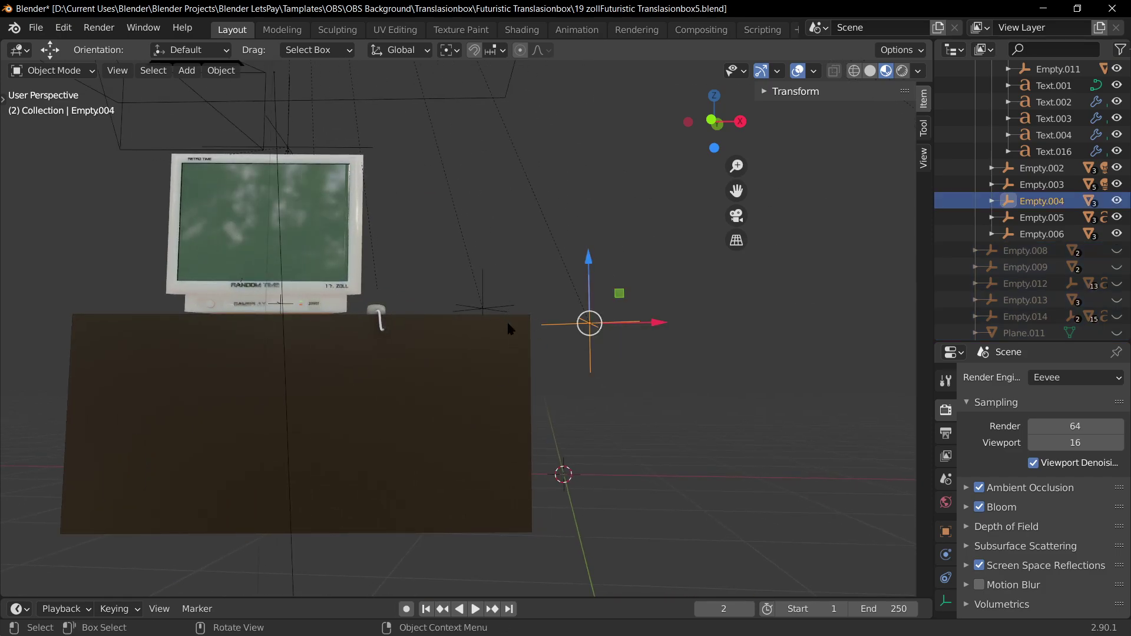
middle_drag(508, 324, 507, 338)
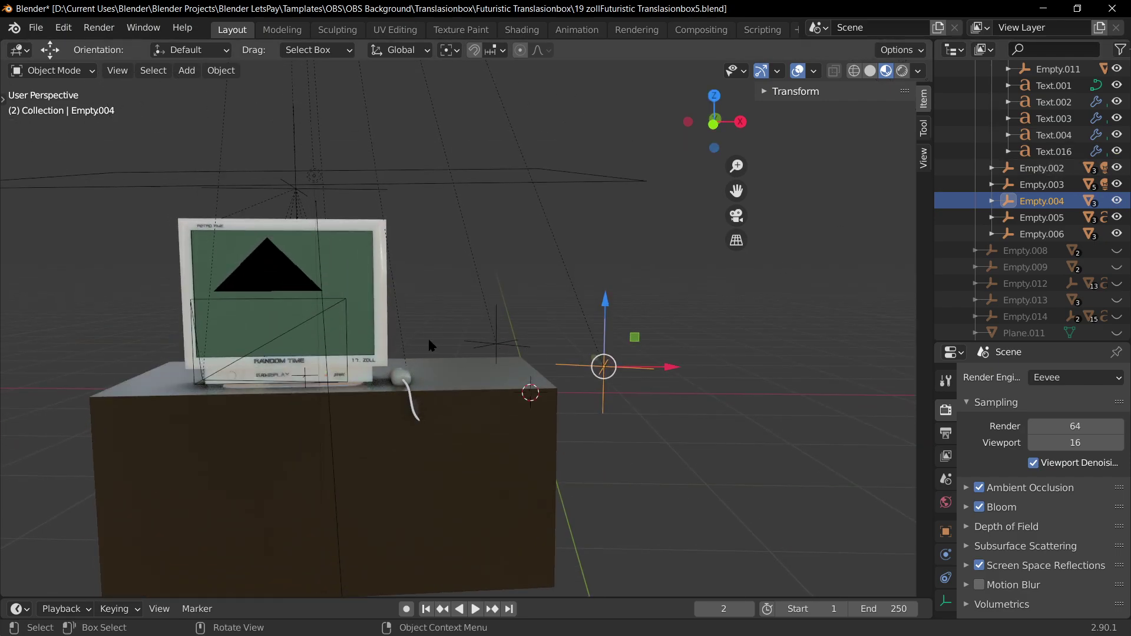
key(ctrl+z)
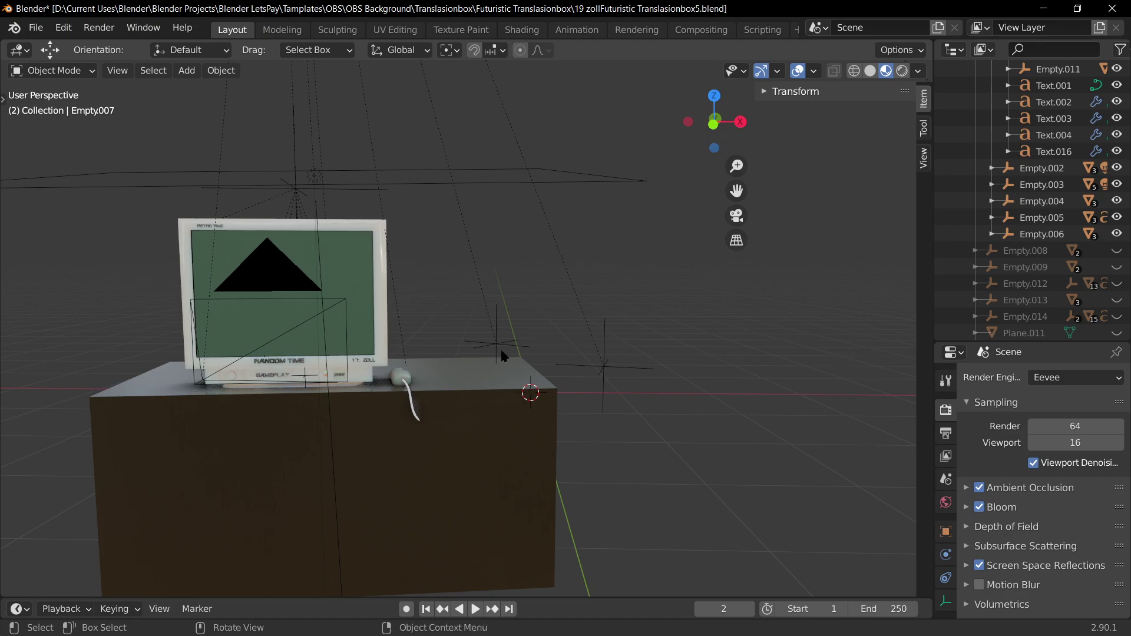
- Unhide all hidden scene objects and show the deselected scene in top orthographic view
middle_drag(734, 424, 754, 344)
key(alt+h)
scroll(556, 374, down, 10)
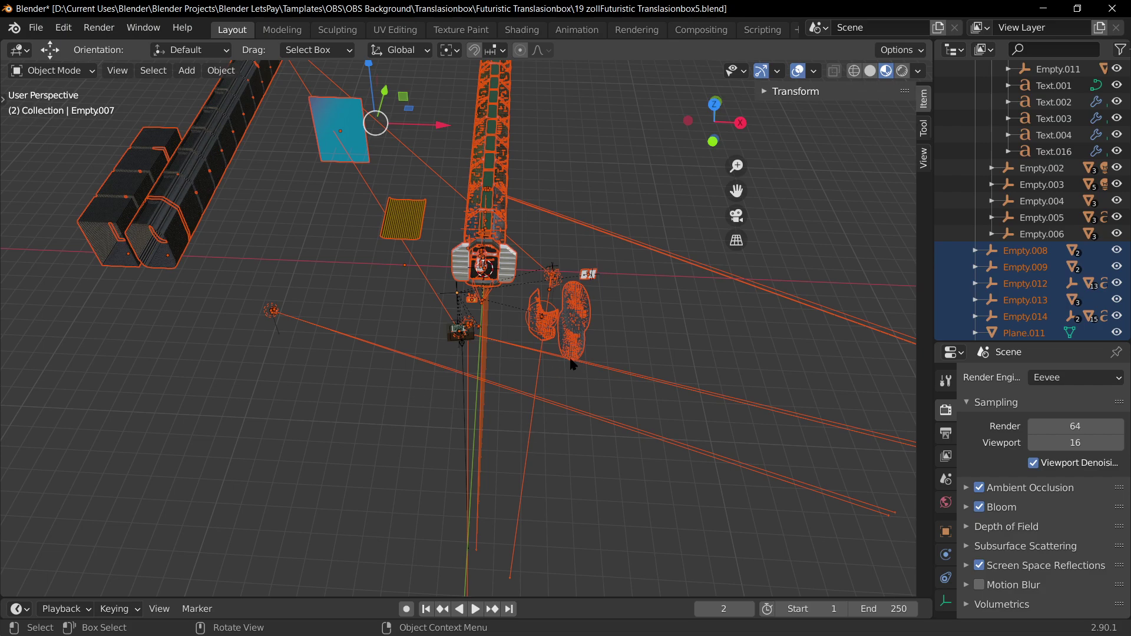
scroll(572, 363, up, 4)
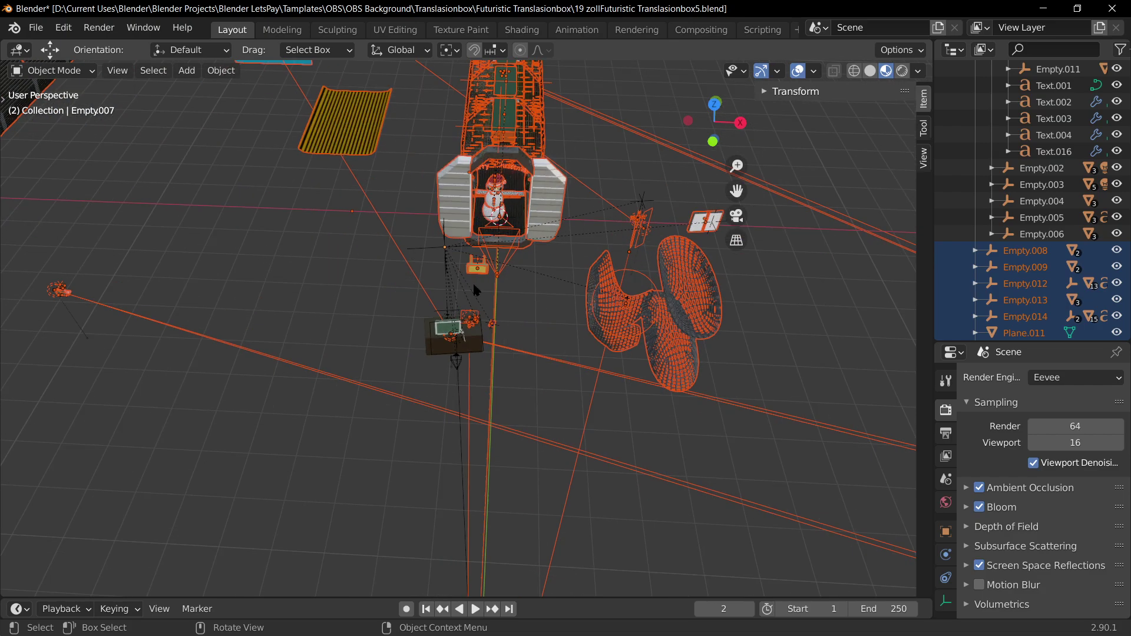
key(KP_7)
click(710, 463)
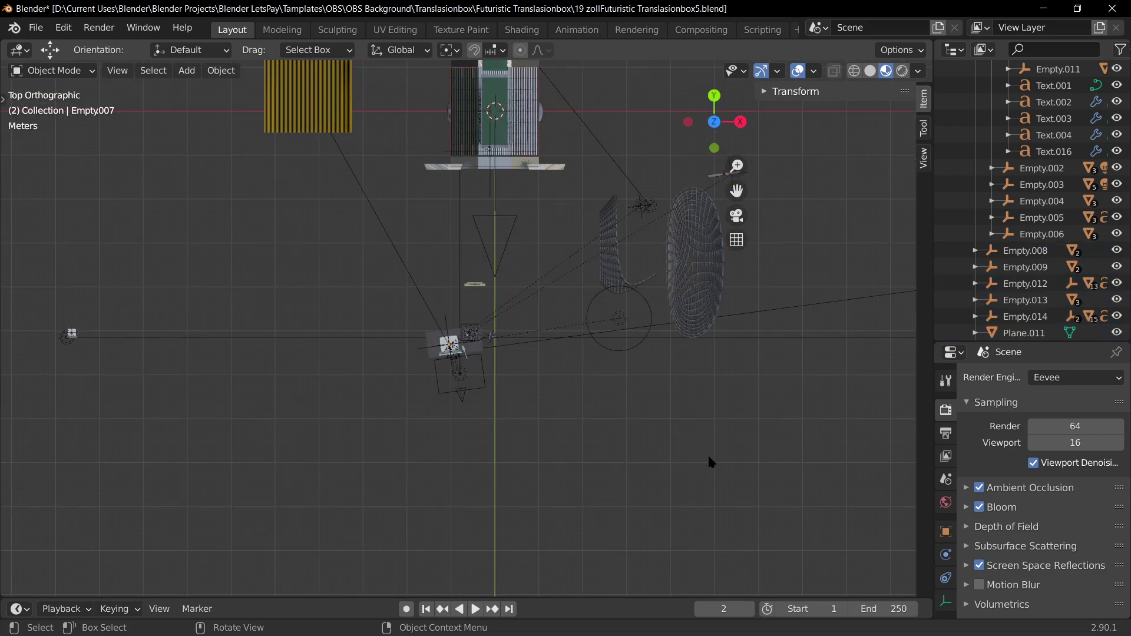
- In wireframe view, box-select the desk group, lights and latticed meshes, and add the thin object above the oval mesh with circle select
key(shift+z)
key(b)
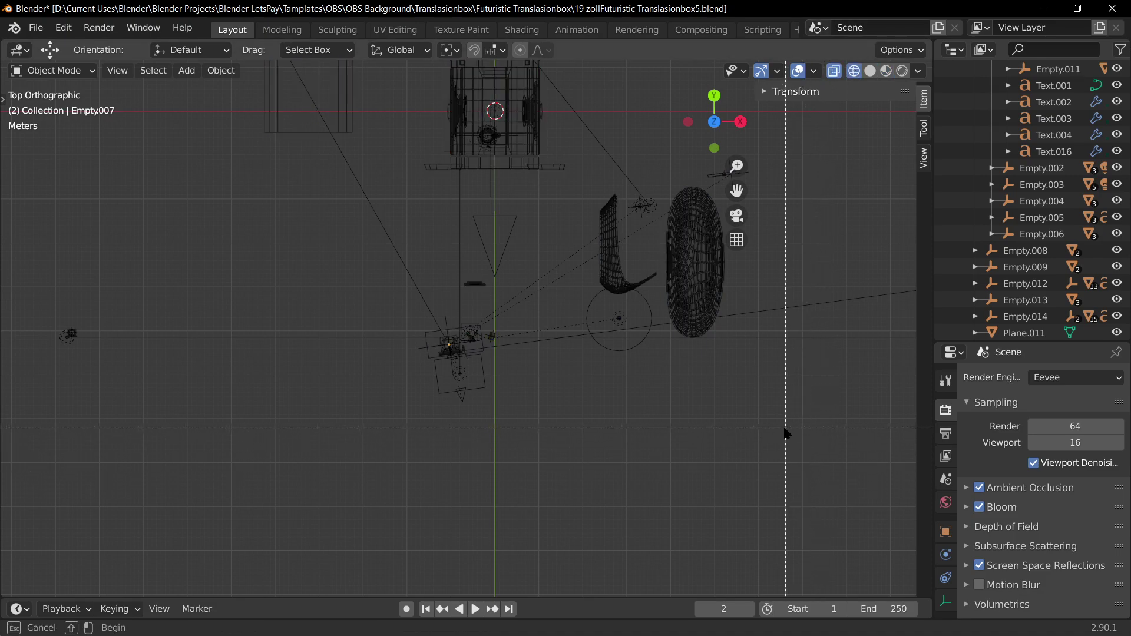
key(Escape)
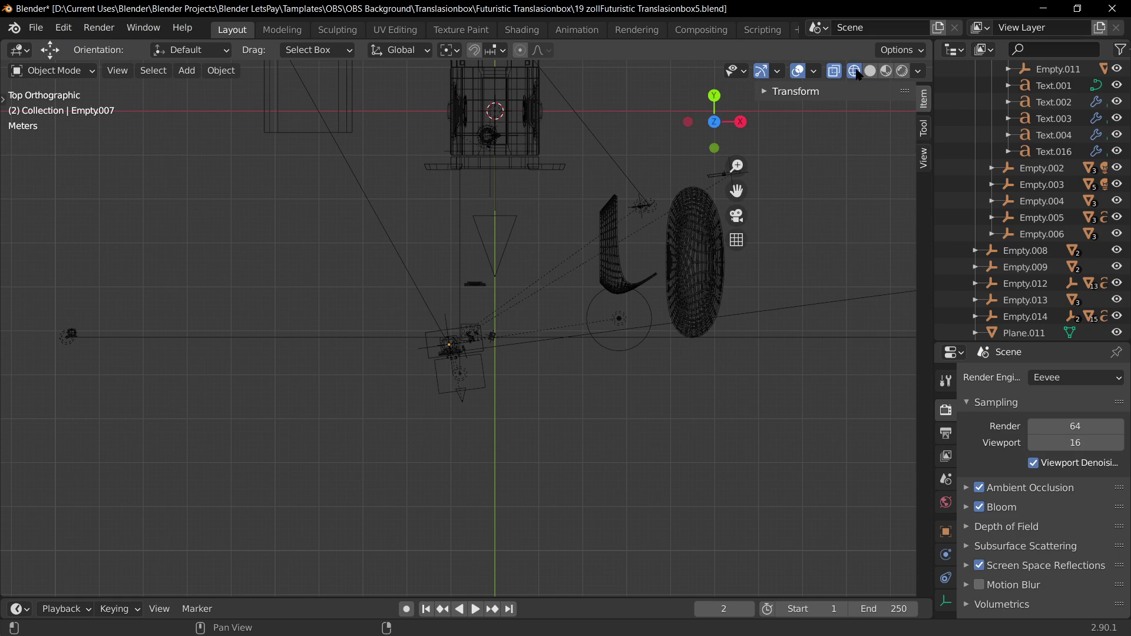
key(b)
drag(864, 542, 54, 186)
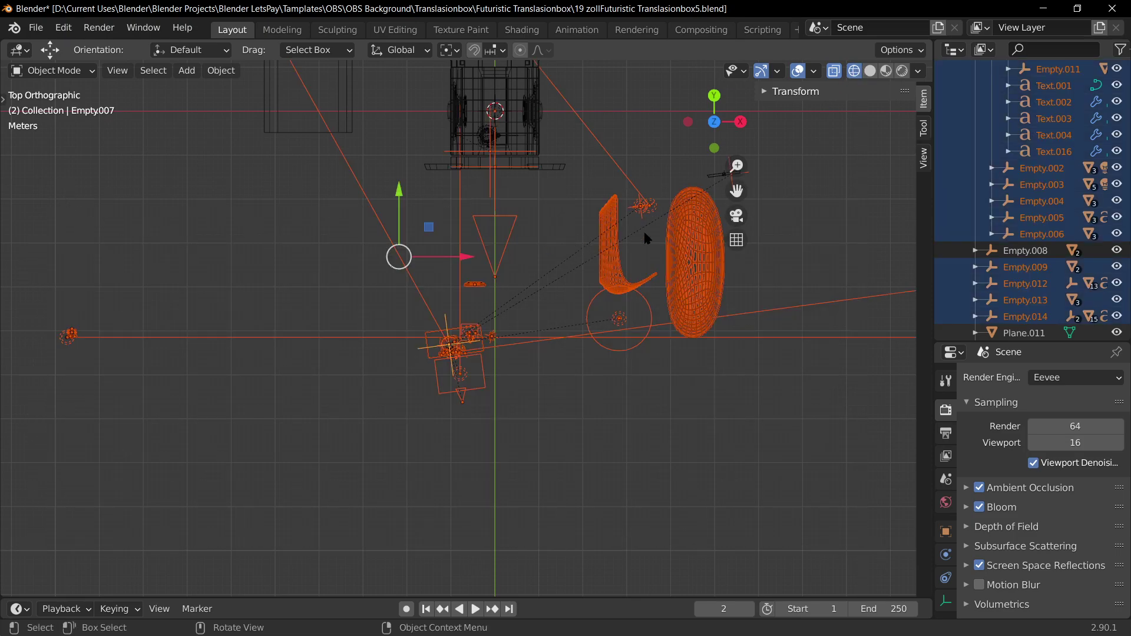
key(c)
scroll(706, 215, down, 3)
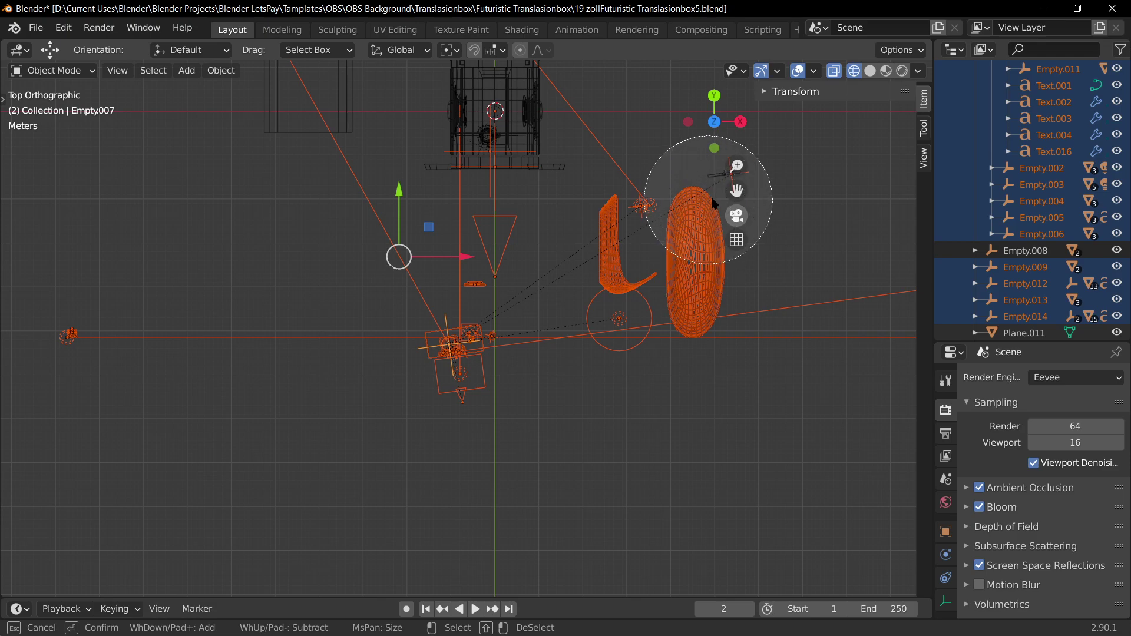
click(714, 198)
key(Escape)
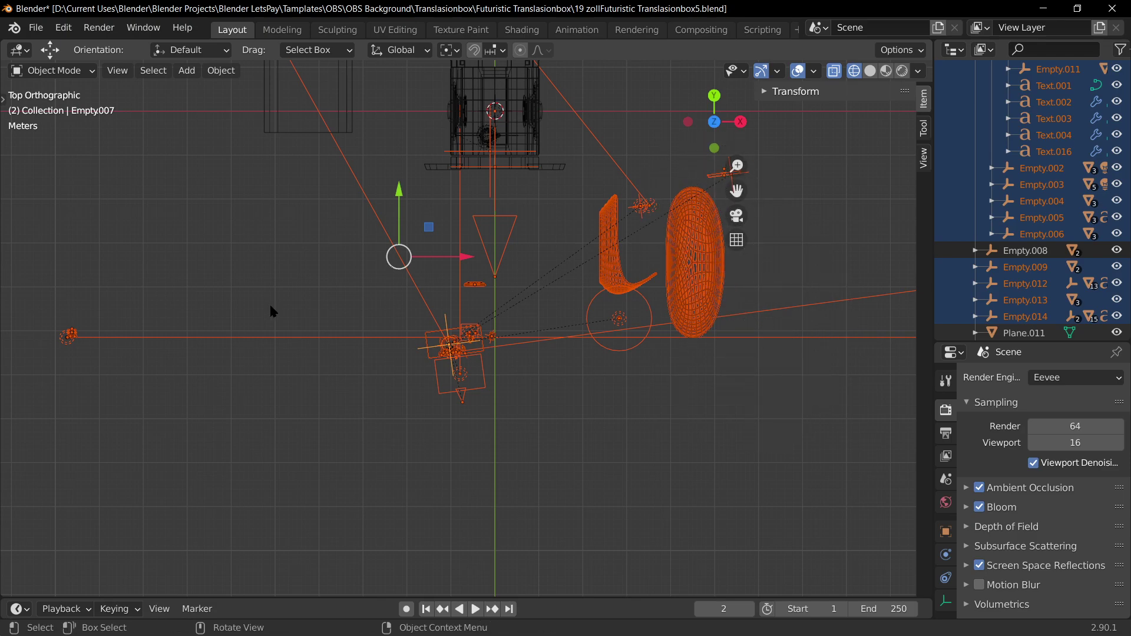
- Invert the selection and hide the tunnel, panels and other background objects
click(146, 70)
click(171, 122)
key(h)
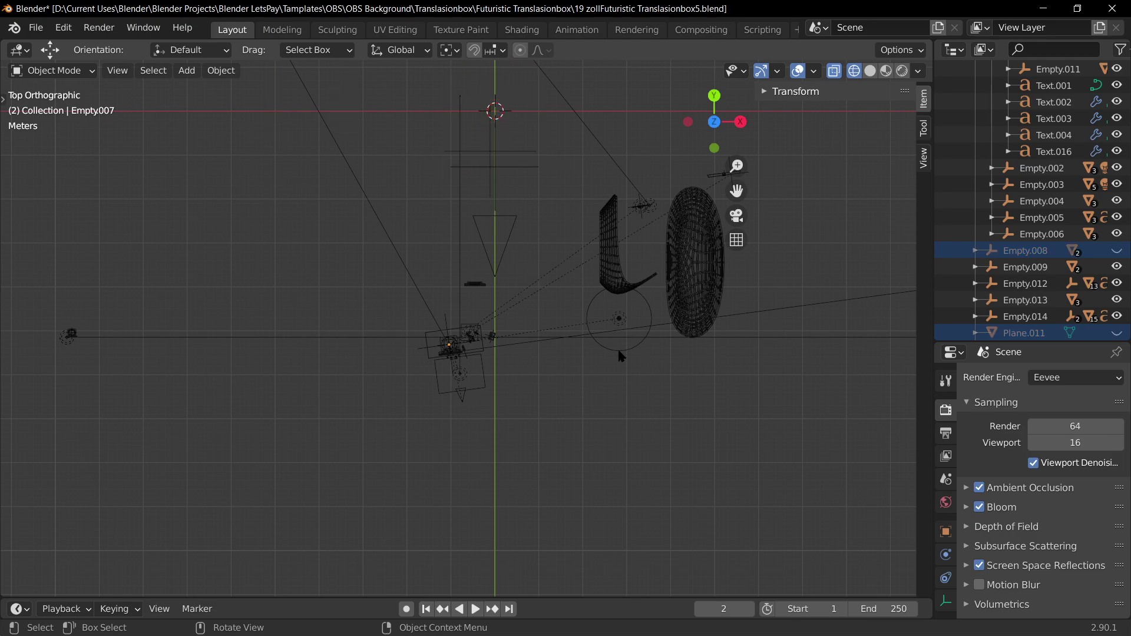
- Check the remaining objects in Rendered shading and show them up close in Material Preview
middle_drag(620, 356, 588, 189)
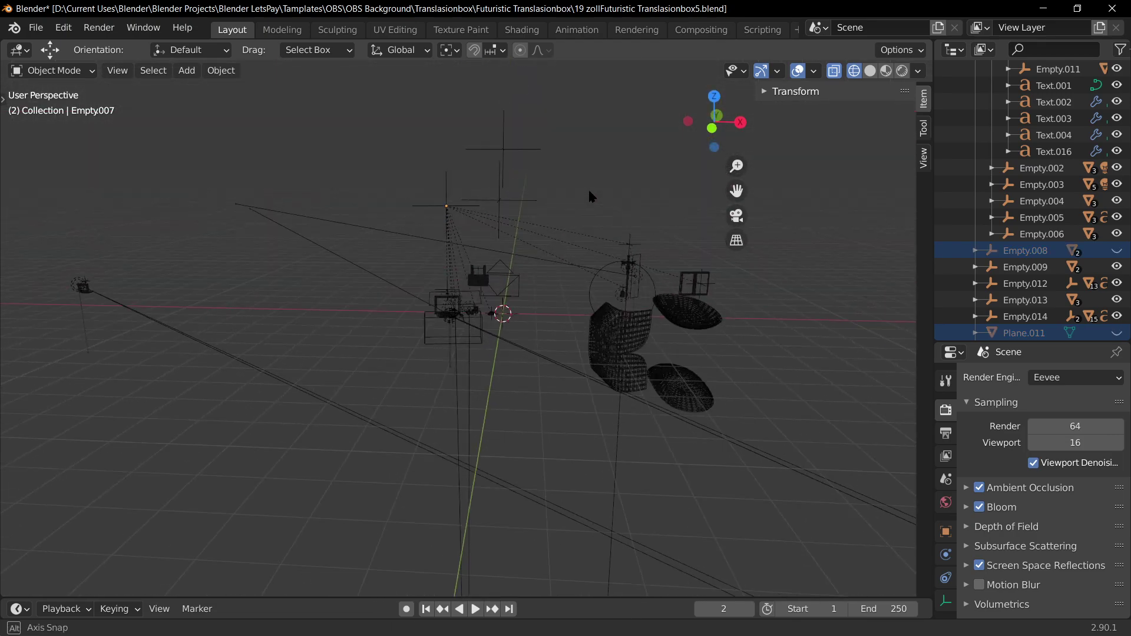
click(902, 70)
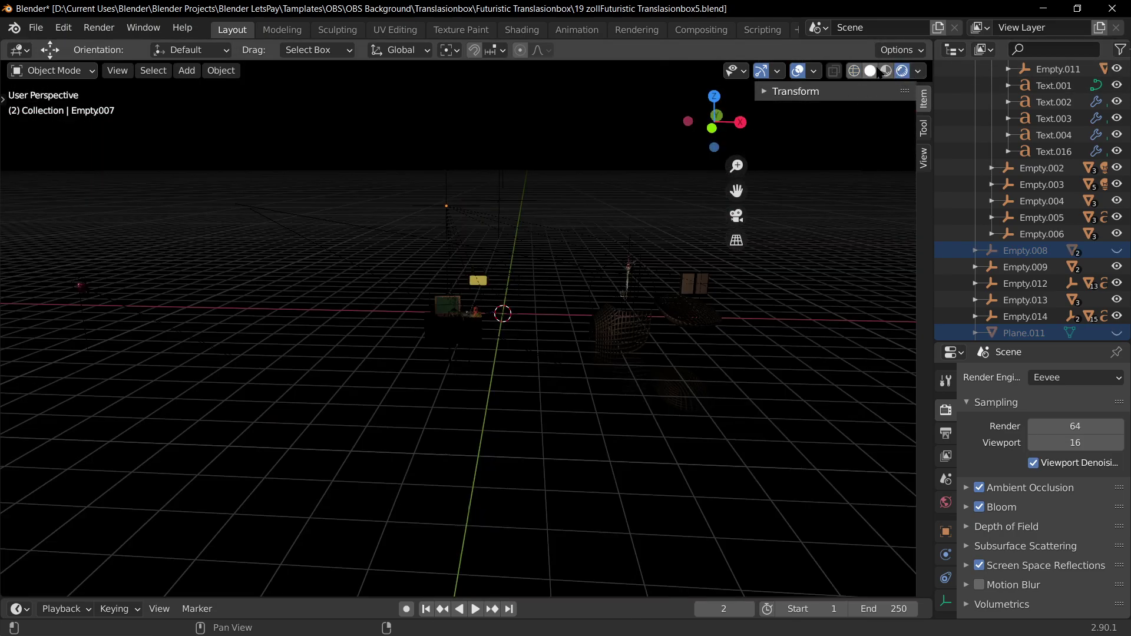
click(886, 71)
scroll(640, 314, up, 3)
scroll(640, 315, down, 2)
scroll(553, 290, up, 4)
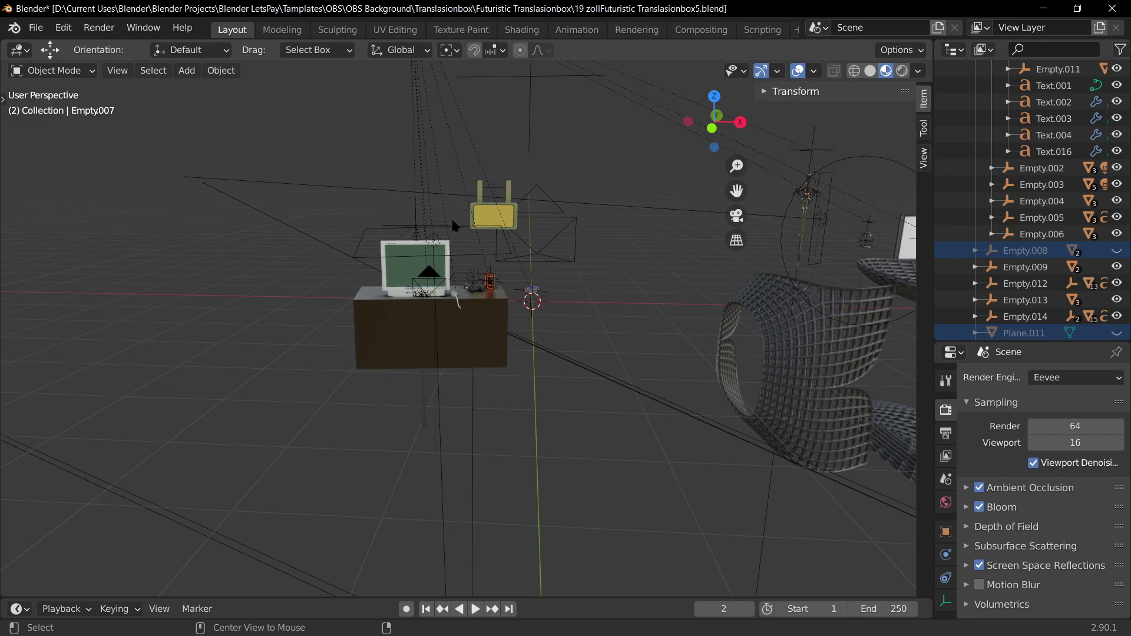
- Unhide the background objects briefly and hide them again around the desk
key(alt+h)
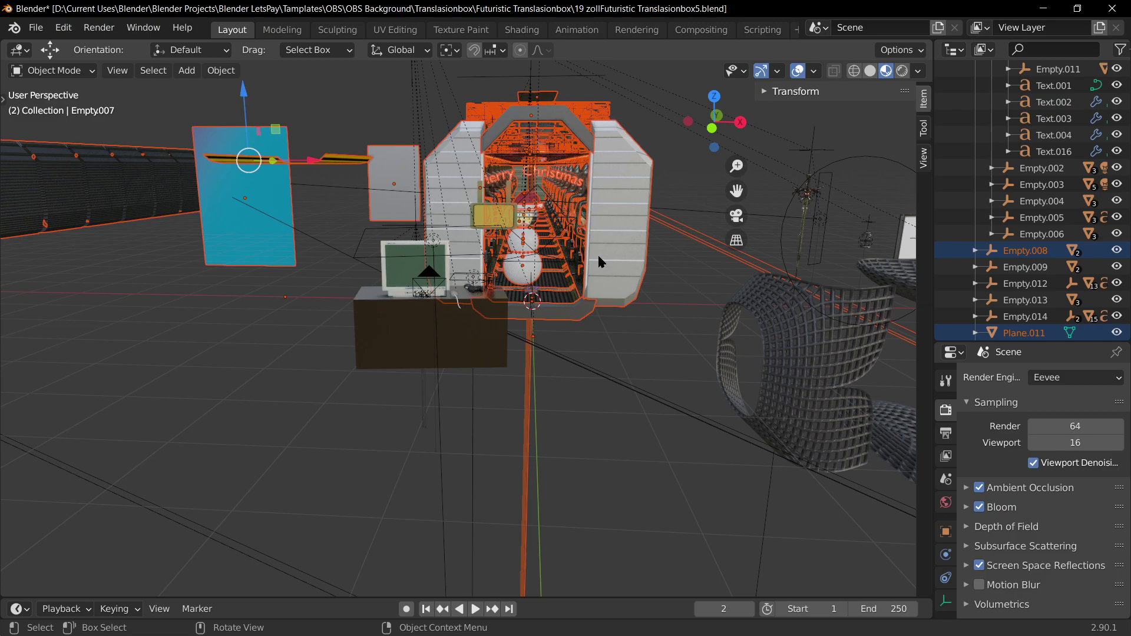
key(h)
scroll(498, 328, up, 3)
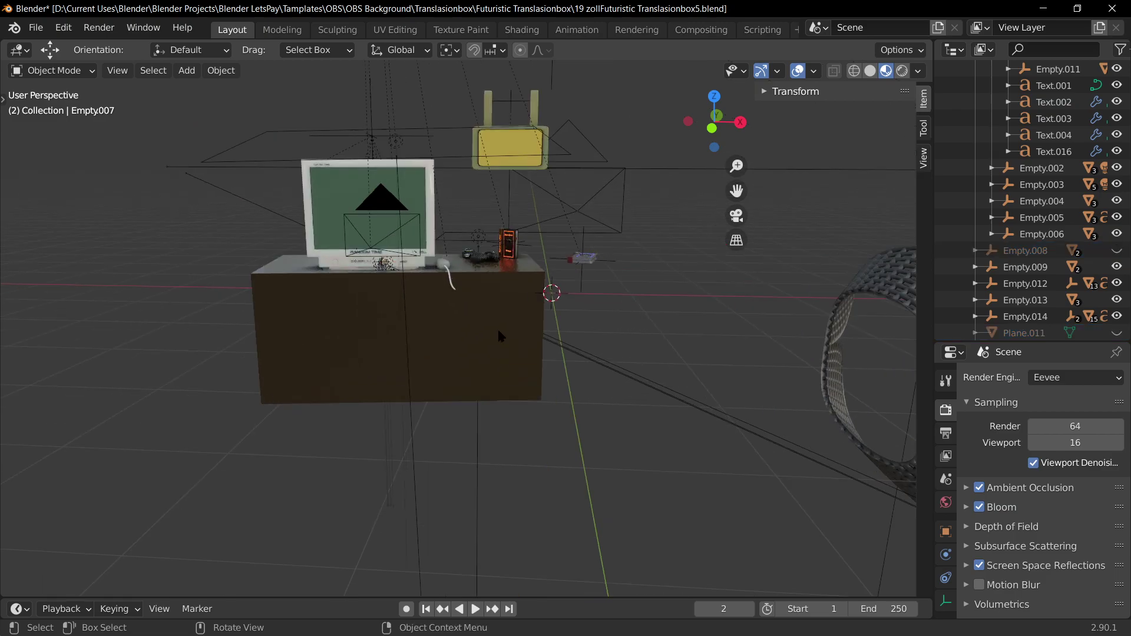
shift+middle_drag(498, 332, 532, 320)
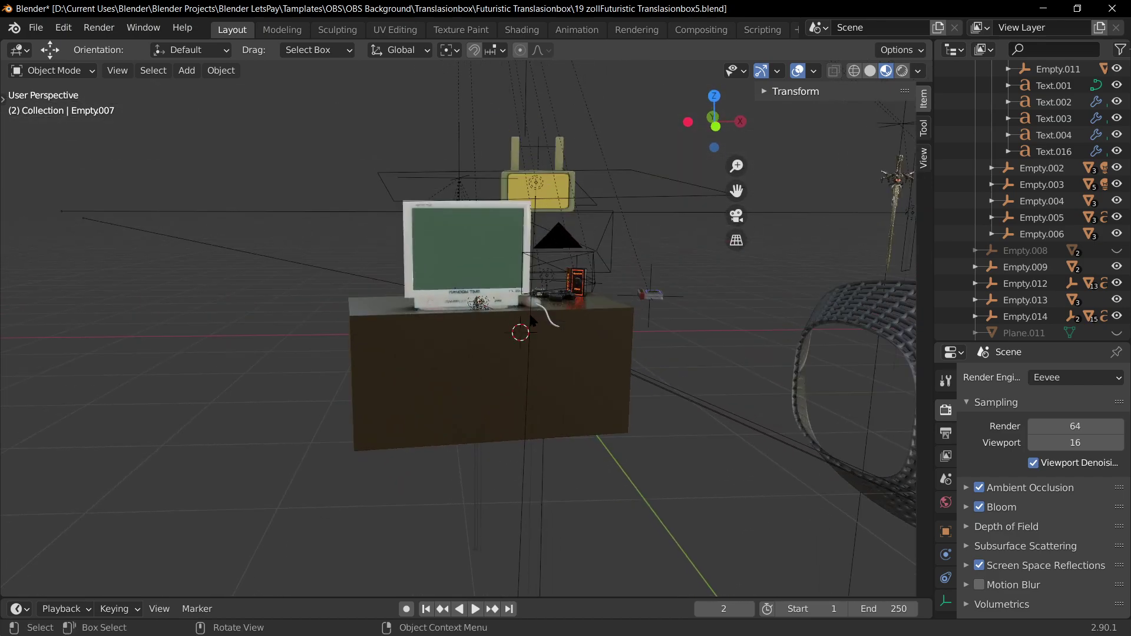
- In camera view, delete Cube.043, the large latticed mesh beside the desk
key(KP_0)
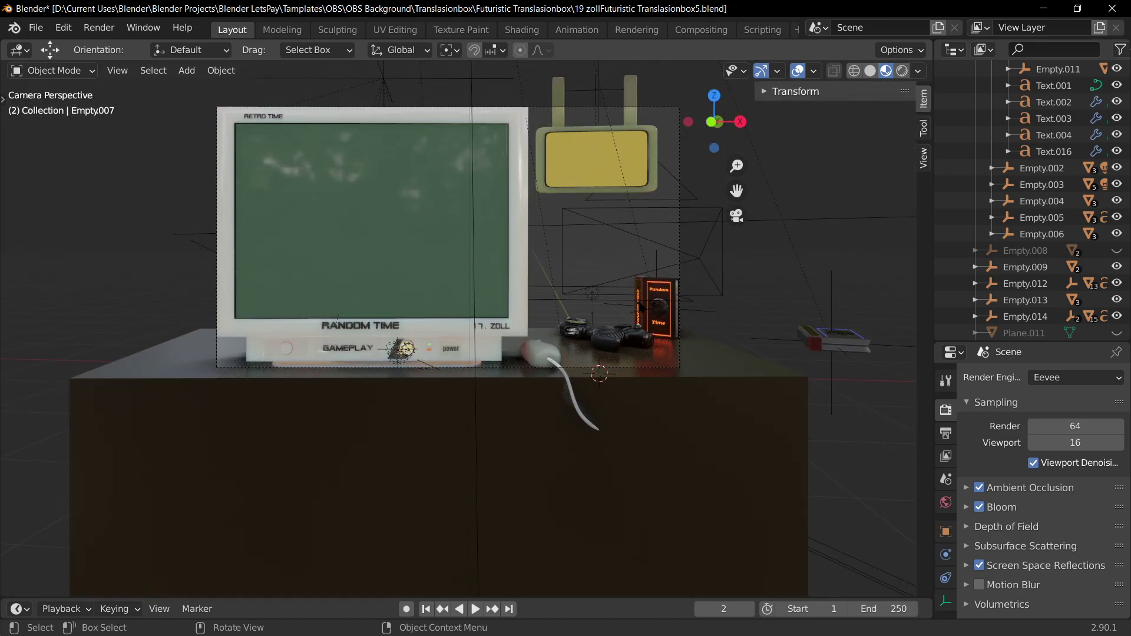
scroll(641, 265, down, 3)
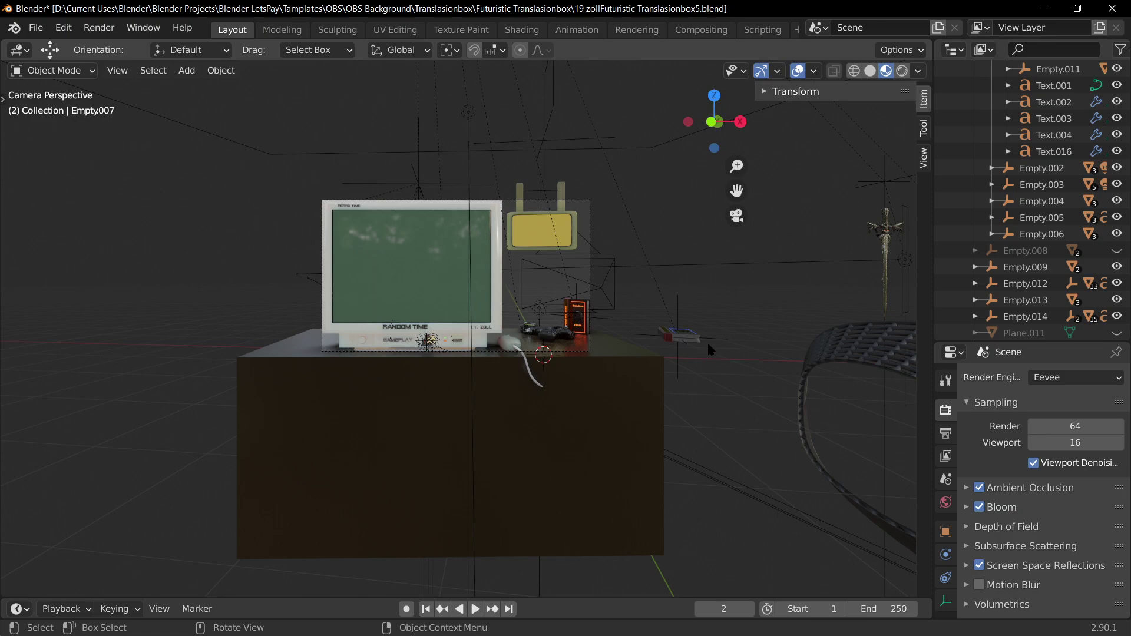
scroll(709, 348, down, 2)
click(843, 400)
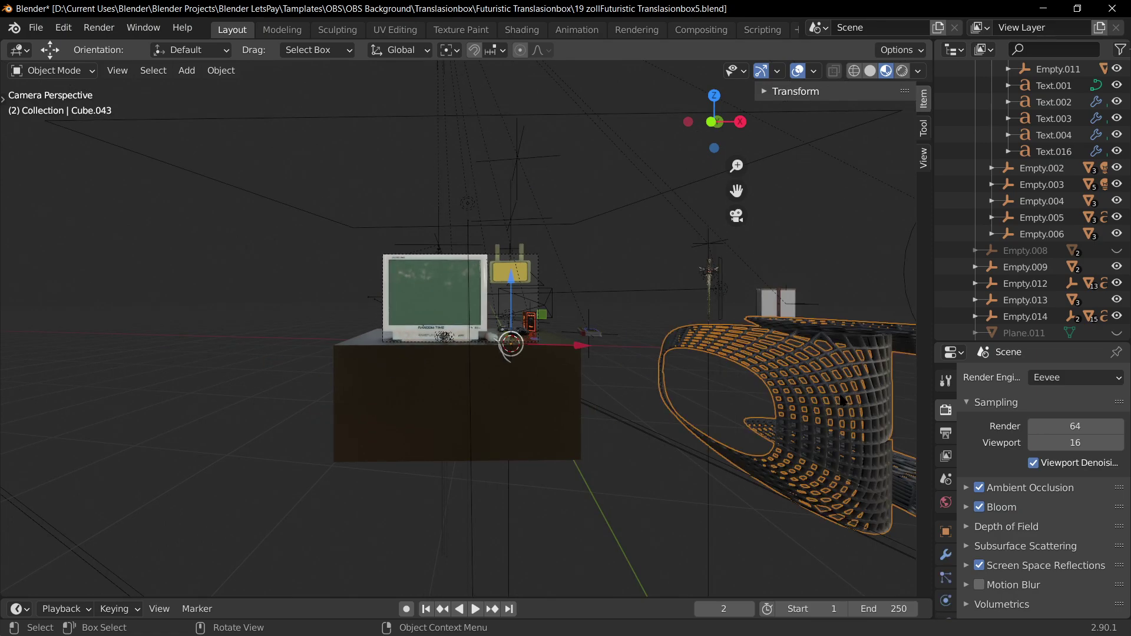
key(x)
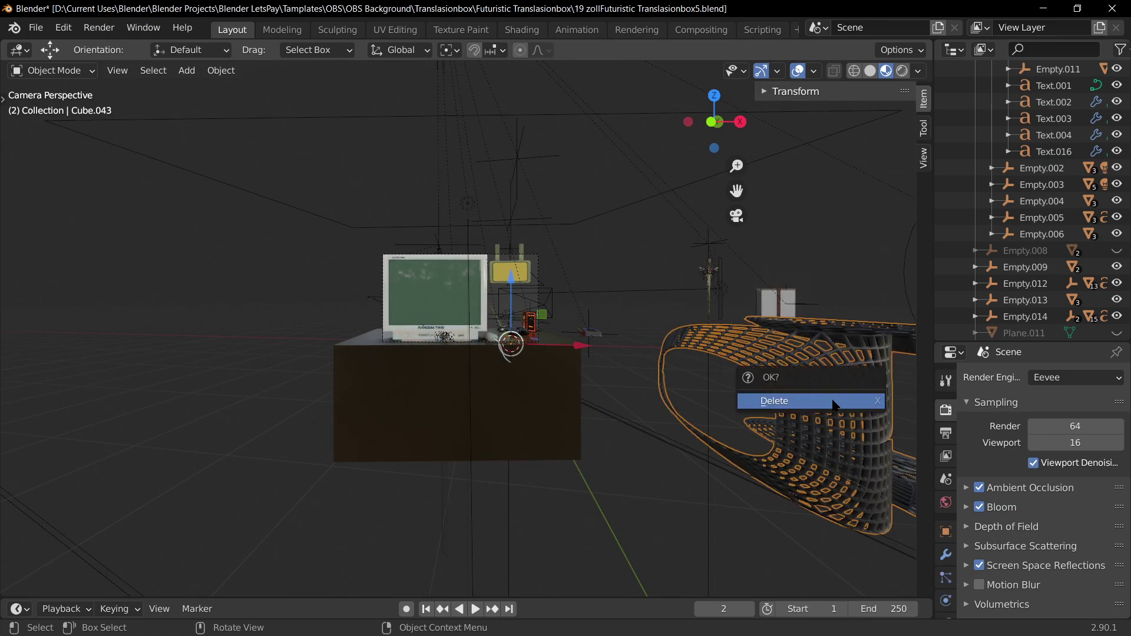
key(x)
click(826, 426)
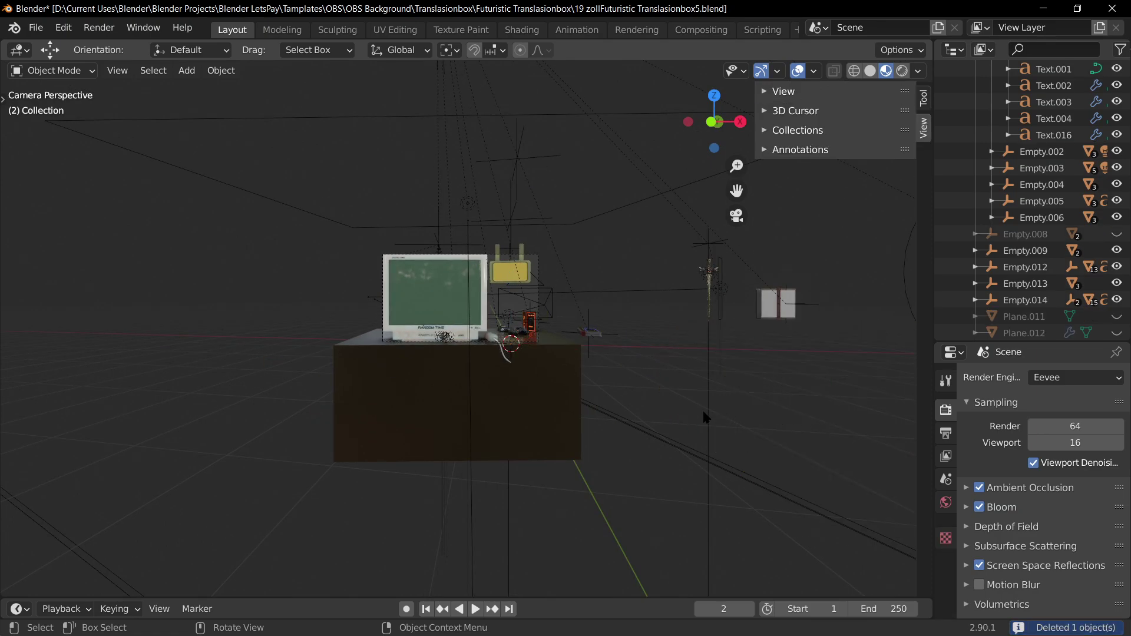
- Frame the monitor and desk accessories in camera view and save the file
middle_drag(705, 414, 612, 407)
scroll(518, 459, down, 6)
scroll(518, 336, up, 10)
key(KP_0)
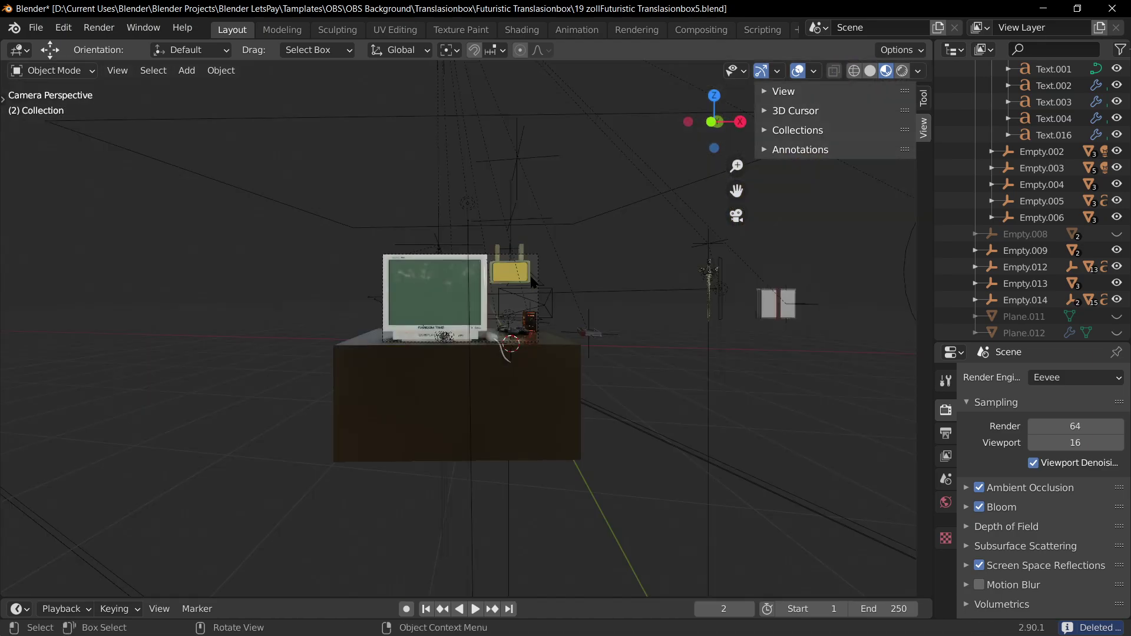
scroll(439, 271, up, 4)
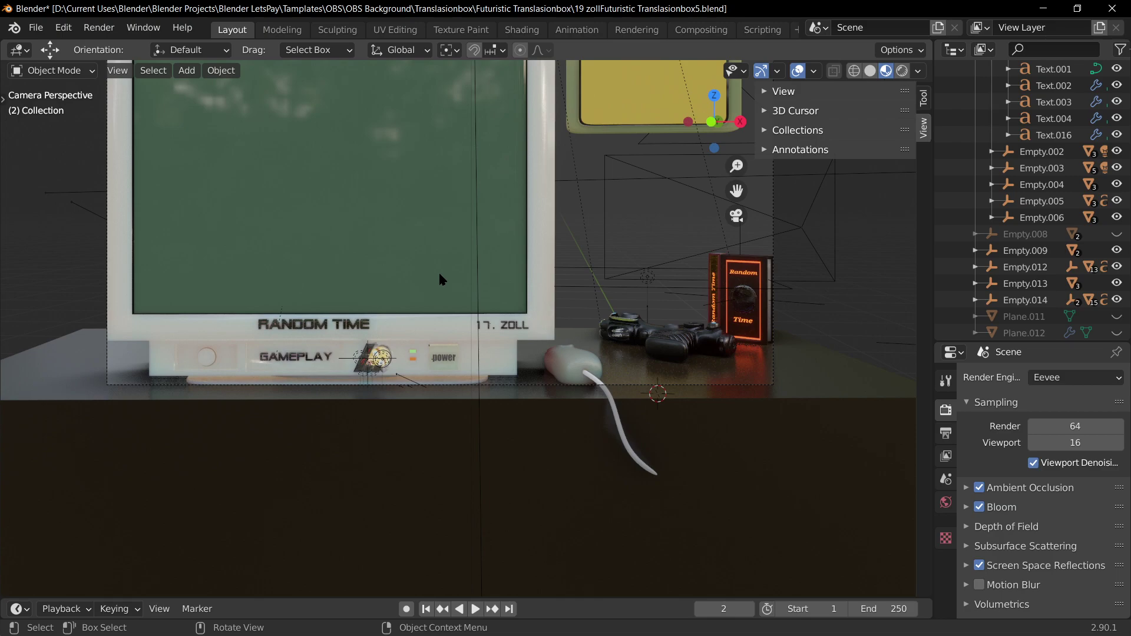
shift+middle_drag(572, 275, 543, 326)
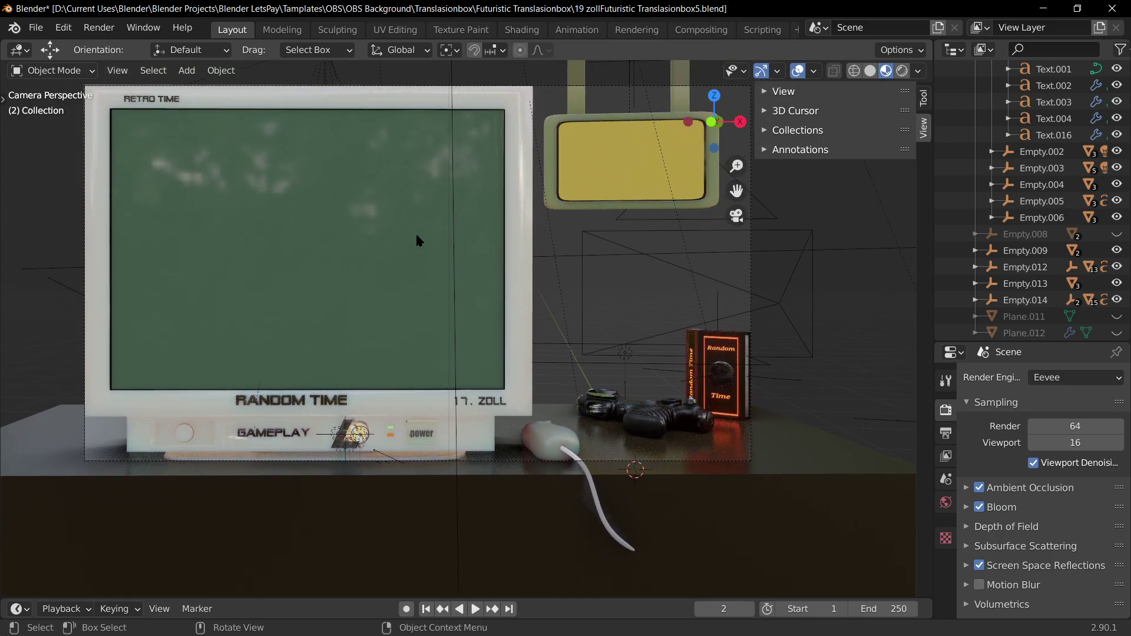
key(ctrl+s)
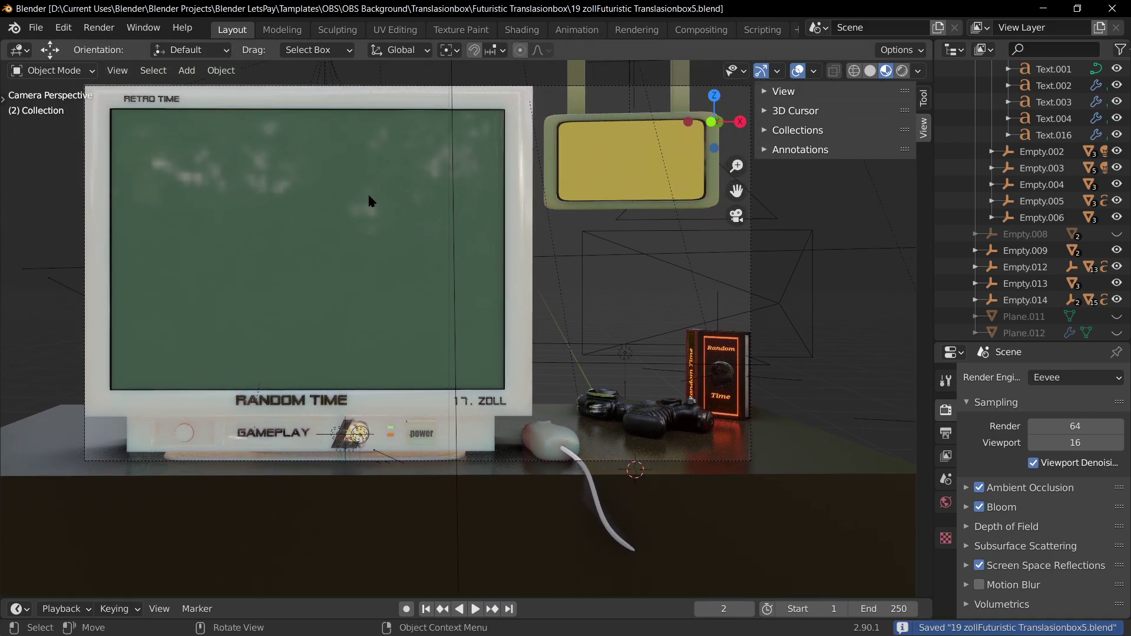
- Select the parent Empty above the monitor and switch the camera view to Rendered shading
scroll(369, 201, down, 3)
scroll(369, 201, up, 1)
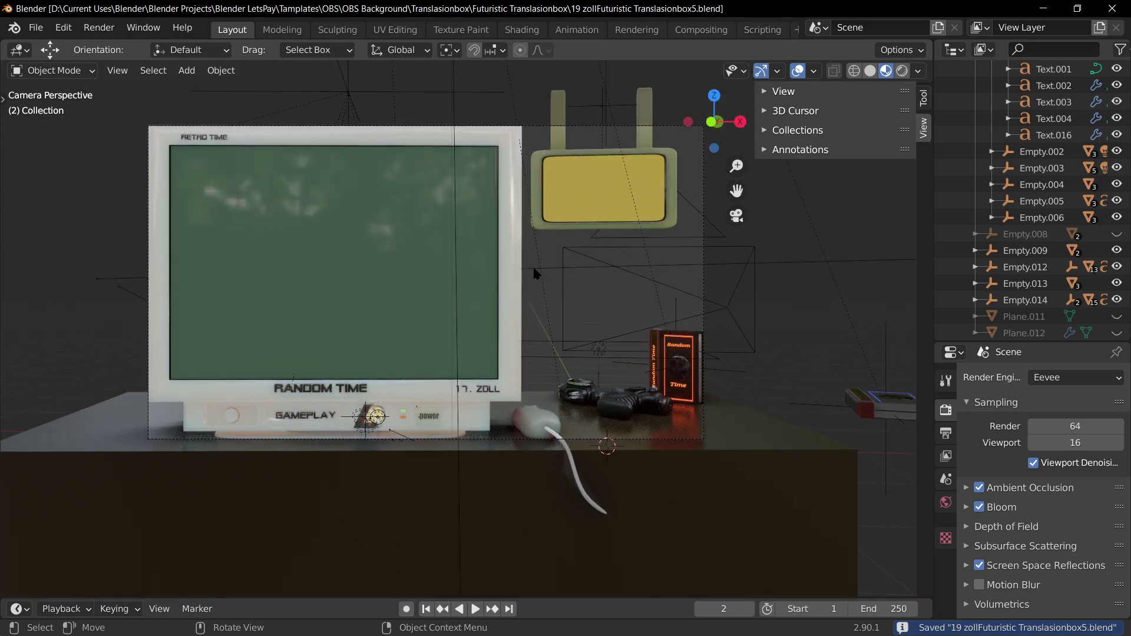
shift+middle_drag(534, 273, 567, 235)
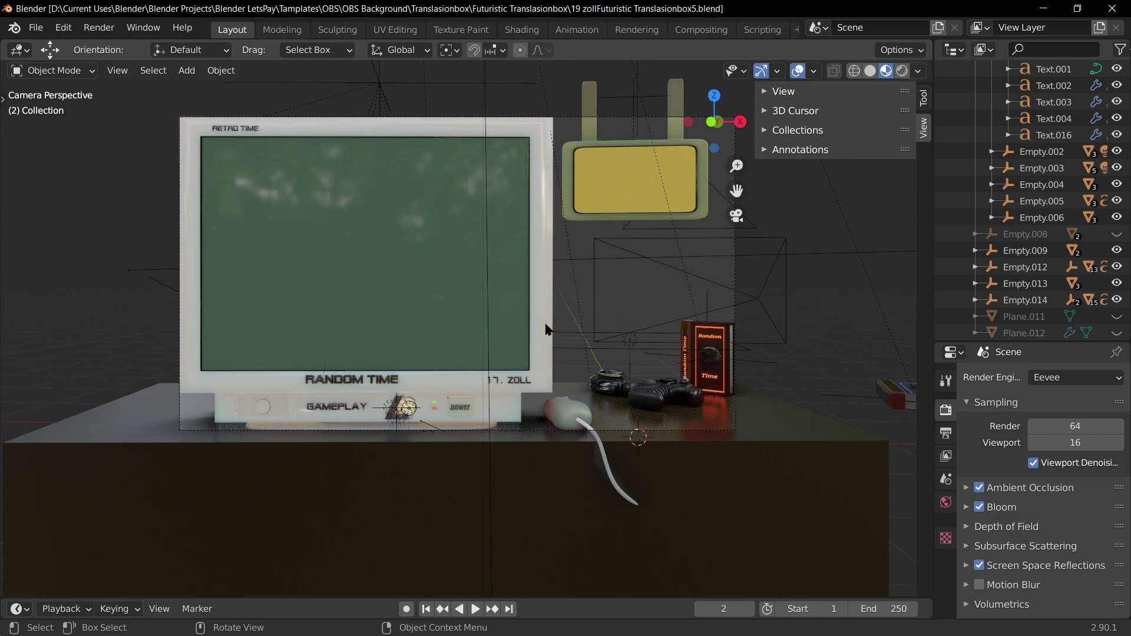
click(408, 81)
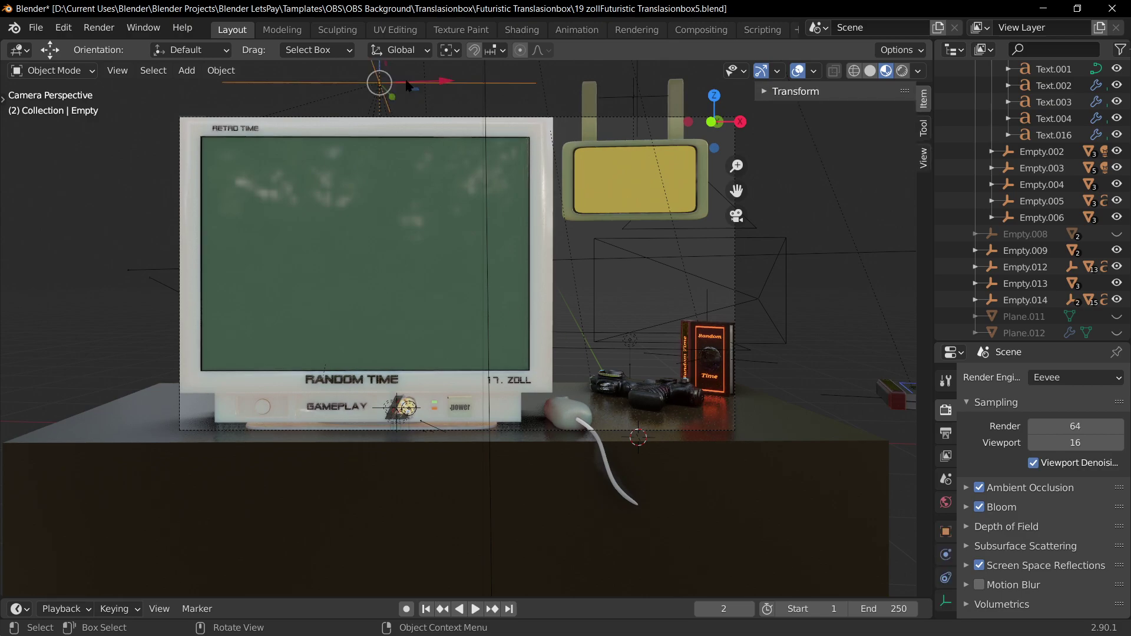
click(902, 71)
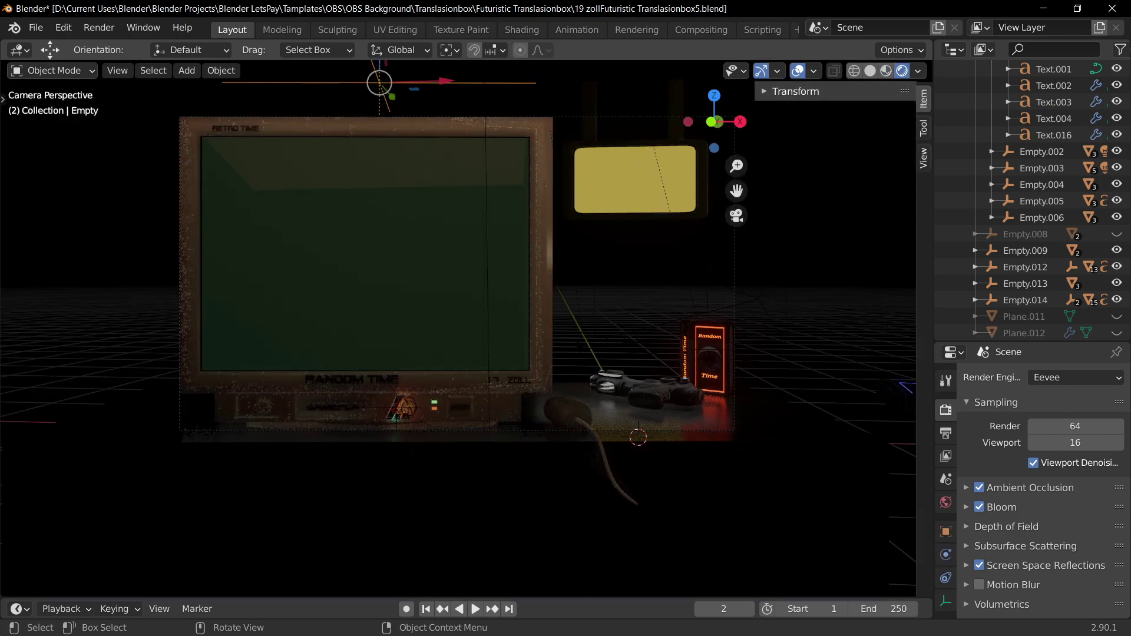
key(s)
key(x)
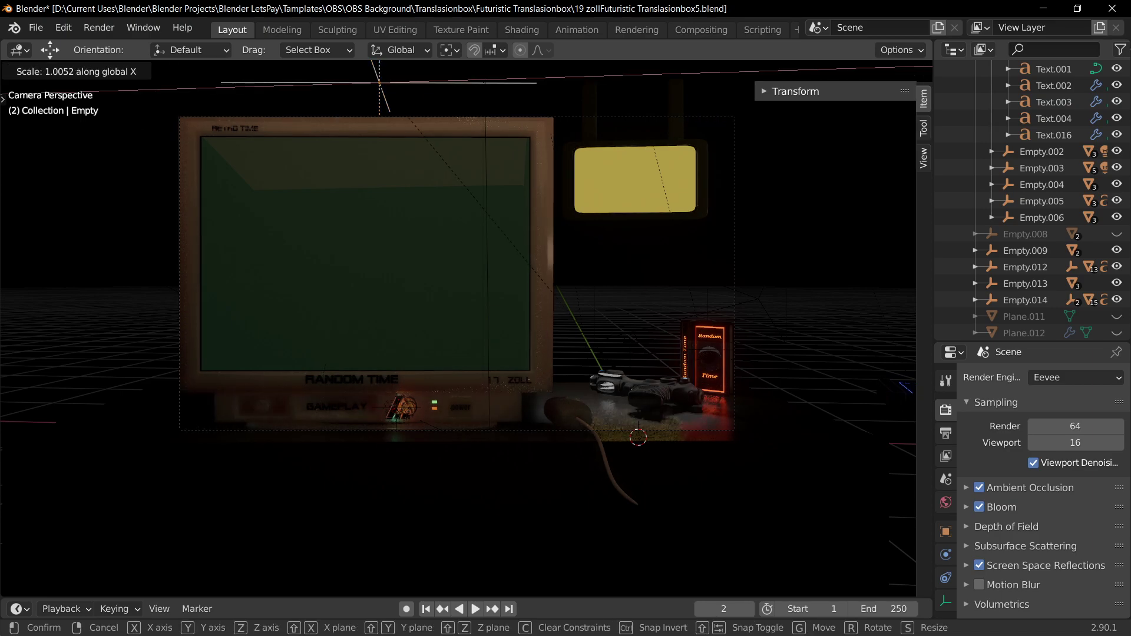
key(Escape)
- Scale the monitor group uniformly by about 1.047 through its parent Empty
key(s)
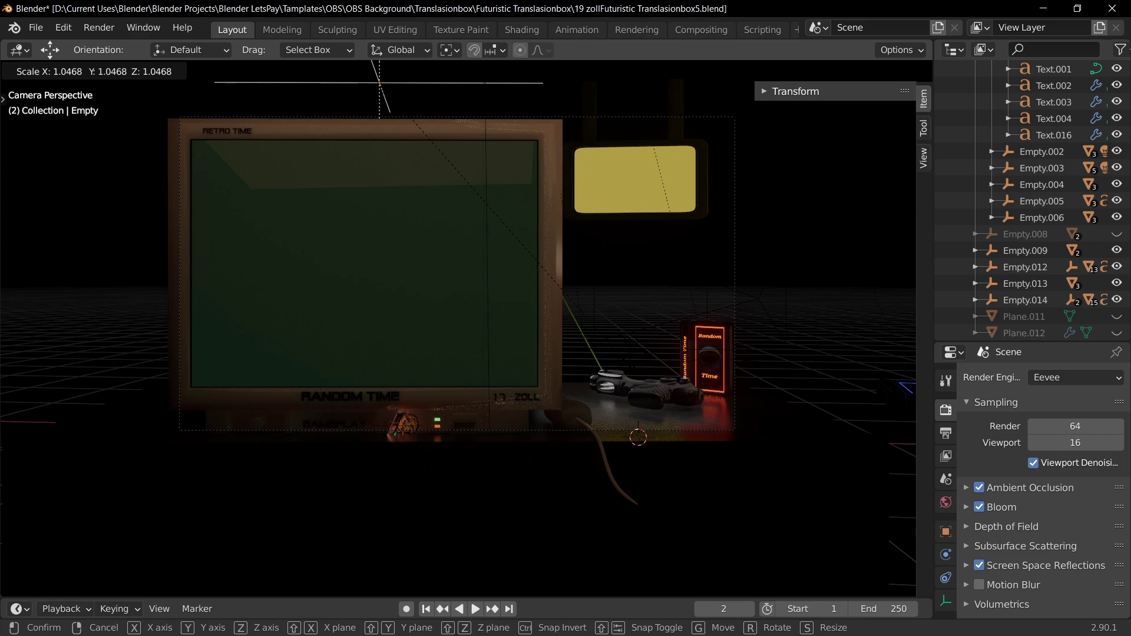
key(Return)
key(g)
key(z)
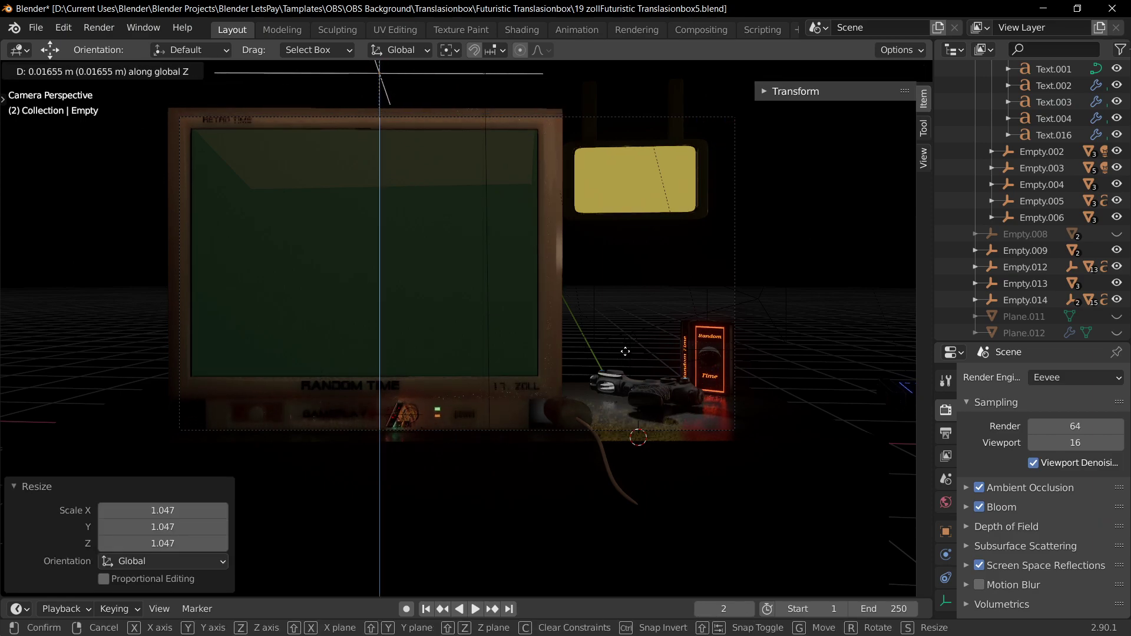
key(Escape)
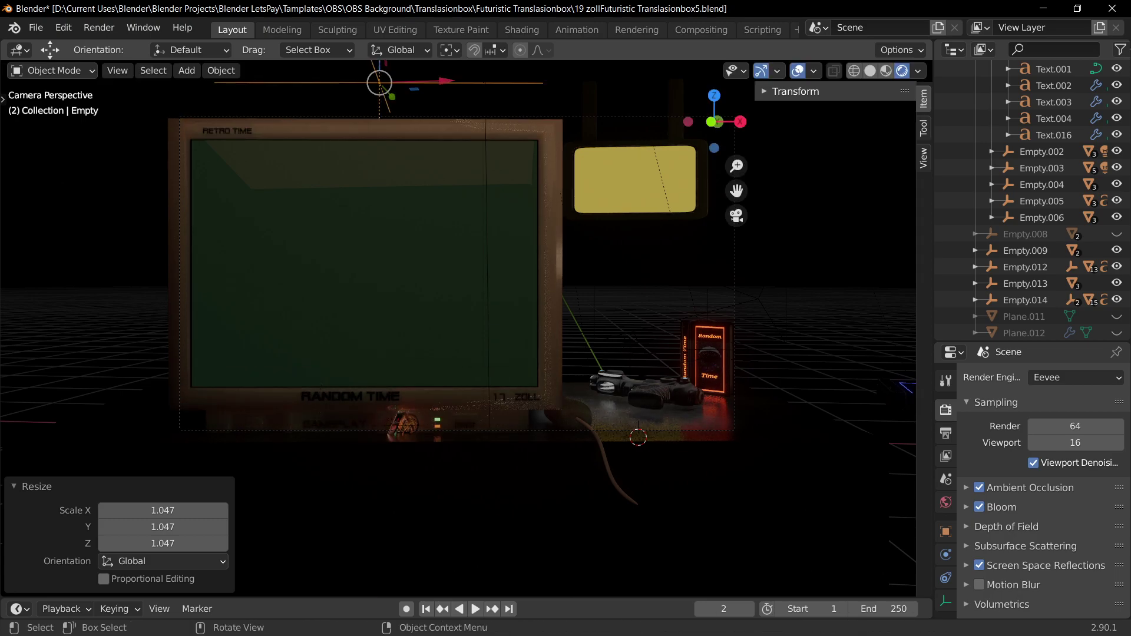
- Return to Material Preview shading and select Empty.013, the parent of the yellow hanging sign
click(885, 70)
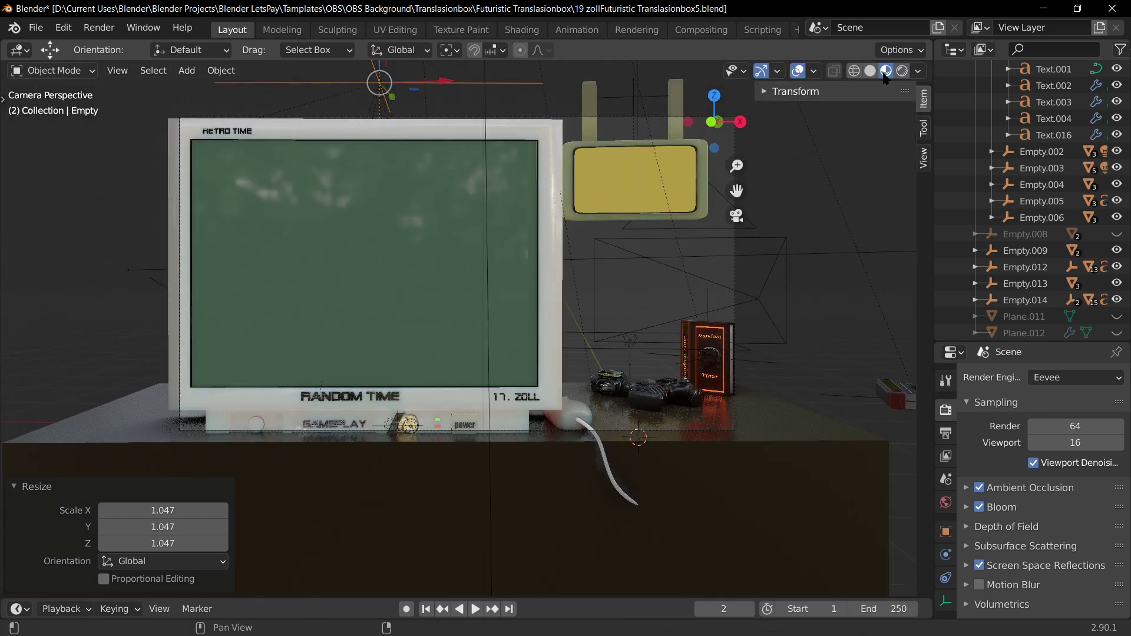
click(646, 102)
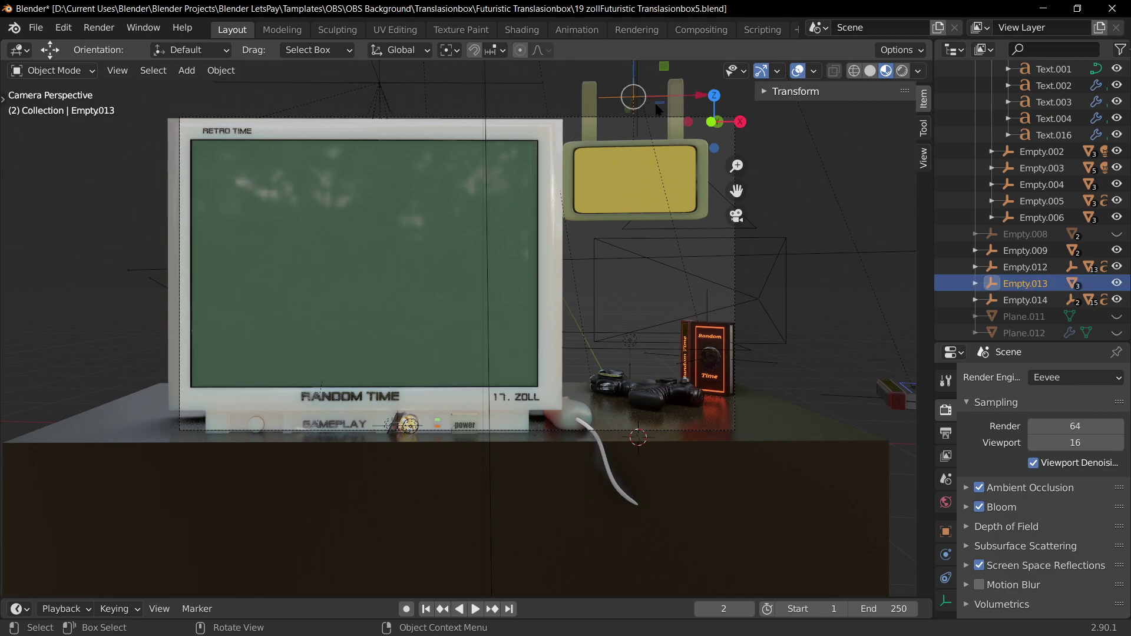
key(g)
key(x)
key(Escape)
- Scale the hanging sign uniformly by about 0.918 and shift it about 0.045 m along global X in two moves
key(s)
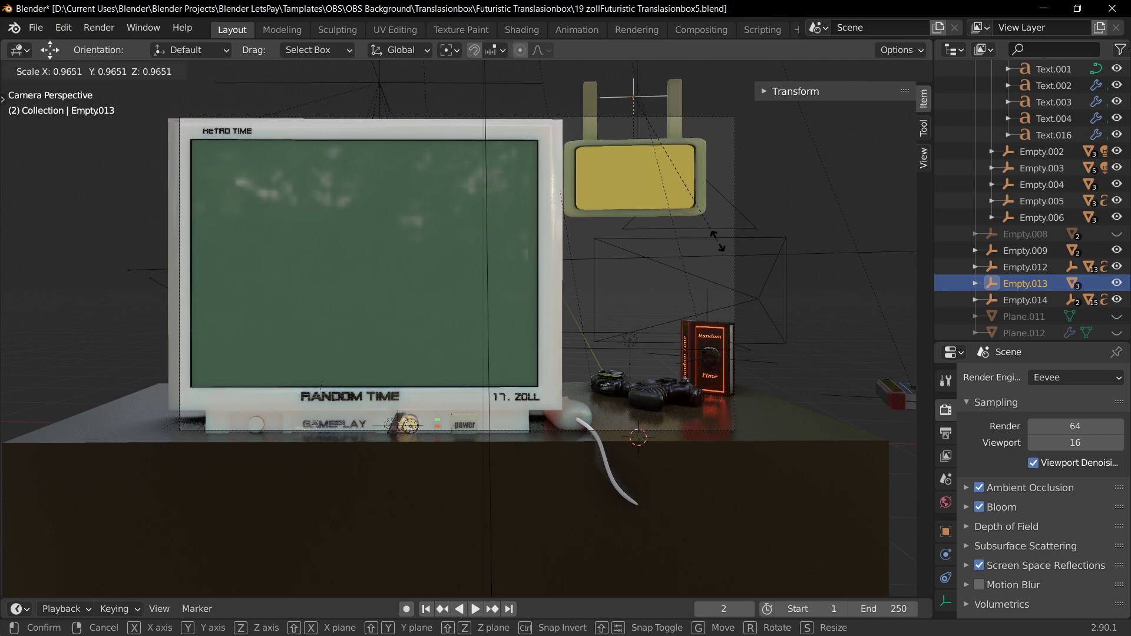
click(709, 232)
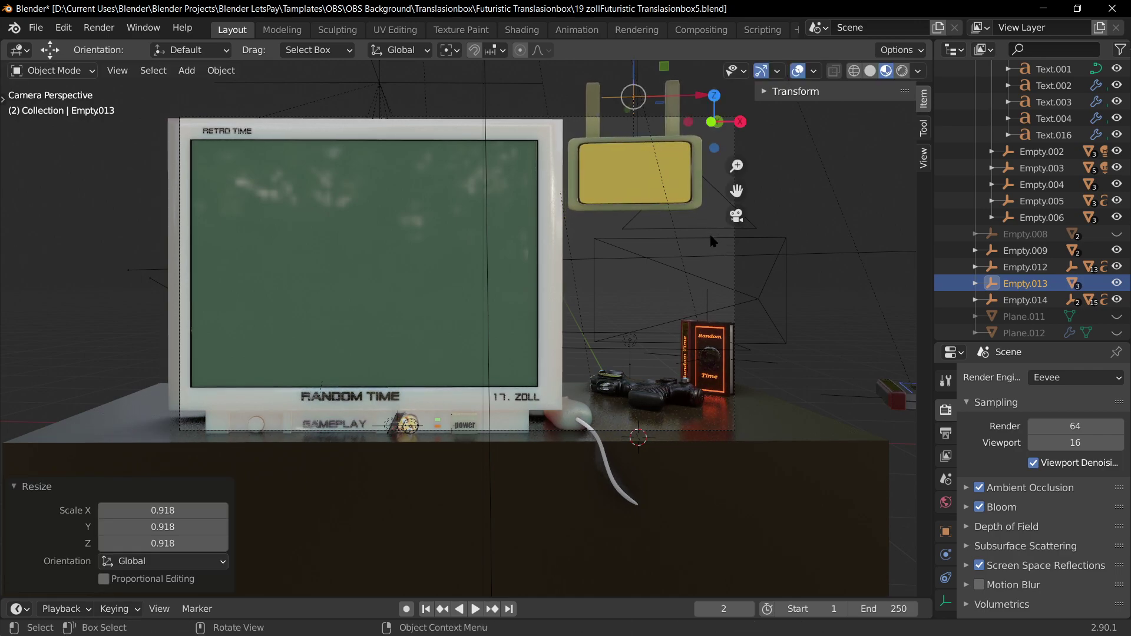
key(g)
key(x)
click(717, 235)
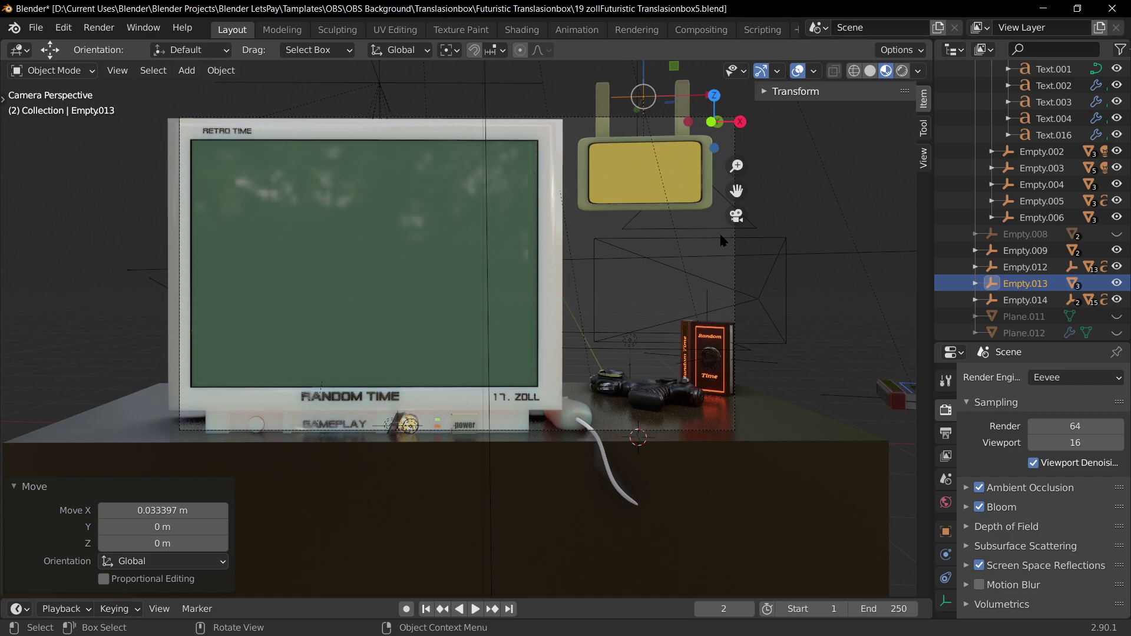
key(g)
key(x)
click(726, 239)
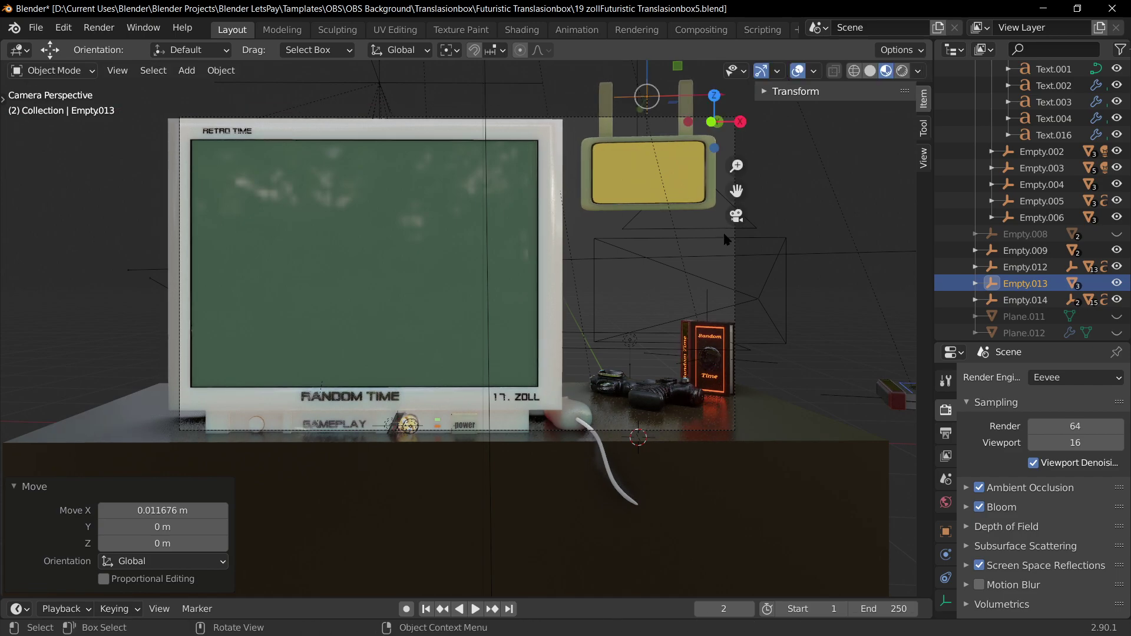
- Select the monitor's parent Empty and move the monitor group about 0.016 m along global X
click(395, 87)
key(g)
key(Escape)
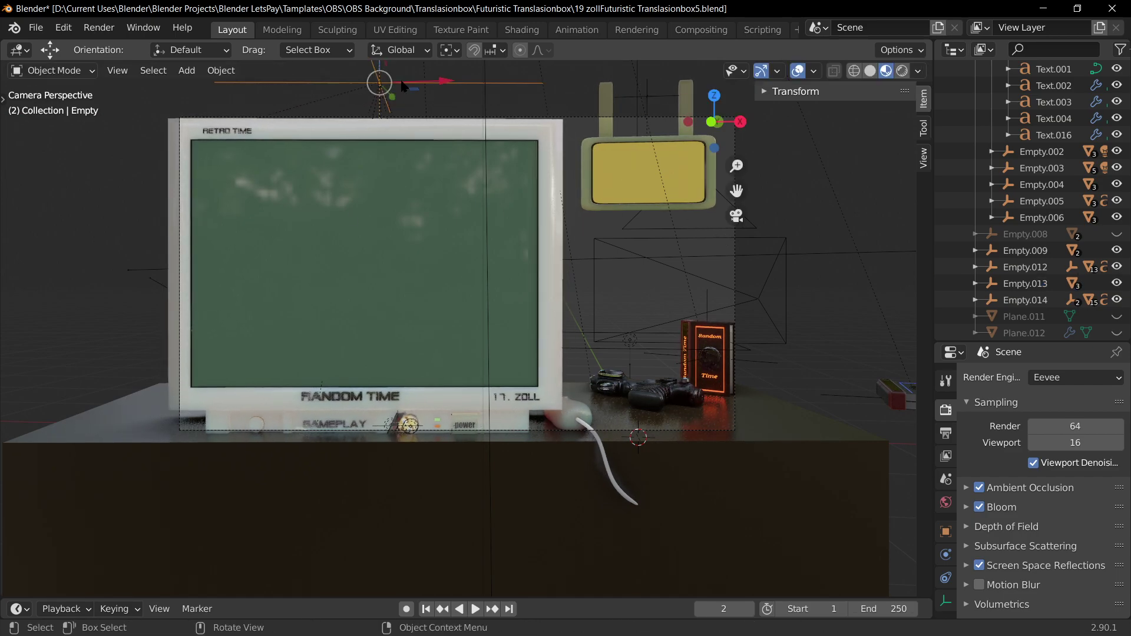
key(g)
key(x)
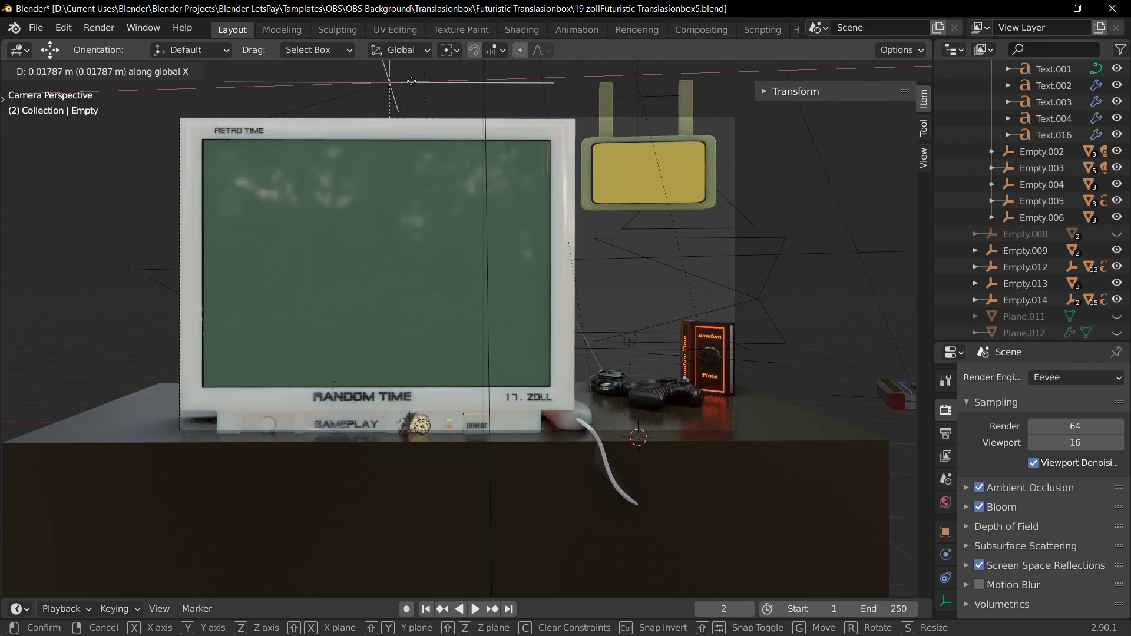
click(411, 82)
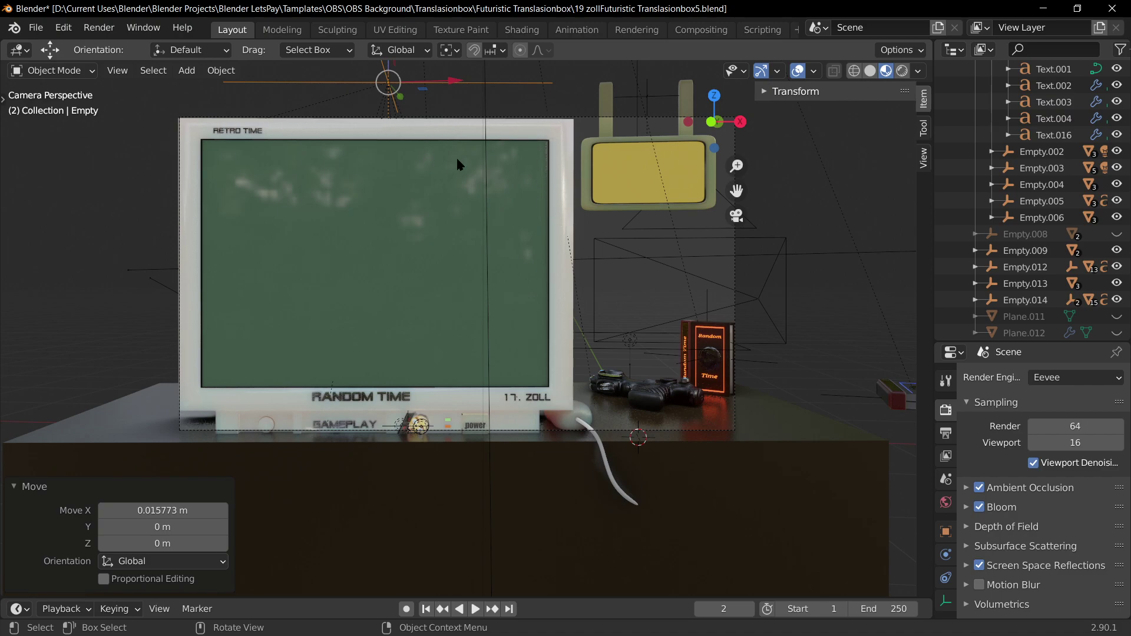
- Examine the monitor's placement on the desk from several angles and select its casing
scroll(578, 257, up, 2)
middle_drag(645, 253, 637, 255)
scroll(519, 307, up, 4)
scroll(549, 296, down, 2)
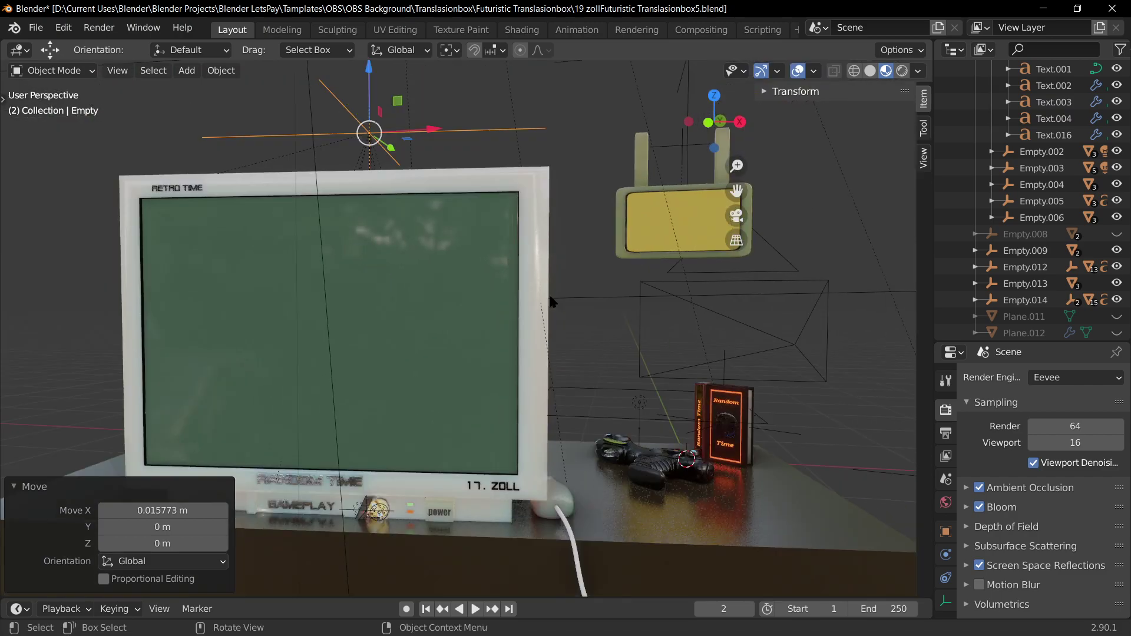
middle_drag(549, 293, 575, 295)
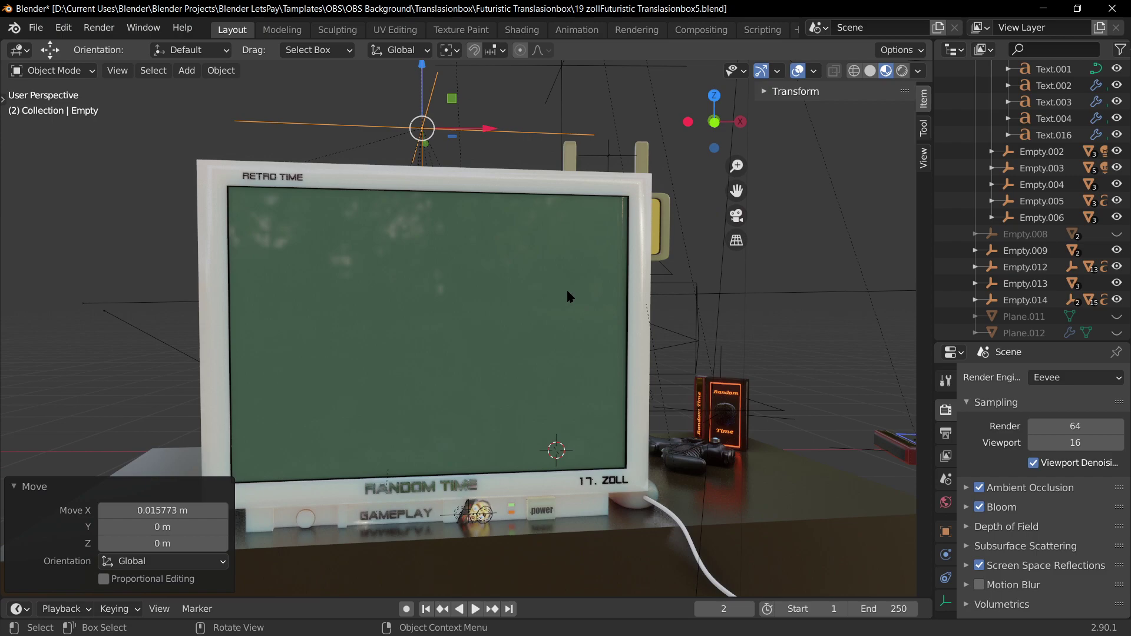
click(636, 250)
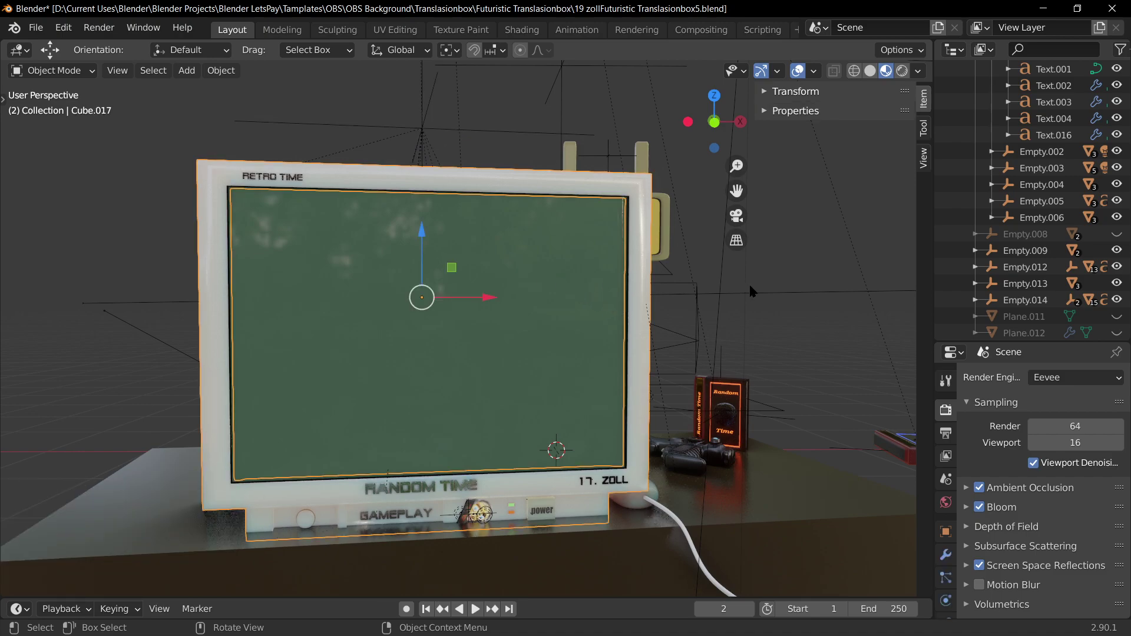
middle_drag(748, 282, 710, 281)
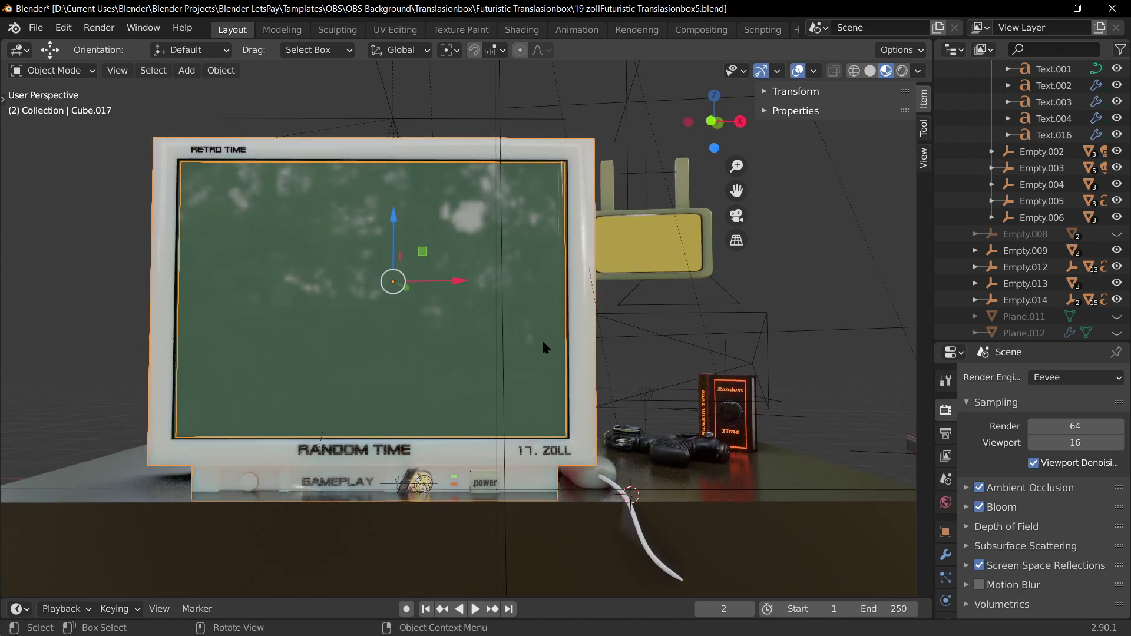
- Check the scene through the camera in Rendered shading and return to Material Preview shading
click(902, 71)
scroll(579, 389, down, 2)
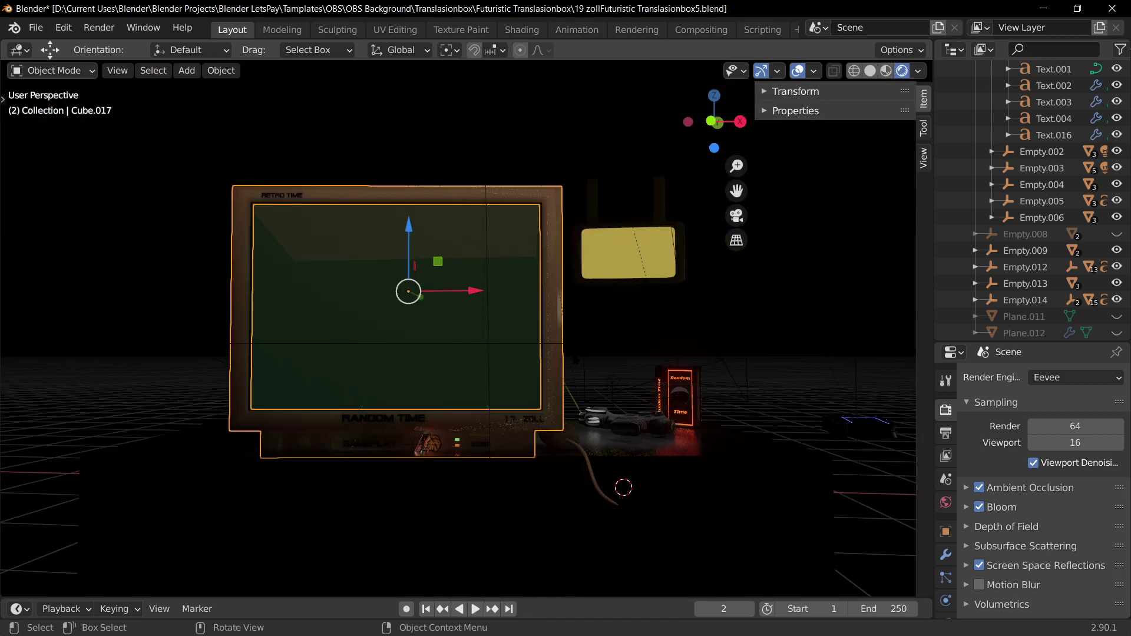
scroll(605, 283, up, 3)
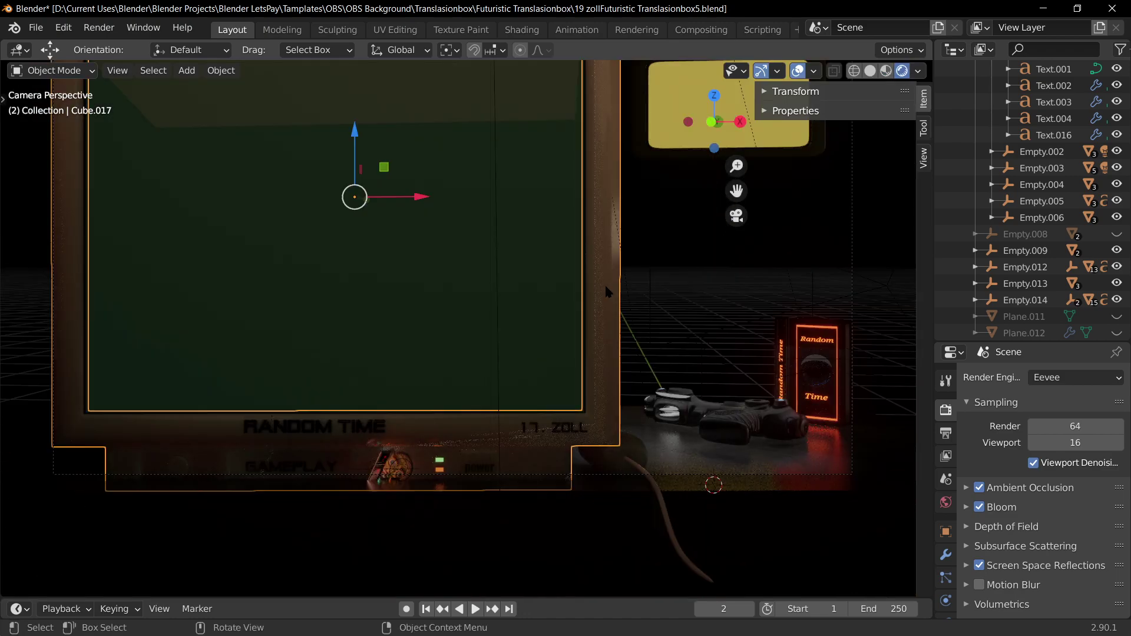
key(KP_0)
scroll(526, 339, up, 3)
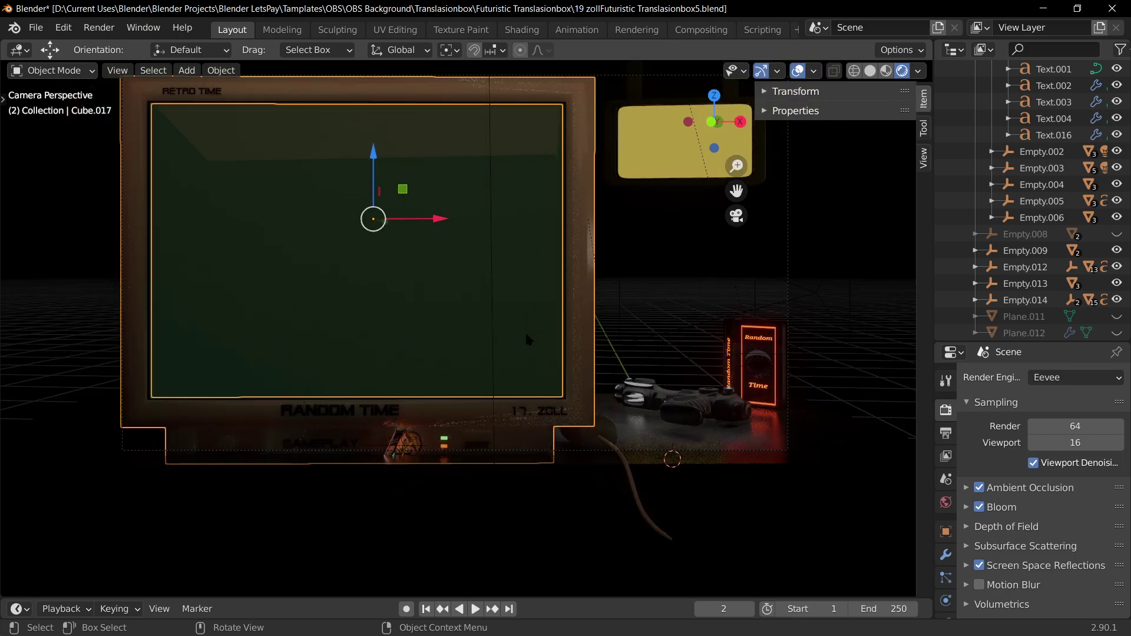
scroll(526, 340, down, 2)
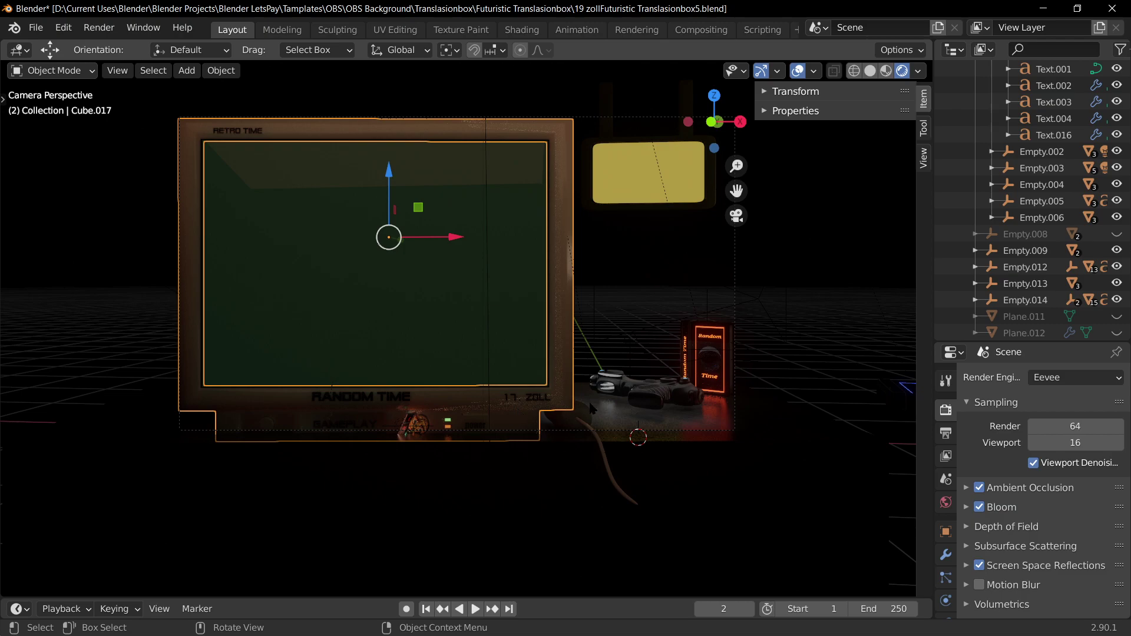
click(886, 72)
- Try scaling the monitor group through its parent Empty, first uniformly and again along global Z only
click(389, 84)
key(s)
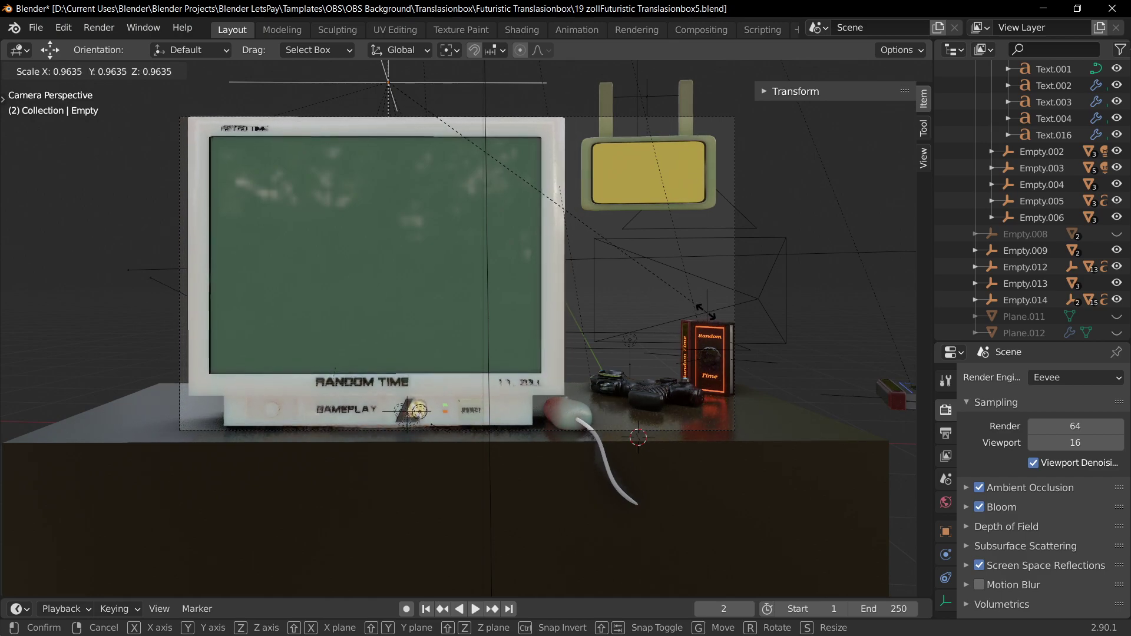
right_click(705, 312)
key(s)
key(z)
right_click(704, 311)
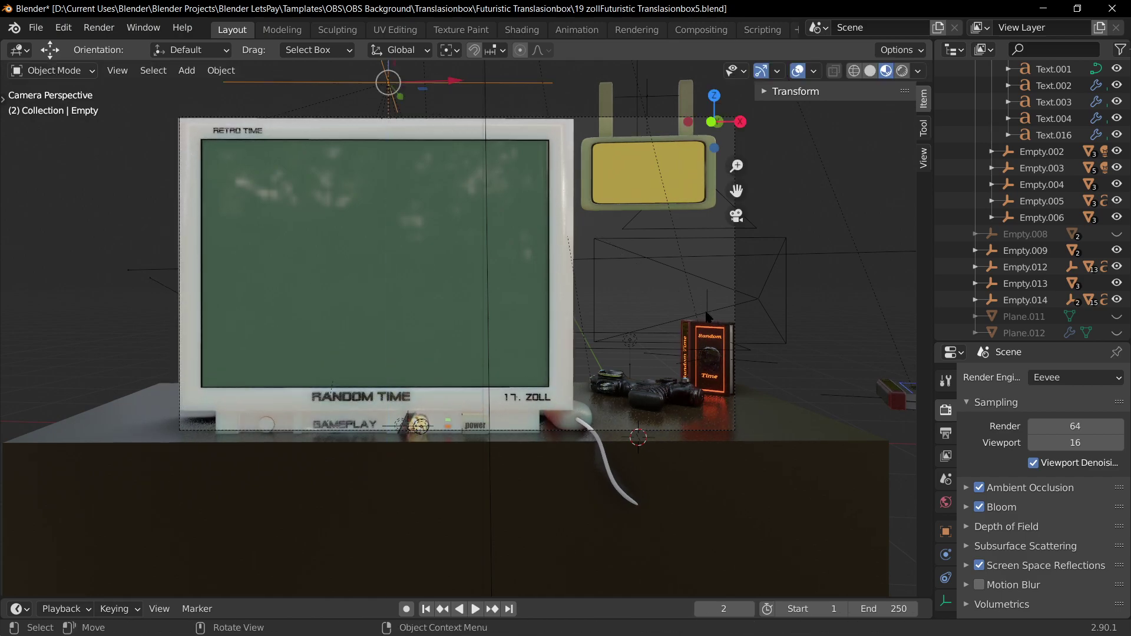
key(s)
key(z)
right_click(701, 308)
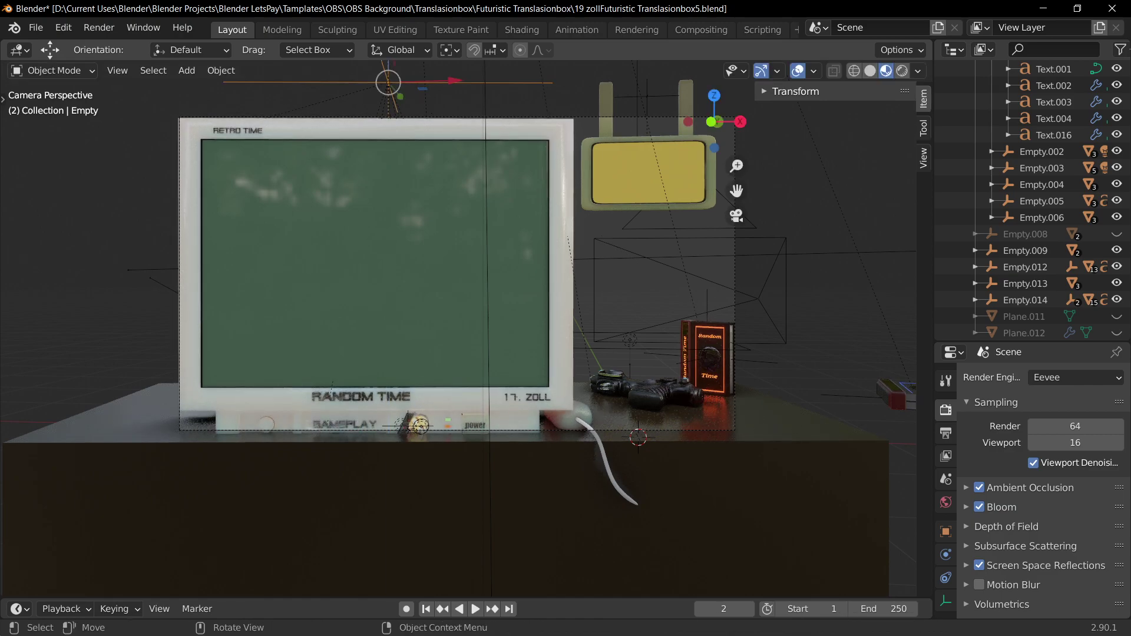
key(s)
key(z)
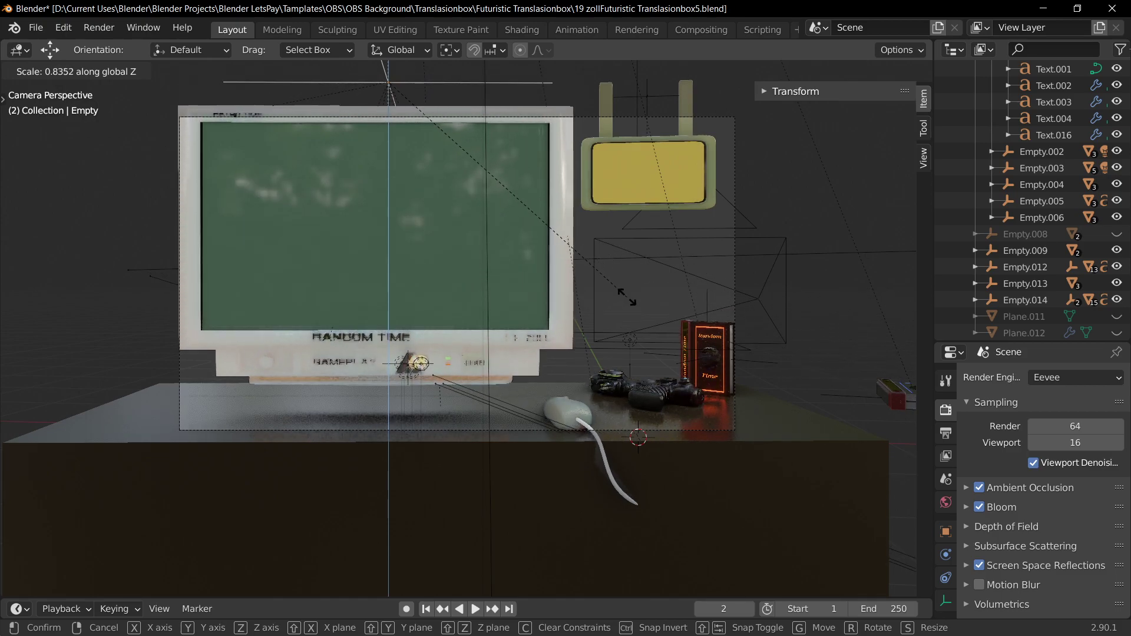
right_click(644, 334)
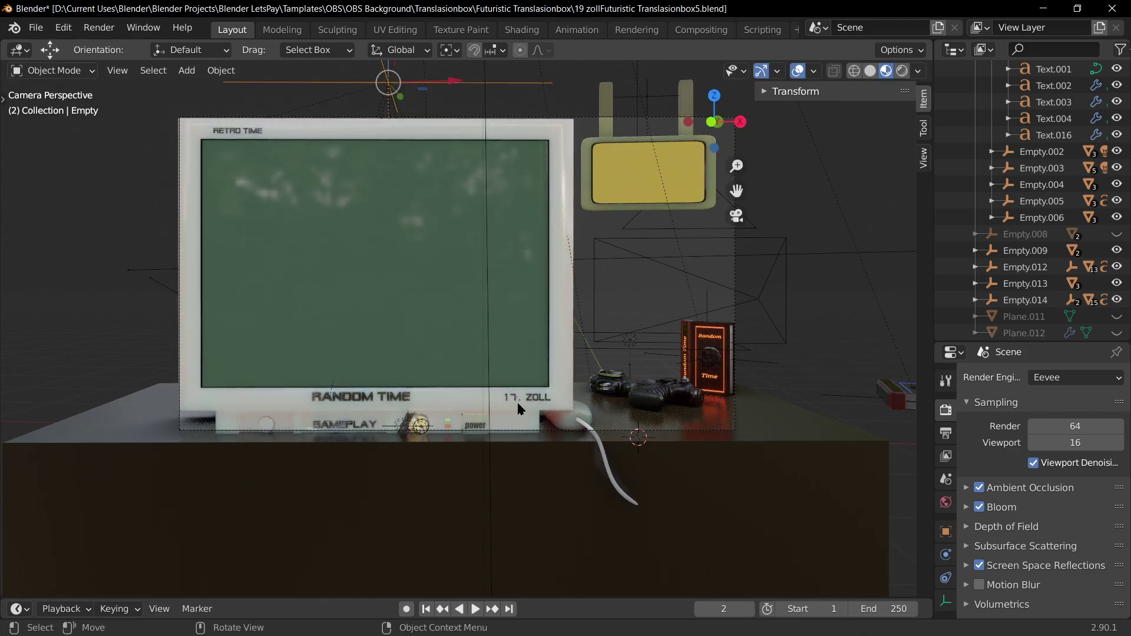
- Select Empty.011, the parent of the small face ornament at the monitor's base, and raise it about 0.087 m along global Z
scroll(455, 459, up, 4)
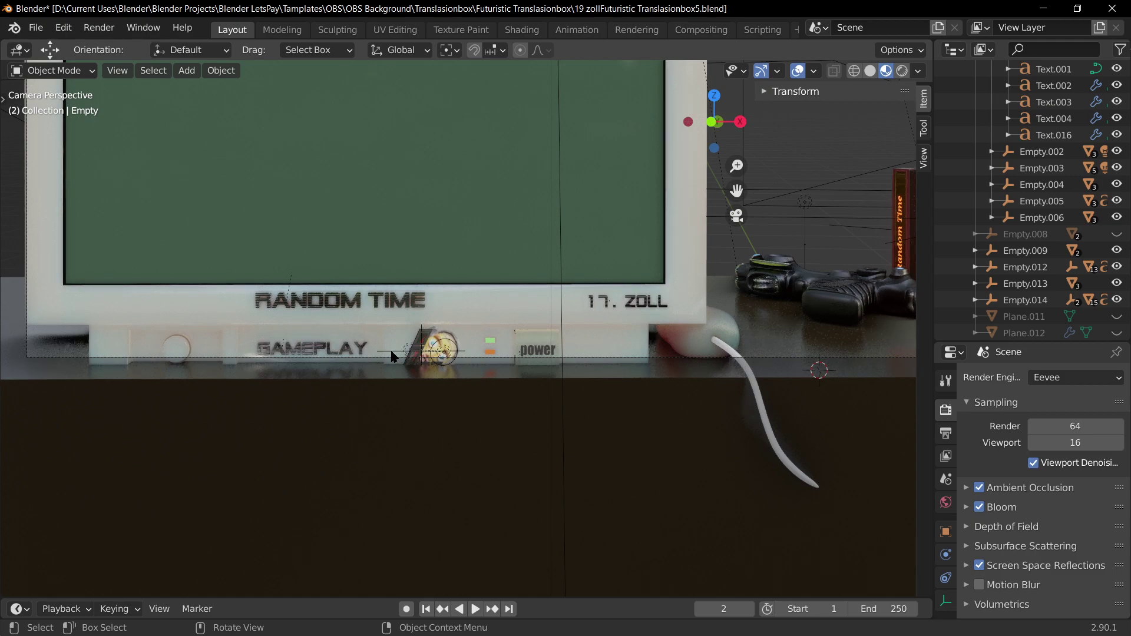
click(391, 356)
scroll(482, 361, down, 3)
middle_drag(445, 392, 457, 368)
key(g)
key(y)
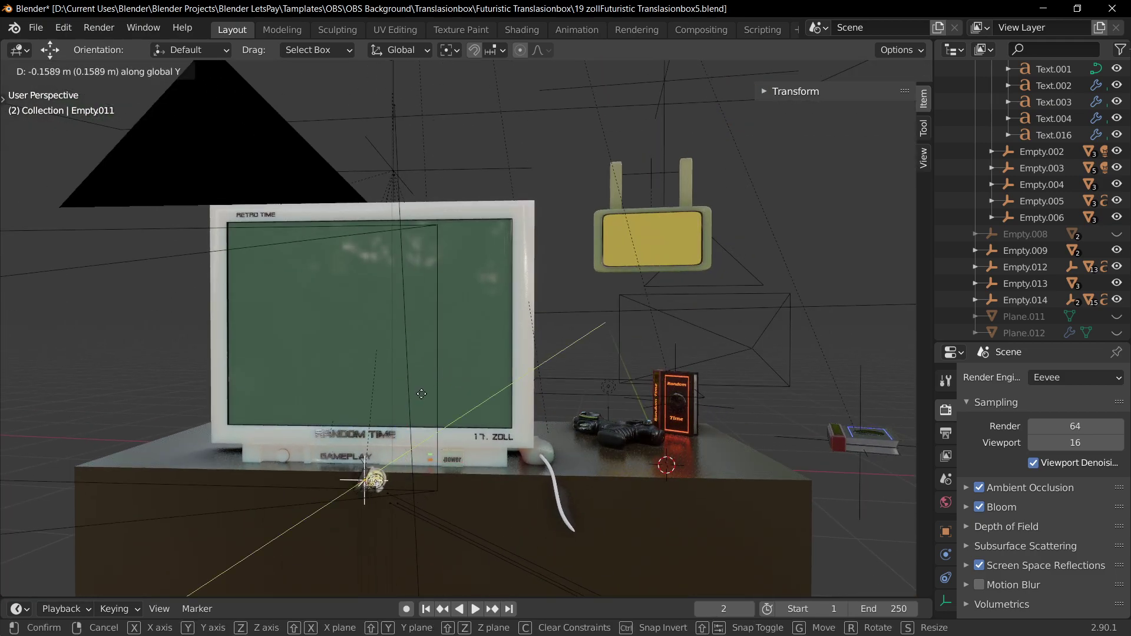
key(z)
click(419, 407)
scroll(417, 450, up, 5)
scroll(417, 450, down, 5)
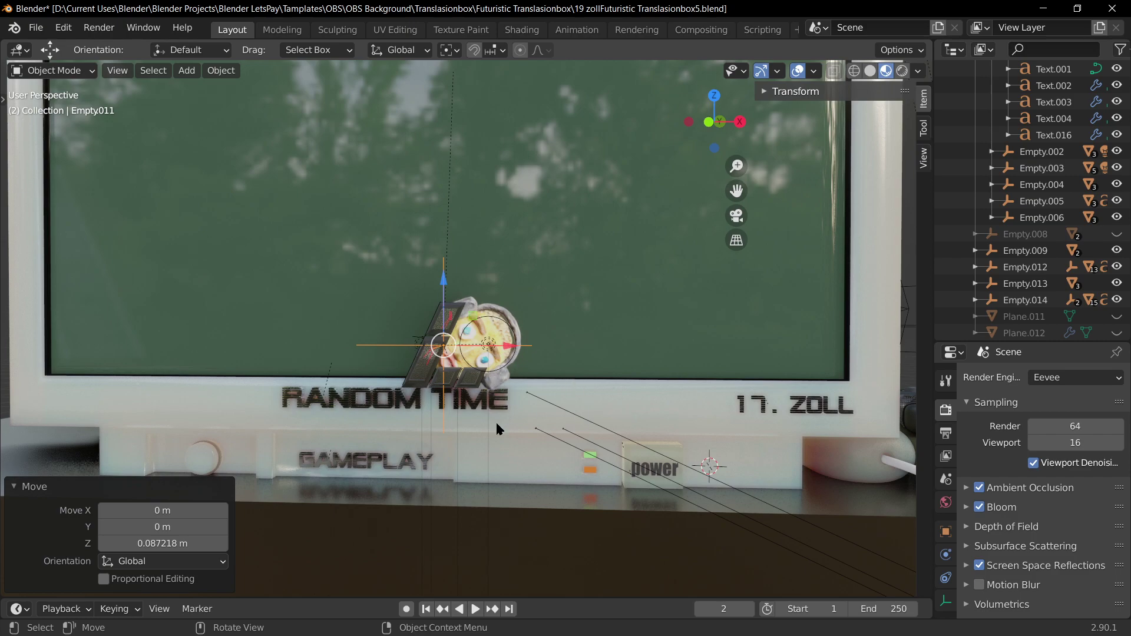
- Clear the parent of Empty.011 so the face ornament is detached from the monitor group
scroll(609, 296, down, 6)
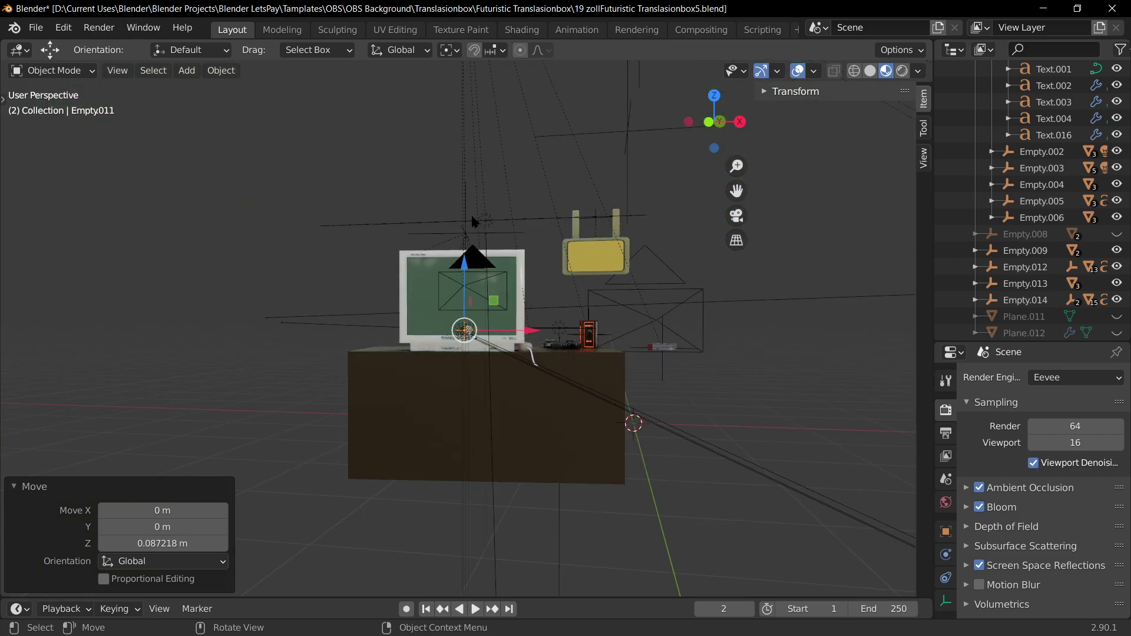
scroll(518, 306, up, 2)
middle_drag(516, 380, 601, 408)
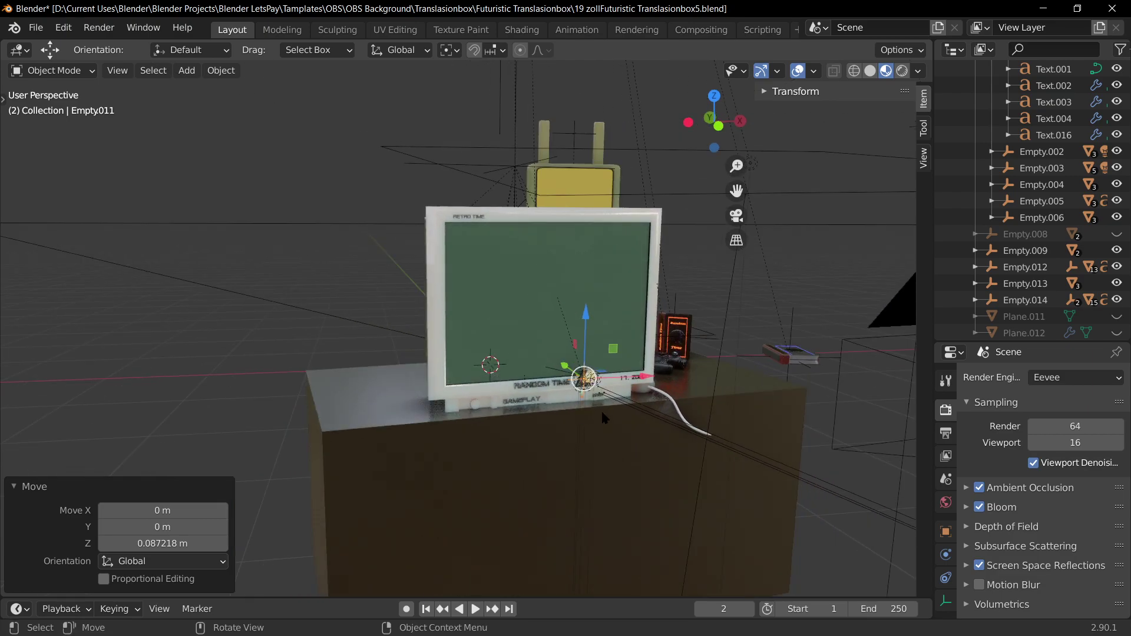
scroll(613, 408, up, 3)
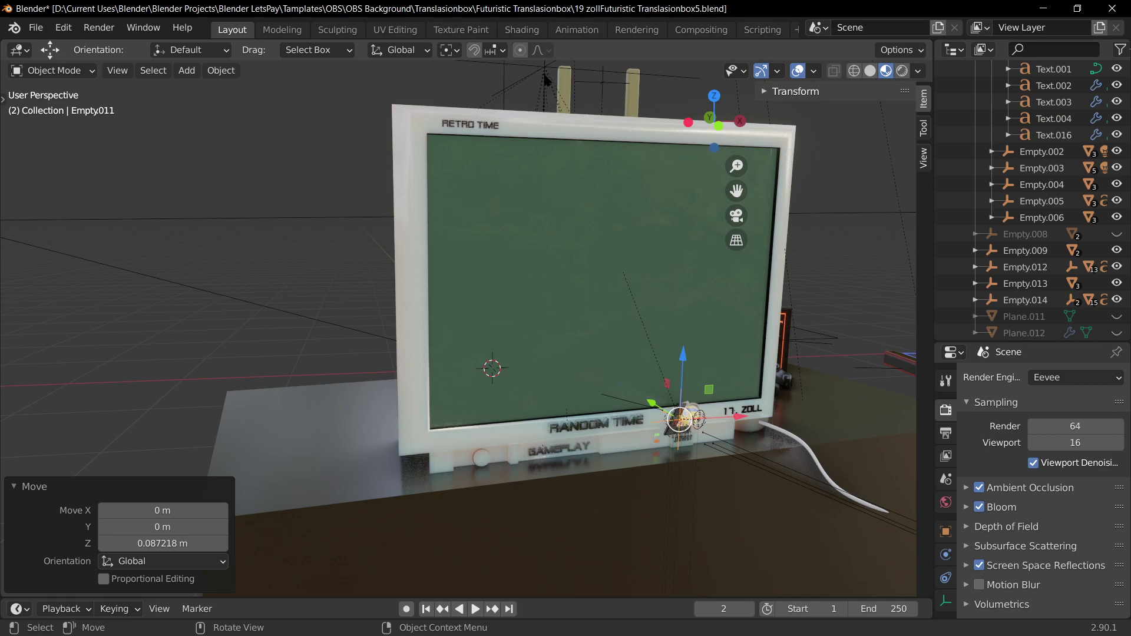
scroll(649, 449, up, 4)
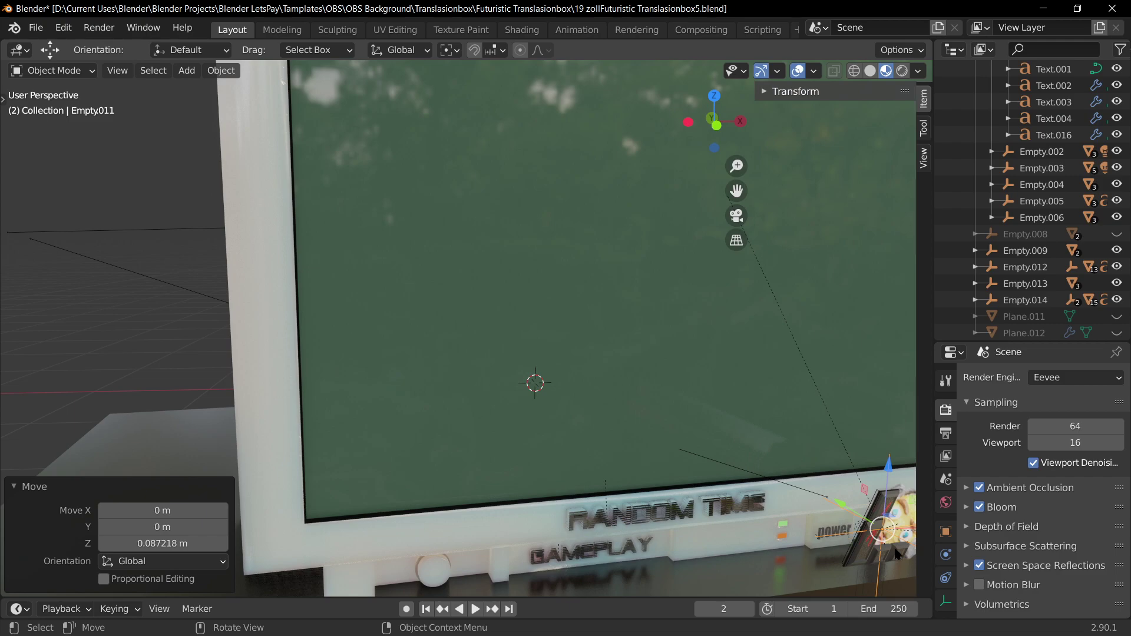
shift+middle_drag(819, 549, 334, 310)
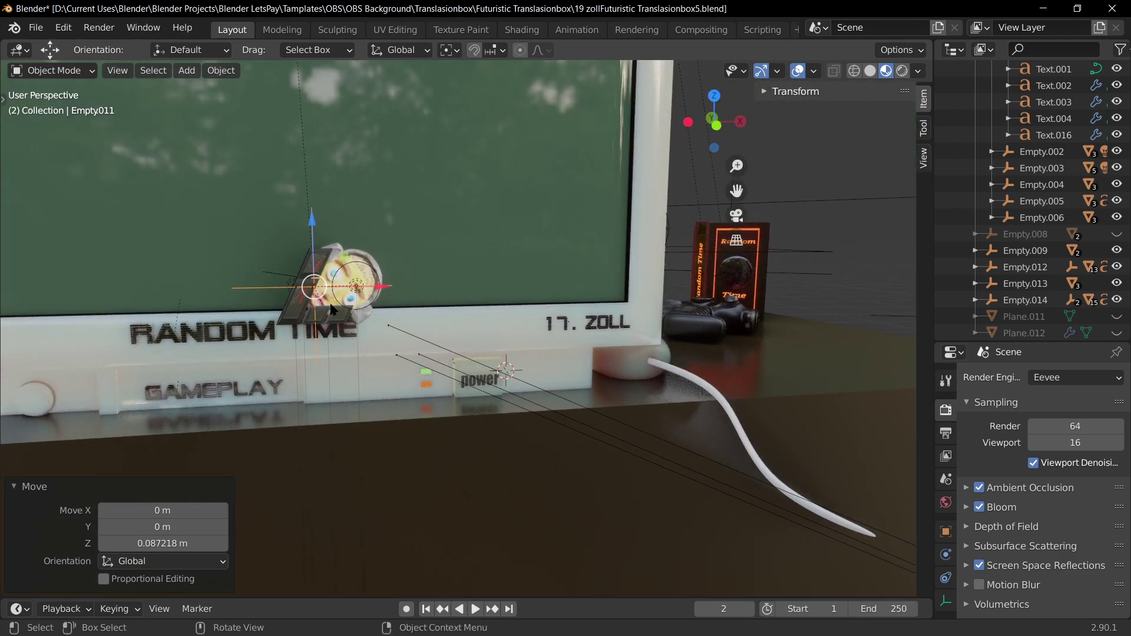
right_click(260, 287)
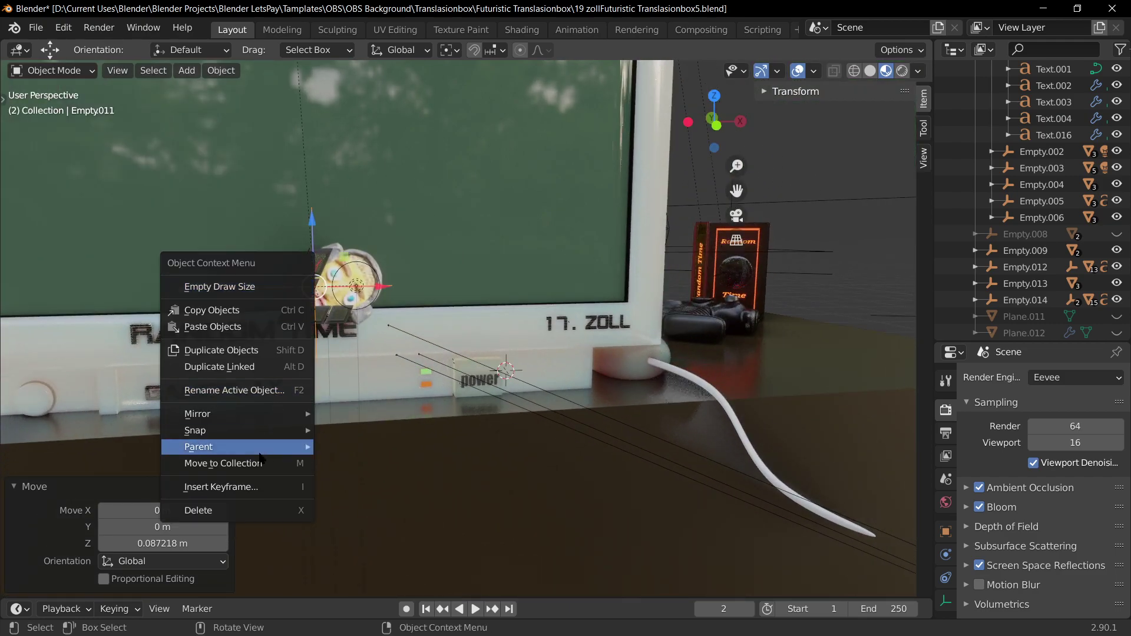
mouse_move(248, 448)
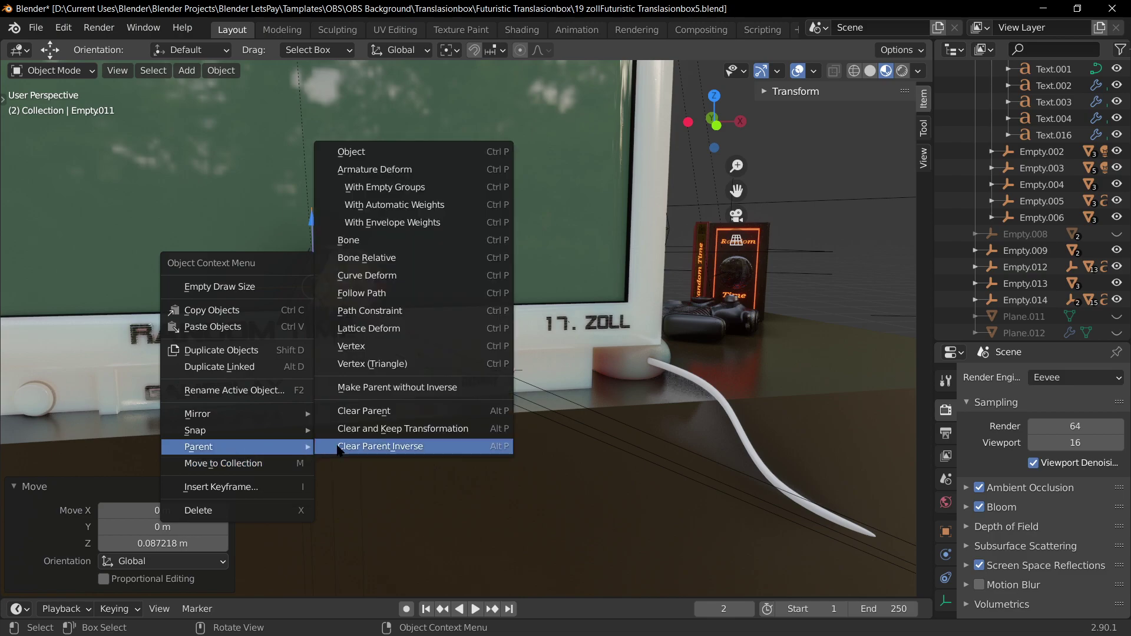
click(378, 415)
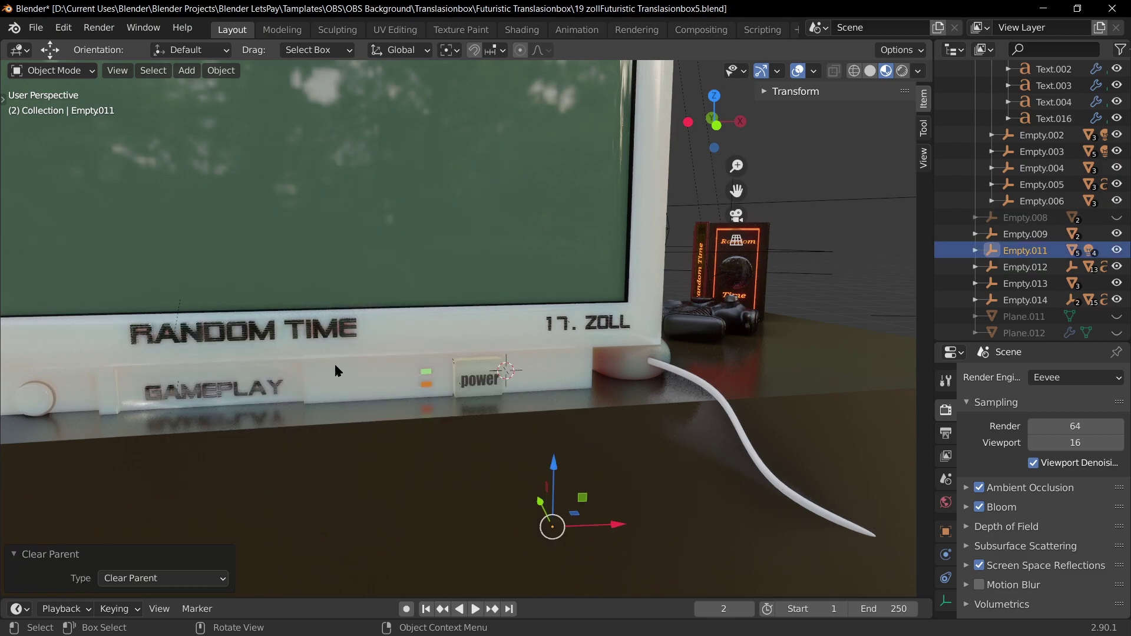
scroll(443, 430, down, 6)
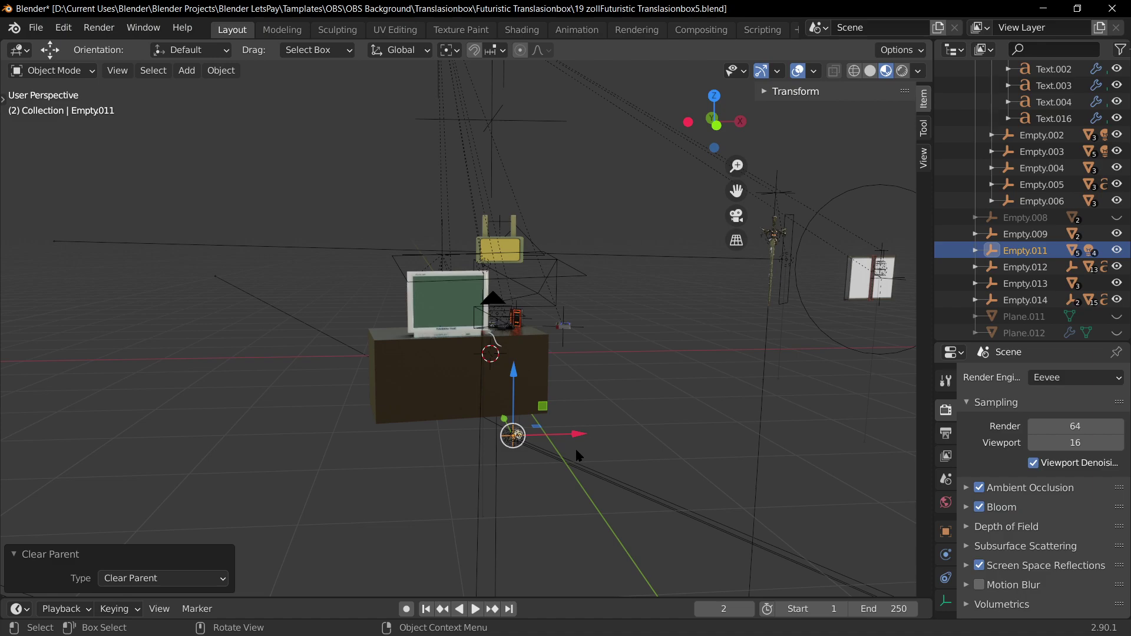
scroll(574, 490, up, 1)
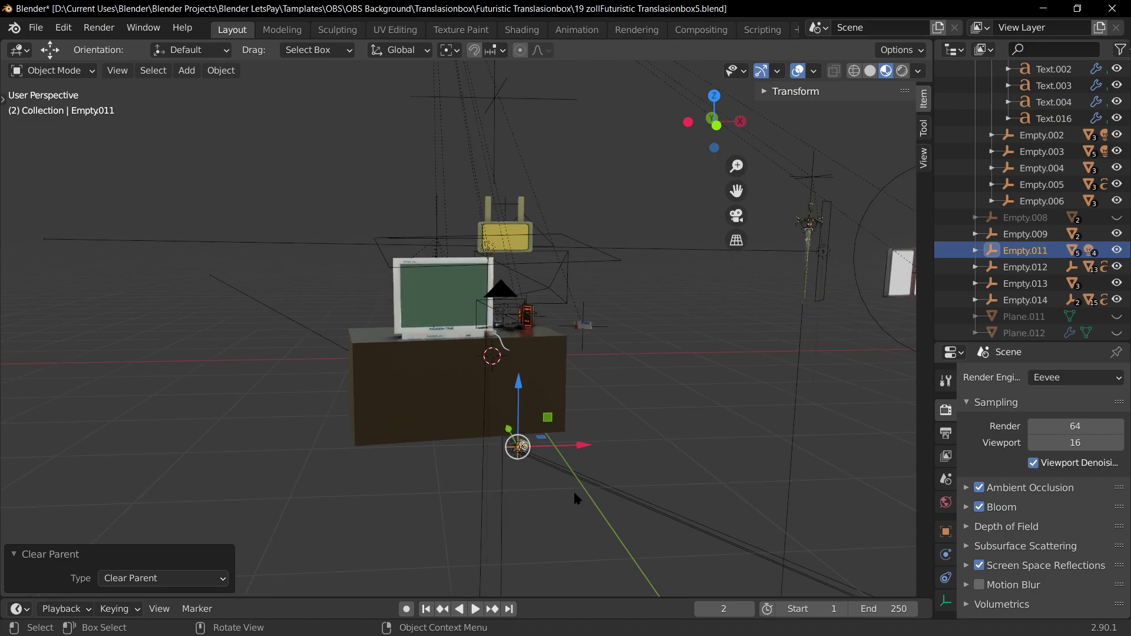
middle_drag(574, 490, 538, 356)
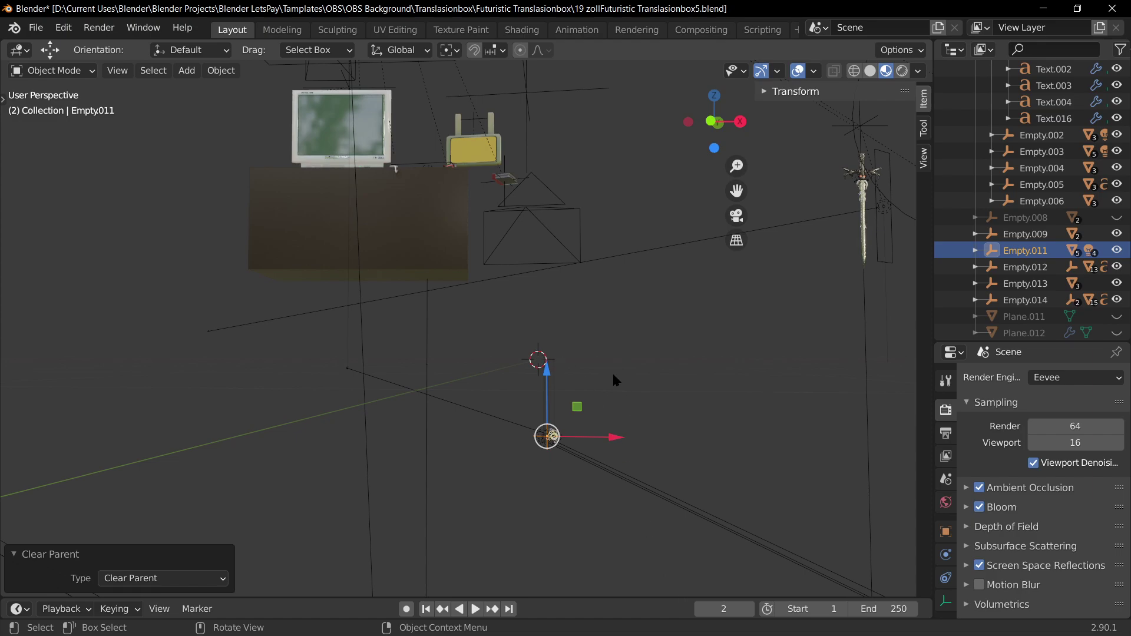
key(g)
key(z)
key(Escape)
key(g)
key(y)
key(Escape)
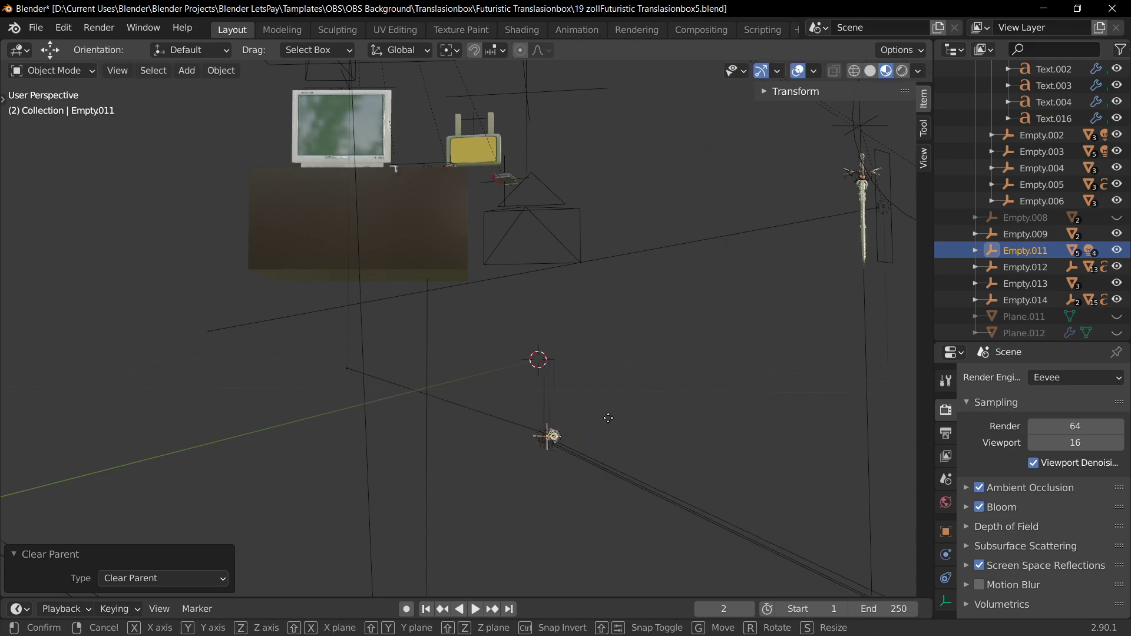
- Raise Empty.011 with the face ornament about 3.07 m along global Z
key(g)
key(z)
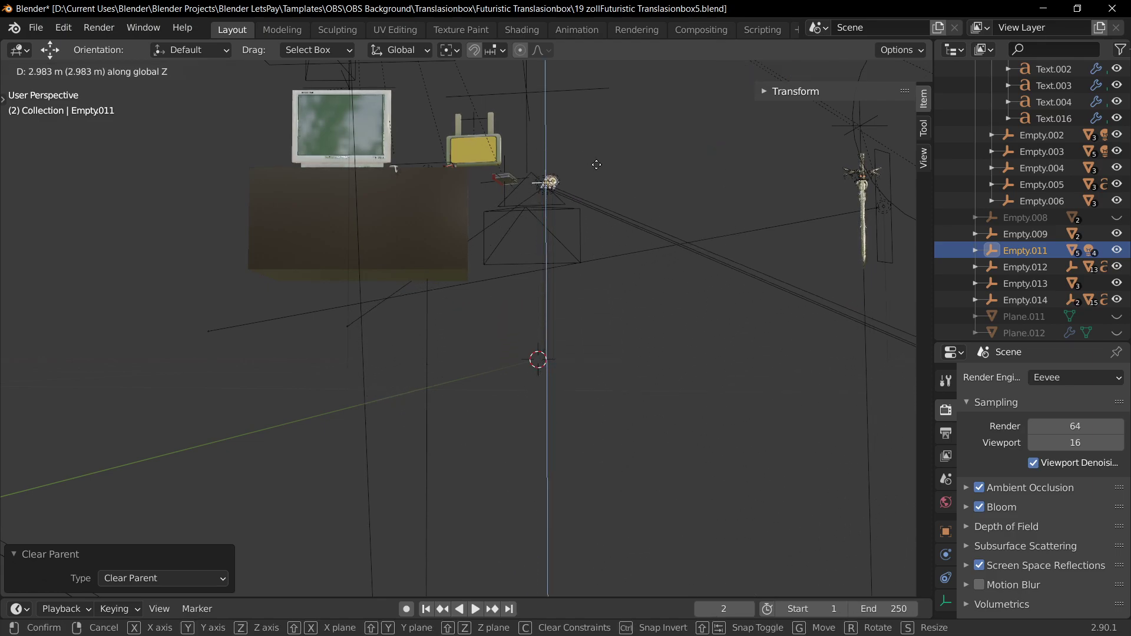
click(597, 162)
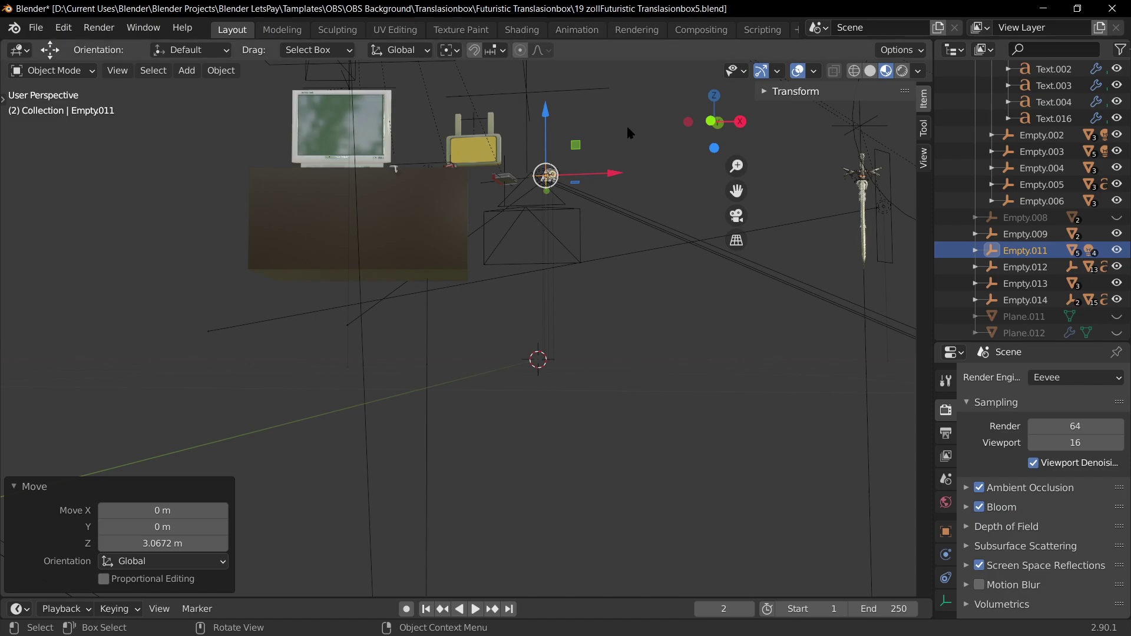
key(g)
key(y)
key(Escape)
key(g)
key(z)
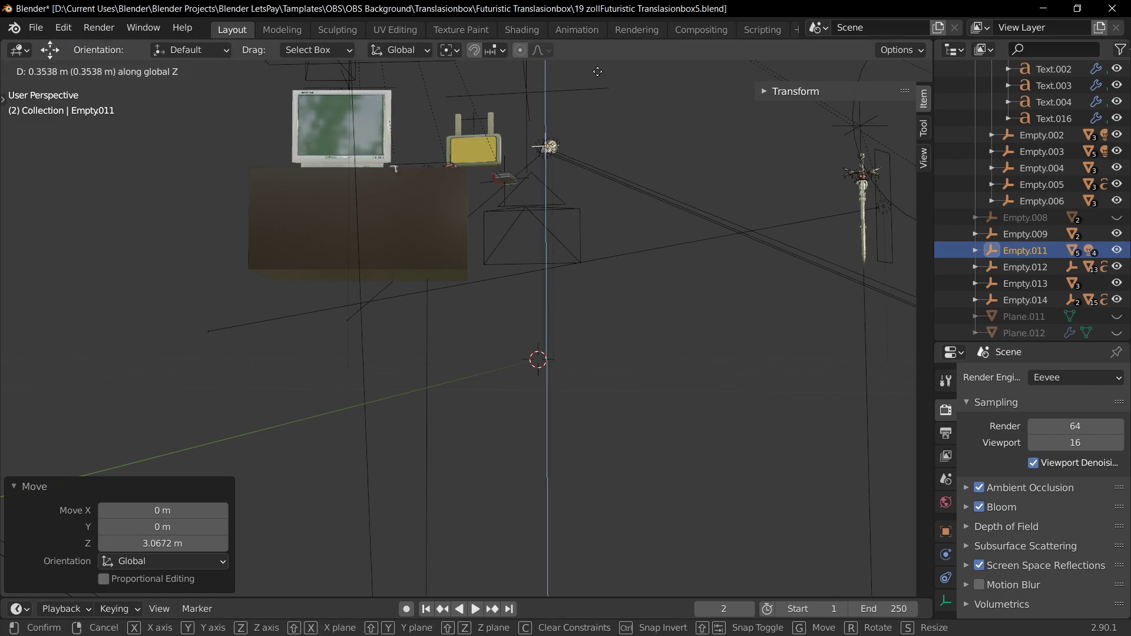
key(Escape)
key(g)
key(z)
key(x)
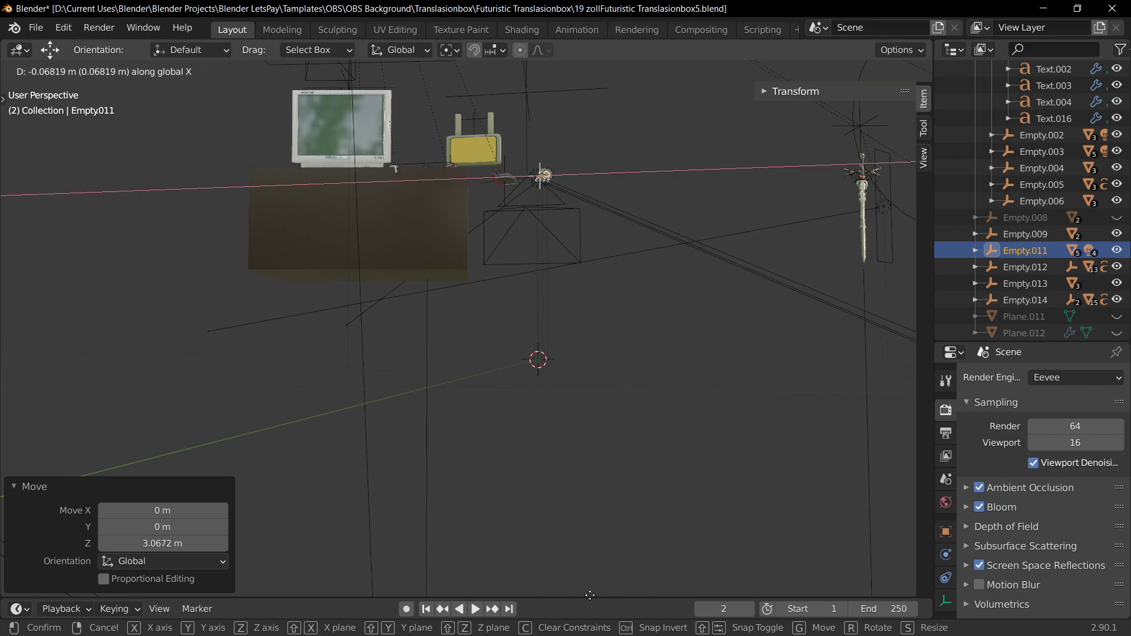
key(Escape)
key(g)
key(z)
key(x)
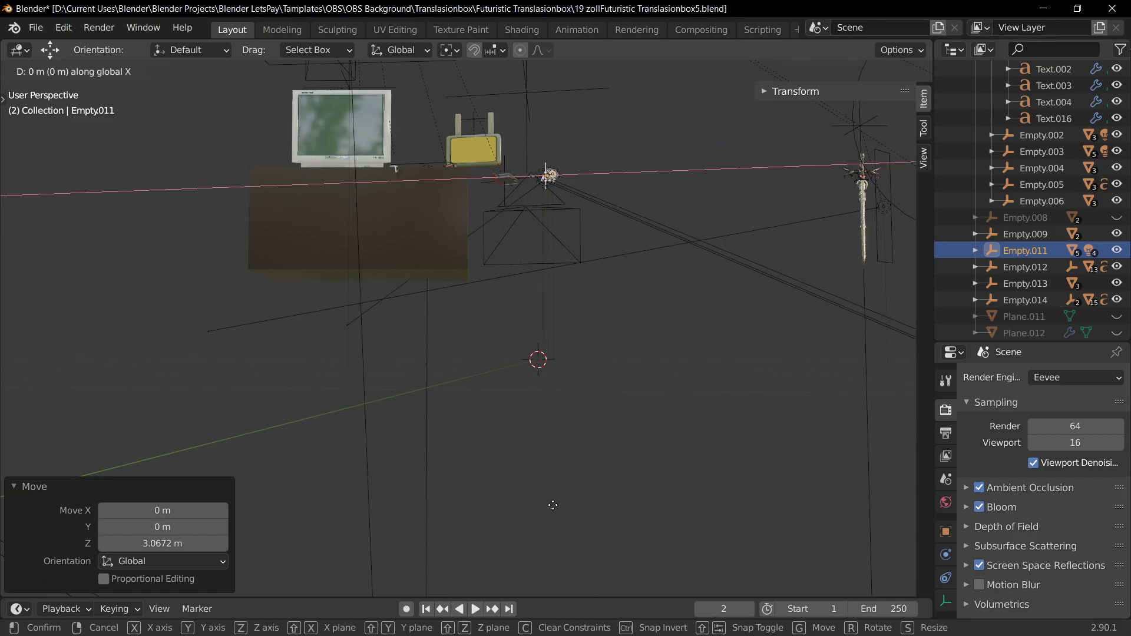
key(Escape)
- Move Empty.011 with the face ornament about -4.52 m along global Y, over to the desk
middle_drag(635, 499, 550, 540)
scroll(620, 457, down, 7)
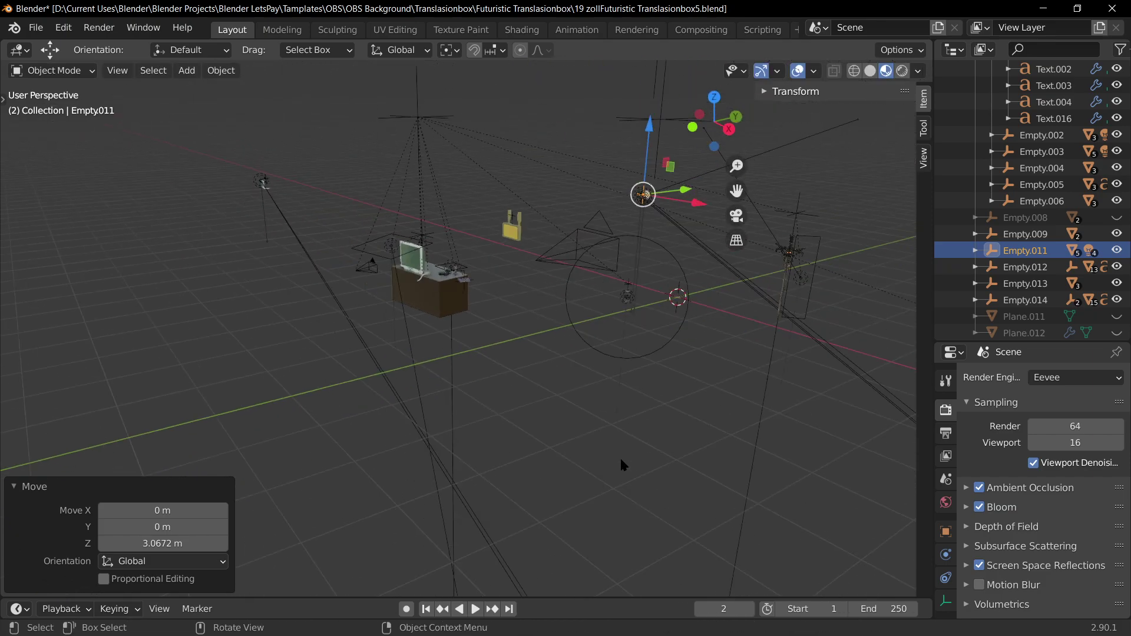
shift+middle_drag(610, 372, 530, 458)
scroll(530, 462, up, 2)
key(g)
key(x)
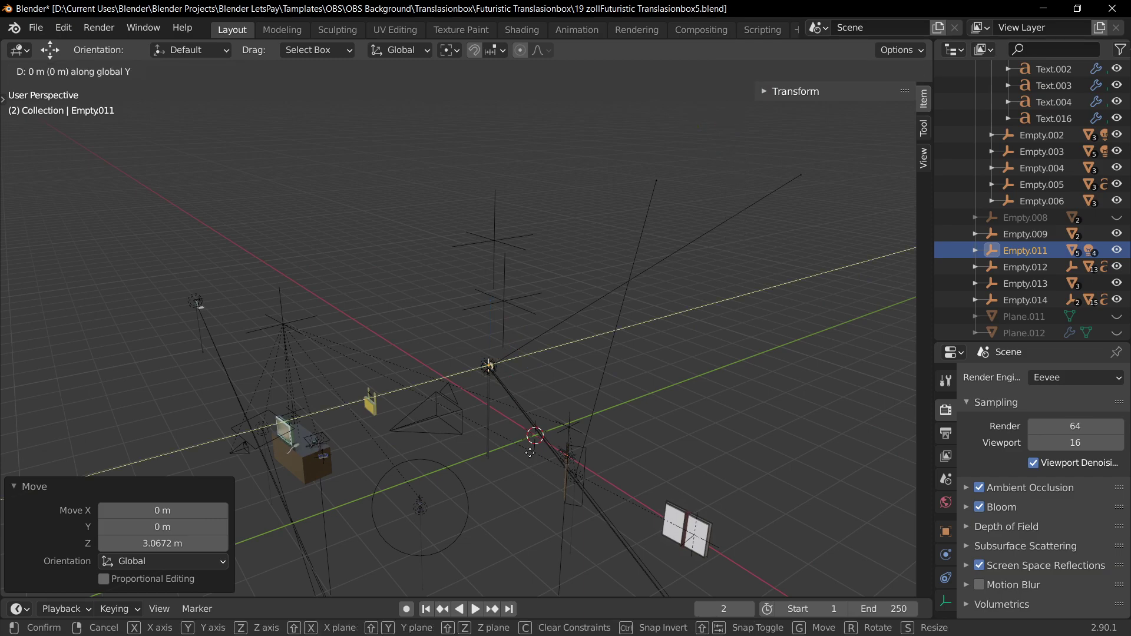
key(y)
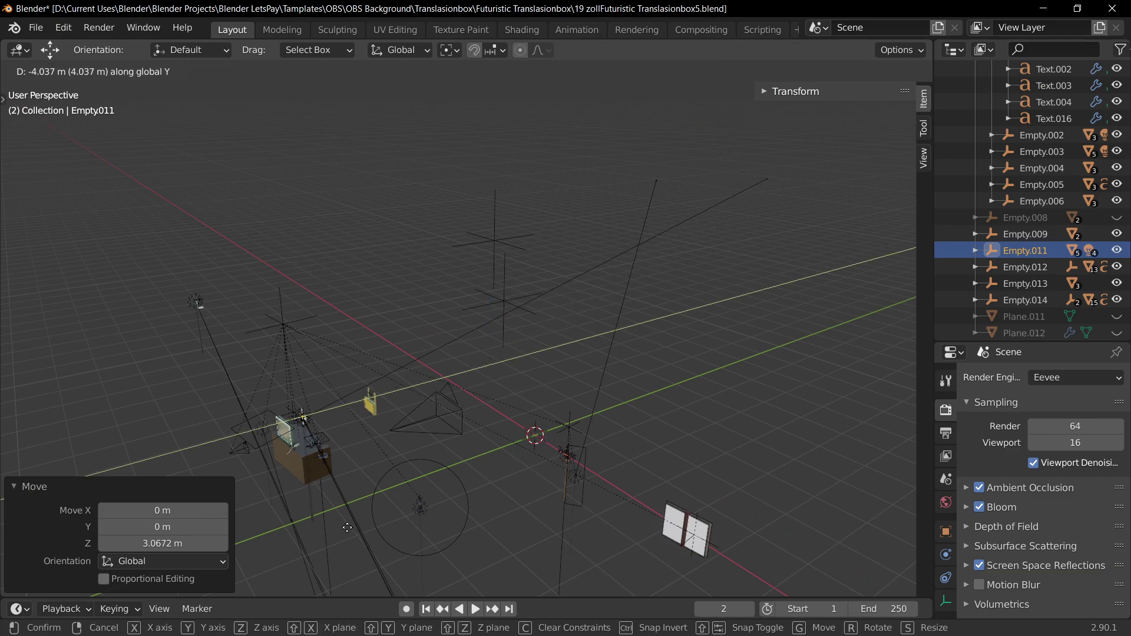
click(332, 534)
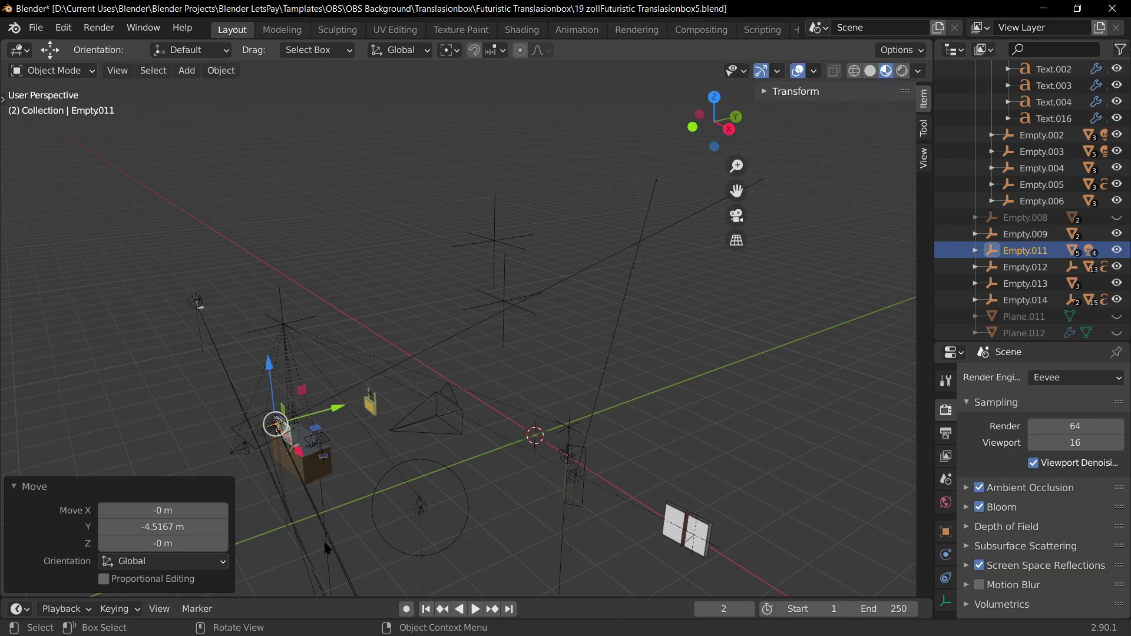
- Check the scene through the camera and lower Empty.011 about 0.60 m along global Z
middle_drag(332, 533, 460, 471)
key(KP_0)
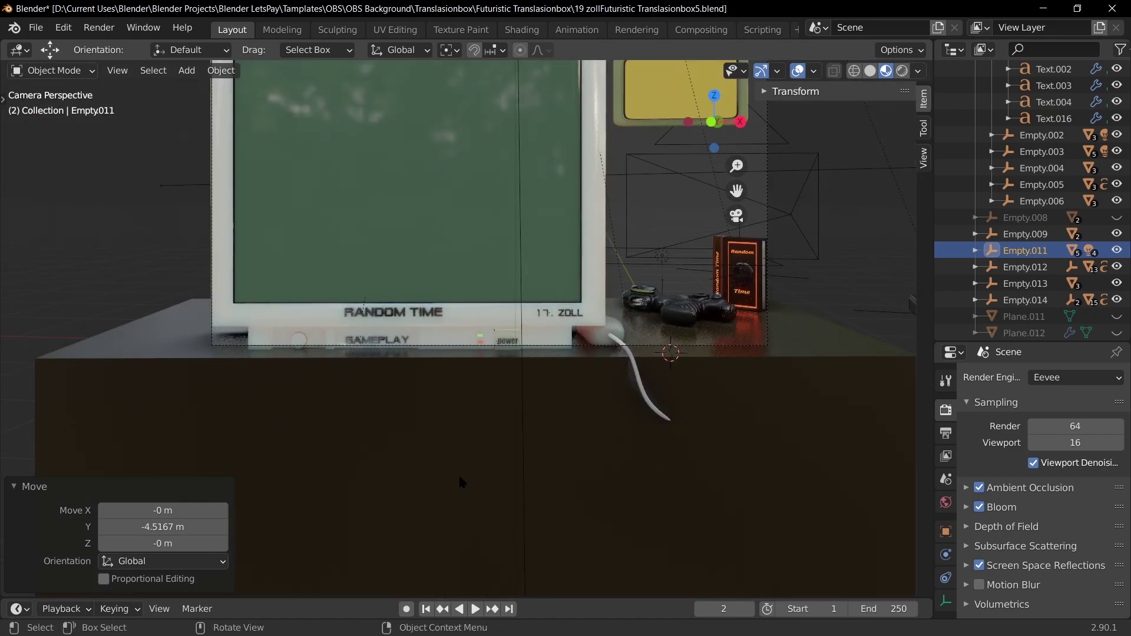
scroll(501, 430, down, 3)
middle_drag(517, 413, 515, 407)
scroll(516, 407, down, 4)
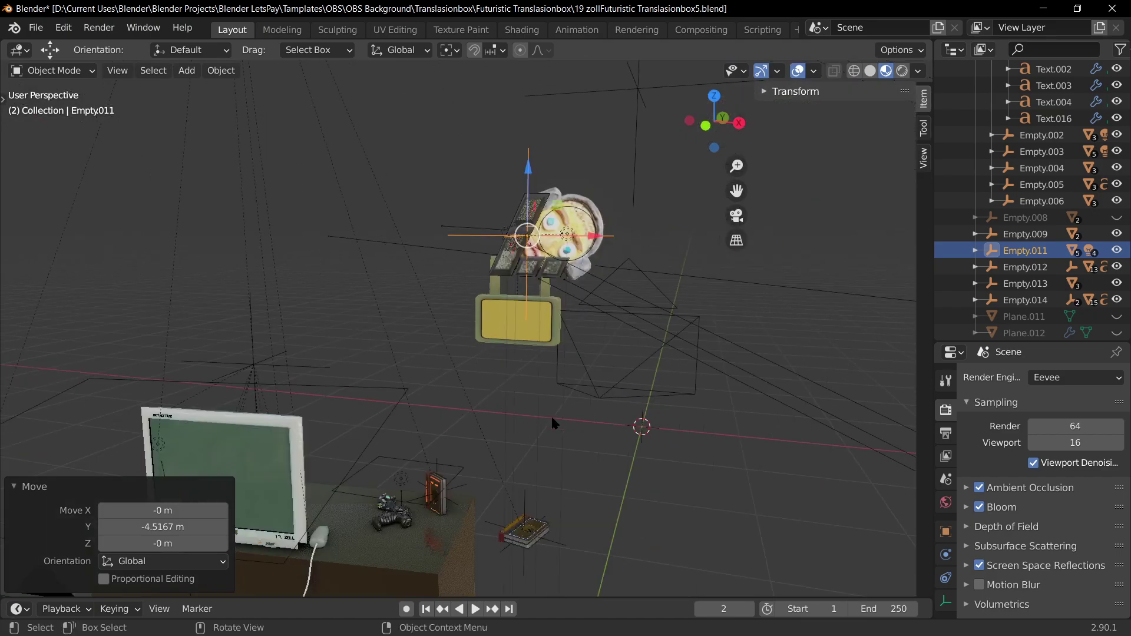
scroll(554, 405, up, 2)
key(g)
key(z)
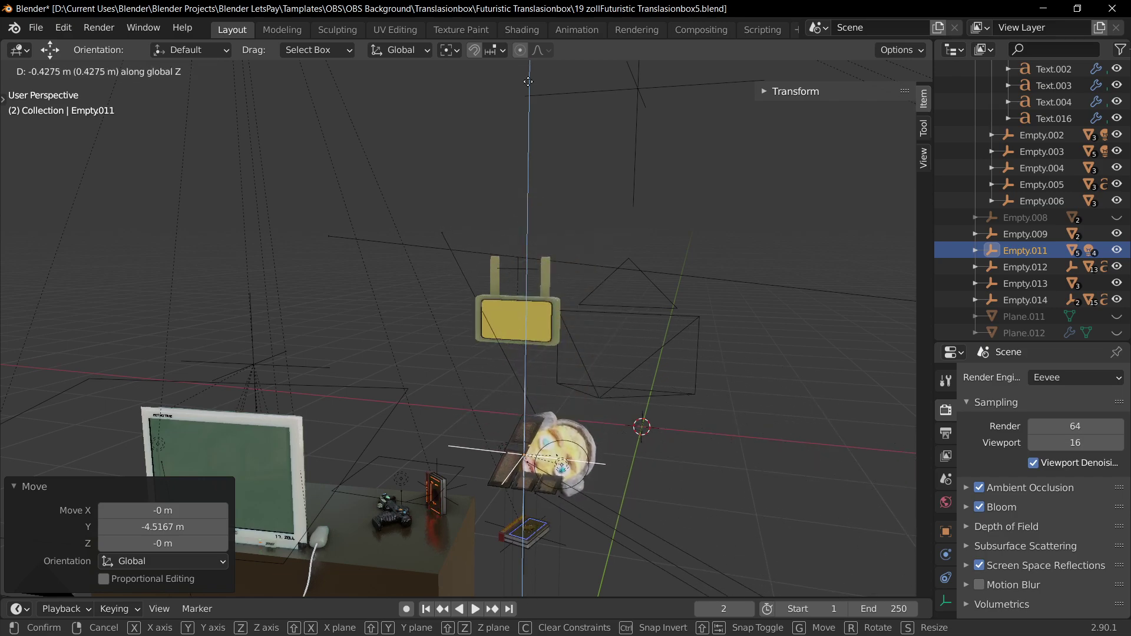
click(549, 160)
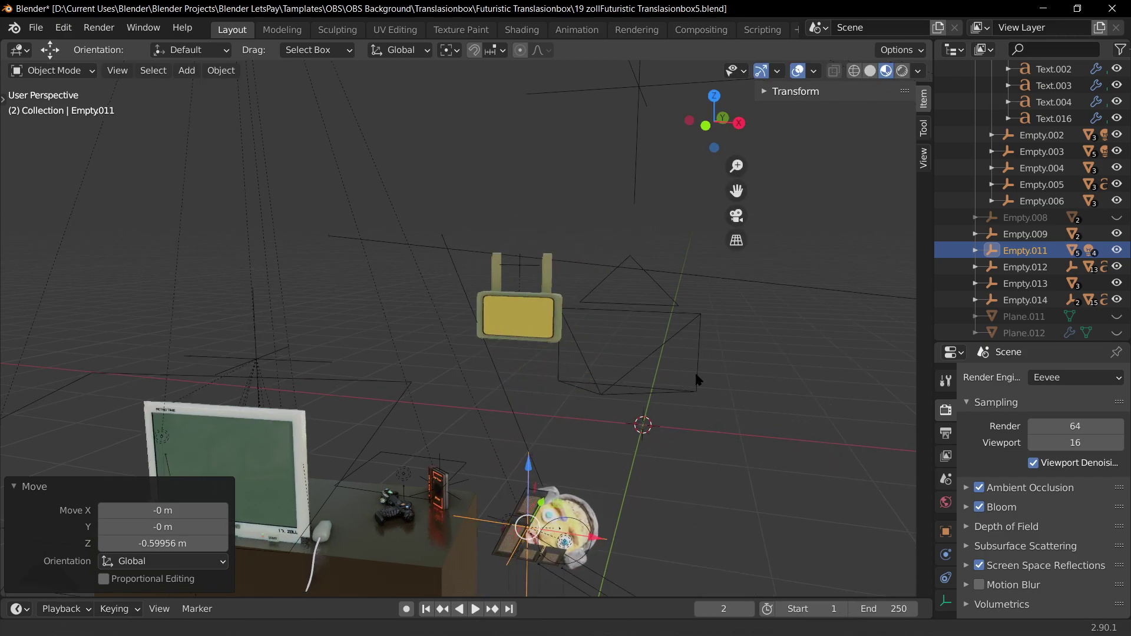
- Move Empty.011 with the face ornament about -0.51 m along global X, toward the monitor
middle_drag(695, 371, 661, 298)
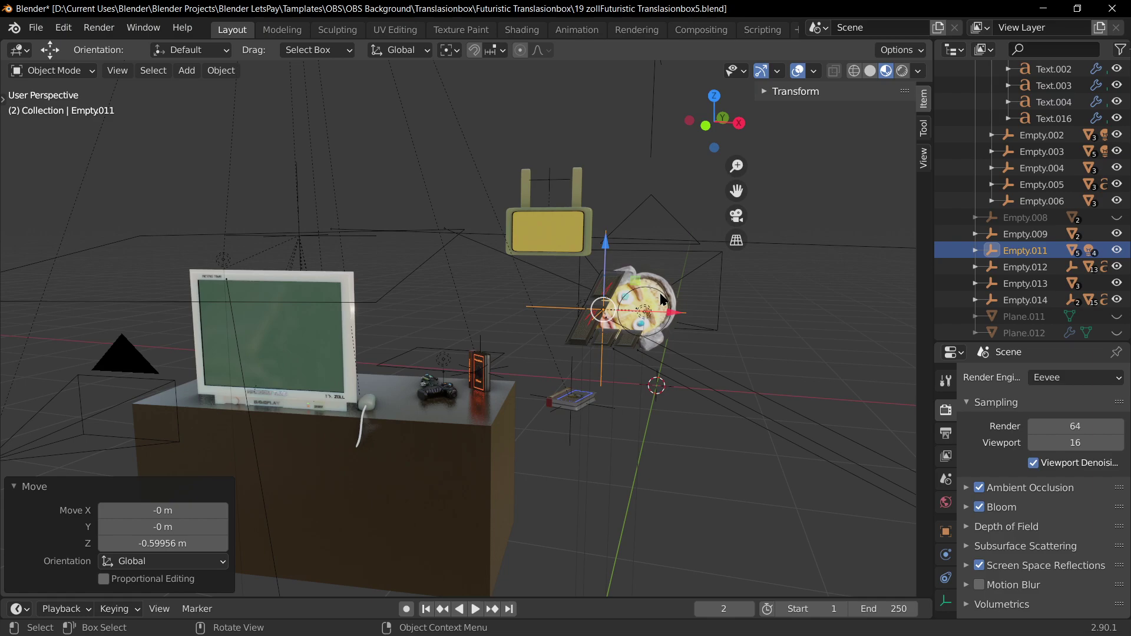
middle_drag(646, 250, 575, 338)
key(g)
key(x)
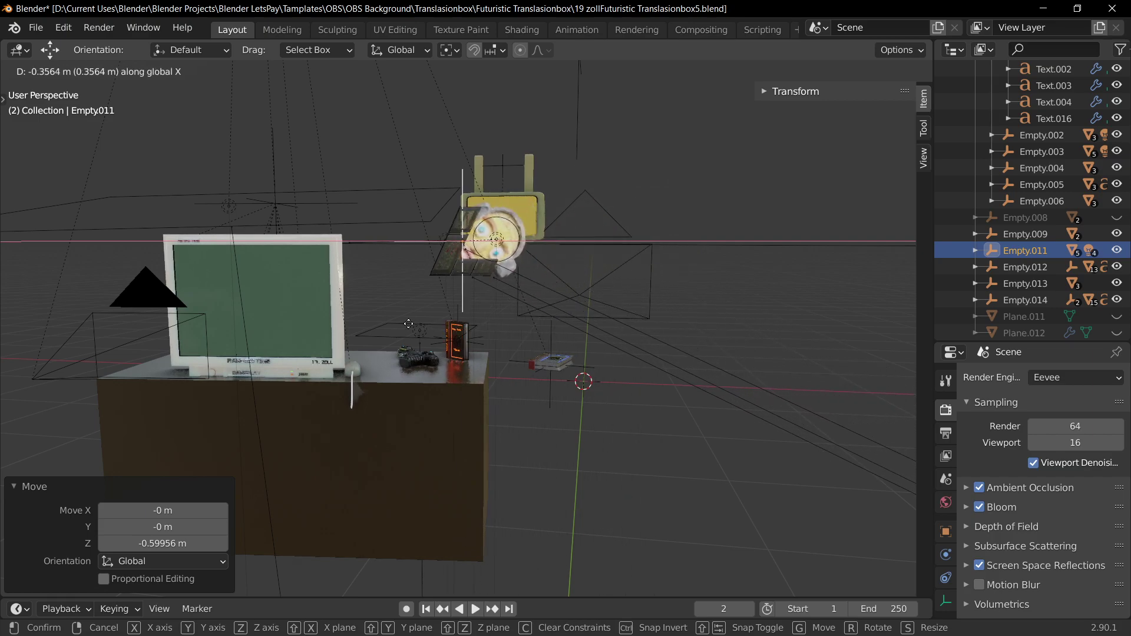
click(436, 393)
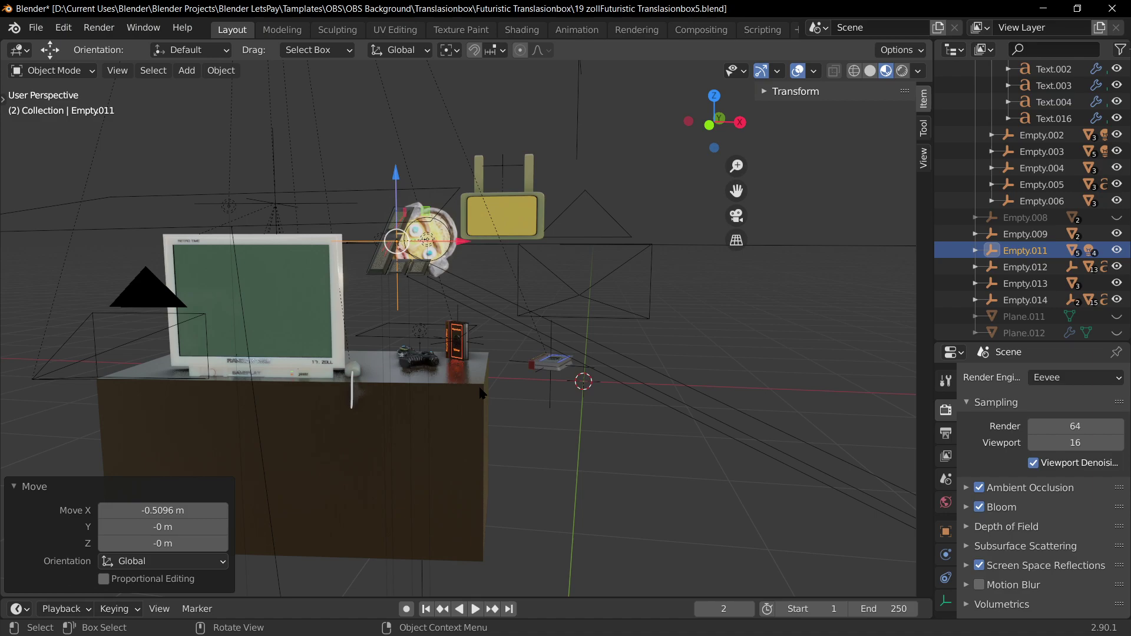
- Lower Empty.011 with the face ornament about 0.17 m along global Z, toward the desktop
key(g)
key(z)
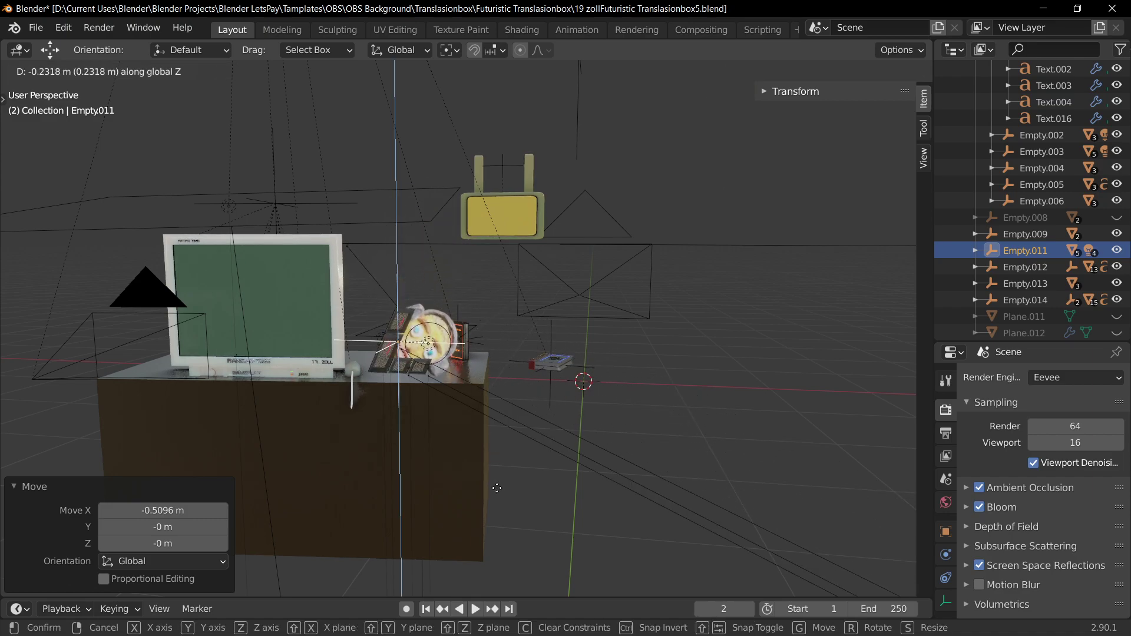
click(495, 467)
- Examine the face ornament's placement relative to the monitor and desk from several angles
middle_drag(495, 463, 514, 465)
shift+middle_drag(504, 425, 476, 391)
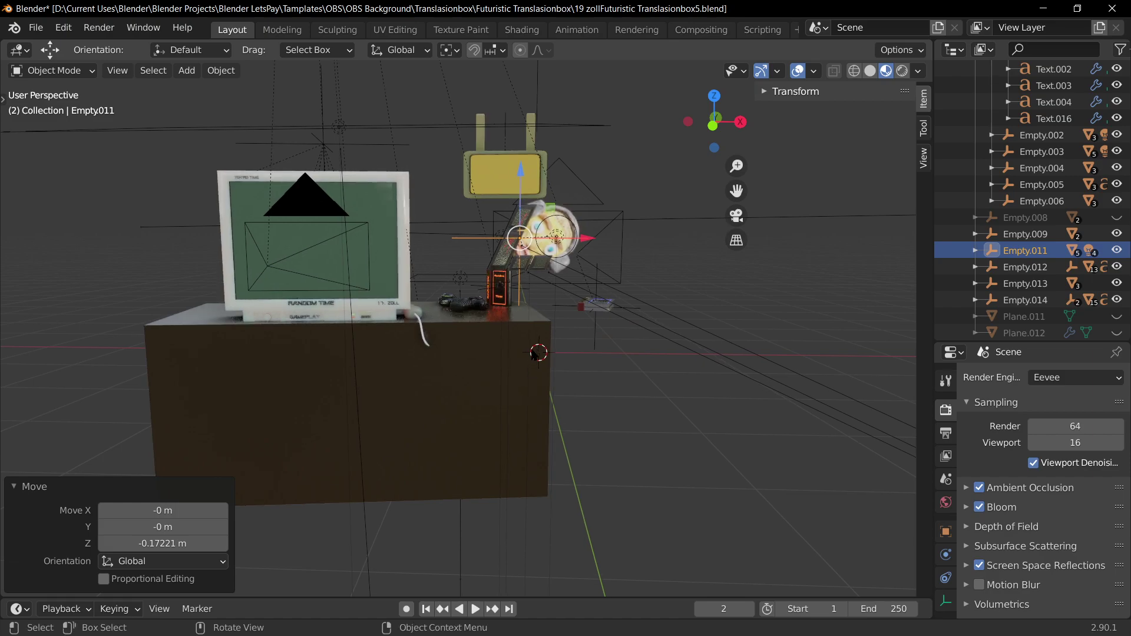
middle_drag(531, 350, 613, 315)
scroll(458, 358, up, 5)
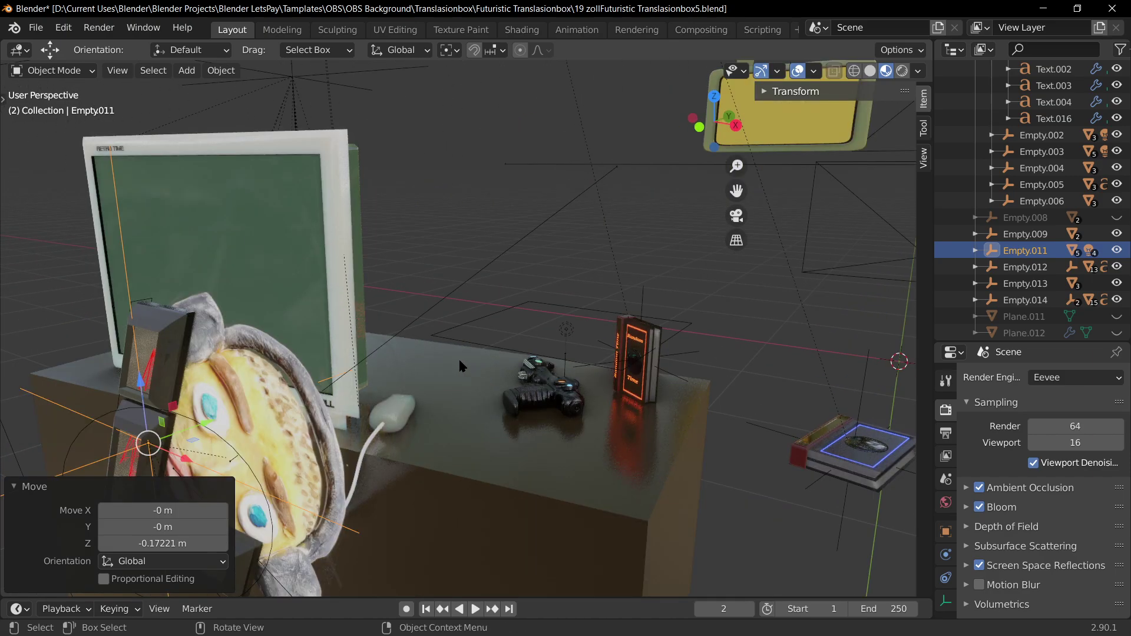
scroll(459, 358, down, 4)
click(329, 389)
click(328, 389)
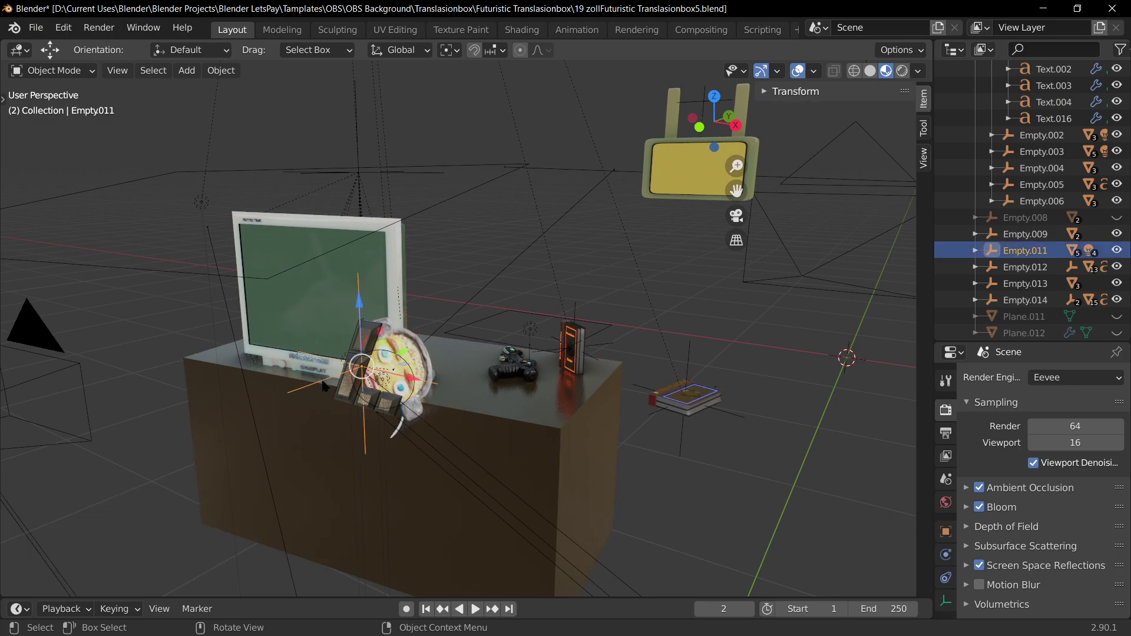
middle_drag(329, 389, 503, 313)
key(KP_Decimal)
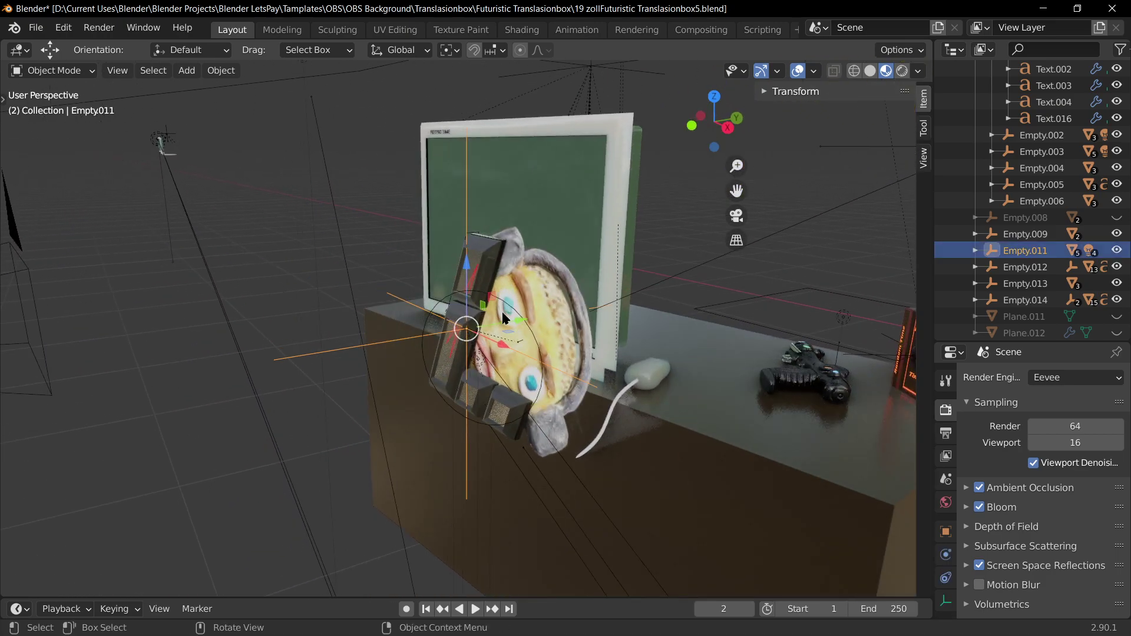
drag(517, 321, 688, 312)
right_click(688, 312)
middle_drag(689, 333, 764, 341)
- Undo the recent moves of Empty.011, back to before its 3.07 m raise
key(ctrl+z)
key(ctrl+z)
key(ctrl+z)
key(ctrl+z)
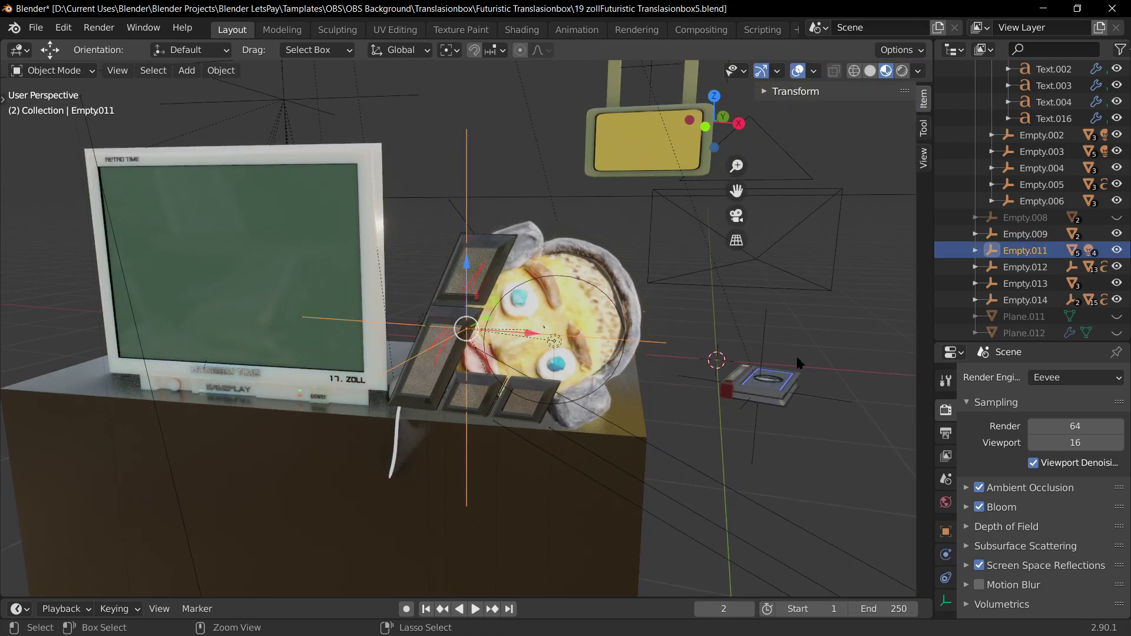
scroll(800, 363, down, 1)
scroll(798, 359, down, 9)
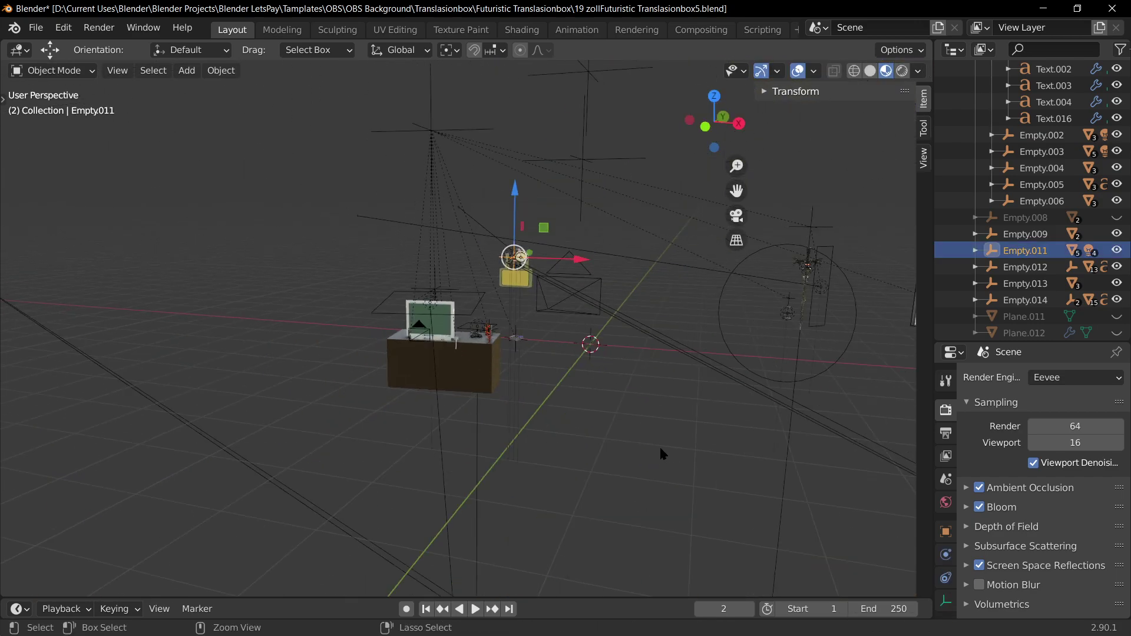
key(ctrl+z)
key(ctrl+z)
- Shift Empty.011 with the face ornament along global Y toward the desk and raise it about 2.41 m along global Z
key(g)
key(y)
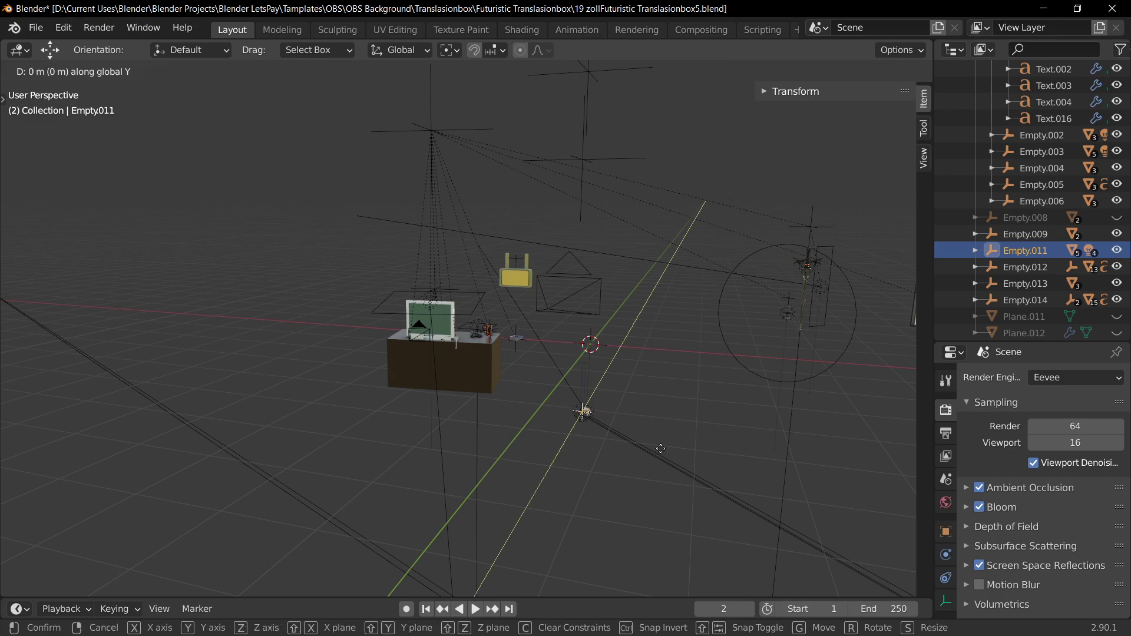
click(518, 525)
key(g)
key(z)
click(543, 327)
- Move Empty.011 with the face ornament about -0.55 m along global Y
scroll(543, 327, up, 4)
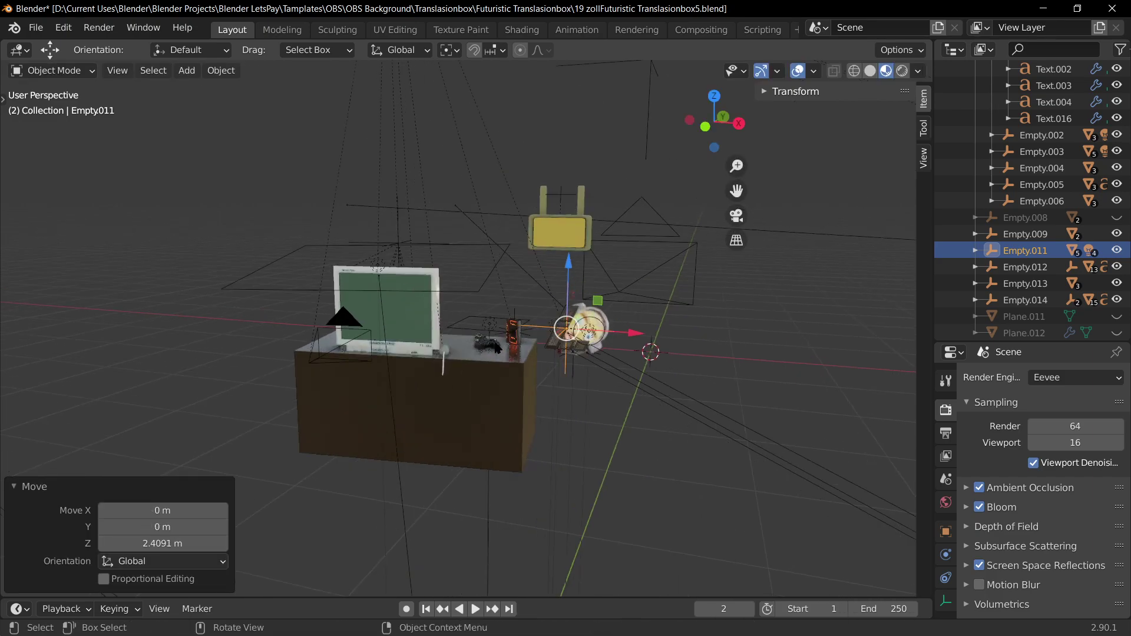
key(g)
key(y)
click(465, 390)
- Select Camera.001 in front of the monitor, make it the active camera and look through it
middle_drag(463, 390, 475, 386)
scroll(475, 385, up, 1)
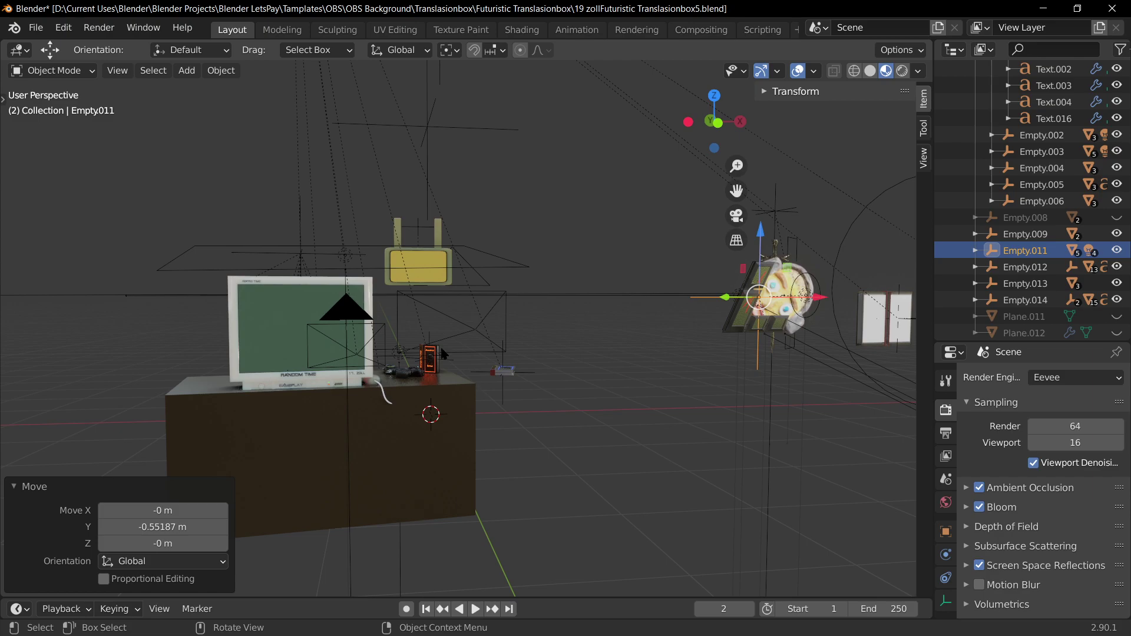
click(358, 350)
click(342, 354)
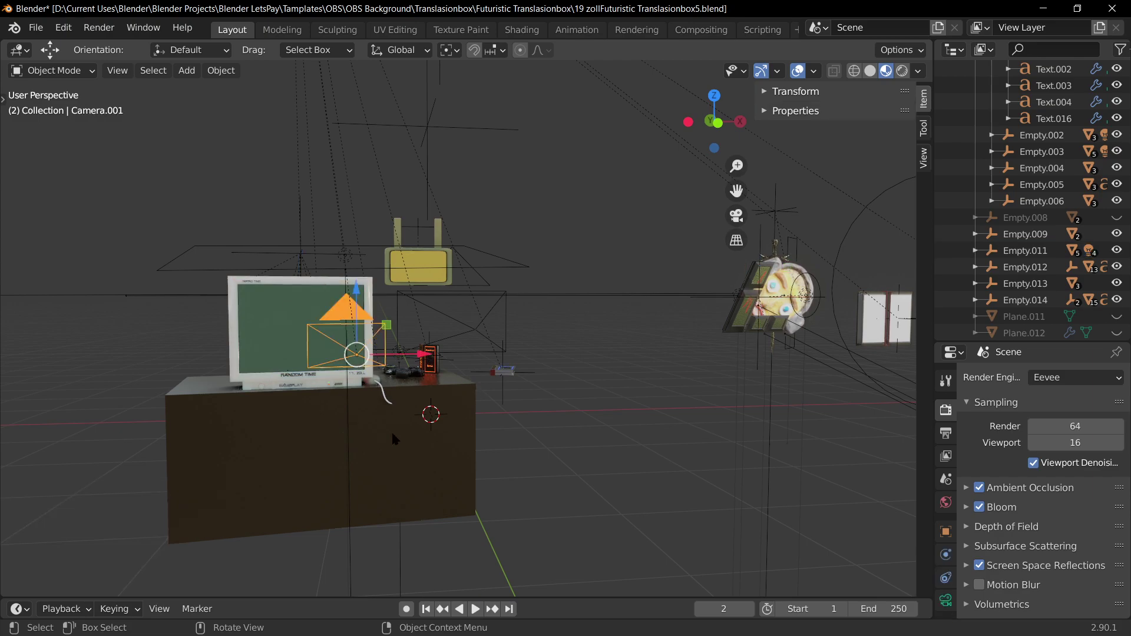
key(ctrl+KP_0)
scroll(465, 390, up, 8)
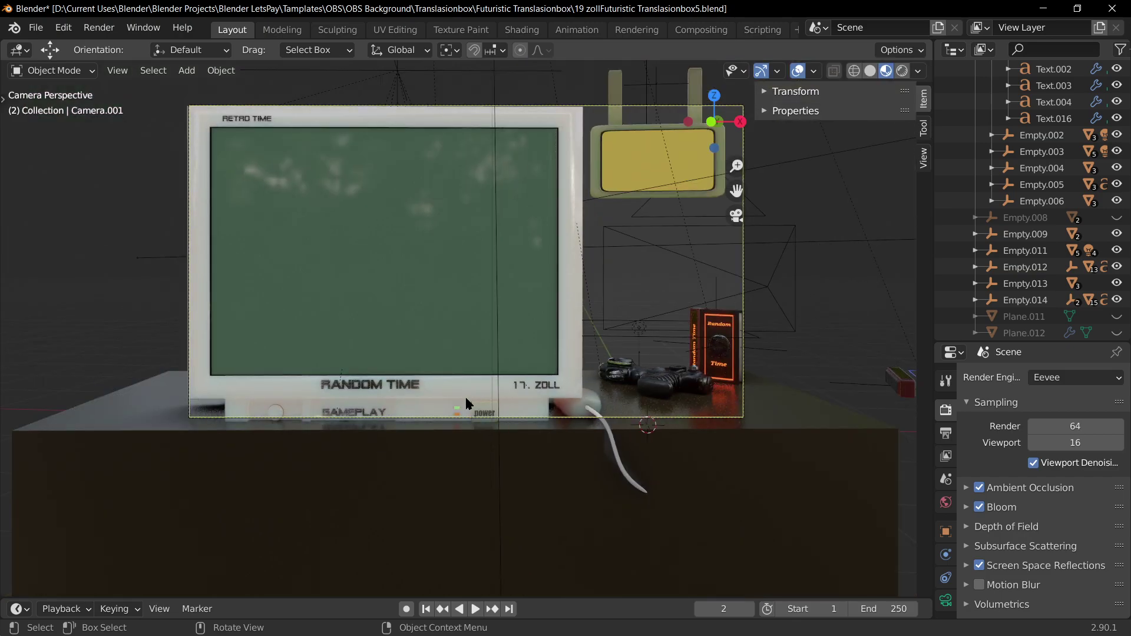
- Select the monitor's parent Empty above the screen and scale the monitor group slightly along global Z
click(417, 71)
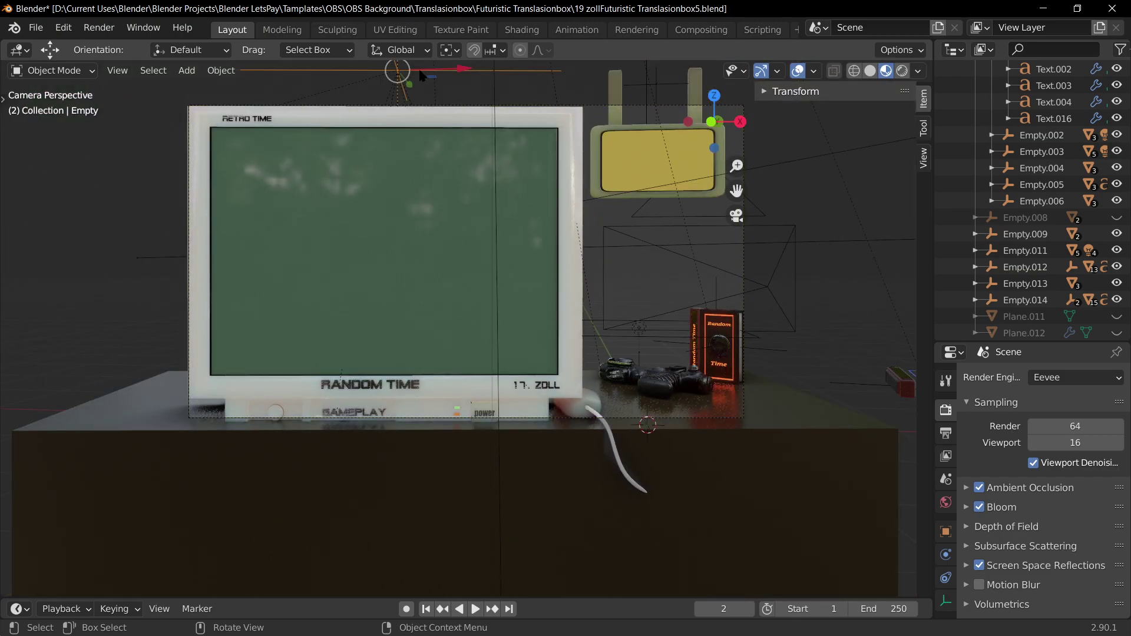
key(s)
key(z)
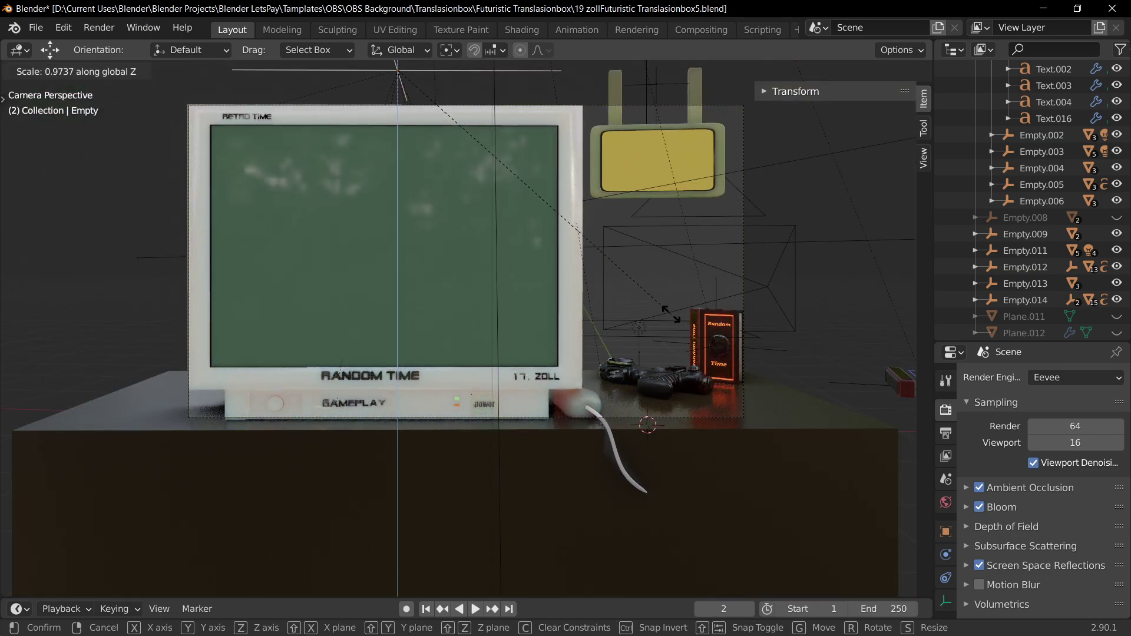
click(665, 331)
- Hide the desk block under the monitor and select the monitor's foot plate to inspect its base
scroll(404, 425, up, 3)
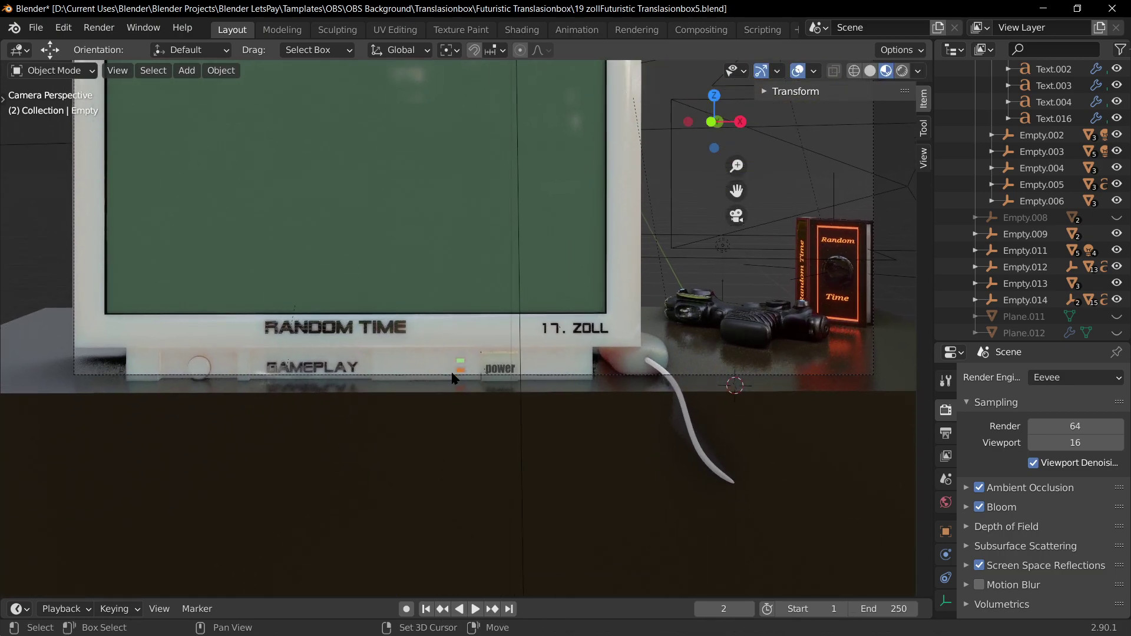
click(467, 445)
key(h)
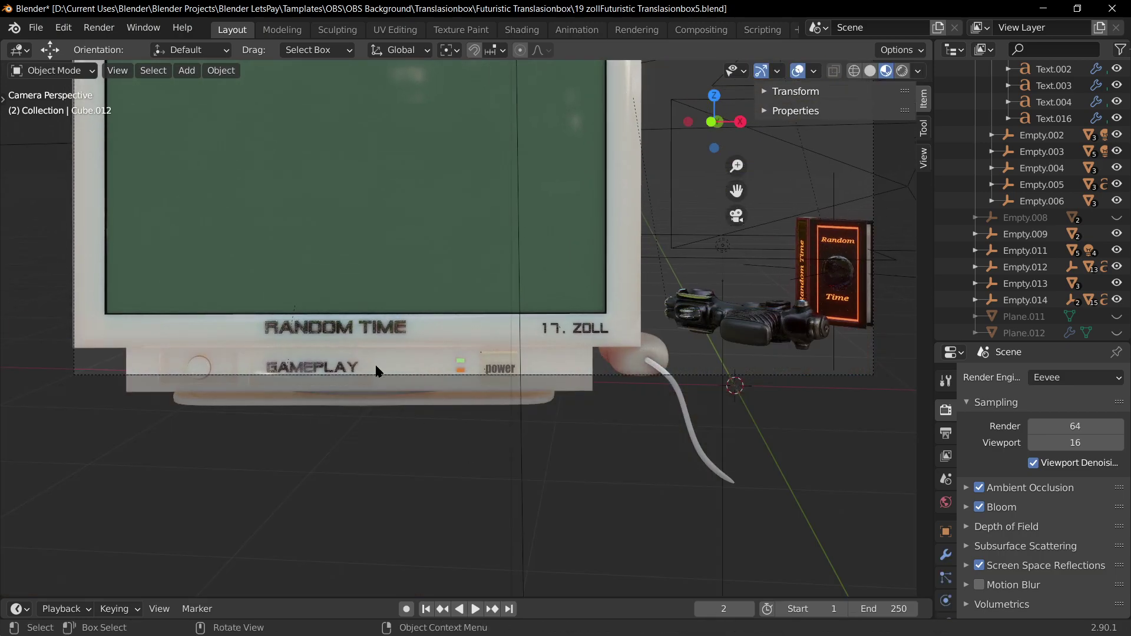
click(376, 370)
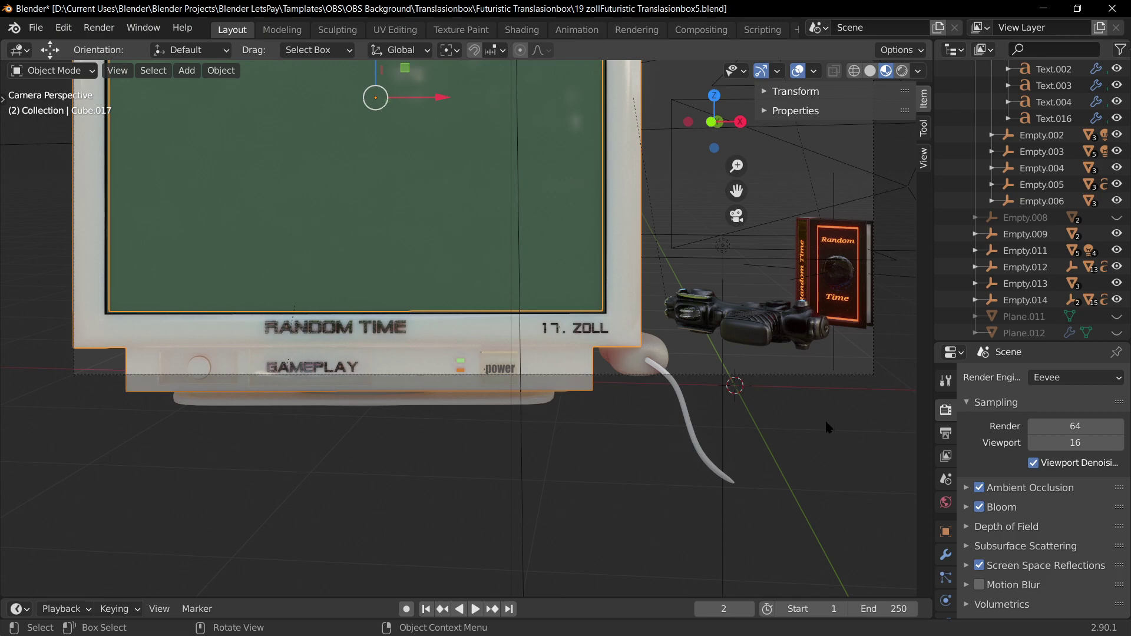
scroll(387, 233, down, 2)
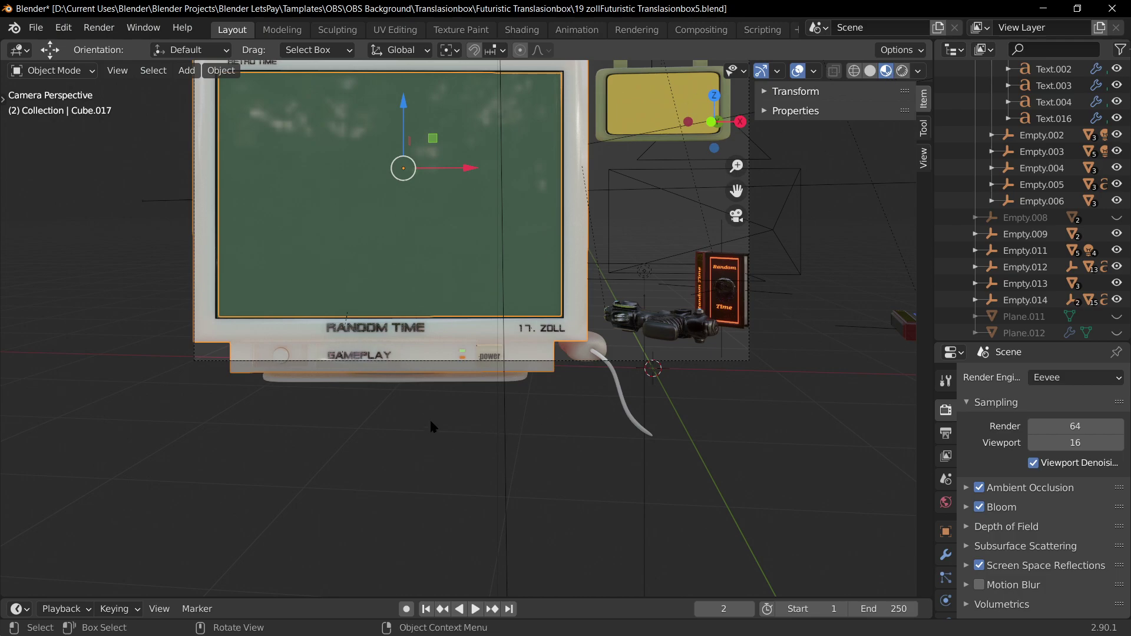
middle_drag(431, 422, 442, 424)
click(234, 540)
shift+middle_drag(235, 540, 521, 428)
key(KP_0)
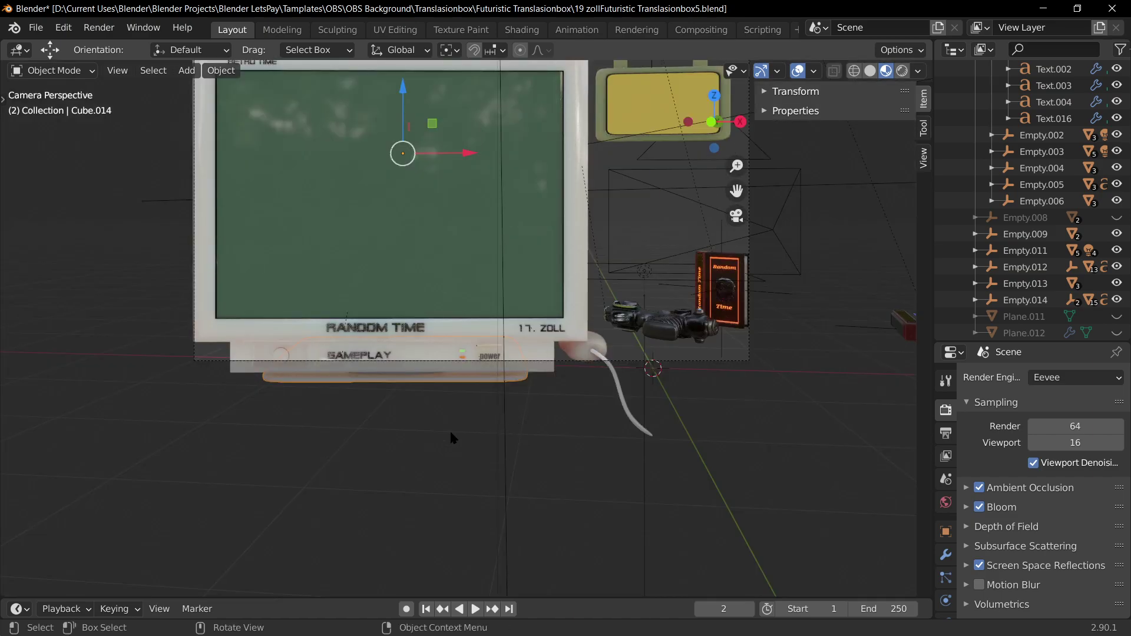
- Switch the viewport to rendered shading and reveal all hidden objects
click(902, 70)
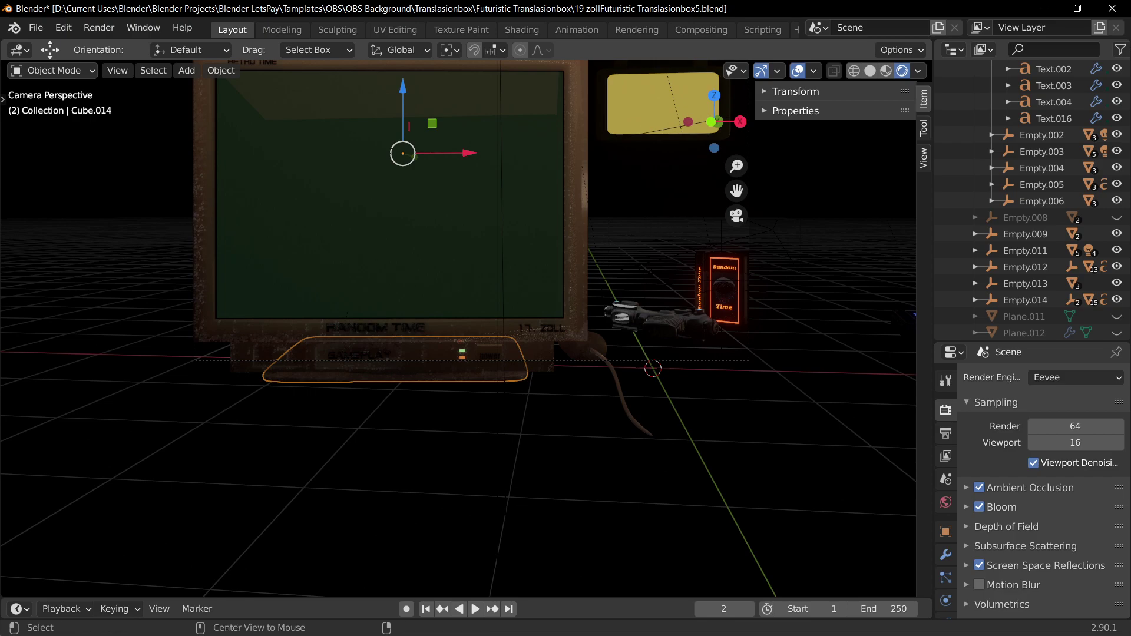
key(alt+h)
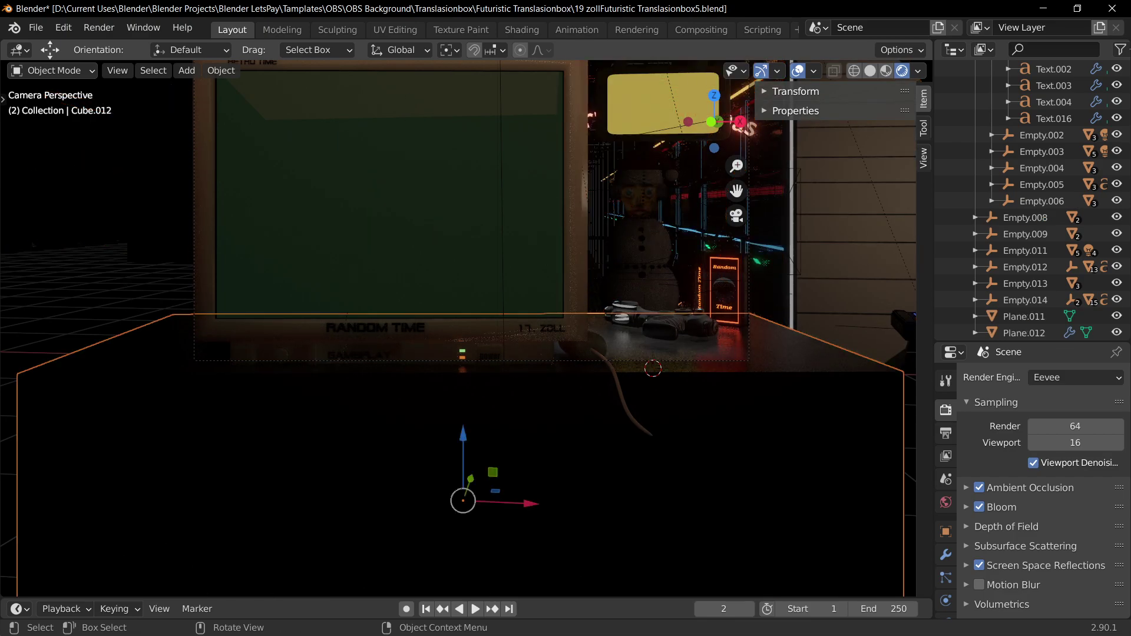
- Undo revealing all hidden objects and undo hiding the desk block
key(ctrl+z)
key(ctrl+z)
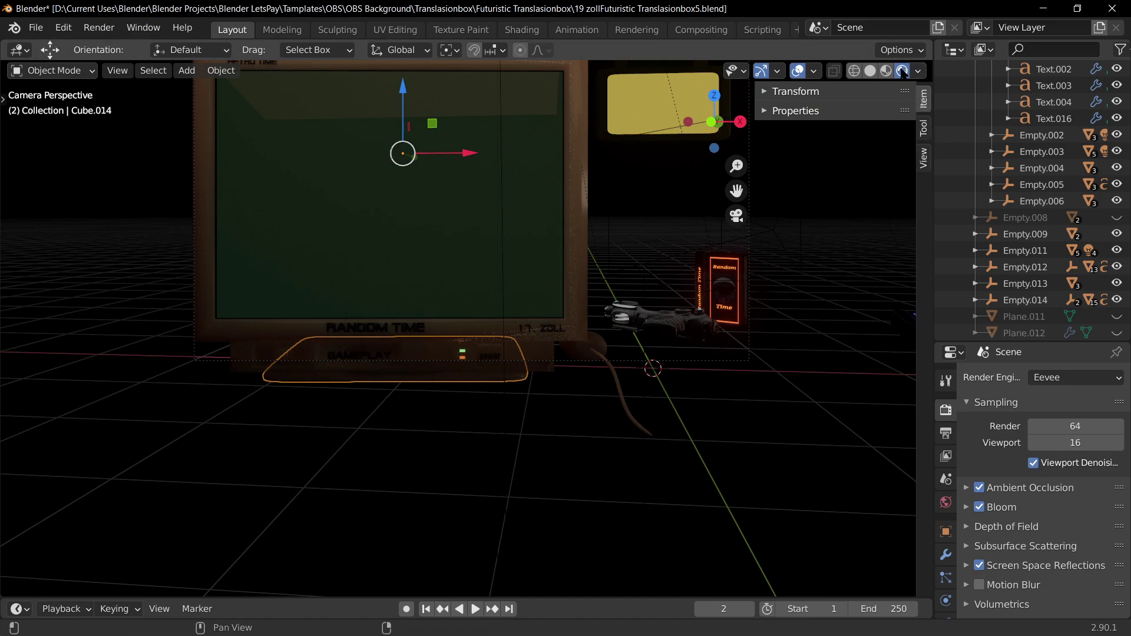
key(ctrl+z)
key(ctrl+z)
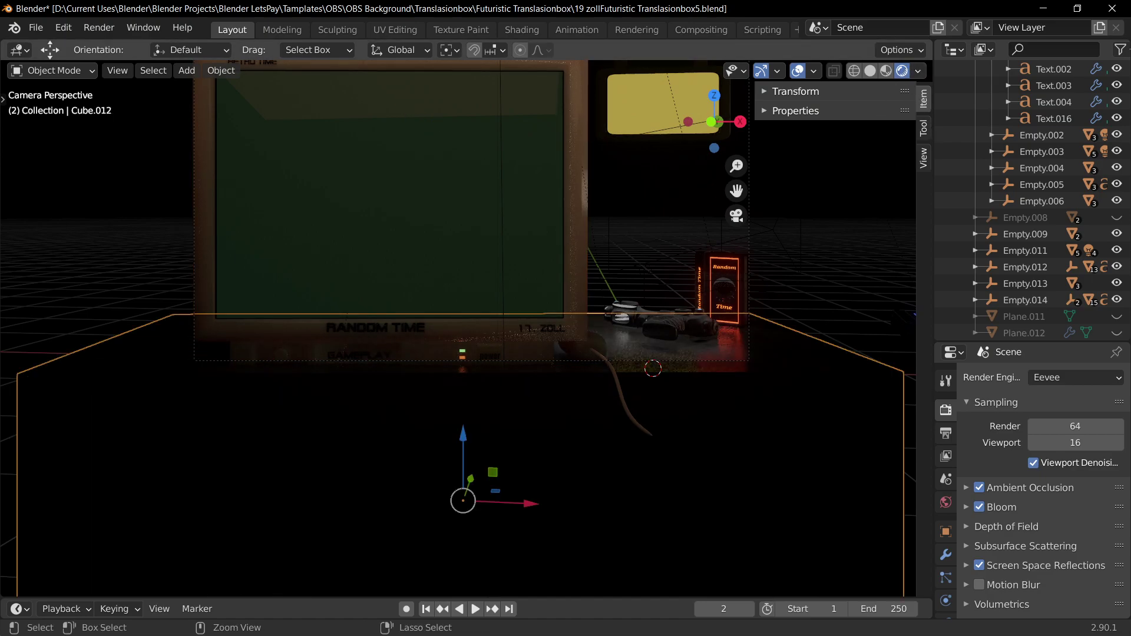
- Switch the viewport to material preview and move the monitor's parent Empty about 0.003 m along global X
key(alt+a)
key(ctrl+shift+z)
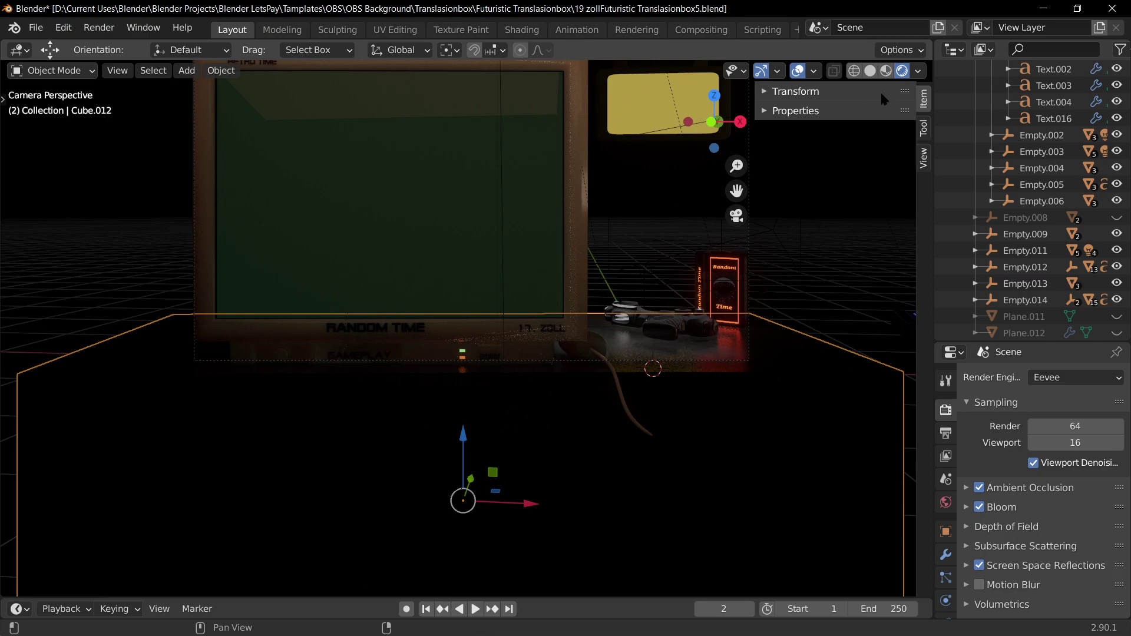
click(886, 71)
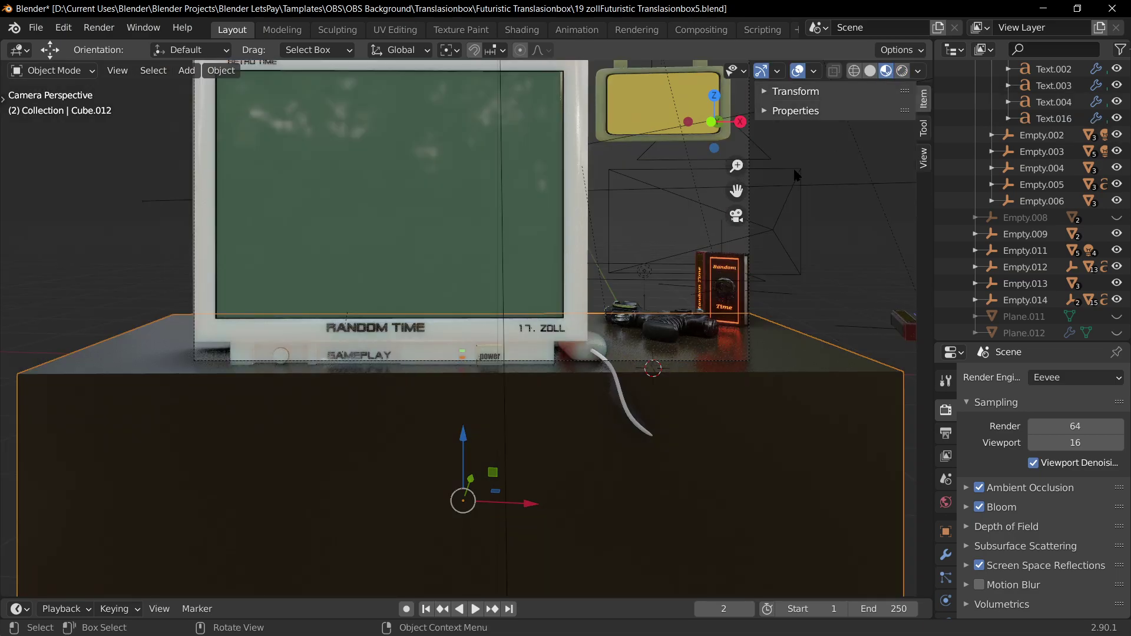
shift+middle_drag(536, 323, 545, 434)
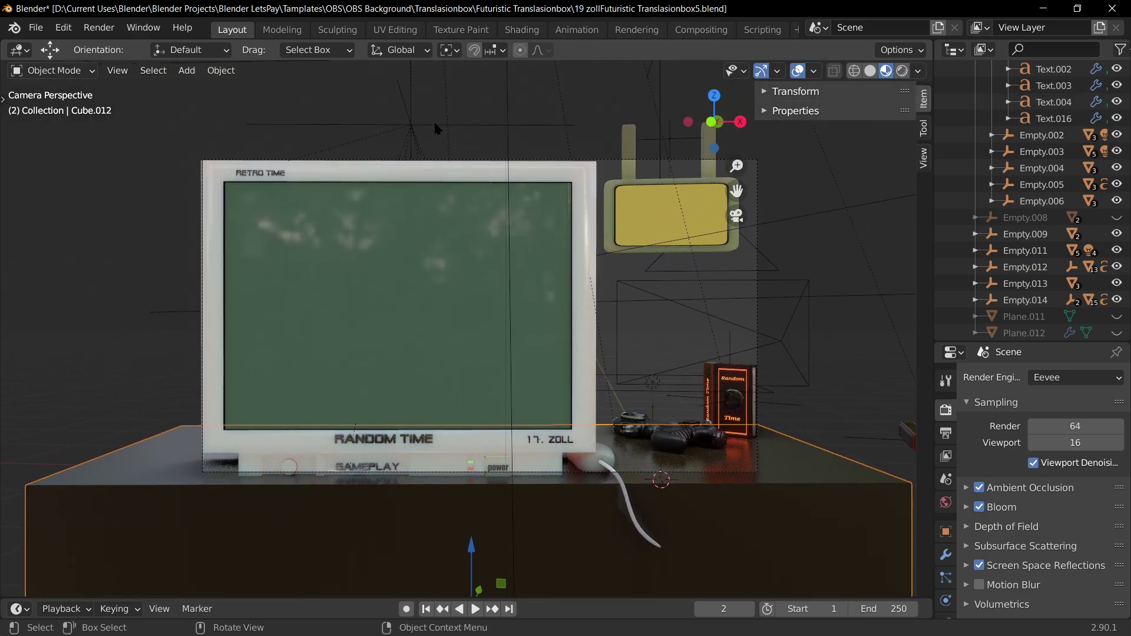
click(436, 129)
key(g)
key(x)
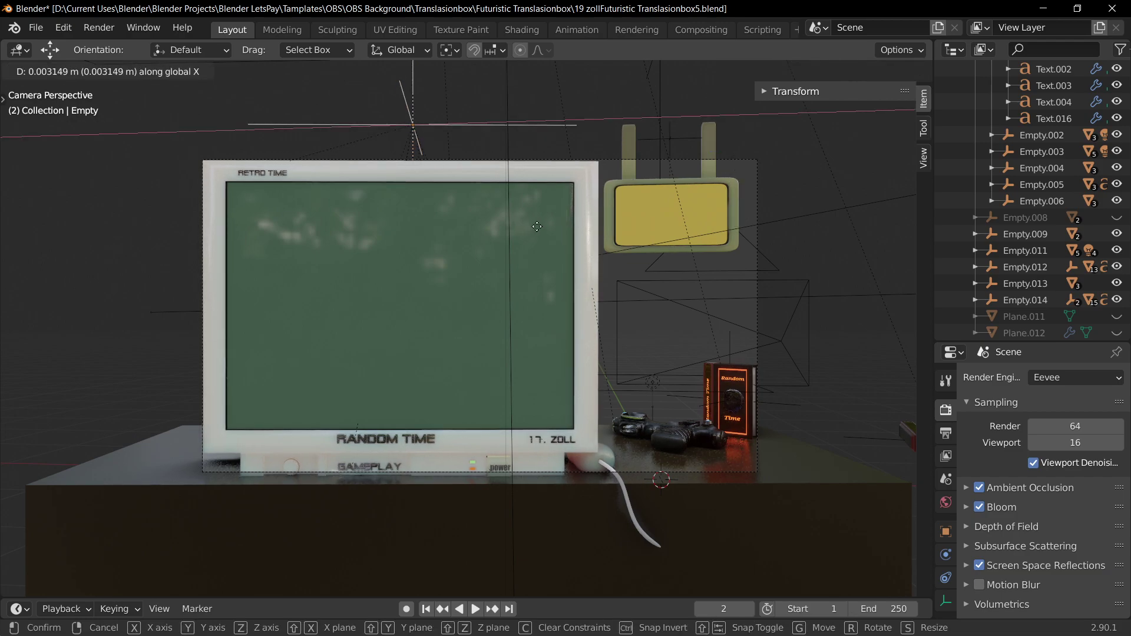
click(537, 227)
- Scale the monitor group to about 0.95 along global Z using its parent Empty
key(s)
key(z)
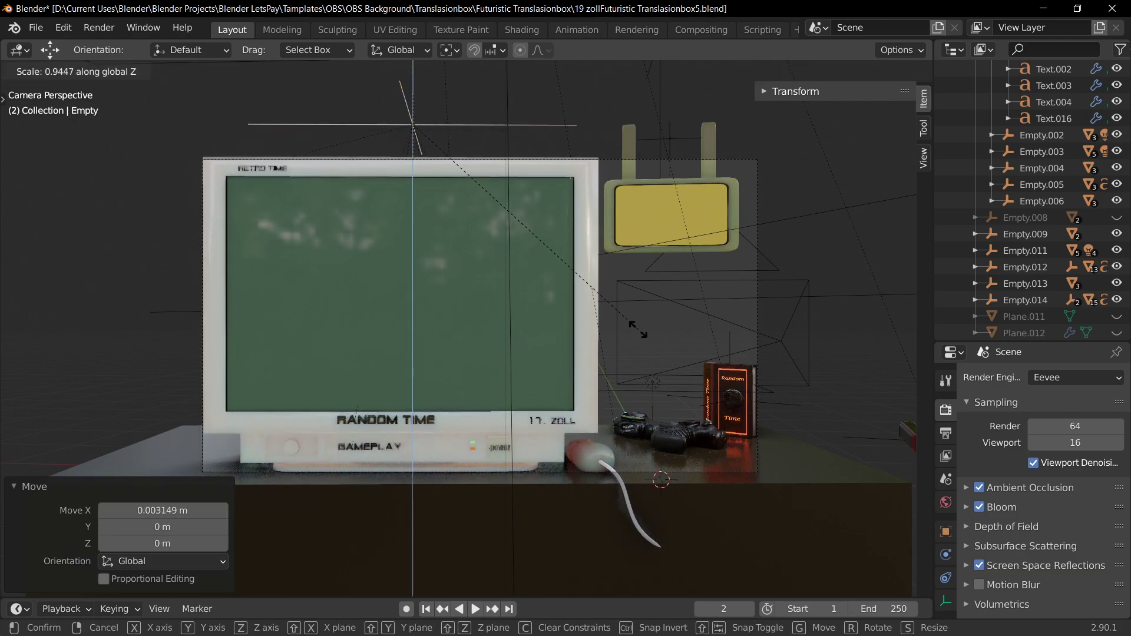
key(Escape)
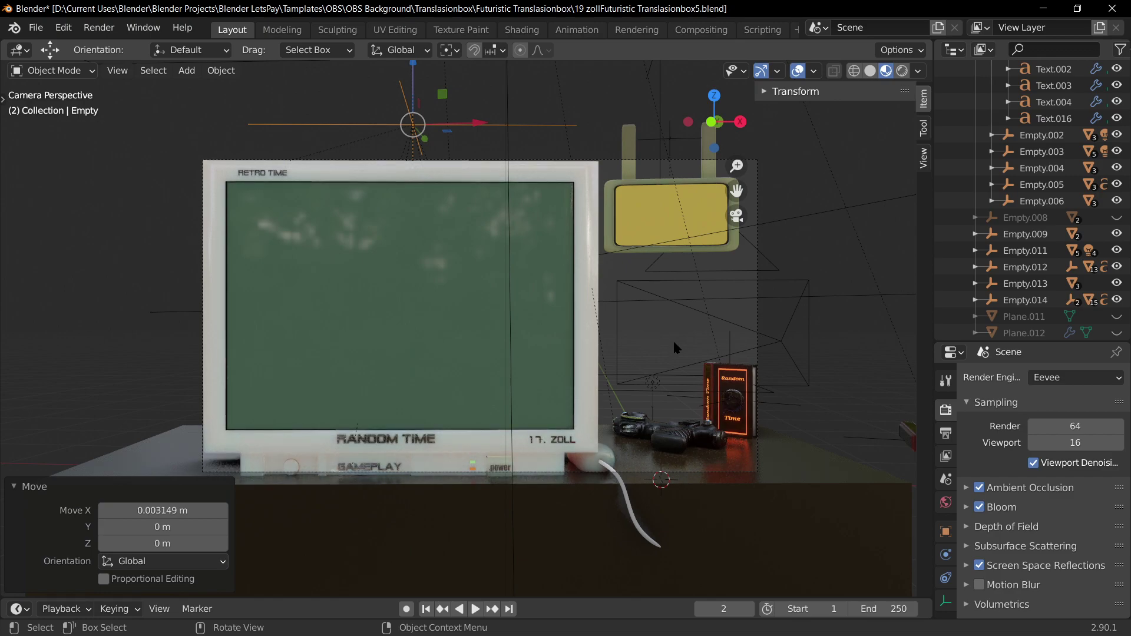
key(s)
key(z)
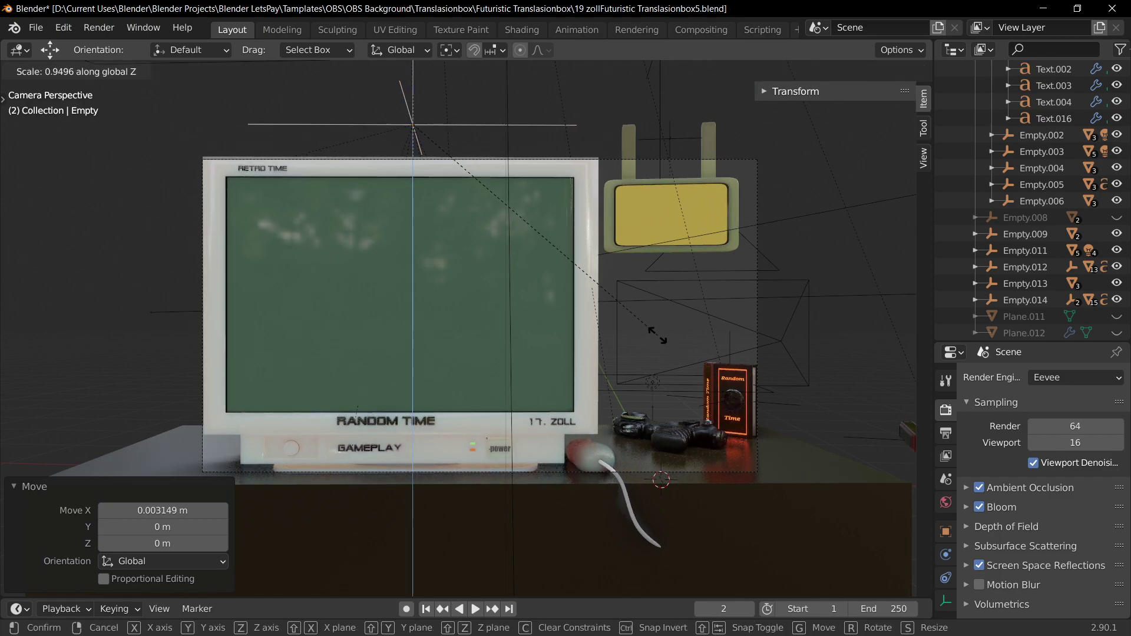
click(658, 343)
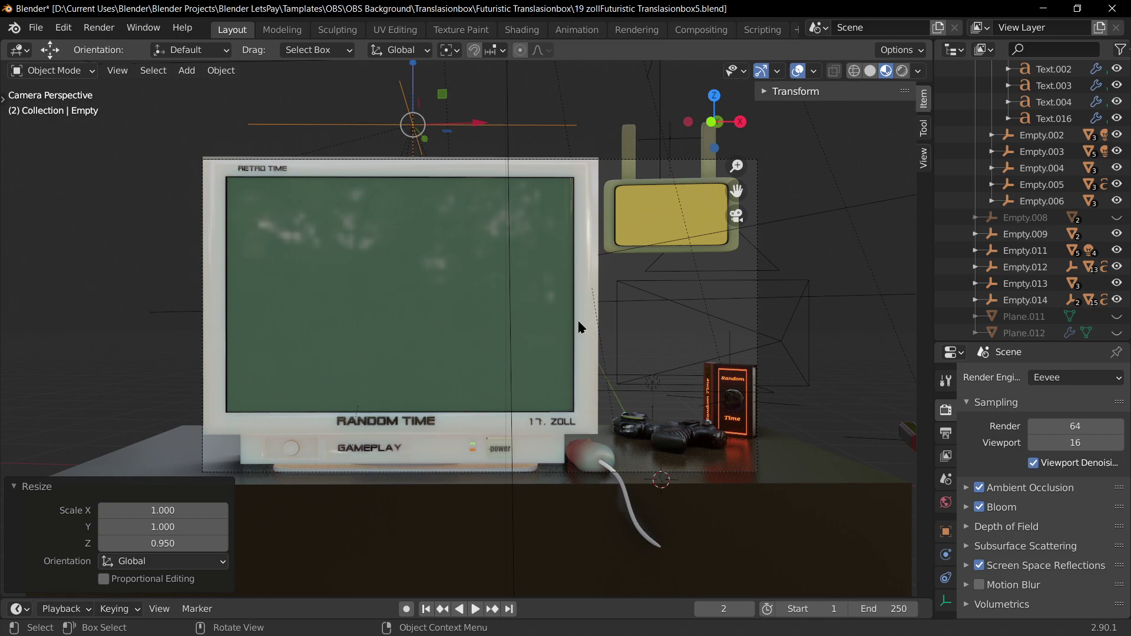
- Lower the monitor group about 0.003 m along global Z so its base rests on the desk
key(s)
key(z)
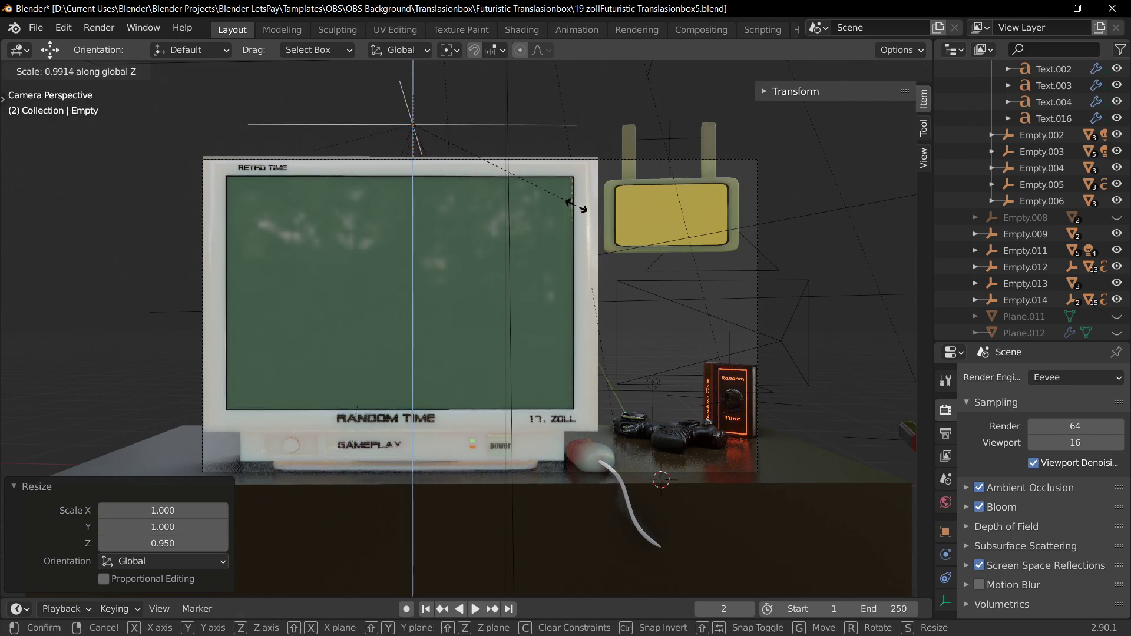
key(Escape)
key(g)
key(z)
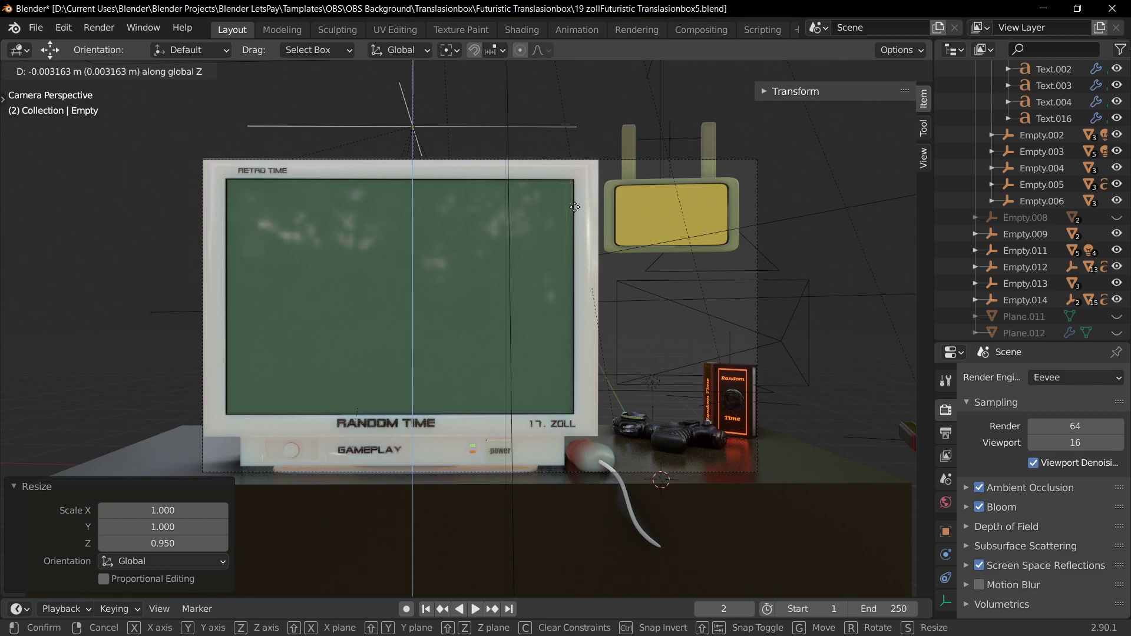
click(642, 302)
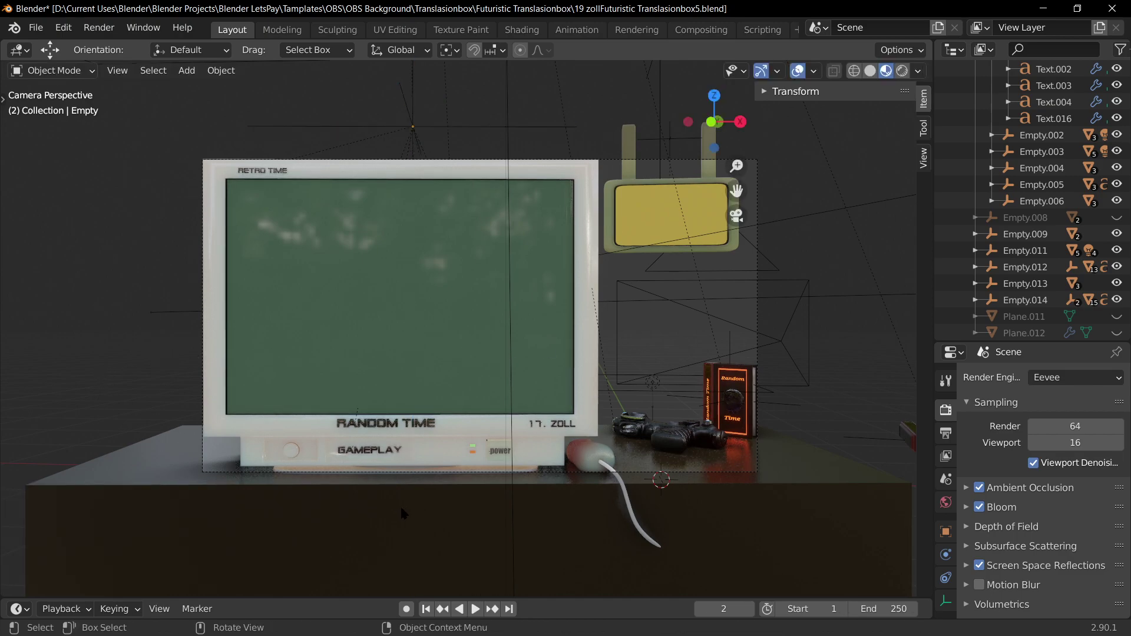
- Examine the monitor's fit in rendered shading and return to material preview
scroll(451, 562, up, 2)
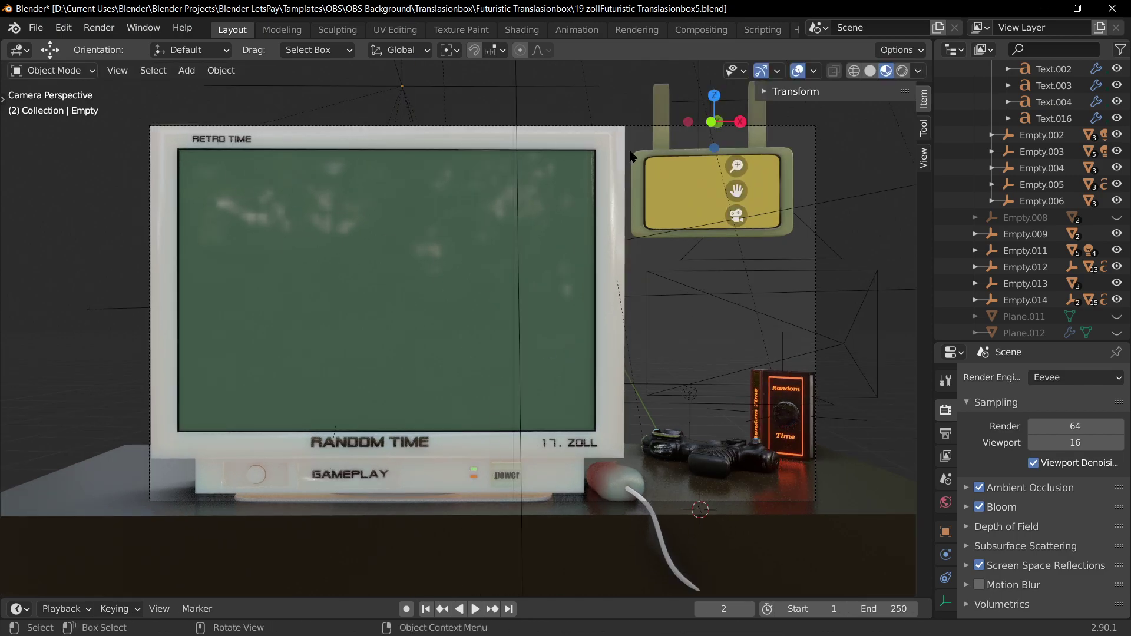
key(z)
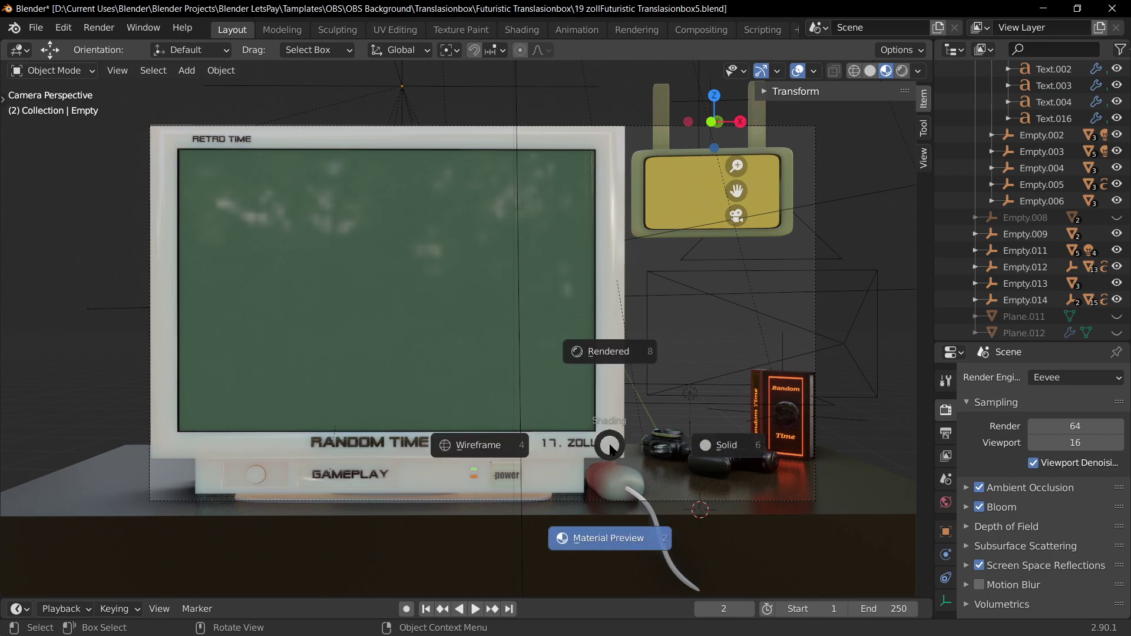
click(538, 95)
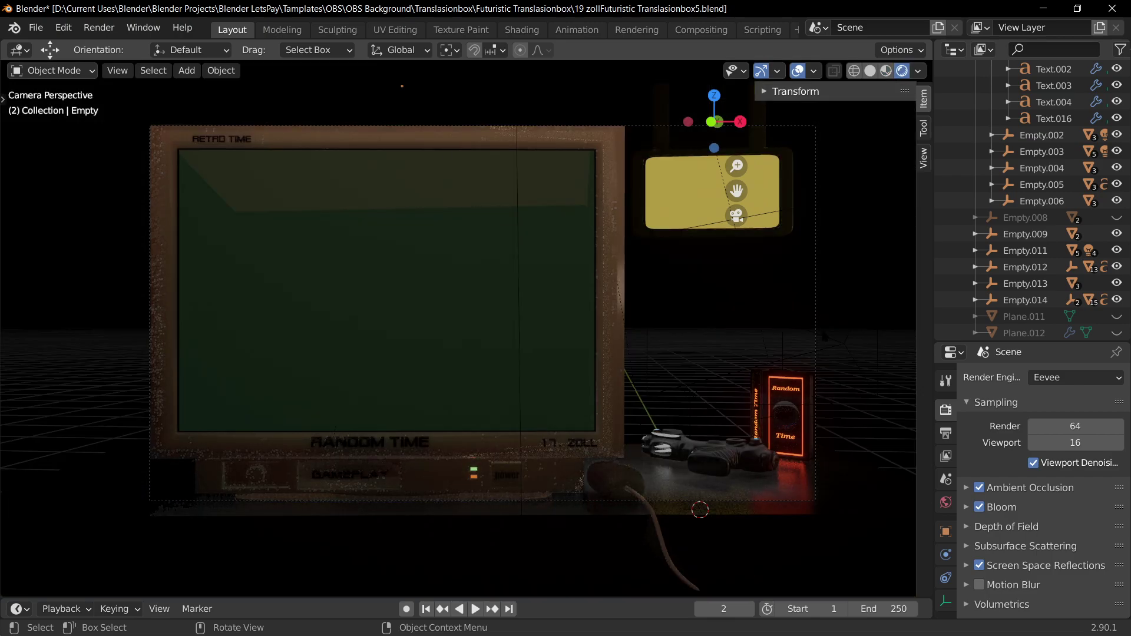
click(886, 71)
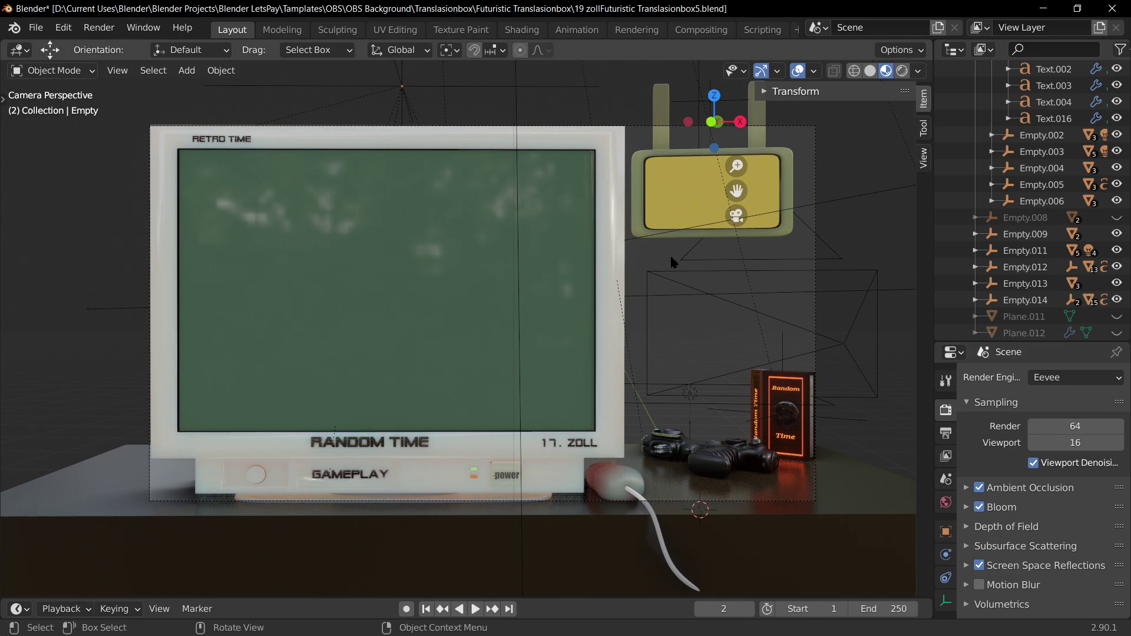
- Select the monitor's parent Empty and move the group about 0.003 m along global Y
click(544, 88)
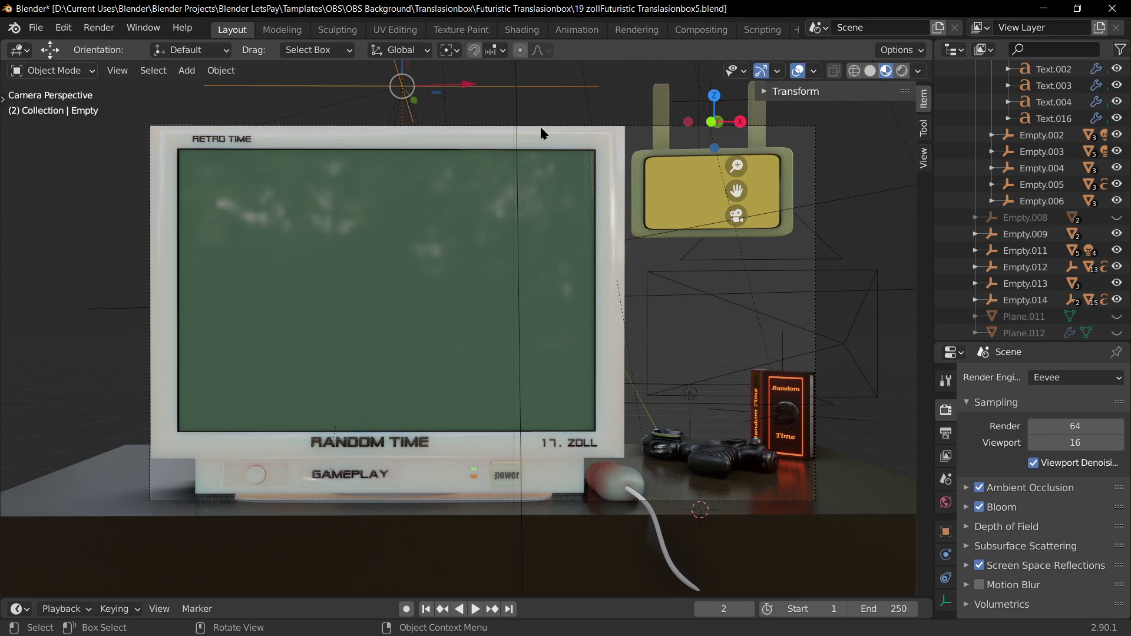
key(g)
key(z)
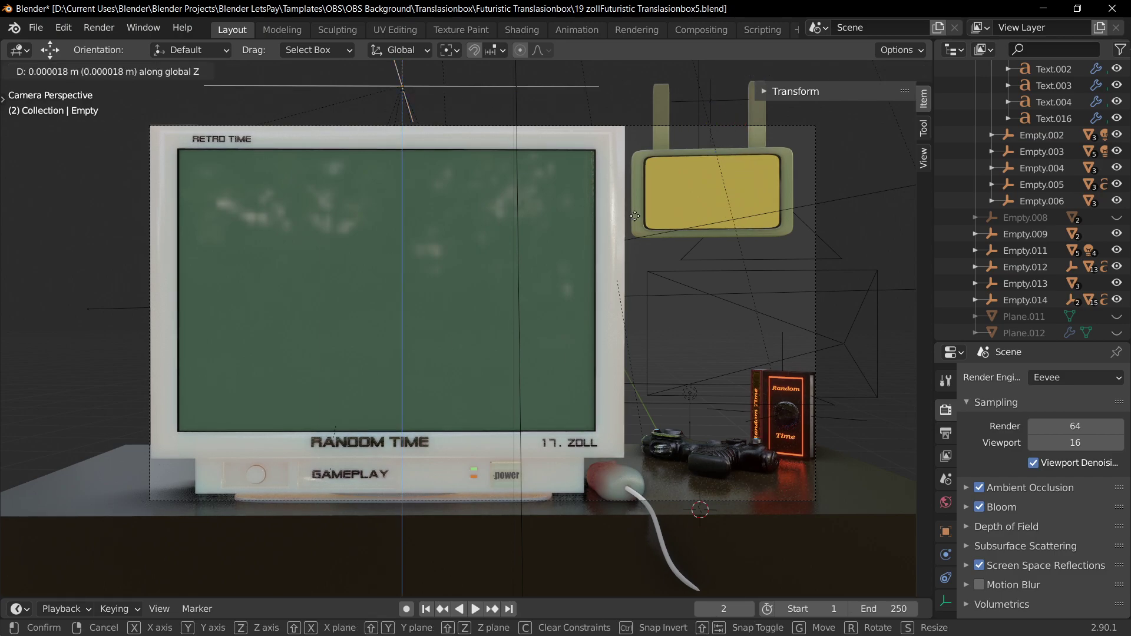
right_click(636, 216)
key(y)
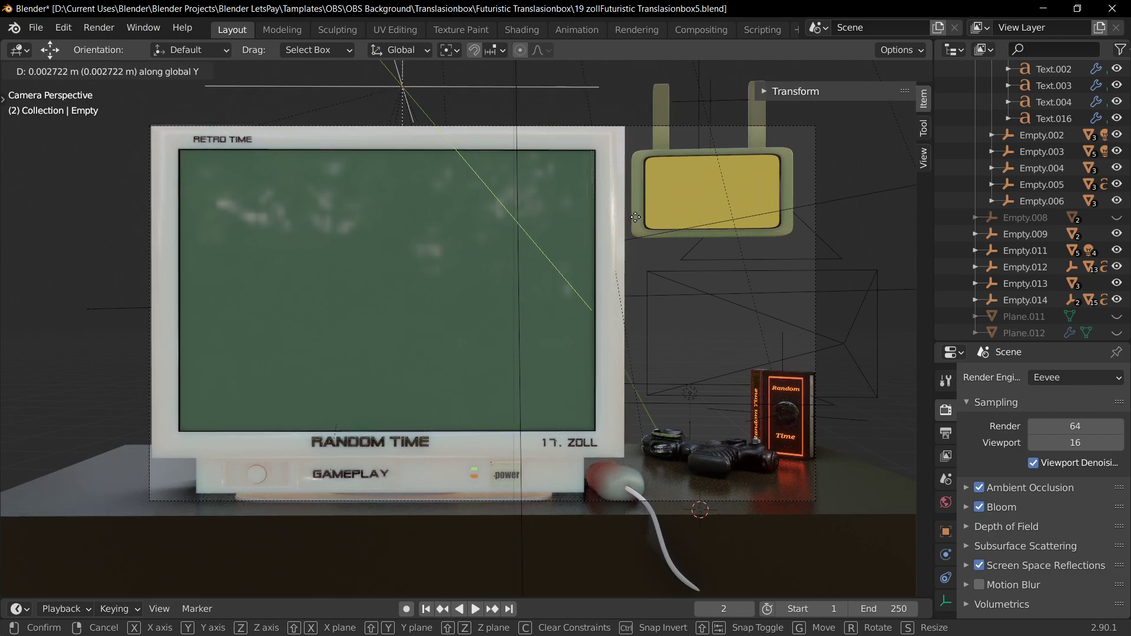
click(635, 217)
- Scale the monitor group uniformly to 1.004 to fill out the camera frame's edge
key(g)
key(z)
click(635, 217)
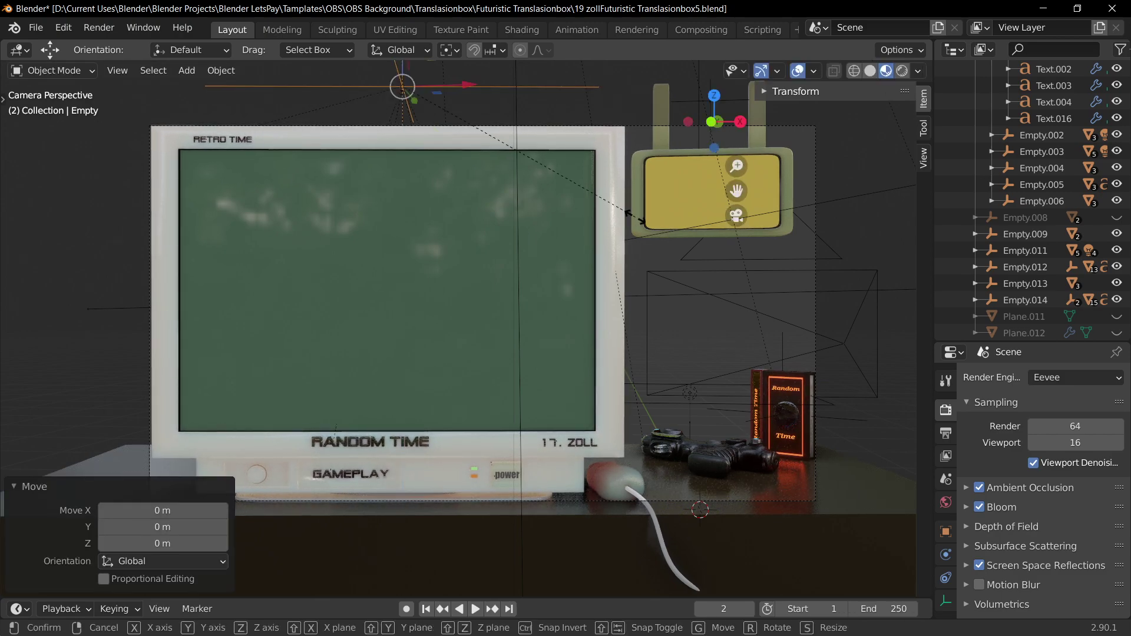
key(s)
click(636, 217)
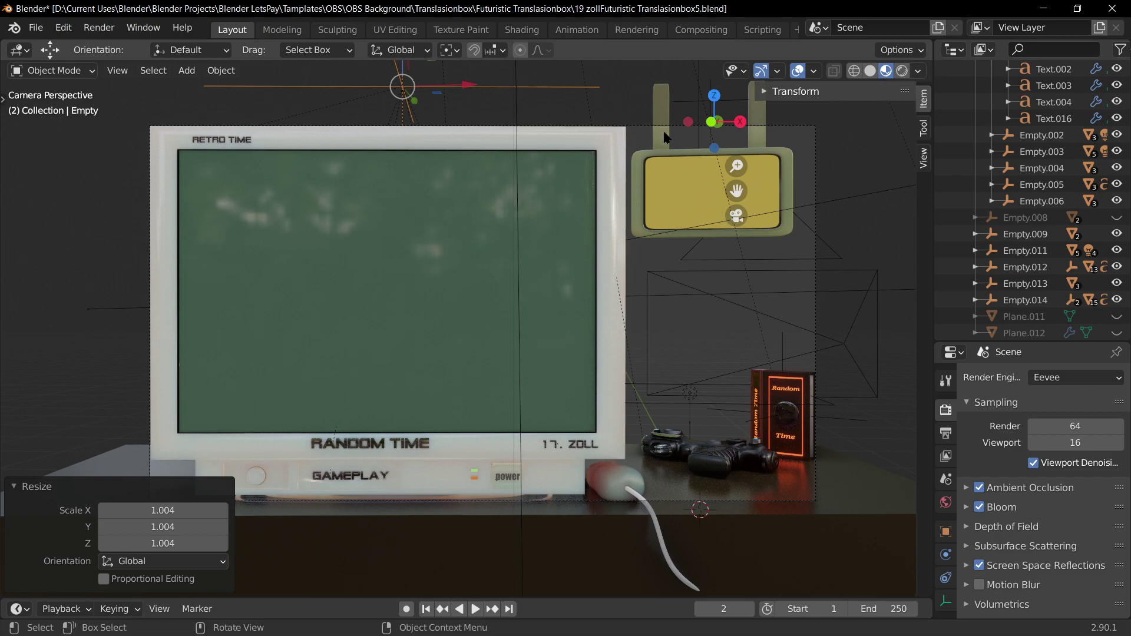
click(660, 151)
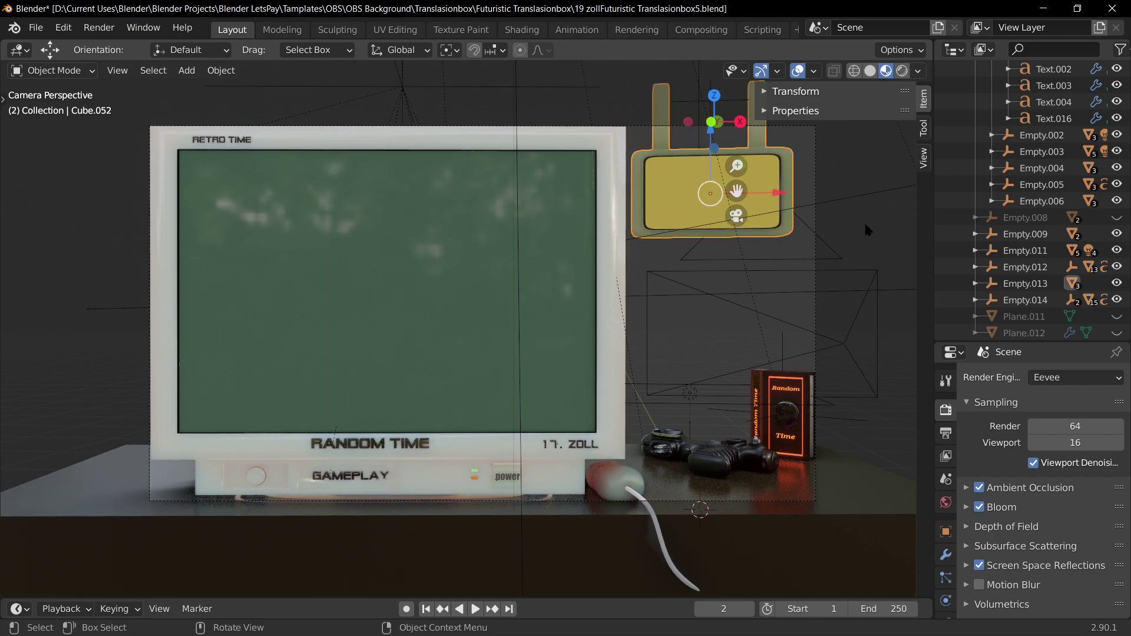
key(s)
right_click(866, 225)
key(g)
key(x)
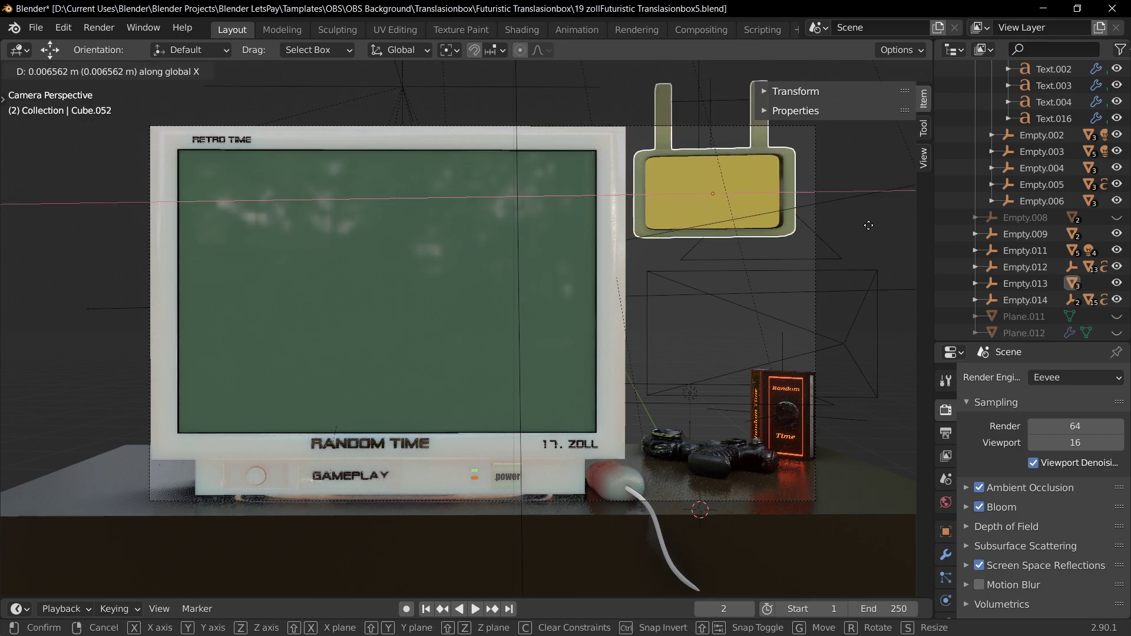
right_click(876, 223)
click(768, 116)
click(740, 119)
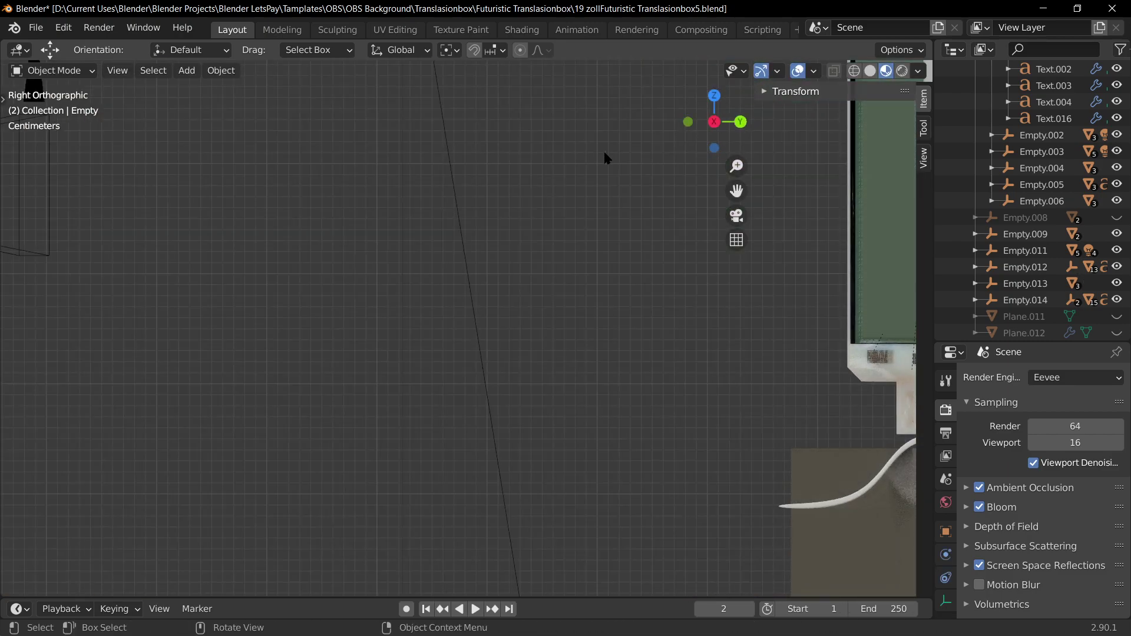
click(736, 215)
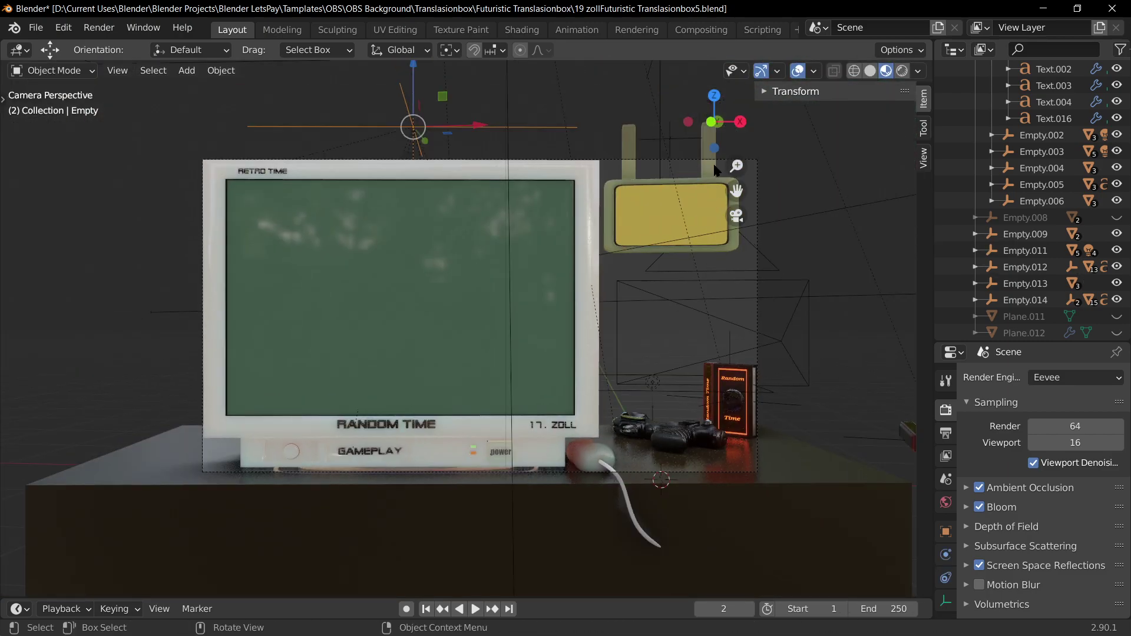
- Select the hanging yellow sign's parent Empty and move the sign about 0.026 m along global X
click(714, 170)
key(g)
key(x)
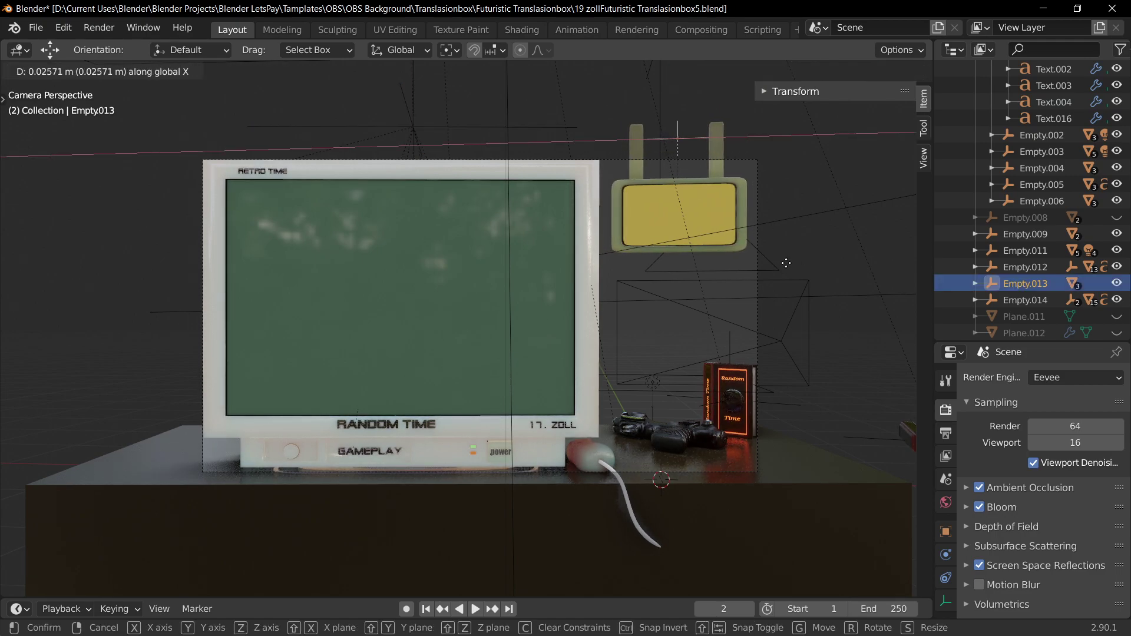
click(773, 349)
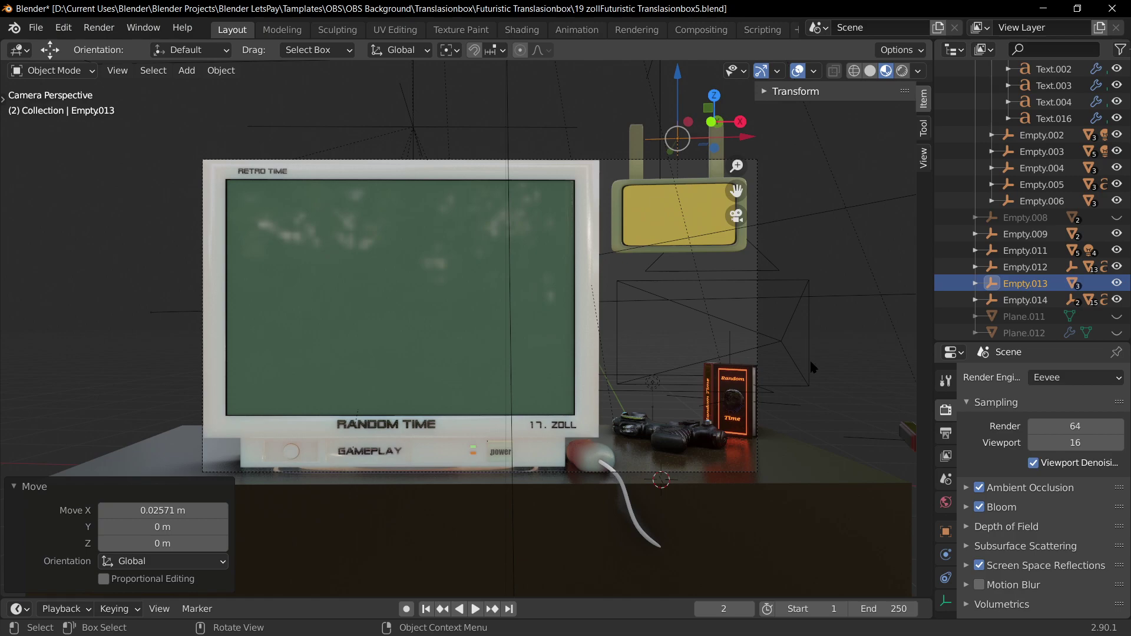
- Select the computer mouse beside the monitor and move it about 0.097 m along global X
click(839, 420)
click(604, 461)
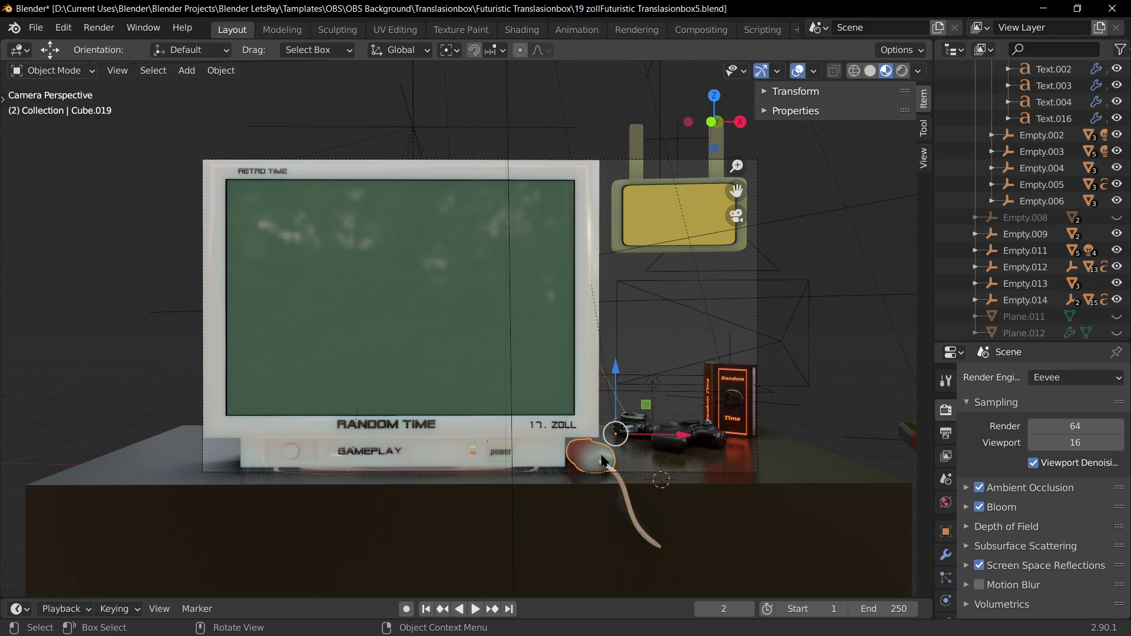
key(g)
key(x)
click(807, 478)
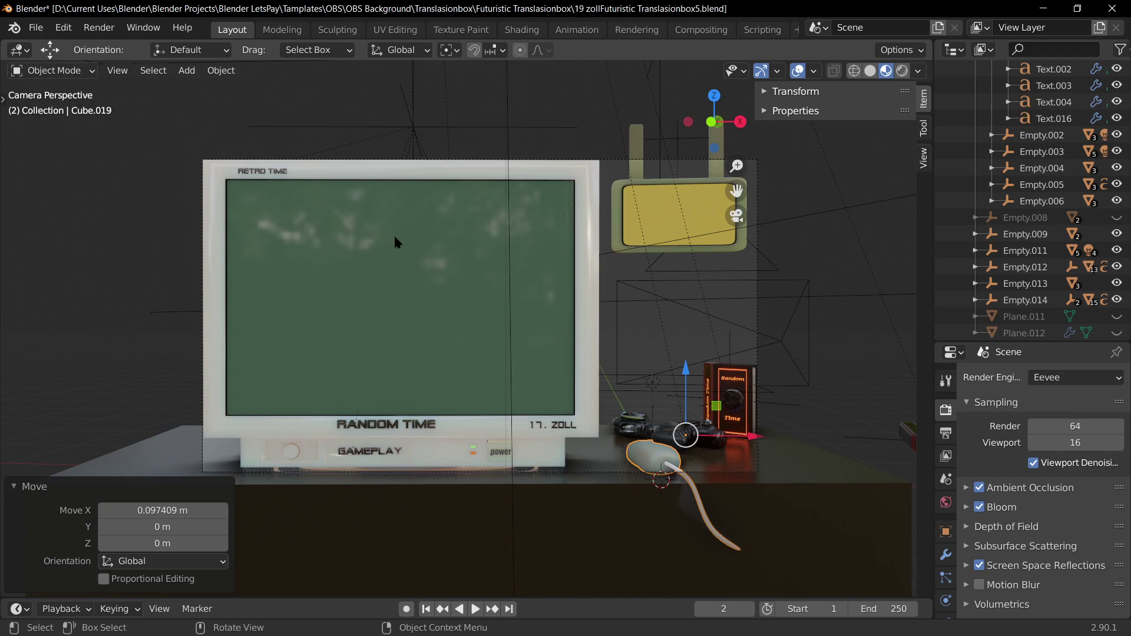
- Reselect the computer mouse and shift it back about 0.009 m along global X
click(651, 463)
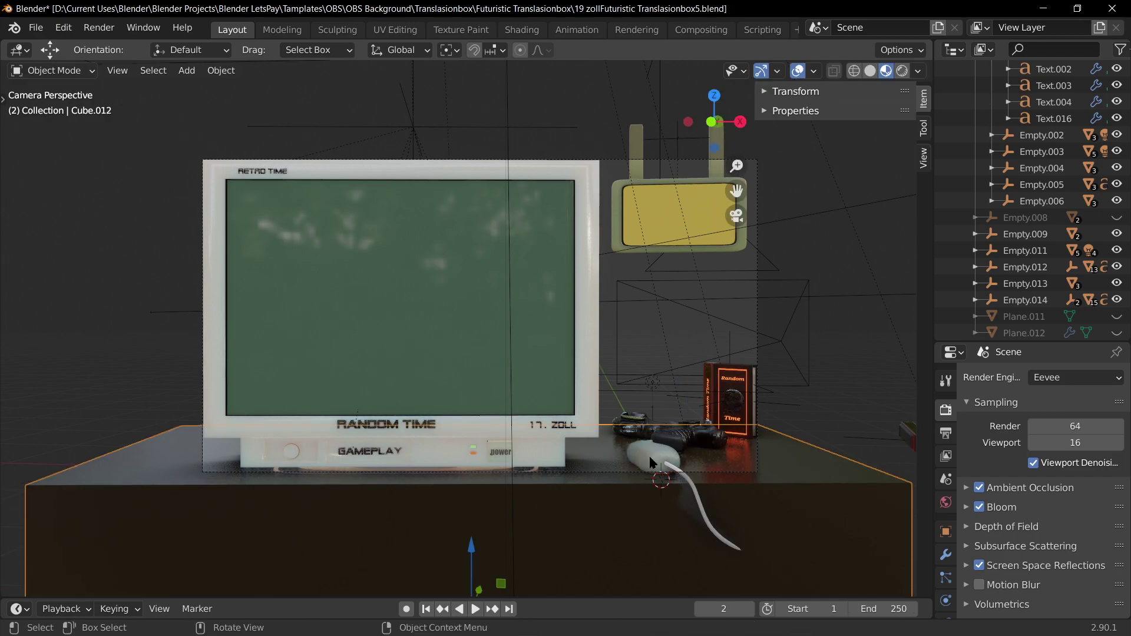
click(650, 463)
key(g)
key(x)
click(816, 502)
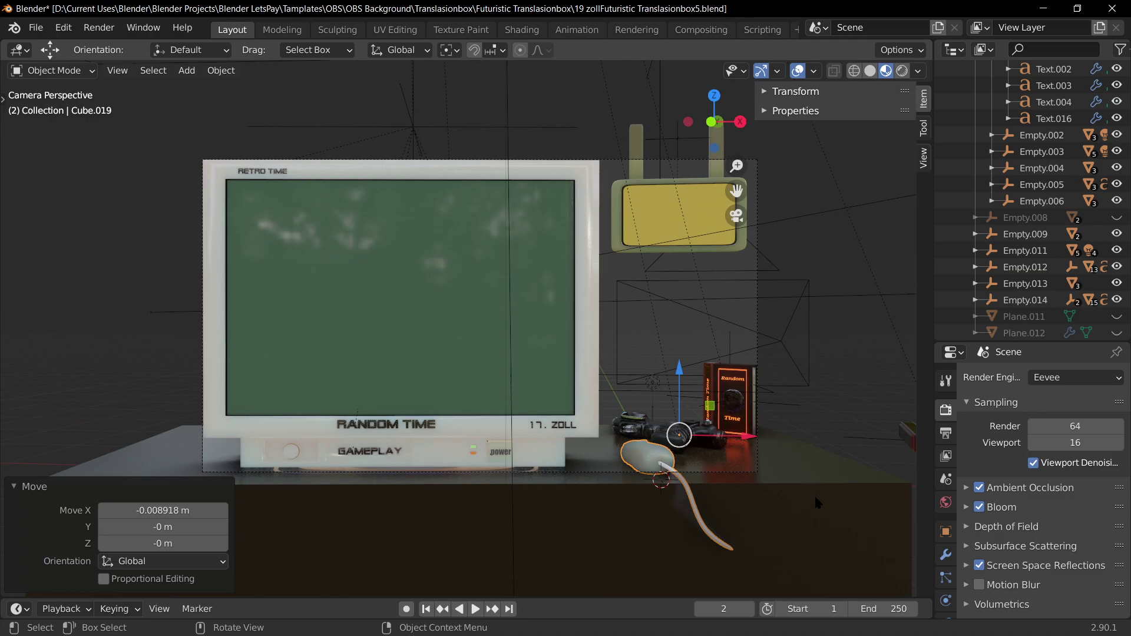
- Inspect how the monitor's base sits on the desk from an angle, then return to camera view
middle_drag(798, 465, 683, 415)
click(792, 455)
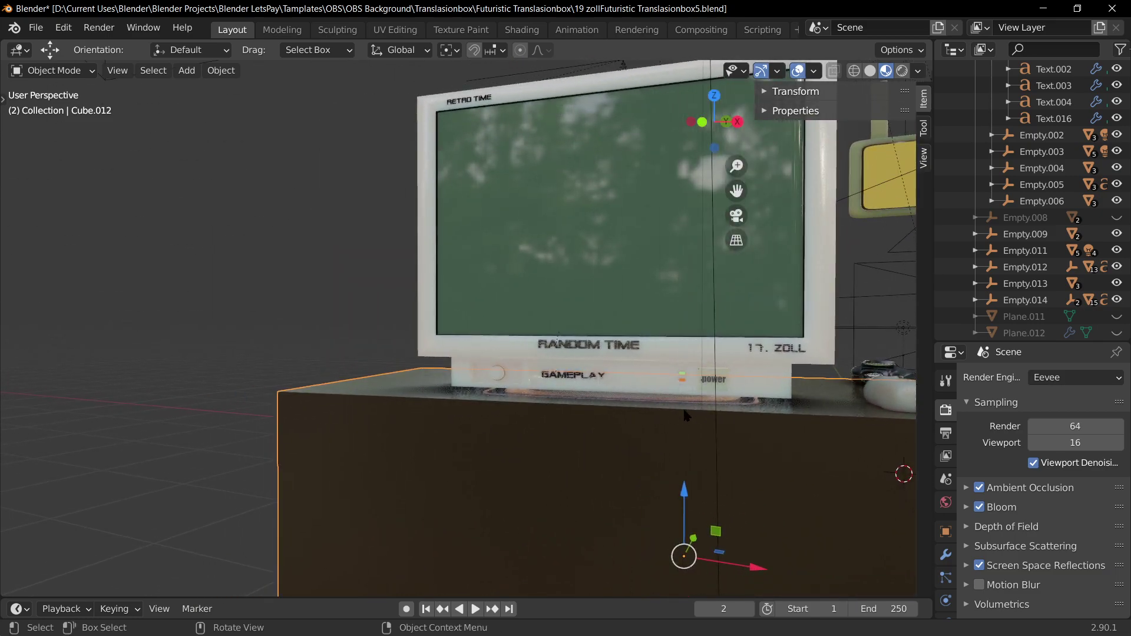
key(KP_0)
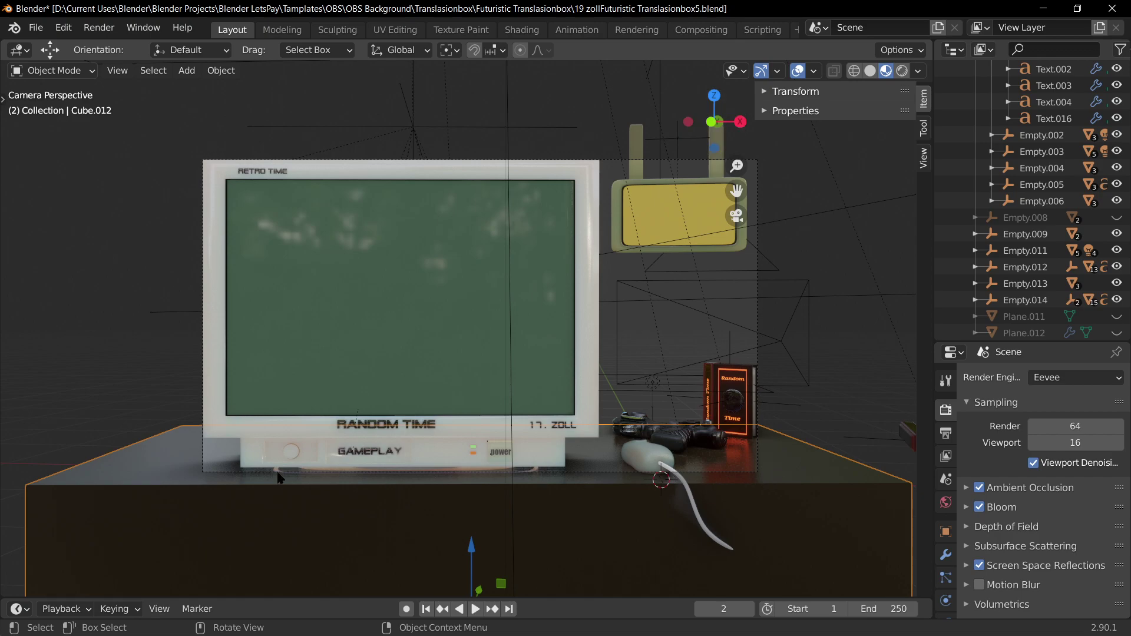
- Switch to rendered shading, render the current frame, and fit the whole render result in its window
click(903, 72)
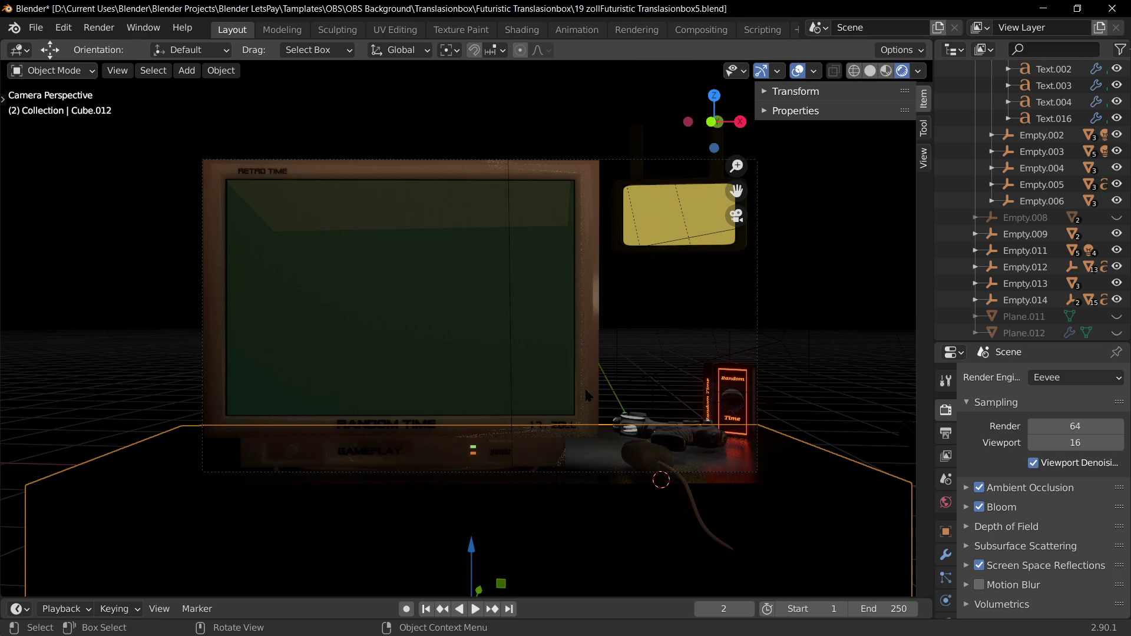
key(F12)
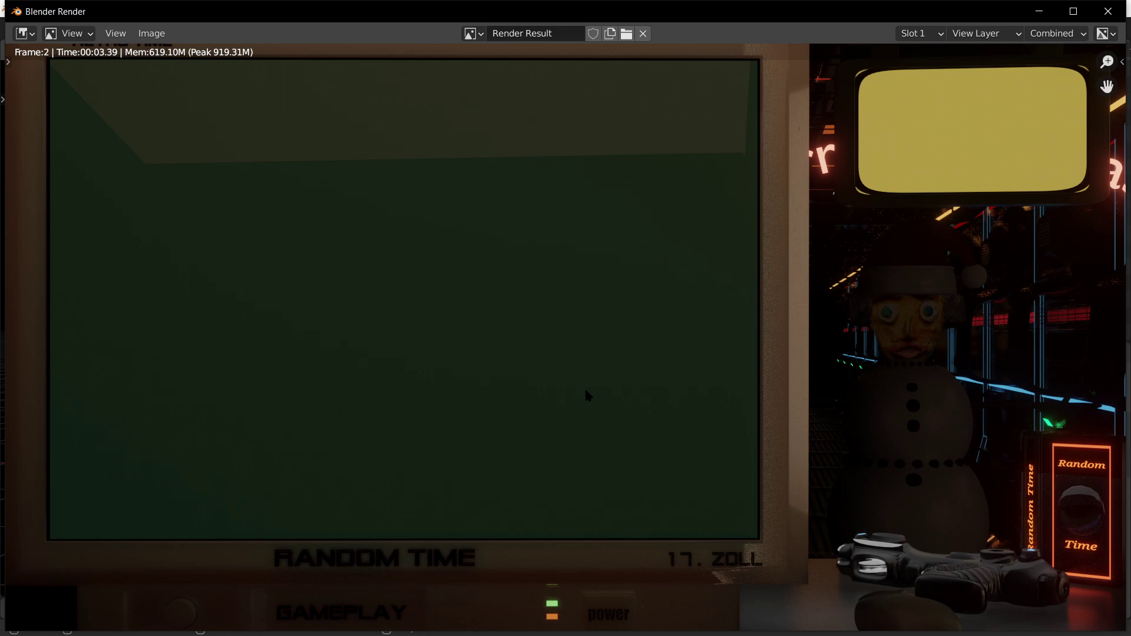
key(Home)
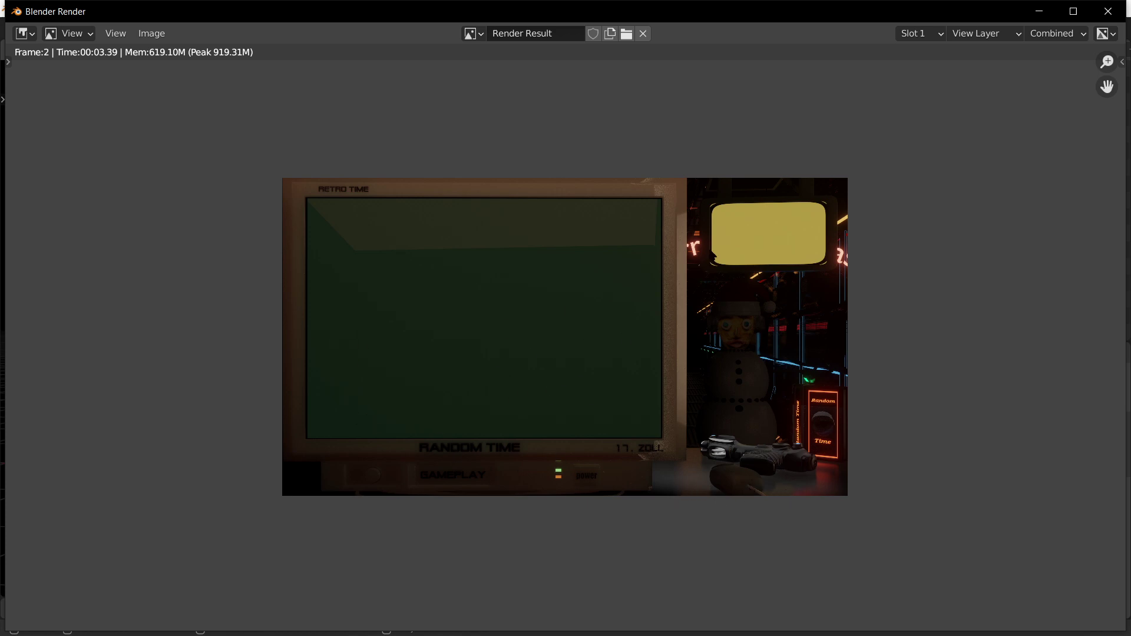
- Close the render result window and save the blend file
click(1108, 12)
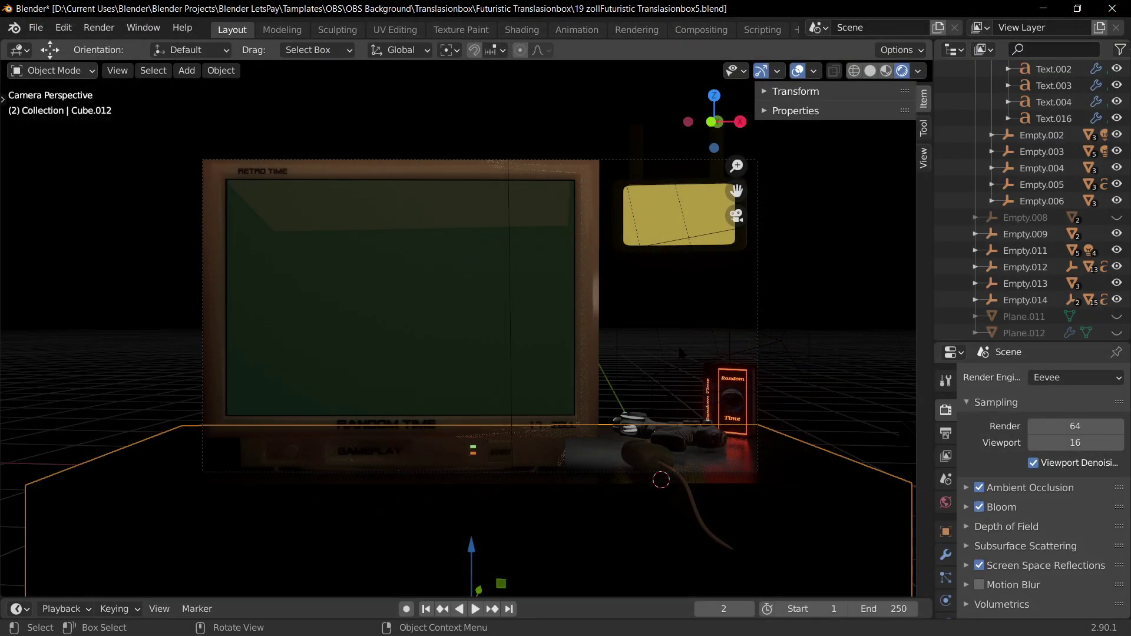
key(ctrl+s)
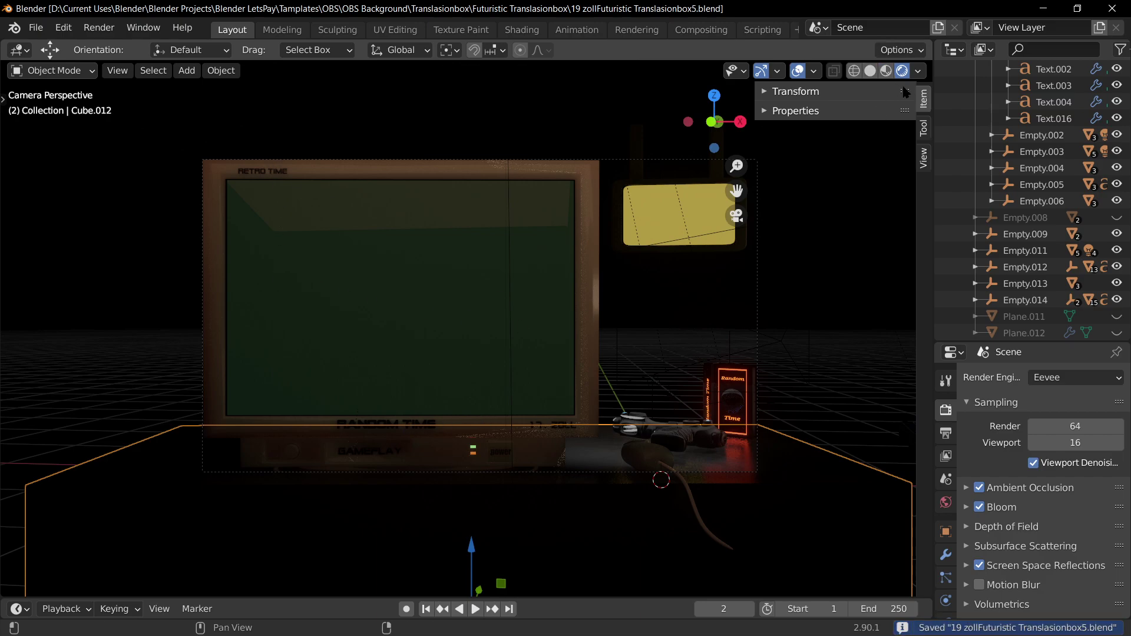
- Preview the desk scene with the Cycles render engine from several angles, return to camera view, and restore the Eevee engine
click(1060, 378)
click(1061, 377)
click(1054, 378)
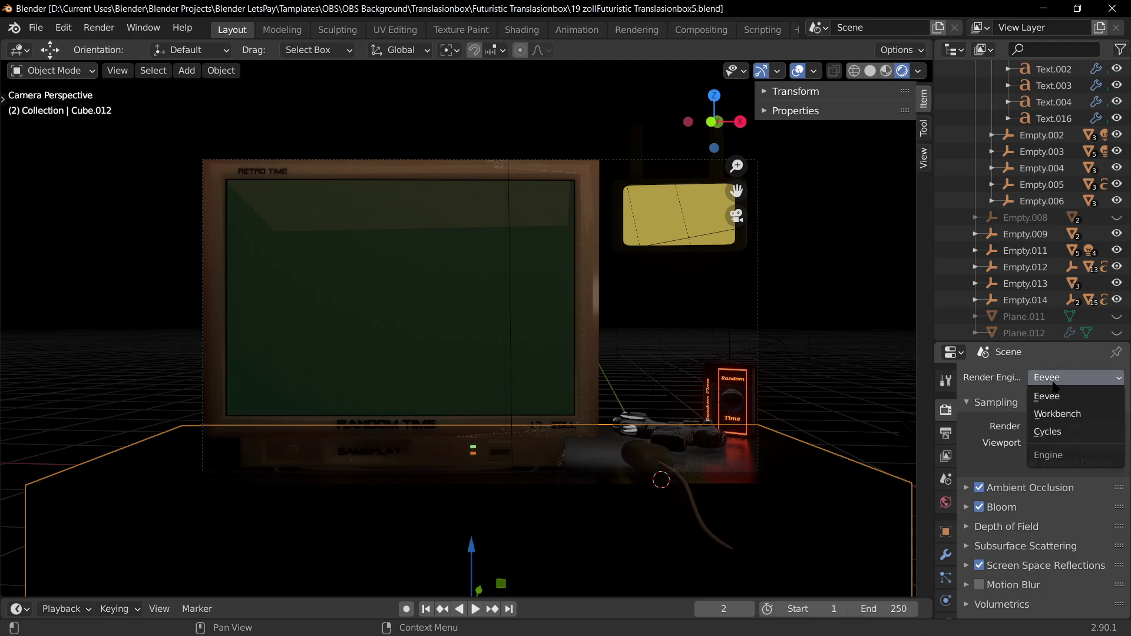
click(1061, 435)
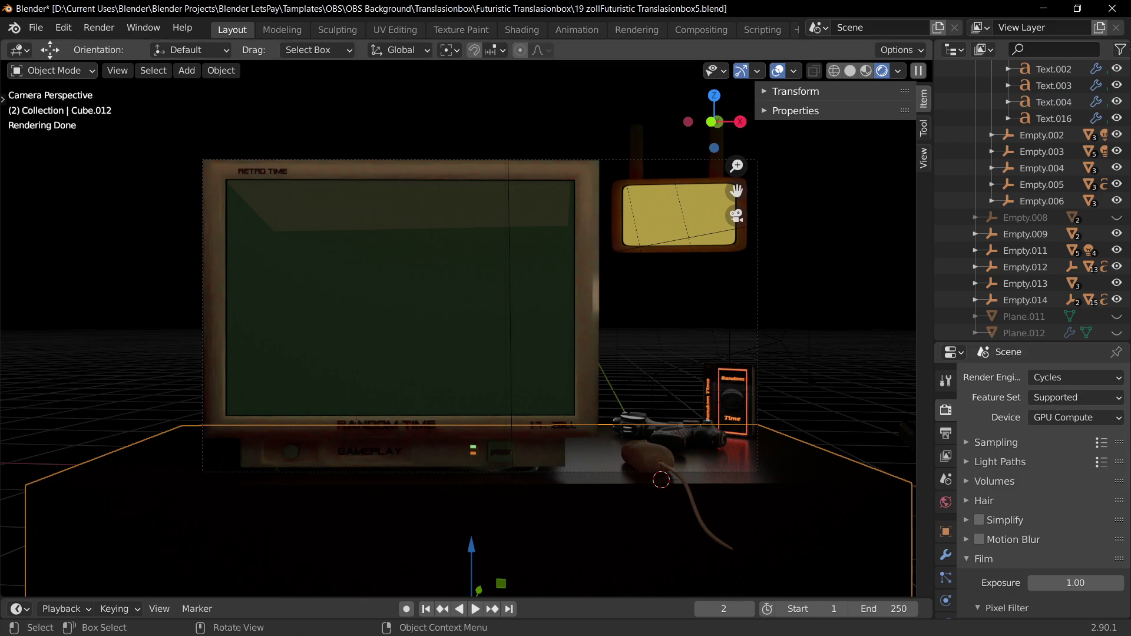
mouse_move(589, 353)
middle_down()
mouse_move(548, 380)
mouse_move(642, 339)
middle_up()
key(KP_0)
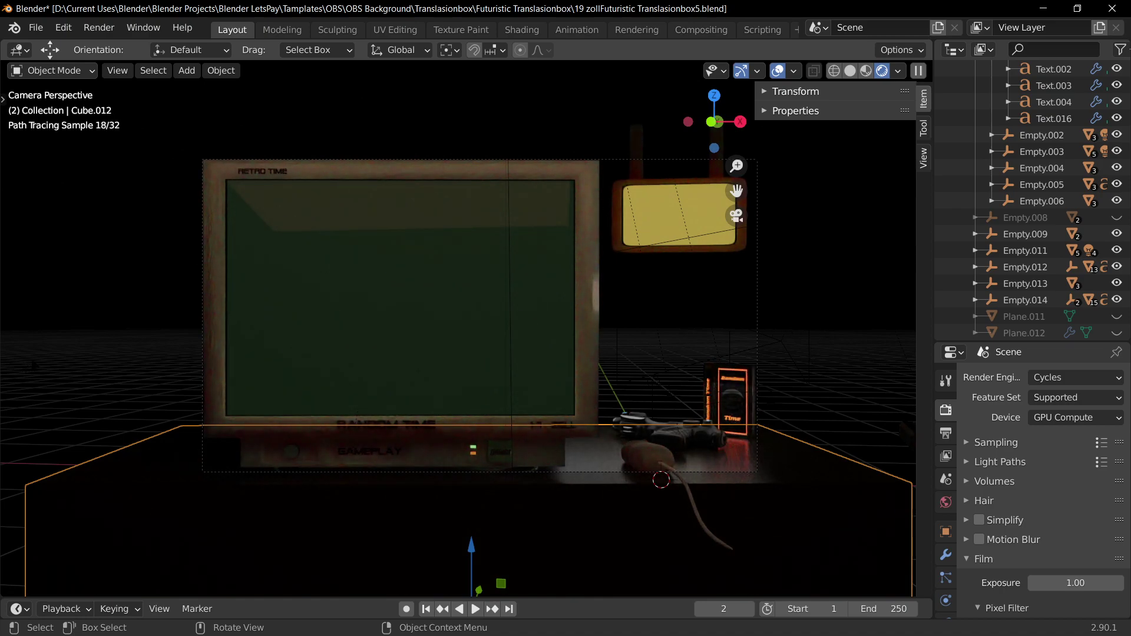
click(34, 366)
middle_drag(464, 354, 293, 369)
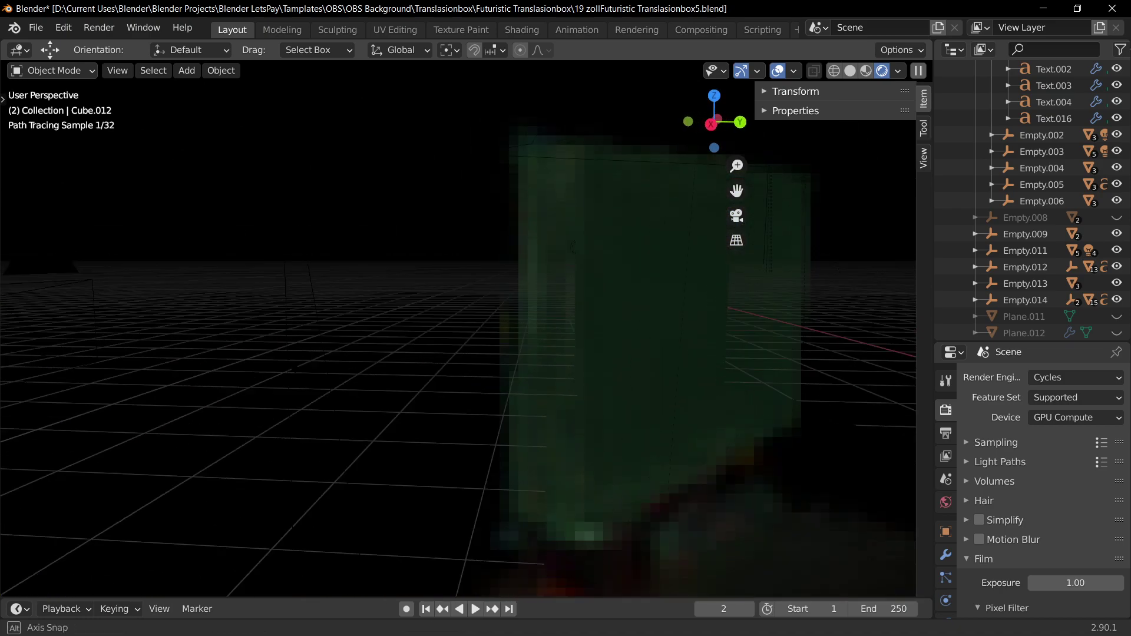
mouse_move(389, 362)
middle_down()
mouse_move(471, 356)
mouse_move(404, 358)
mouse_move(607, 316)
middle_up()
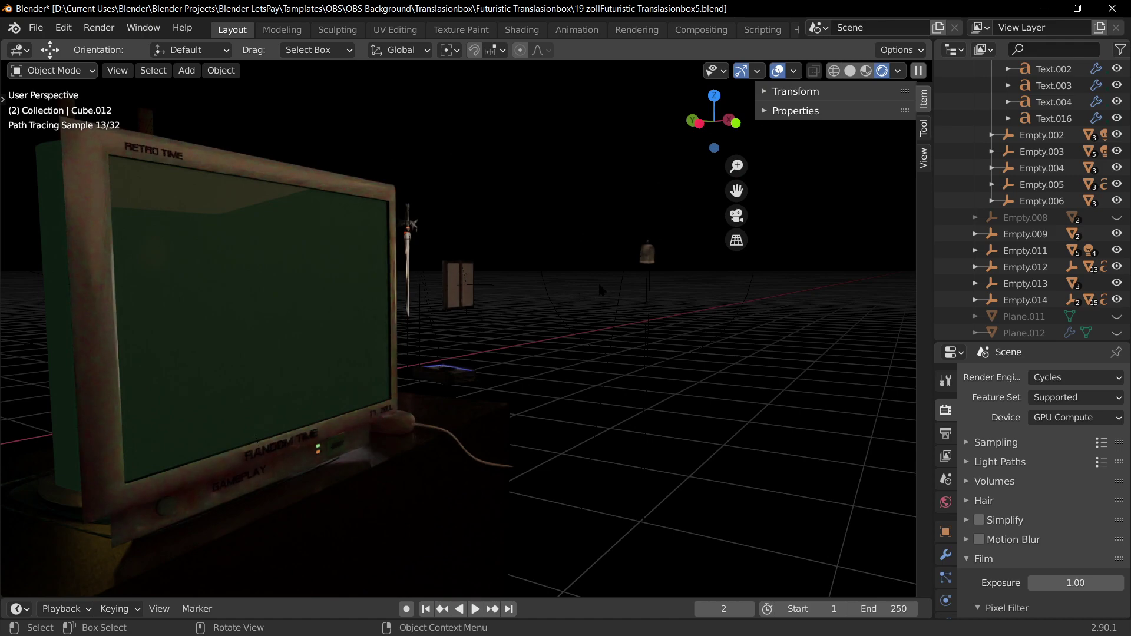
key(KP_0)
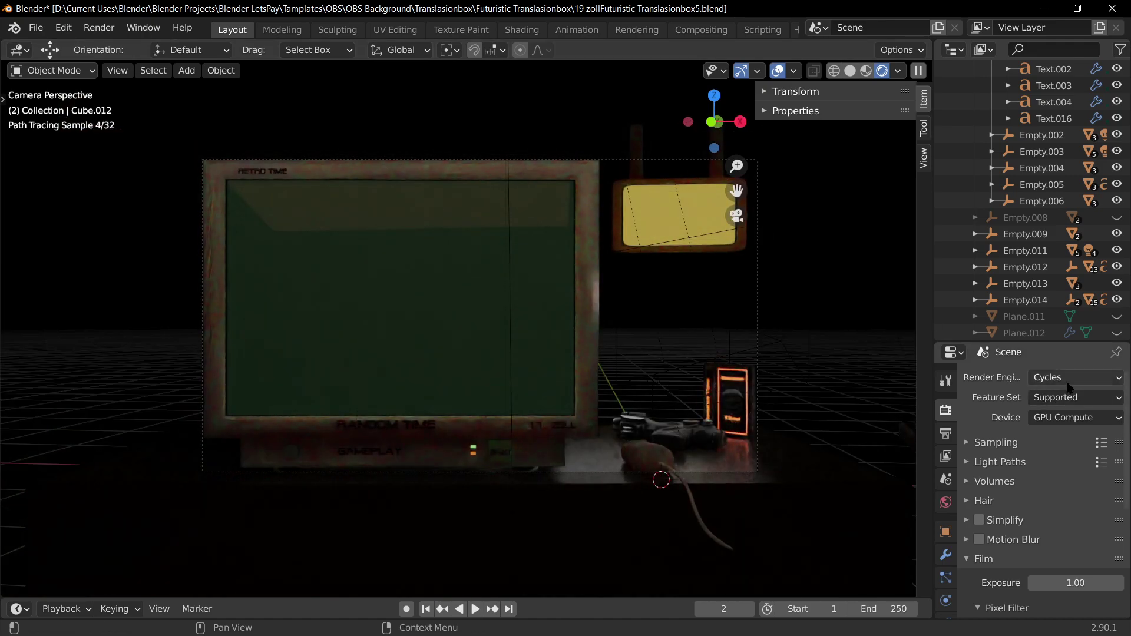
click(1064, 378)
click(1055, 398)
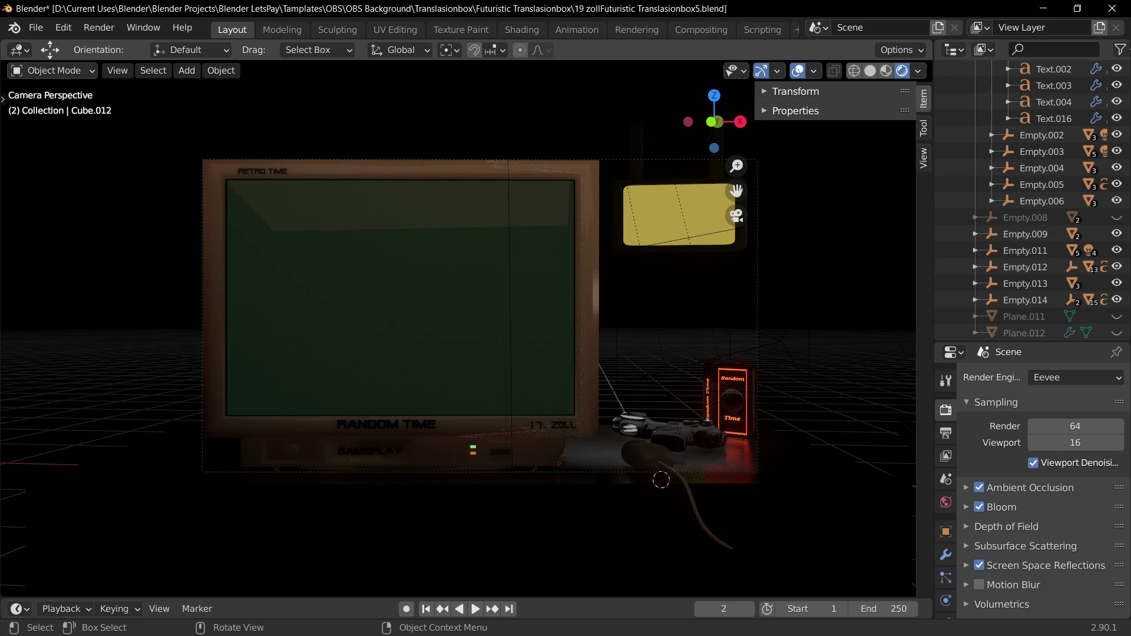
- Unhide all hidden objects, select the empty above the monitor, and check the scene in camera view
key(alt)
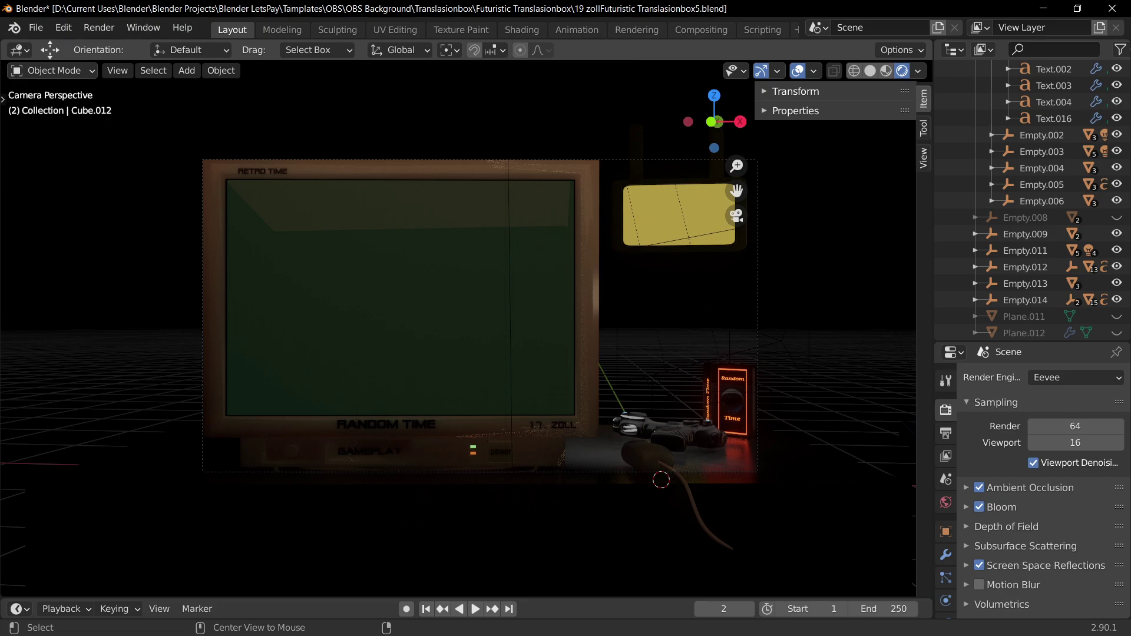
key(alt+h)
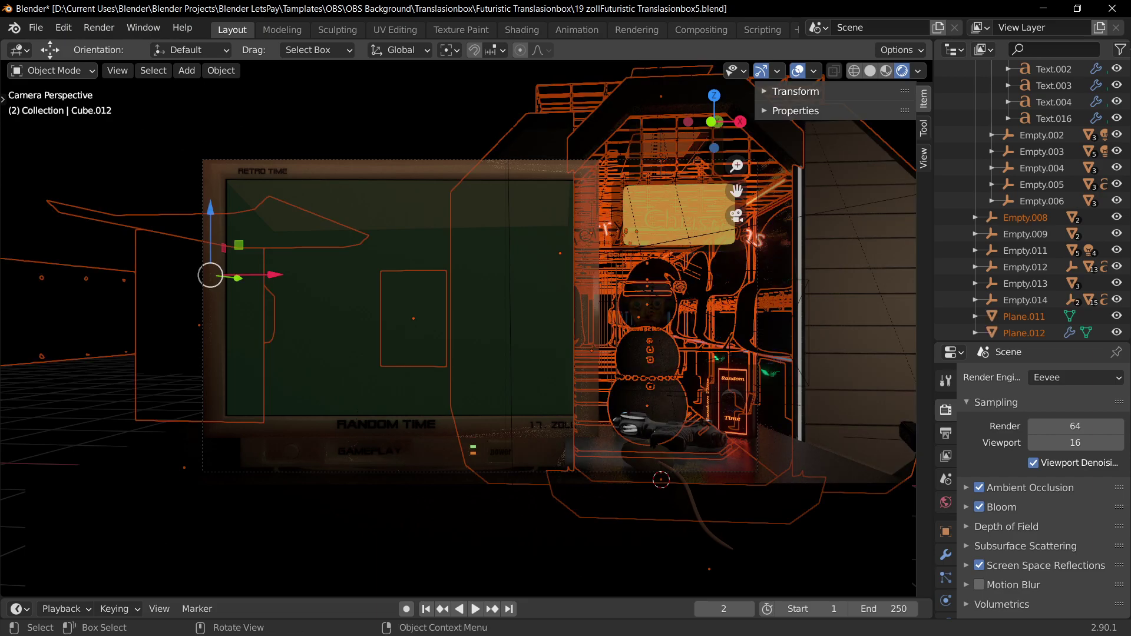
click(413, 127)
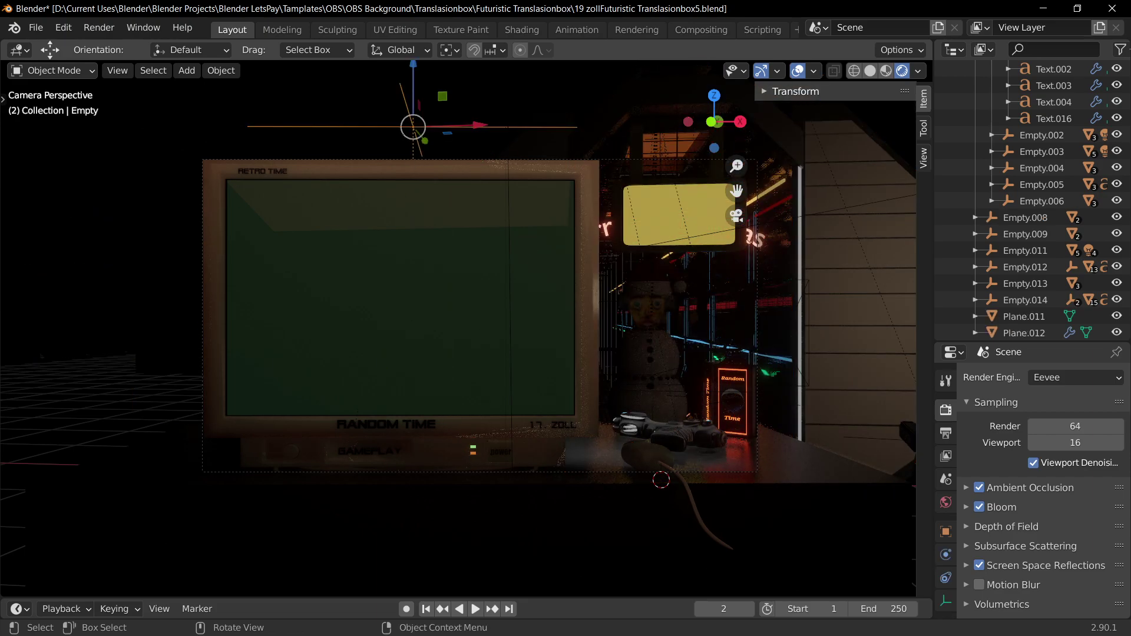
shift+middle_drag(471, 295, 396, 324)
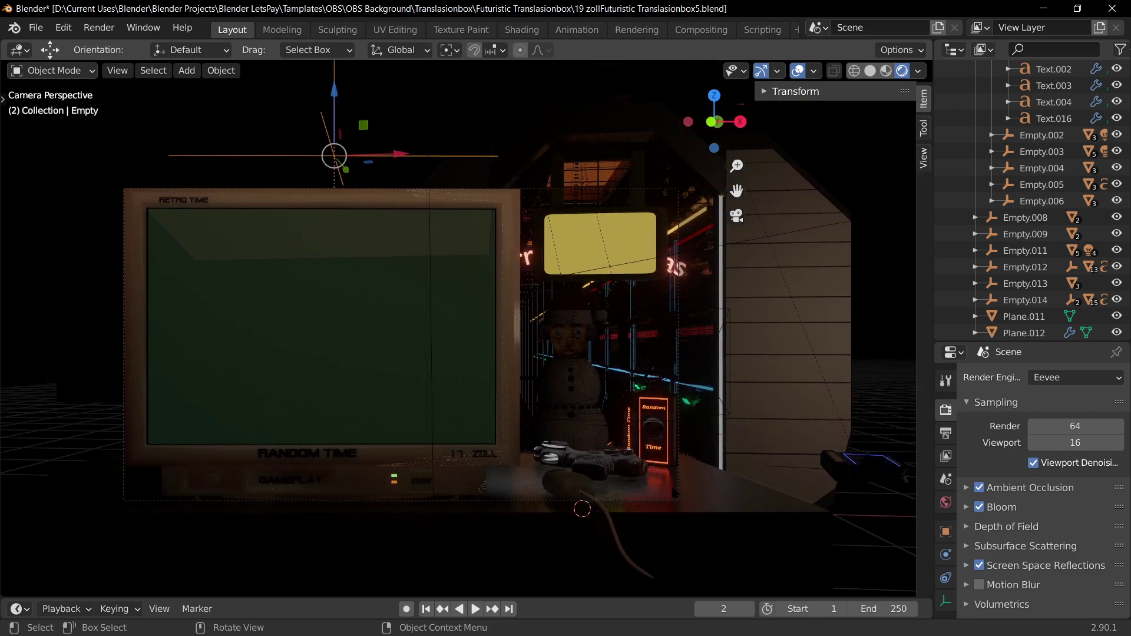
middle_drag(731, 477, 822, 465)
scroll(506, 360, down, 2)
middle_drag(507, 361, 648, 320)
key(KP_0)
scroll(648, 320, up, 2)
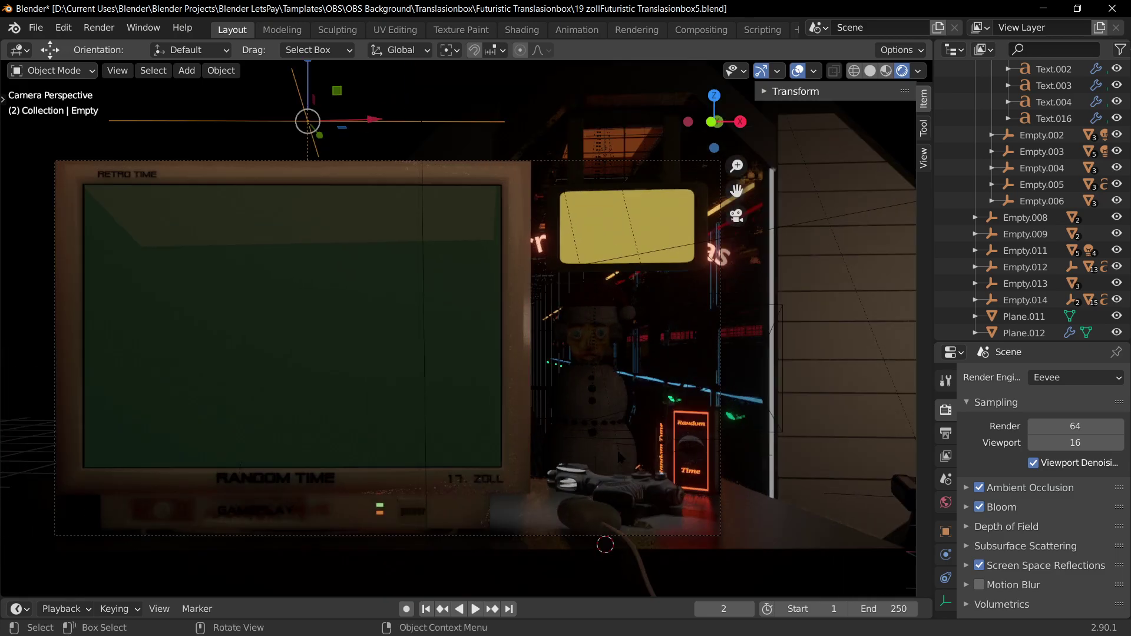
- Switch to material preview, select the game controller on the desk, and raise it about 0.001 m along global Z
middle_drag(655, 458, 575, 404)
middle_drag(628, 328, 404, 249)
middle_drag(664, 250, 709, 287)
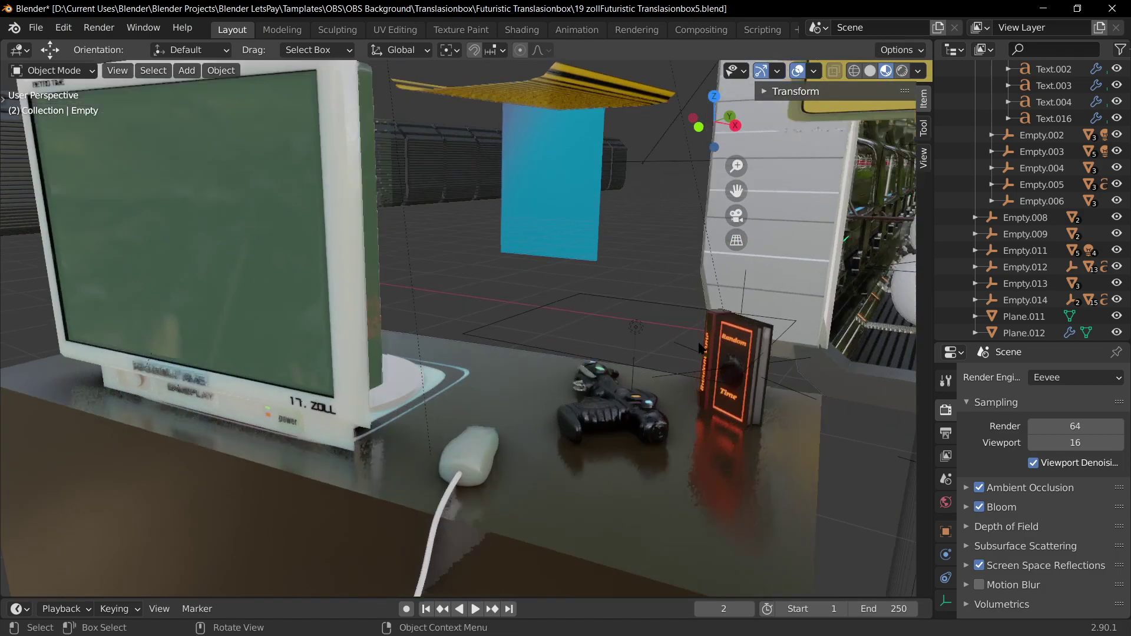
scroll(666, 390, up, 1)
click(696, 433)
middle_drag(697, 433, 718, 416)
key(g)
key(z)
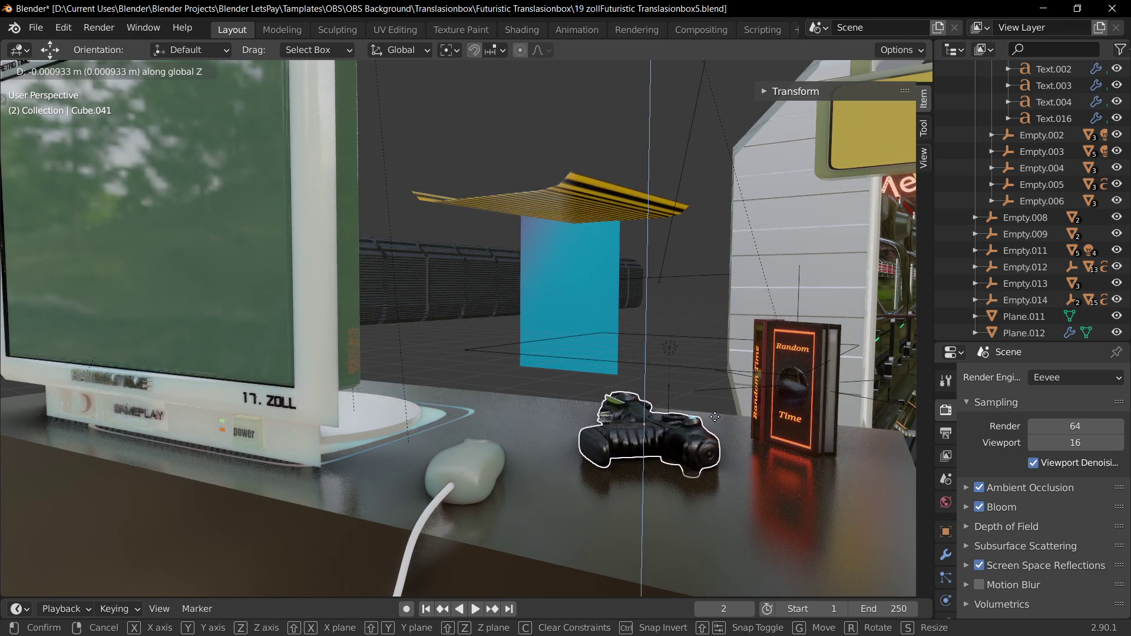
click(715, 417)
- Raise the game controller about 0.009 m along global Z so it rests on the desk surface
shift+middle_drag(789, 537, 616, 354)
scroll(624, 351, up, 2)
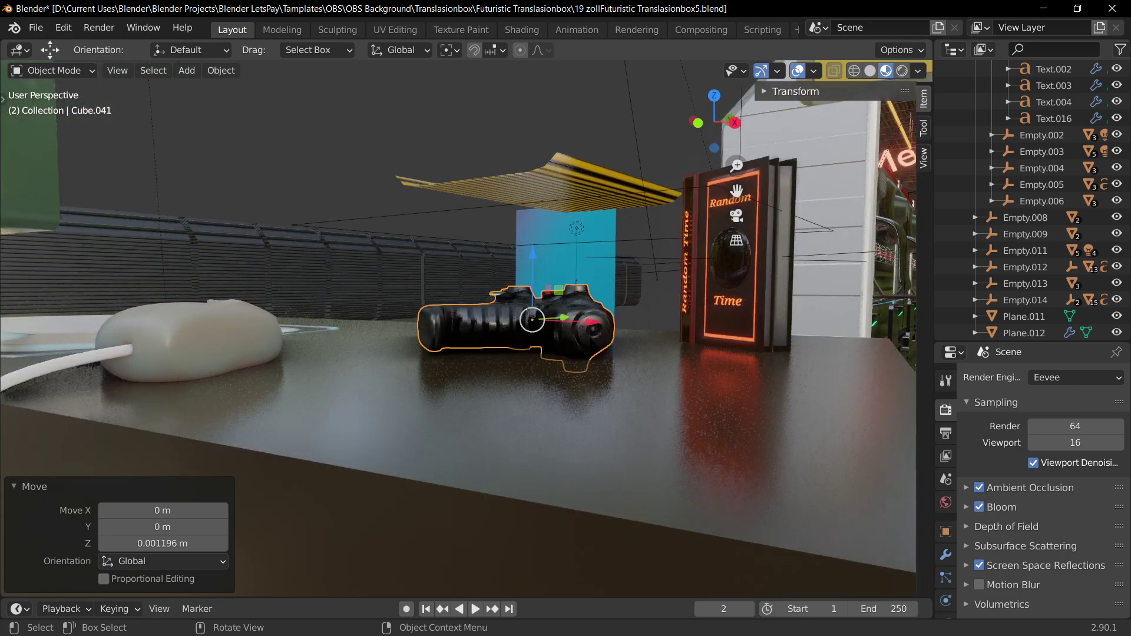
key(g)
key(z)
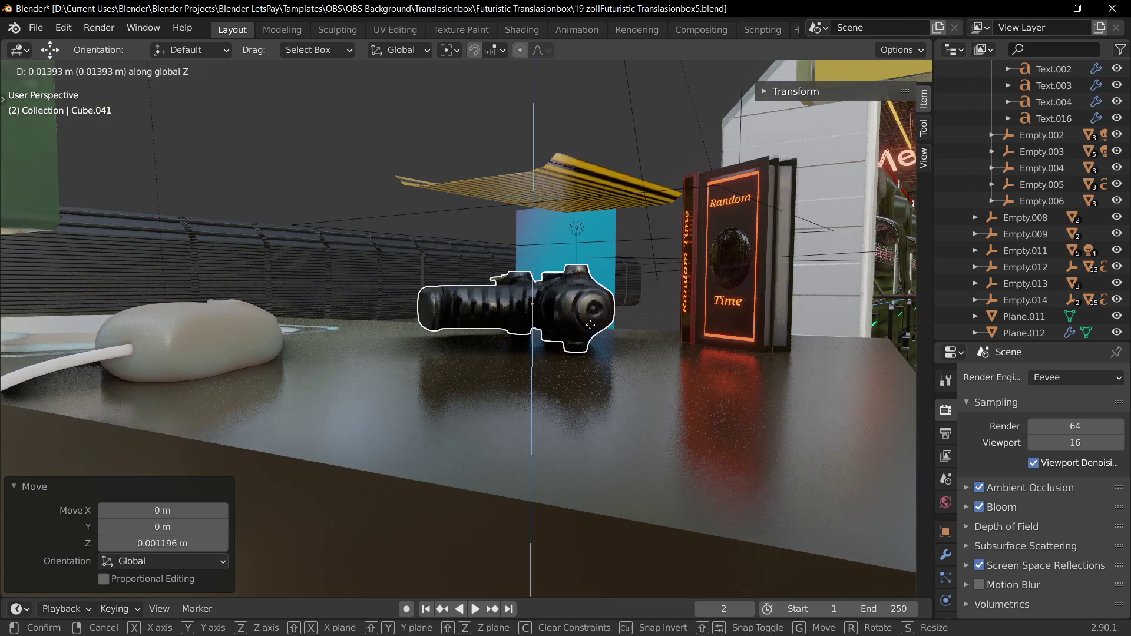
key(Escape)
key(g)
key(z)
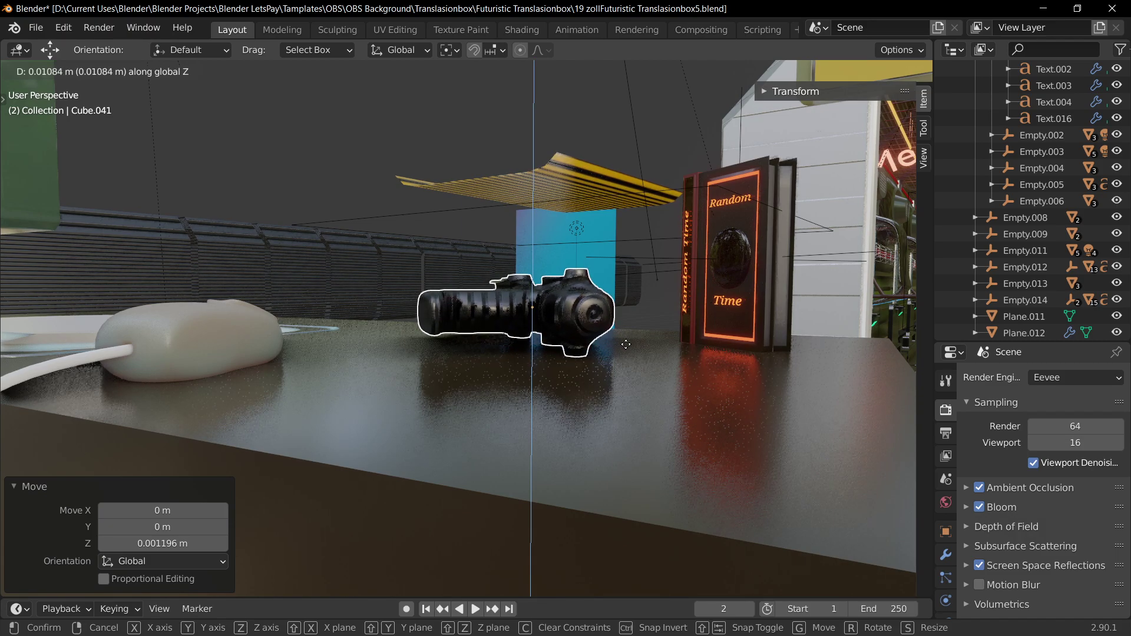
click(628, 352)
- Try to tilt the game controller about the global X and Y axes
mouse_move(631, 411)
middle_down()
mouse_move(547, 471)
mouse_move(618, 407)
middle_up()
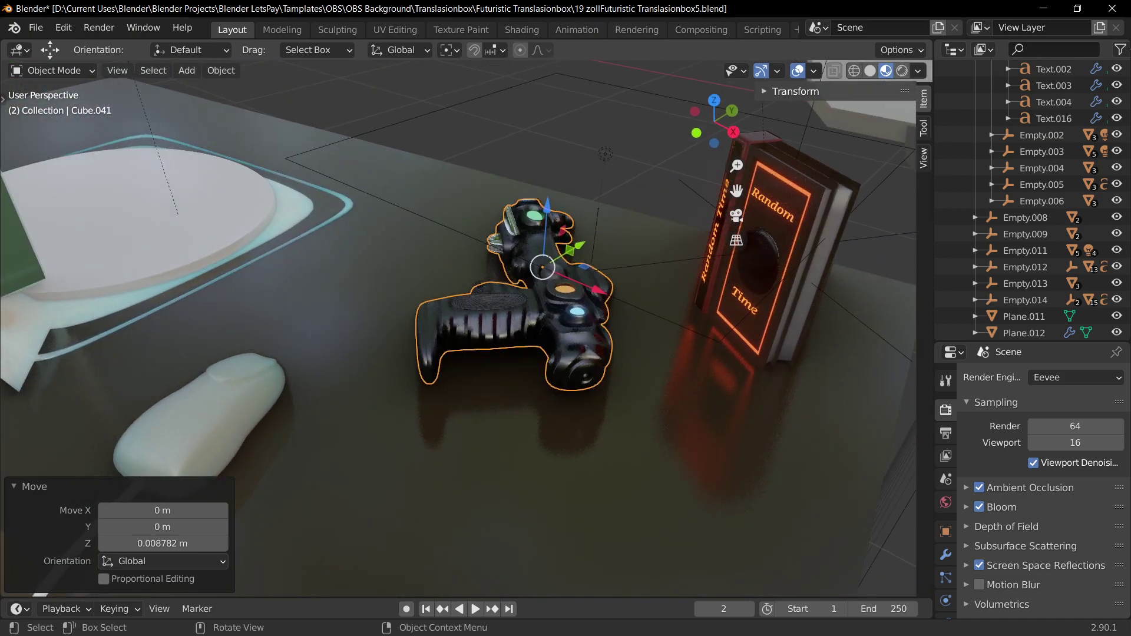
click(539, 395)
click(537, 380)
click(505, 337)
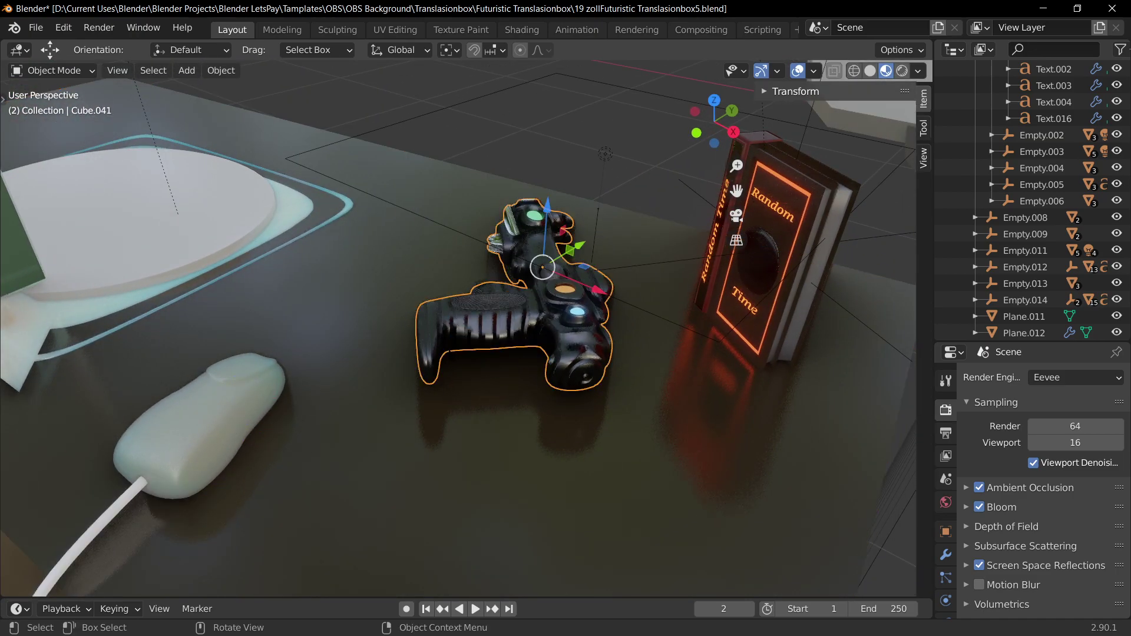
middle_drag(499, 366, 518, 336)
key(r)
key(x)
click(490, 349)
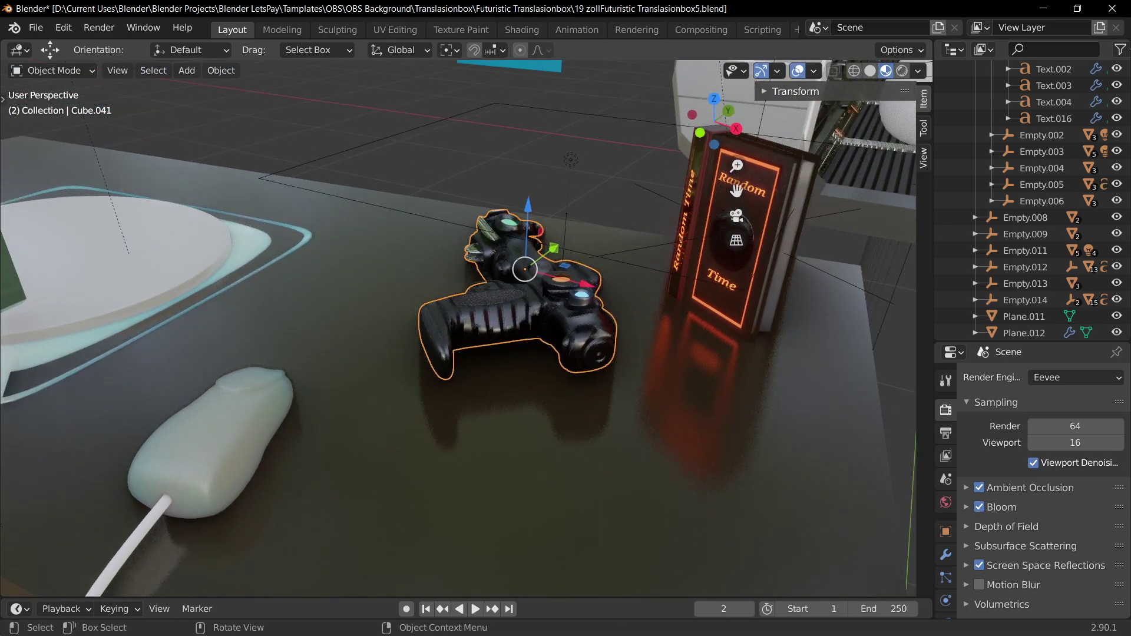
key(r)
key(y)
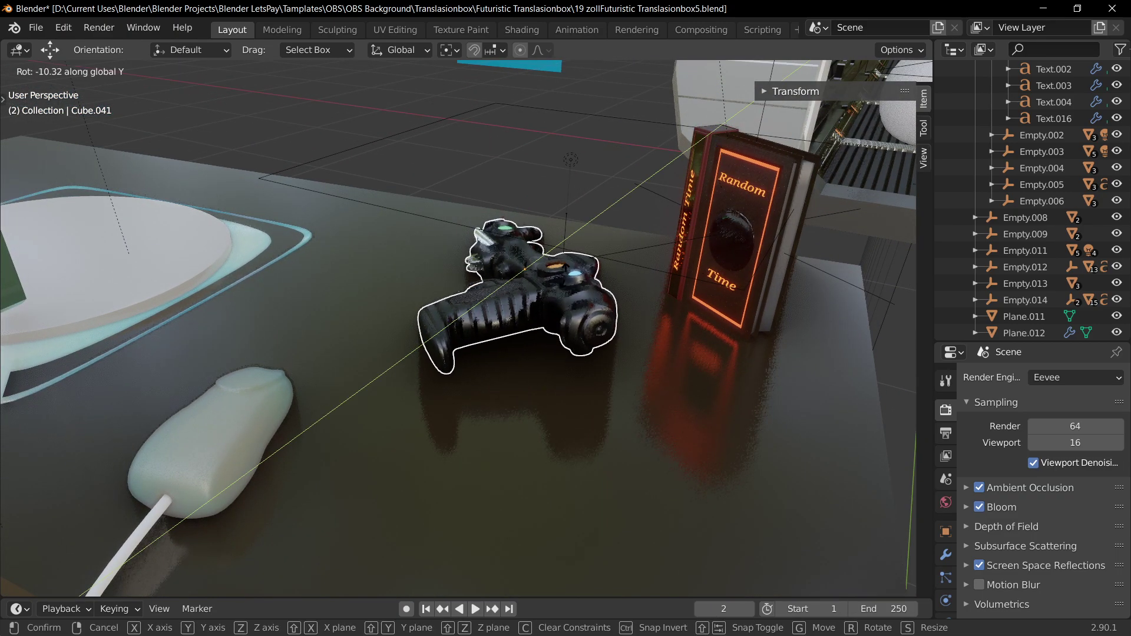
key(Escape)
key(r)
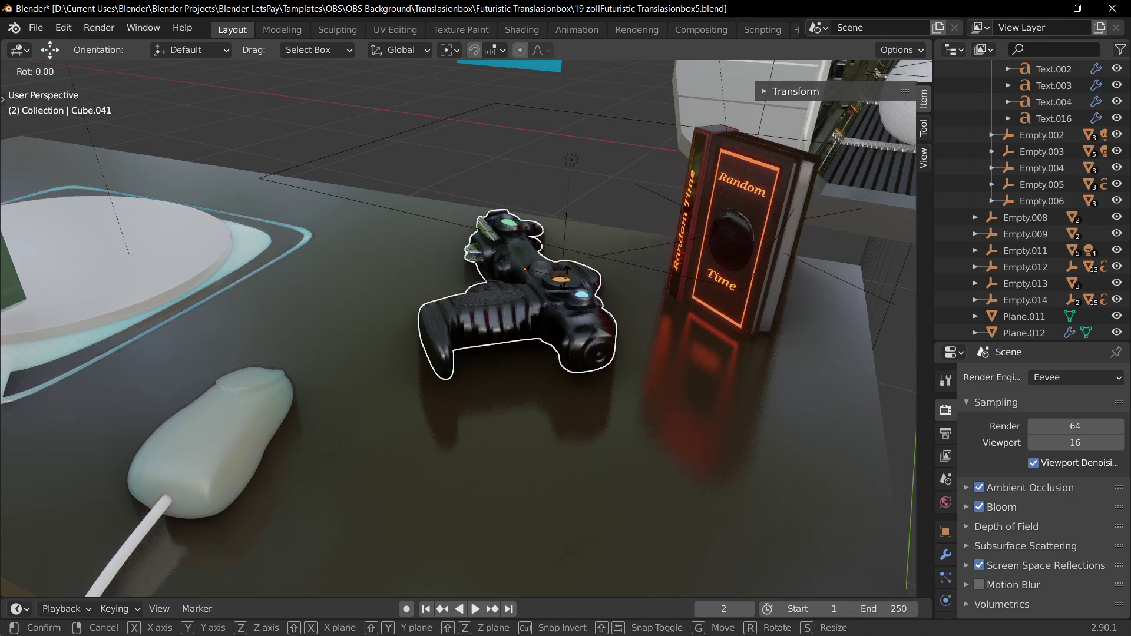
key(y)
click(560, 285)
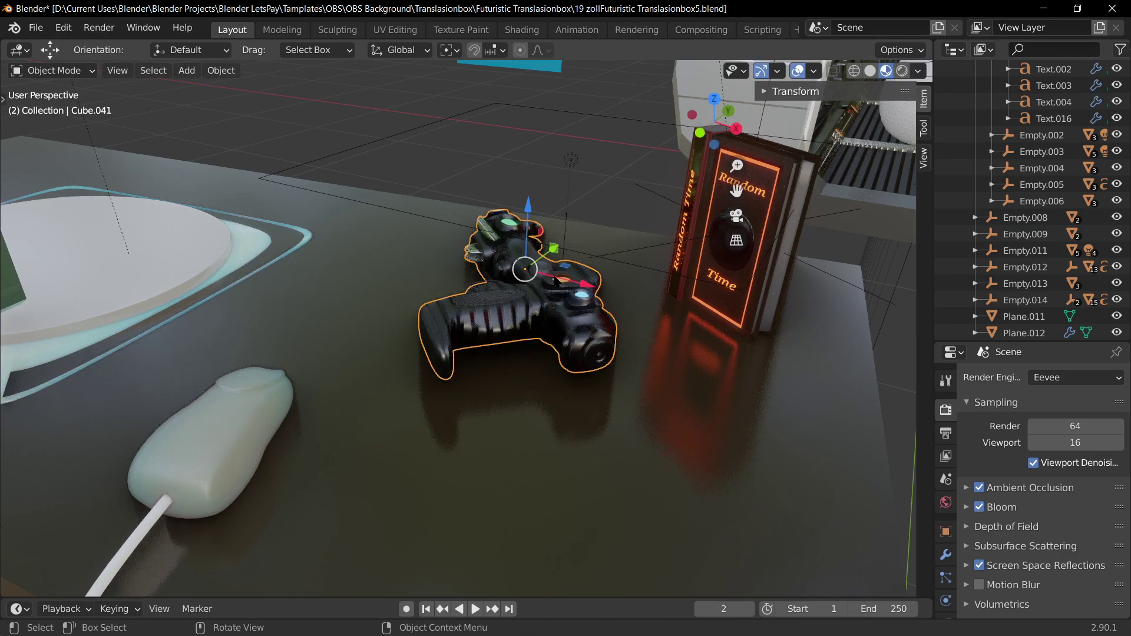
- Clear the game controller's rotation and rotate it about 5.66° around global X
scroll(559, 285, down, 4)
middle_drag(624, 330, 730, 281)
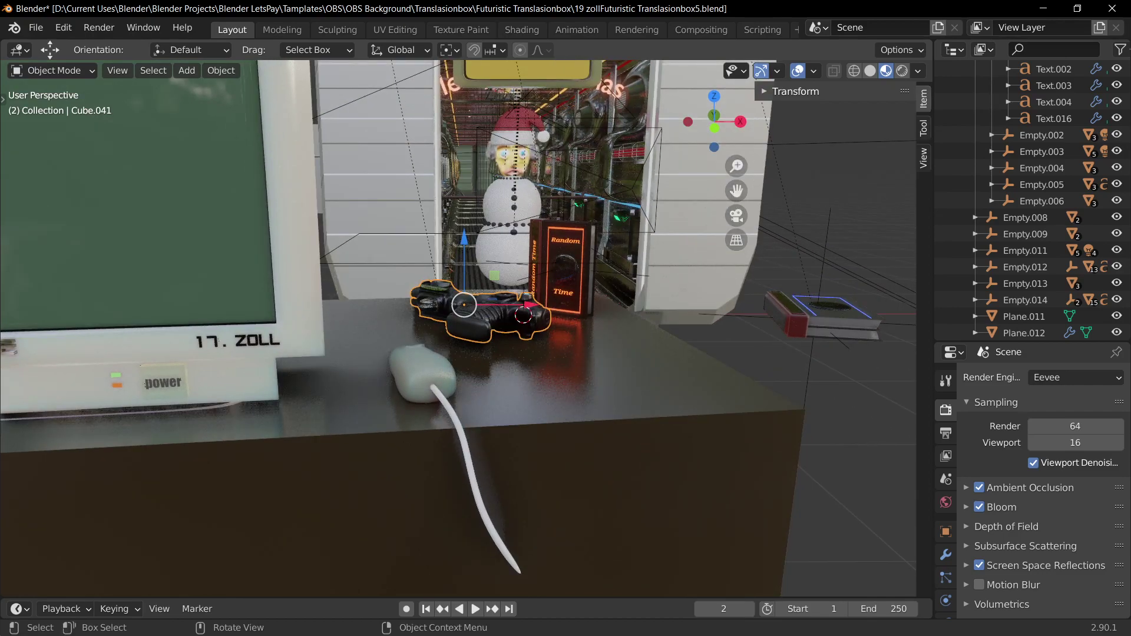
click(639, 377)
click(482, 322)
middle_drag(481, 322, 486, 362)
click(487, 325)
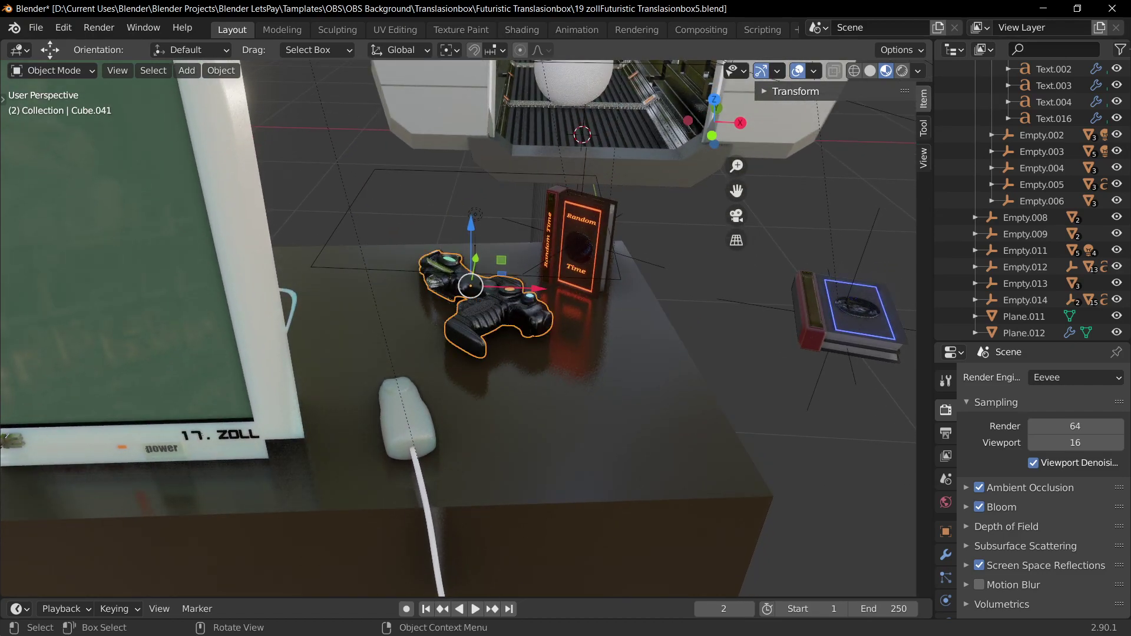
key(alt+r)
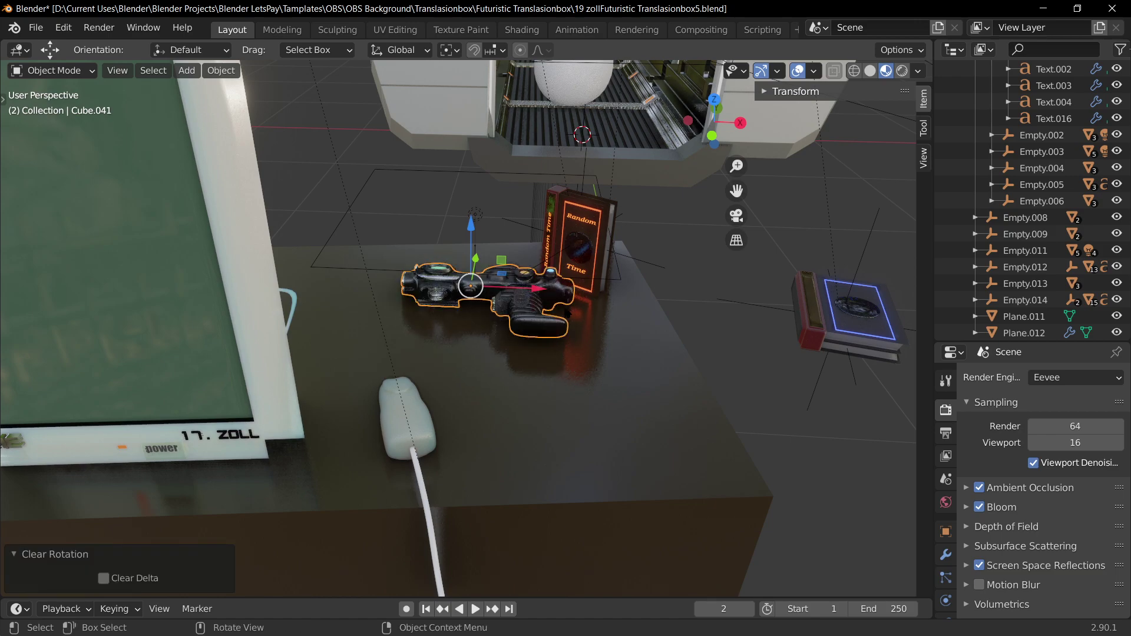
key(r)
key(x)
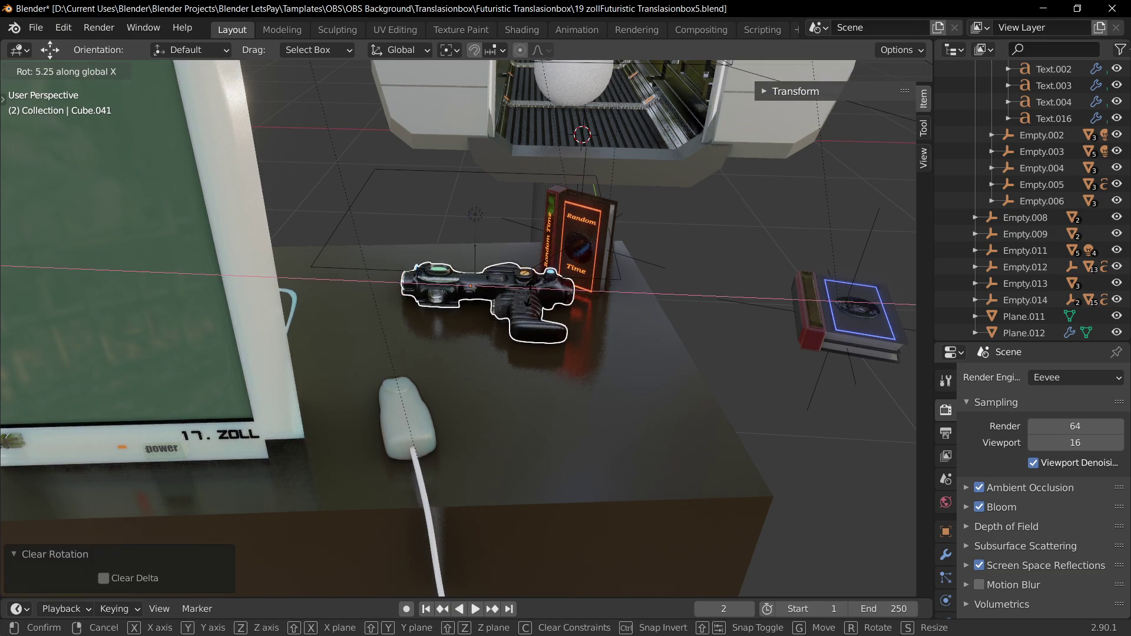
click(528, 298)
- Rotate the game controller about -27.4° around global Z
middle_drag(528, 298, 480, 267)
scroll(480, 267, up, 4)
key(r)
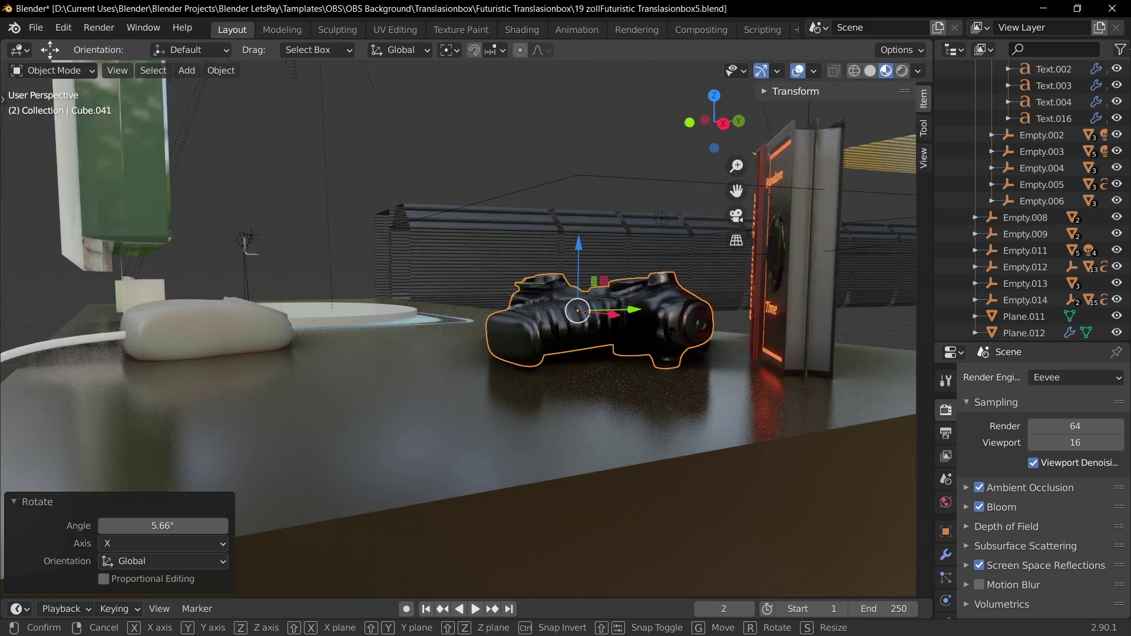
key(z)
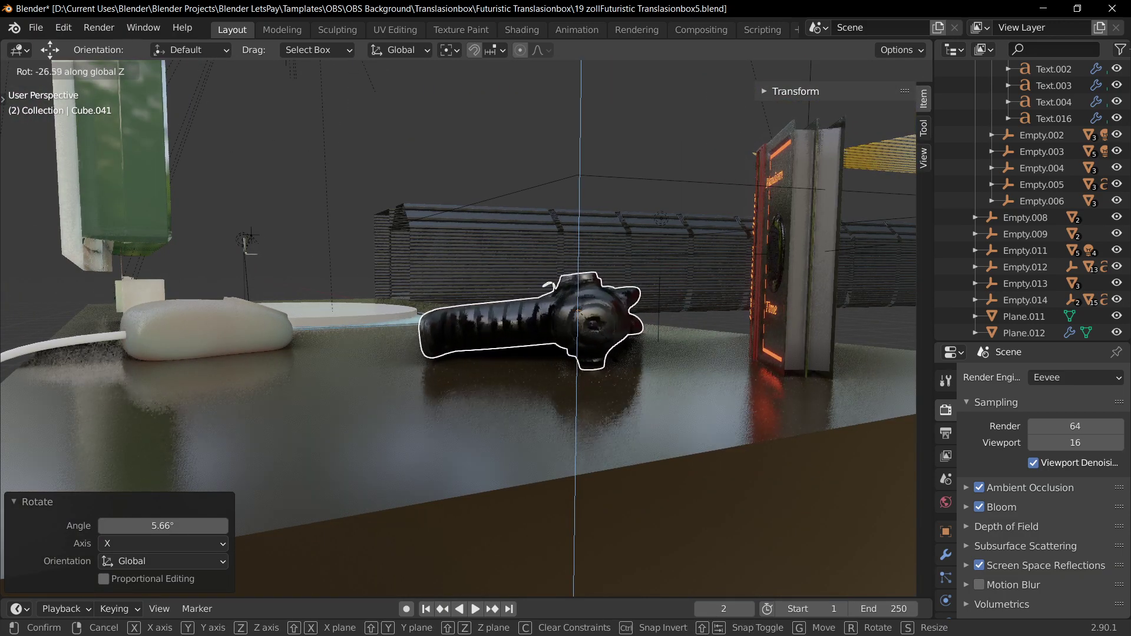
click(623, 358)
middle_drag(570, 331, 654, 357)
scroll(655, 357, down, 6)
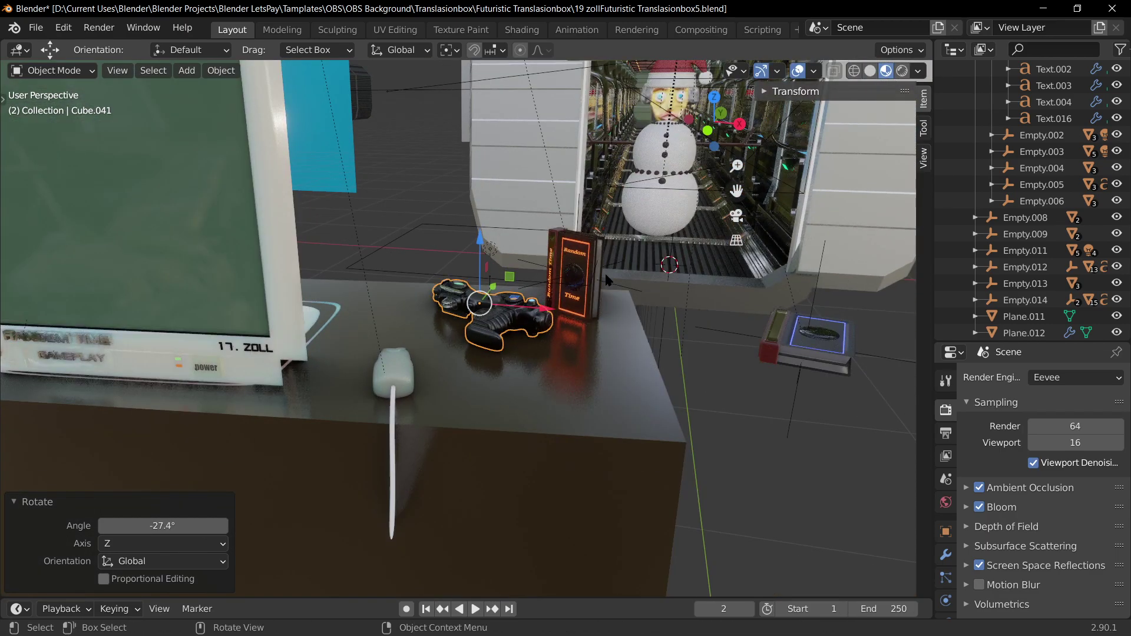
- Select the parent empty of the standing Random Time book and return to the camera view
scroll(621, 265, up, 1)
click(658, 284)
click(656, 281)
middle_drag(723, 291, 759, 292)
key(KP_0)
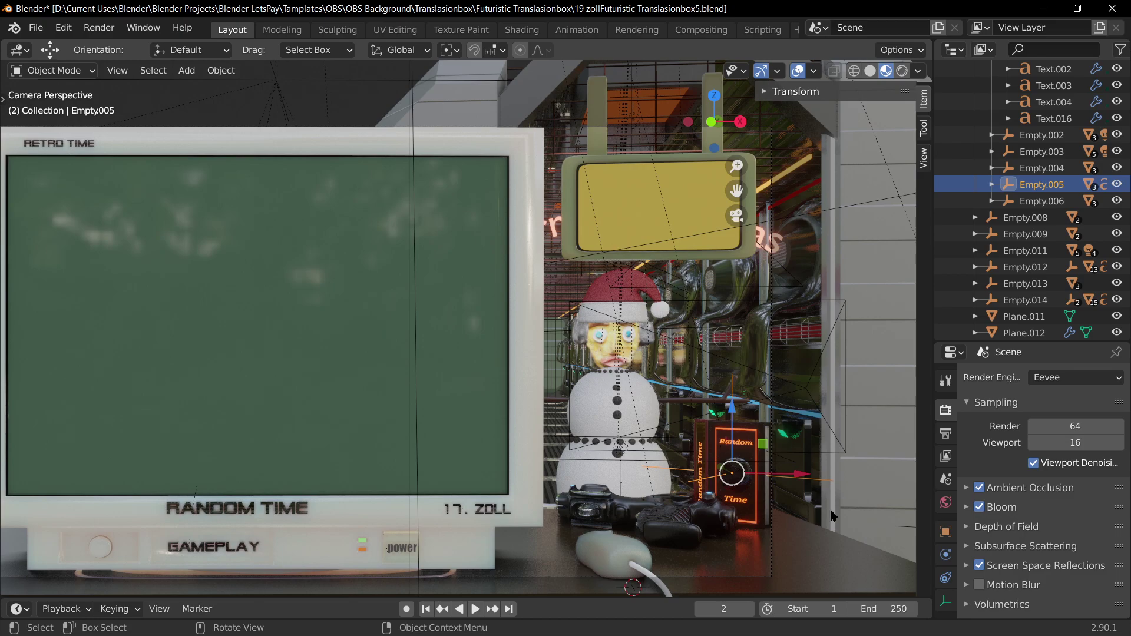
key(s)
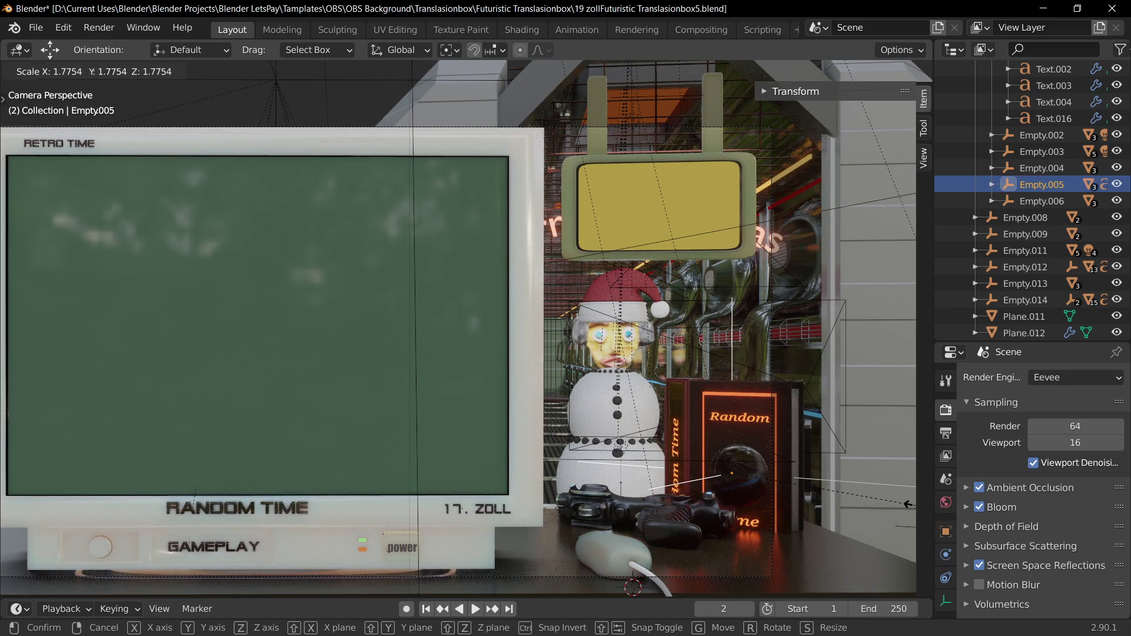
click(796, 482)
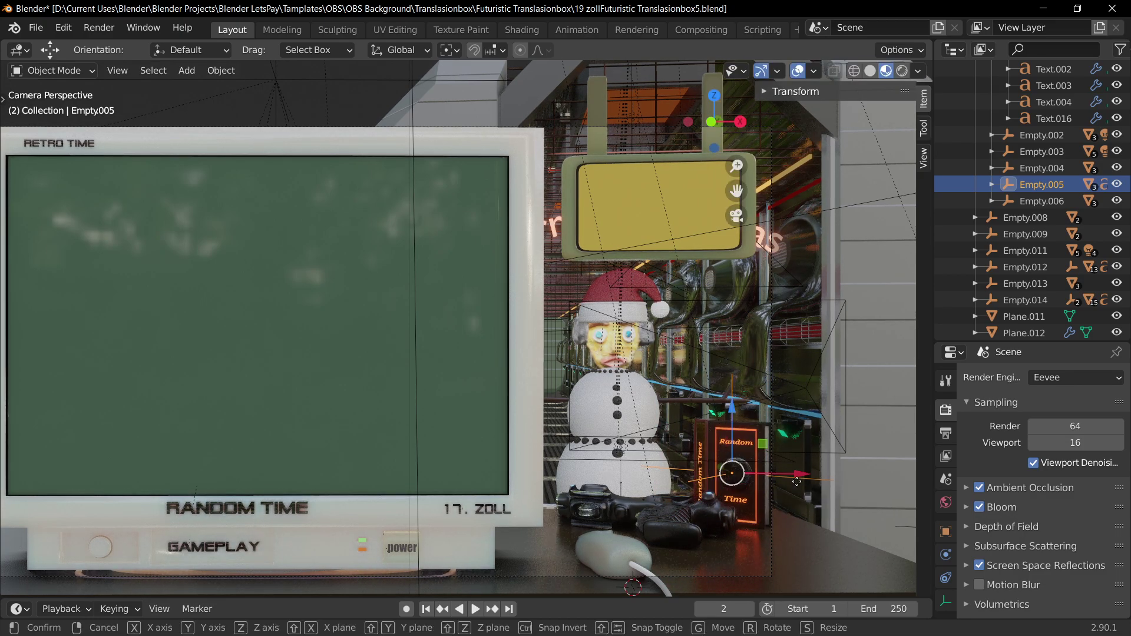
key(g)
key(y)
right_click(711, 448)
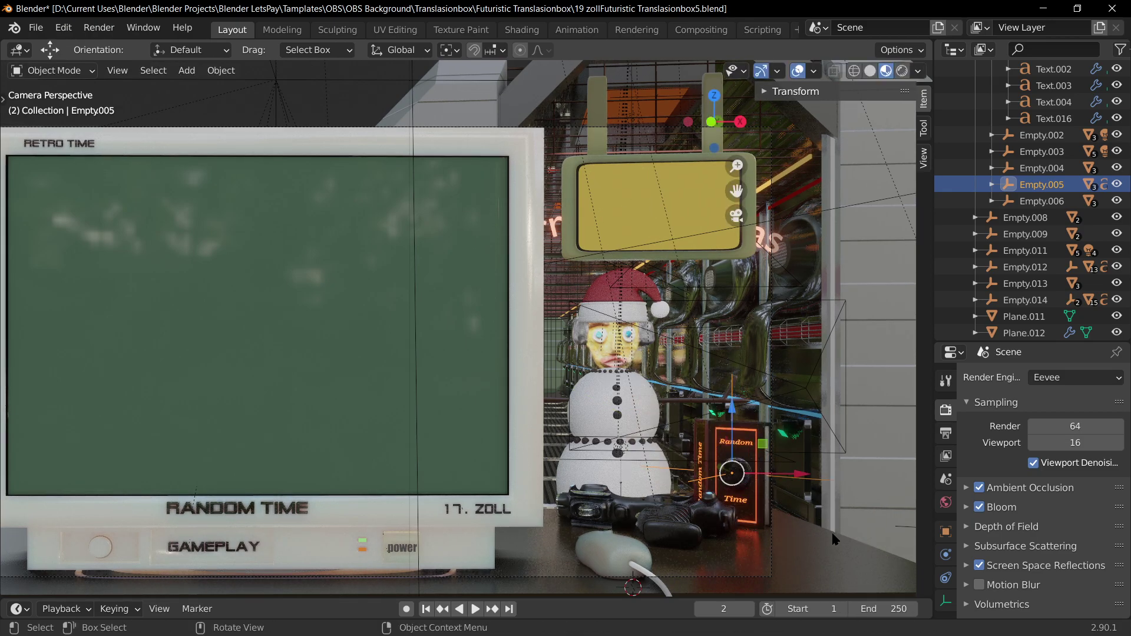
- Move the standing Random Time book about 0.066 m along global Y, farther back on the desk
middle_drag(846, 512, 759, 507)
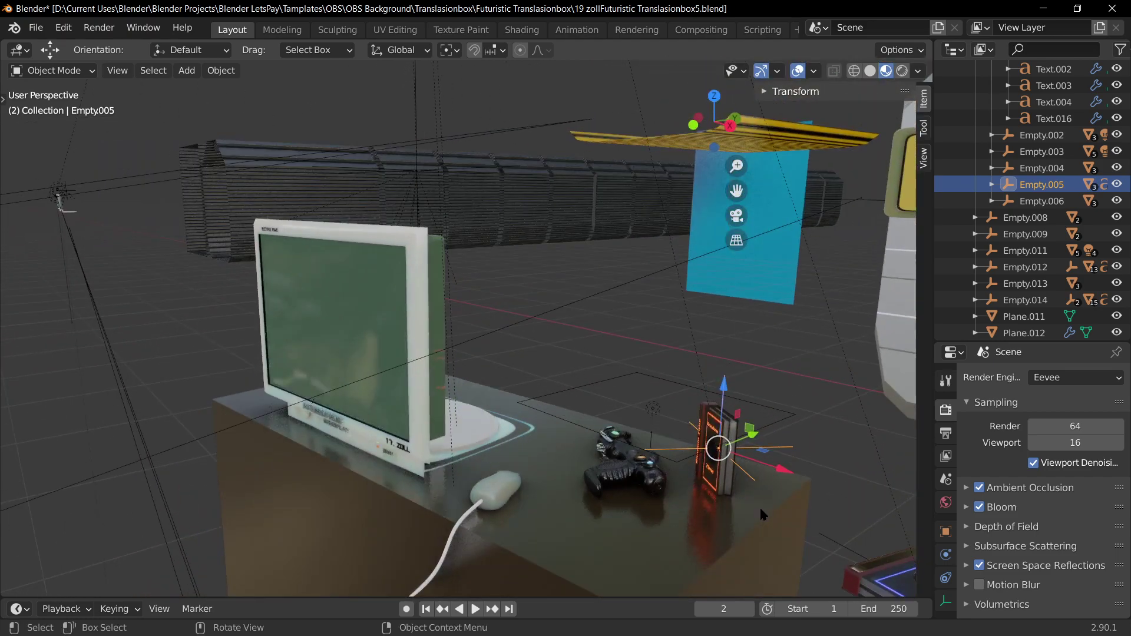
key(g)
key(y)
click(779, 499)
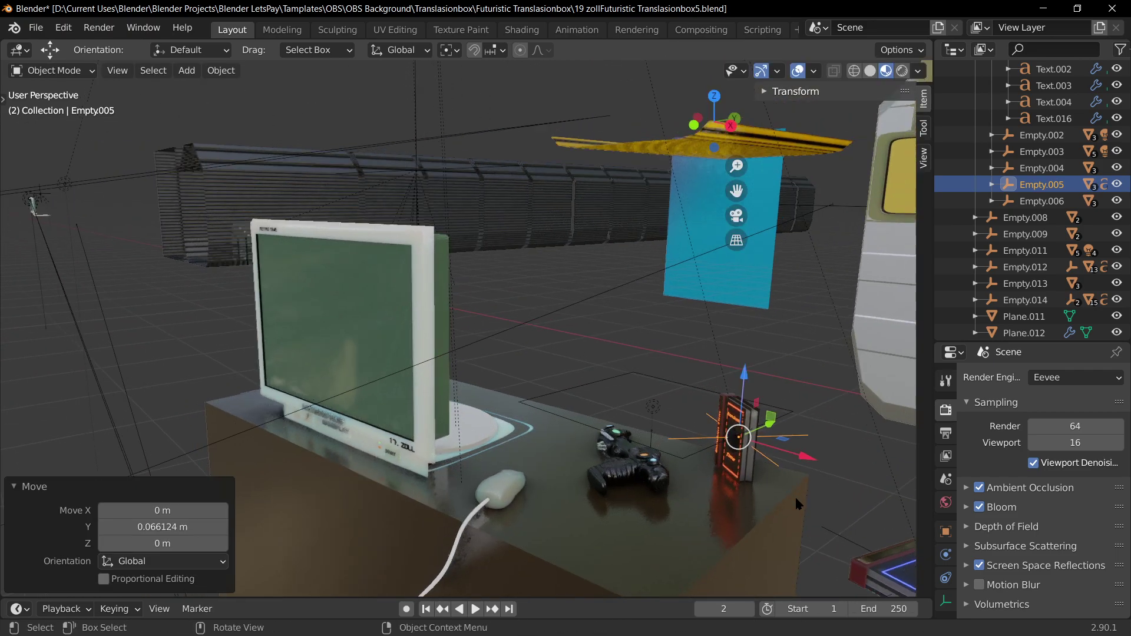
- In camera view, shift the standing book along global X in two small moves of about 0.001 m and 0.004 m
key(KP_0)
key(g)
key(x)
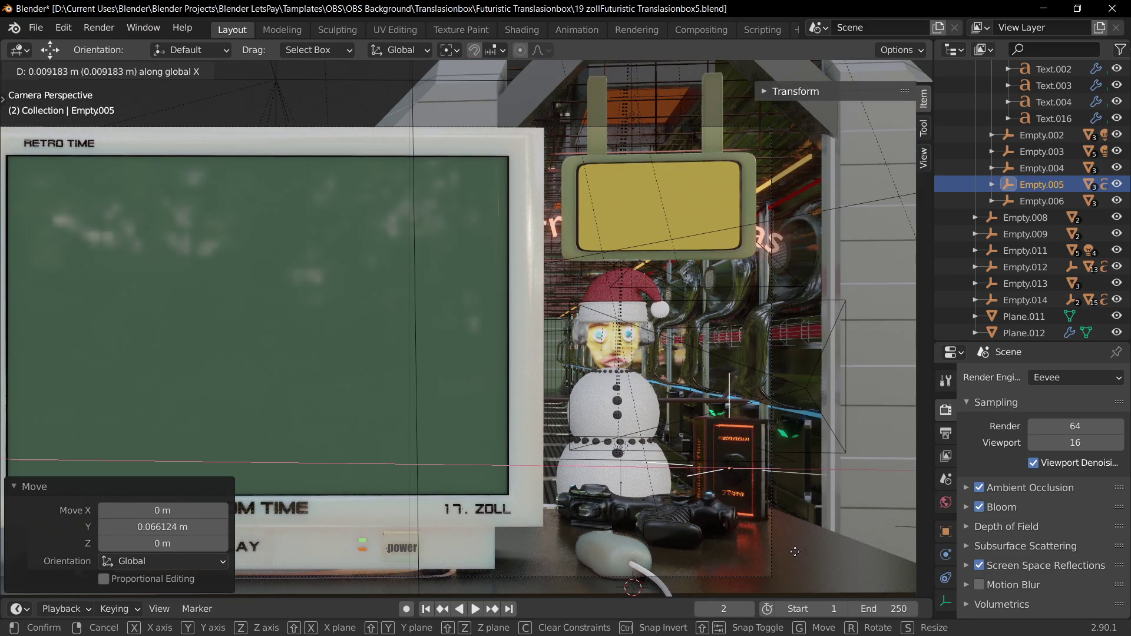
click(794, 551)
key(g)
key(x)
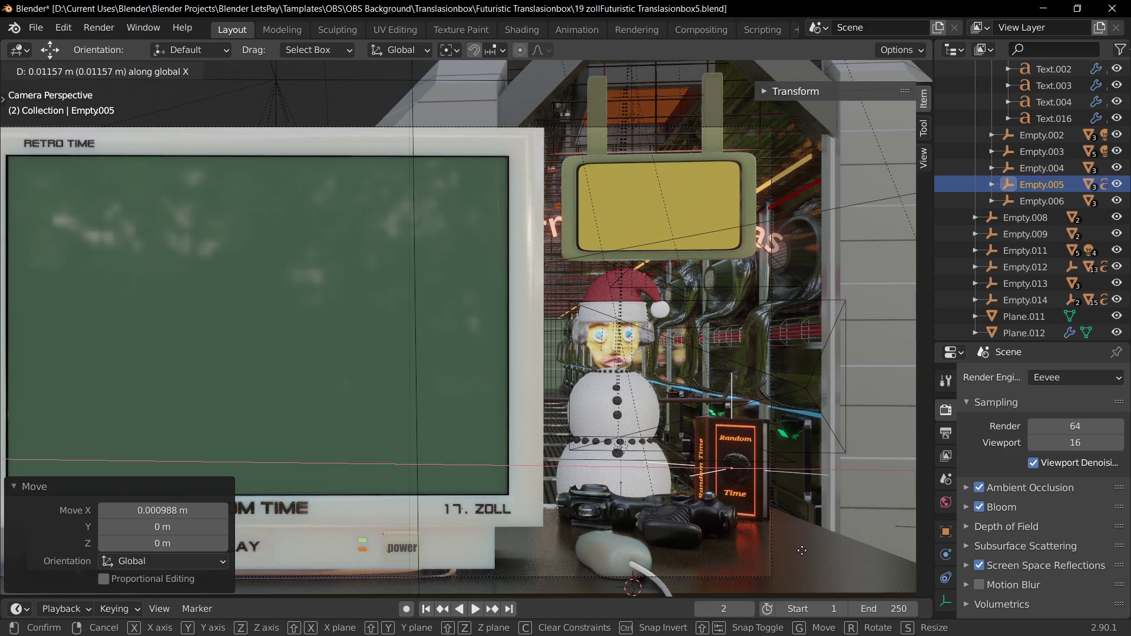
click(797, 549)
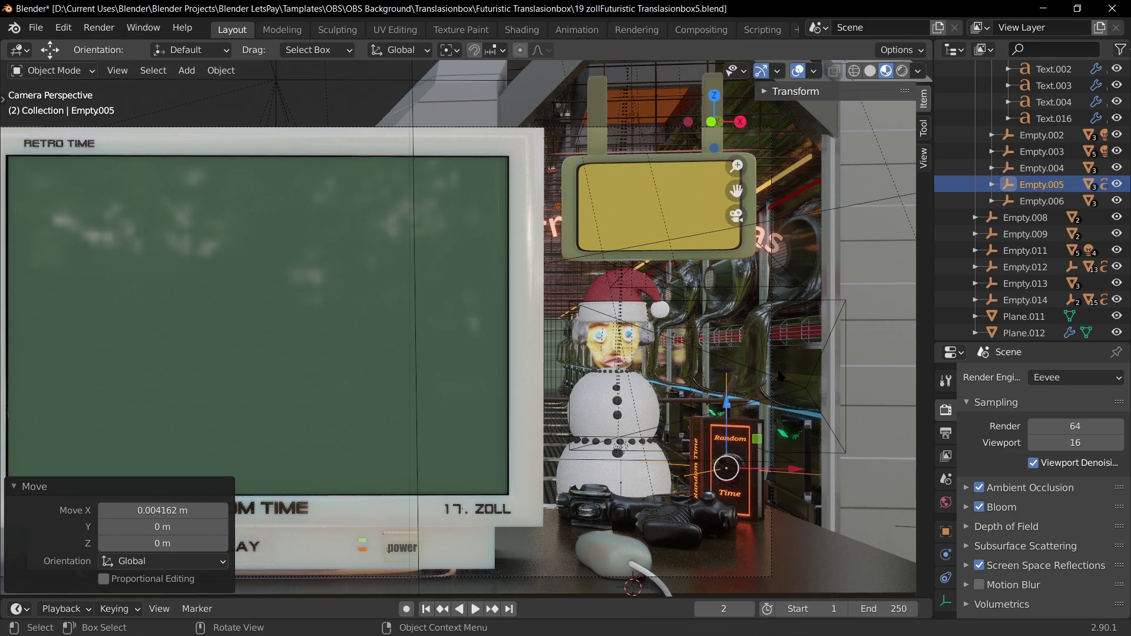
- Preview the camera composition in Rendered shading and return to Material Preview
shift+middle_drag(625, 451, 694, 410)
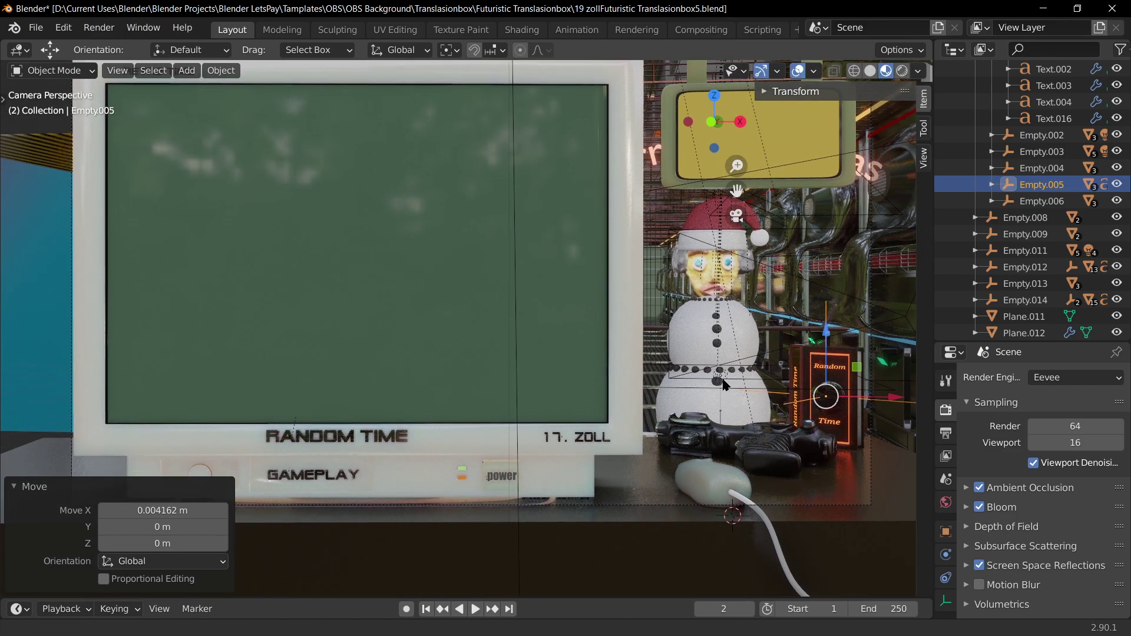
scroll(795, 439, down, 2)
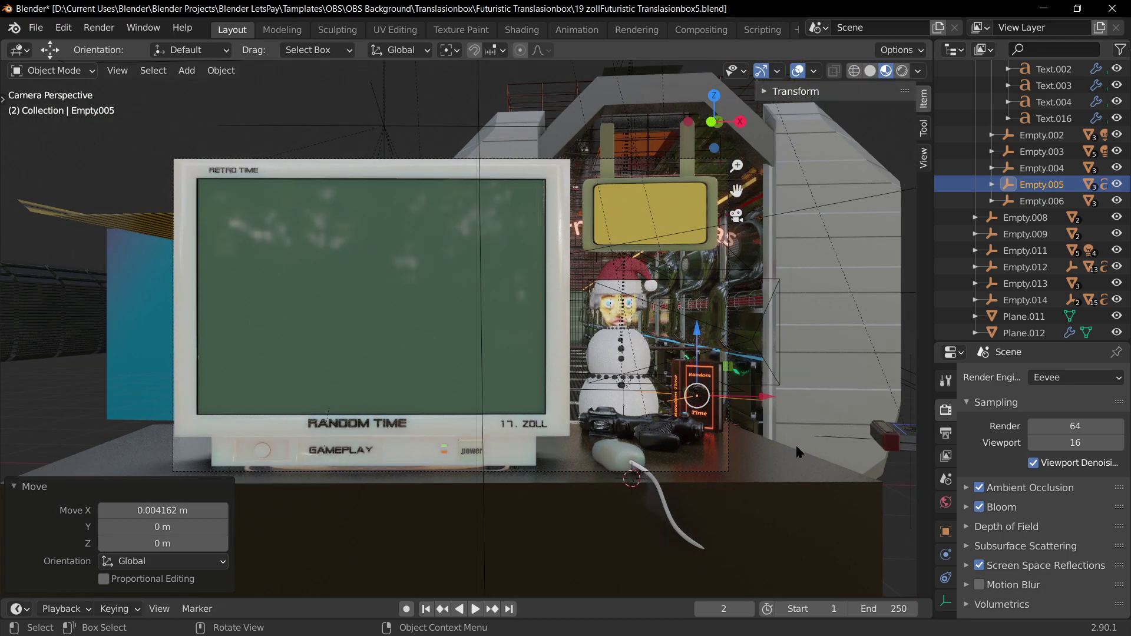
scroll(787, 421, up, 1)
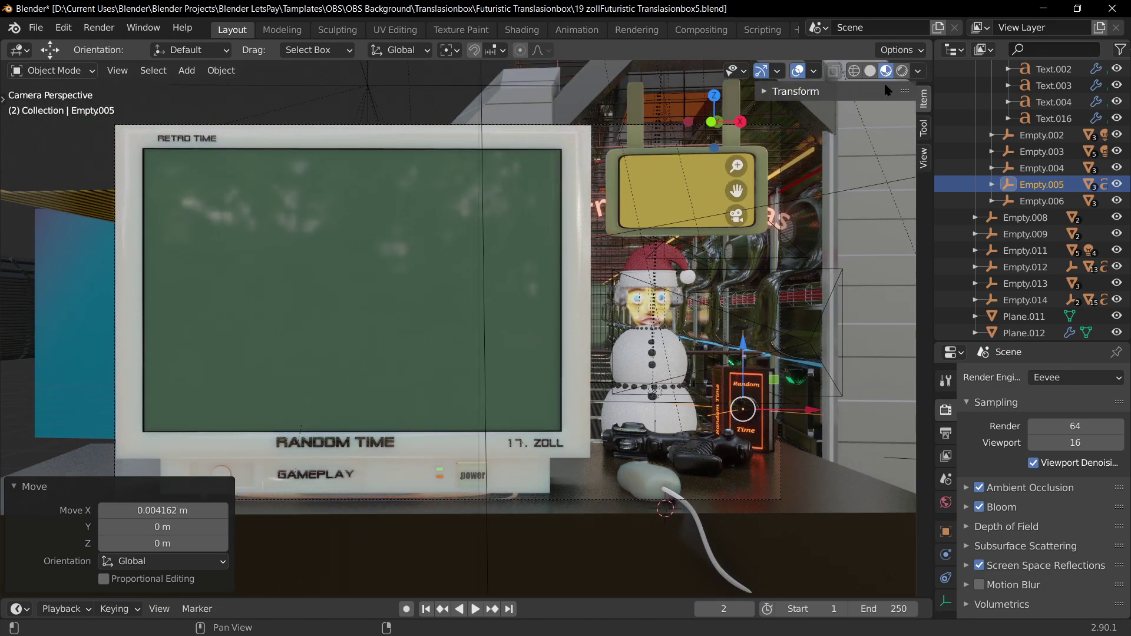
click(902, 70)
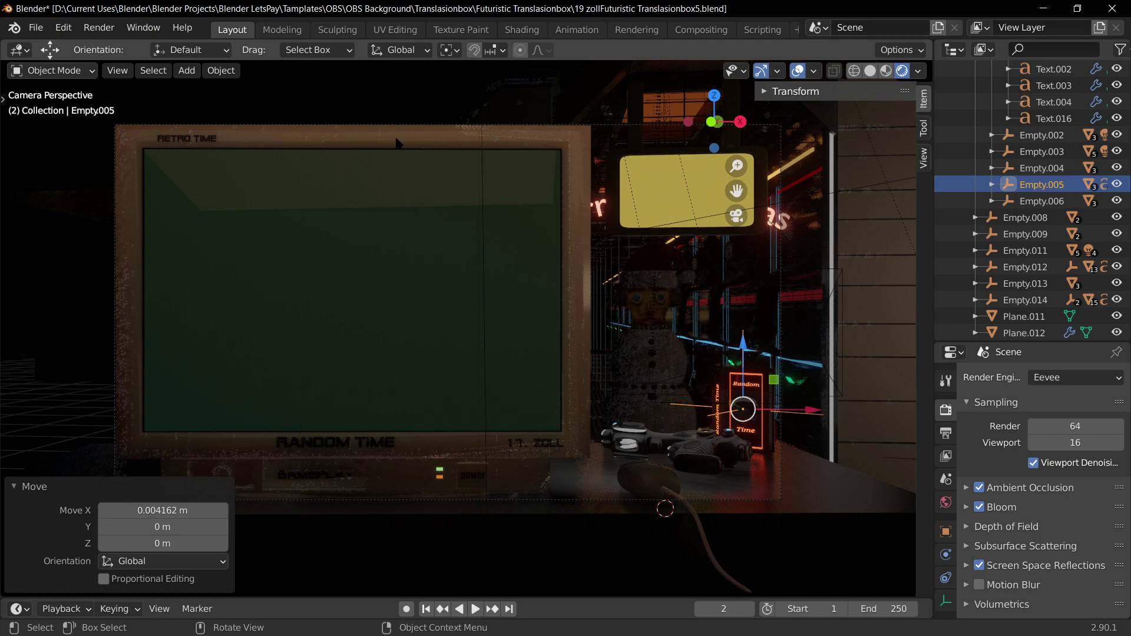
scroll(467, 328, down, 4)
click(801, 247)
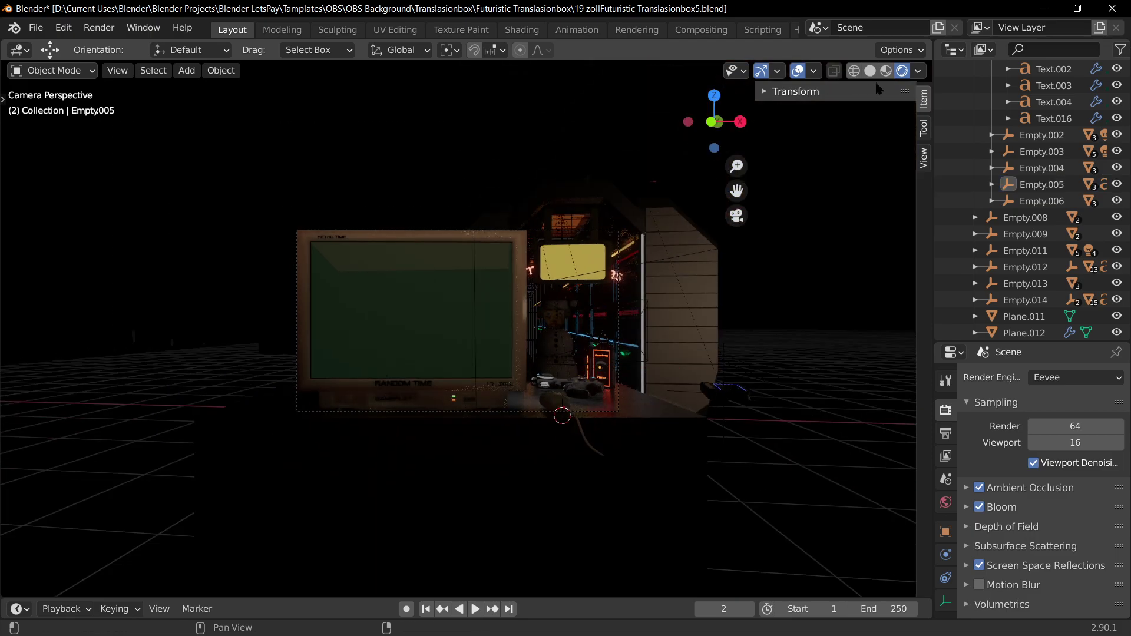
click(889, 68)
- Try scaling the monitor's parent empty to about 0.96 and lowering it about 0.009 m along global Z in Rendered shading, and undo both changes
click(417, 171)
click(417, 171)
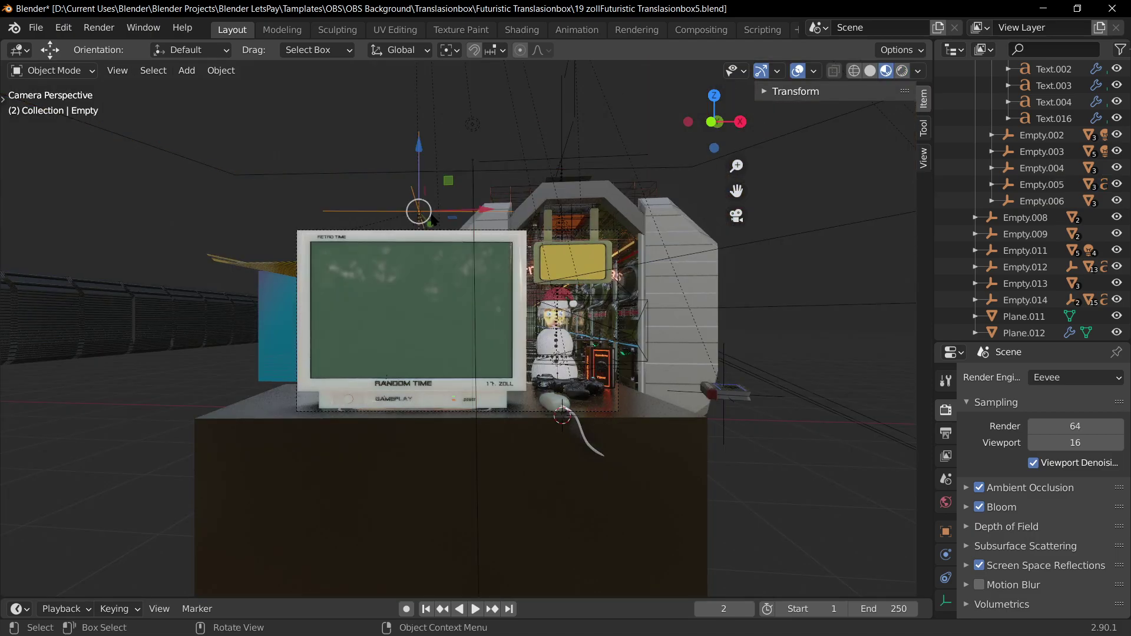
key(KP_0)
key(KP_0)
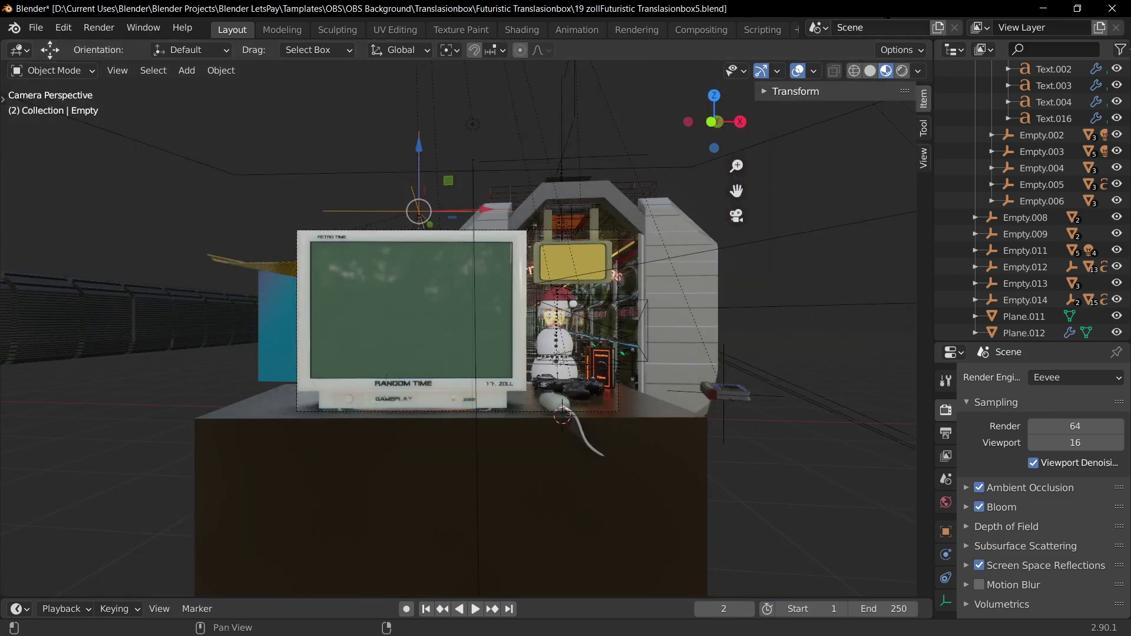
click(902, 72)
scroll(444, 448, up, 2)
key(s)
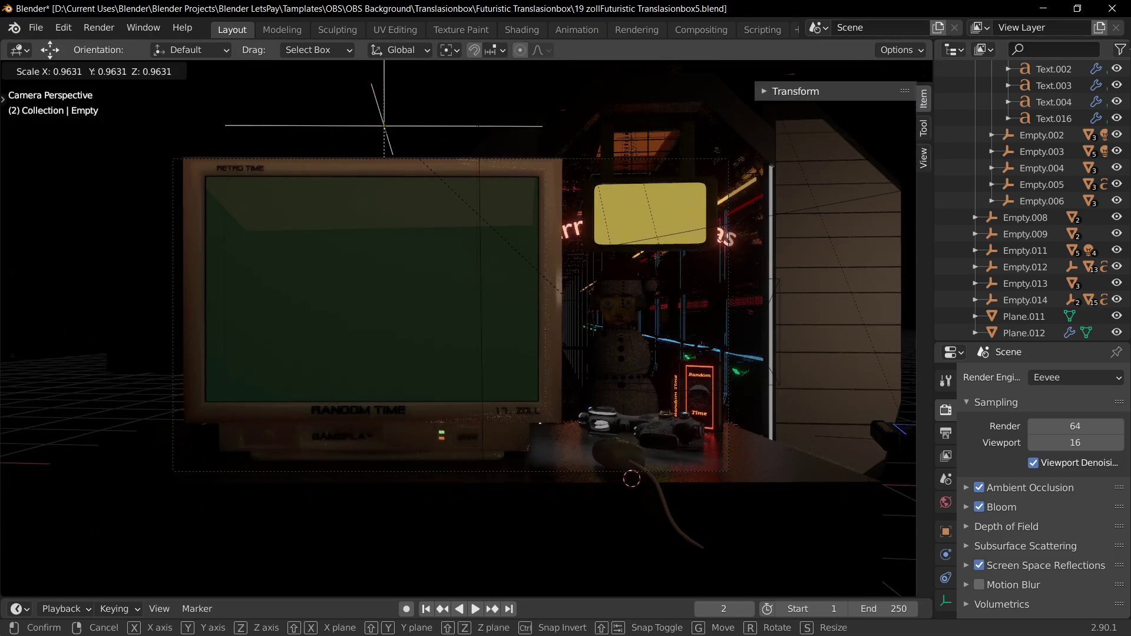
click(441, 435)
key(g)
key(z)
click(549, 307)
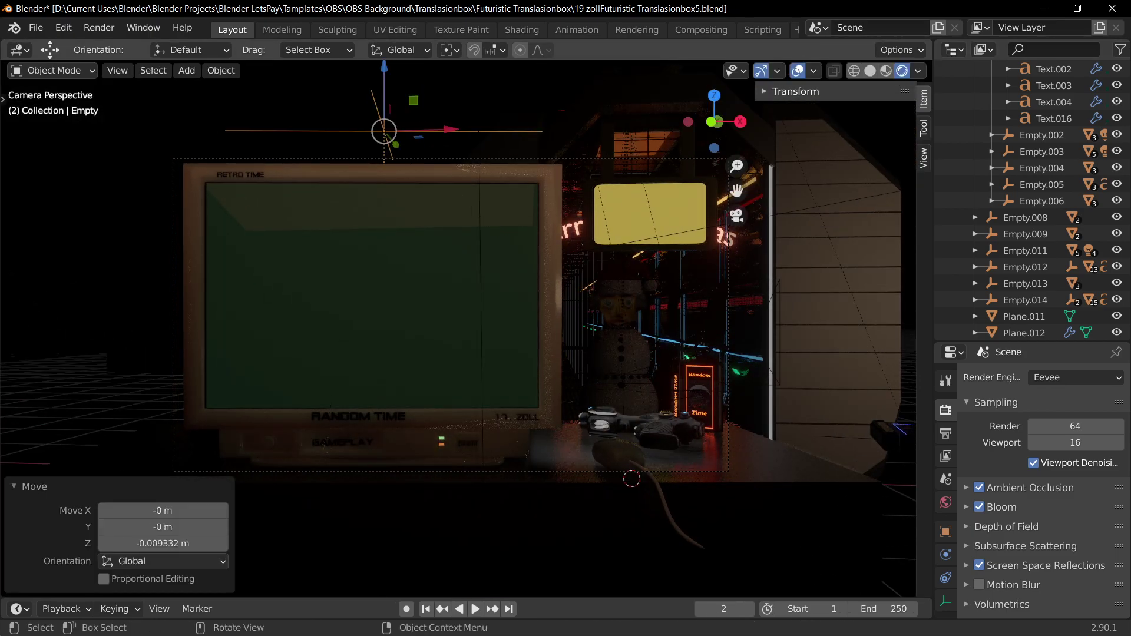
key(ctrl+z)
key(ctrl+z)
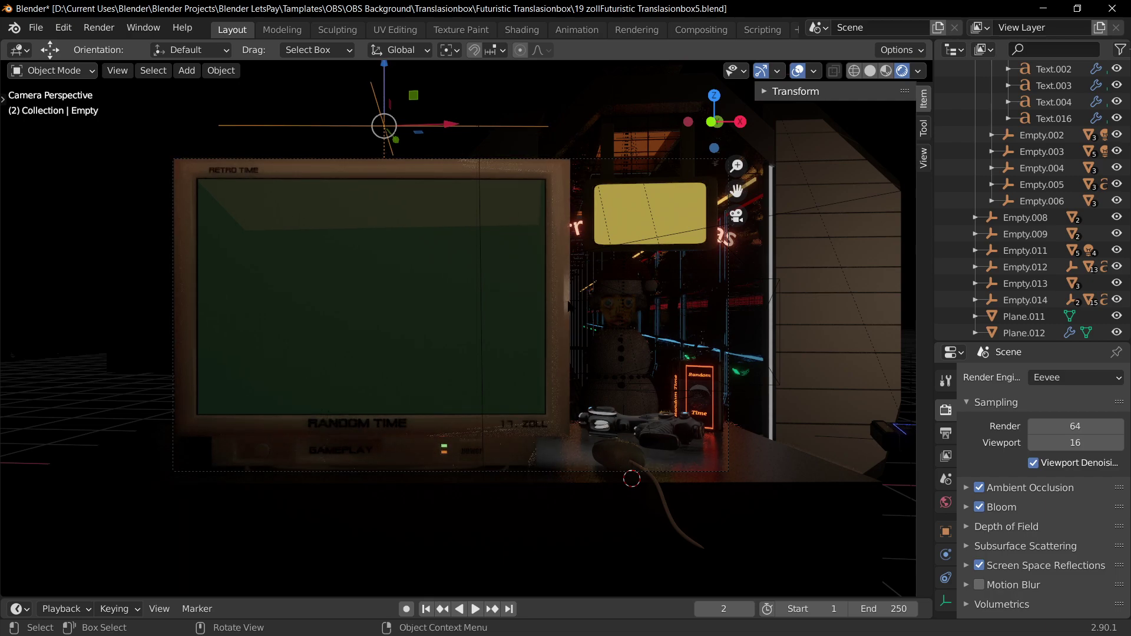
- Select the desk and switch the viewport back to Material Preview shading
click(760, 462)
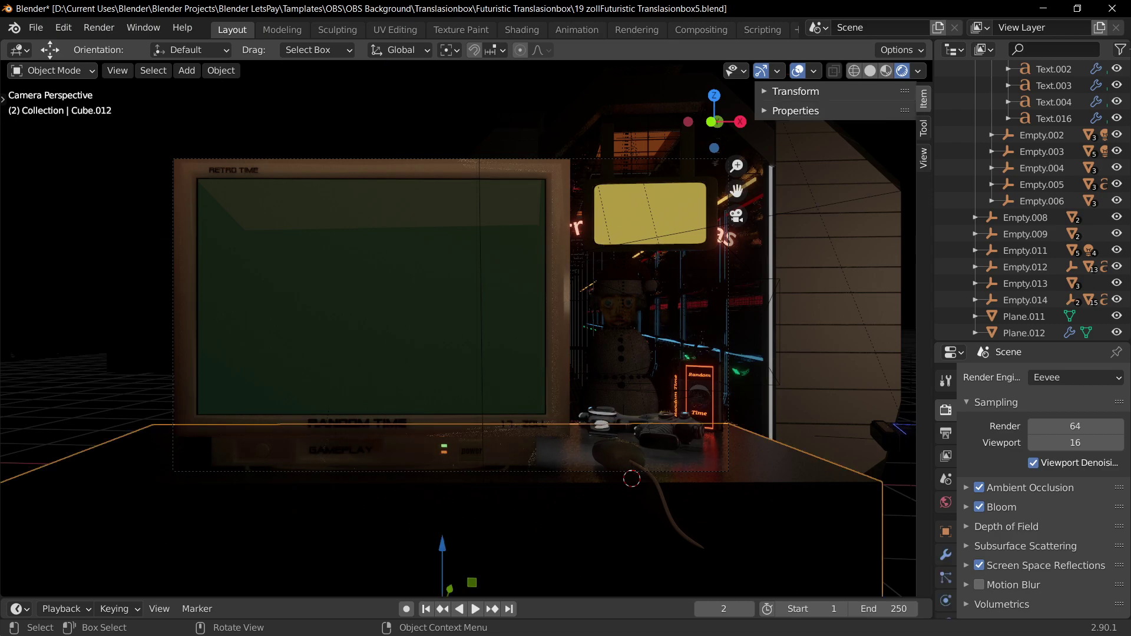
click(886, 71)
scroll(464, 504, up, 1)
scroll(393, 211, down, 2)
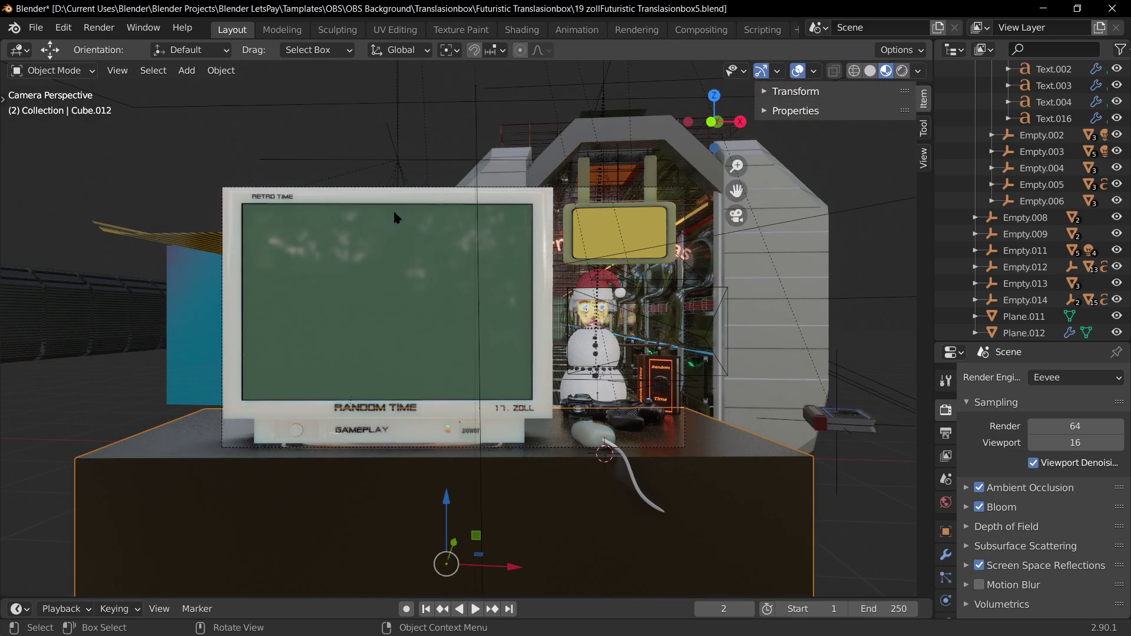
click(419, 163)
scroll(632, 481, up, 2)
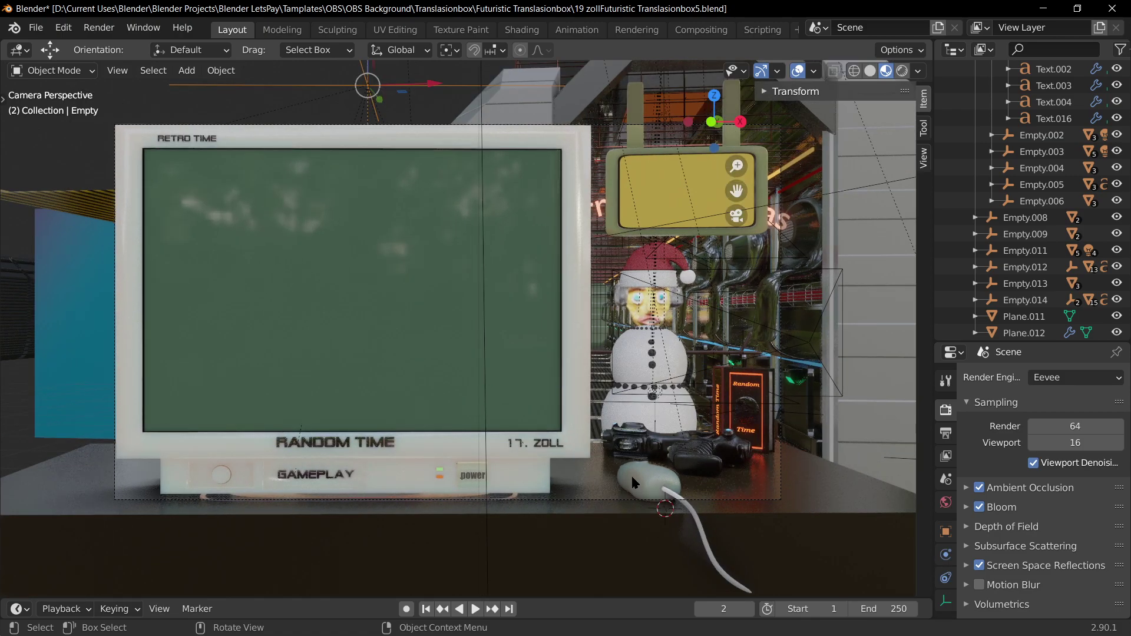
key(s)
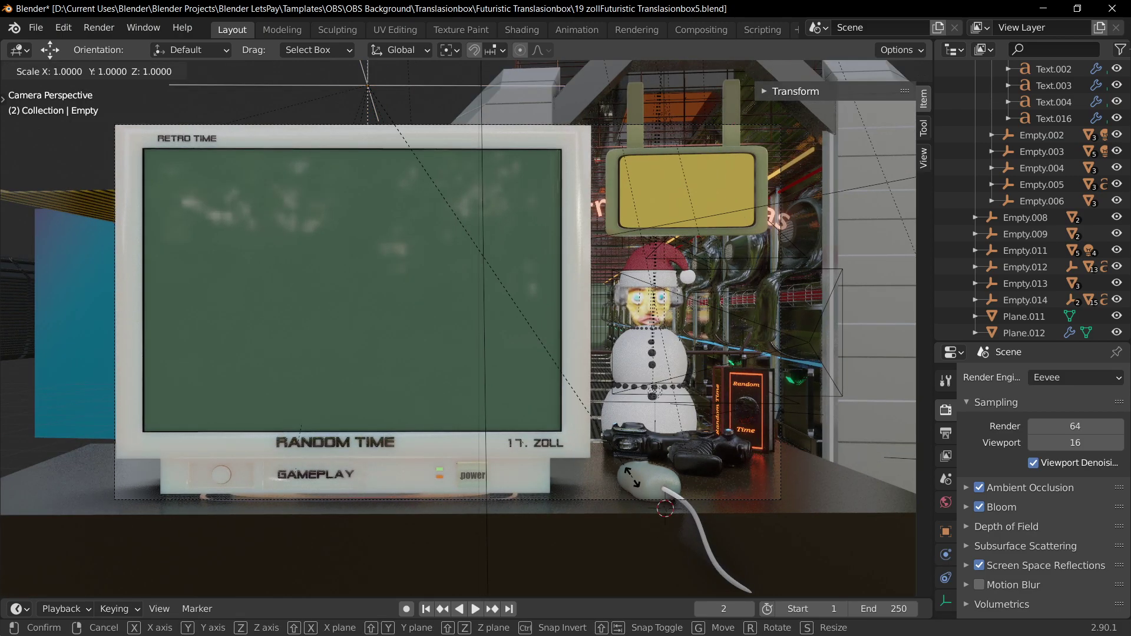
right_click(633, 477)
- Hide the desk and raise the monitor's stand base slightly along global Z toward the housing
click(493, 519)
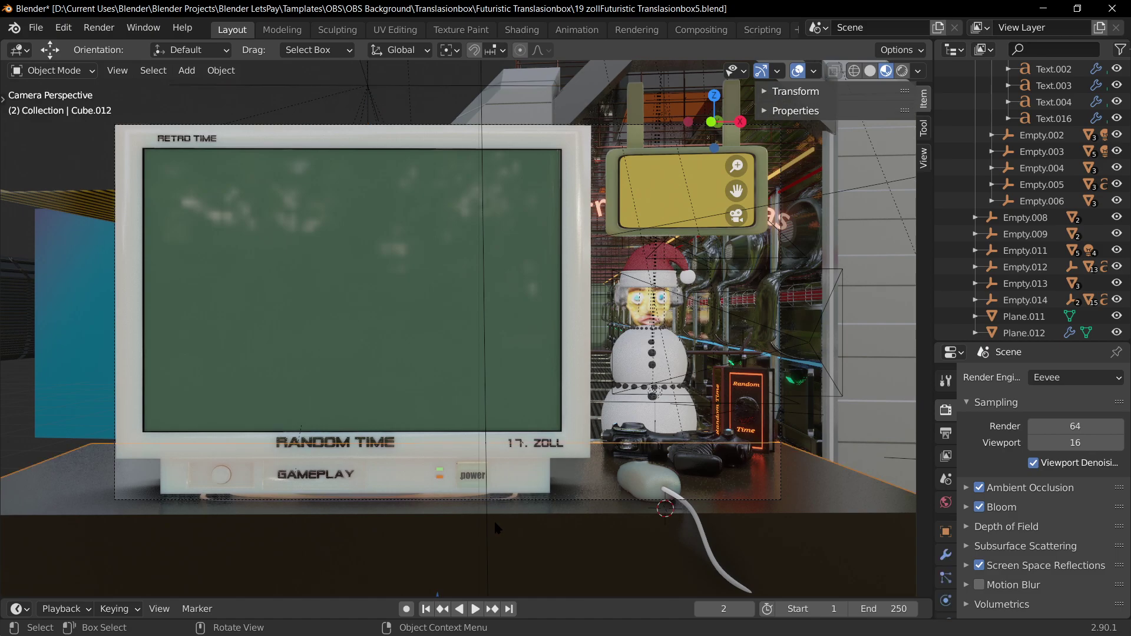
middle_drag(359, 556, 707, 411)
scroll(408, 460, up, 3)
click(538, 341)
click(707, 410)
key(KP_Decimal)
key(g)
key(z)
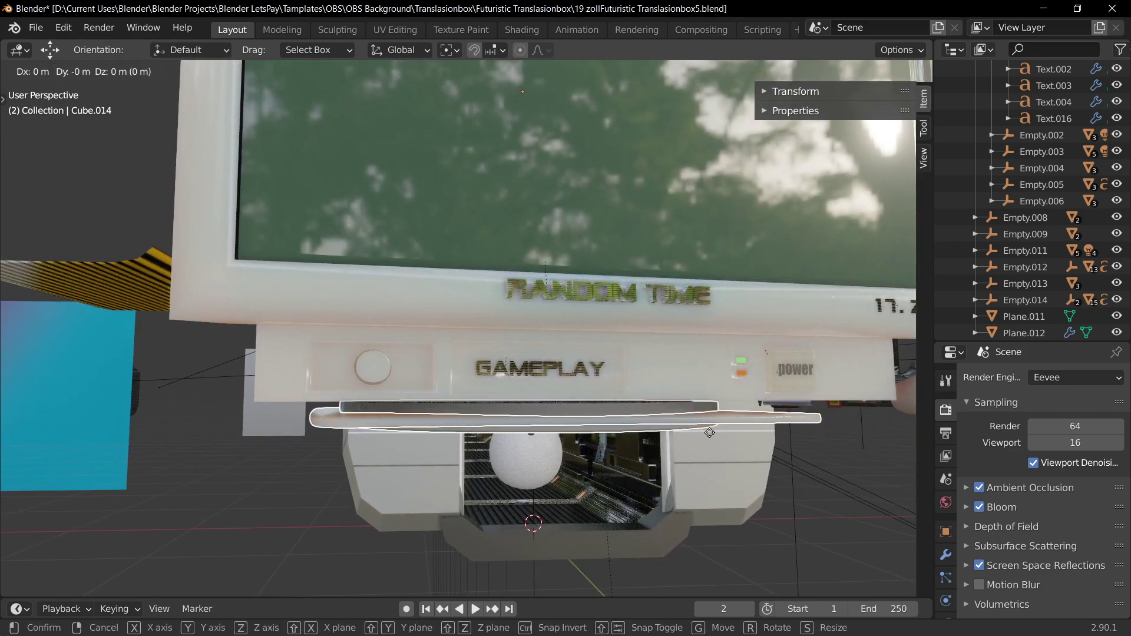
click(711, 427)
- Return to the camera view and unhide the desk
click(720, 469)
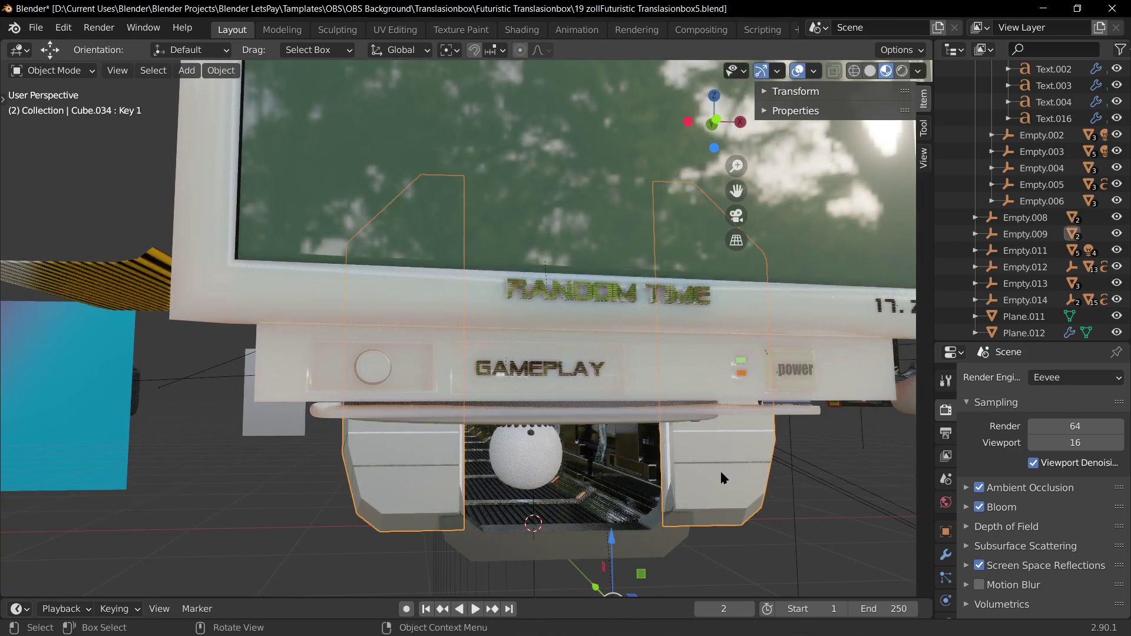
scroll(720, 471, down, 4)
key(KP_0)
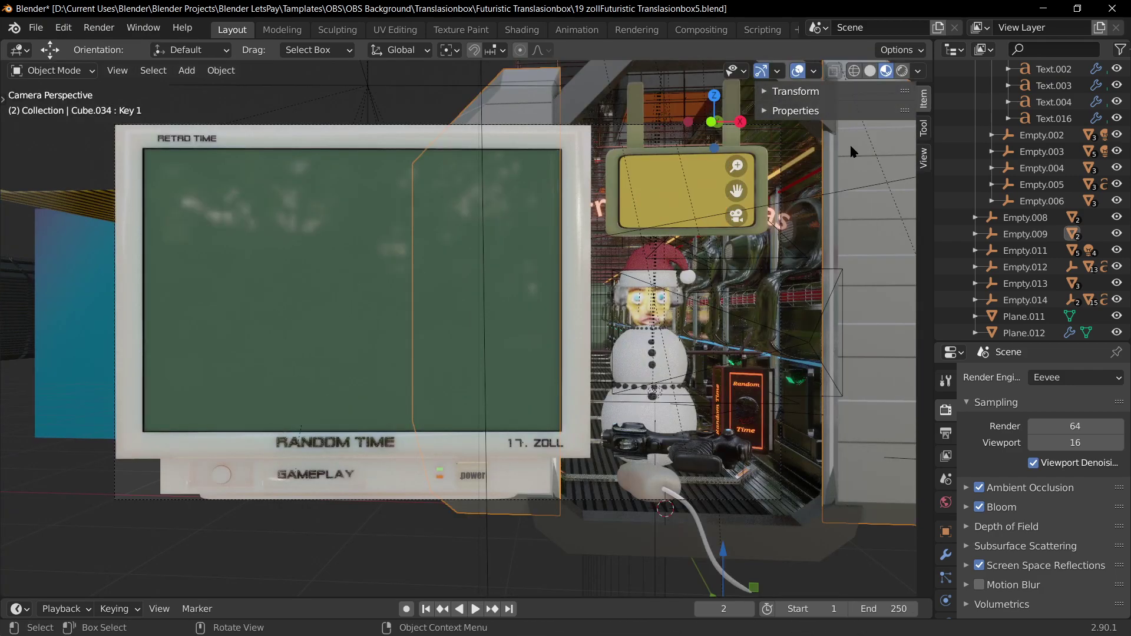
key(alt+h)
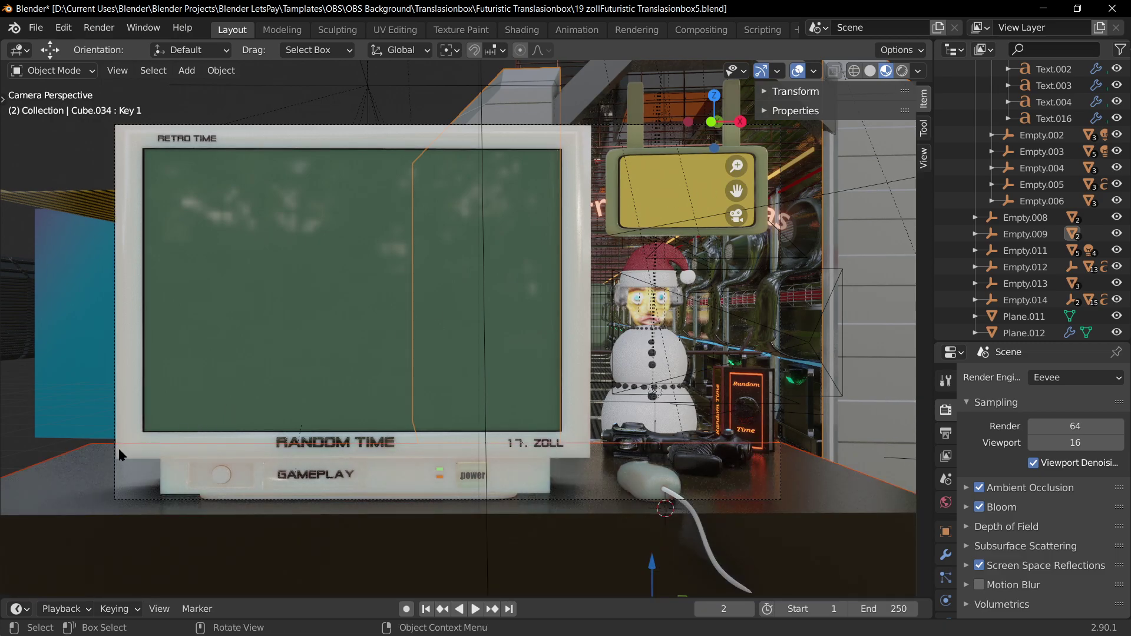
- Inspect up close how the monitor's base sits on the desk and save the Blender file
click(93, 465)
scroll(321, 524, up, 4)
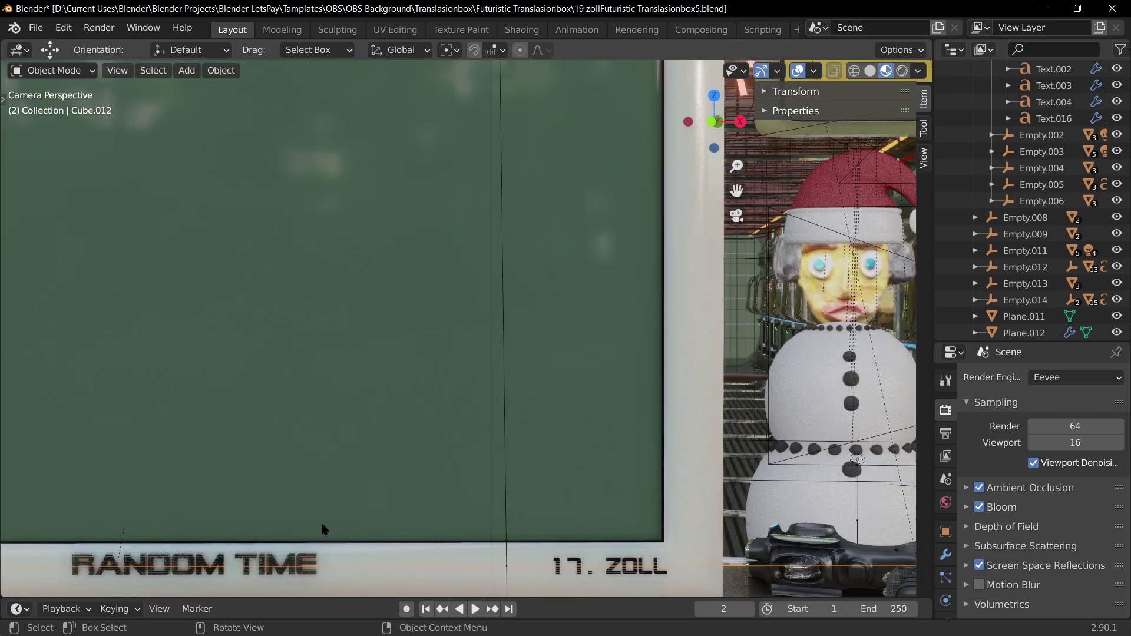
shift+middle_drag(321, 520, 537, 181)
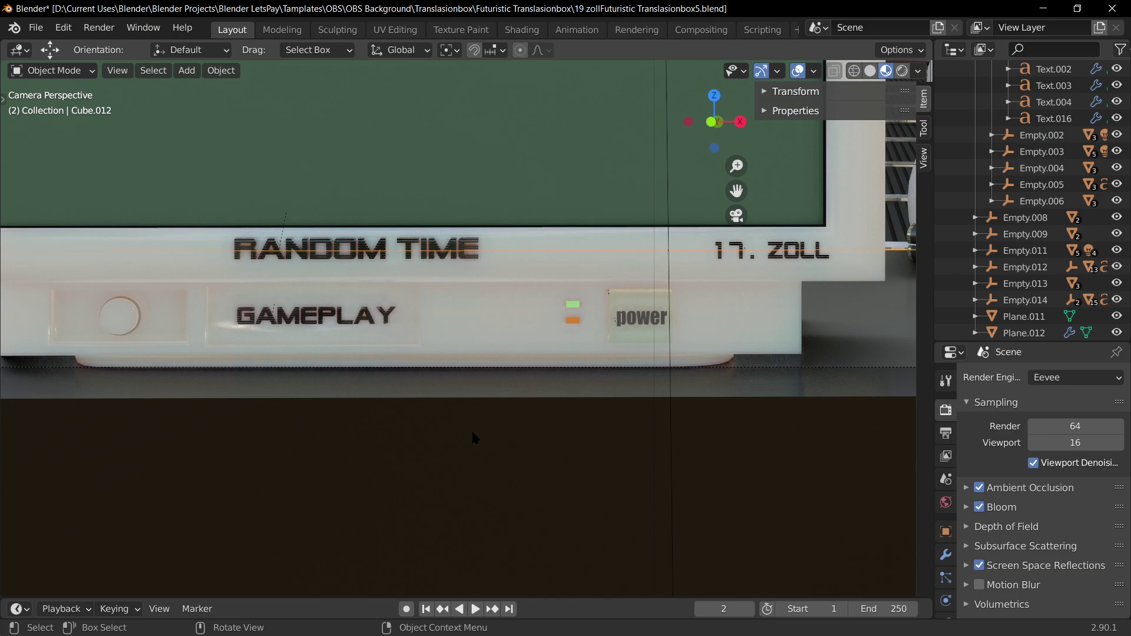
scroll(735, 373, down, 4)
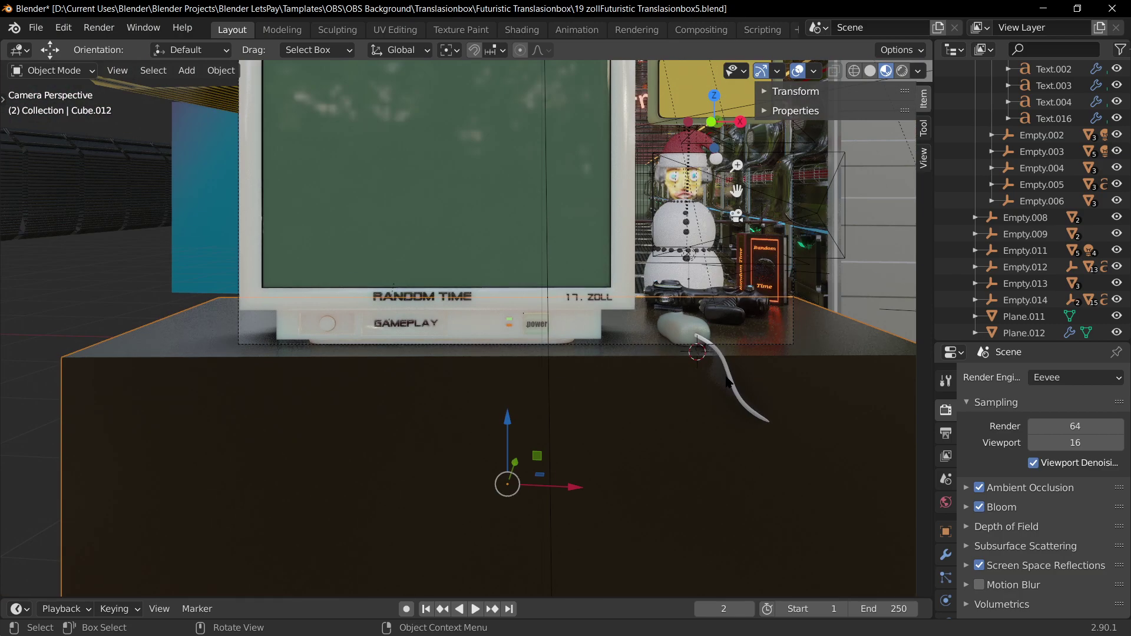
key(ctrl+s)
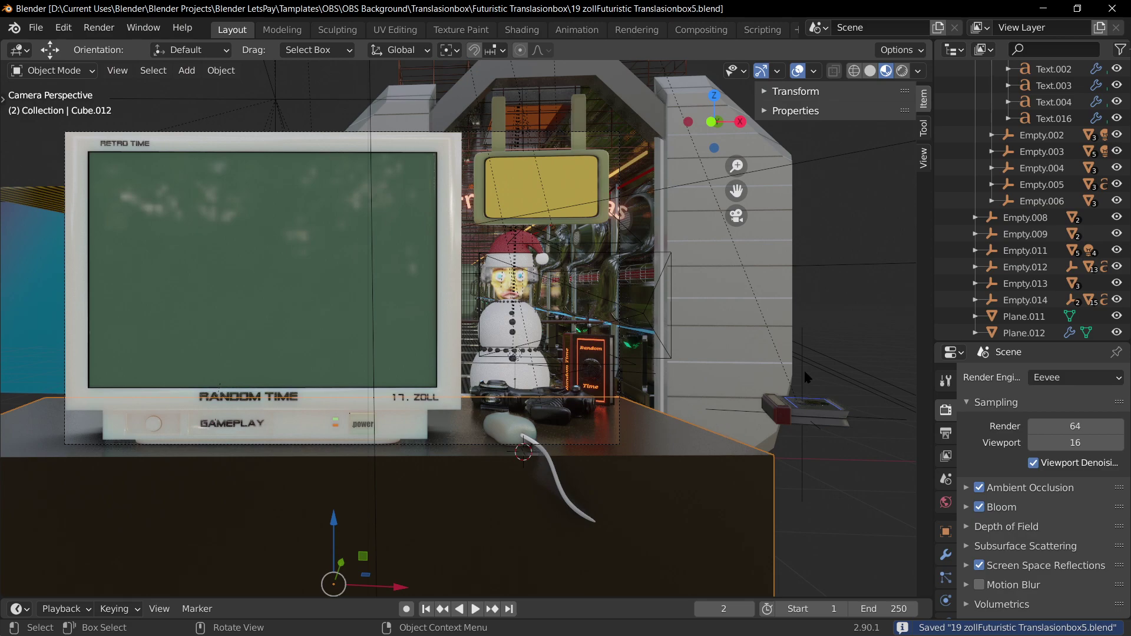
- Select the game controller and examine its placement on the desk relative to the mouse and books from several angles
scroll(804, 369, up, 3)
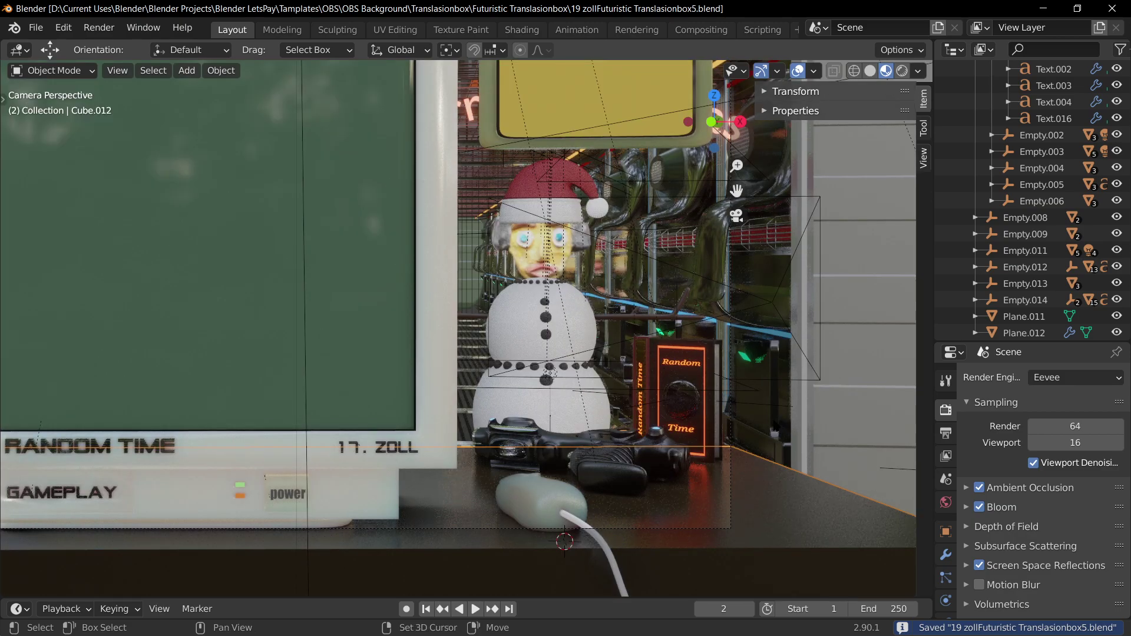
shift+middle_drag(775, 425, 438, 316)
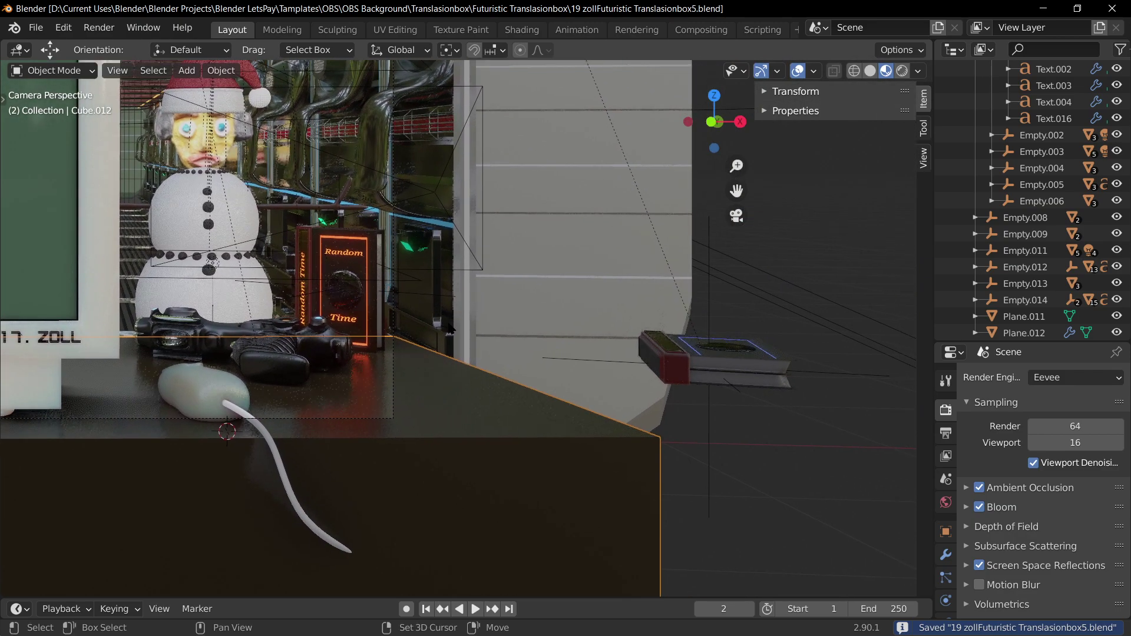
click(678, 374)
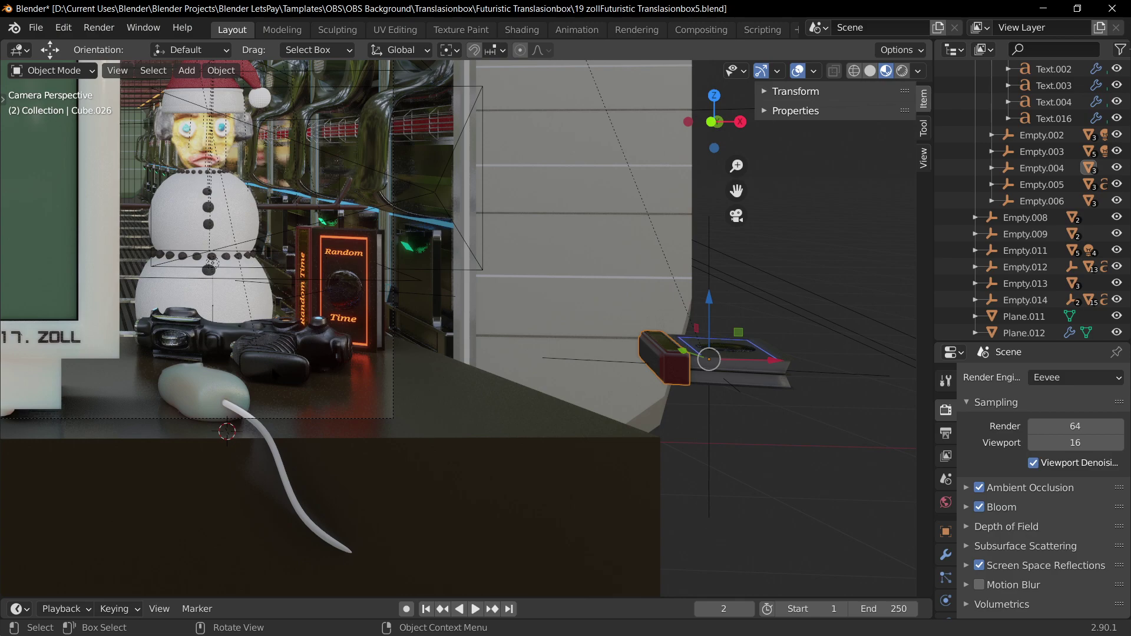
click(266, 352)
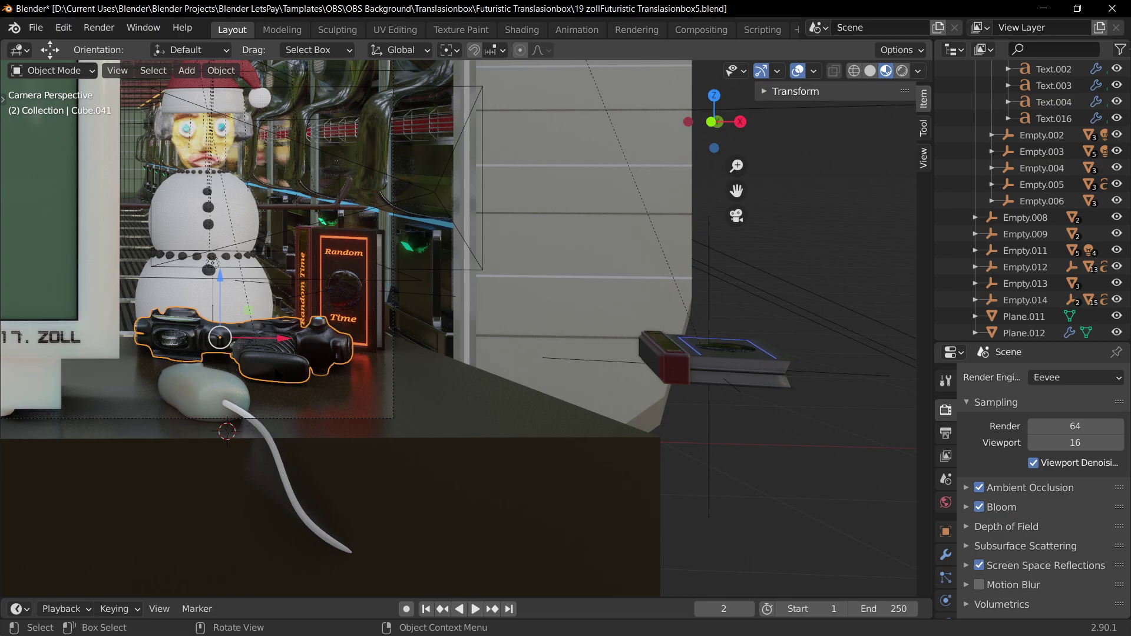
middle_drag(238, 257, 562, 402)
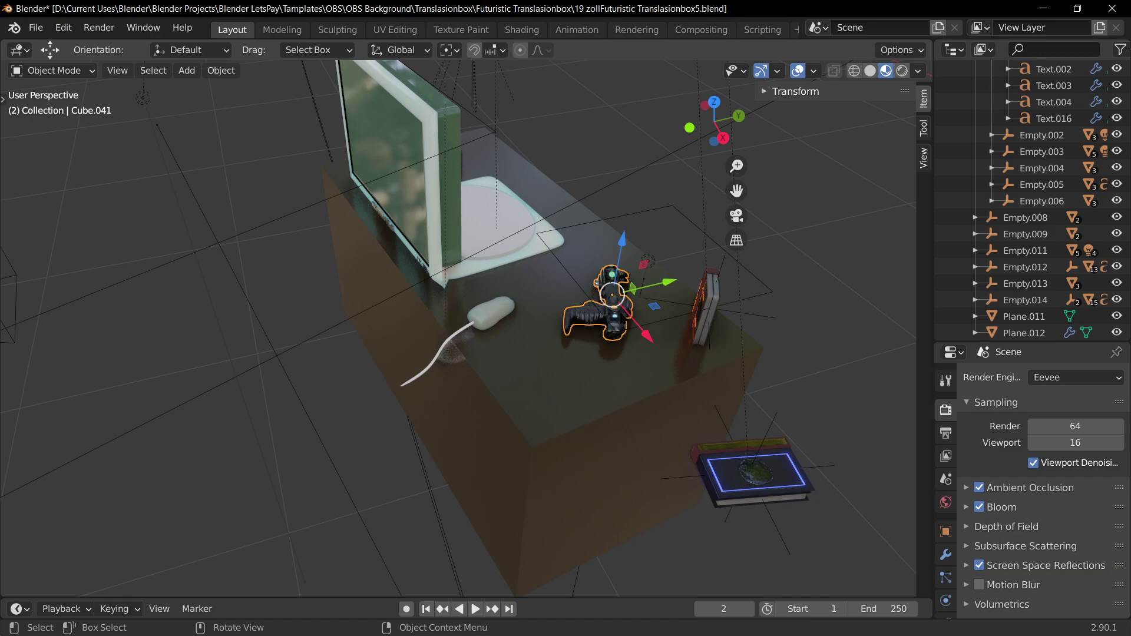
middle_drag(623, 318, 664, 277)
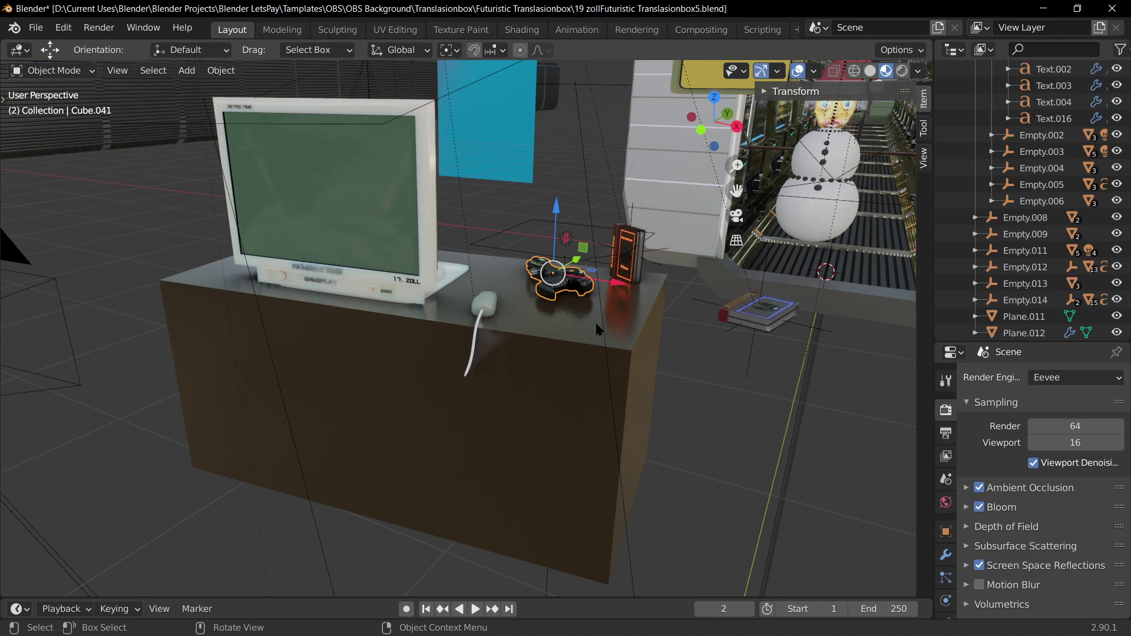
- Examine how the monitor, mouse, controller and standing book sit on the desk from the front and up close
middle_drag(685, 285, 657, 274)
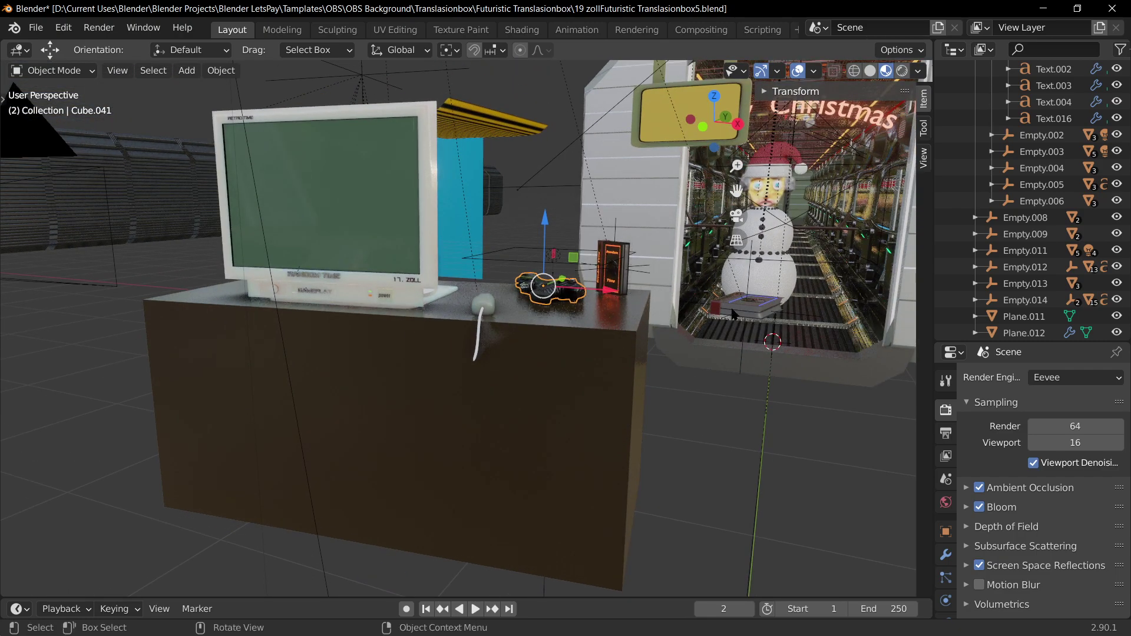
middle_drag(620, 334, 581, 342)
scroll(580, 341, up, 3)
middle_drag(683, 320, 561, 325)
middle_drag(654, 329, 674, 408)
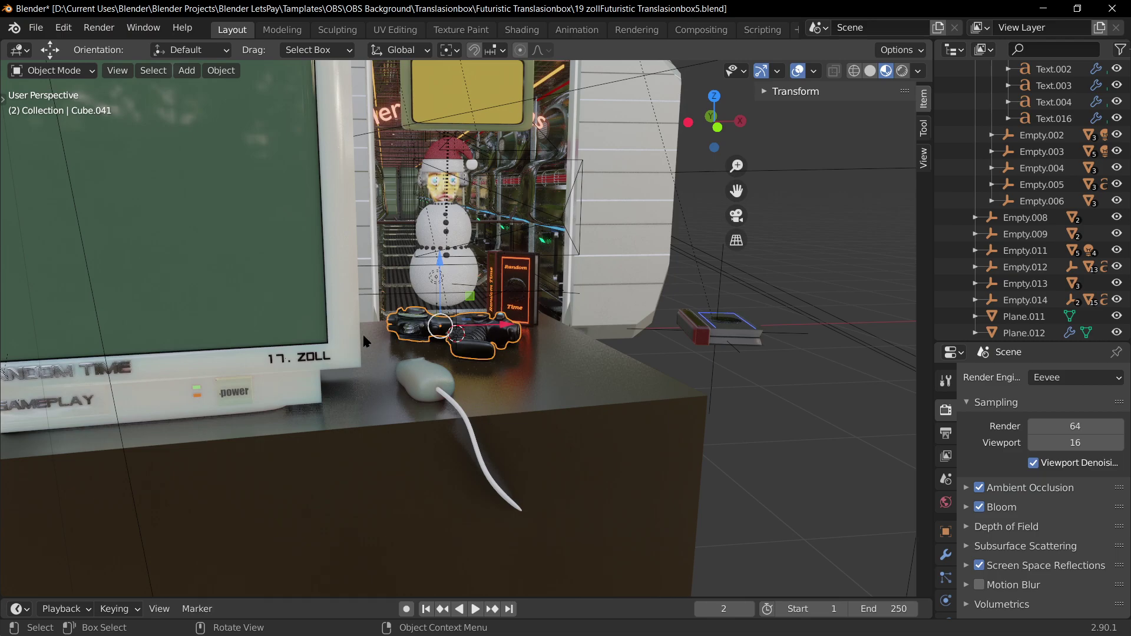
middle_drag(425, 357, 462, 360)
shift+middle_drag(564, 345, 627, 407)
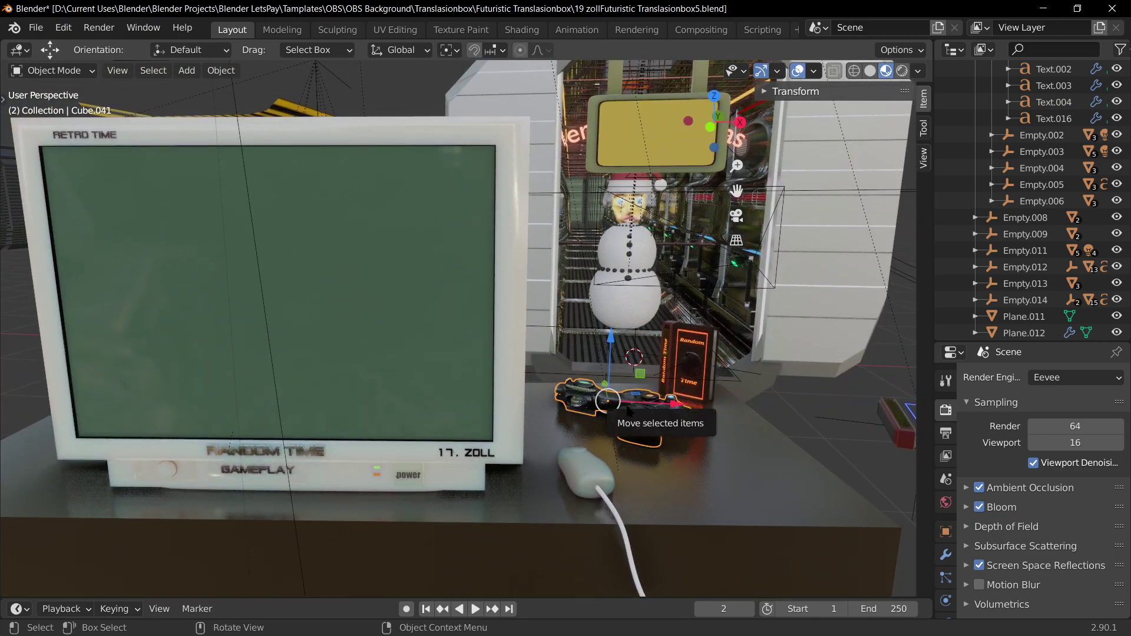
- Compare the game controller's placement through the camera and from above, and pick its grip part and main body
key(KP_7)
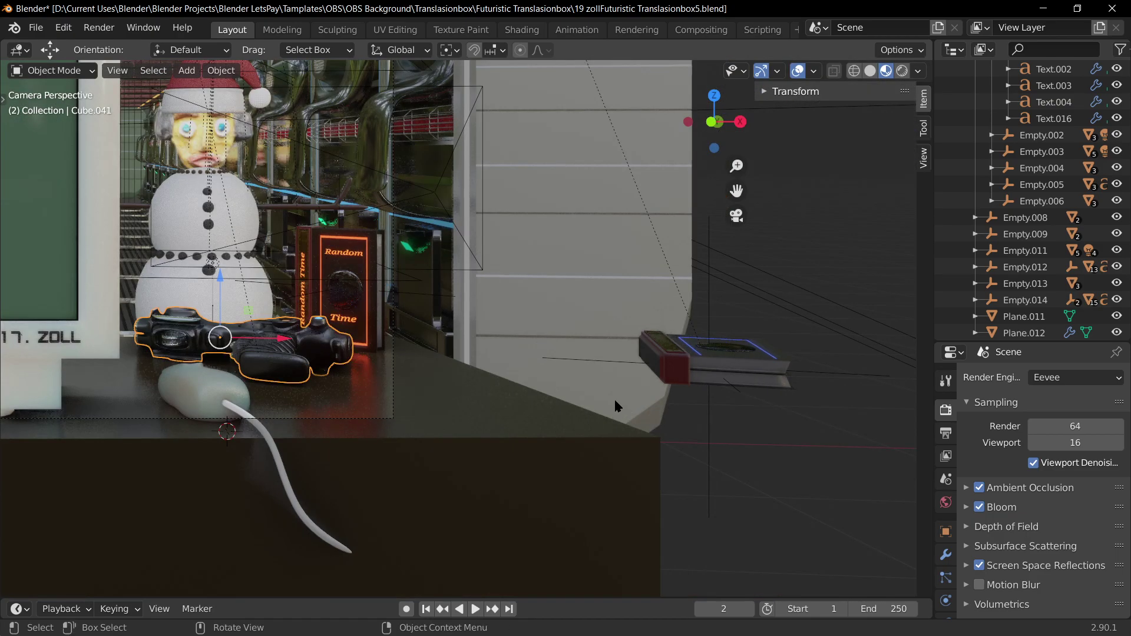
shift+middle_drag(412, 358, 754, 465)
scroll(748, 466, up, 1)
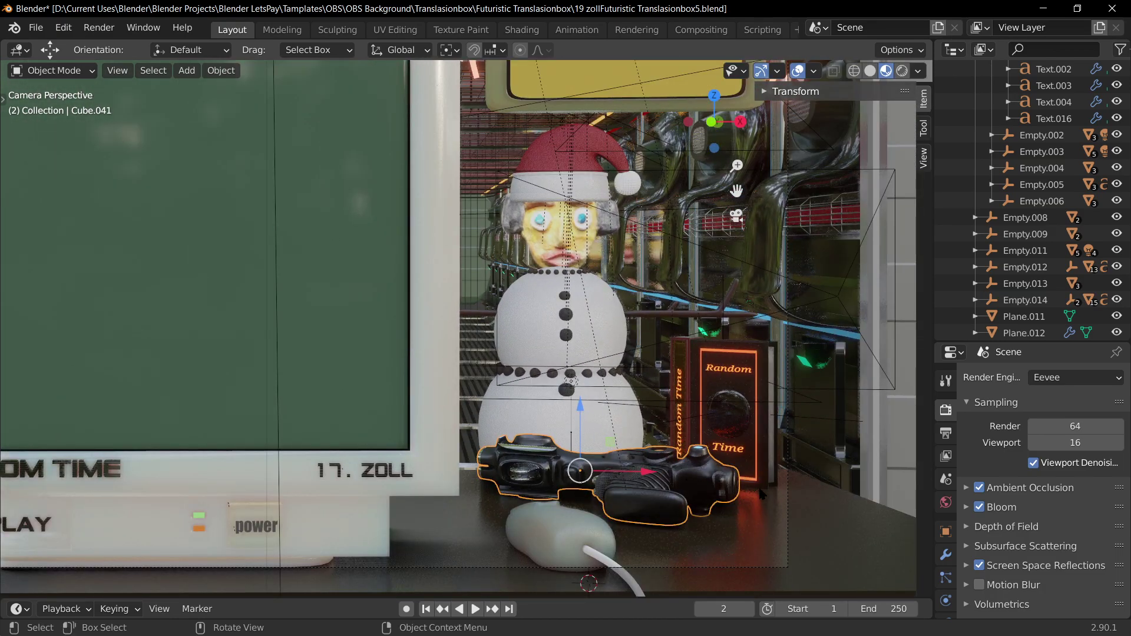
shift+middle_drag(762, 494, 619, 354)
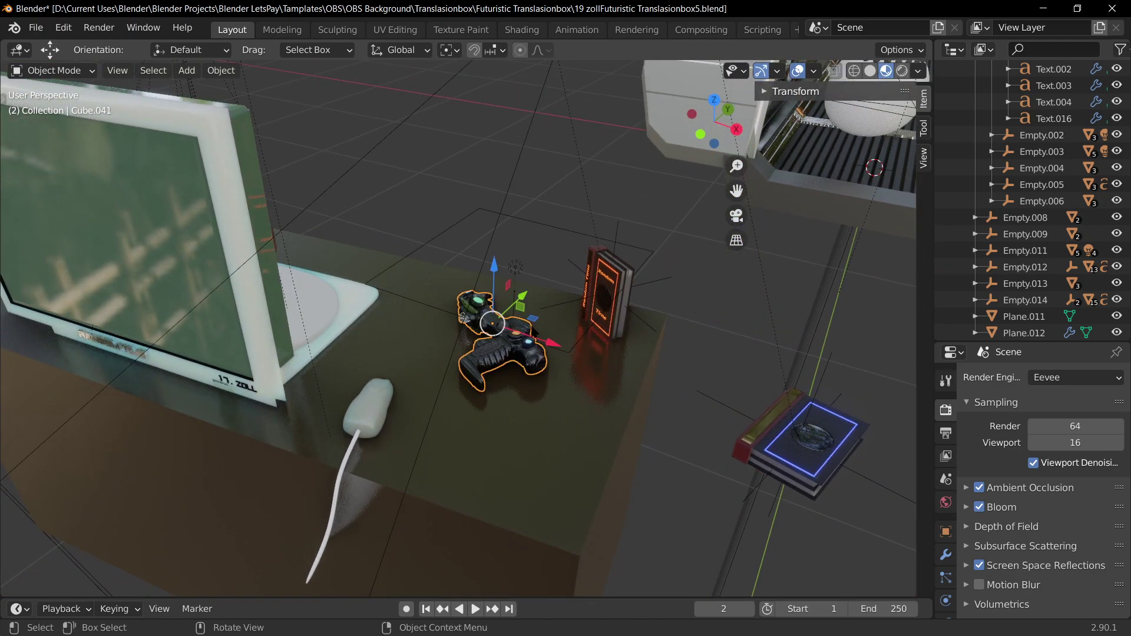
click(490, 352)
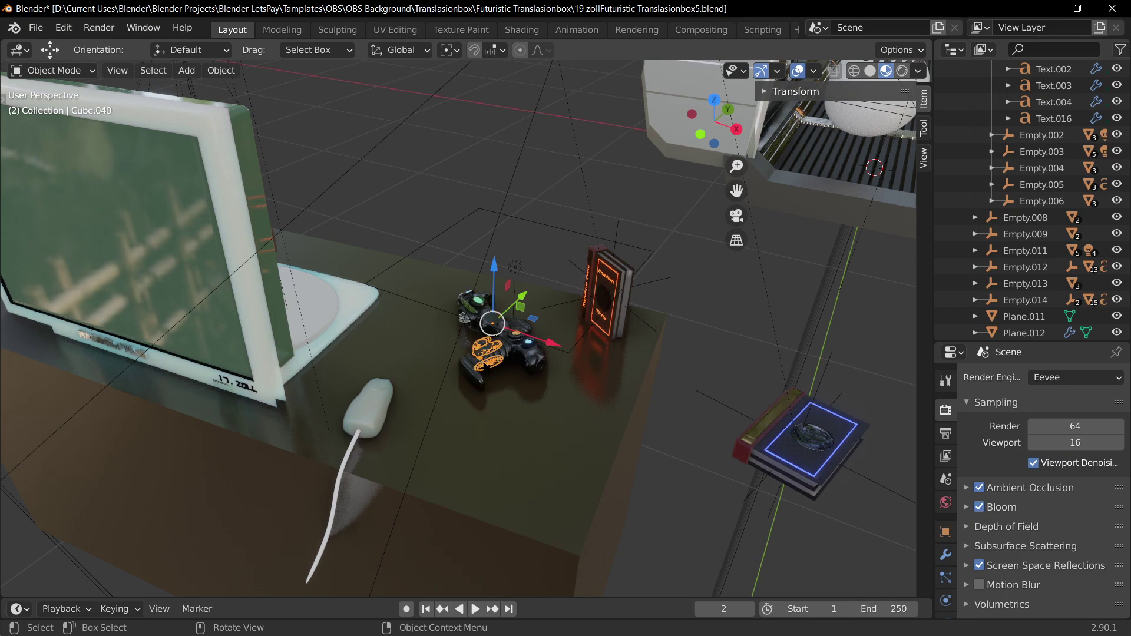
click(489, 352)
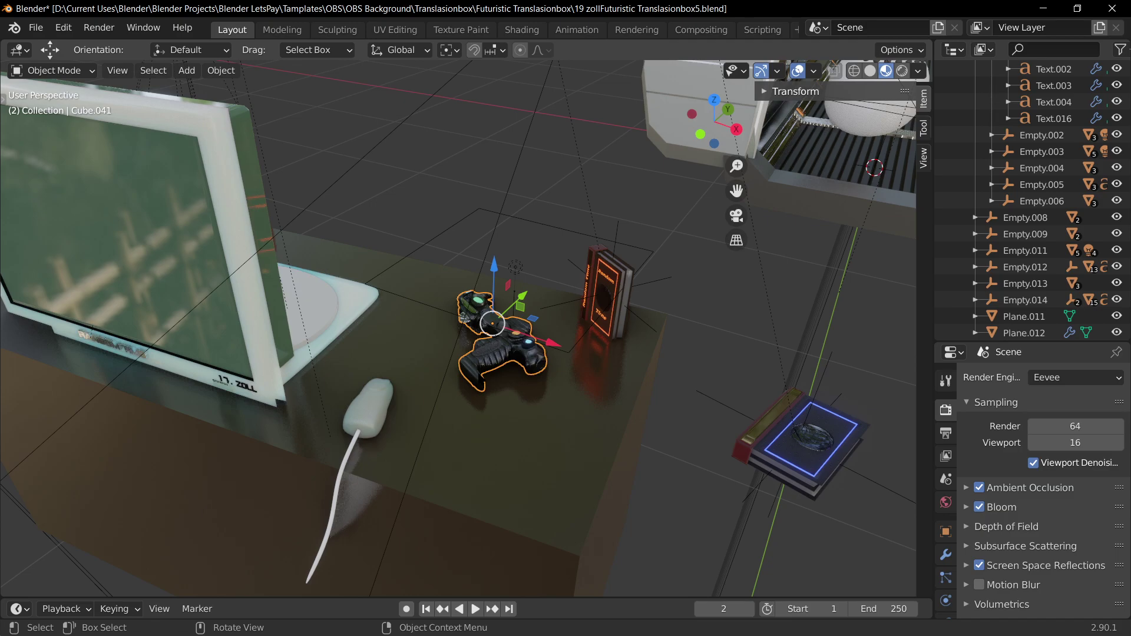
- View the whole desk setup from the front, select the desk and return to the camera view
scroll(460, 232, down, 3)
middle_drag(614, 288, 662, 243)
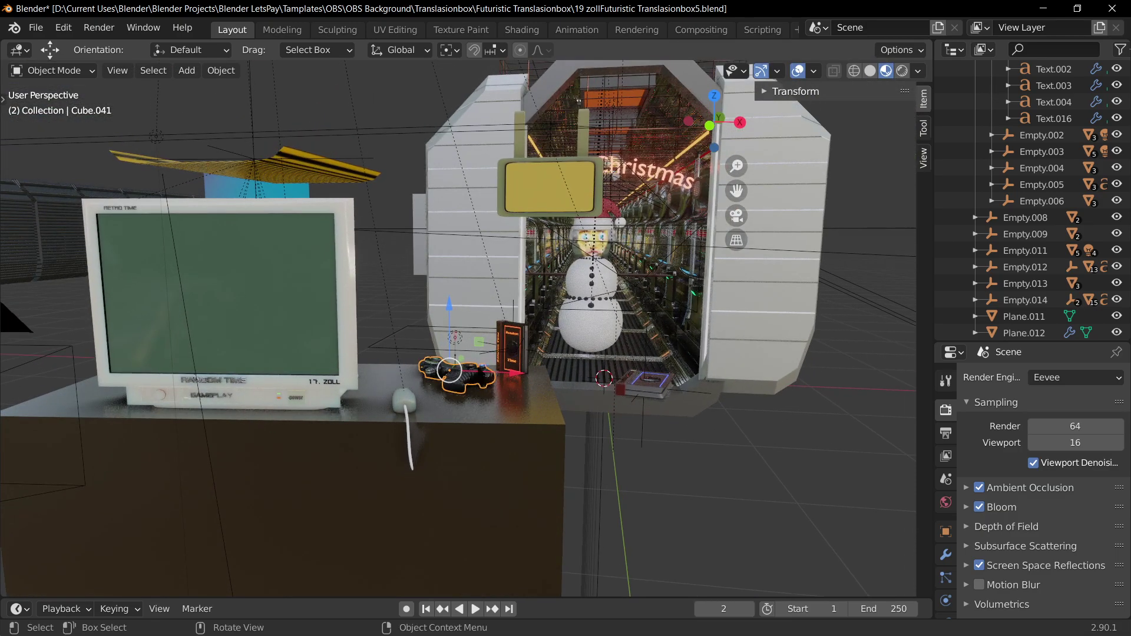
click(476, 446)
key(KP_0)
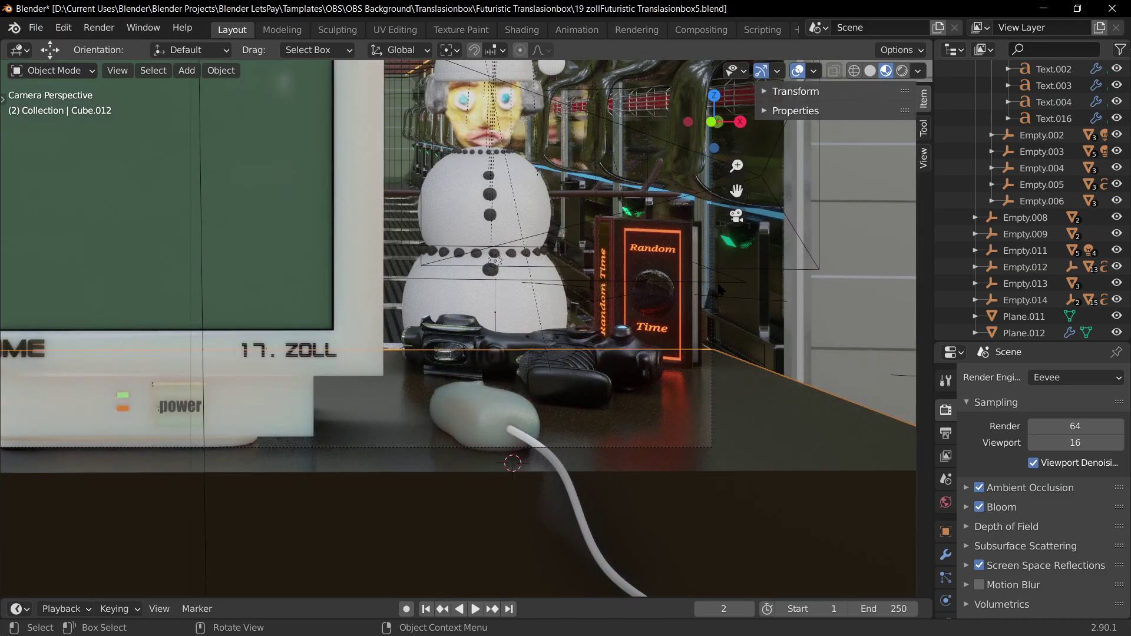
click(761, 301)
key(g)
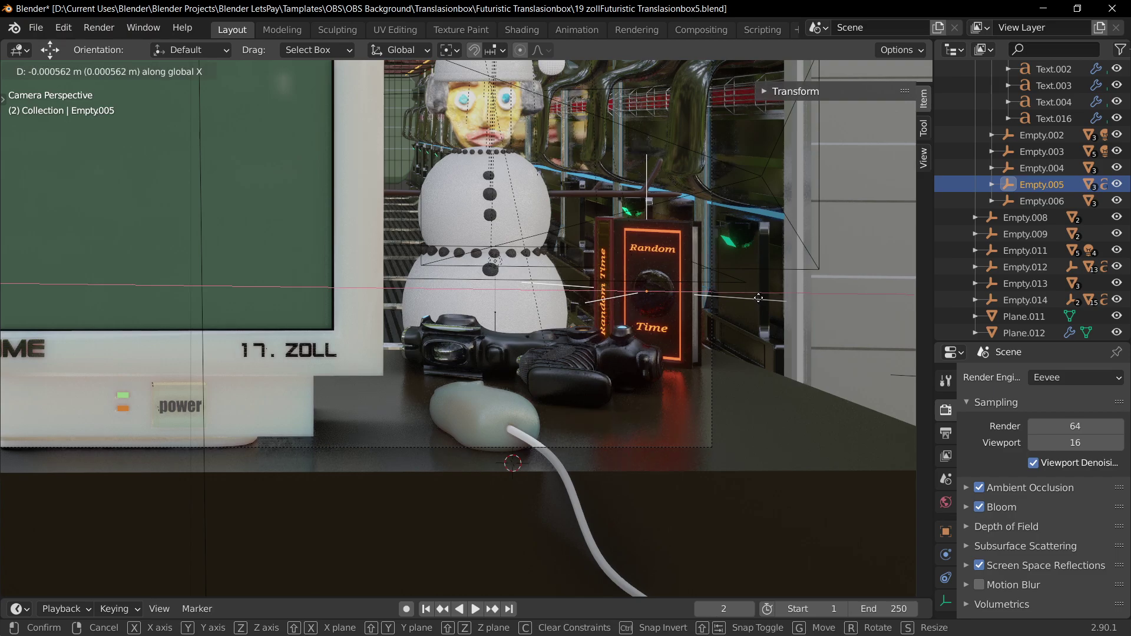
key(y)
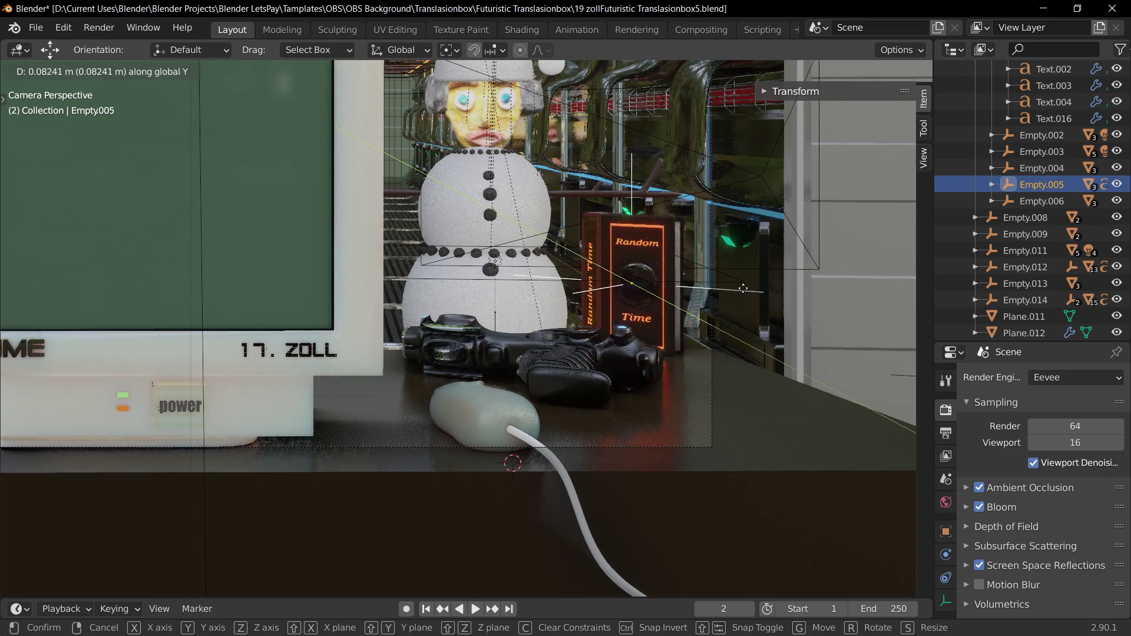
key(Escape)
key(g)
key(x)
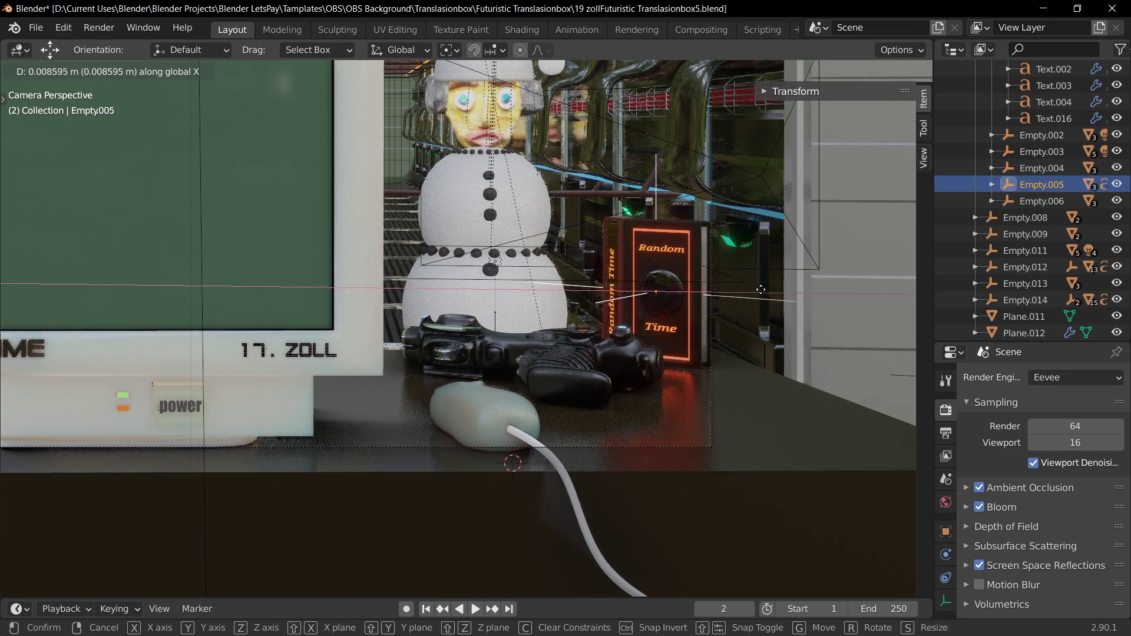
key(Escape)
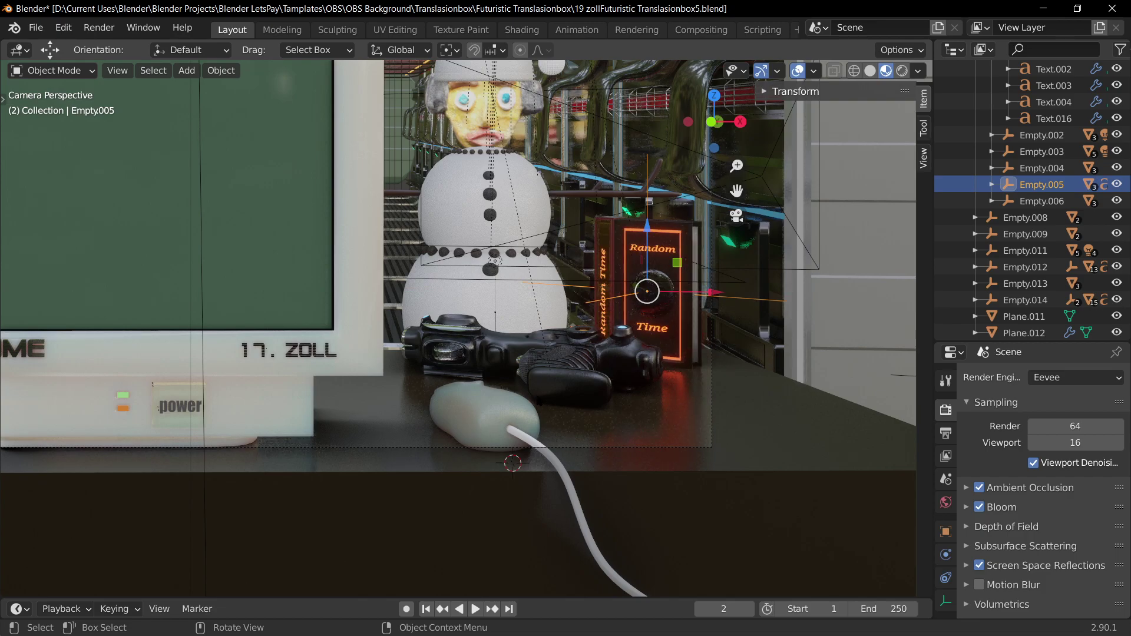
- Check the overall framing of the monitor, snowman and desk props in the camera view and save the Blender file
scroll(404, 379, down, 4)
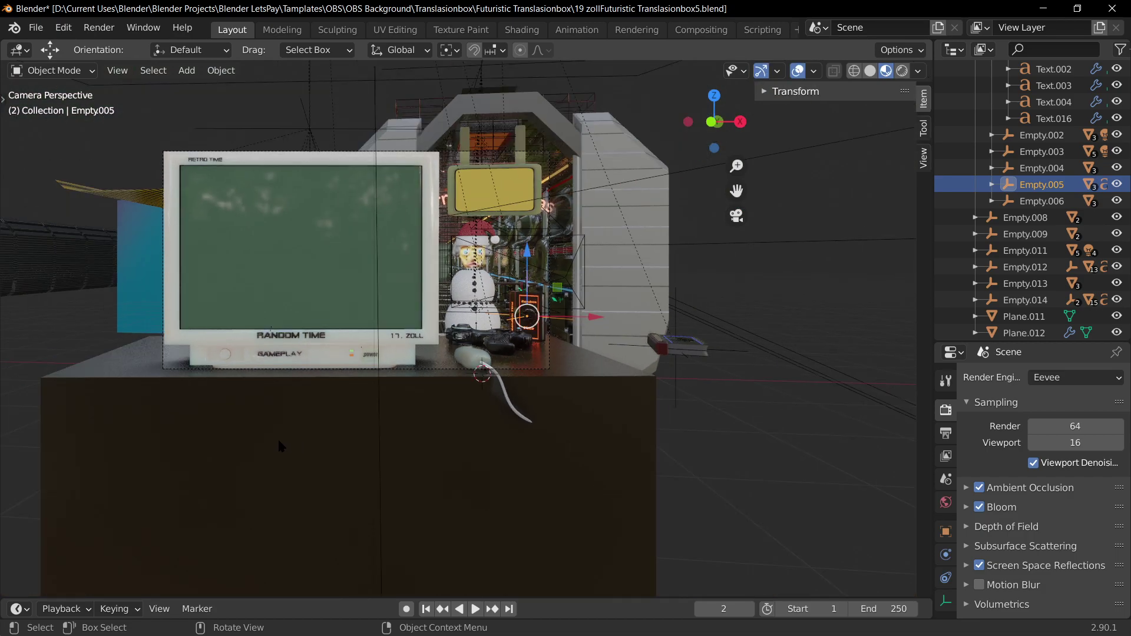
scroll(266, 429, up, 1)
shift+middle_drag(265, 429, 413, 533)
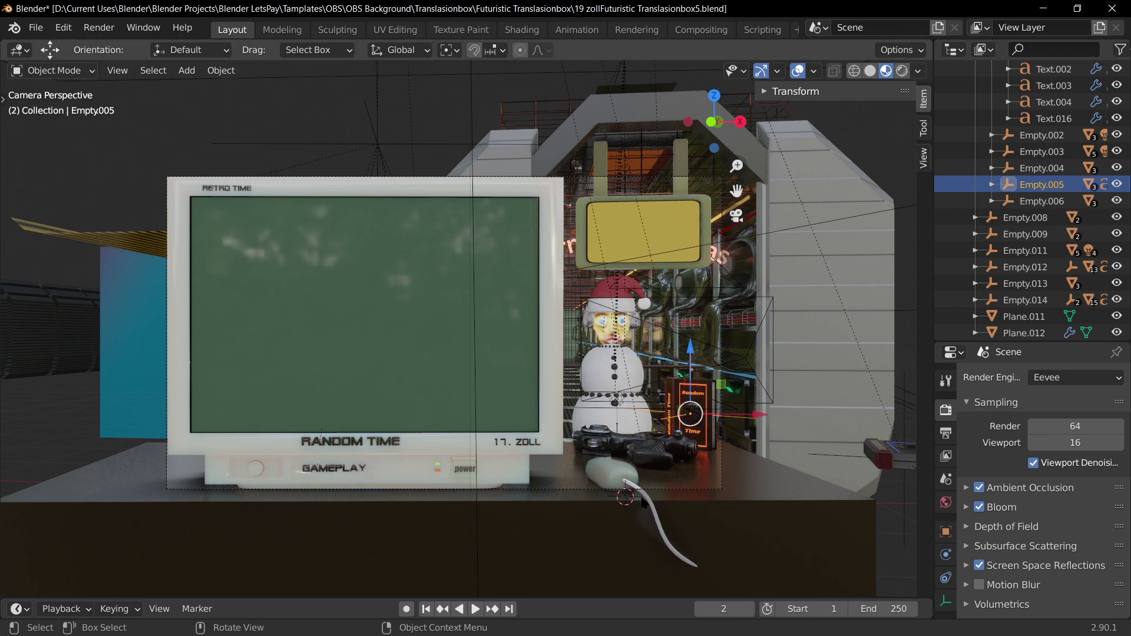
scroll(446, 486, up, 3)
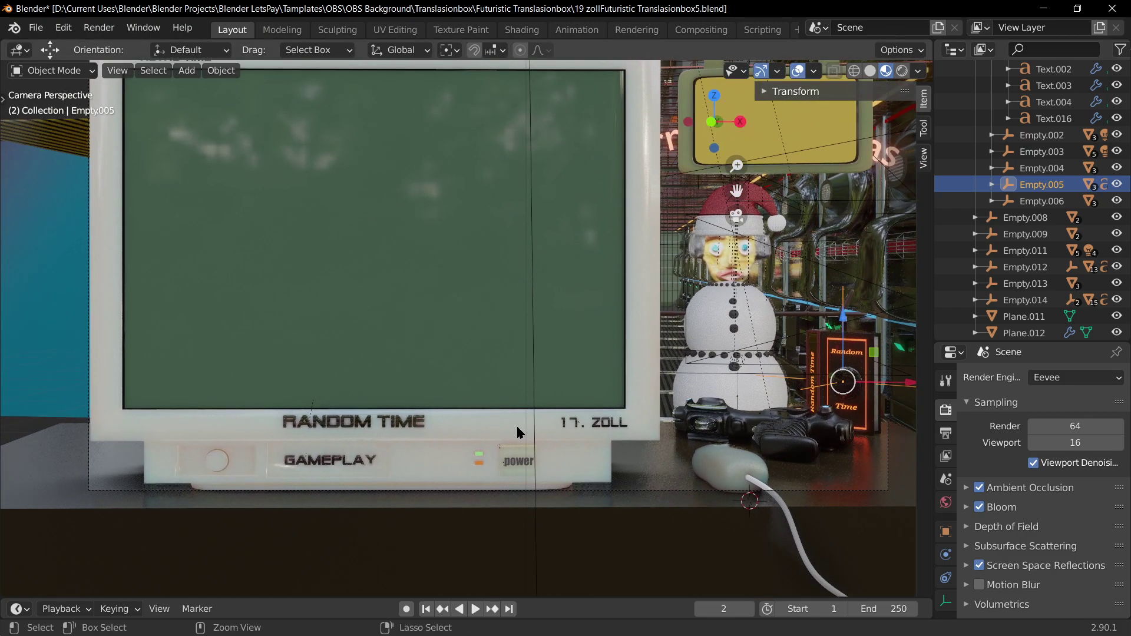
key(ctrl+s)
- Select the monitor housing, switch the viewport to rendered shading and open the housing's modifiers
click(436, 457)
scroll(1037, 472, down, 2)
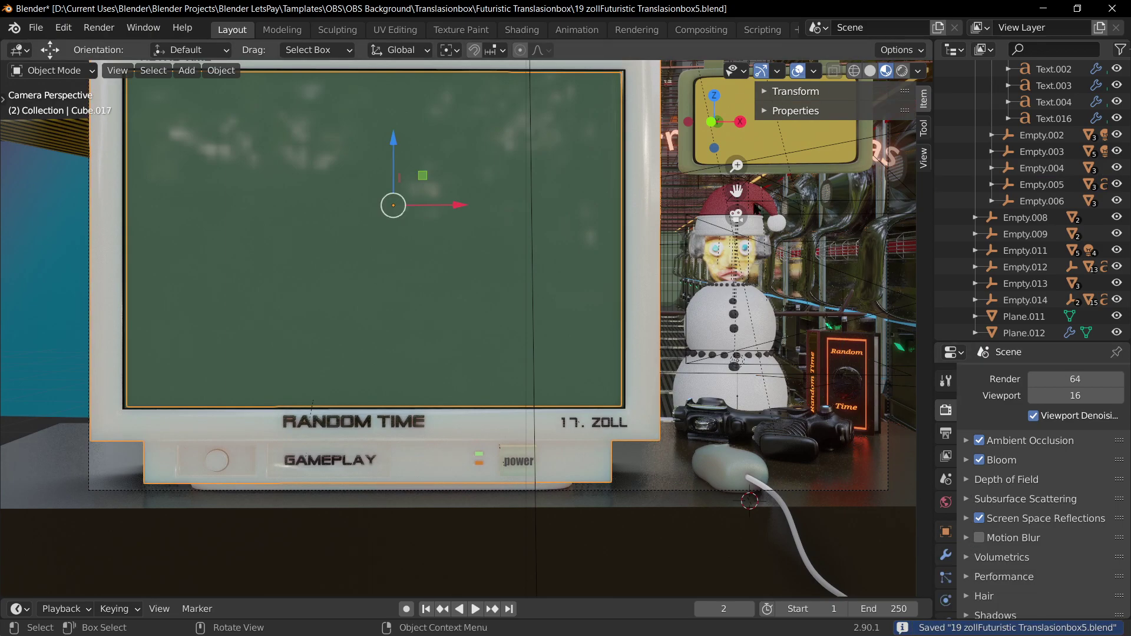
click(901, 70)
scroll(1037, 471, down, 2)
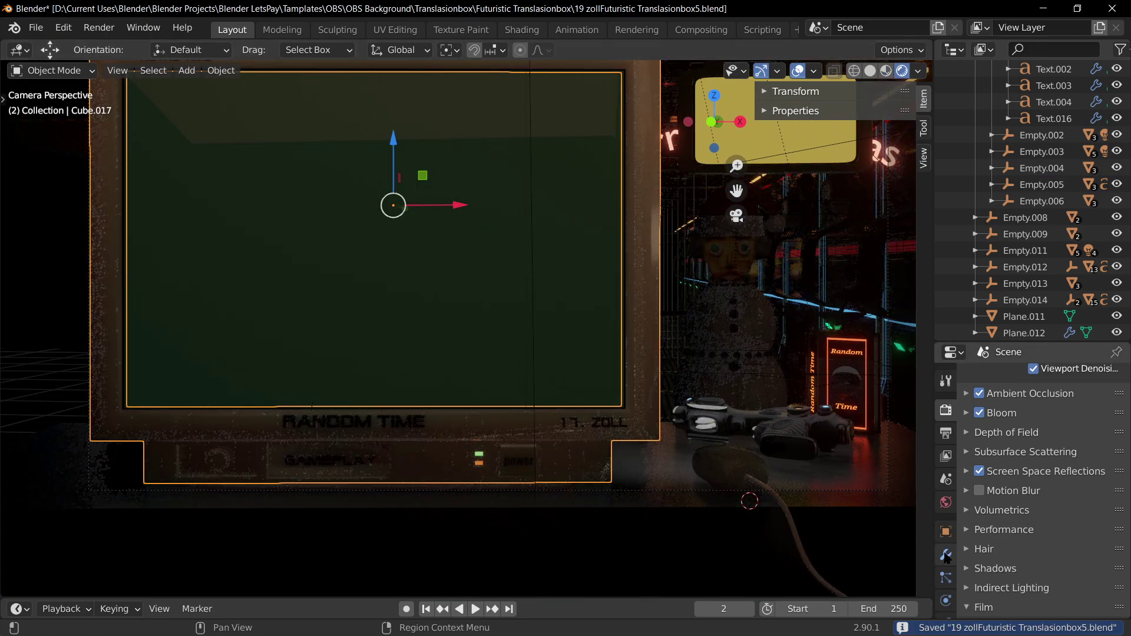
click(946, 555)
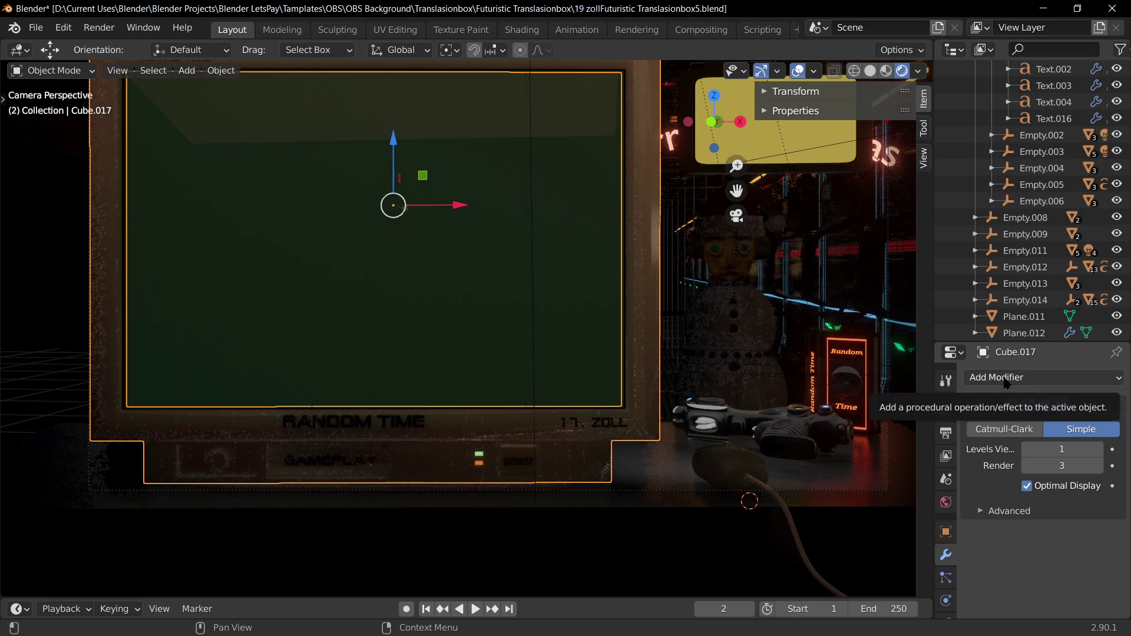
- Try Catmull-Clark on the housing's existing subdivision, restore it to Simple and add a second Subdivision Surface modifier
click(1004, 429)
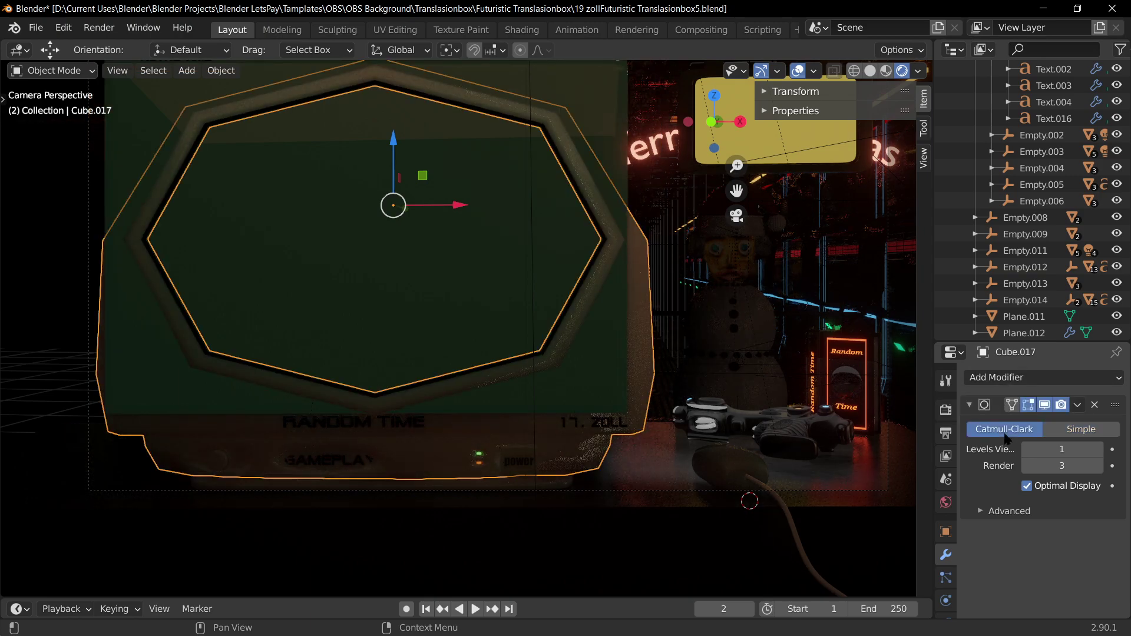
click(1074, 436)
click(982, 379)
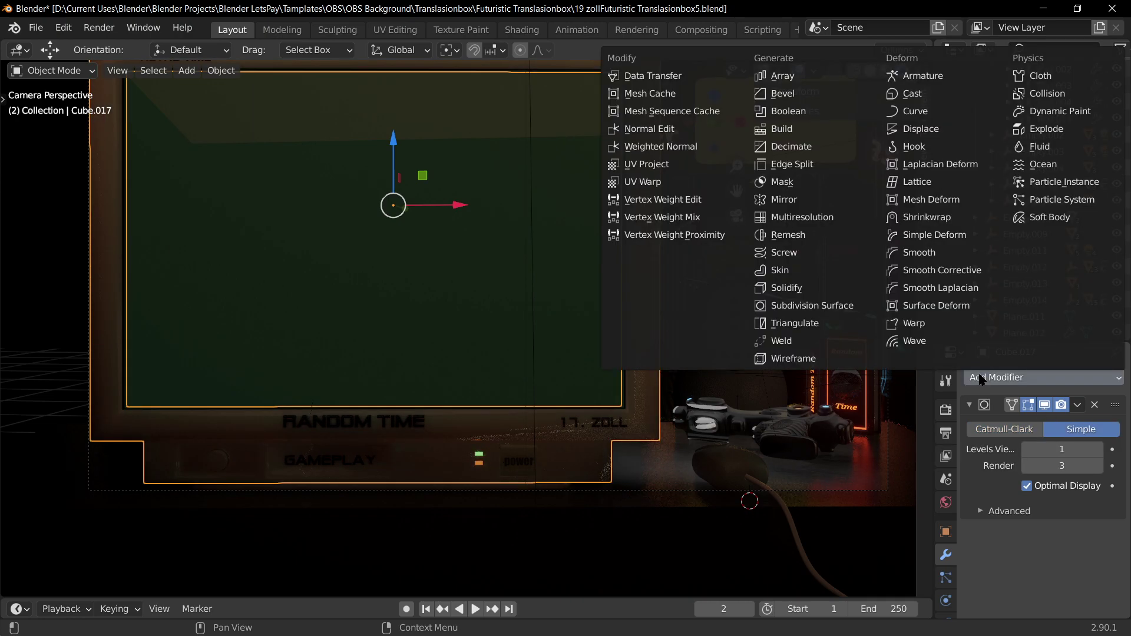
click(836, 312)
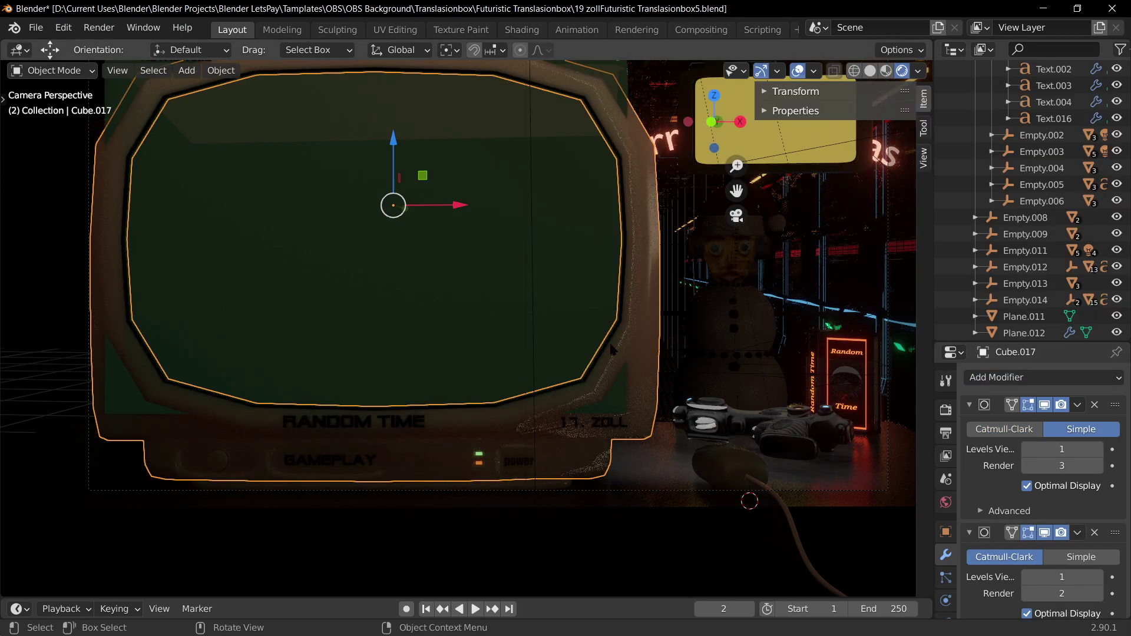
scroll(1076, 420, down, 1)
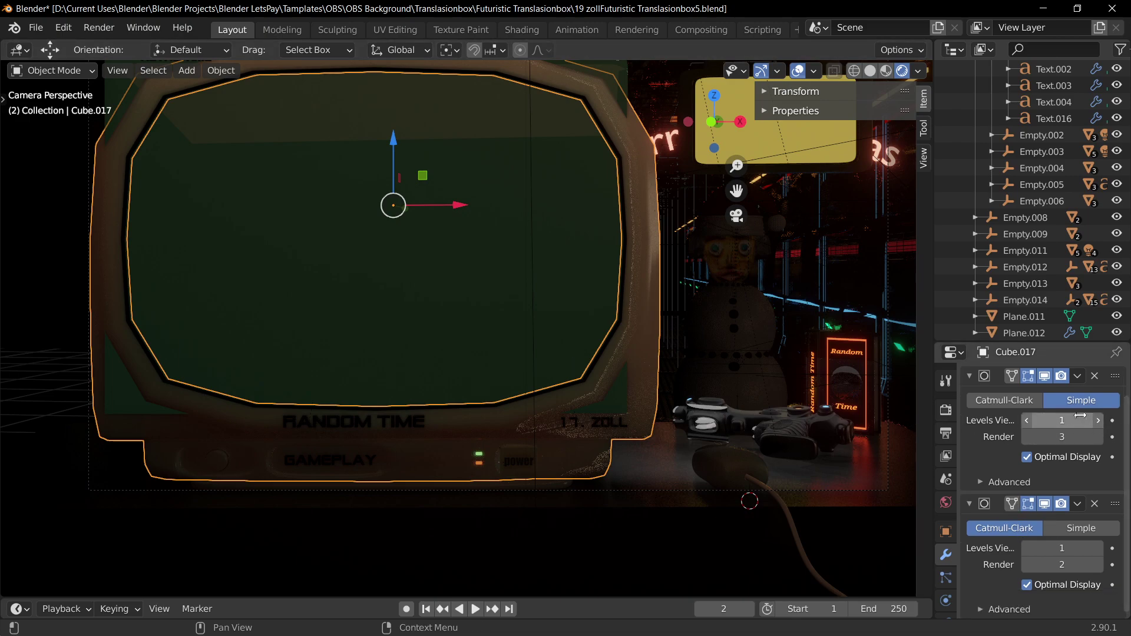
- Set the viewport levels to 3 on the first subdivision and 2 on the second, with the first using Simple
click(1009, 401)
click(1098, 421)
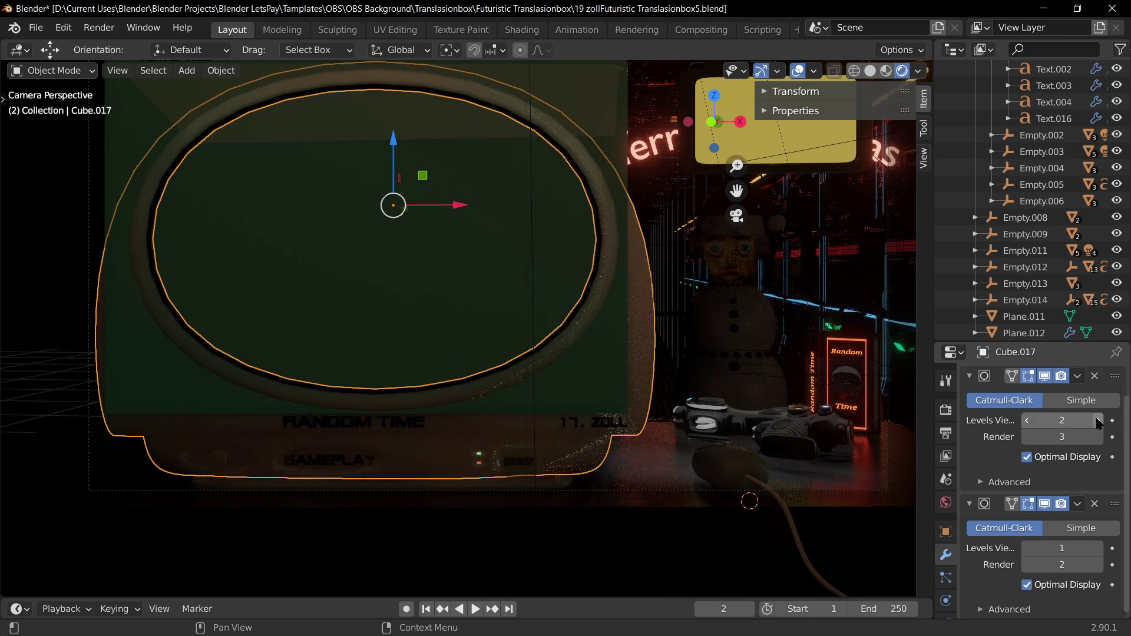
click(1097, 420)
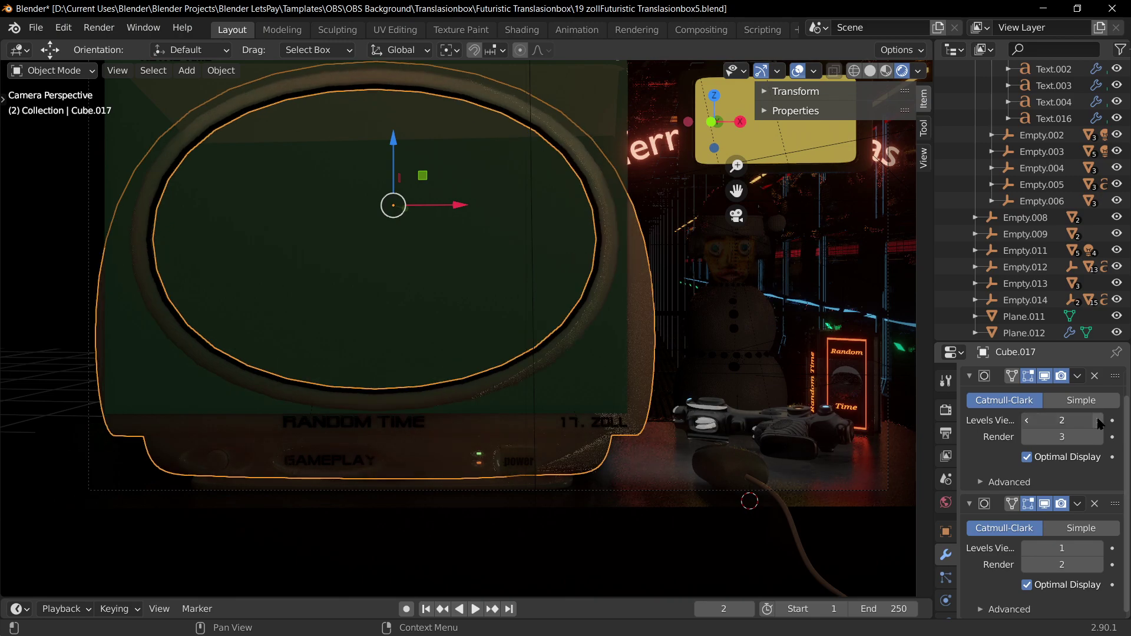
click(1098, 548)
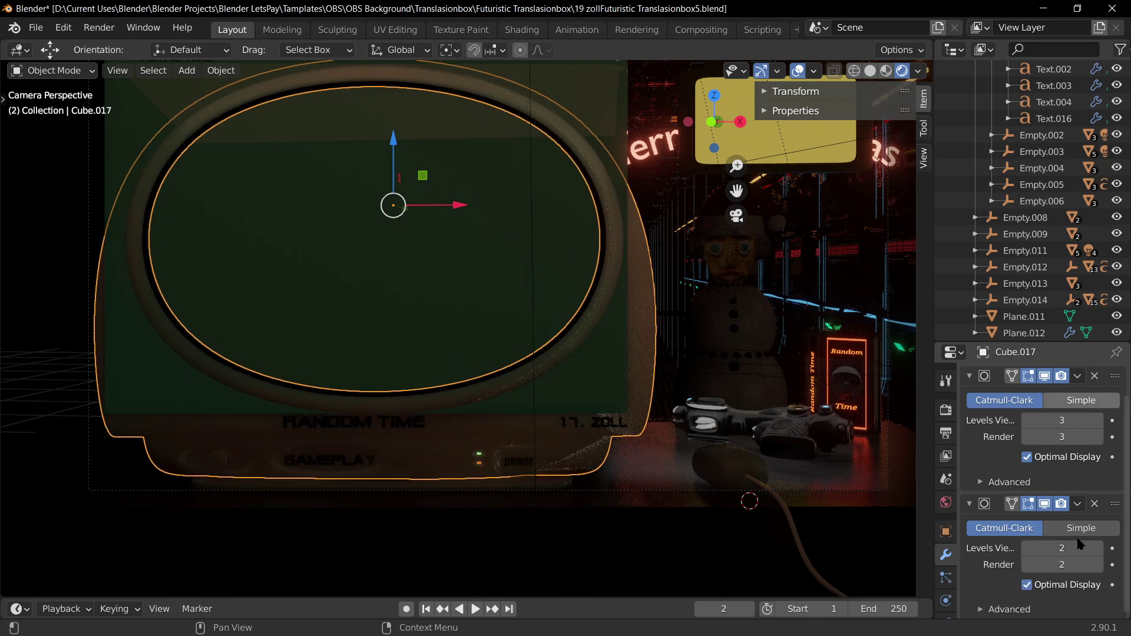
click(1081, 400)
- Check the monitor housing's rounded corners without its selection outline and set the second subdivision's viewport levels to 3
click(85, 276)
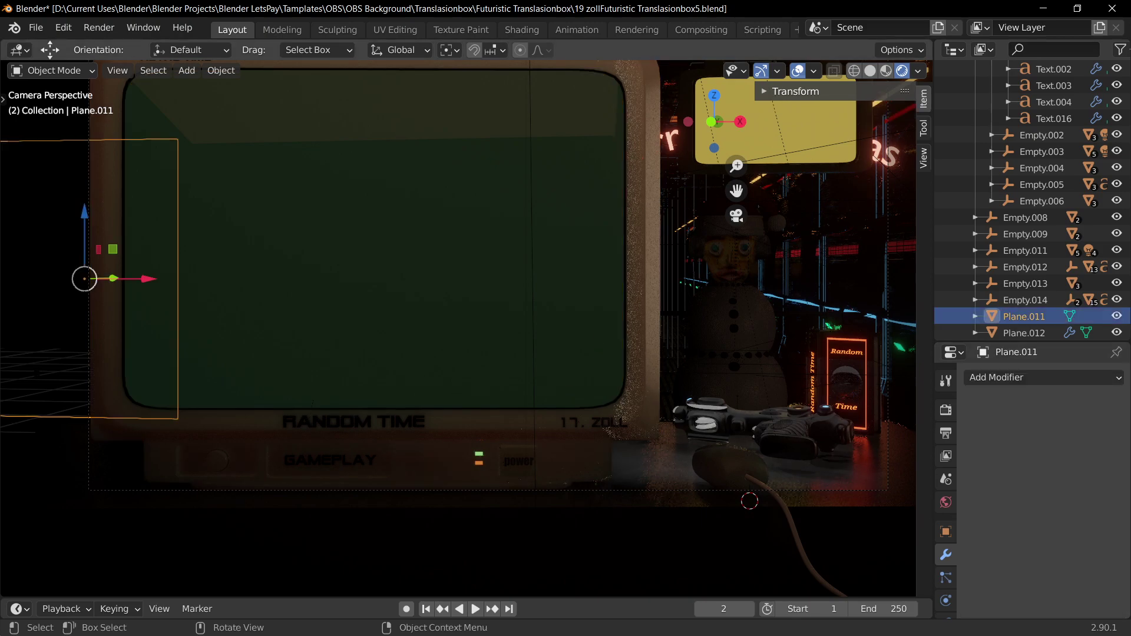
scroll(86, 277, down, 1)
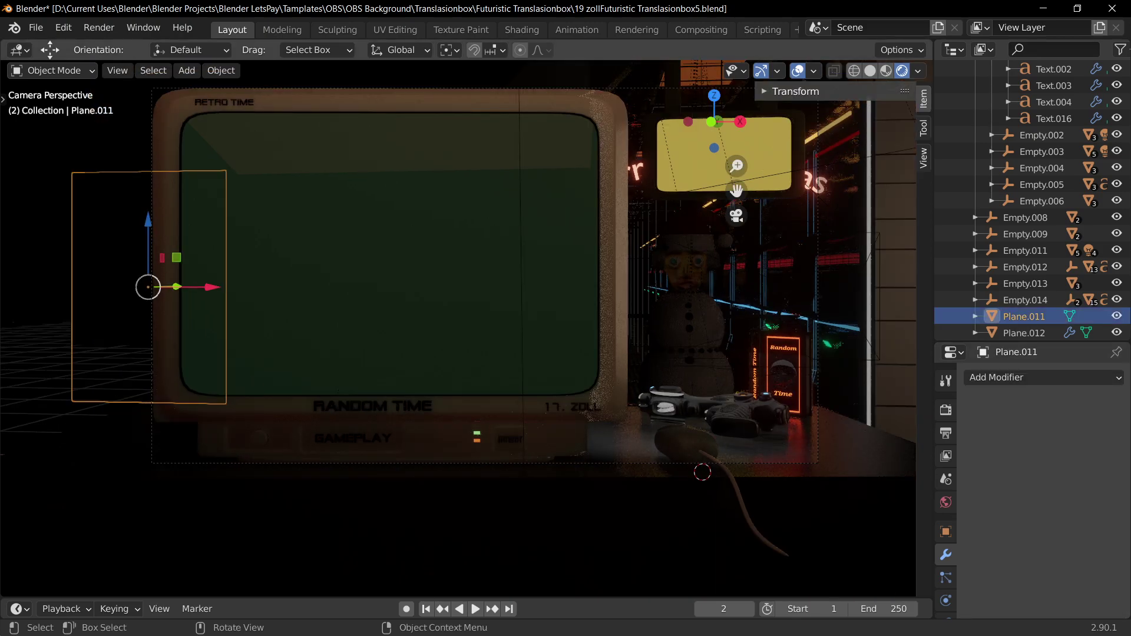
right_click(601, 258)
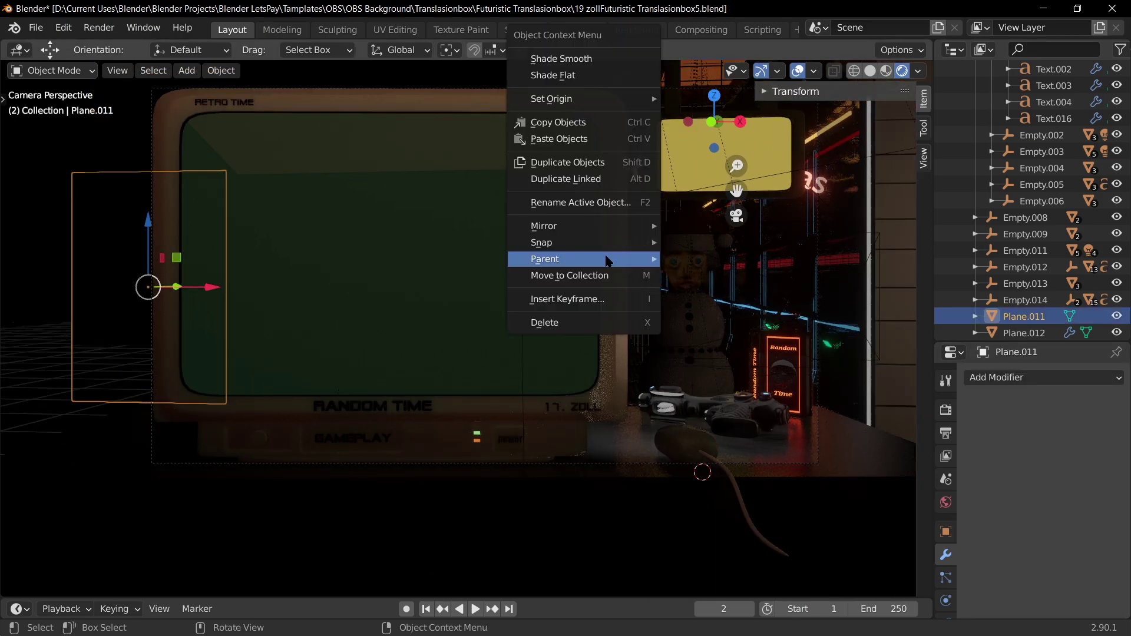
key(Escape)
click(618, 281)
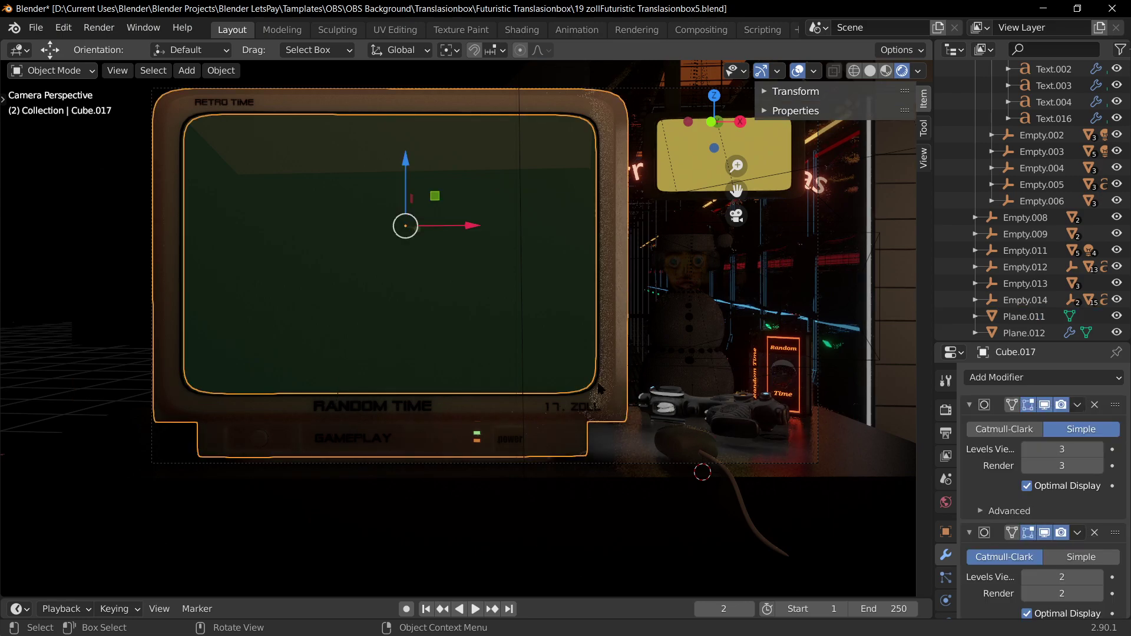
click(695, 506)
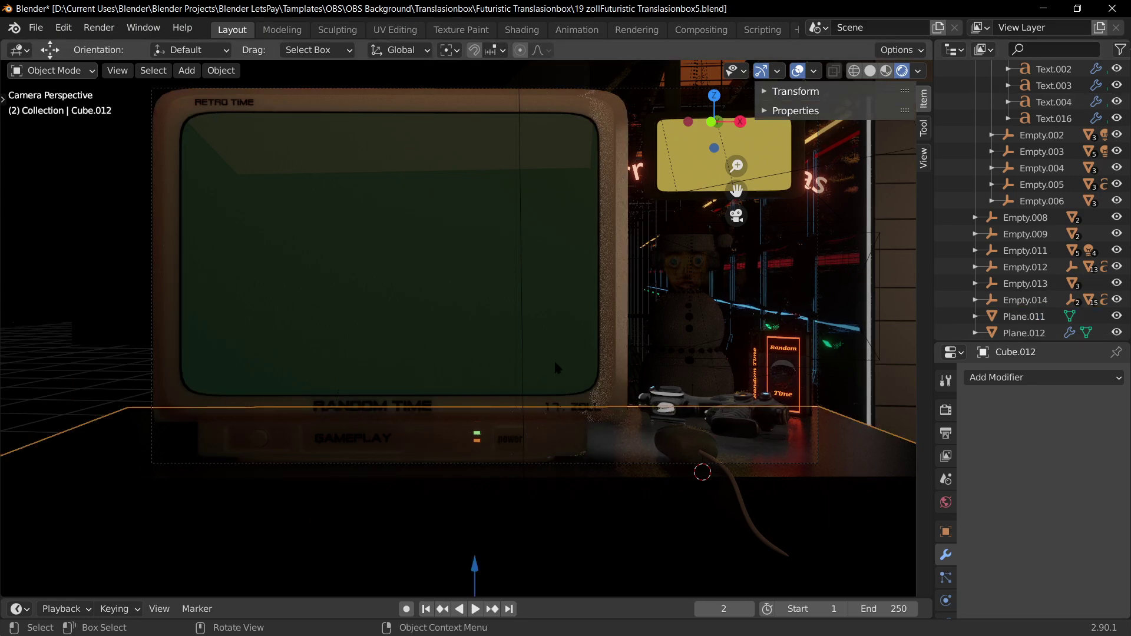
click(604, 368)
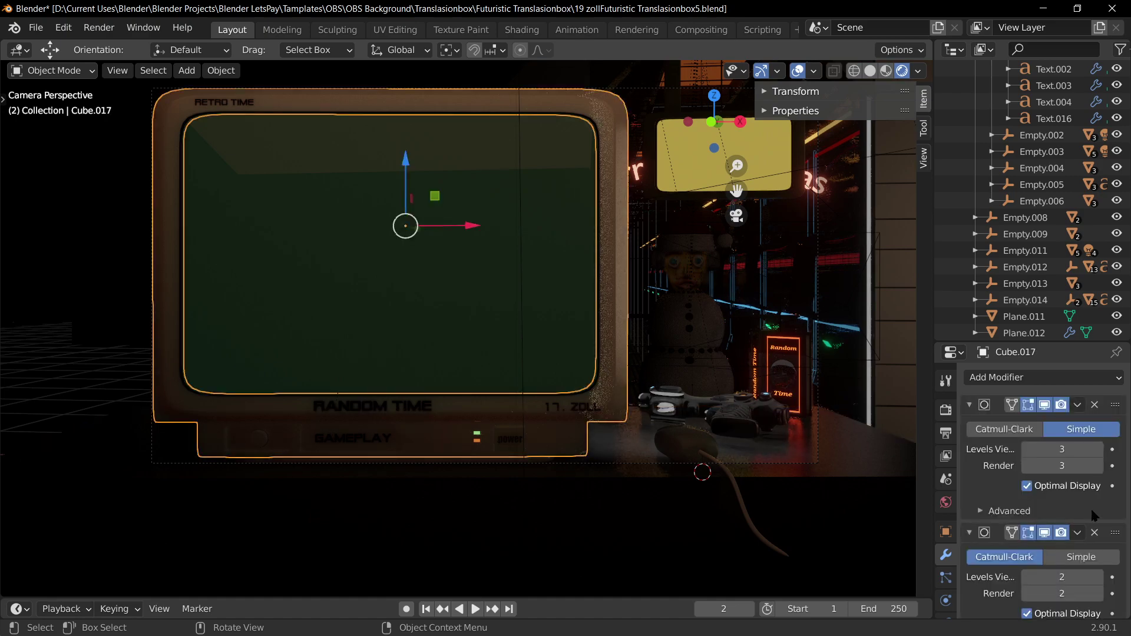
click(1097, 577)
- Leave the camera view and add a cube mesh at the world origin
scroll(560, 383, down, 4)
middle_drag(559, 383, 562, 408)
key(shift+a)
mouse_move(562, 408)
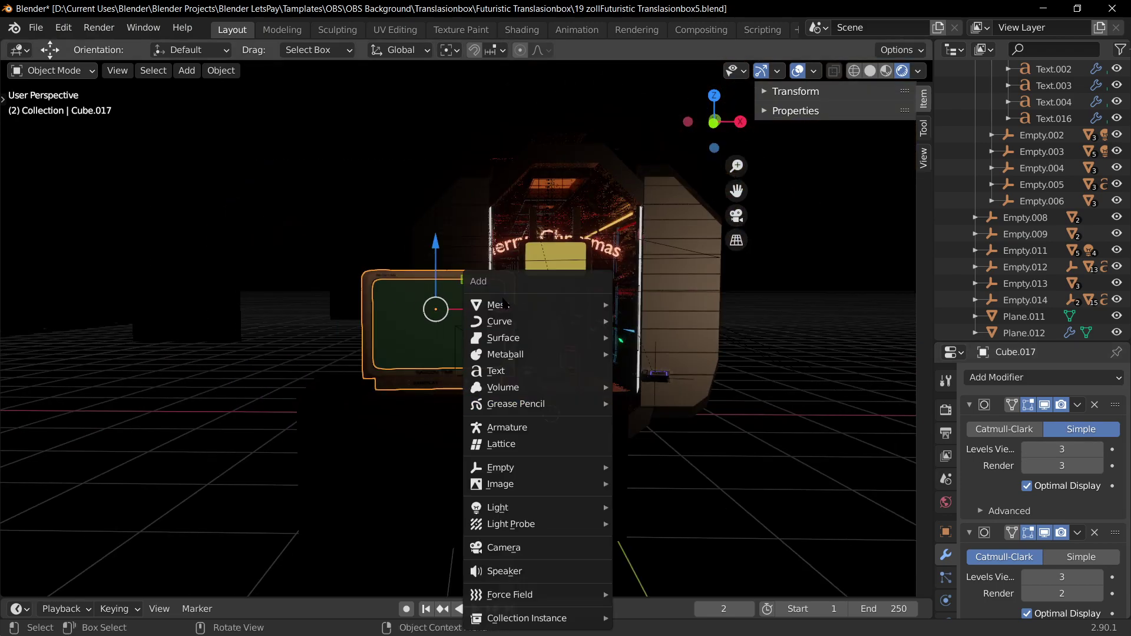
mouse_move(565, 305)
click(685, 318)
scroll(686, 315, down, 2)
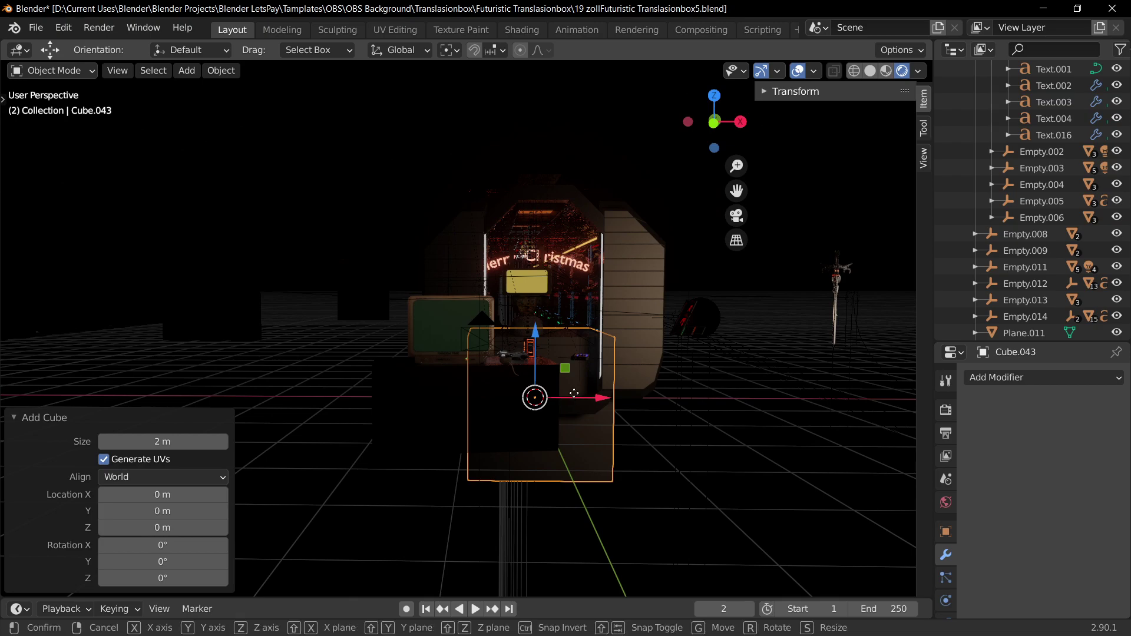
- Move the new cube along the X axis, clear of the scene's props
key(g)
key(x)
key(Return)
- Try a level 3 subdivision on the cube, lower its viewport levels to 0 and remove the modifier
key(ctrl+3)
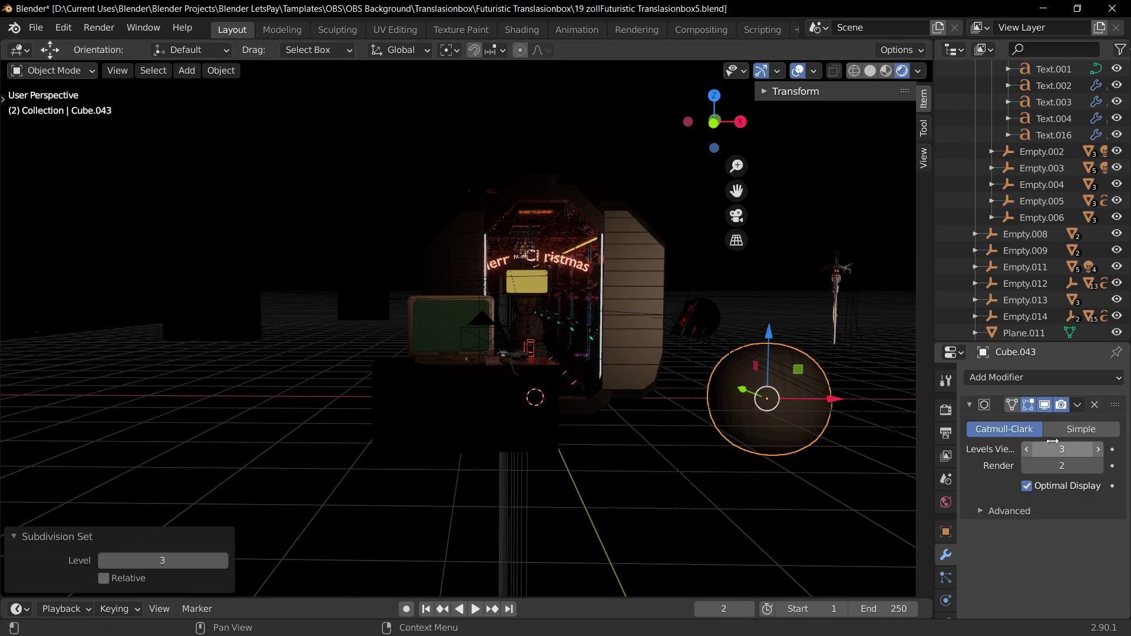
click(1028, 450)
click(1027, 450)
click(1028, 450)
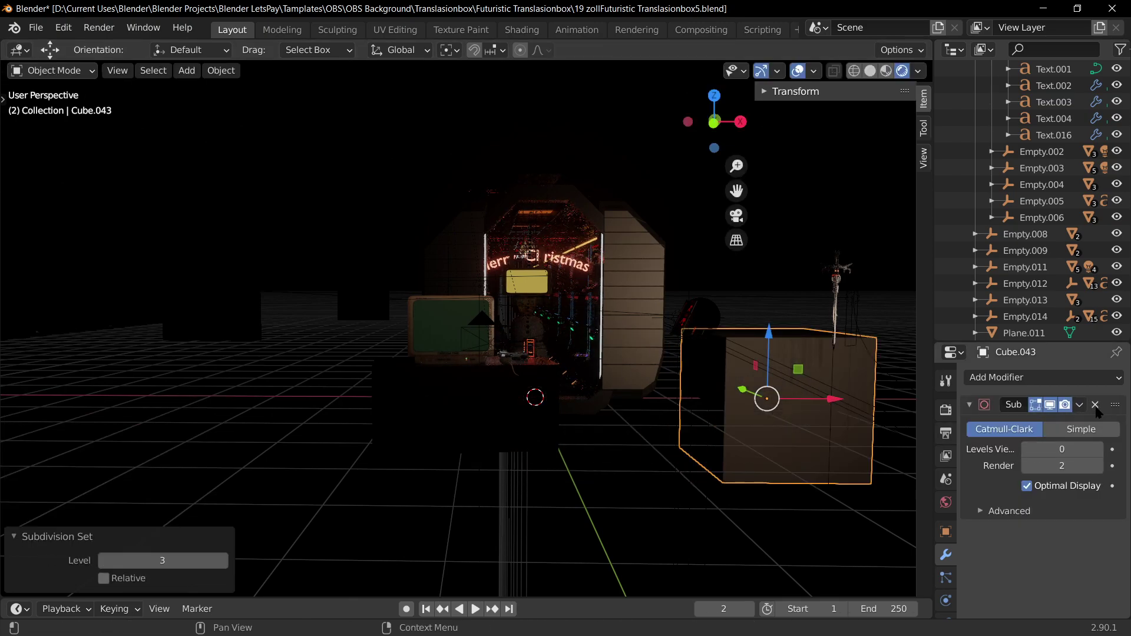
click(1096, 404)
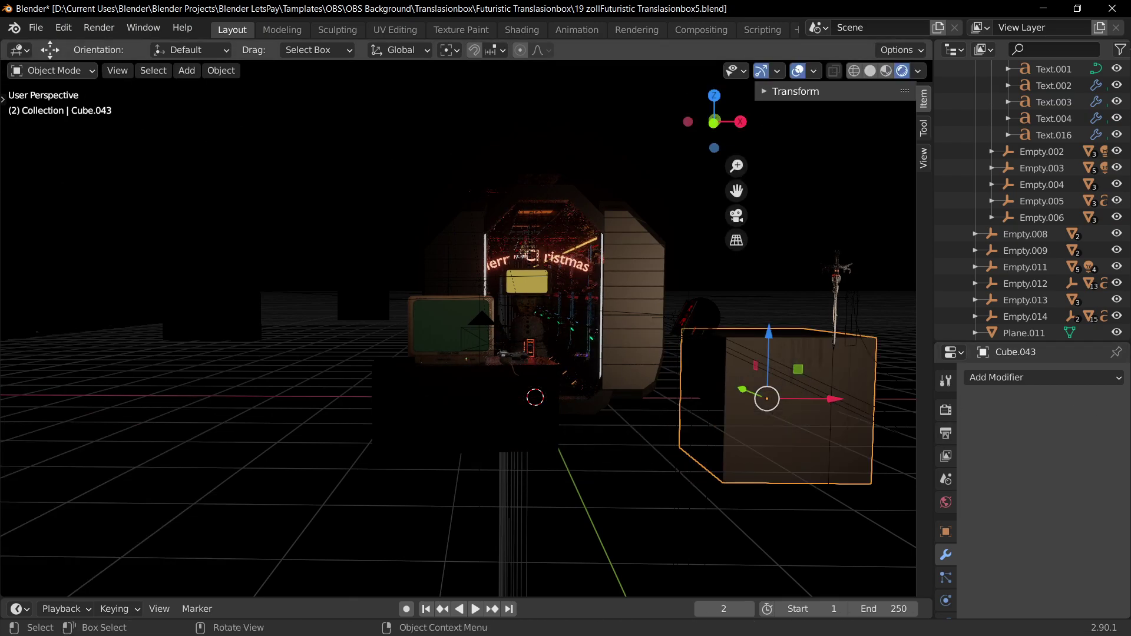
- Switch the viewport to Material Preview and hide every object except the new cube
click(886, 70)
shift+middle_drag(818, 446, 720, 435)
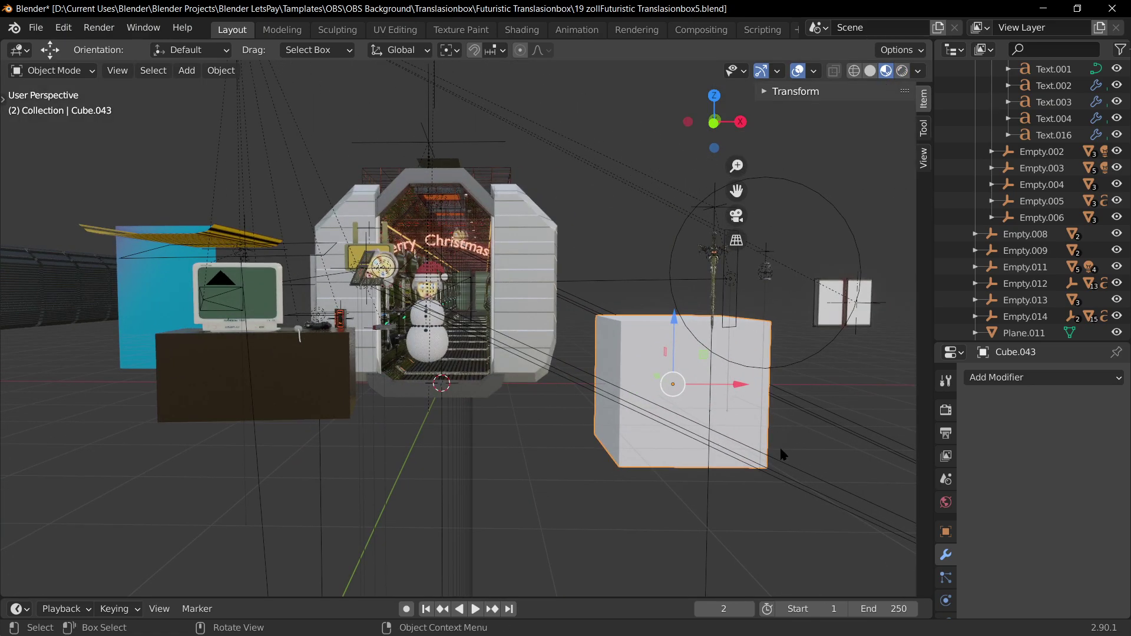
key(g)
key(z)
right_click(616, 363)
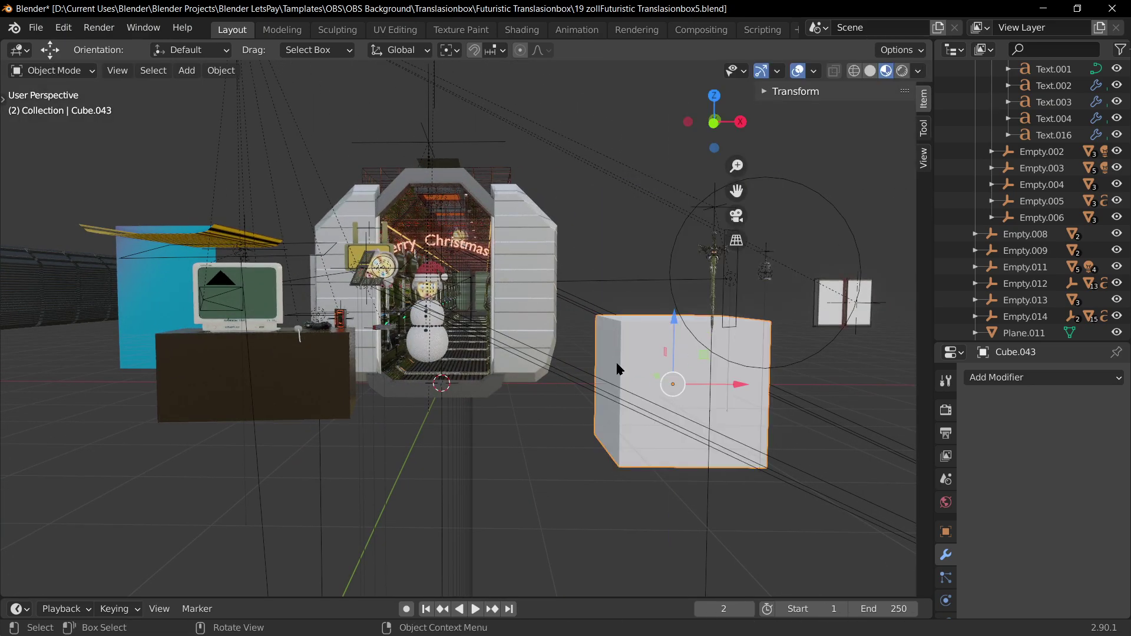
click(153, 70)
click(178, 118)
key(h)
click(688, 402)
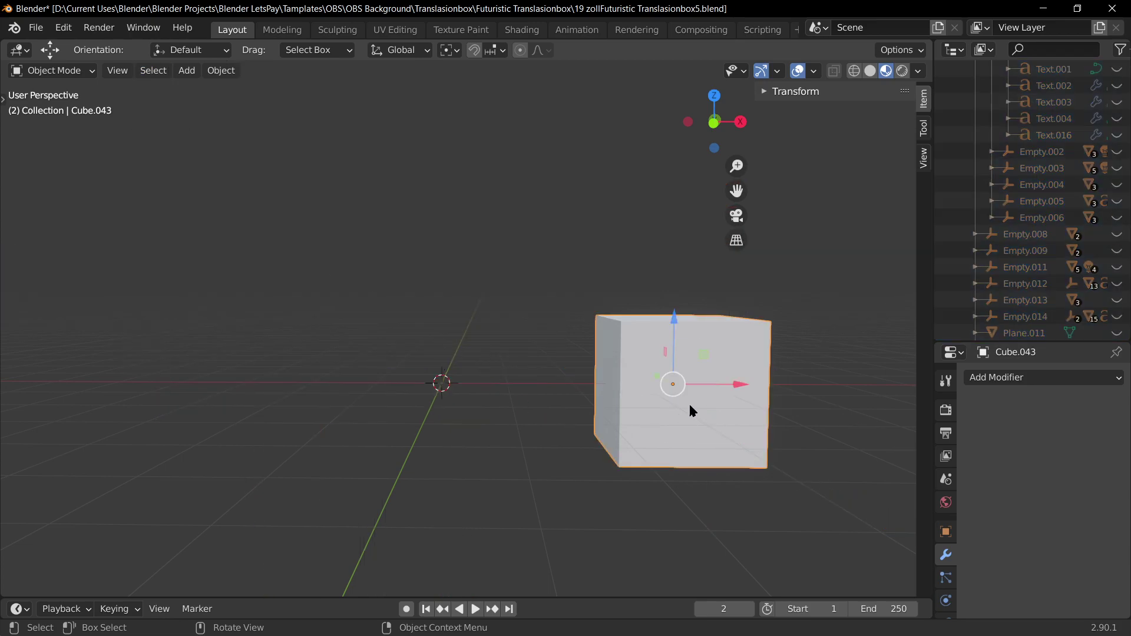
- Clear the cube's location to return it to the world origin and add a Subdivision Surface modifier
key(alt+g)
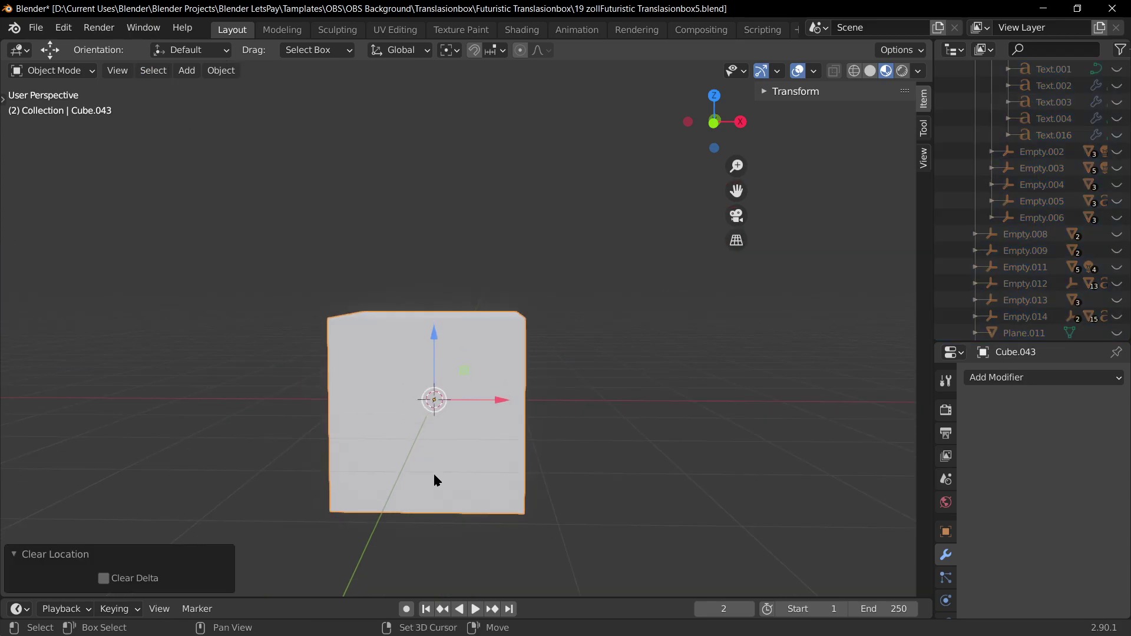
key(KP_Decimal)
click(1028, 377)
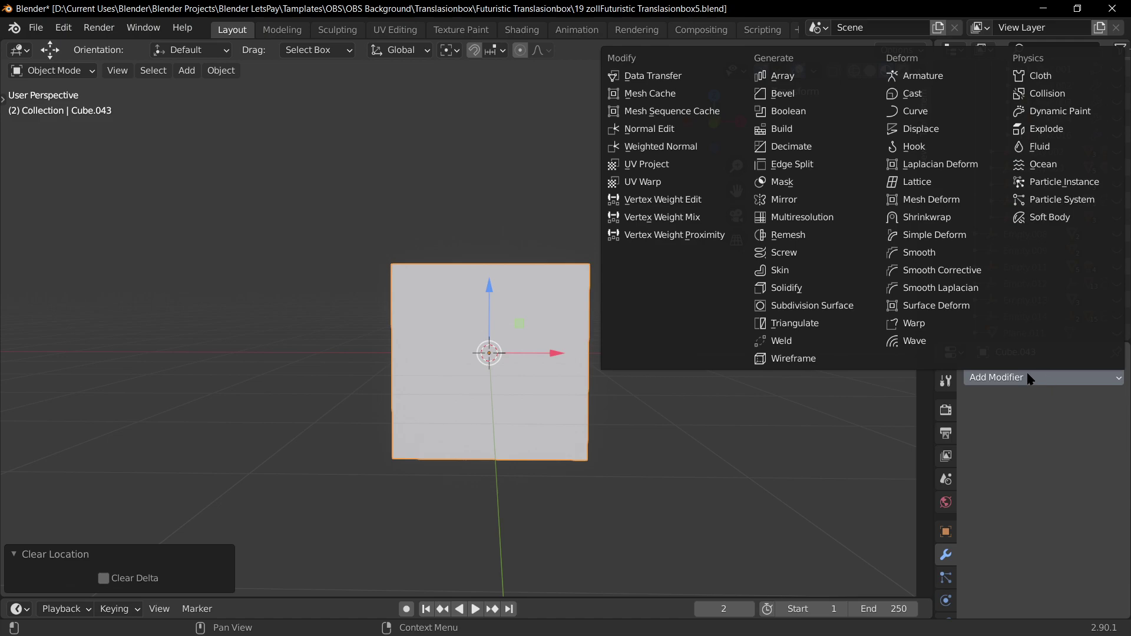
click(833, 306)
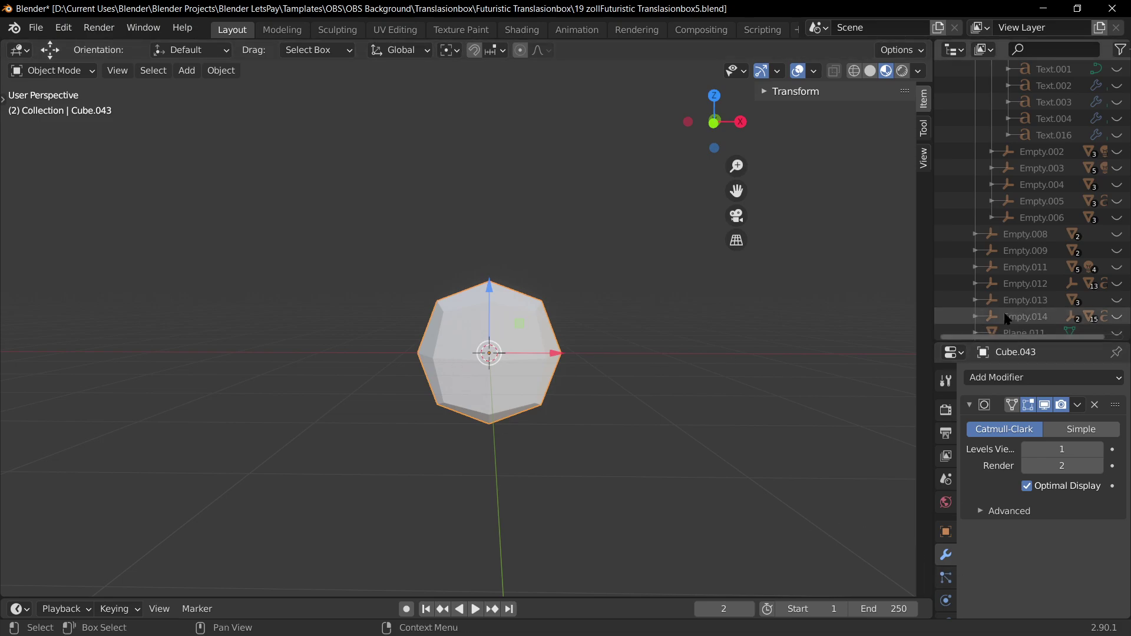
- Create a new material for the cube and give it a blue base color
drag(1011, 351, 1012, 194)
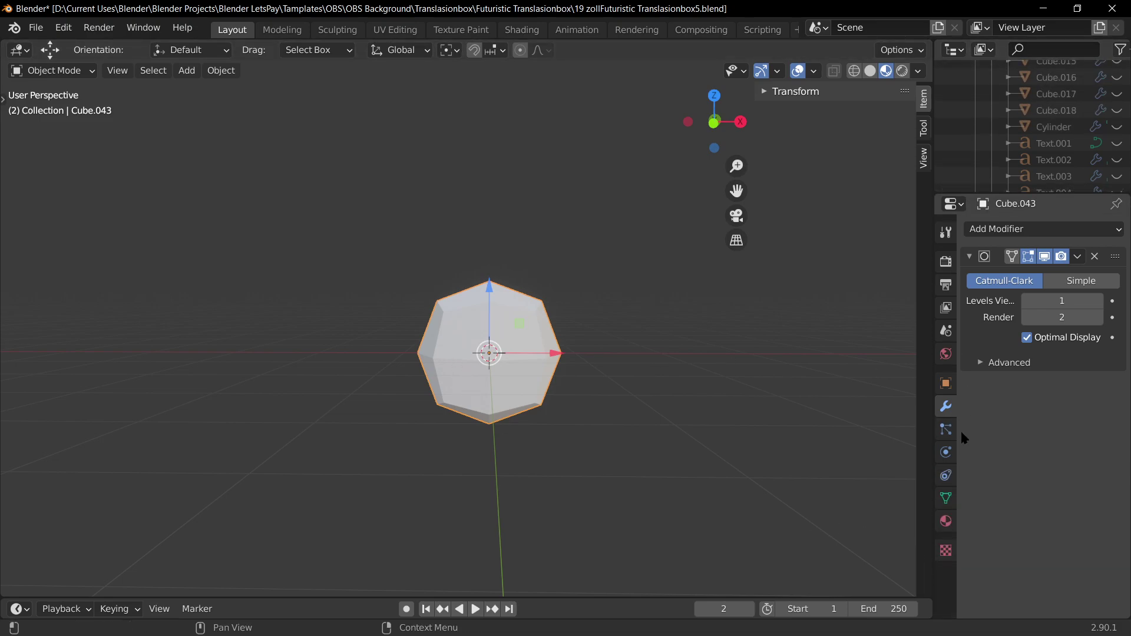
click(946, 522)
click(1071, 350)
click(1067, 511)
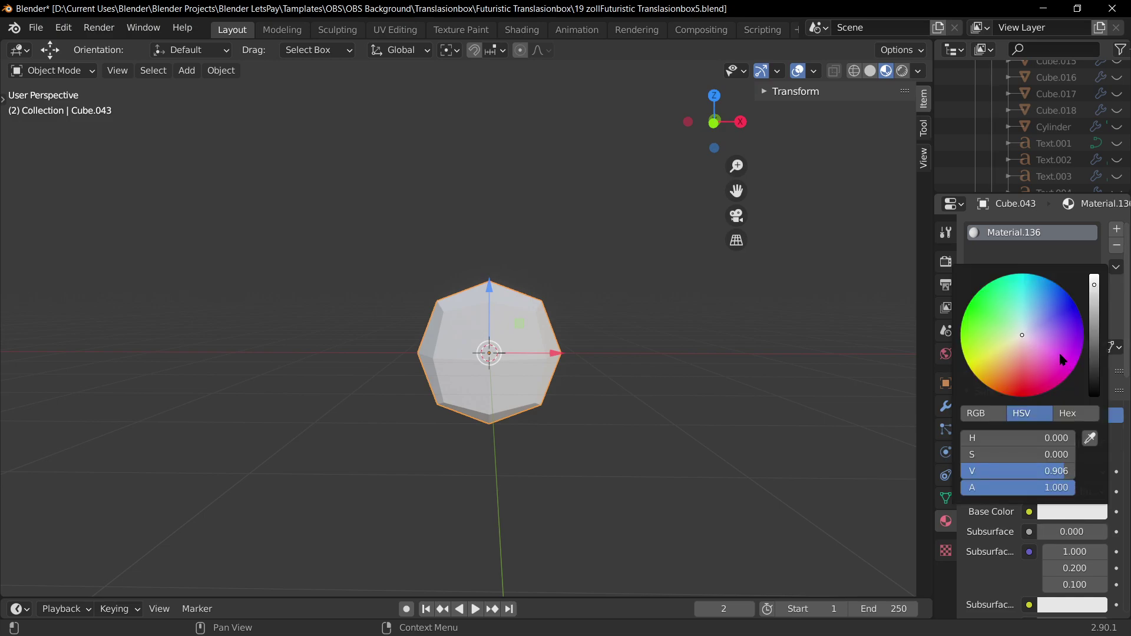
drag(1058, 351, 1044, 307)
click(652, 413)
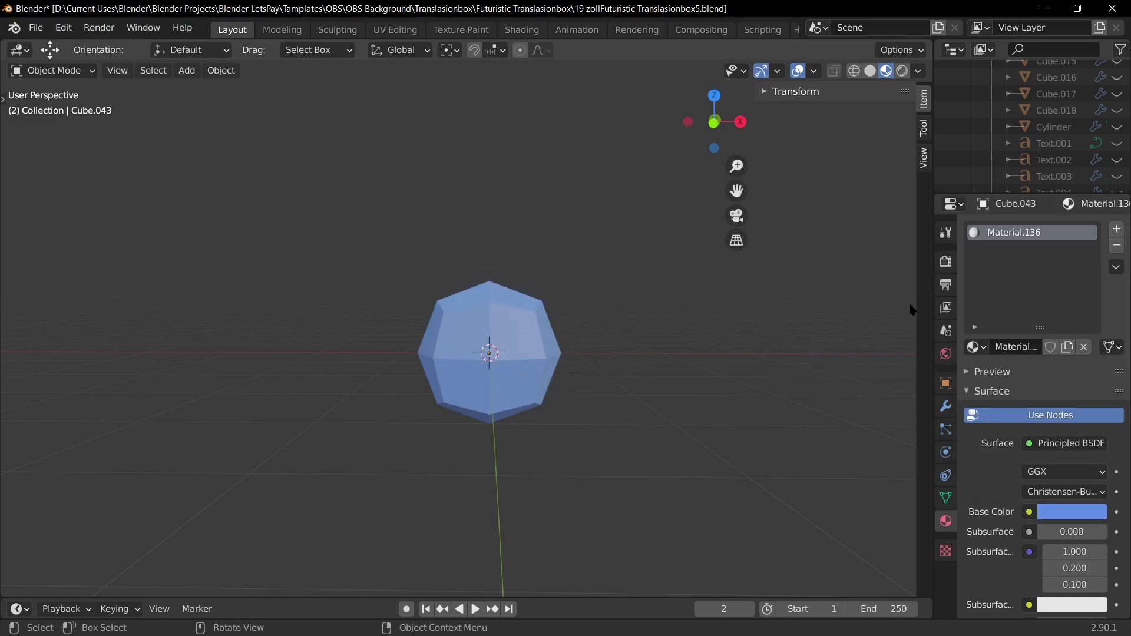
- Remove the cube's subdivision to compare with the plain shape and add a Subdivision Surface modifier again
click(482, 337)
click(946, 407)
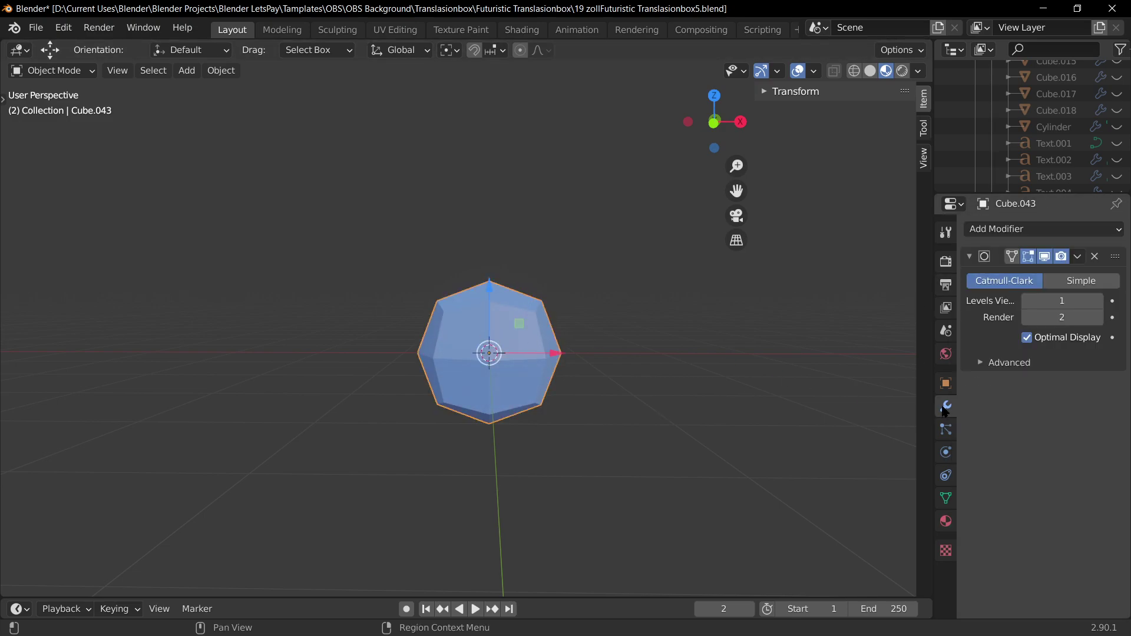
click(1094, 255)
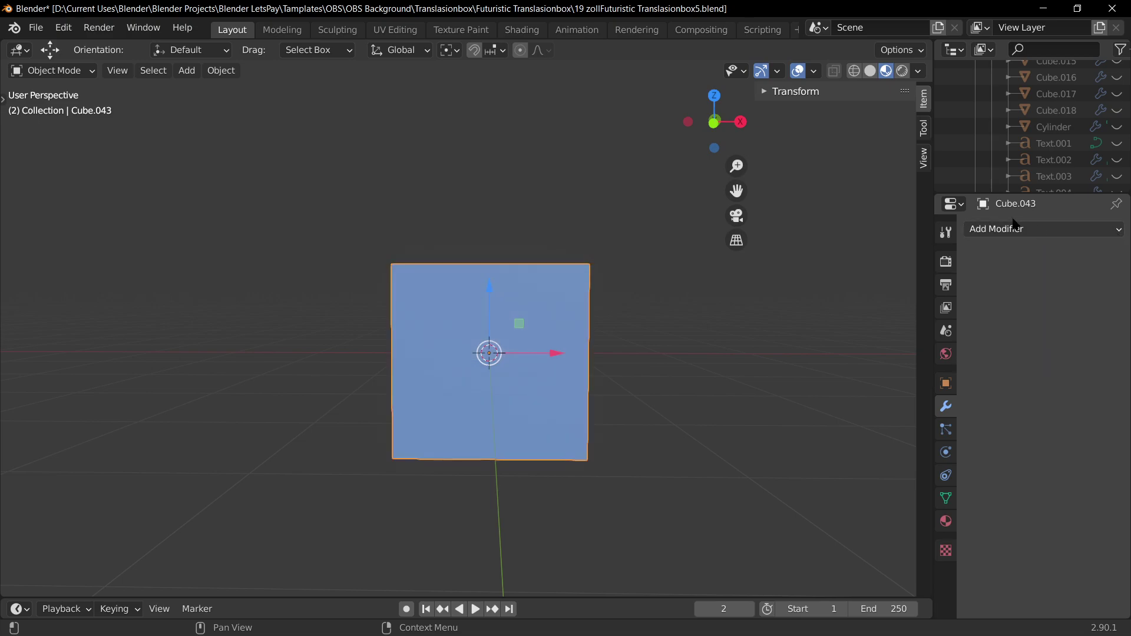
click(1037, 229)
click(810, 495)
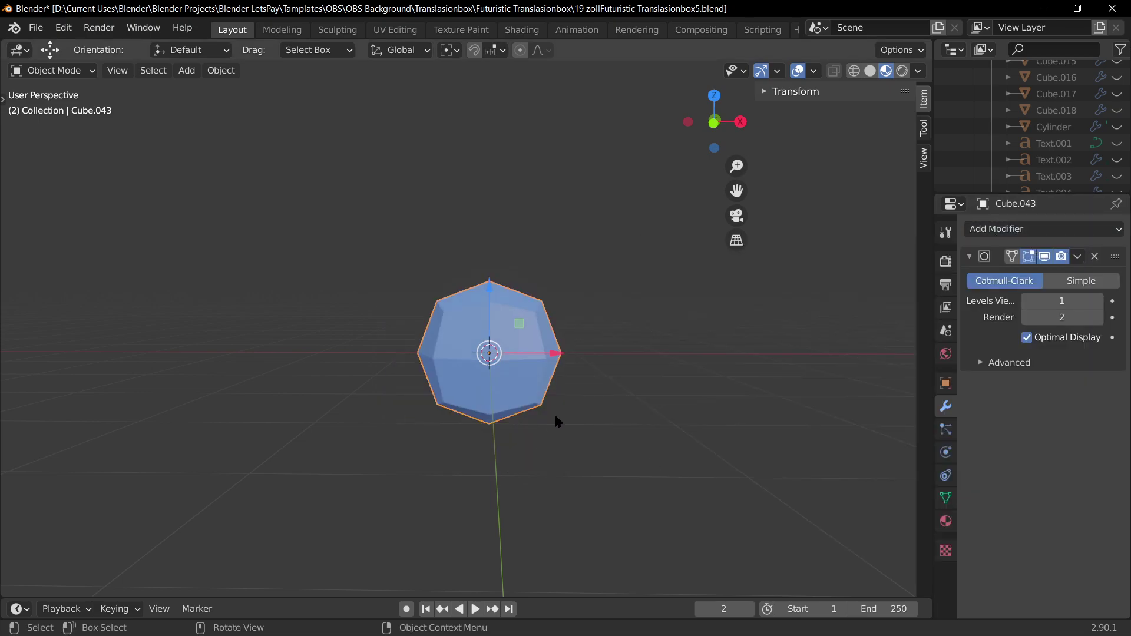
- Compare smooth and flat shading on the subdivided cube and finish with Shade Smooth
scroll(511, 363, up, 2)
right_click(535, 312)
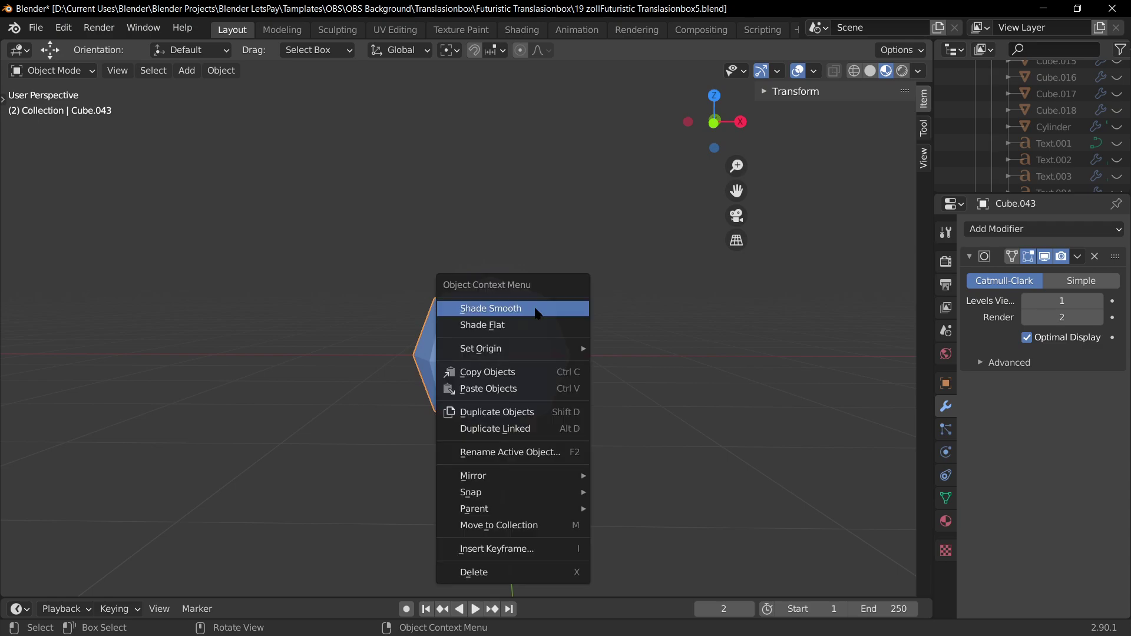
click(535, 308)
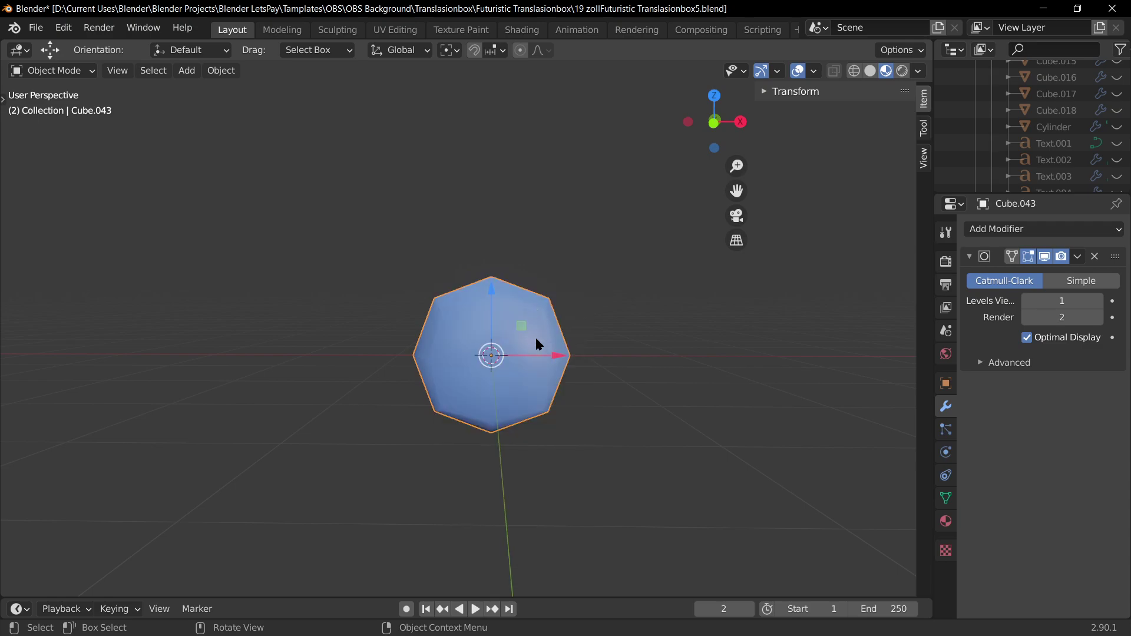
right_click(535, 308)
click(506, 326)
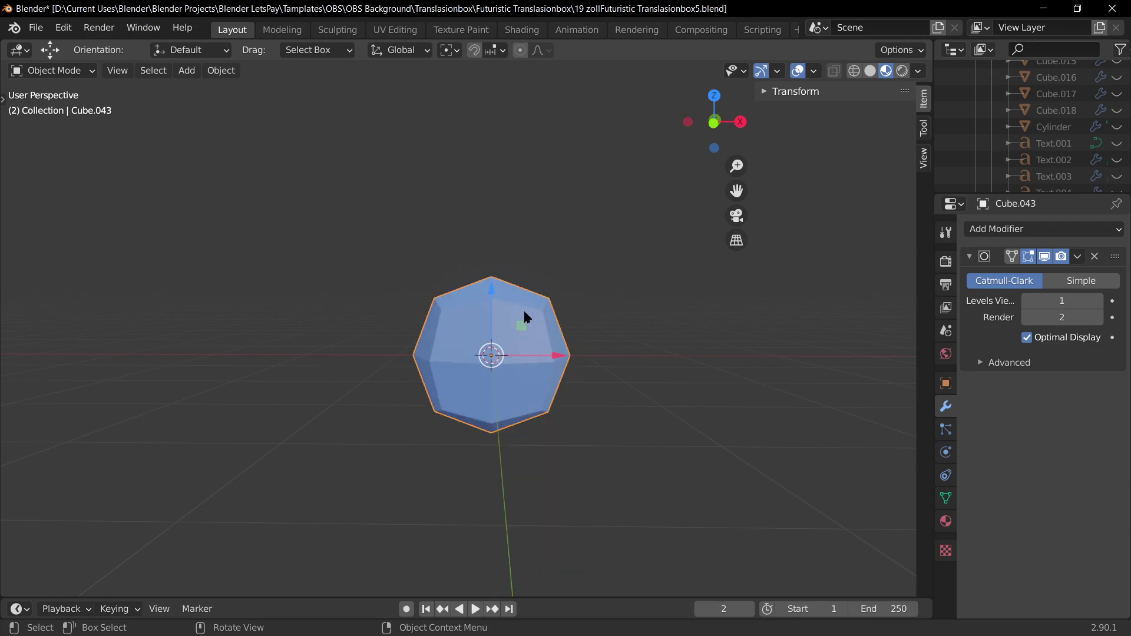
right_click(523, 309)
click(495, 296)
scroll(507, 339, up, 1)
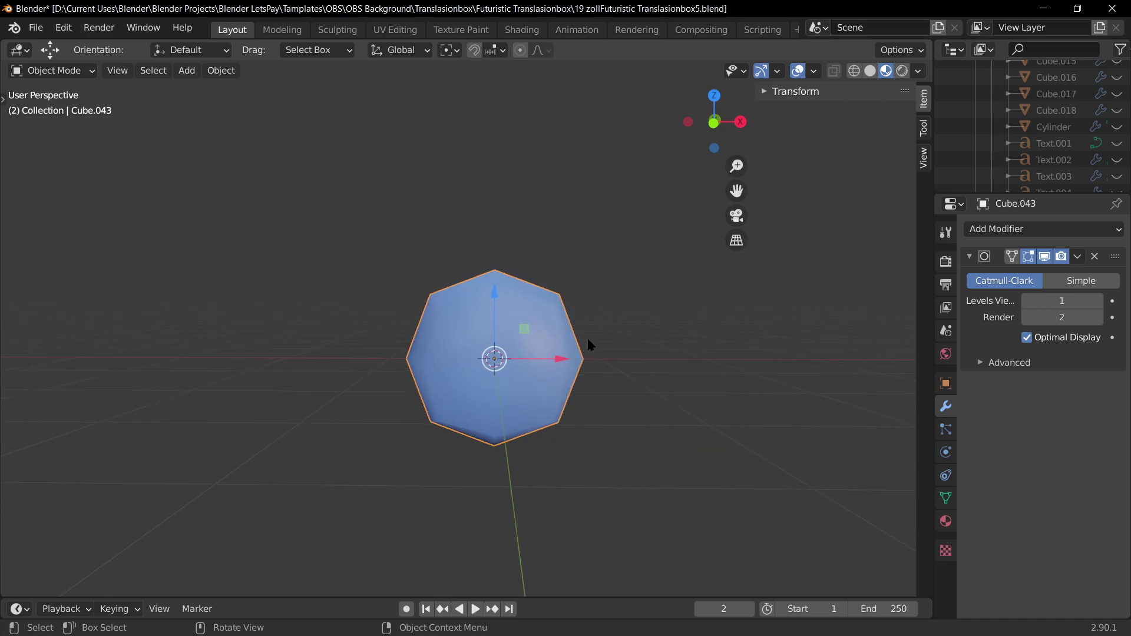
- Set the subdivision's viewport levels to 3 and inspect the rounded outline from several angles
click(1099, 302)
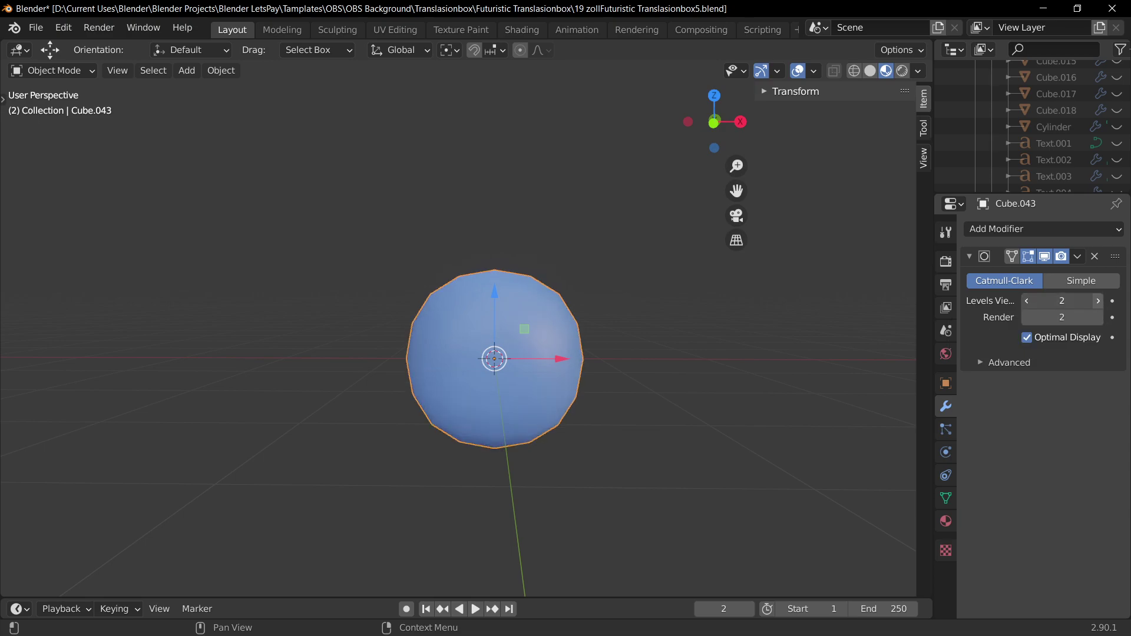
click(1099, 301)
middle_drag(358, 348, 318, 343)
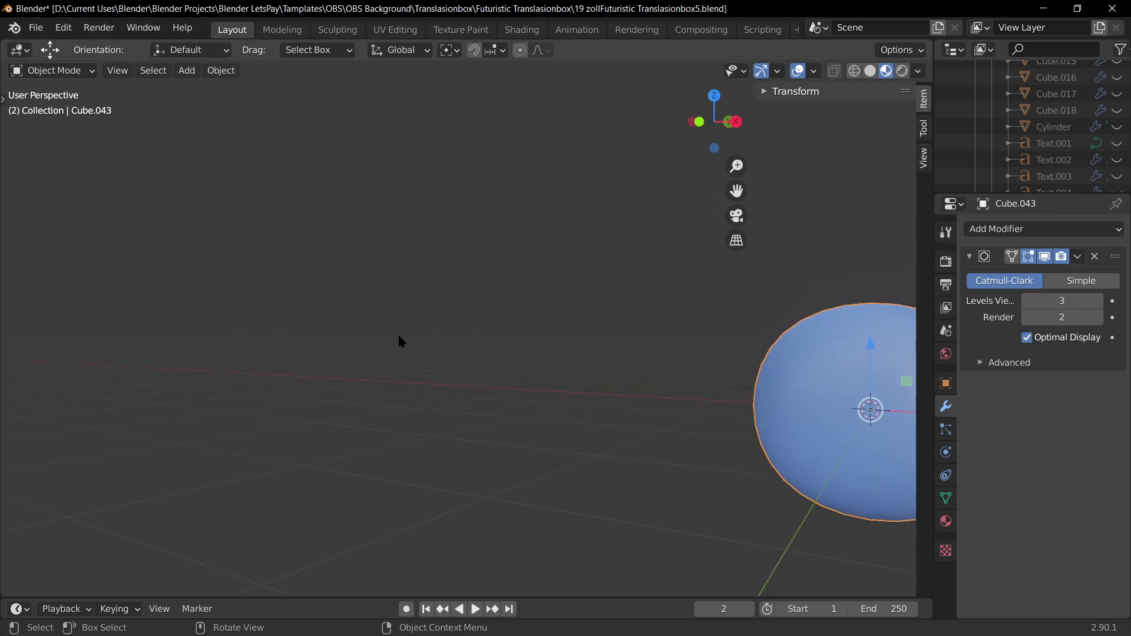
middle_drag(399, 336, 541, 317)
key(KP_Decimal)
scroll(459, 313, down, 2)
scroll(539, 307, up, 2)
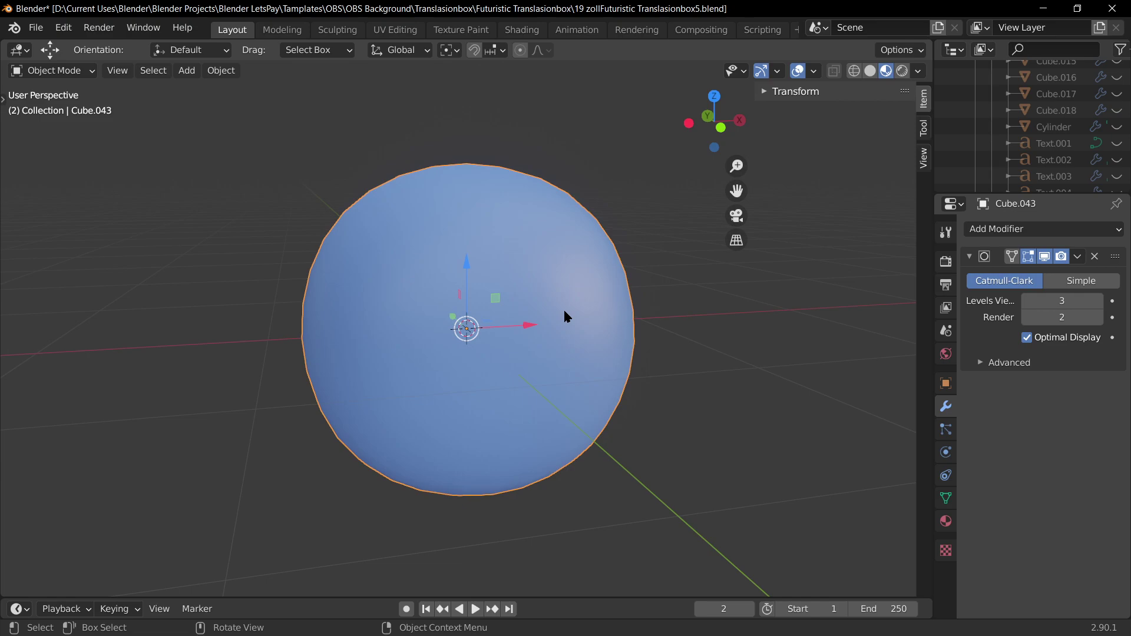
scroll(443, 246, down, 4)
middle_drag(443, 245, 476, 255)
scroll(692, 299, up, 2)
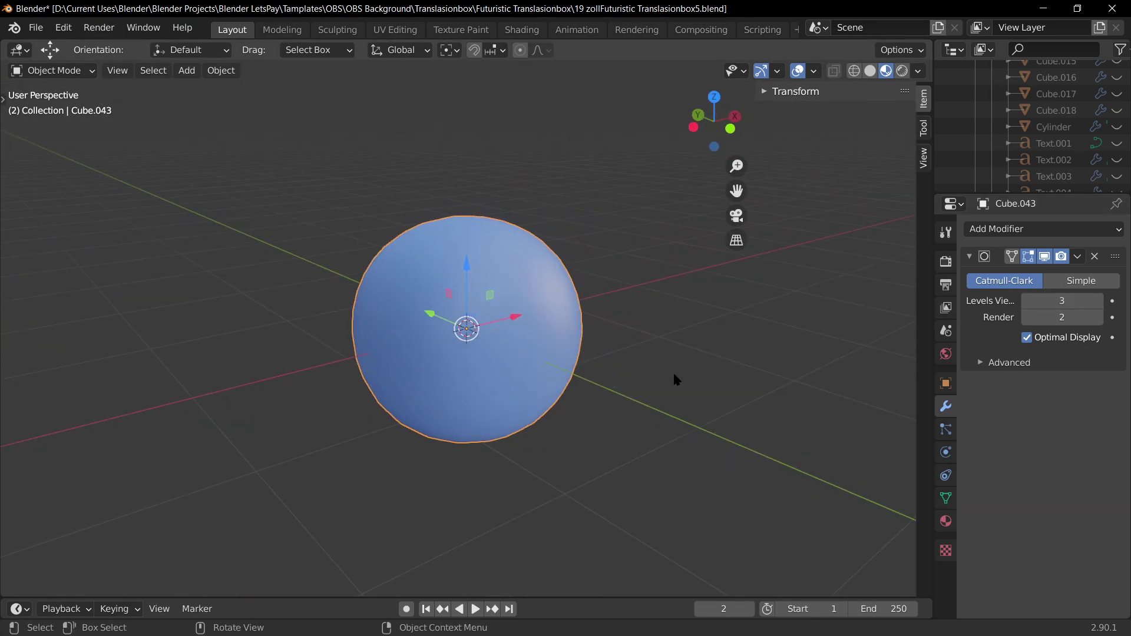
middle_drag(674, 379, 624, 387)
- Compare viewport levels 2 and 3 on the cube's subdivision and raise the viewport levels to 5
click(1029, 301)
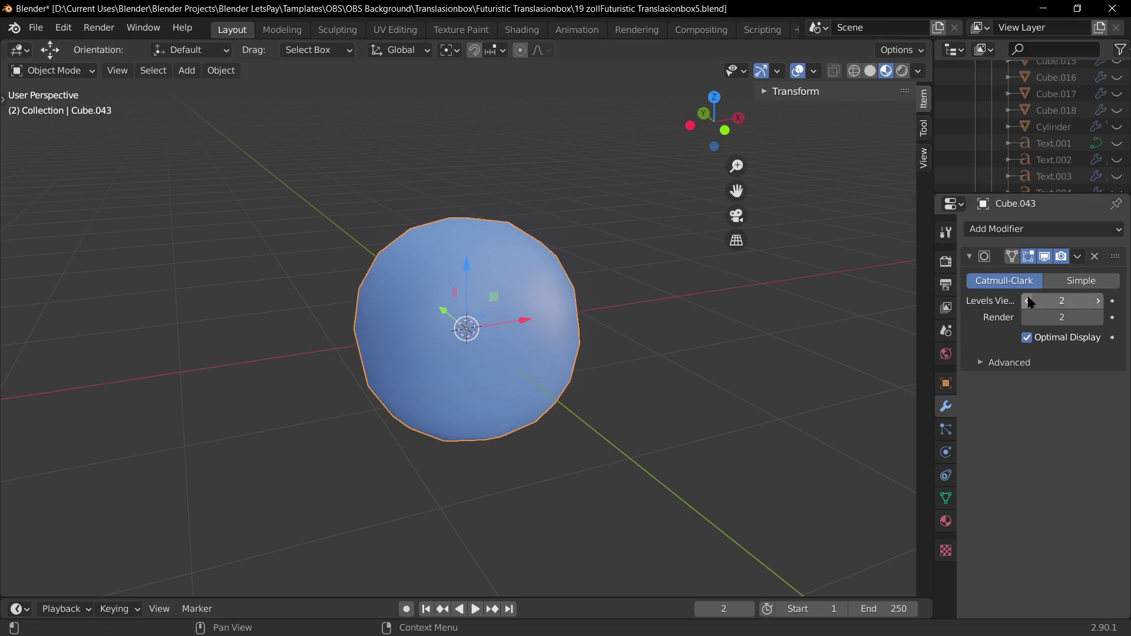
click(1098, 301)
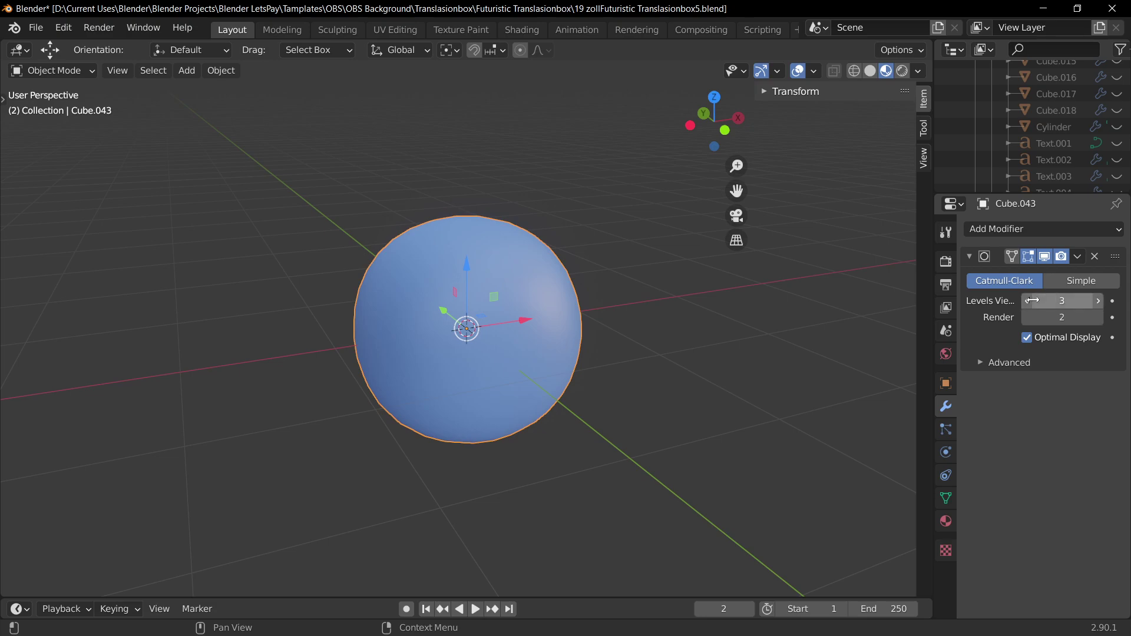
click(1098, 301)
click(1098, 302)
middle_drag(634, 303, 608, 290)
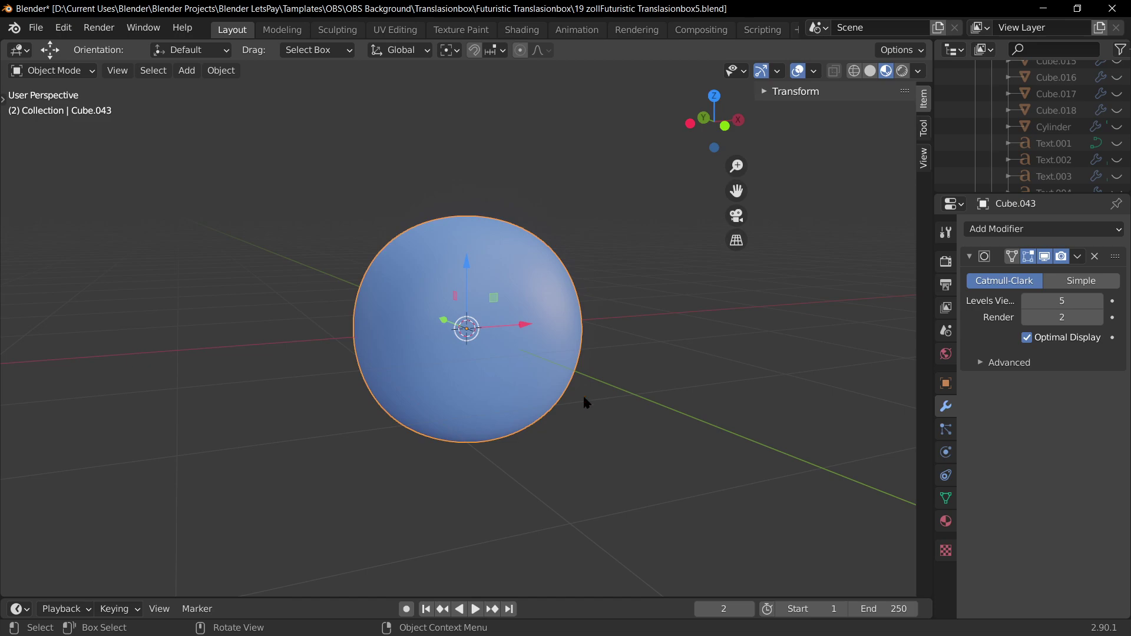
- Enter Edit Mode with vertex selection and examine the original cube cage around the subdivided surface
key(Tab)
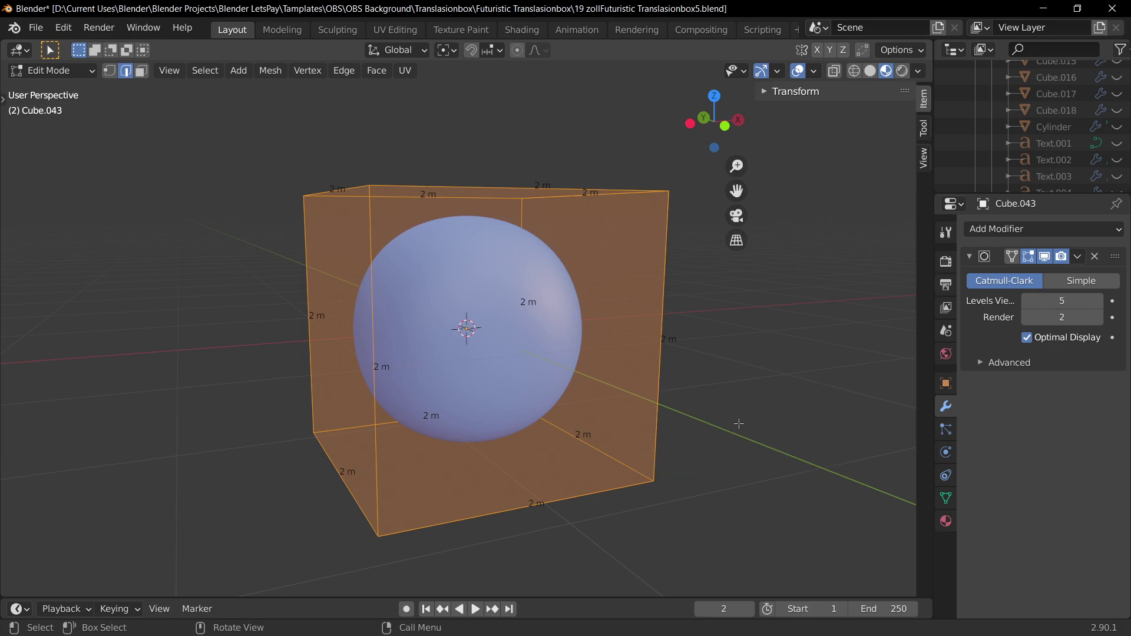
key(1)
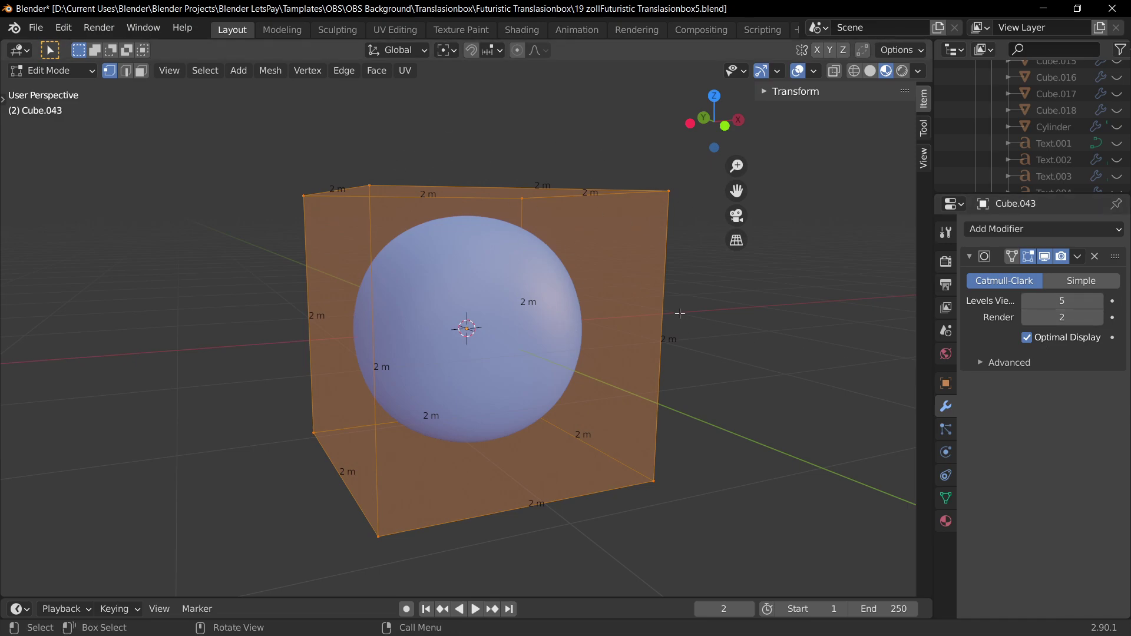
middle_drag(680, 313, 647, 313)
middle_drag(692, 359, 743, 336)
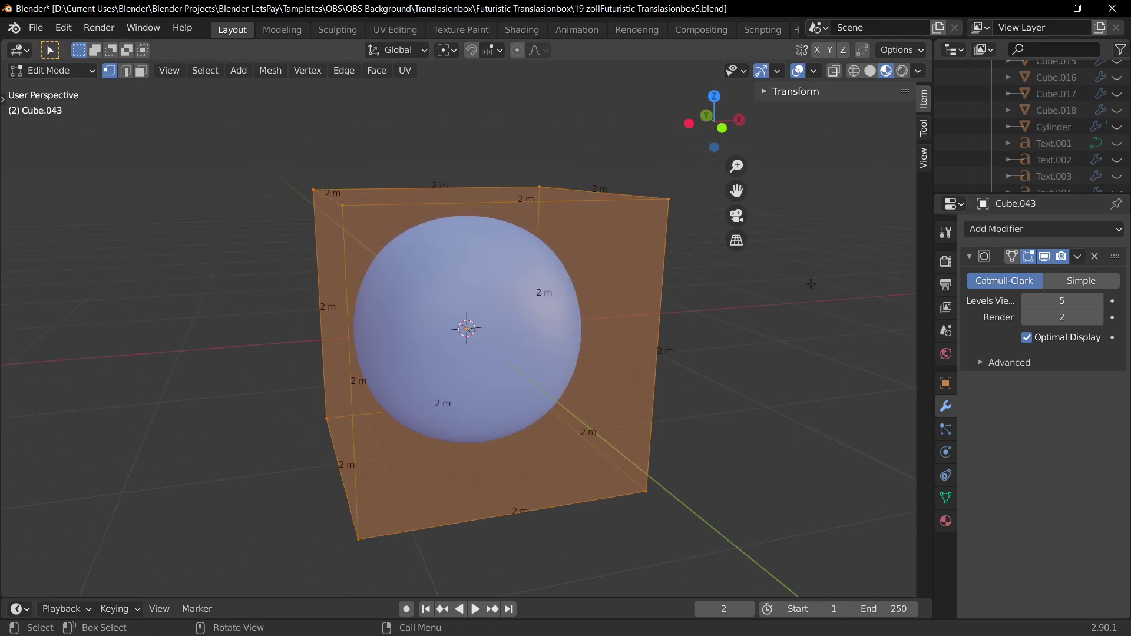
middle_drag(816, 331, 776, 322)
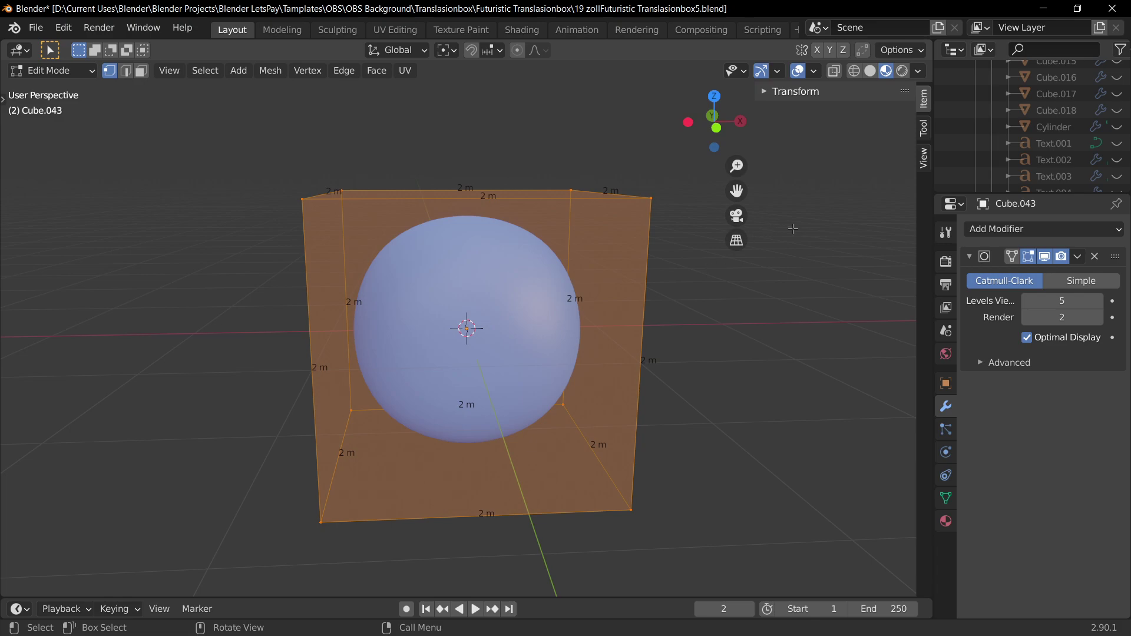
- Keep the subdivision's viewport levels at 5 and set its render levels to 5
click(1026, 301)
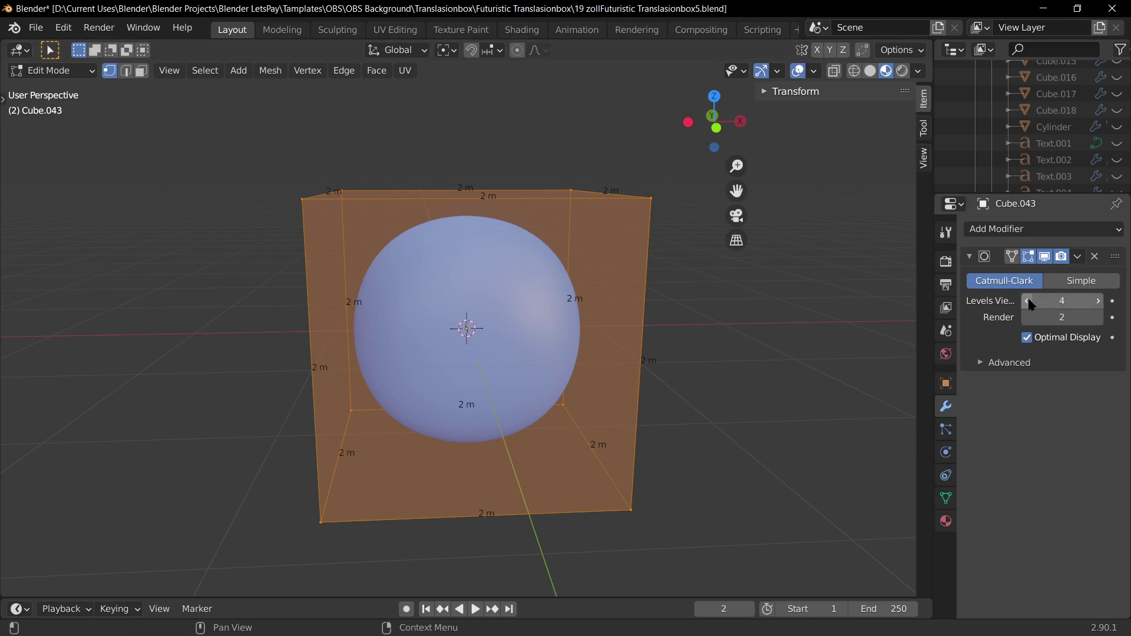
click(1098, 301)
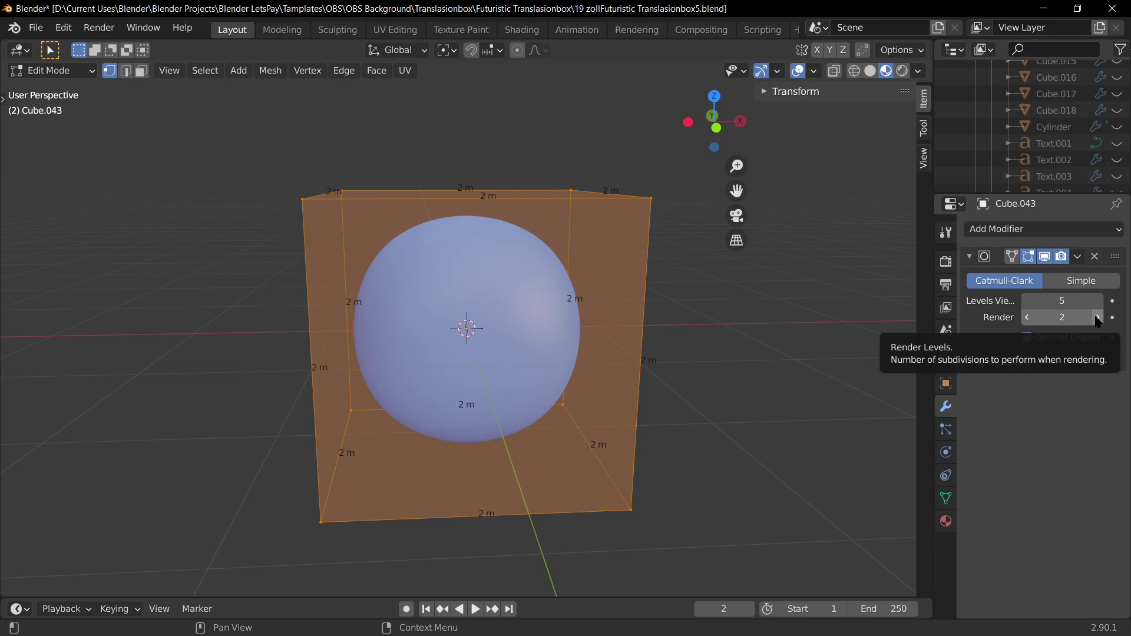
click(1096, 318)
click(1096, 318)
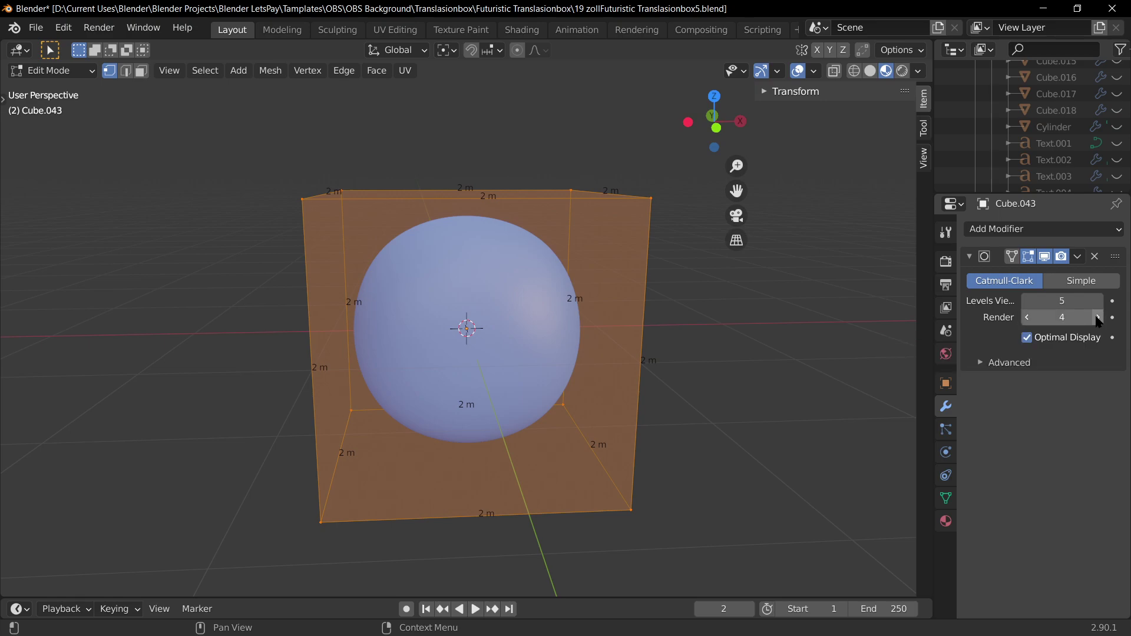
click(1097, 318)
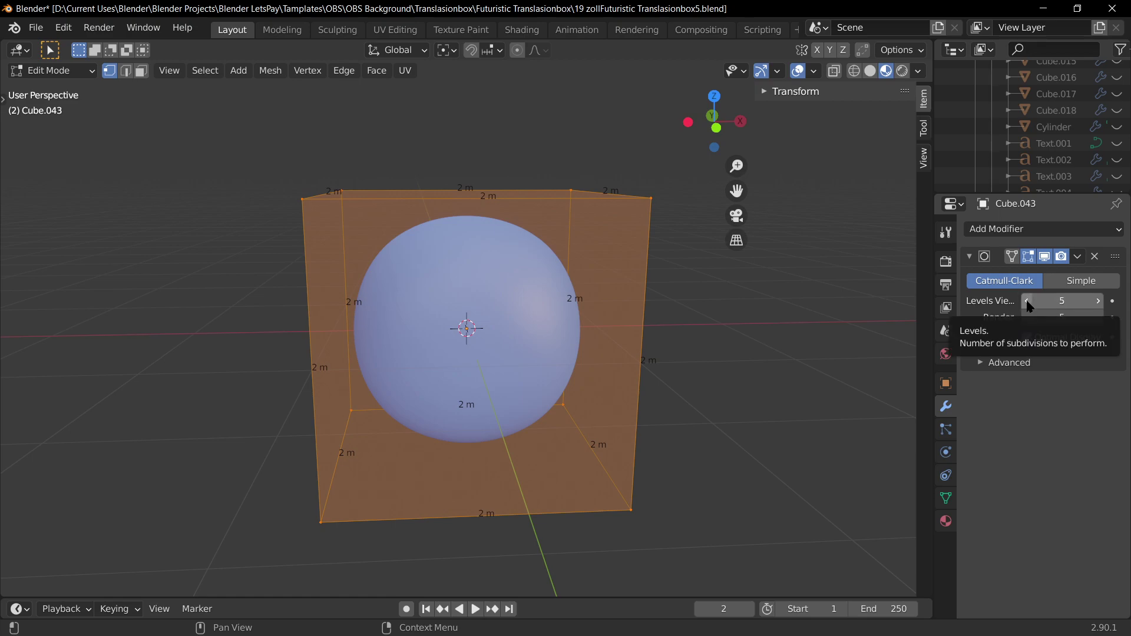
- Lower the subdivision's viewport levels to 2 and return the cube to Object Mode
click(1028, 302)
click(1028, 301)
click(1028, 302)
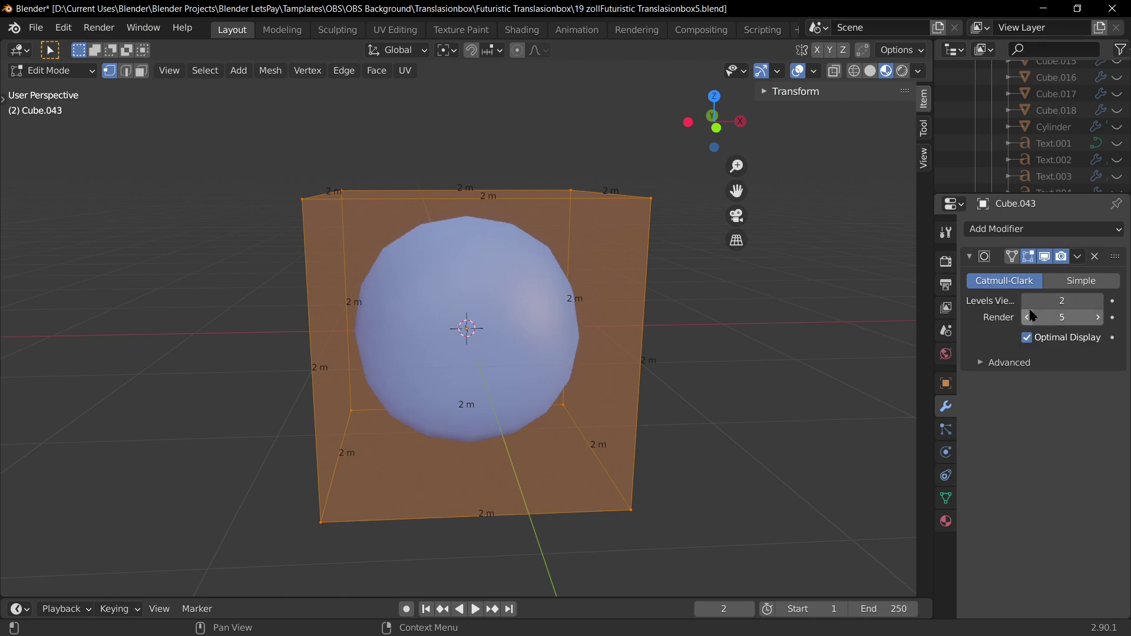
middle_drag(662, 407, 561, 333)
key(Tab)
scroll(636, 386, down, 3)
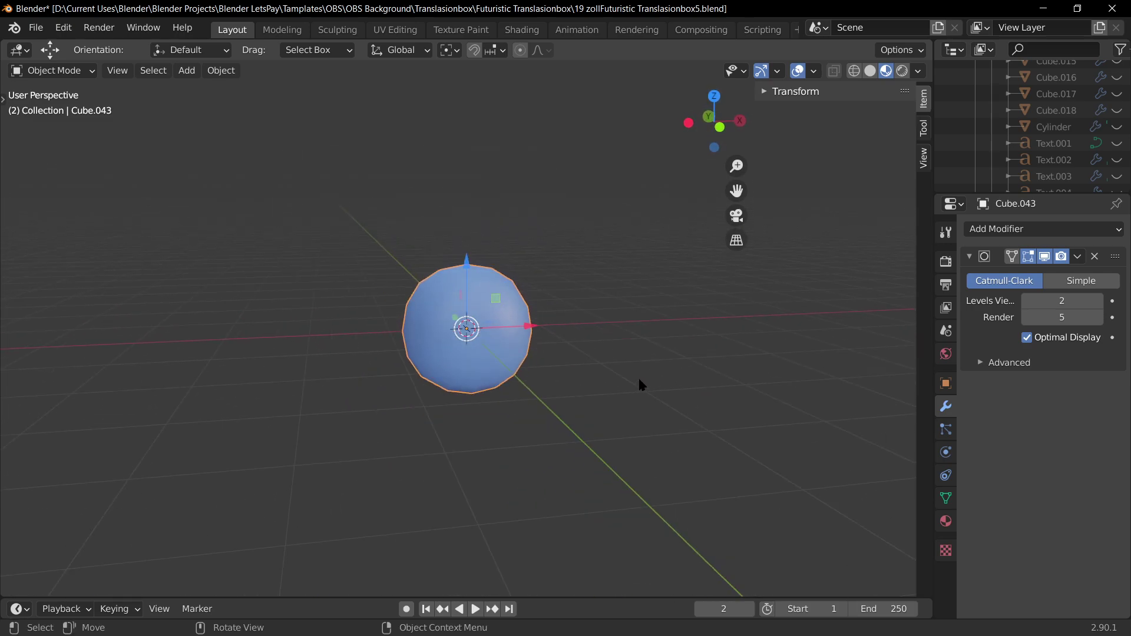
- Set the cube's subdivision viewport levels to 3 and examine its rounded outline
scroll(558, 302, up, 1)
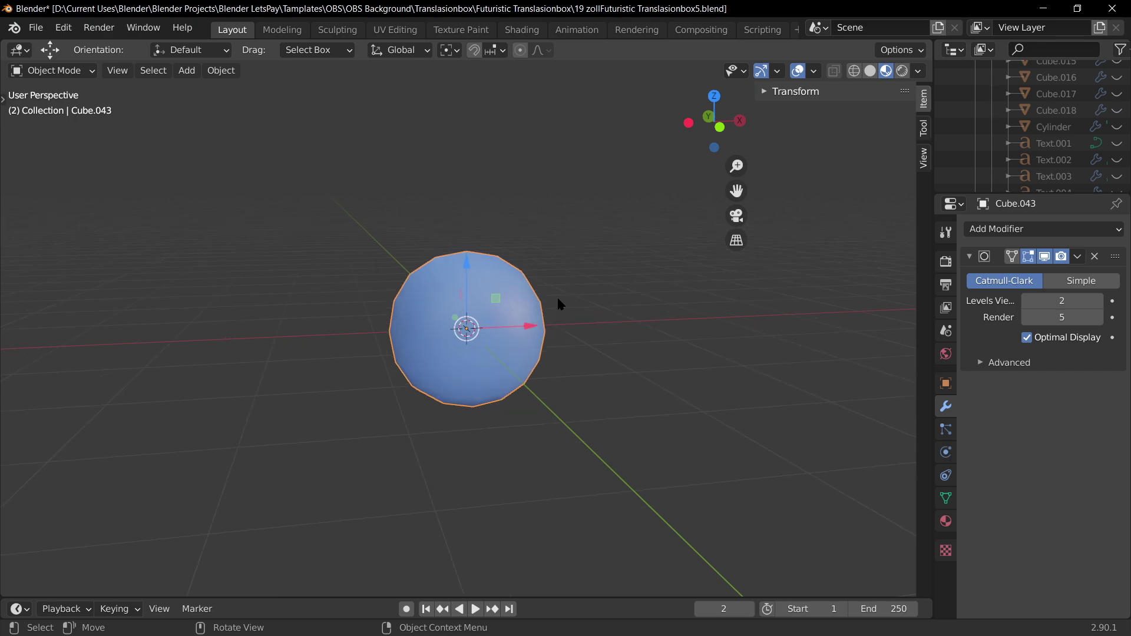
middle_drag(558, 303, 522, 313)
scroll(522, 313, up, 3)
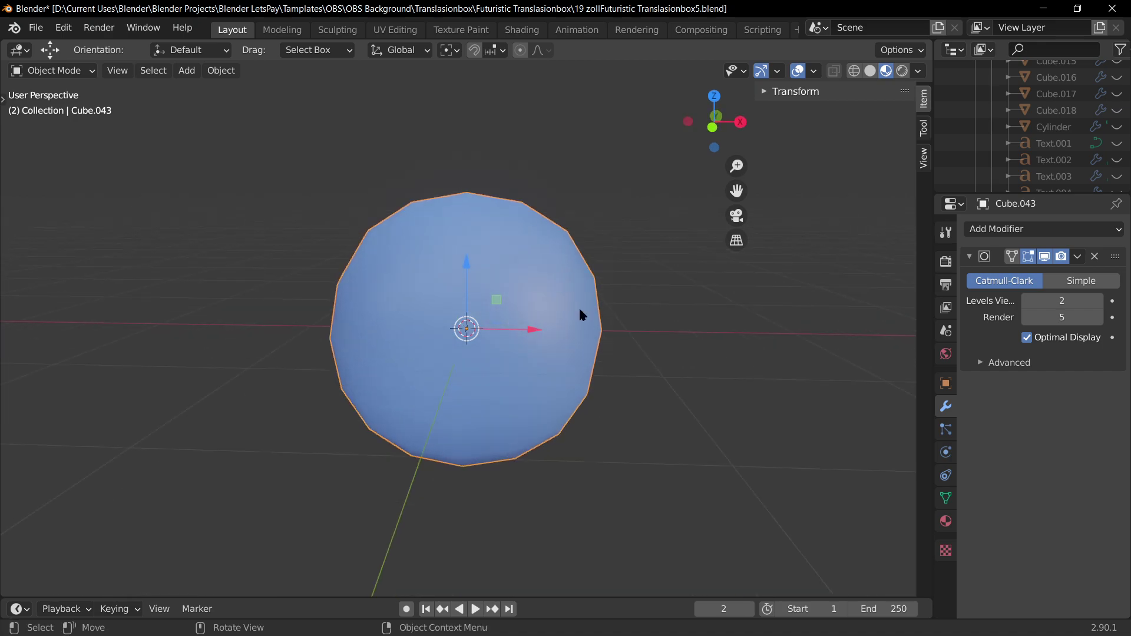
click(1098, 301)
middle_drag(722, 475, 461, 332)
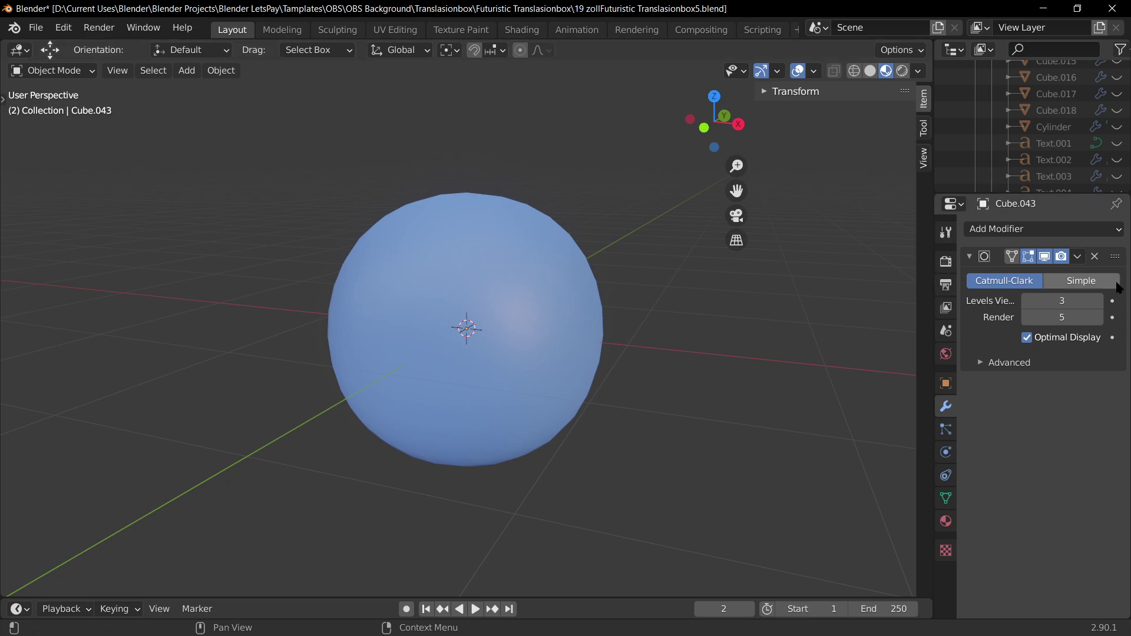
- Delete the subdivided demonstration cube and unhide all the scene's objects
click(488, 317)
key(x)
click(498, 317)
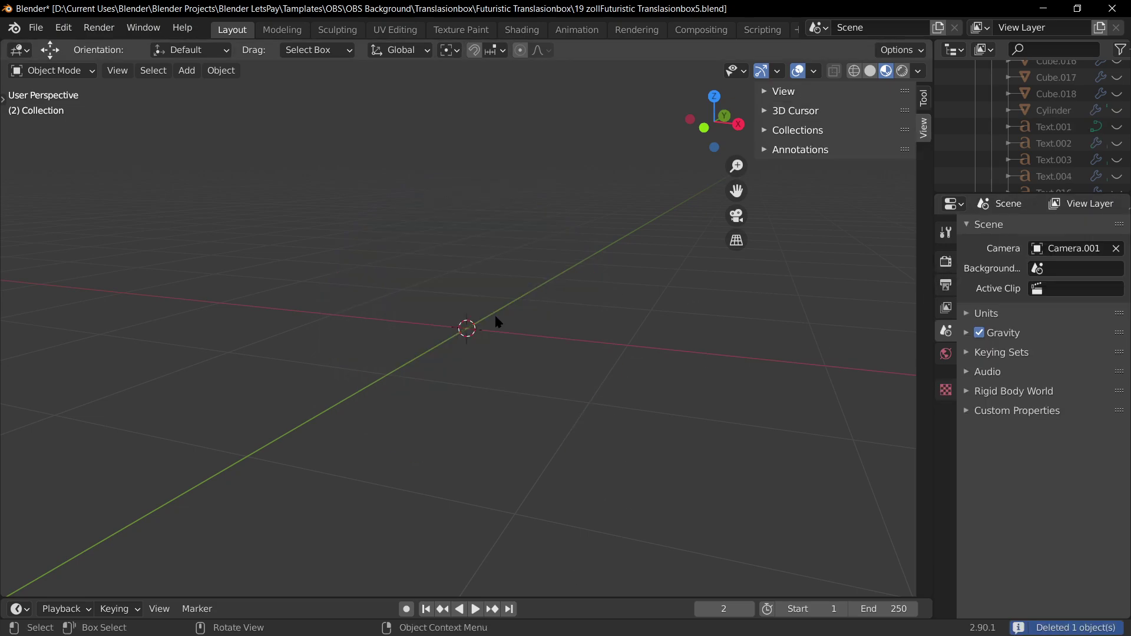
key(alt+h)
click(517, 385)
scroll(538, 439, down, 8)
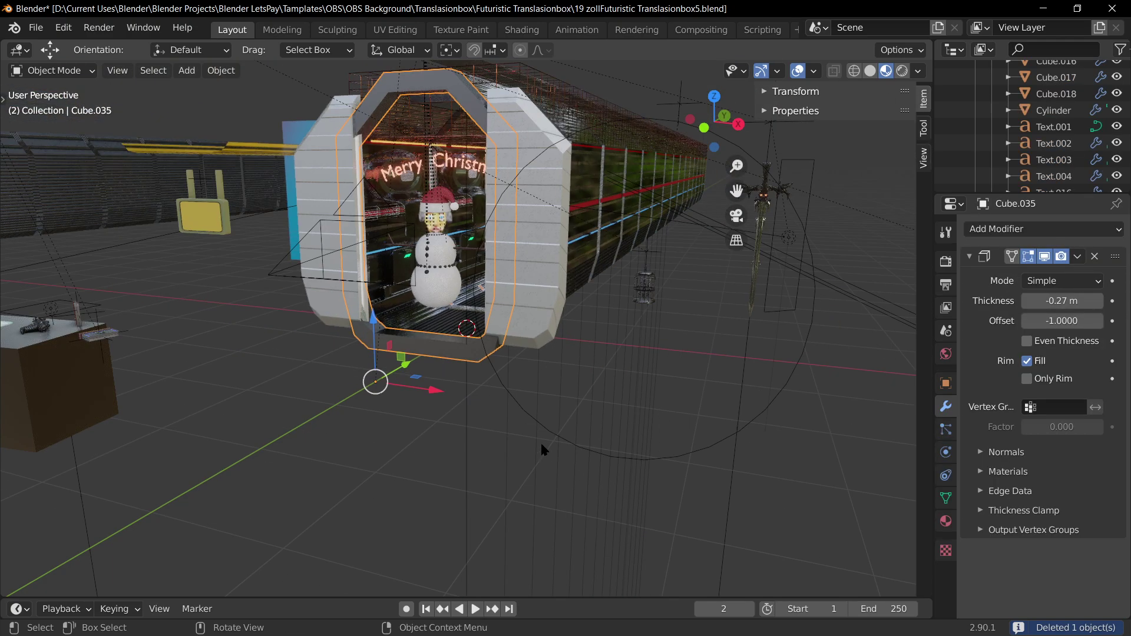
- Select the monitor casing on the desk and frame it in the viewport
middle_drag(499, 403, 511, 395)
scroll(440, 347, up, 4)
middle_drag(441, 347, 536, 347)
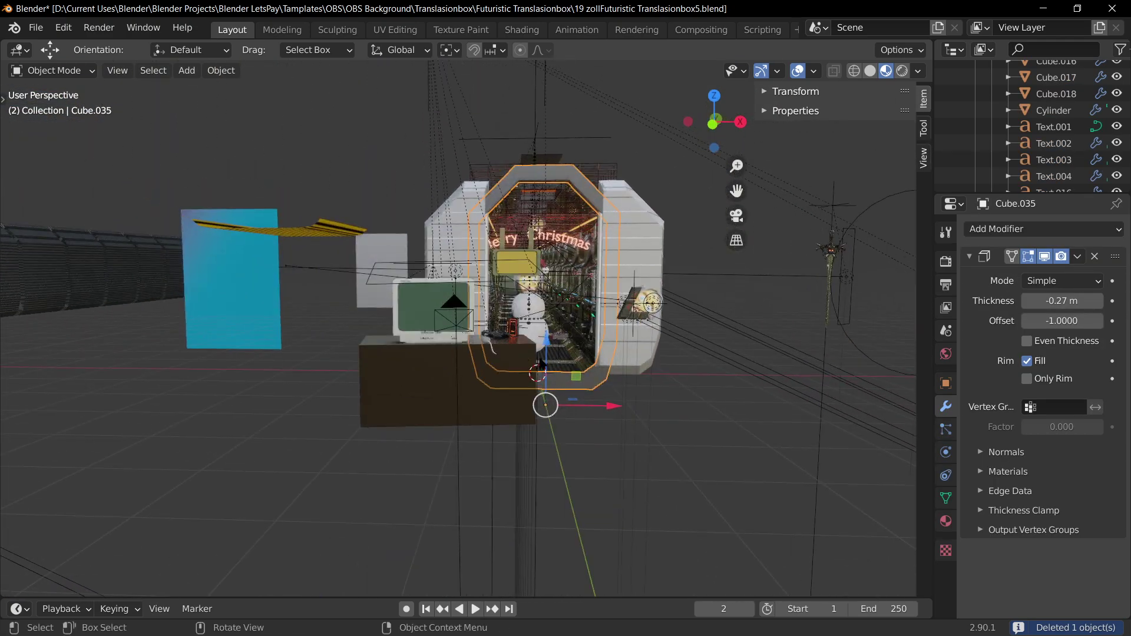
scroll(537, 347, up, 2)
scroll(317, 417, up, 2)
scroll(318, 419, down, 3)
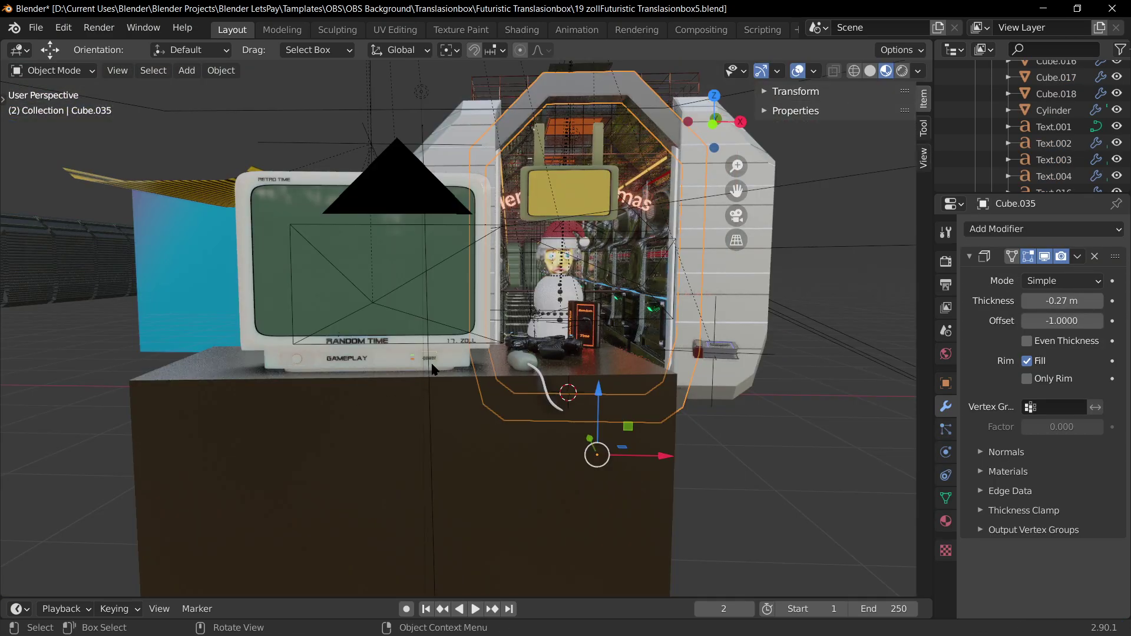
click(407, 360)
key(KP_Decimal)
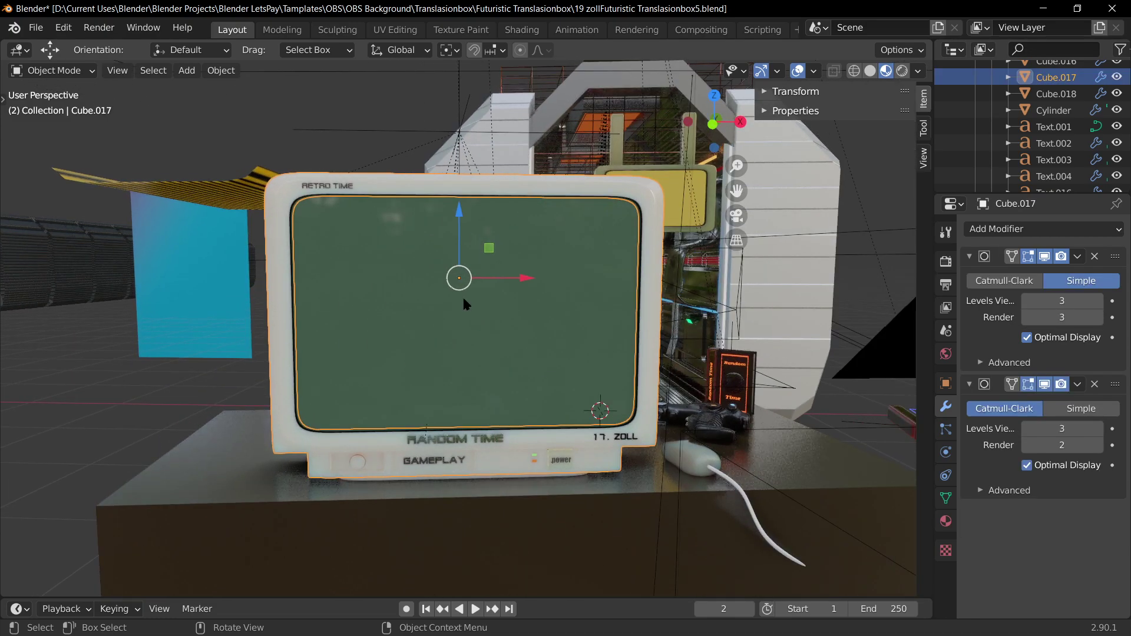
- Show the scene in rendered camera view and set the render levels of the casing's Catmull-Clark subdivision to 3
click(902, 70)
scroll(631, 323, up, 1)
middle_drag(631, 323, 593, 301)
key(KP_0)
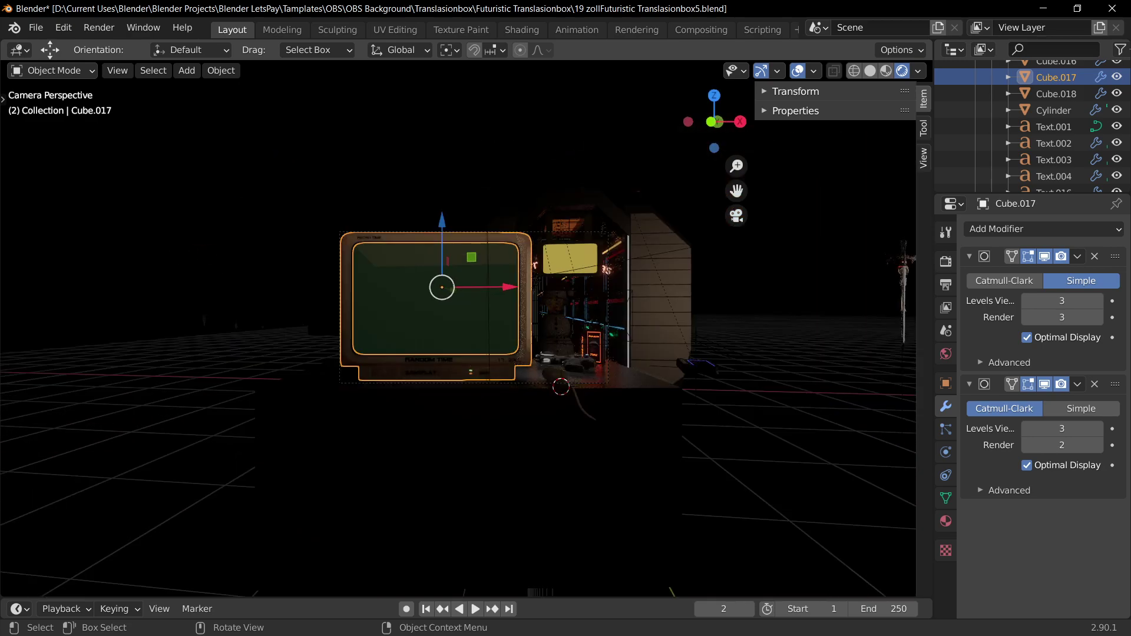
scroll(589, 306, up, 4)
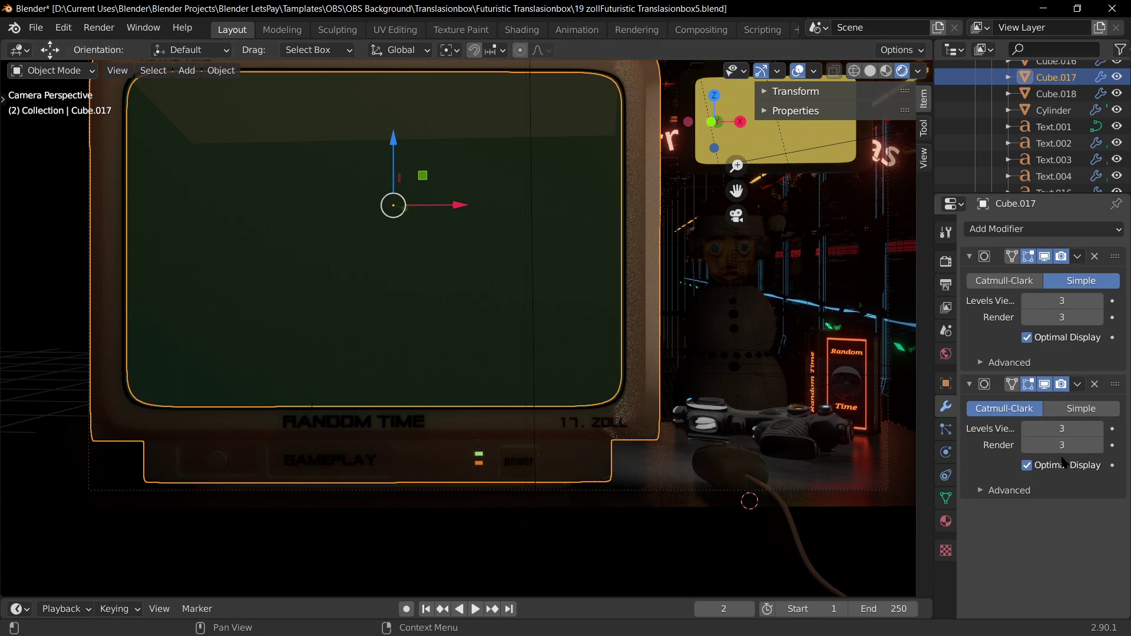
scroll(627, 418, down, 2)
scroll(626, 418, up, 2)
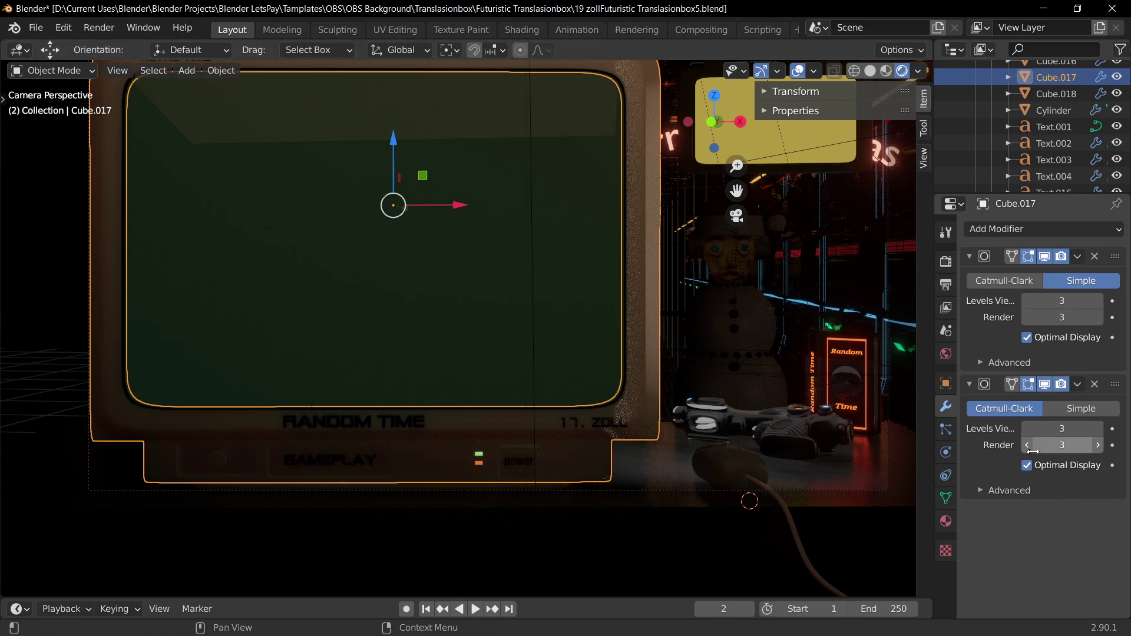
scroll(459, 324, down, 3)
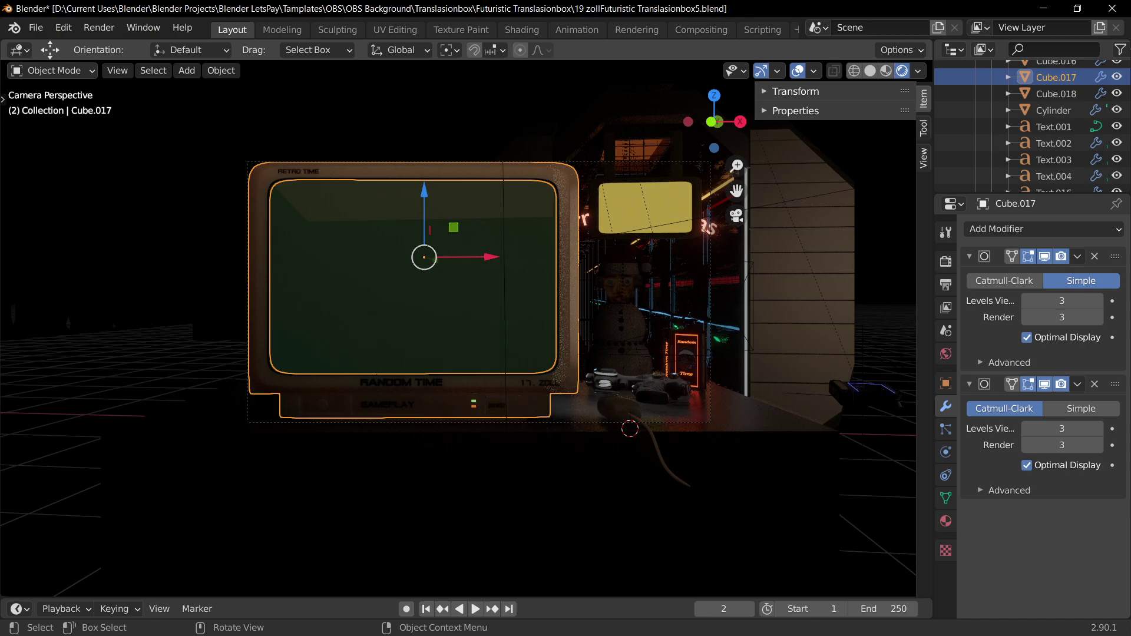
- Remove the Catmull-Clark subdivision modifier from the monitor casing and check its edges through the camera
mouse_move(460, 324)
middle_down()
mouse_move(409, 369)
mouse_move(489, 328)
mouse_move(442, 324)
middle_up()
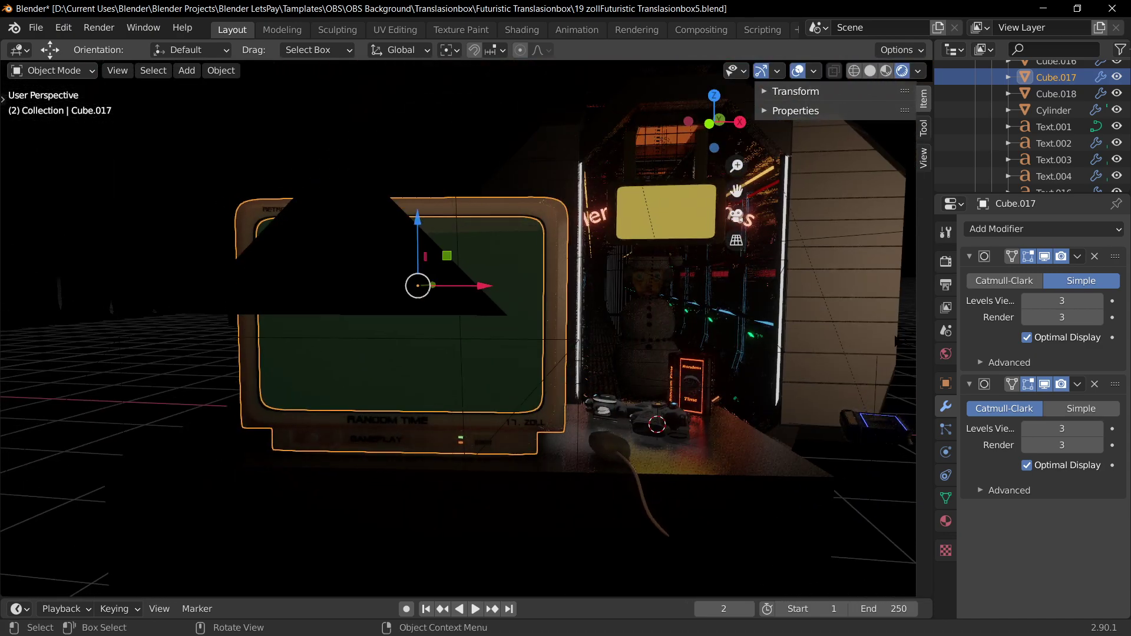
click(1094, 384)
middle_drag(499, 474, 490, 447)
key(KP_0)
scroll(505, 448, up, 3)
scroll(526, 381, down, 2)
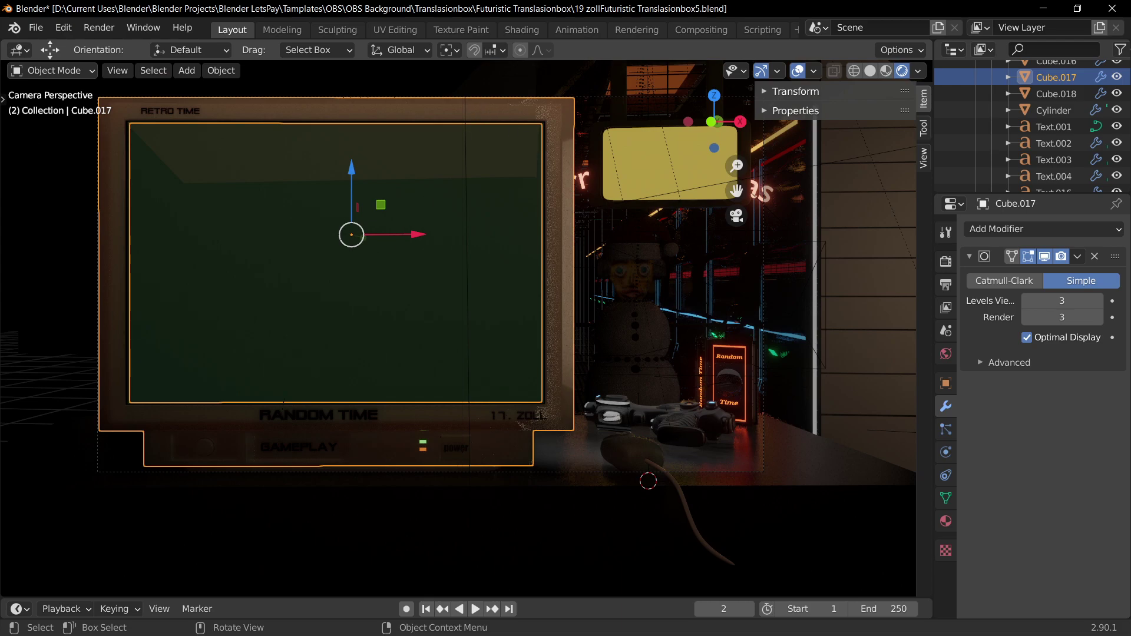
- Hide the monitor's green screen to inspect the casing without it, and undo the hiding
click(567, 453)
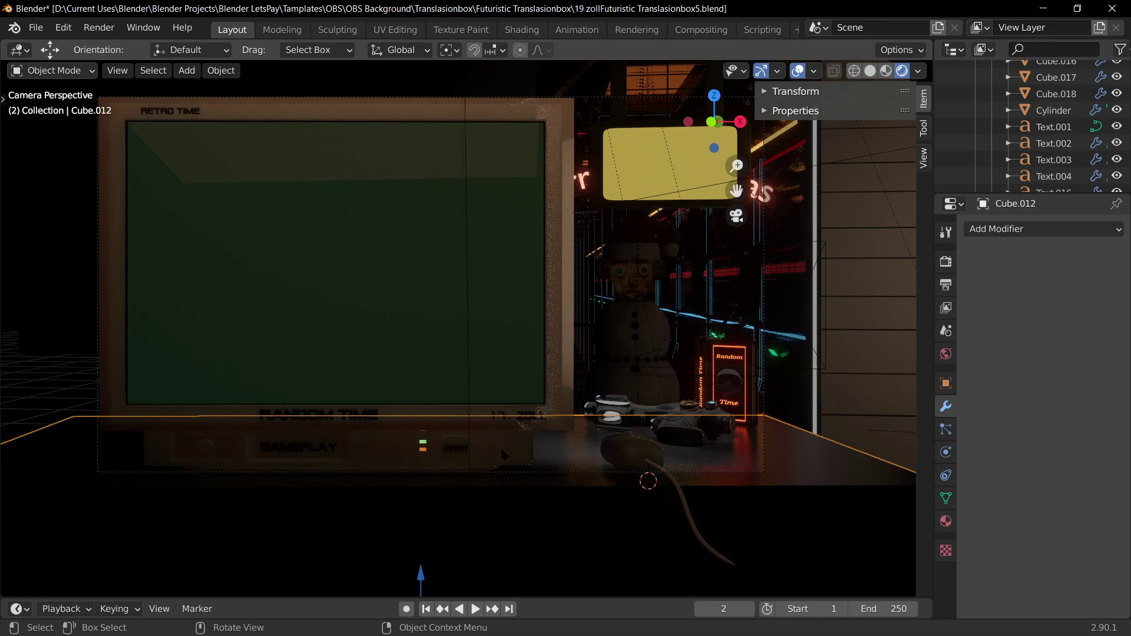
click(361, 232)
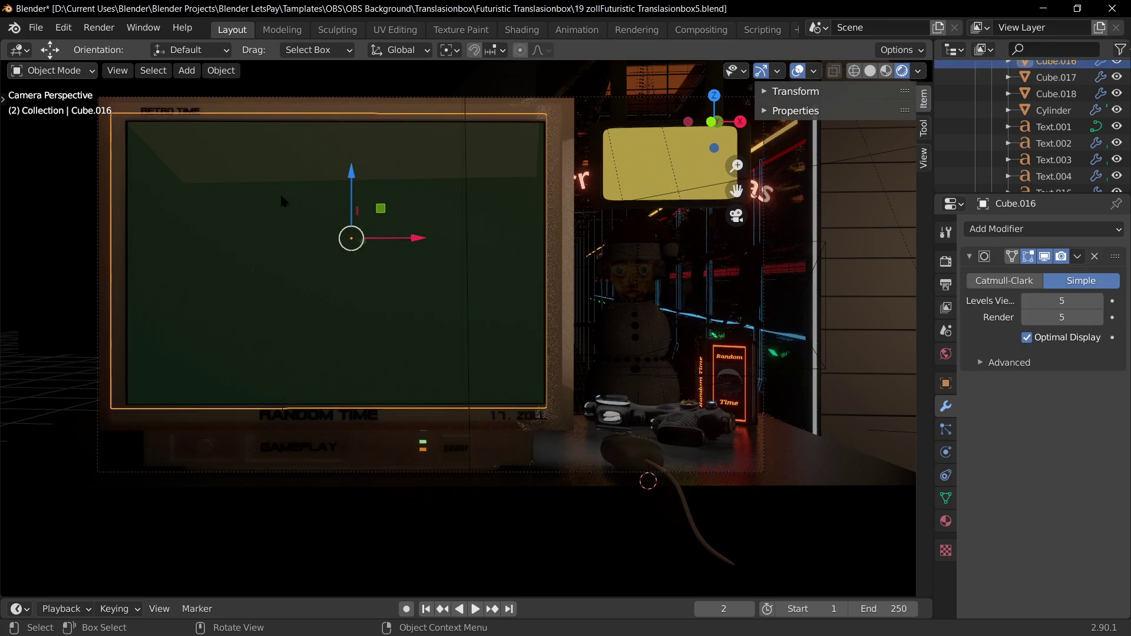
click(825, 467)
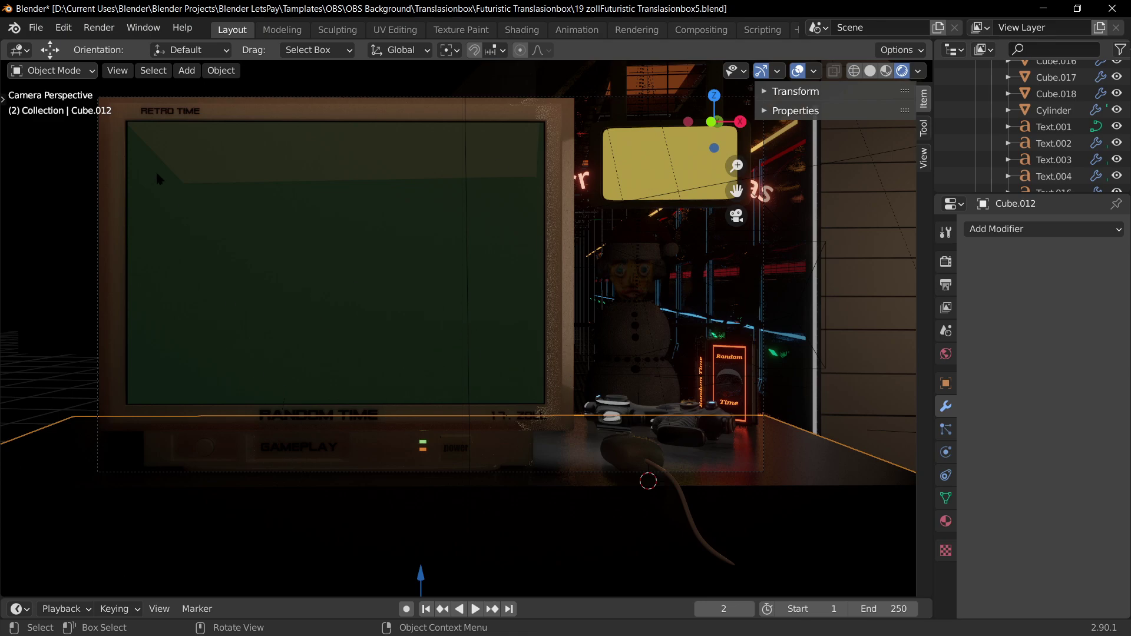
click(302, 342)
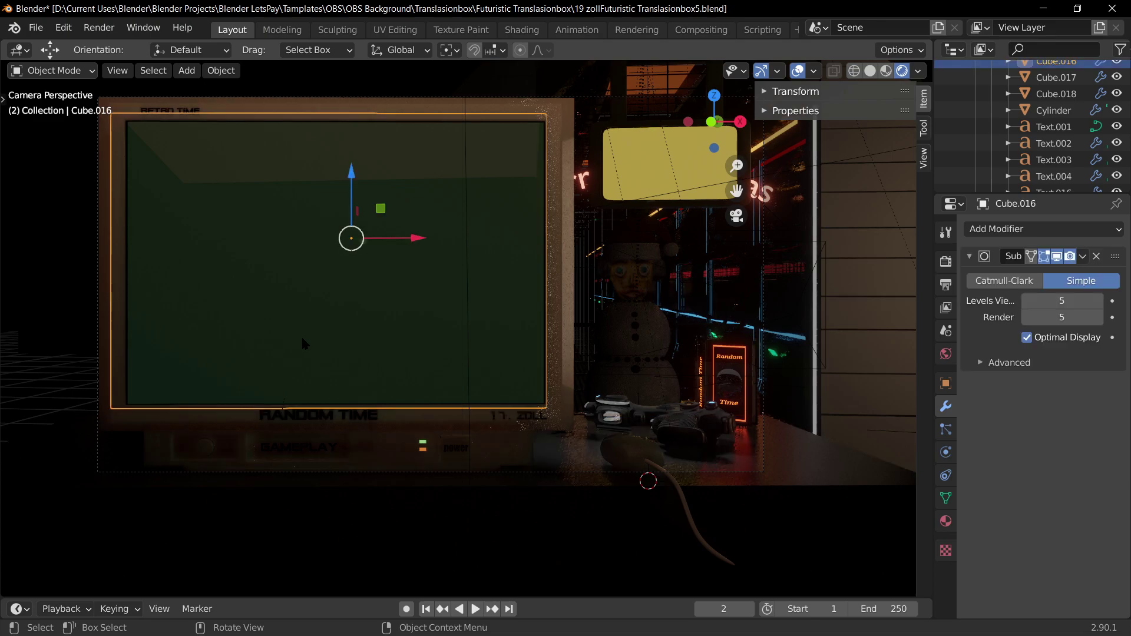
key(h)
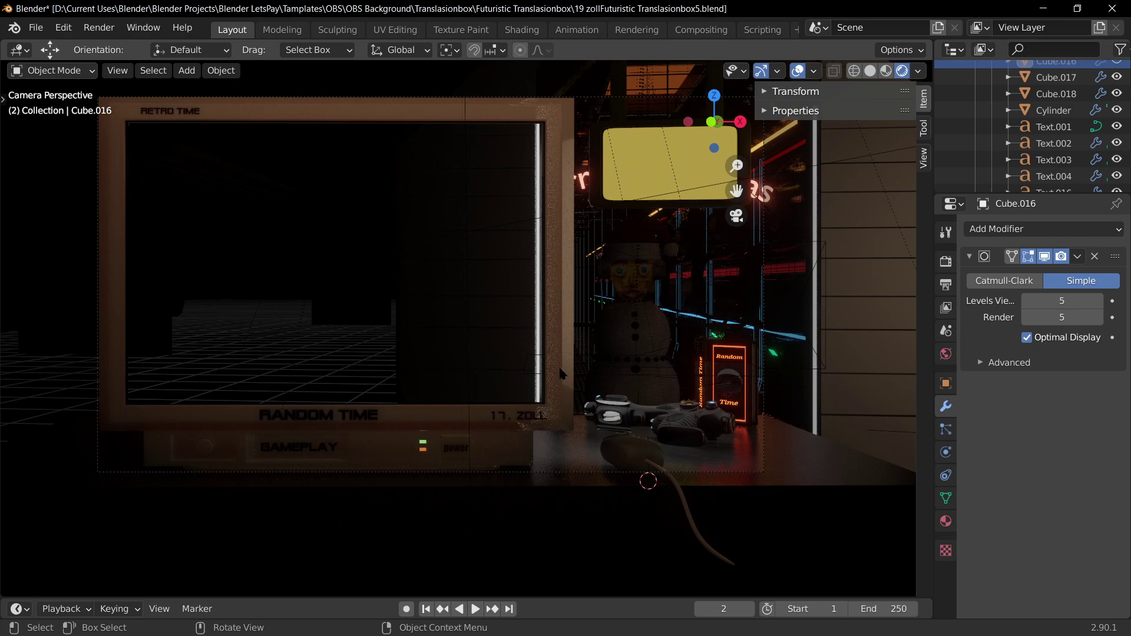
scroll(533, 295, up, 2)
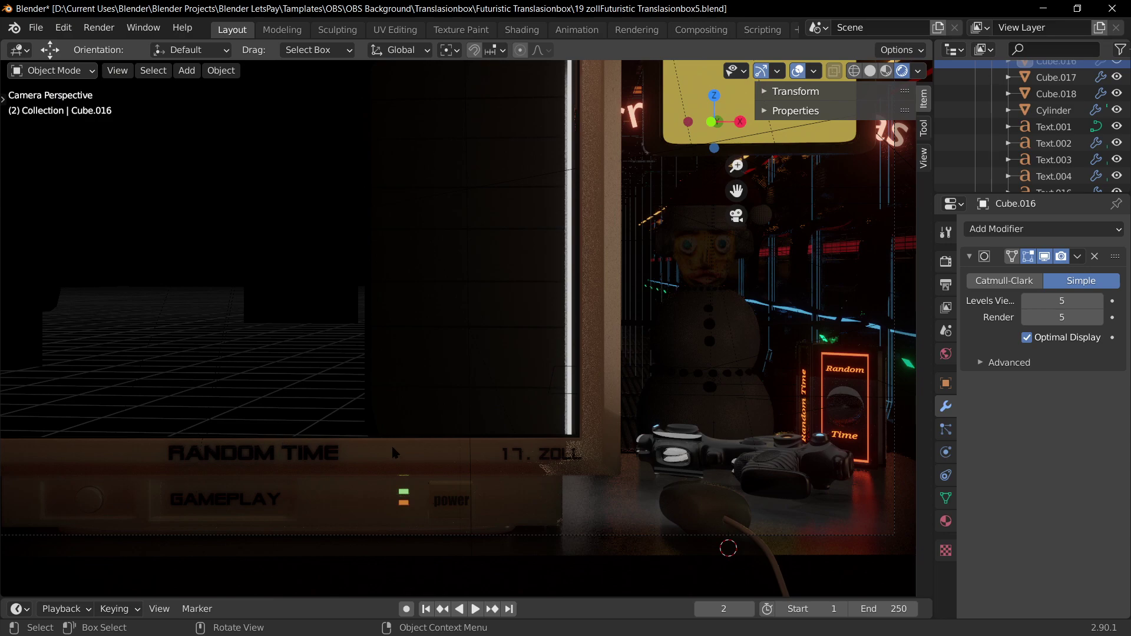
scroll(393, 452, down, 2)
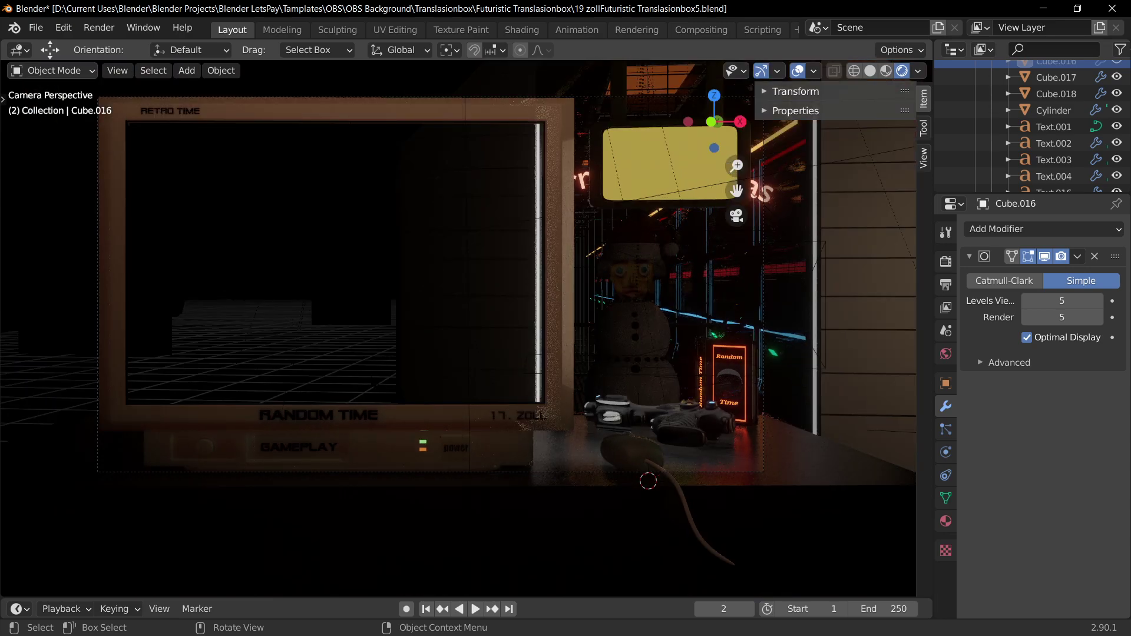
scroll(357, 427, up, 1)
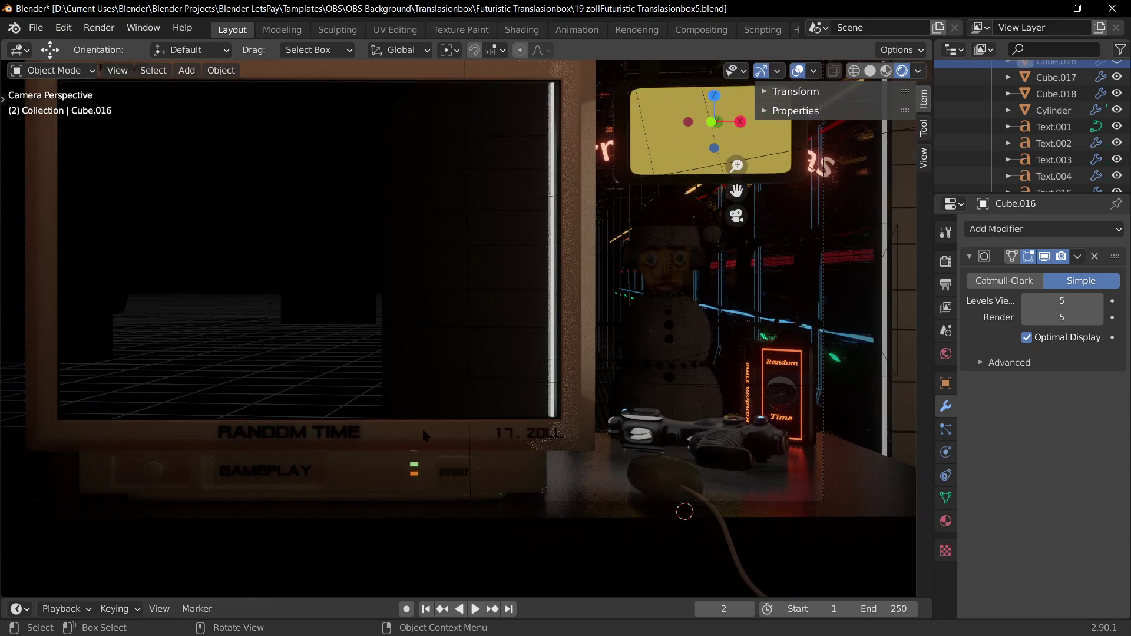
scroll(423, 436, down, 1)
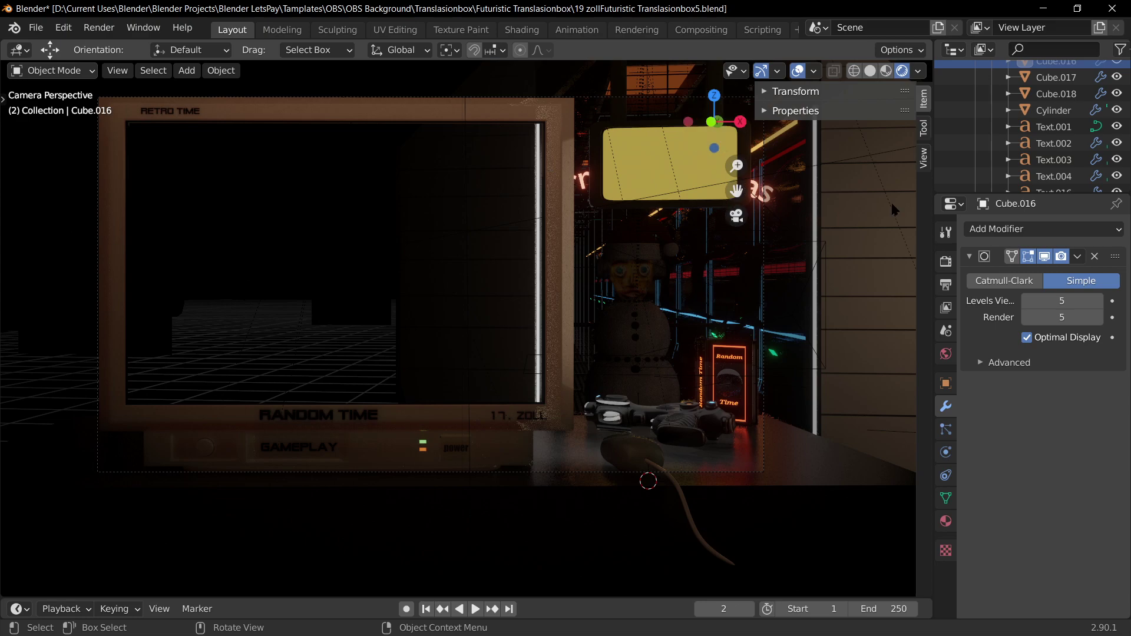
key(ctrl)
key(ctrl+z)
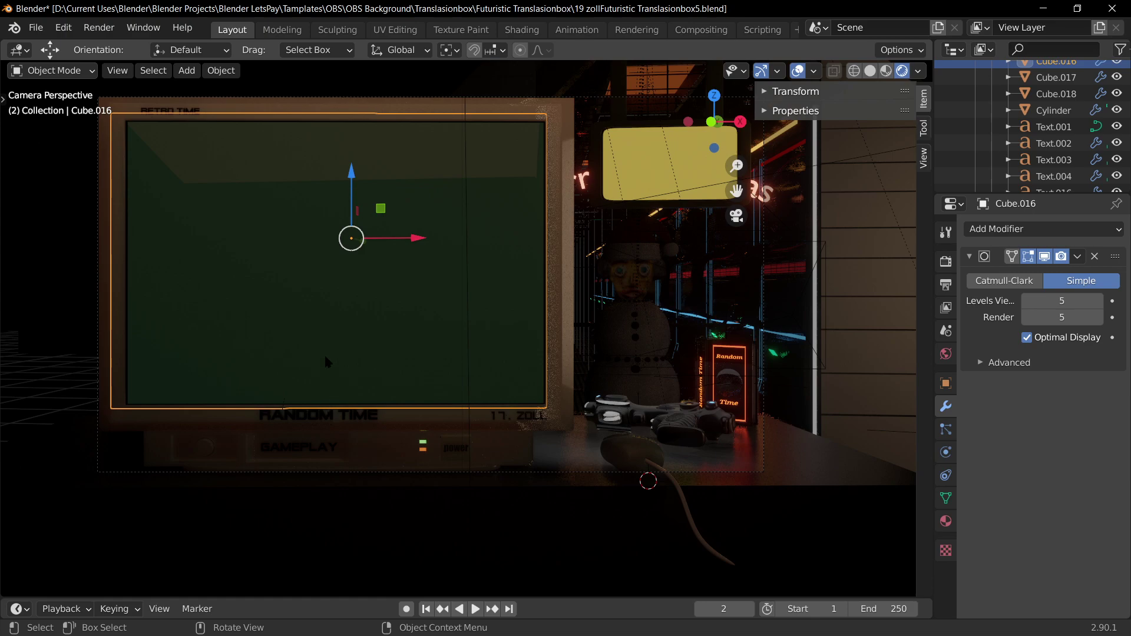
- Save the Blender project and examine the monitor scene from a free perspective
middle_drag(780, 282, 761, 291)
middle_drag(727, 451, 753, 438)
key(ctrl+s)
middle_drag(569, 495, 558, 470)
shift+middle_drag(772, 365, 698, 342)
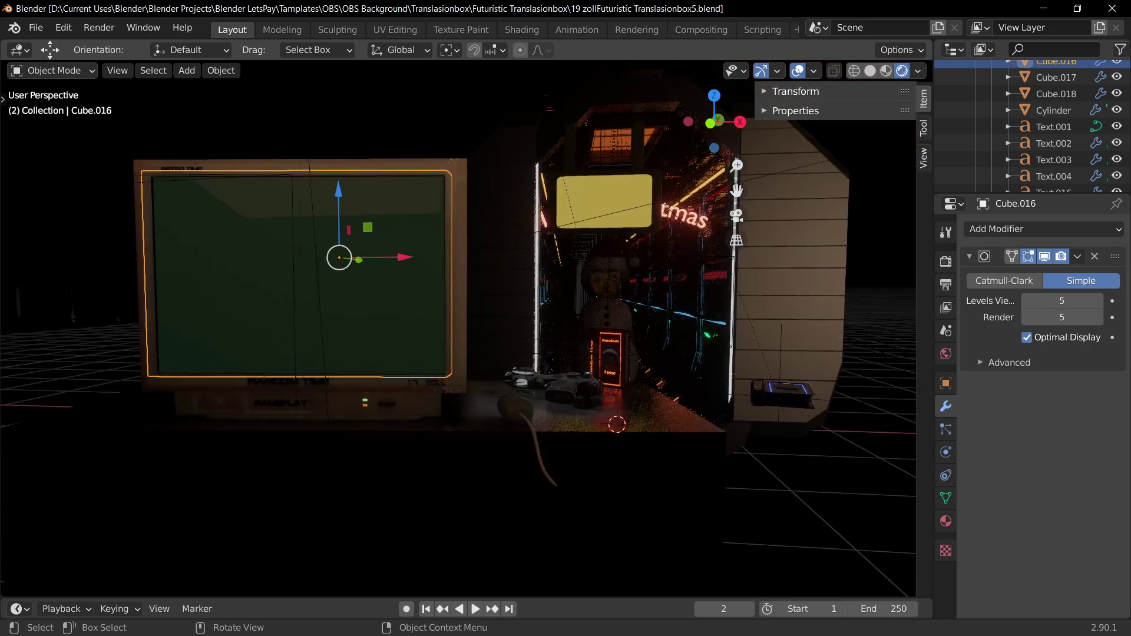
- Render the current frame, check the resulting image, and return to the camera view
key(F12)
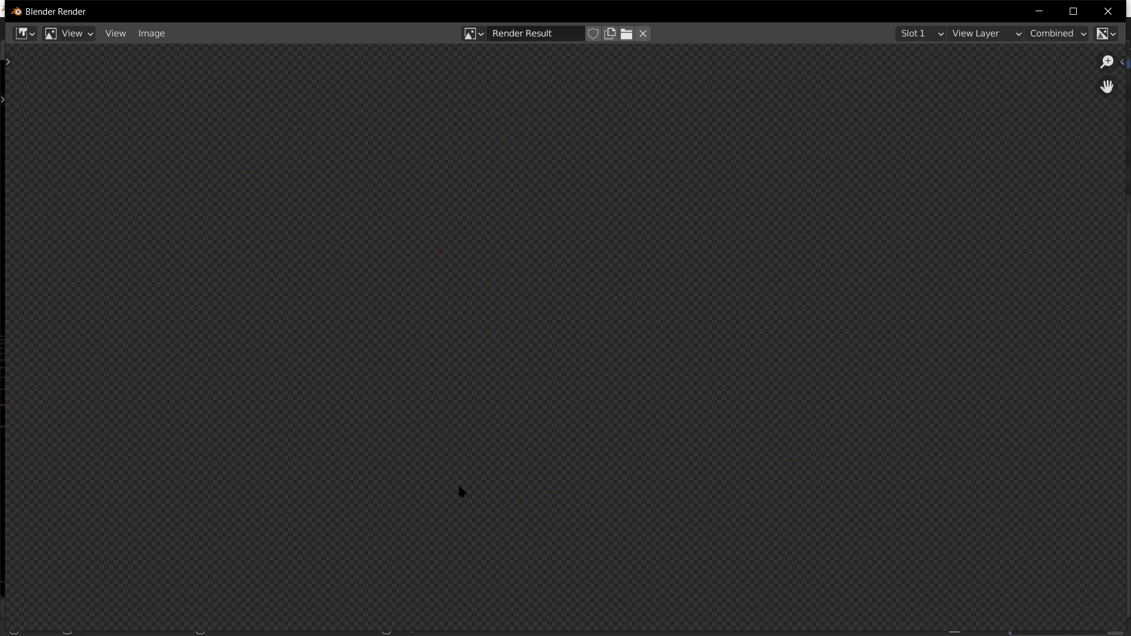
scroll(689, 495, up, 1)
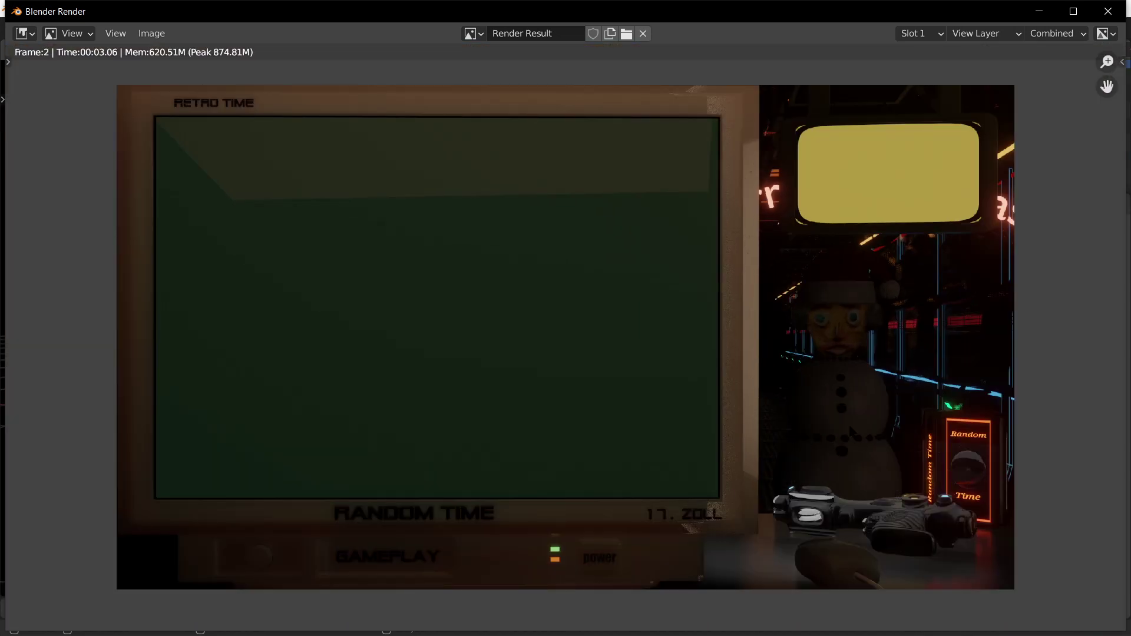
key(Escape)
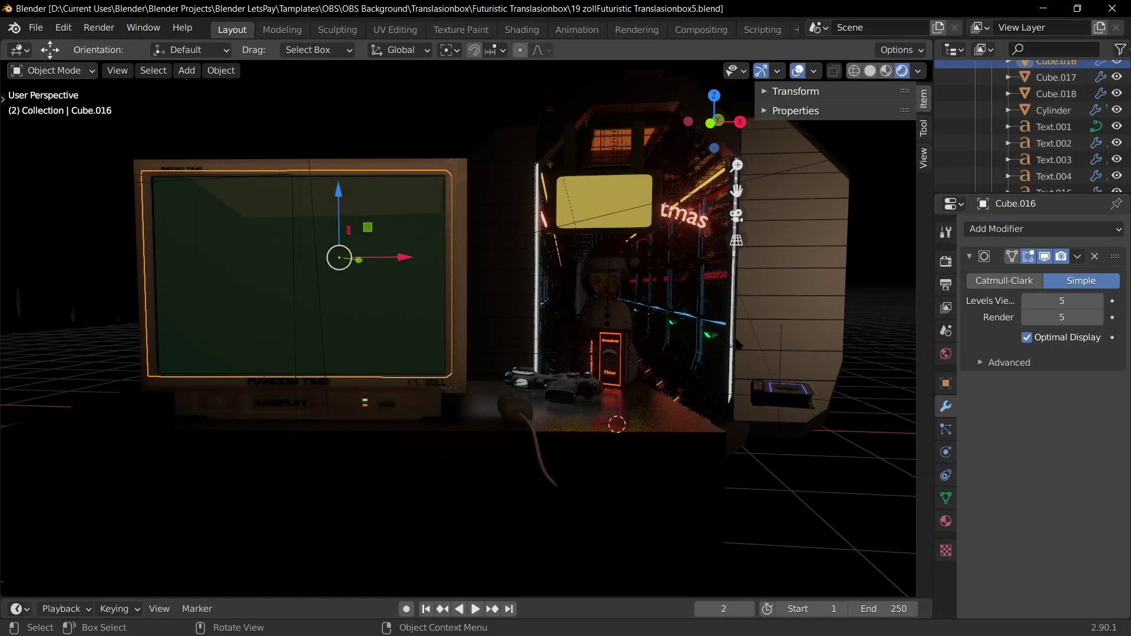
key(KP_0)
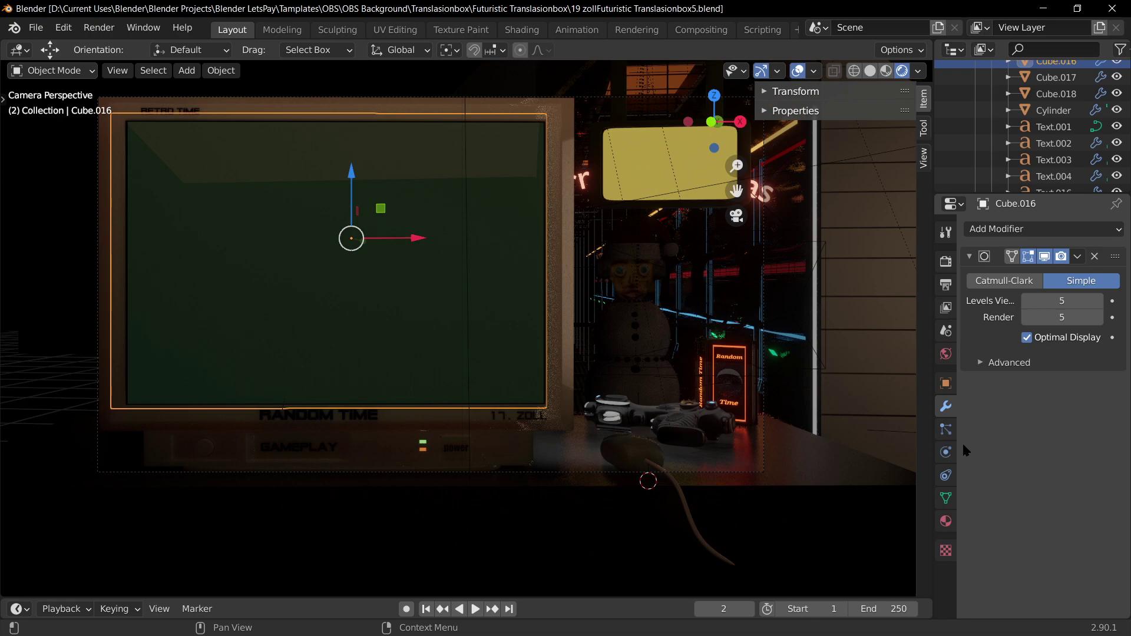
- Set the scene's render engine to Cycles
click(946, 284)
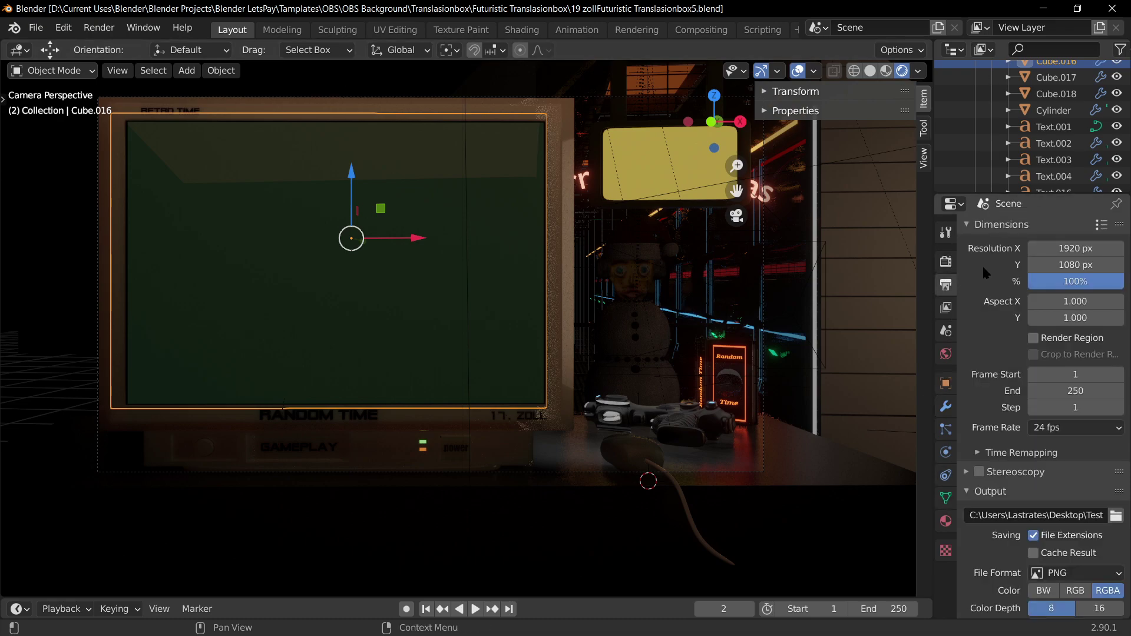
click(945, 261)
click(946, 307)
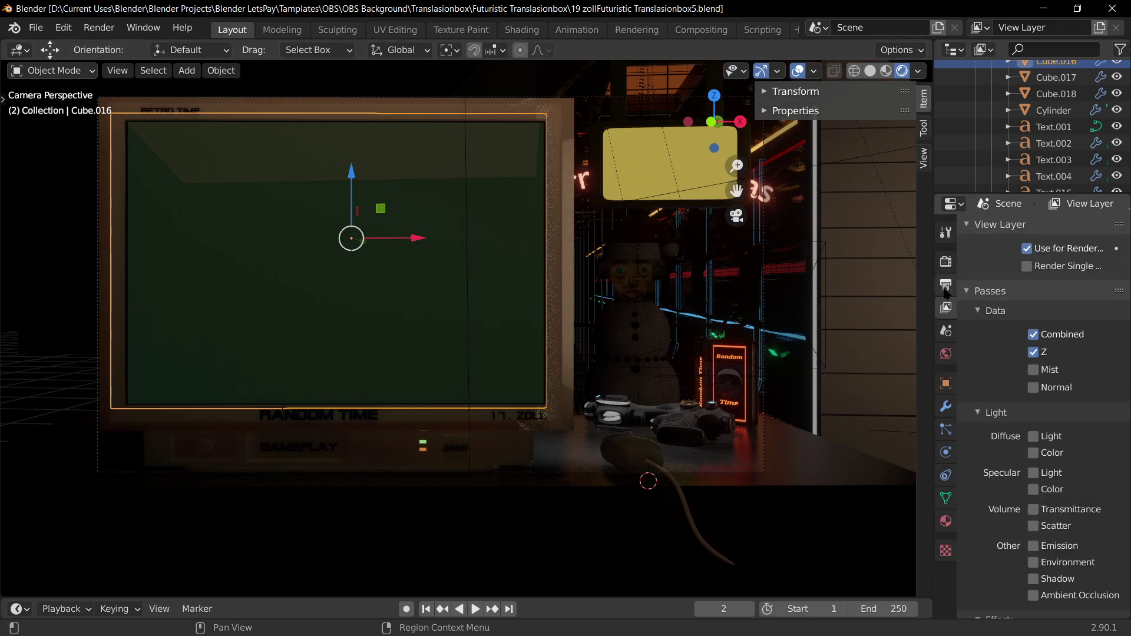
click(946, 285)
scroll(985, 555, down, 4)
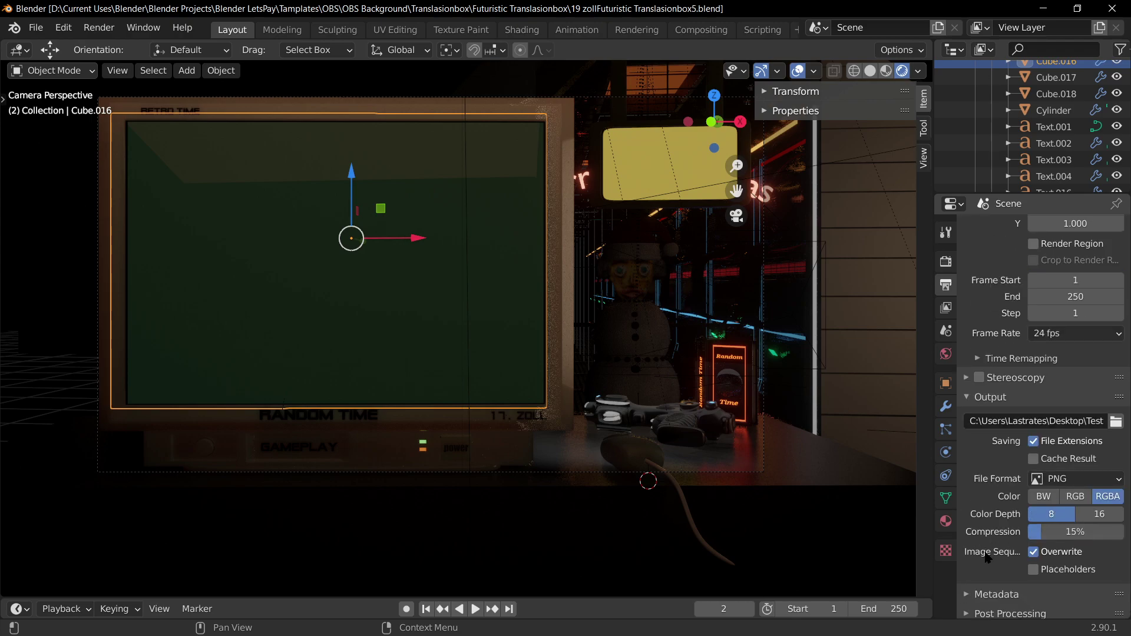
click(946, 231)
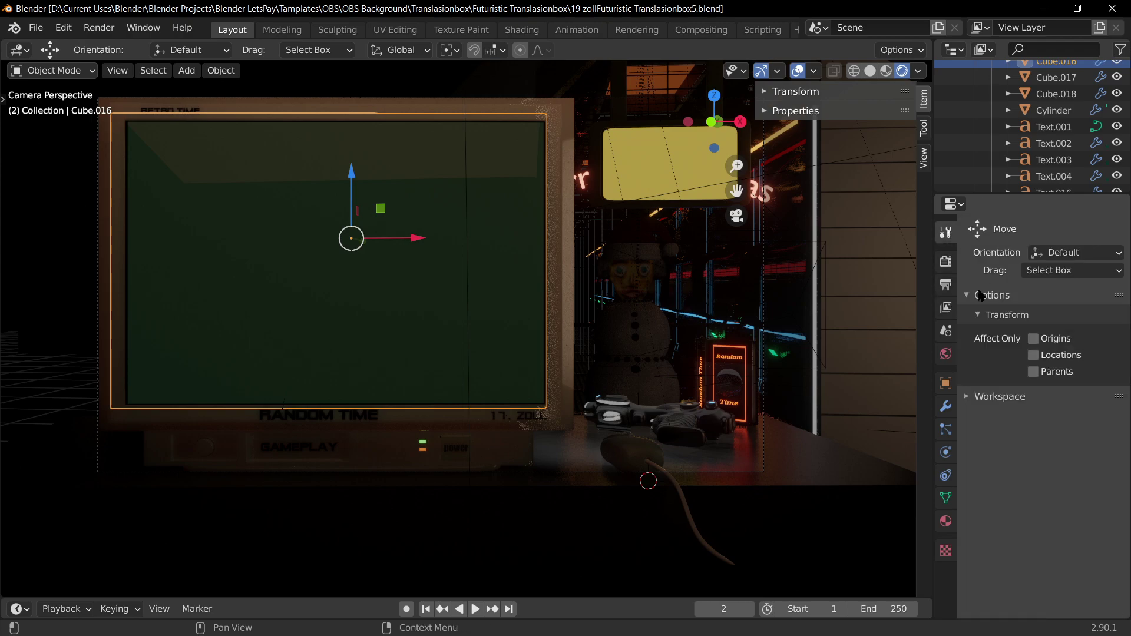
click(945, 261)
scroll(1018, 314, up, 3)
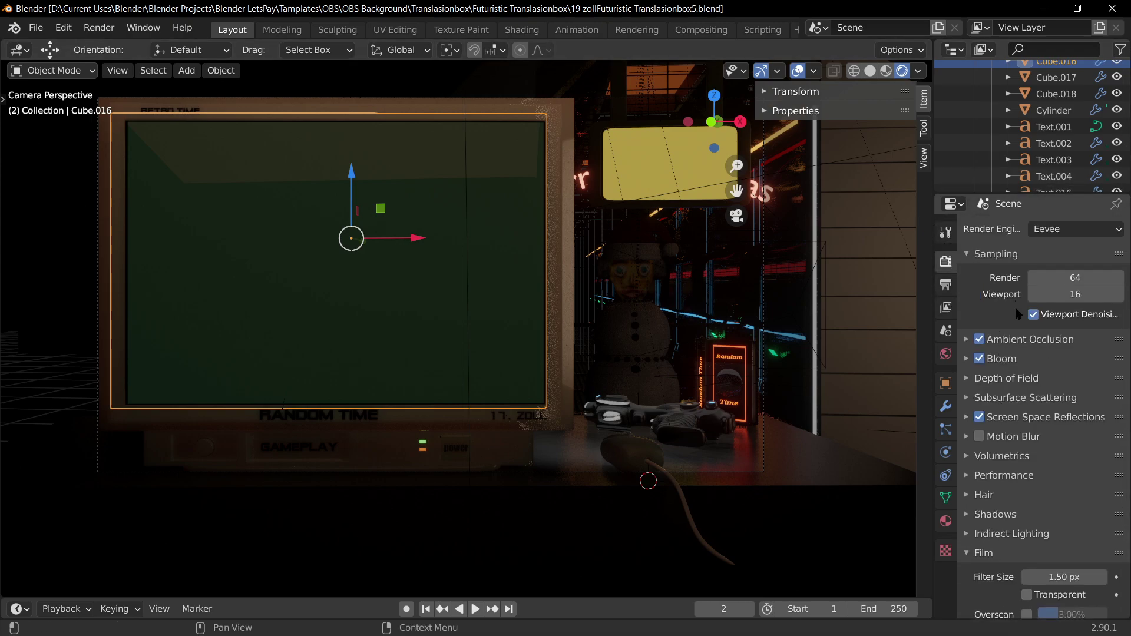
click(1060, 229)
click(1053, 281)
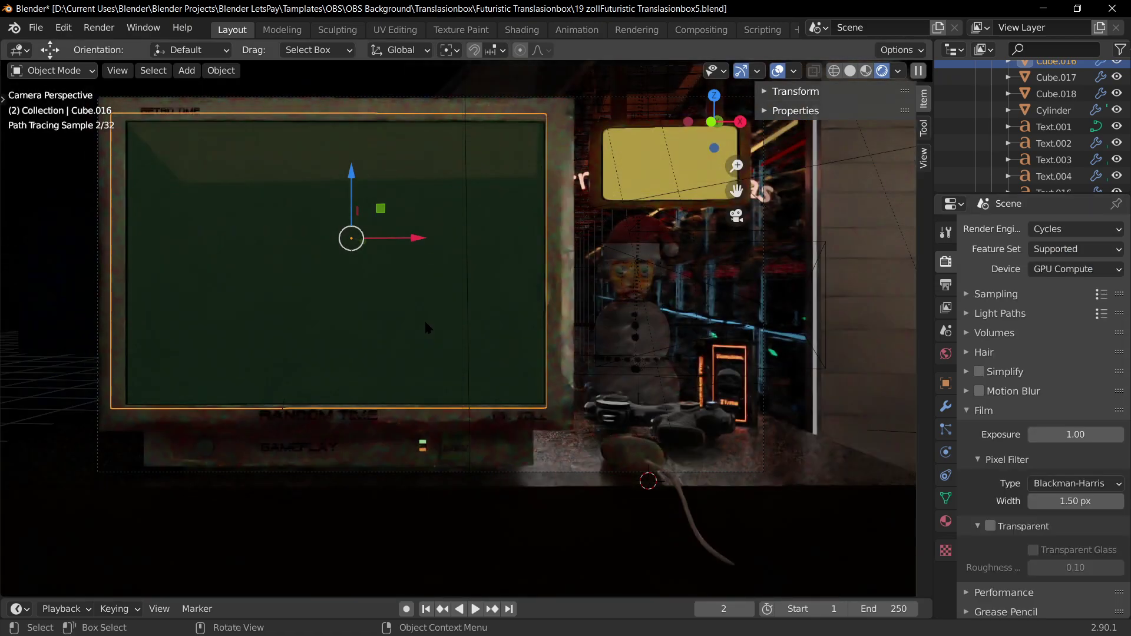
- Move the computer mouse on the desk about 0.02 m in the negative direction along the global X axis
click(636, 457)
key(g)
key(x)
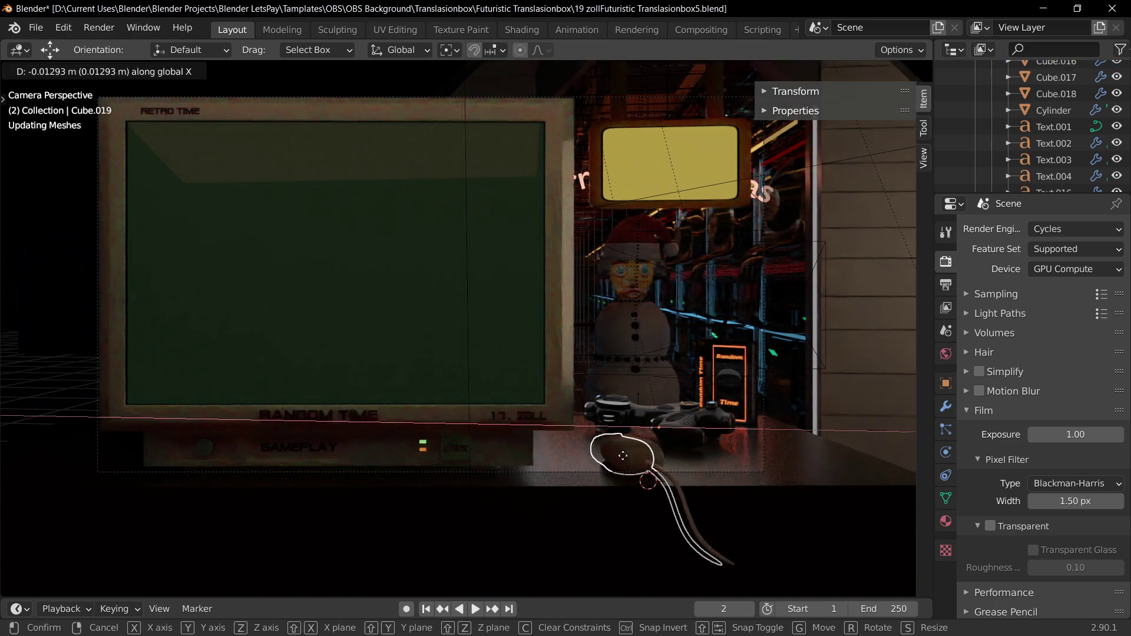
click(616, 457)
click(589, 511)
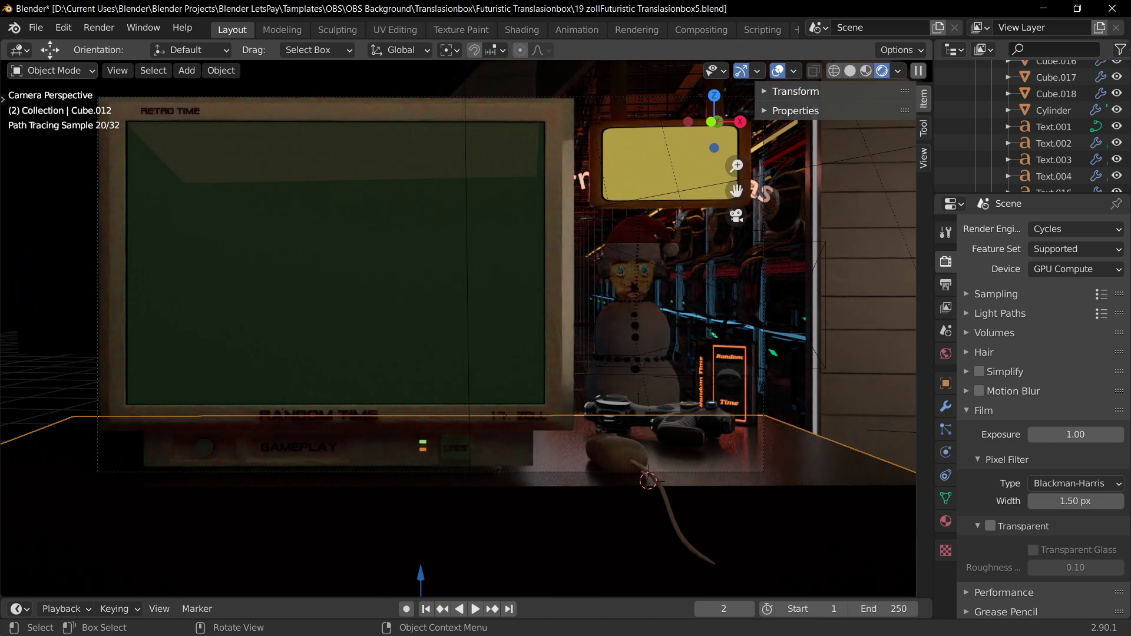
- Try to move the RETRO TIME label on the monitor along the global Z axis
click(185, 112)
key(g)
key(z)
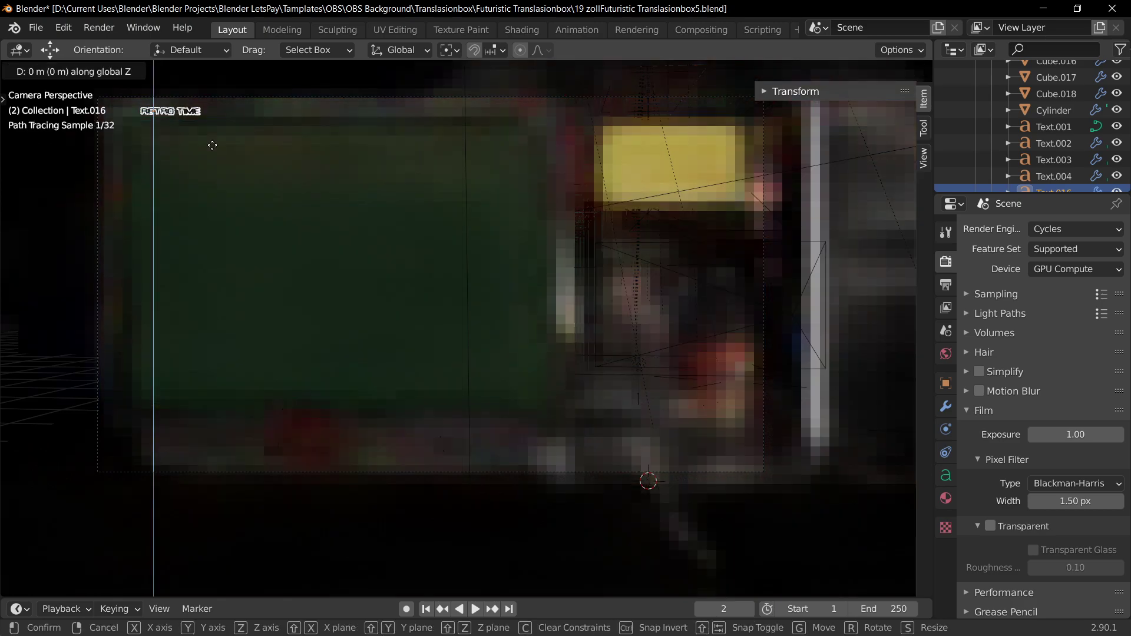
click(213, 145)
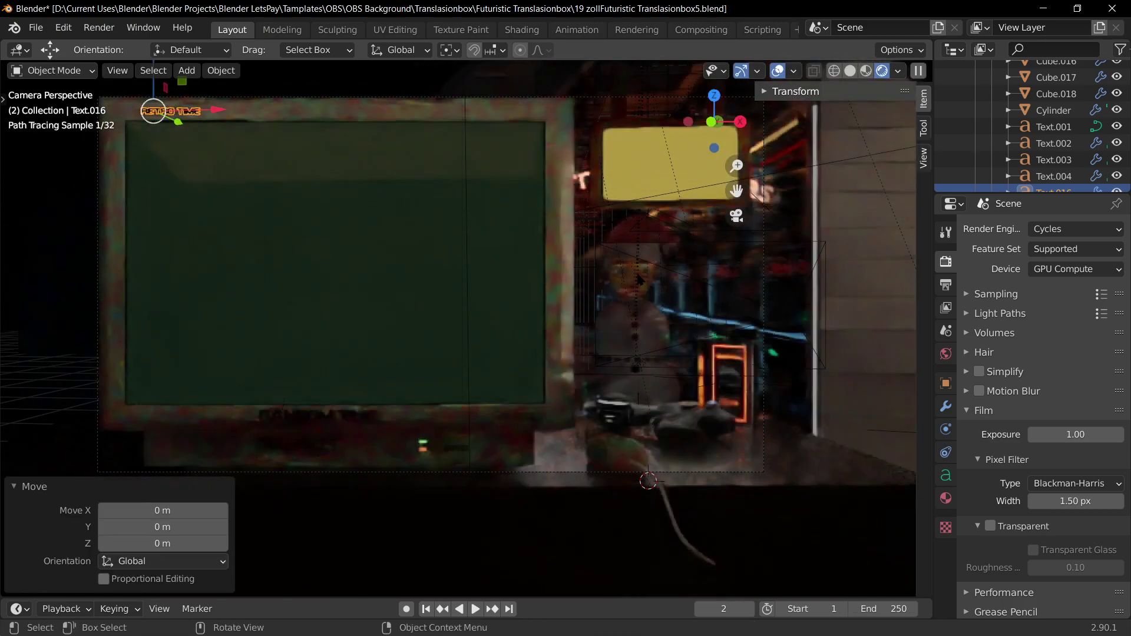
- Render the current frame with Cycles, examine the resulting image, and return to the scene
click(637, 279)
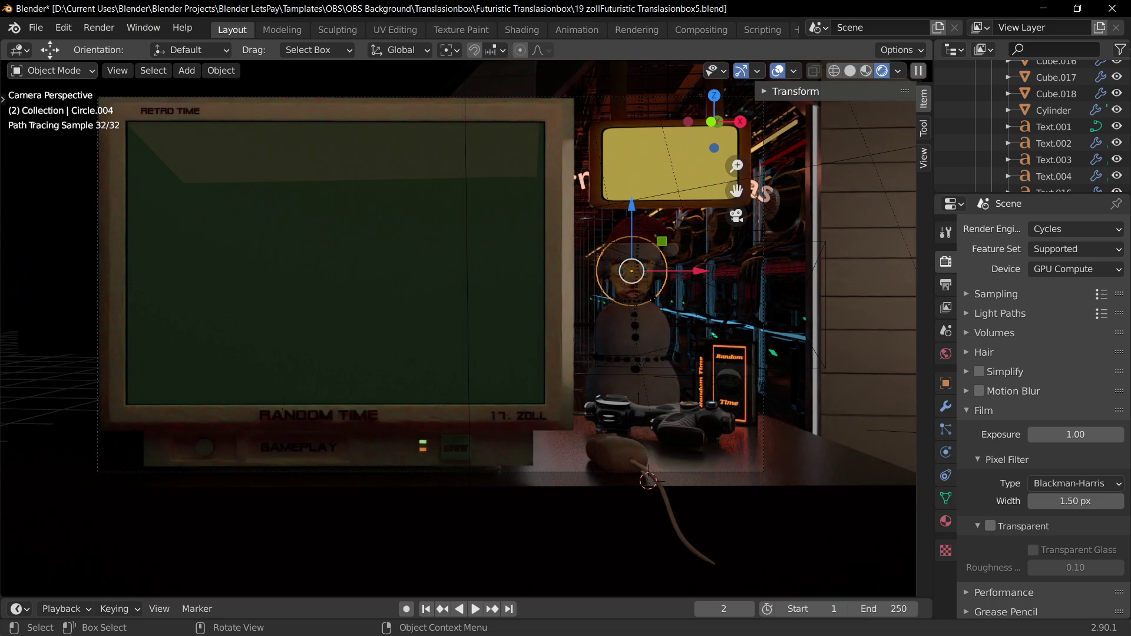
click(855, 289)
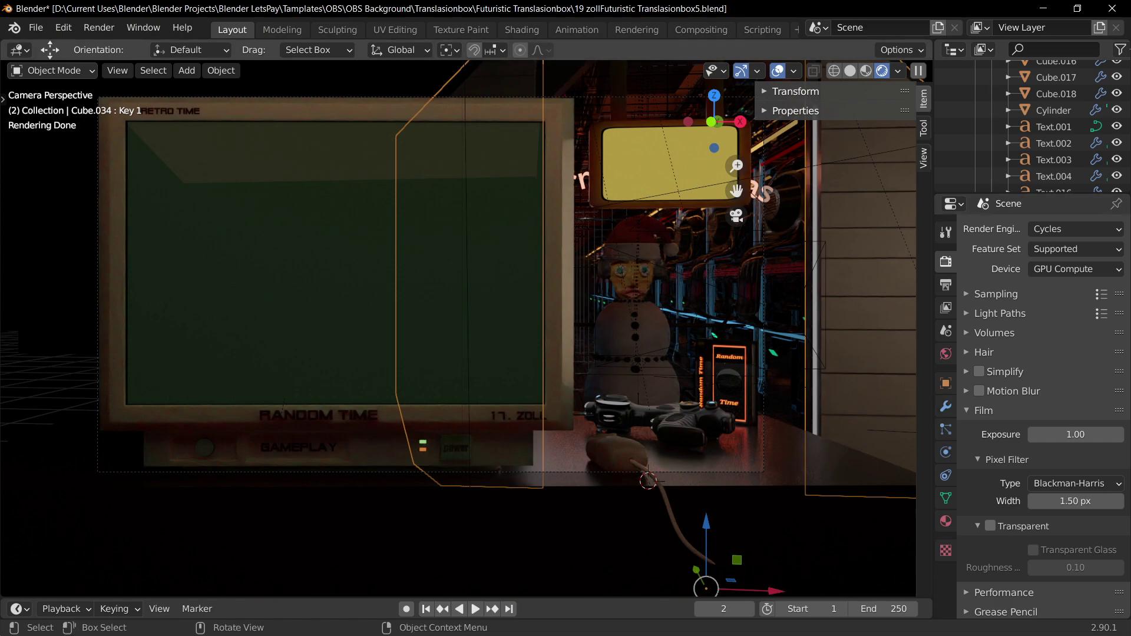
key(F12)
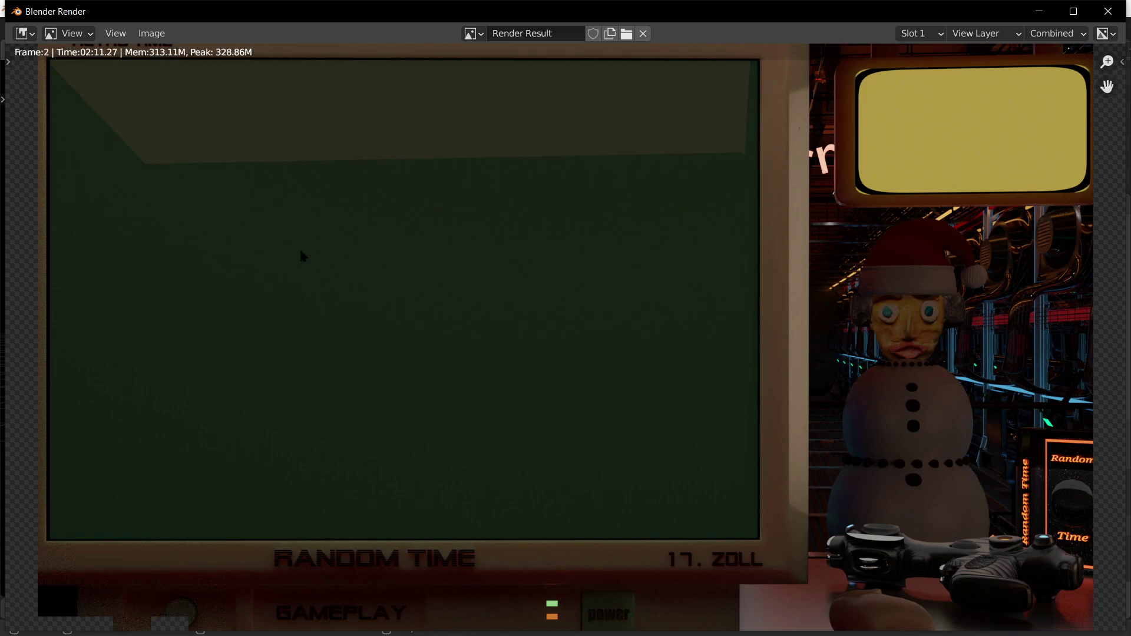
click(1108, 11)
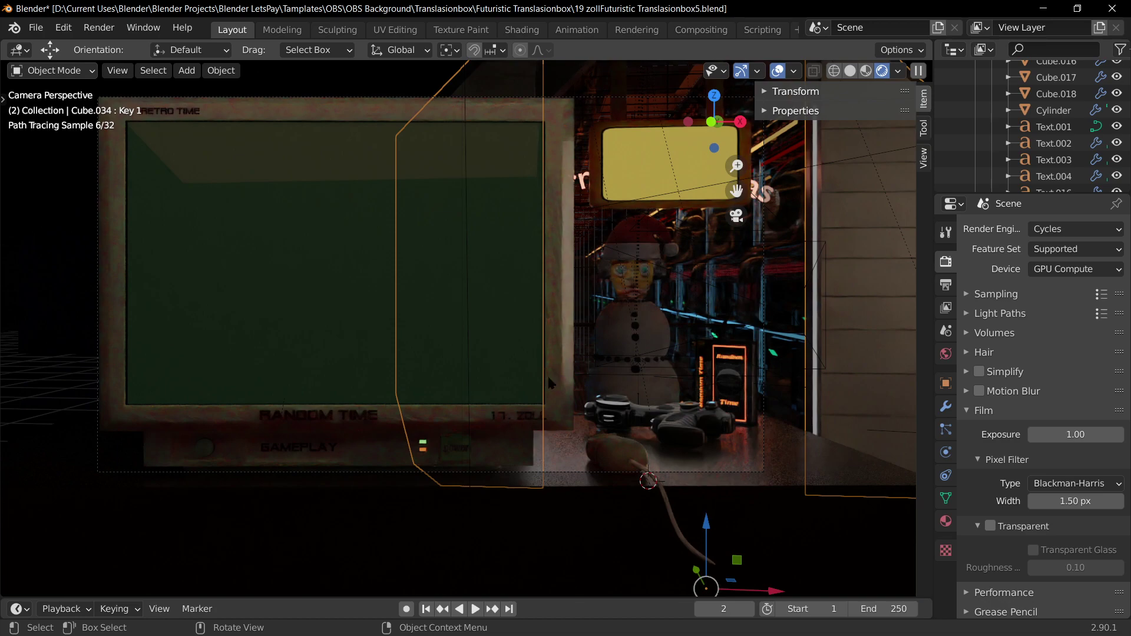
- Switch the viewport to Material Preview shading and change the monitor's screen-size label to read "19. ZOLL"
click(865, 71)
scroll(486, 446, up, 3)
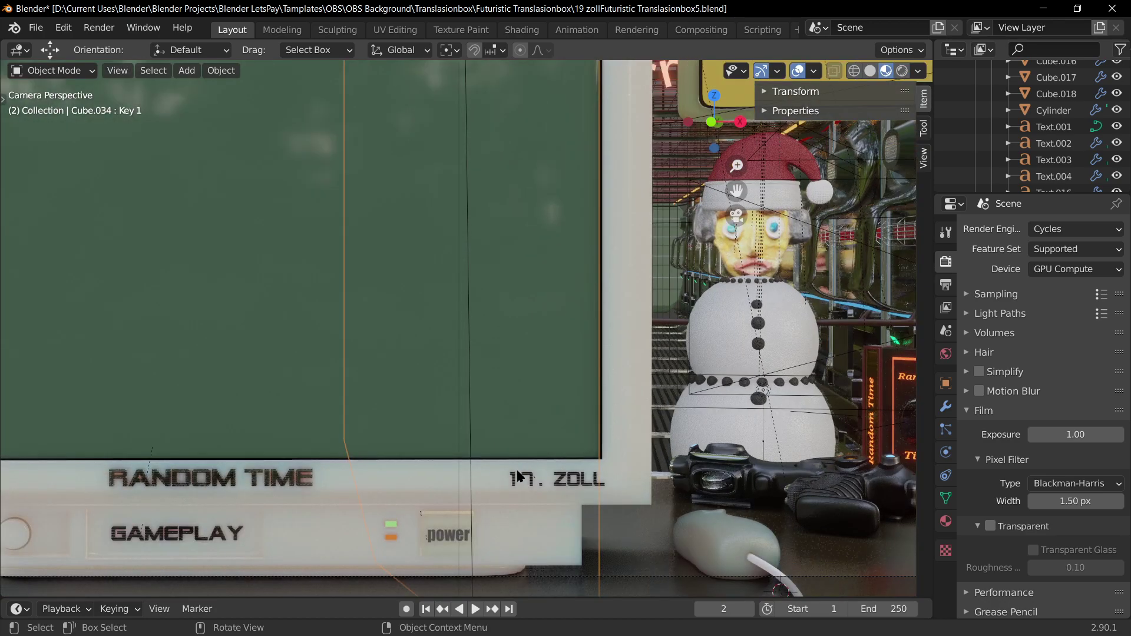
click(555, 488)
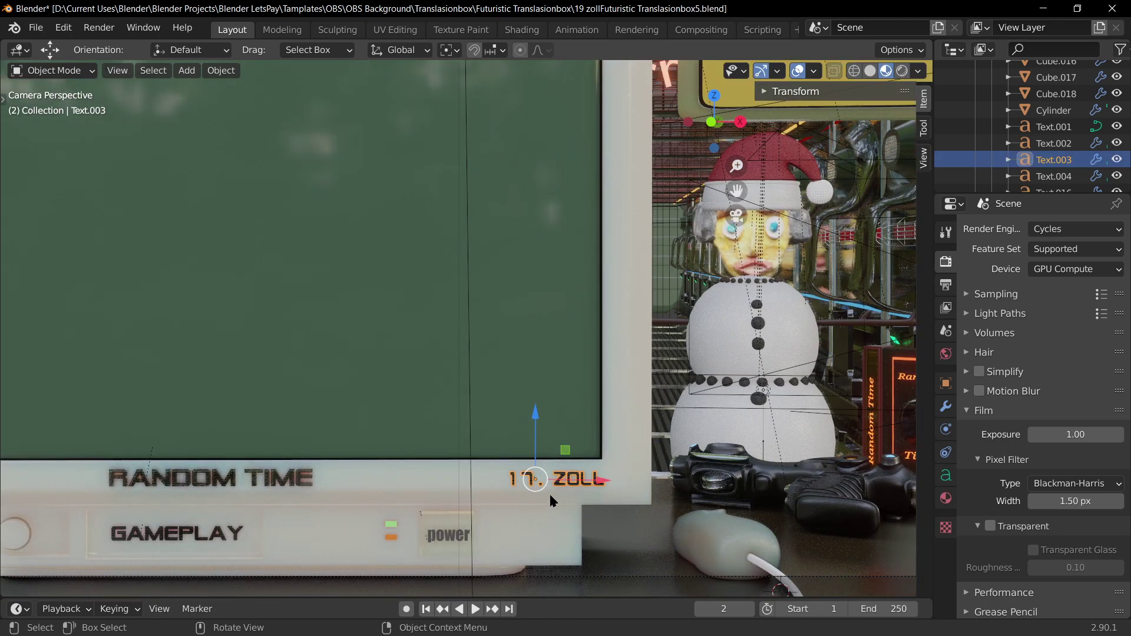
key(Tab)
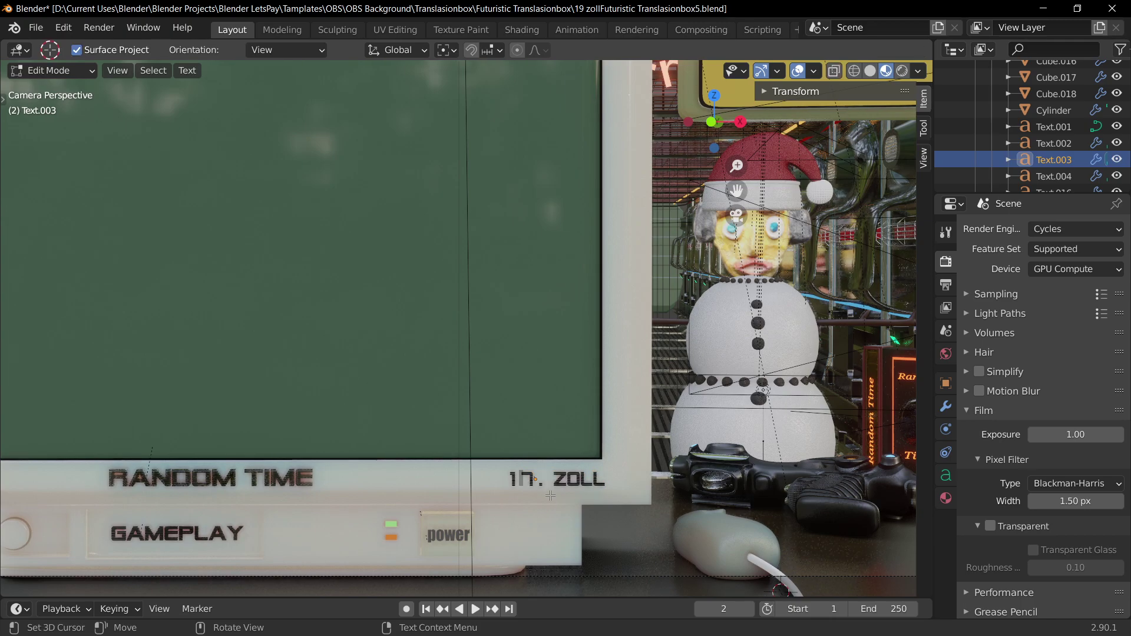
key(Delete)
text(9)
key(Tab)
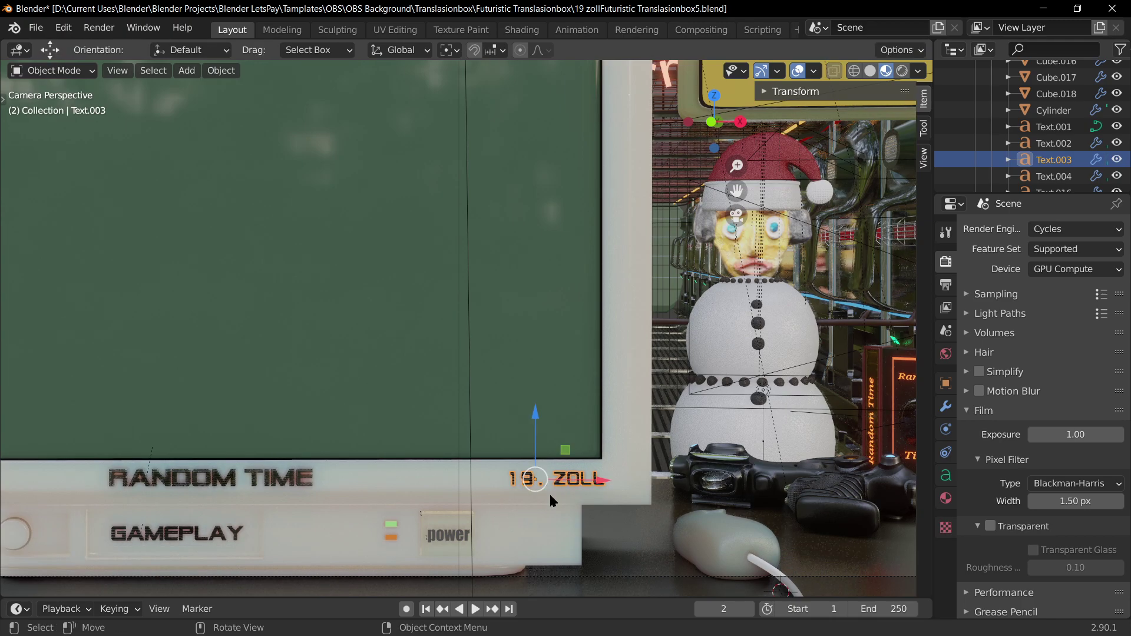
scroll(358, 302, down, 3)
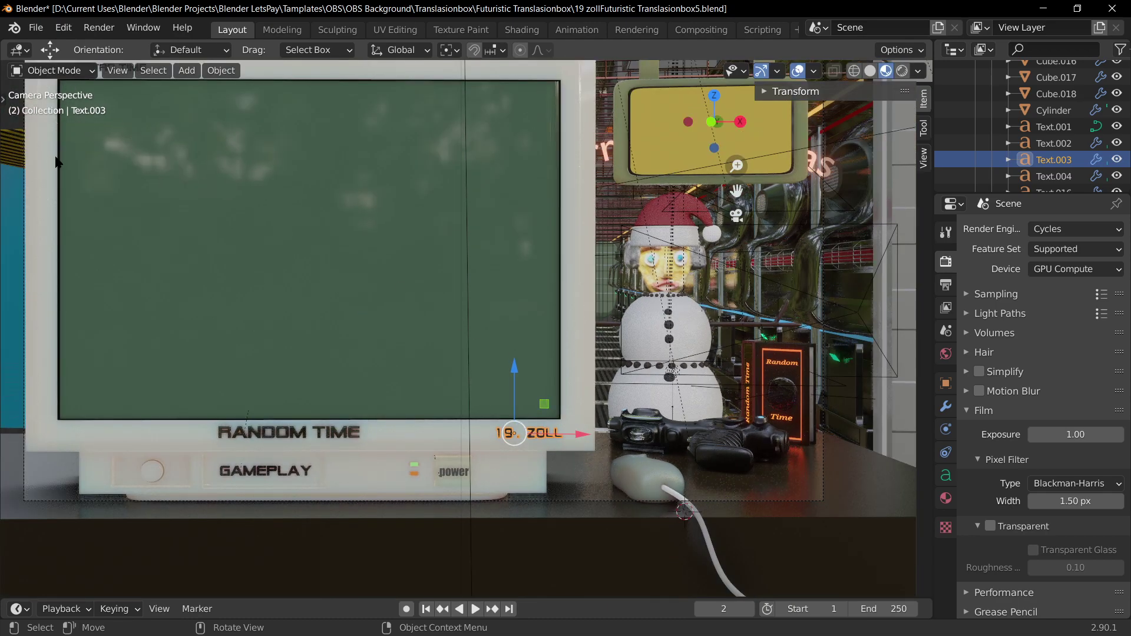
- Render the frame again in Cycles with the updated size label and examine the image up close
click(807, 540)
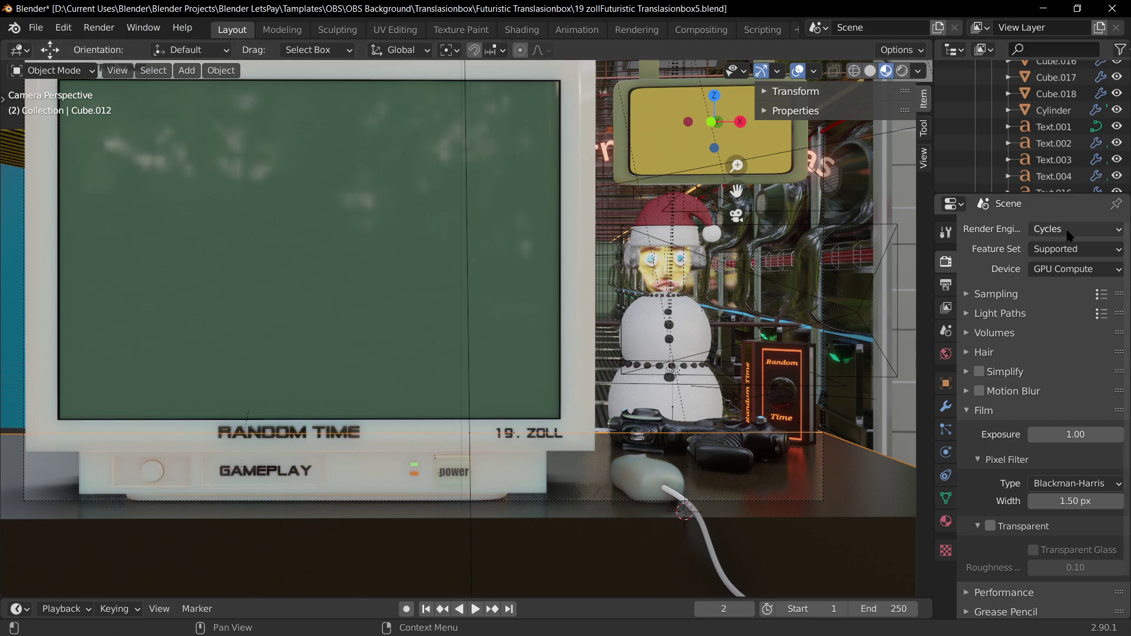
key(F12)
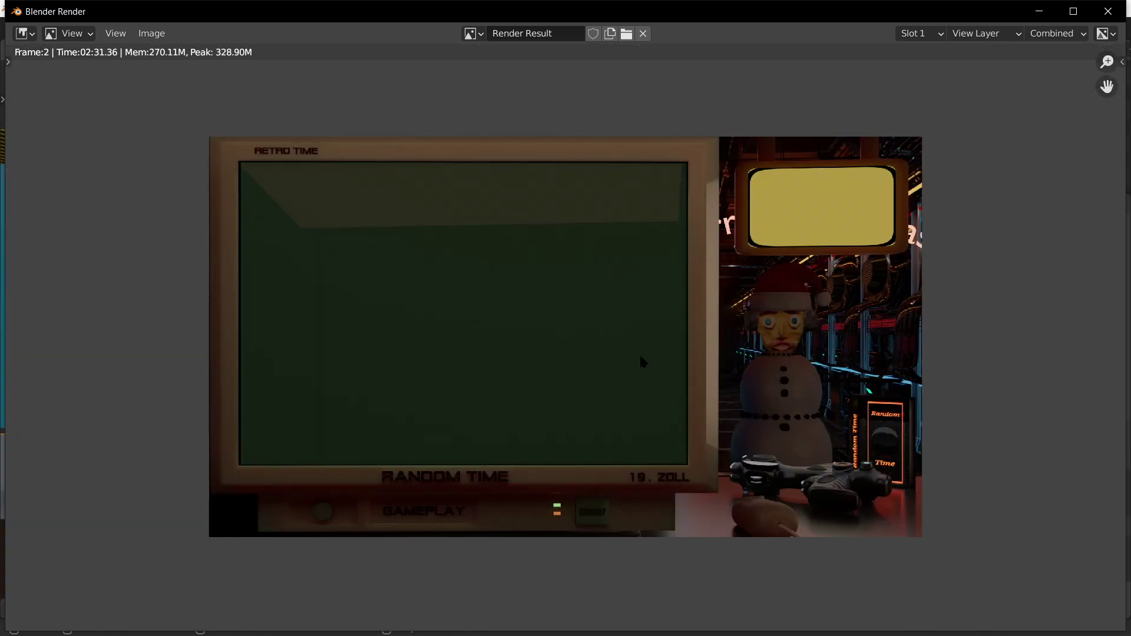
scroll(633, 436, up, 1)
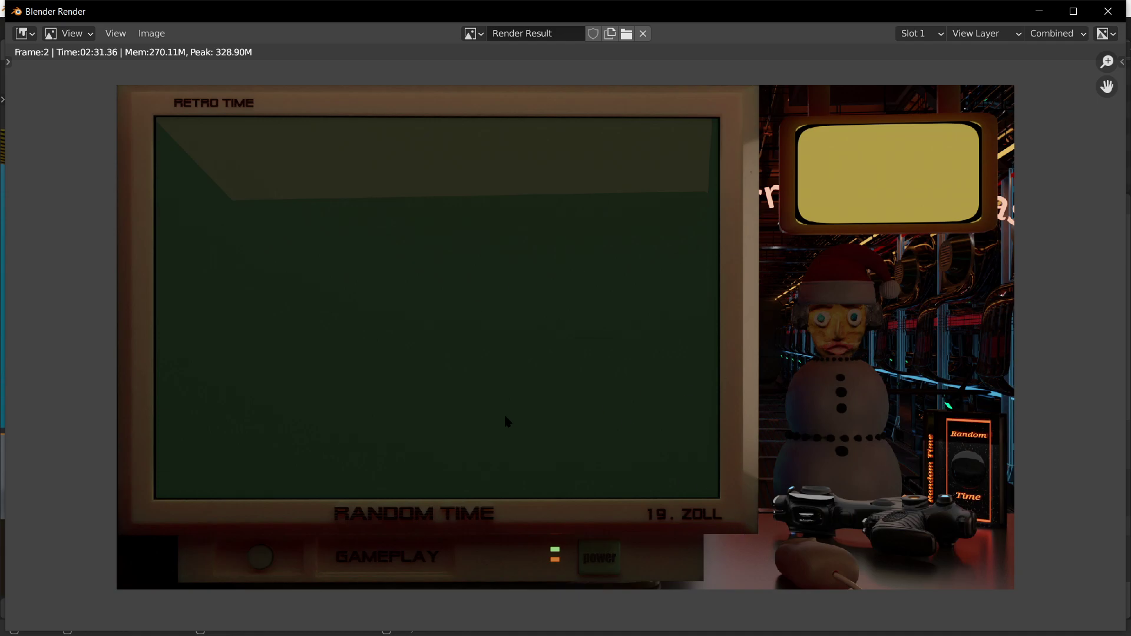
drag(957, 17, 966, 126)
click(973, 127)
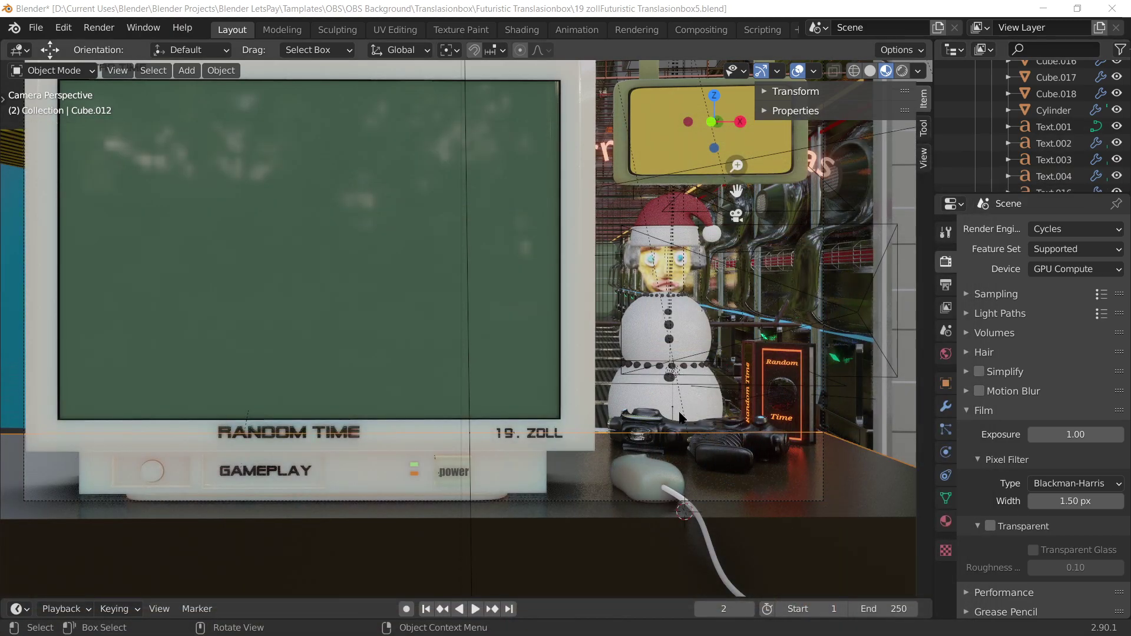
- Examine the whole scene layout around the desk from the top and at an angle, and return to the camera view
scroll(539, 346, down, 2)
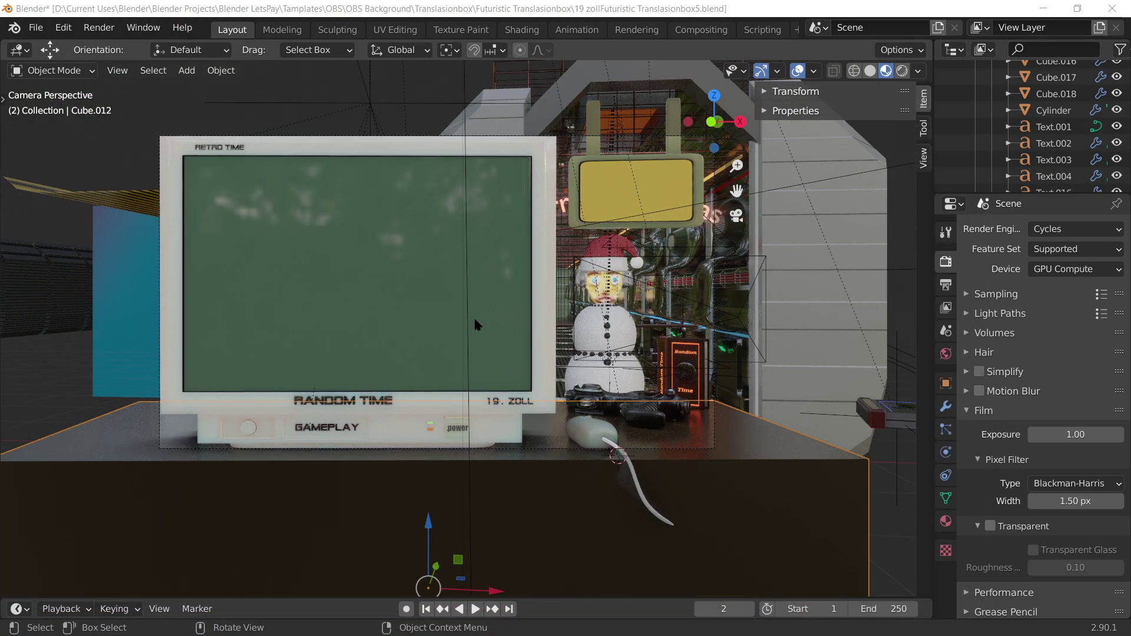
middle_drag(474, 320, 527, 394)
scroll(525, 385, down, 14)
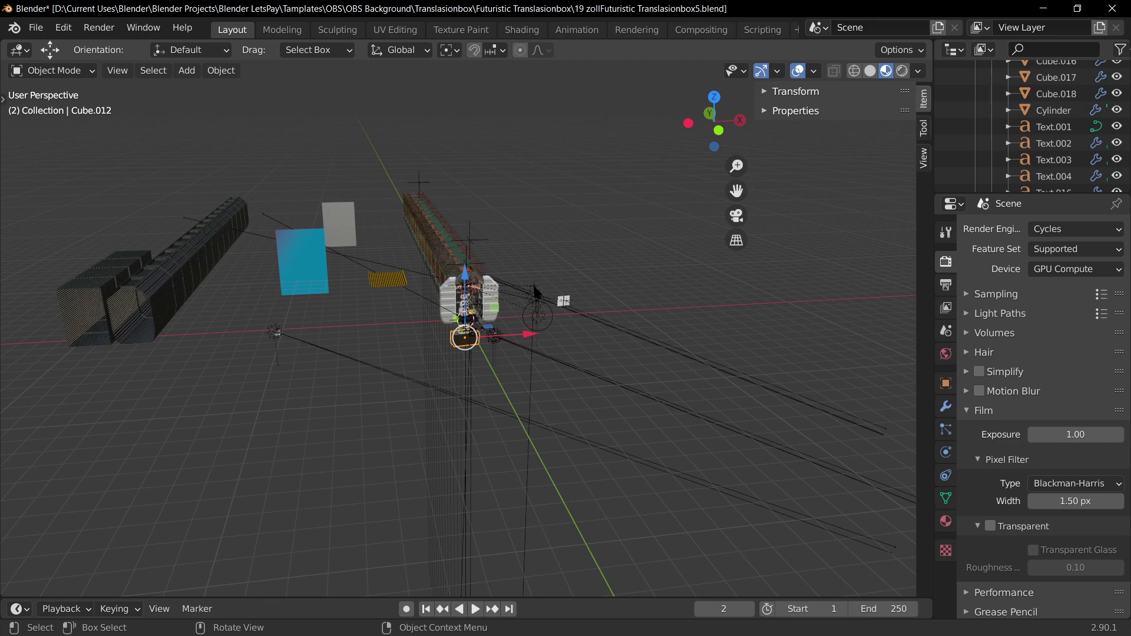
key(KP_7)
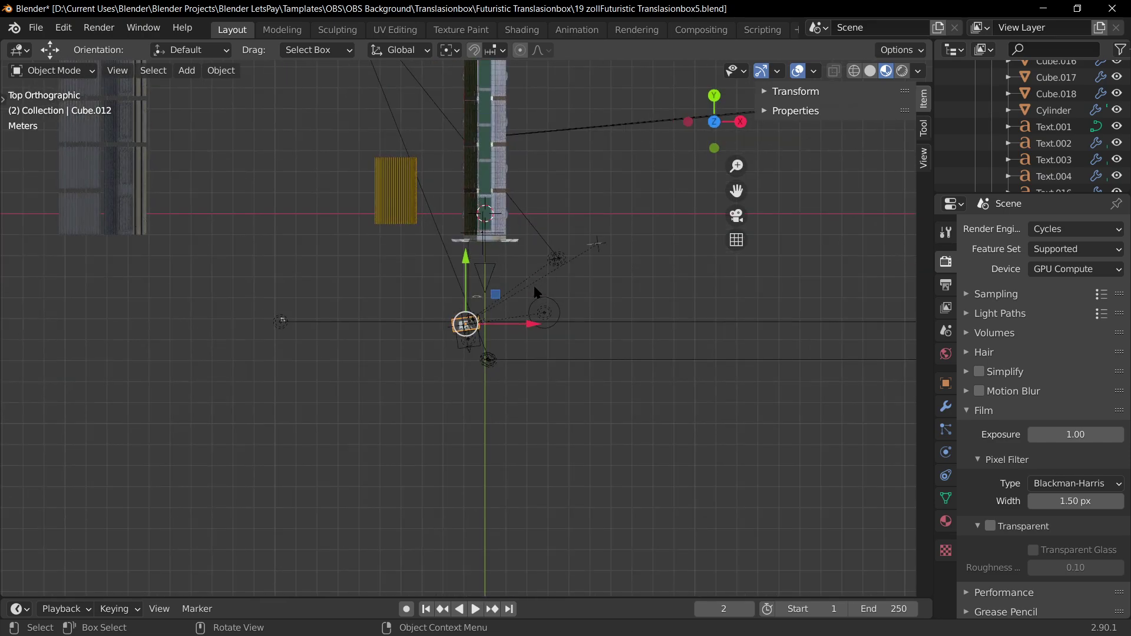
scroll(482, 287, down, 4)
scroll(483, 289, down, 3)
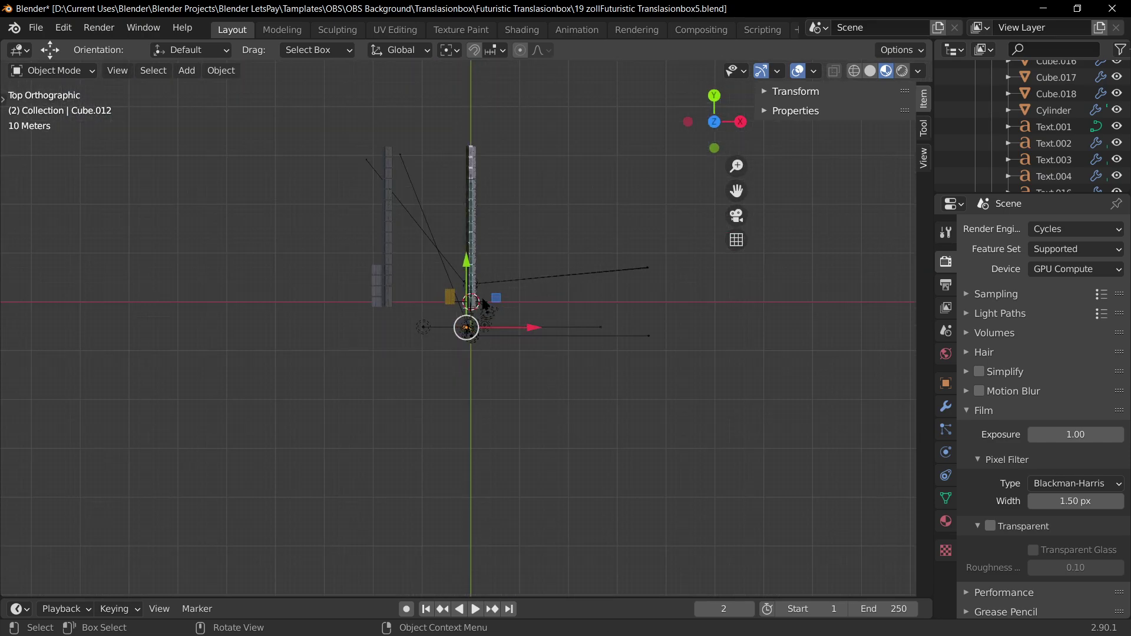
middle_drag(483, 301, 596, 345)
scroll(507, 375, up, 5)
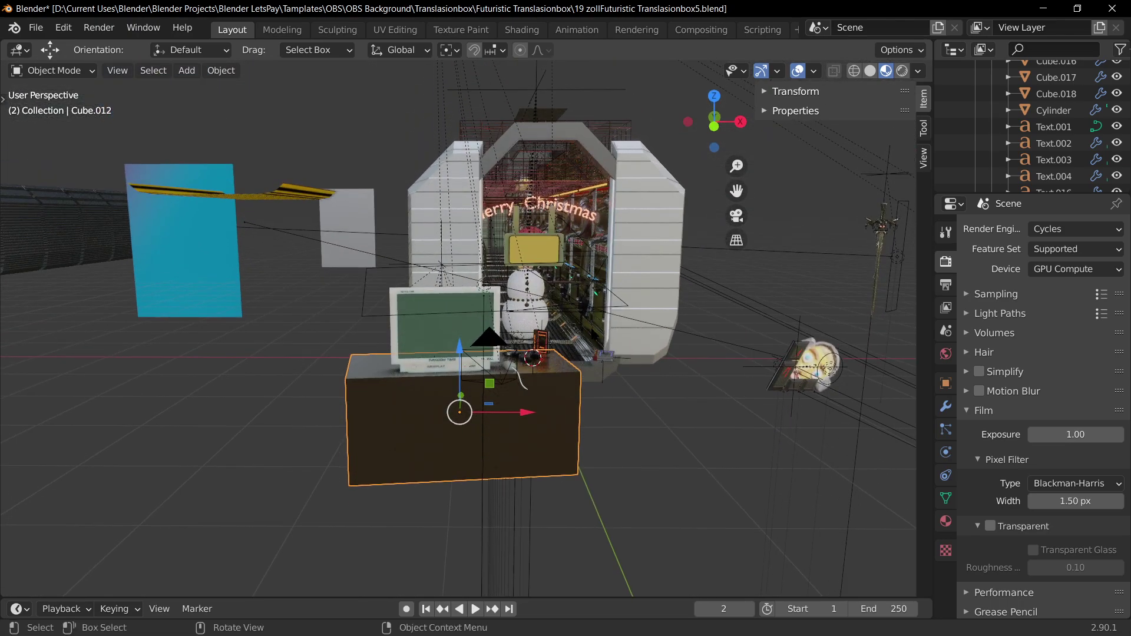
key(KP_7)
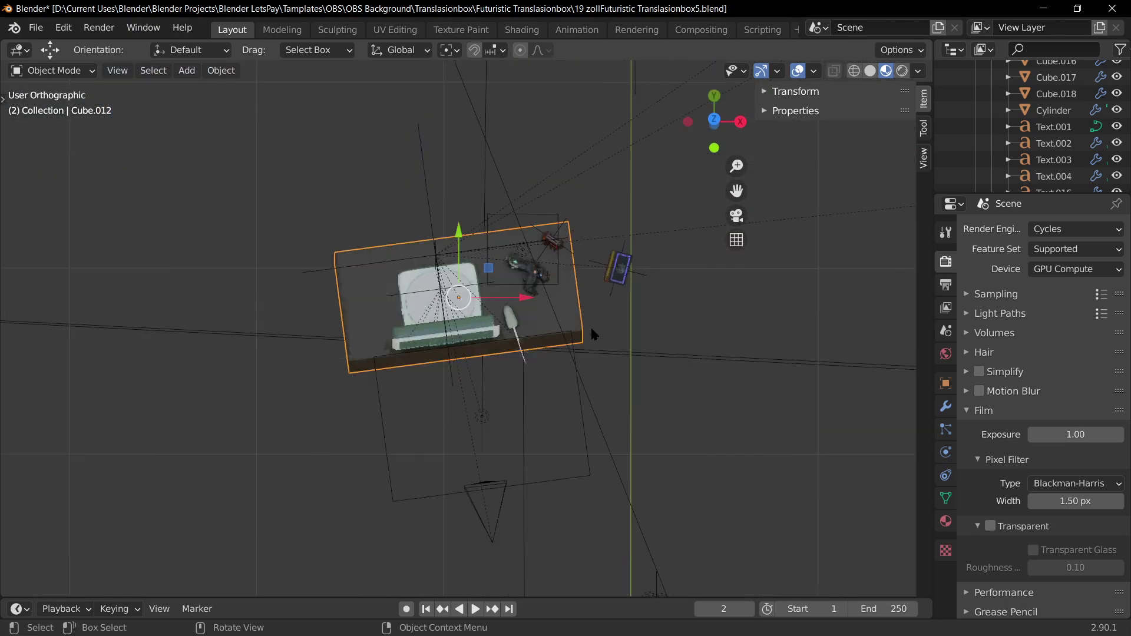
key(KP_0)
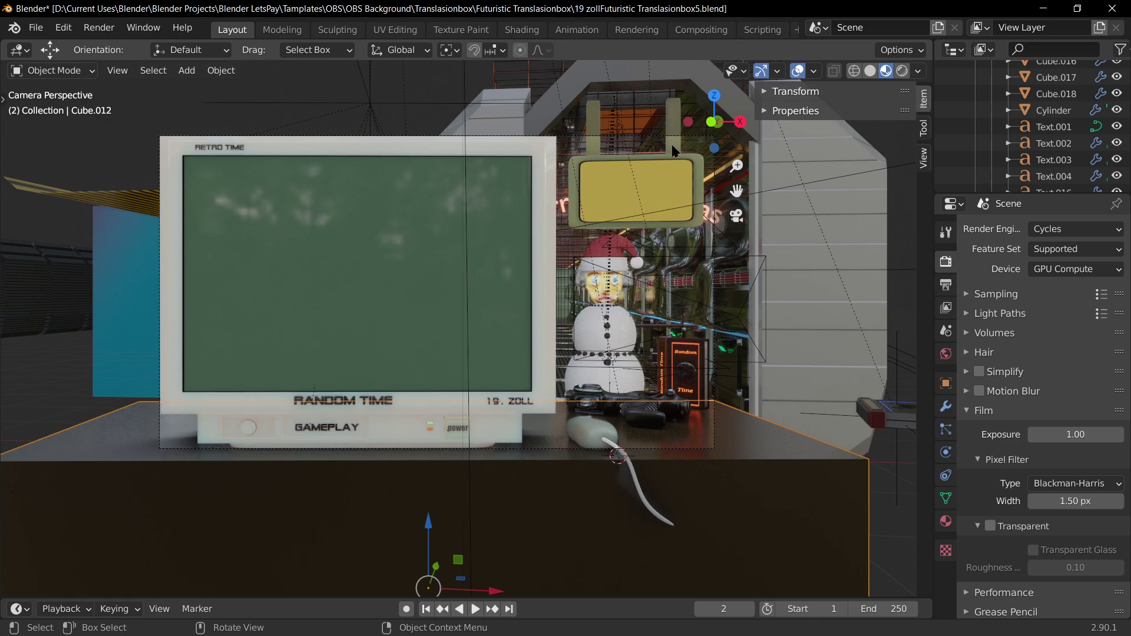
- Try hiding the monitor's green screen in the viewport and undo the hiding
click(355, 295)
key(h)
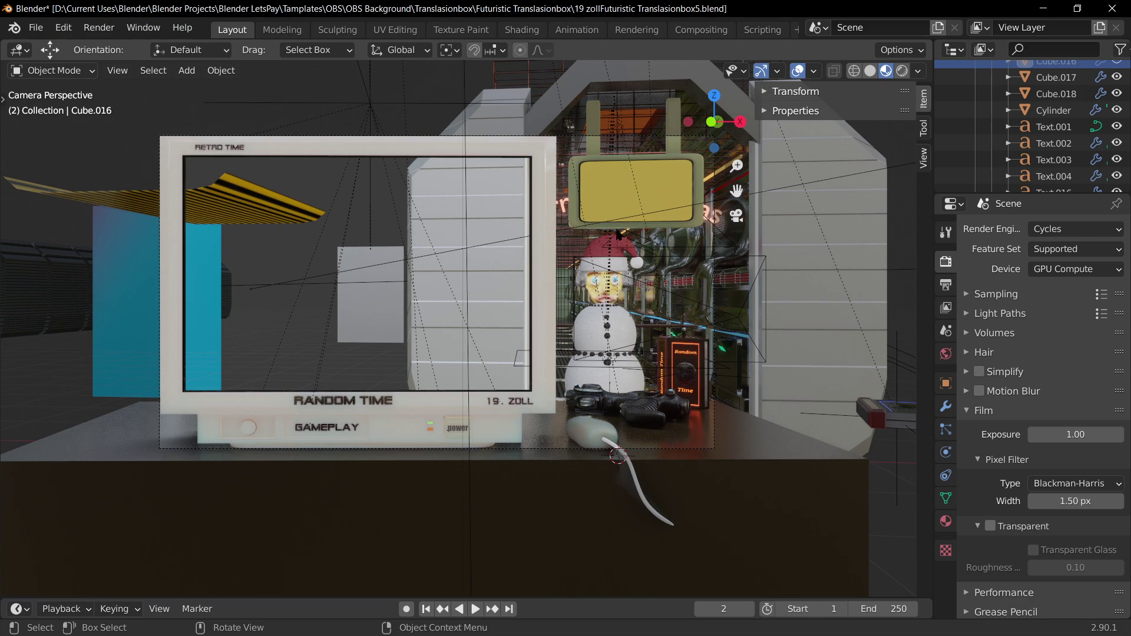
key(ctrl+z)
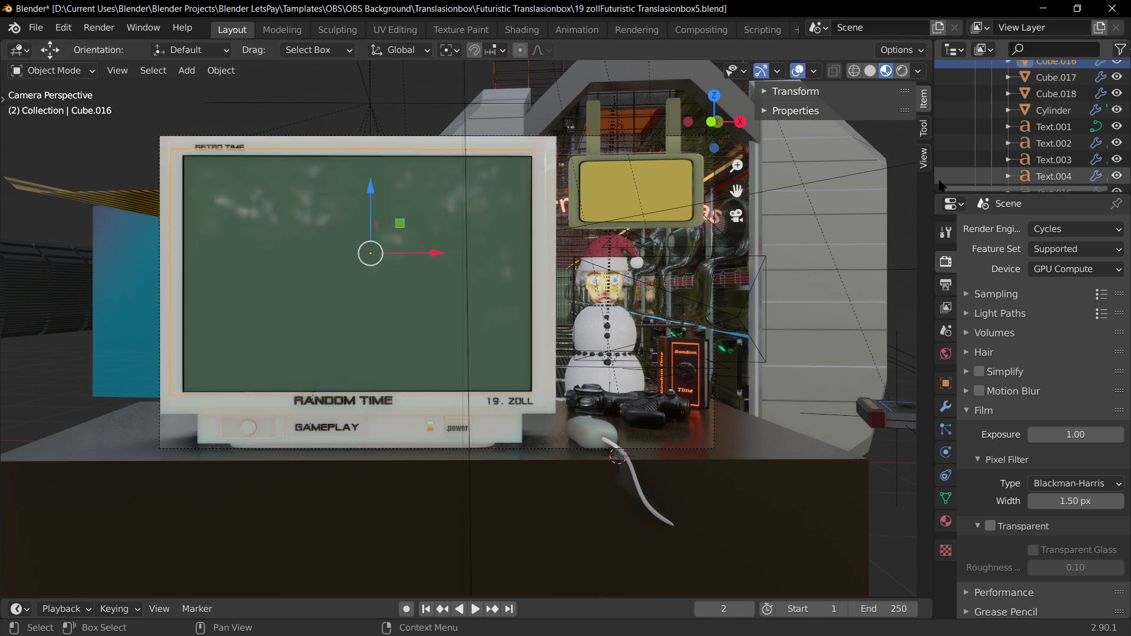
- Set the render engine to Eevee and render the frame with the monitor's green screen hidden in the viewport
click(1038, 229)
click(1041, 248)
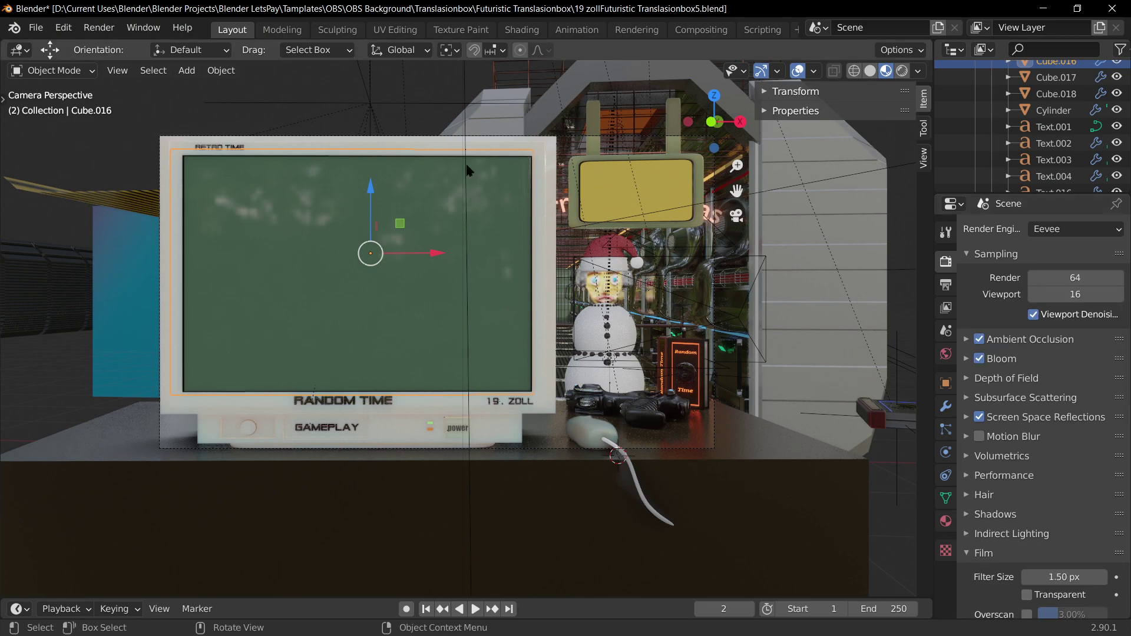
click(325, 288)
click(255, 331)
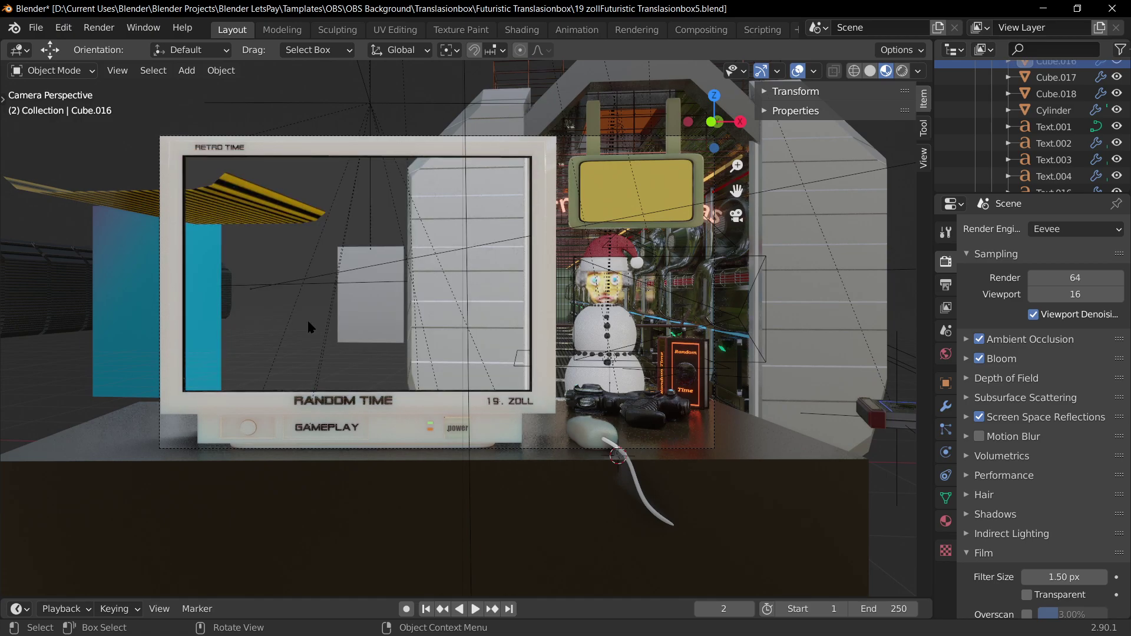
key(F12)
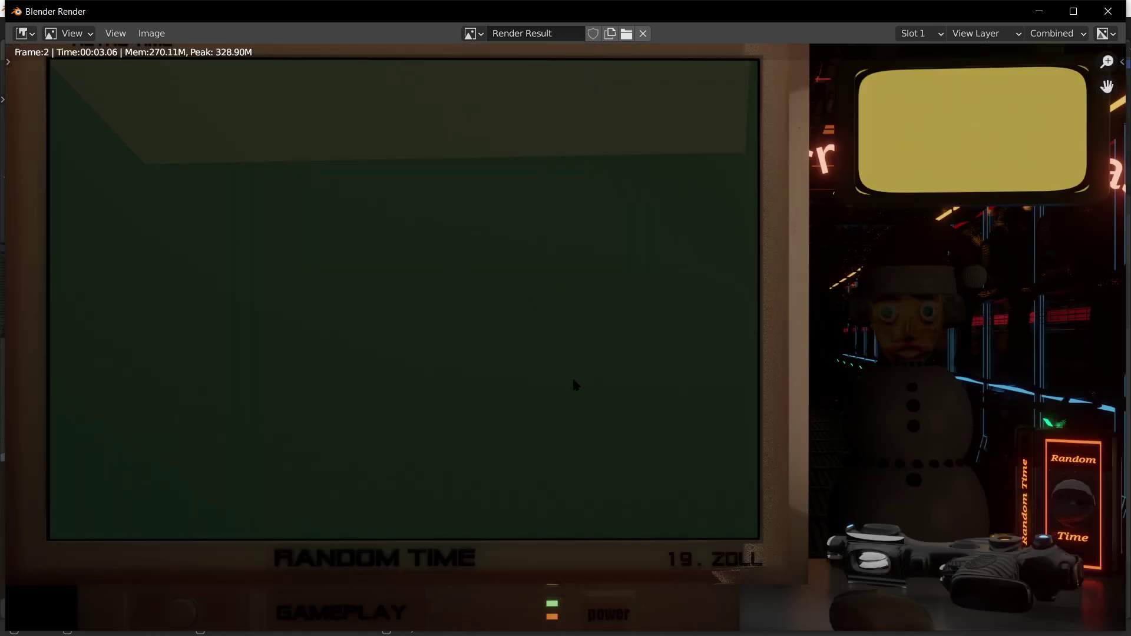
key(Escape)
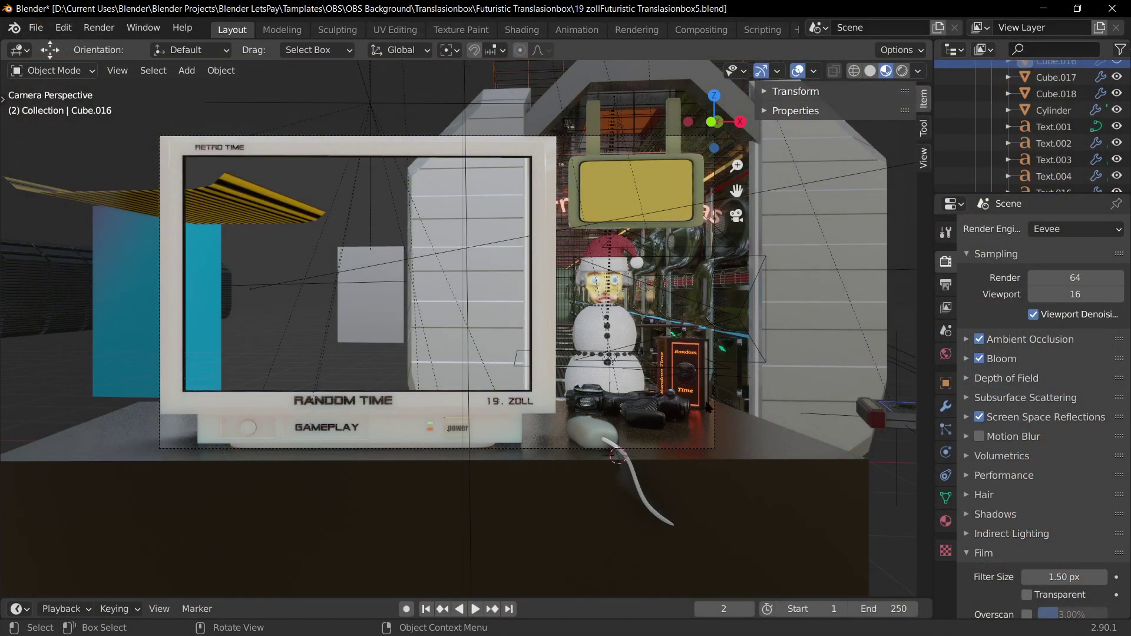
- Bring the hidden green monitor screen back into the viewport and select it
click(306, 311)
click(341, 327)
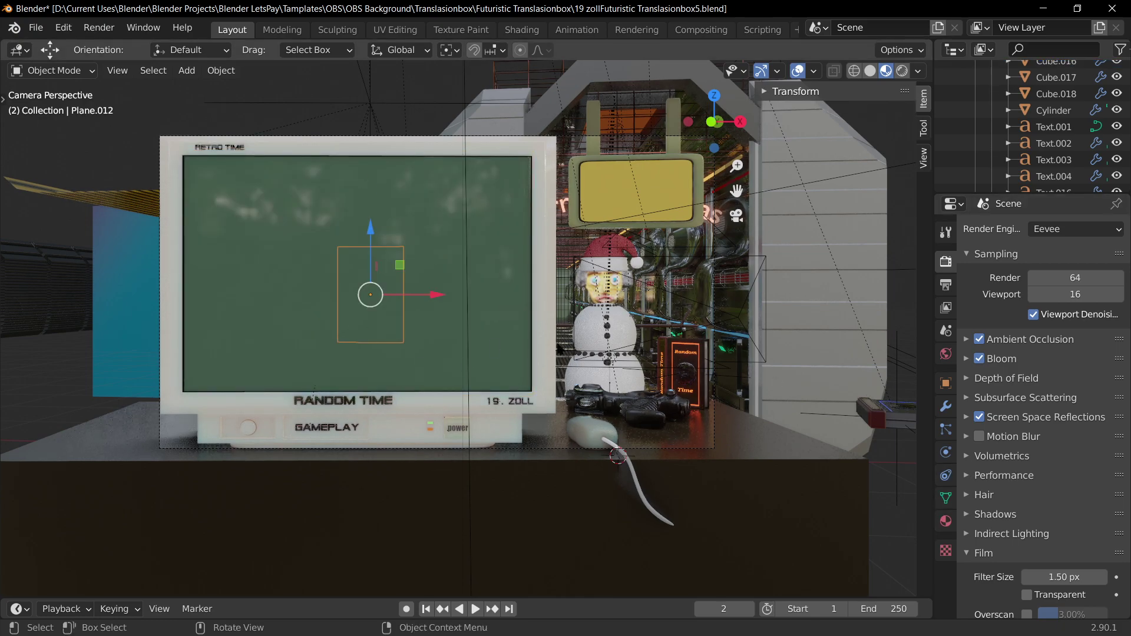
click(271, 314)
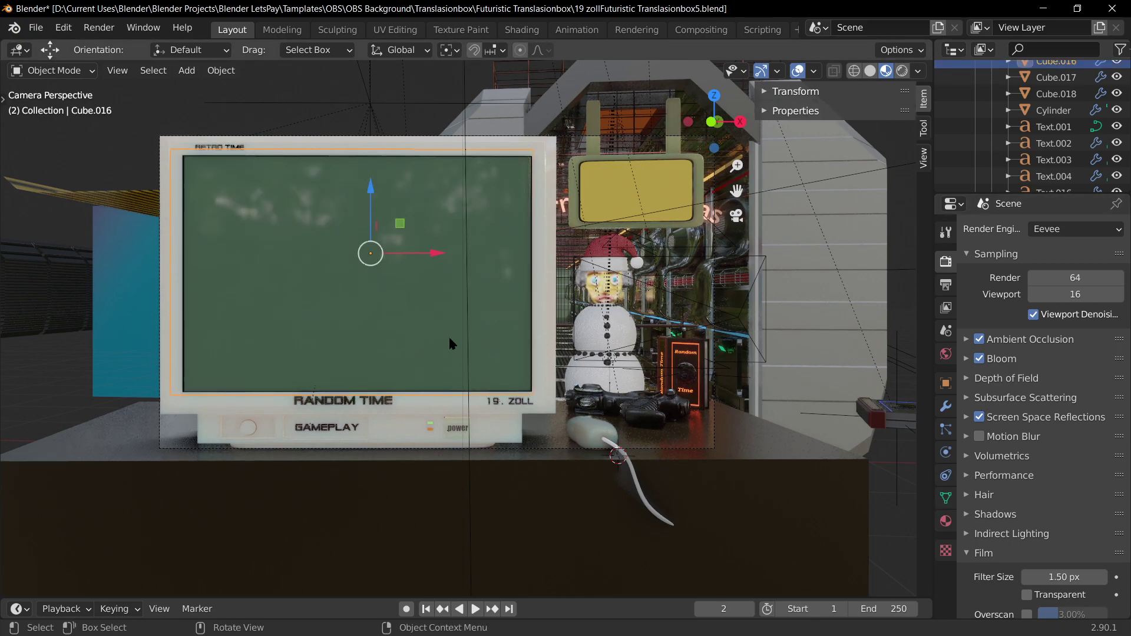
- Render the frame with the green monitor screen's visibility in renders turned off, and restore that visibility
click(946, 384)
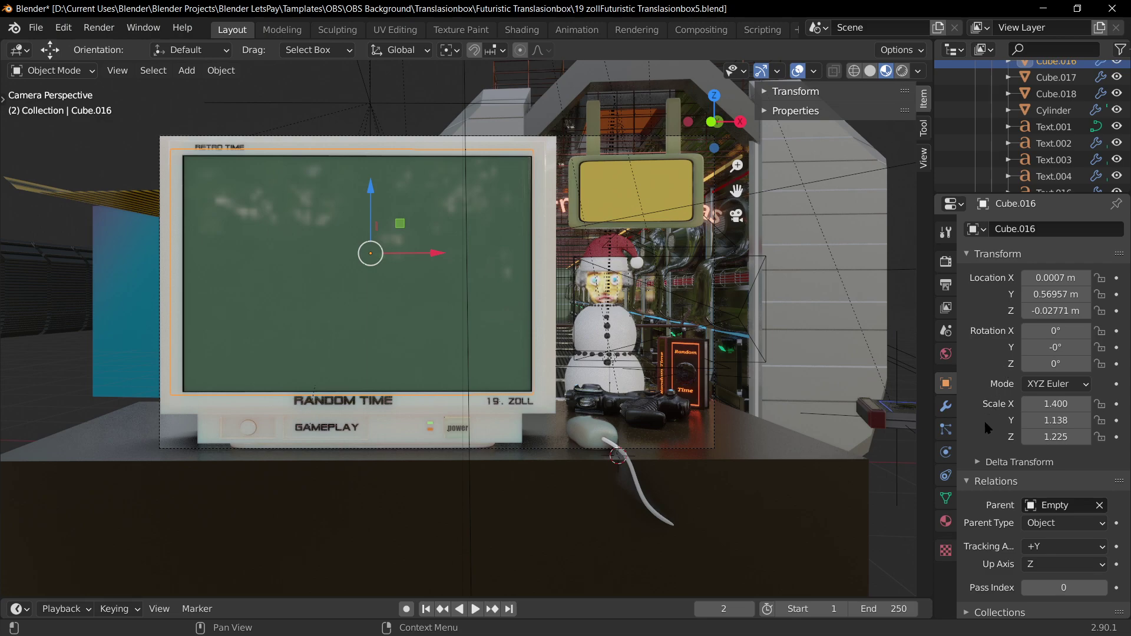
scroll(980, 498, down, 1)
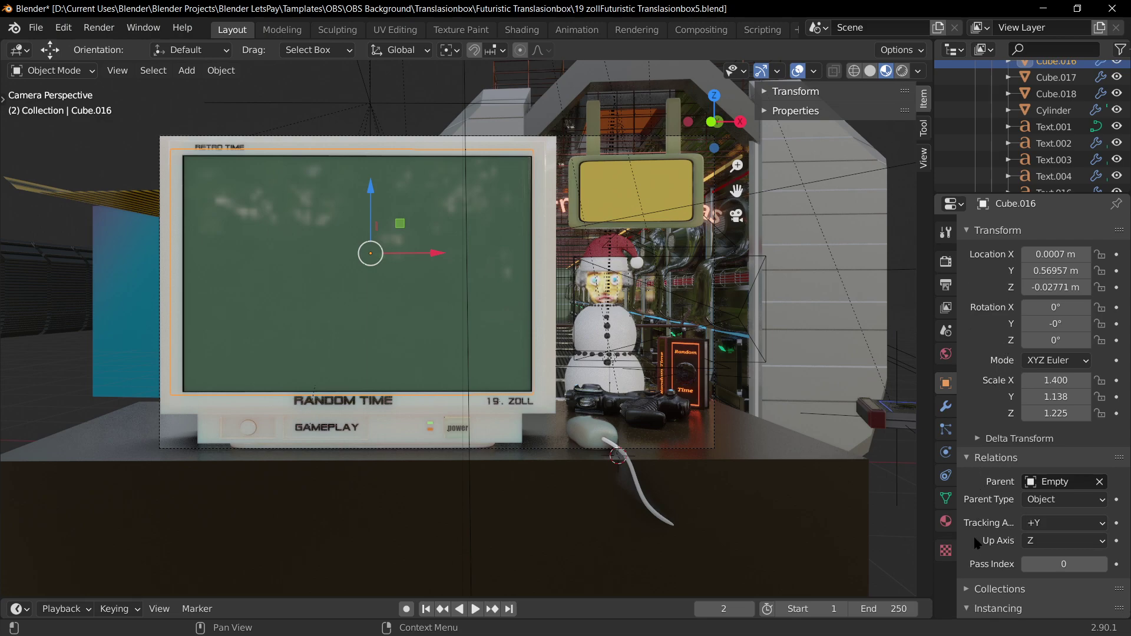
scroll(973, 535, down, 1)
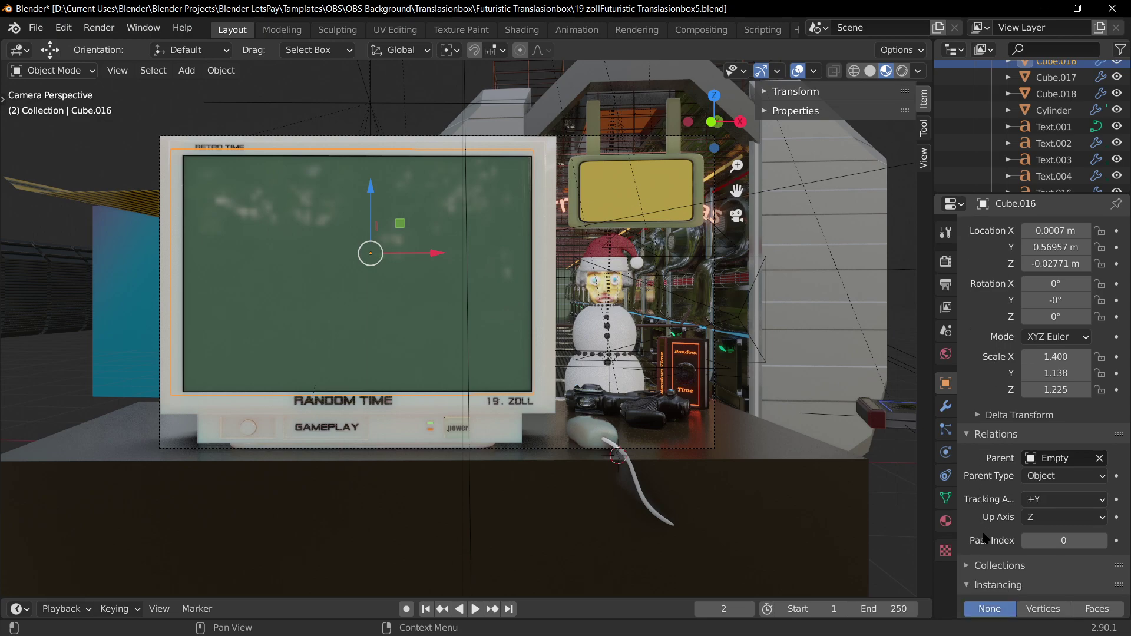
scroll(984, 537, down, 3)
scroll(994, 589, down, 5)
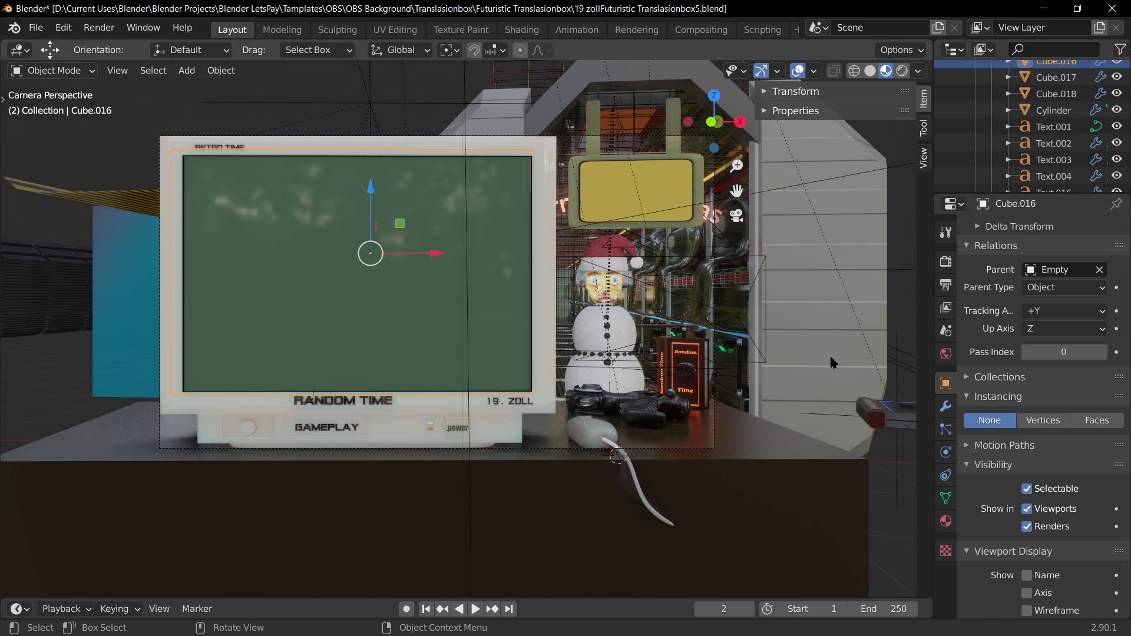
click(1027, 527)
key(F12)
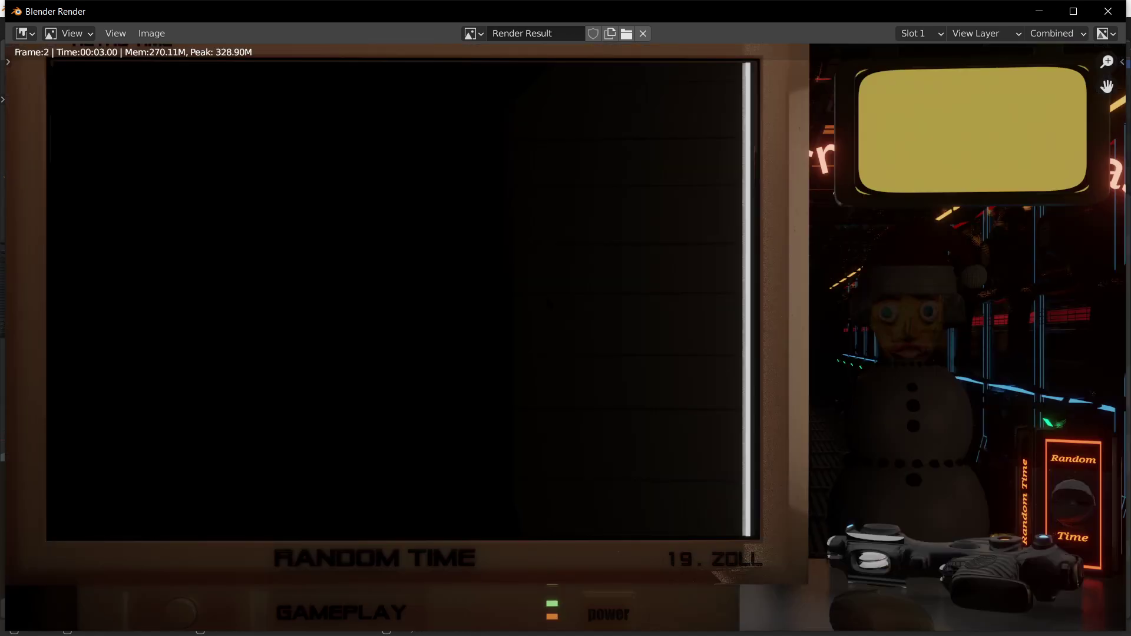
key(Escape)
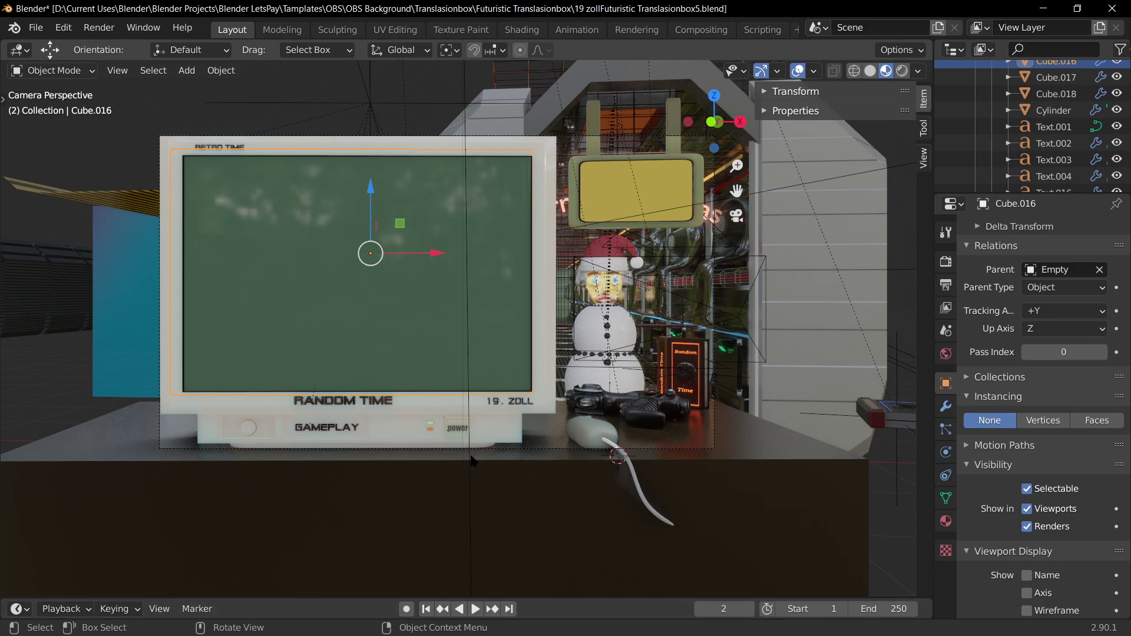
- Look through the Eevee render settings down to the Film options
click(946, 261)
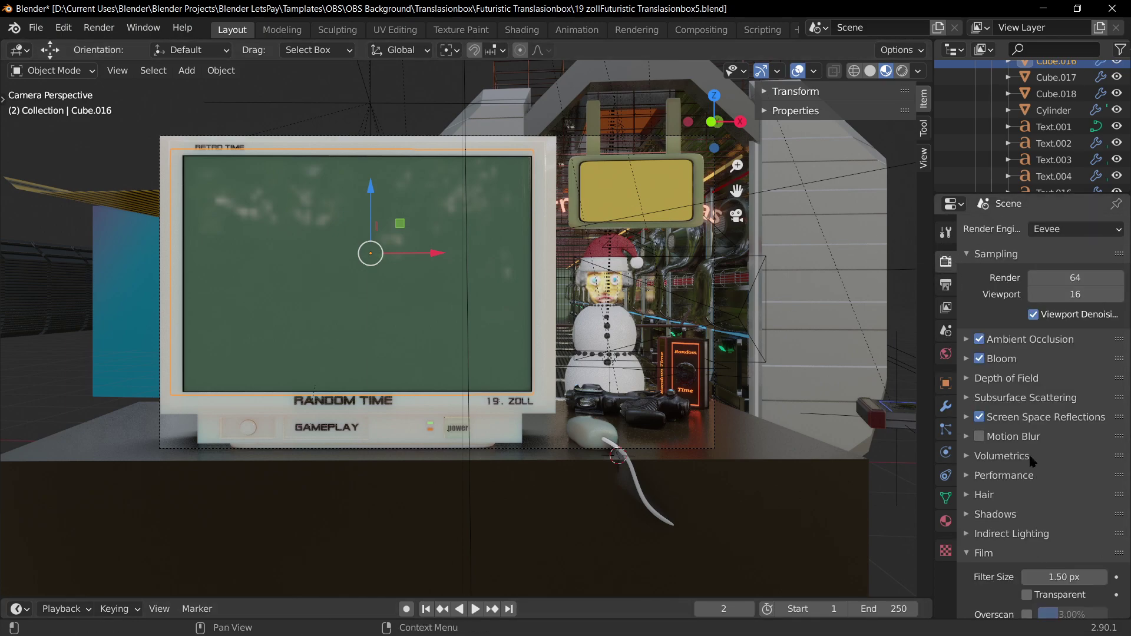
scroll(950, 434, down, 3)
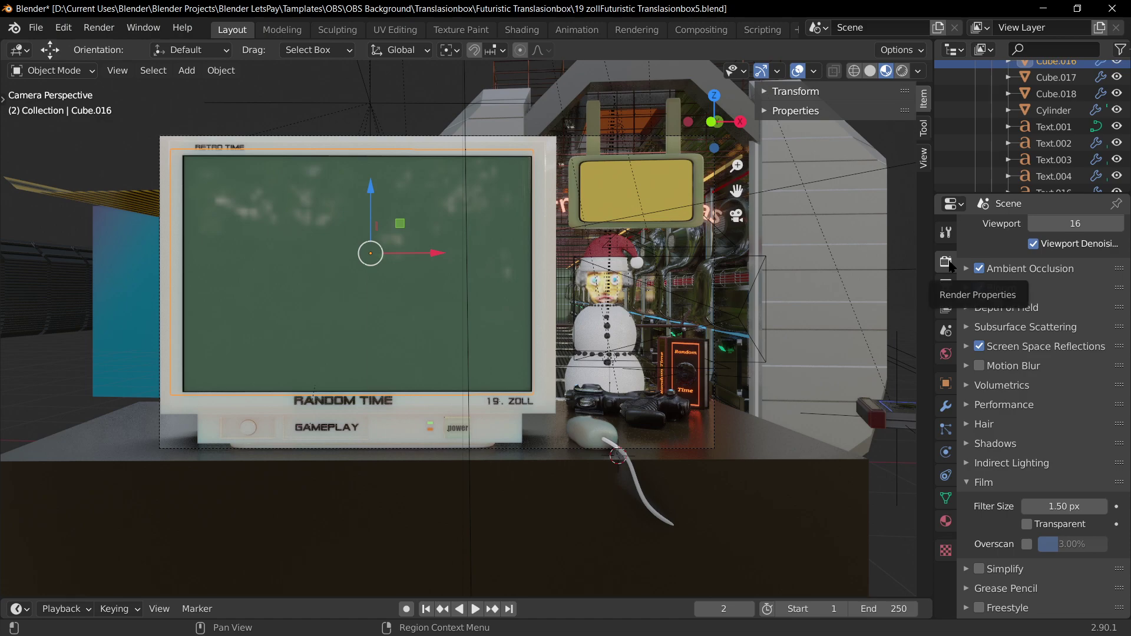
scroll(980, 569, down, 1)
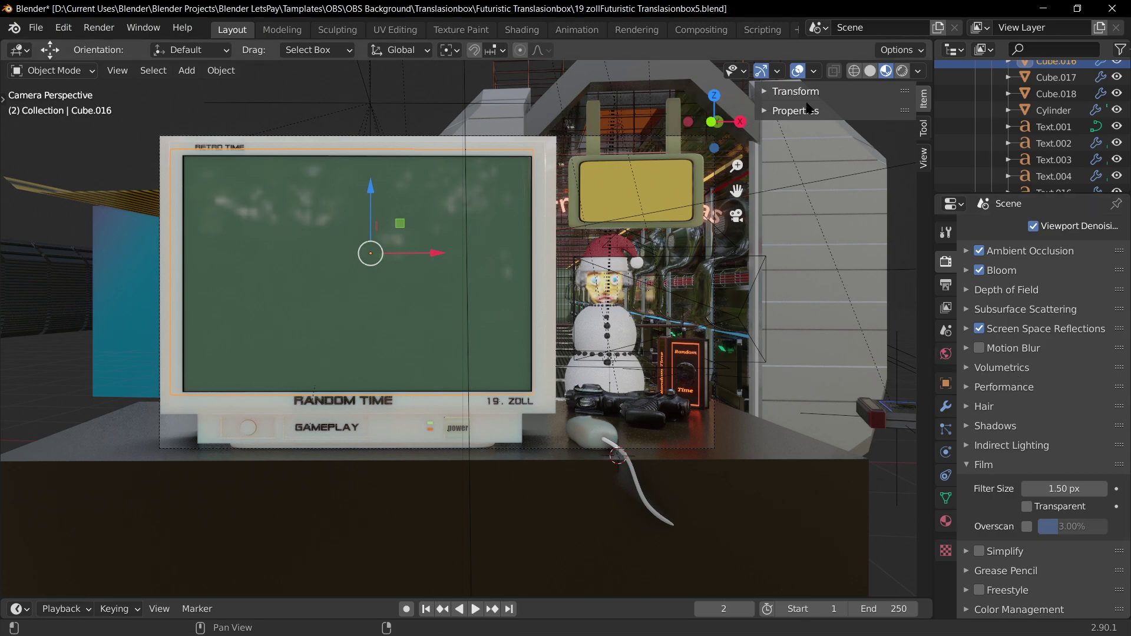
- Switch the viewport to rendered shading and try adjusting the world background's strength and colour
click(906, 72)
click(945, 354)
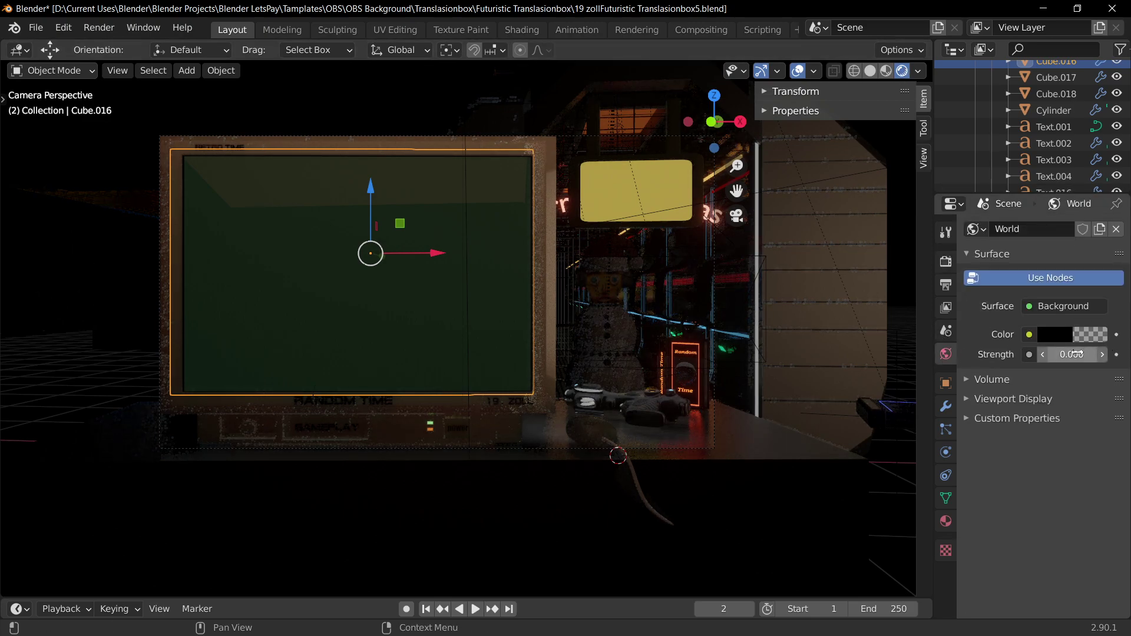
drag(1071, 354, 1042, 354)
click(1059, 333)
mouse_move(1094, 213)
mouse_down()
mouse_move(1094, 143)
mouse_move(1094, 218)
mouse_up()
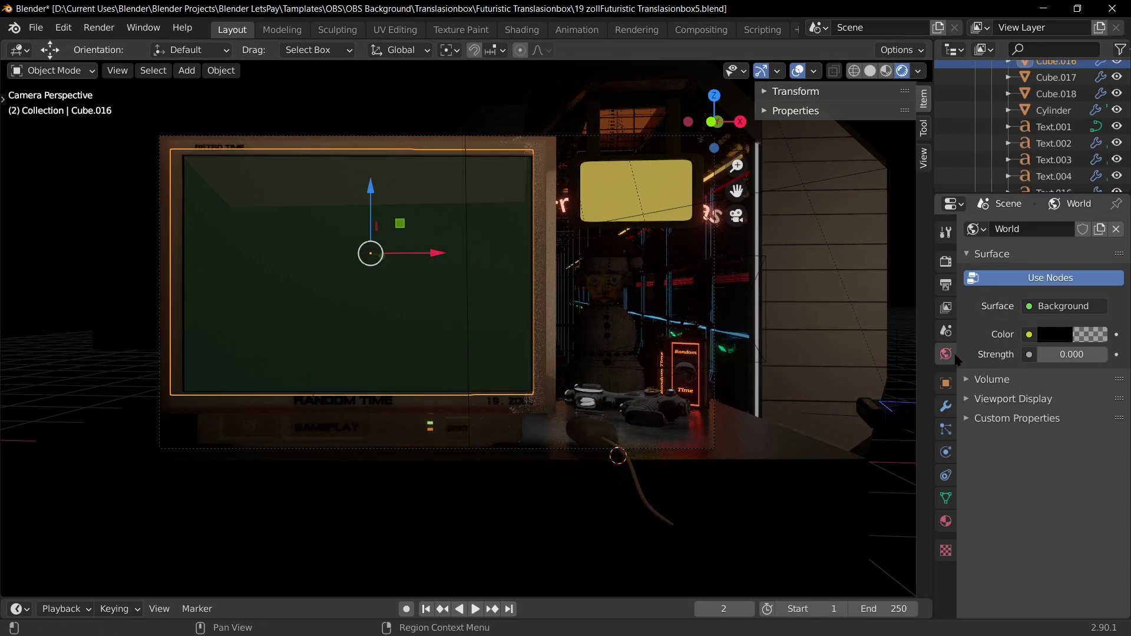
- Raise the world background's strength to 4.6 and lighten its colour to grey
drag(1079, 356, 1084, 355)
click(1056, 335)
drag(1094, 218, 1094, 175)
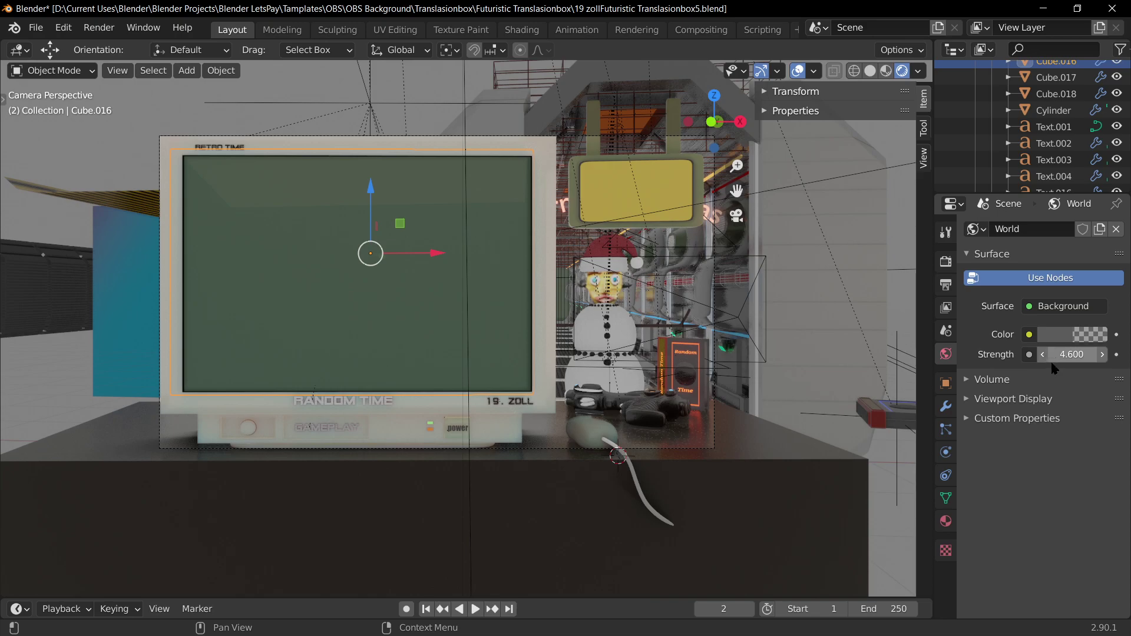
- Try purple and green tints for the world background, and return its colour to neutral grey
click(1061, 338)
drag(1038, 148, 1083, 167)
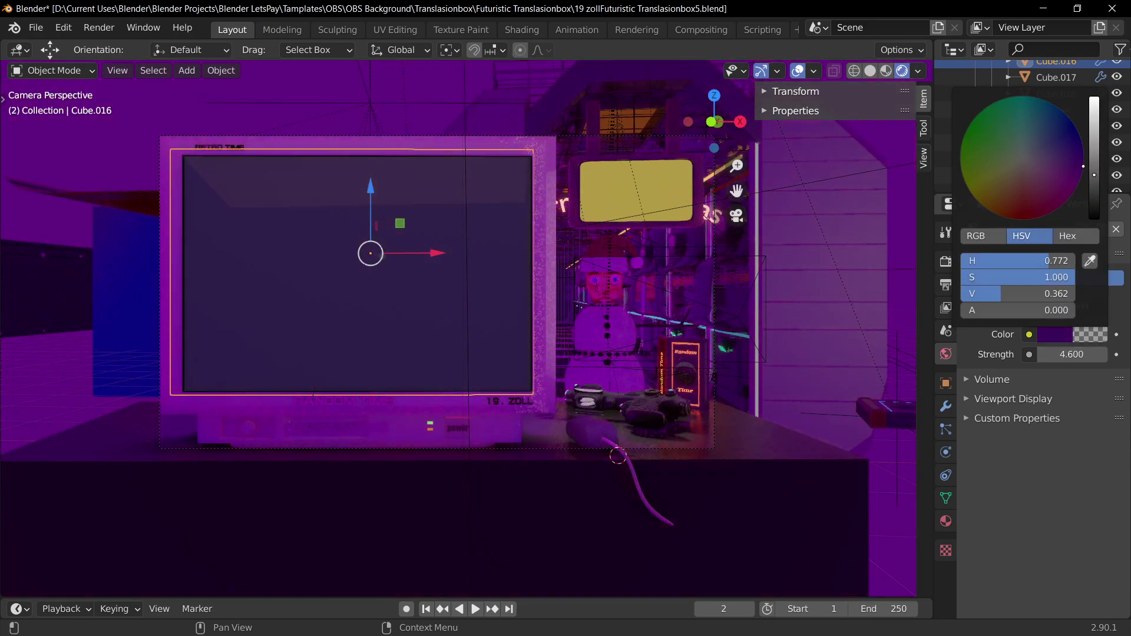
drag(1061, 260, 1000, 261)
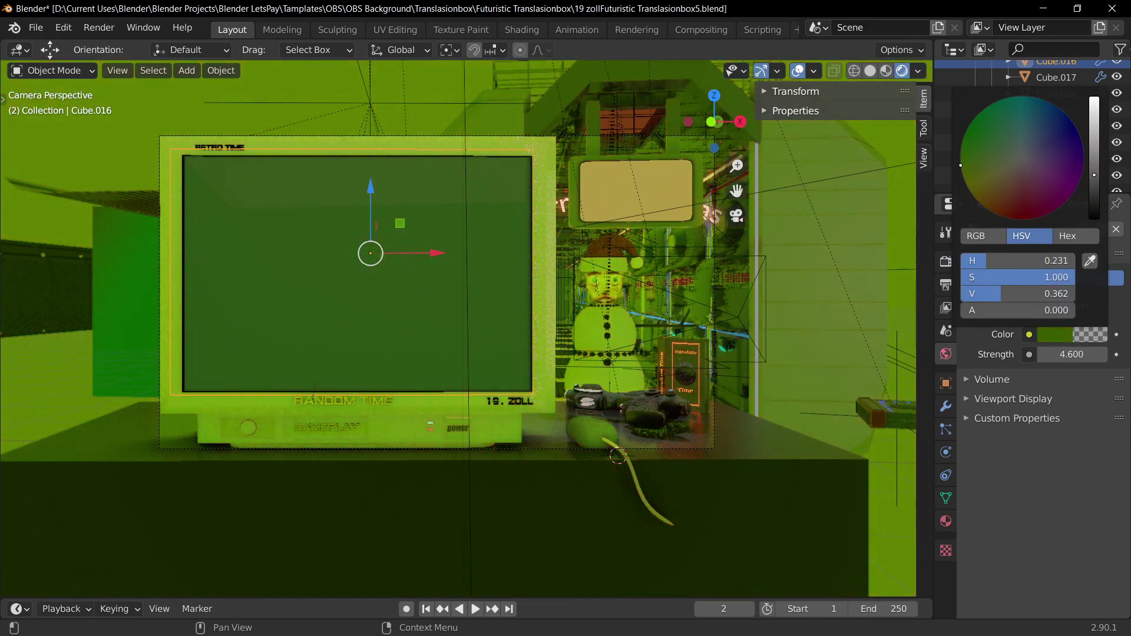
mouse_move(961, 166)
mouse_down()
mouse_move(972, 123)
mouse_move(973, 140)
mouse_up()
click(1023, 158)
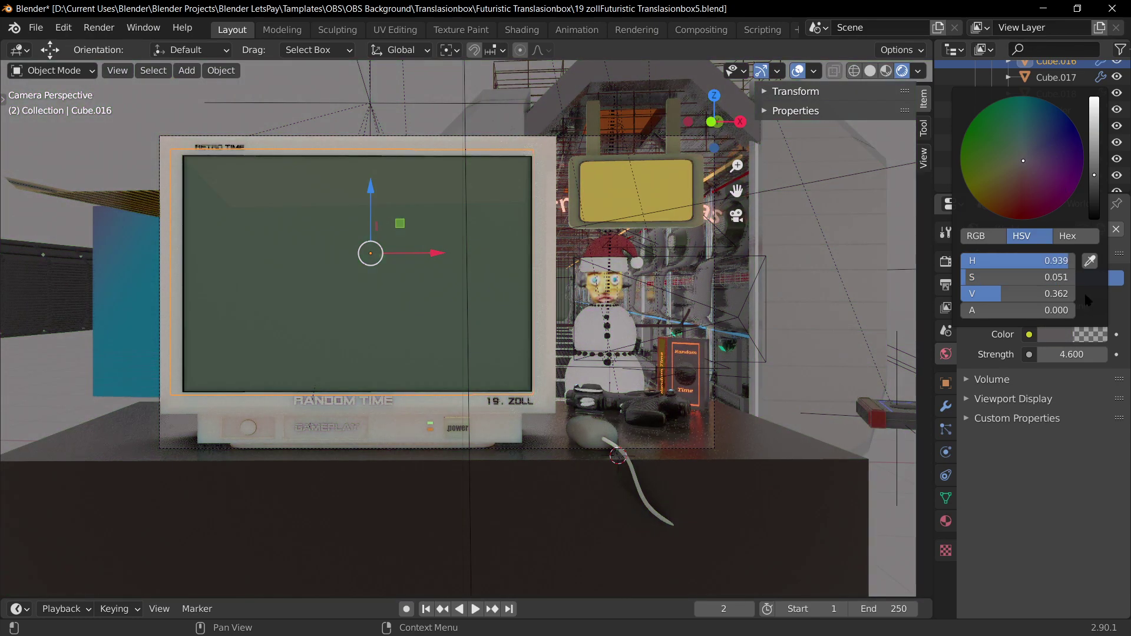
- Undo the world background's colour and strength changes
click(1028, 333)
click(1048, 329)
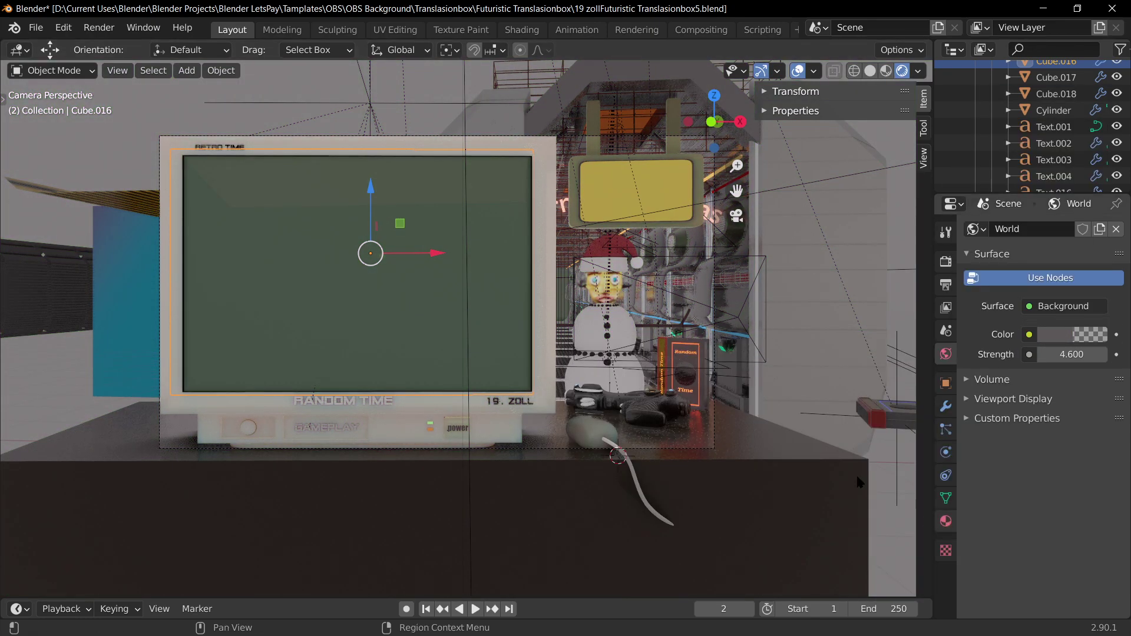
key(ctrl+z)
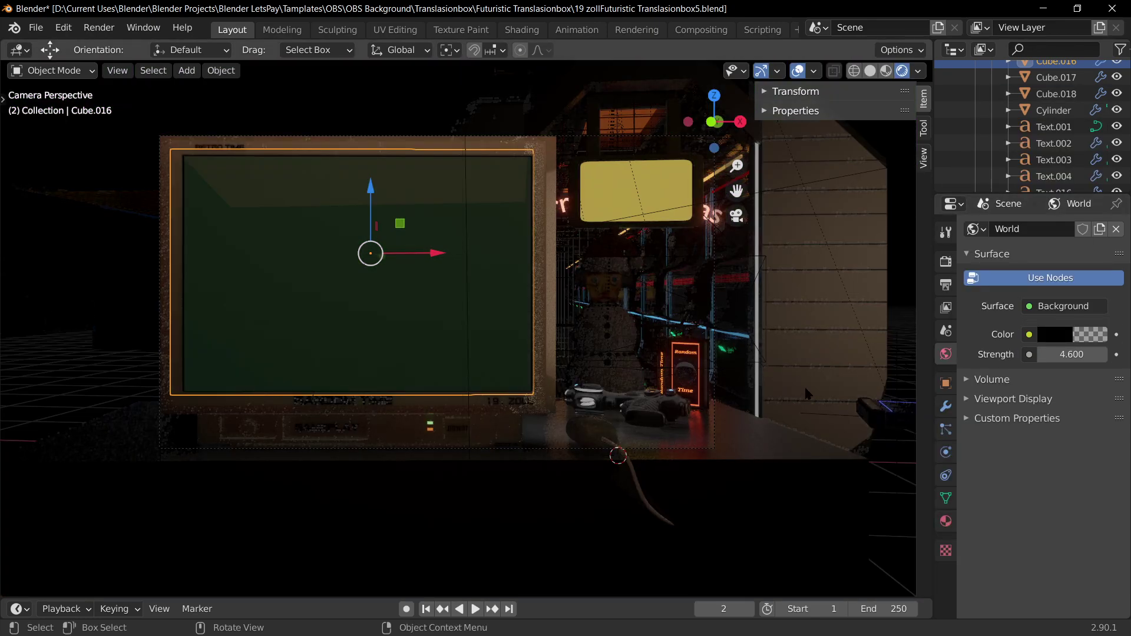
key(ctrl+z)
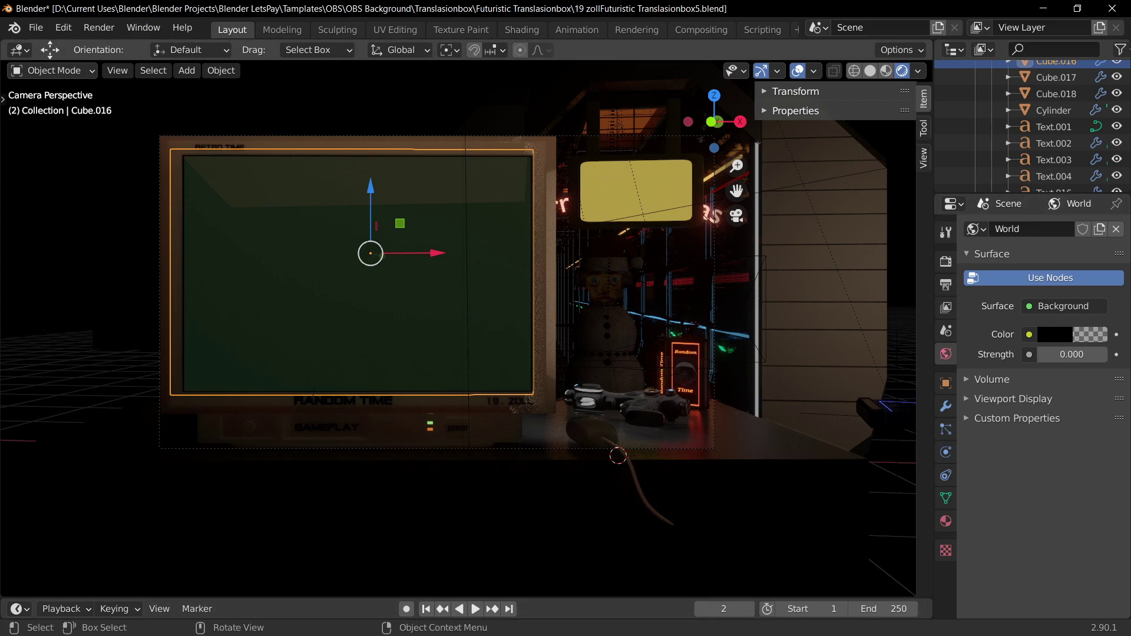
- Enable the Transparent film option in the render settings and check the scene through the camera
click(945, 261)
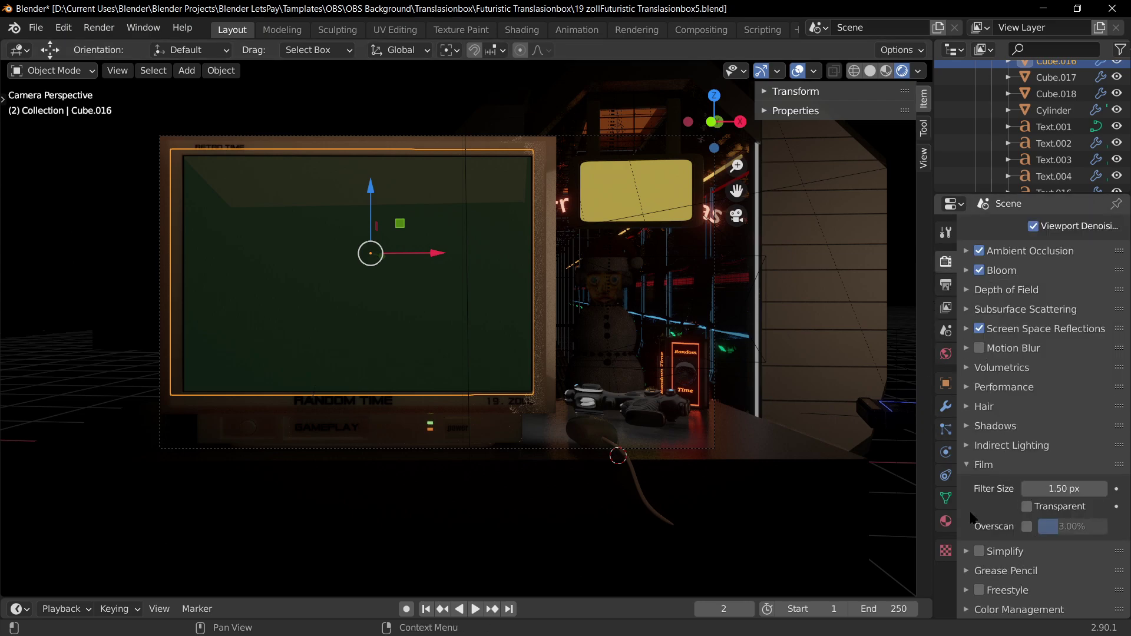
click(1028, 508)
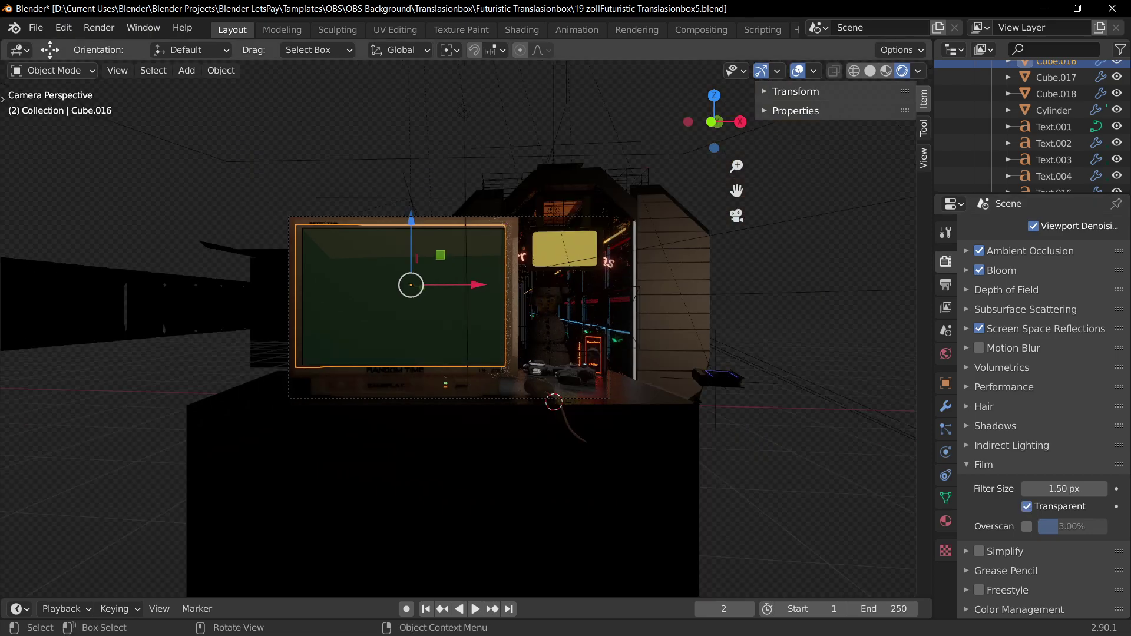
middle_drag(716, 423, 632, 394)
key(KP_0)
scroll(632, 394, up, 4)
scroll(632, 395, down, 2)
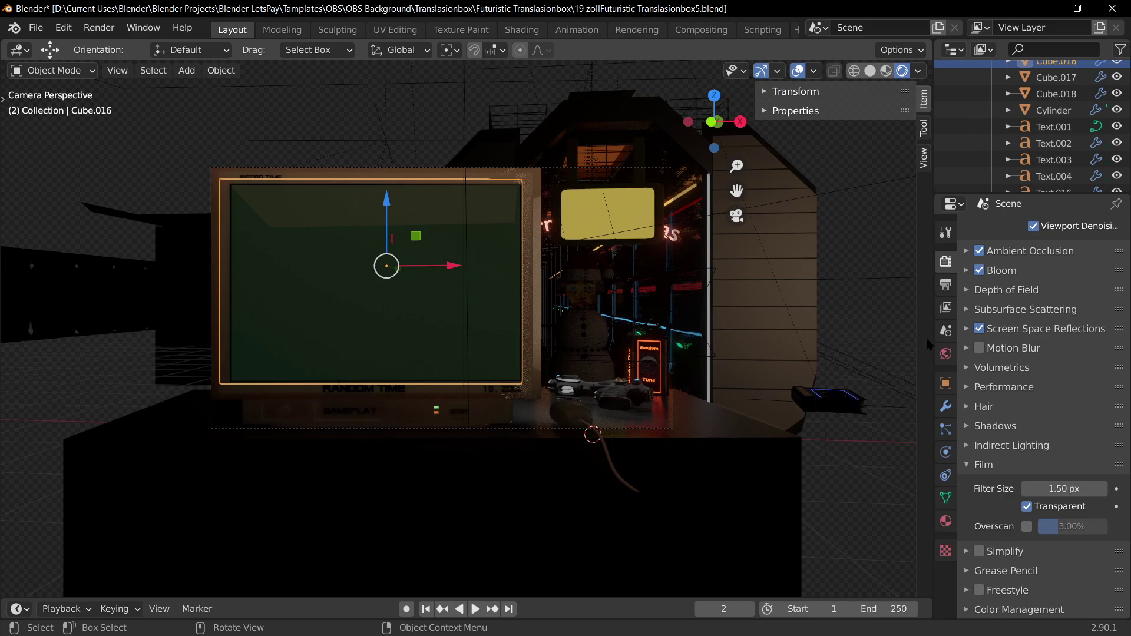
- Turn off the green monitor screen's visibility in renders and hide it in the viewport
click(945, 383)
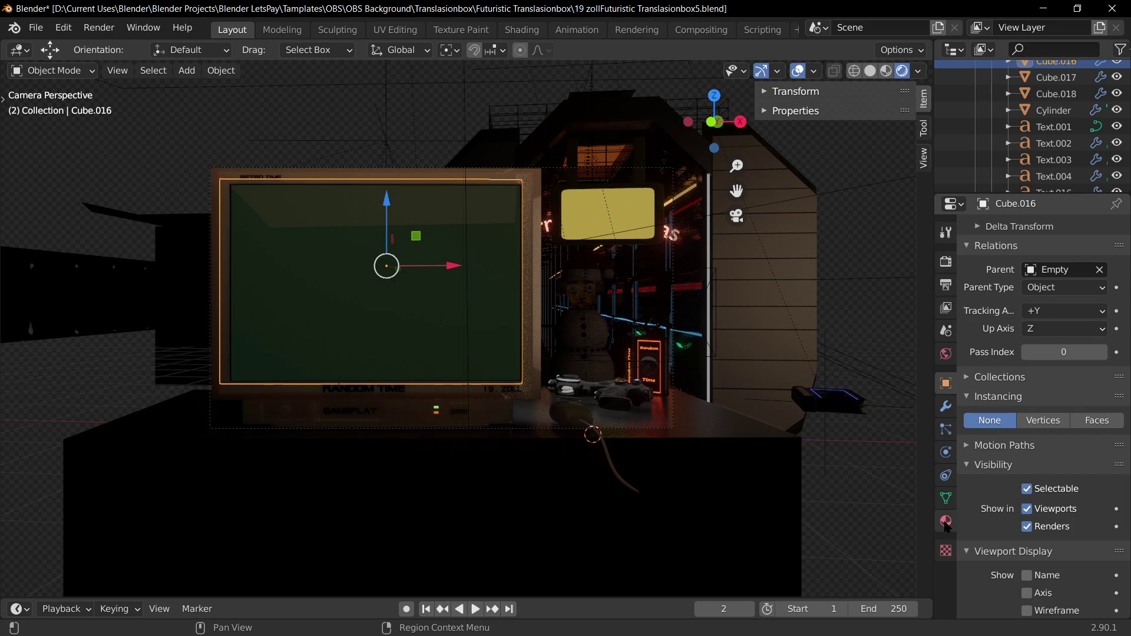
click(1026, 526)
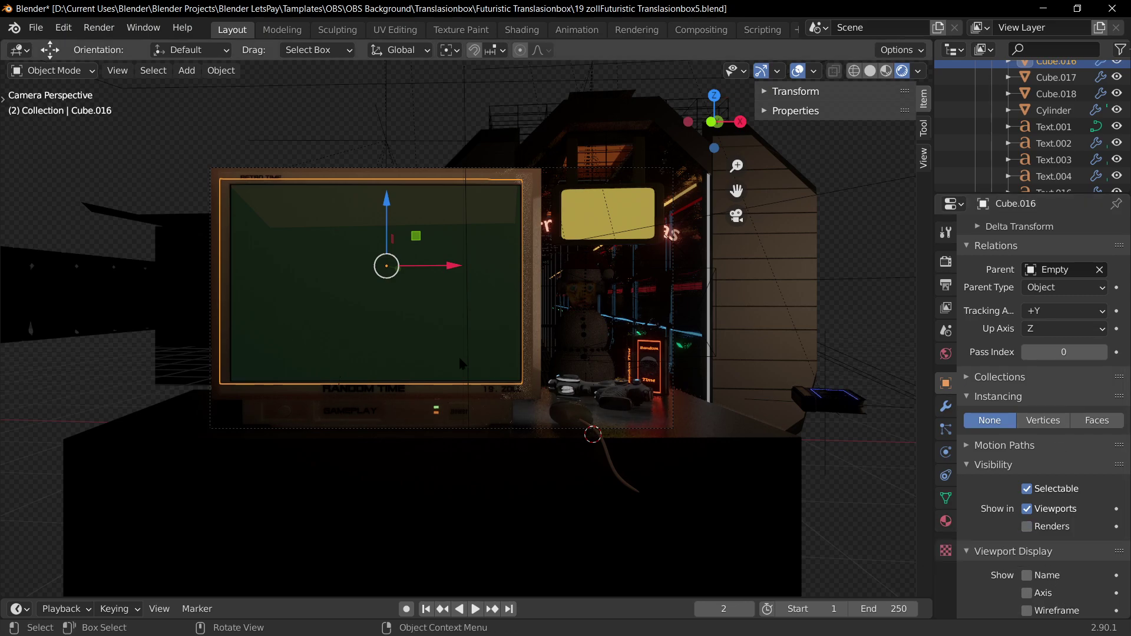
key(h)
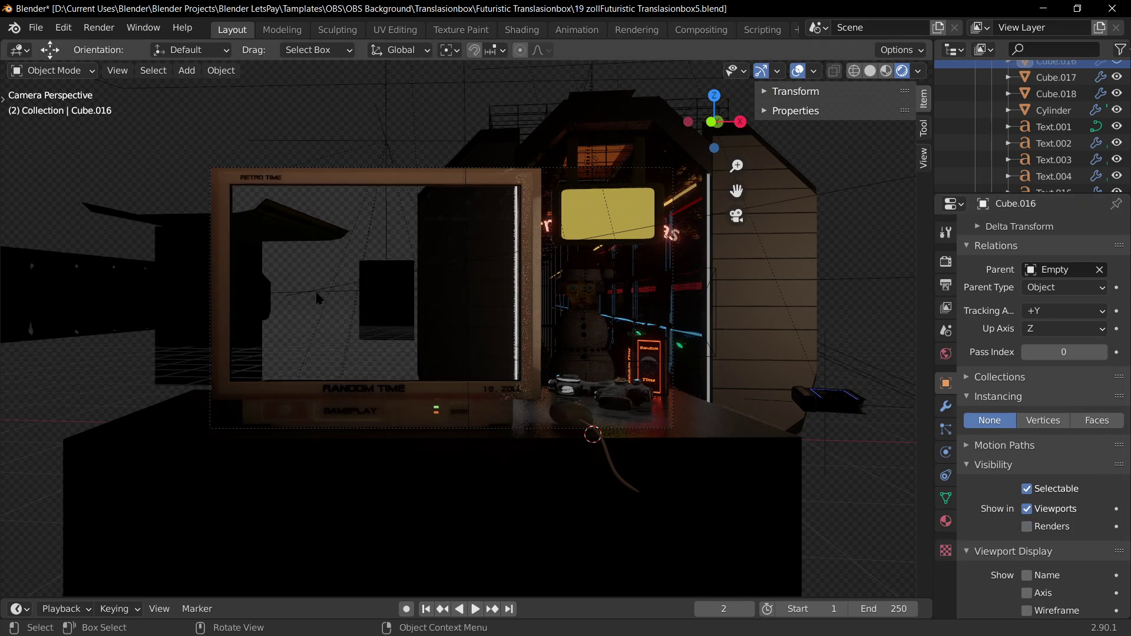
click(394, 140)
key(g)
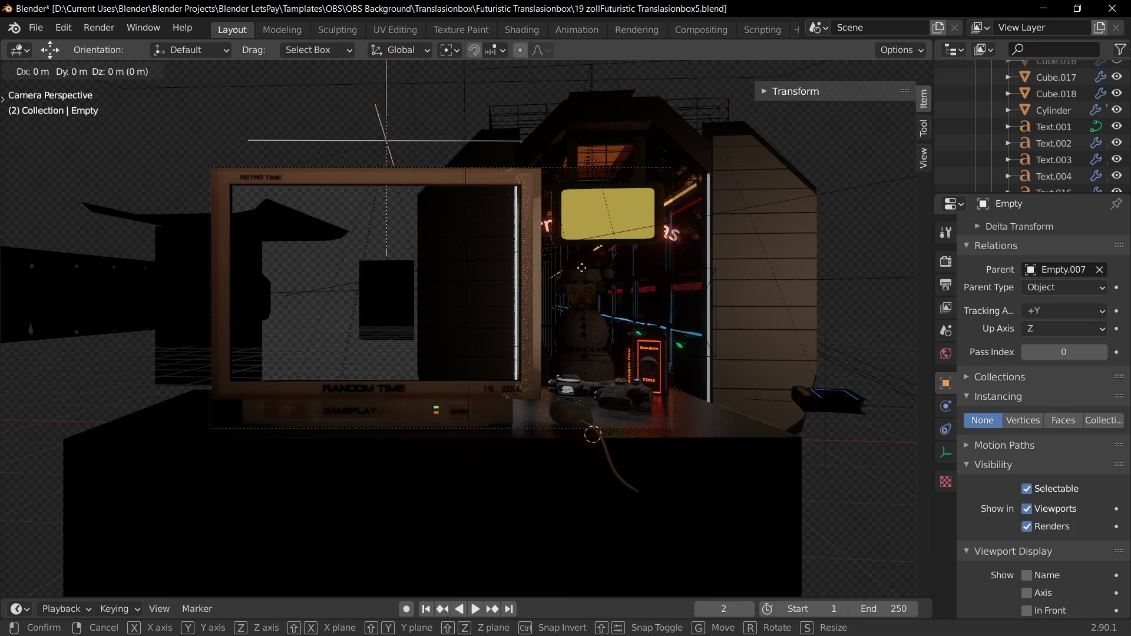
key(y)
key(Escape)
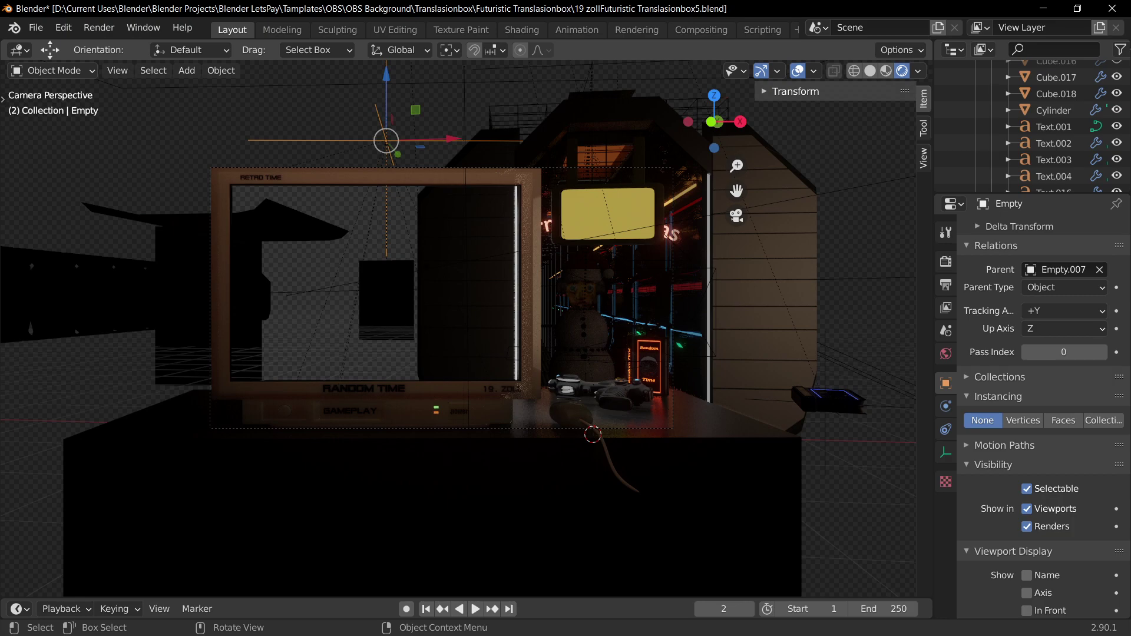
- Switch the viewport to material preview and select the curved black-and-yellow striped panel behind the monitor
click(885, 71)
middle_drag(287, 295, 324, 319)
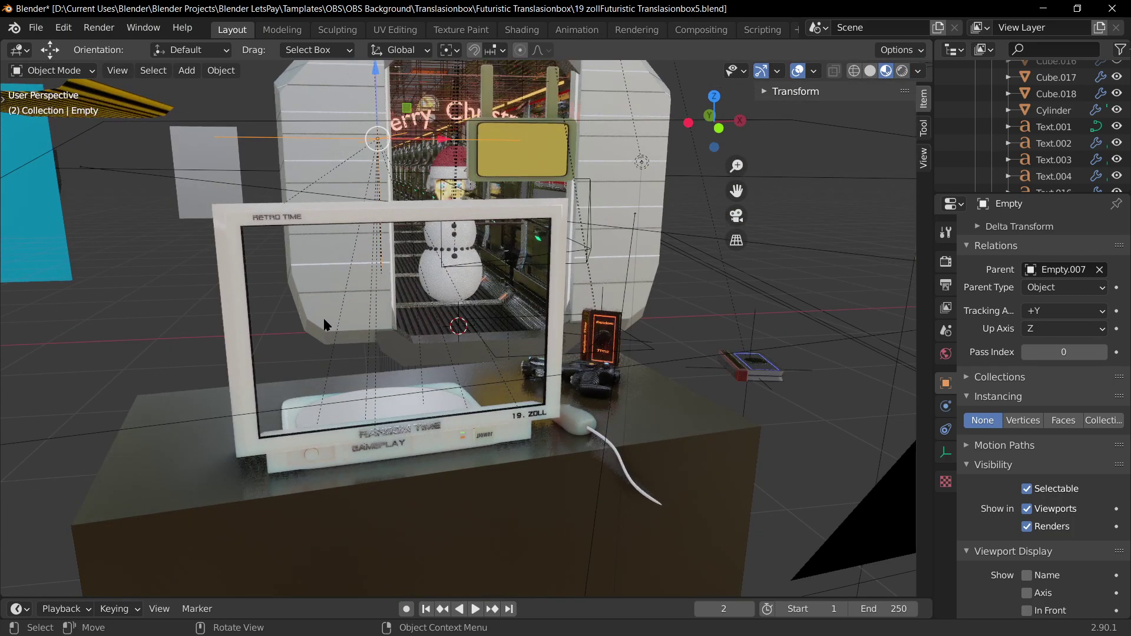
scroll(324, 319, down, 7)
shift+middle_drag(236, 260, 434, 349)
scroll(335, 275, up, 3)
click(239, 266)
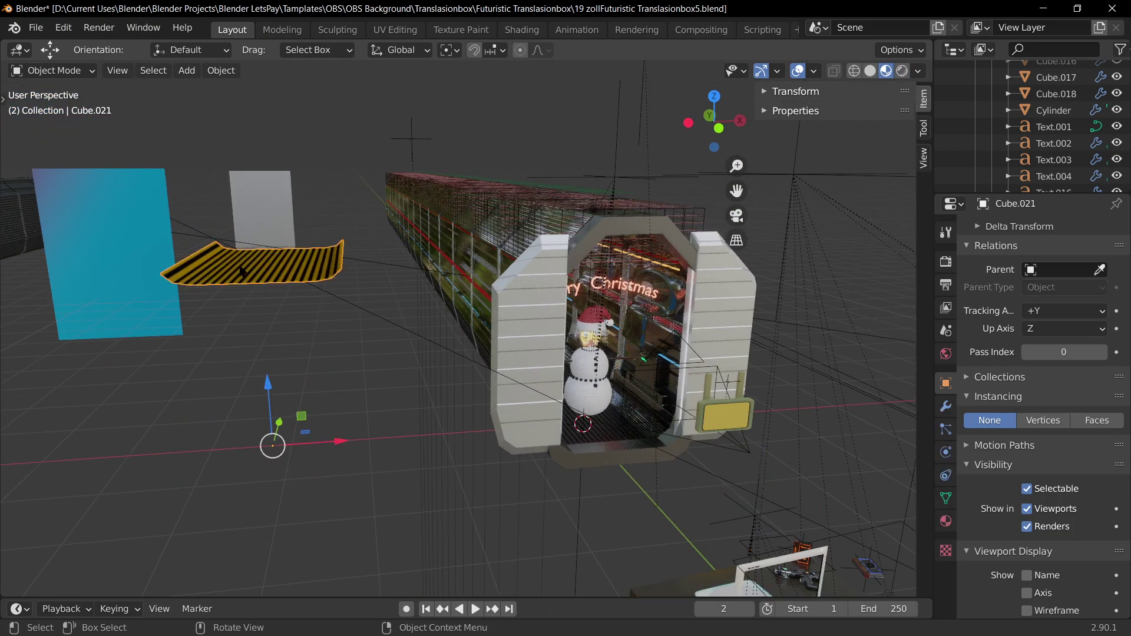
middle_drag(242, 272, 558, 251)
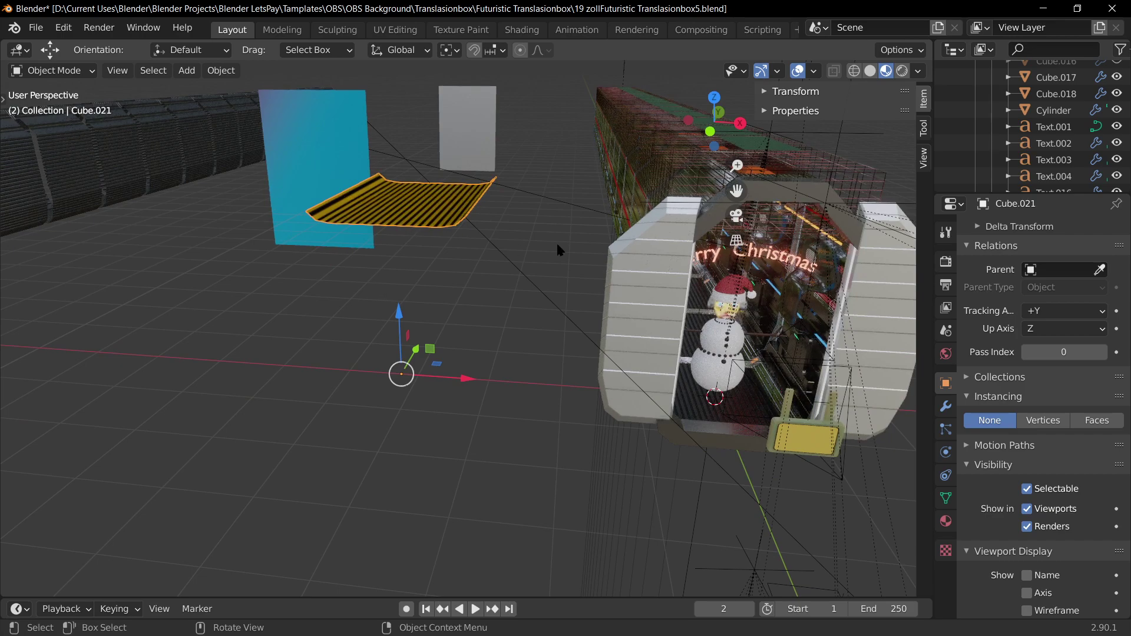
- Open the striped panel's Material.005 node tree in the Shading workspace, with the viewport in material preview
click(522, 30)
middle_drag(203, 507, 383, 589)
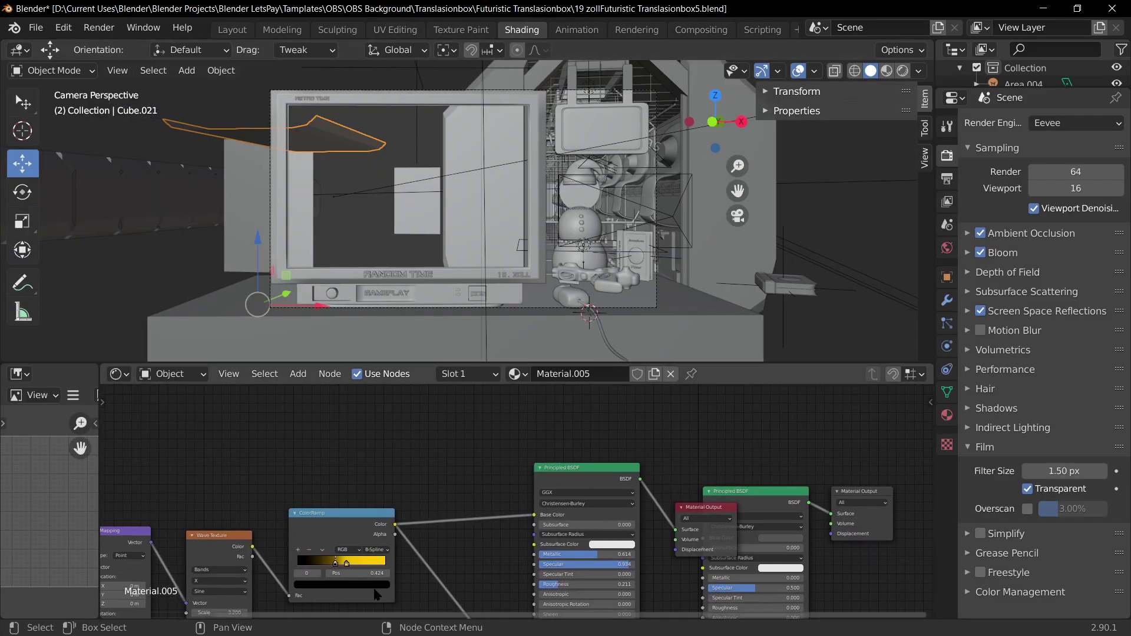
click(887, 71)
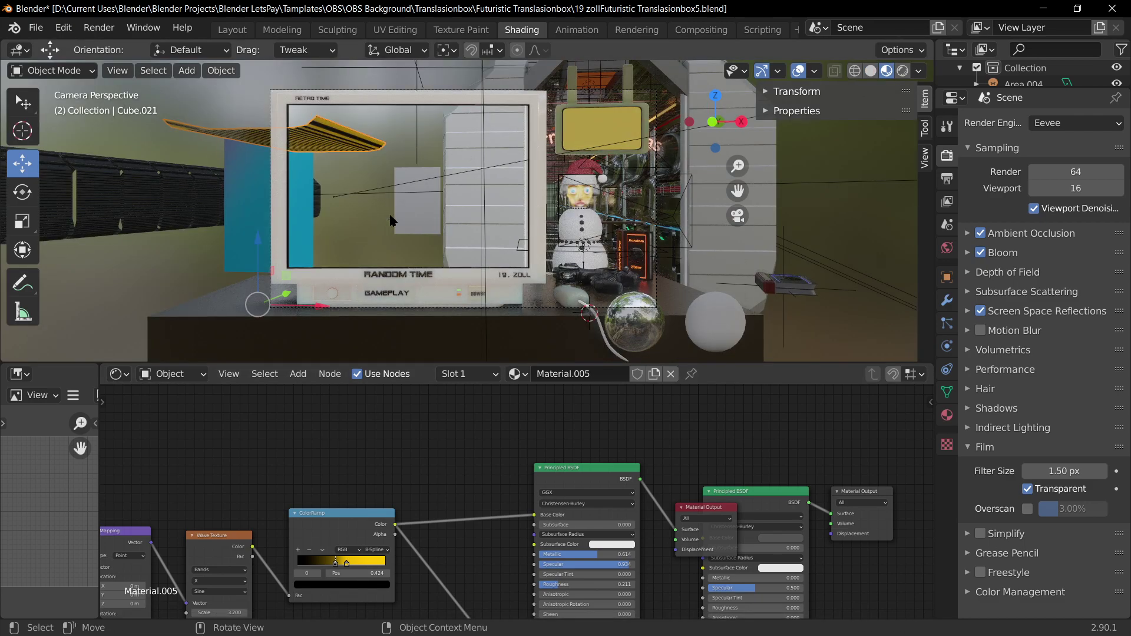
mouse_move(393, 221)
middle_down()
mouse_move(352, 176)
mouse_move(354, 259)
mouse_move(480, 142)
mouse_move(559, 268)
middle_up()
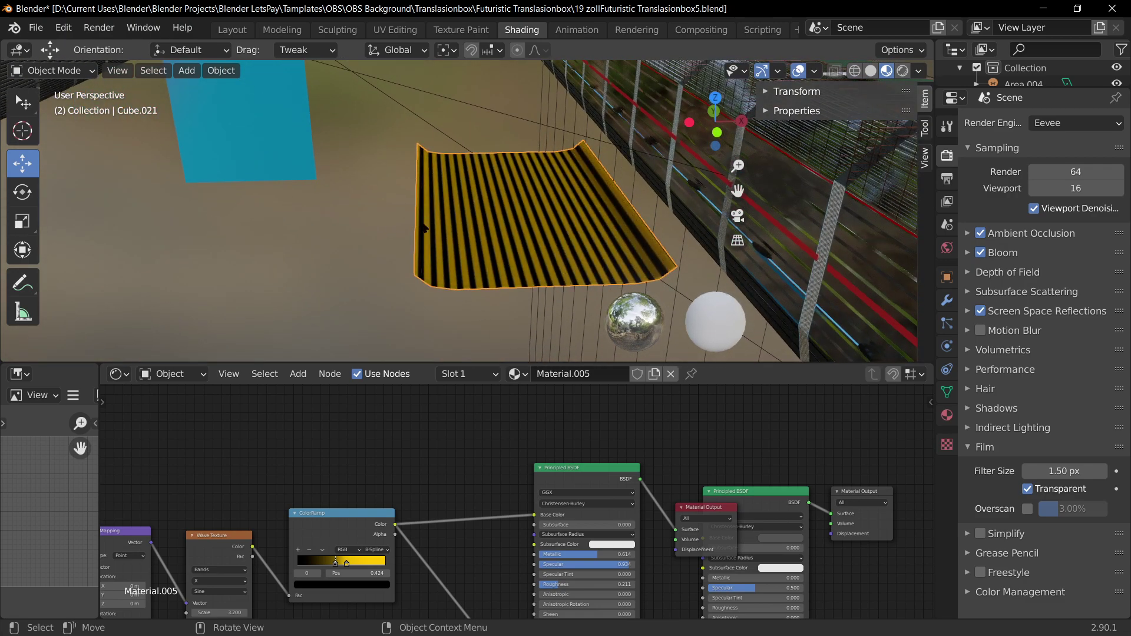
middle_drag(537, 543, 506, 484)
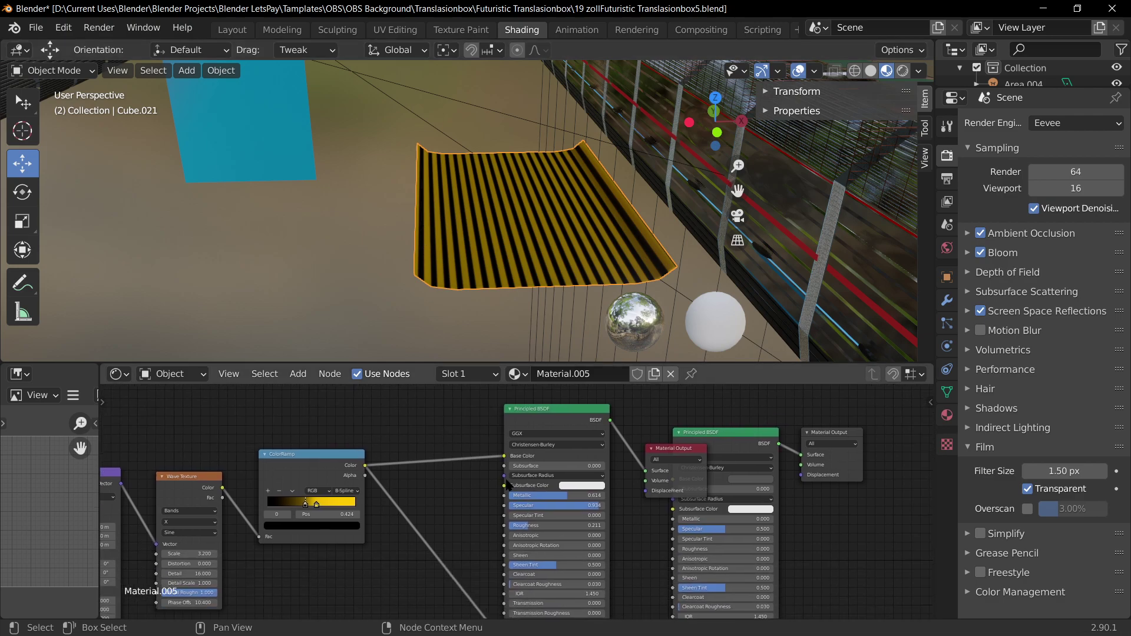
scroll(507, 486, down, 8)
middle_drag(423, 517, 359, 541)
scroll(541, 241, down, 3)
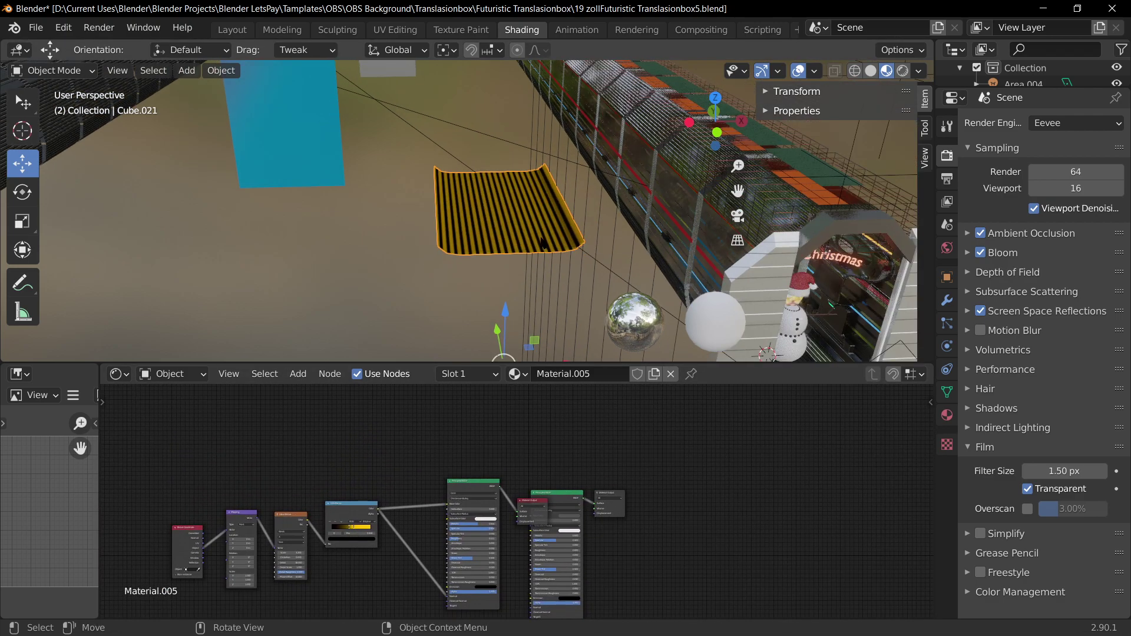
- Try sliding the striped panel along the global X axis twice, cancelling each move, and inspect its stripes
scroll(542, 241, down, 2)
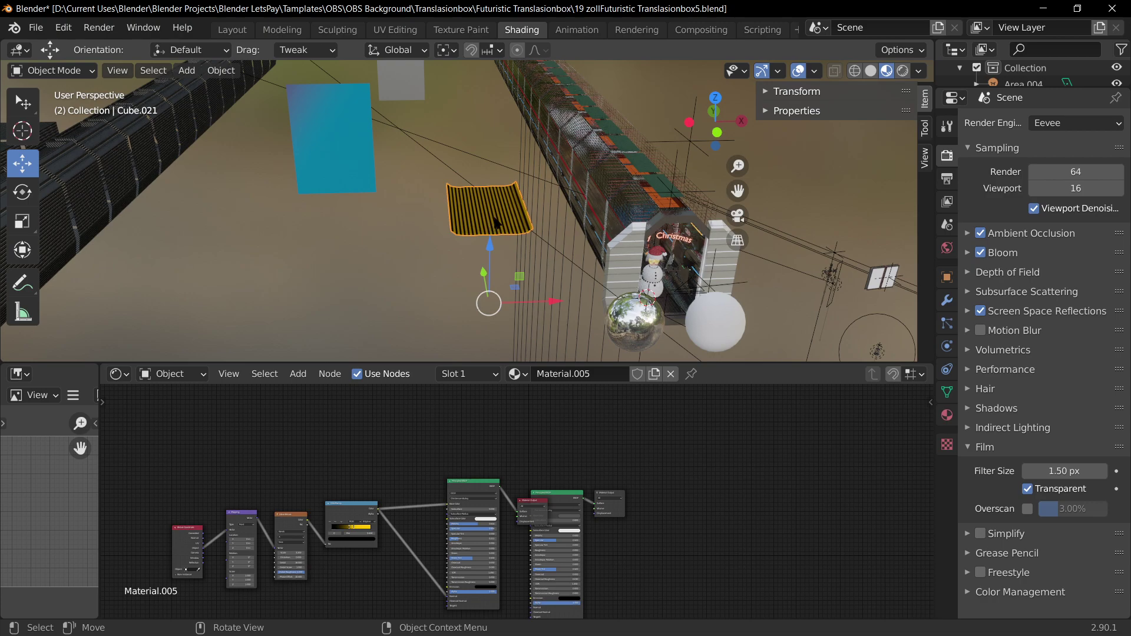
key(g)
key(x)
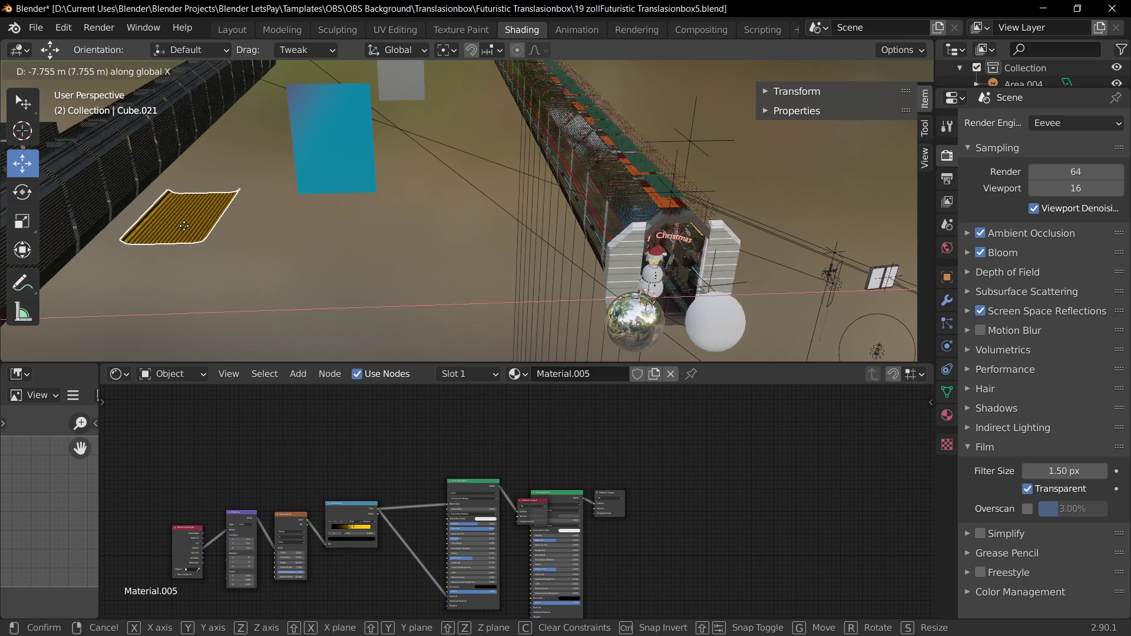
key(Escape)
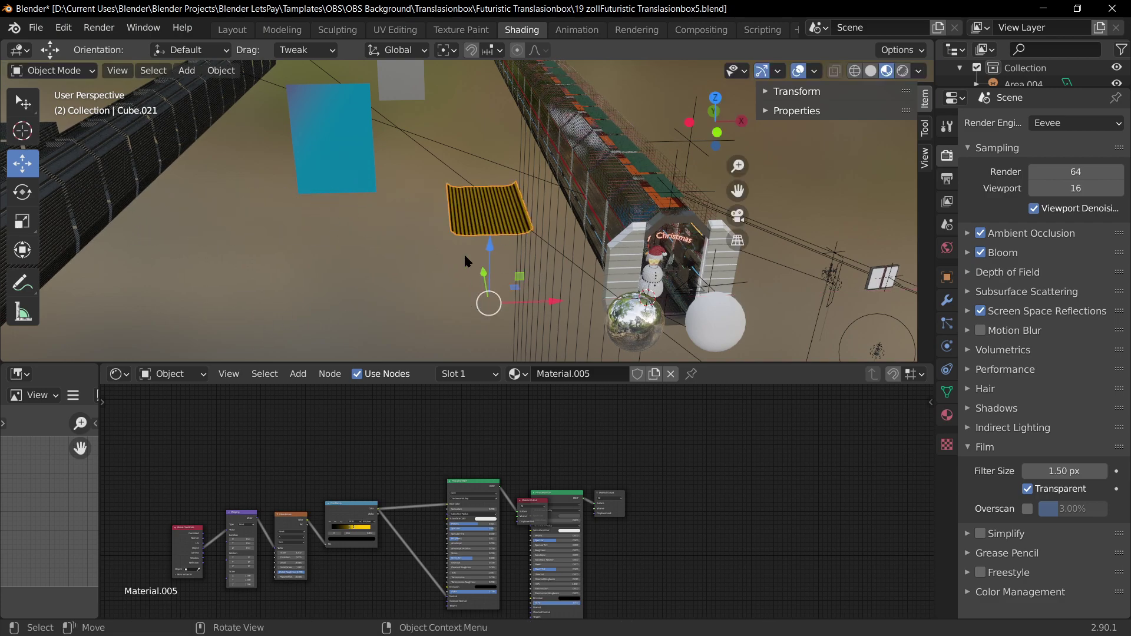
key(g)
key(x)
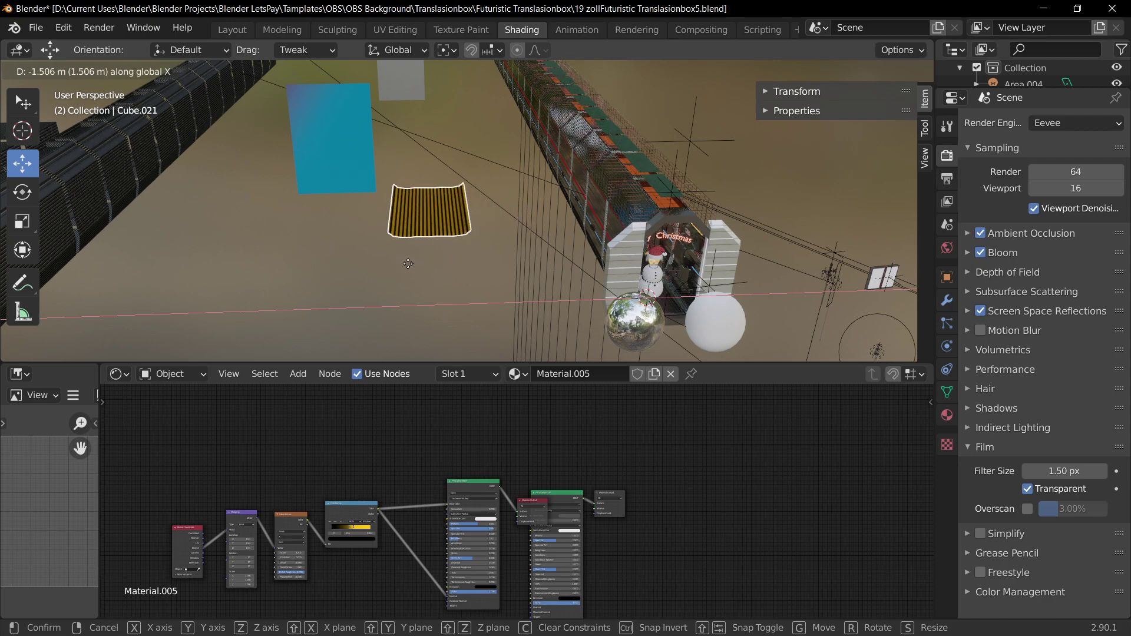
key(Escape)
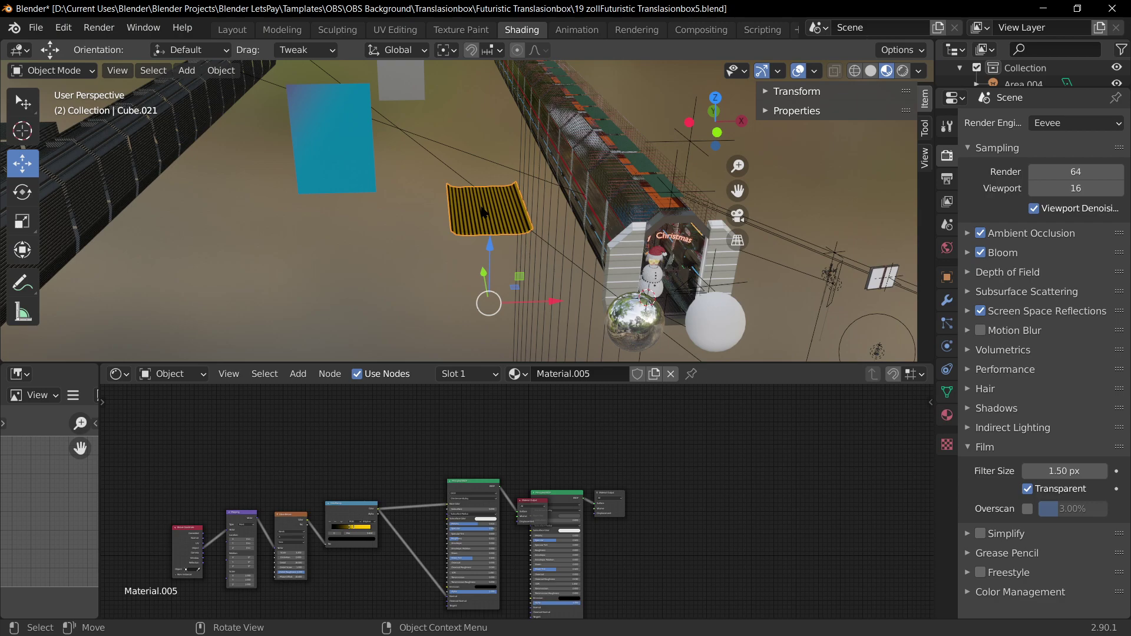
scroll(518, 254, up, 2)
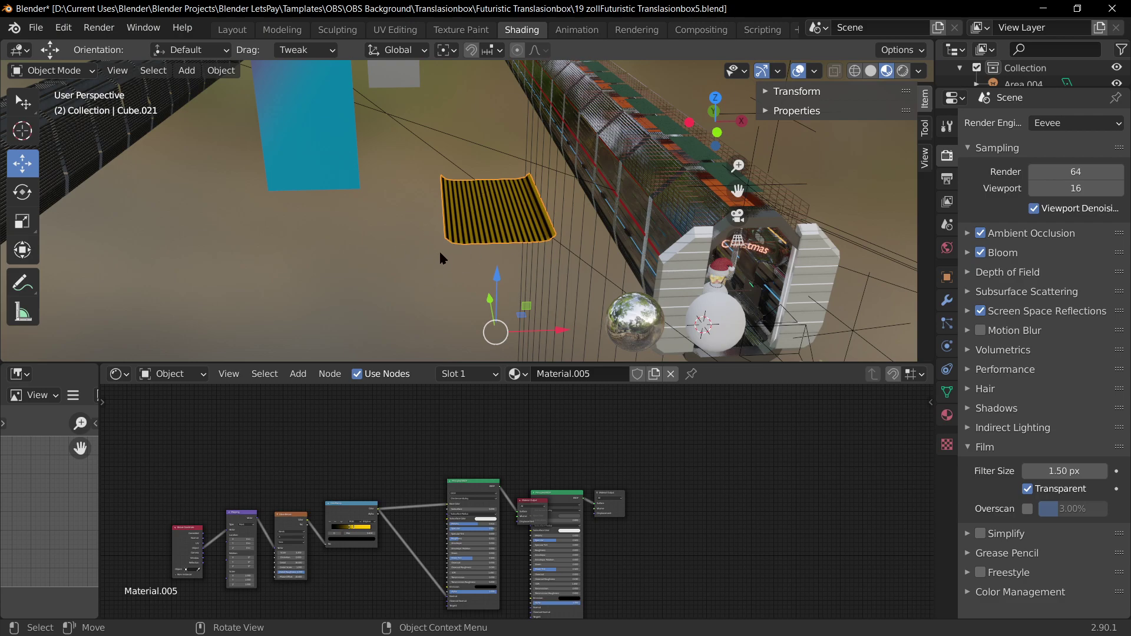
scroll(516, 244, up, 5)
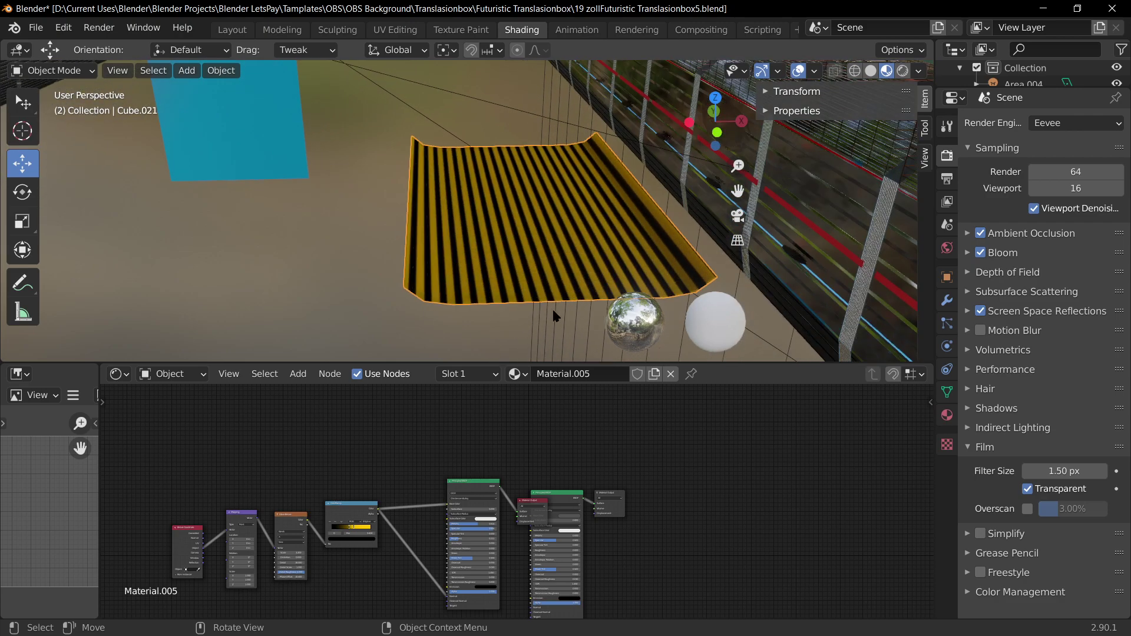
- Move the striped panel about -6.98 m along the global X axis, away from the tunnel
shift+middle_drag(541, 243, 526, 283)
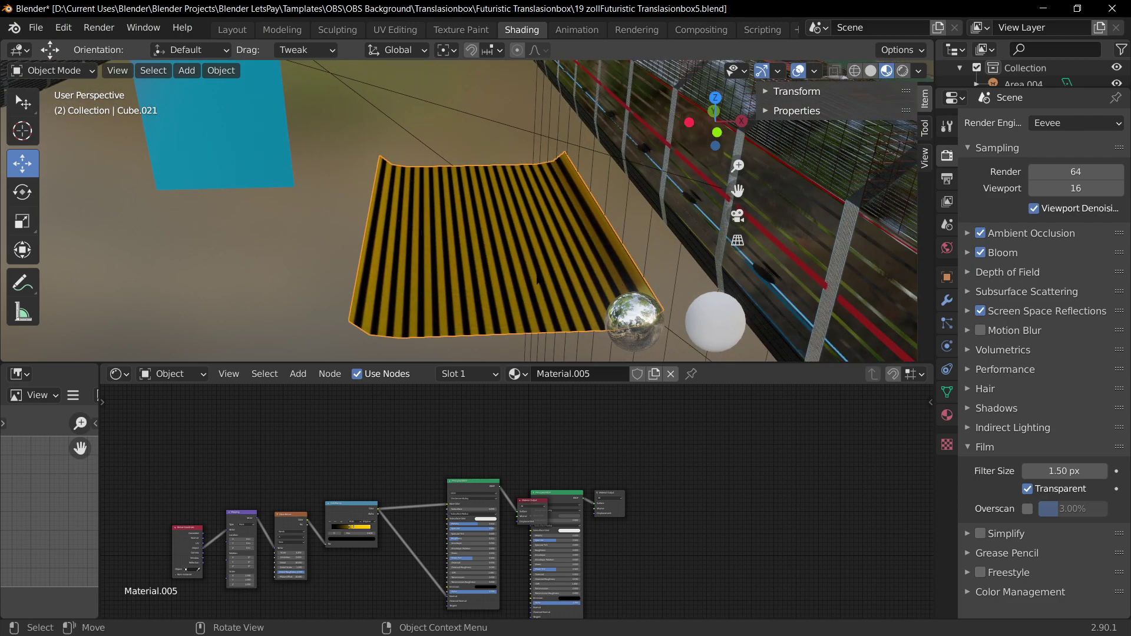
scroll(497, 310, down, 7)
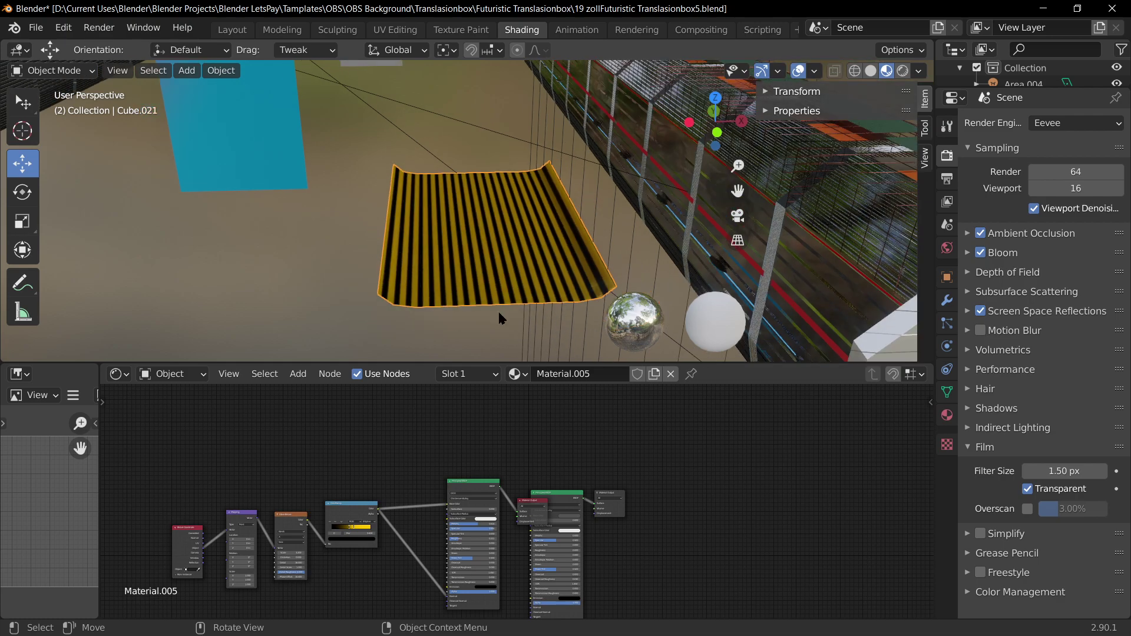
key(g)
key(x)
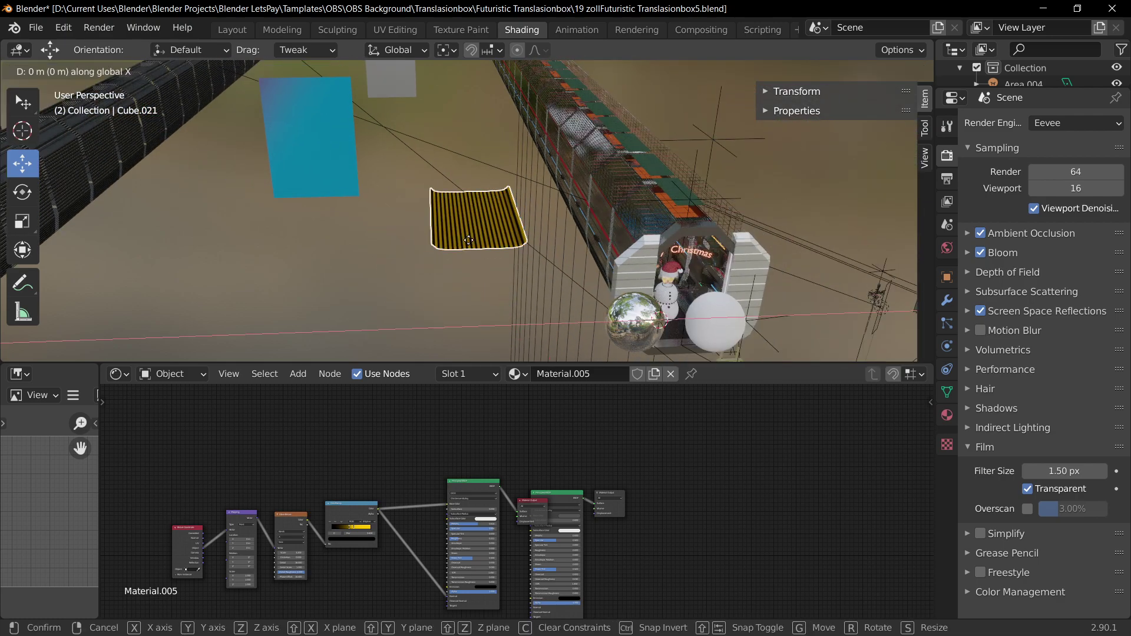
click(158, 236)
middle_drag(158, 237, 304, 236)
scroll(522, 220, up, 6)
scroll(492, 278, down, 7)
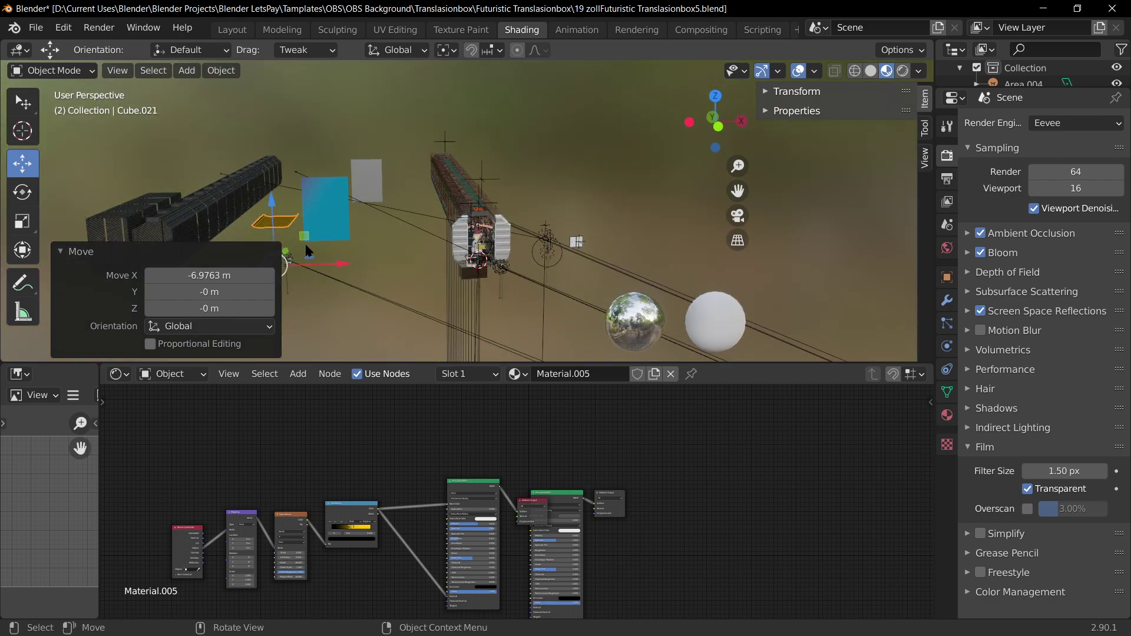
- In the camera view, move the blue plane about -3.31 m along global X, clear of the monitor opening
key(KP_0)
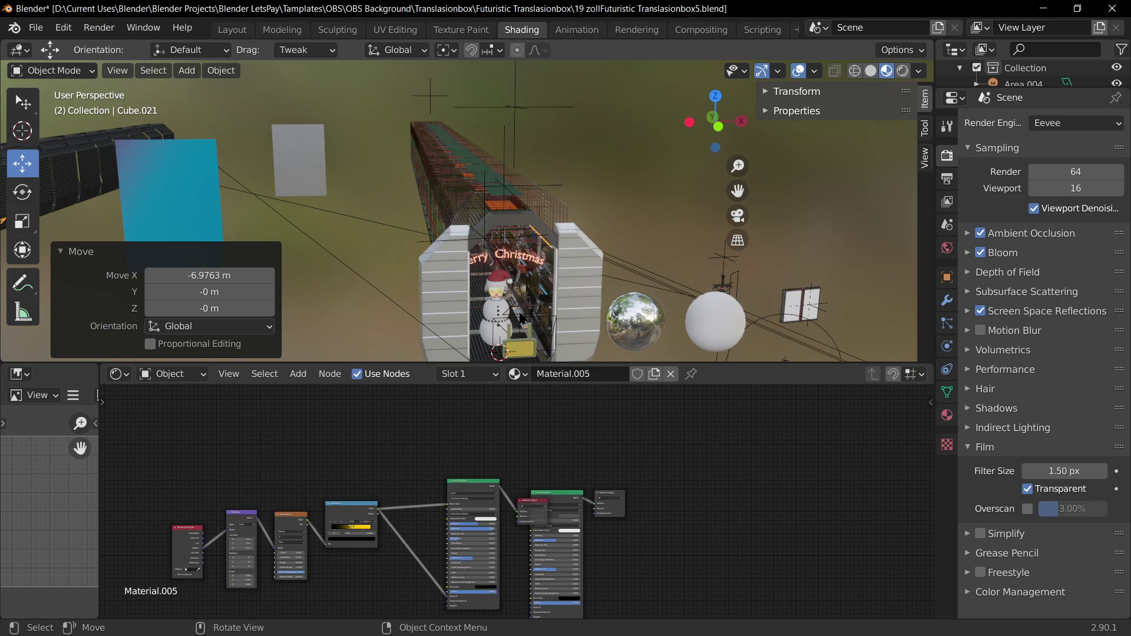
scroll(347, 203, down, 1)
click(335, 220)
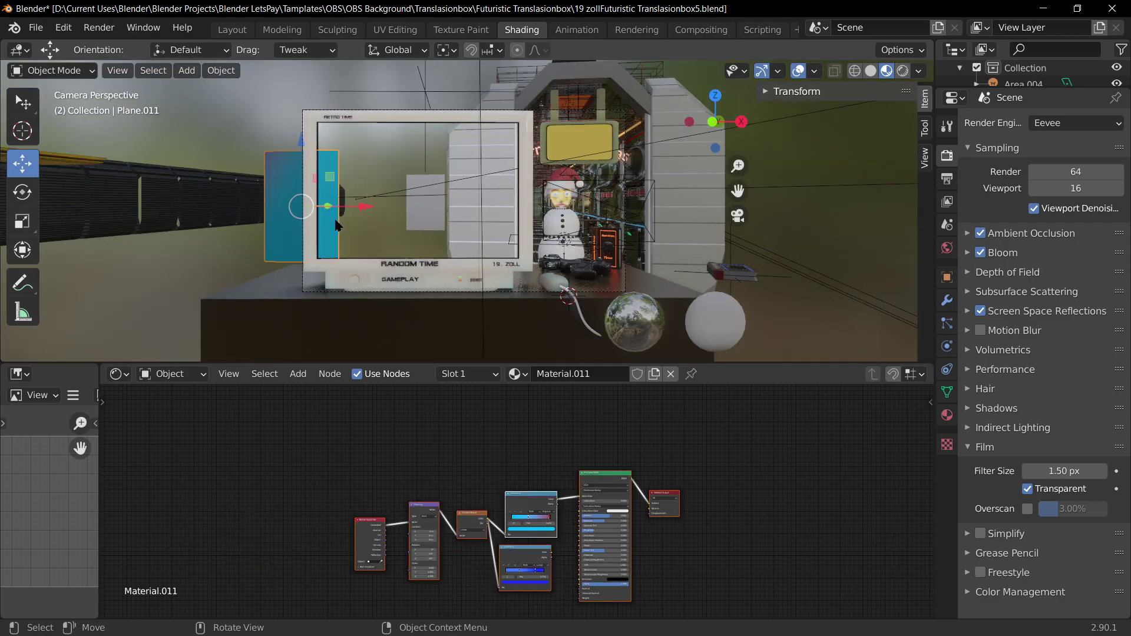
key(g)
click(262, 221)
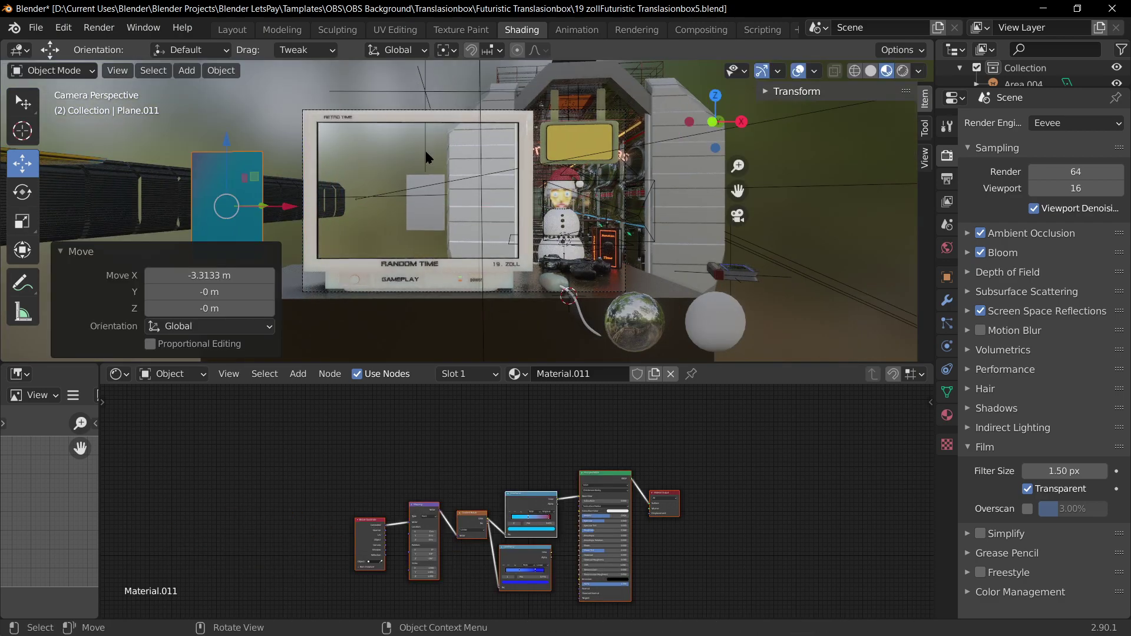
- Move the light grey plane behind the monitor about -10.2 m along global X, 7.86 m along Z, and another -5.25 m along X
click(423, 222)
key(x)
click(287, 220)
key(g)
key(z)
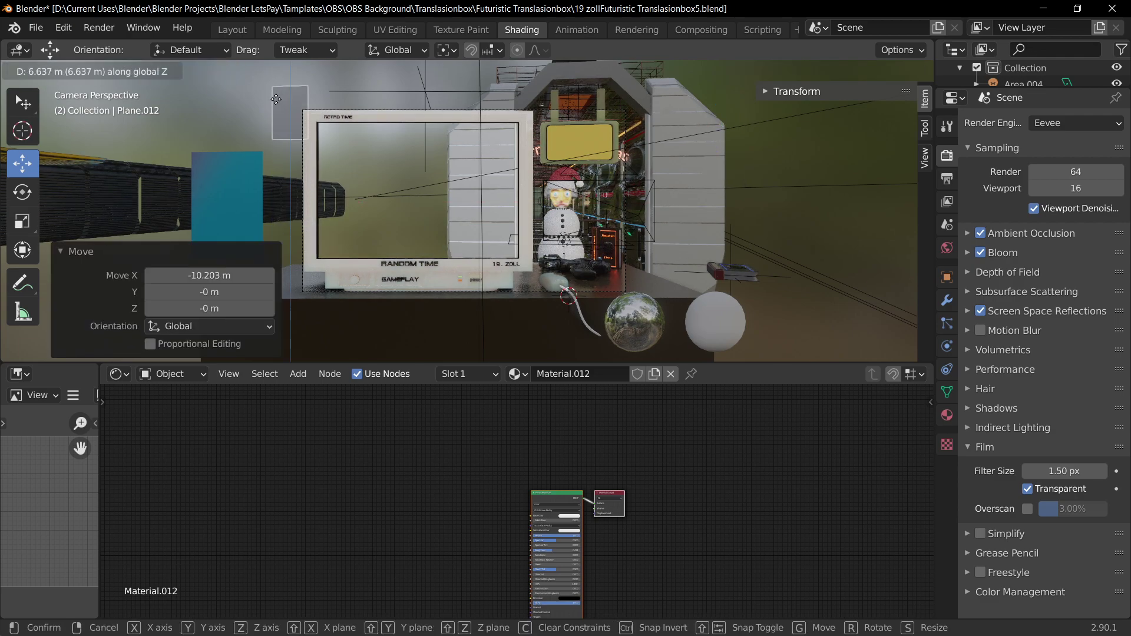
click(289, 115)
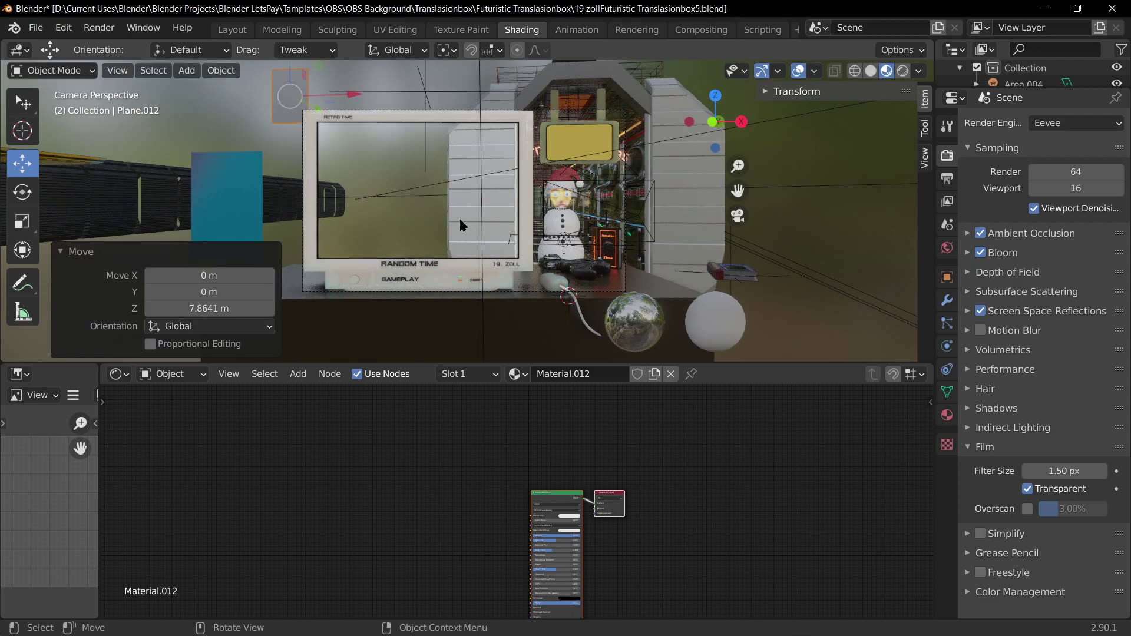
key(g)
key(x)
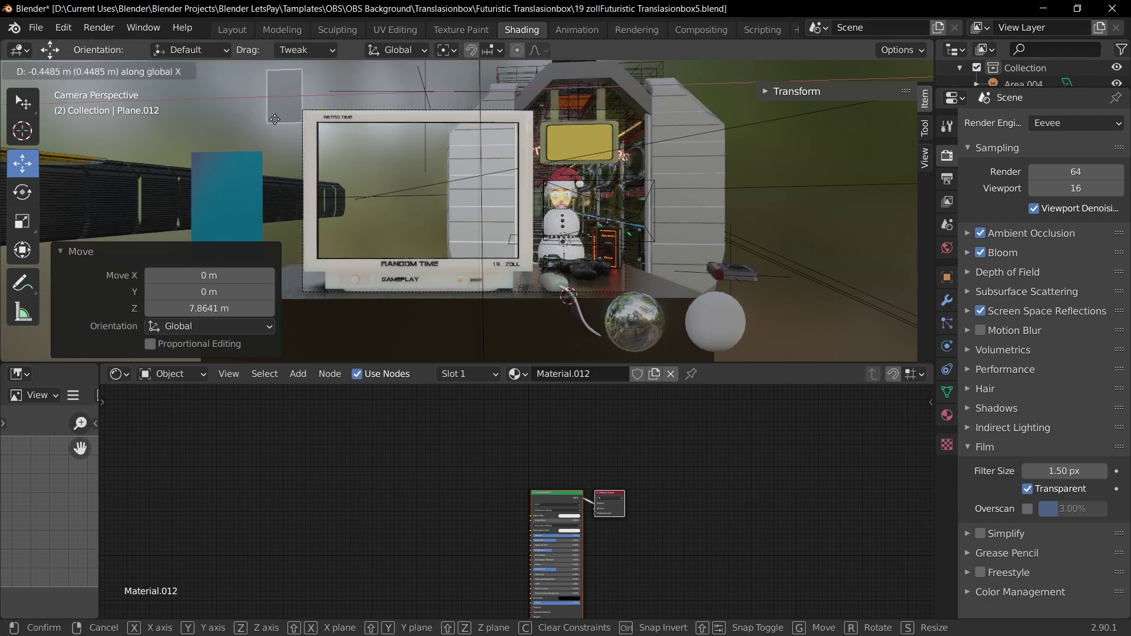
click(272, 155)
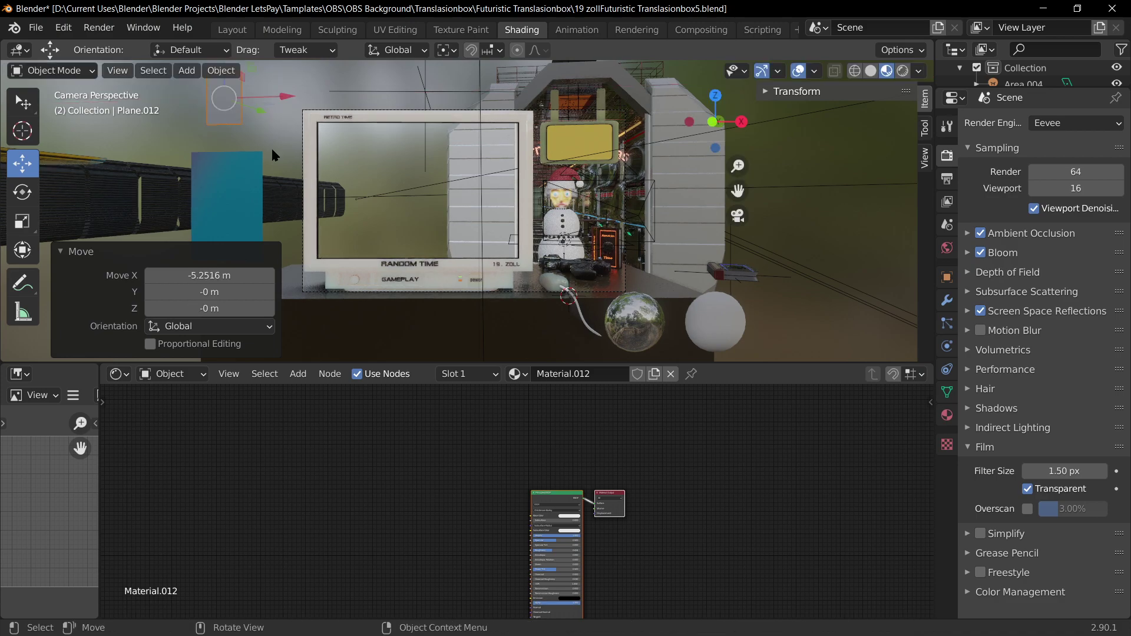
- Select the white slatted side walls behind the monitor and inspect the monitor opening in the camera view
click(465, 215)
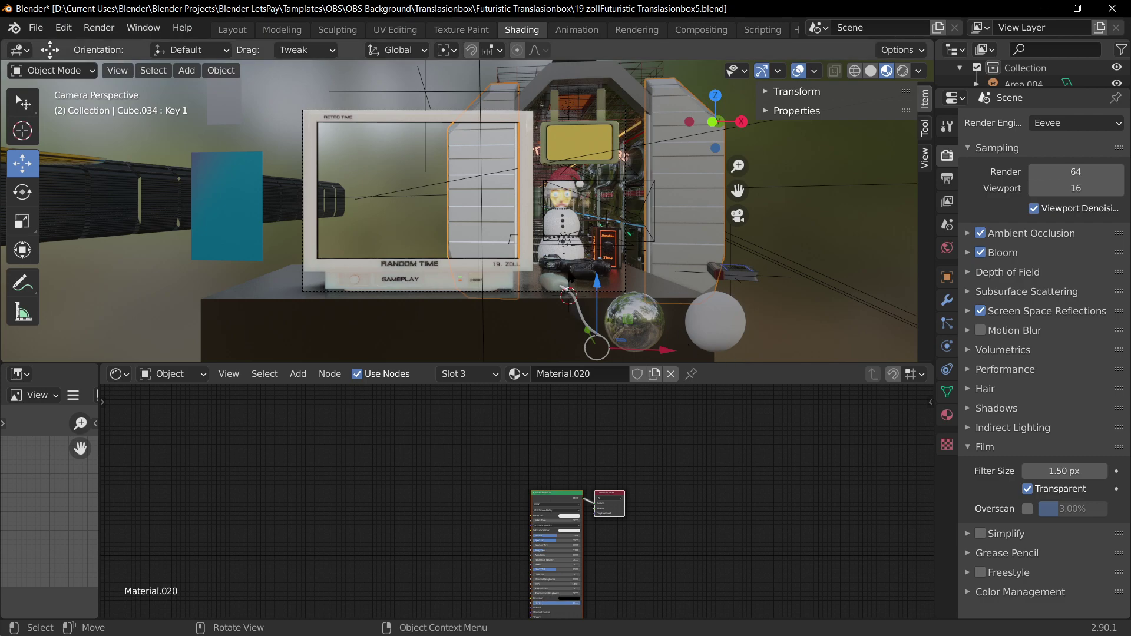
scroll(578, 295, down, 1)
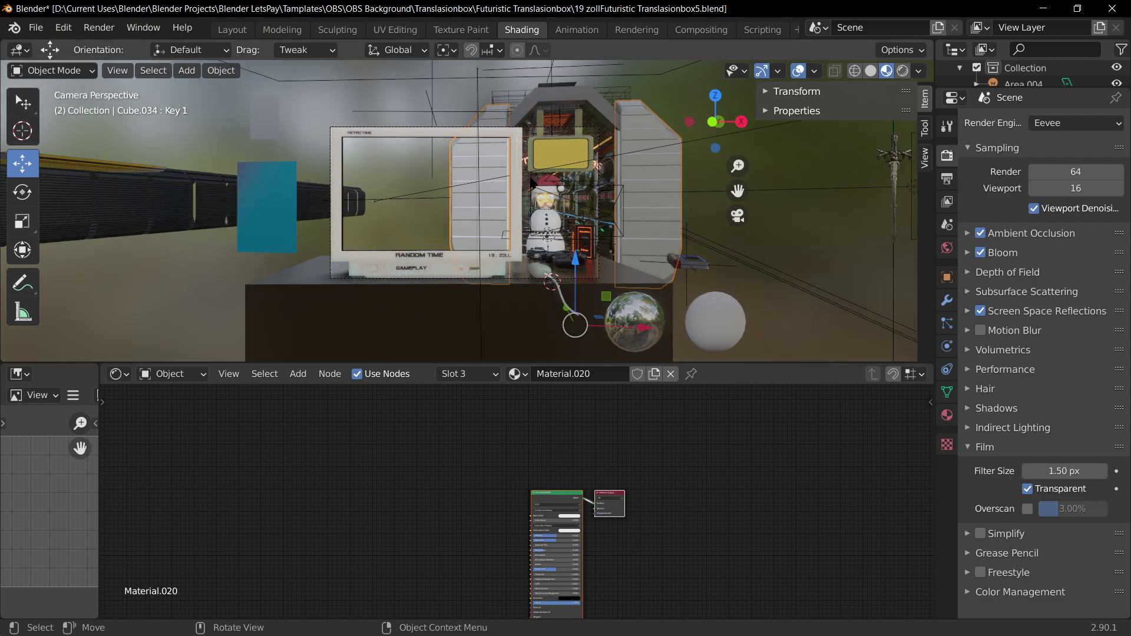
scroll(531, 183, up, 2)
scroll(663, 217, down, 2)
scroll(677, 270, up, 3)
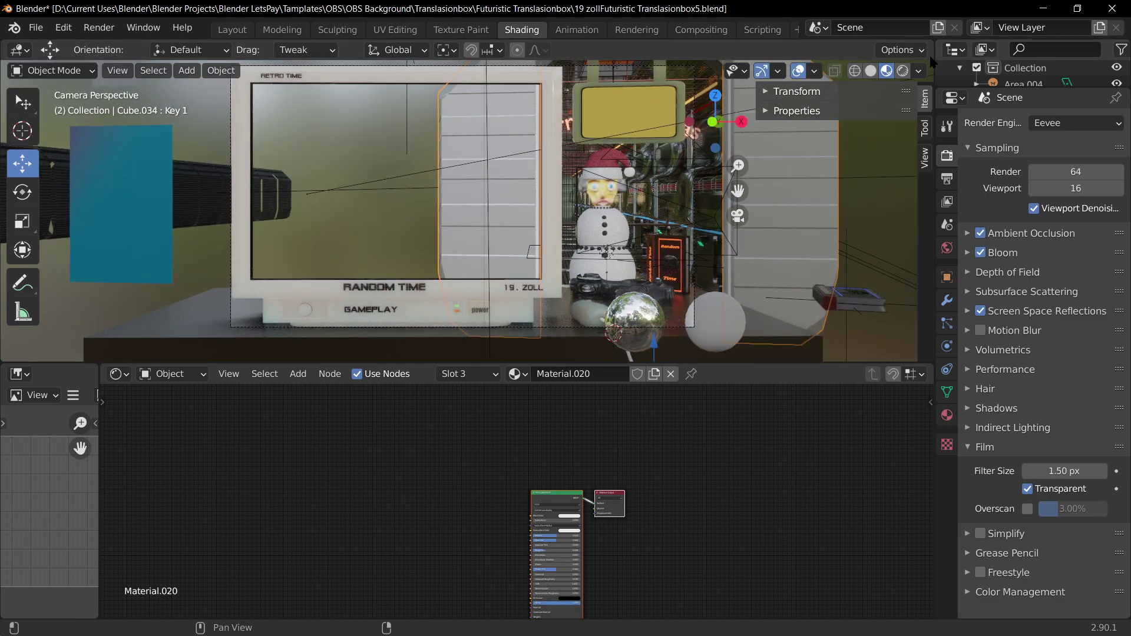
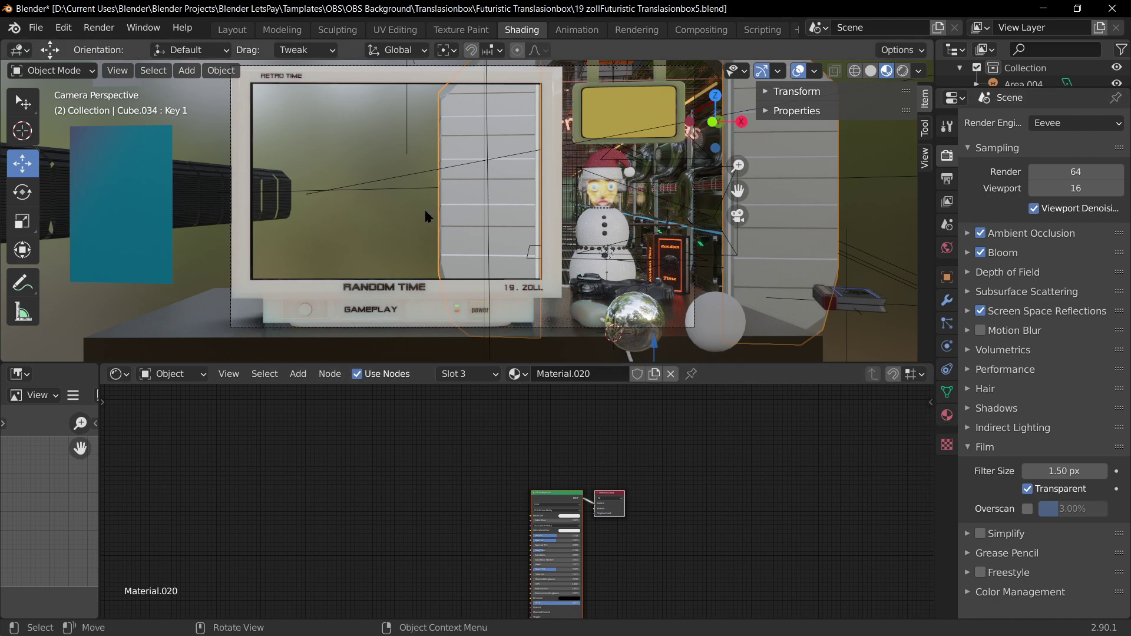
- Inspect the white slatted side walls' object properties and shape keys, and their position in front of the tunnel
click(946, 277)
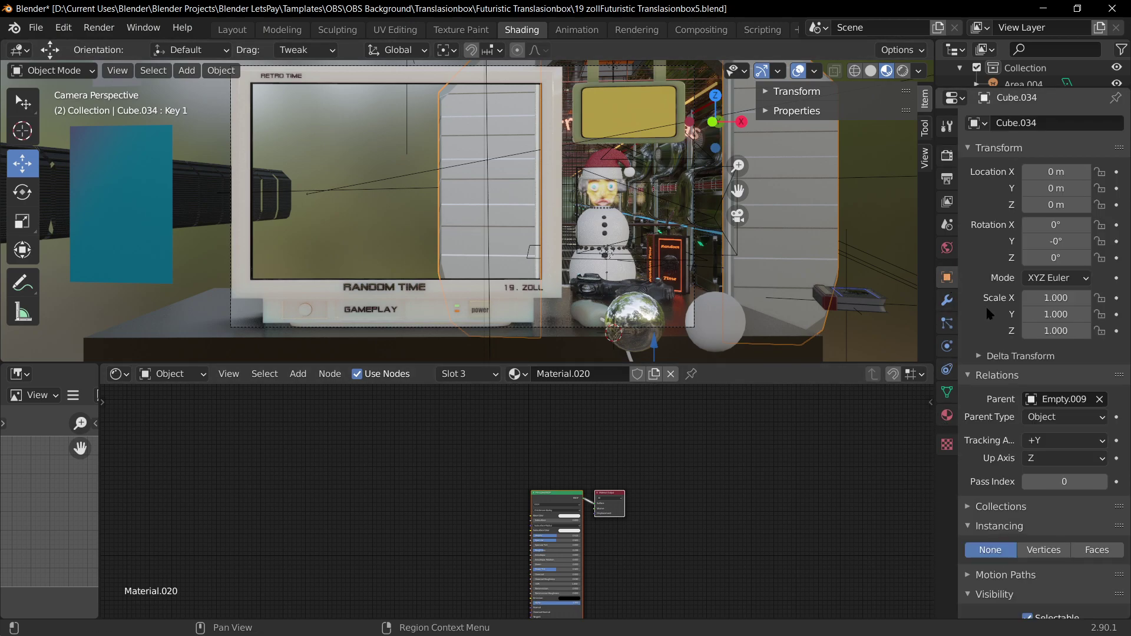
scroll(1028, 551, down, 4)
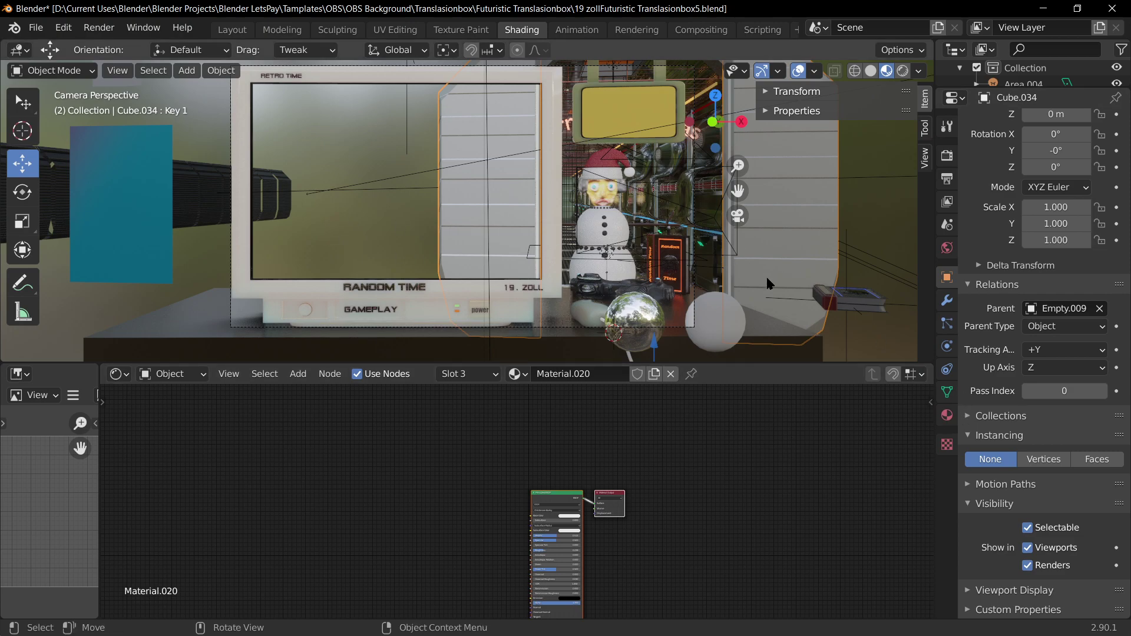
click(947, 392)
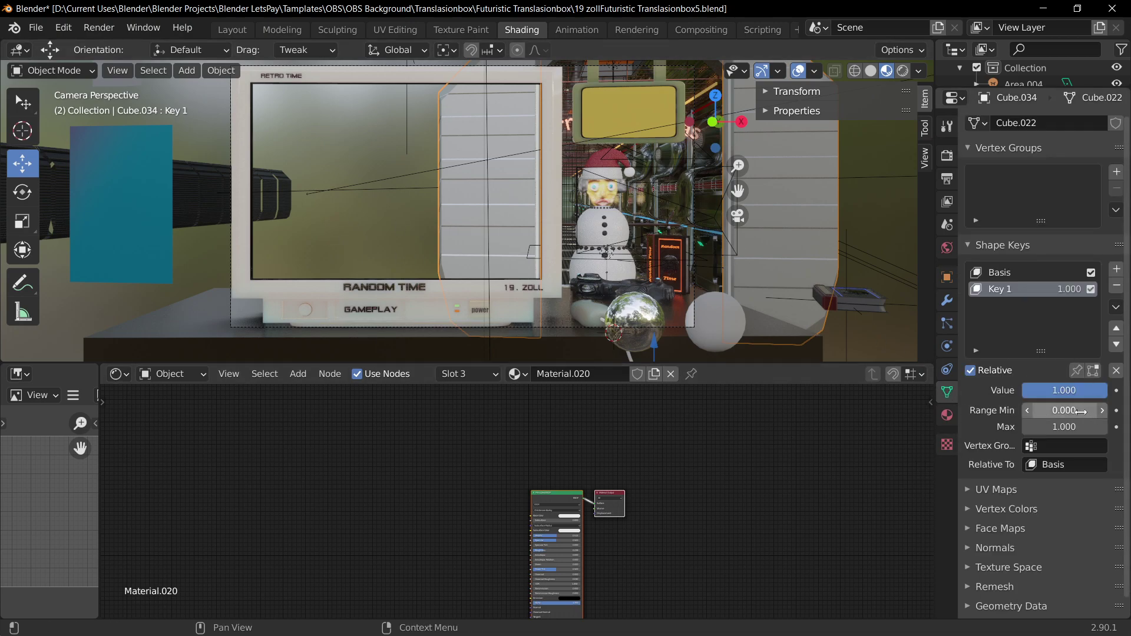
scroll(706, 249, down, 3)
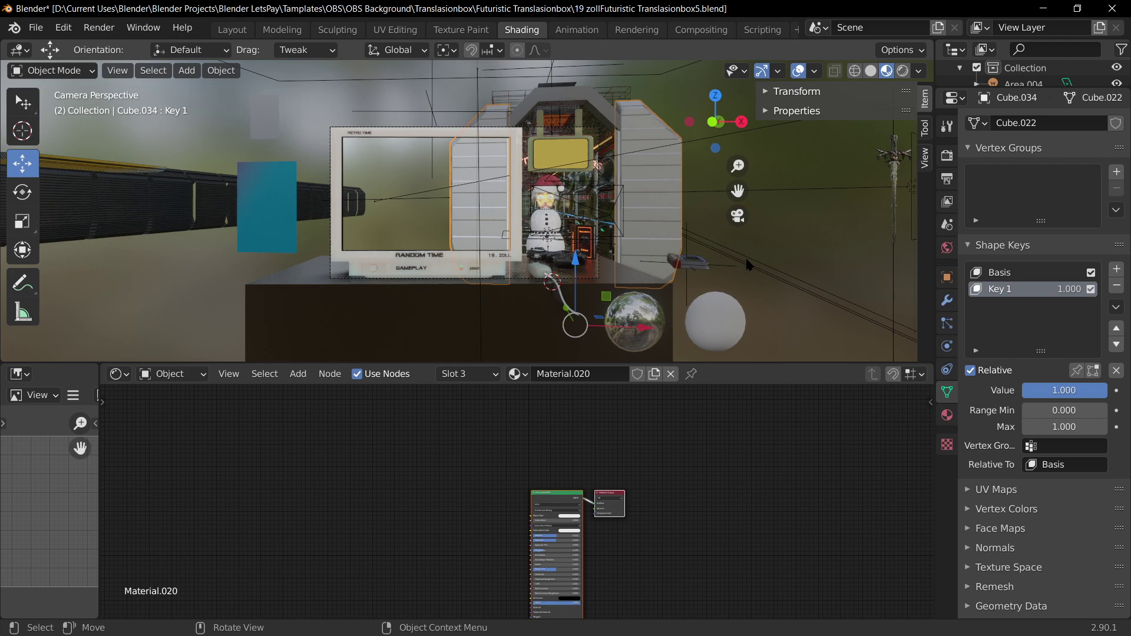
shift+middle_drag(773, 226, 570, 76)
scroll(601, 259, down, 1)
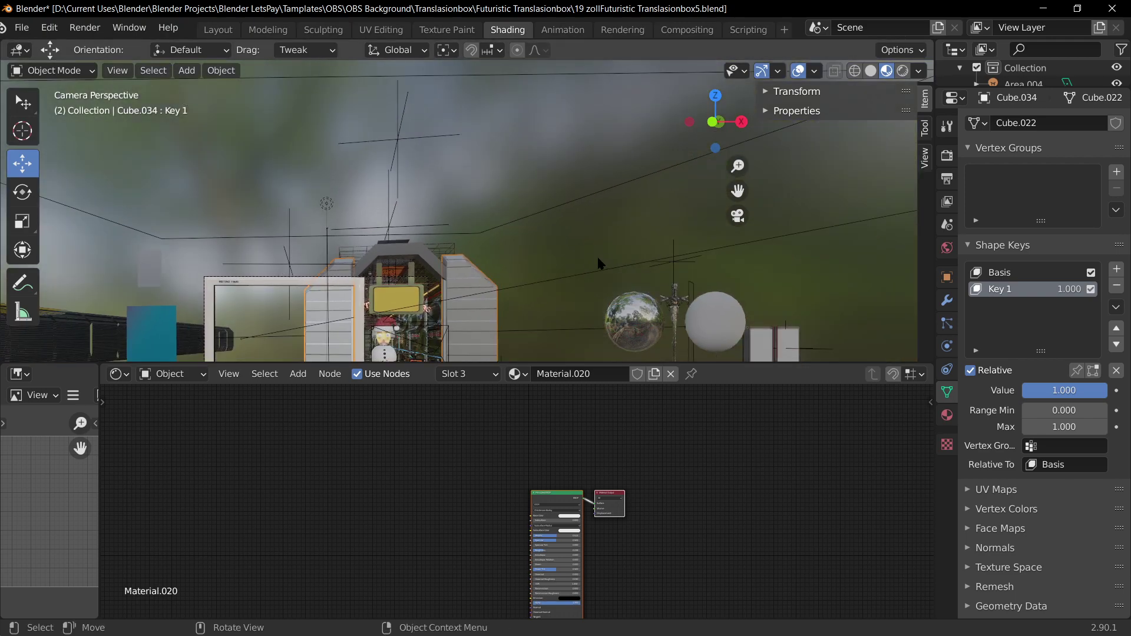
middle_drag(599, 256, 572, 238)
scroll(613, 206, down, 5)
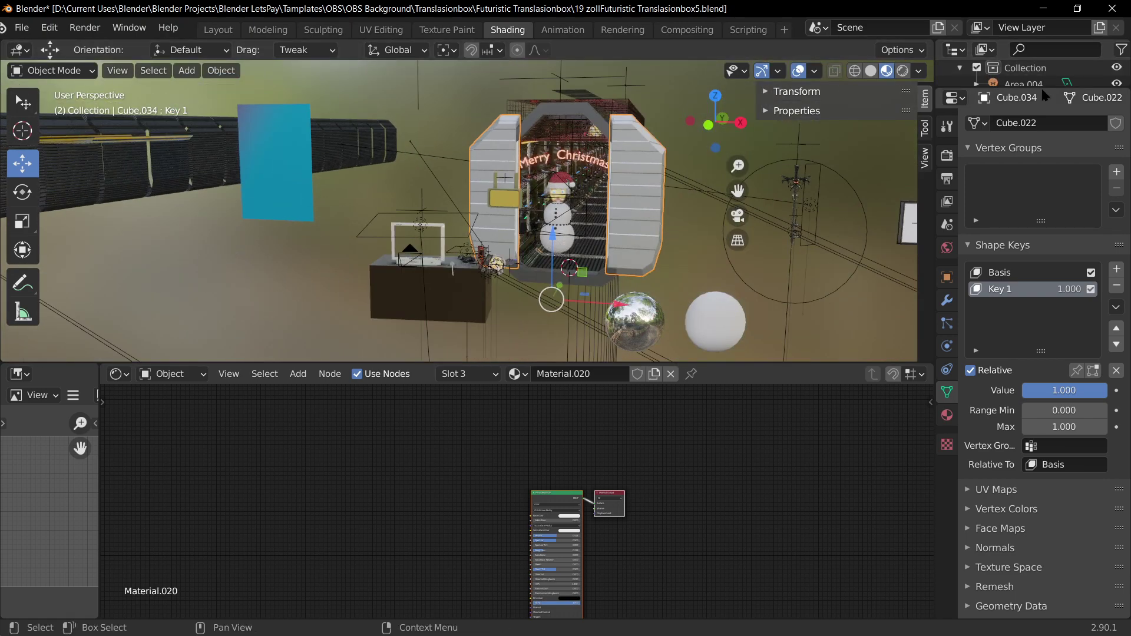
- Enlarge the Outliner, filter it by "ca", and view the scene through Camera.001
drag(1041, 87, 1041, 287)
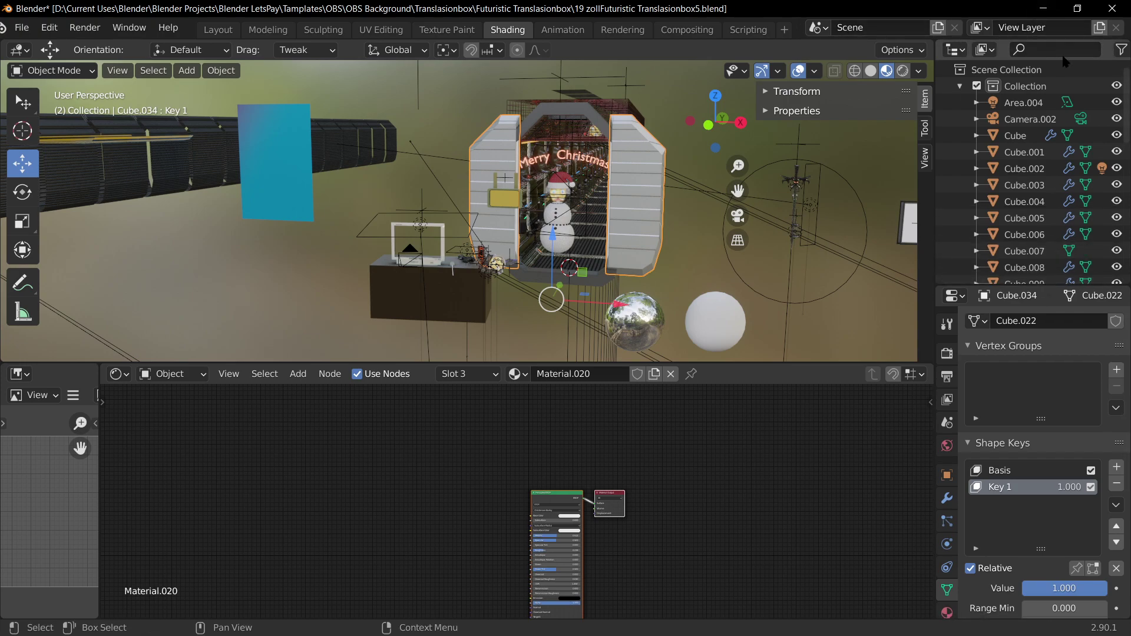
scroll(984, 85, up, 1)
click(1042, 51)
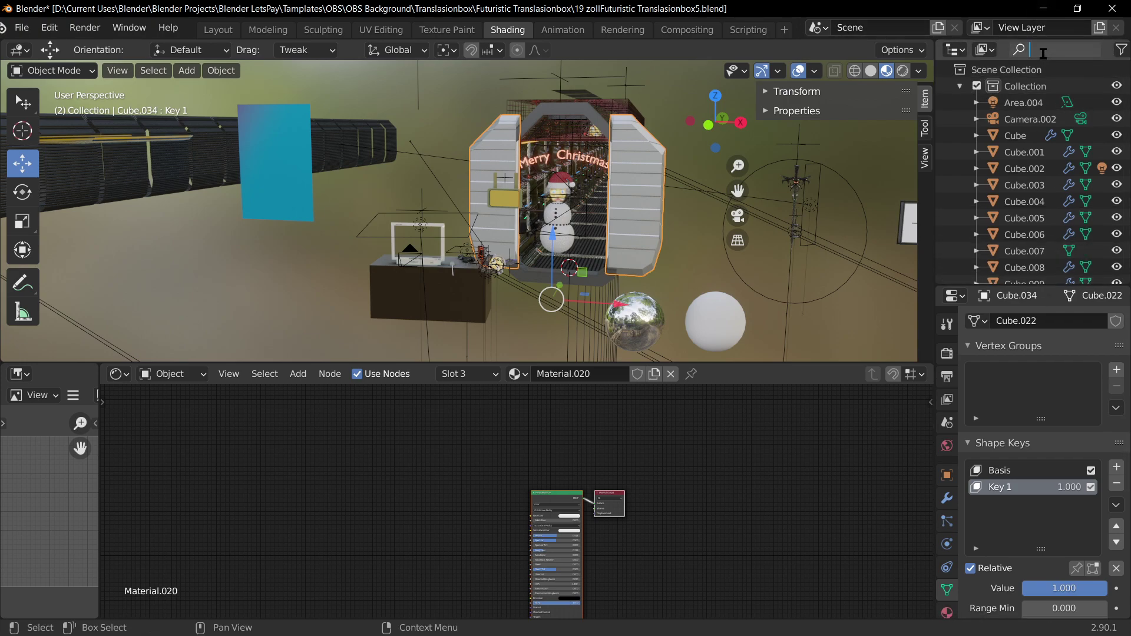
text(ca)
click(1011, 123)
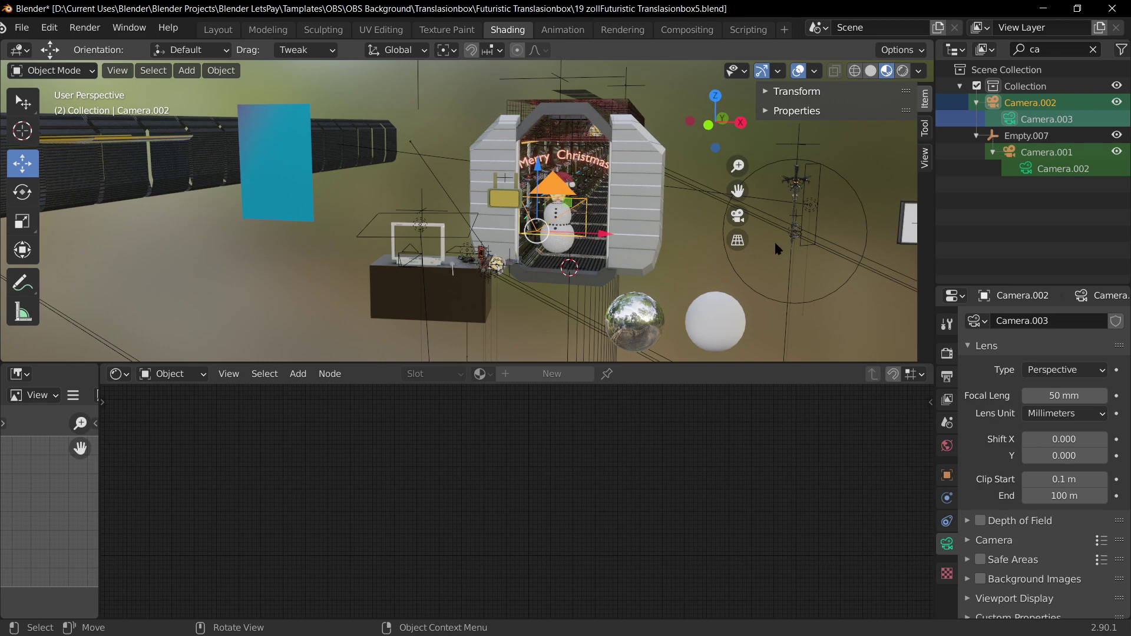
click(1022, 170)
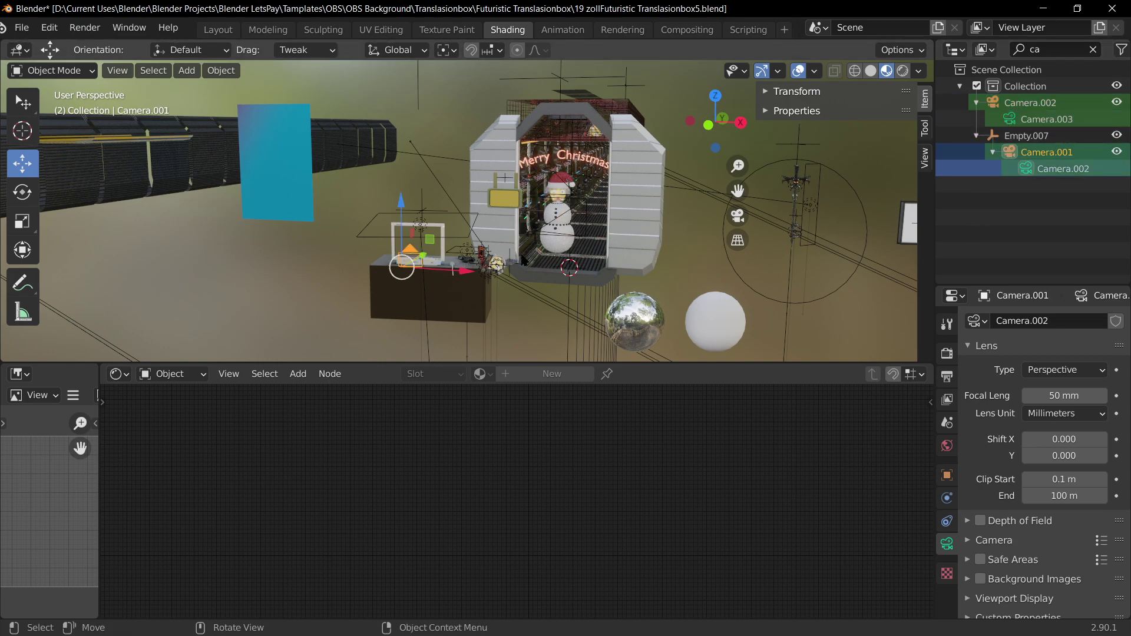
key(KP_0)
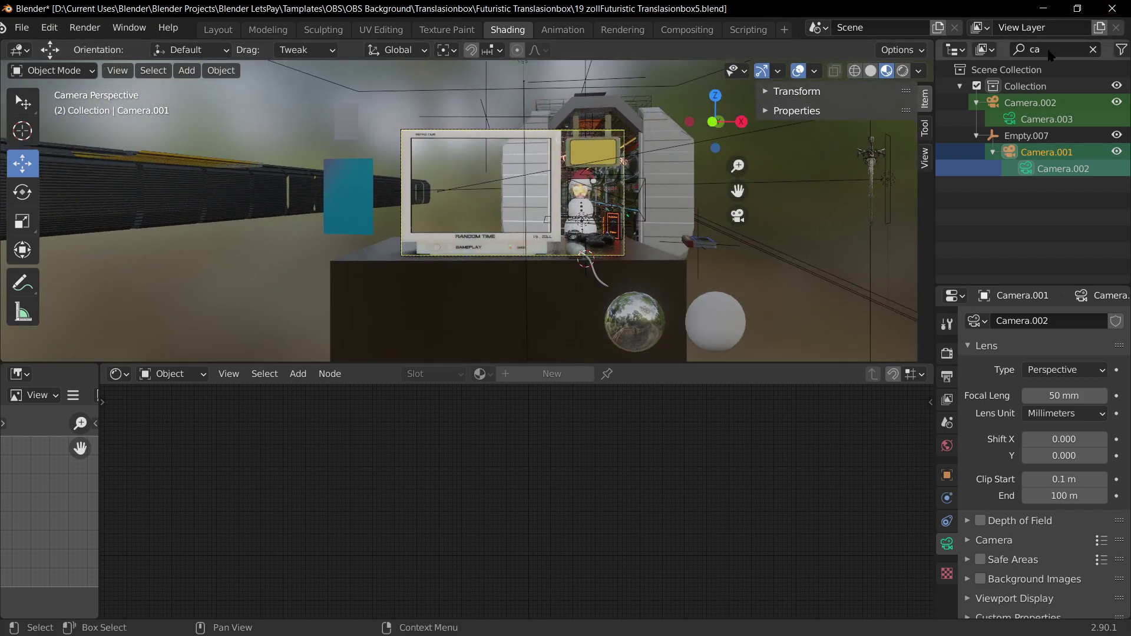
- Switch the active view back and forth between Camera.002 and Camera.001, ending on Camera.002
click(1049, 50)
click(1013, 207)
click(1010, 119)
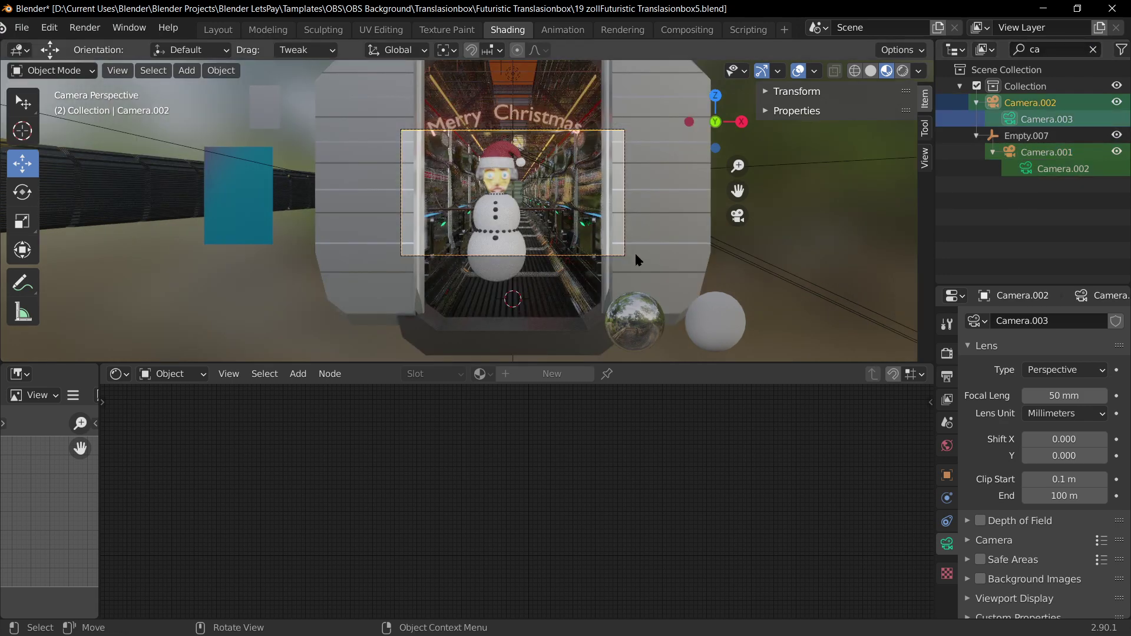
click(1025, 170)
click(1012, 120)
click(1025, 169)
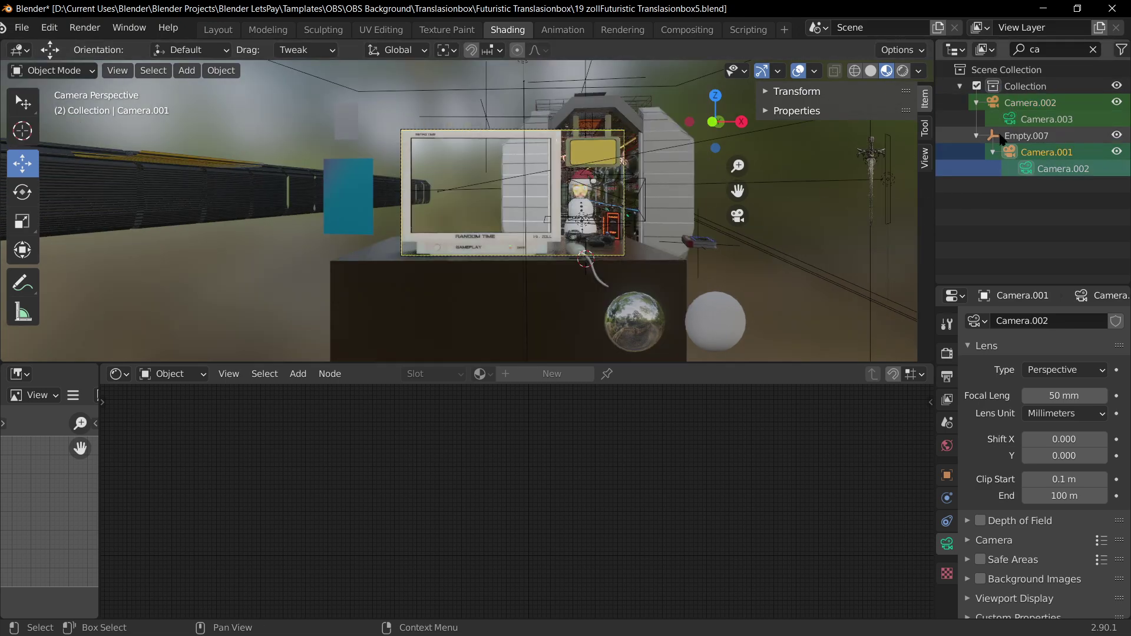
click(1012, 120)
key(shift+grave)
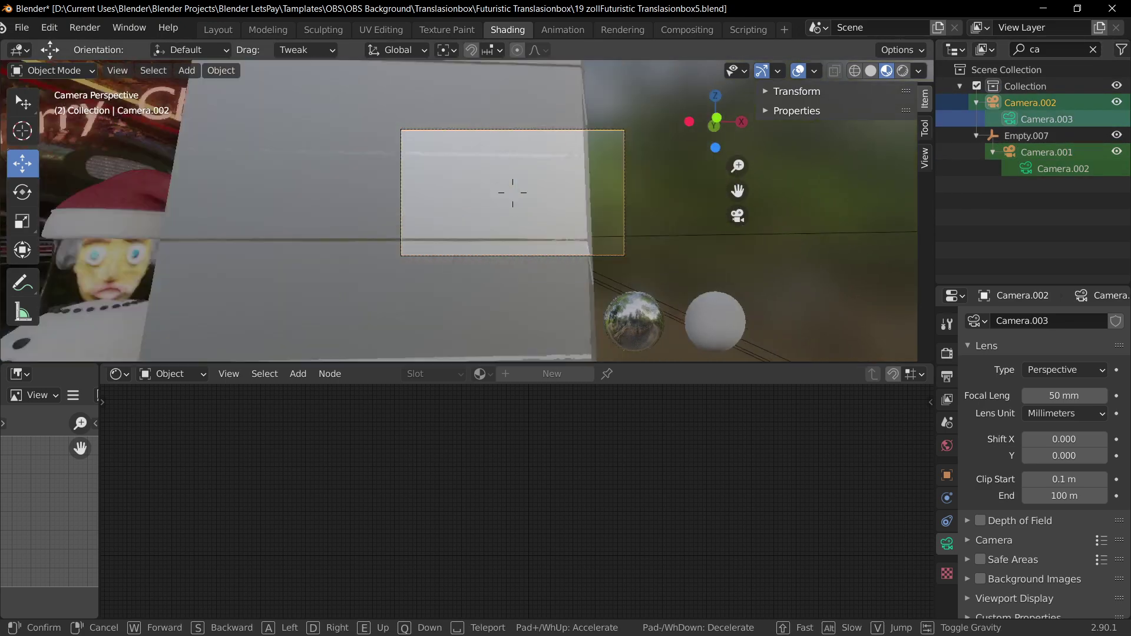
key(w)
key(d)
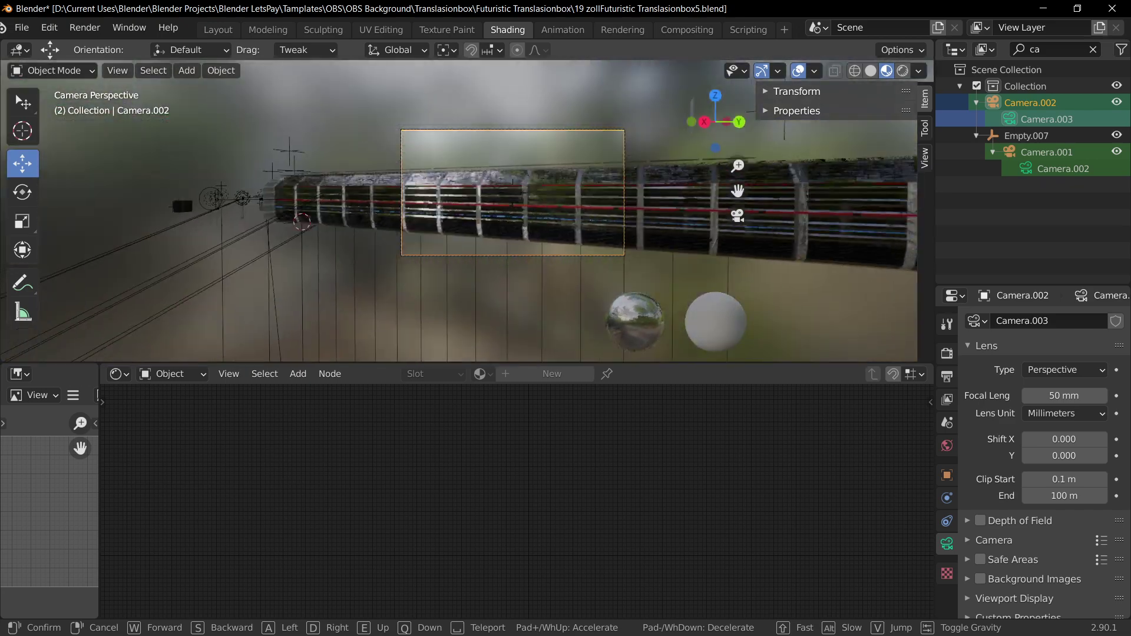
key(w)
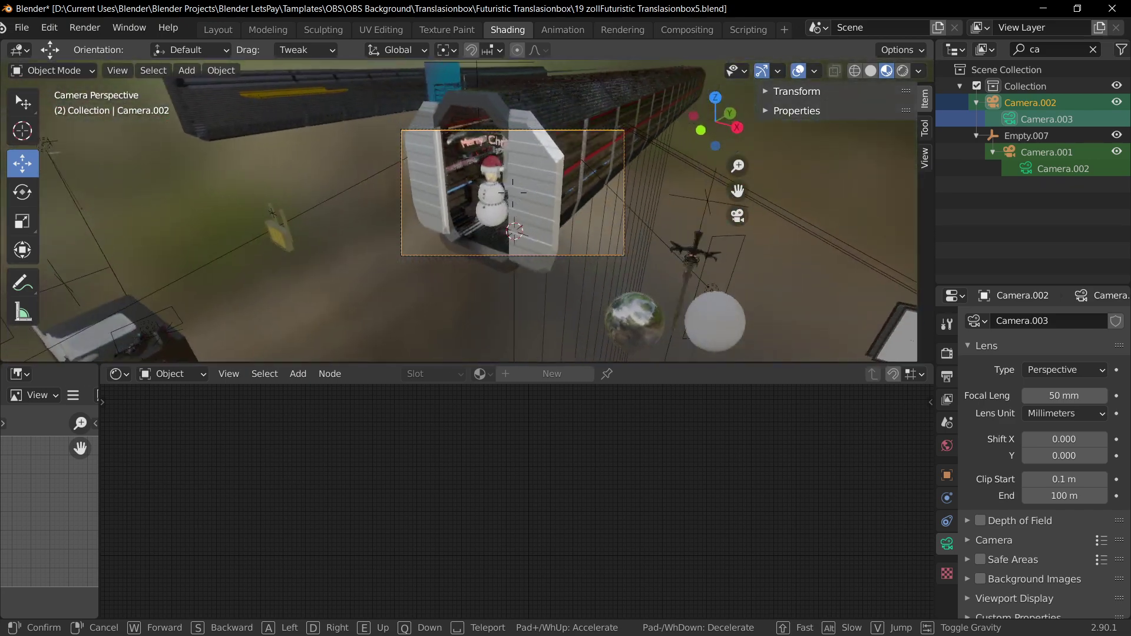
right_click(467, 217)
scroll(467, 211, down, 2)
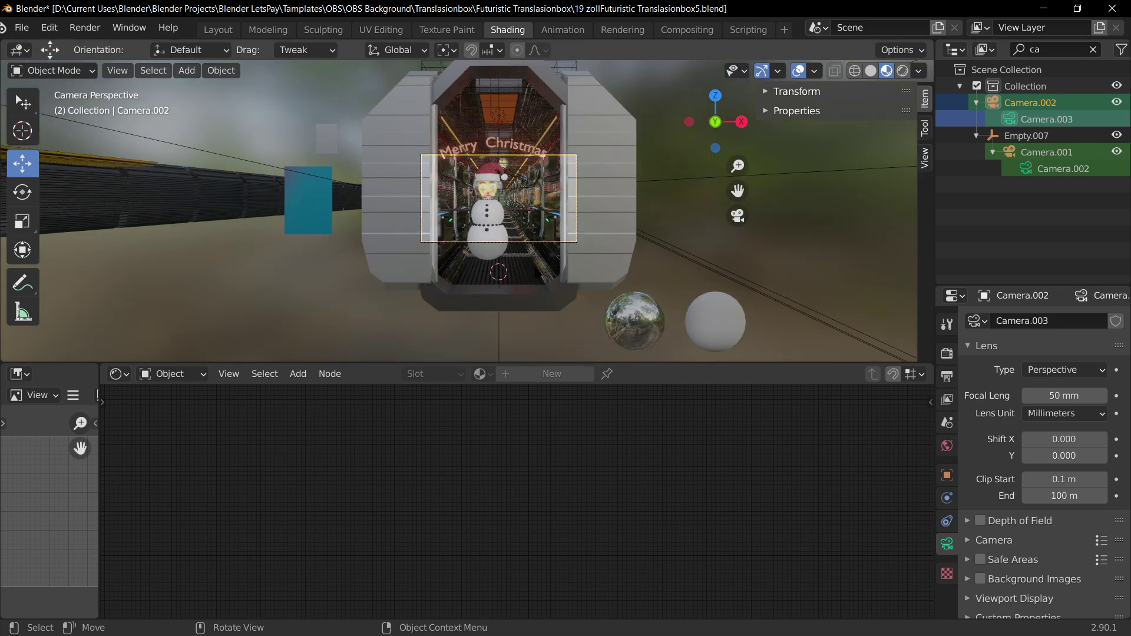
scroll(466, 212, up, 5)
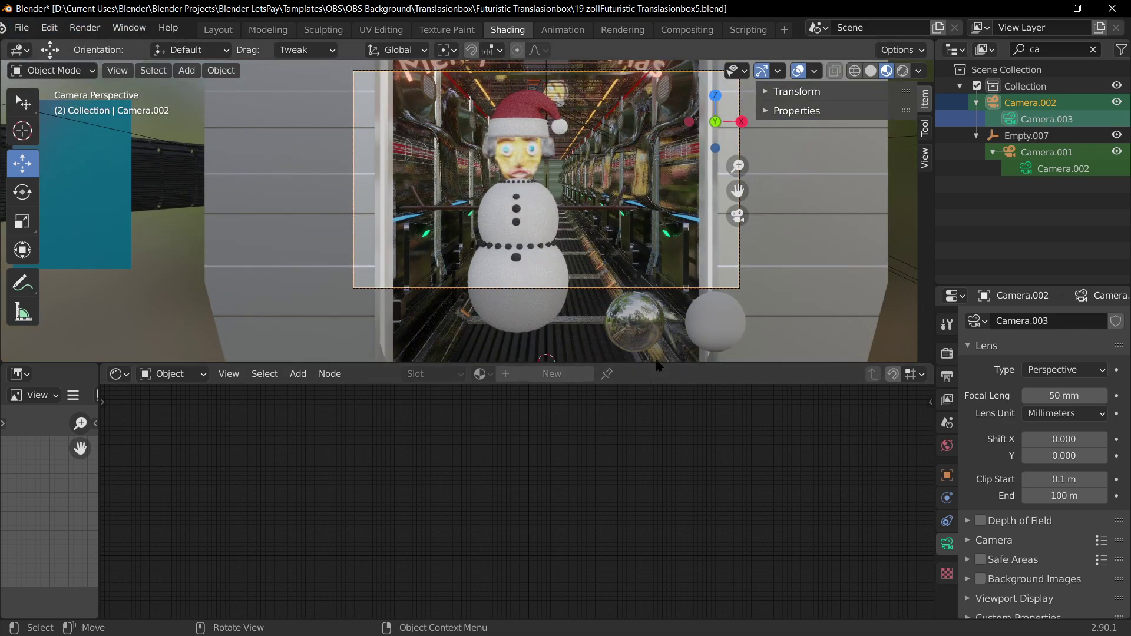
scroll(622, 183, down, 2)
key(shift+grave)
right_click(460, 212)
- Examine the camera positions relative to the desk and the snowman tunnel, from outside and through Camera.002
middle_drag(459, 212, 581, 218)
scroll(423, 256, down, 10)
scroll(424, 259, up, 4)
scroll(677, 171, up, 3)
middle_drag(759, 161, 772, 164)
shift+middle_drag(778, 352, 773, 303)
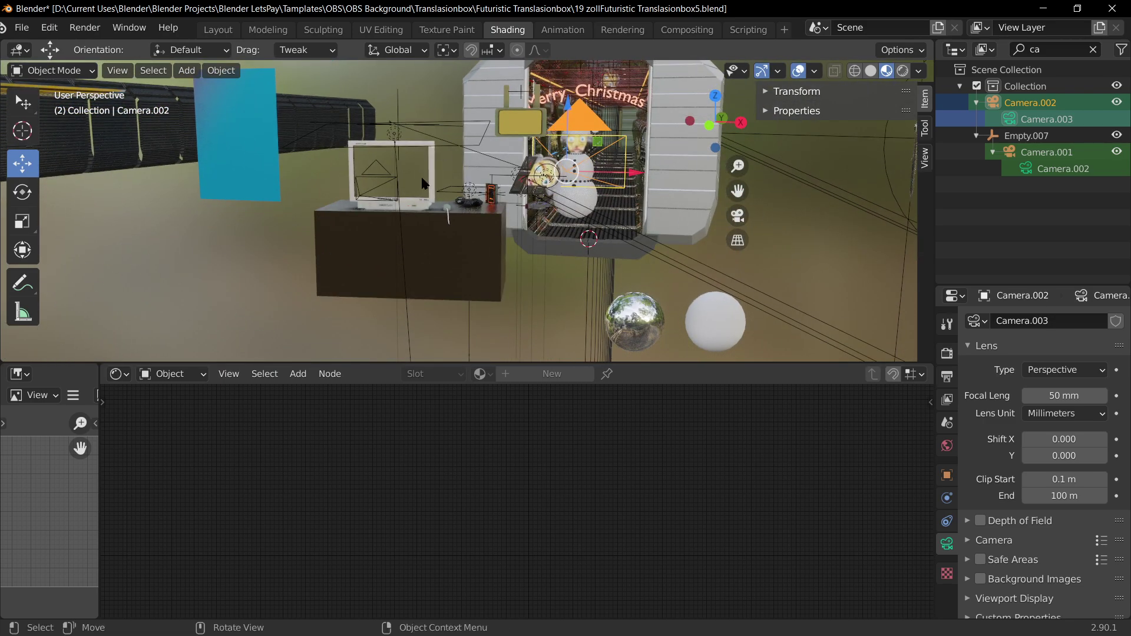
middle_drag(672, 221, 685, 219)
shift+middle_drag(685, 219, 457, 145)
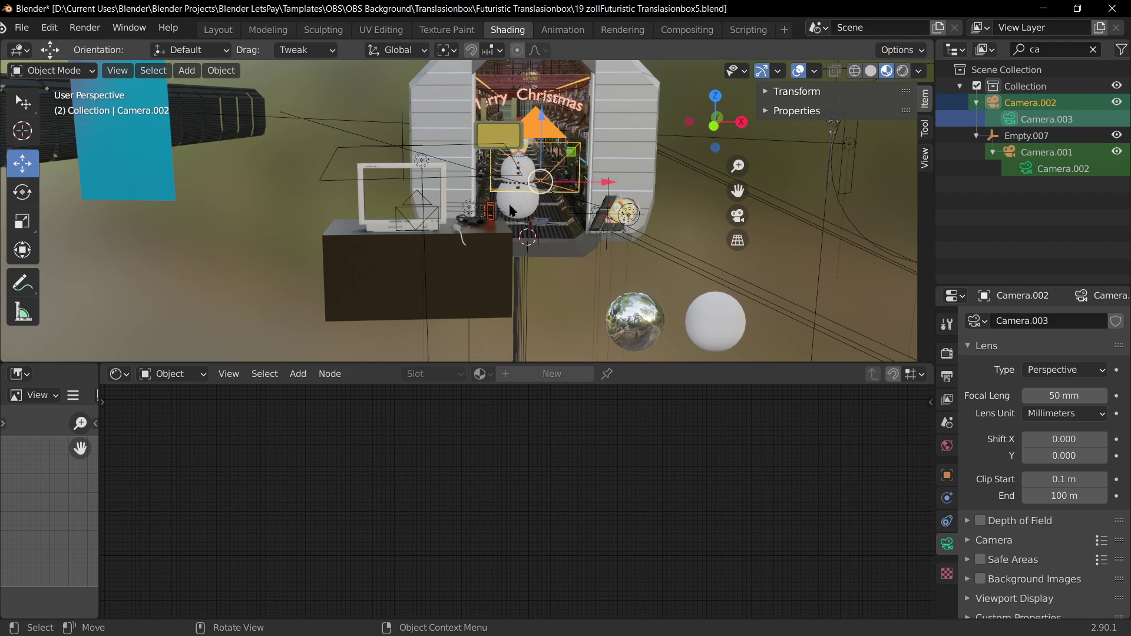
shift+middle_drag(534, 179, 594, 207)
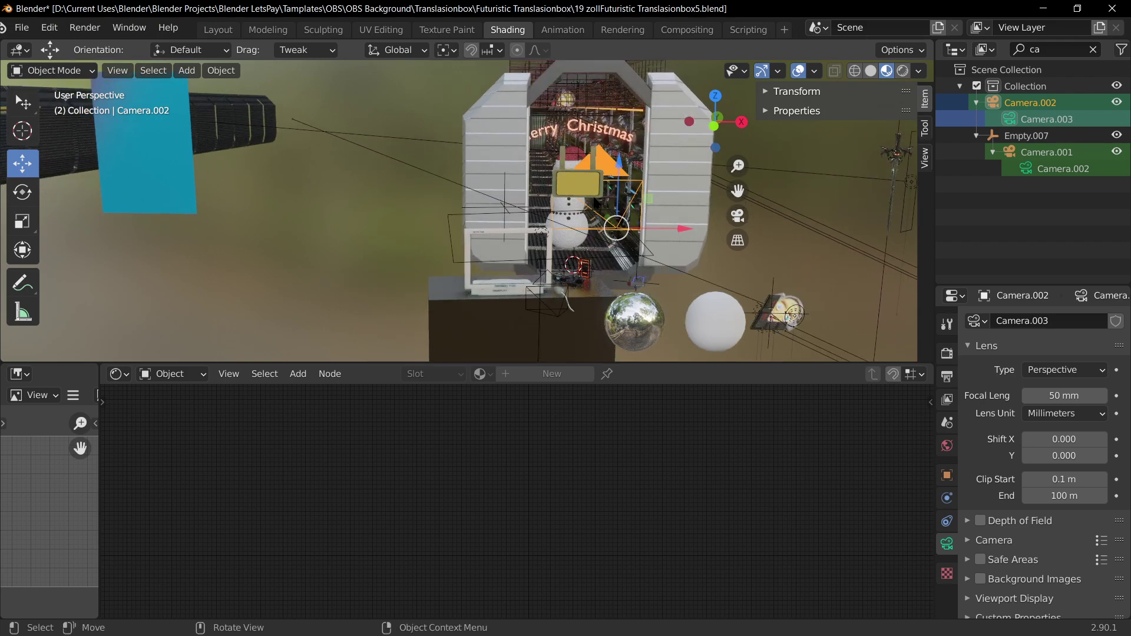
key(KP_0)
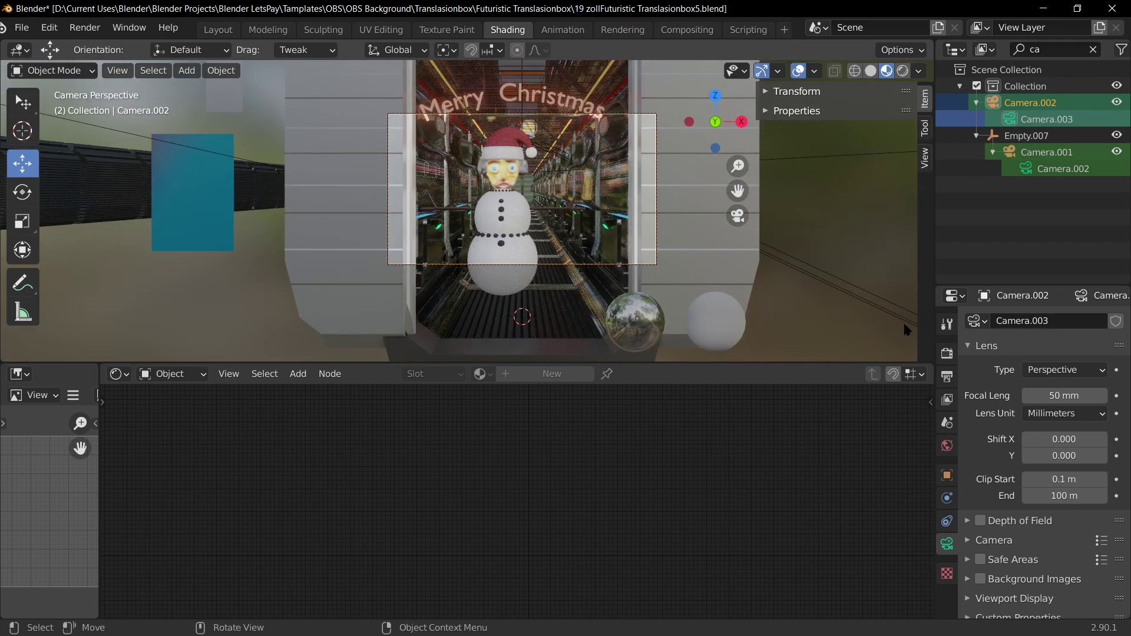
key(KP_0)
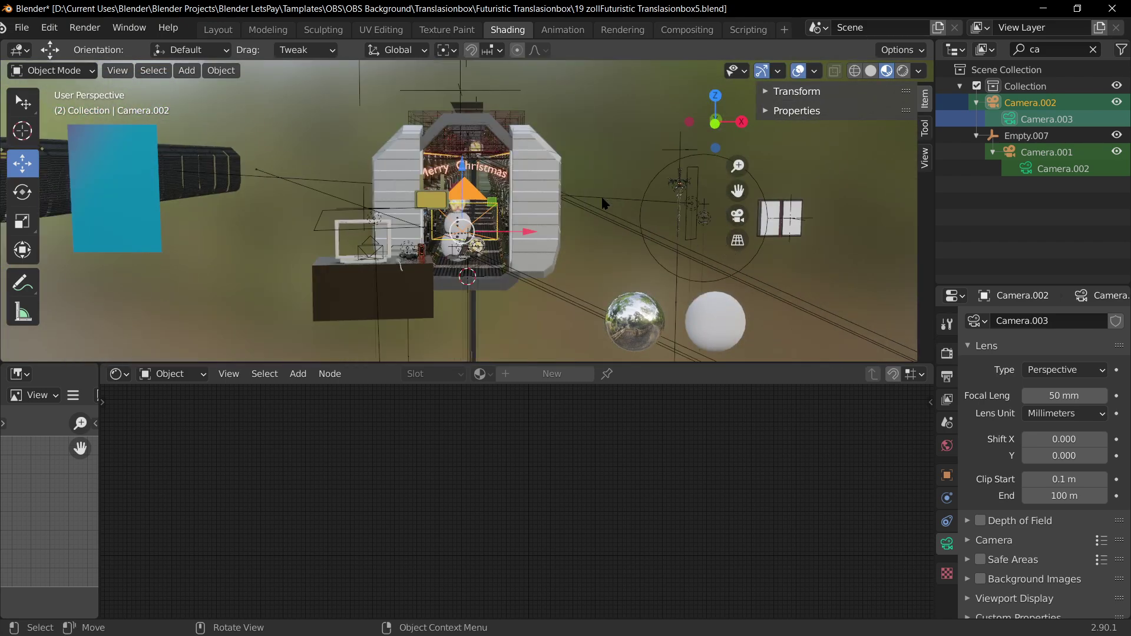
- Make Camera.001 the active scene camera and render the current frame to check the monitor opening
click(1034, 171)
key(ctrl+KP_0)
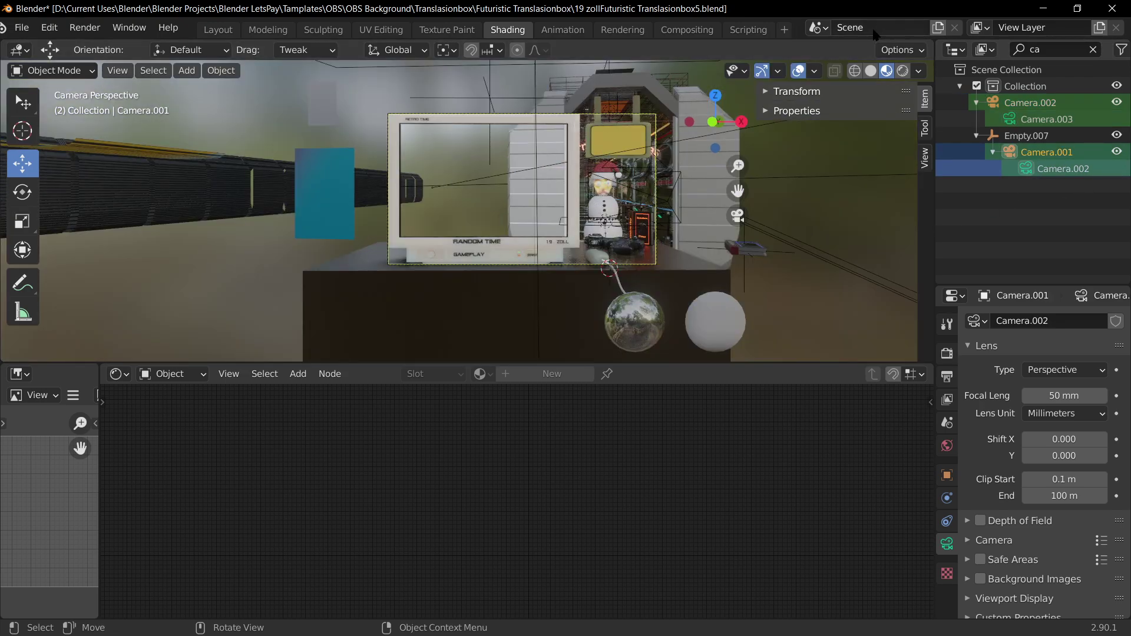
key(F12)
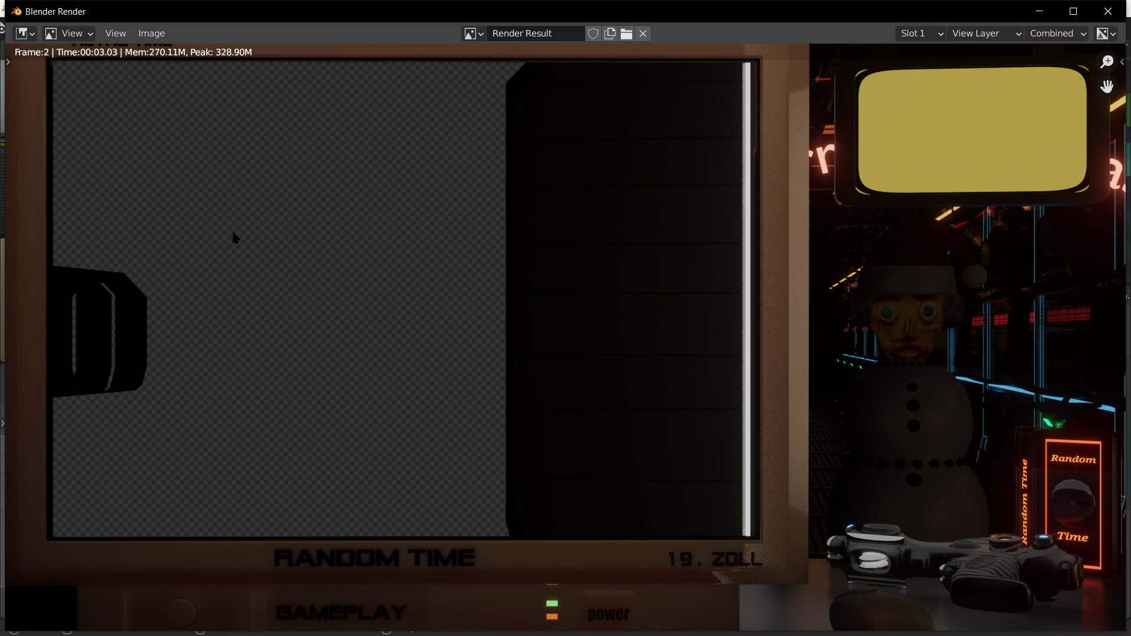
scroll(454, 298, down, 2)
scroll(454, 298, up, 2)
scroll(386, 230, down, 1)
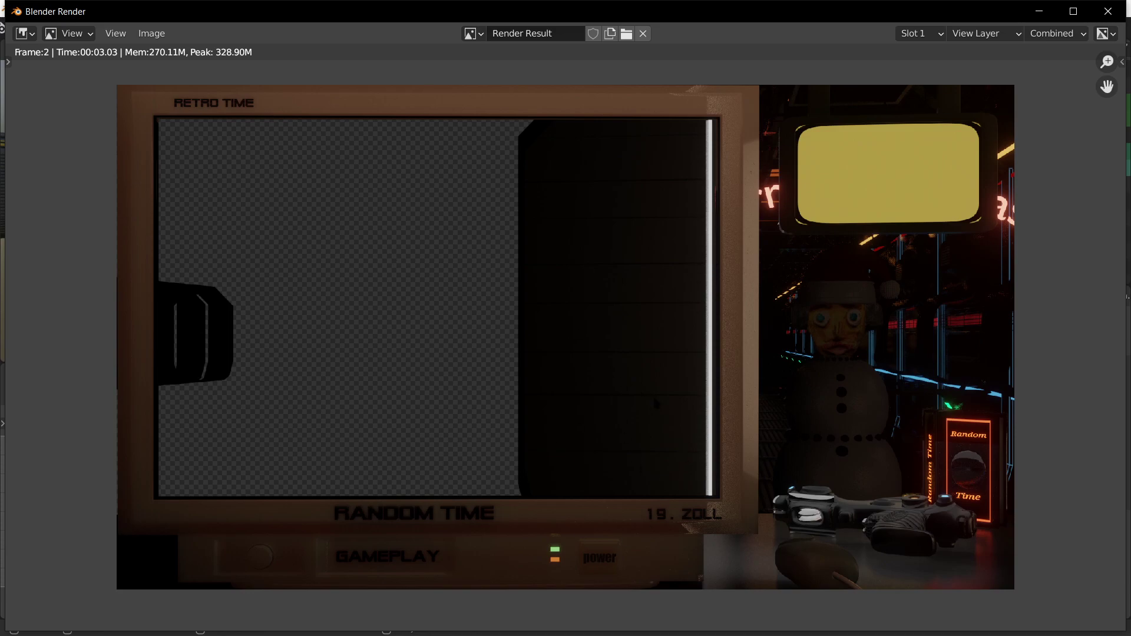
key(Escape)
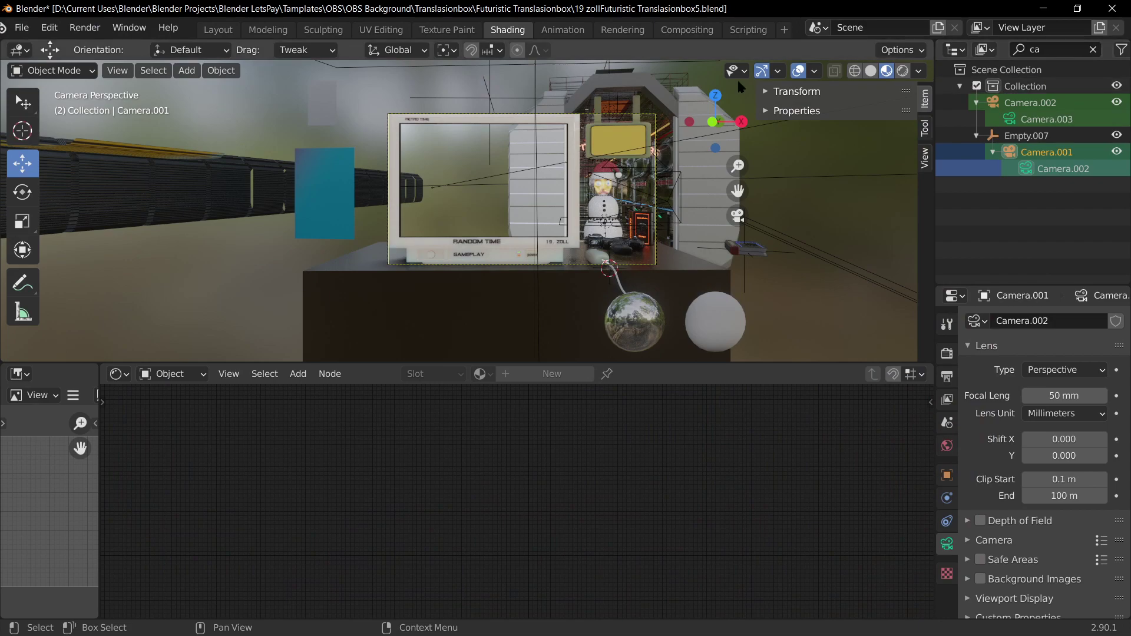
- Move the dark striped panel along negative X, clear of the monitor opening
drag(374, 201, 333, 199)
- Preview the white slatted side walls in rendered shading and set their Key 1 shape key value to 1.000
click(552, 240)
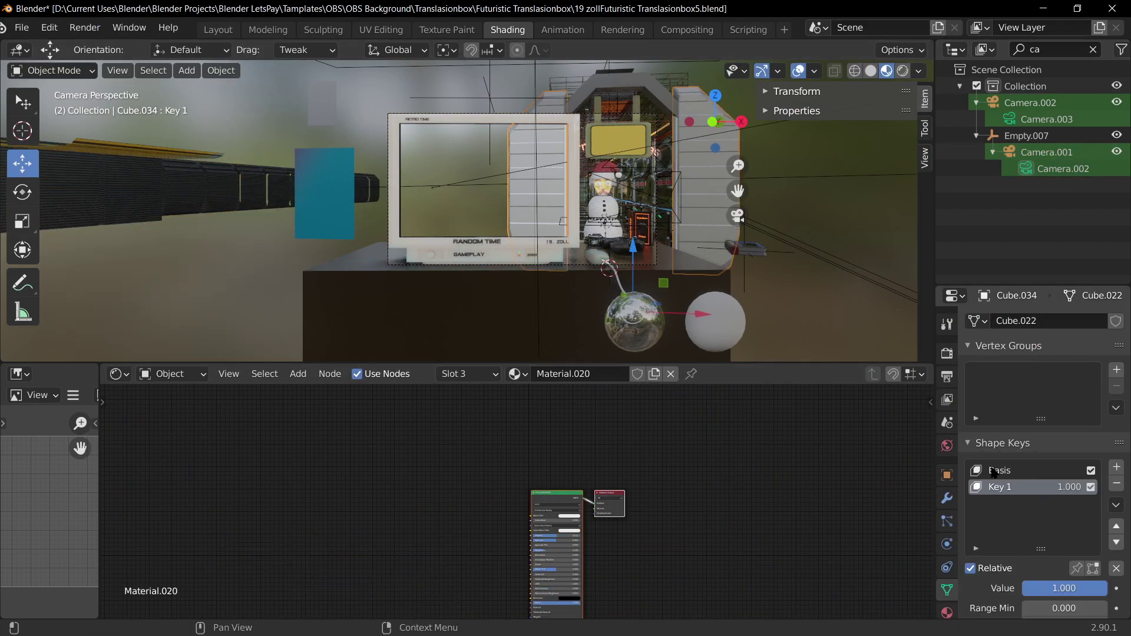
scroll(952, 548, down, 2)
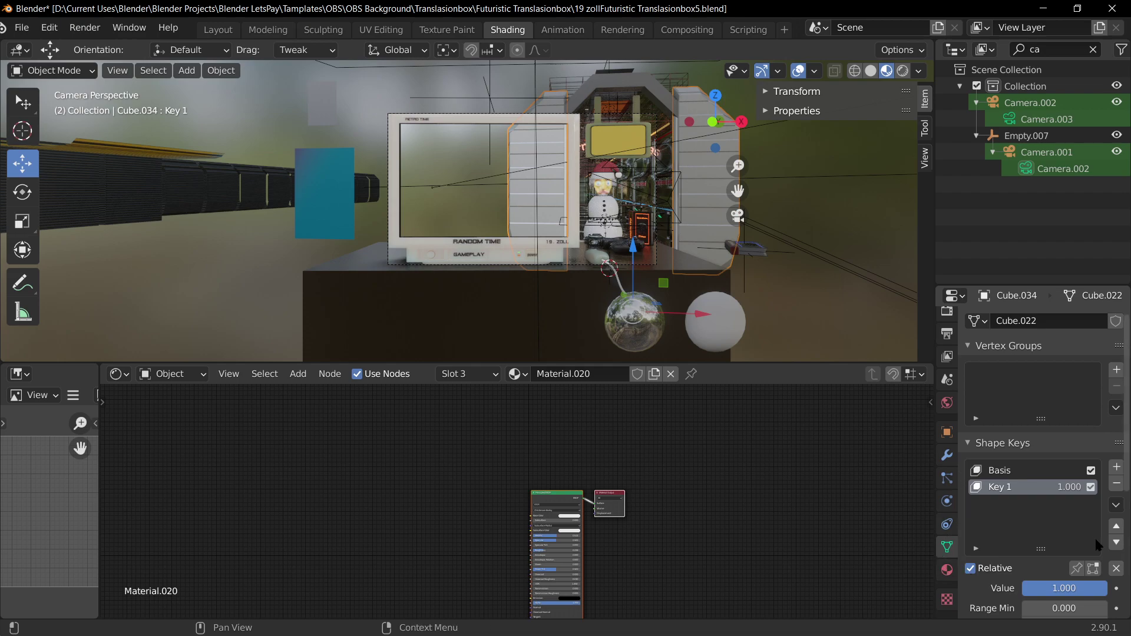
scroll(595, 271, up, 3)
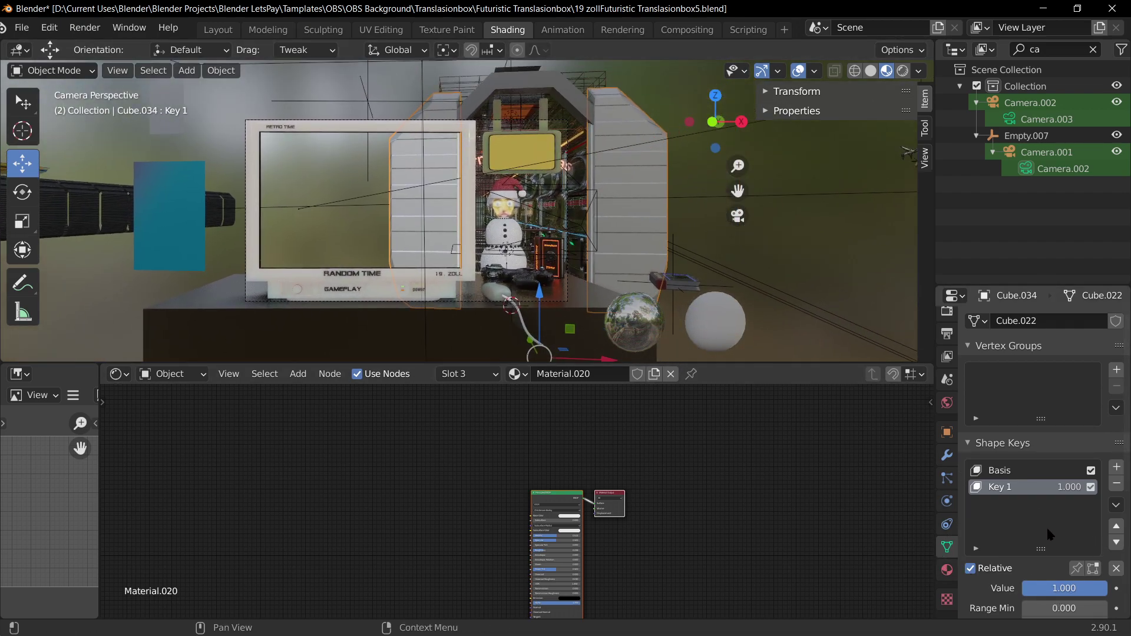
click(902, 70)
scroll(692, 272, up, 2)
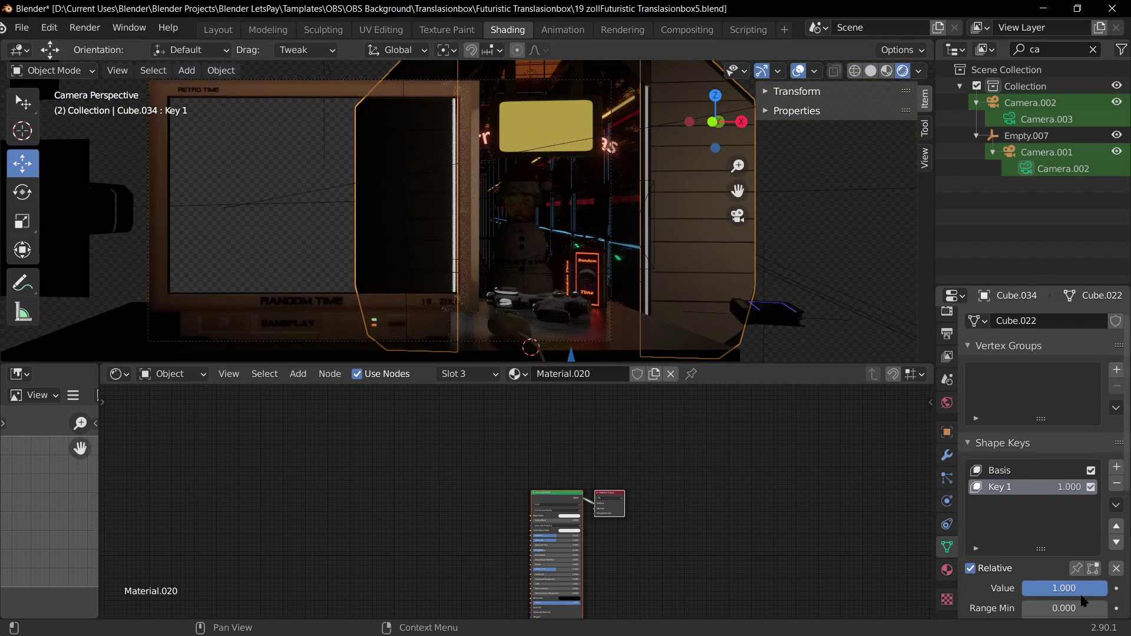
drag(1080, 591, 1107, 588)
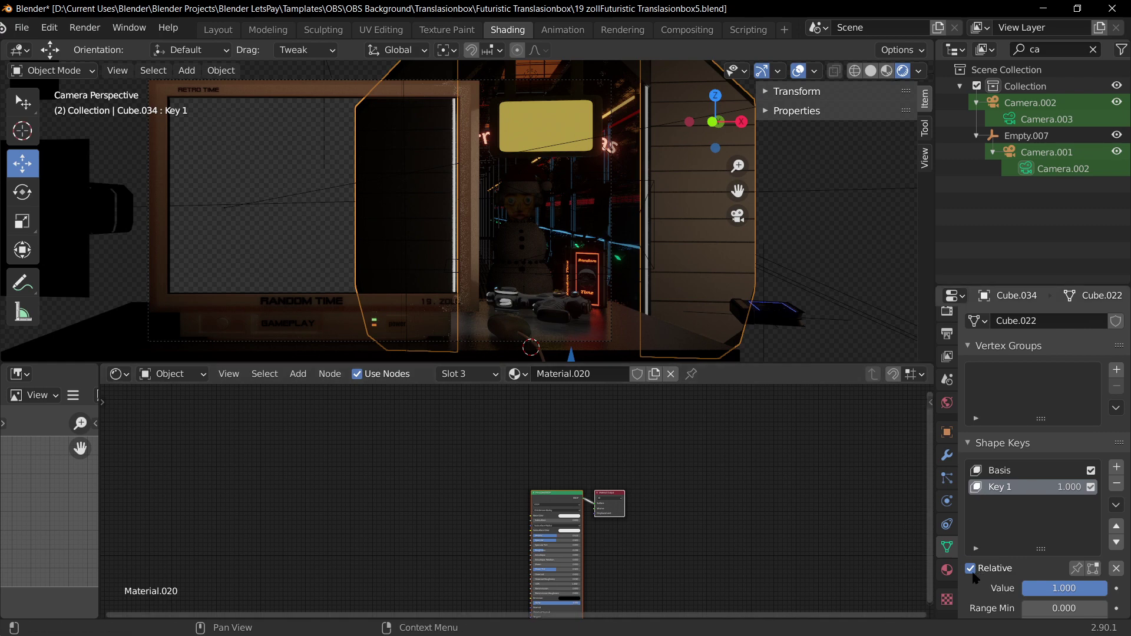
scroll(974, 577, down, 1)
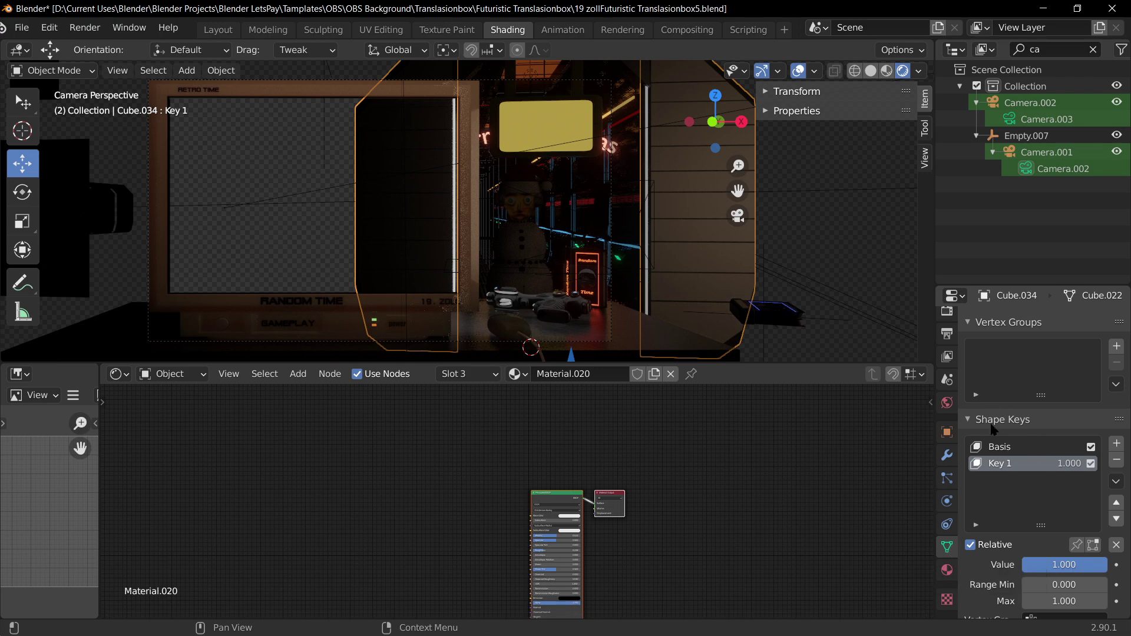
scroll(412, 132, down, 3)
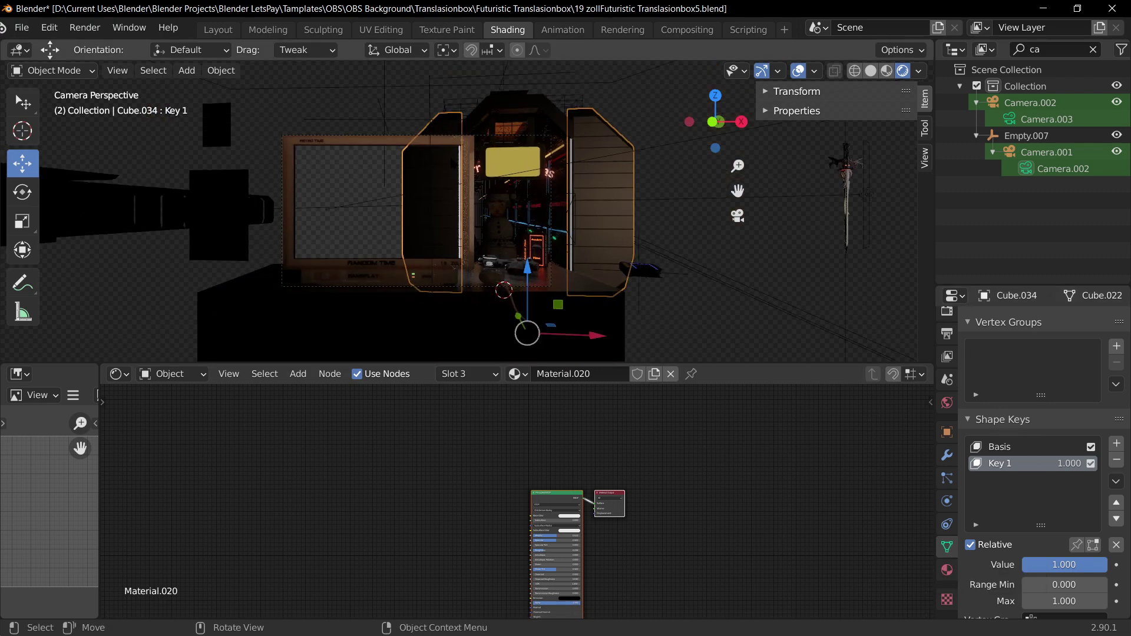
- Examine the slatted side walls and the yellow sign in the monitor opening, from outside and through the active camera
mouse_move(1076, 571)
mouse_down()
mouse_move(990, 570)
mouse_move(1078, 565)
mouse_up()
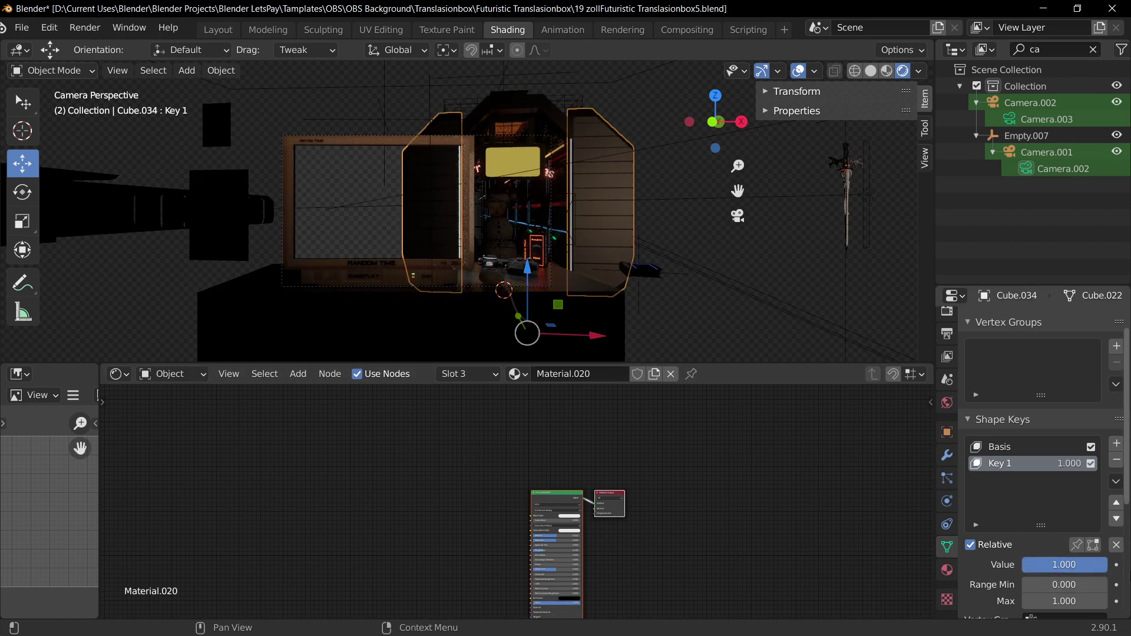
middle_drag(672, 245, 534, 321)
scroll(647, 296, down, 4)
middle_drag(578, 277, 501, 280)
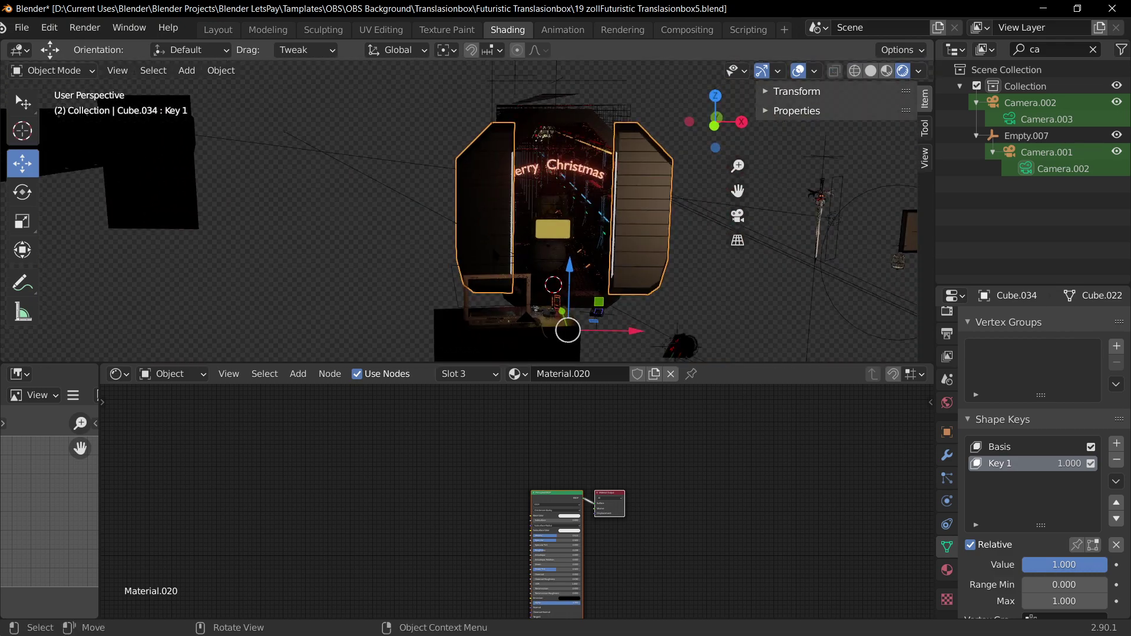
key(KP_0)
scroll(468, 212, up, 1)
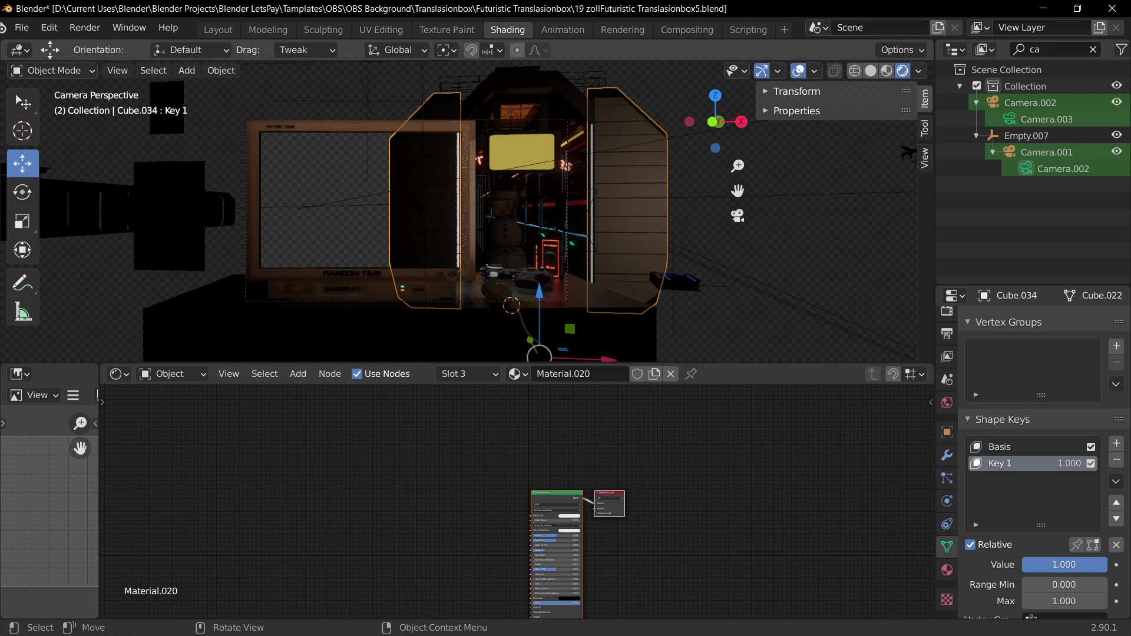
scroll(460, 213, up, 1)
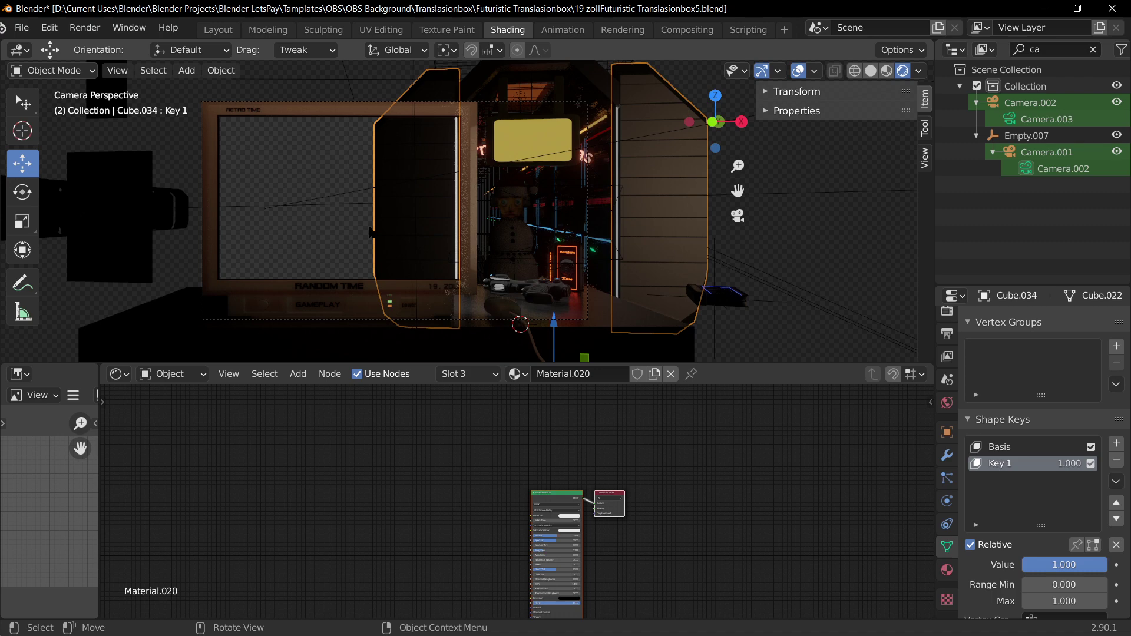
scroll(330, 183, up, 2)
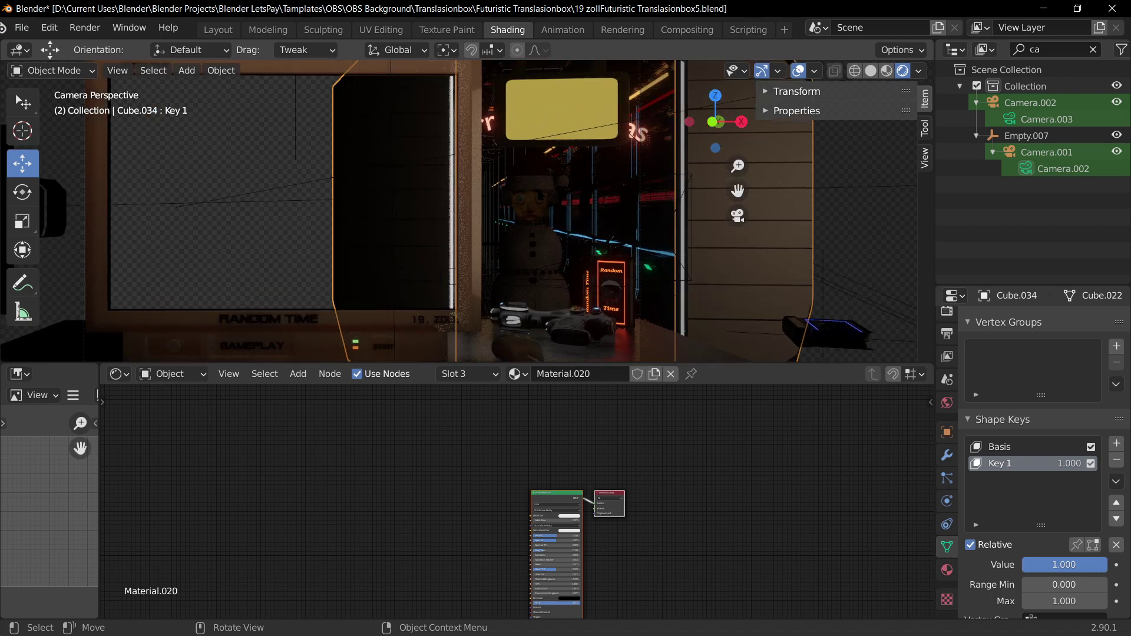
click(552, 98)
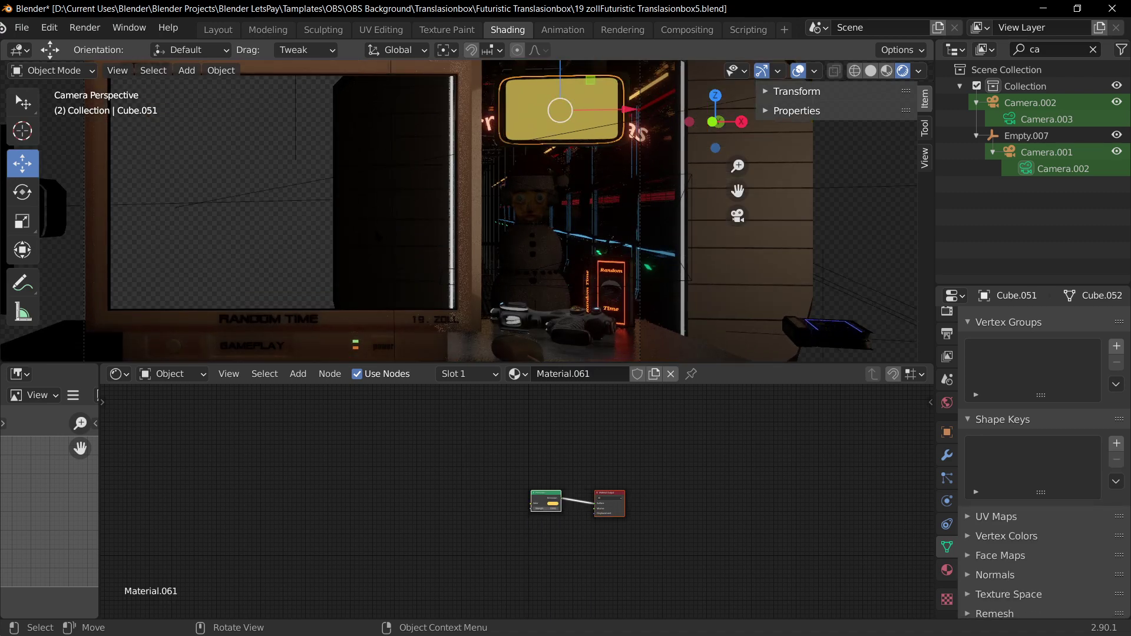
click(315, 278)
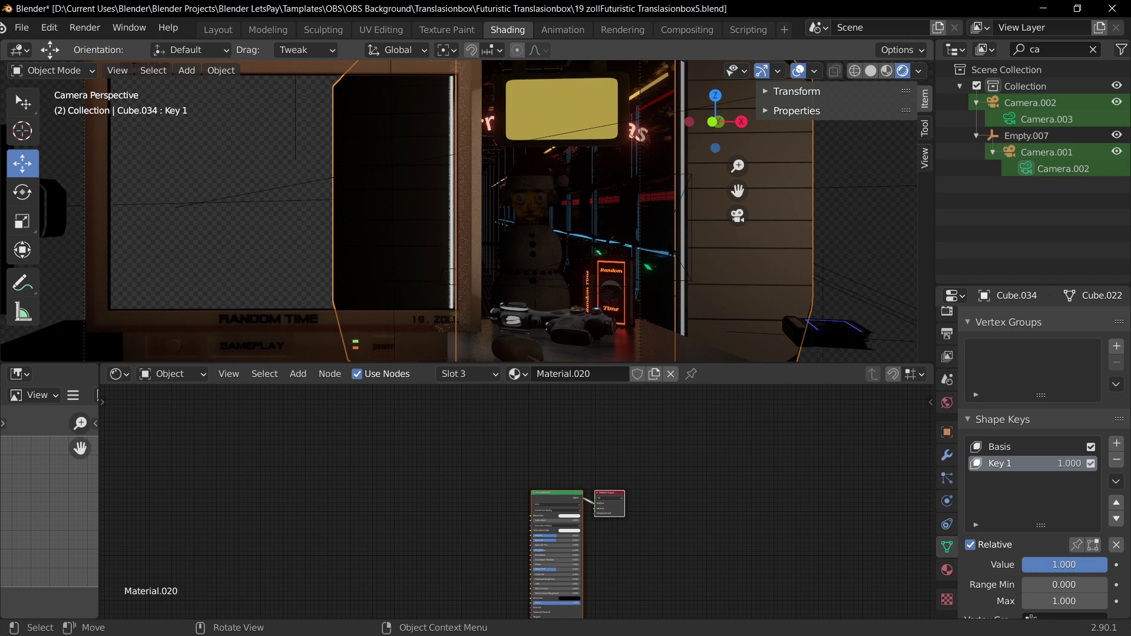
- Select Cube.057 at the snowman inside the tunnel, then switch to the Blender file Weinachtsmütze2.blend
middle_drag(677, 248, 659, 293)
scroll(658, 293, down, 3)
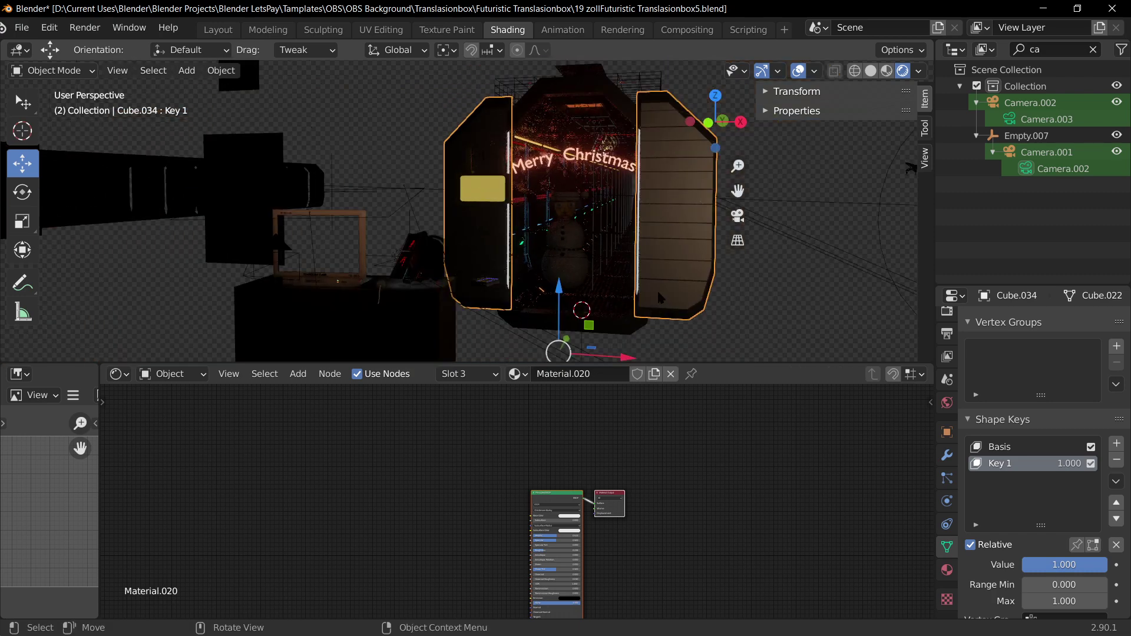
scroll(683, 306, up, 1)
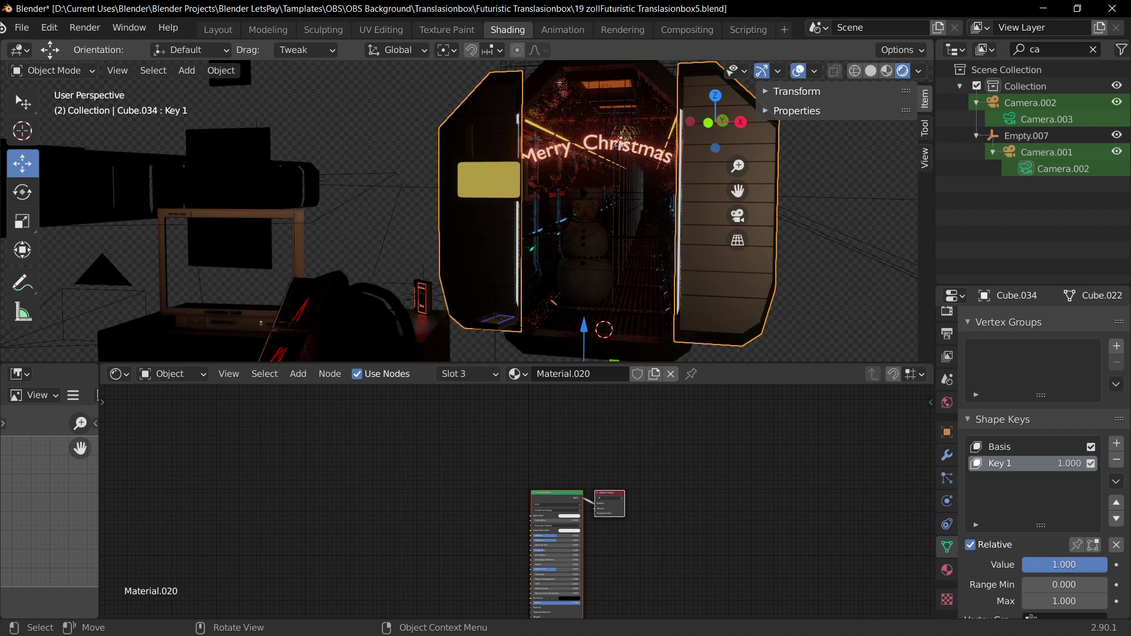
click(584, 193)
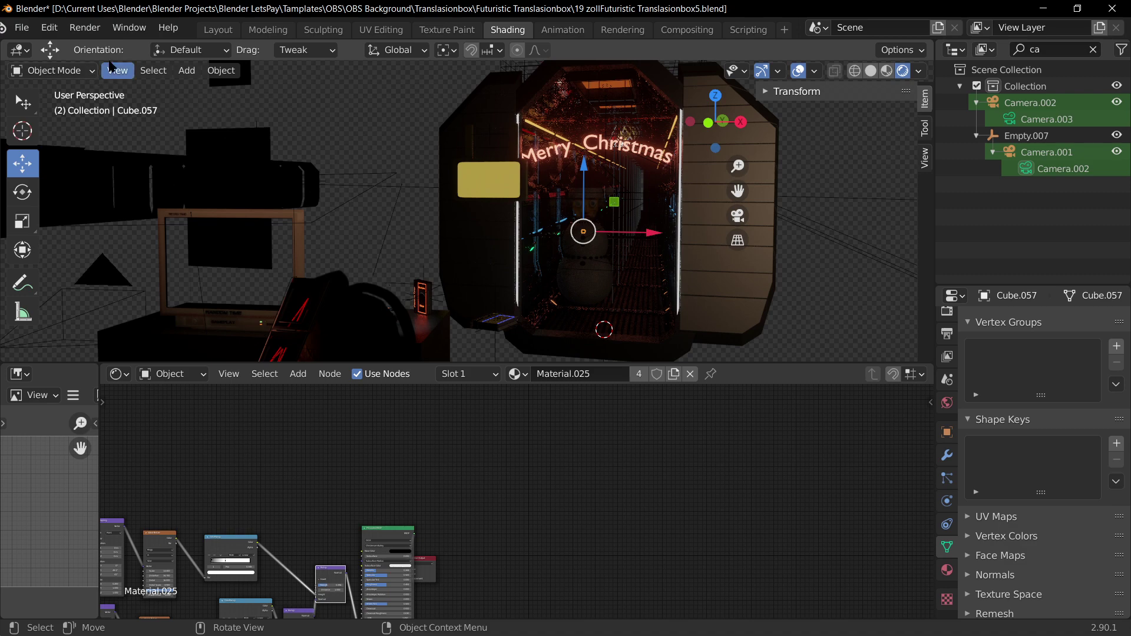
click(56, 32)
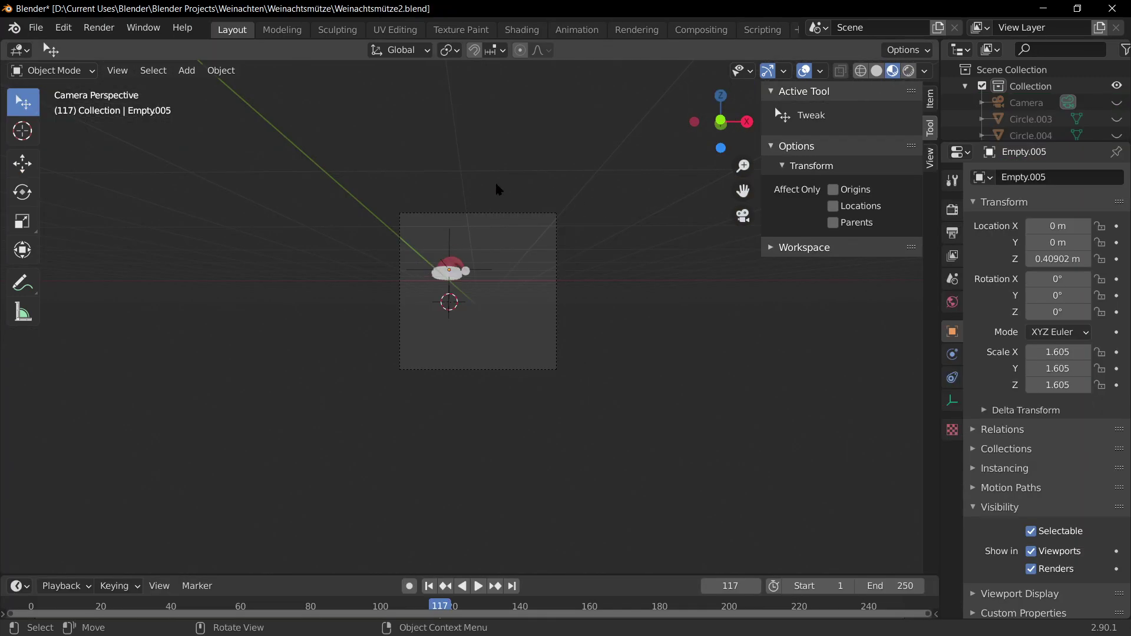
- Examine the Santa hat's red fabric, white fur brim and pompom up close
middle_drag(496, 184, 514, 205)
shift+middle_drag(427, 258, 409, 336)
scroll(626, 205, up, 4)
middle_drag(500, 259, 666, 236)
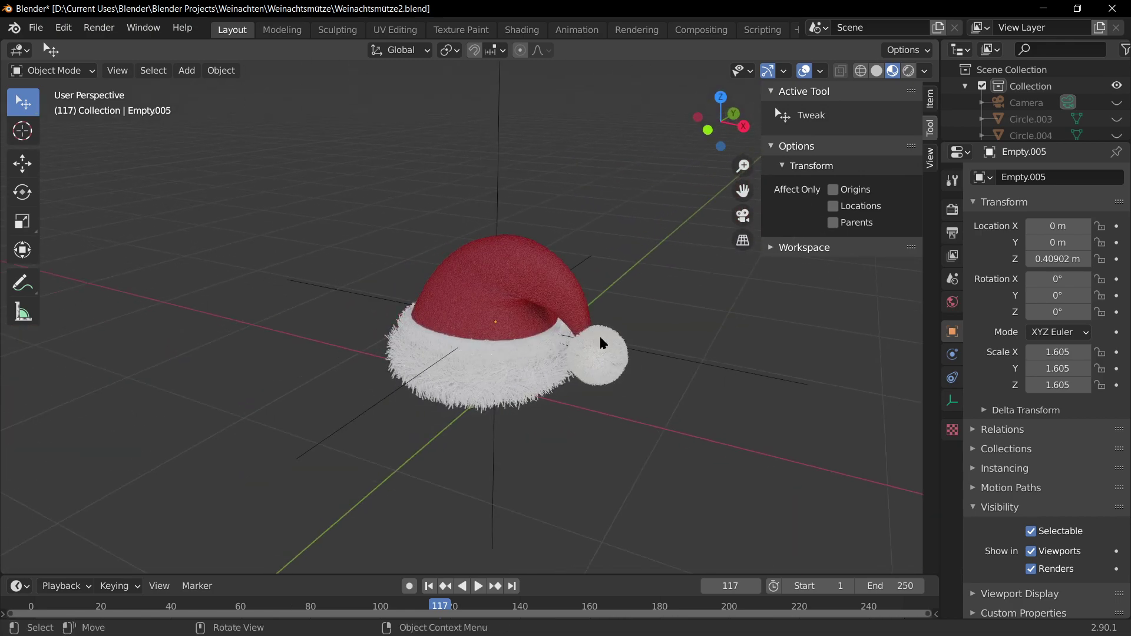
click(646, 361)
scroll(596, 370, up, 2)
shift+middle_drag(595, 370, 607, 365)
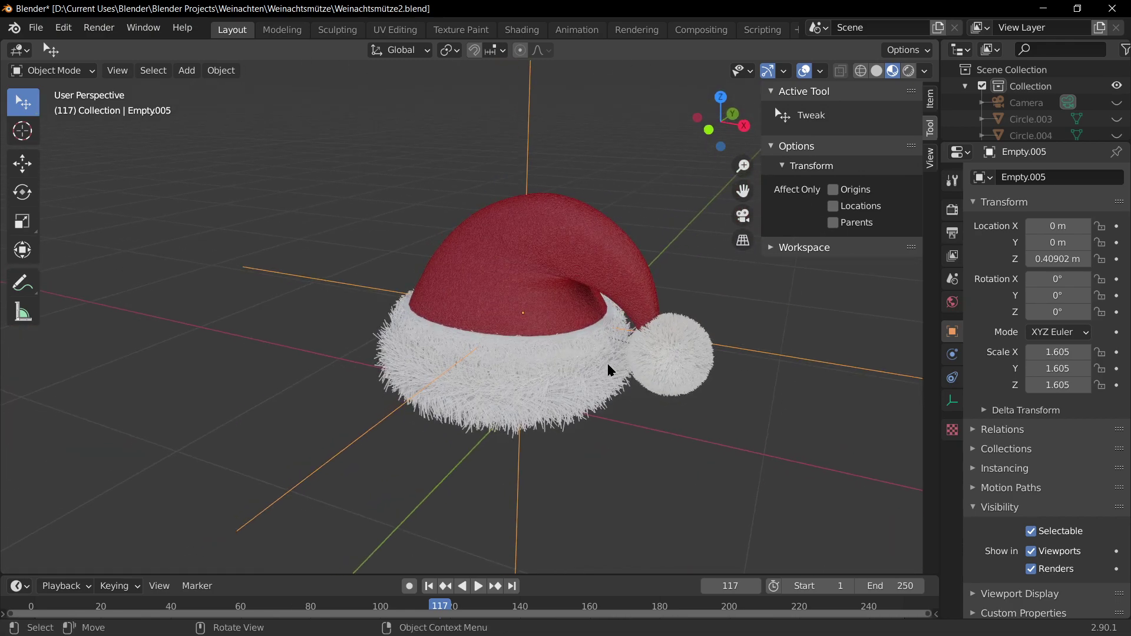
scroll(610, 370, down, 4)
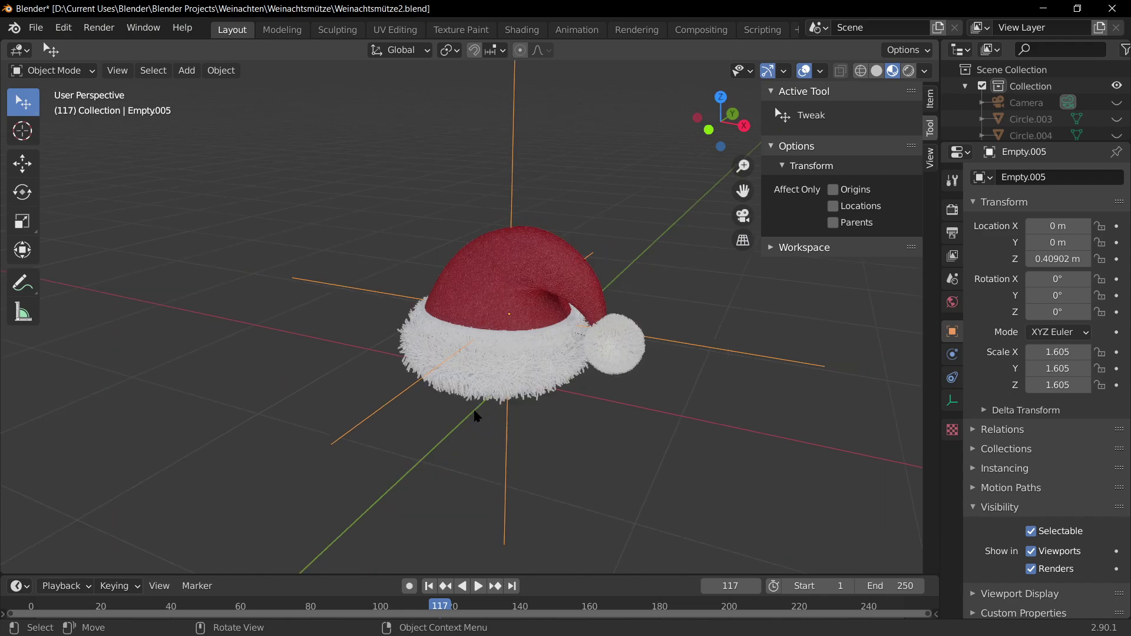
middle_drag(504, 408, 617, 399)
scroll(593, 384, up, 5)
scroll(572, 407, up, 3)
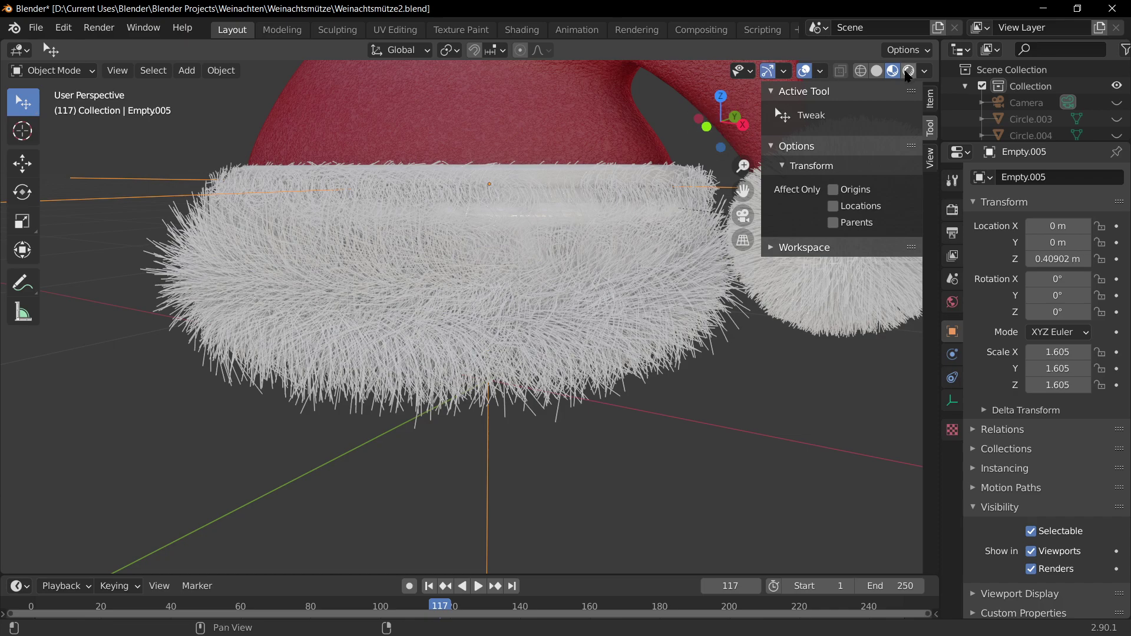
- Preview the Santa hat in rendered shading and return to material preview
click(908, 72)
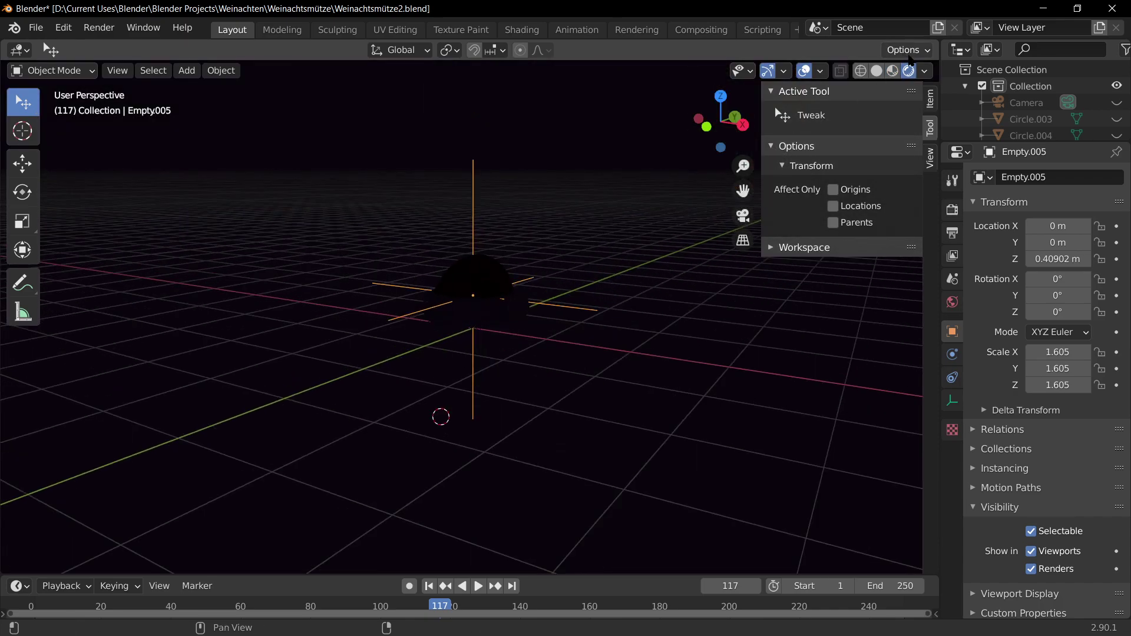
click(892, 71)
middle_drag(532, 357, 591, 387)
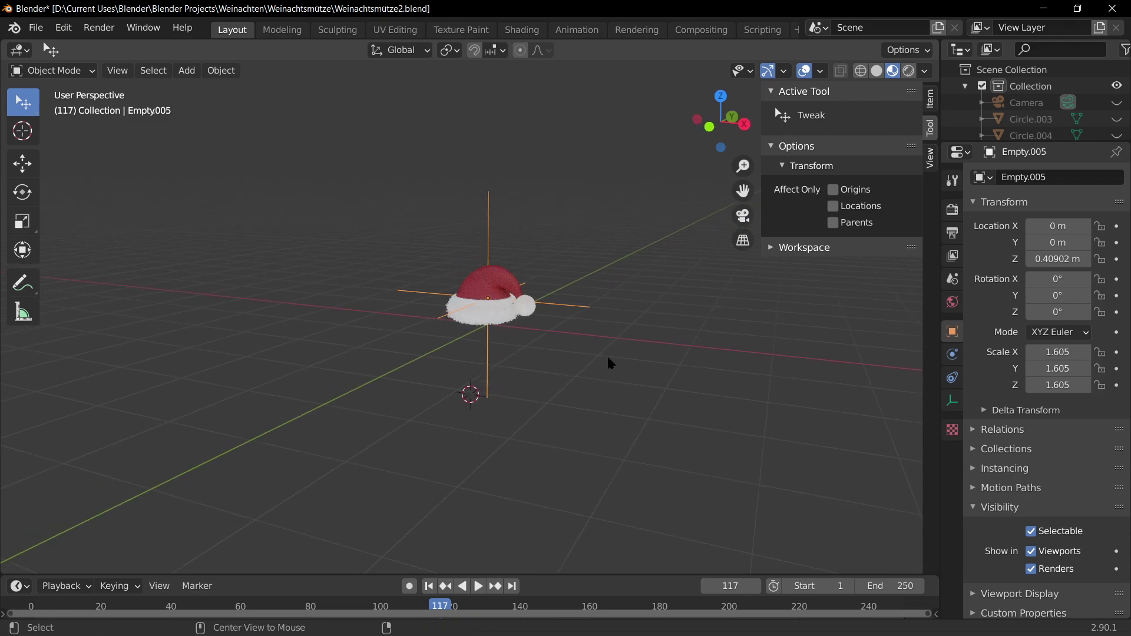
- Unhide all hidden objects, deselect them and view the snowman scene through the camera in rendered shading
key(alt+h)
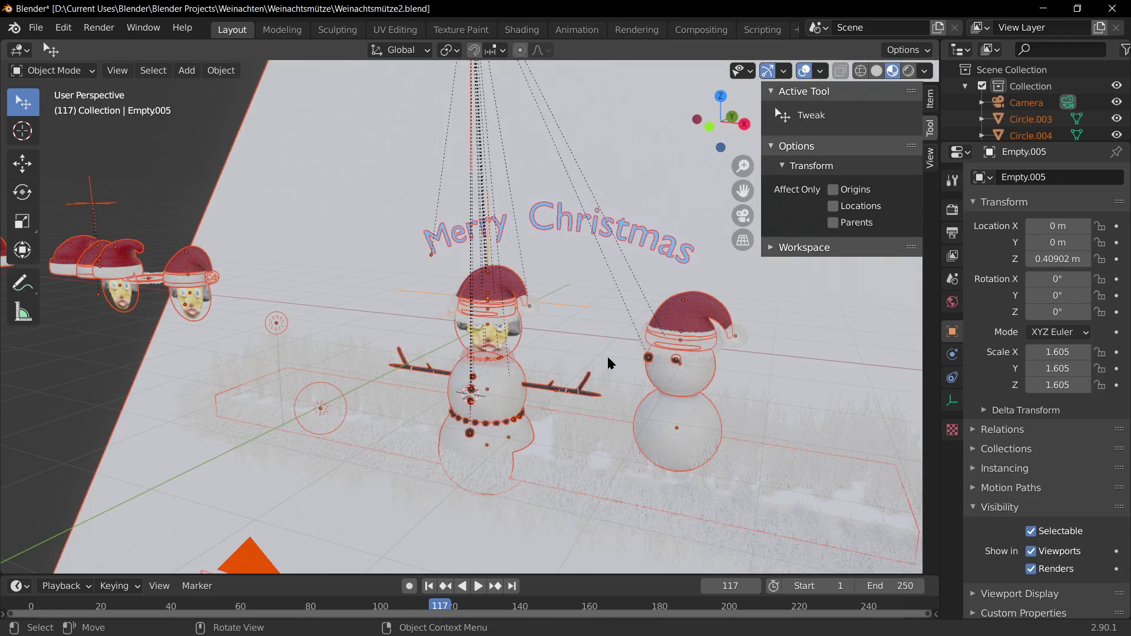
scroll(556, 299, down, 4)
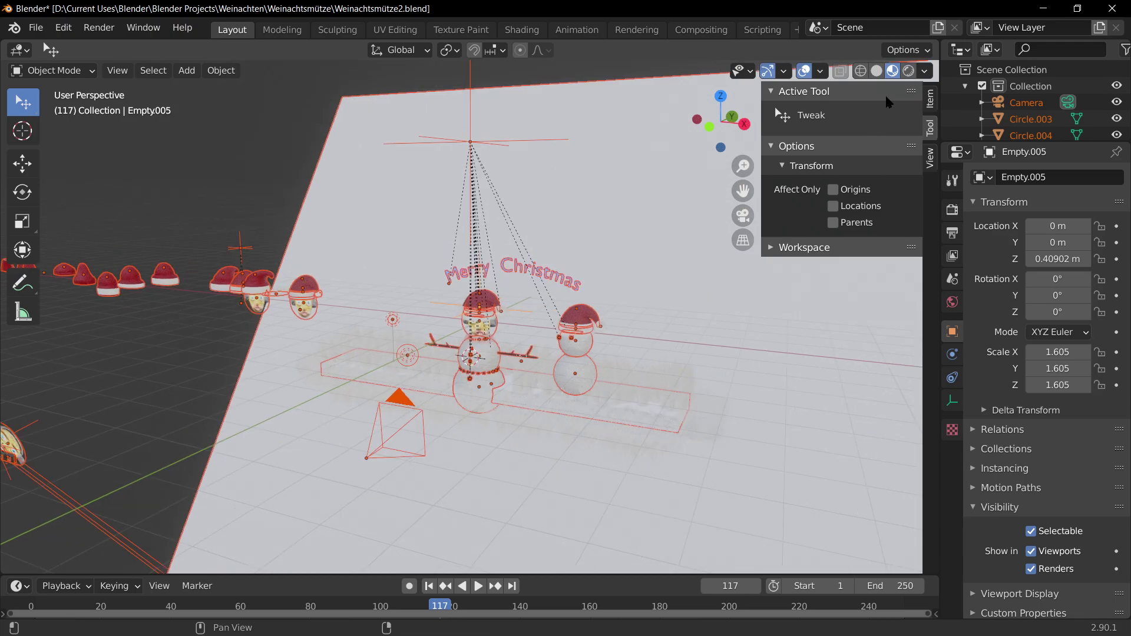
click(909, 71)
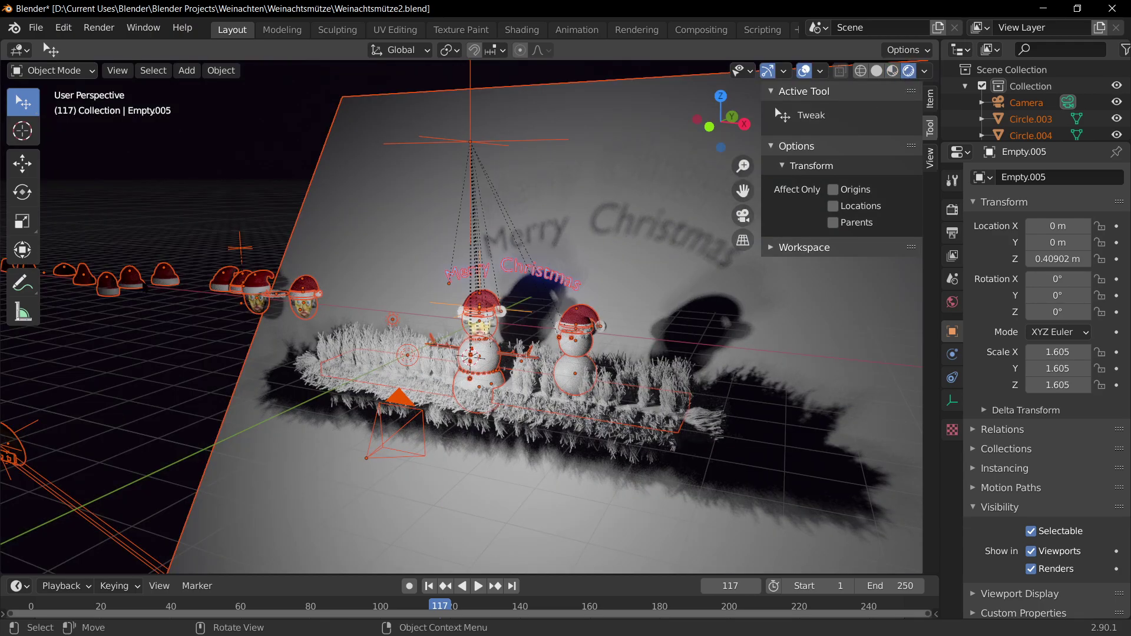
click(187, 178)
key(KP_0)
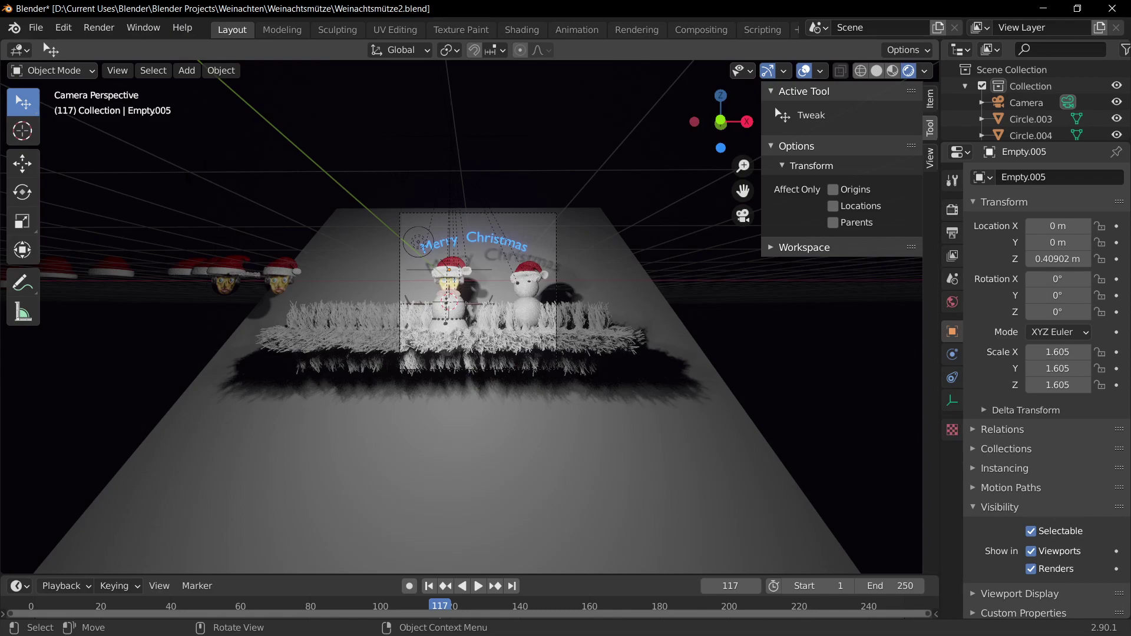
- Examine the two snowmen up close through the camera and collapse the Active Tool and Options sections
scroll(434, 347, up, 4)
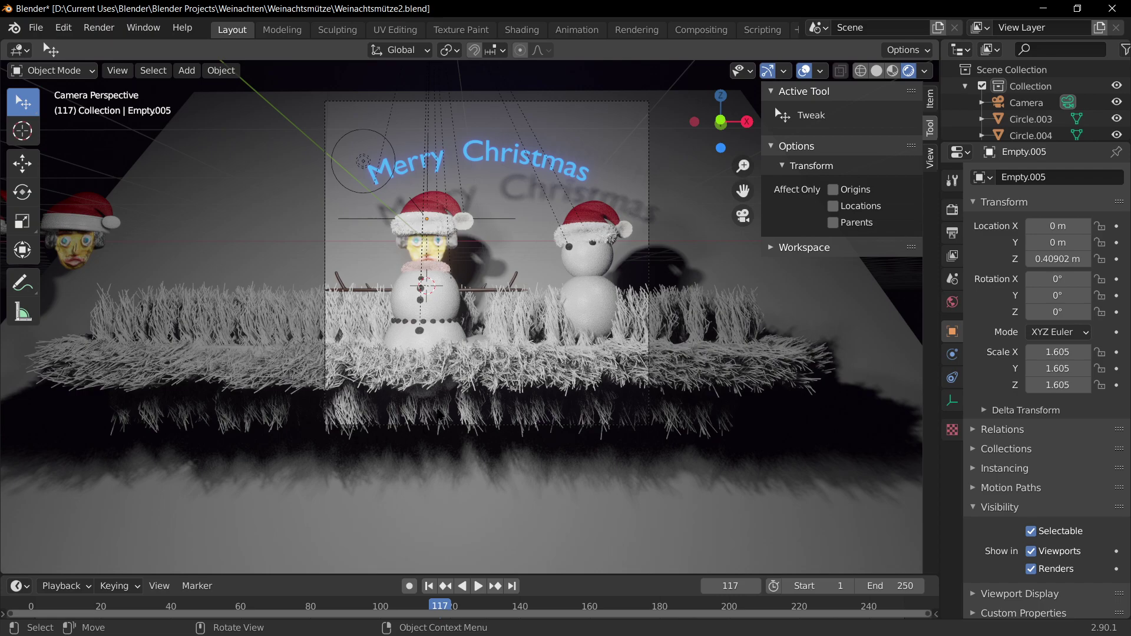
scroll(486, 351, up, 1)
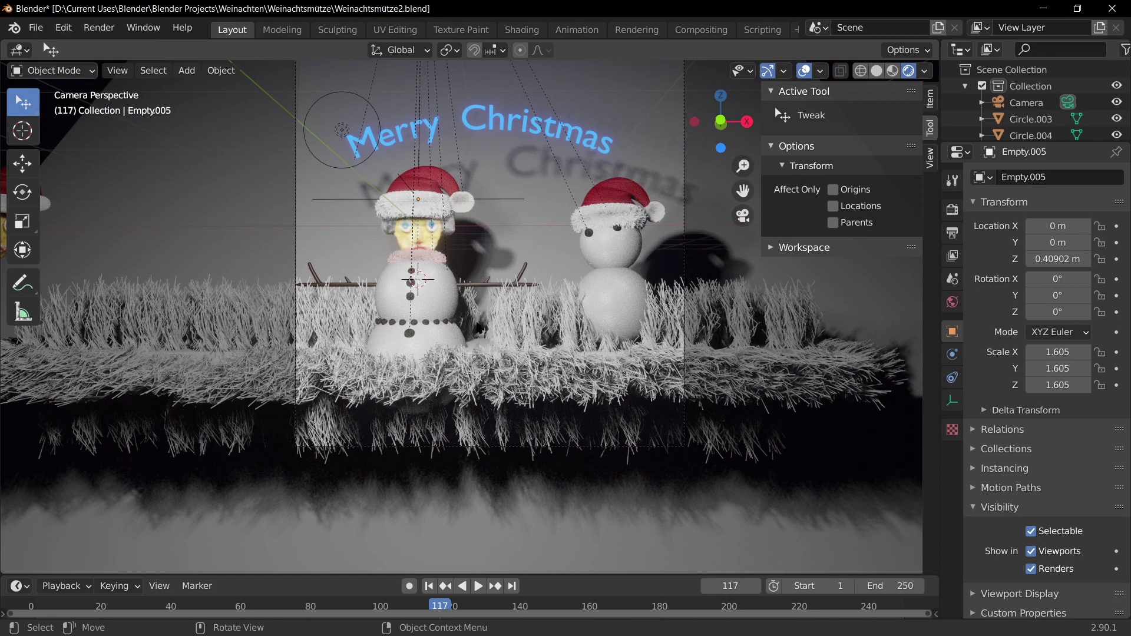
scroll(465, 293, up, 2)
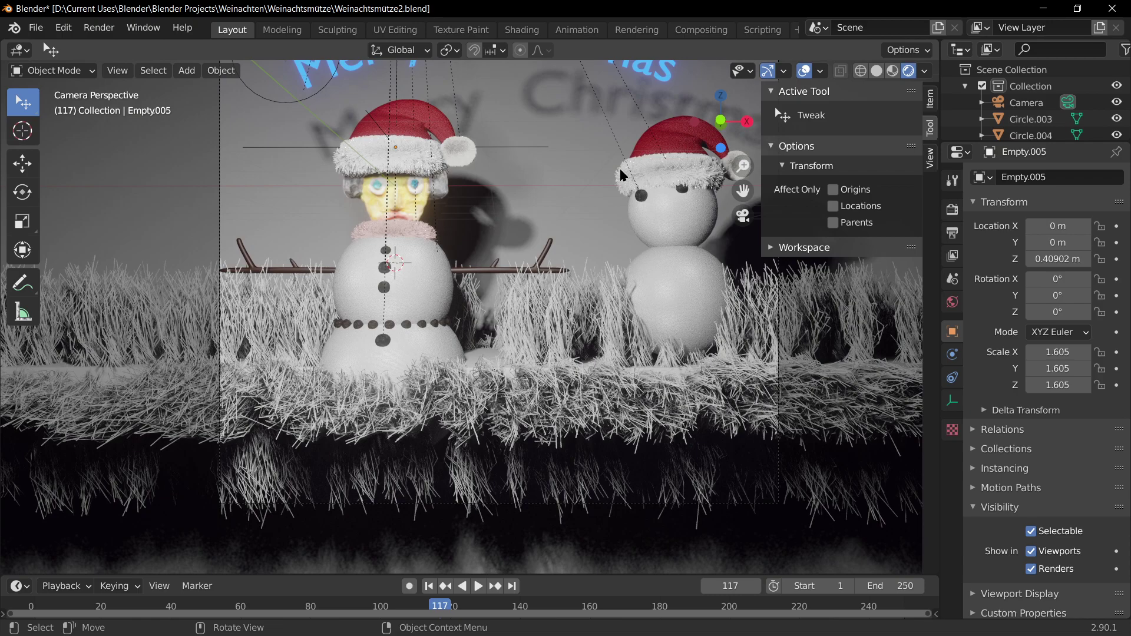
scroll(627, 185, down, 2)
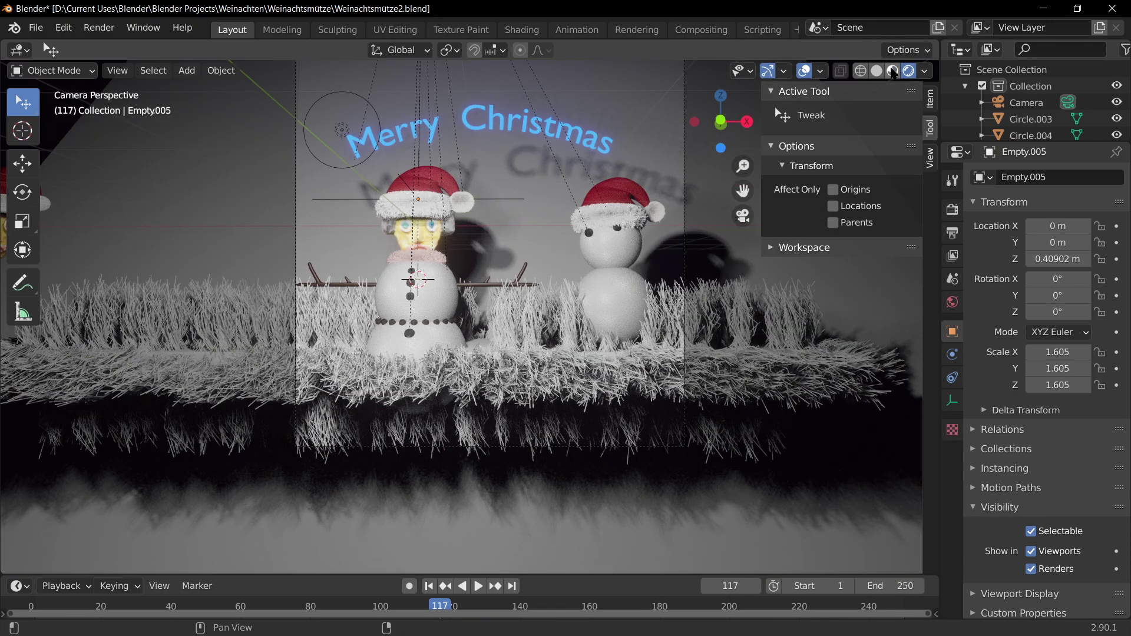
scroll(380, 130, up, 4)
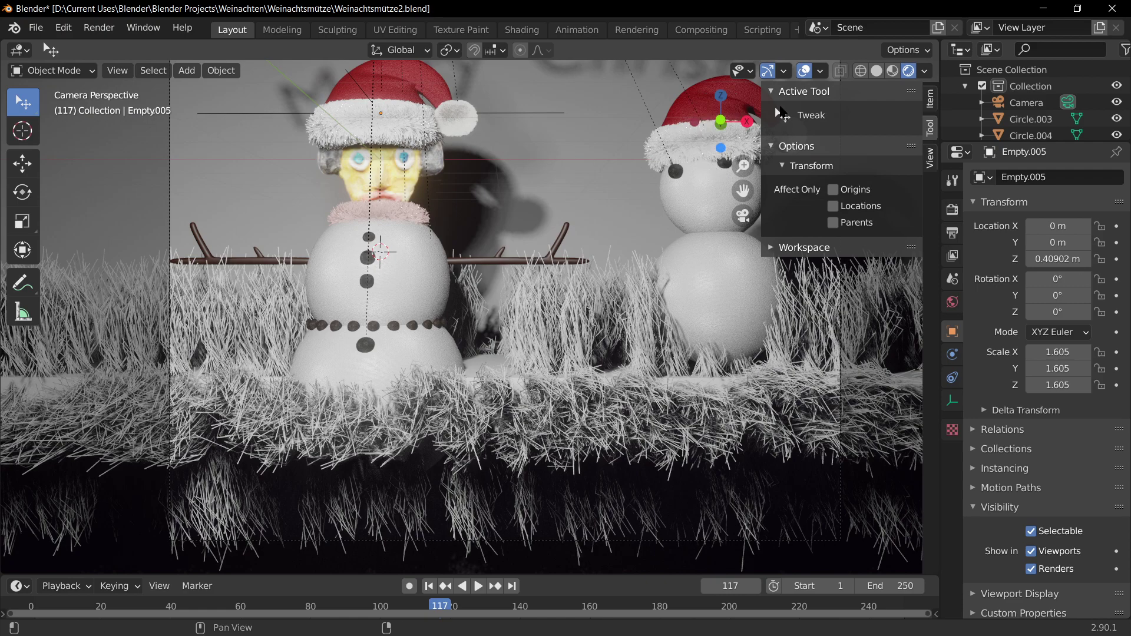
click(778, 92)
click(778, 111)
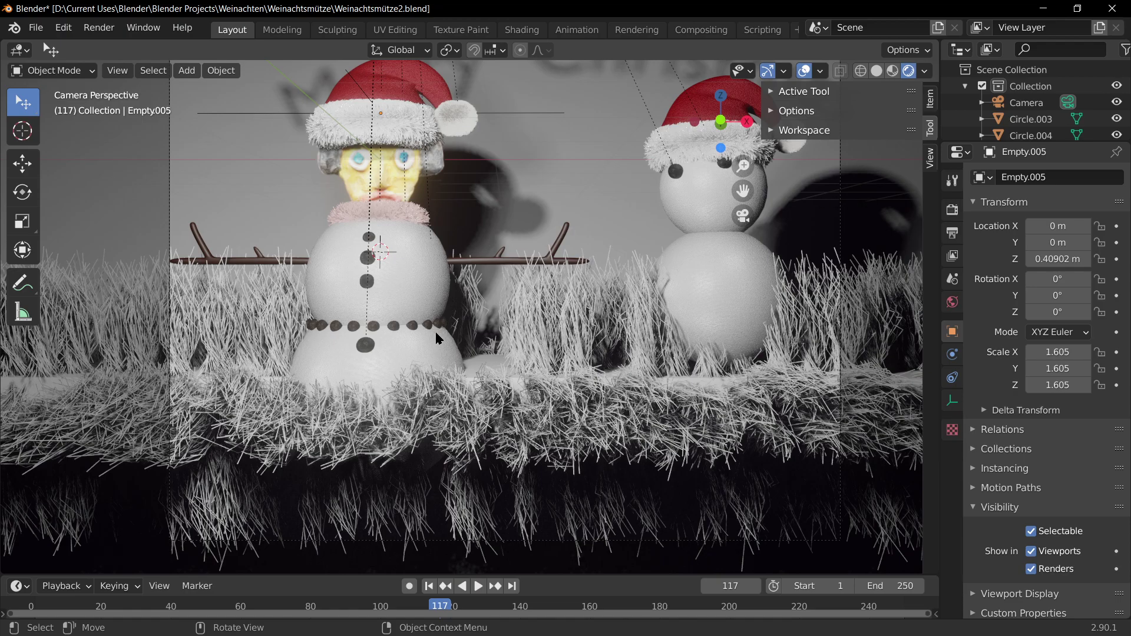
- Switch the viewport to material preview and examine the row of hat modelling stages beside the backdrop
middle_drag(436, 334, 899, 336)
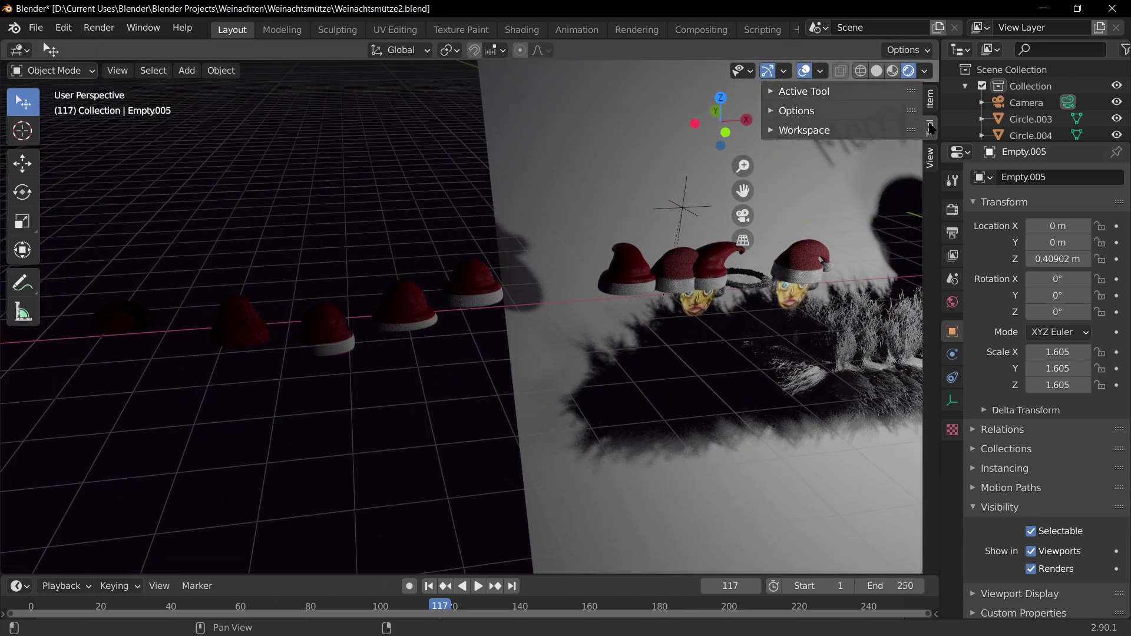
click(892, 71)
mouse_move(662, 182)
middle_down()
mouse_move(424, 366)
mouse_move(608, 346)
middle_up()
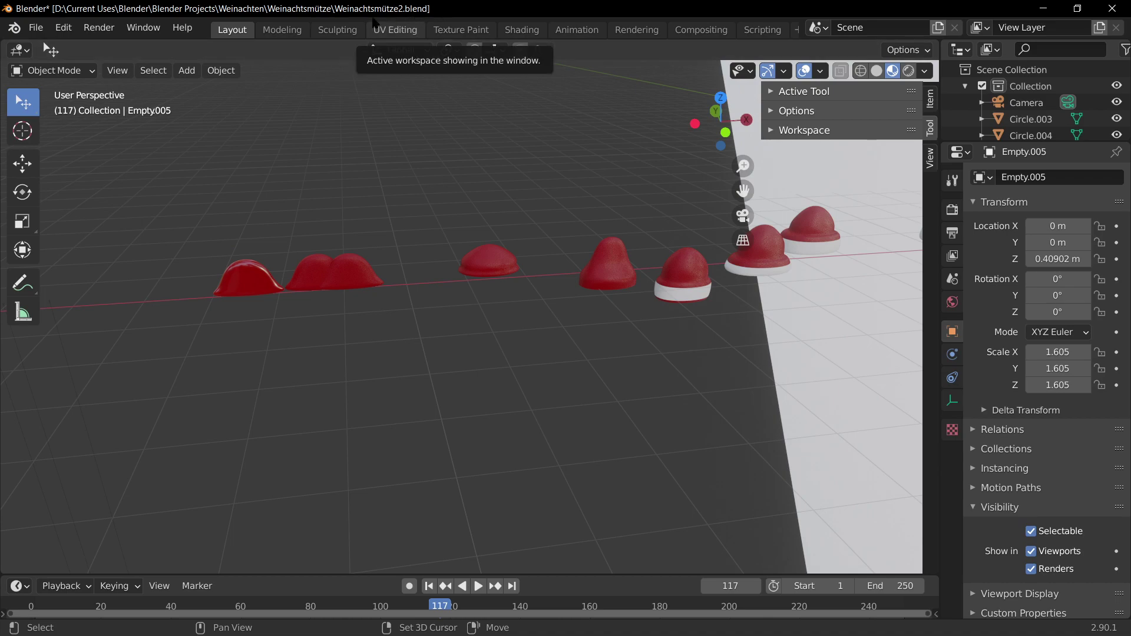
scroll(589, 357, up, 3)
scroll(501, 299, down, 3)
shift+middle_drag(230, 313, 498, 311)
scroll(576, 260, up, 7)
scroll(589, 253, down, 4)
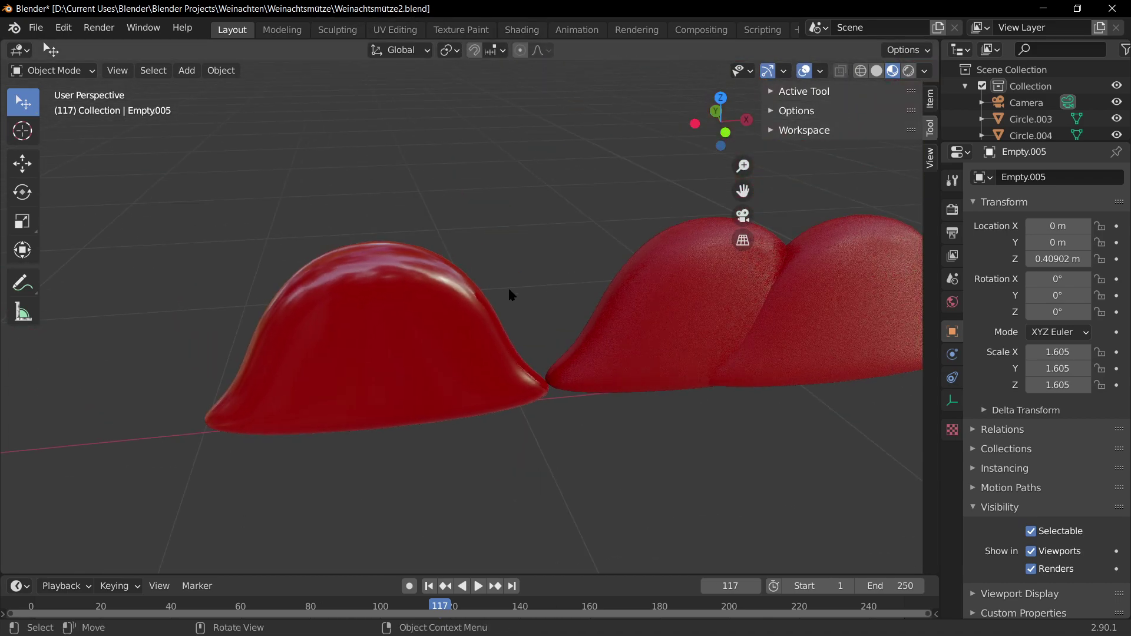
- Move the hat shape Plane.005 along global X to about -20.091 m, away from the overlapping shape
click(462, 316)
scroll(466, 321, down, 3)
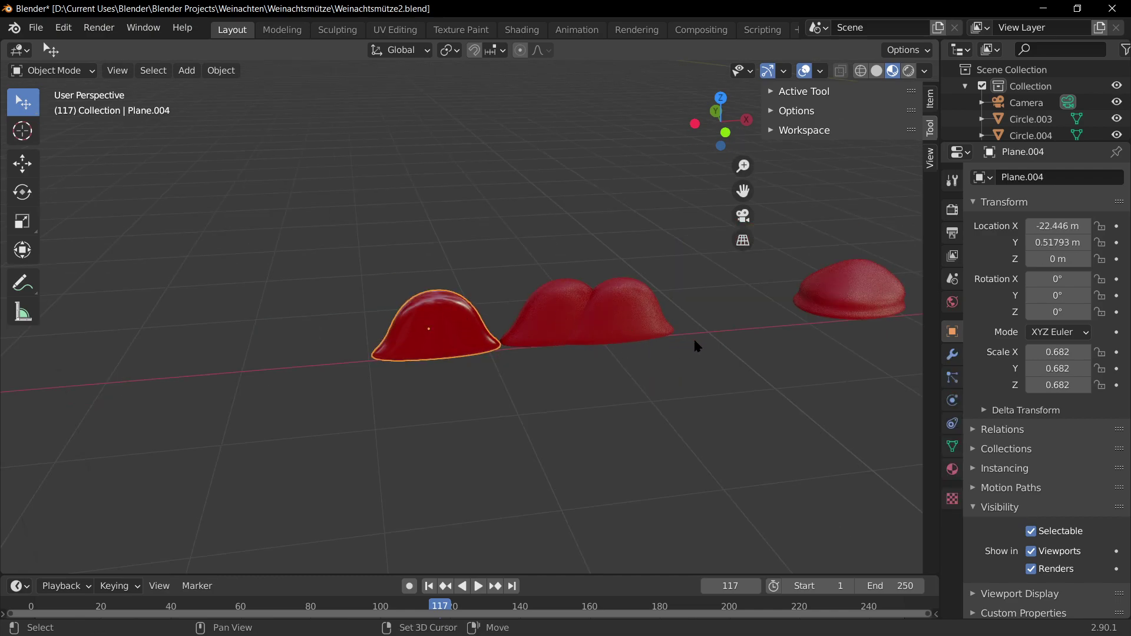
shift+middle_drag(695, 343, 438, 337)
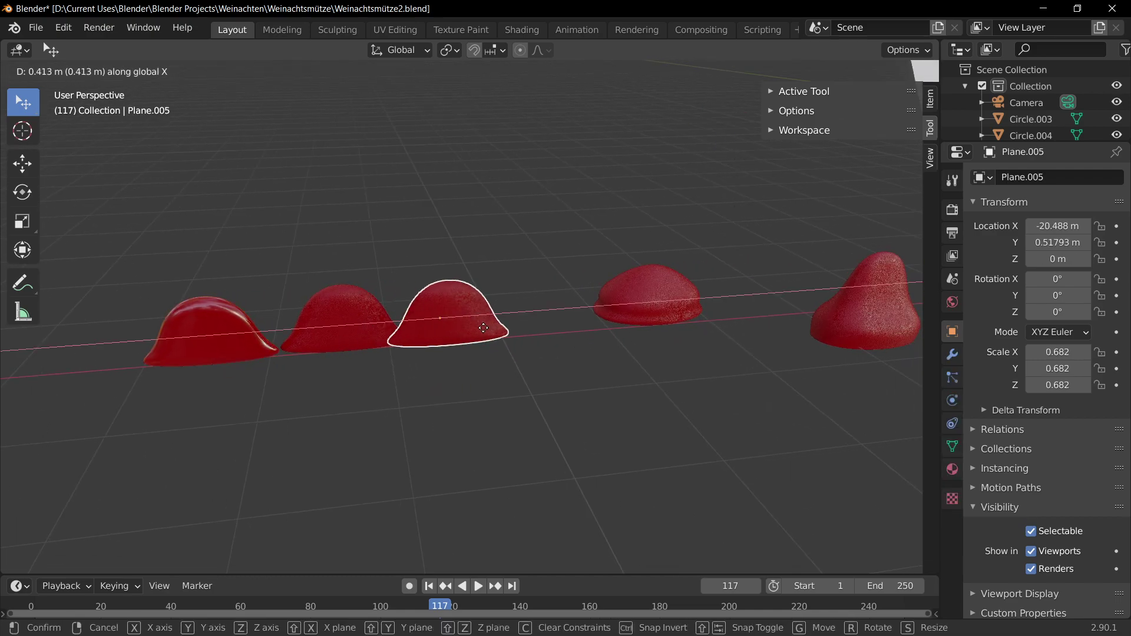
click(523, 334)
scroll(559, 388, down, 3)
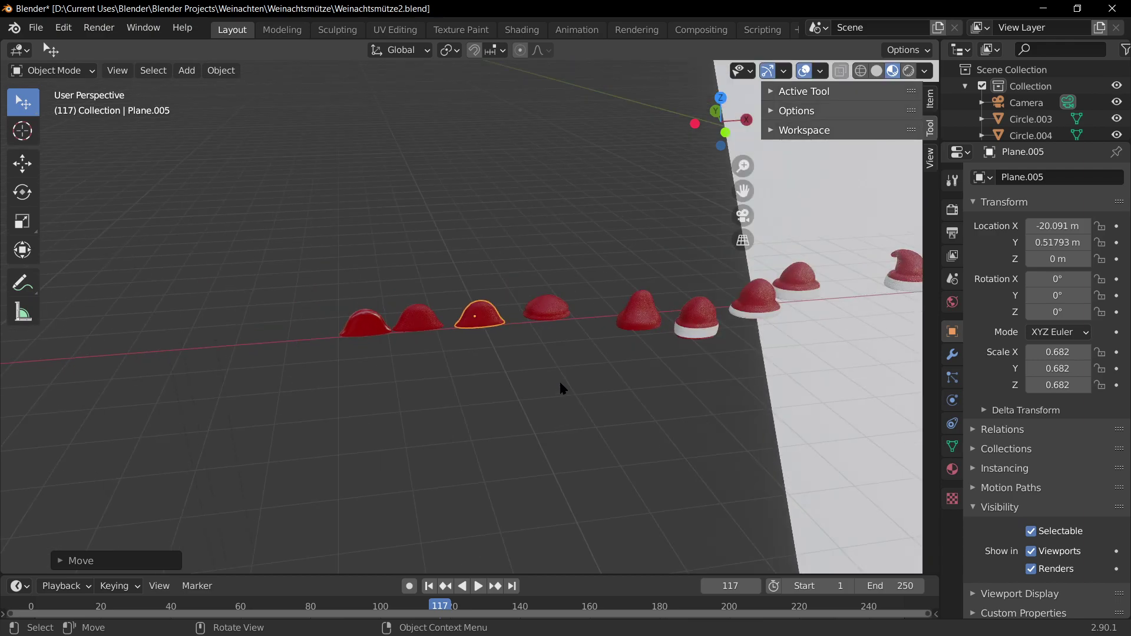
- Inspect the modifiers and edit-mode mesh of the glossy hat shape Plane.004, then return to Object Mode
shift+middle_drag(707, 371, 764, 393)
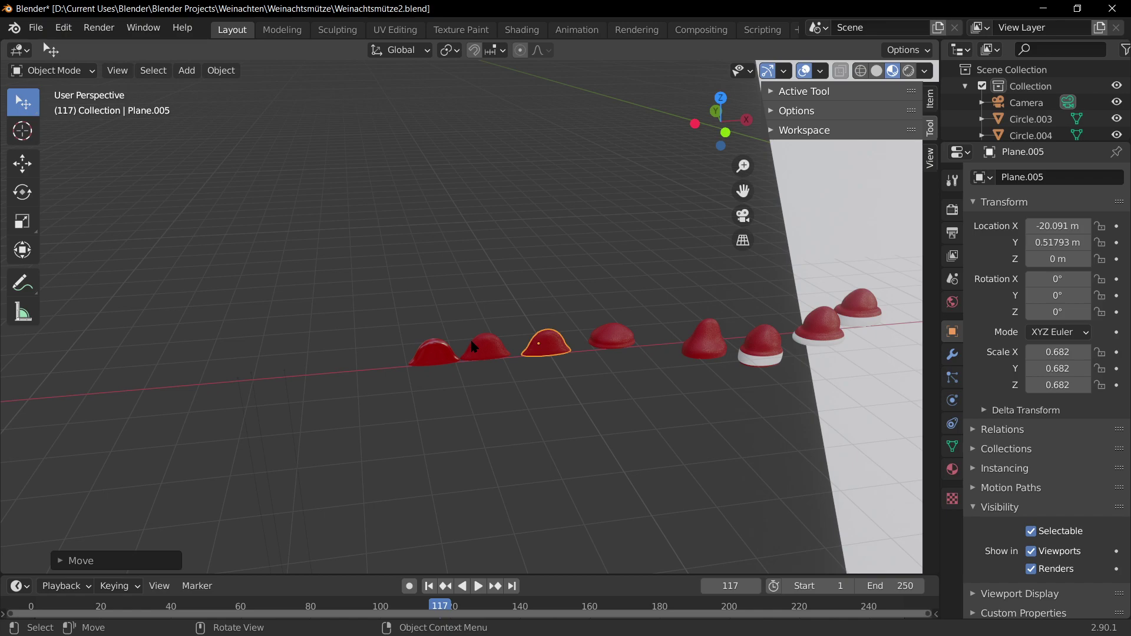
scroll(471, 347, up, 3)
middle_drag(430, 386, 404, 352)
click(378, 353)
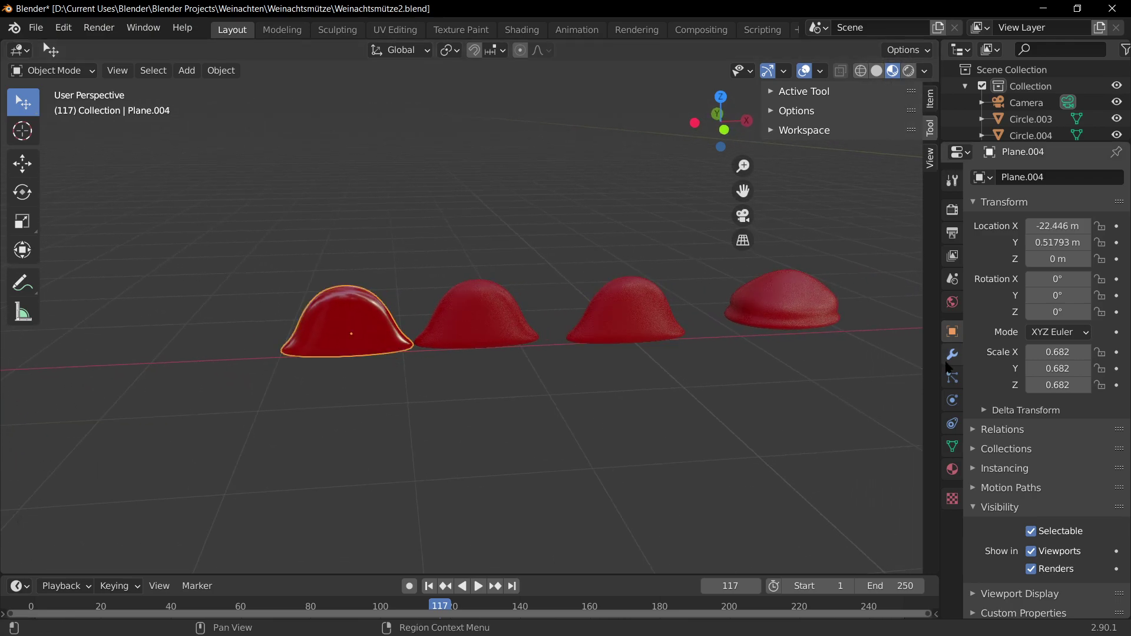
click(952, 354)
mouse_move(512, 358)
middle_down()
mouse_move(654, 366)
mouse_move(530, 352)
middle_up()
key(Tab)
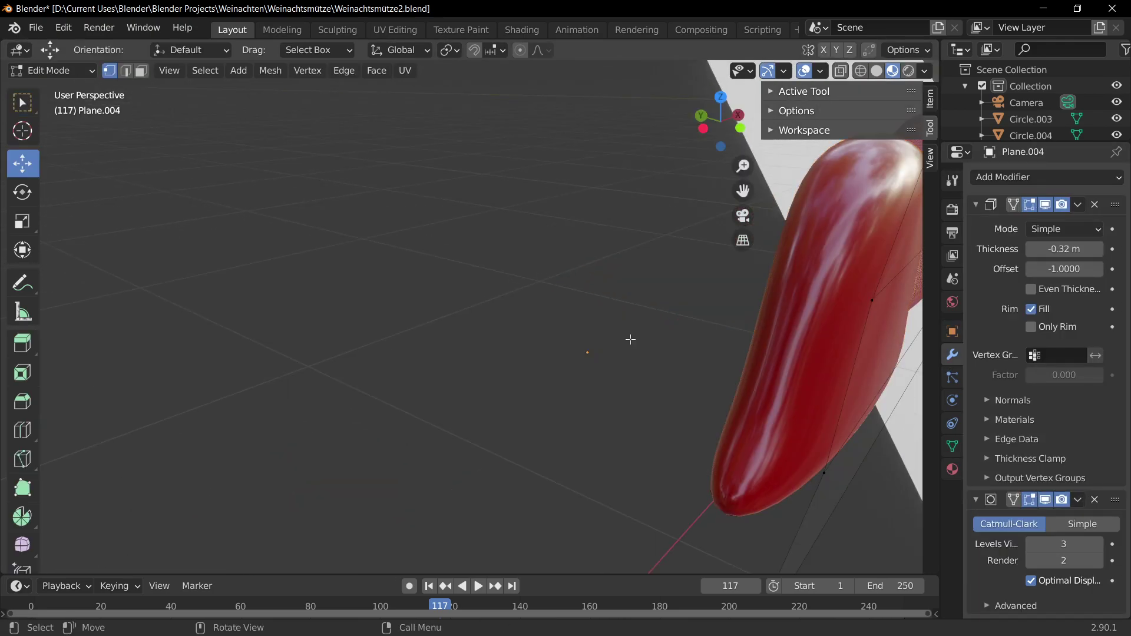
middle_drag(674, 332, 607, 309)
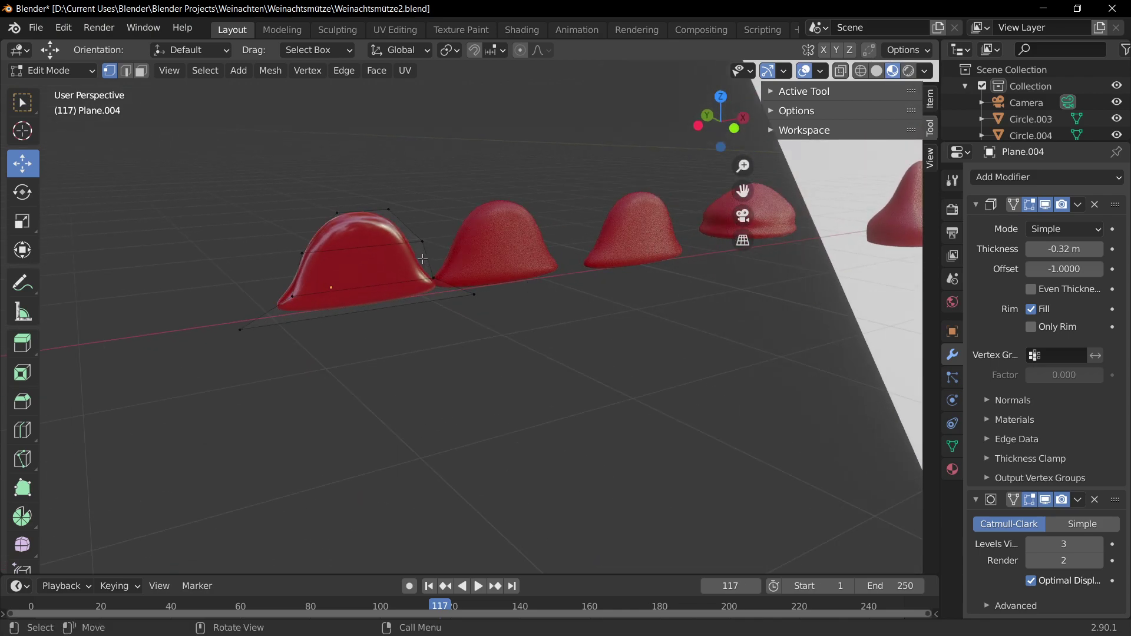
key(Tab)
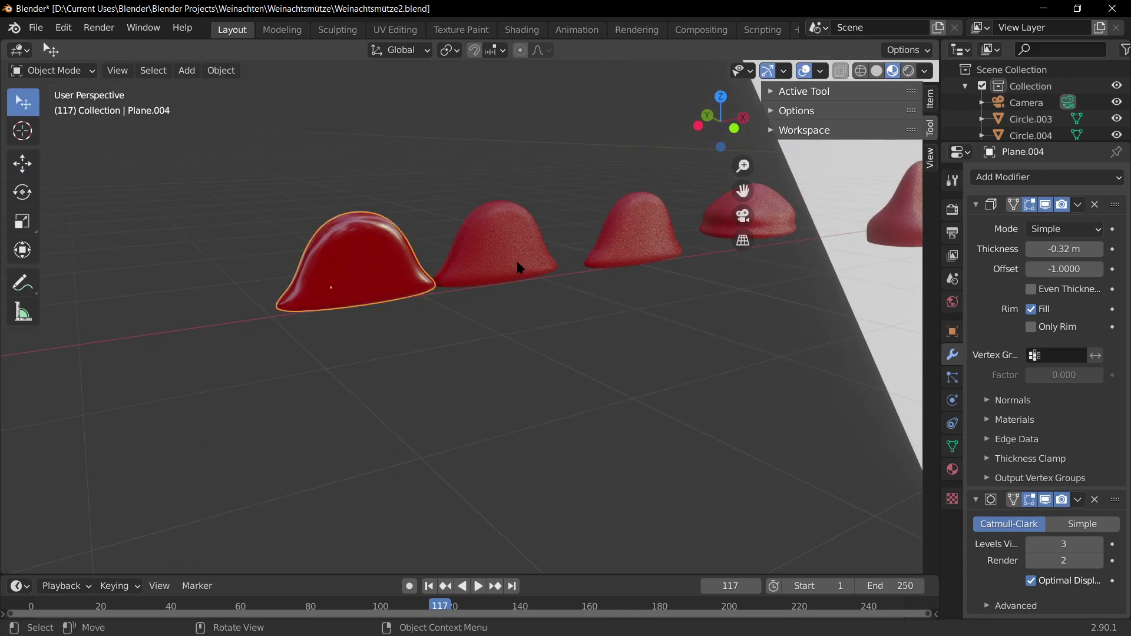
- Select the hat stages Cube.001, Cube.002 and Cube.004 in turn to review their modifiers
shift+middle_drag(740, 306, 412, 330)
click(349, 306)
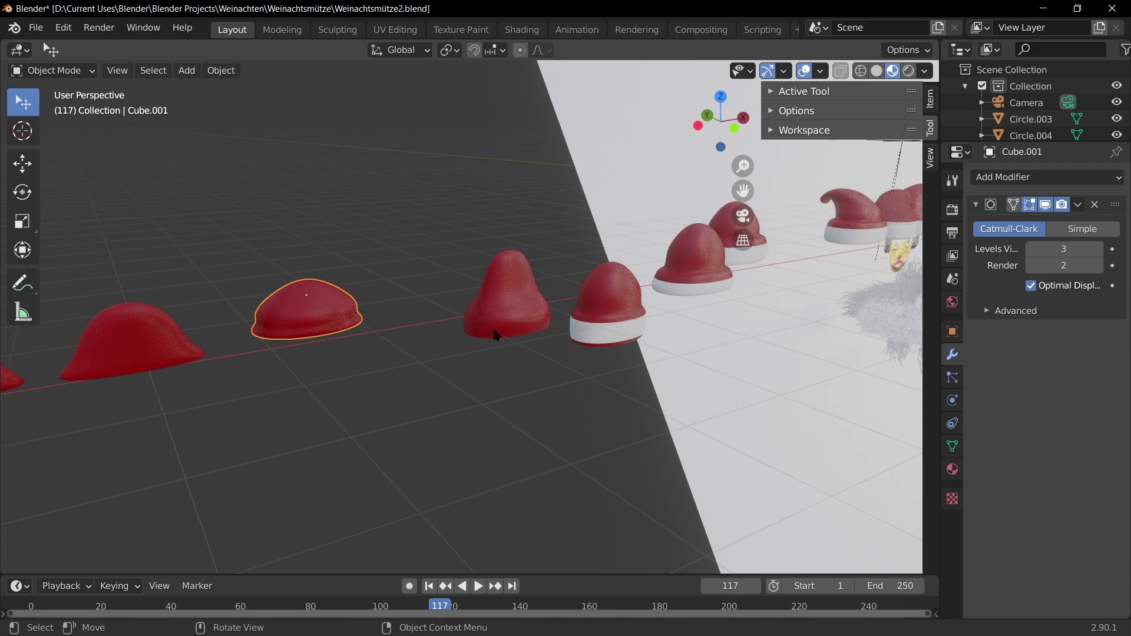
click(527, 326)
click(317, 319)
click(522, 318)
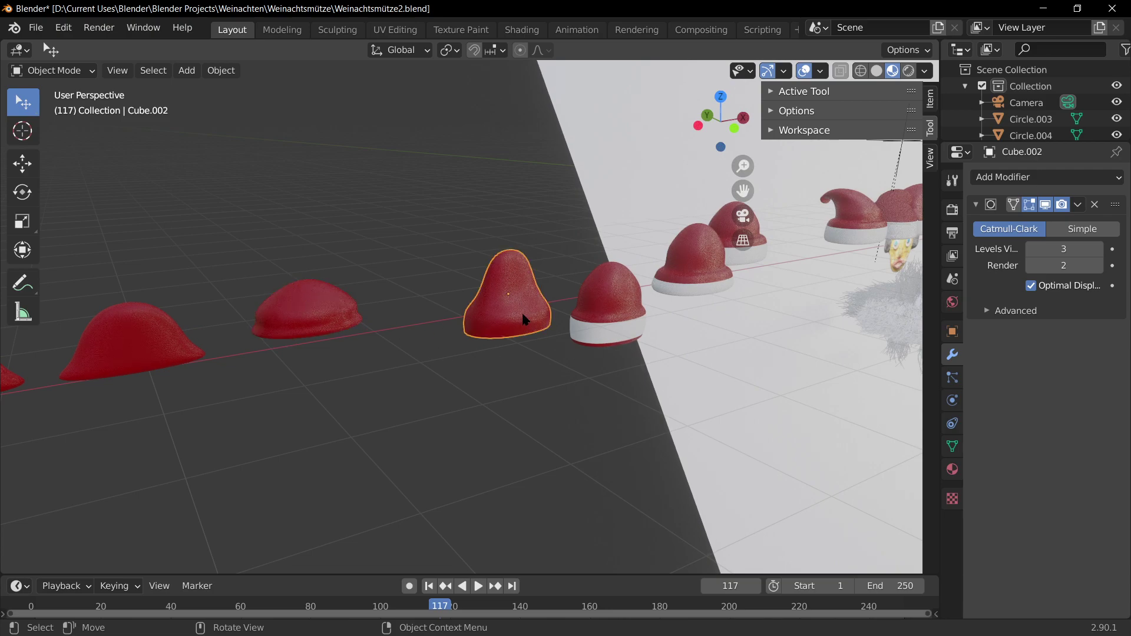
click(608, 323)
middle_drag(623, 295, 581, 291)
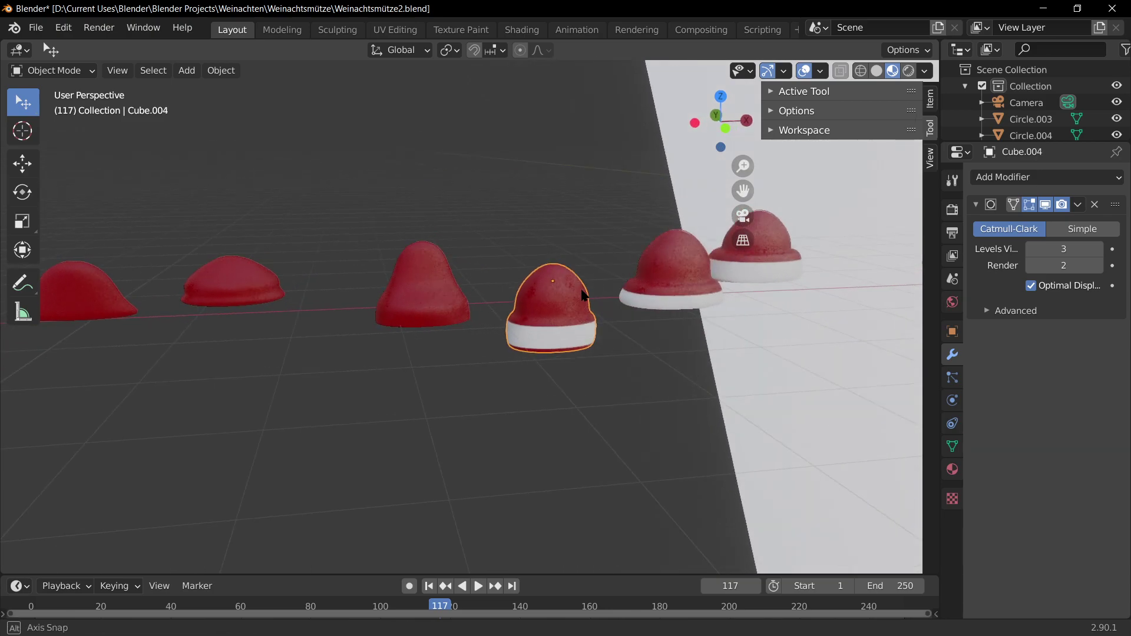
- Examine the banded hat stage up close and compare the glossy first hat shape with the textured ones beside it
scroll(582, 310, up, 6)
scroll(581, 310, down, 5)
shift+middle_drag(283, 299, 653, 299)
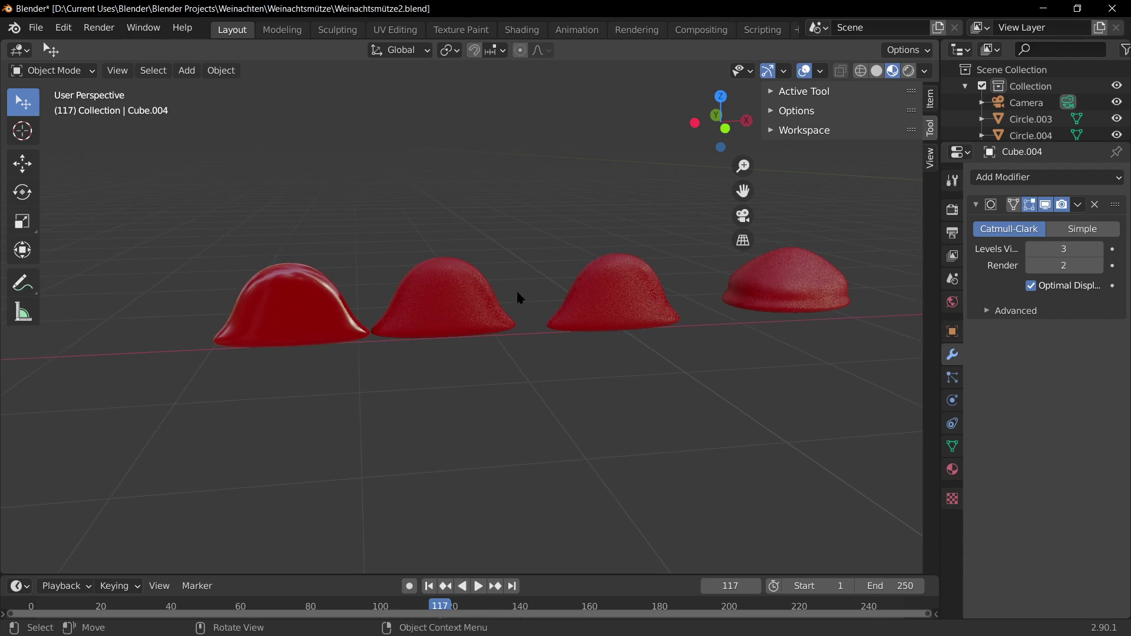
scroll(340, 313, up, 4)
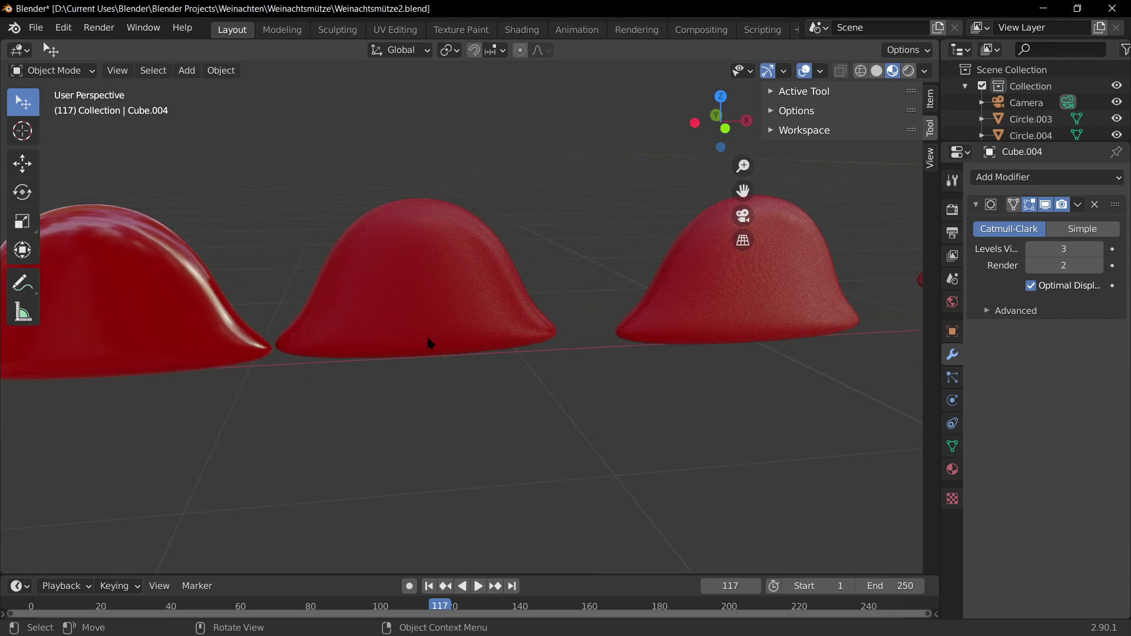
shift+middle_drag(298, 338, 551, 343)
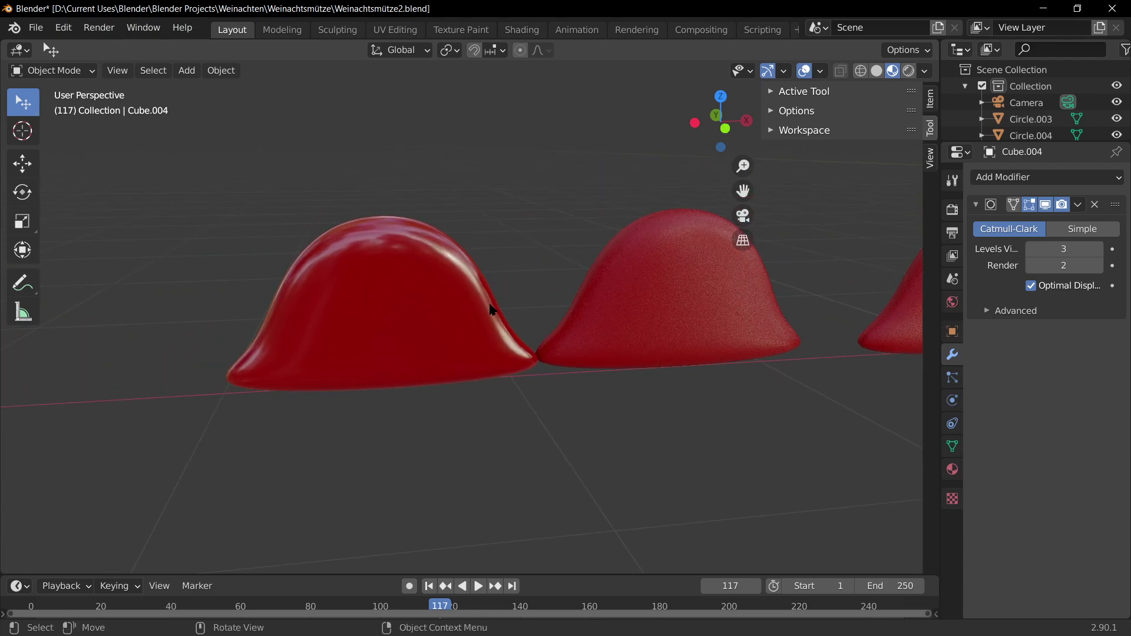
scroll(479, 297, up, 4)
scroll(478, 300, down, 4)
shift+middle_drag(628, 305, 495, 302)
- Select the second hat shape, Plane, and show it in the Shading workspace with material preview shading
click(469, 300)
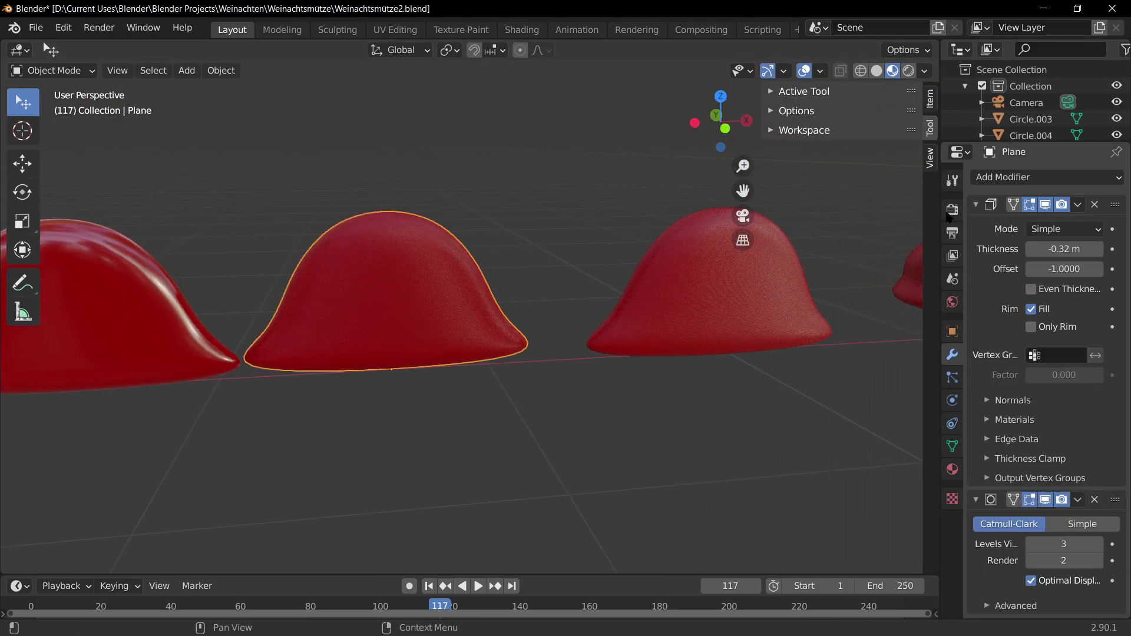
click(526, 30)
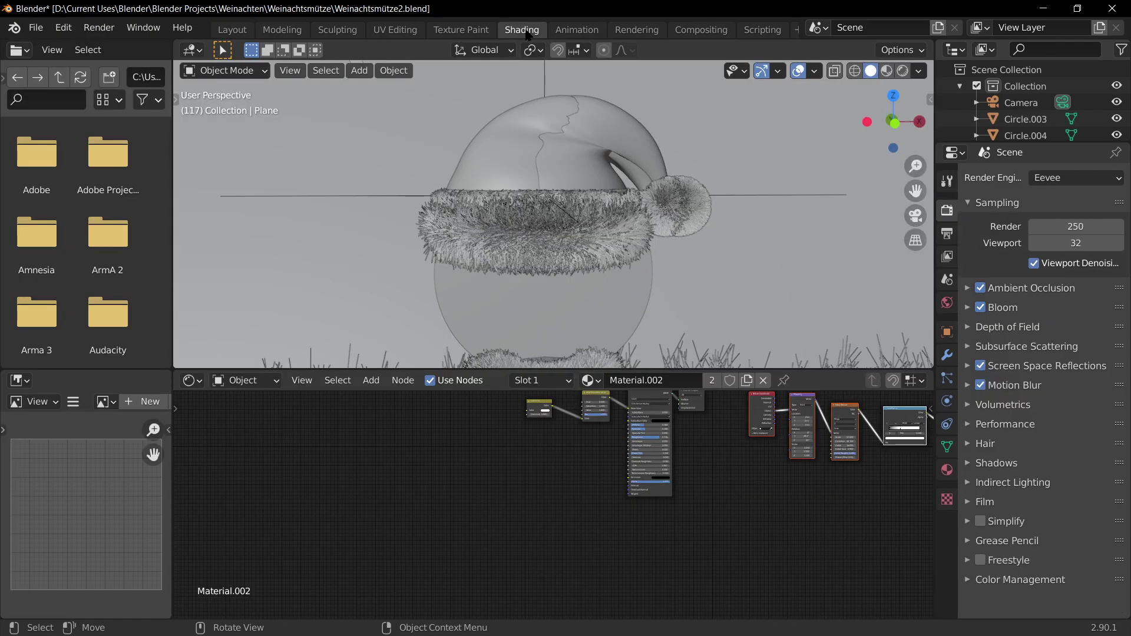
click(888, 71)
scroll(685, 250, down, 14)
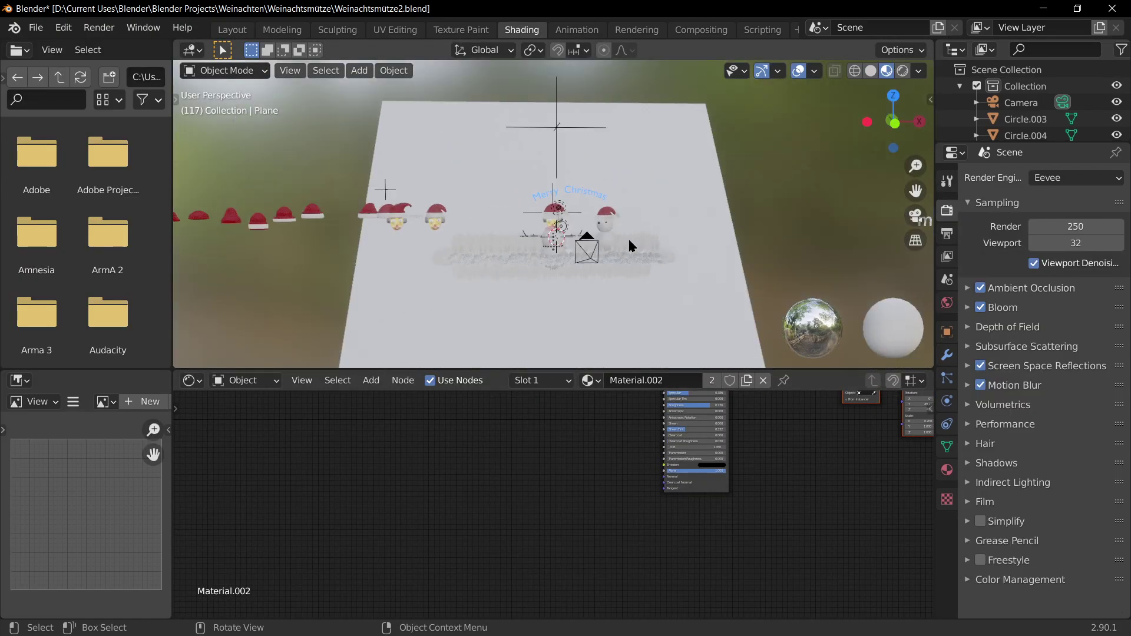
shift+middle_drag(319, 211, 683, 198)
scroll(684, 204, up, 8)
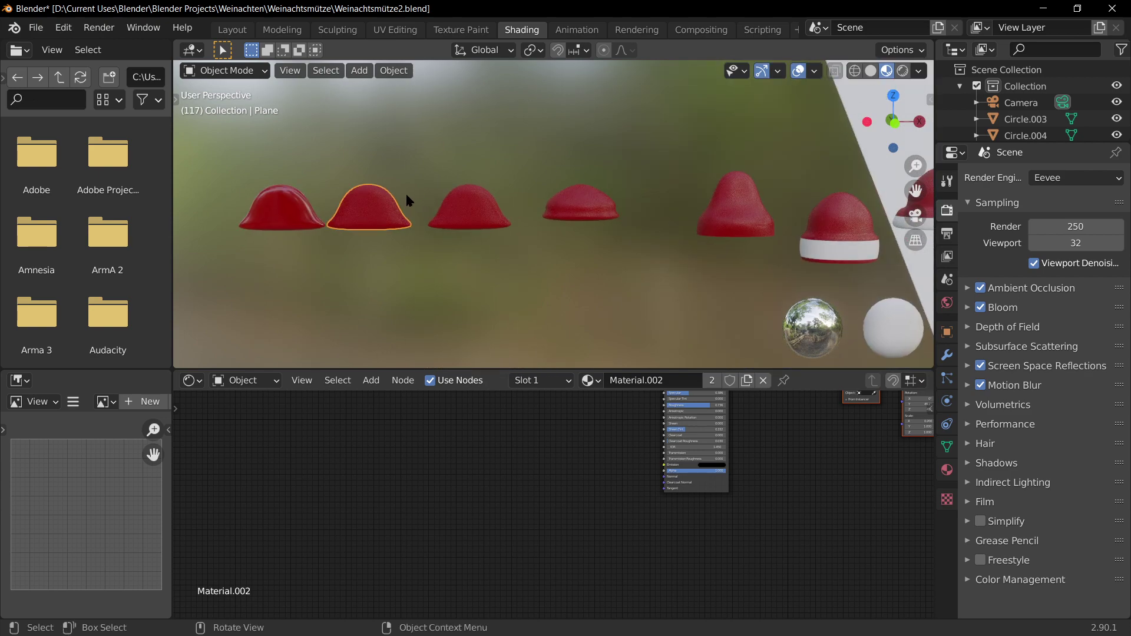
- Delete the separate group of nodes beside the Texture Coordinate chain in Material.002's node tree
scroll(660, 232, down, 1)
middle_drag(865, 407, 703, 532)
drag(238, 418, 644, 629)
key(x)
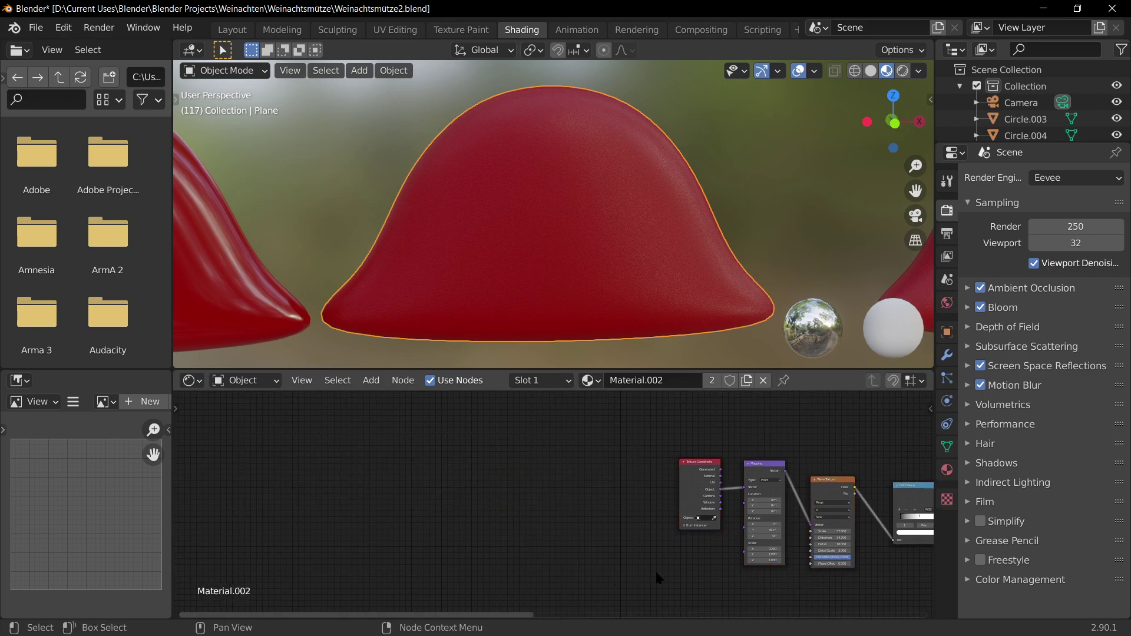
- Examine Material.002's node chain from Texture Coordinate to Principled BSDF and the hat's fabric surface up close
middle_drag(614, 510, 83, 448)
scroll(300, 469, up, 1)
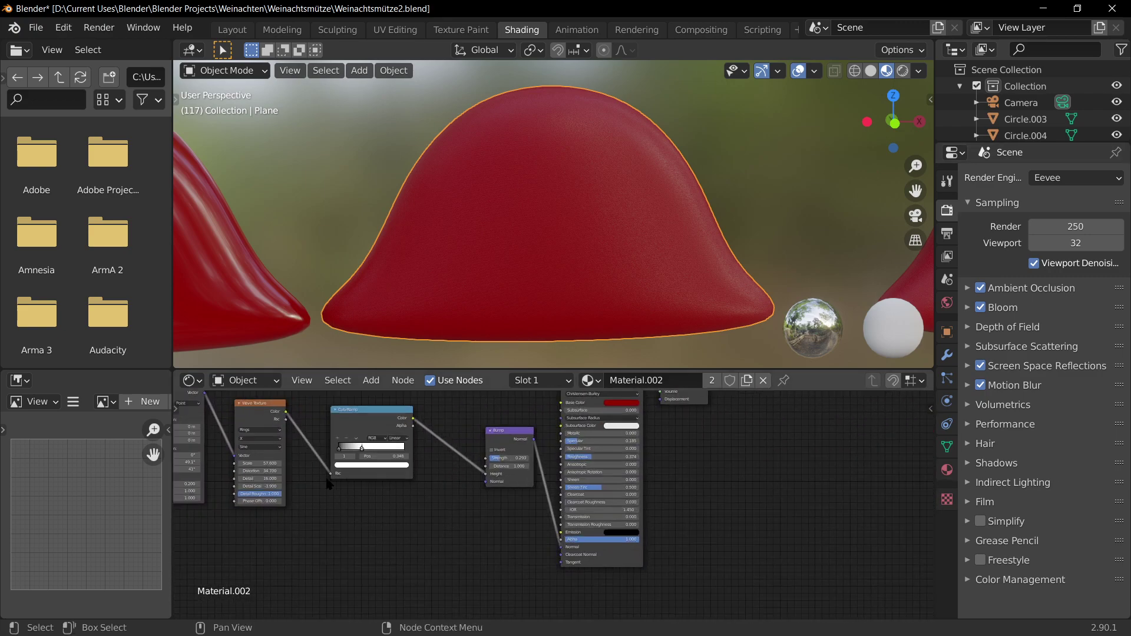
middle_drag(299, 470, 585, 535)
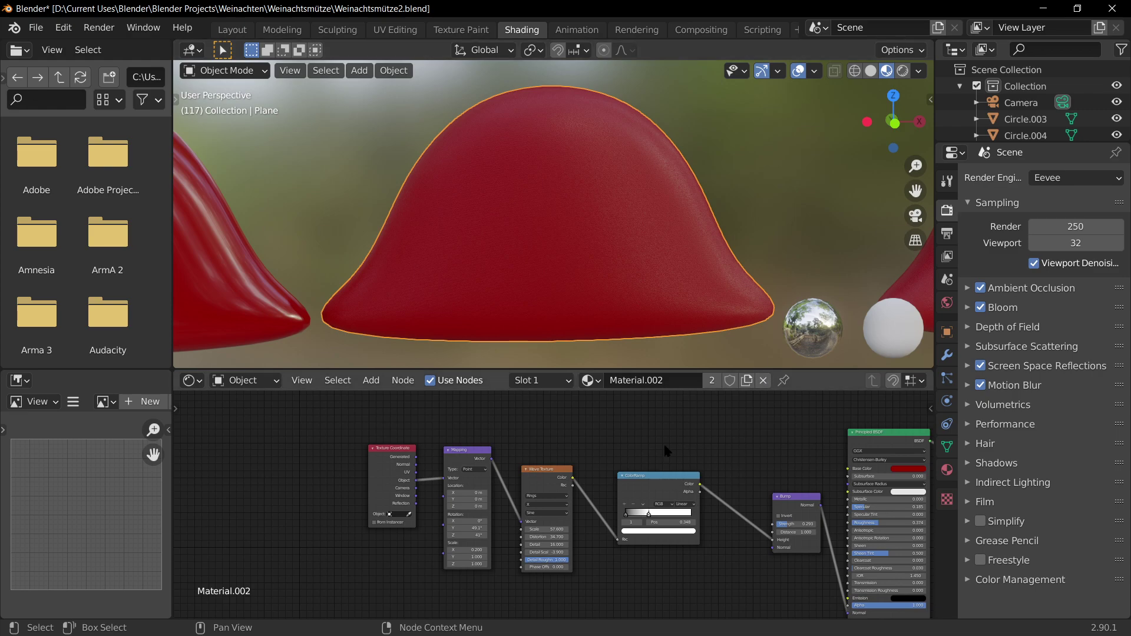
scroll(608, 222, up, 4)
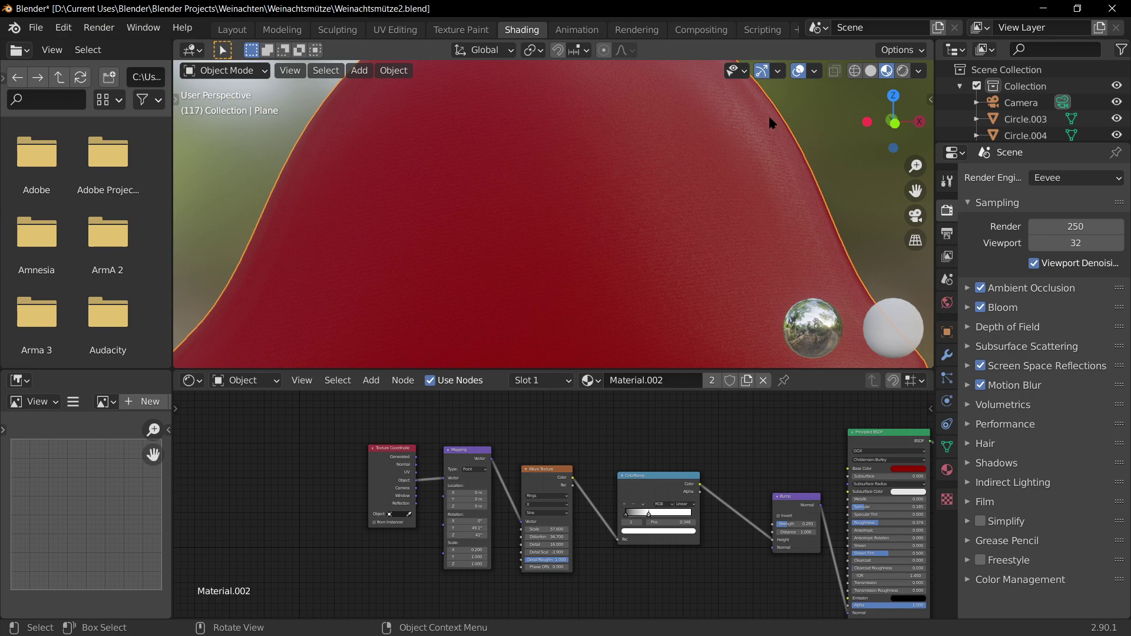
scroll(769, 114, down, 6)
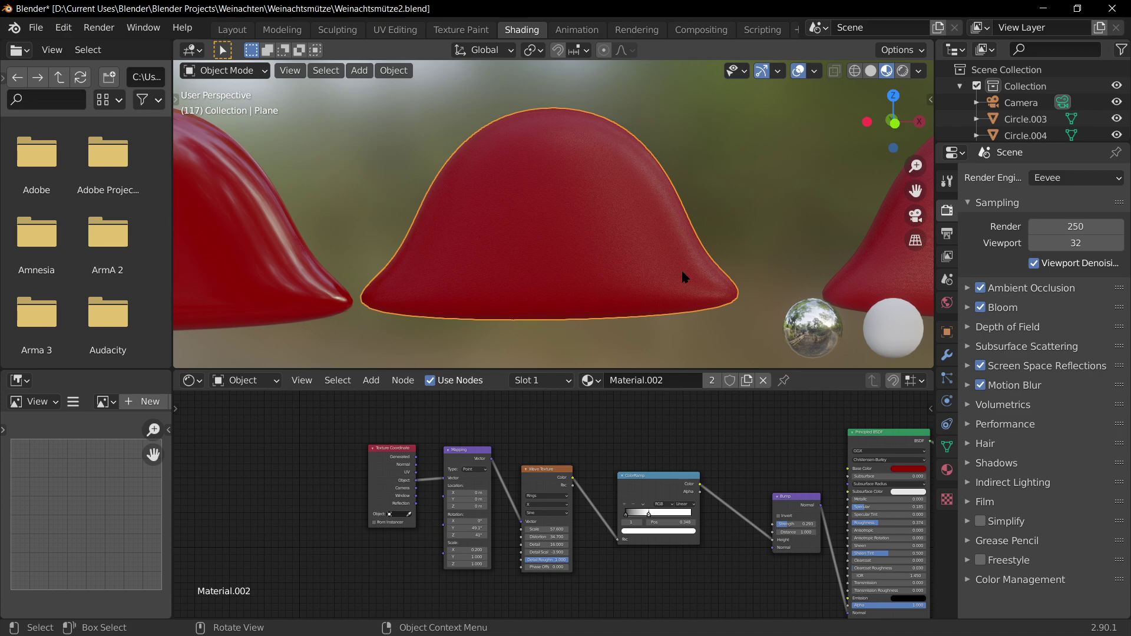
- Move the hat shape Plane along global X, away from the glossy shape and toward the third one
scroll(672, 230, down, 1)
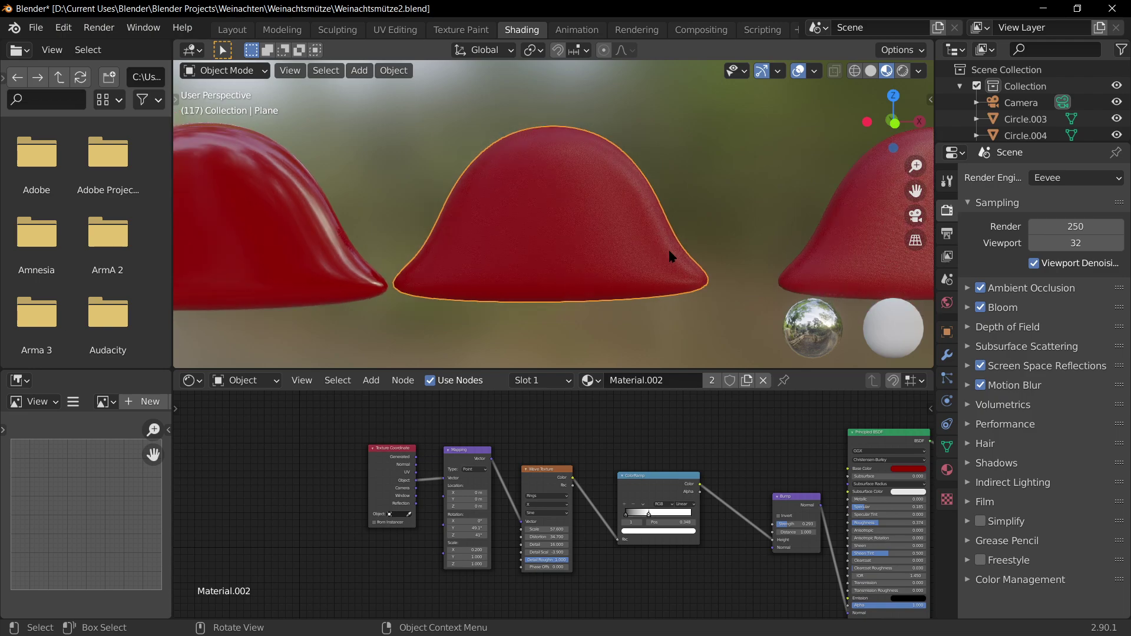
scroll(668, 248, down, 2)
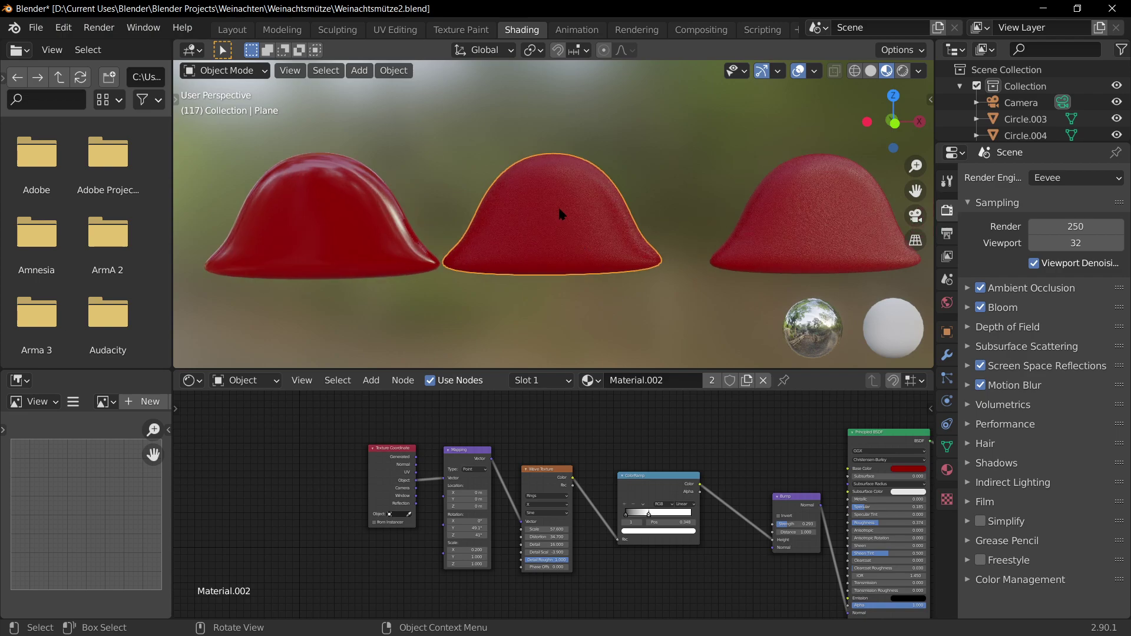
key(g)
key(x)
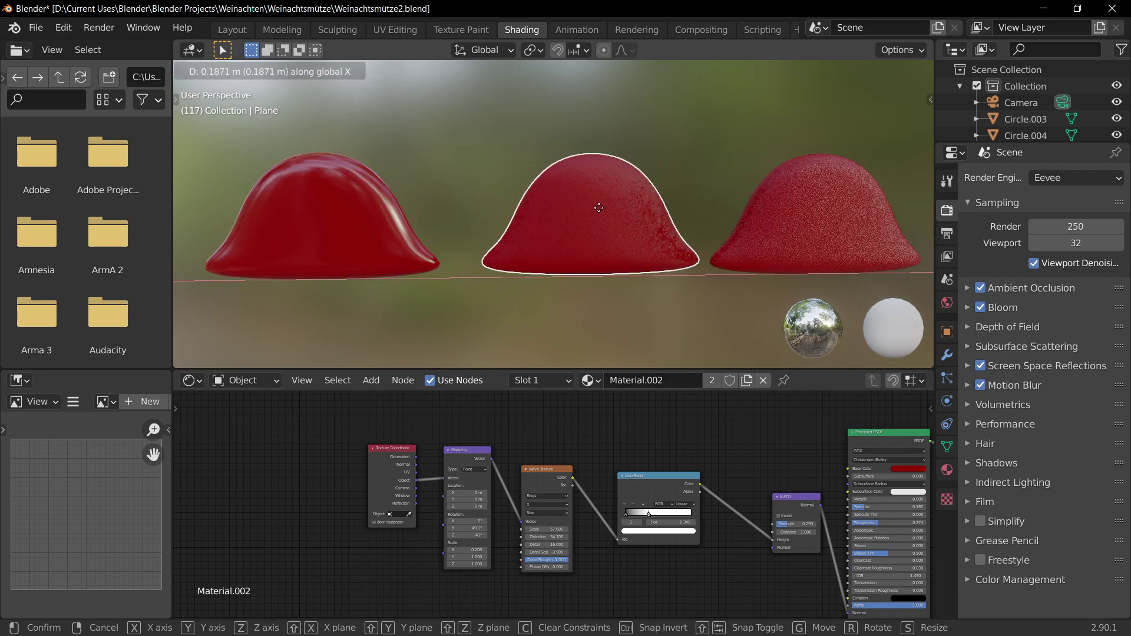
click(595, 207)
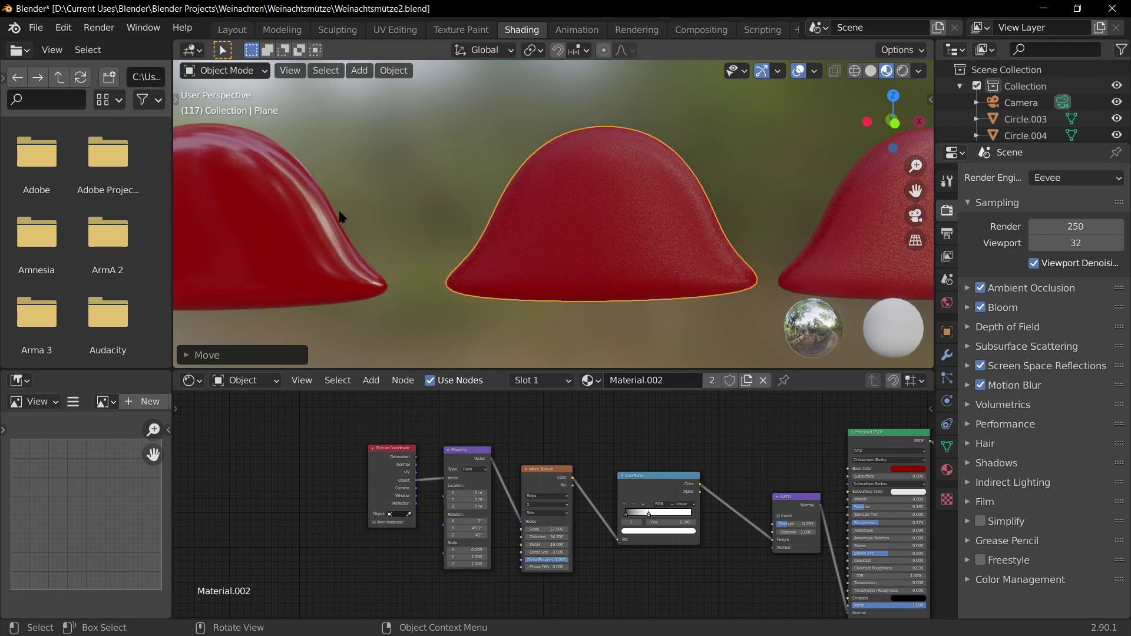
- Try a lower scale on the Wave Texture node and undo the change
scroll(339, 213, up, 2)
scroll(580, 405, up, 1)
scroll(580, 412, up, 3)
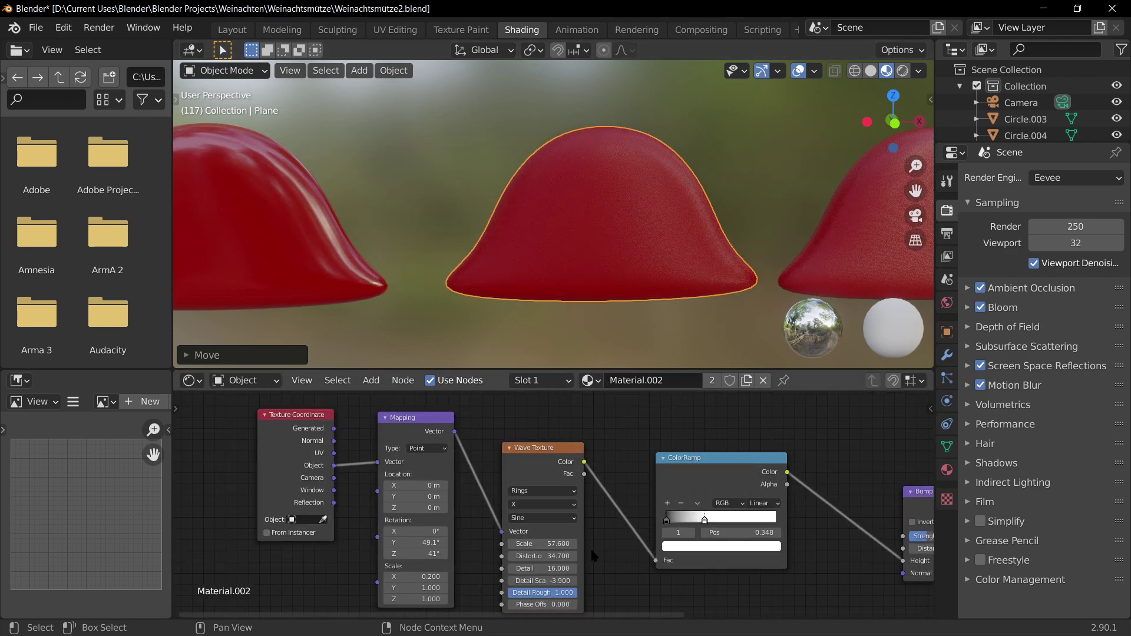
scroll(599, 242, up, 4)
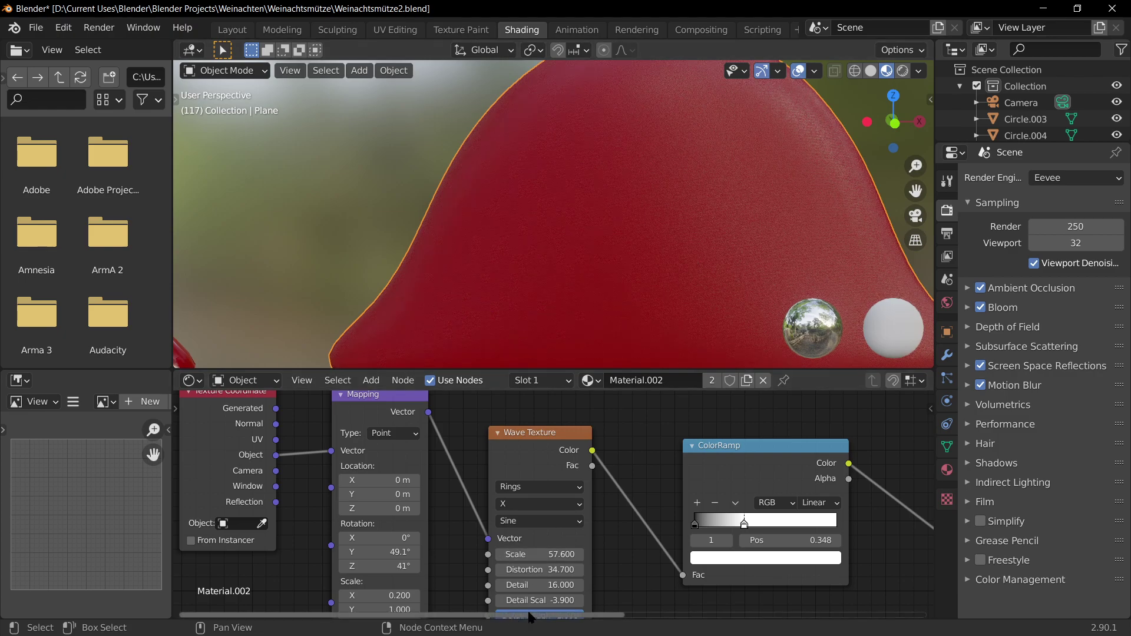
drag(558, 556, 445, 554)
key(ctrl+z)
- Set the Mapping node's Y and Z rotation to 0° and its X scale to 1
middle_drag(453, 564, 442, 542)
scroll(556, 504, down, 1)
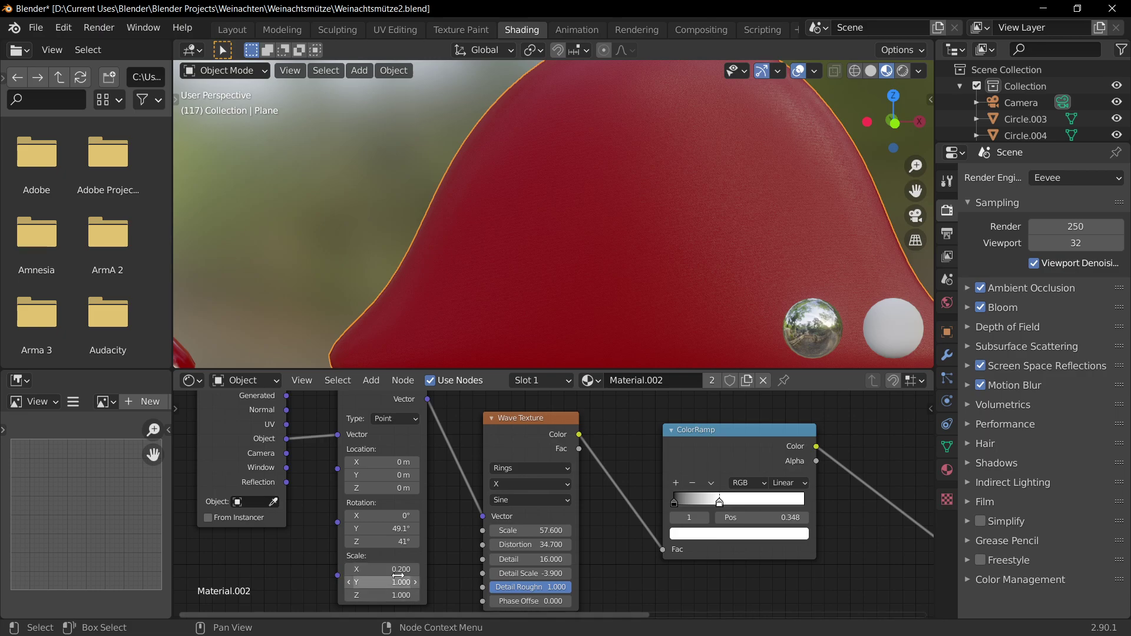
scroll(545, 531, down, 2)
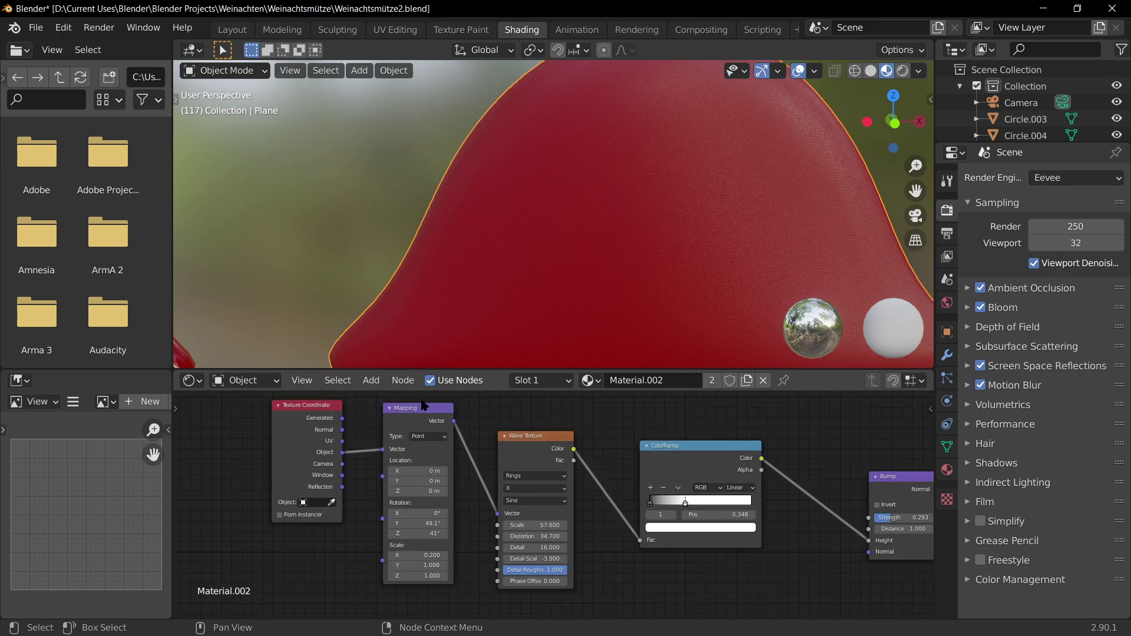
click(437, 524)
text(0)
key(Return)
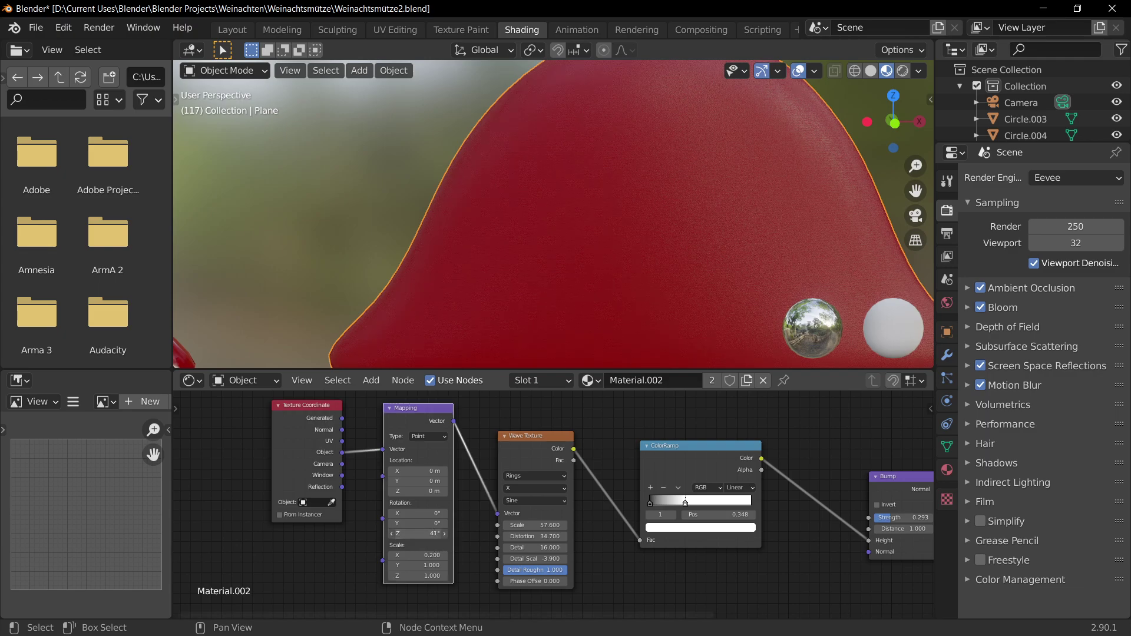
click(416, 533)
text(0)
key(Return)
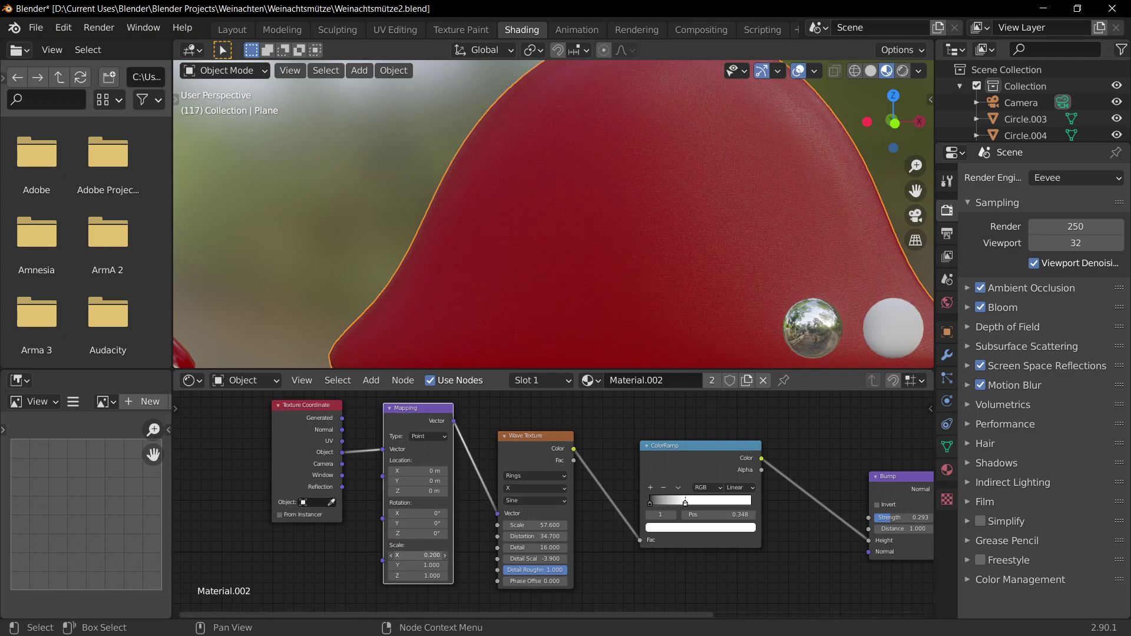
click(421, 555)
text(1)
key(Return)
- Set the Wave Texture's scale to 0.400 and its detail roughness to 0.000
drag(546, 525, 514, 525)
scroll(604, 581, up, 1)
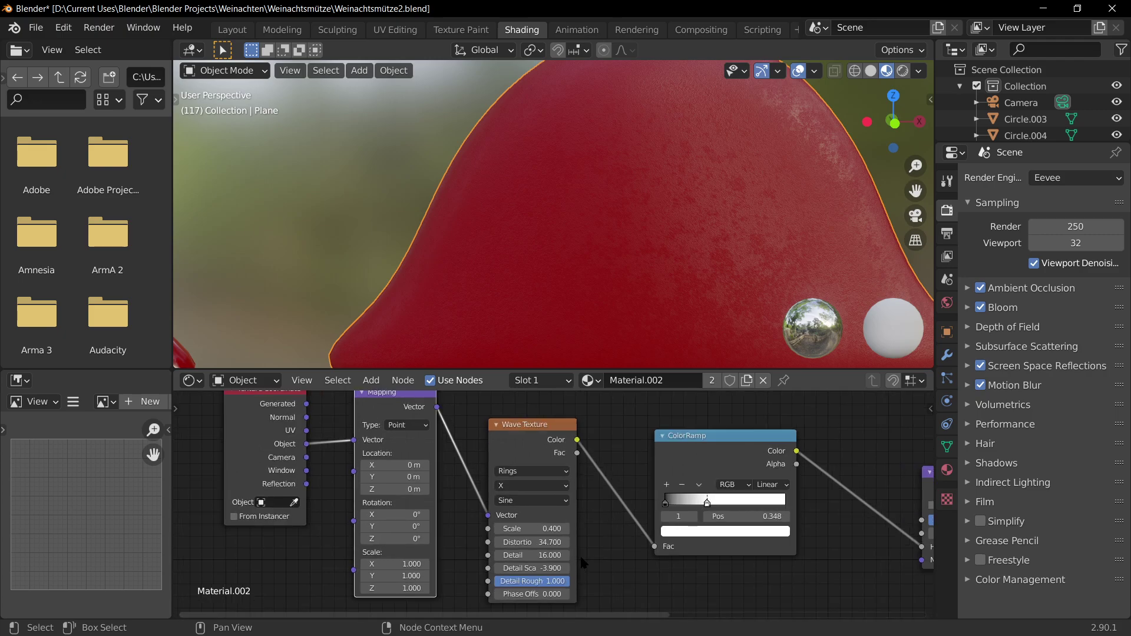
drag(549, 585, 494, 581)
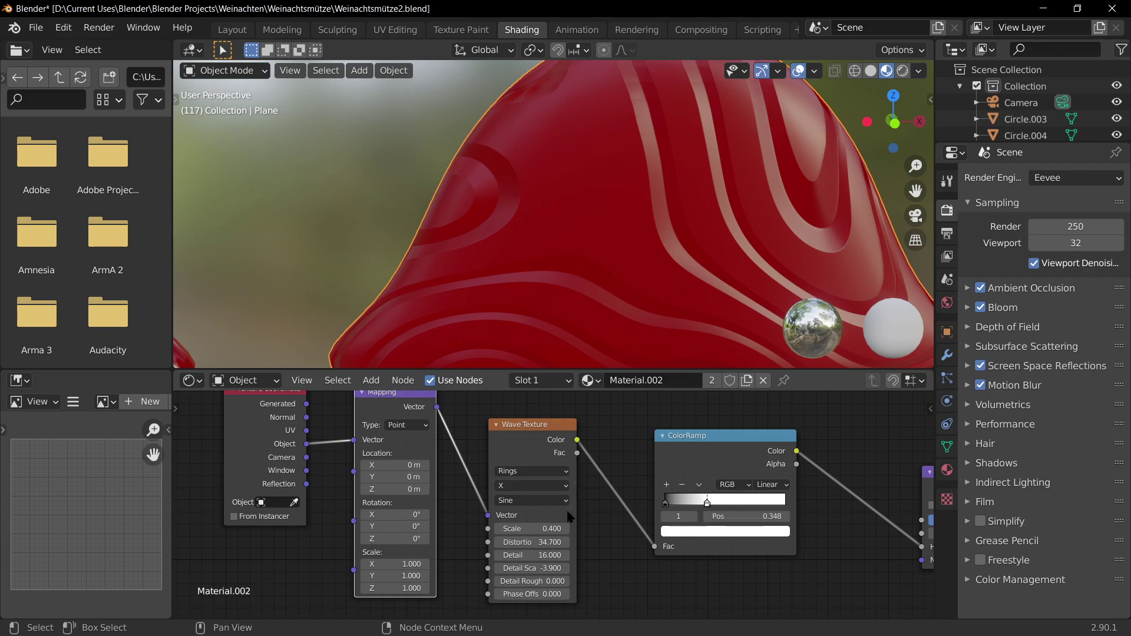
scroll(623, 497, down, 2)
scroll(674, 283, down, 4)
scroll(713, 253, up, 3)
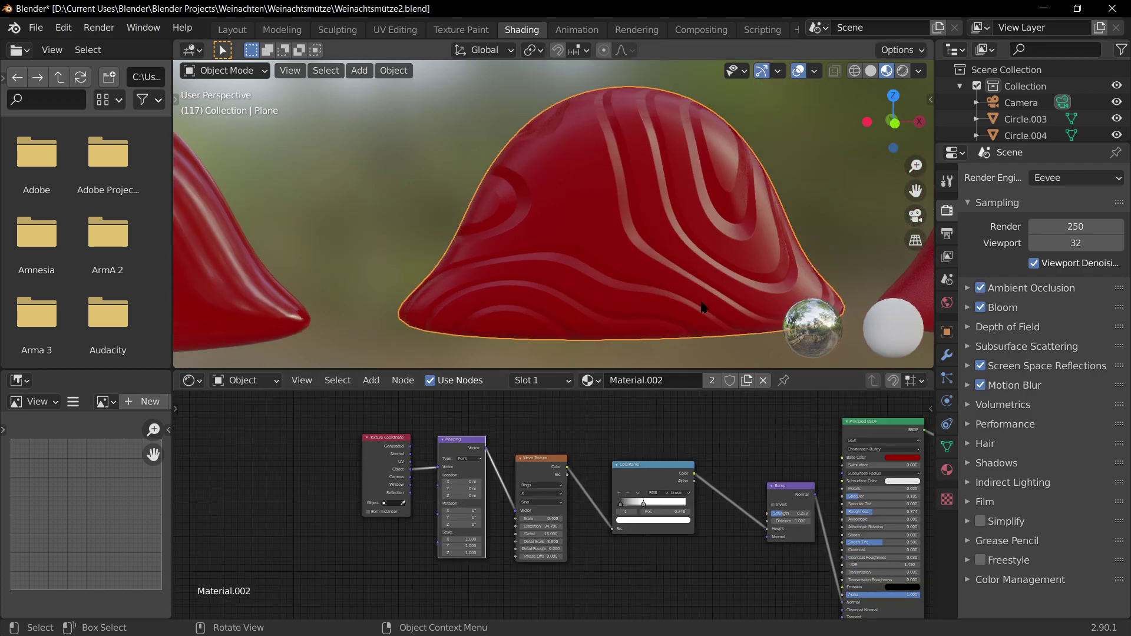
scroll(560, 476, up, 1)
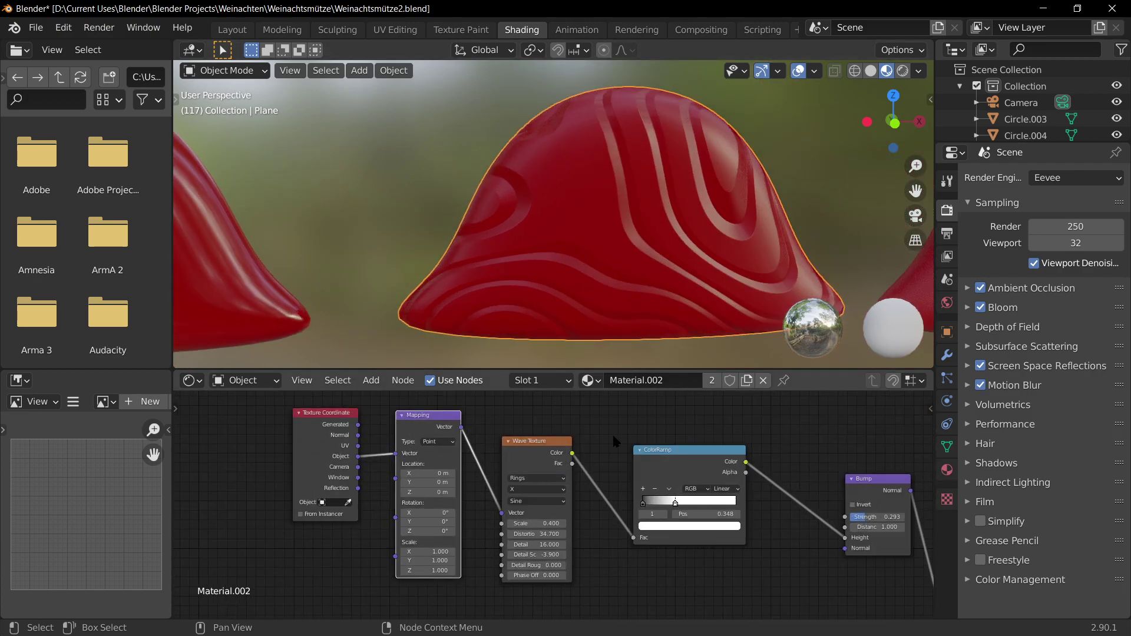
scroll(616, 461, up, 2)
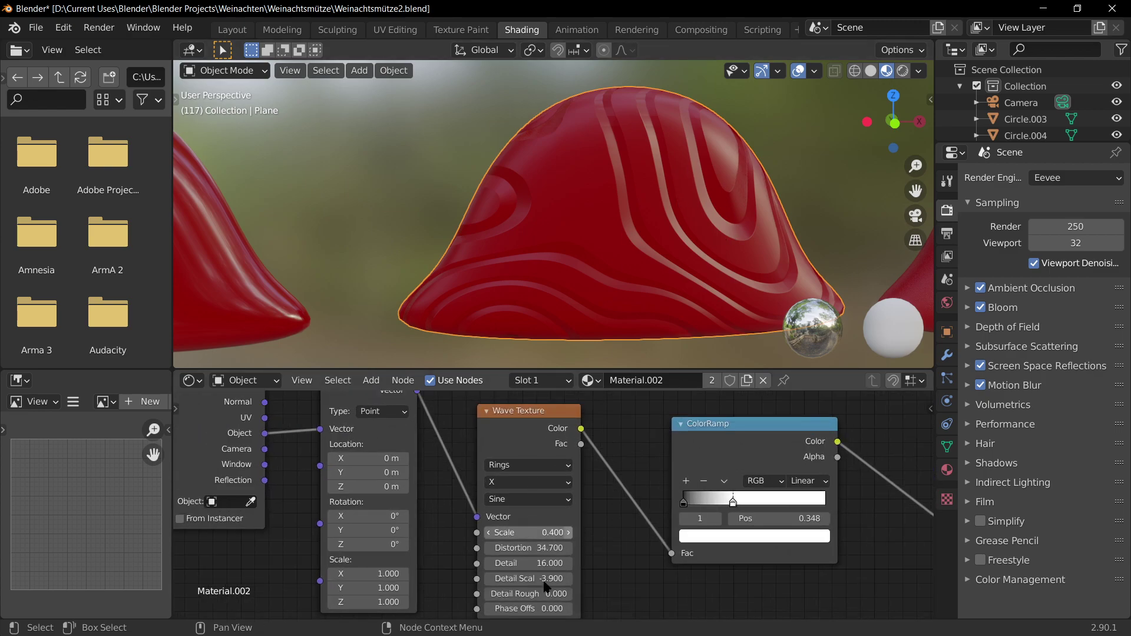
- Set the Wave Texture's detail scale to 7.900 and its detail roughness to 1.000
scroll(549, 487, down, 1)
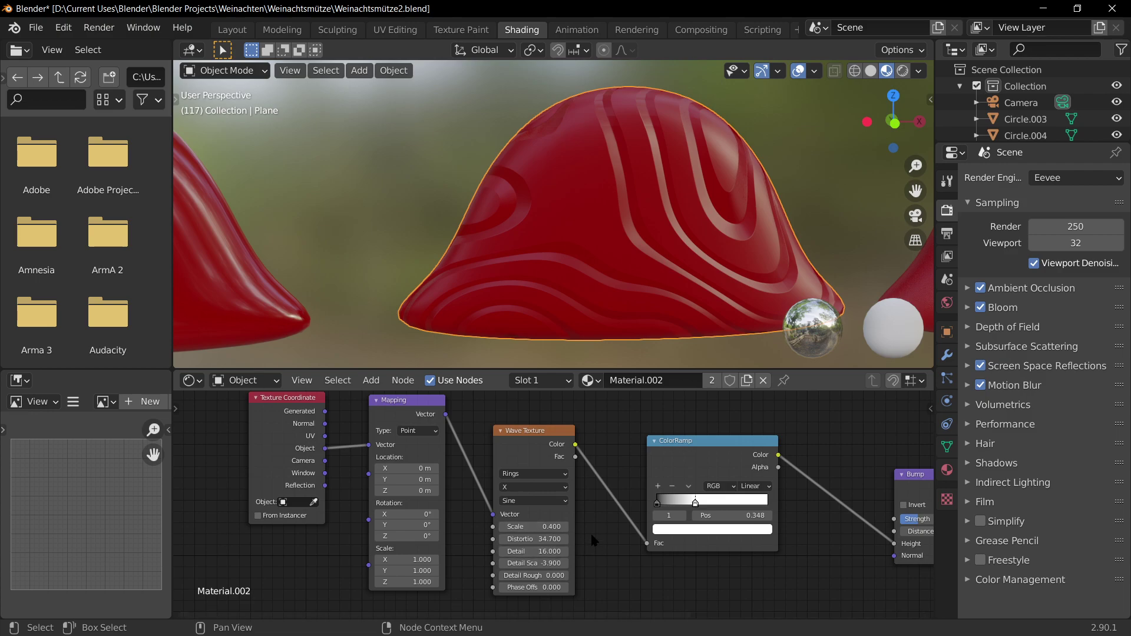
middle_drag(590, 532, 548, 441)
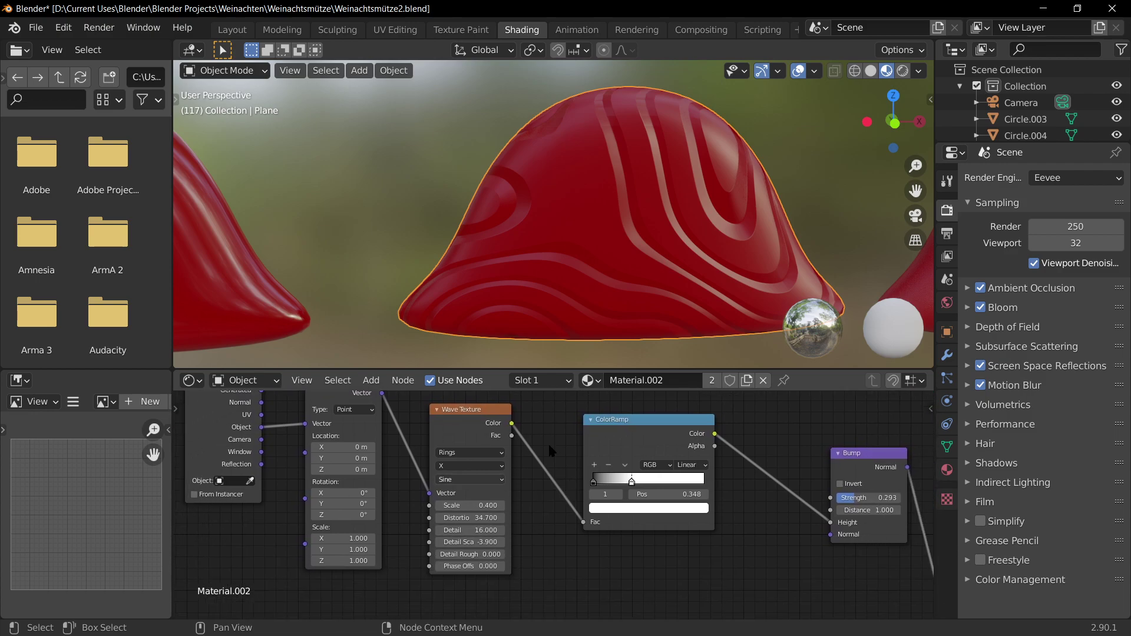
drag(459, 554, 515, 541)
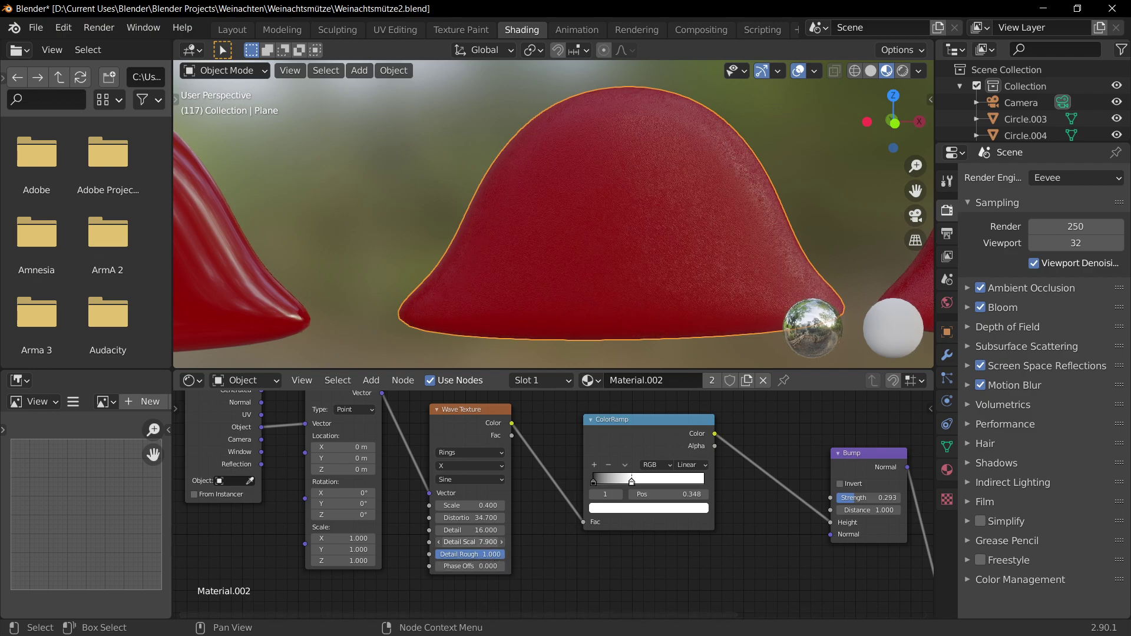
- Select the tall bell-shaped hat body beyond the flattened cap and check its mesh in Edit Mode
scroll(613, 285, down, 4)
shift+middle_drag(743, 240, 380, 227)
middle_drag(579, 197, 373, 192)
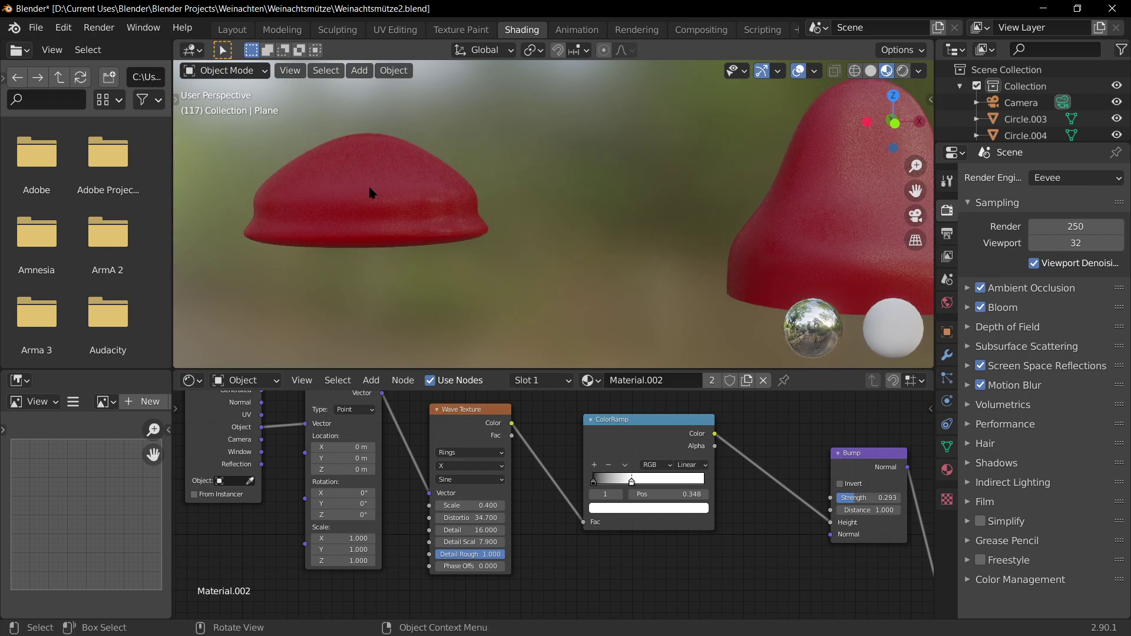
click(373, 192)
middle_drag(740, 172, 704, 253)
click(514, 226)
key(Tab)
key(Tab)
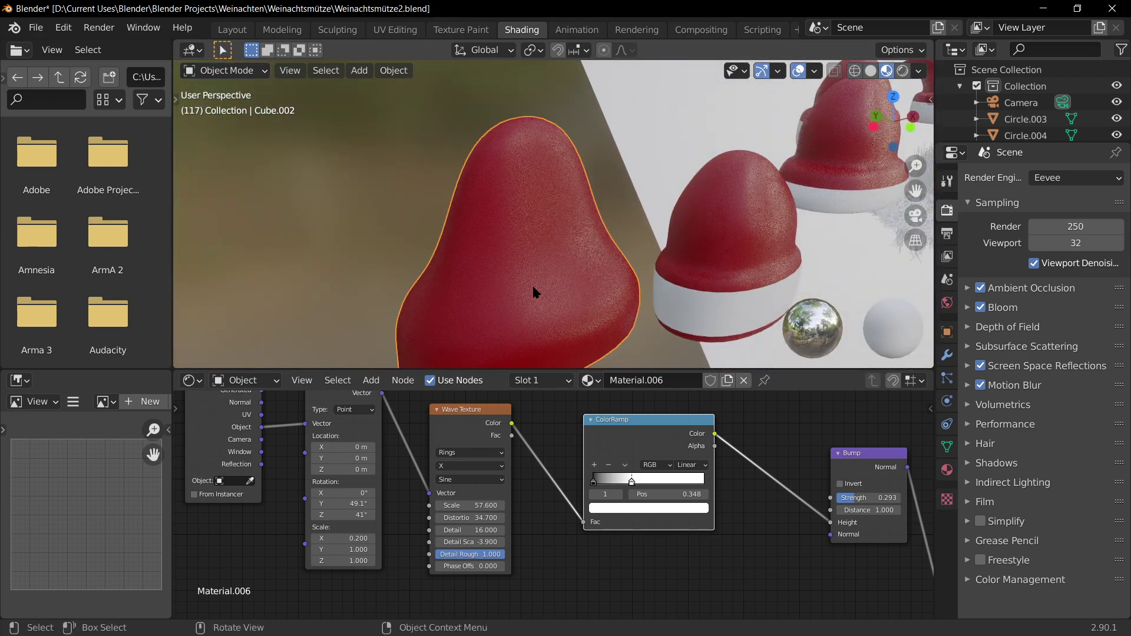
middle_drag(536, 292, 487, 295)
- Try Simple subdivision on the bell-shaped hat body, then restore Catmull-Clark and disable the modifier's viewport display
click(947, 356)
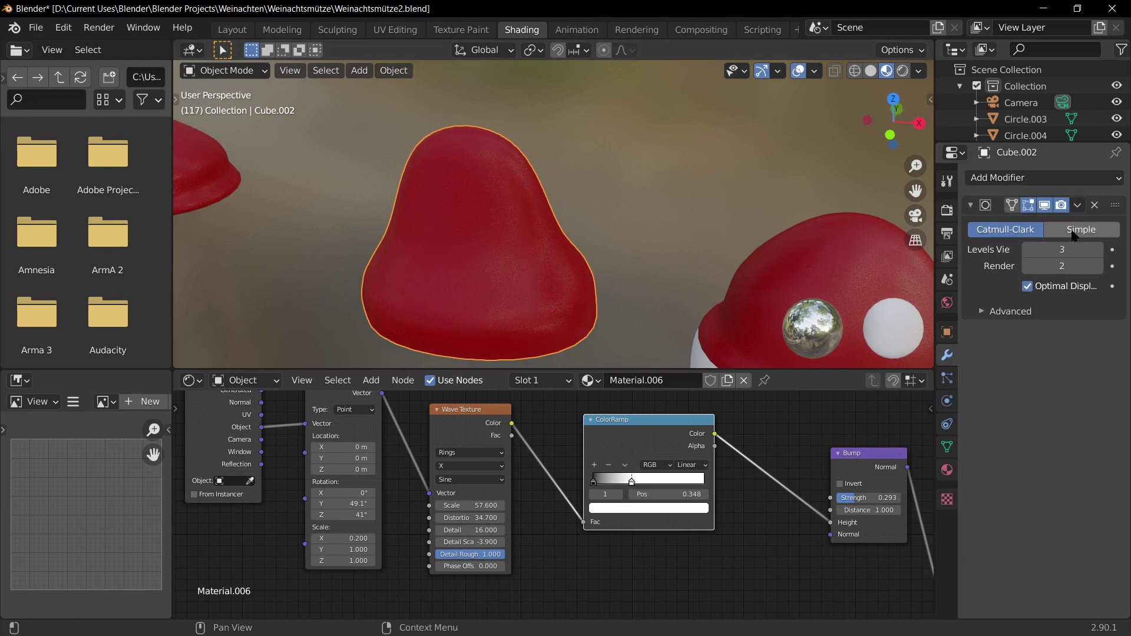
click(1092, 231)
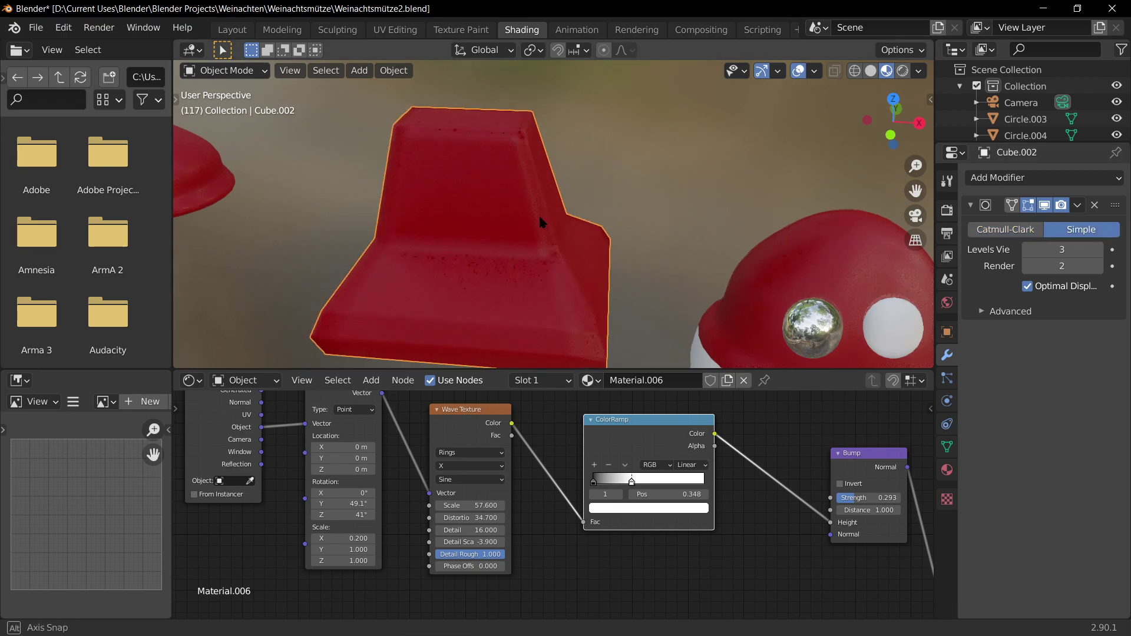
middle_drag(539, 214, 595, 195)
click(1032, 229)
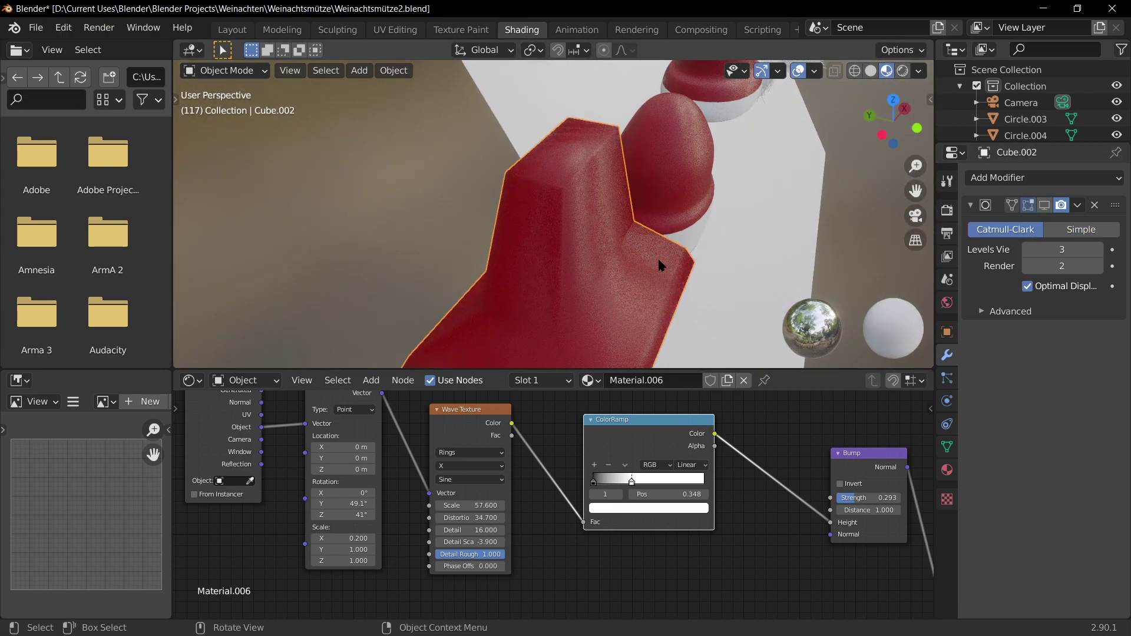
- Alternate the hidden subdivision between Simple and Catmull-Clark, re-enable its viewport display and return it to Catmull-Clark
middle_drag(658, 257, 514, 188)
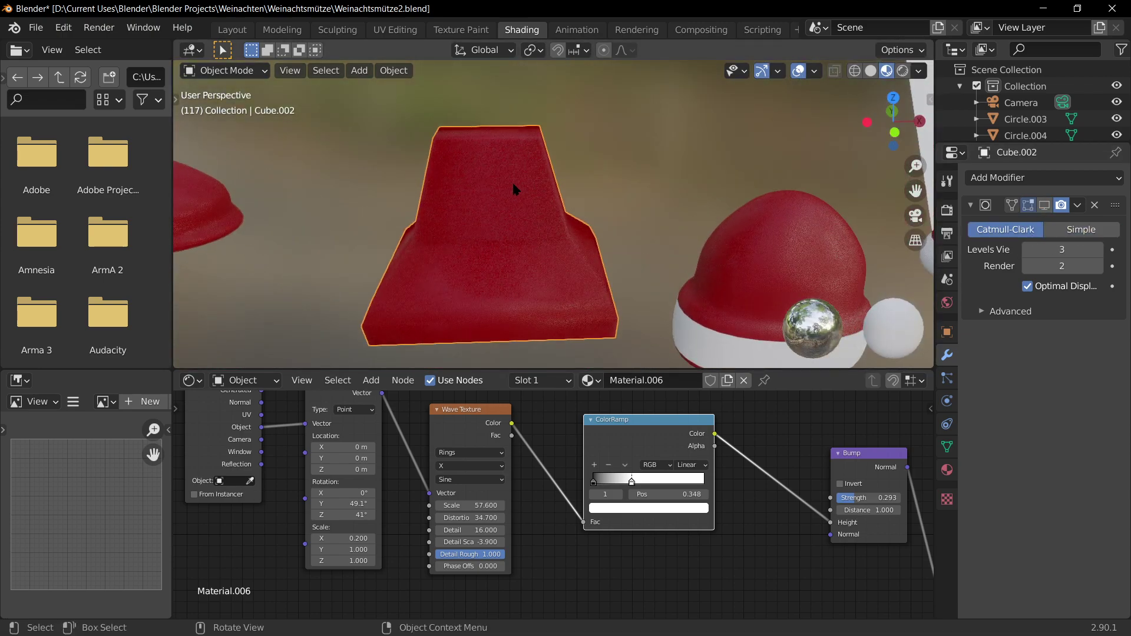
click(1082, 230)
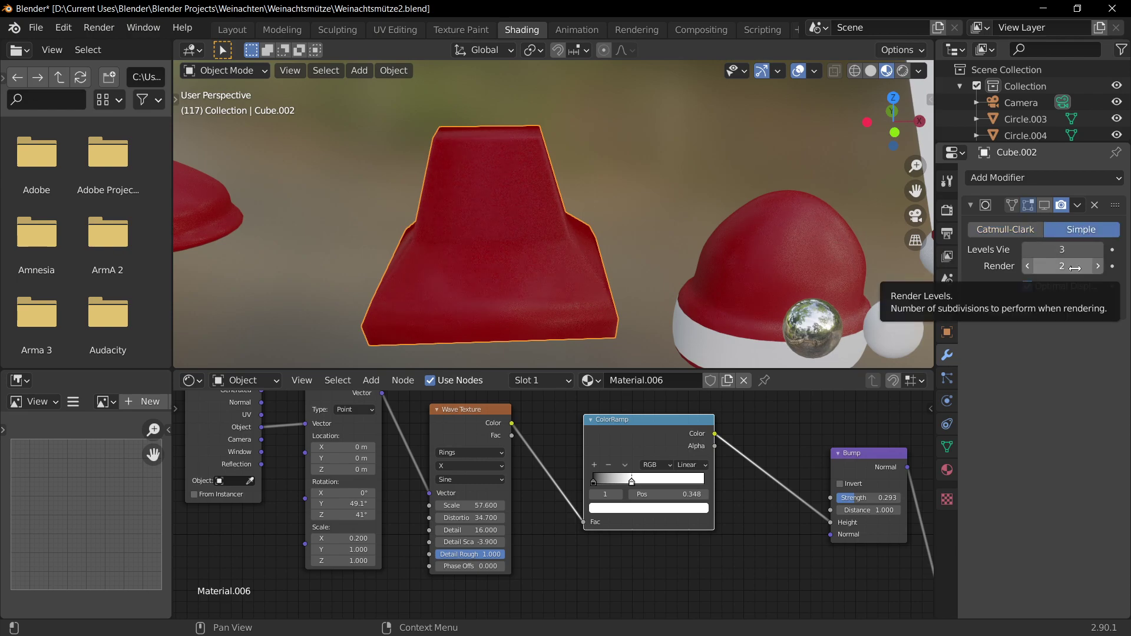
click(1022, 232)
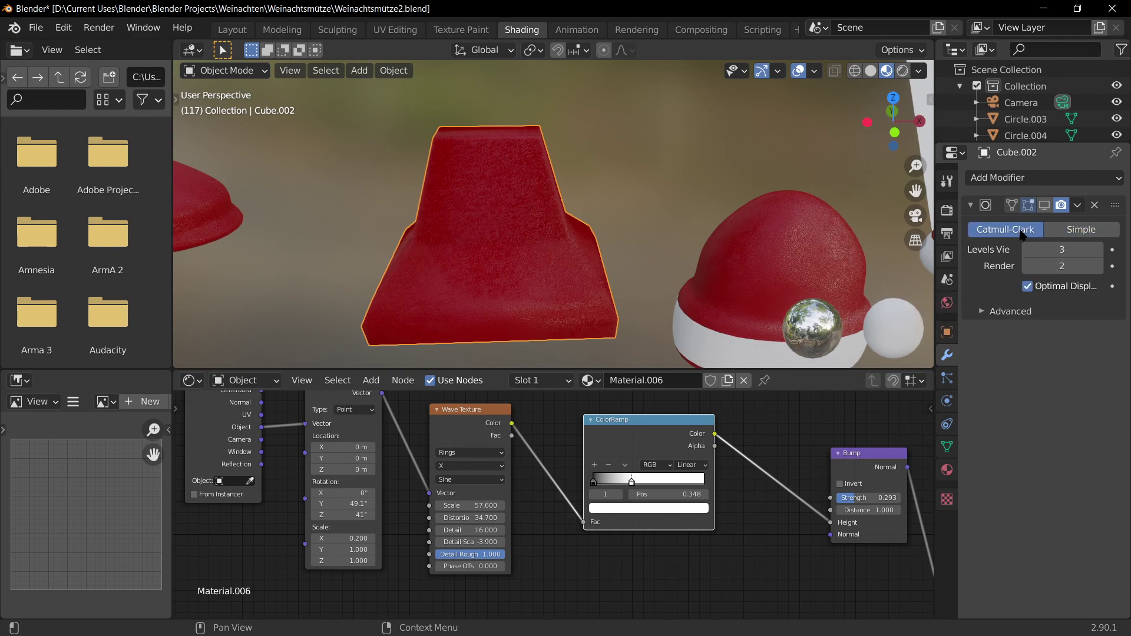
click(1084, 230)
click(1044, 205)
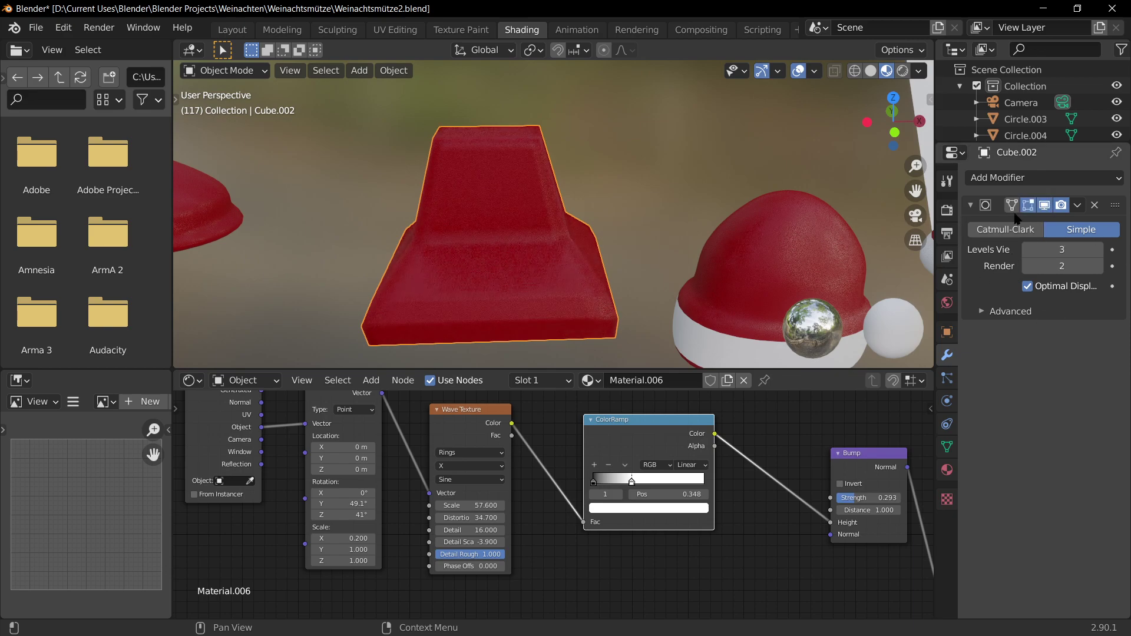
click(1005, 229)
- Select every object in the Christmas scene and hide them all
scroll(526, 127, down, 3)
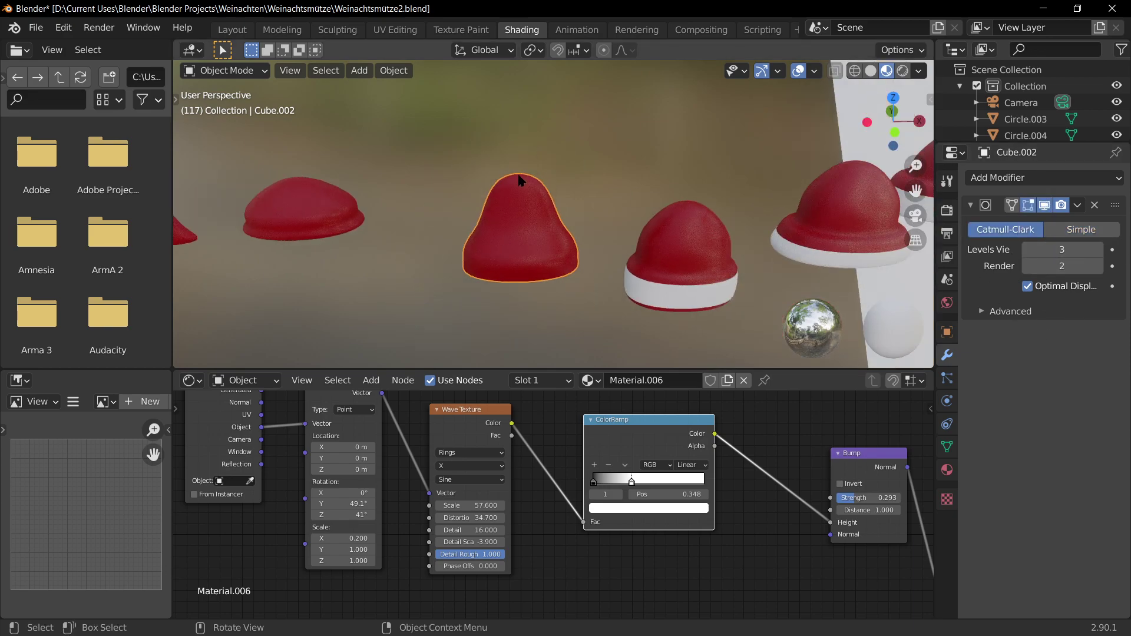
scroll(484, 135, down, 6)
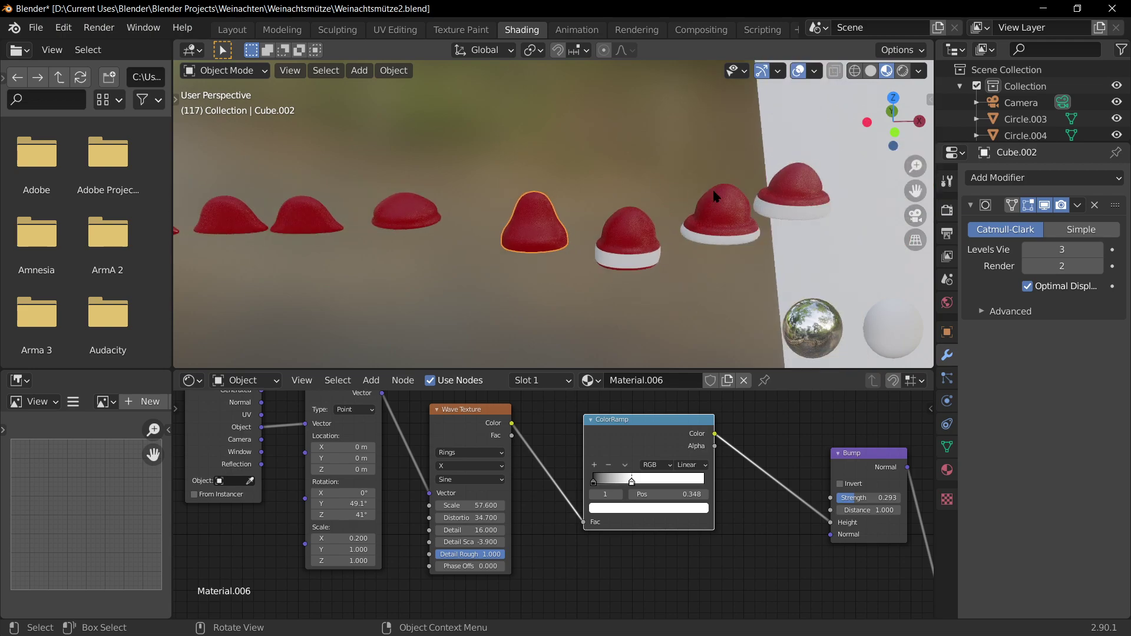
shift+middle_drag(704, 203, 670, 180)
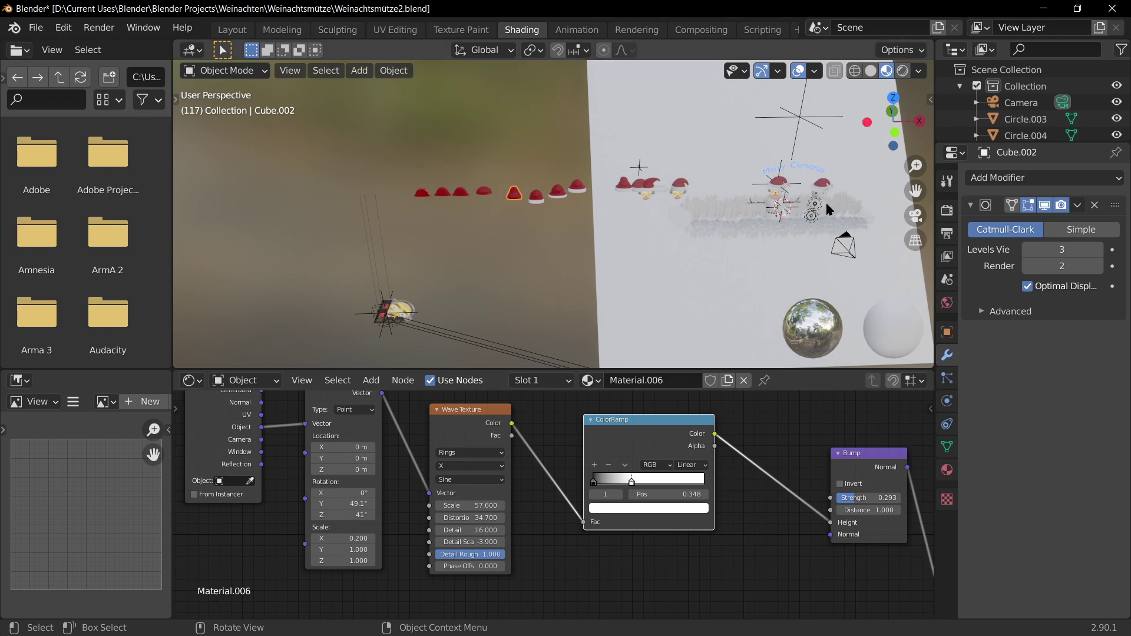
shift+middle_drag(589, 250, 462, 273)
click(576, 306)
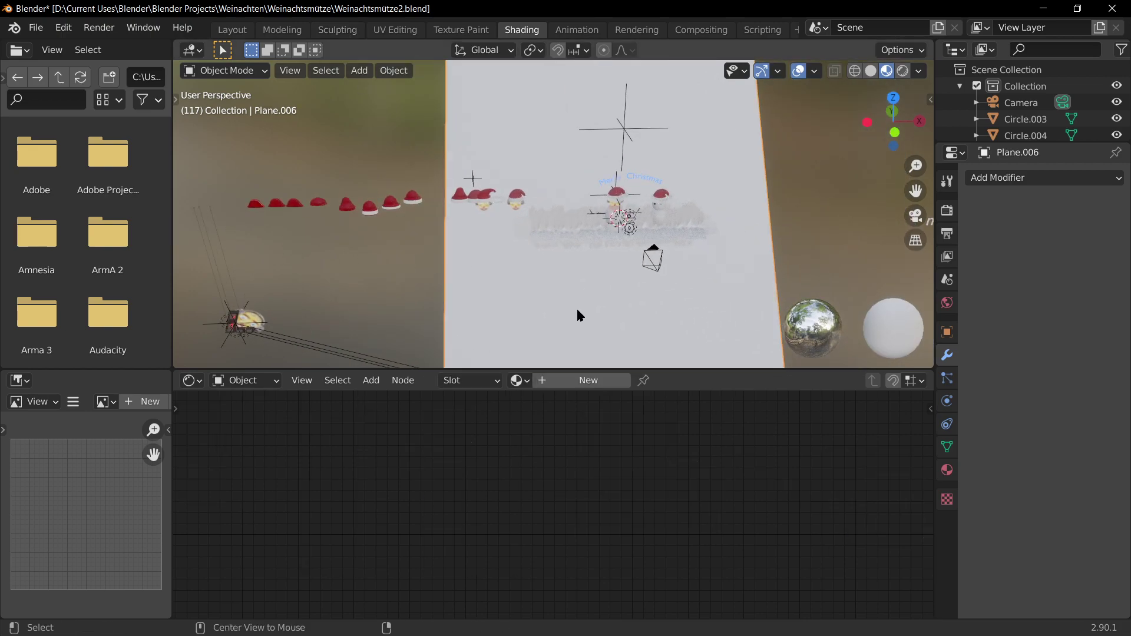
key(a)
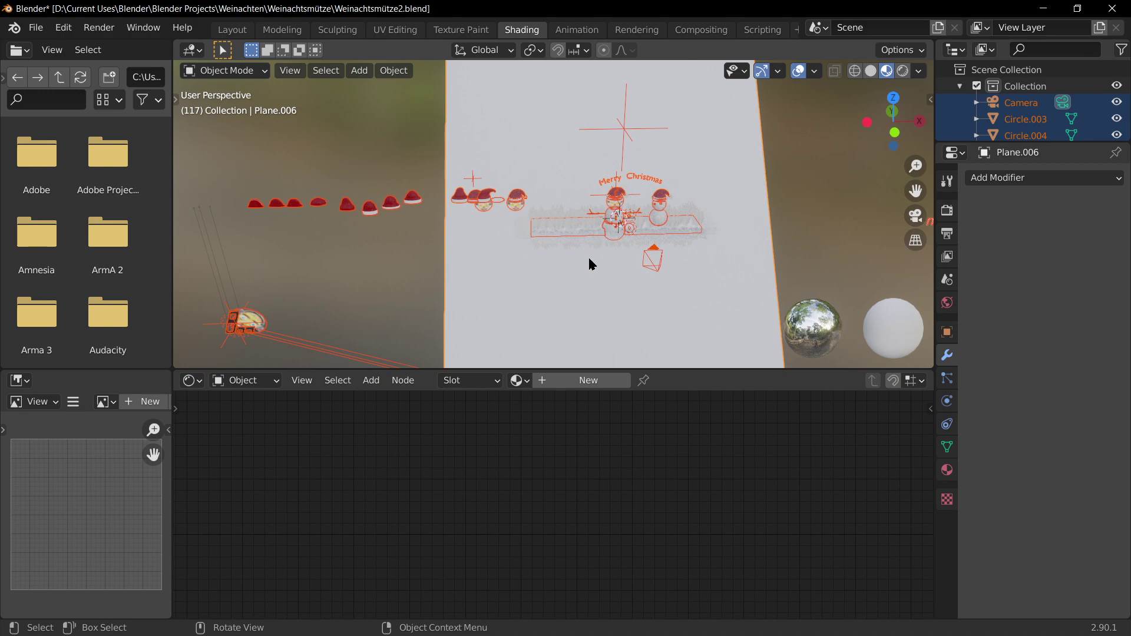
key(h)
shift+right_drag(589, 259, 709, 227)
- Add a mesh cube in the Layout workspace and frame the view on it
click(239, 31)
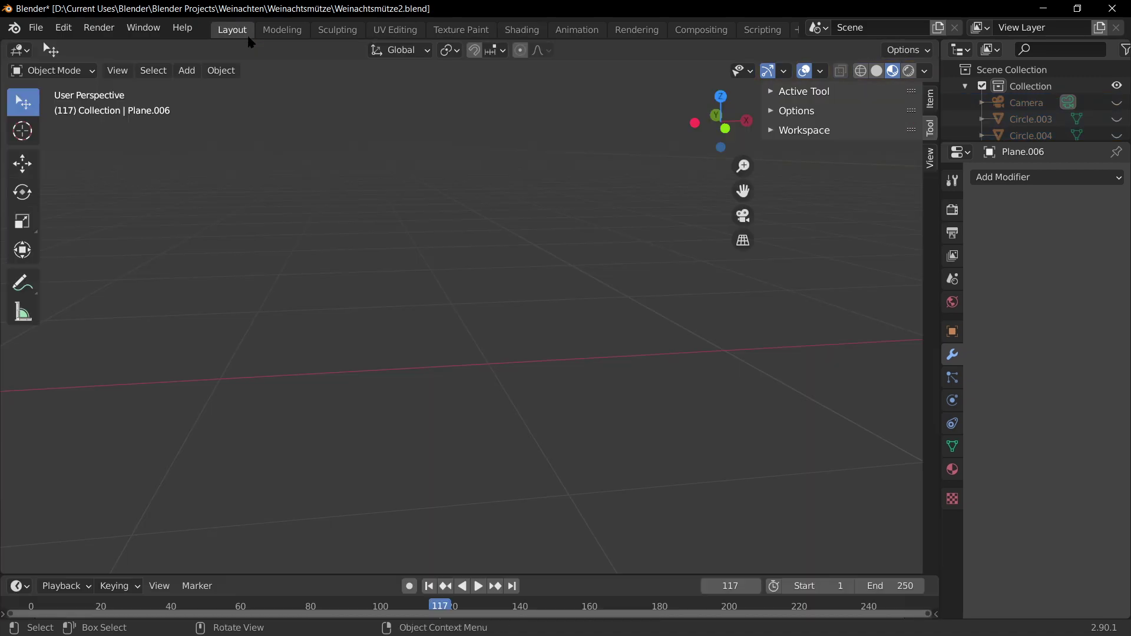
key(shift+a)
mouse_move(616, 302)
click(701, 313)
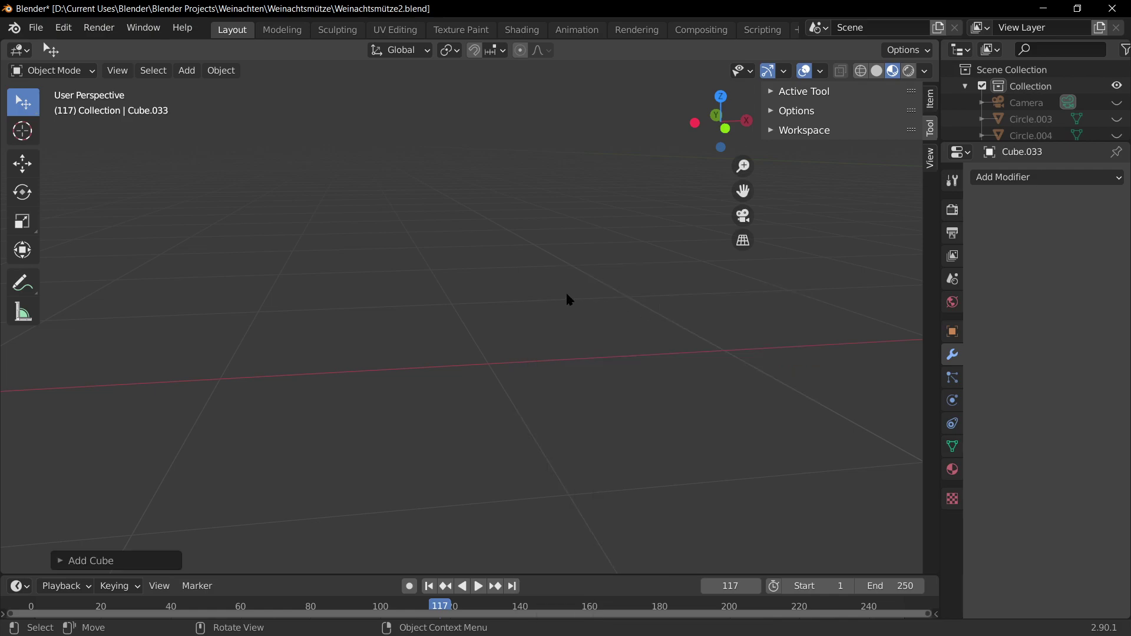
scroll(578, 313, up, 3)
key(KP_Decimal)
scroll(417, 251, down, 7)
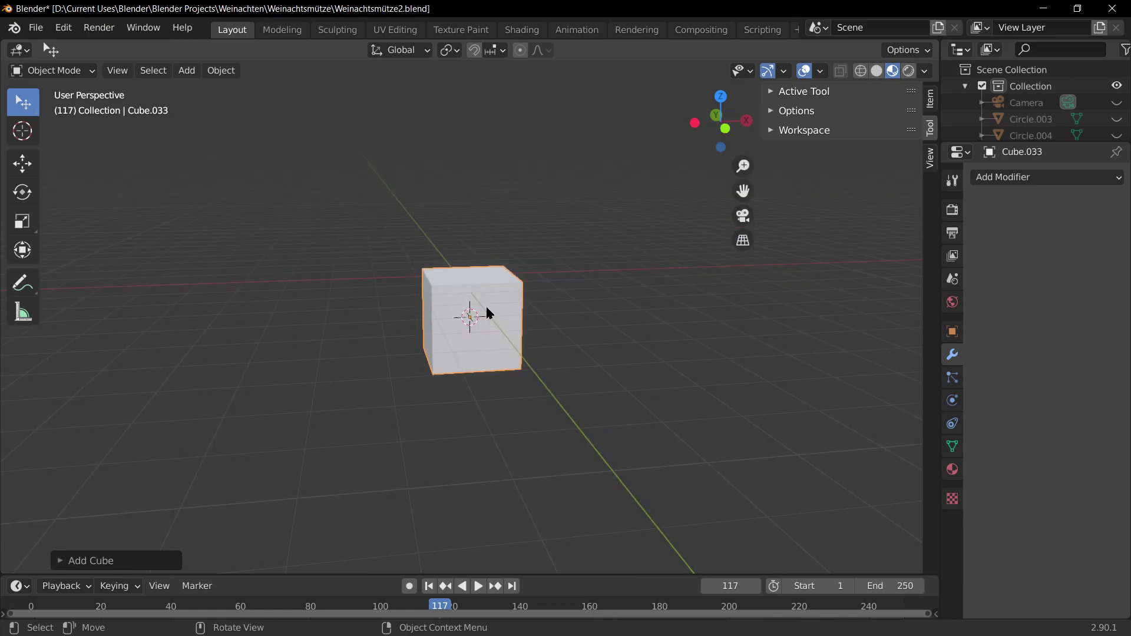
middle_drag(486, 307, 471, 334)
scroll(490, 352, up, 3)
- Set Edit Mode to face selection and give the cube a Subdivision Surface with viewport and render levels of 3
key(Tab)
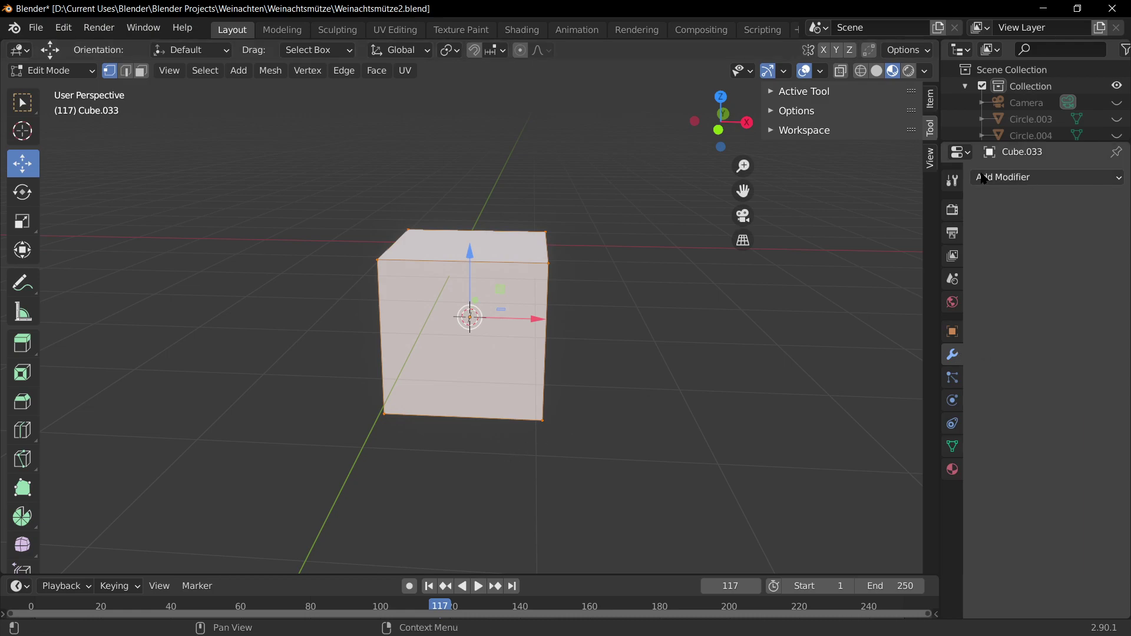
key(3)
click(1018, 179)
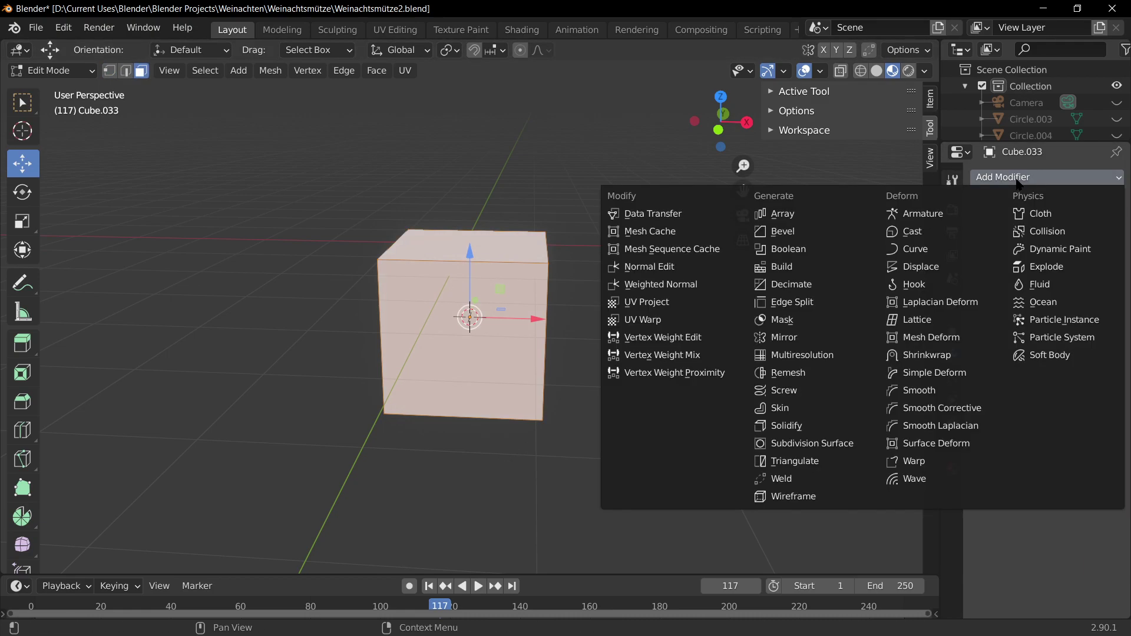
click(1015, 186)
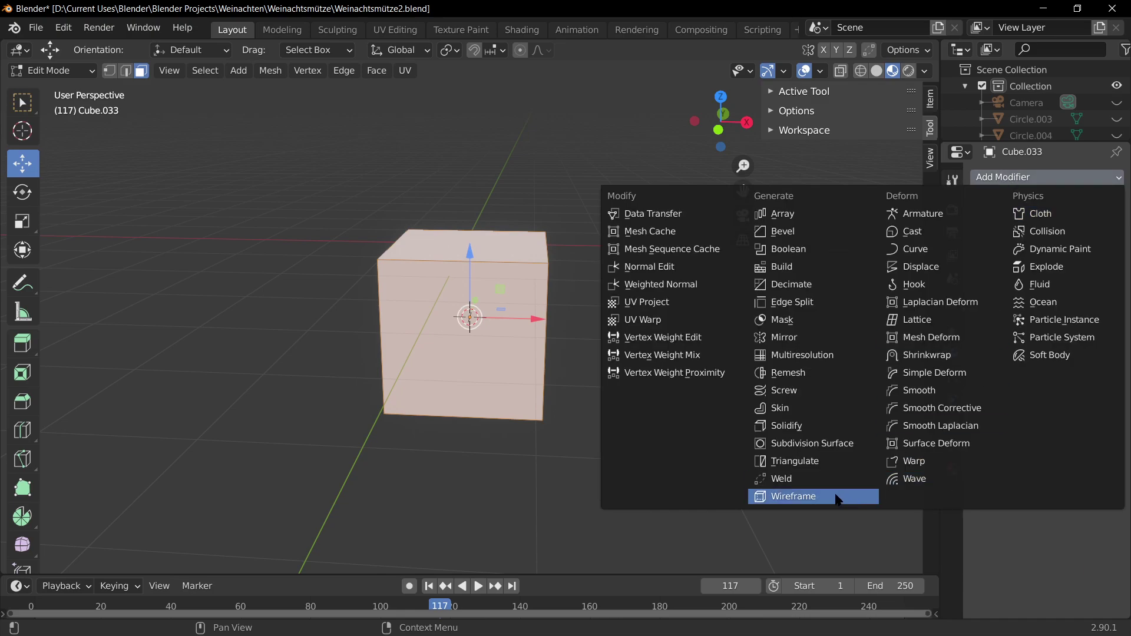
key(Tab)
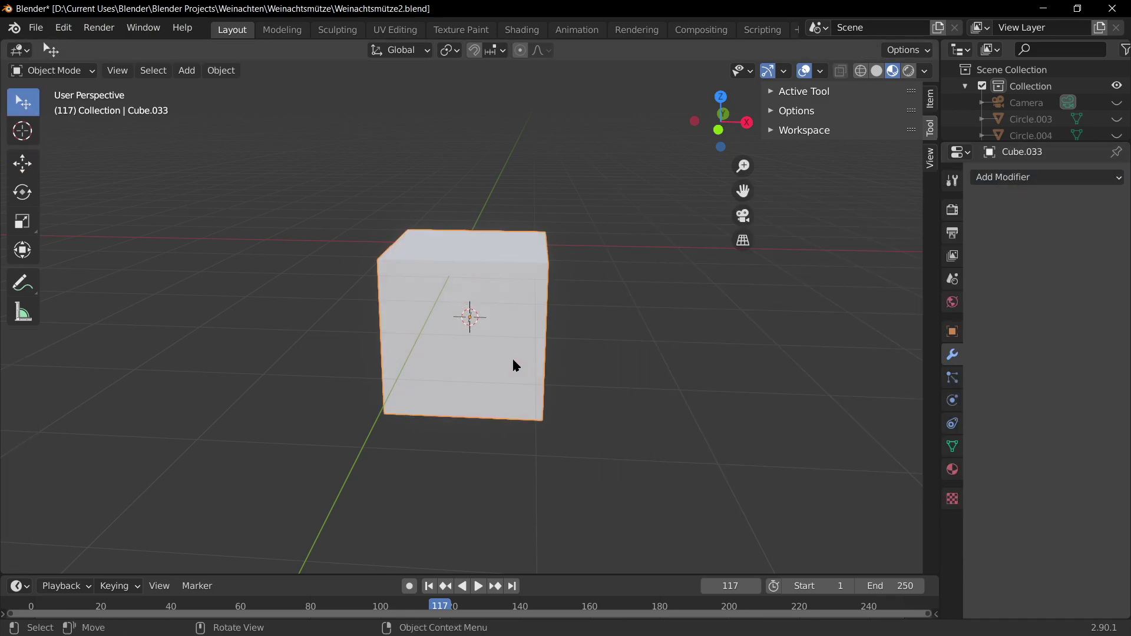
key(ctrl+3)
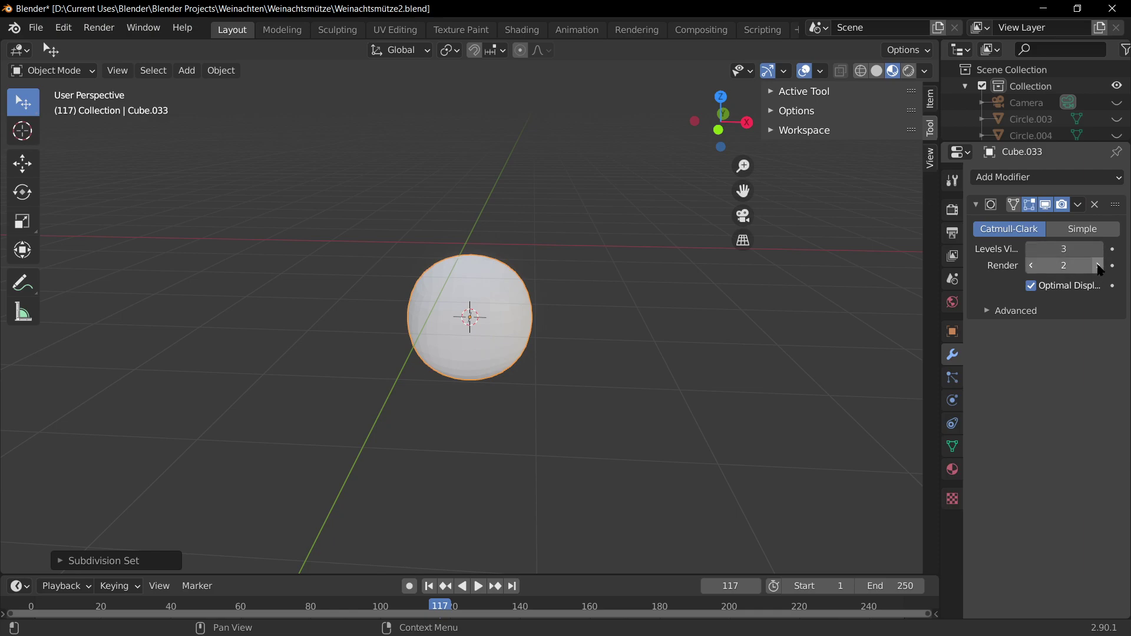
click(1098, 266)
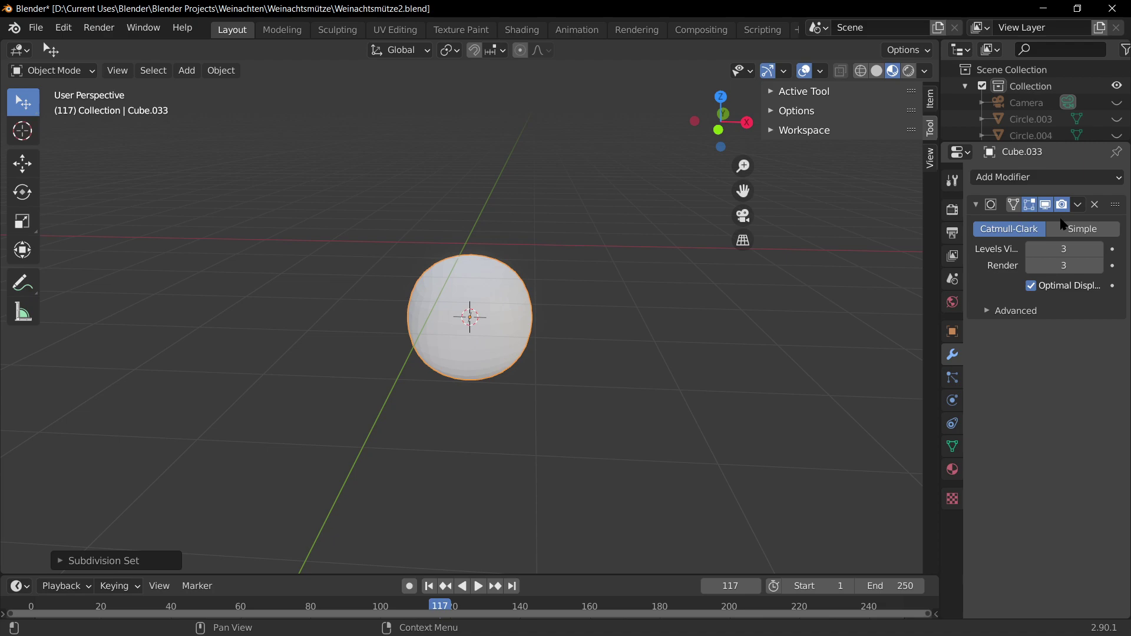
- Add a UV sphere and move it away from the subdivided cube for comparison
scroll(503, 311, up, 2)
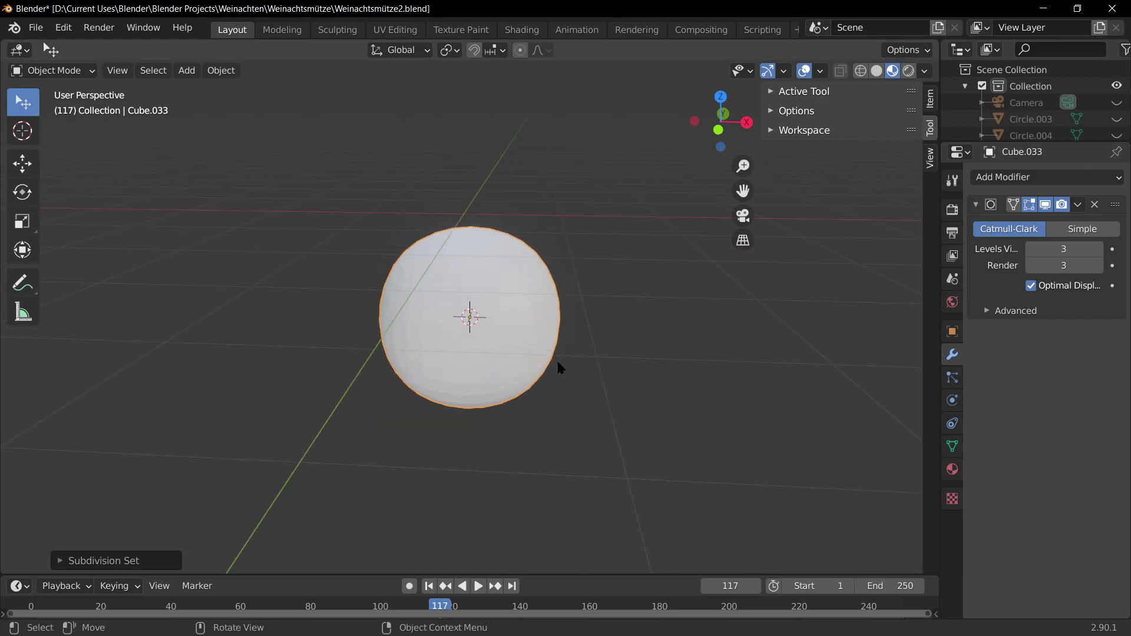
key(shift+a)
mouse_move(608, 307)
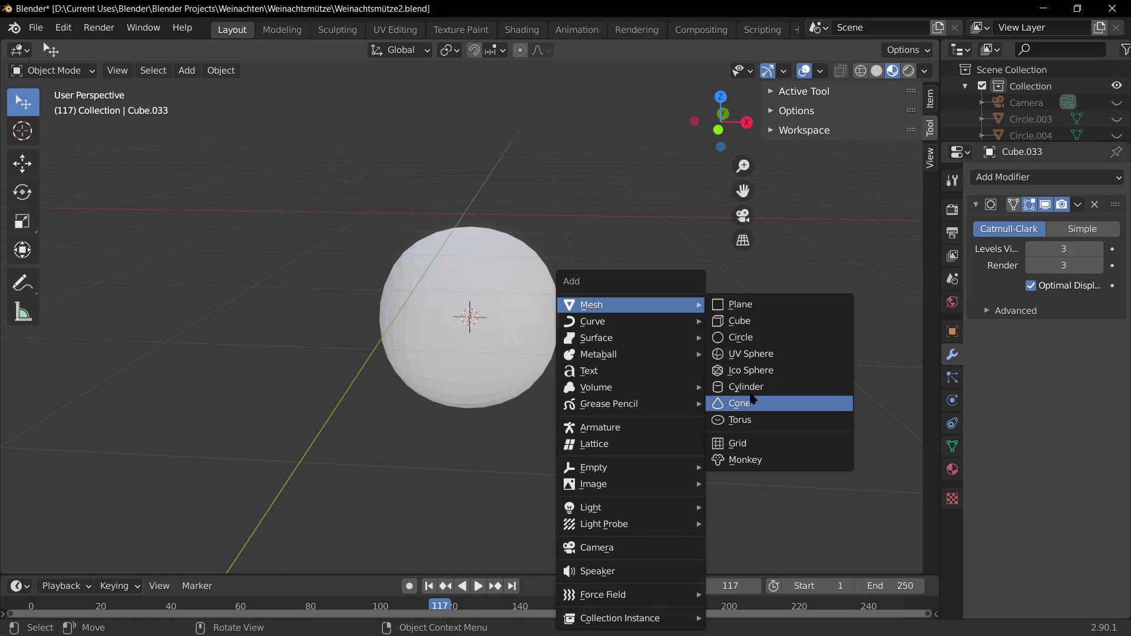
click(749, 353)
scroll(599, 281, down, 5)
key(g)
click(353, 320)
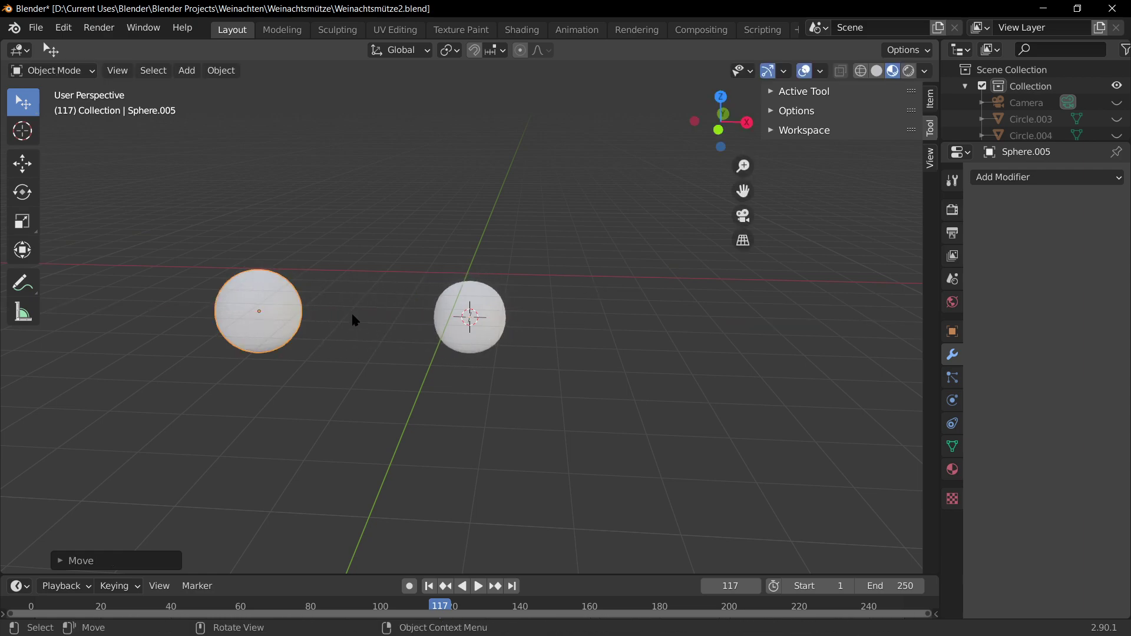
- Examine the UV sphere's mesh topology in Edit Mode beside the subdivided cube
scroll(288, 373, up, 3)
middle_drag(288, 374, 331, 295)
key(Tab)
shift+middle_drag(775, 345, 574, 357)
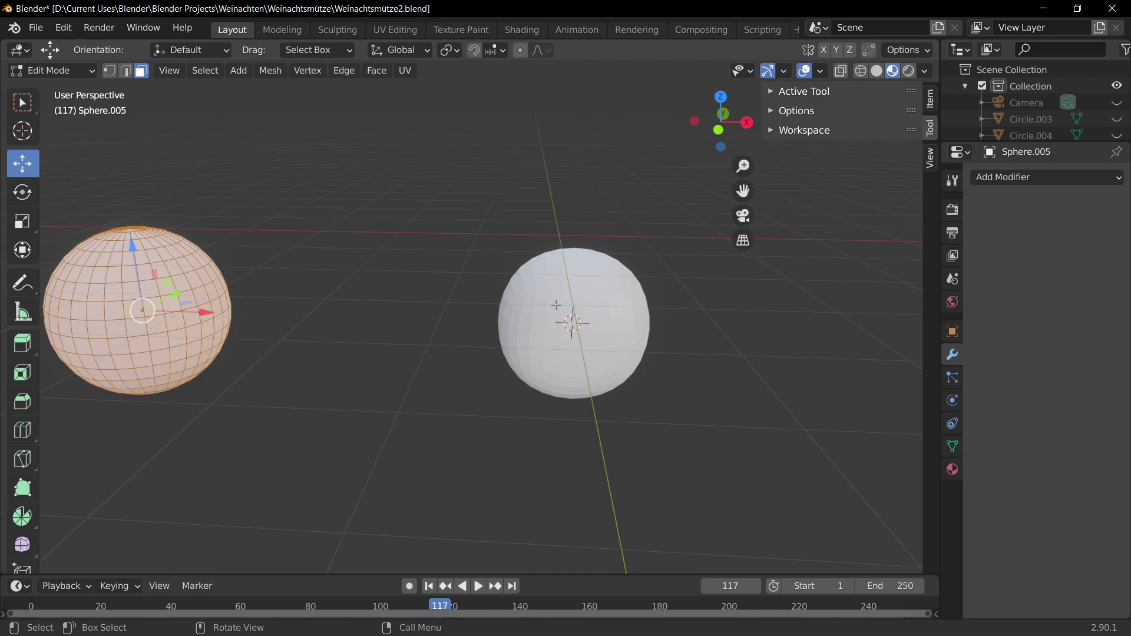
key(Tab)
shift+middle_drag(297, 393, 519, 414)
- Move the UV sphere along global X toward the subdivided cube and delete the sphere
key(g)
key(x)
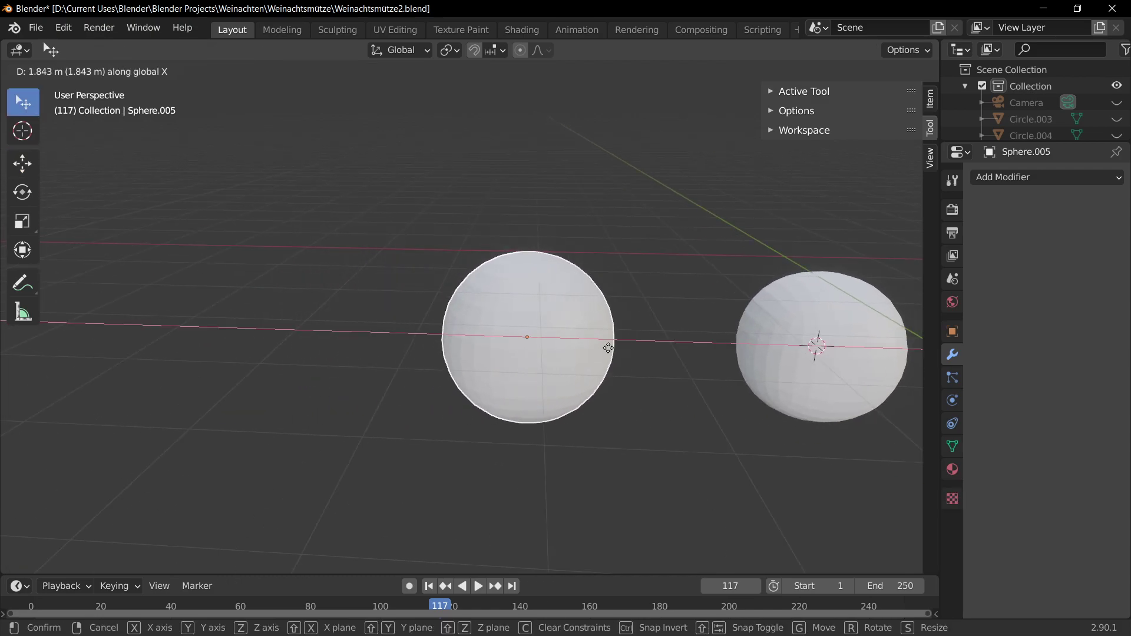
click(618, 351)
key(Delete)
shift+middle_drag(573, 336, 202, 271)
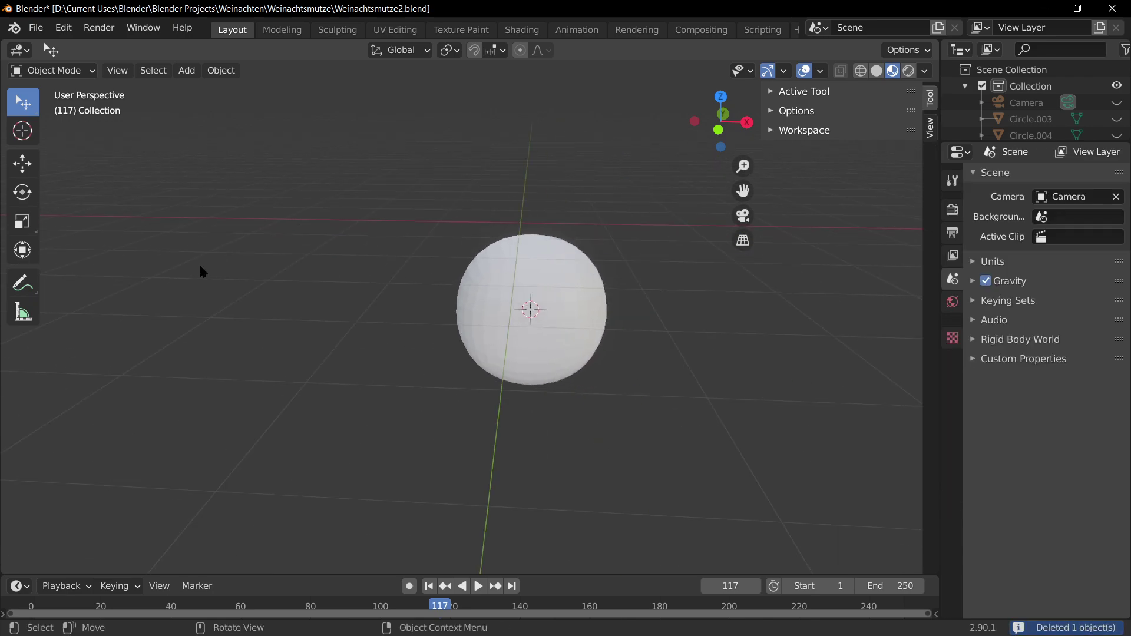
- Apply the Subdivision Surface modifier to the cube and open its resulting mesh in Edit Mode
click(605, 333)
middle_drag(595, 317, 731, 259)
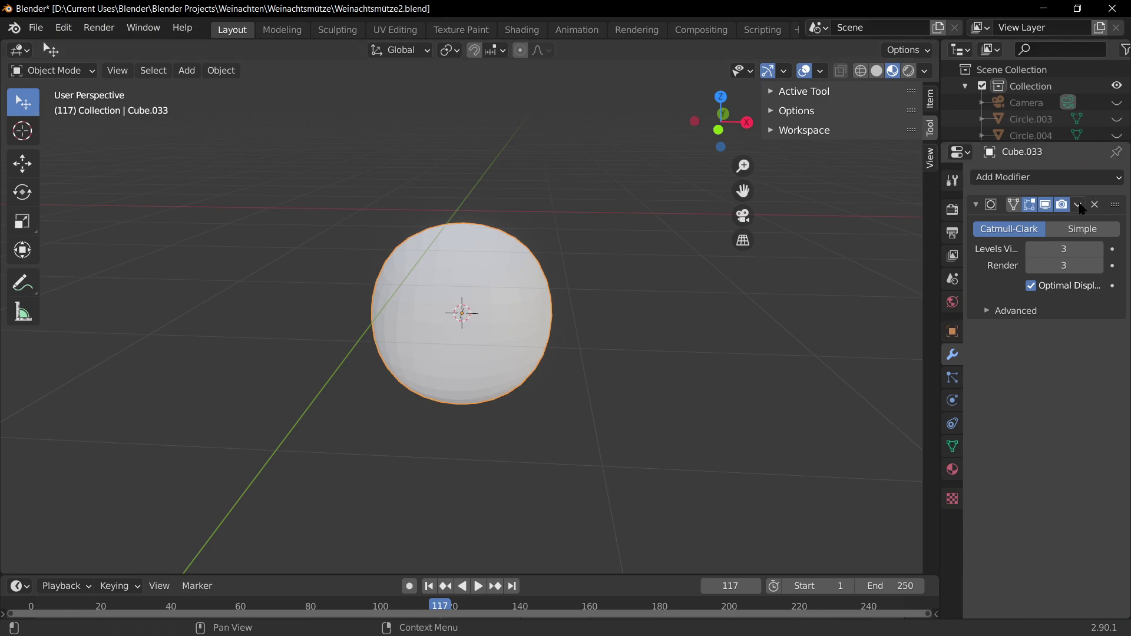
click(1082, 209)
click(1001, 223)
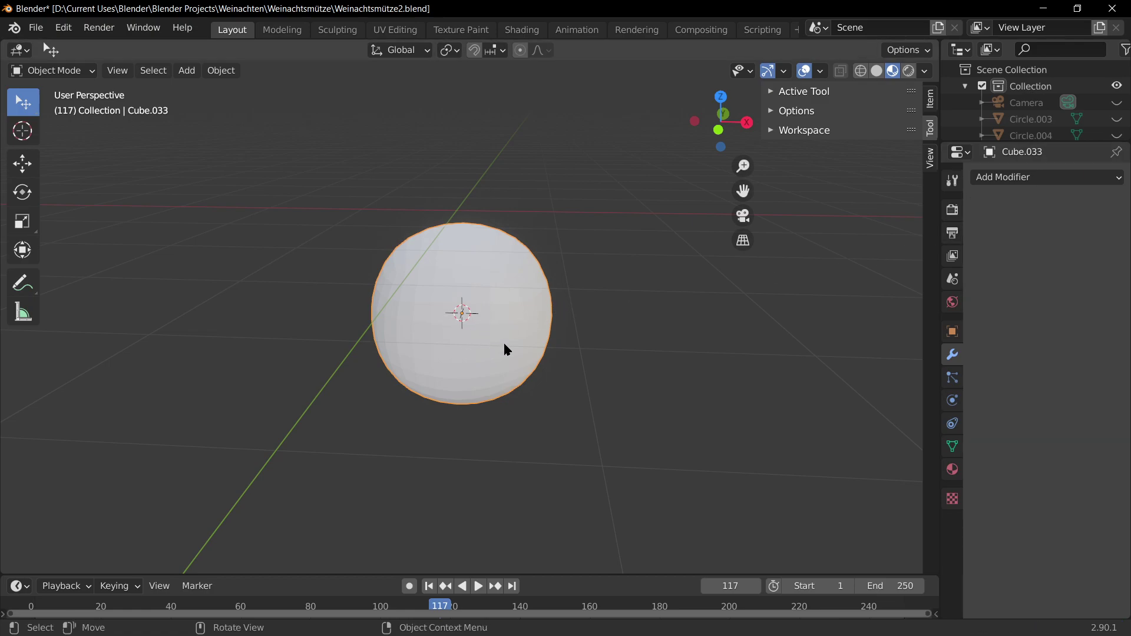
key(Tab)
middle_drag(539, 393, 569, 367)
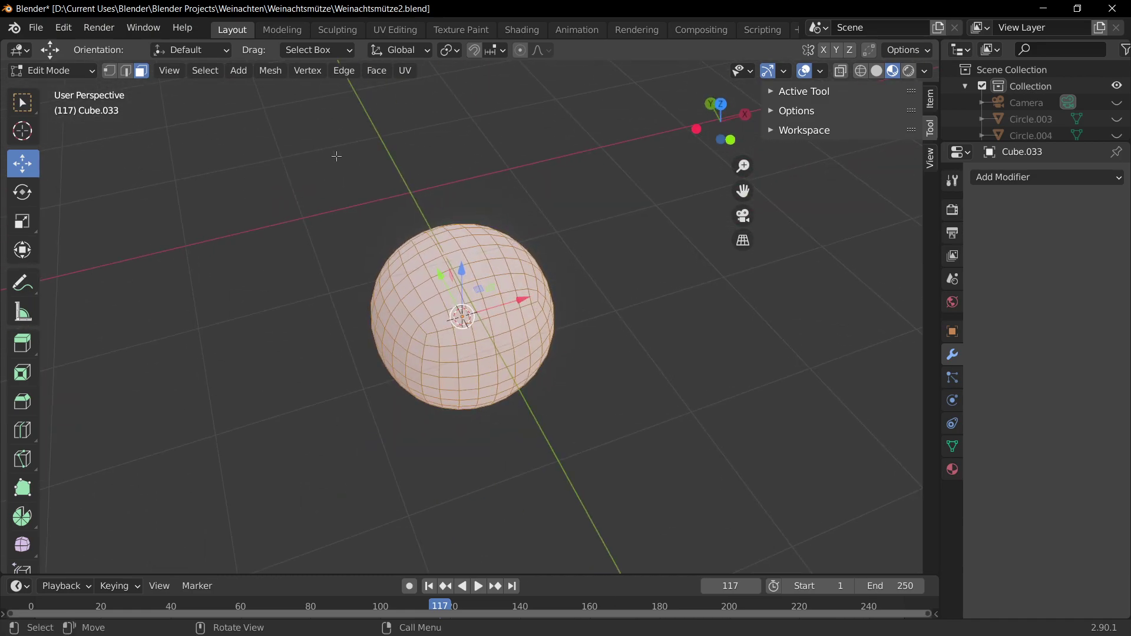
- Switch the applied sphere mesh to the Sculpting workspace and choose the Elastic Deform brush
scroll(490, 325, up, 3)
middle_drag(602, 345, 558, 296)
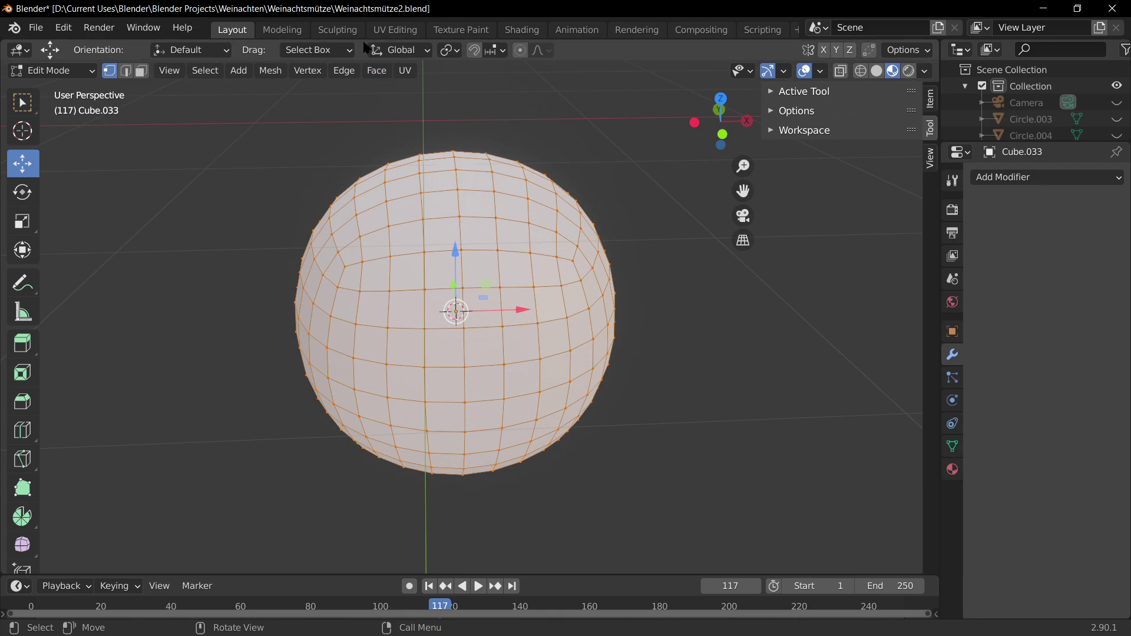
click(337, 29)
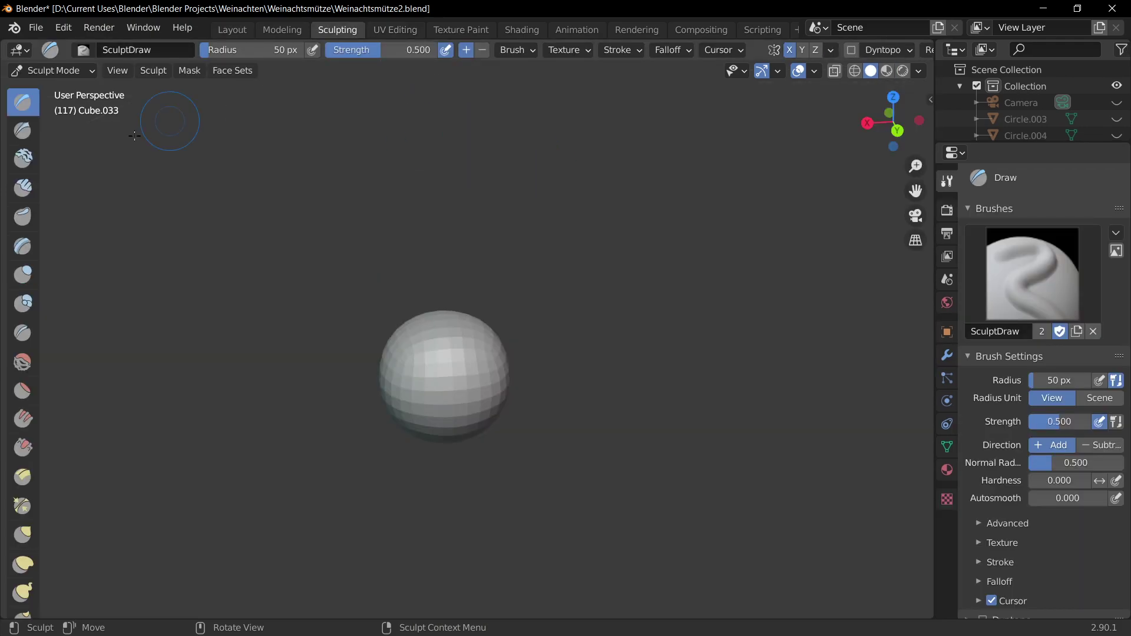
scroll(415, 395, up, 5)
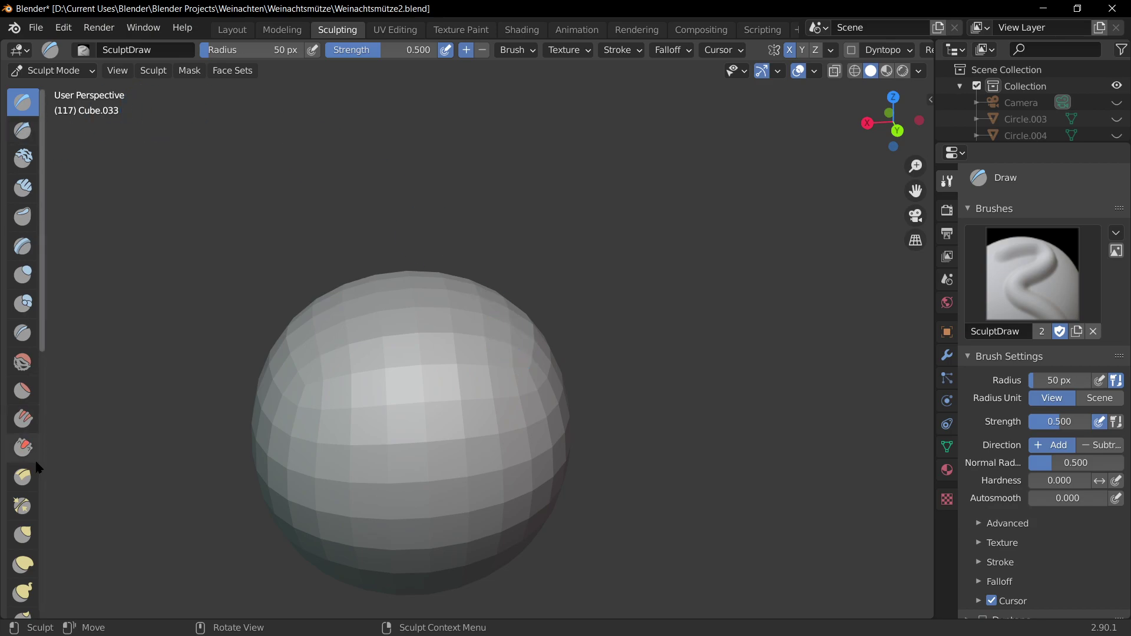
click(22, 534)
click(24, 564)
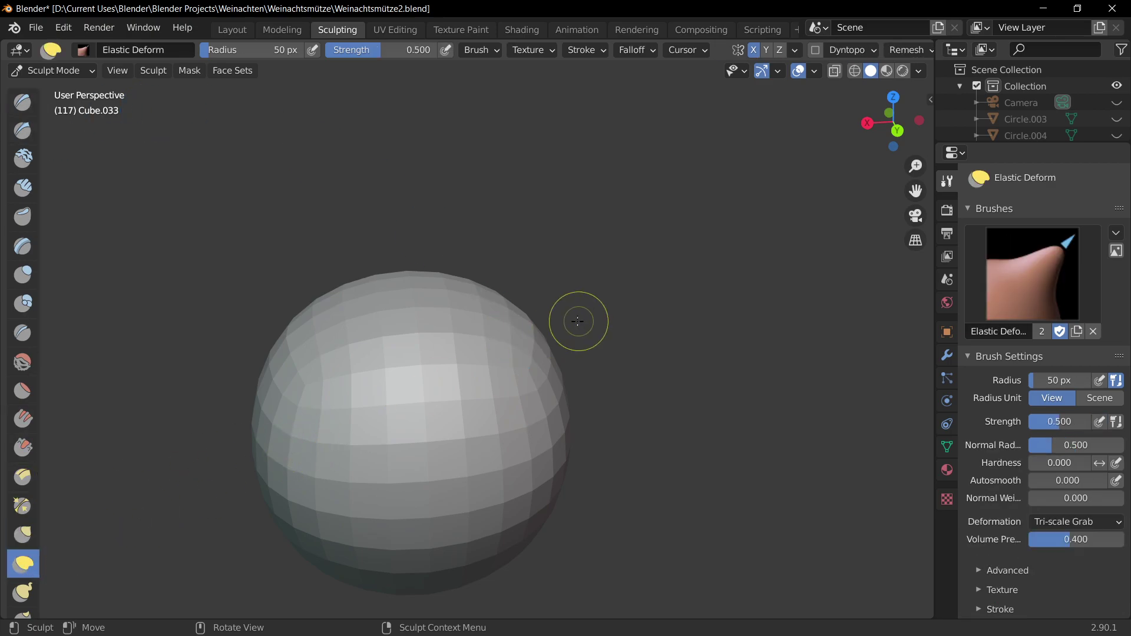
- Pull two ear-like points up from the sphere with X symmetry, and reshape each one separately with symmetry off
mouse_move(575, 321)
mouse_down()
mouse_move(550, 270)
mouse_move(555, 255)
mouse_move(522, 302)
mouse_move(525, 283)
mouse_up()
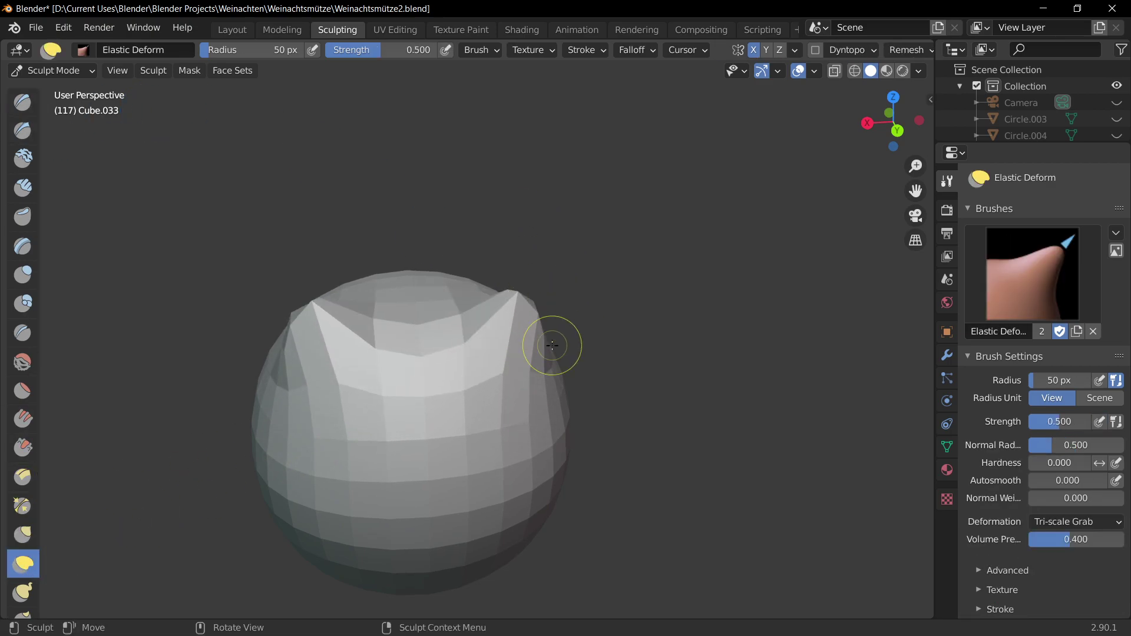
drag(546, 342, 546, 263)
drag(542, 318, 544, 268)
scroll(536, 366, down, 3)
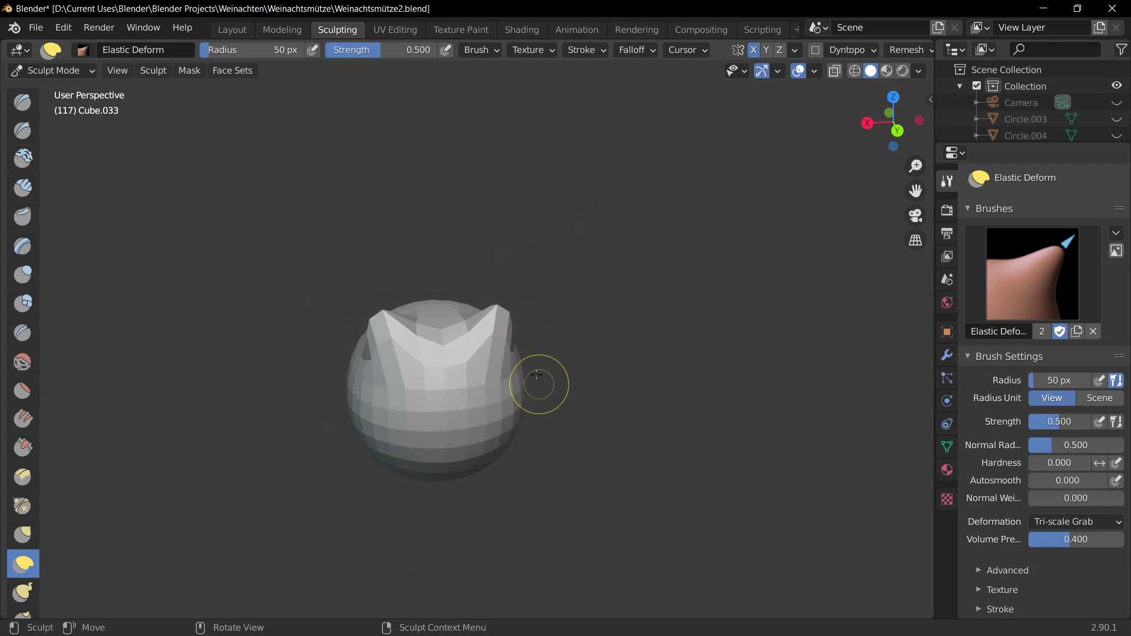
mouse_move(535, 380)
middle_down()
mouse_move(533, 436)
mouse_move(454, 305)
mouse_move(429, 349)
mouse_move(447, 219)
middle_up()
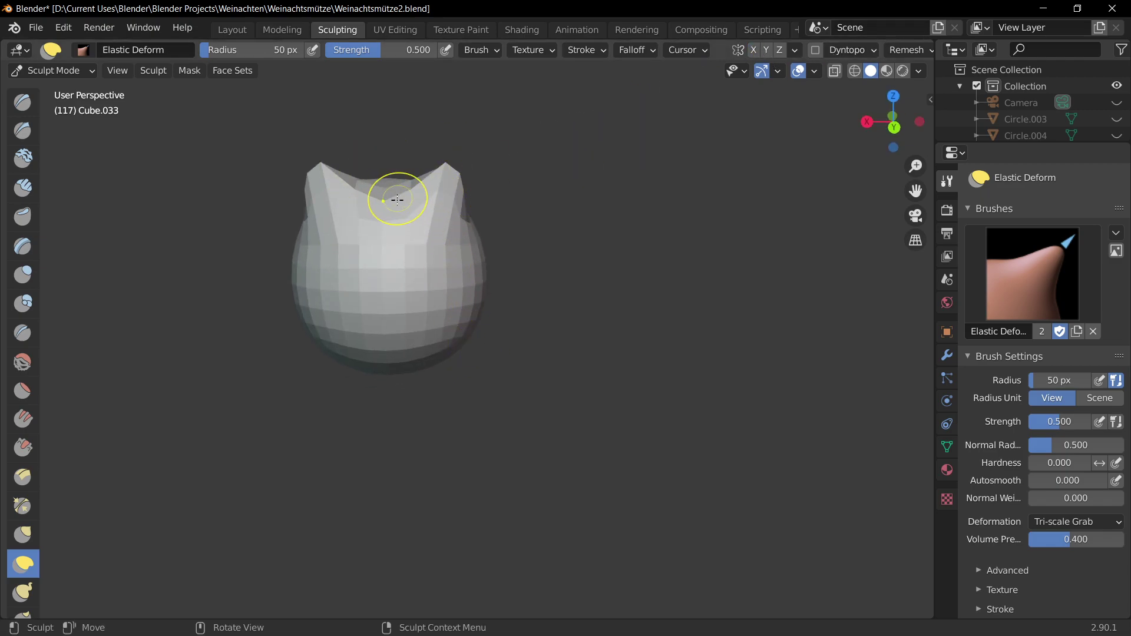
drag(459, 178, 522, 111)
drag(318, 171, 284, 124)
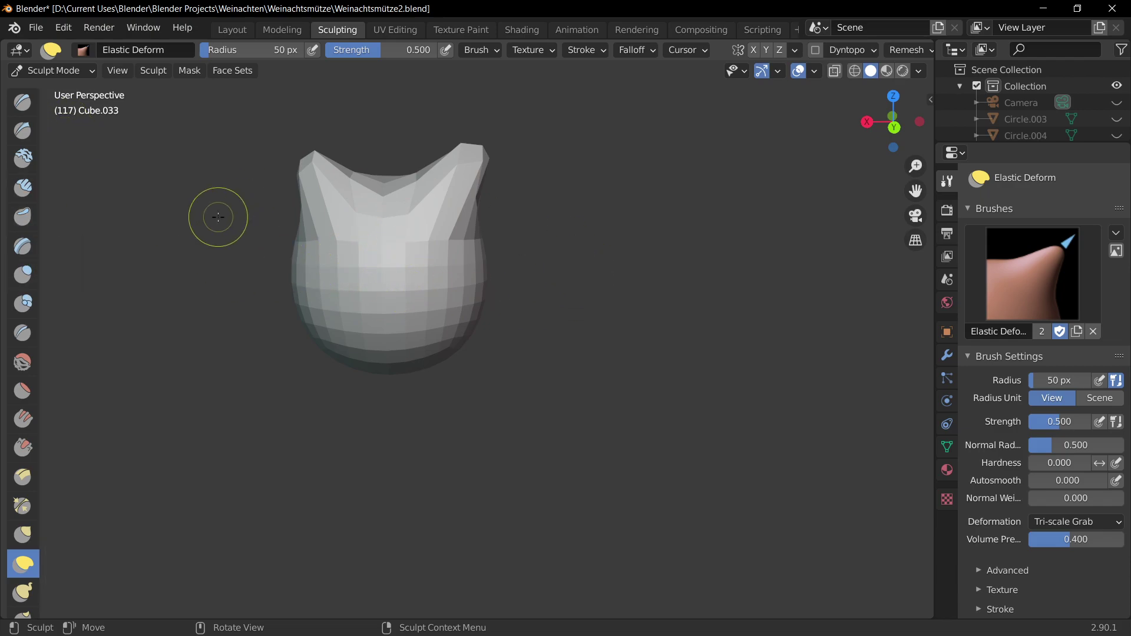
- Try subdividing the whole eared mesh once in Edit Mode, and undo the subdivision
scroll(474, 324, up, 5)
mouse_move(513, 283)
middle_down()
mouse_move(298, 325)
mouse_move(632, 313)
middle_up()
key(Tab)
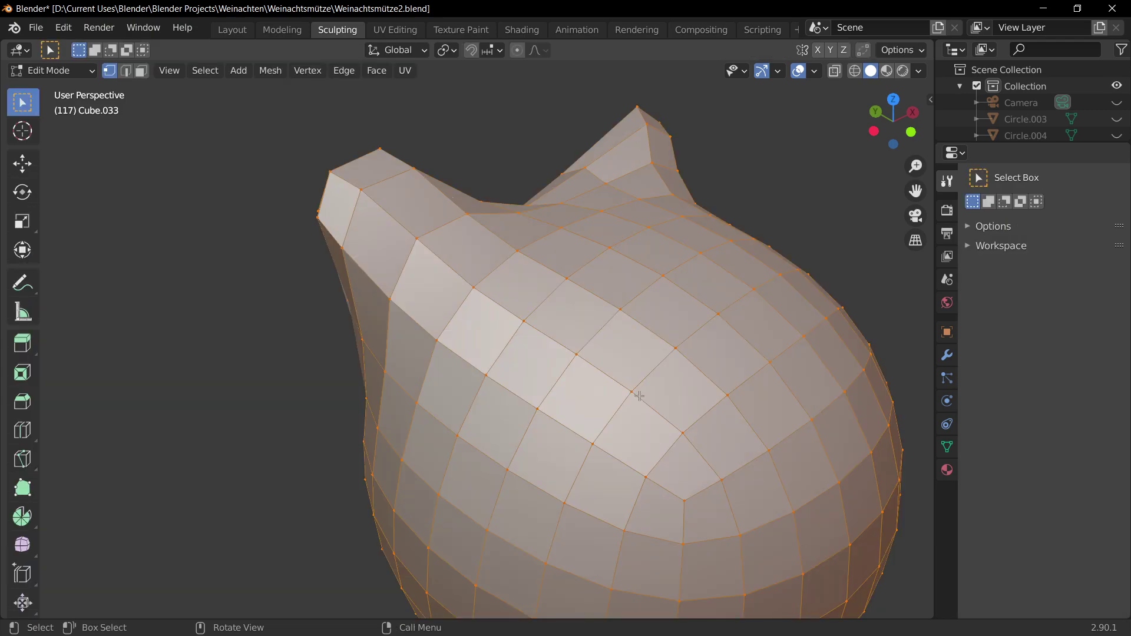
scroll(642, 392, down, 5)
right_click(565, 377)
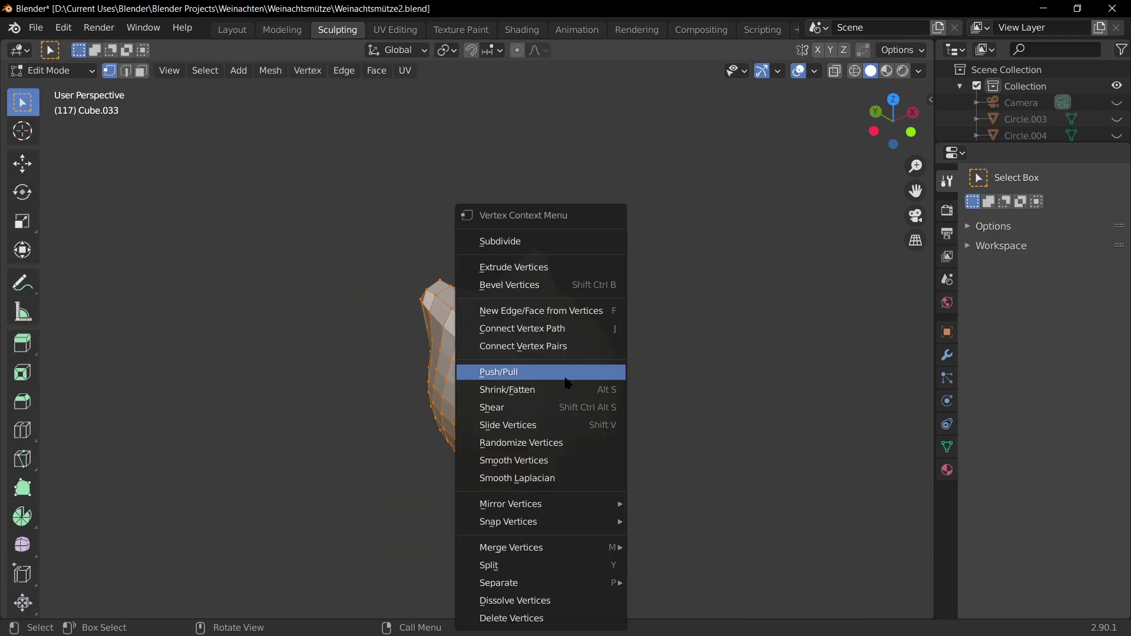
click(531, 243)
scroll(594, 427, up, 4)
scroll(594, 427, down, 3)
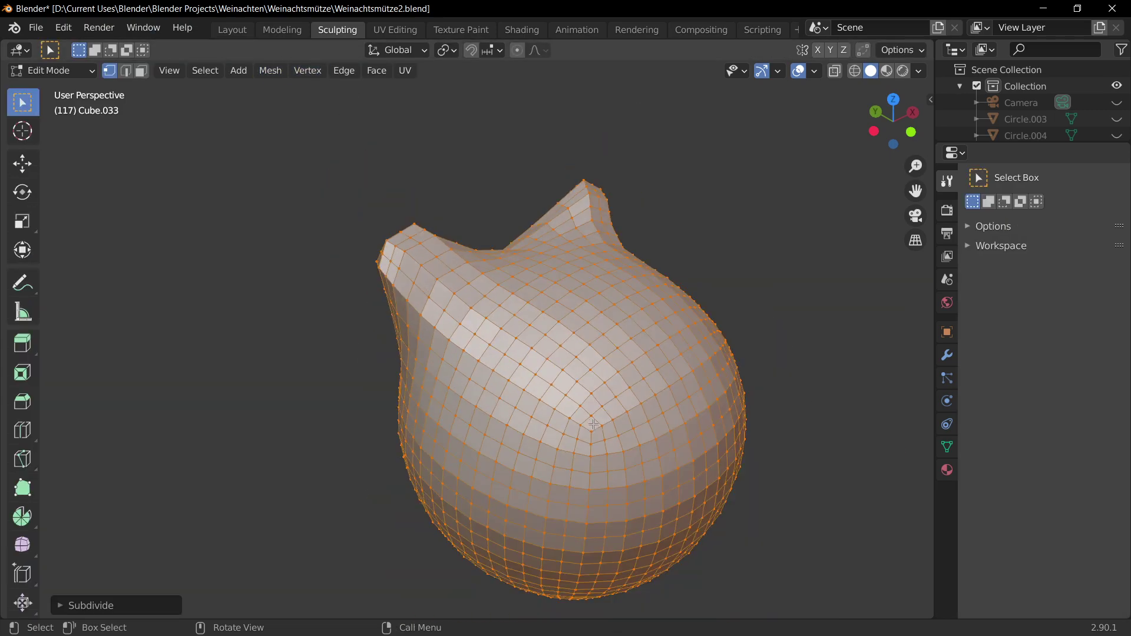
middle_drag(593, 425, 654, 394)
key(ctrl+z)
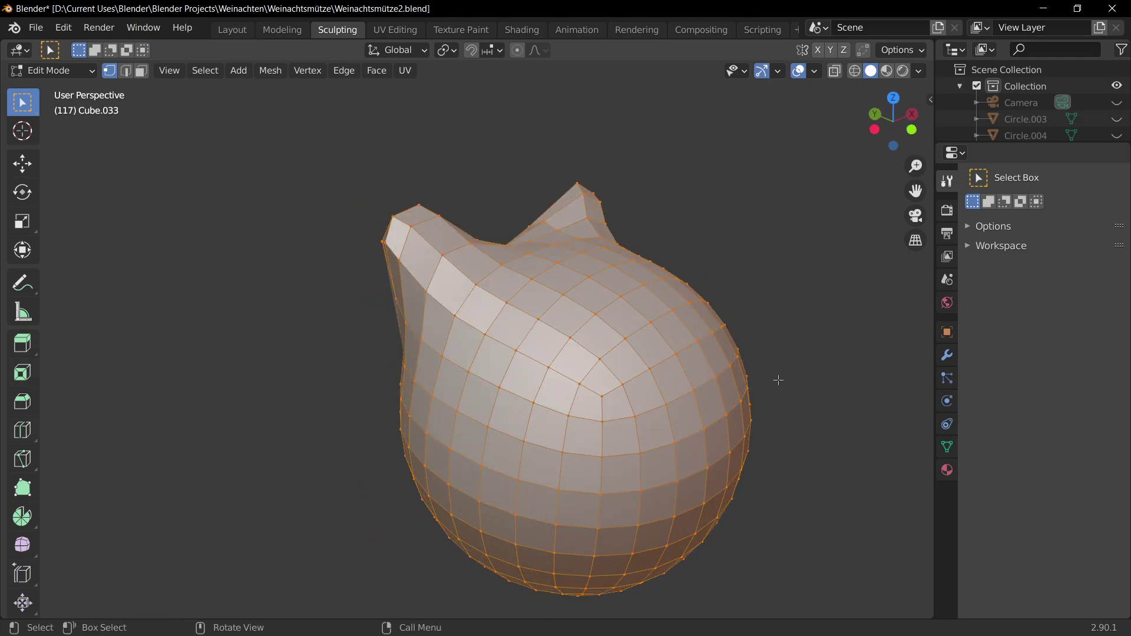
- Return to Sculpt Mode and add a three-level Multiresolution modifier to the eared mesh
key(3)
key(Tab)
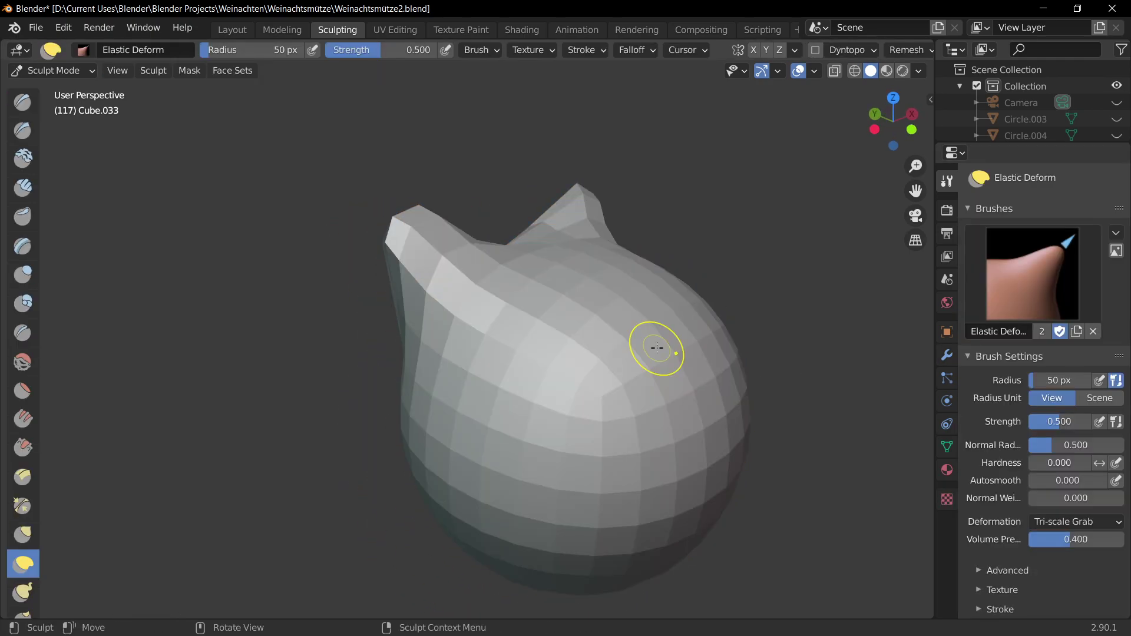
click(945, 356)
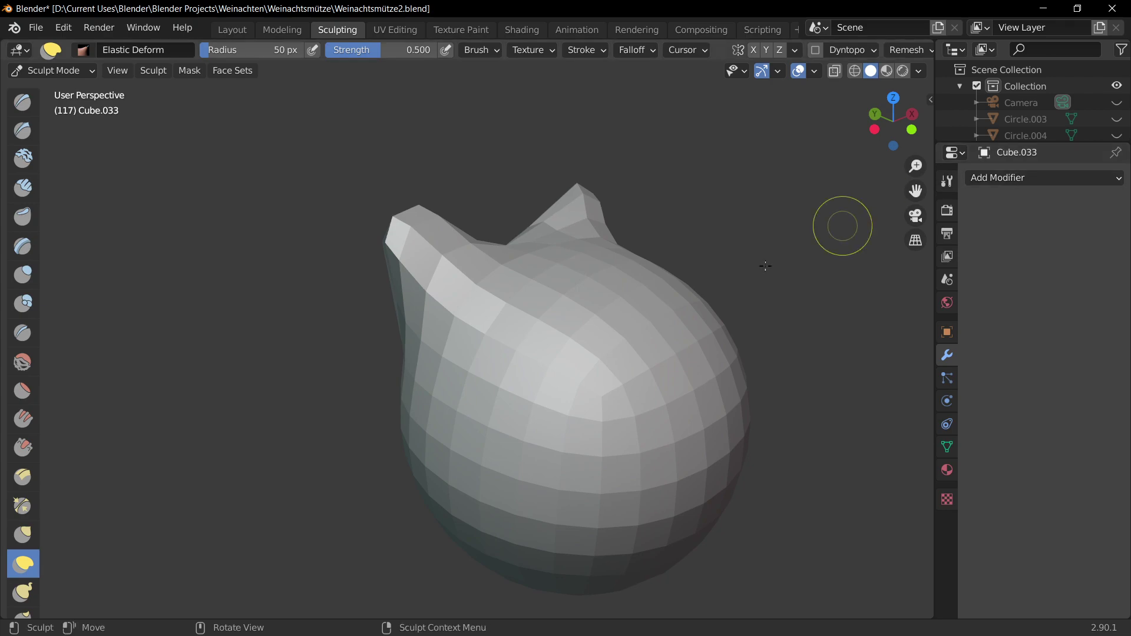
key(Tab)
key(Tab)
key(ctrl+3)
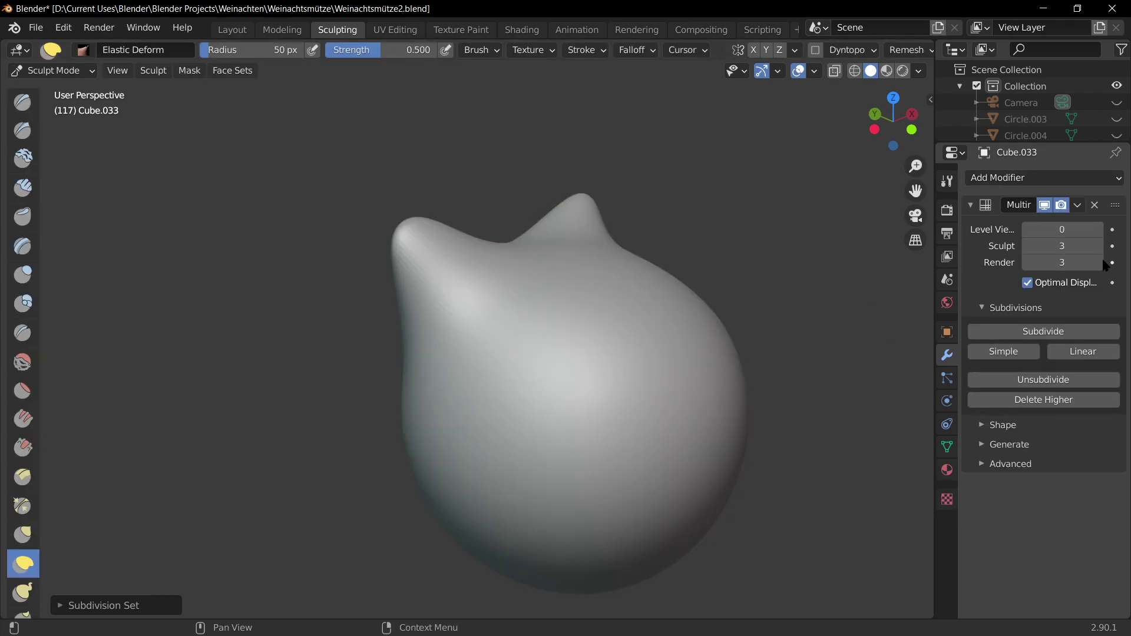
- Compare the base mesh in Edit Mode, and pull several extra bumps out of the smoothed surface with Elastic Deform
key(Tab)
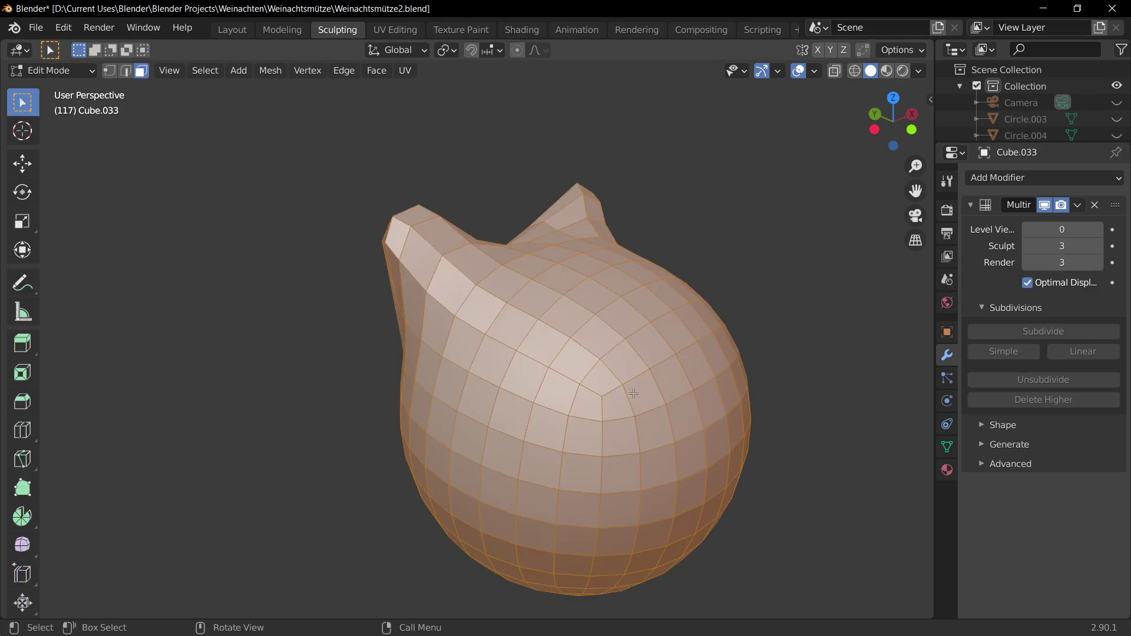
key(Tab)
drag(606, 311, 626, 203)
drag(612, 283, 648, 200)
drag(670, 354, 793, 430)
drag(563, 407, 662, 459)
drag(519, 456, 517, 450)
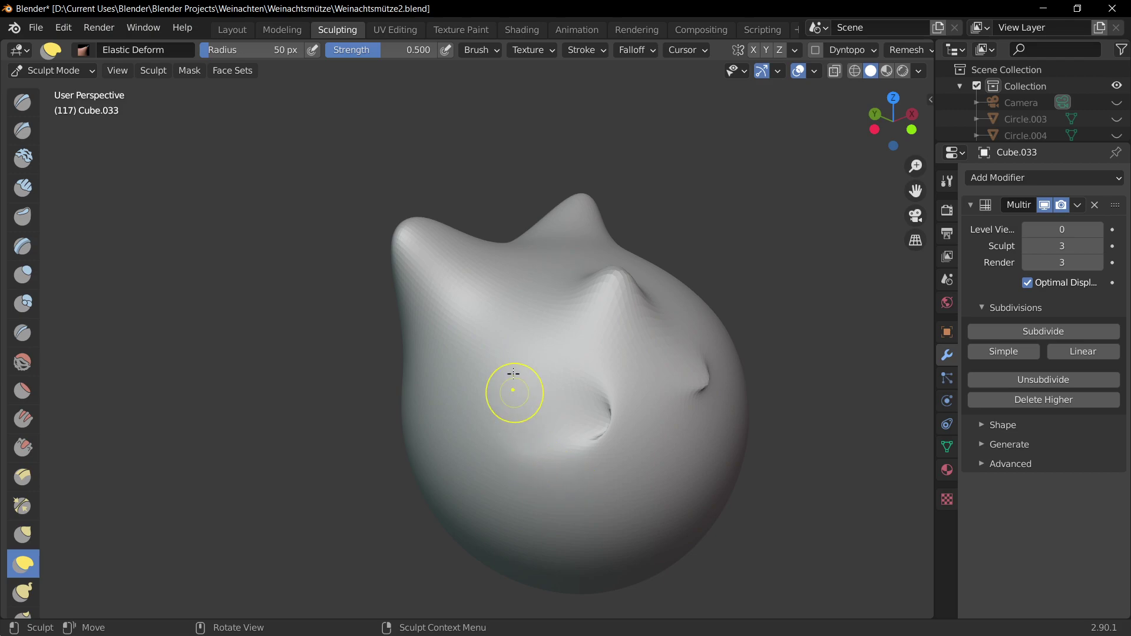
mouse_move(501, 330)
mouse_down()
mouse_move(434, 316)
mouse_move(542, 359)
mouse_move(496, 352)
mouse_move(517, 265)
mouse_move(505, 374)
mouse_up()
middle_drag(505, 374, 657, 316)
- Examine the low-poly base mesh in Edit Mode against the multiresolution sculpt
key(Tab)
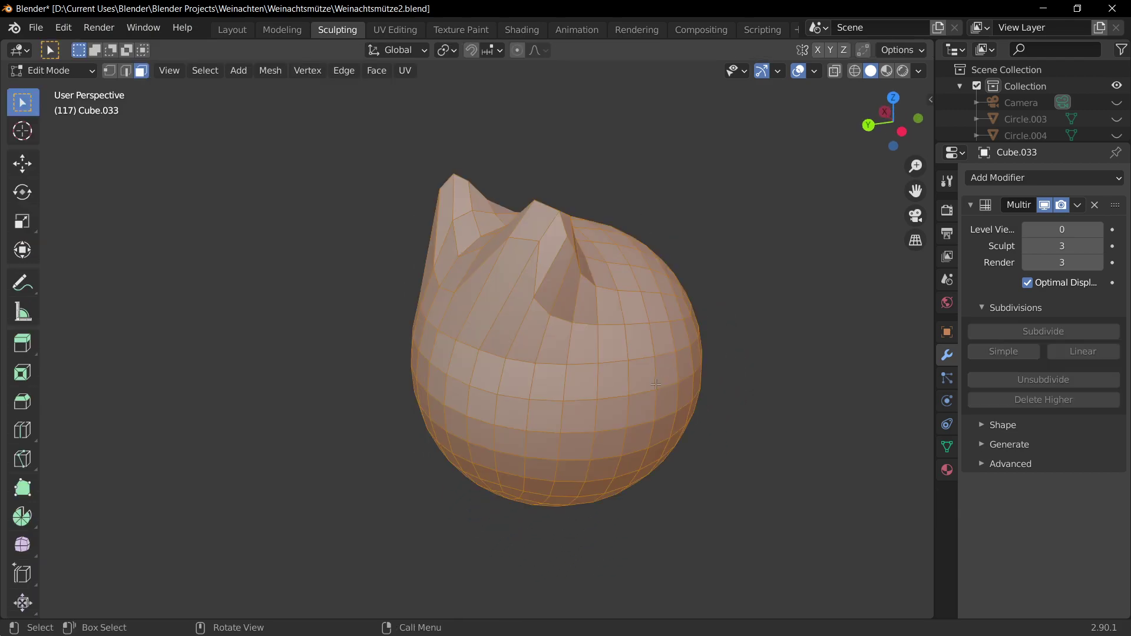
right_click(644, 320)
key(Escape)
right_click(597, 316)
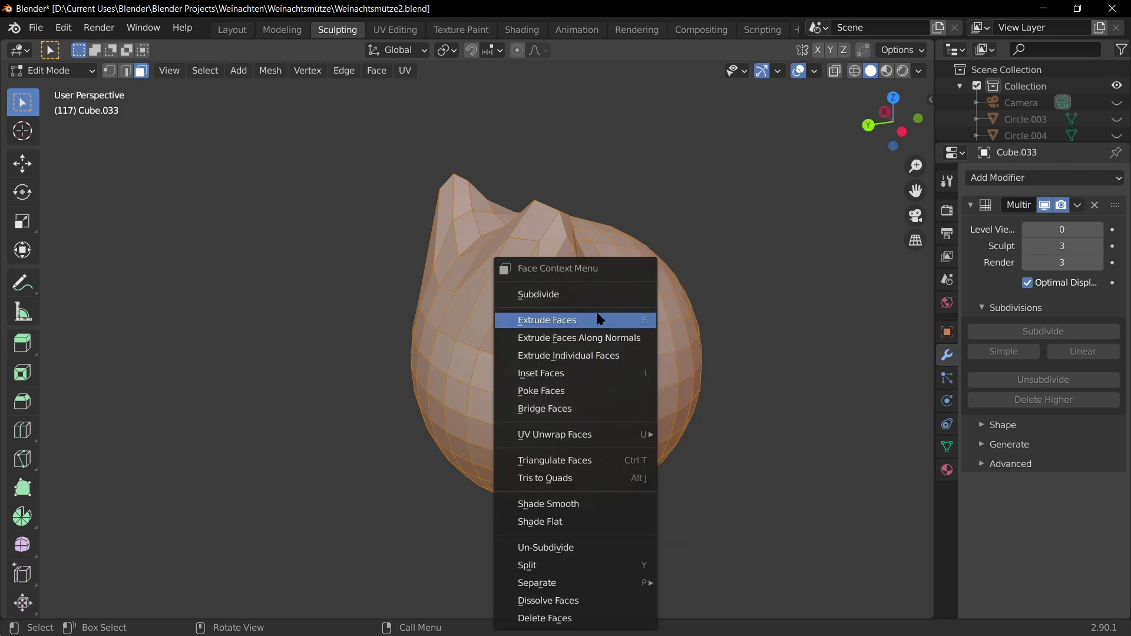
key(Tab)
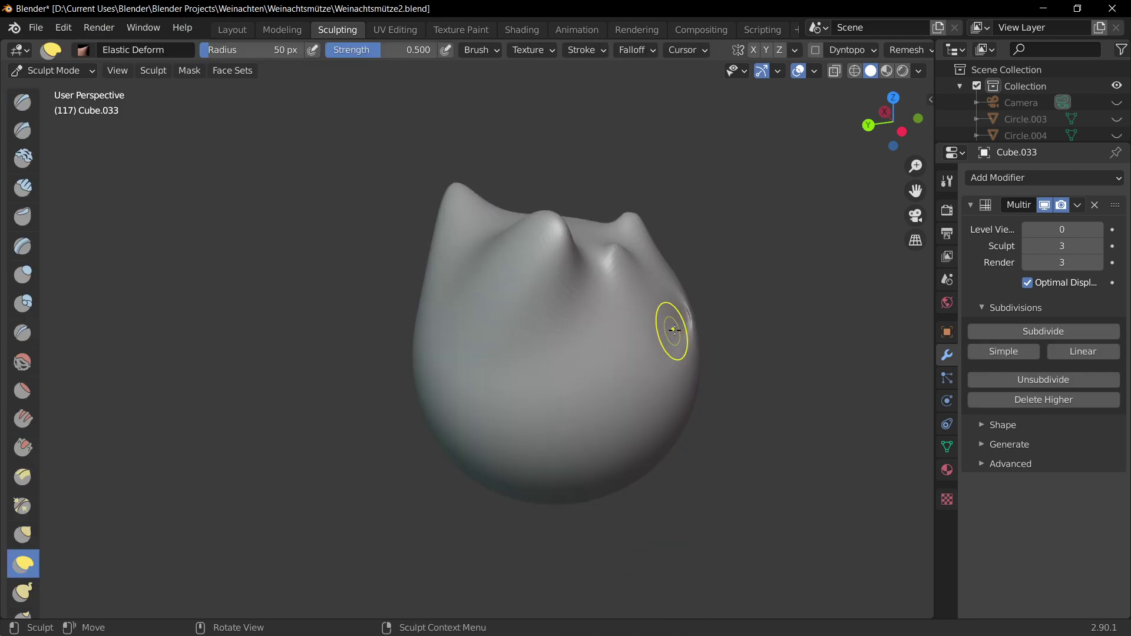
mouse_move(671, 328)
middle_down()
mouse_move(714, 319)
mouse_move(578, 384)
mouse_move(475, 356)
mouse_move(432, 369)
mouse_move(701, 391)
mouse_move(568, 298)
mouse_move(664, 298)
mouse_move(660, 316)
mouse_move(654, 303)
middle_up()
scroll(406, 216, up, 2)
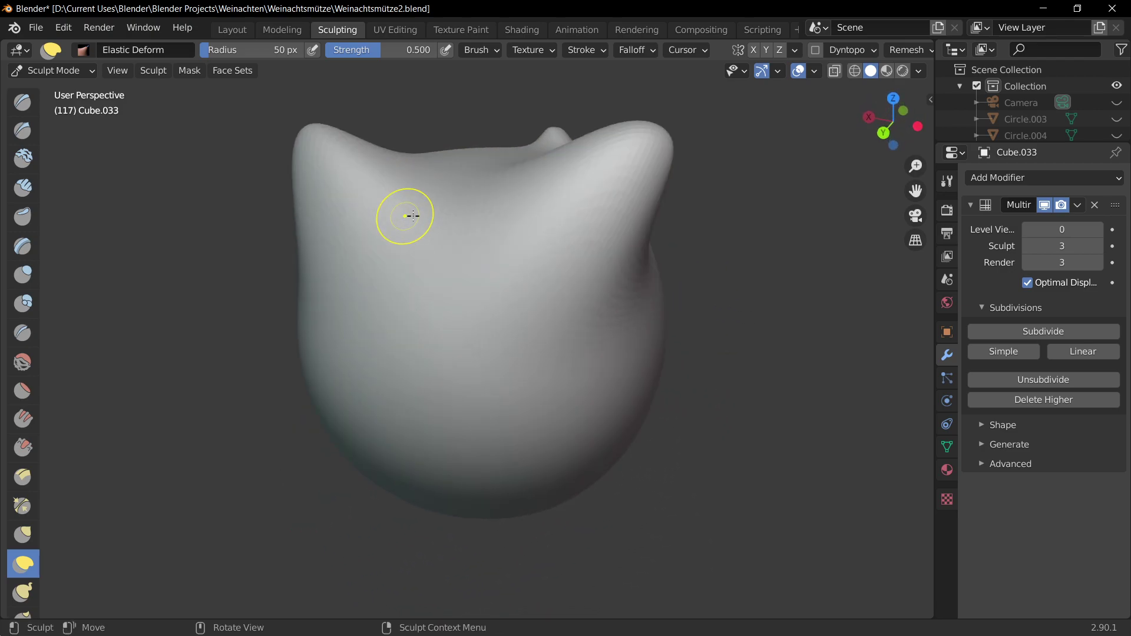
- Enlarge the Elastic Deform brush radius to 115 px and push the extra bumps back into the surface
mouse_move(617, 184)
middle_down()
mouse_move(563, 283)
mouse_move(667, 239)
mouse_move(406, 253)
middle_up()
key(f)
click(434, 270)
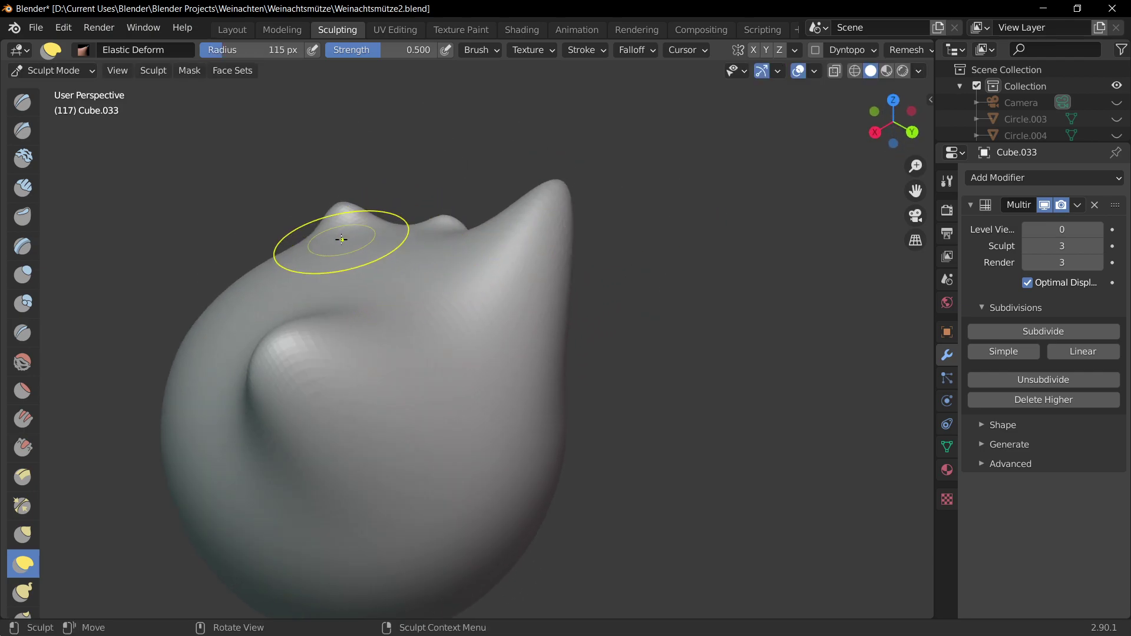
drag(341, 239, 340, 303)
drag(354, 220, 355, 257)
drag(349, 221, 340, 254)
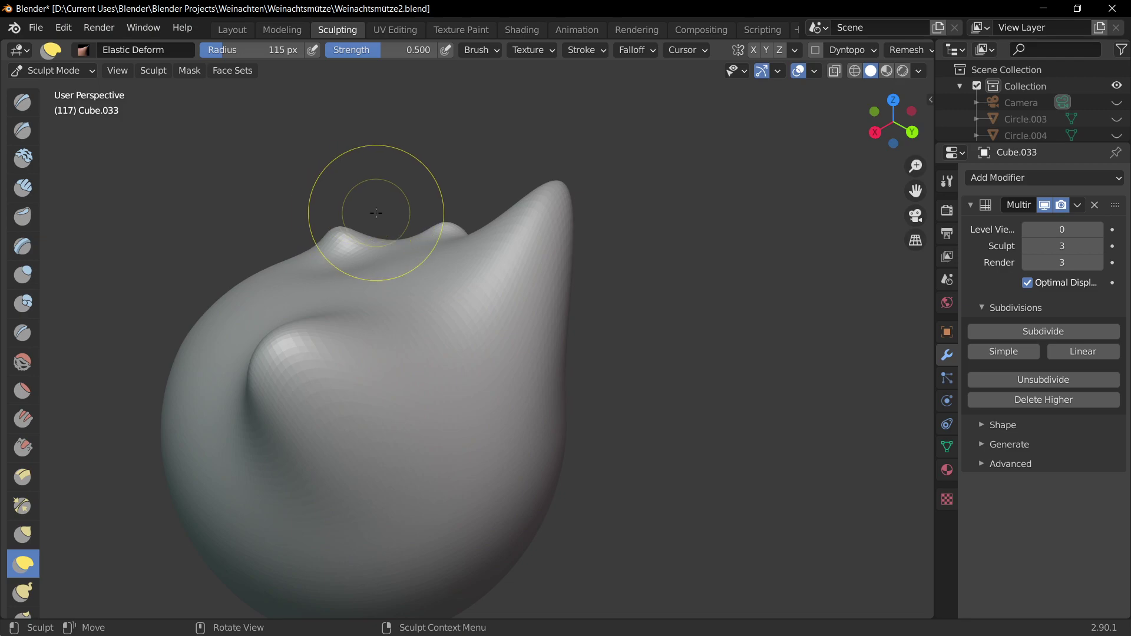
mouse_move(373, 231)
middle_down()
mouse_move(401, 230)
mouse_move(339, 304)
mouse_move(493, 195)
middle_up()
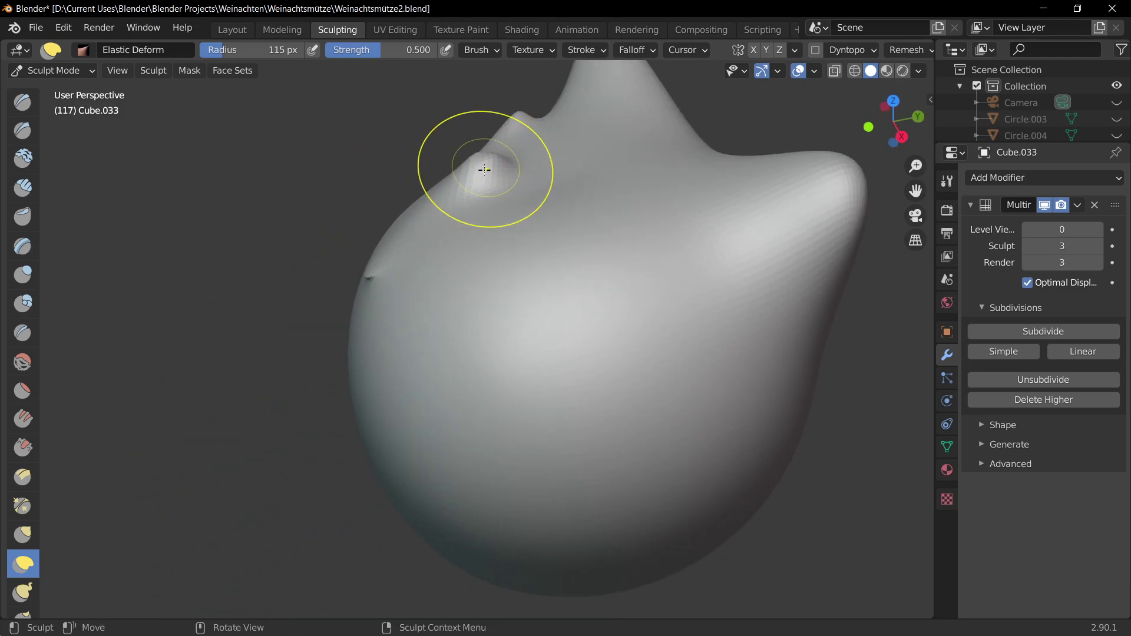
mouse_move(475, 177)
mouse_down()
mouse_move(405, 260)
mouse_move(412, 330)
mouse_up()
mouse_move(702, 328)
middle_down()
mouse_move(513, 303)
mouse_move(568, 408)
middle_up()
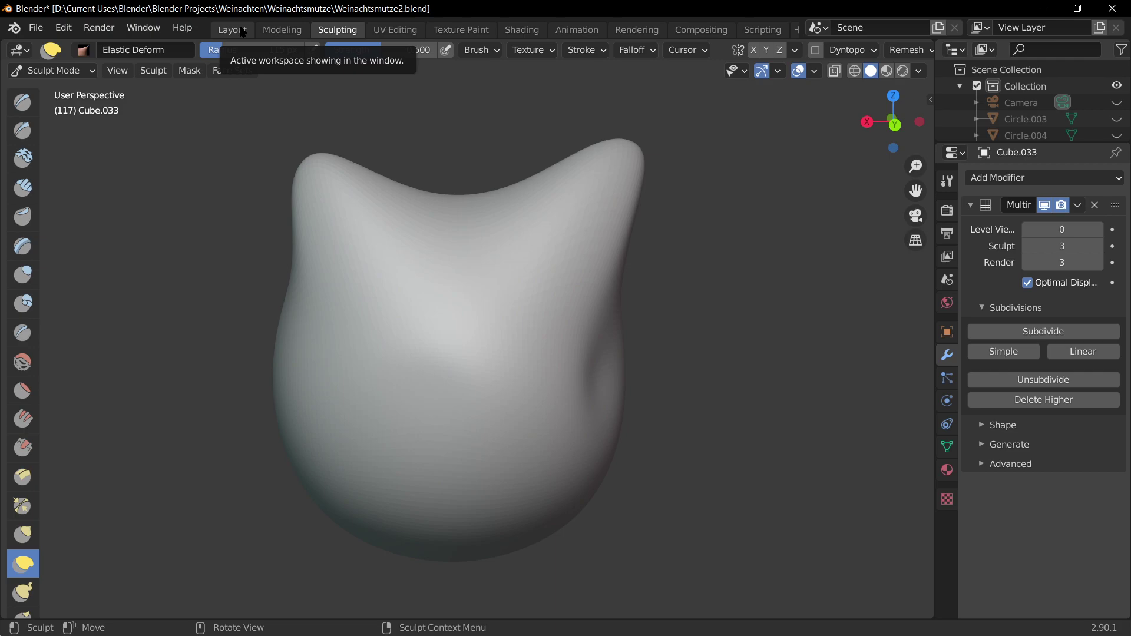
- Delete all vertices of the sculpted mesh in Edit Mode
scroll(467, 189, down, 7)
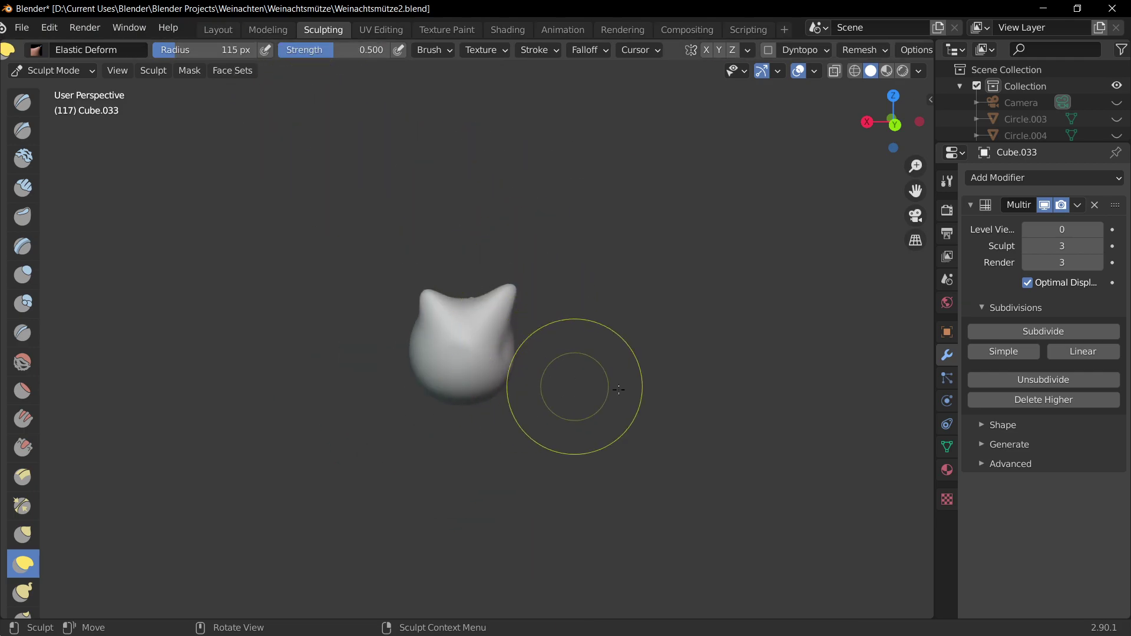
key(Tab)
key(x)
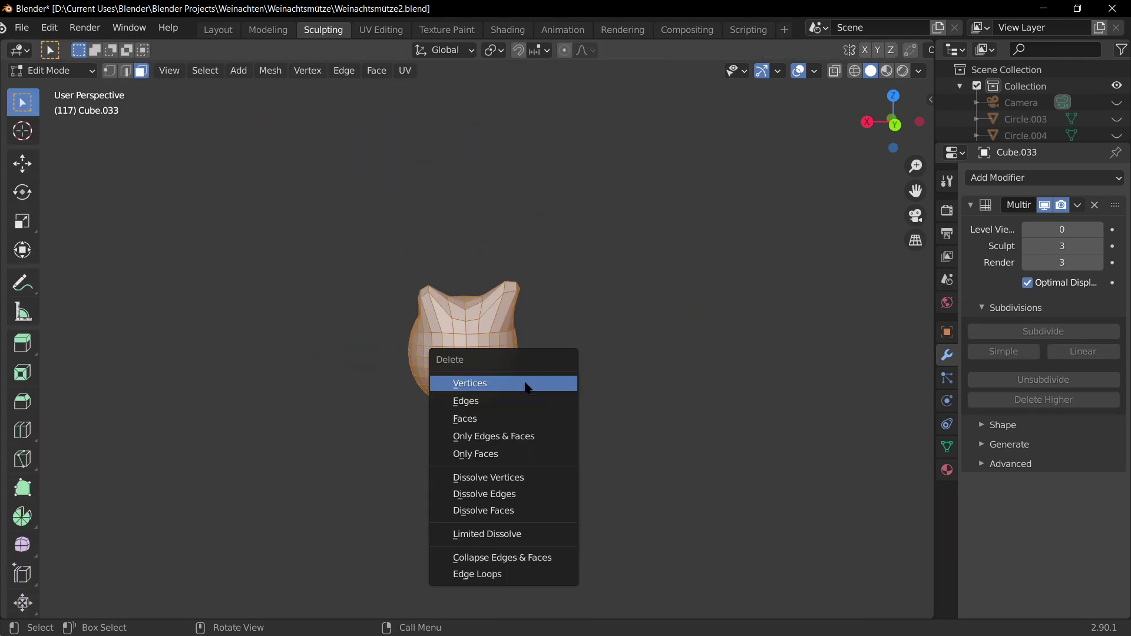
click(526, 384)
key(shift+a)
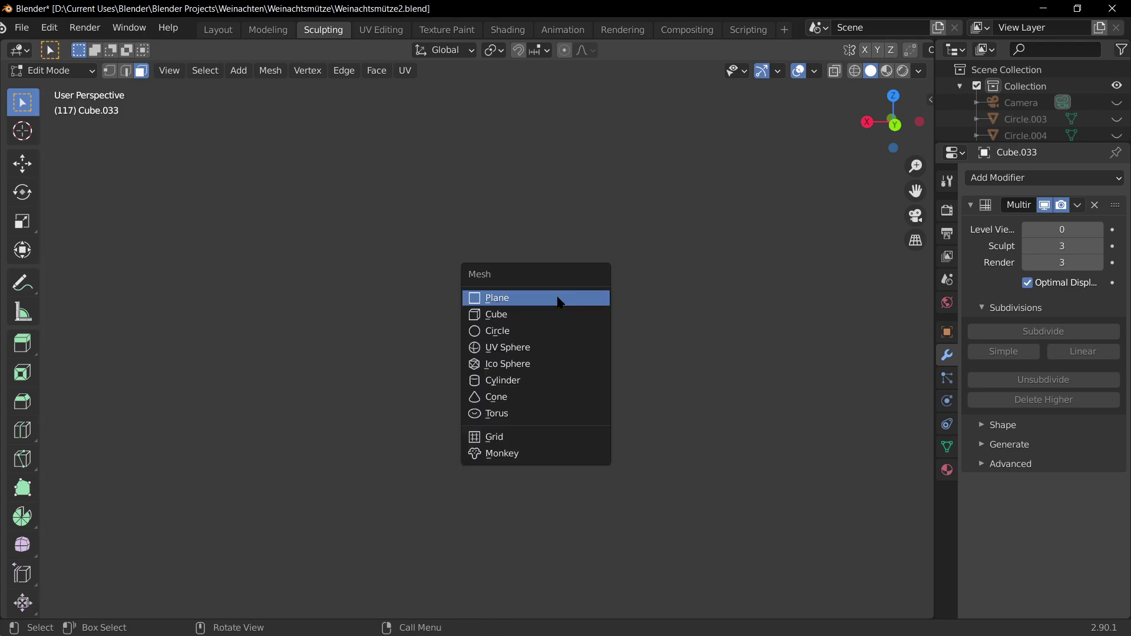
click(560, 302)
key(s)
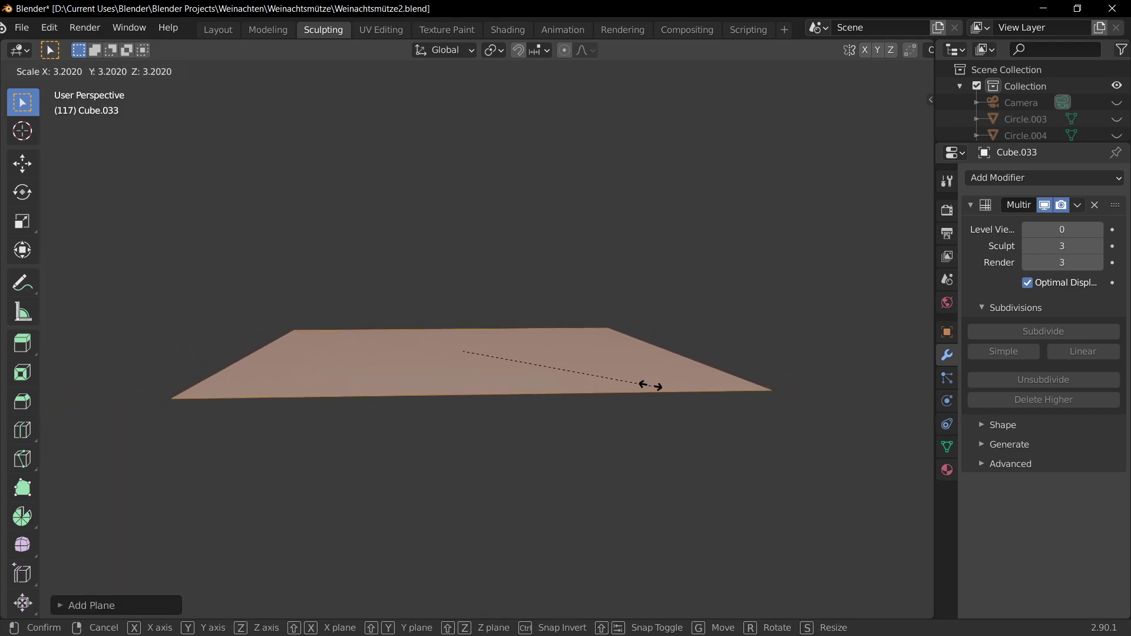
key(Escape)
key(x)
click(522, 363)
- Add a plane to the emptied mesh and remove the Multiresolution modifier in Sculpt Mode
key(shift+a)
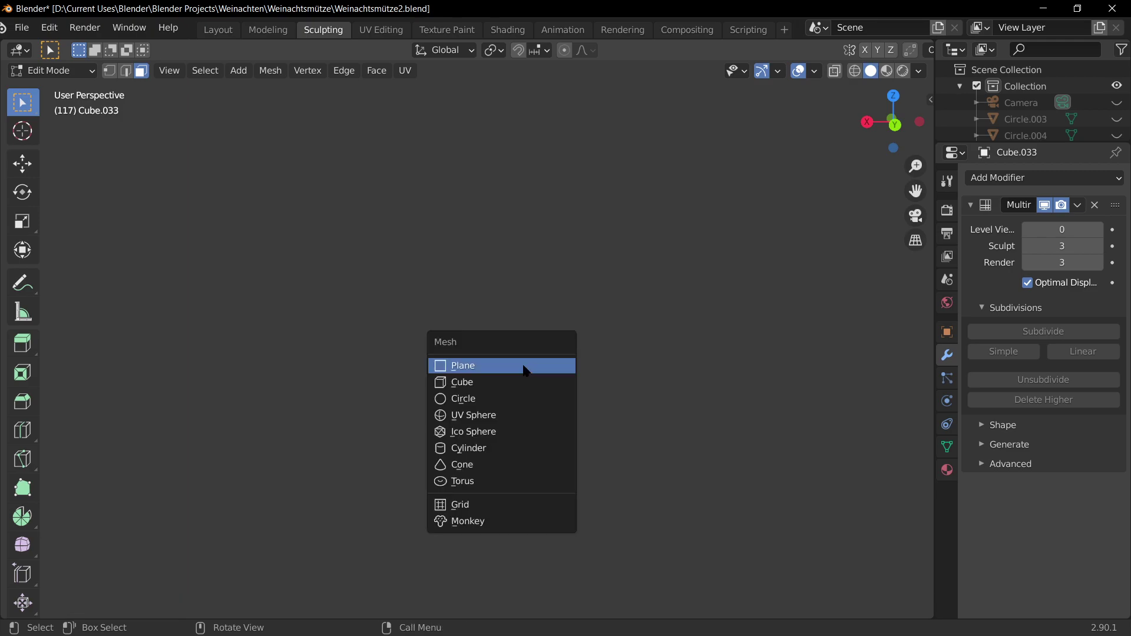
click(512, 367)
key(Tab)
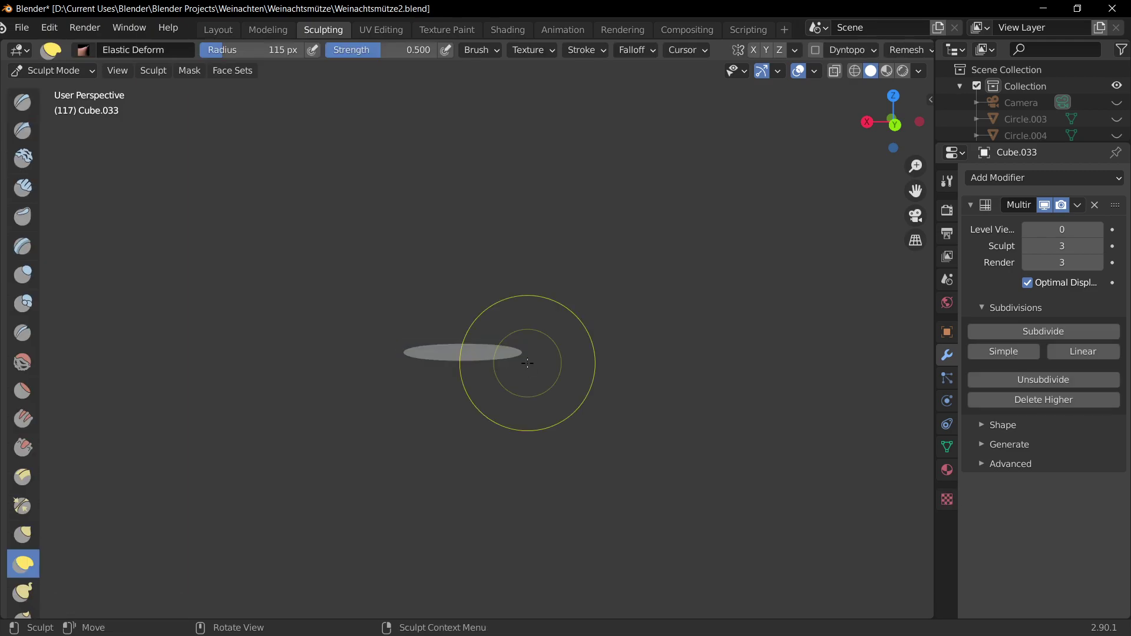
middle_drag(528, 363, 536, 409)
scroll(535, 409, up, 3)
click(1094, 204)
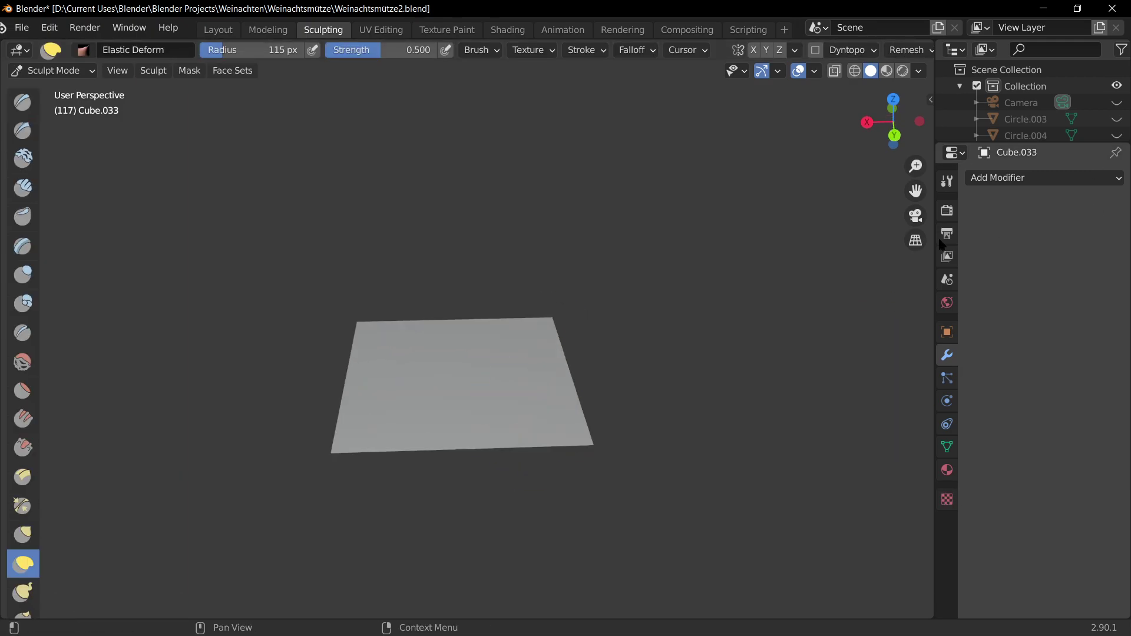
- Subdivide the plane's face once in Edit Mode
key(Tab)
key(x)
key(Escape)
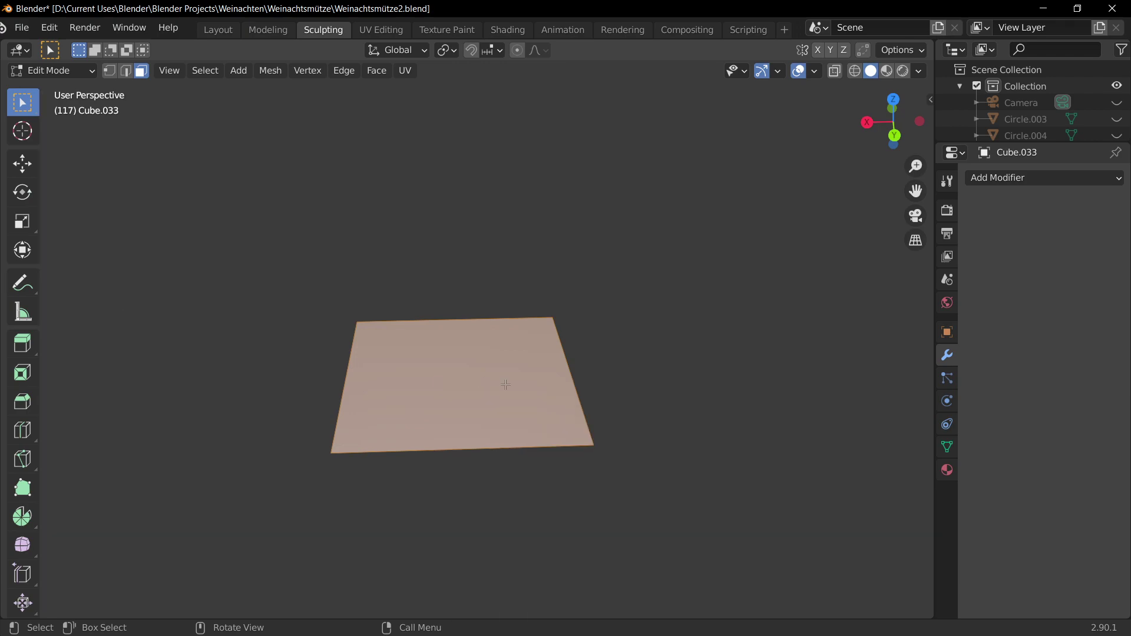
scroll(506, 394, up, 2)
right_click(479, 395)
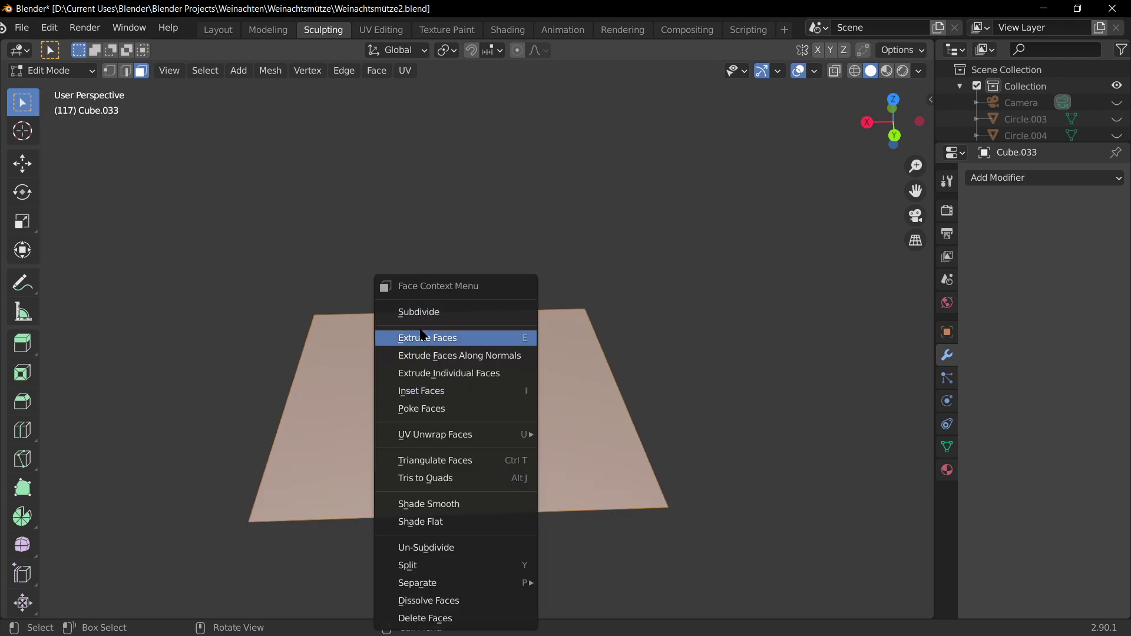
click(417, 312)
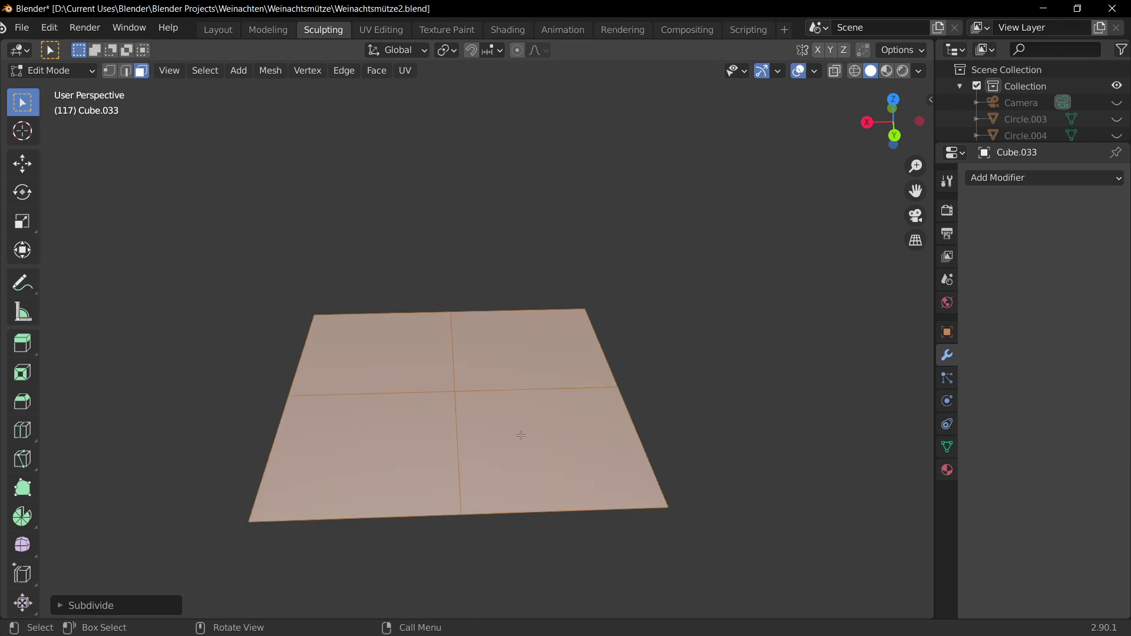
- Set the Subdivide operation's number of cuts to 10 and raise it to 30 for a finer grid
click(89, 605)
click(209, 494)
text(10)
key(Return)
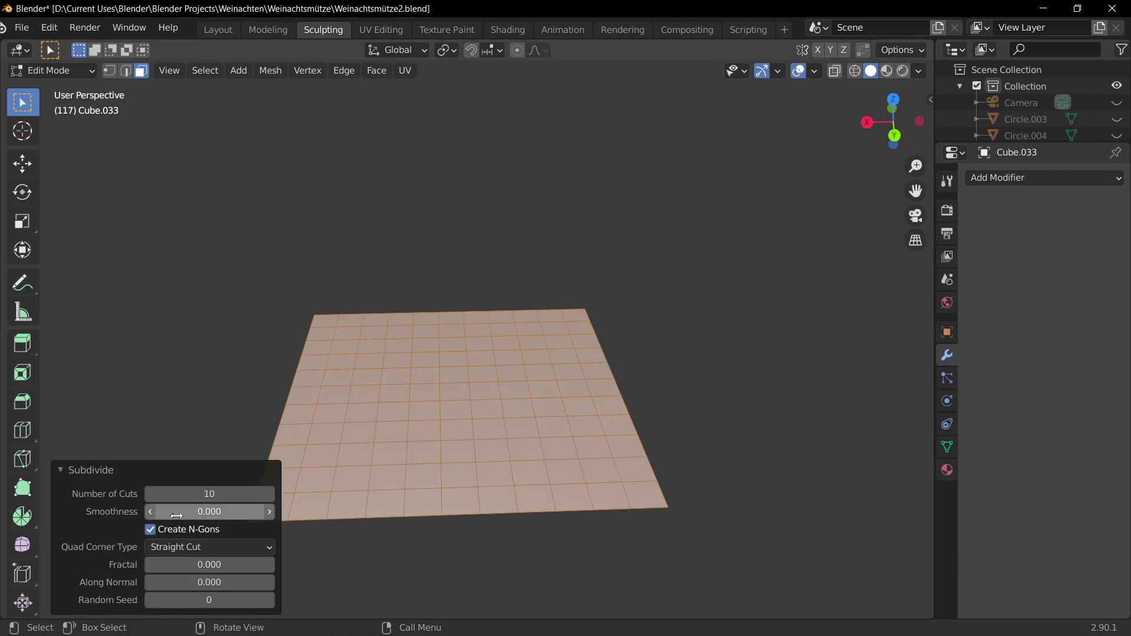
click(245, 496)
key(Return)
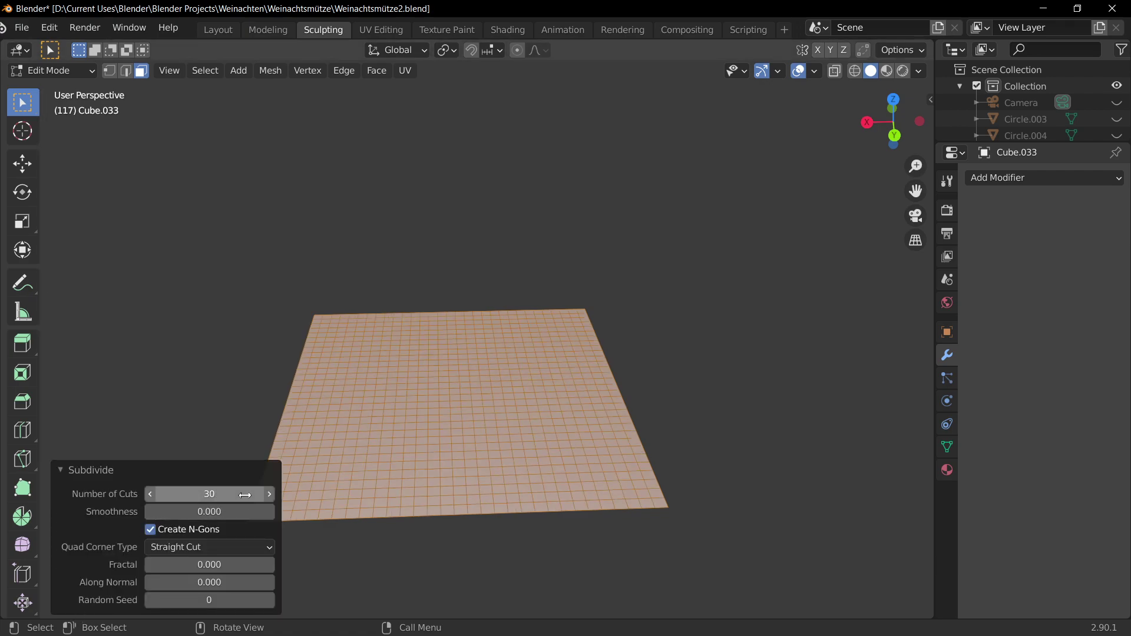
- Return to Sculpt Mode and pull up a tall hill in the middle of the plane with the 115 px Elastic Deform brush
key(Tab)
drag(475, 411, 482, 316)
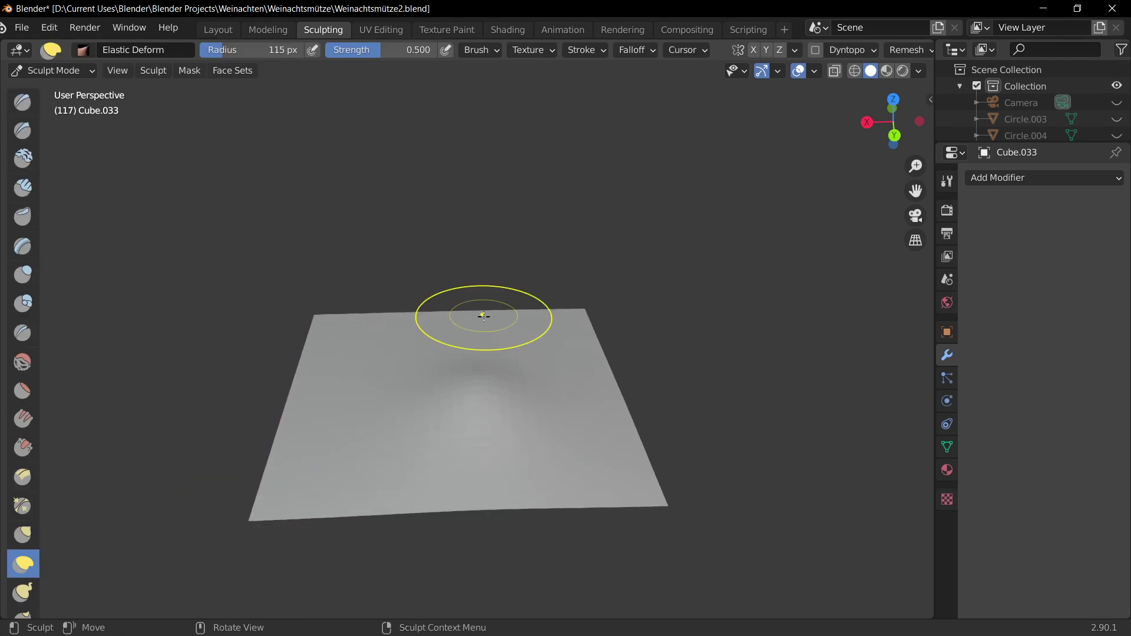
mouse_move(474, 348)
middle_down()
mouse_move(578, 315)
mouse_move(479, 337)
middle_up()
drag(500, 357, 512, 248)
drag(508, 303, 503, 235)
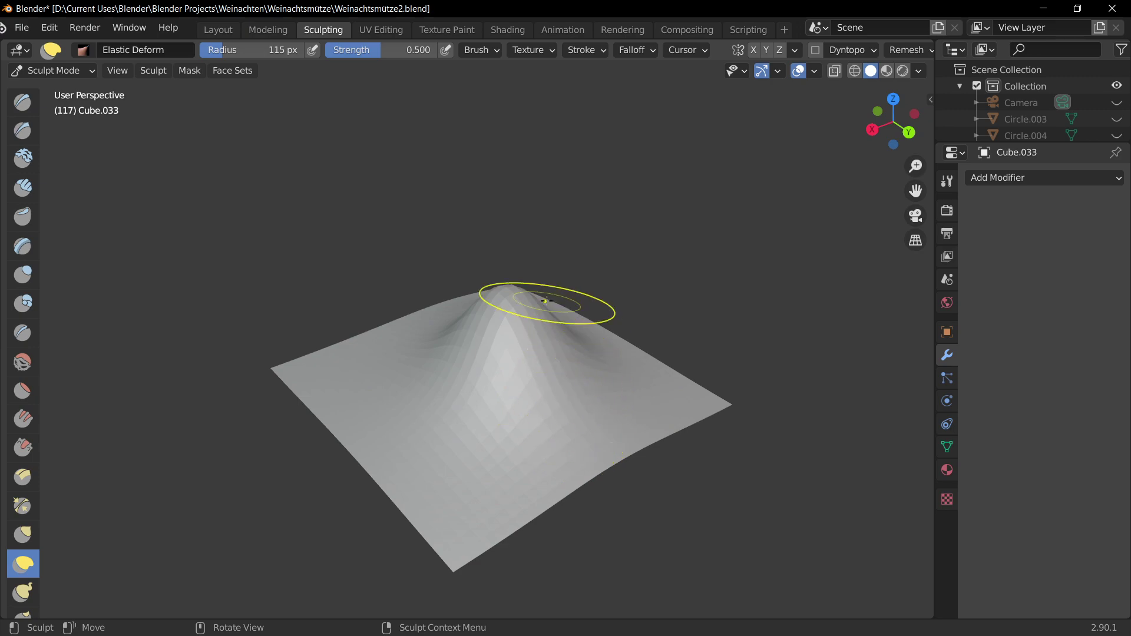
- Reduce the Elastic Deform brush radius to 58 px and push the front slope of the hill downward in several strokes
scroll(556, 374, up, 1)
key(f)
click(542, 351)
drag(538, 326, 545, 377)
drag(541, 329, 588, 394)
drag(545, 360, 564, 407)
drag(495, 366, 516, 403)
- Inspect the hill's face grid in Edit Mode and return to Sculpt Mode
key(Tab)
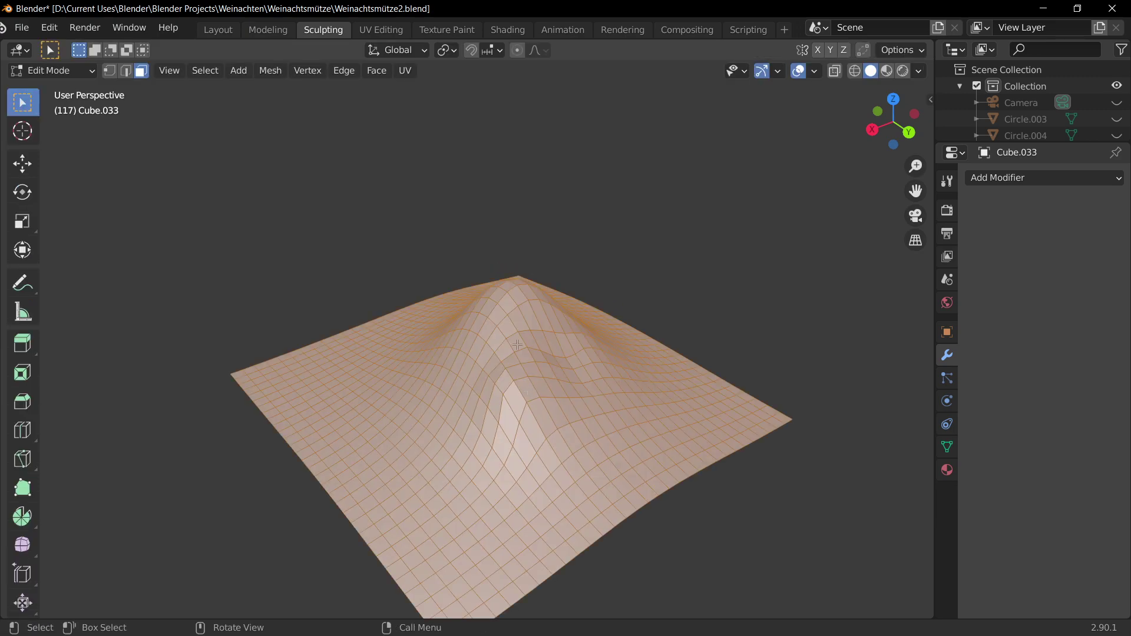
right_click(495, 293)
key(Tab)
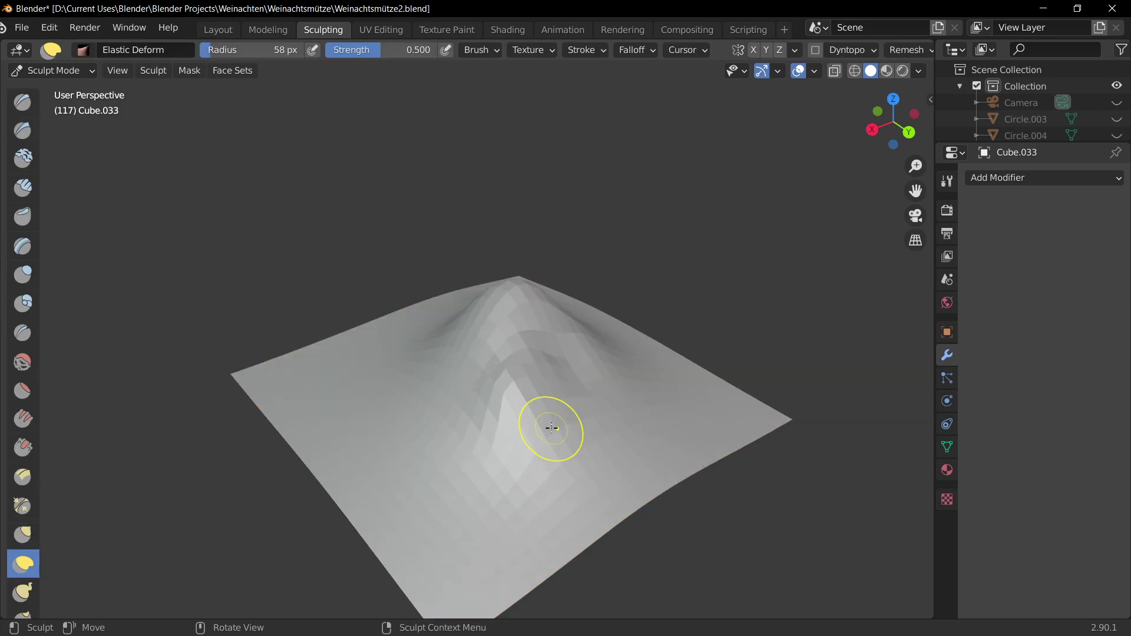
key(Tab)
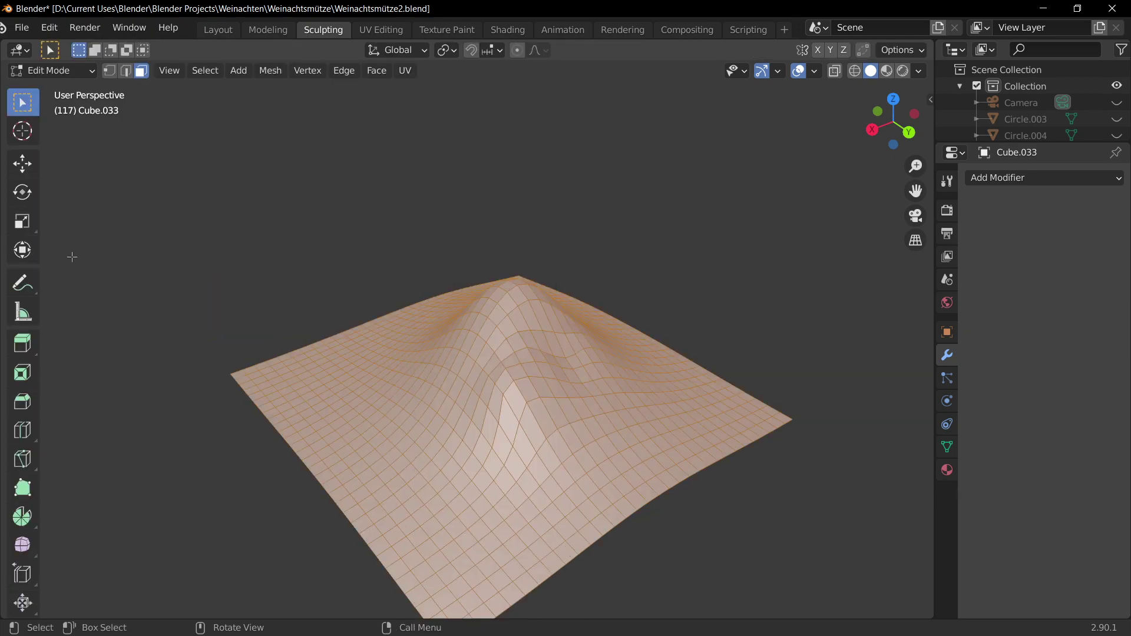
key(Tab)
right_click(484, 367)
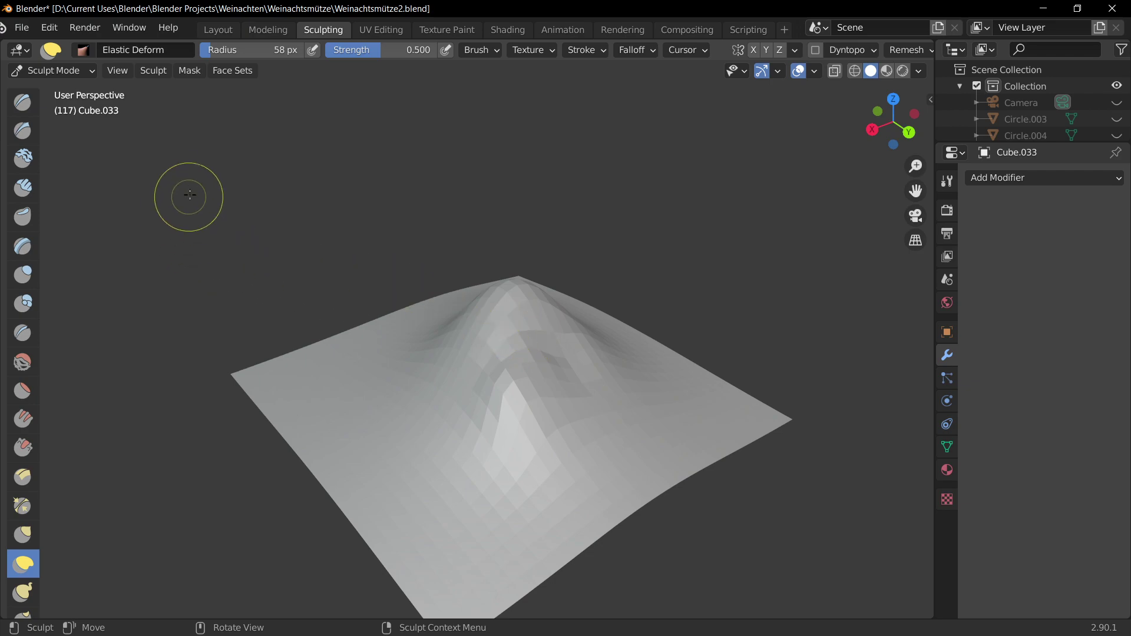
- Apply Shade Smooth to the hill in the Layout workspace and go back to the Sculpting workspace
click(218, 29)
right_click(522, 305)
key(Escape)
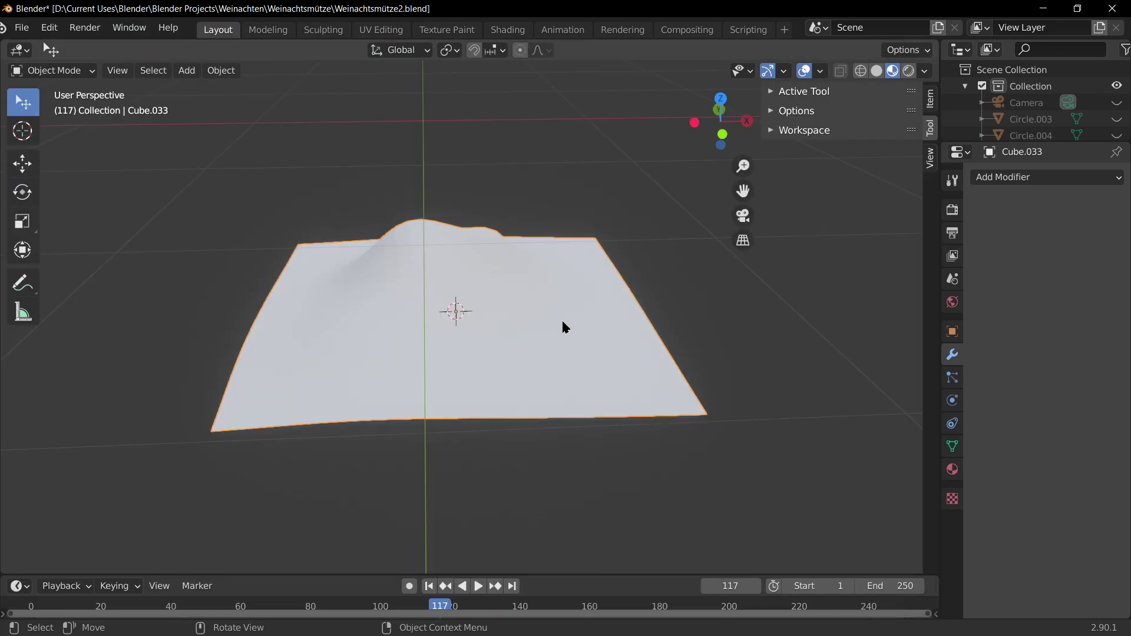
click(342, 28)
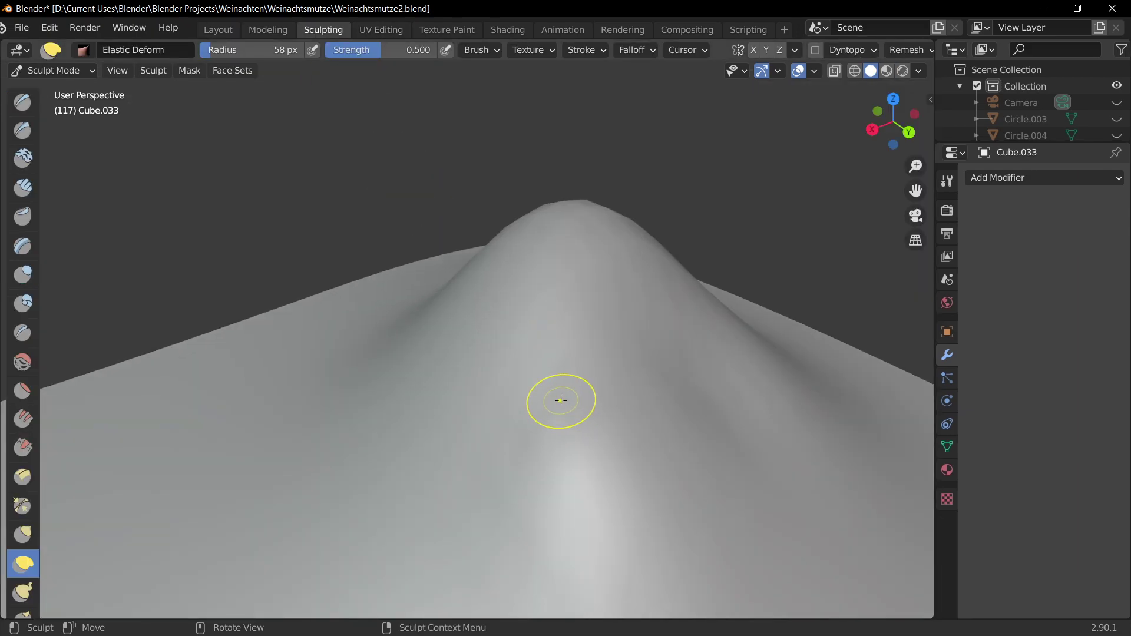
- Pull a second bump and ridge out of the hill's slope near the summit with the 58 px Elastic Deform brush
drag(658, 410, 641, 206)
drag(649, 355, 657, 235)
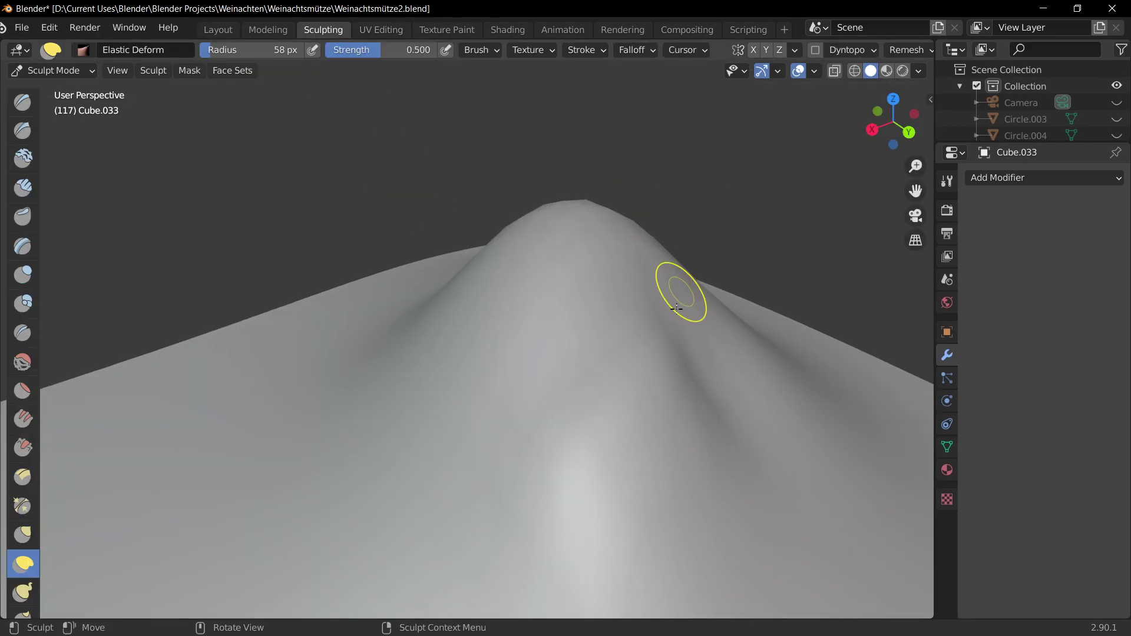
drag(676, 341, 671, 210)
mouse_move(651, 354)
mouse_down()
mouse_move(649, 209)
mouse_move(581, 184)
mouse_up()
scroll(589, 206, down, 3)
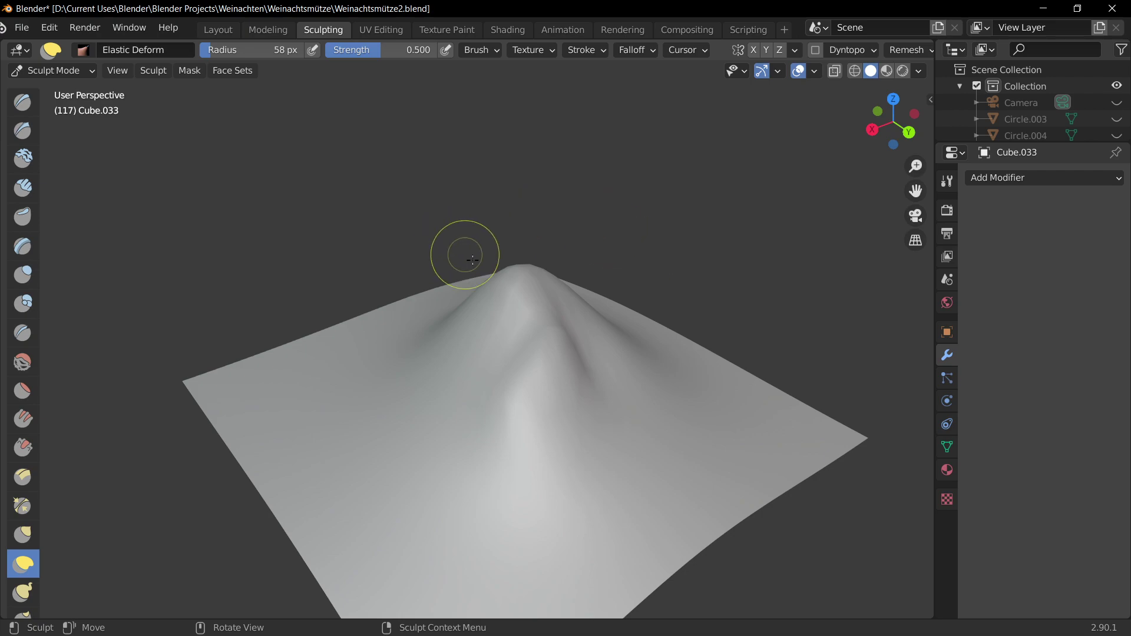
middle_drag(550, 366, 541, 388)
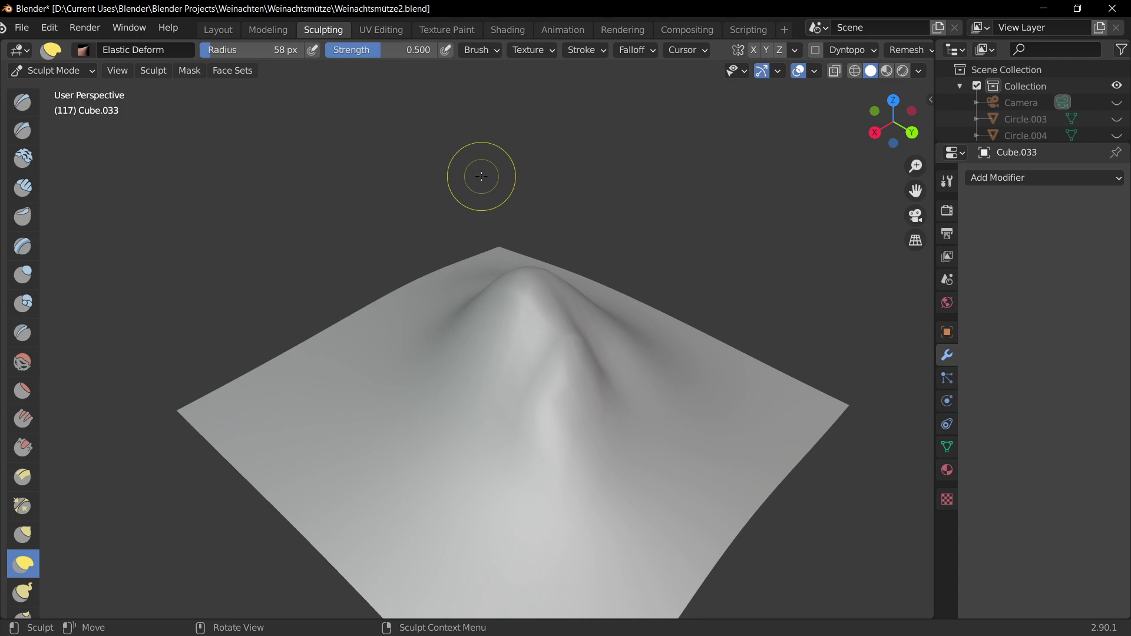
mouse_move(479, 176)
middle_down()
mouse_move(416, 232)
mouse_move(391, 348)
mouse_move(379, 189)
mouse_move(455, 192)
middle_up()
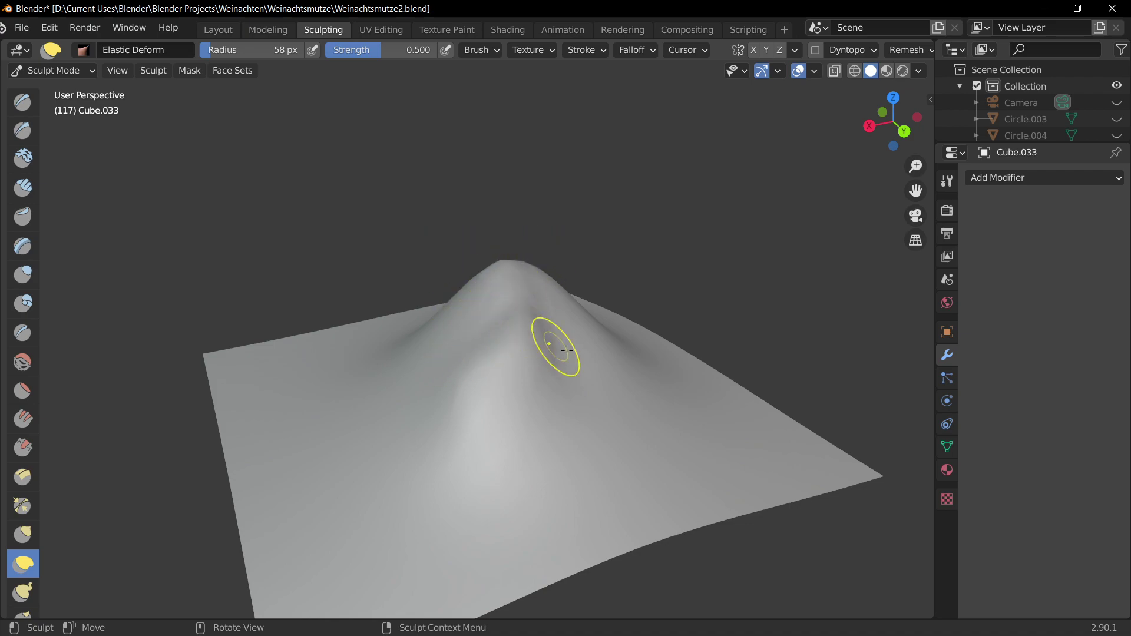
- Display the hill in Solid shading in the Layout workspace and examine its smooth surface from several sides
click(218, 29)
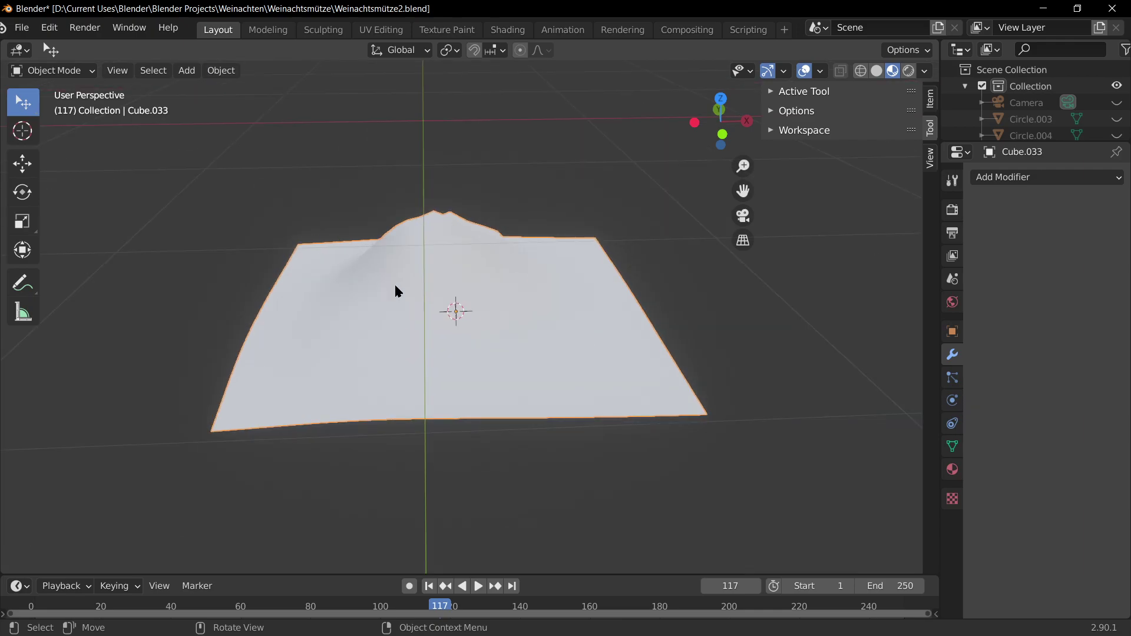
middle_drag(472, 391, 705, 195)
scroll(547, 336, up, 2)
click(878, 72)
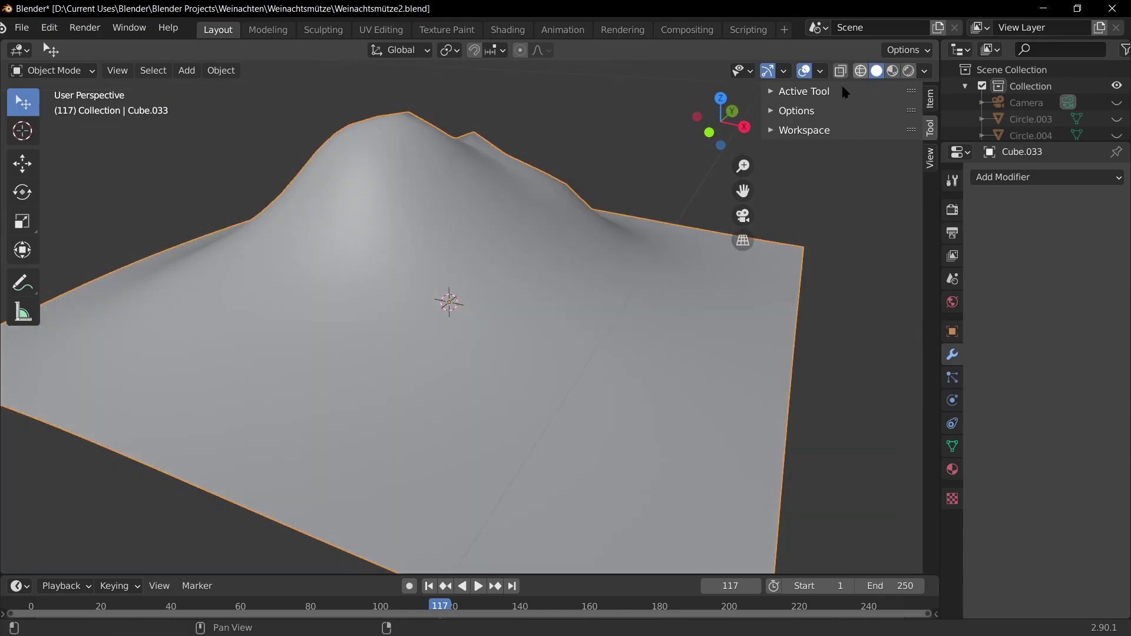
scroll(509, 290, down, 3)
scroll(478, 295, up, 1)
middle_drag(479, 305, 520, 306)
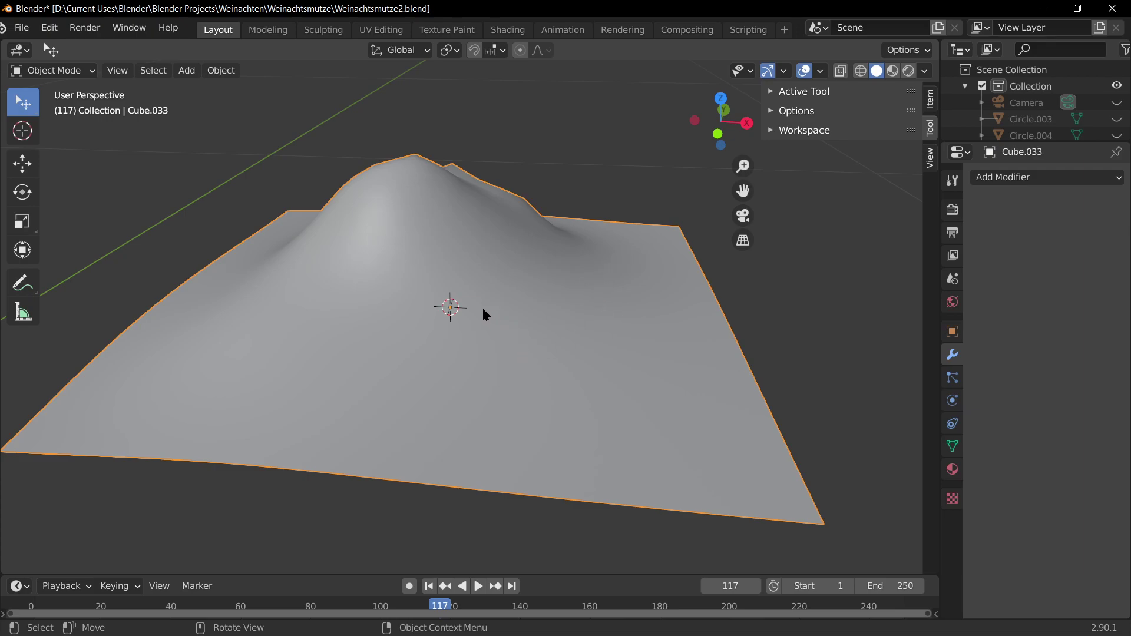
middle_drag(498, 302, 723, 298)
scroll(551, 313, up, 4)
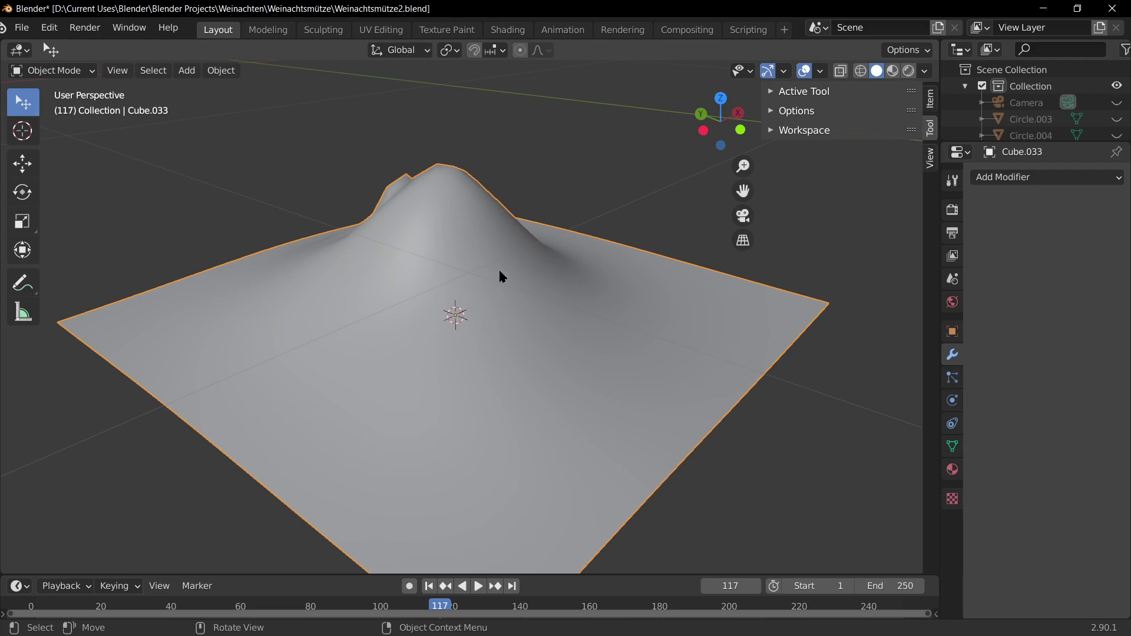
middle_drag(501, 275, 918, 245)
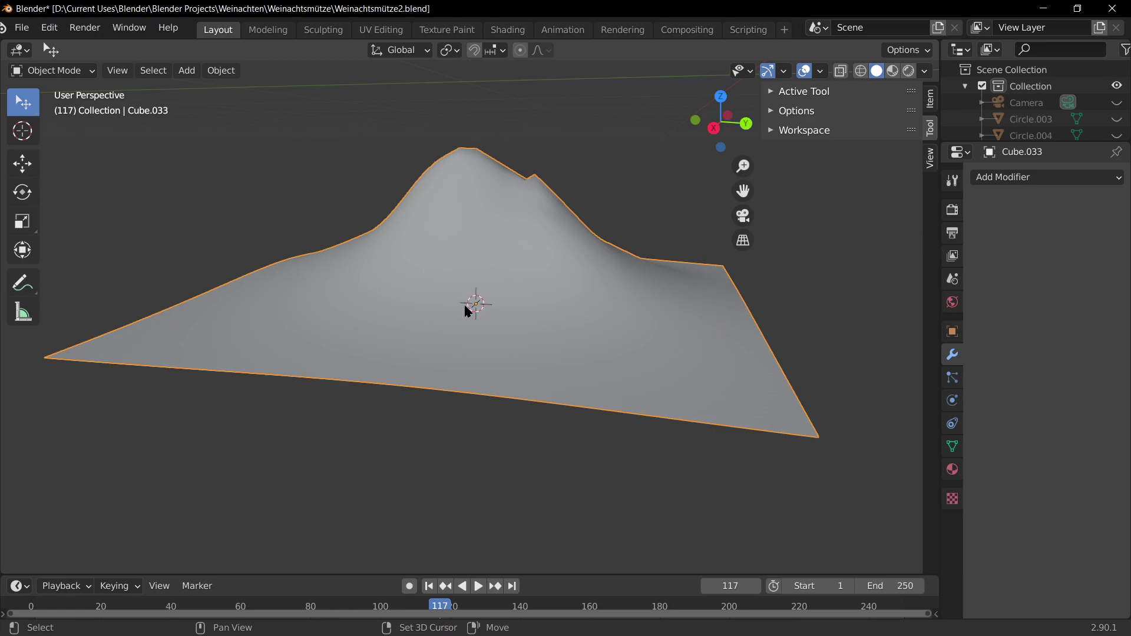
middle_drag(465, 308, 536, 344)
- Examine the angular silhouette of the smooth-shaded hill in front view
key(KP_5)
key(KP_1)
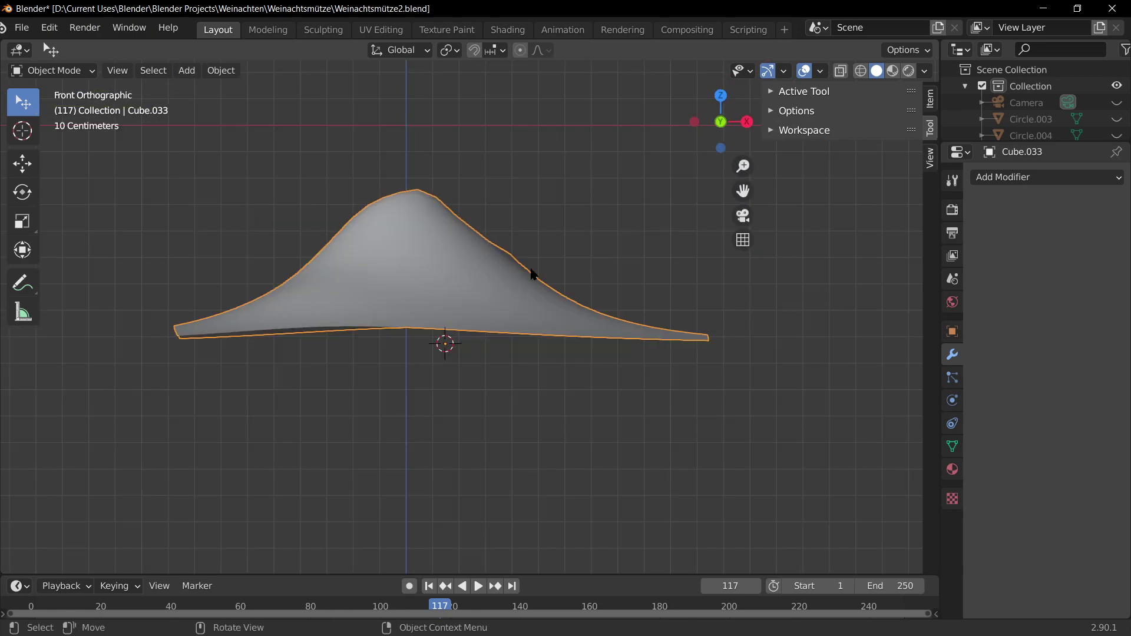
scroll(338, 351, up, 4)
shift+middle_drag(338, 351, 403, 84)
scroll(451, 247, down, 2)
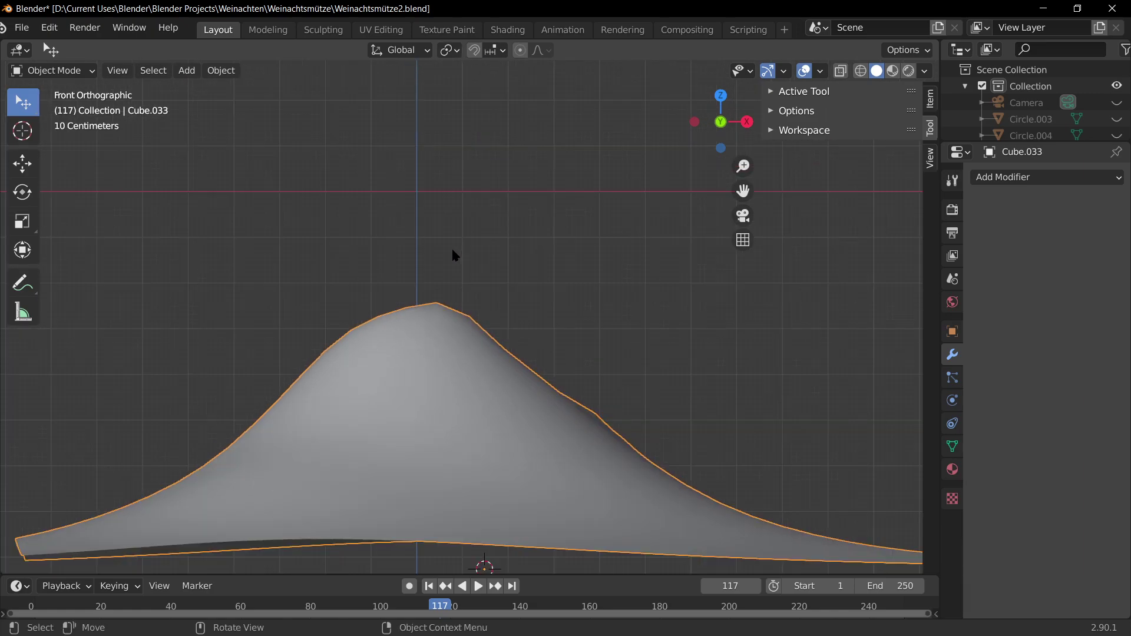
scroll(452, 254, up, 2)
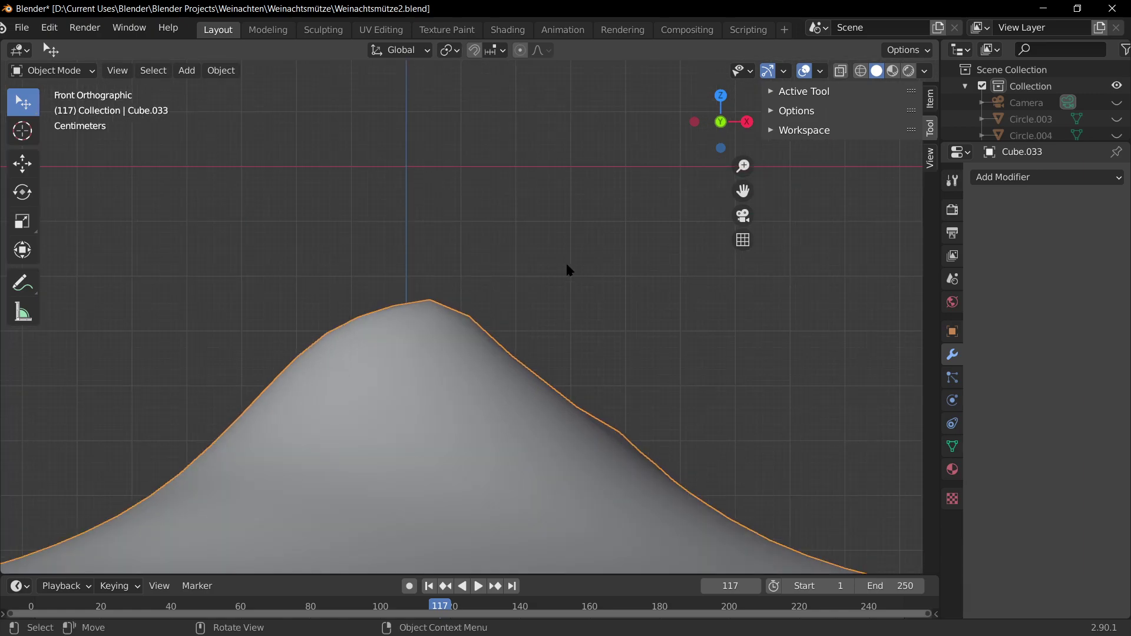
shift+middle_drag(721, 342, 717, 321)
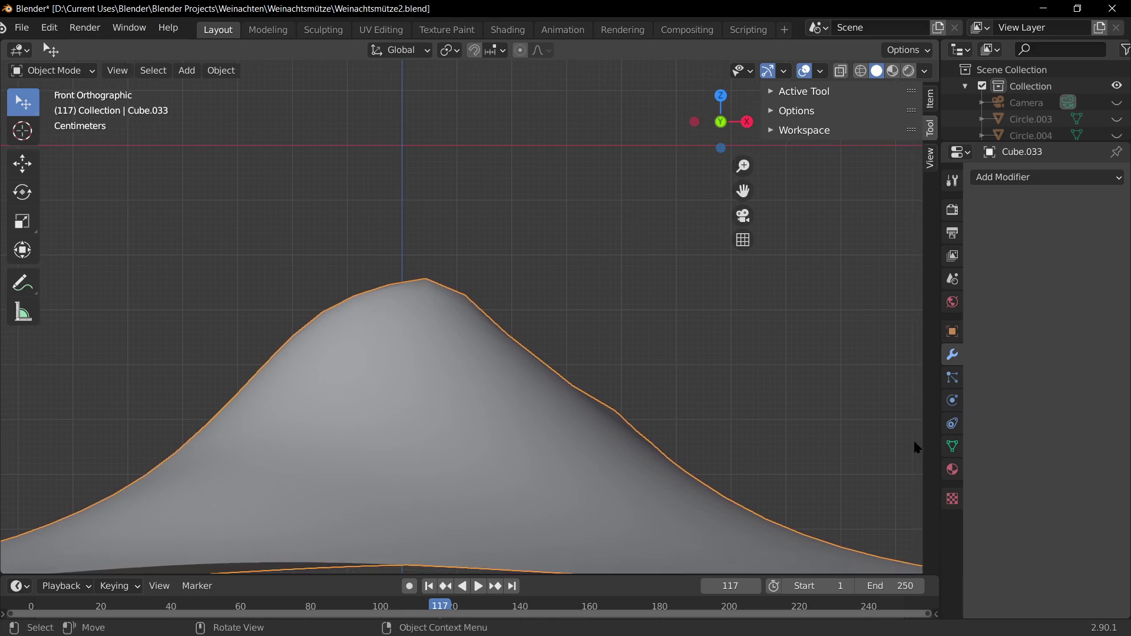
- Deselect the hill and inspect its edges without the selection outline
click(88, 70)
click(349, 186)
click(83, 71)
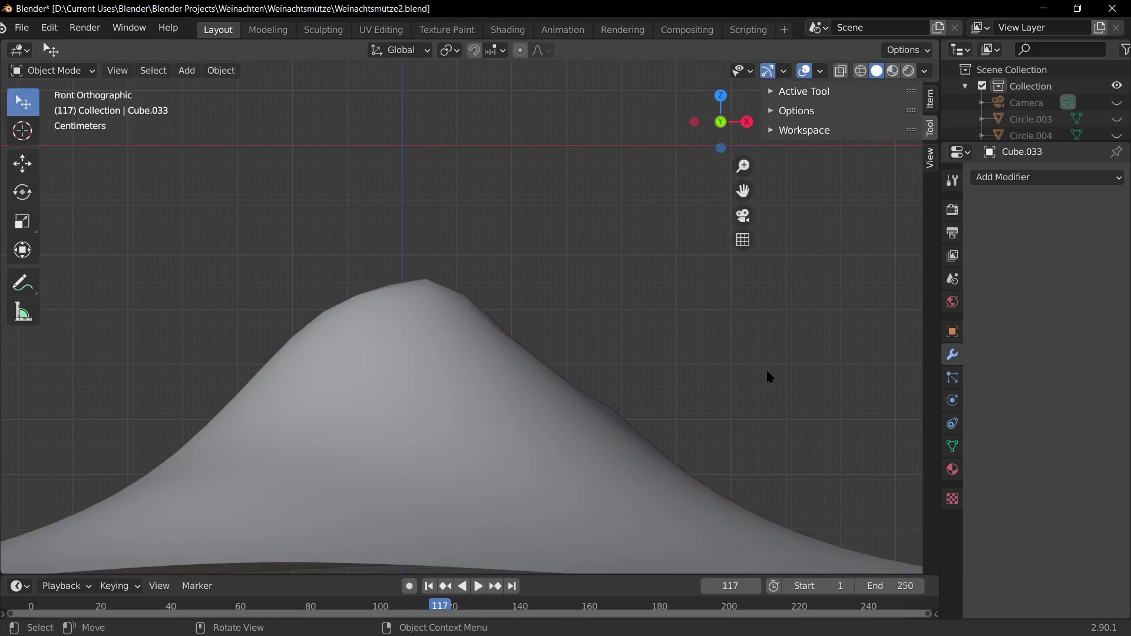
shift+middle_drag(713, 343, 749, 366)
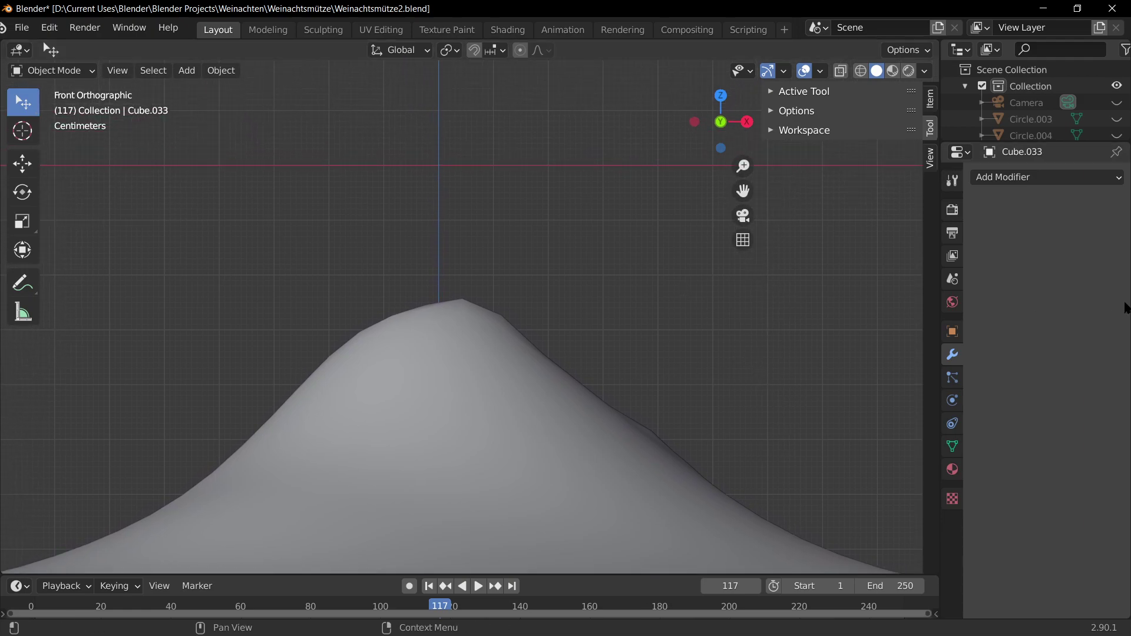
middle_drag(768, 324, 662, 363)
- Unhide all objects of the Christmas scene and select only the hill mesh
key(alt+h)
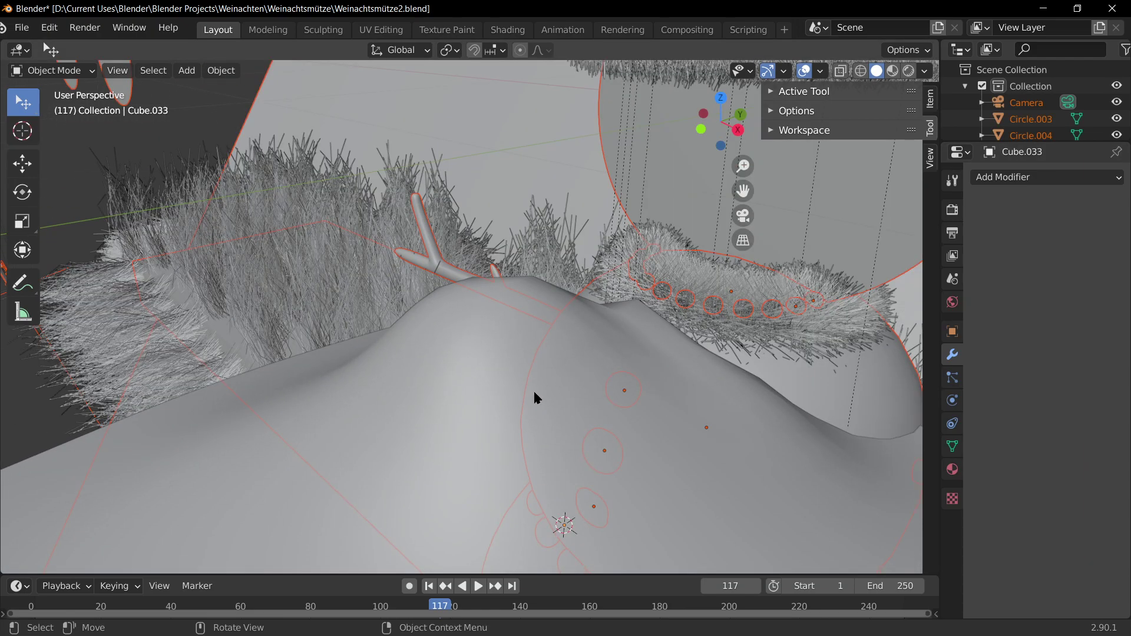
click(521, 392)
scroll(466, 403, down, 4)
scroll(331, 361, down, 3)
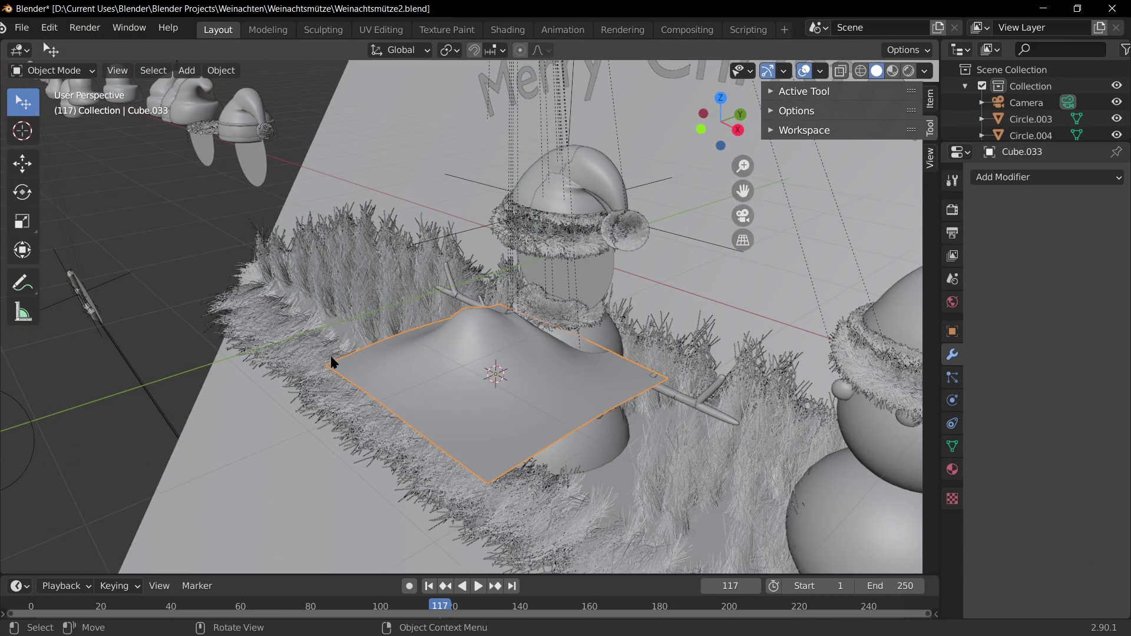
middle_drag(330, 361, 522, 323)
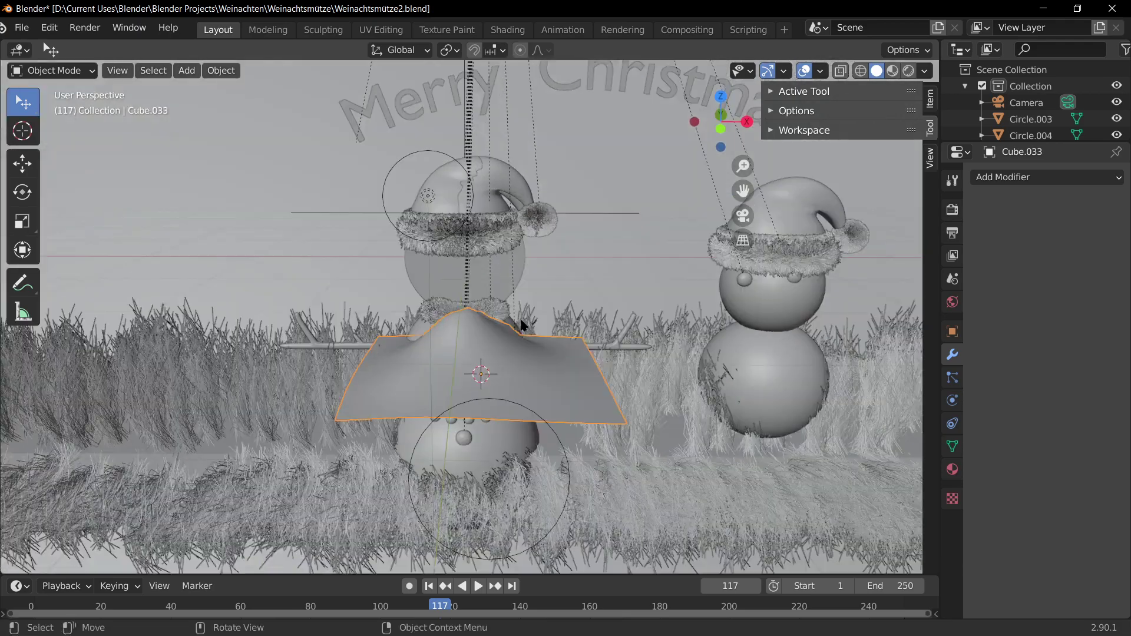
- Switch the viewport to Rendered shading, look over the row of hats and select the upright red hat beside the other hats
click(907, 71)
click(492, 236)
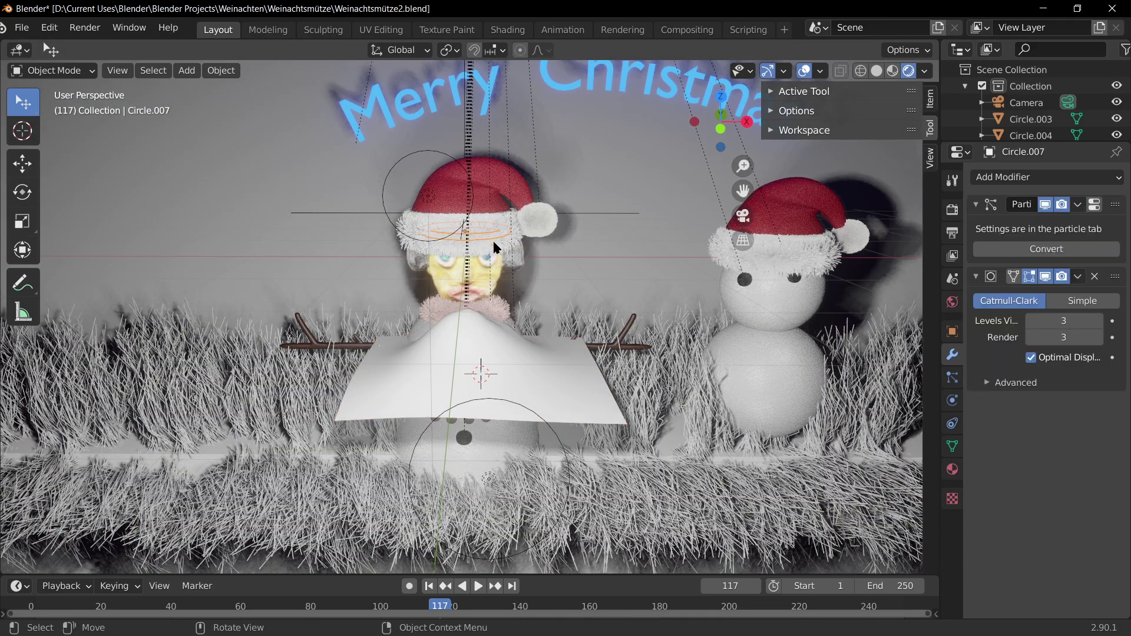
scroll(492, 241, down, 4)
shift+middle_drag(406, 314, 760, 279)
scroll(760, 283, up, 8)
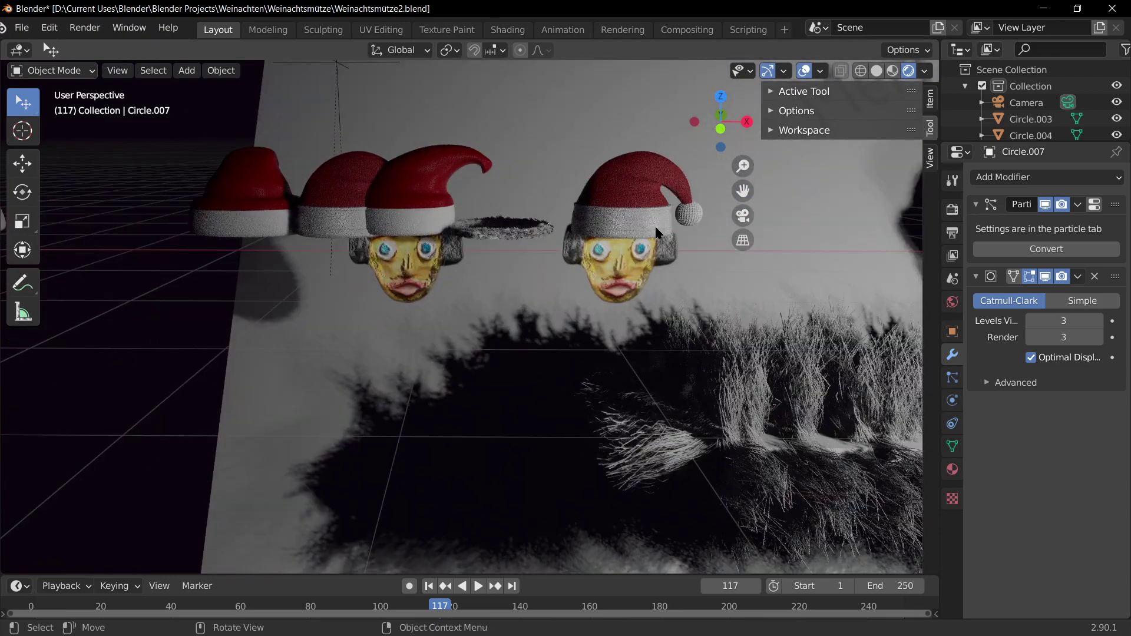
scroll(408, 286, down, 7)
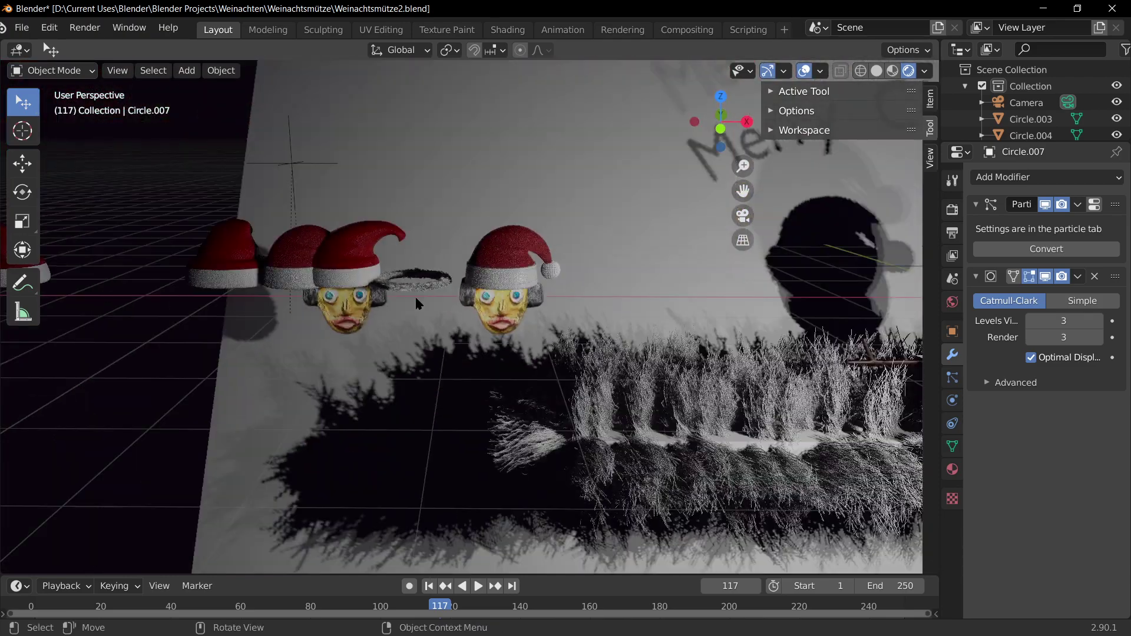
shift+middle_drag(220, 245, 360, 353)
scroll(654, 285, up, 2)
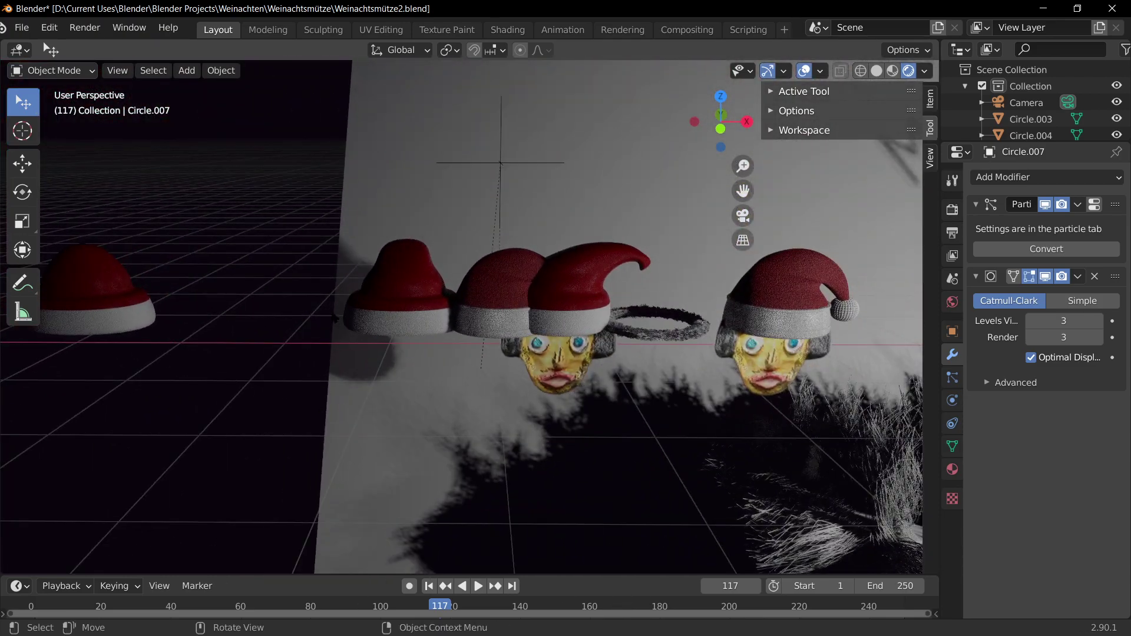
scroll(357, 355, up, 3)
click(354, 202)
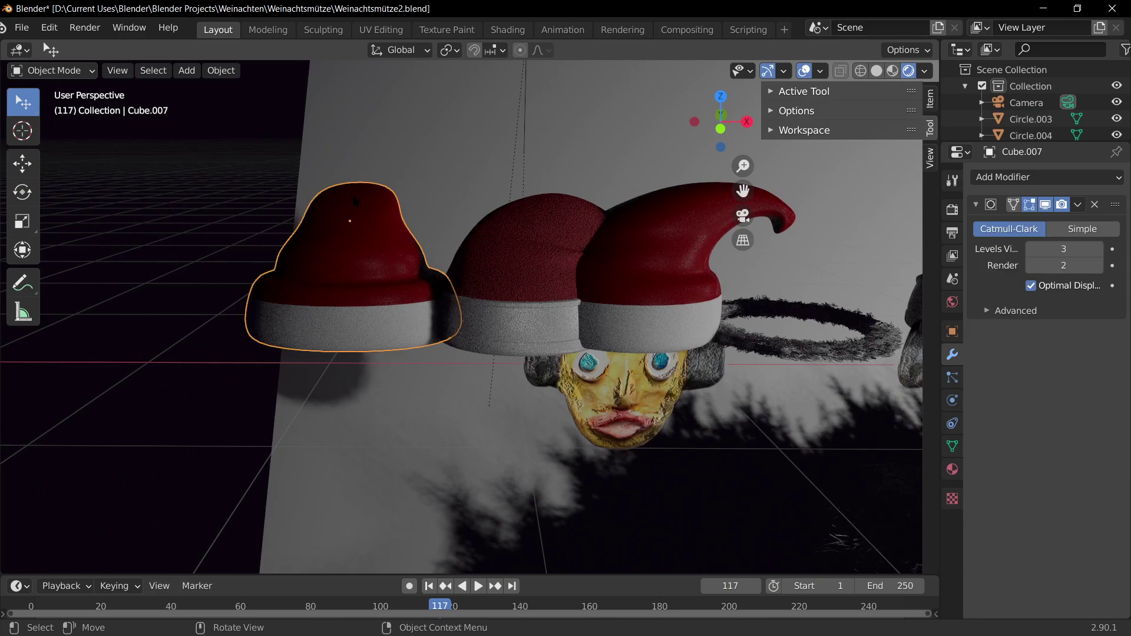
- Switch the viewport to Material Preview shading and open the mesh of the upright red hat for editing
middle_drag(547, 255, 439, 259)
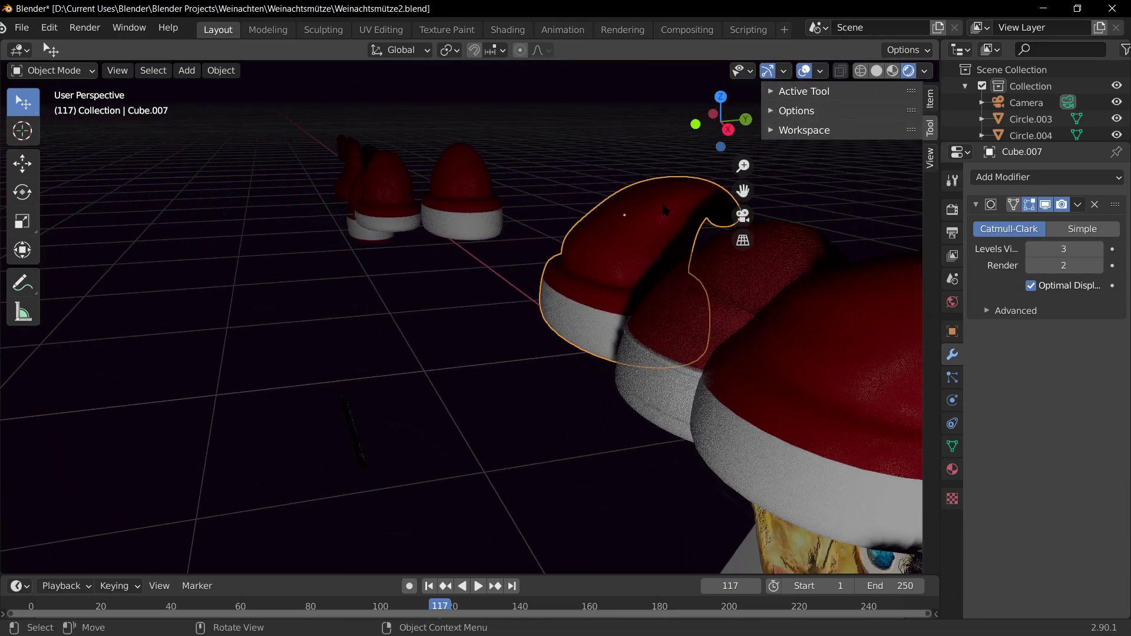
click(891, 72)
middle_drag(809, 293, 650, 263)
click(650, 263)
key(Tab)
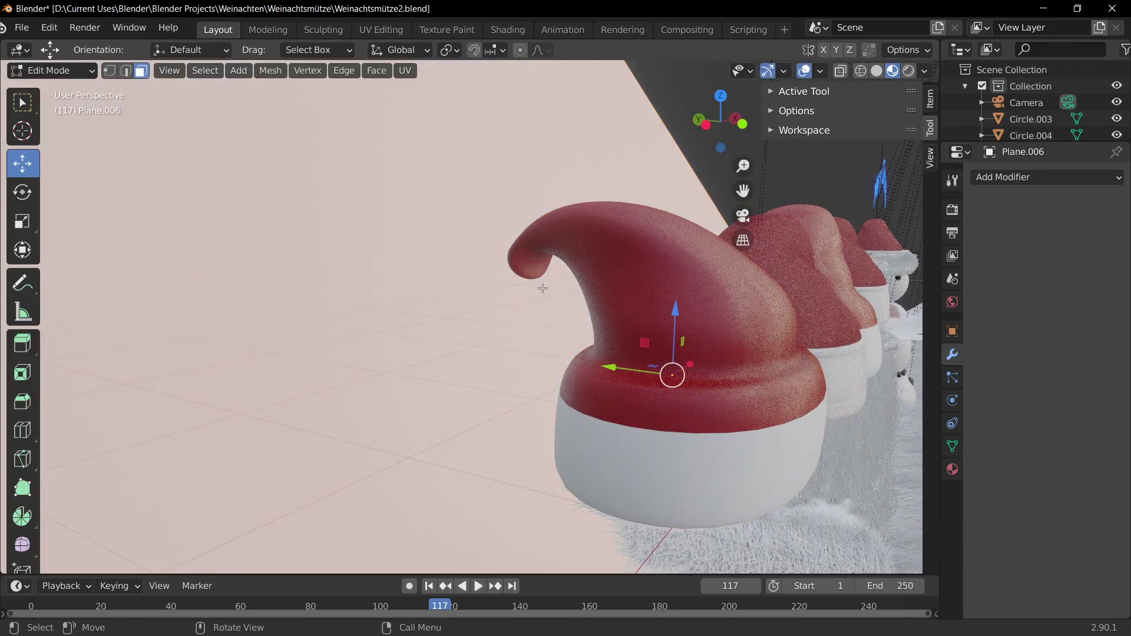
key(Tab)
click(658, 299)
middle_drag(664, 300, 274, 289)
key(Tab)
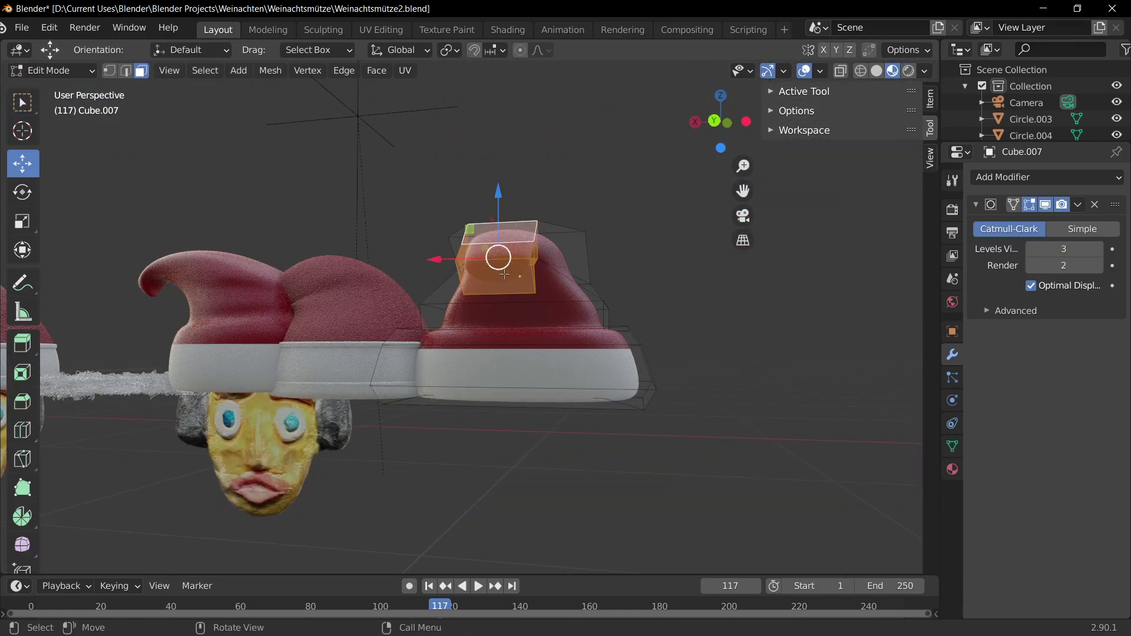
- Try shifting a single face near the tip of the hat's cage, then undo the move
click(508, 277)
mouse_move(459, 278)
mouse_down()
mouse_move(667, 310)
mouse_move(330, 298)
mouse_move(441, 291)
mouse_up()
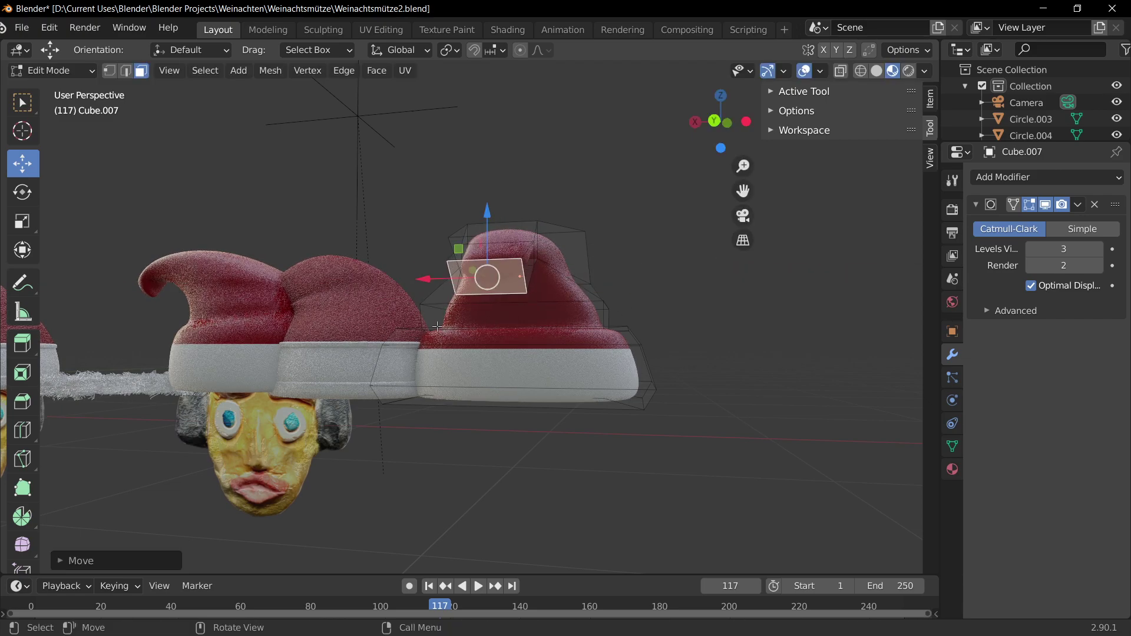
key(ctrl+z)
- Select the top face of the hat's cage and try to move it along the Z axis
middle_drag(672, 289, 591, 274)
click(516, 249)
key(g)
key(z)
right_click(552, 278)
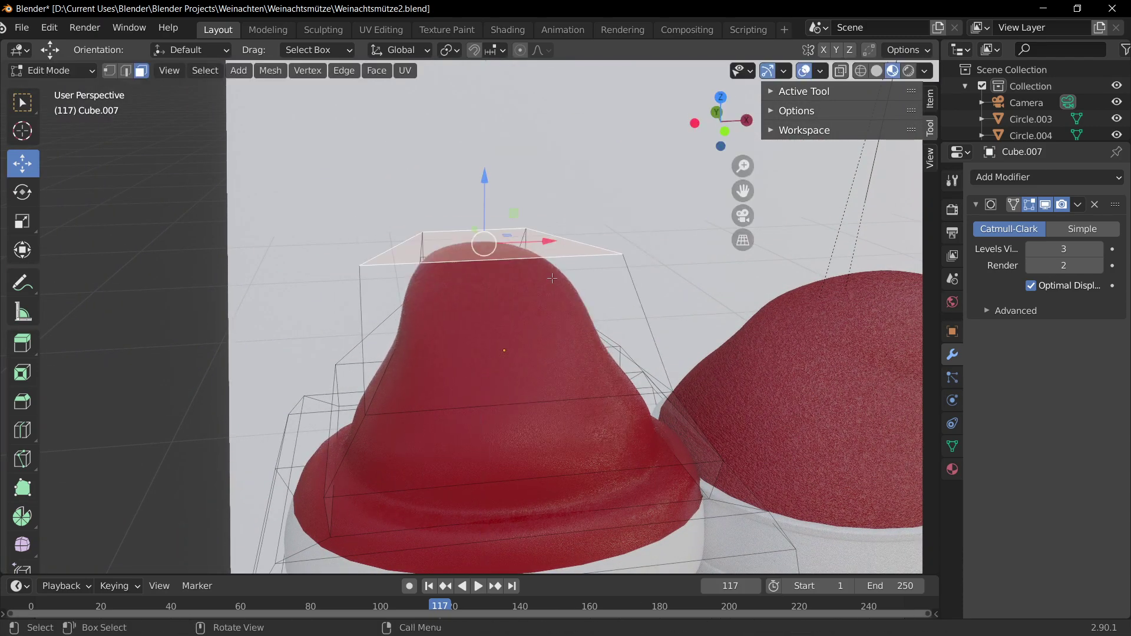
- Switch to edge selection, try to move the horizontal edge across the hat's front, and return to Object Mode
key(2)
click(521, 406)
key(g)
right_click(565, 383)
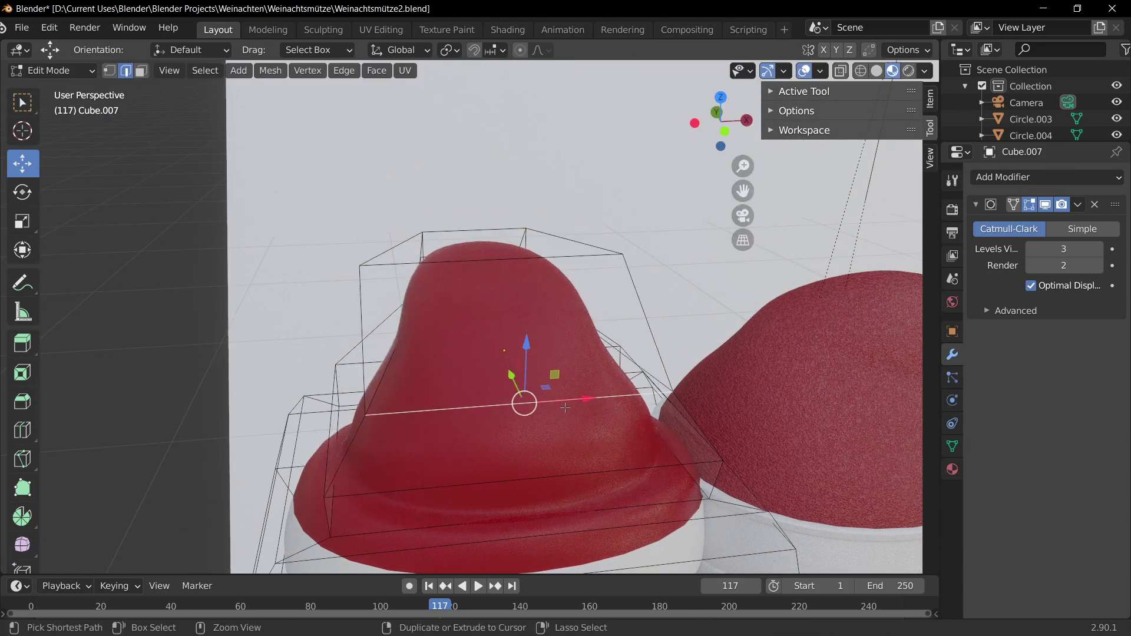
key(ctrl+z)
shift+middle_drag(663, 400, 176, 268)
scroll(171, 274, down, 2)
key(Tab)
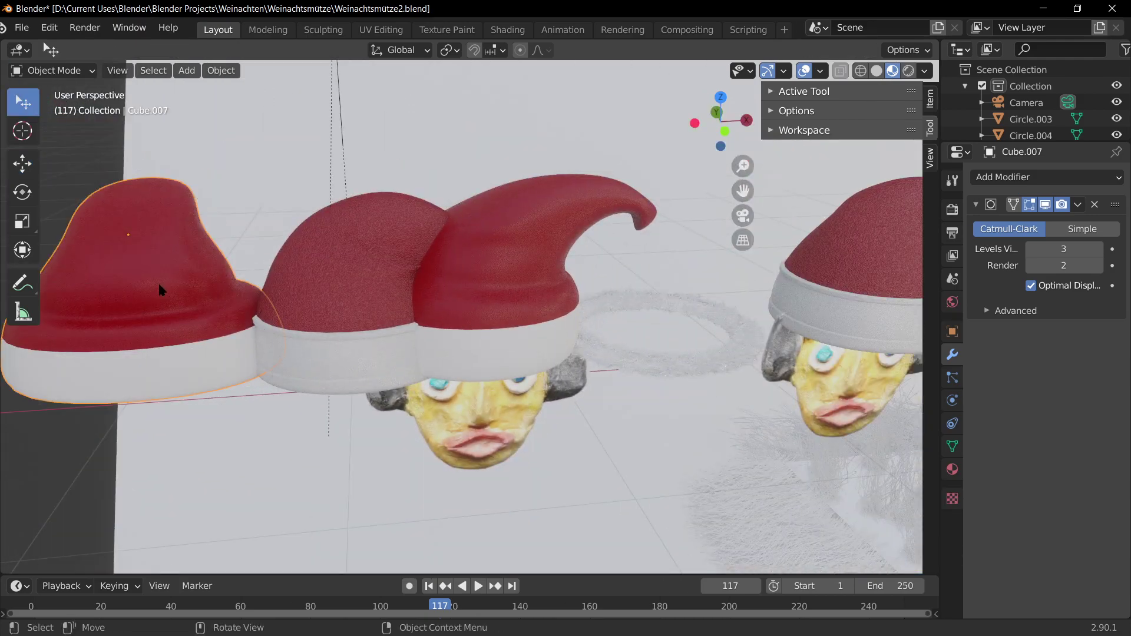
- Move the upright red hat along the X axis away from the neighbouring hats
key(g)
key(x)
click(538, 246)
middle_drag(538, 246, 785, 303)
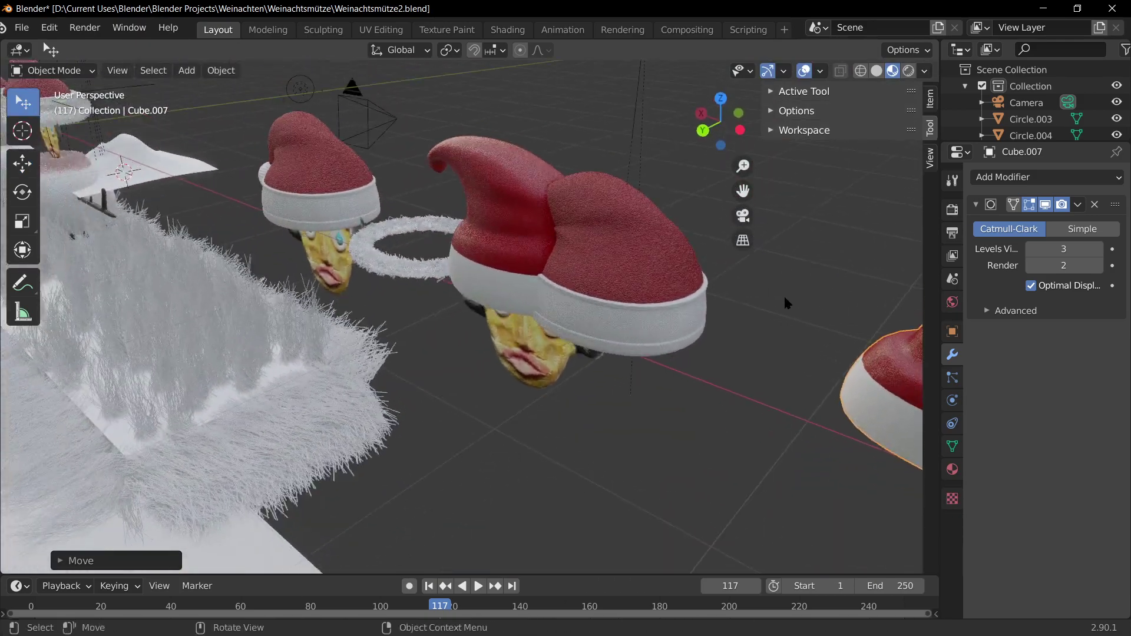
- Select the empty above the overlapping pompom hat and move it along the X axis to separate that hat from the curled one
click(635, 312)
scroll(640, 103, down, 3)
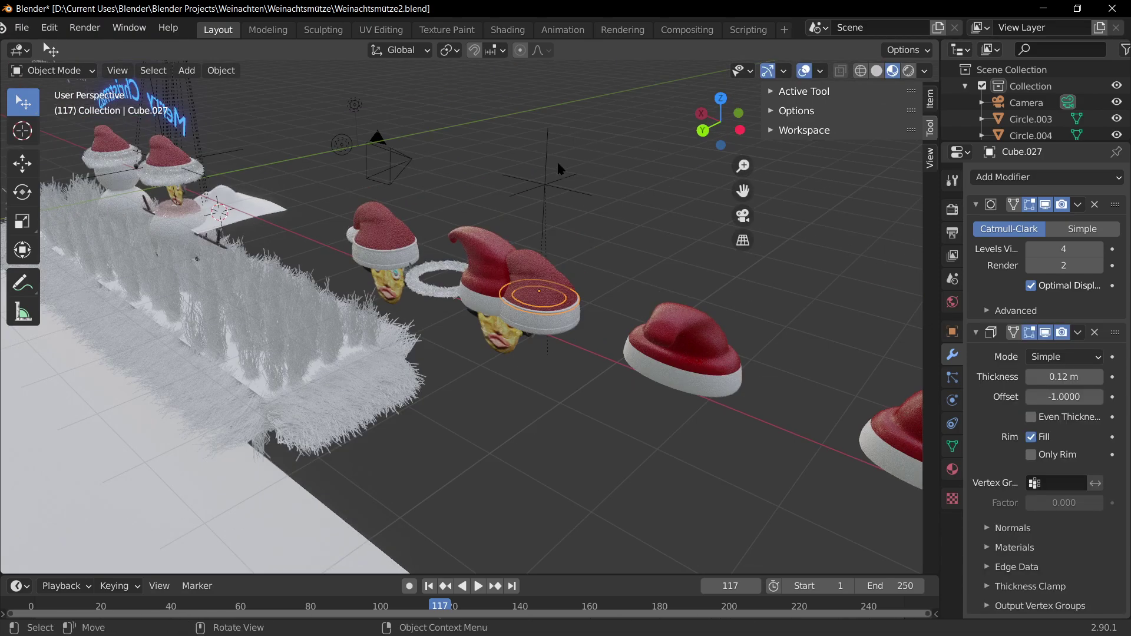
click(539, 180)
key(g)
key(x)
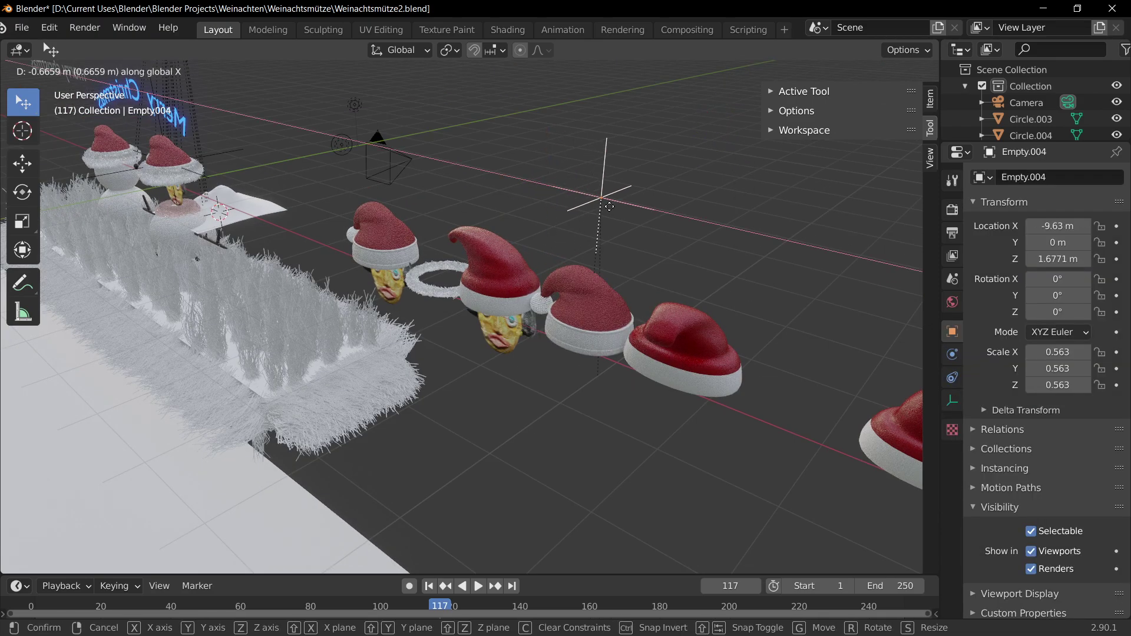
click(618, 230)
- Move the smooth red hat farther along the X axis to leave room beside the pompom hat
click(700, 390)
key(g)
key(x)
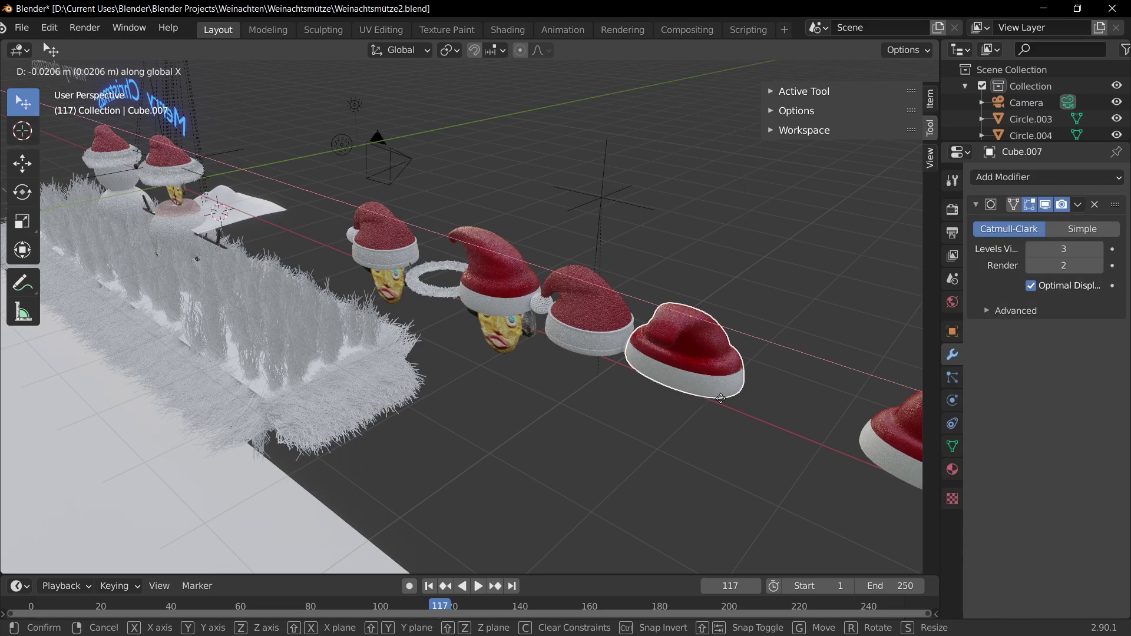
click(689, 363)
- Move the pompom hat's empty farther along the X axis to a location of about -10.245 m
click(624, 196)
key(g)
key(x)
click(675, 236)
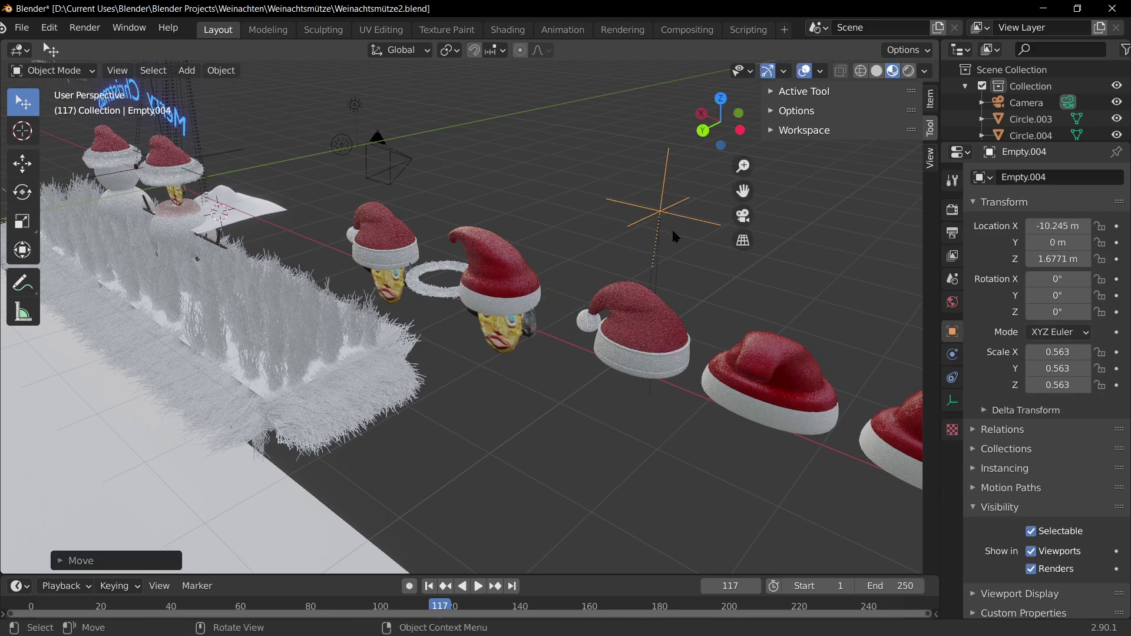
- Hide the large backdrop plane behind the hats
middle_drag(631, 283, 213, 235)
click(213, 231)
key(h)
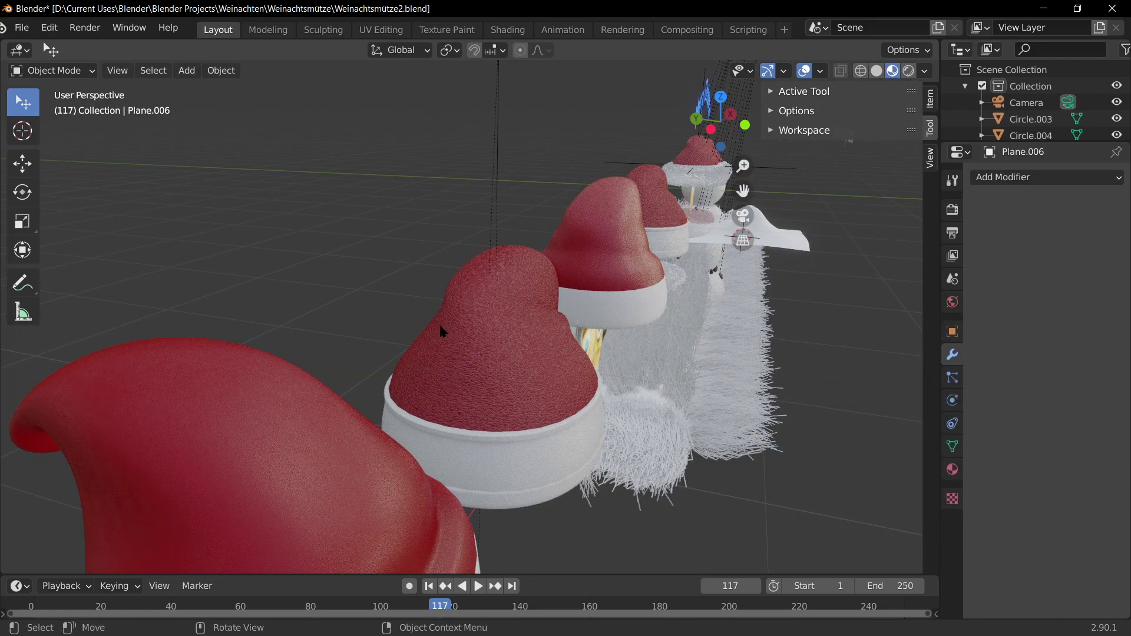
- Examine the pompom hat up close, including its white brim, bent tip and pompom
middle_drag(442, 329, 877, 289)
scroll(631, 268, up, 3)
scroll(398, 360, down, 3)
scroll(397, 354, up, 2)
shift+middle_drag(397, 355, 647, 327)
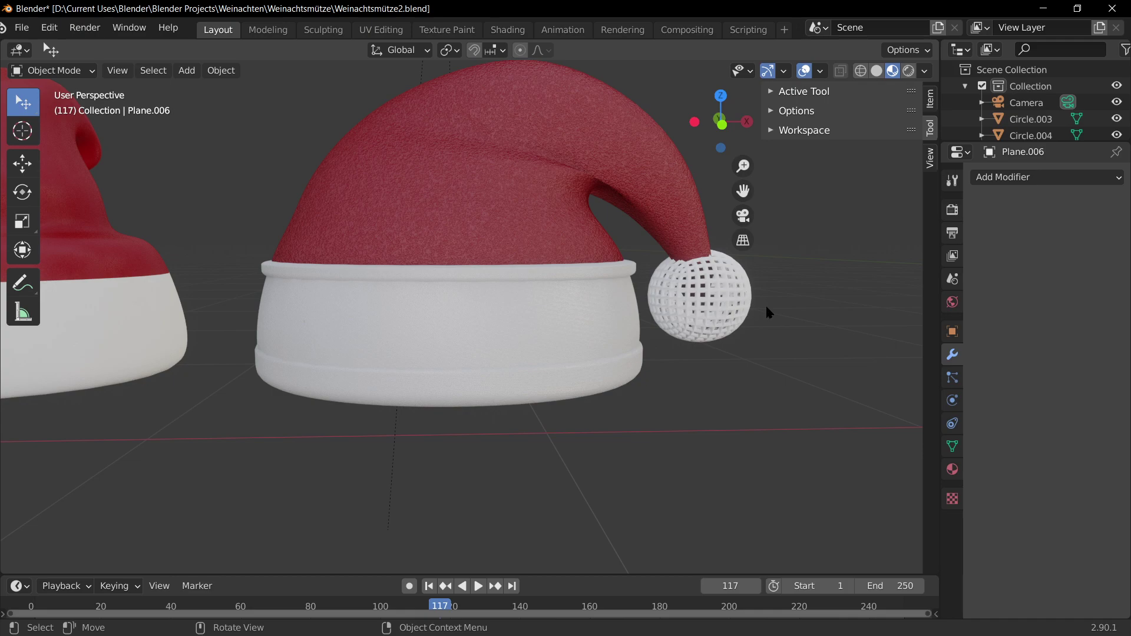
- Raise the thickness of the mesh pompom's Wireframe modifier to 0.067 m
scroll(692, 317, down, 4)
scroll(708, 293, up, 4)
click(741, 317)
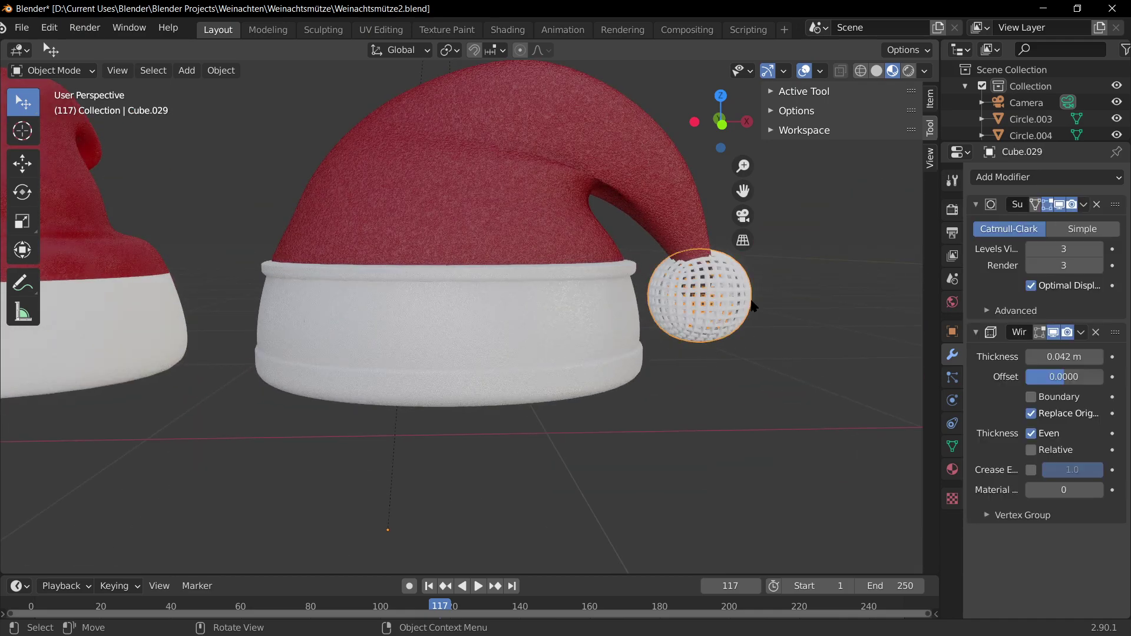
scroll(549, 312, up, 6)
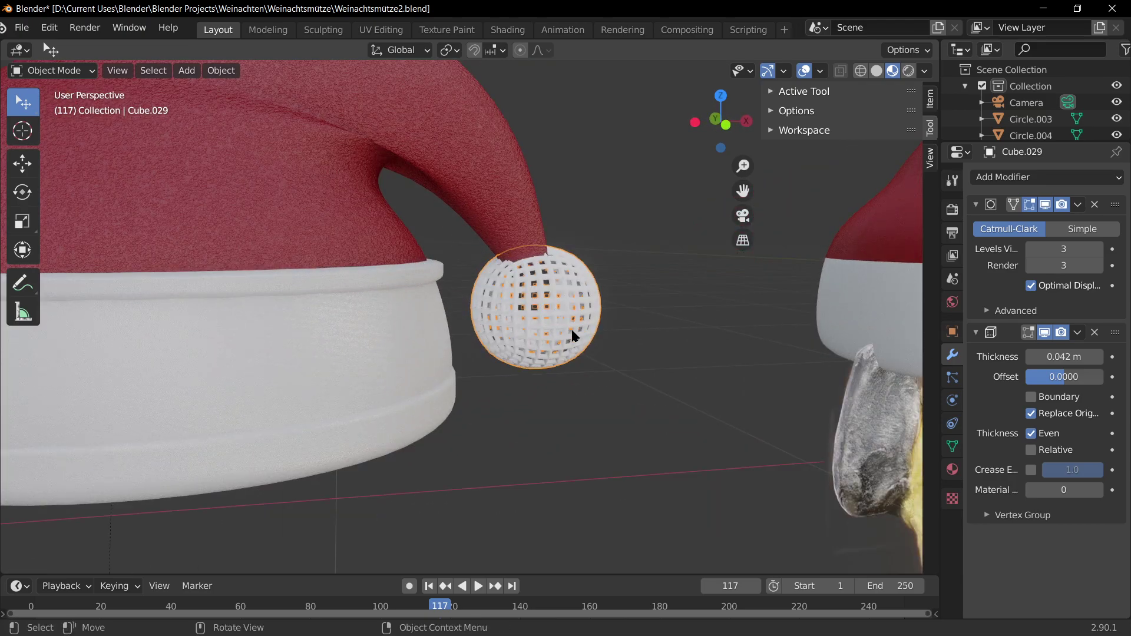
drag(1063, 357, 1113, 356)
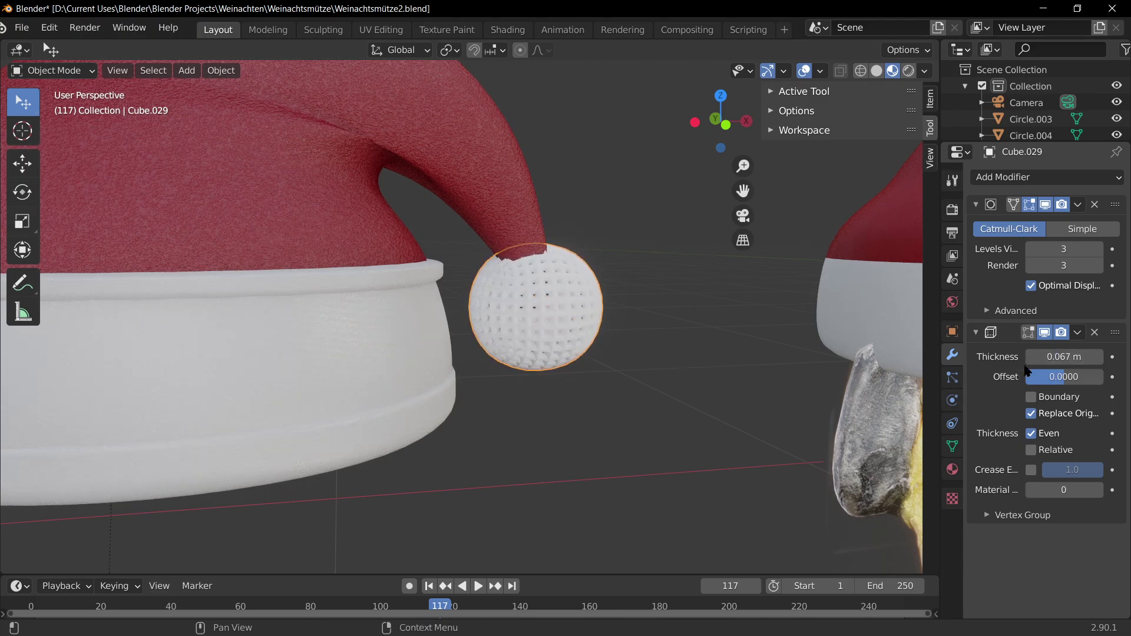
- Increase the pompom's Wireframe thickness to 0.11 m to close the holes in its mesh
click(1078, 332)
click(1002, 177)
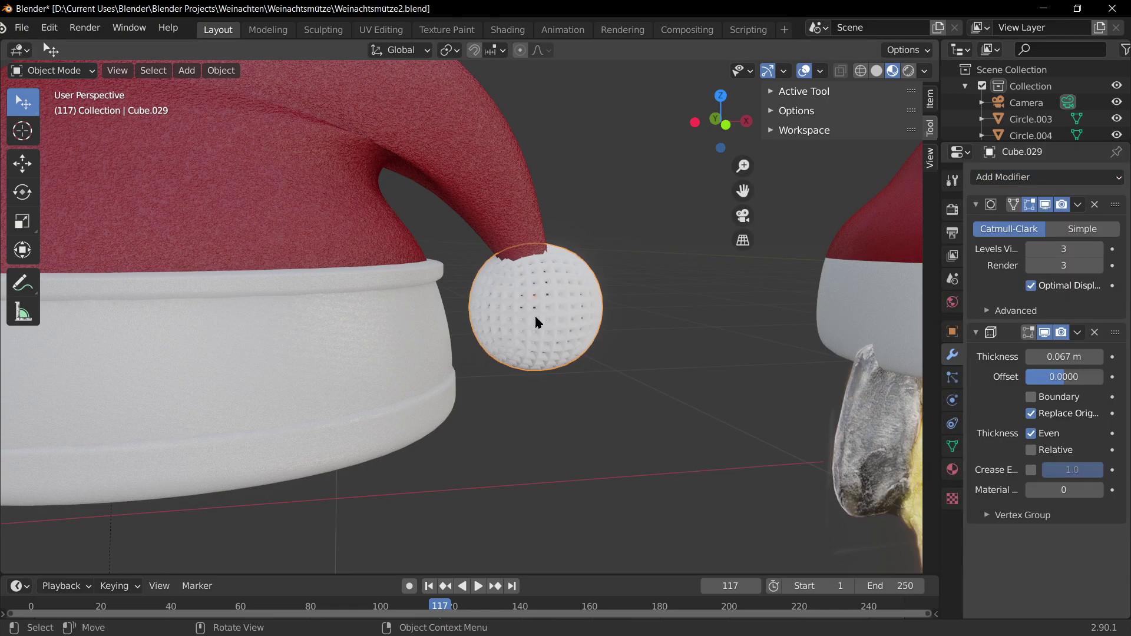
mouse_move(1056, 357)
mouse_down()
mouse_move(1081, 358)
mouse_move(1067, 358)
mouse_up()
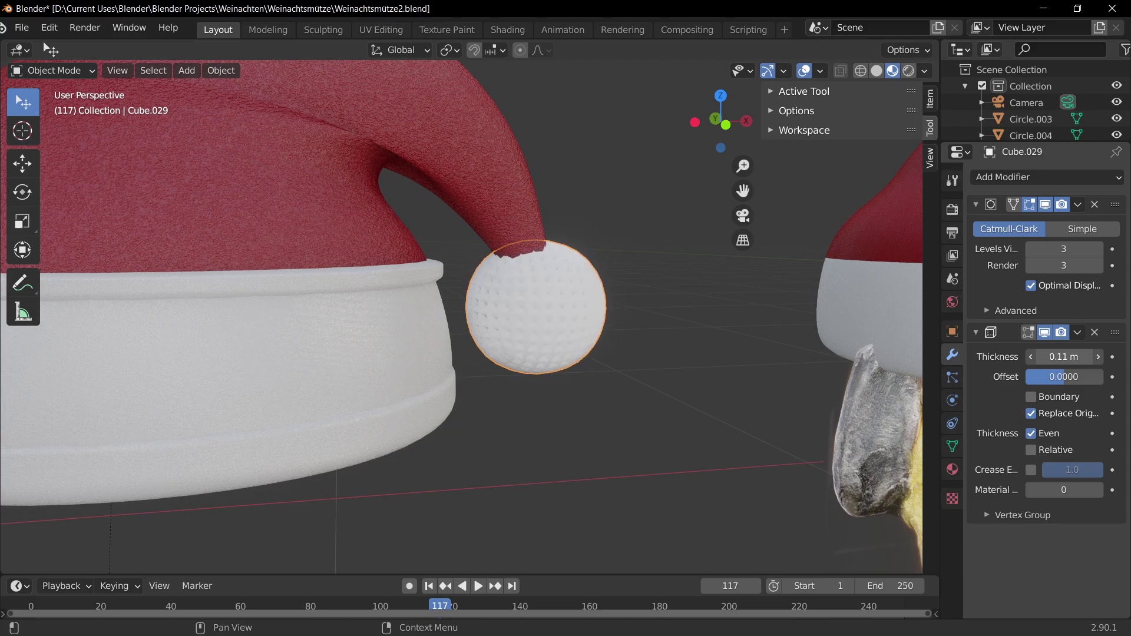
- Undo the Wireframe thickness changes on the pompom
middle_drag(646, 380, 560, 352)
key(ctrl+z)
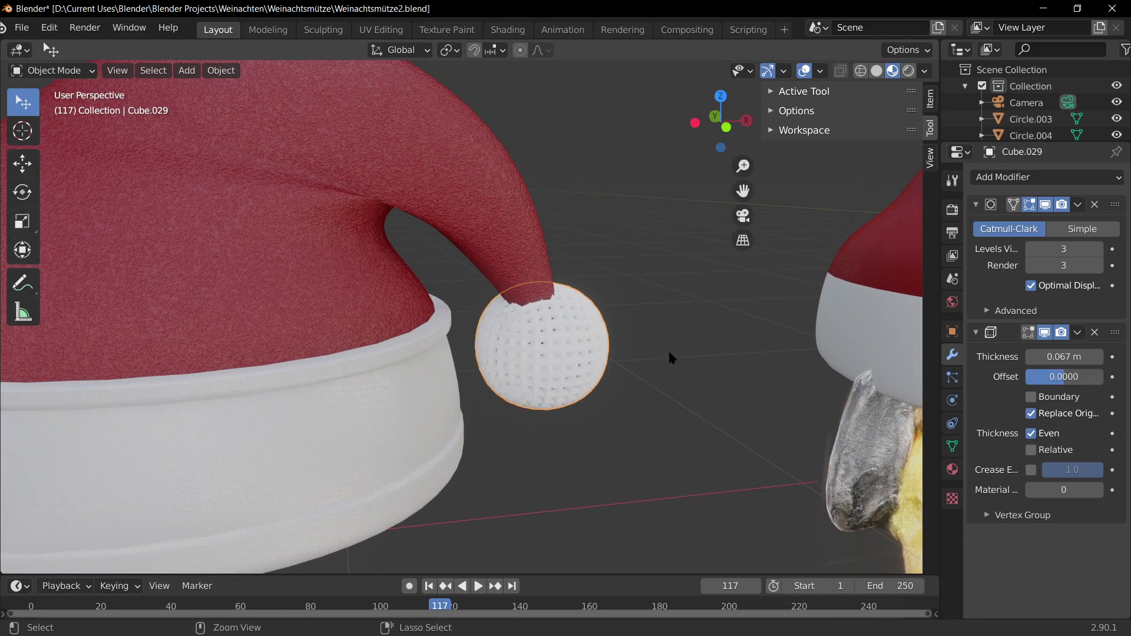
key(ctrl+z)
key(ctrl+z)
shift+middle_drag(635, 424, 465, 357)
key(ctrl+z)
- Hide the white sheet that covers the front of the snowman with the sculpted face
scroll(462, 382, down, 5)
click(502, 316)
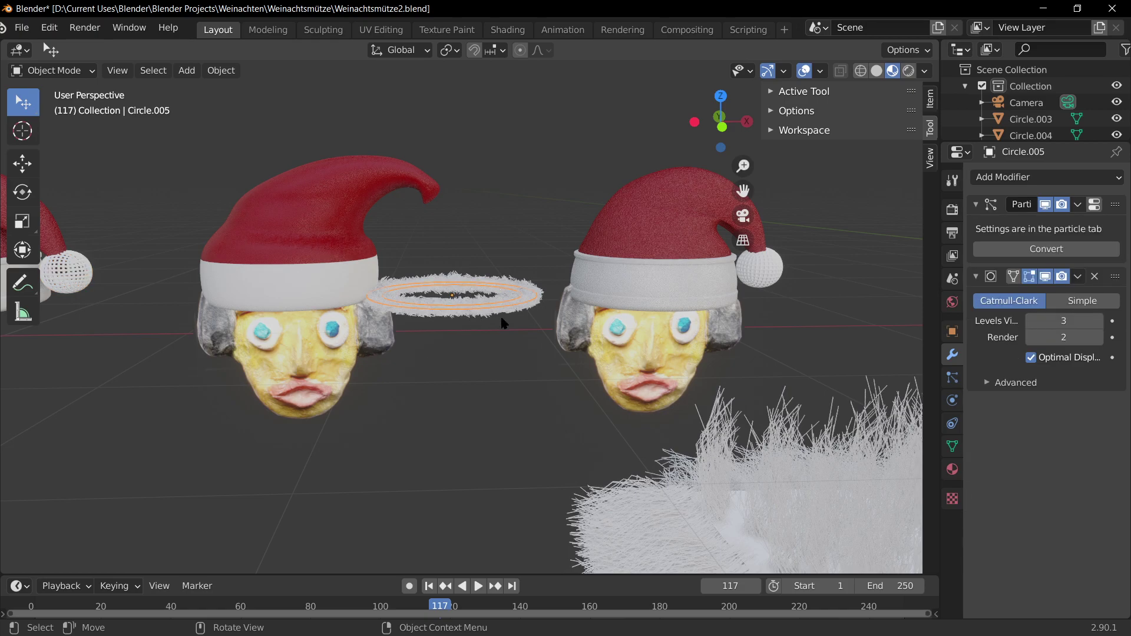
scroll(791, 428, down, 5)
scroll(797, 415, up, 9)
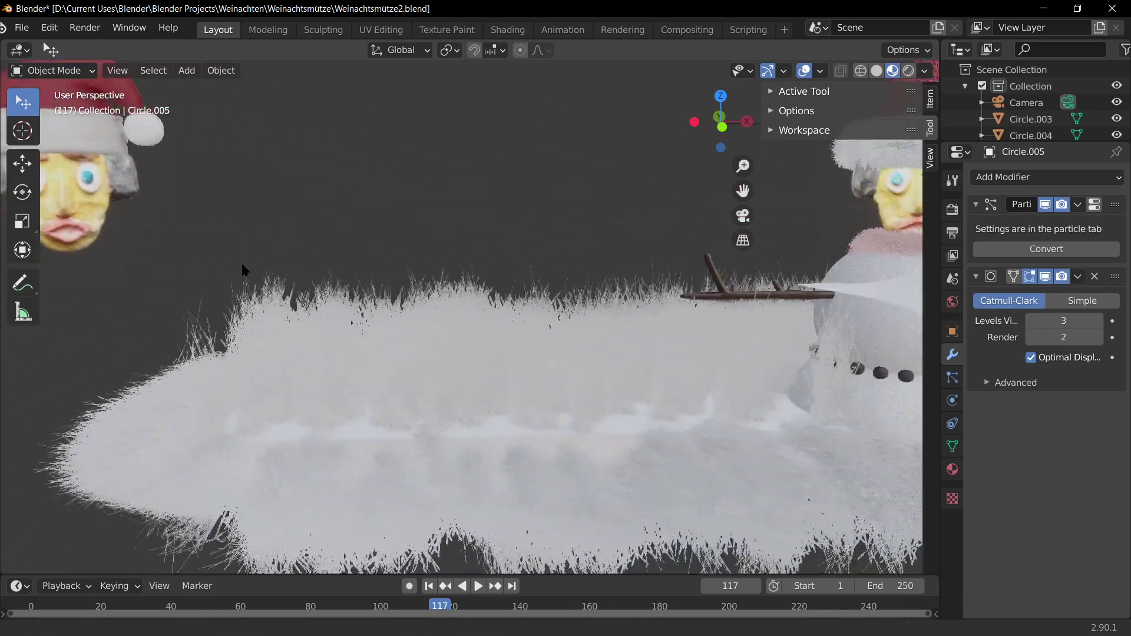
shift+middle_drag(242, 265, 203, 261)
shift+middle_drag(539, 321, 201, 315)
middle_drag(400, 271, 511, 301)
click(530, 297)
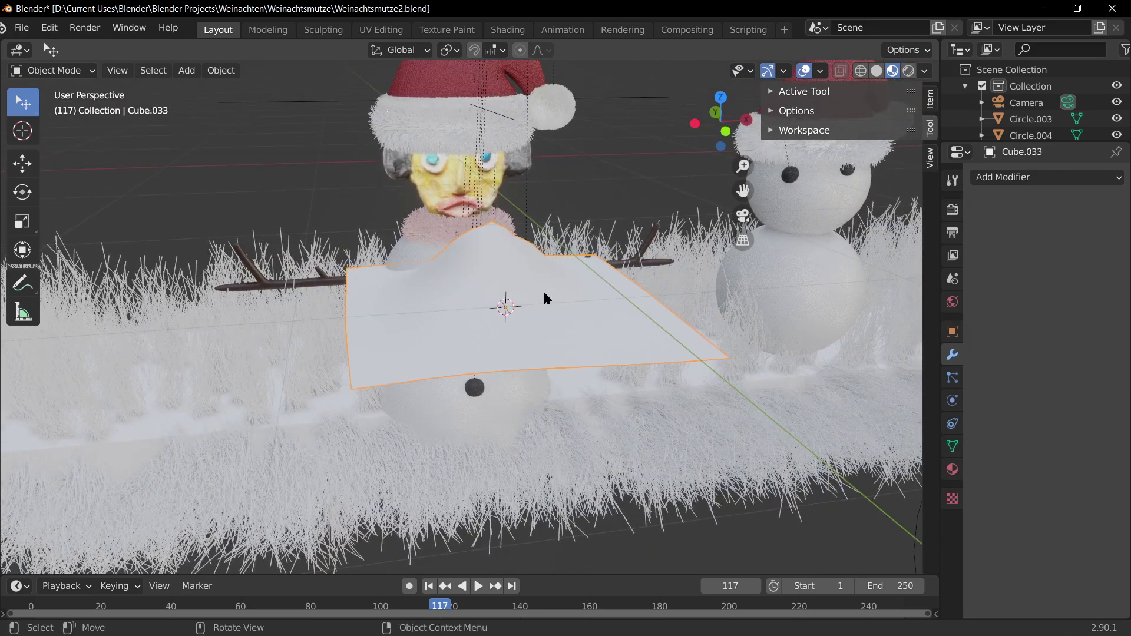
key(h)
- Try moving a fur ring about 1.06 m out of the brim of the sculpted-face snowman's hat
middle_drag(533, 230, 494, 170)
shift+middle_drag(494, 170, 530, 242)
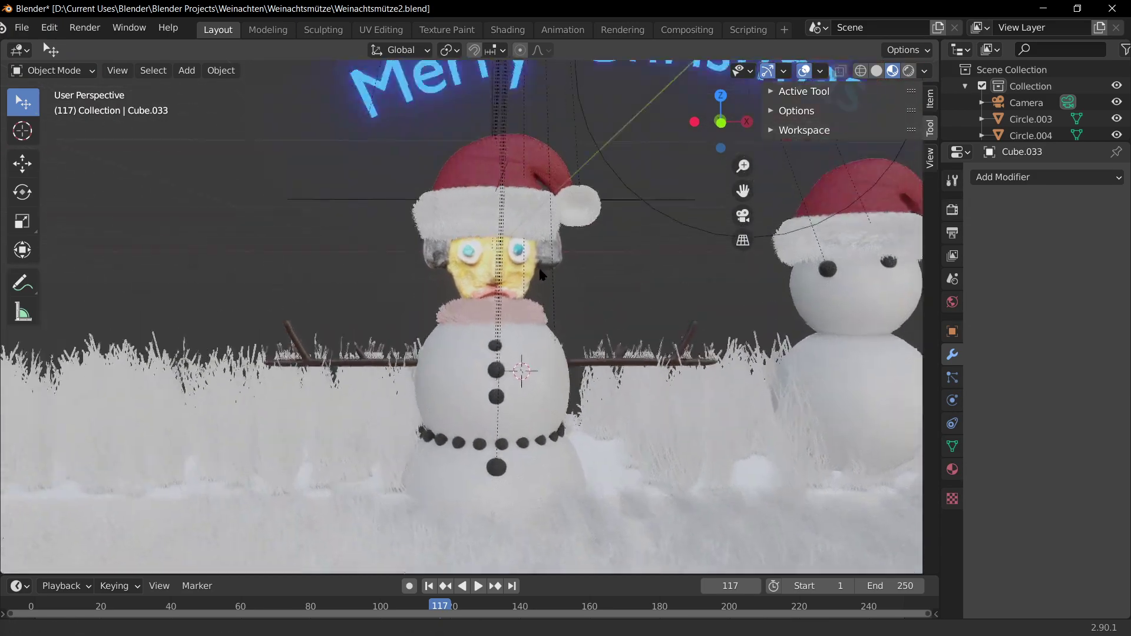
scroll(560, 209, up, 5)
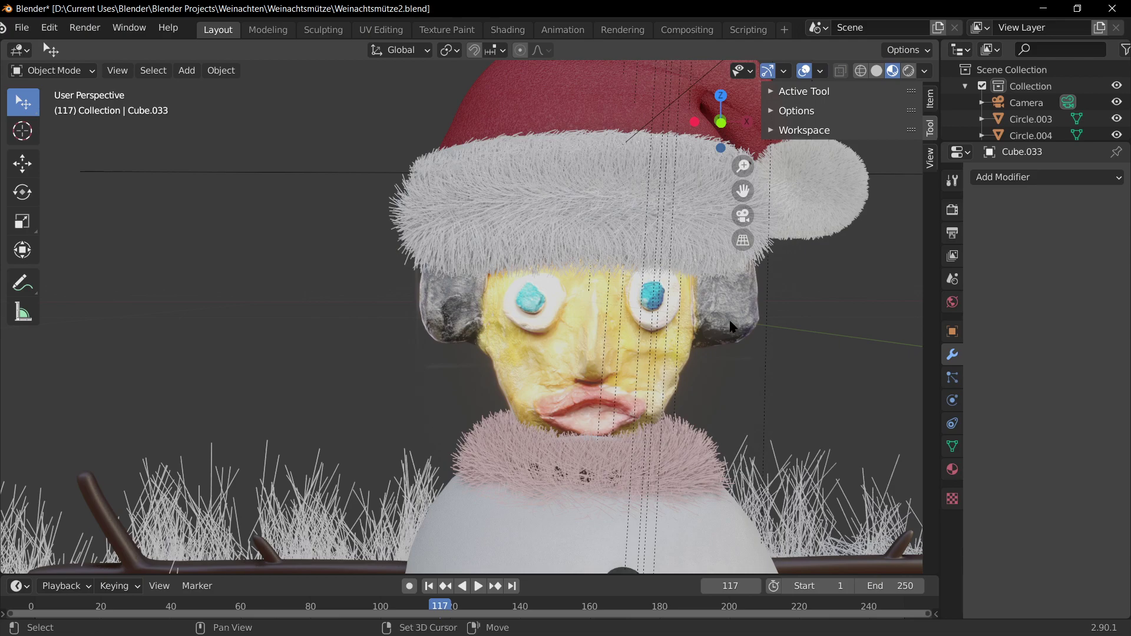
shift+middle_drag(731, 322, 603, 371)
click(366, 223)
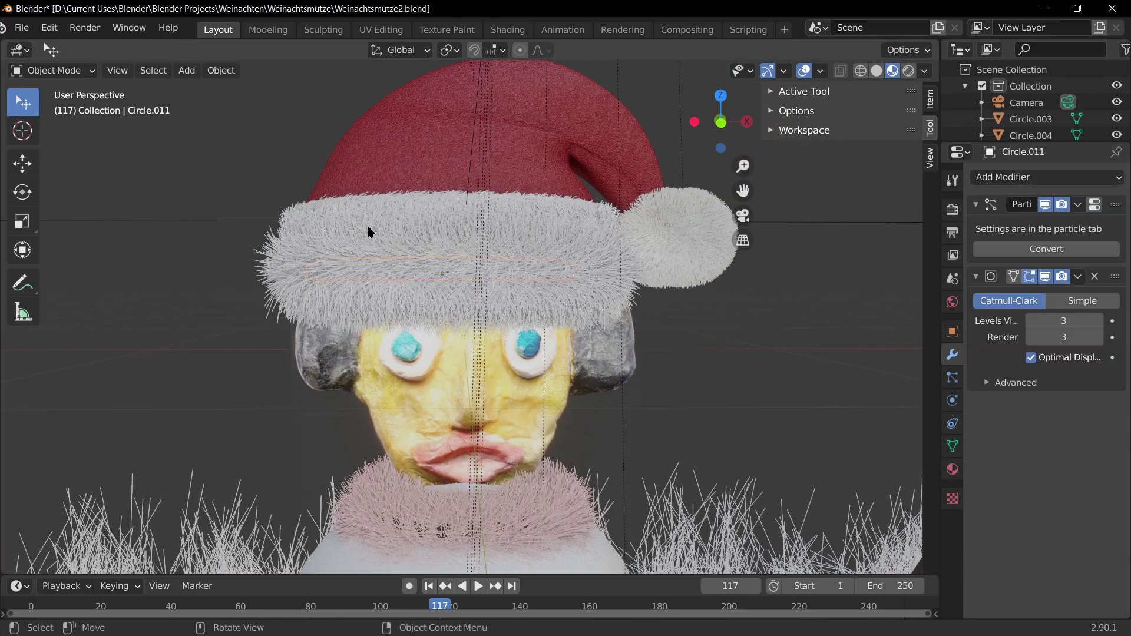
key(g)
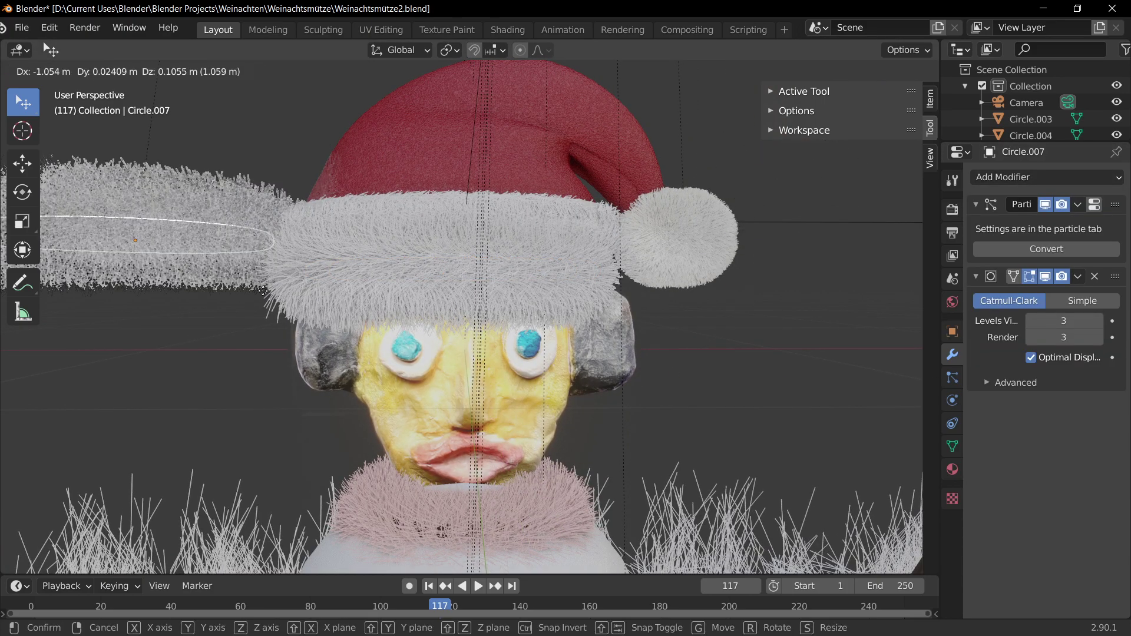
right_click(422, 303)
- Try lifting the Circle.007 fur ring about 0.46 m up and away from the hat brim
click(413, 302)
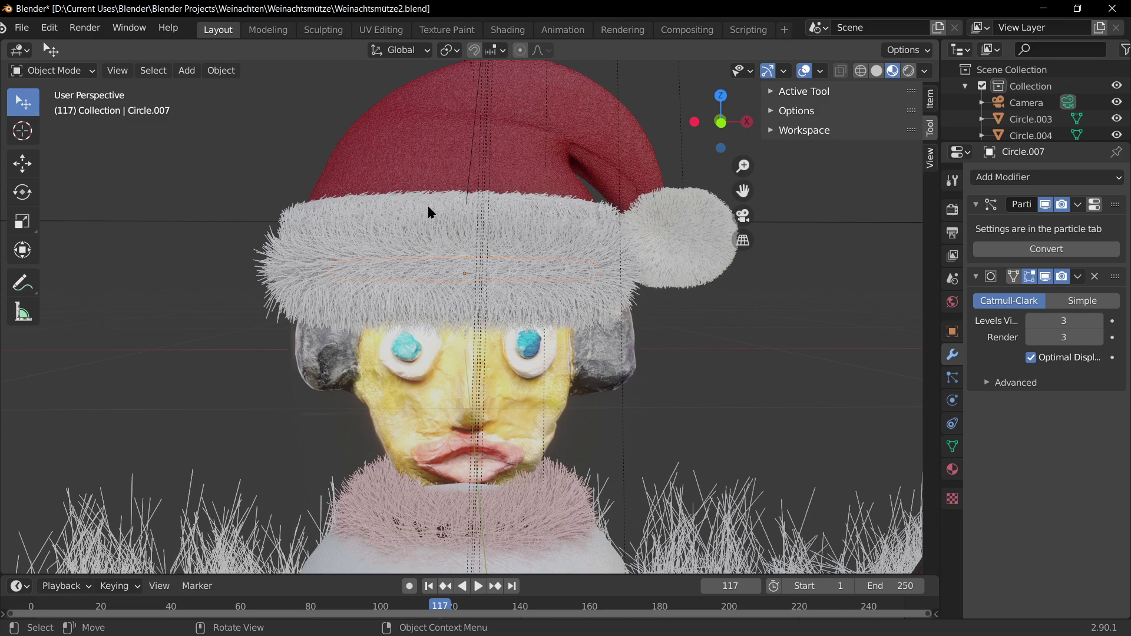
key(g)
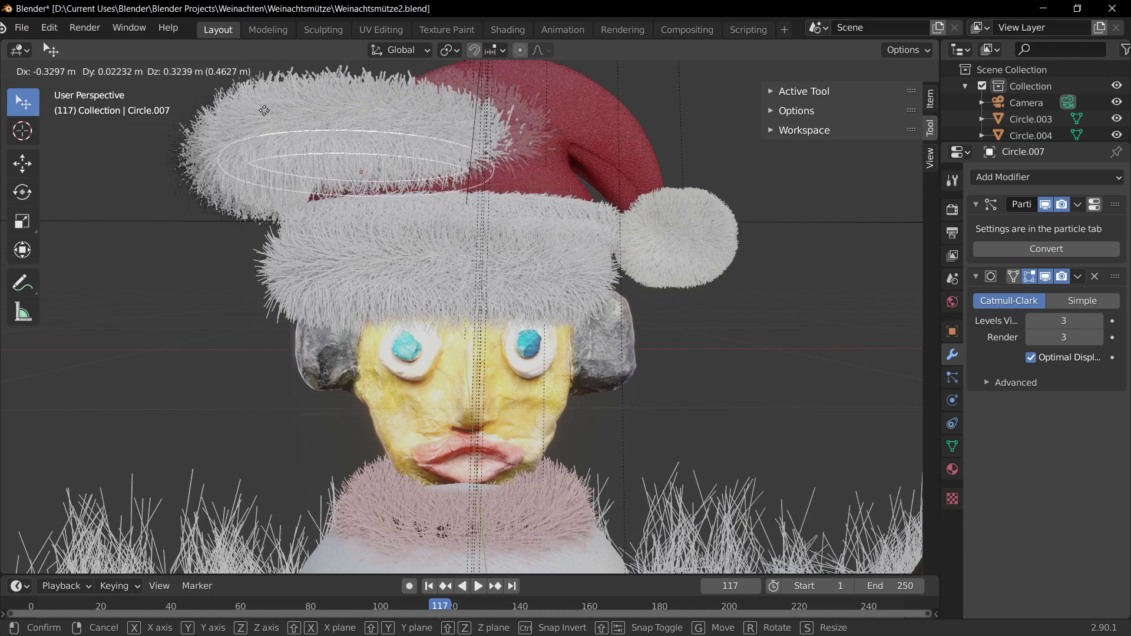
key(Escape)
key(g)
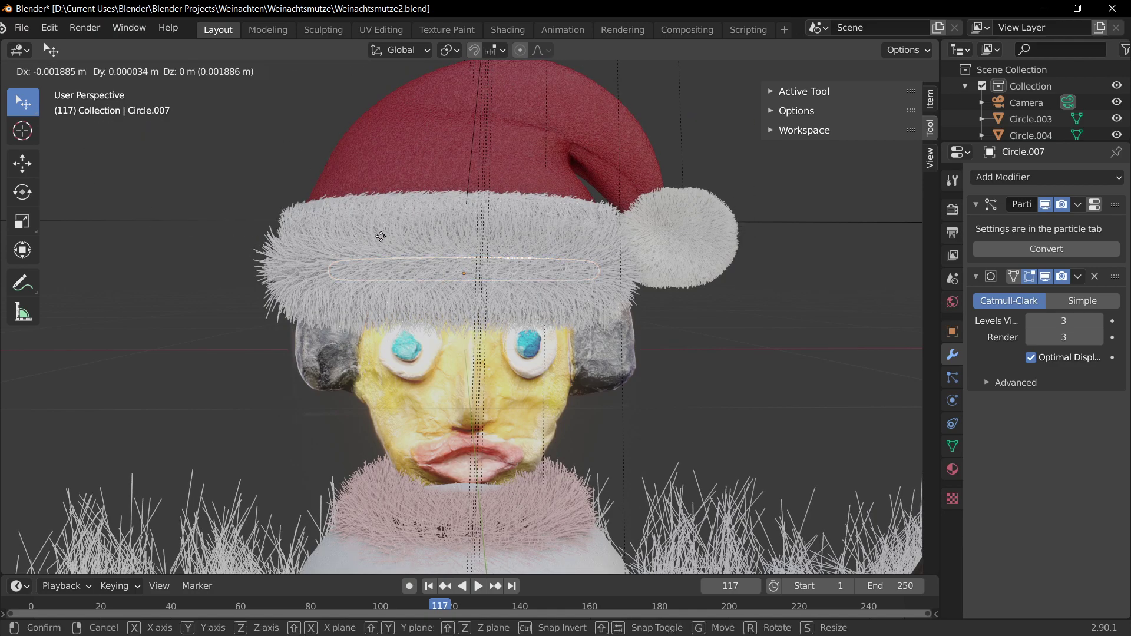
key(Escape)
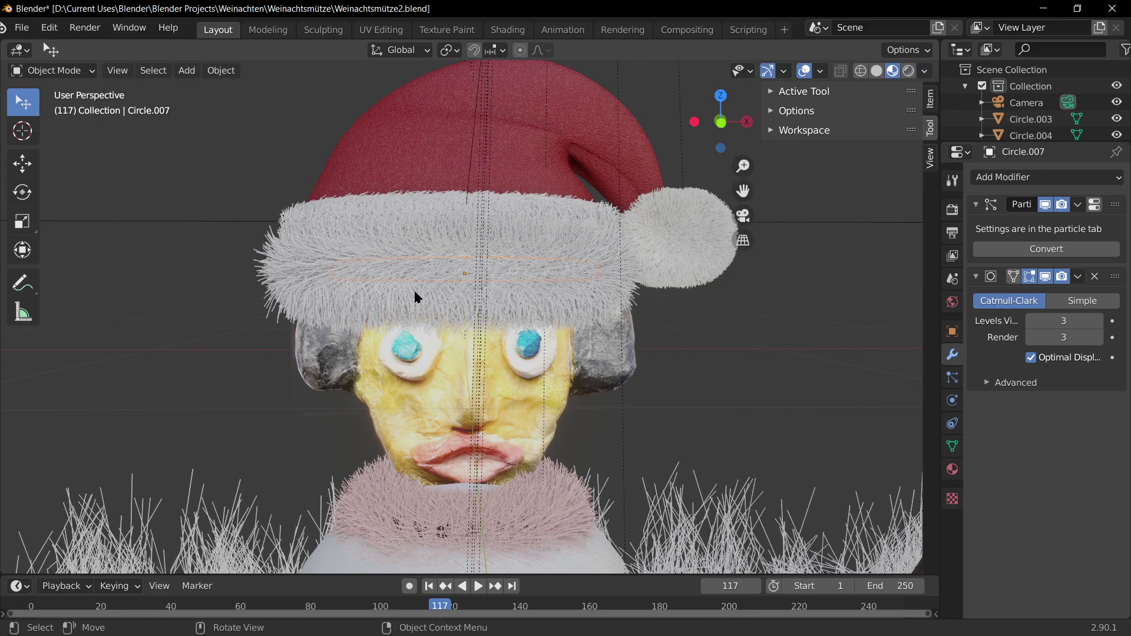
- Try moving both brim fur rings together about 1.1 m sideways to expose the bare band beneath
key(x)
key(shift+d)
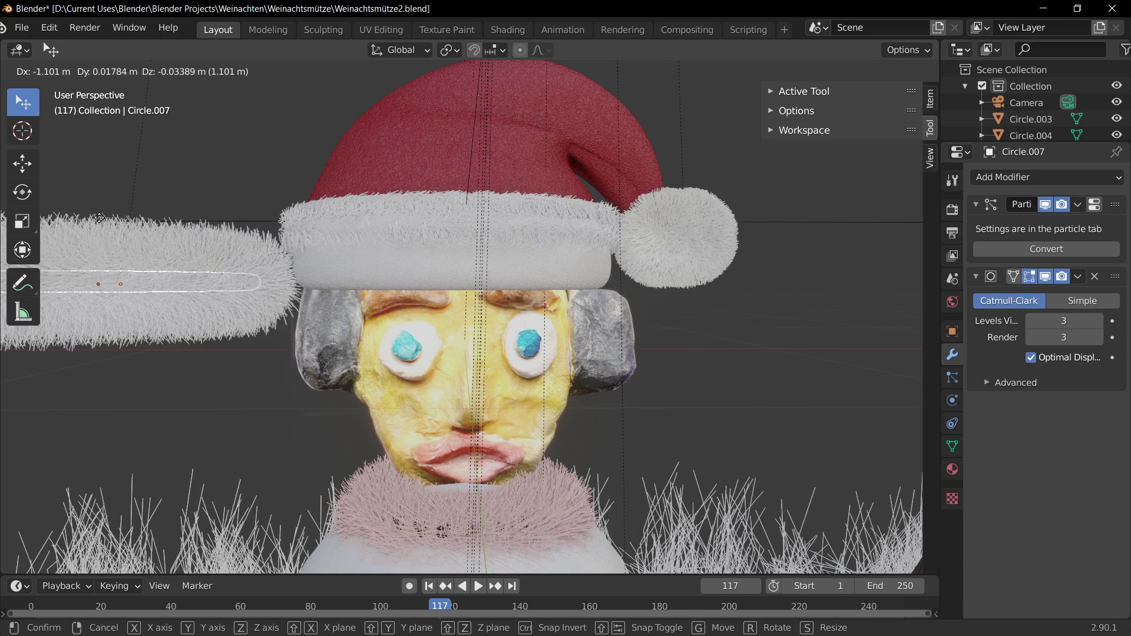
click(396, 295)
- Move the Circle.011 fur ring off the side of the hat brim and delete it
click(431, 220)
key(g)
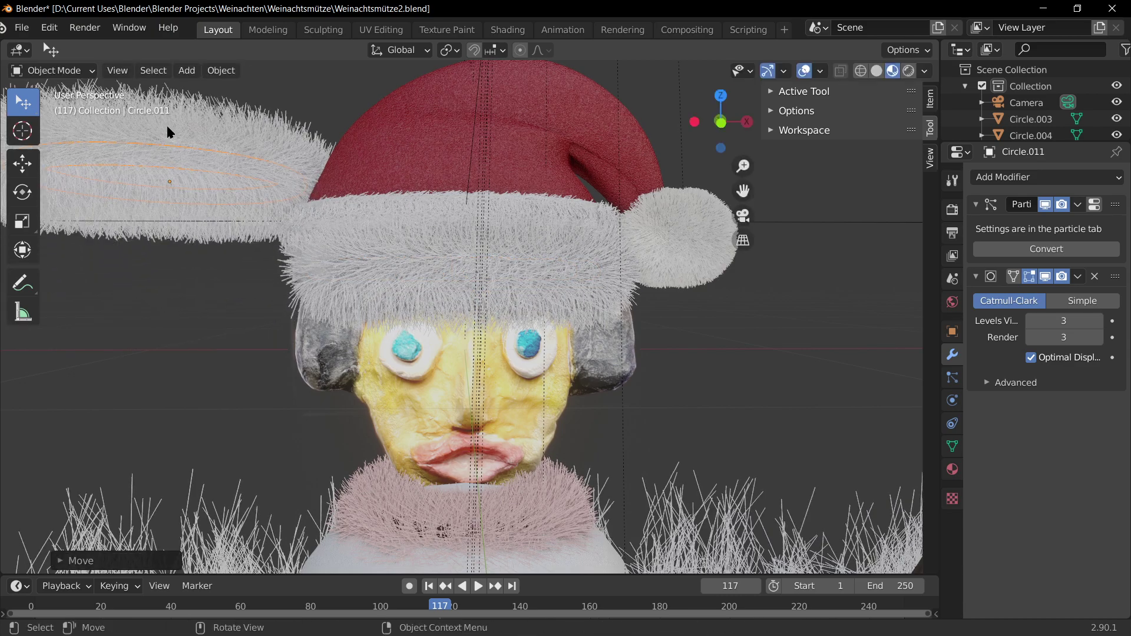
right_click(140, 271)
click(223, 182)
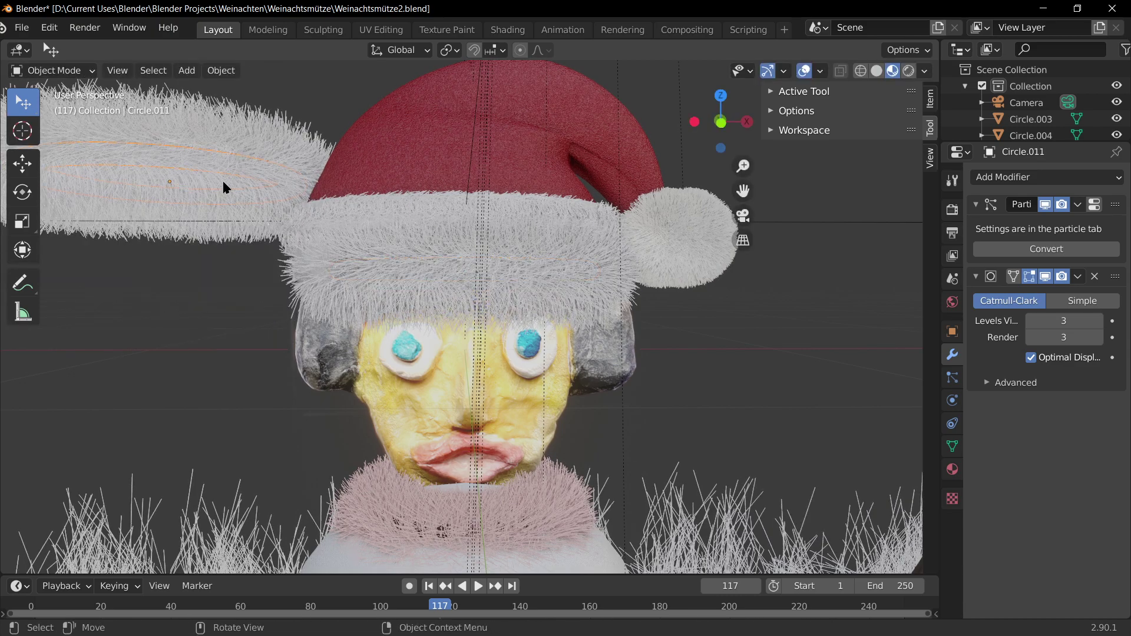
key(x)
click(245, 152)
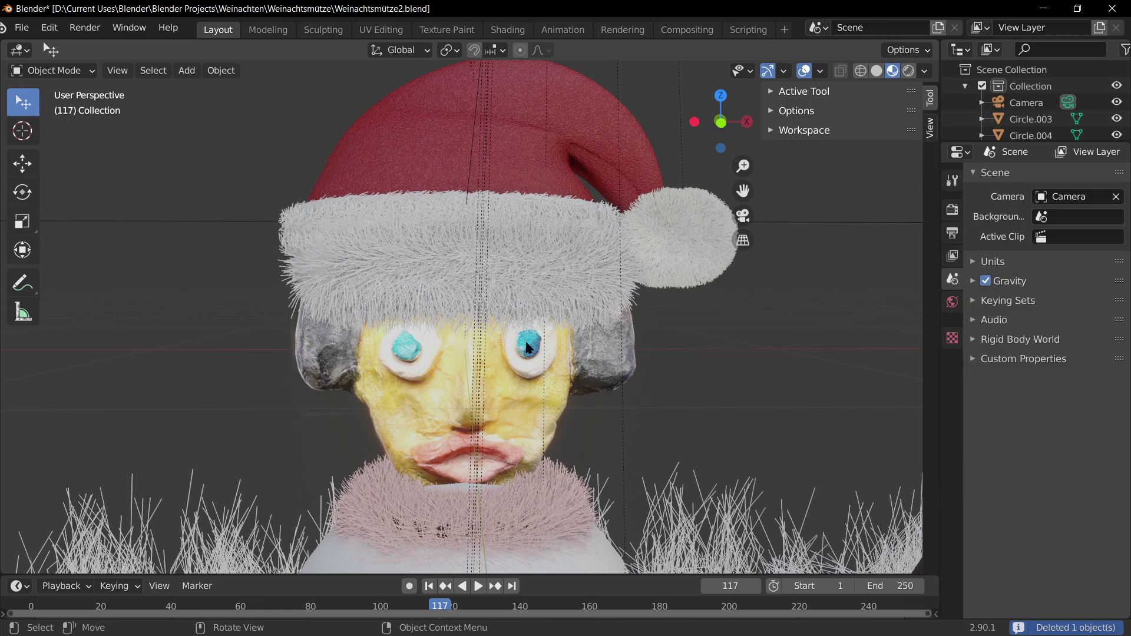
- Undo the deletion and the move of the brim's fur ring
click(419, 273)
key(ctrl+z)
key(ctrl+z)
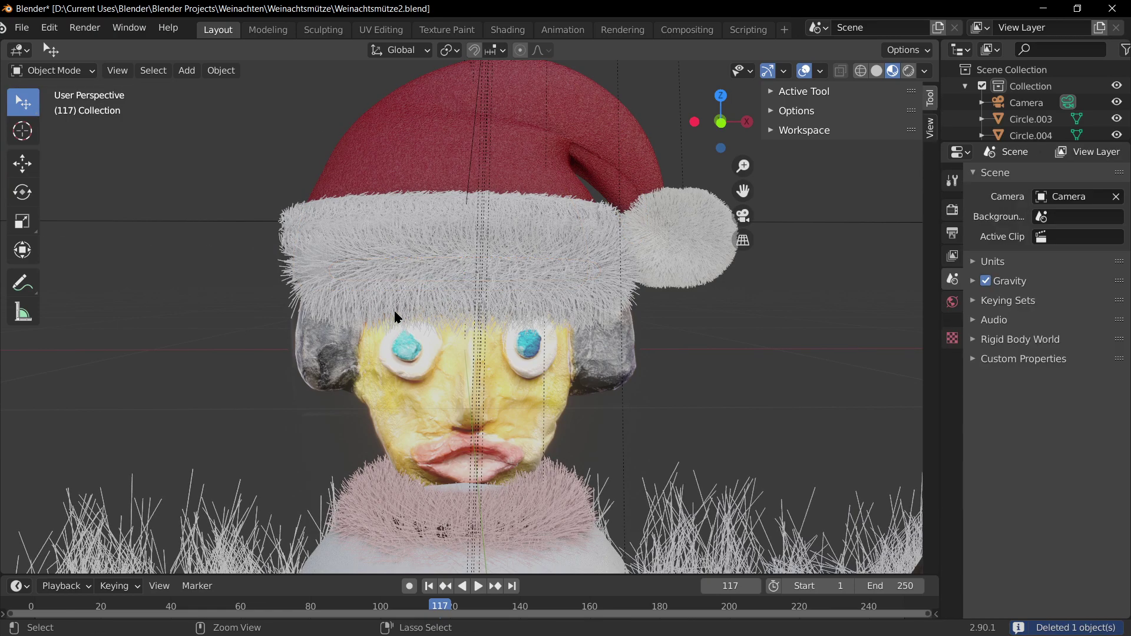
key(ctrl+z)
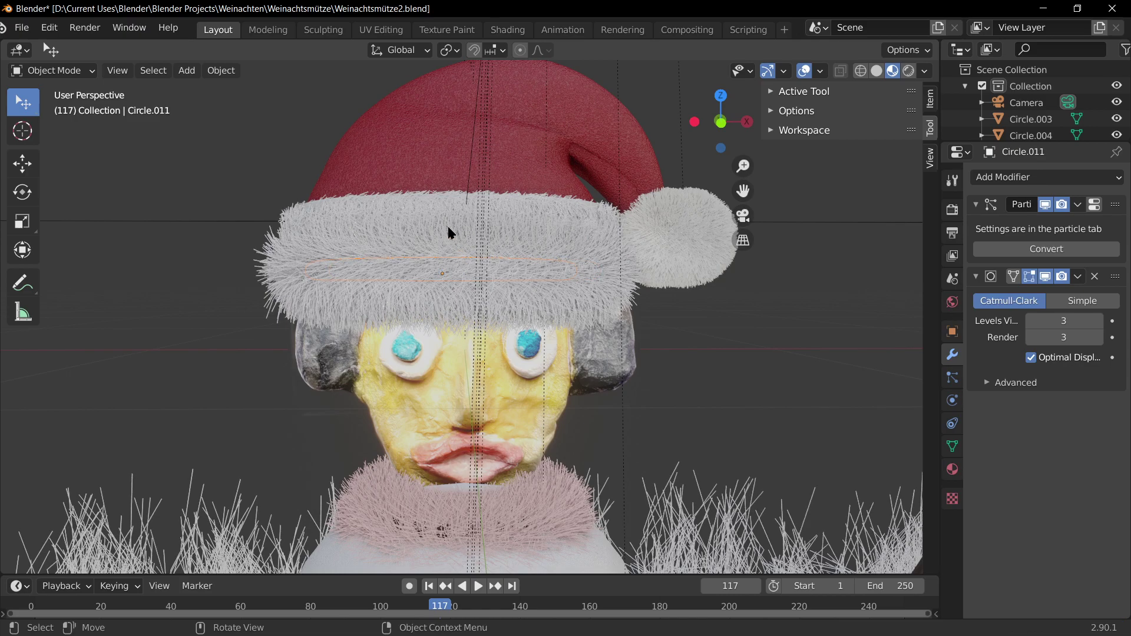
- Try moving the Circle.011 and Circle.007 fur rings separately to compare how each layers over the brim
key(g)
key(Escape)
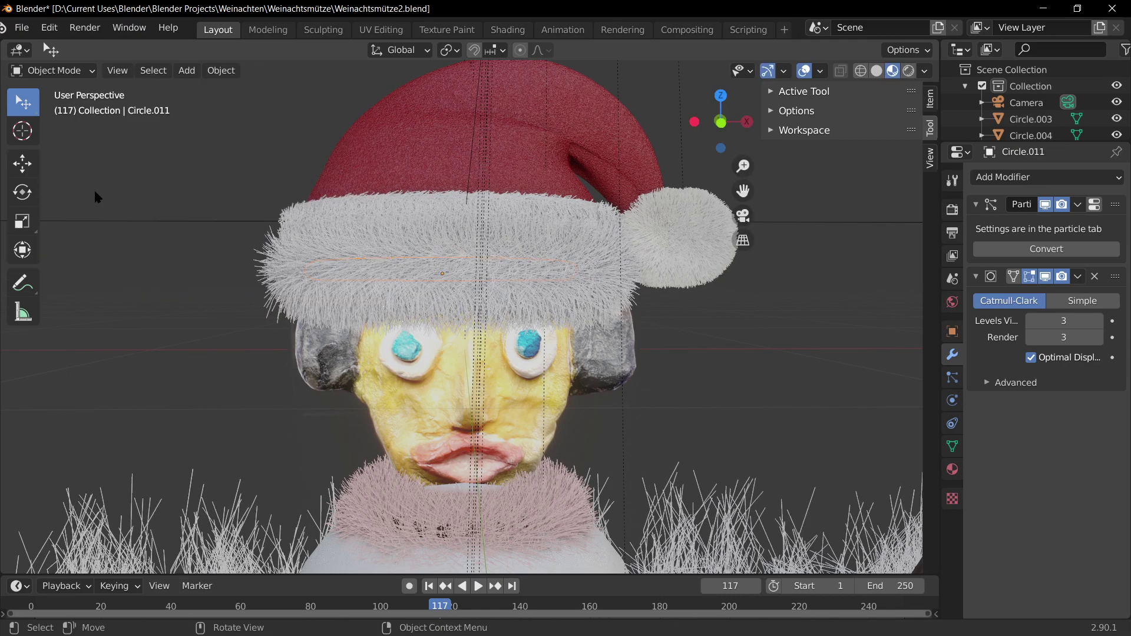
key(g)
key(Escape)
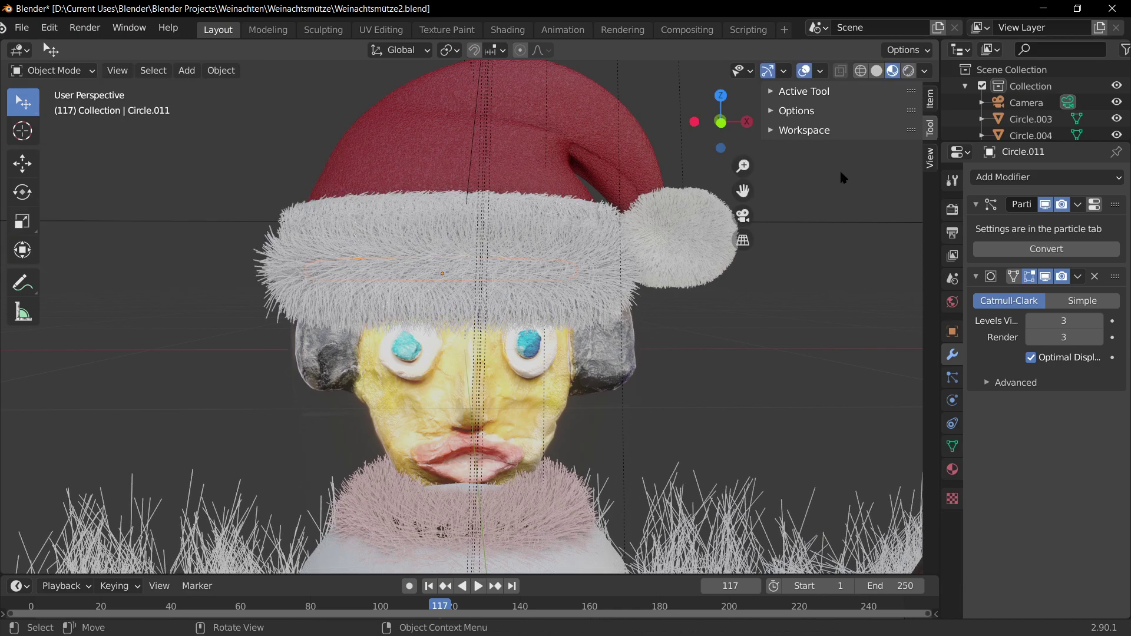
key(g)
key(Escape)
click(419, 214)
key(g)
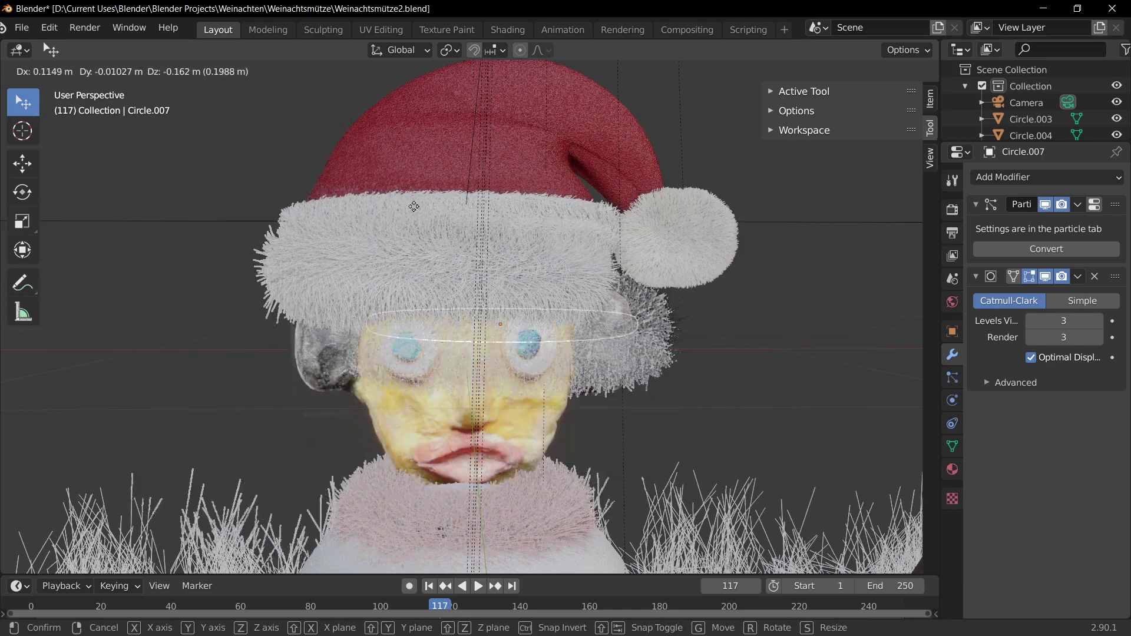
key(Escape)
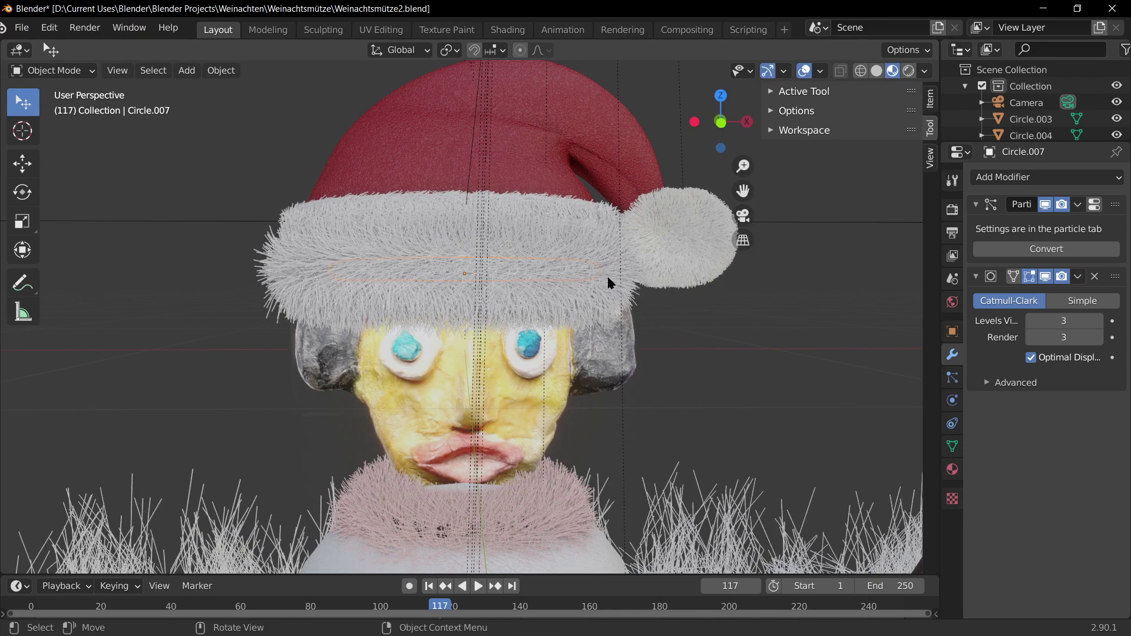
- Try moving the snowman's parent empty about 2.3 m aside together with its attached parts
scroll(706, 341, down, 5)
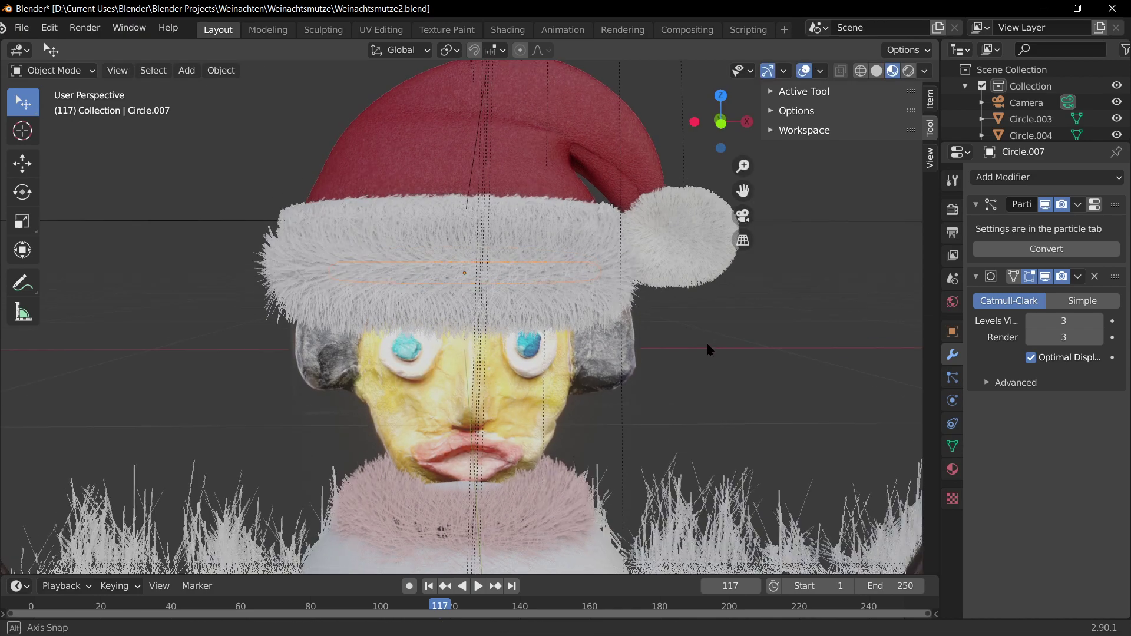
click(540, 139)
scroll(554, 171, down, 3)
scroll(564, 191, down, 6)
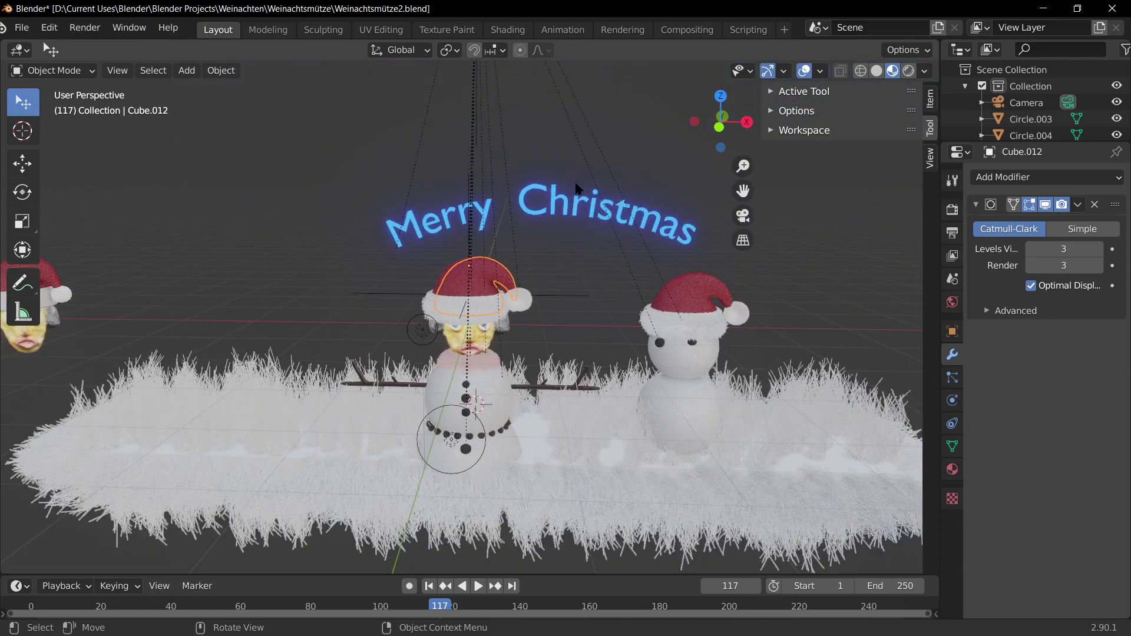
click(486, 137)
key(g)
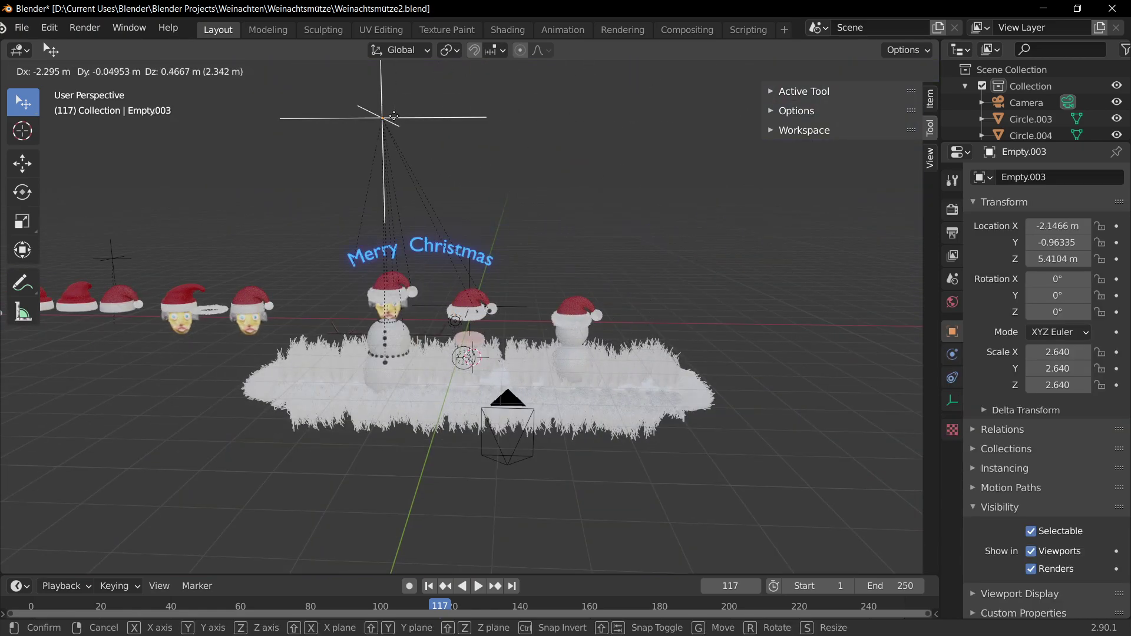
key(Escape)
- Try shifting the snowman's parent empty about 5.3 m away from the snow patch
scroll(557, 269, up, 5)
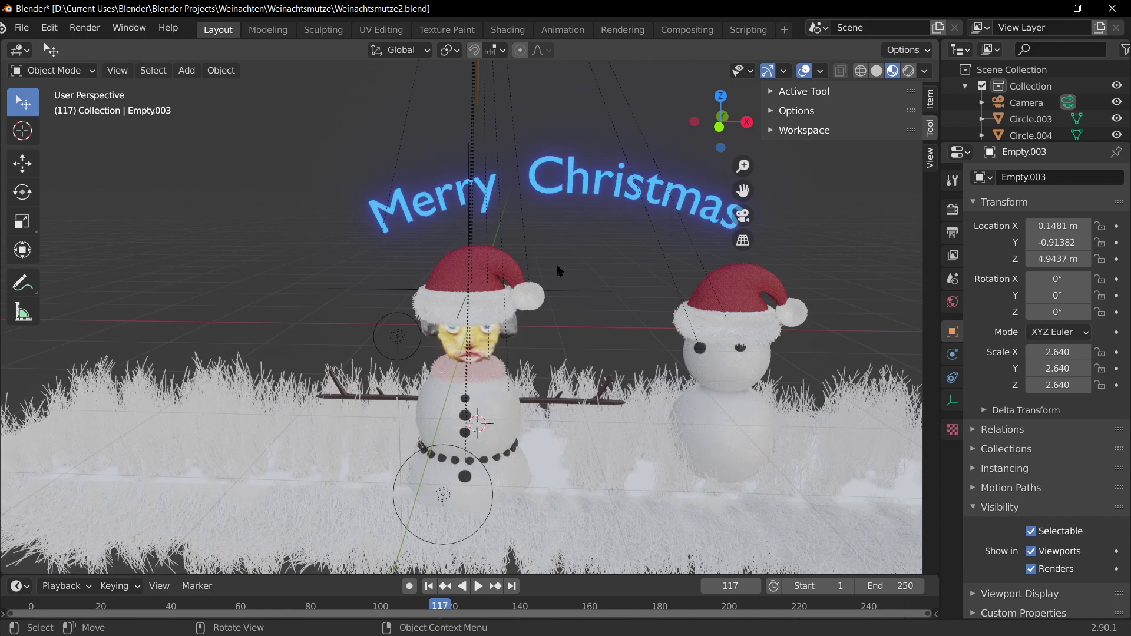
scroll(557, 266, down, 5)
key(g)
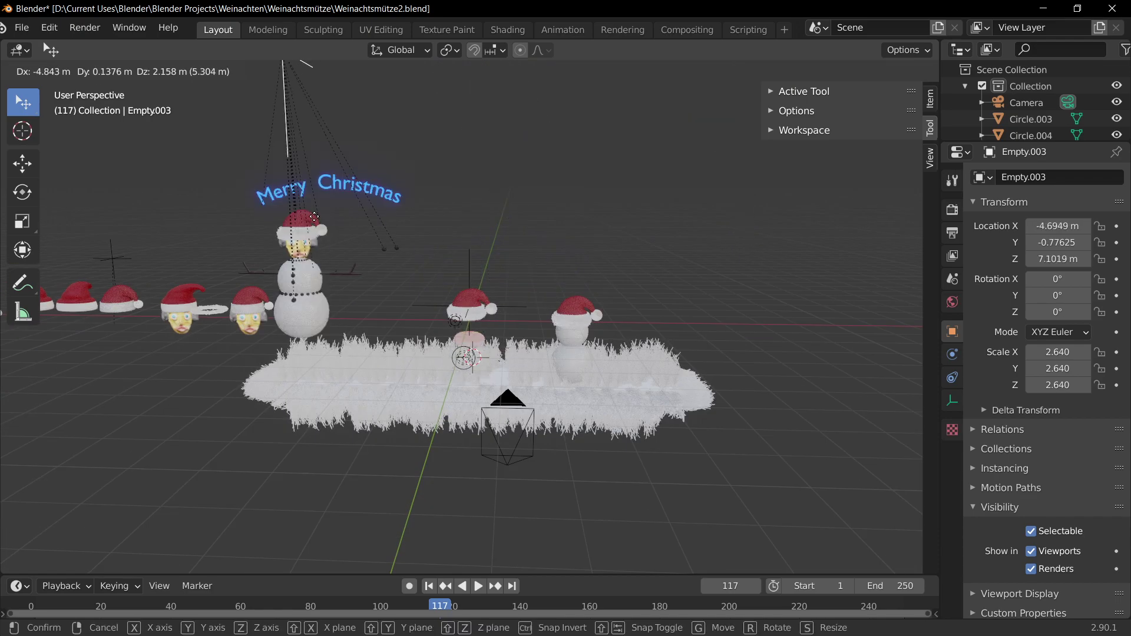
key(Escape)
- Try moving the snowman's parent empty about 0.25 m in the negative X direction
scroll(443, 217, up, 4)
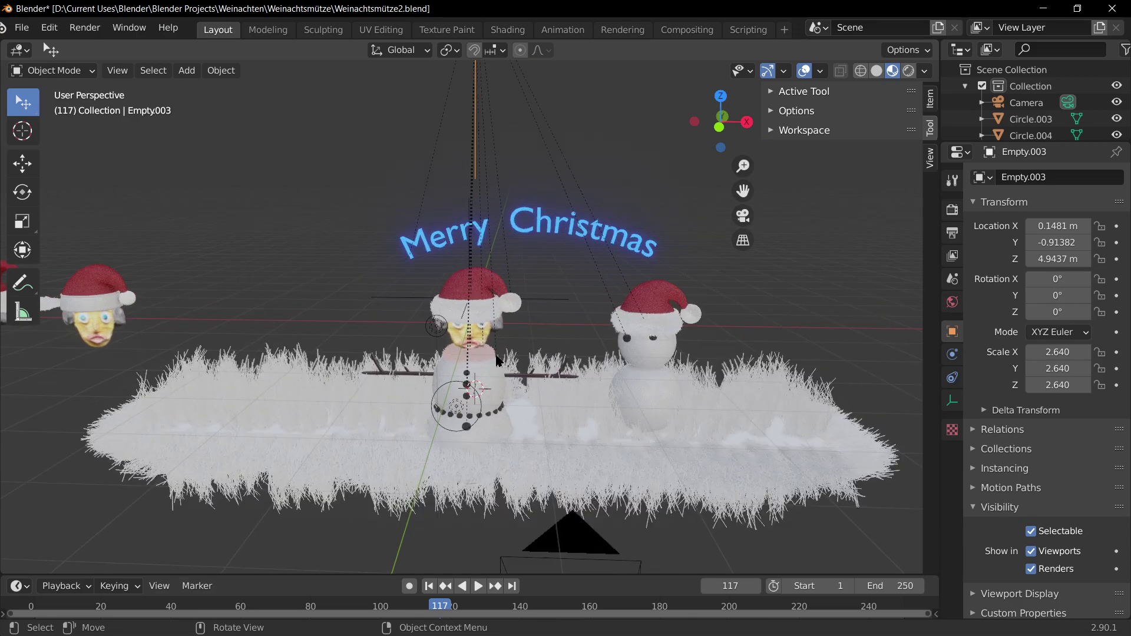
scroll(521, 349, up, 3)
key(g)
key(x)
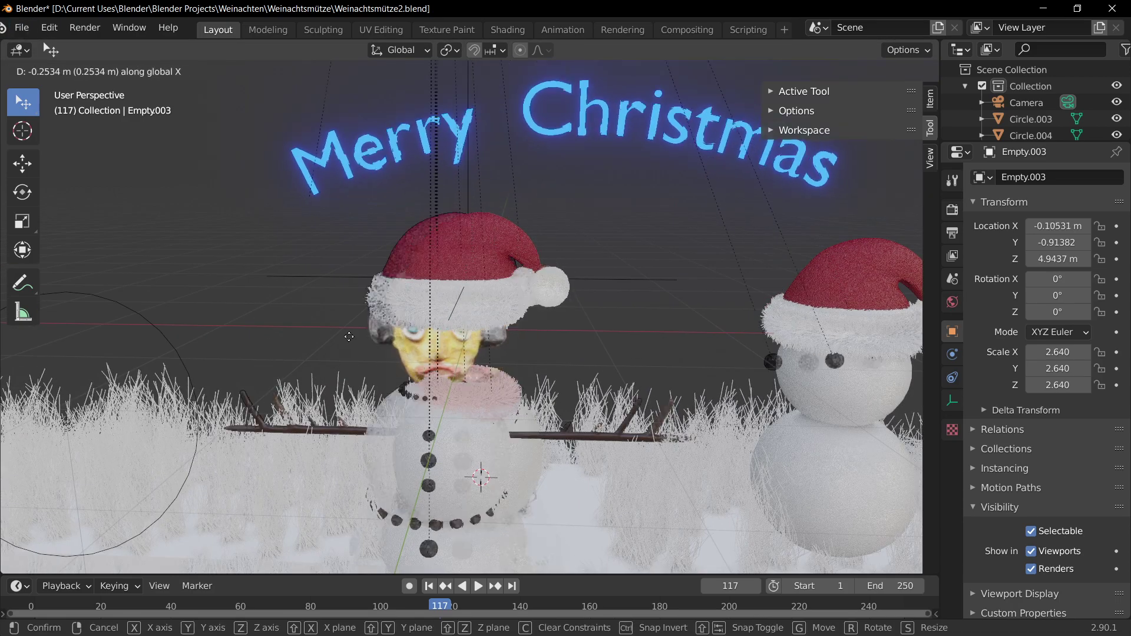
key(Escape)
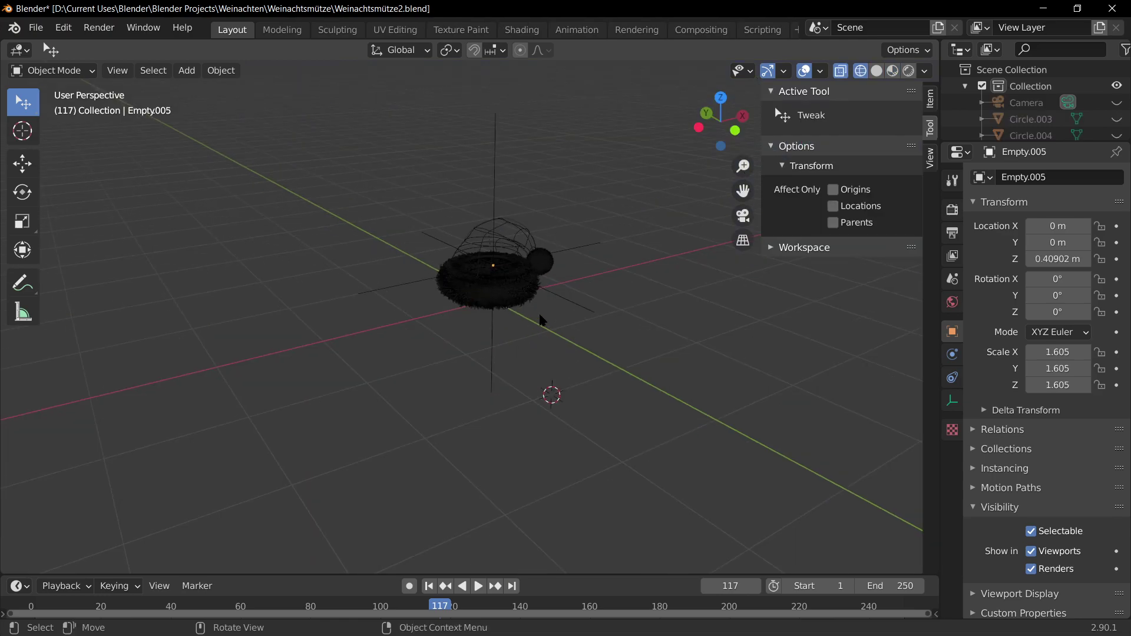
- Switch the viewport to Material Preview shading and try moving the Santa hat's parent empty about 2.06 m along X
click(568, 305)
mouse_move(564, 298)
middle_down()
mouse_move(636, 293)
mouse_move(520, 337)
middle_up()
key(shift+z)
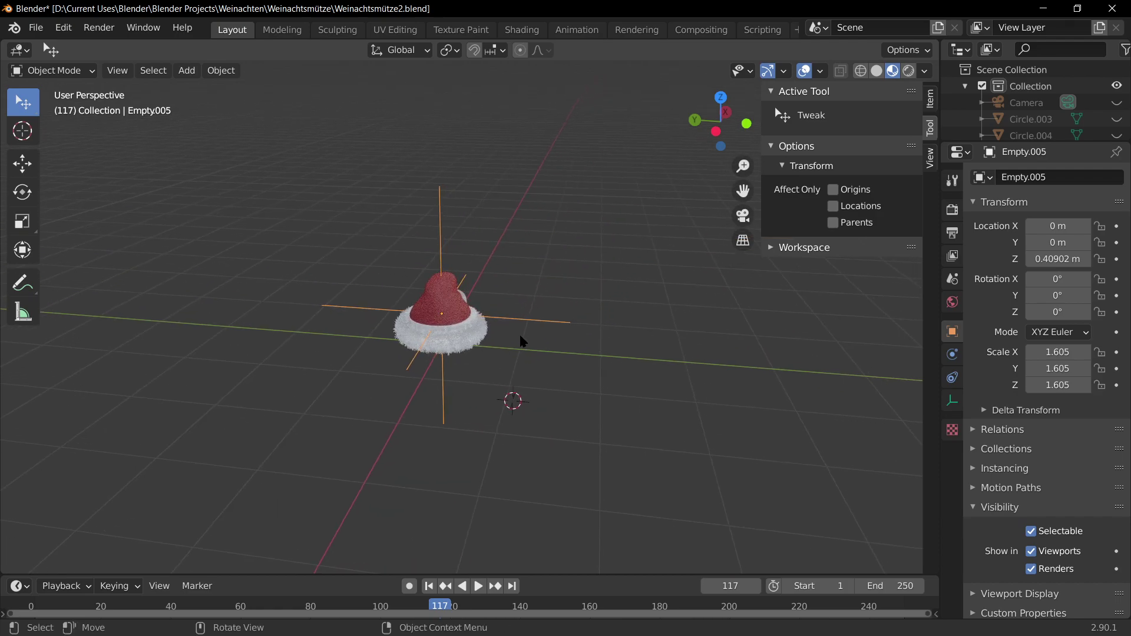
scroll(523, 336, down, 2)
key(g)
key(x)
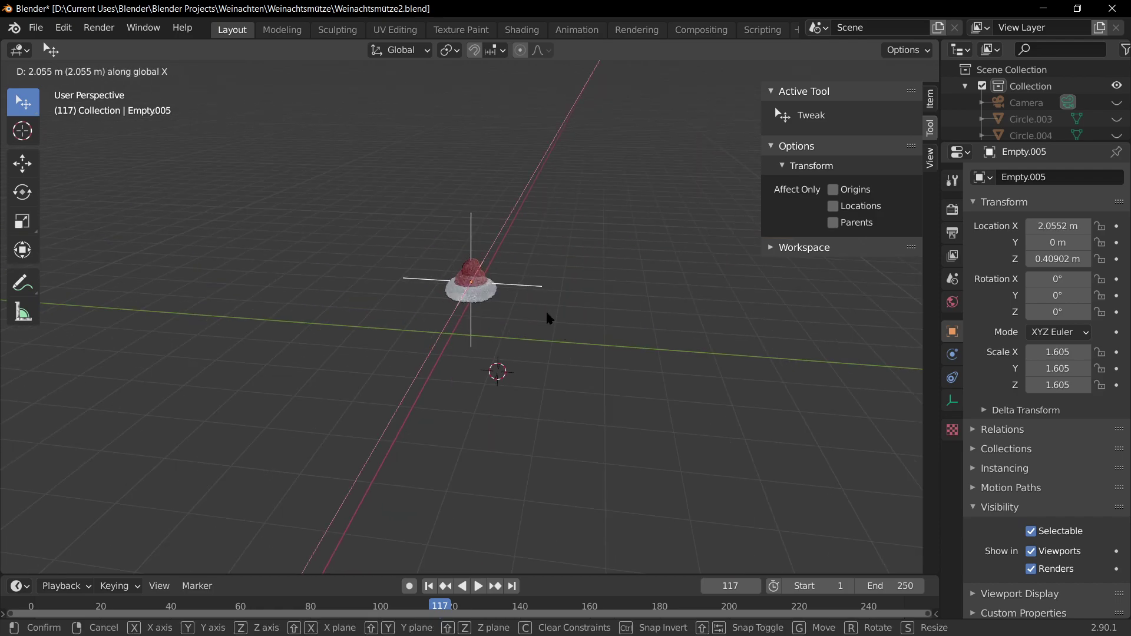
right_click(531, 332)
- Collapse the Active Tool settings and try moving the hat's parent empty freely about 0.46 m with its attached parts
scroll(512, 343, up, 6)
scroll(619, 308, up, 5)
scroll(616, 298, down, 5)
middle_drag(616, 299, 638, 266)
click(768, 91)
scroll(596, 299, up, 5)
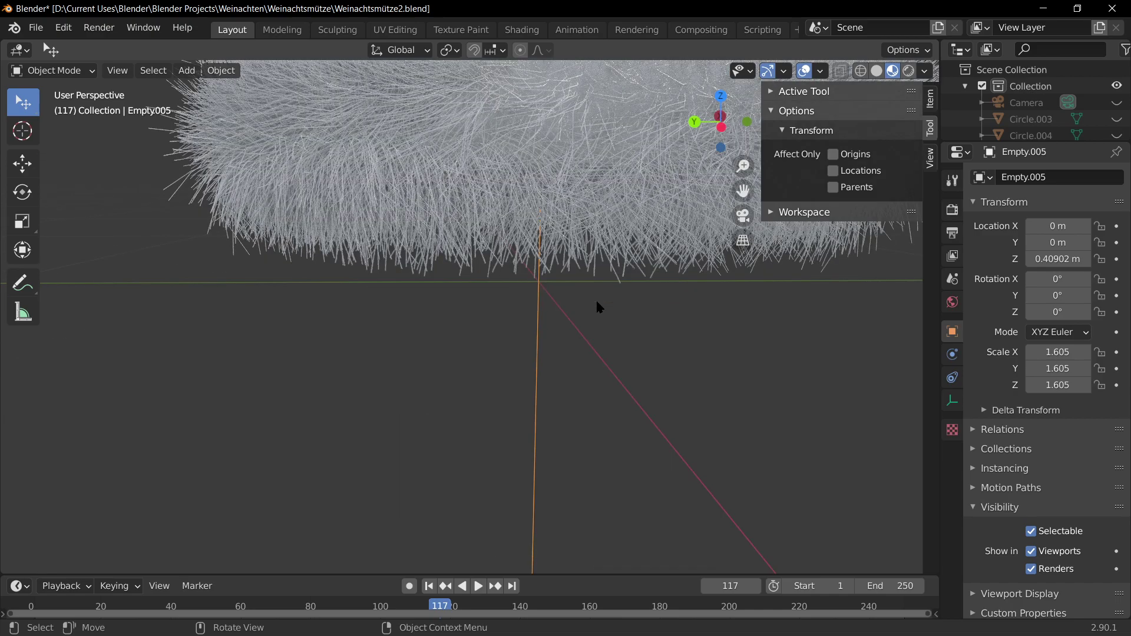
scroll(624, 303, down, 5)
middle_drag(655, 309, 596, 298)
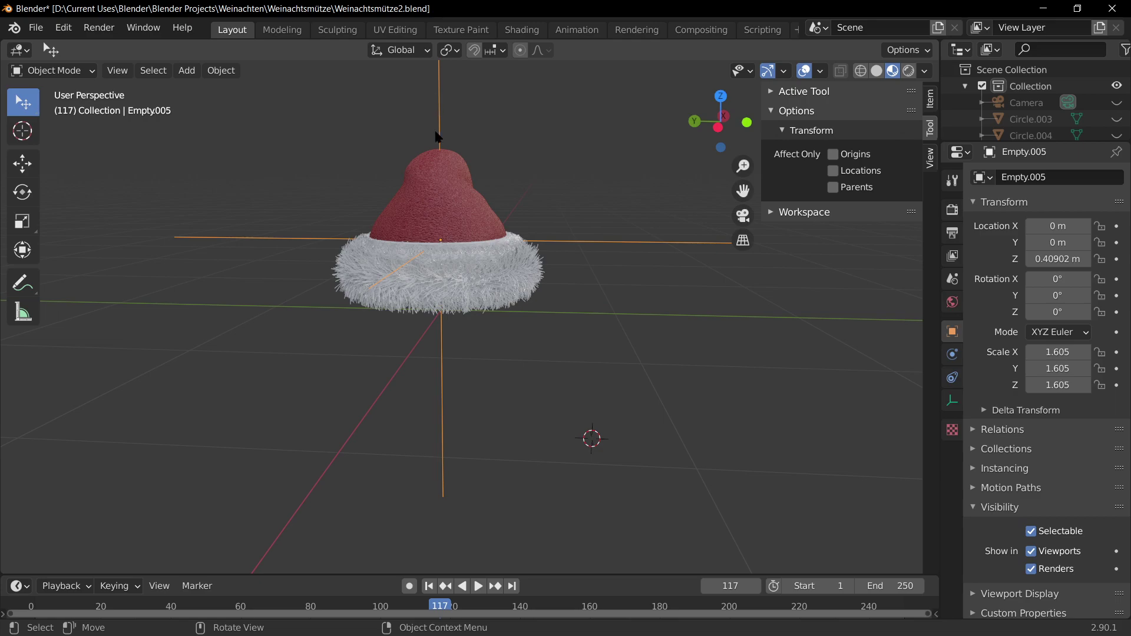
key(g)
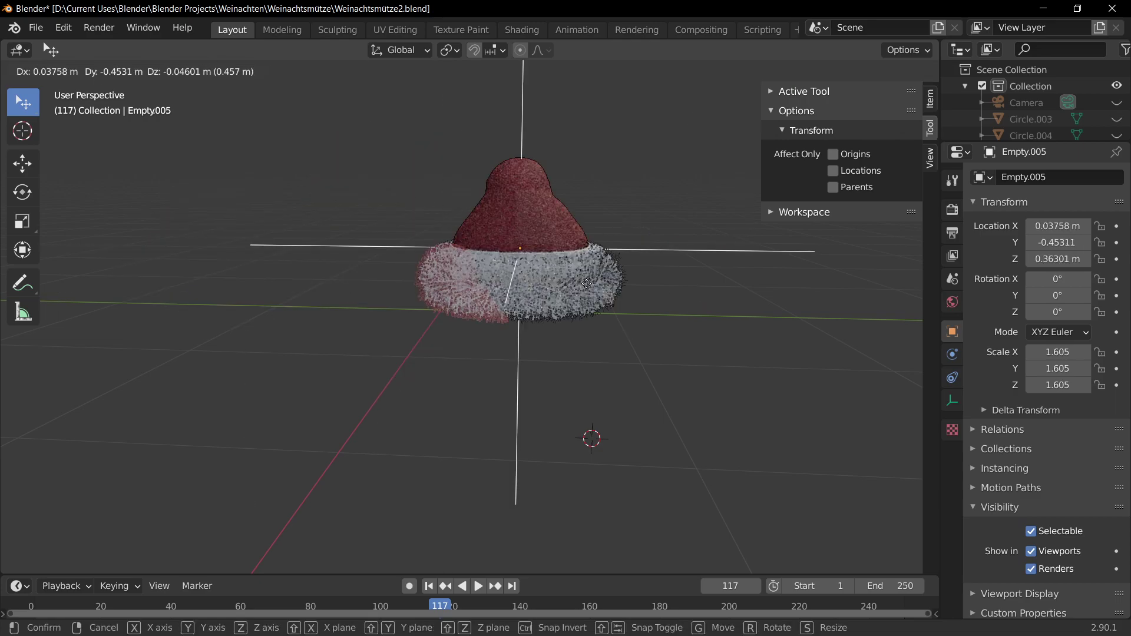
key(Escape)
- Hide the red fabric cone of the Santa hat to expose the fur rings beneath it
middle_drag(542, 281, 560, 243)
scroll(560, 243, up, 4)
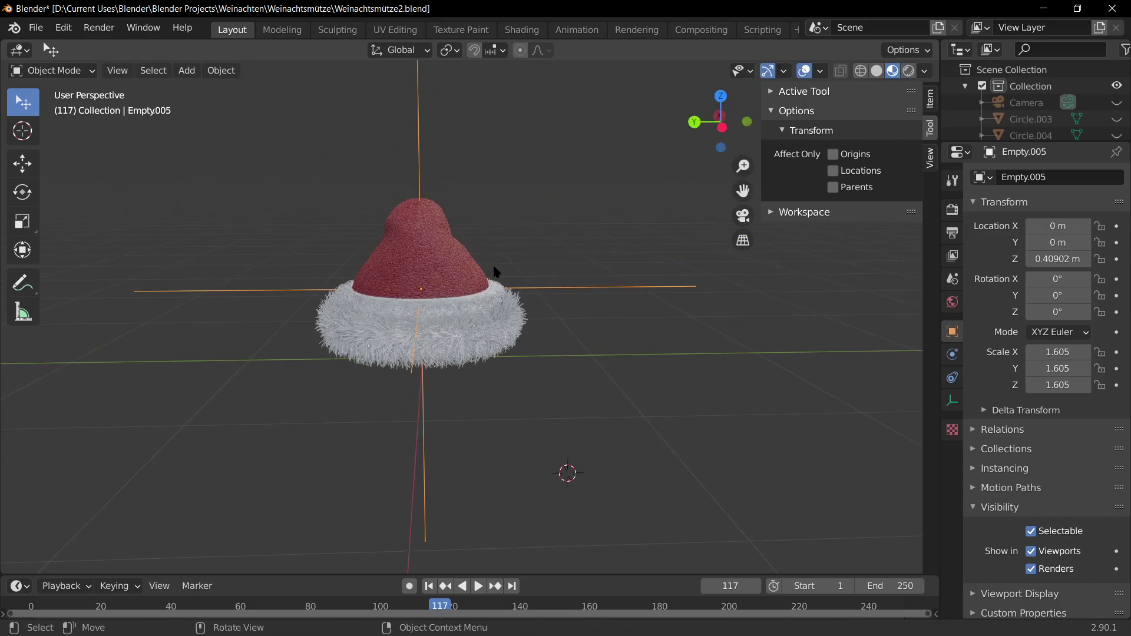
click(406, 223)
key(h)
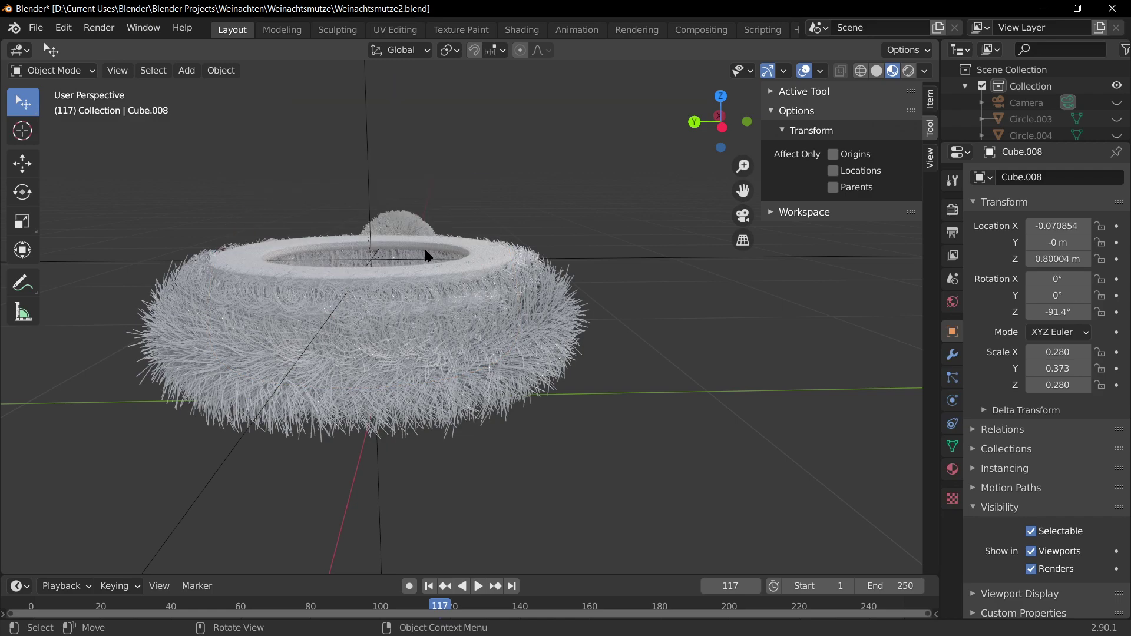
- Try moving the upper fur ring Circle.010 about 0.02 m downward along the Z axis
click(476, 263)
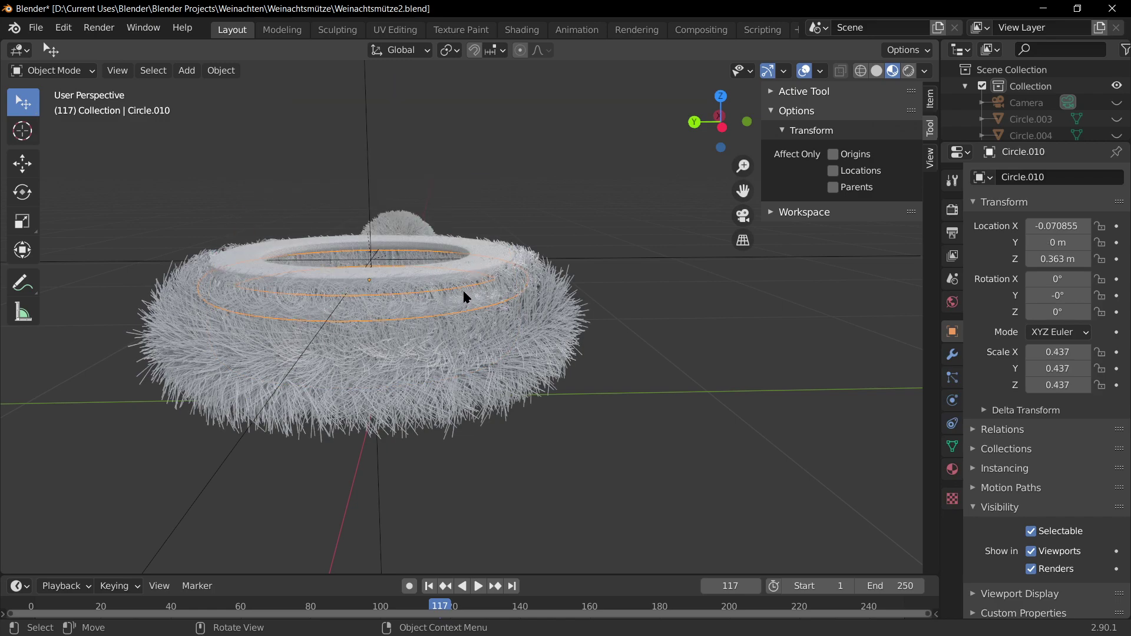
key(shift+d)
key(z)
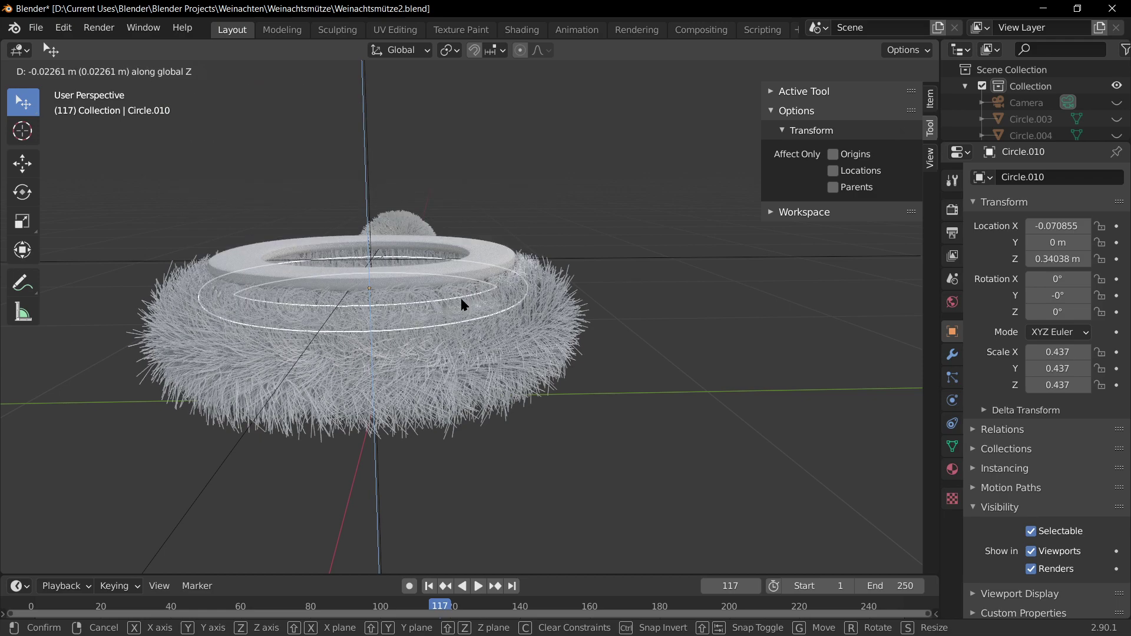
right_click(462, 305)
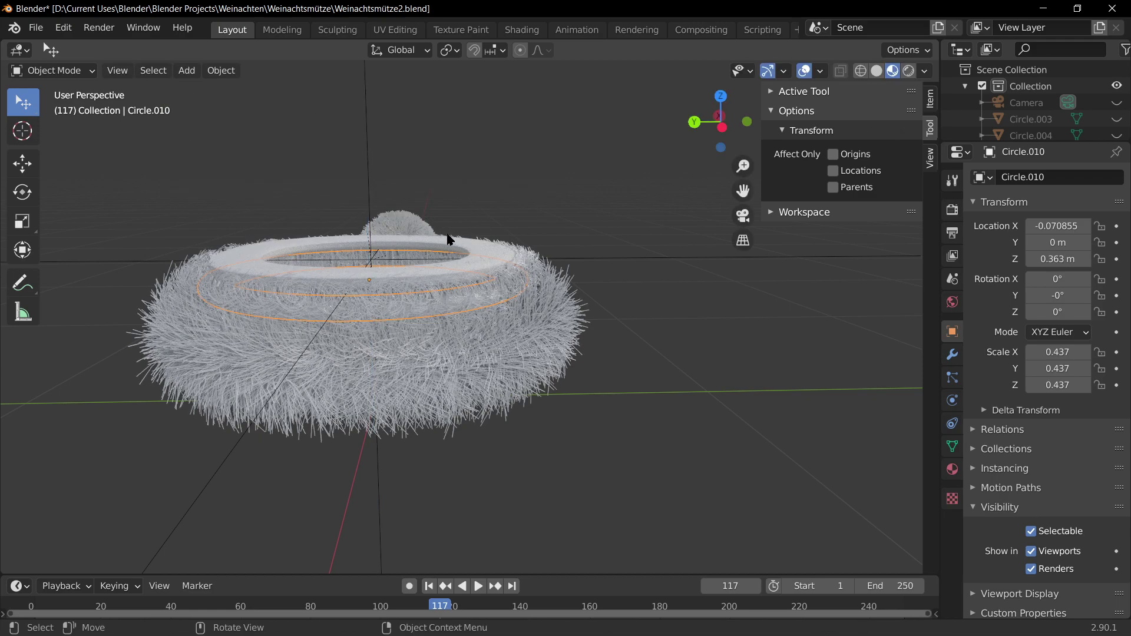
- Try moving the lower fur ring Circle.011 about 0.35 m down and the upper ring Circle.010 about 0.07 m up
middle_drag(629, 218, 591, 237)
click(626, 329)
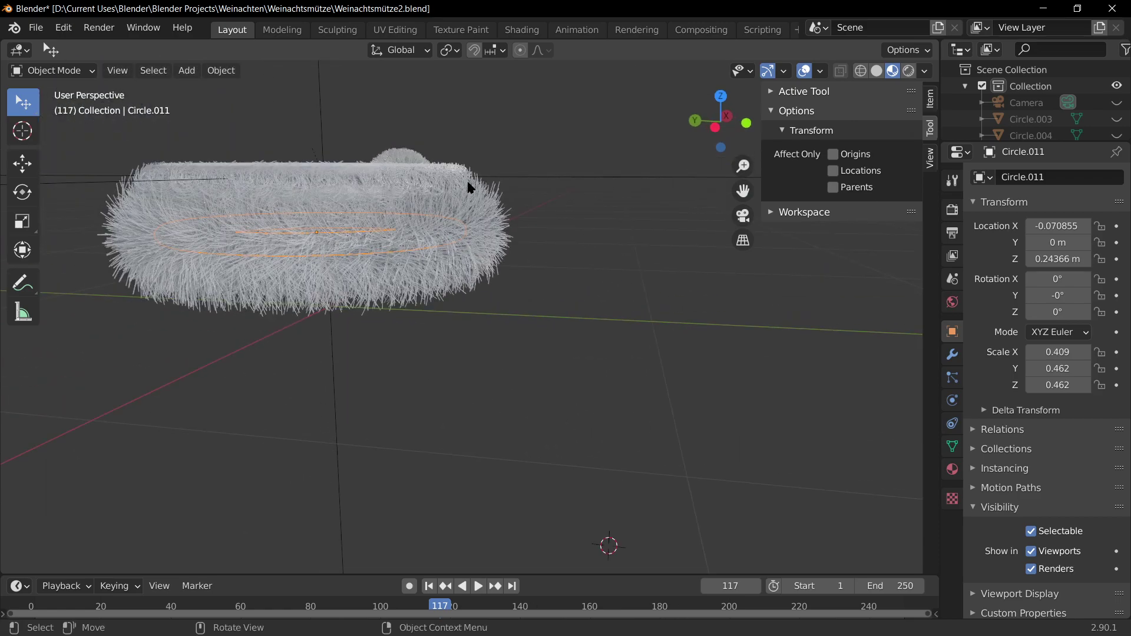
middle_drag(469, 188, 423, 196)
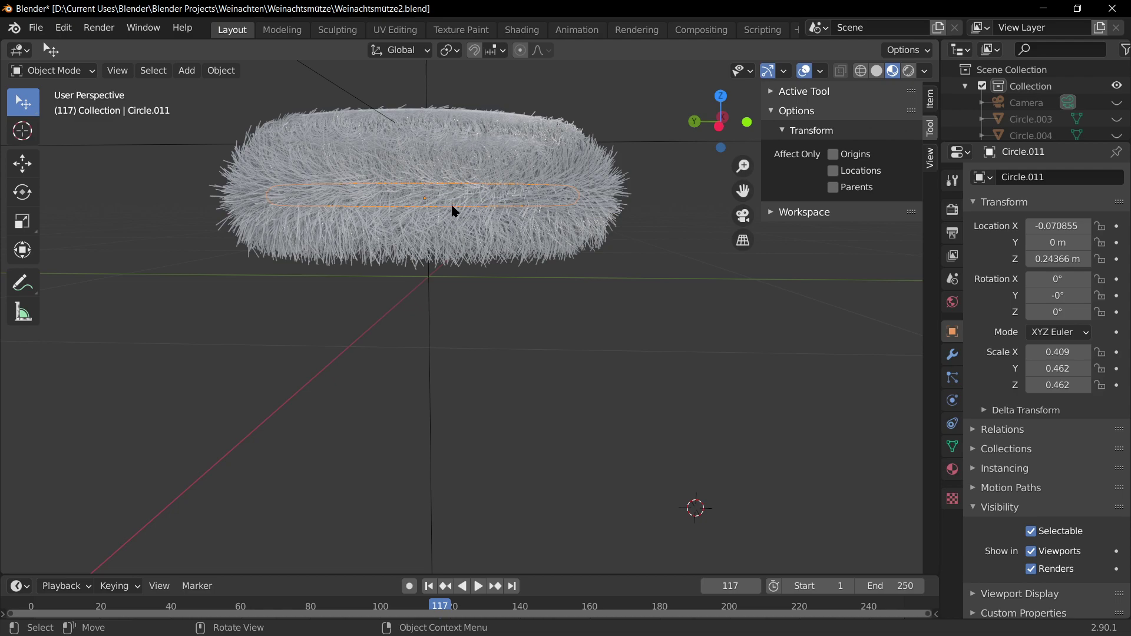
key(g)
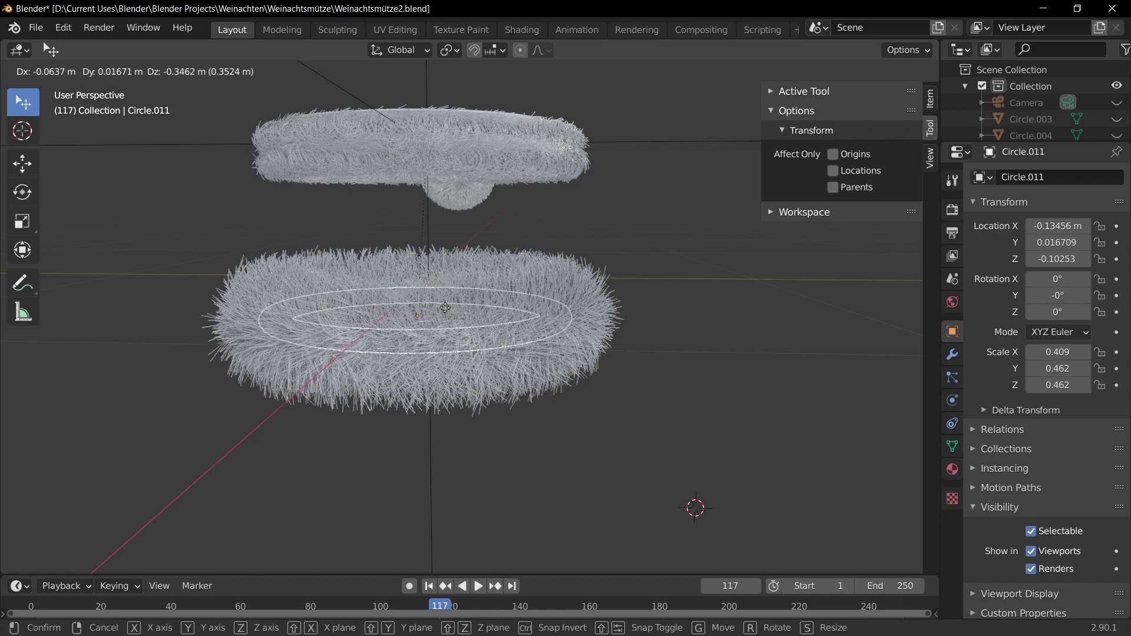
right_click(445, 307)
key(g)
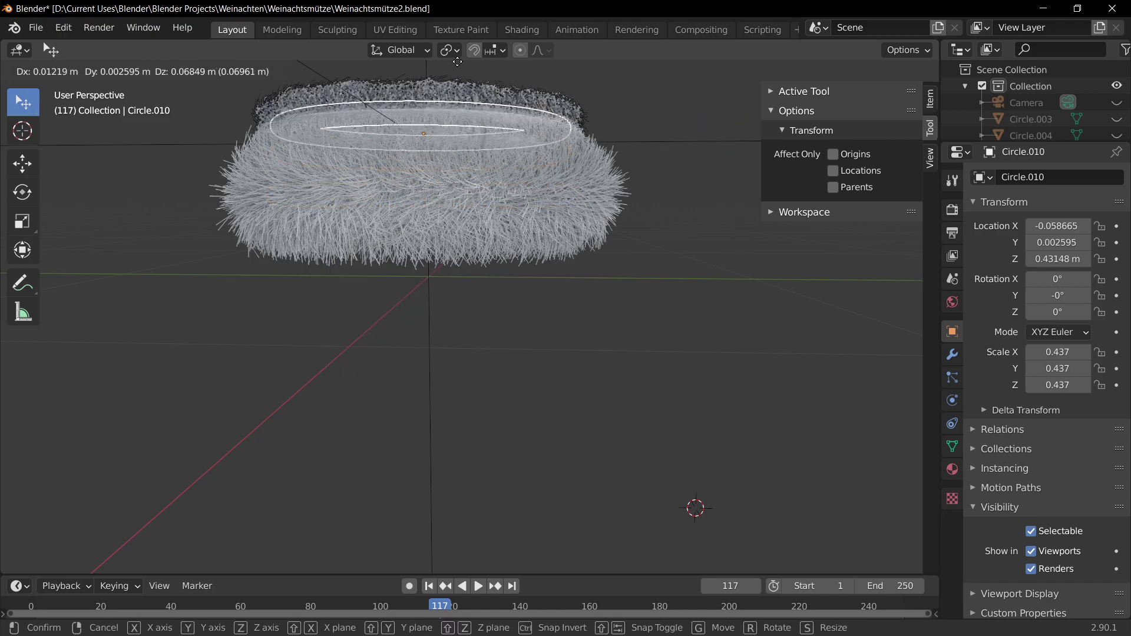
right_click(452, 518)
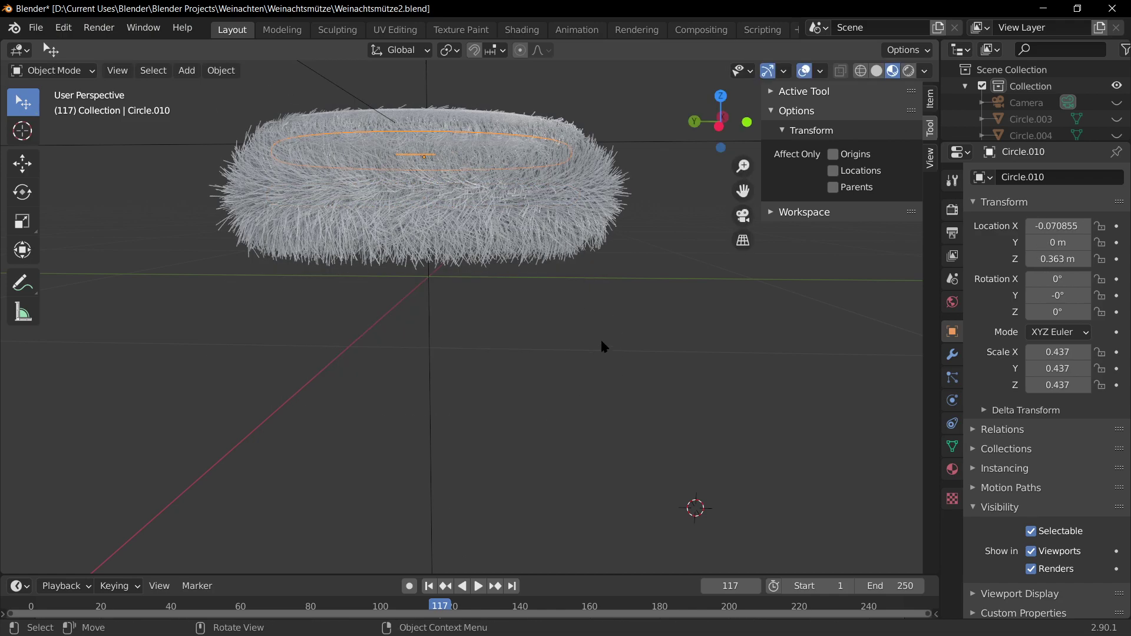
- Examine the emission and render settings of the hair particle system on the upper fur ring Circle.010
middle_drag(712, 322, 595, 354)
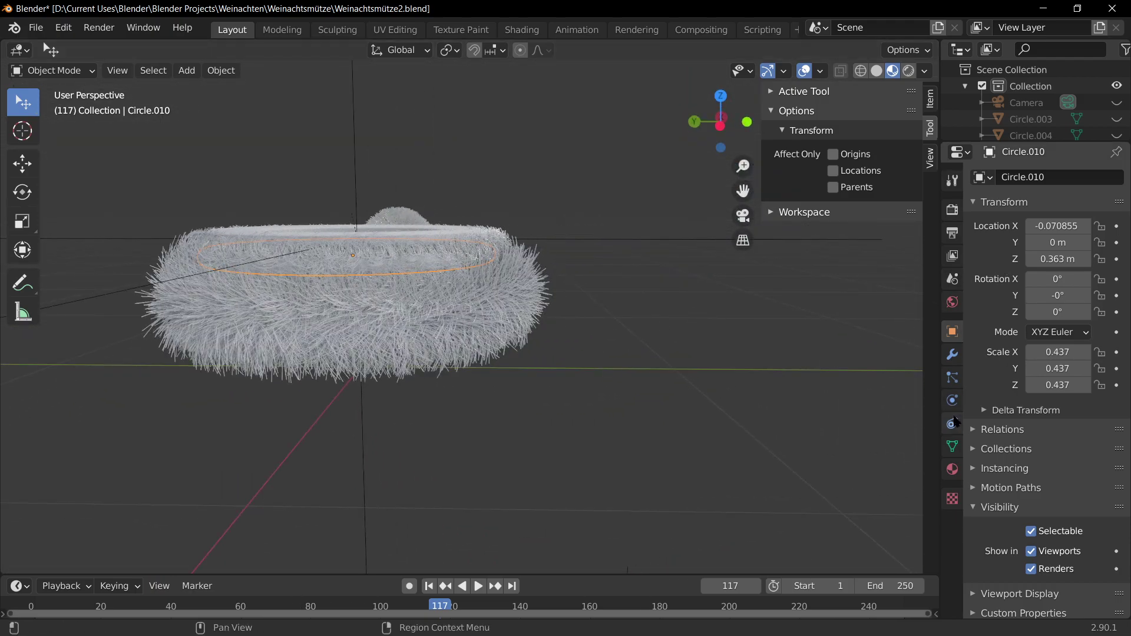
click(952, 355)
click(952, 377)
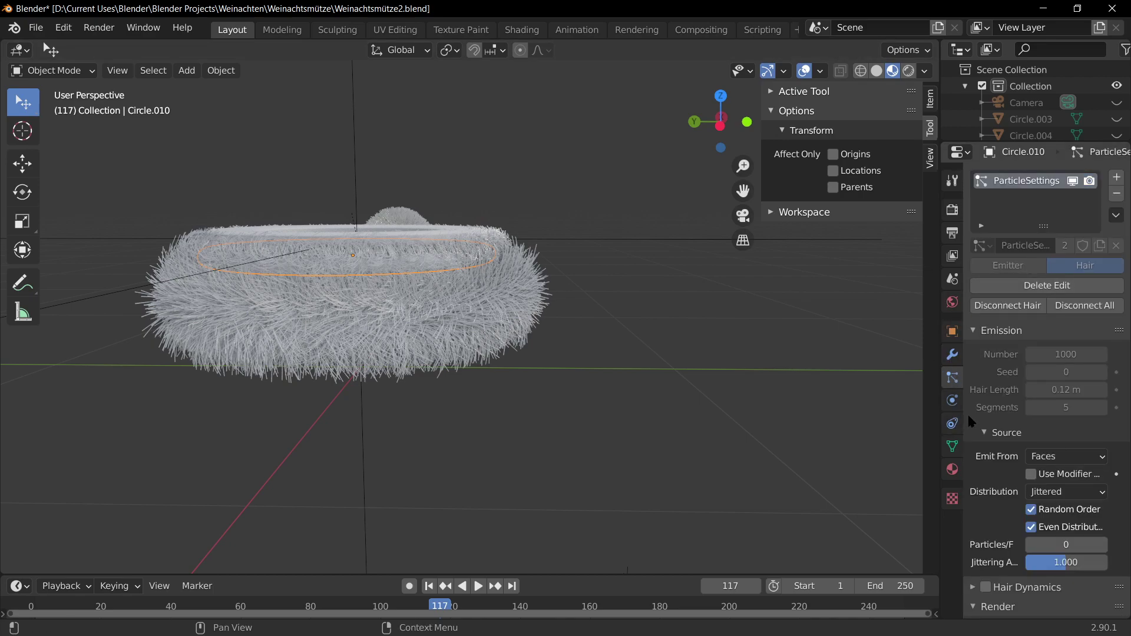
scroll(981, 474, down, 1)
scroll(983, 477, down, 8)
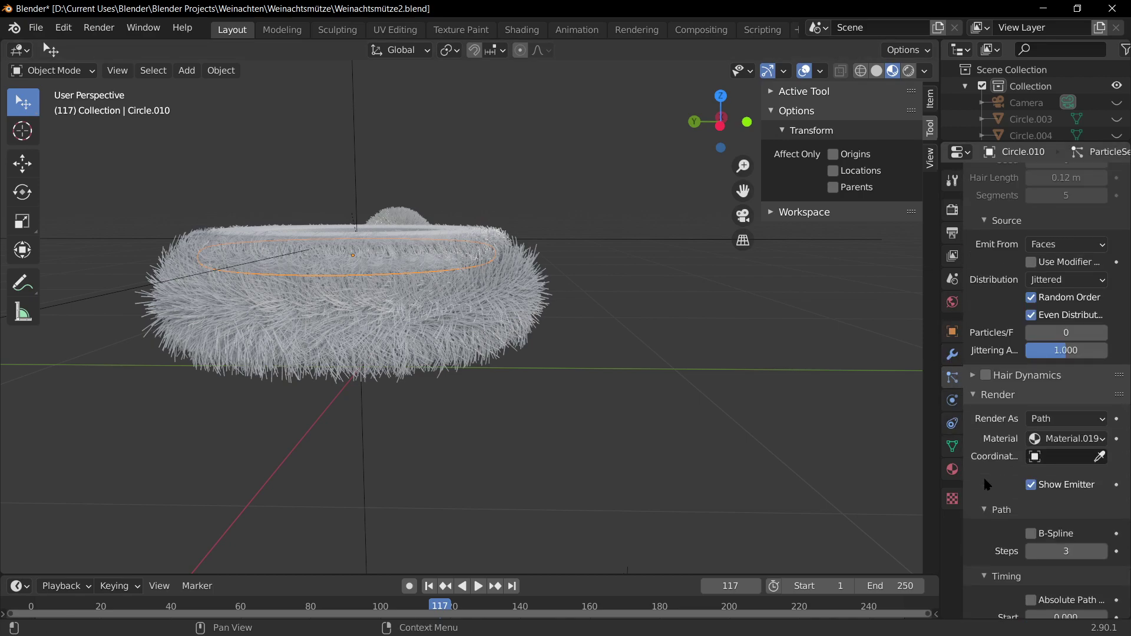
scroll(984, 476, up, 8)
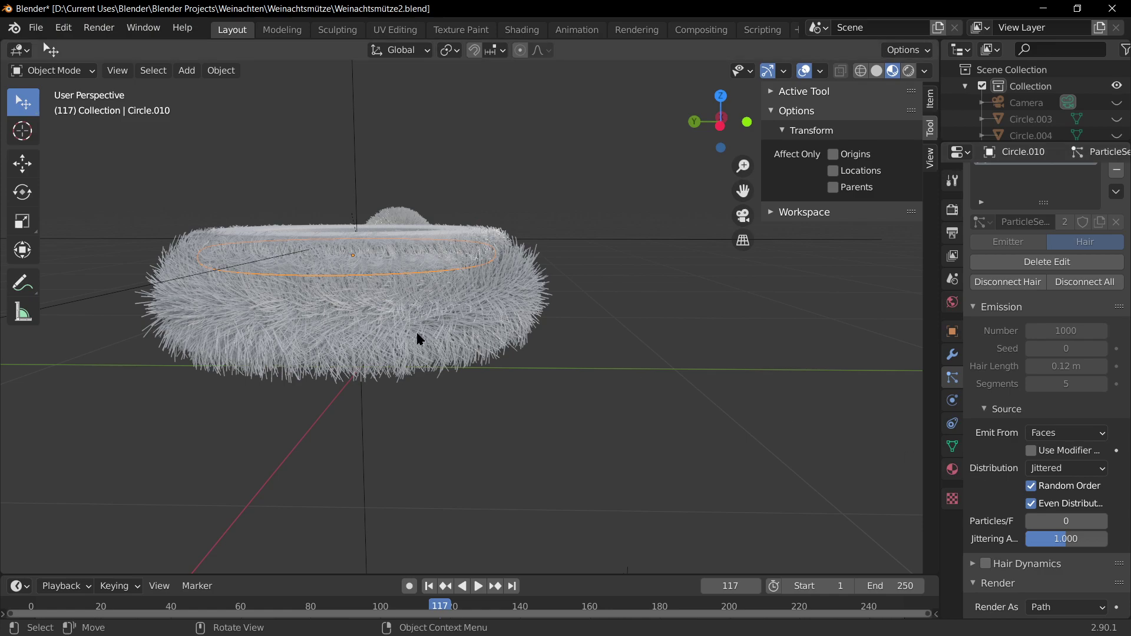
- Examine the emission, render, timing, viewport display and children settings of the hair particles on the lower fur ring Circle.011
scroll(1024, 502, down, 8)
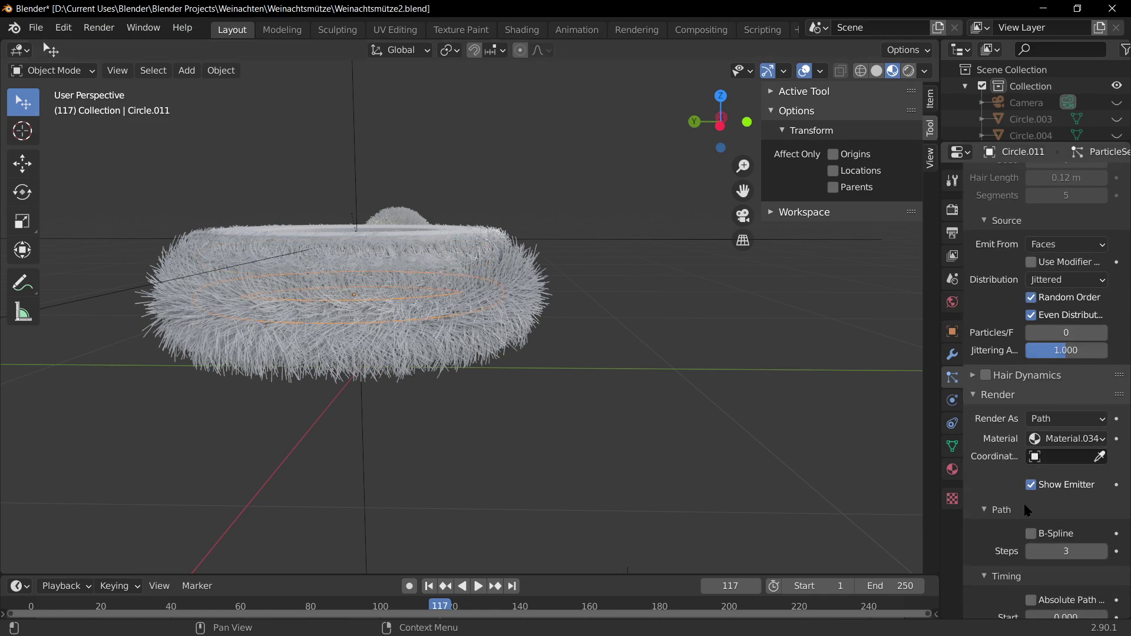
scroll(1021, 500, up, 9)
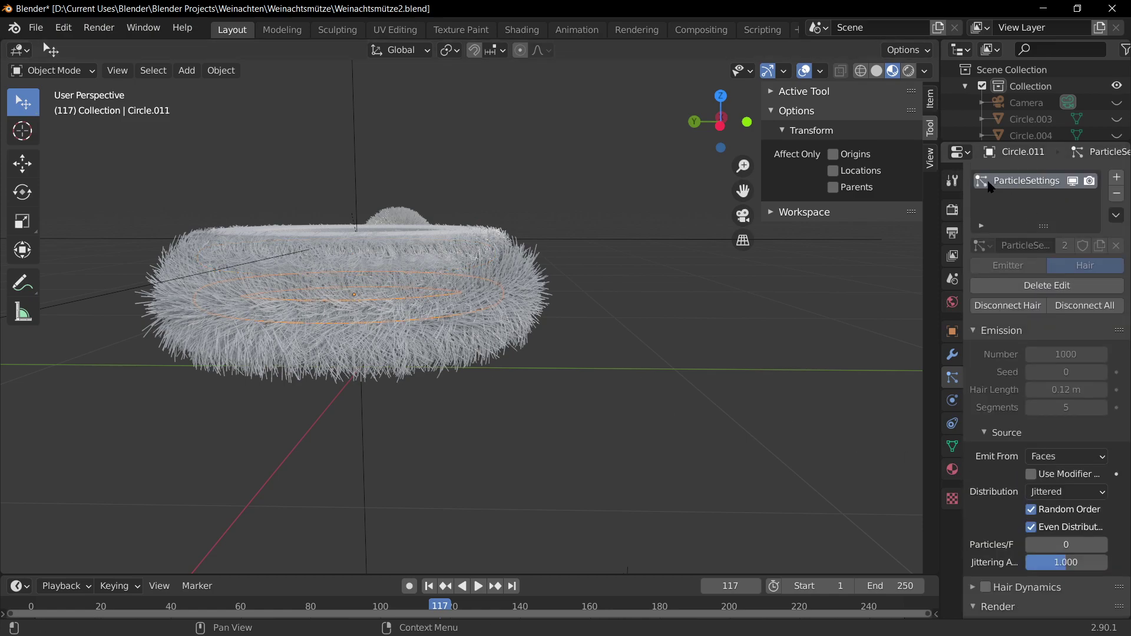
scroll(1034, 261, down, 13)
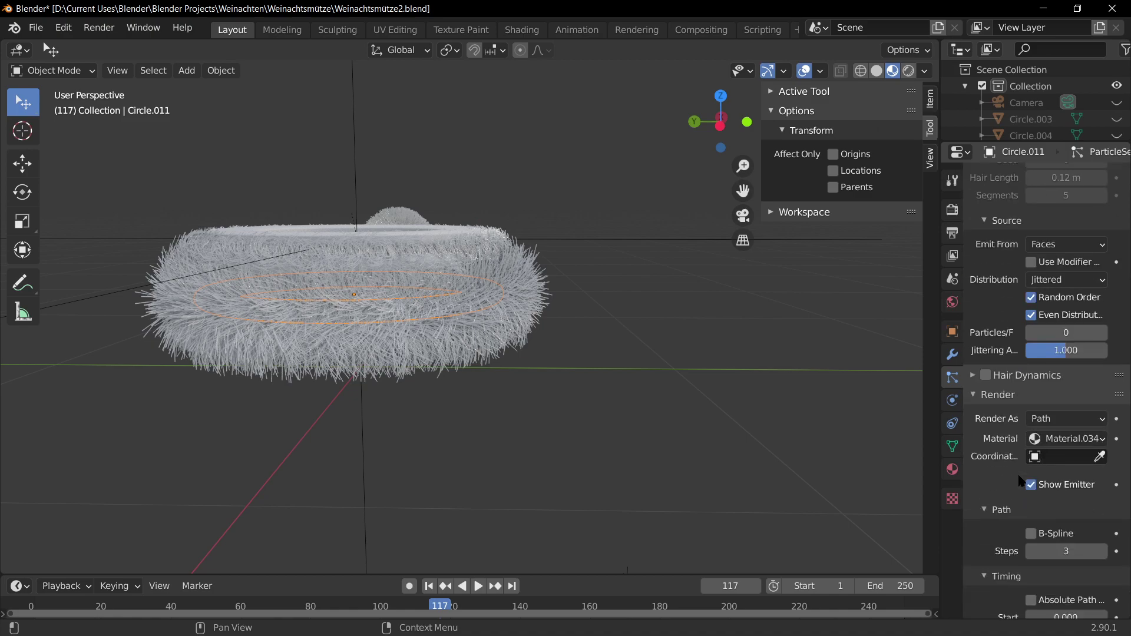
scroll(1020, 477, down, 13)
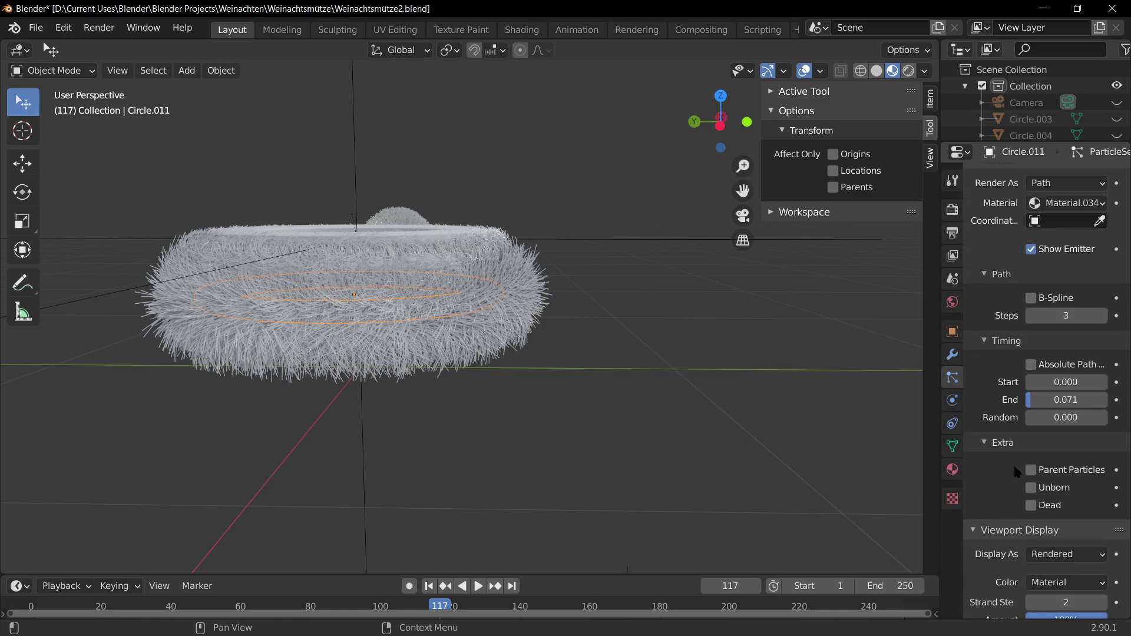
scroll(1006, 465, down, 4)
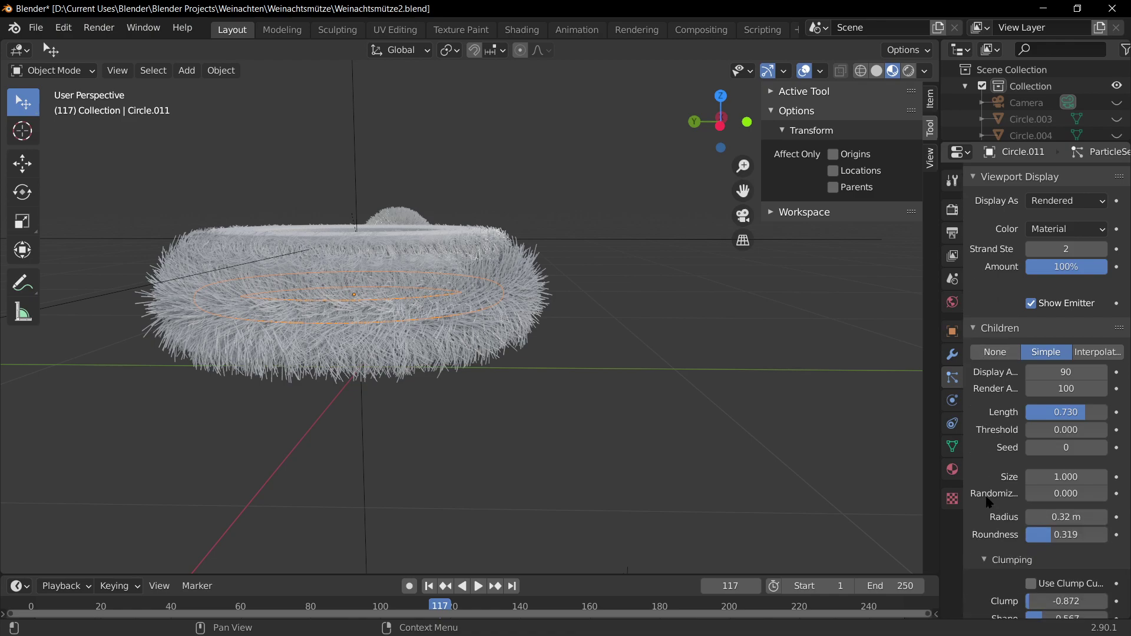
scroll(989, 511, up, 6)
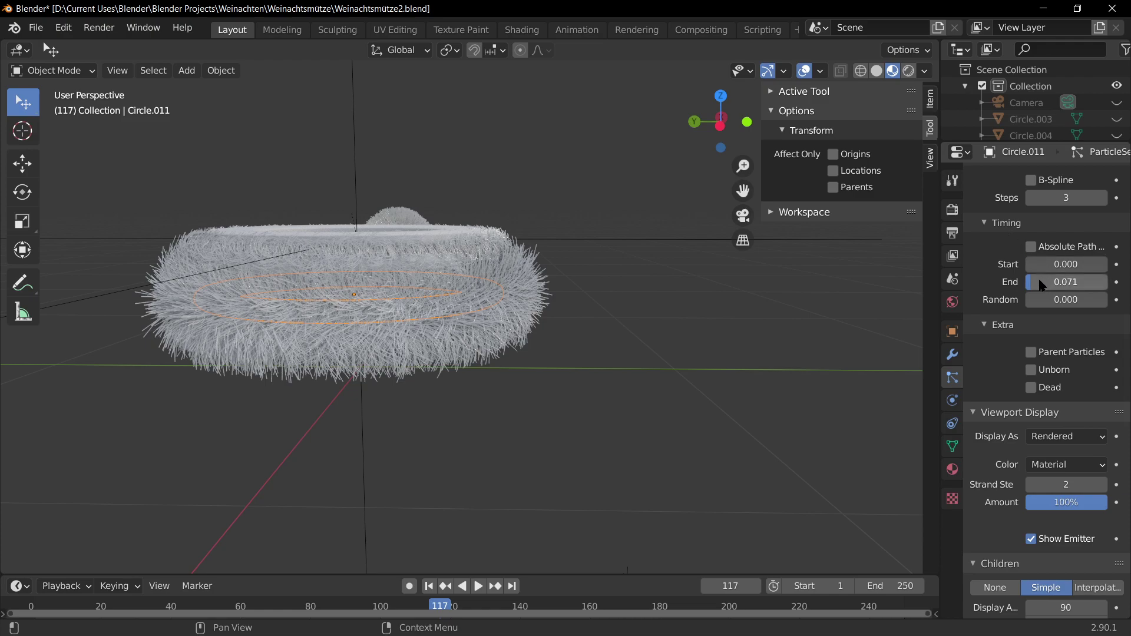
drag(1066, 281, 1043, 264)
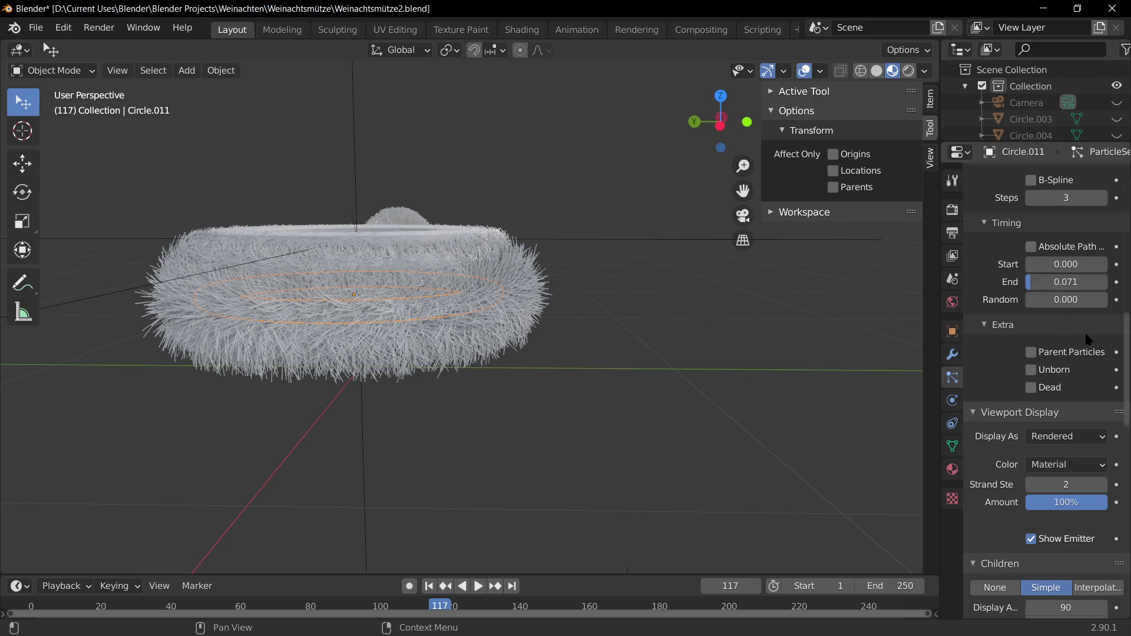
scroll(1008, 484, down, 3)
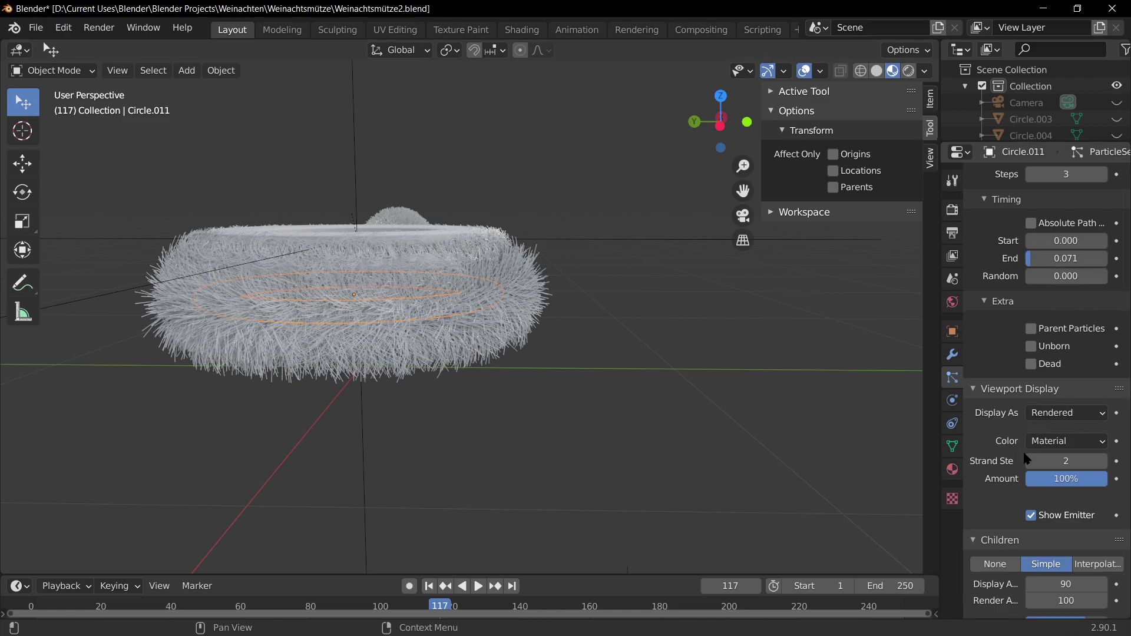
scroll(1002, 383, down, 7)
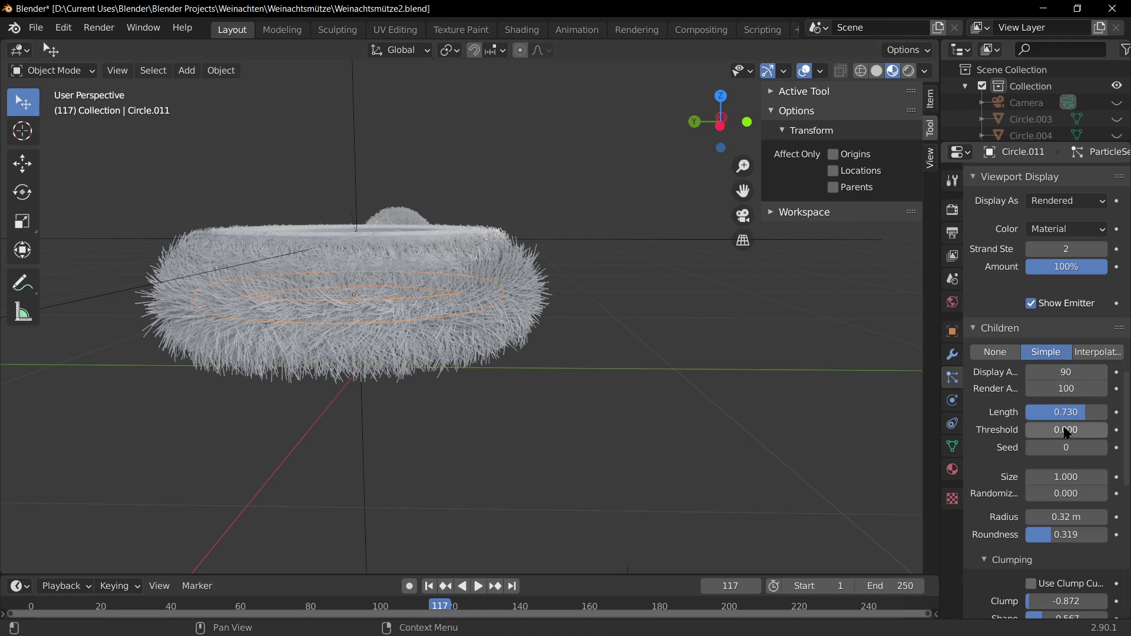
drag(1068, 411, 1044, 412)
drag(1043, 412, 1086, 412)
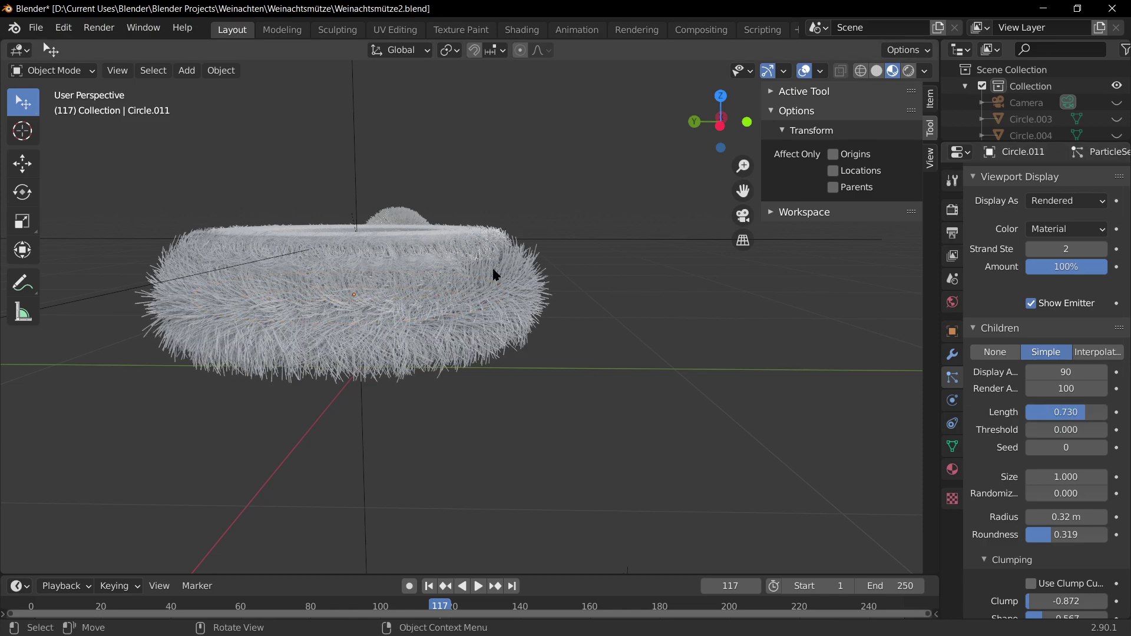
- Try moving the hat's parent empty along the X axis while the red cone is hidden
scroll(478, 262, down, 6)
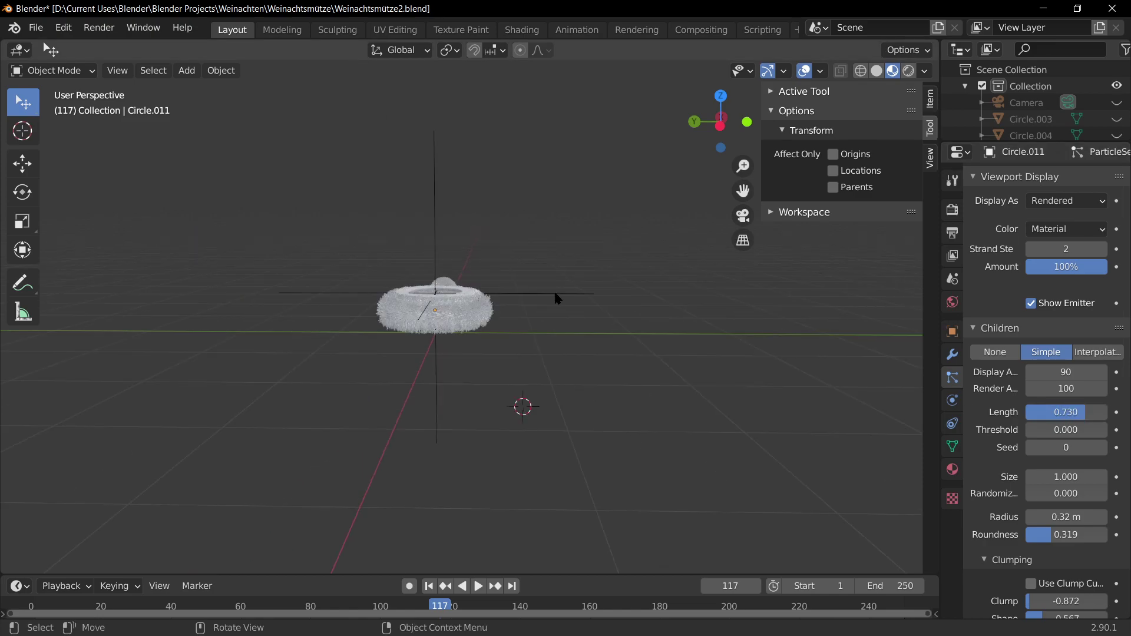
click(521, 293)
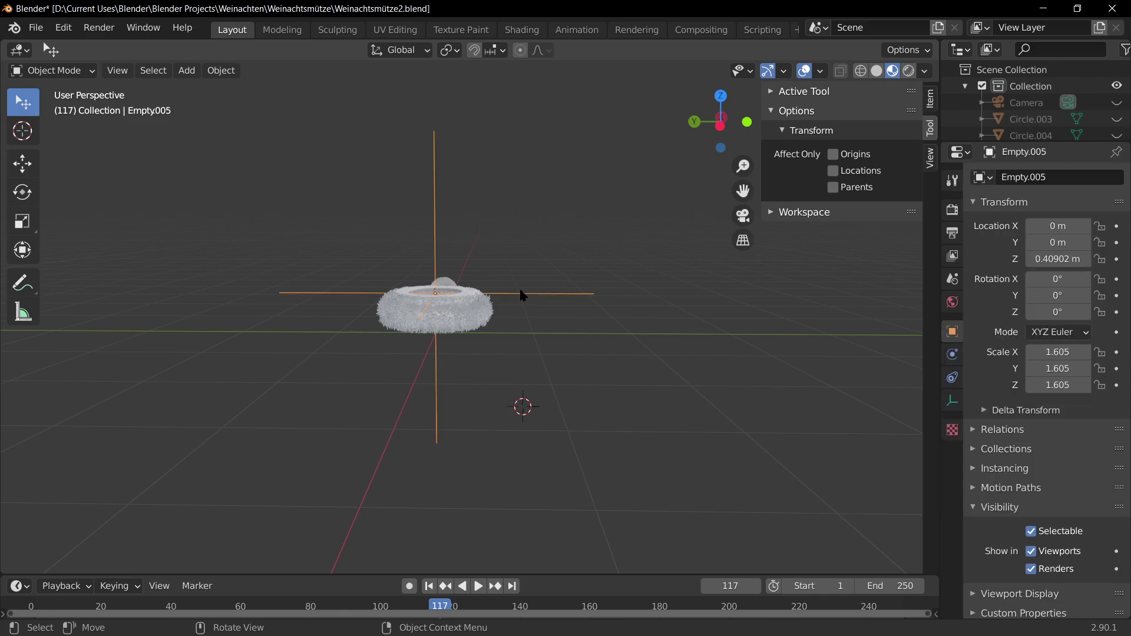
key(g)
key(x)
right_click(520, 290)
right_click(520, 290)
- Undo the recent selections and the hiding of the hat's red cone
key(ctrl+z)
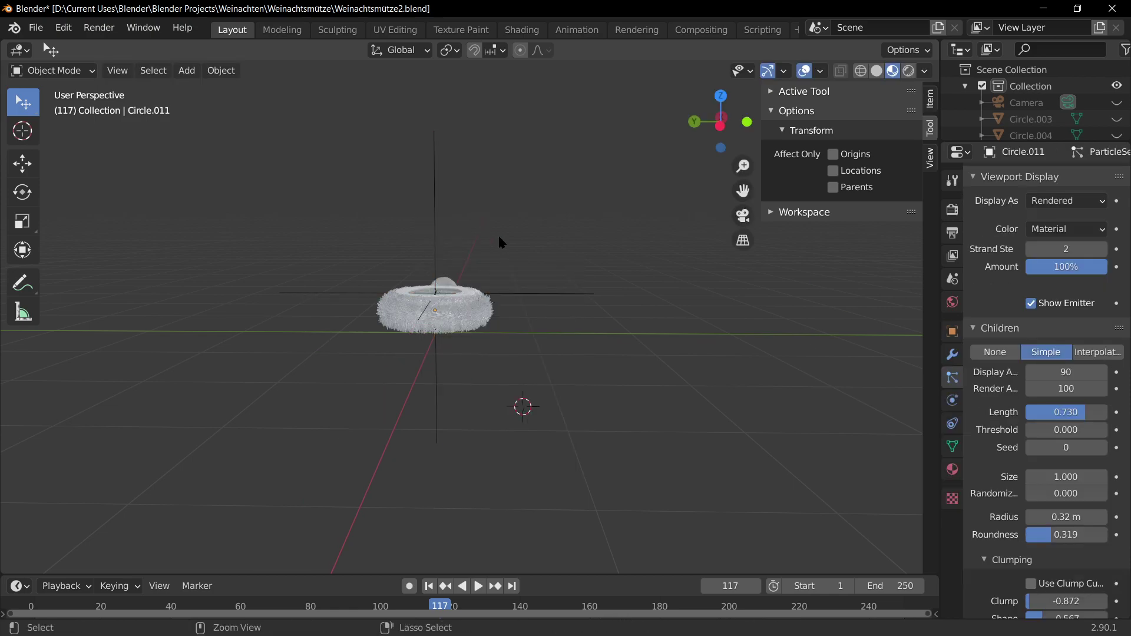
key(ctrl+z)
key(ctrl+z)
key(ctrl+z)
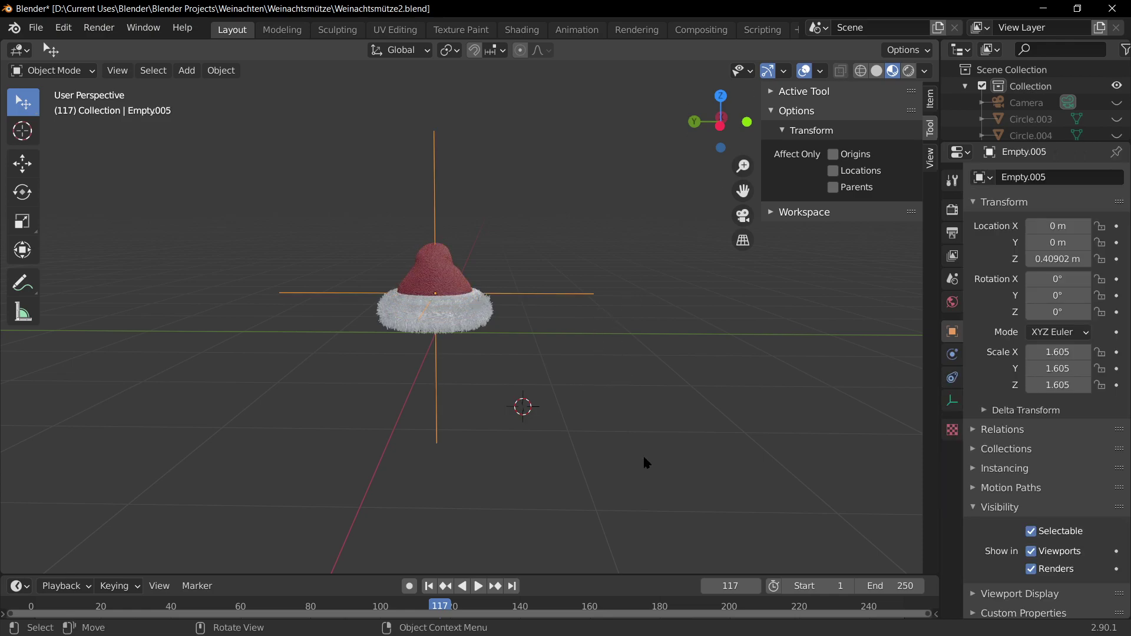
key(b)
right_click(613, 463)
right_click(652, 474)
click(117, 70)
key(b)
drag(231, 115, 272, 270)
right_click(272, 270)
- Switch to wireframe shading, select the entire Santa hat including its parent empty, and hide all of it
click(860, 71)
mouse_move(245, 112)
mouse_down()
mouse_move(277, 157)
mouse_move(650, 449)
mouse_up()
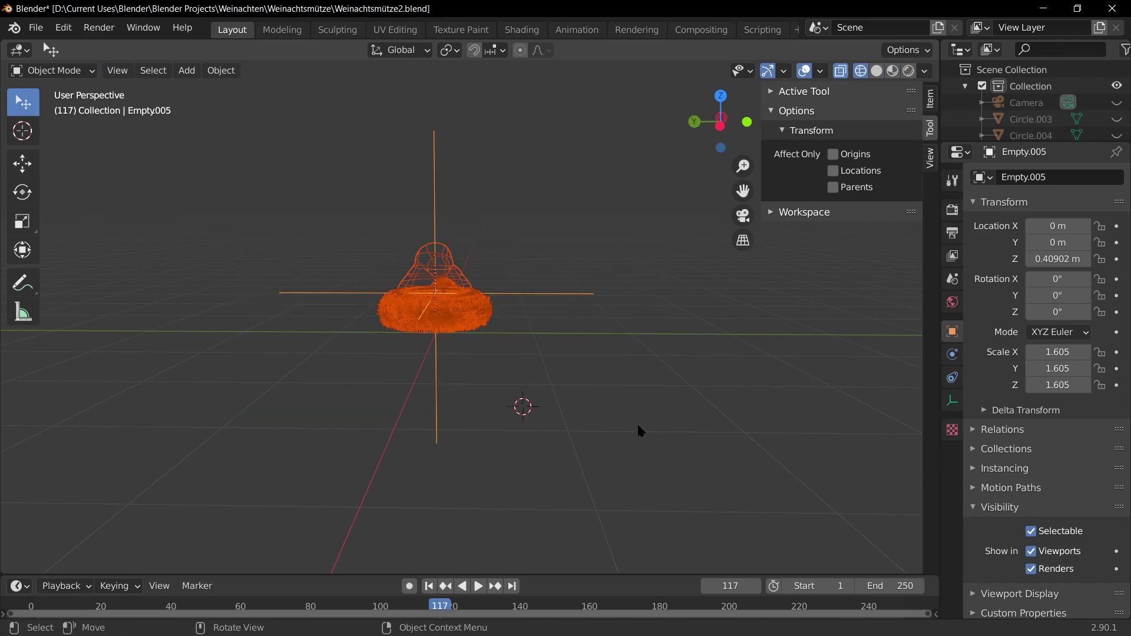
key(h)
- Add a UV sphere to the emptied scene and reset its location to the world origin
key(shift+a)
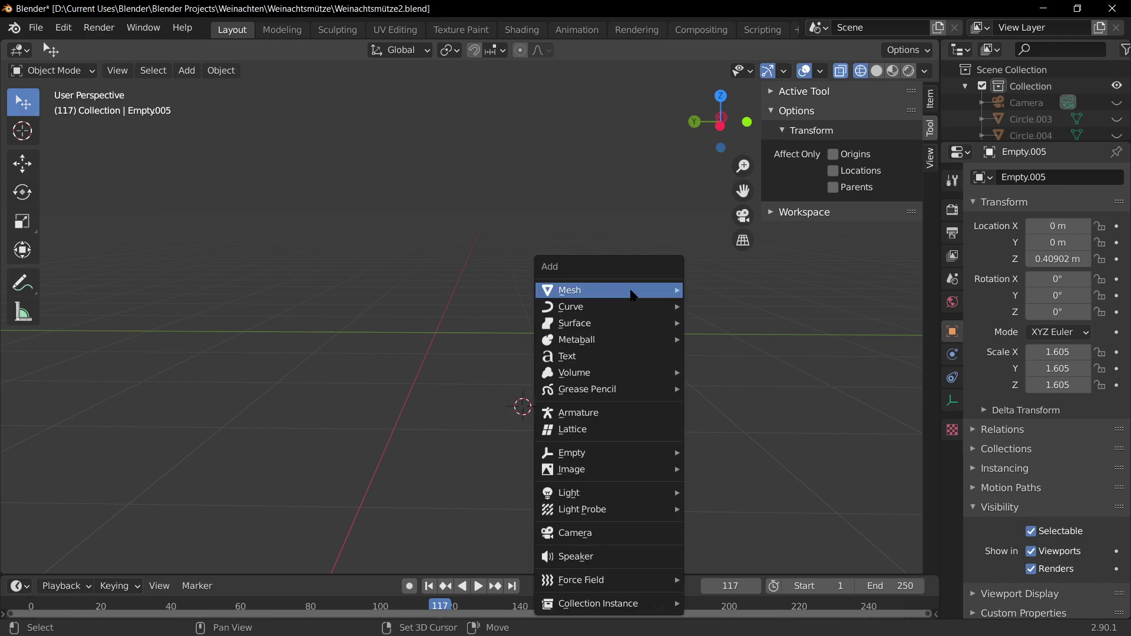
mouse_move(643, 295)
click(729, 339)
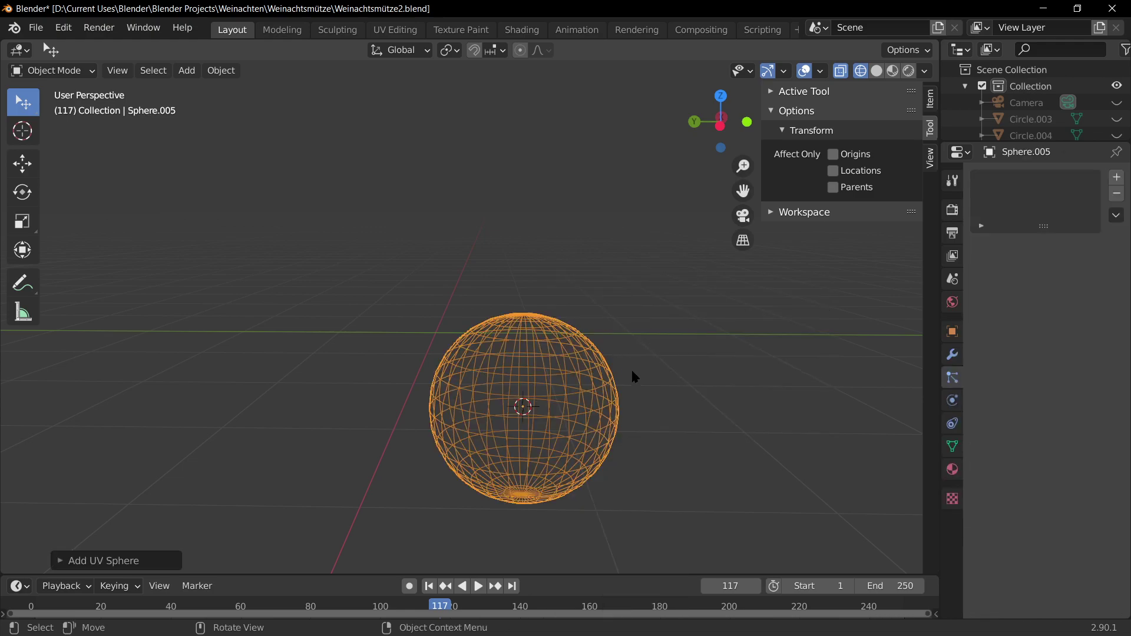
key(alt+h)
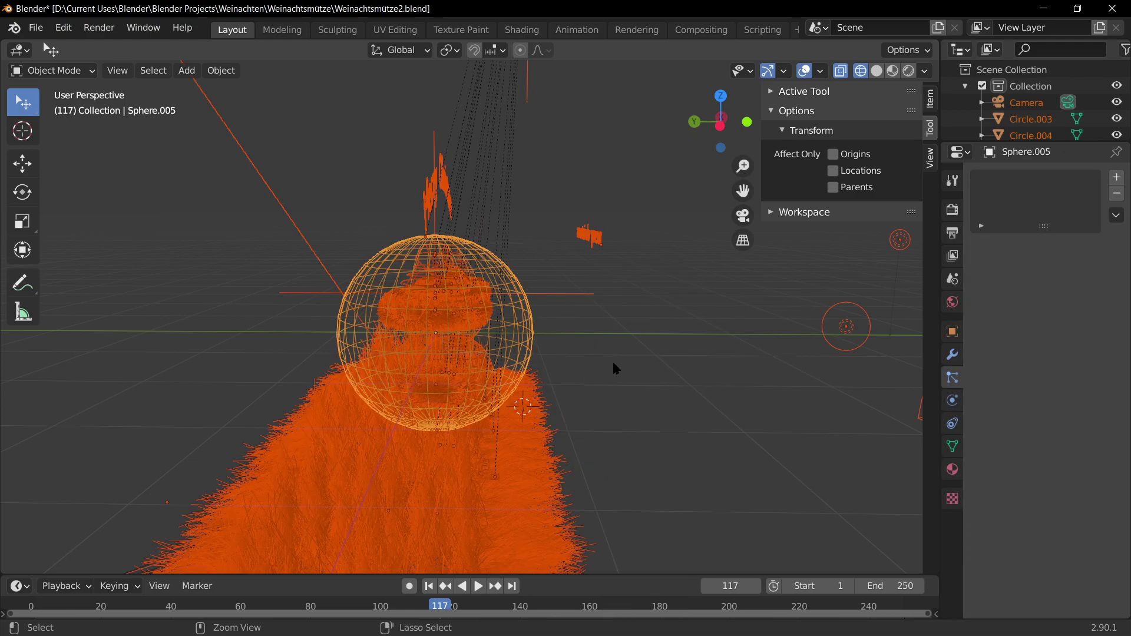
key(ctrl+z)
click(610, 389)
click(467, 274)
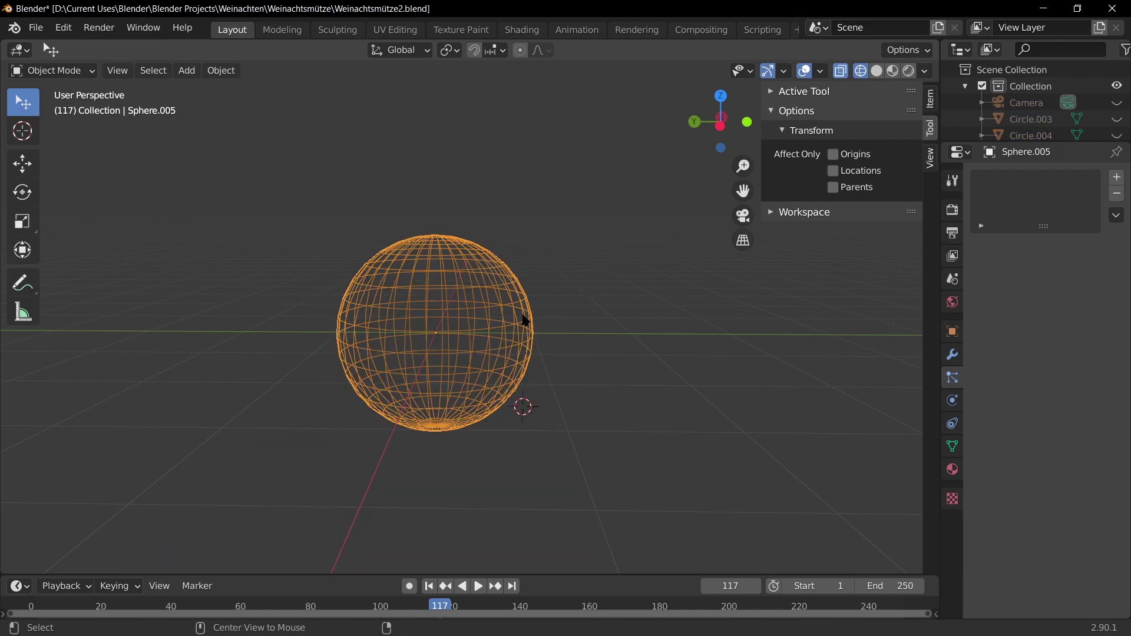
key(alt+g)
click(705, 425)
click(533, 326)
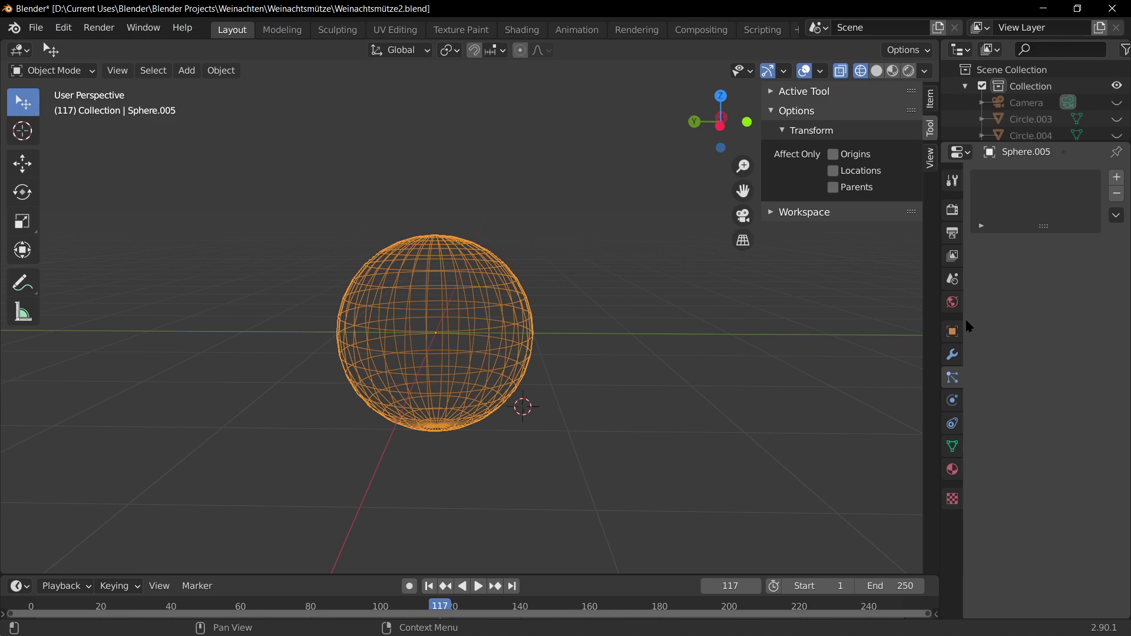
- Switch the viewport to solid shading and shade the new sphere smooth
scroll(610, 417, up, 5)
scroll(601, 395, down, 4)
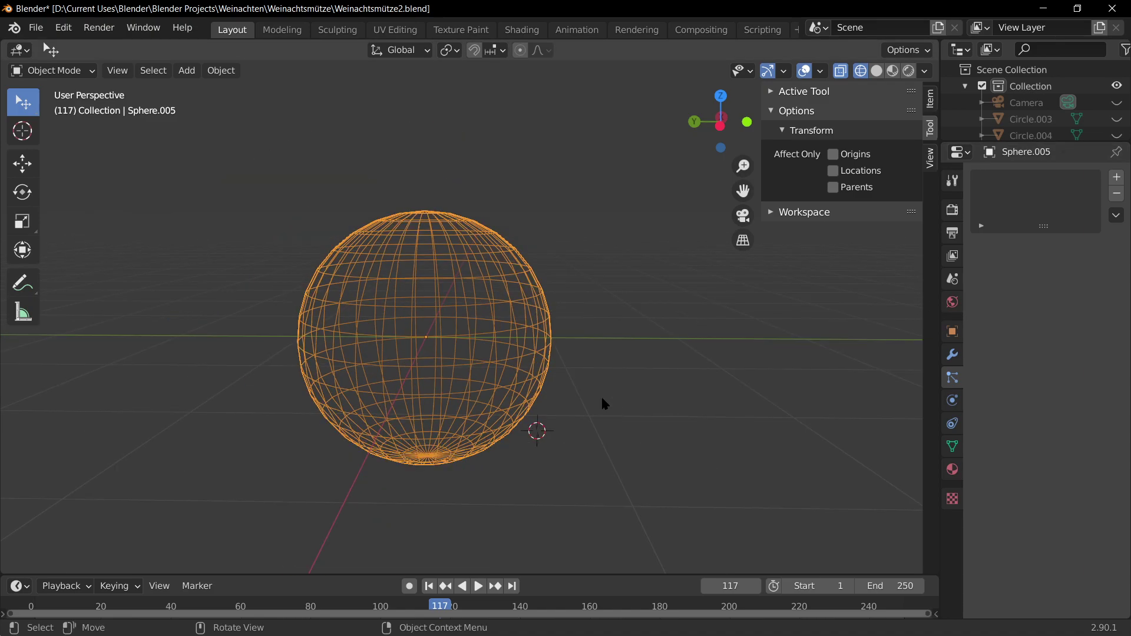
middle_drag(602, 400, 806, 356)
scroll(628, 408, up, 1)
middle_drag(629, 411, 658, 403)
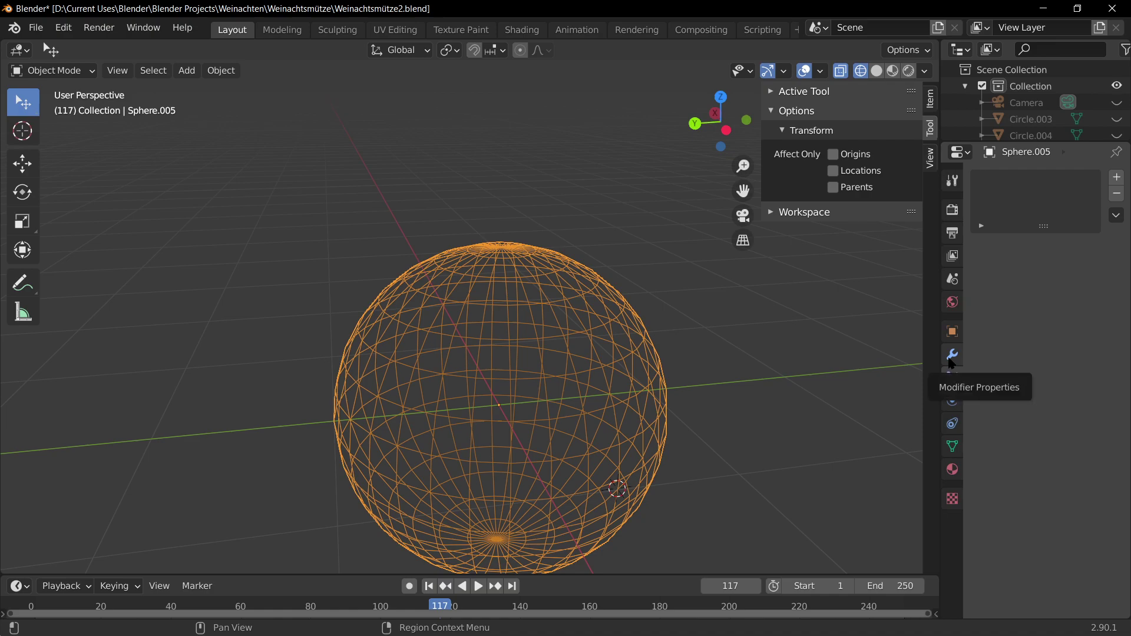
key(shift+z)
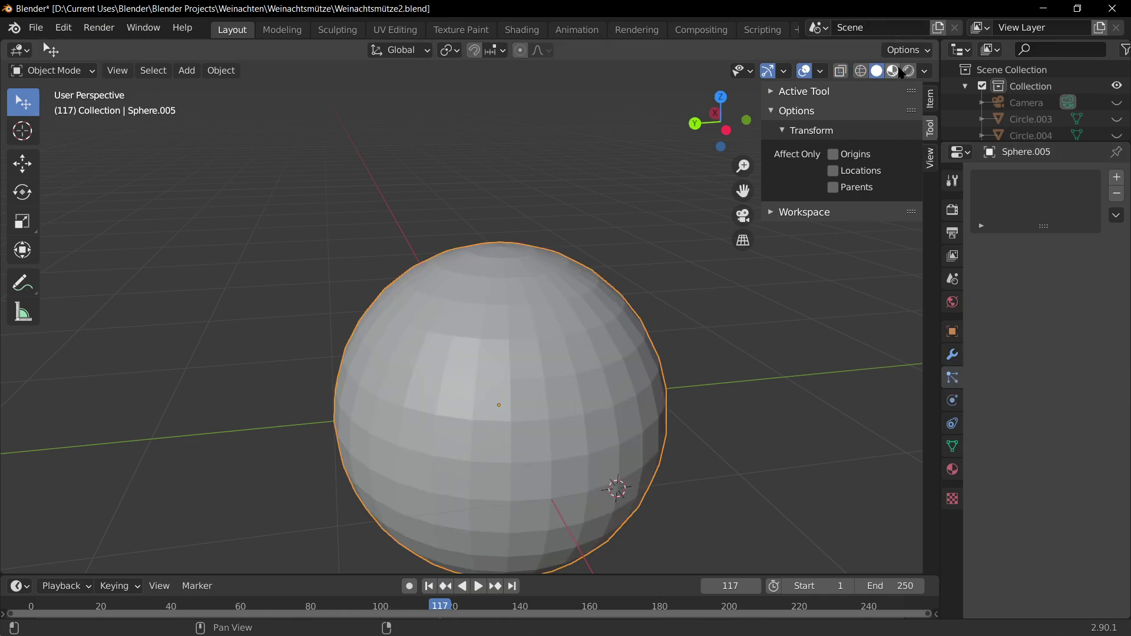
right_click(569, 353)
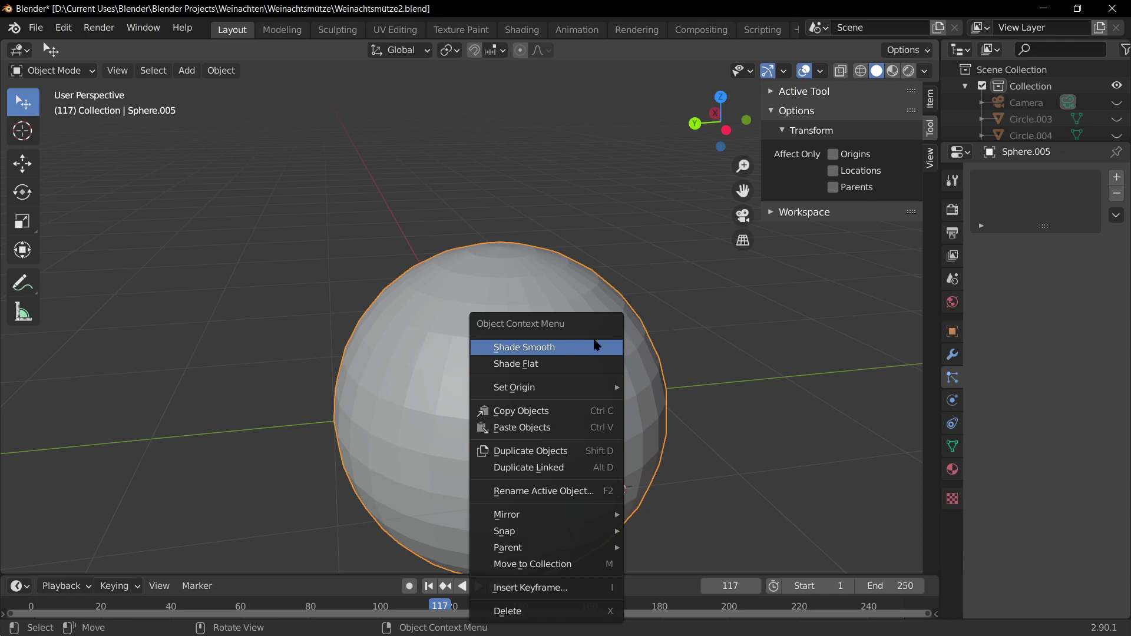
click(559, 347)
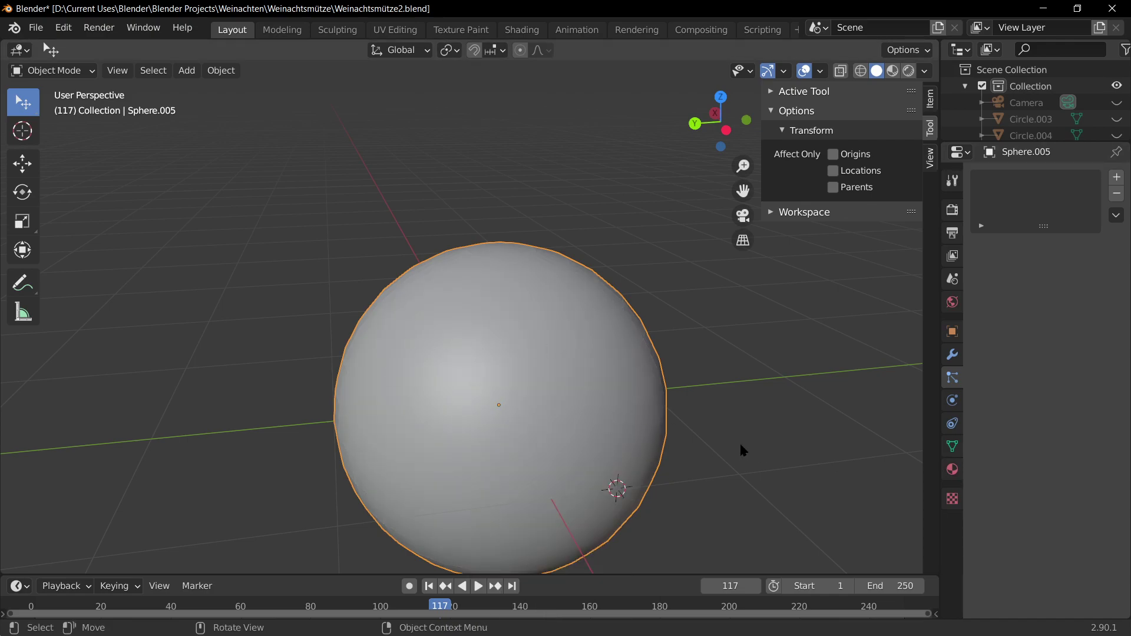
- Create a new material for the sphere and make its base color bright green
scroll(740, 445, down, 3)
middle_drag(740, 445, 641, 389)
right_click(483, 330)
click(950, 473)
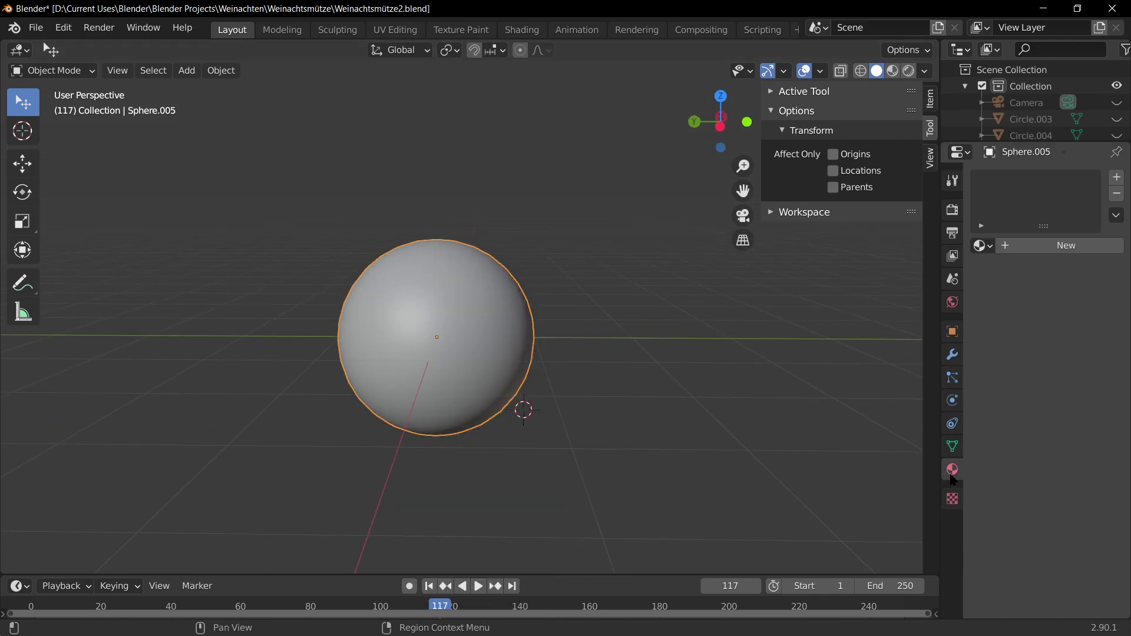
click(1045, 244)
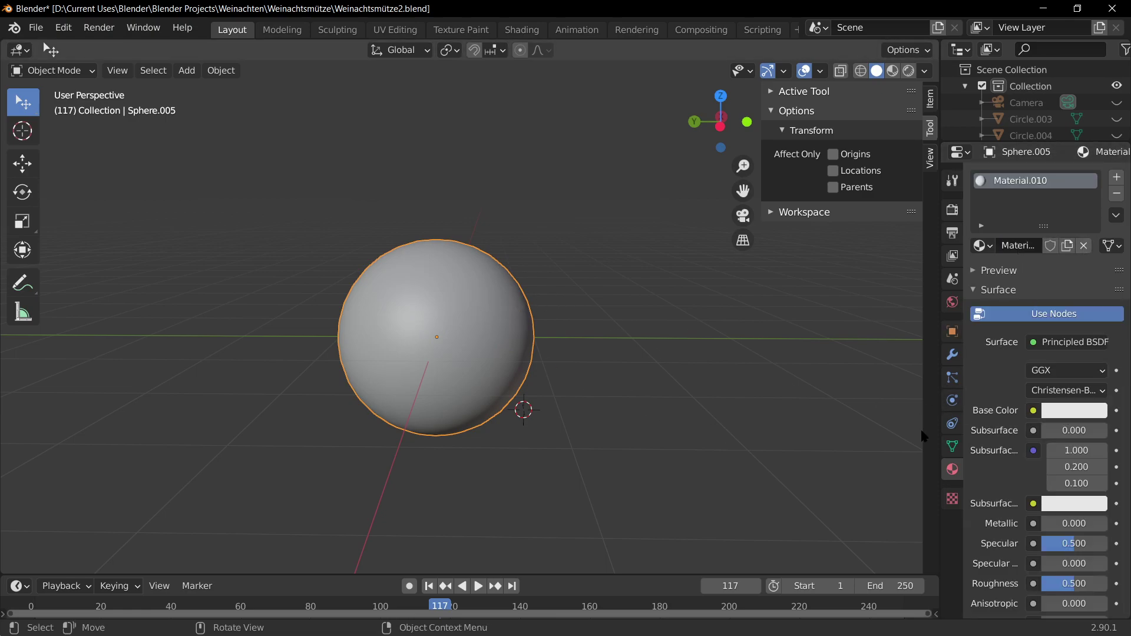
click(1058, 419)
mouse_move(1021, 235)
mouse_down()
mouse_move(1017, 291)
mouse_move(976, 276)
mouse_move(969, 203)
mouse_up()
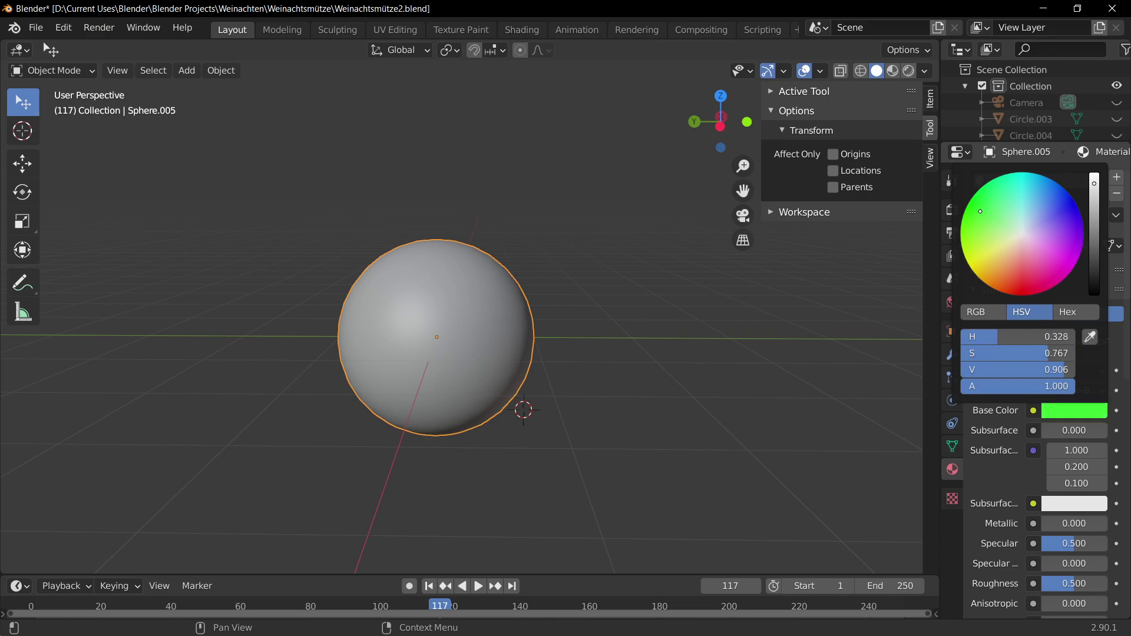
- Add a particle system to the sphere and set its type to Hair
scroll(682, 376, up, 7)
scroll(642, 418, down, 6)
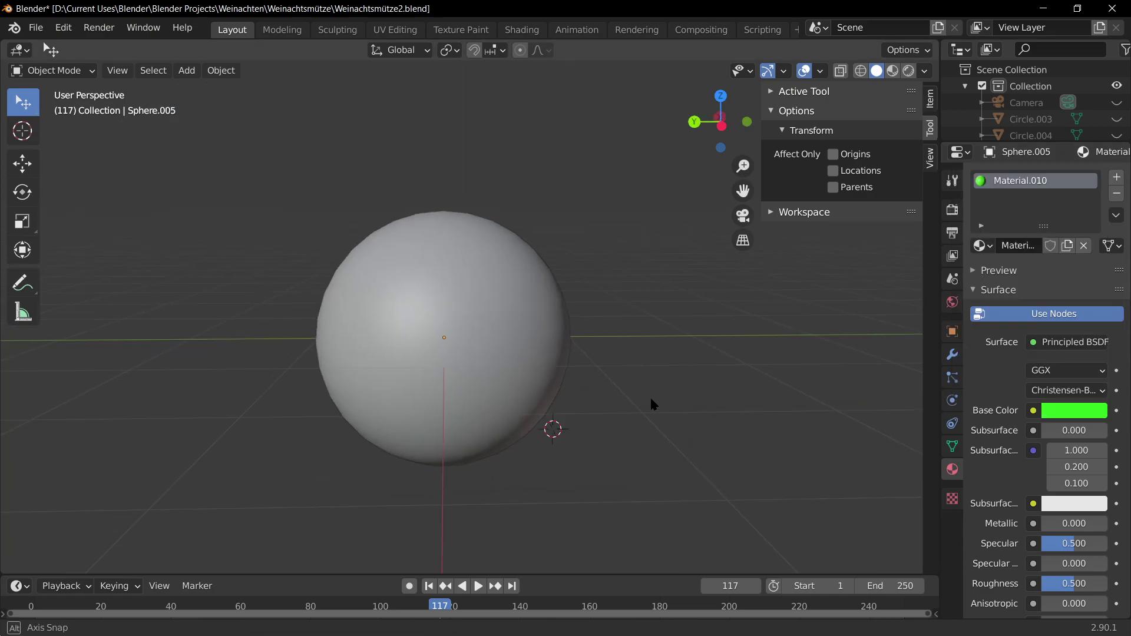
key(KP_1)
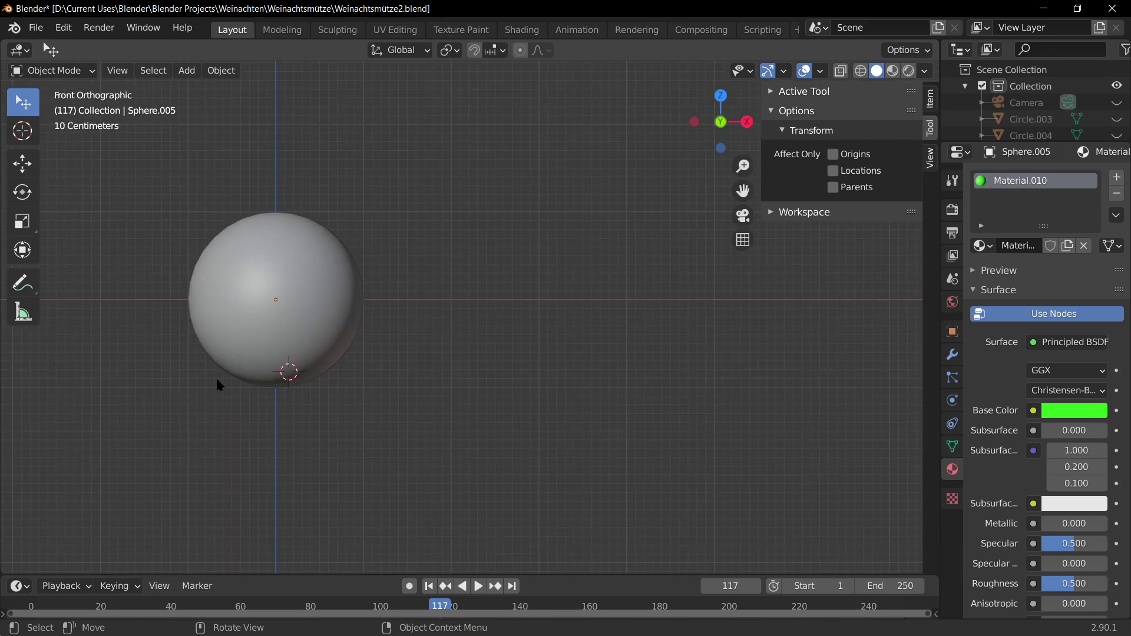
shift+middle_drag(217, 384, 412, 399)
scroll(542, 412, up, 4)
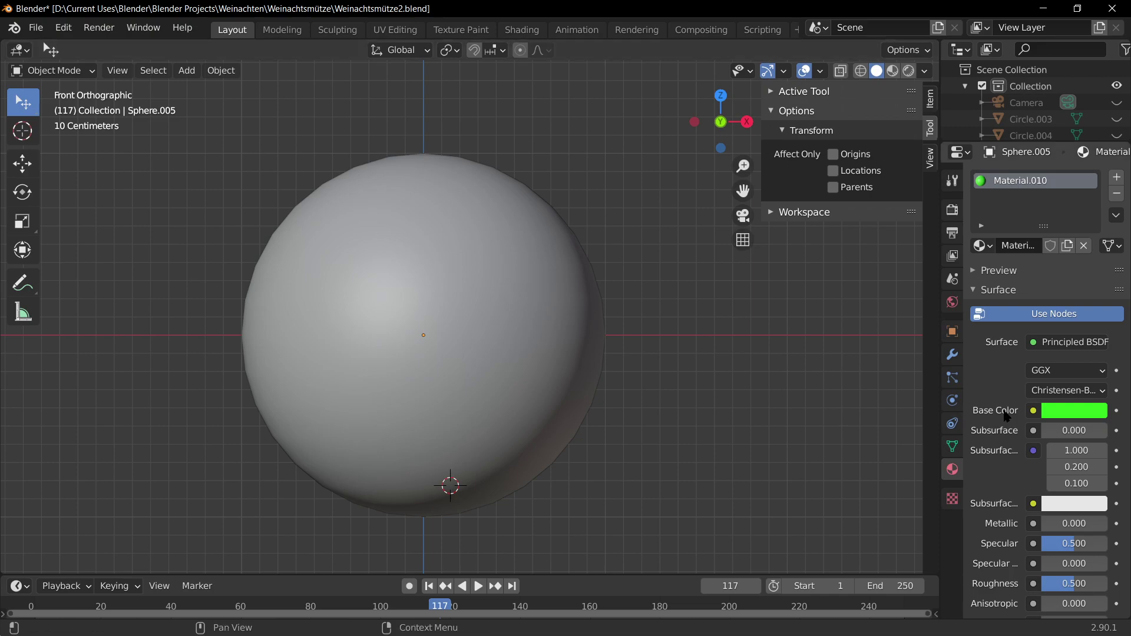
click(953, 236)
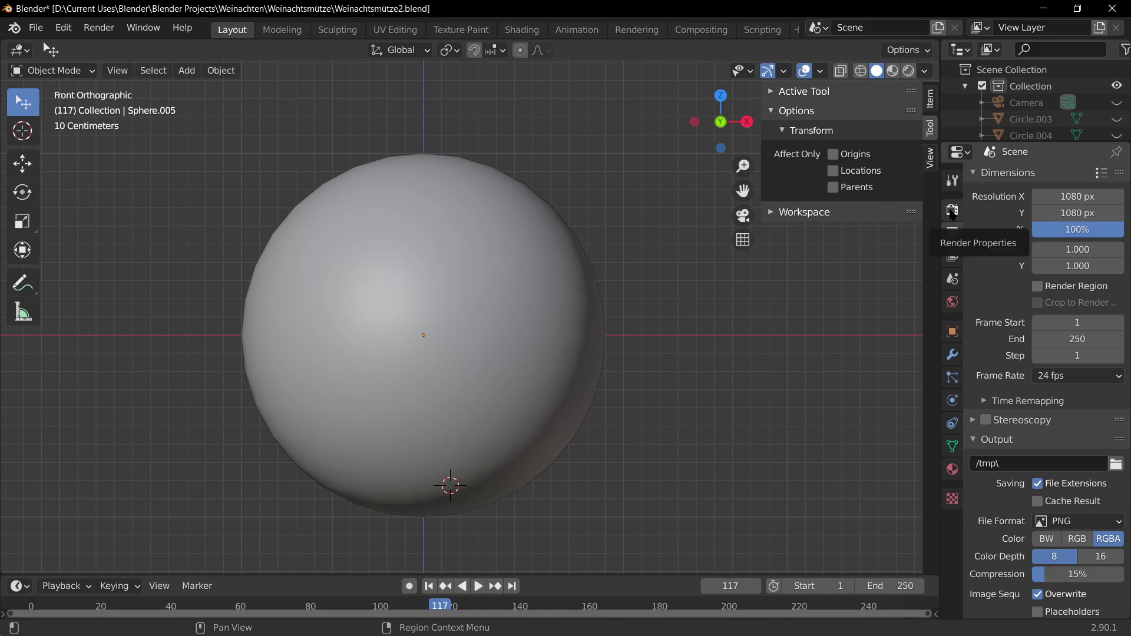
click(953, 377)
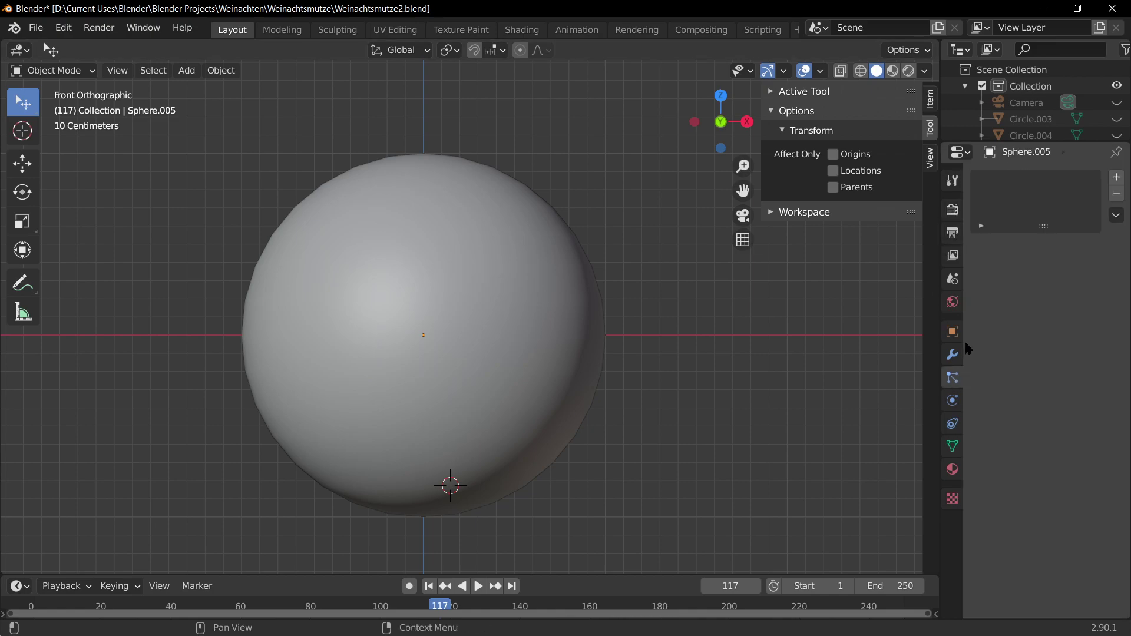
click(1116, 177)
scroll(531, 396, down, 3)
scroll(564, 342, up, 3)
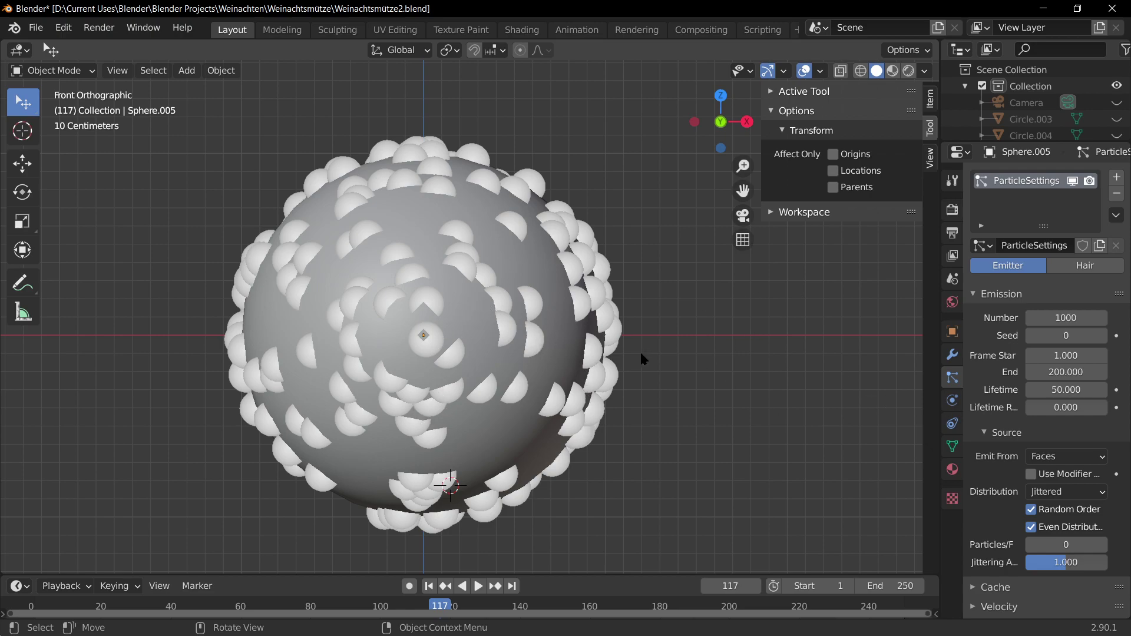
click(1088, 266)
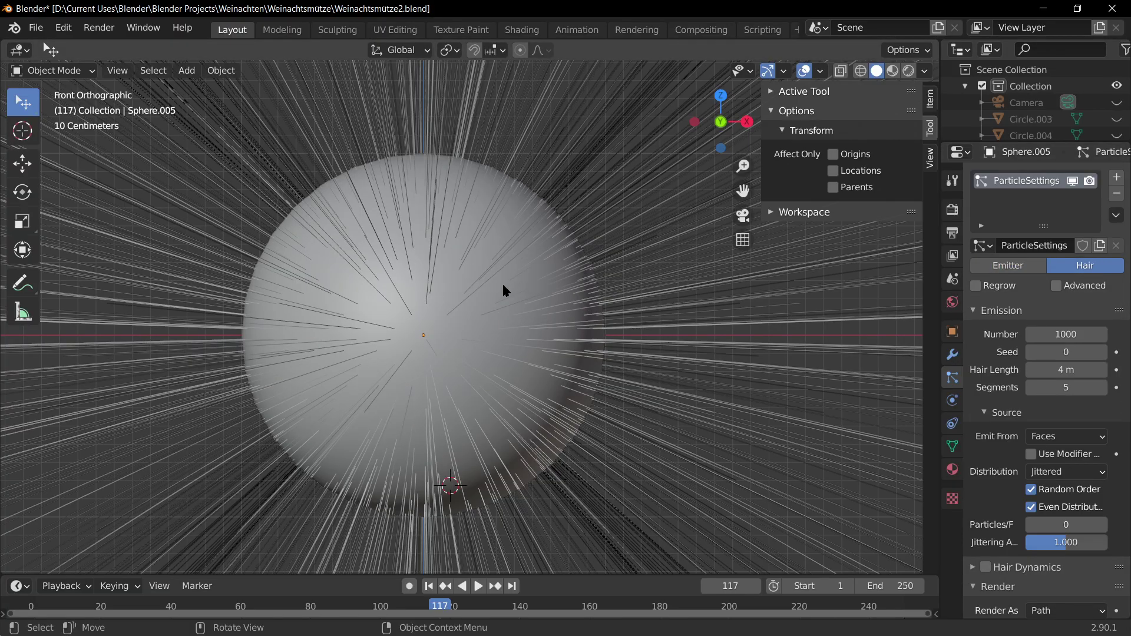
- Switch the viewport to material preview shading and view the whole haired sphere from an angle
scroll(504, 288, down, 6)
middle_drag(523, 359, 541, 429)
scroll(504, 337, up, 4)
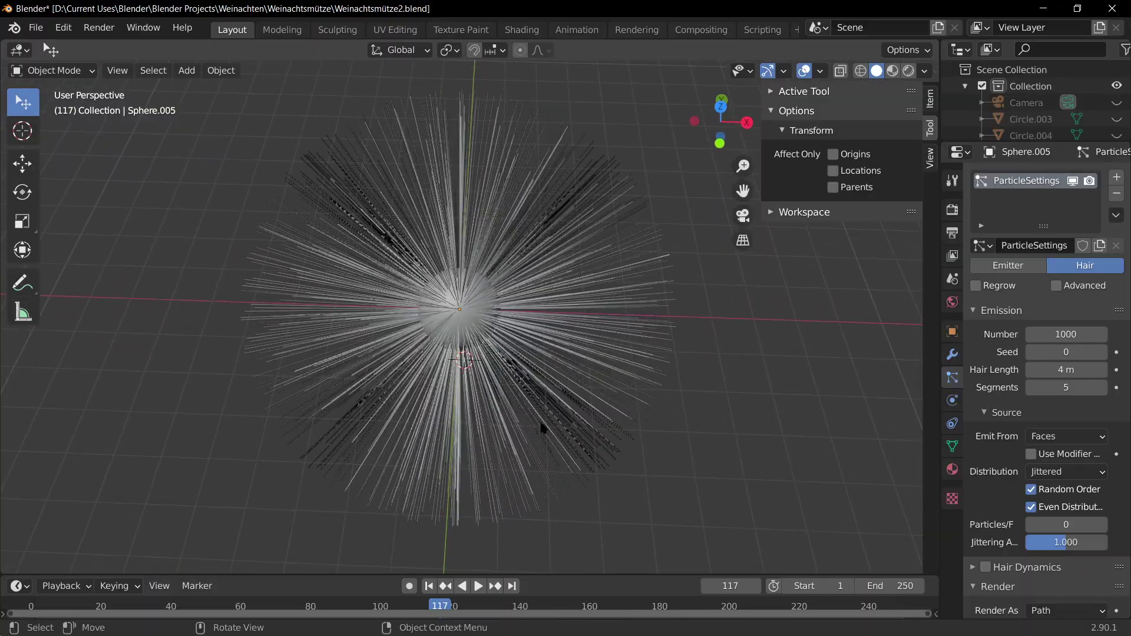
click(892, 70)
mouse_move(621, 285)
middle_down()
mouse_move(389, 288)
mouse_move(413, 292)
middle_up()
- Try white and pale green base colors on the sphere's material, settling on a muted blue around H 0.637, S 0.527, V 0.529
click(953, 469)
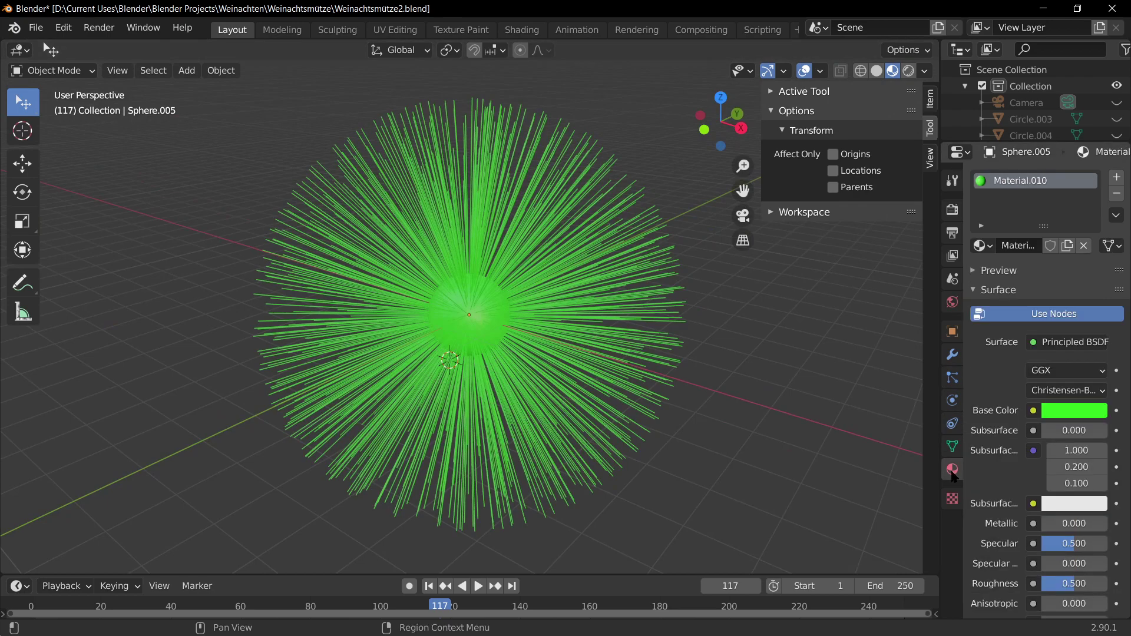
click(1080, 412)
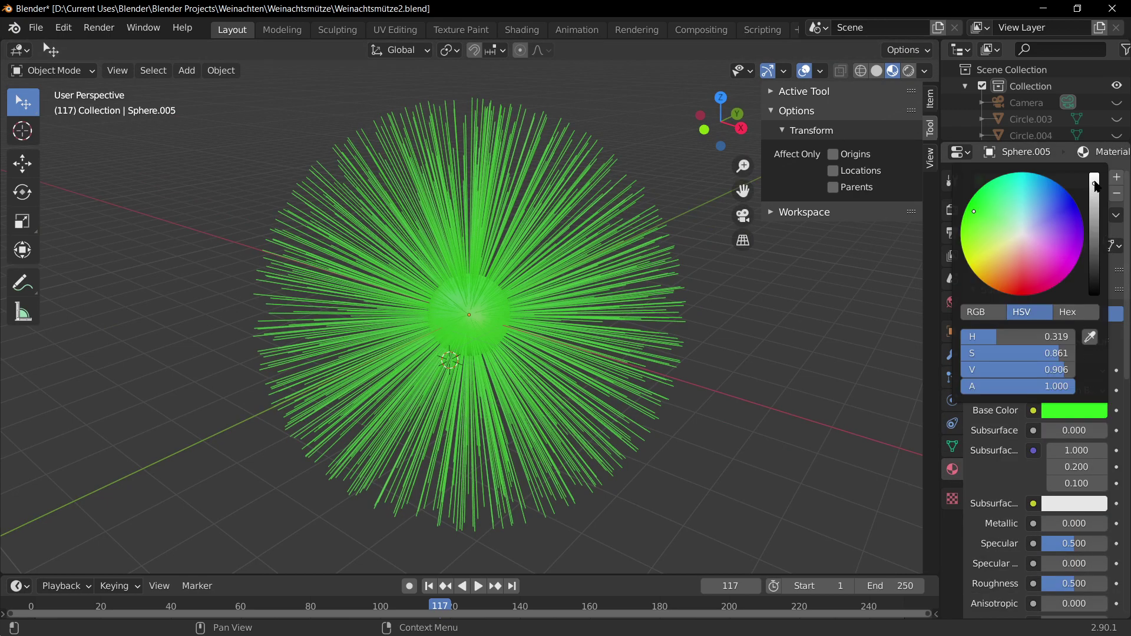
mouse_move(1095, 182)
mouse_down()
mouse_move(1094, 220)
mouse_move(1093, 174)
mouse_up()
click(1022, 232)
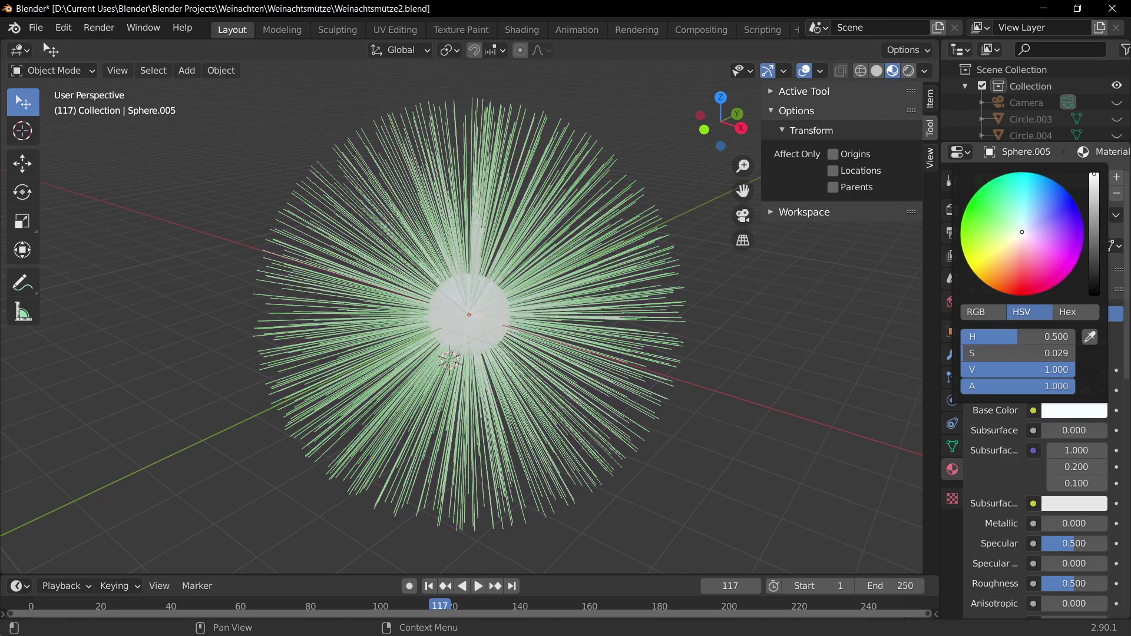
click(1006, 225)
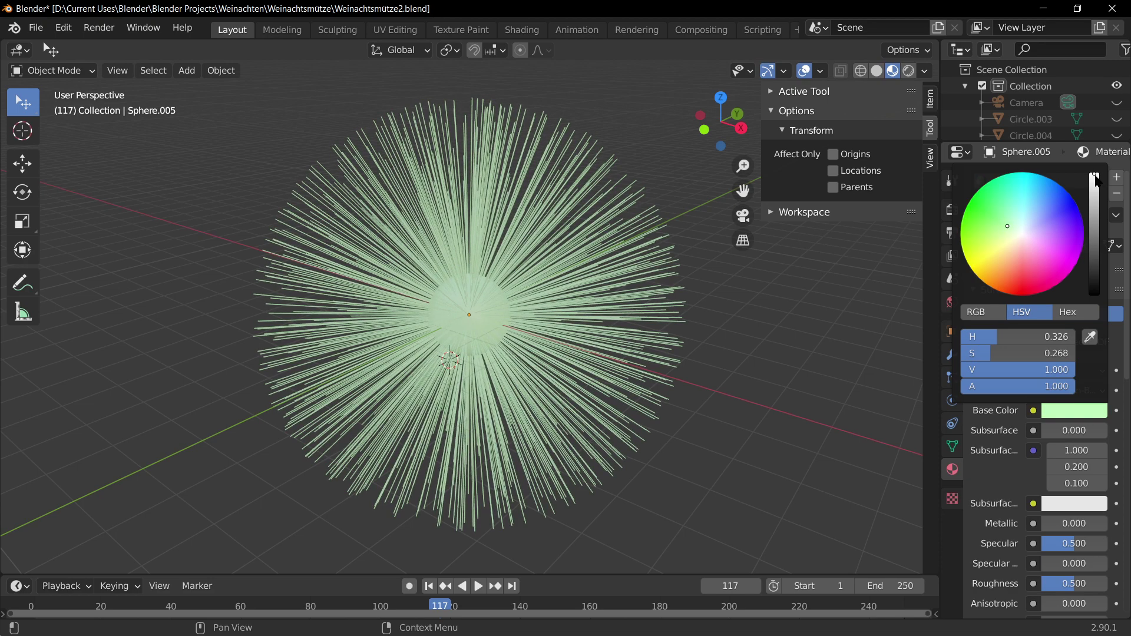
drag(1095, 176, 1094, 231)
drag(1000, 231, 1047, 213)
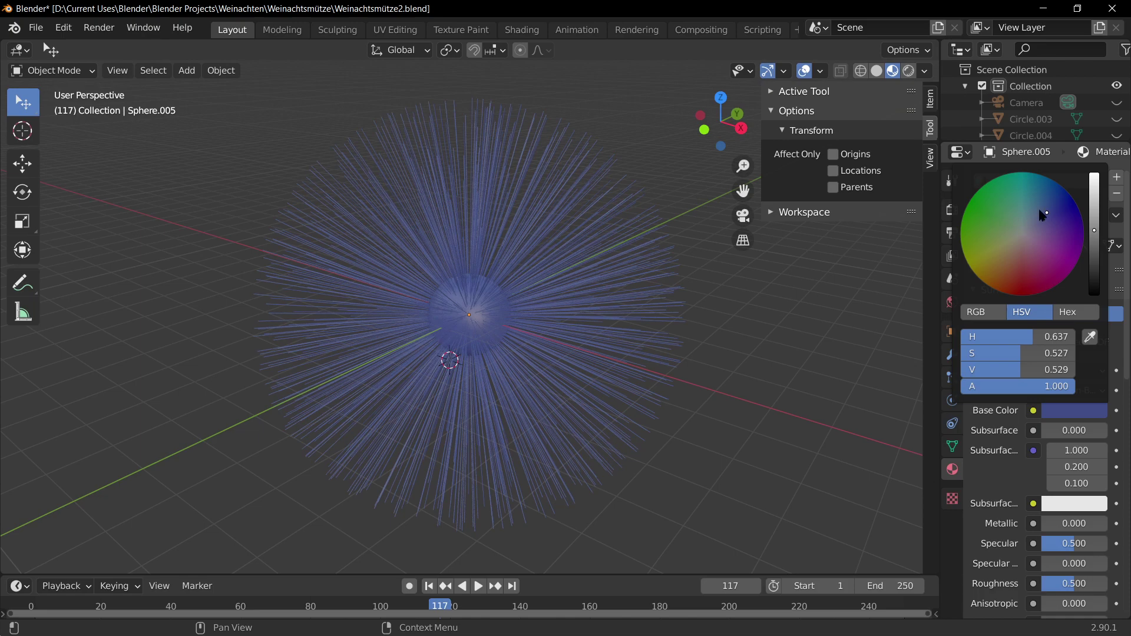
mouse_move(819, 344)
middle_down()
mouse_move(793, 355)
mouse_move(803, 362)
mouse_move(800, 341)
middle_up()
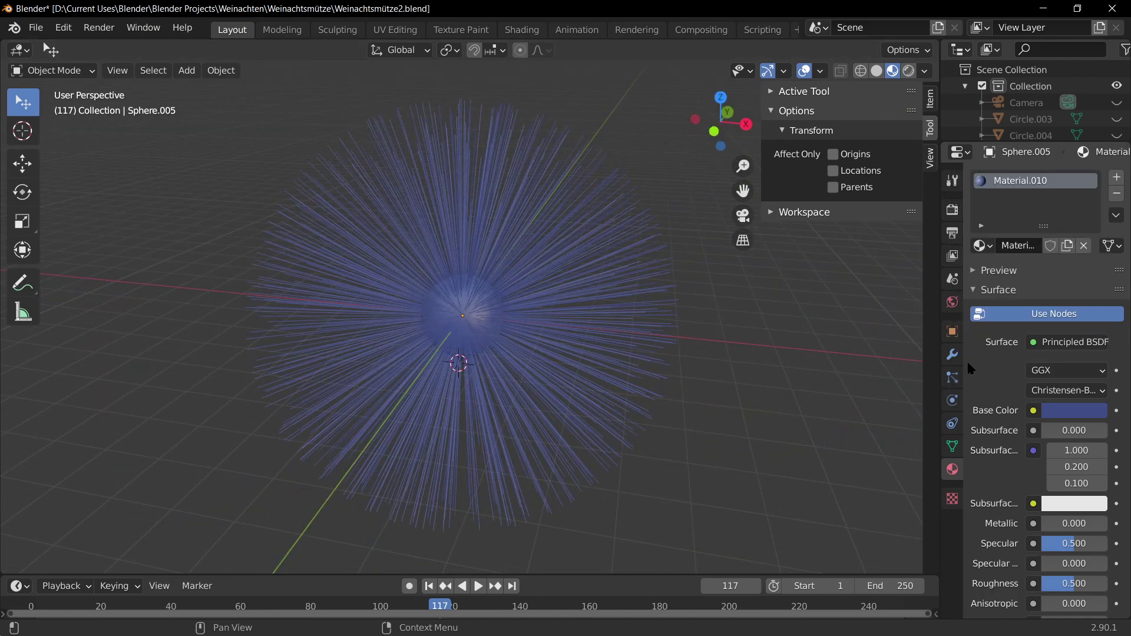
- Try a hair particle number of 4000 on the sphere and set it back to 1000
click(953, 372)
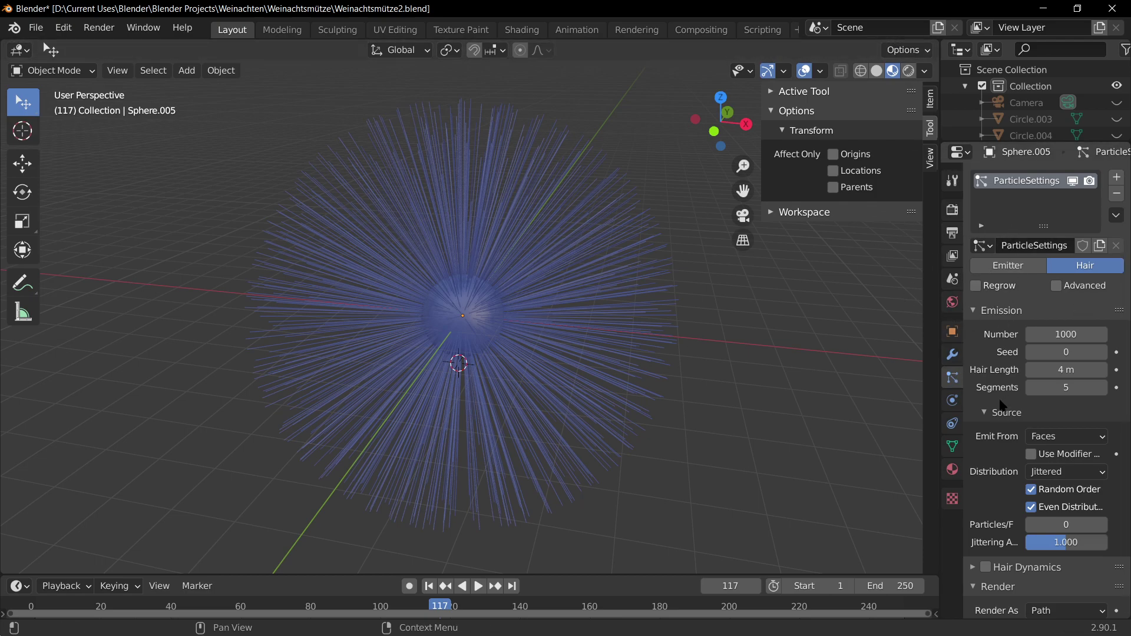
click(1071, 334)
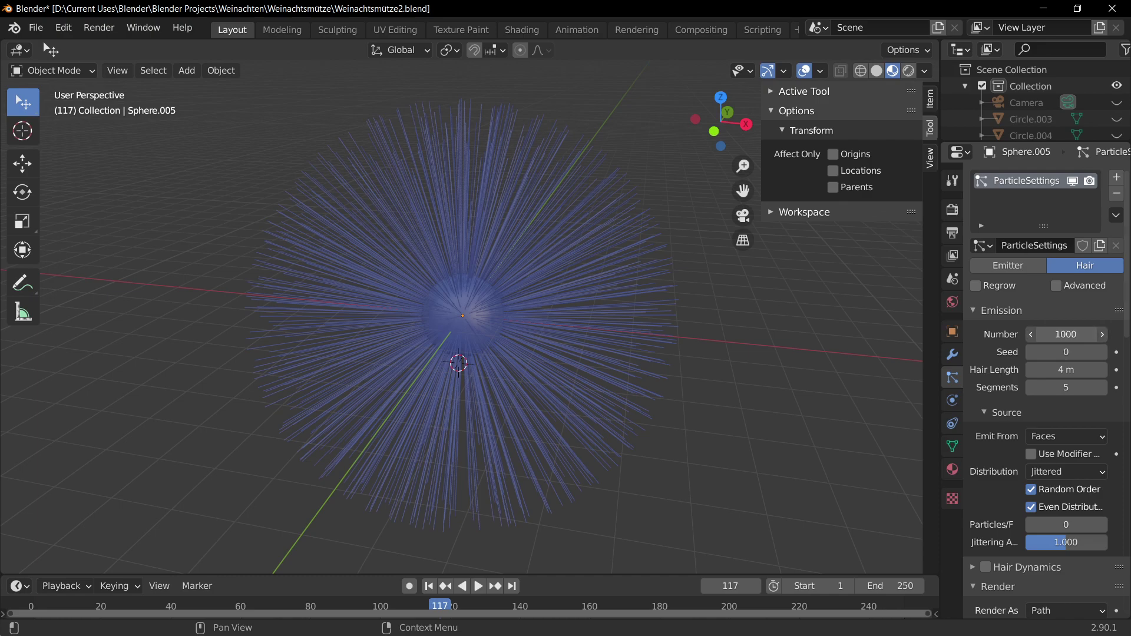
text(40)
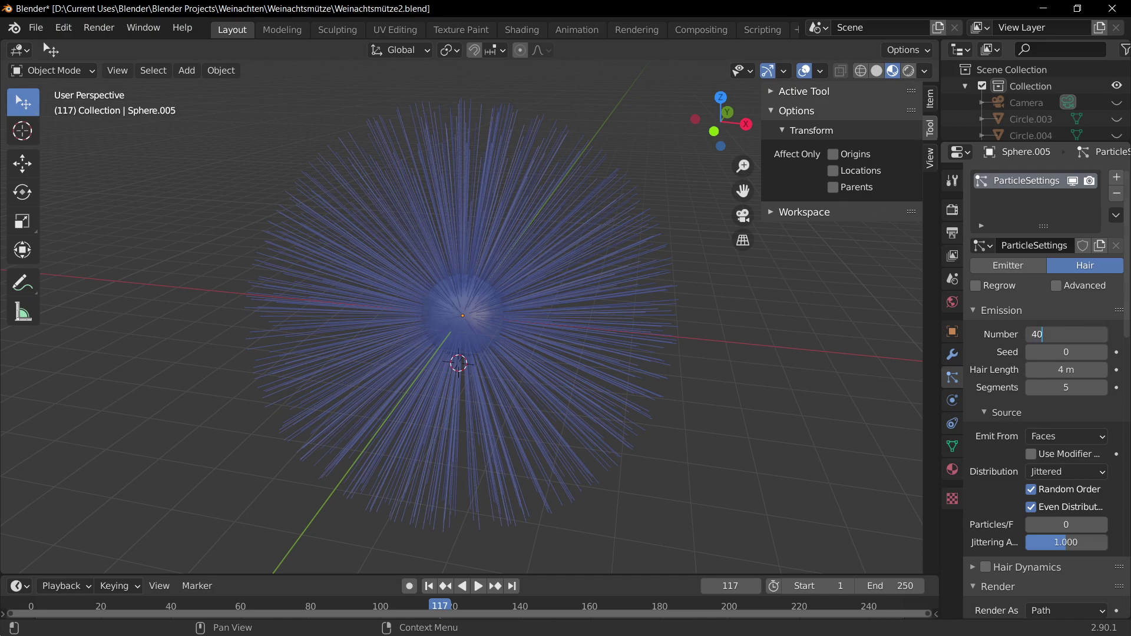
text(00)
key(Return)
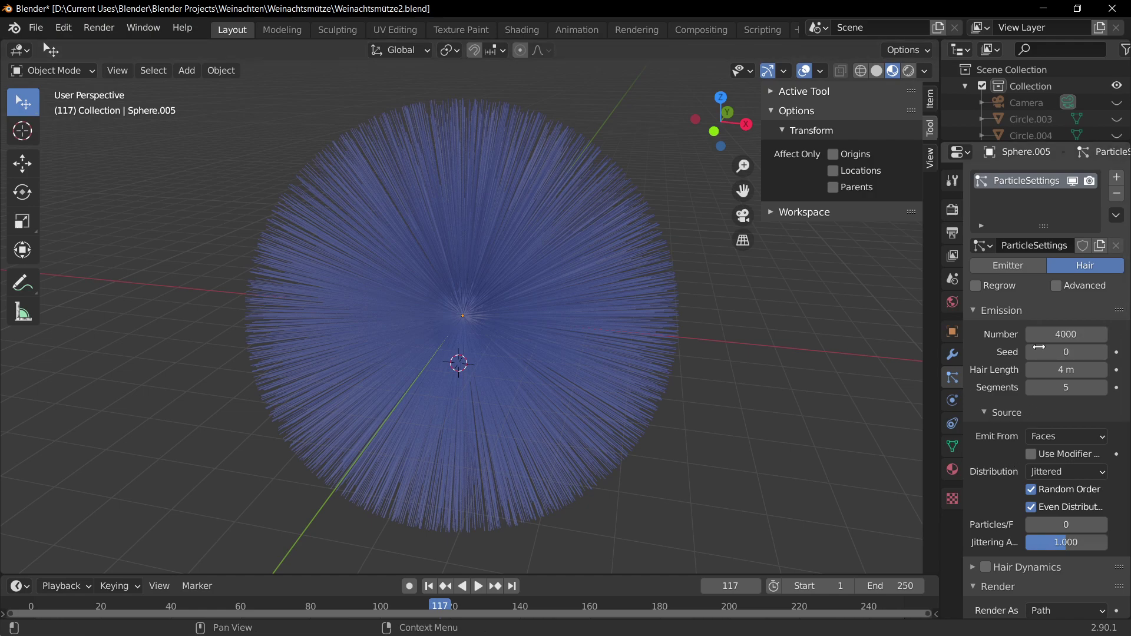
click(1058, 332)
text(1000)
key(Return)
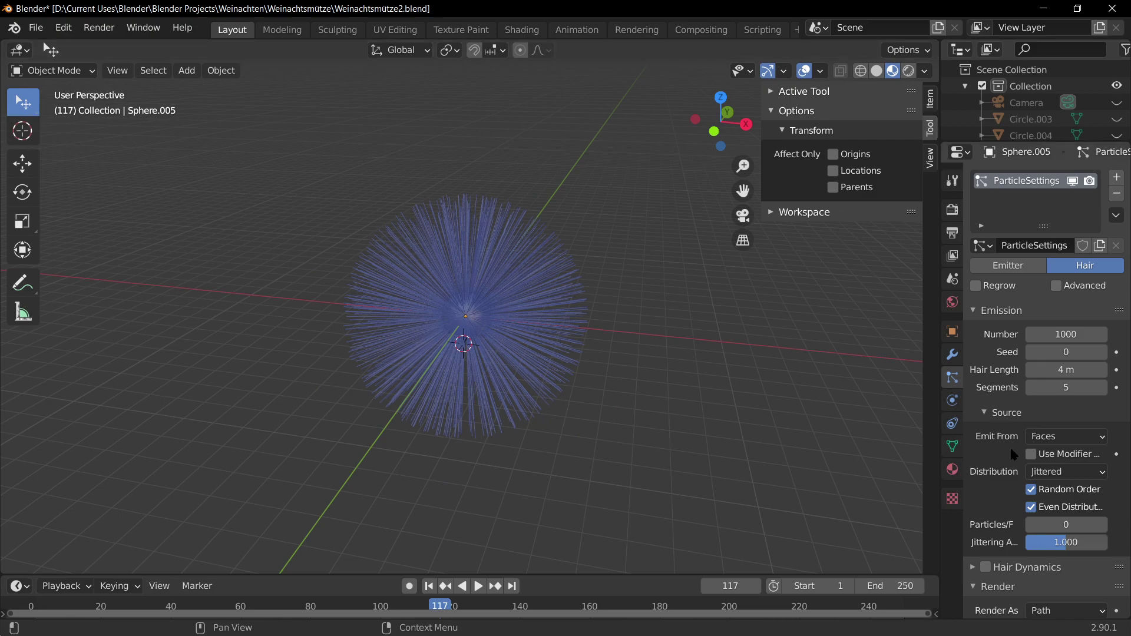
- Look through the hair particle settings from Emission down to Children and Hair Shape
scroll(1010, 454, down, 20)
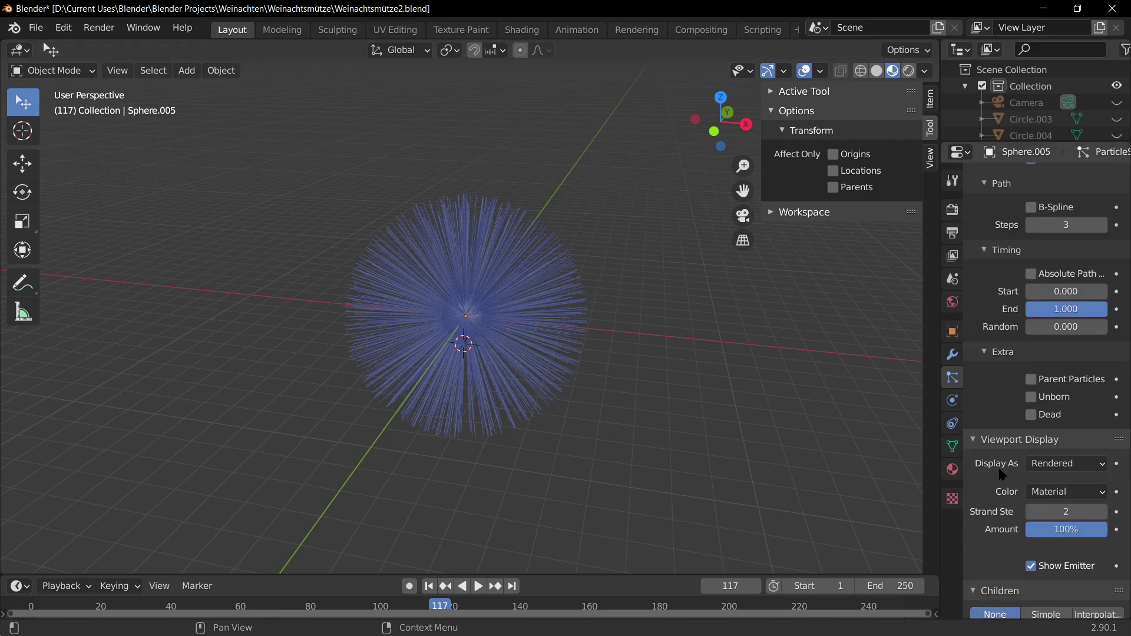
scroll(1002, 474, down, 8)
scroll(995, 468, down, 2)
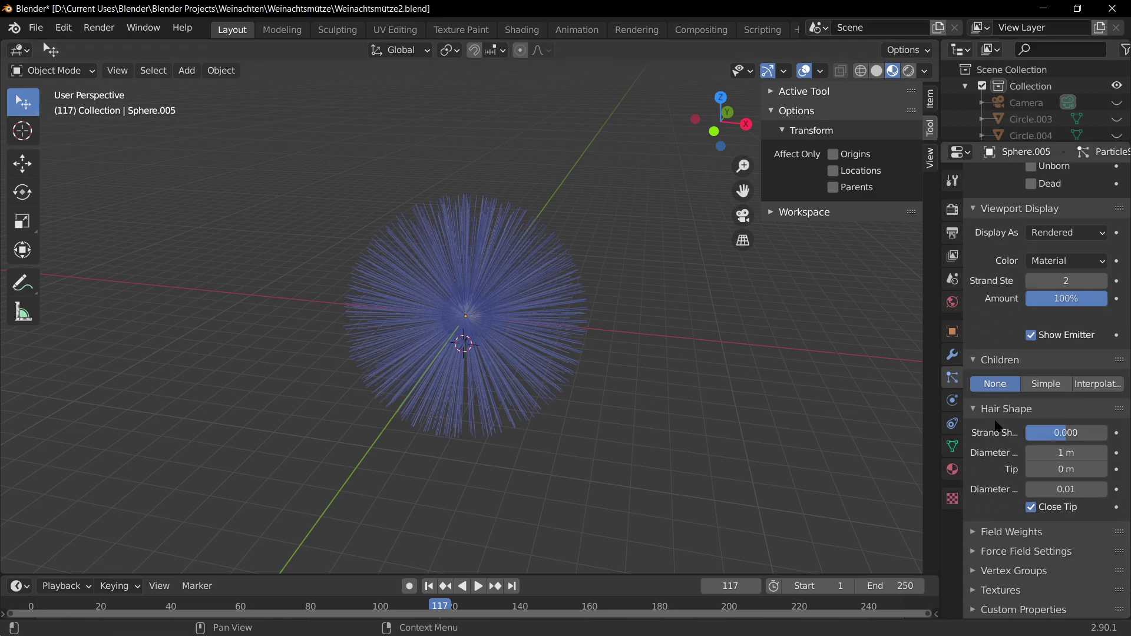
scroll(1001, 452, up, 5)
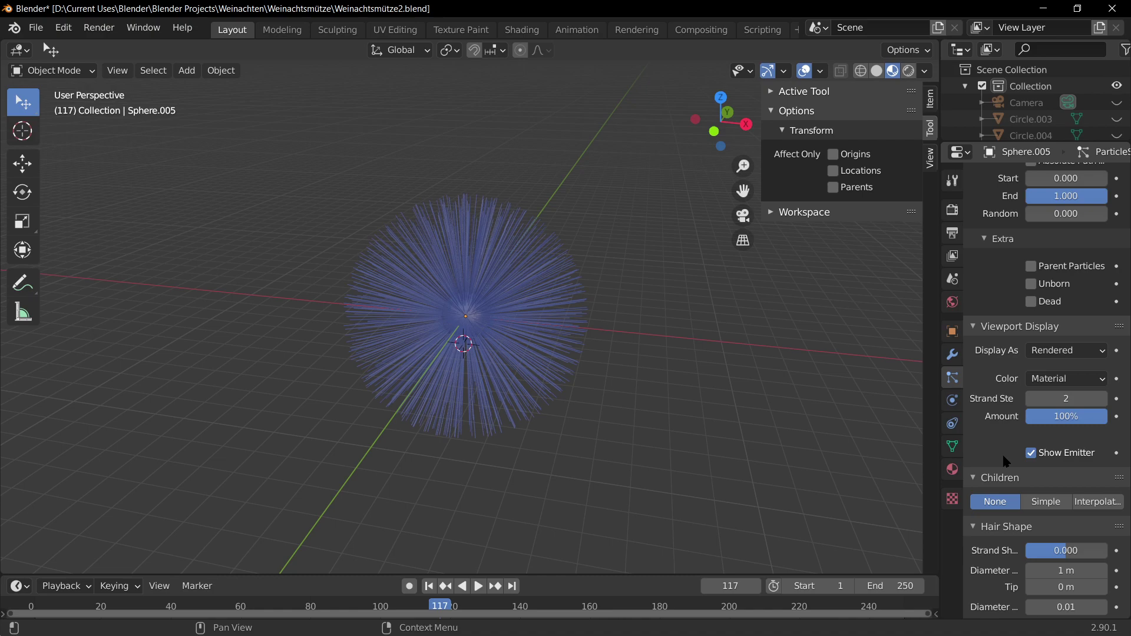
scroll(1005, 460, down, 3)
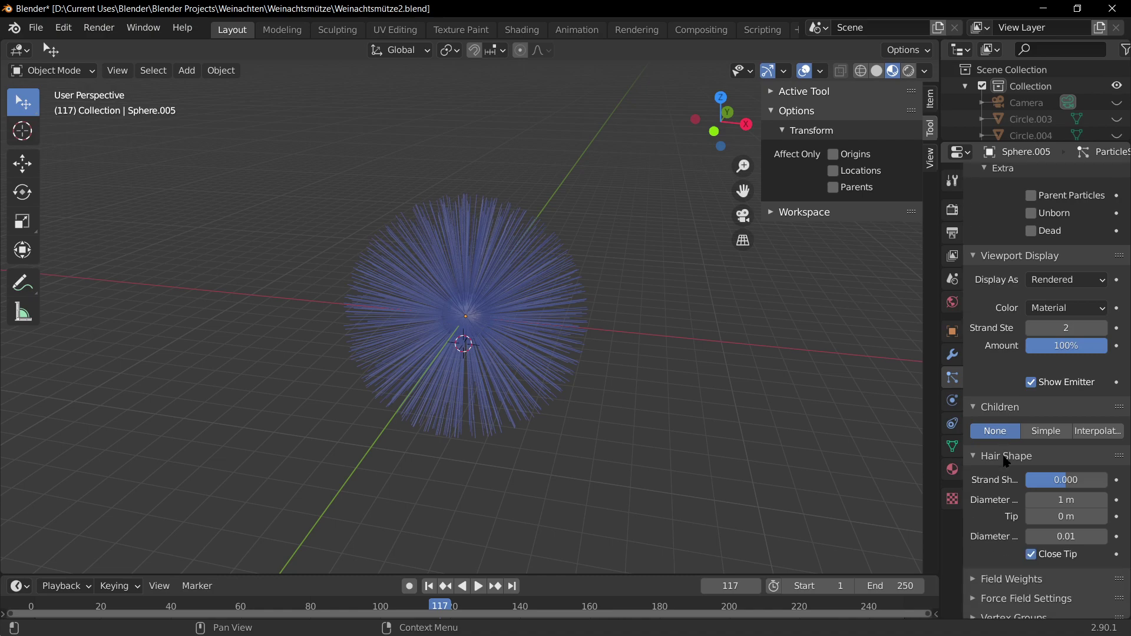
scroll(1008, 458, up, 12)
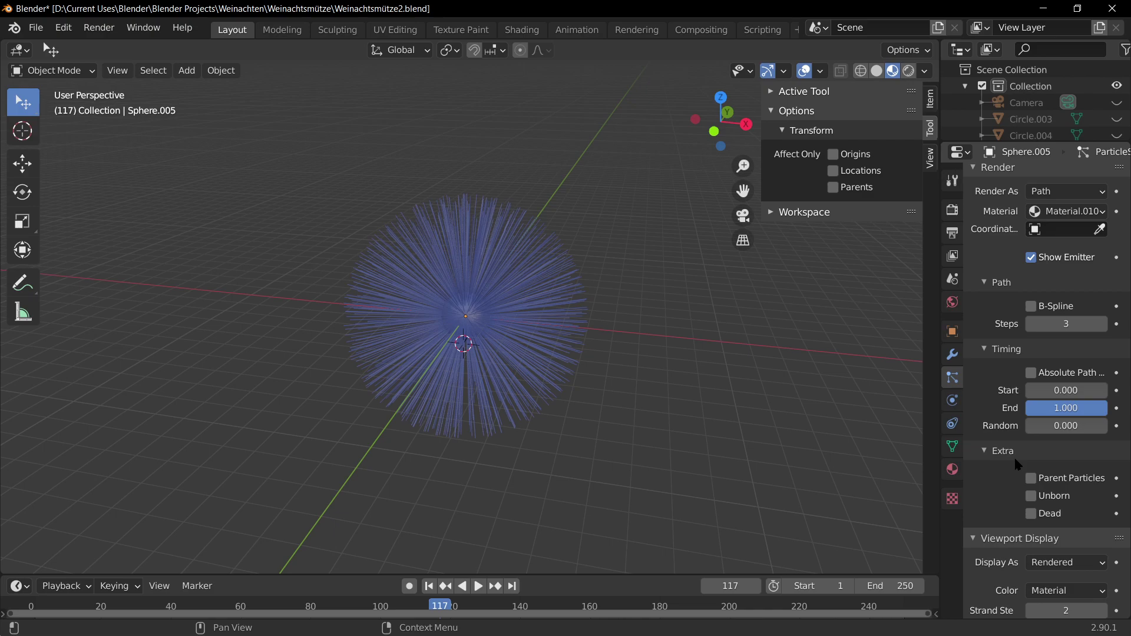
scroll(1015, 458, up, 12)
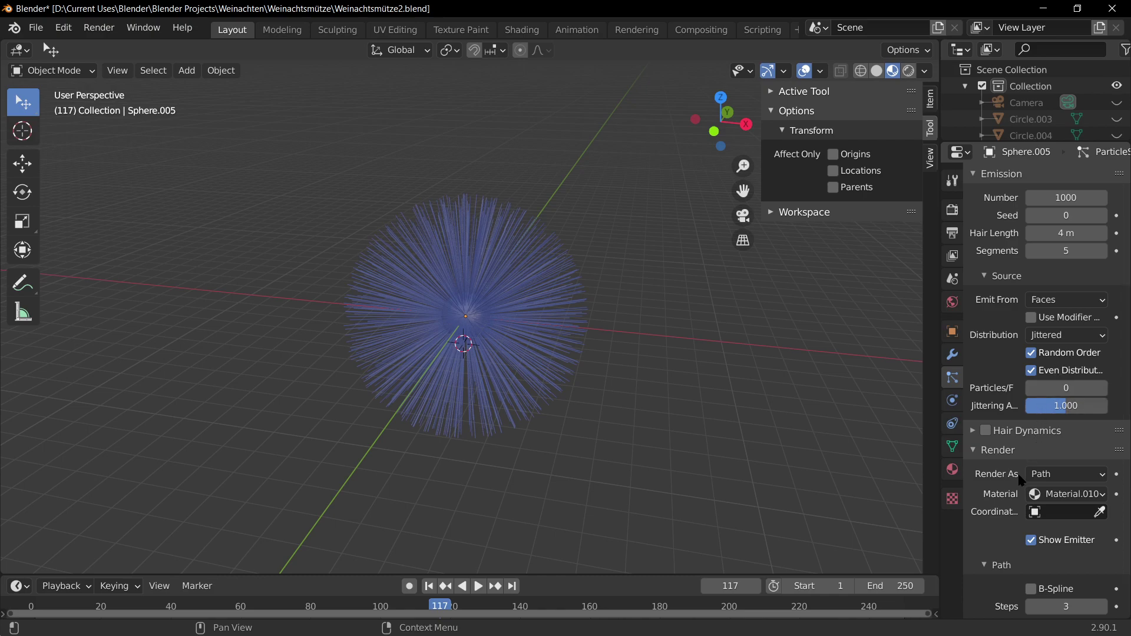
scroll(1021, 480, down, 2)
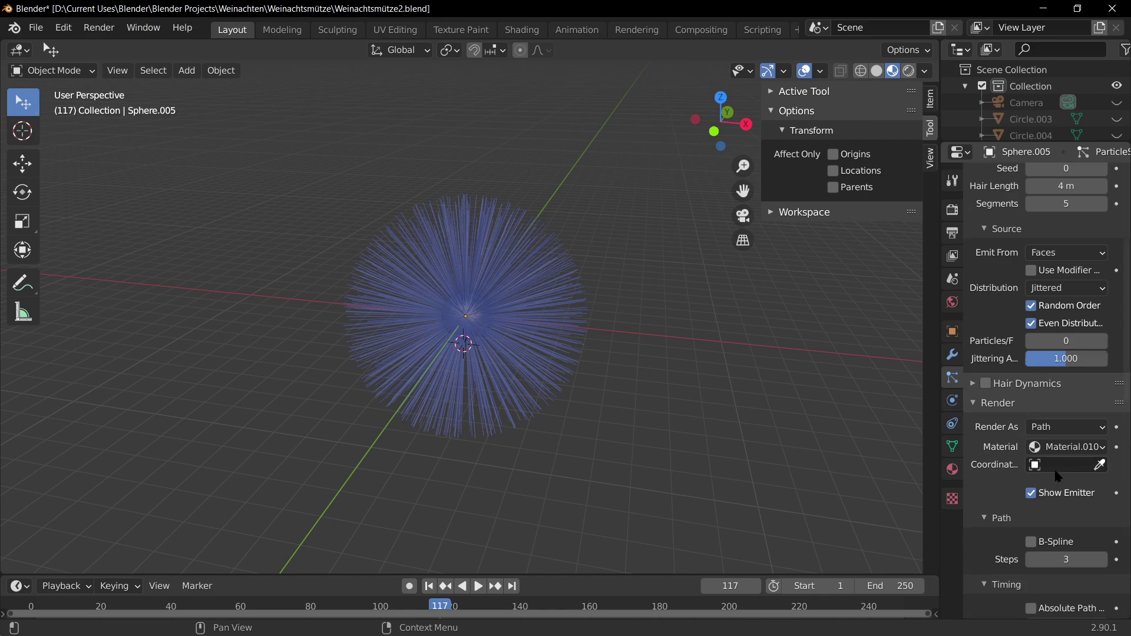
scroll(1009, 459, up, 3)
scroll(1008, 453, up, 1)
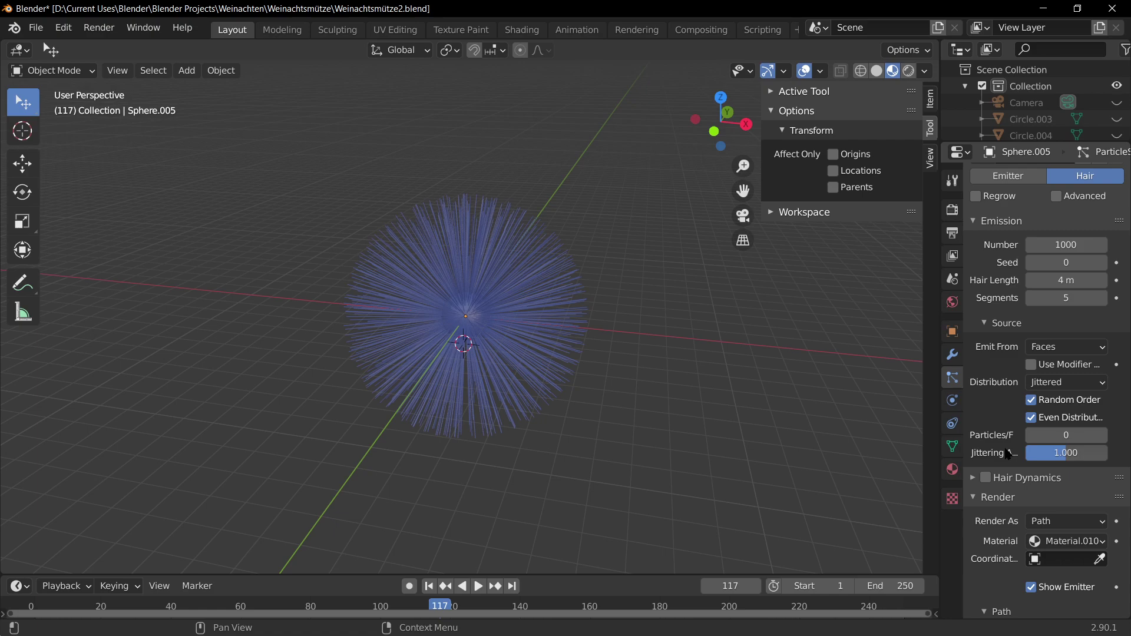
scroll(1008, 454, up, 2)
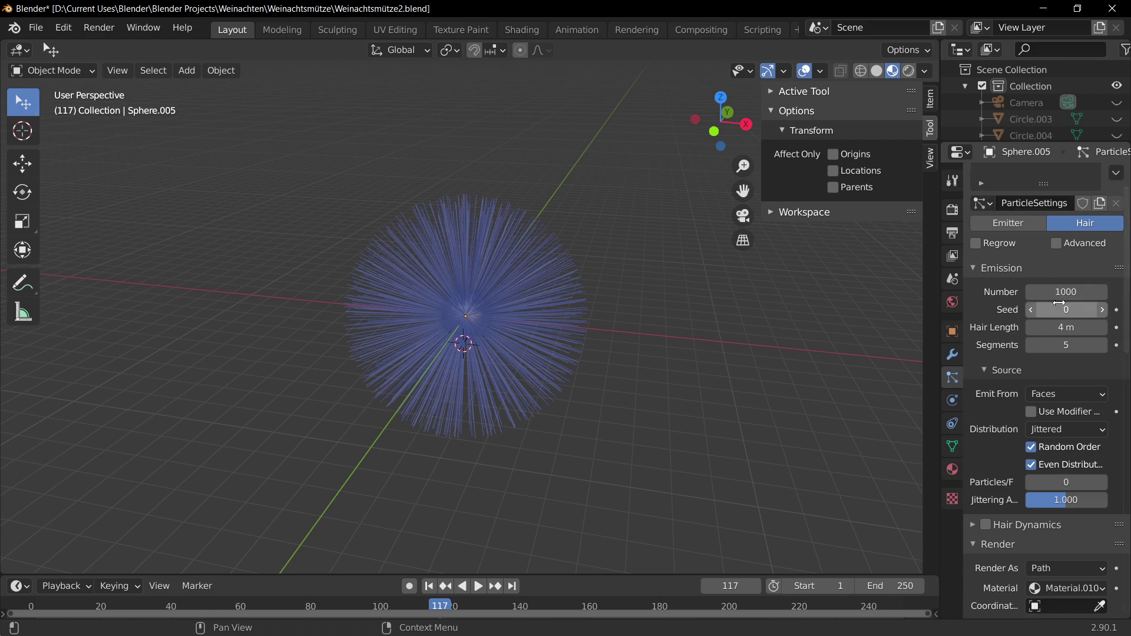
scroll(1040, 361, down, 13)
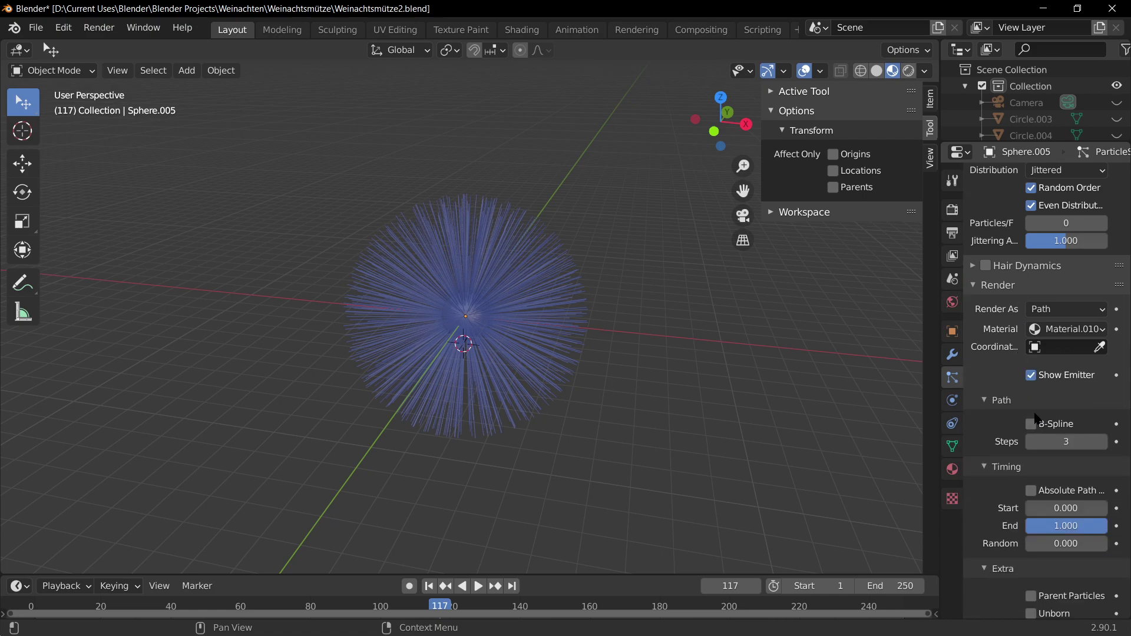
scroll(1011, 401, down, 12)
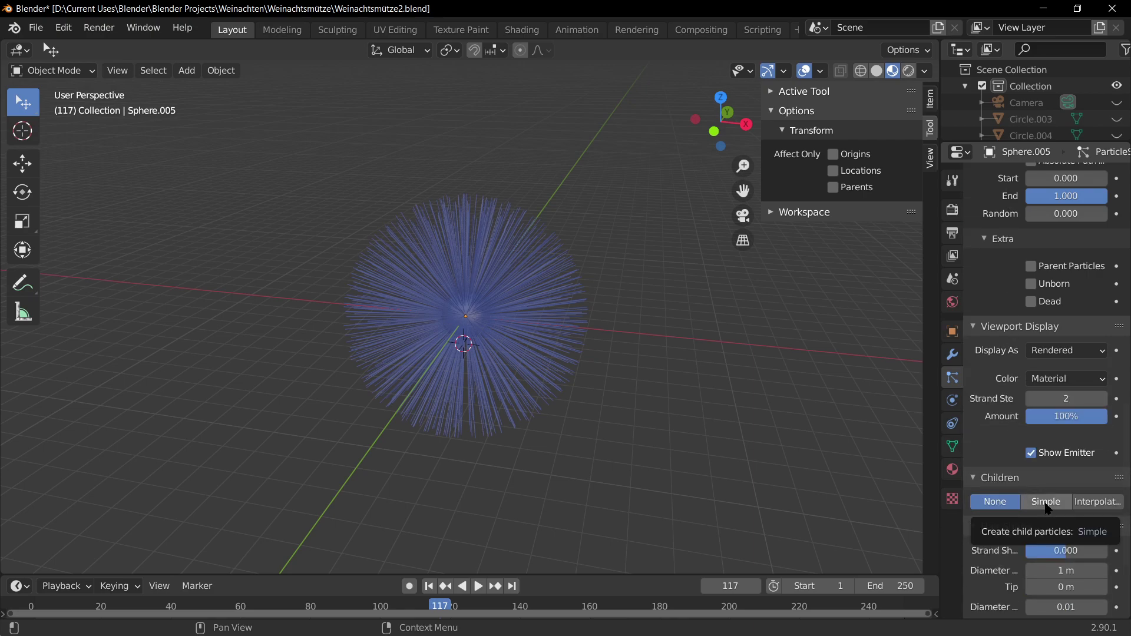
- Set the sphere's hair children to Simple and inspect the denser fur from several angles
scroll(525, 274, up, 4)
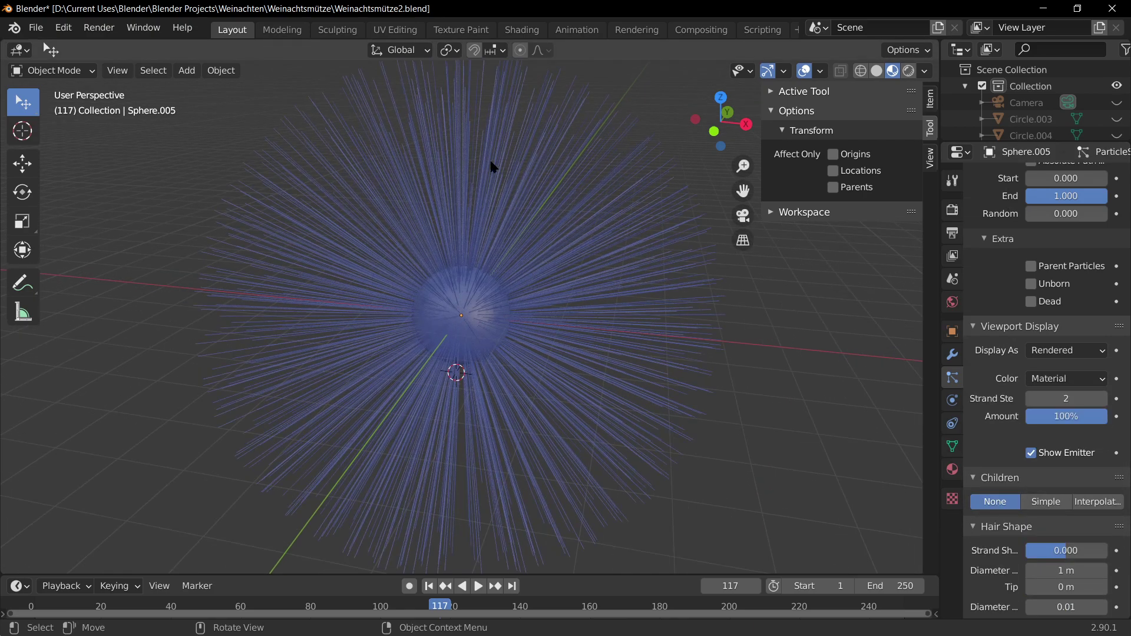
click(1042, 506)
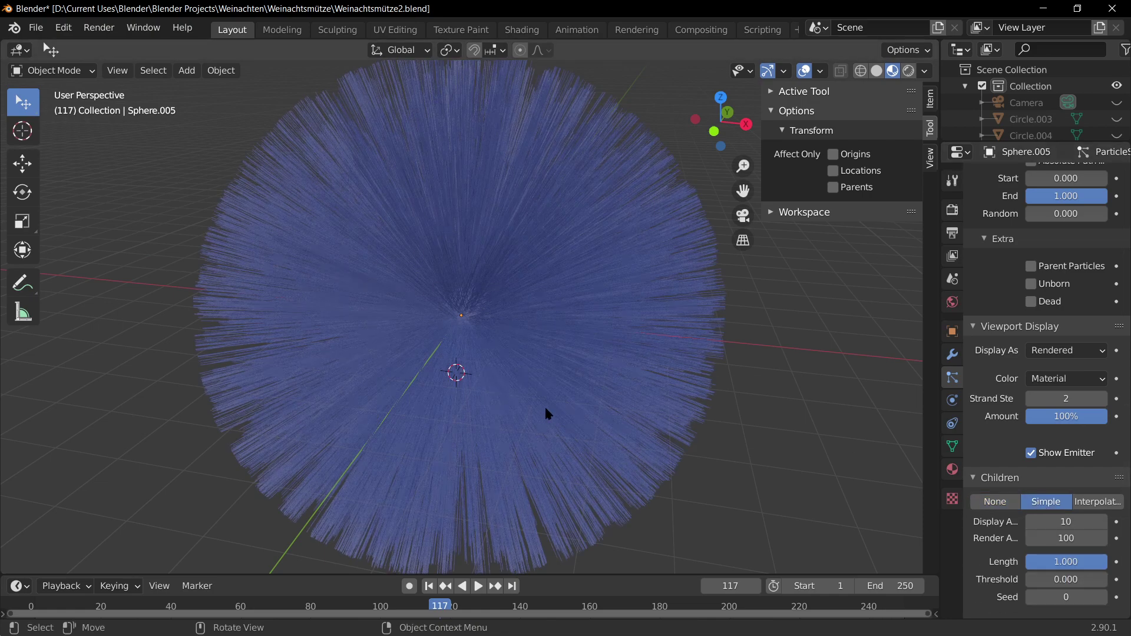
scroll(559, 392, down, 3)
middle_drag(579, 377, 544, 312)
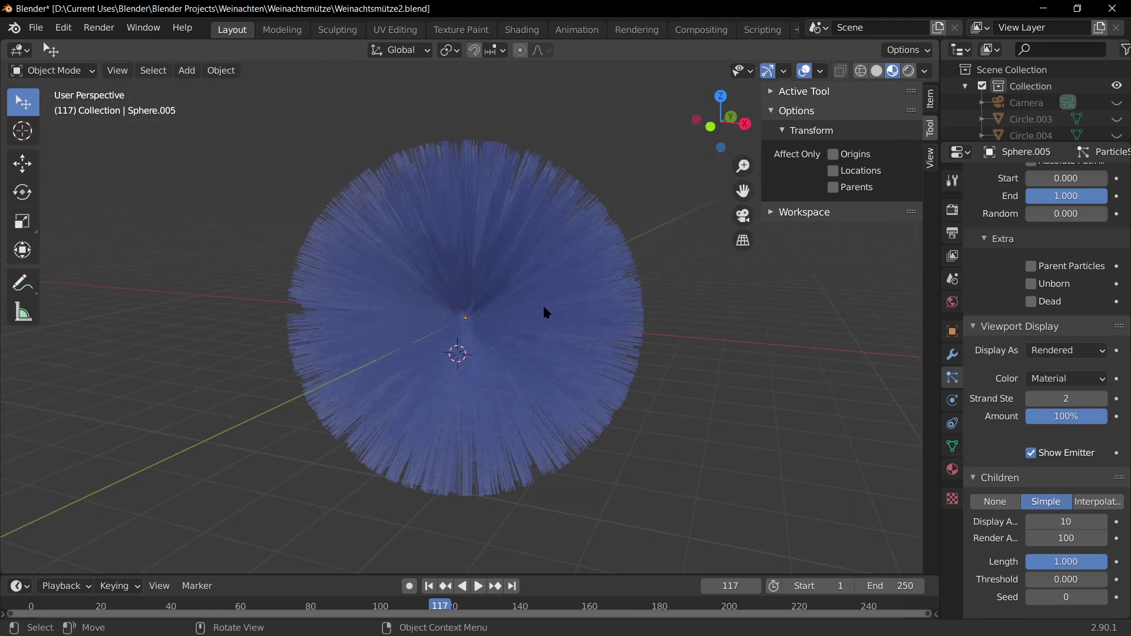
scroll(544, 307, down, 2)
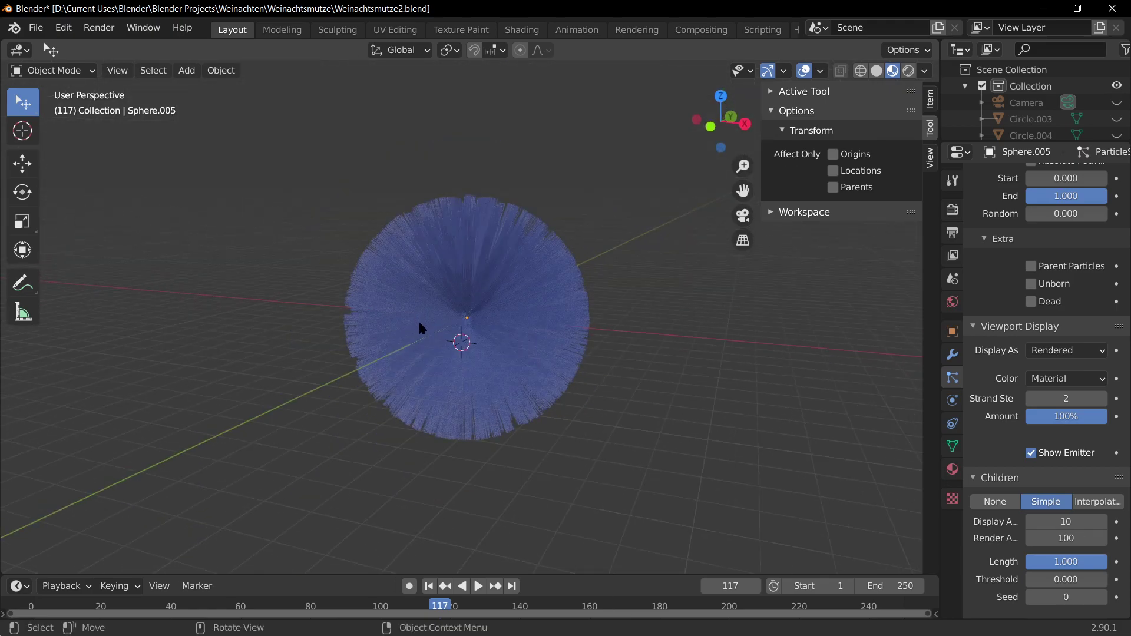
middle_drag(492, 327, 502, 361)
scroll(502, 361, up, 2)
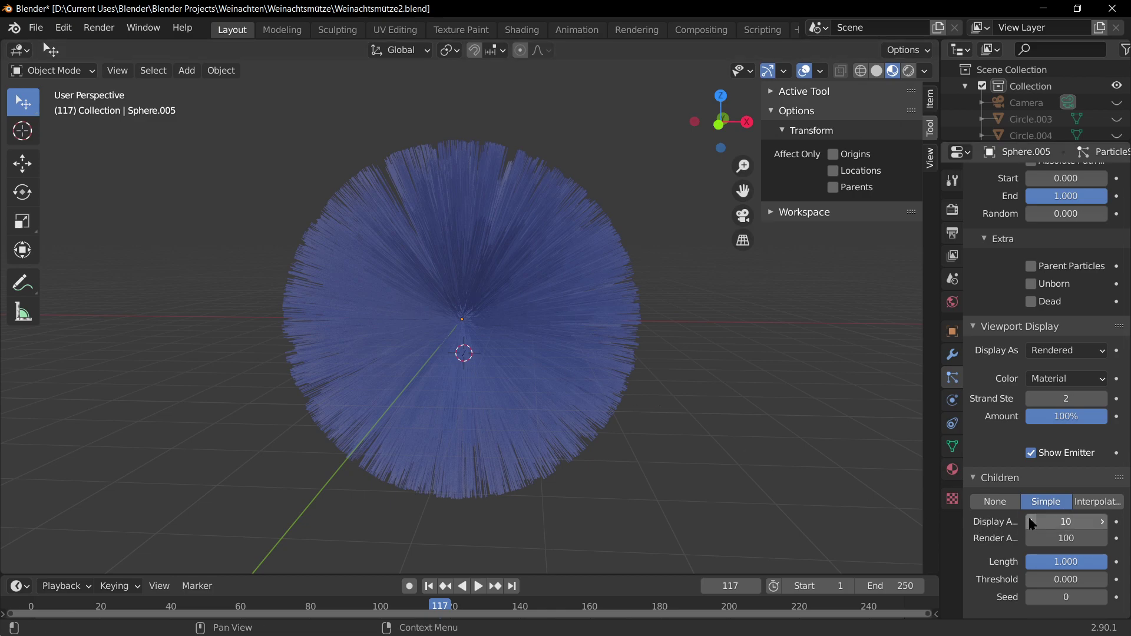
middle_drag(648, 365, 629, 356)
mouse_move(653, 362)
middle_down()
mouse_move(693, 359)
mouse_move(655, 361)
middle_up()
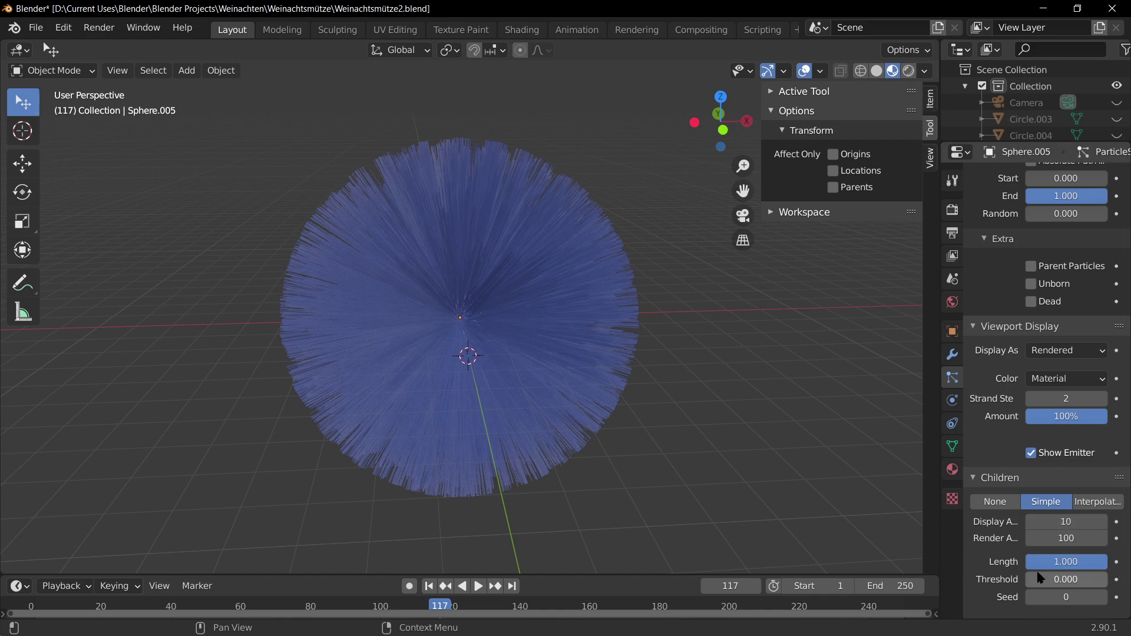
- Set the display amount of the hair children to 100 and check the fur from another angle
click(1064, 523)
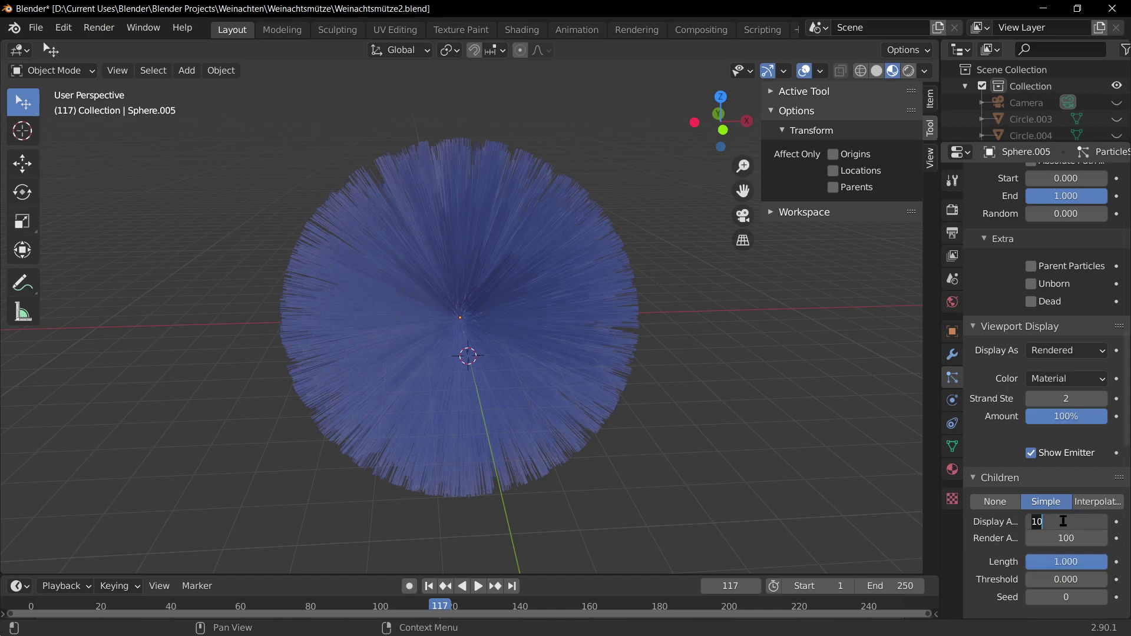
key(Home)
text(1)
key(Return)
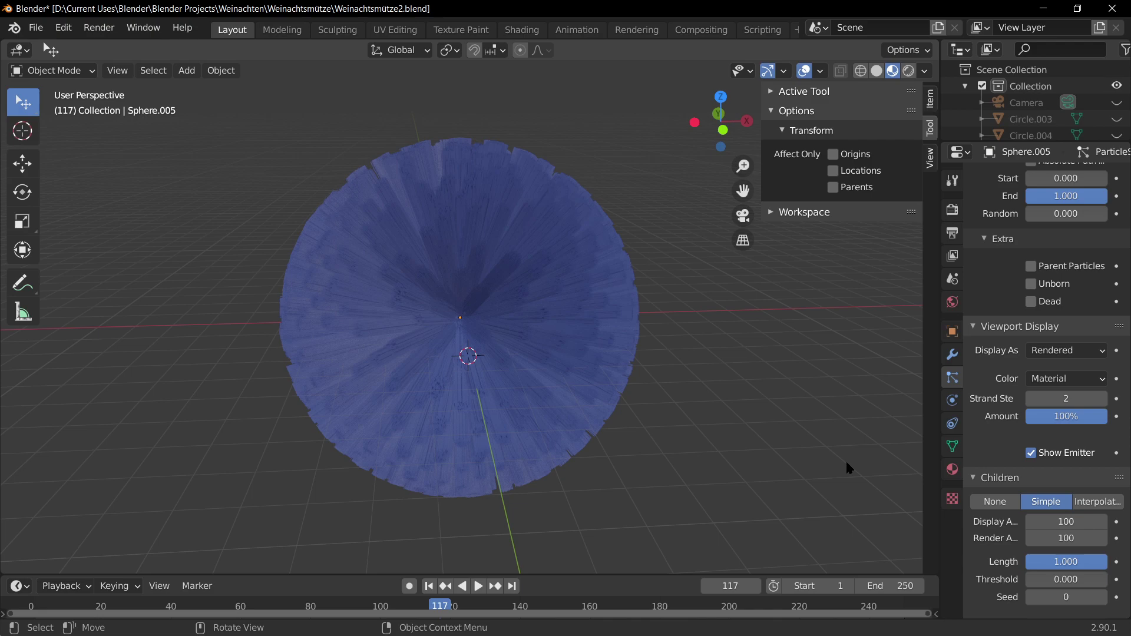
middle_drag(564, 268, 519, 201)
scroll(1043, 517, down, 3)
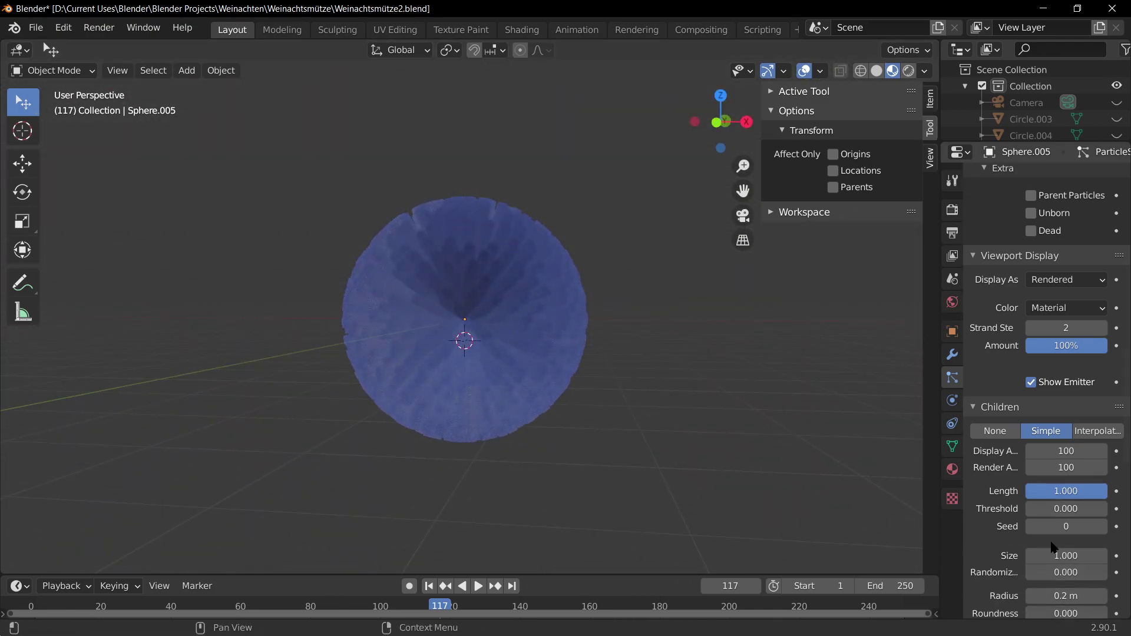
- Reduce the End value of the hair's render timing to 0.723 and inspect the fur up close
scroll(1043, 517, up, 13)
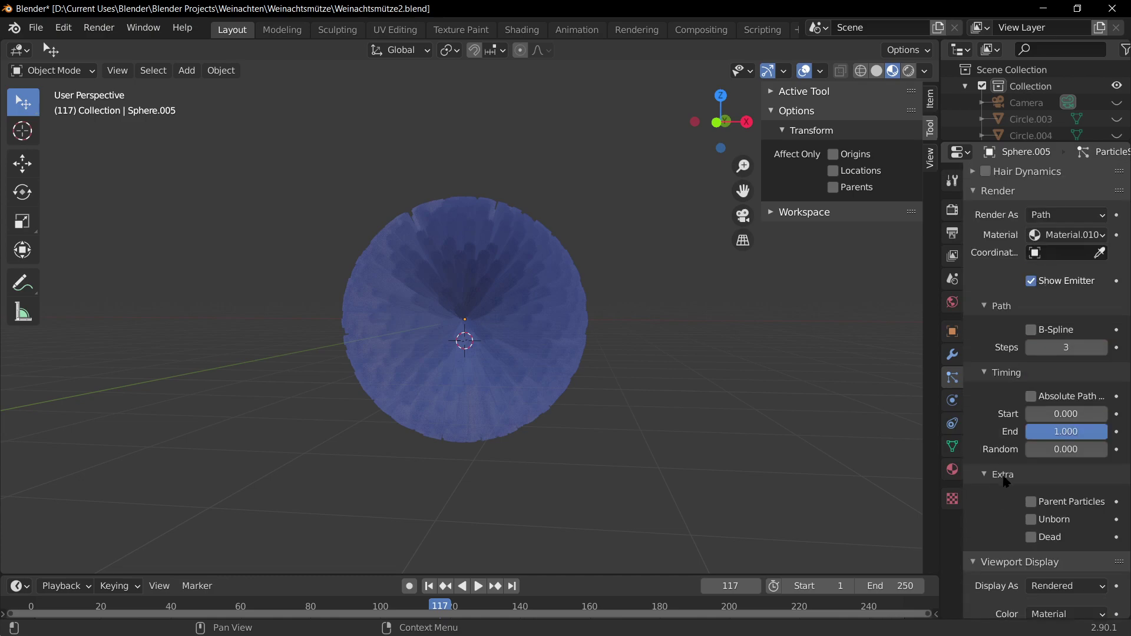
drag(1099, 436, 1065, 436)
scroll(677, 382, up, 4)
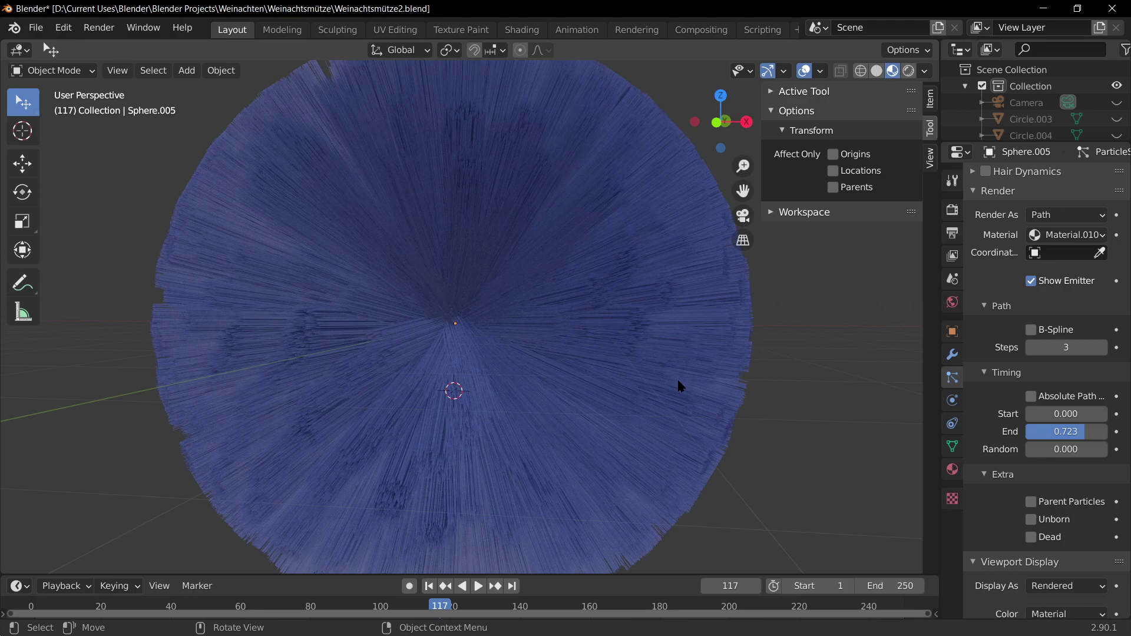
scroll(677, 383, up, 5)
scroll(682, 477, down, 7)
scroll(1036, 411, up, 12)
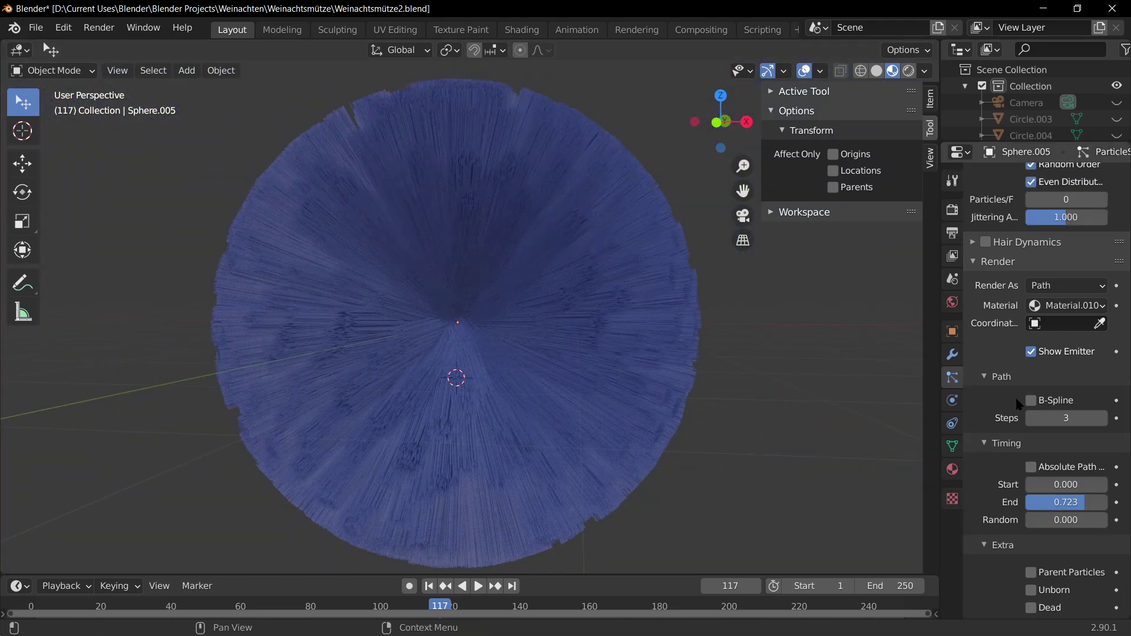
- Try Interpolated children, return to Simple, and reduce the child length to 0.830
scroll(1035, 411, down, 20)
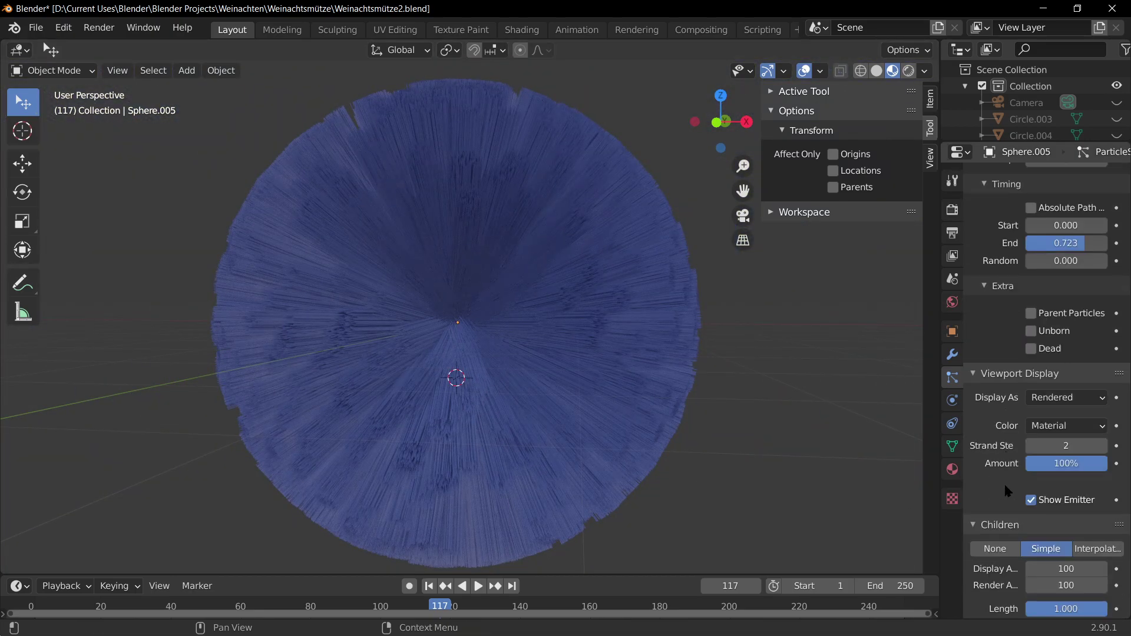
click(1098, 461)
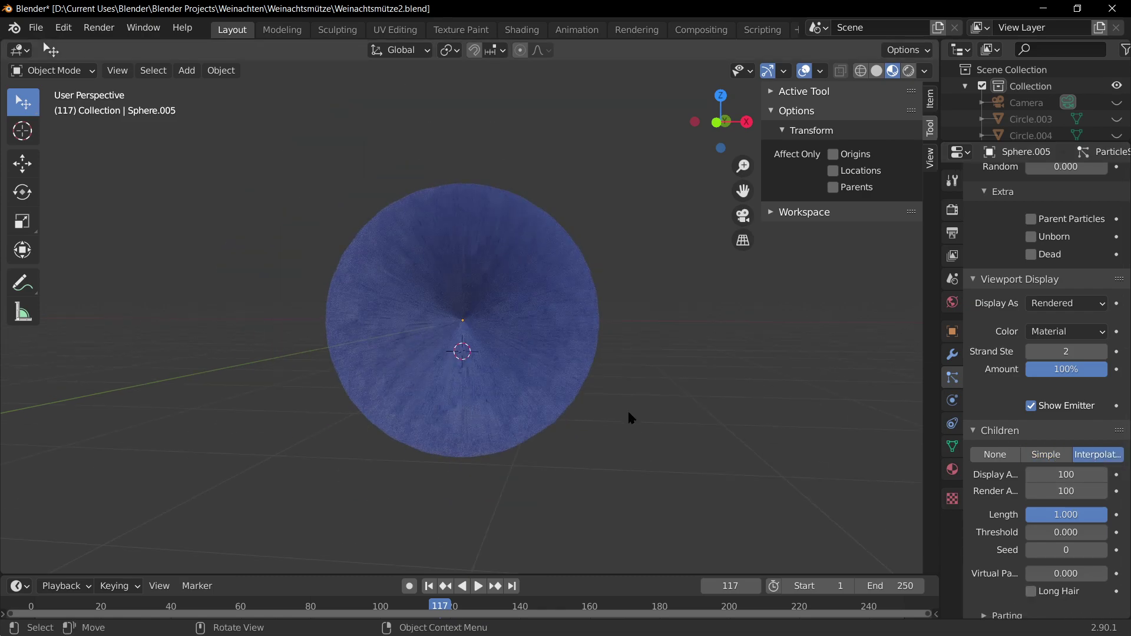
click(1052, 457)
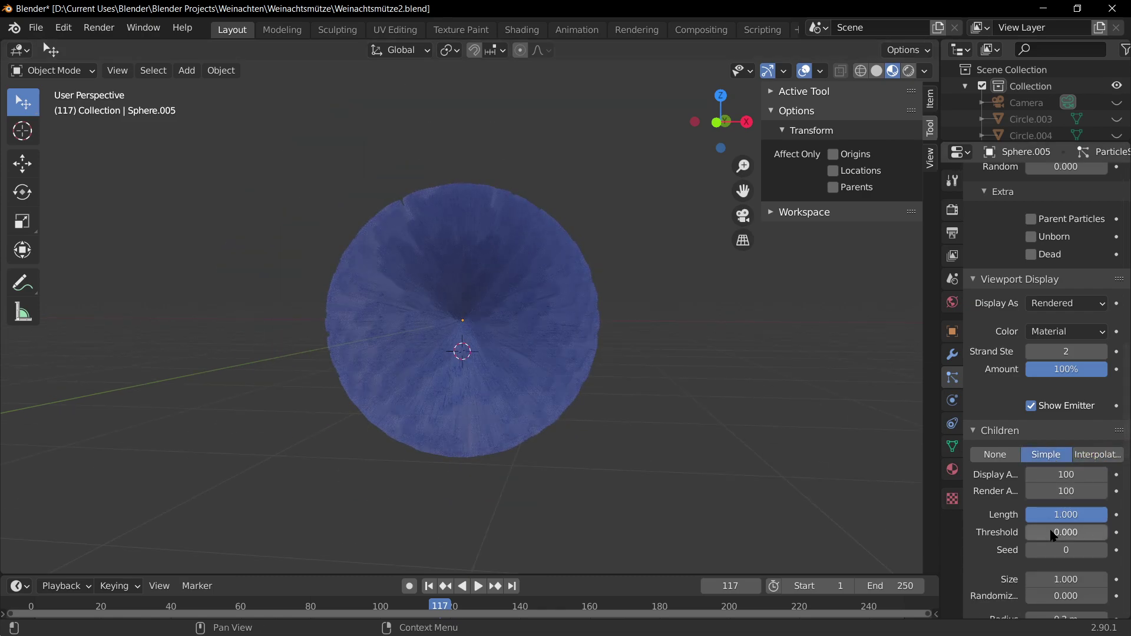
scroll(1061, 476, down, 1)
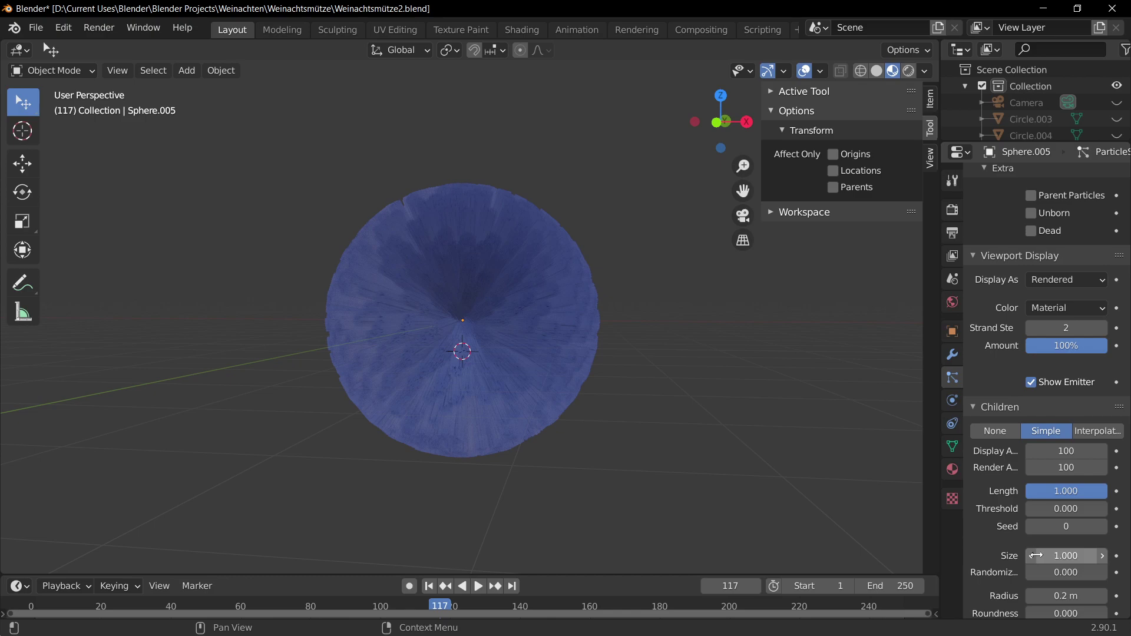
drag(1088, 489, 1057, 491)
- Try changing the sphere's hair emission number and undo the change
scroll(1039, 345, up, 20)
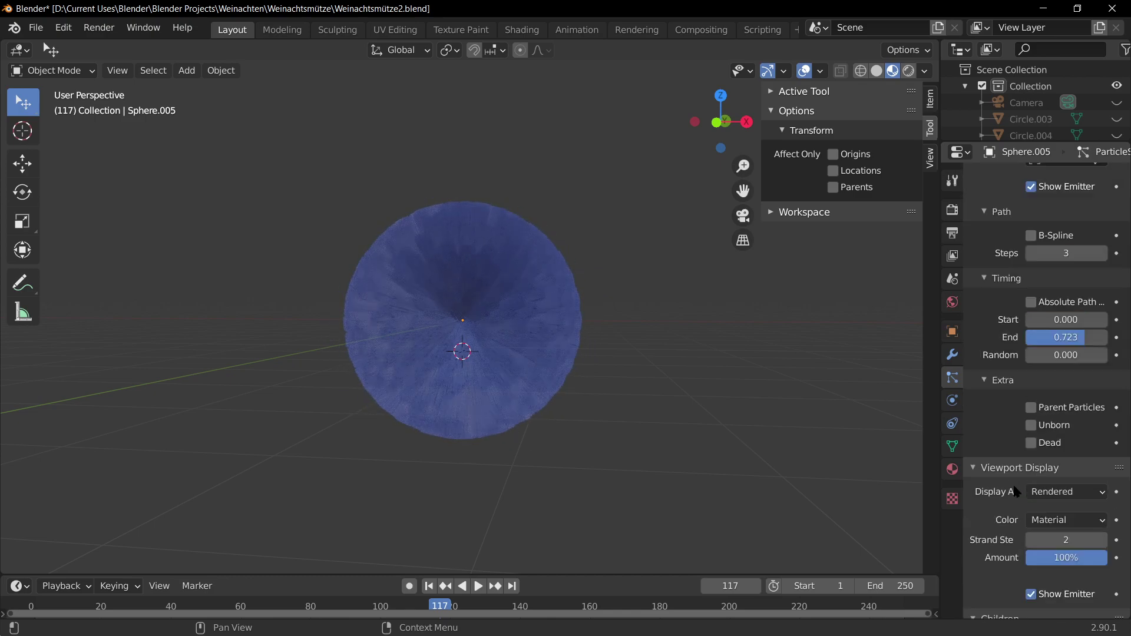
scroll(1040, 345, up, 5)
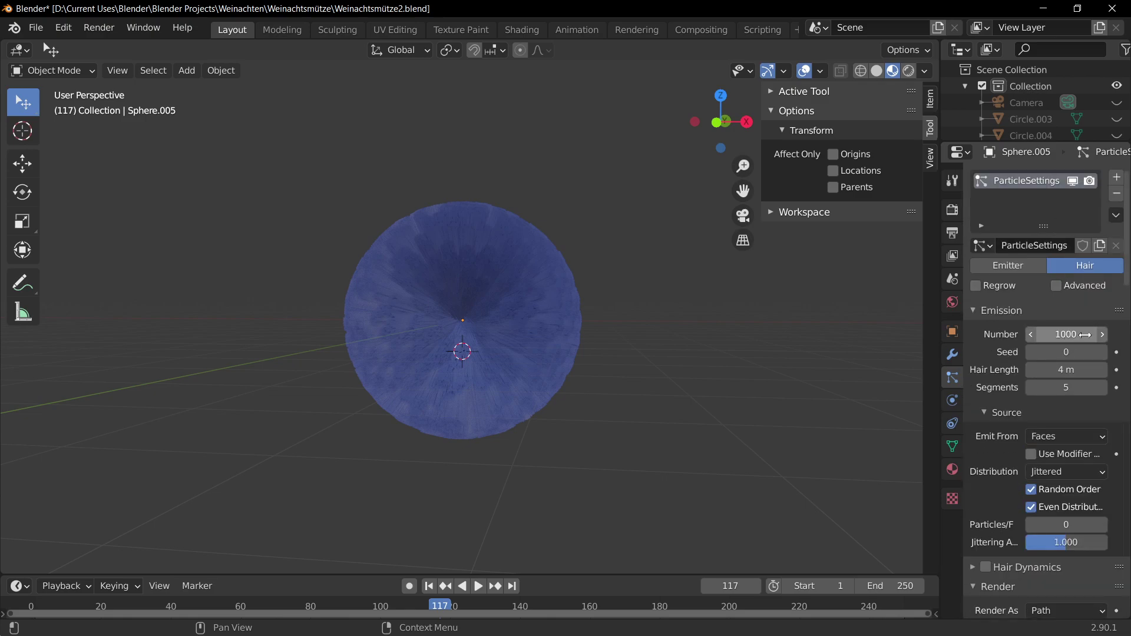
drag(1064, 334, 1073, 370)
key(ctrl+z)
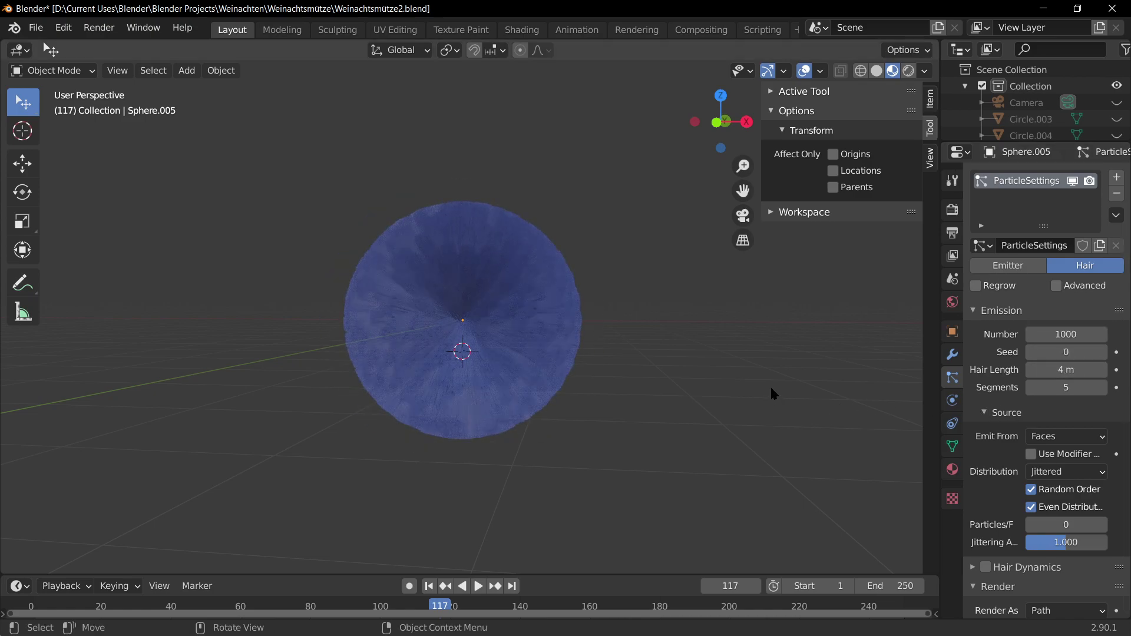
- Set both the display amount and the render amount of the hair children to 24
scroll(631, 433, down, 2)
scroll(550, 339, up, 7)
scroll(996, 522, down, 12)
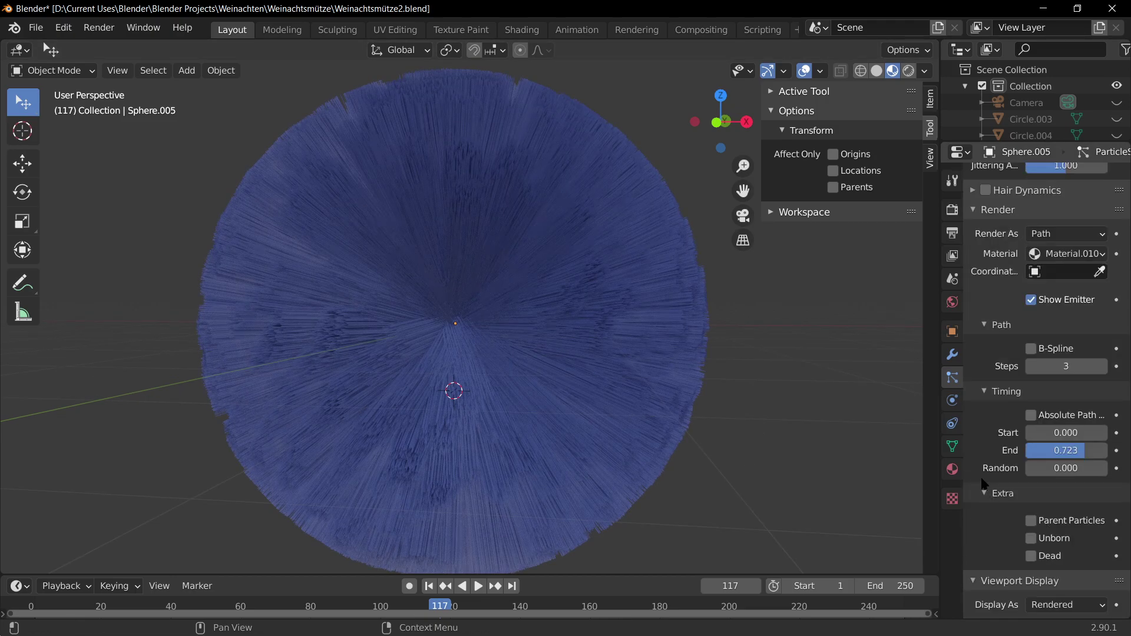
scroll(983, 485, down, 12)
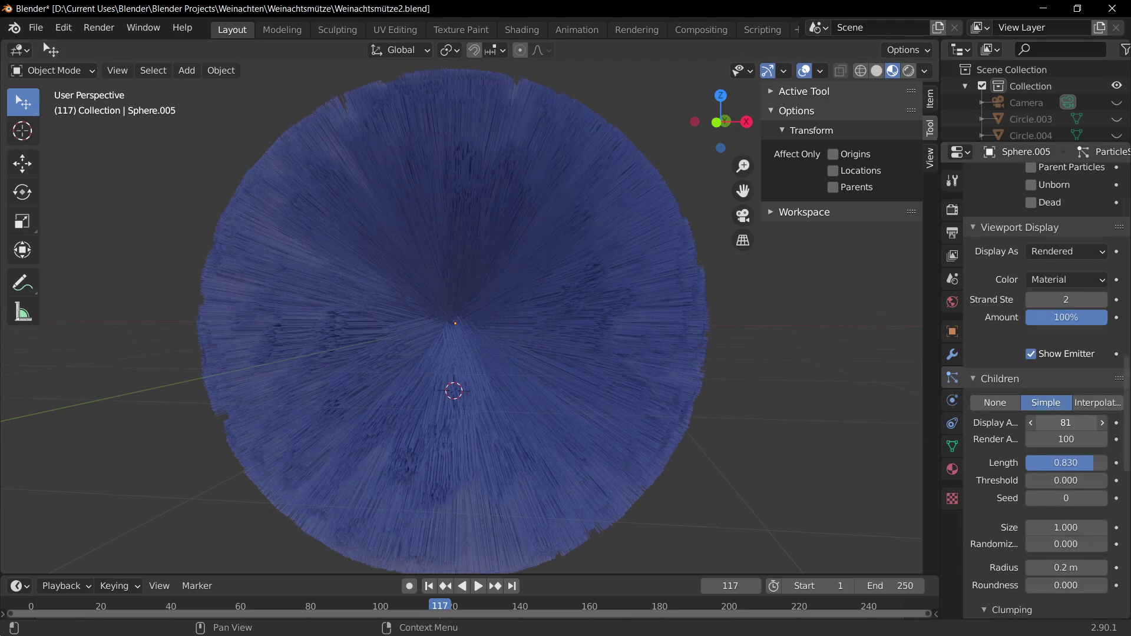
drag(1066, 423, 1034, 422)
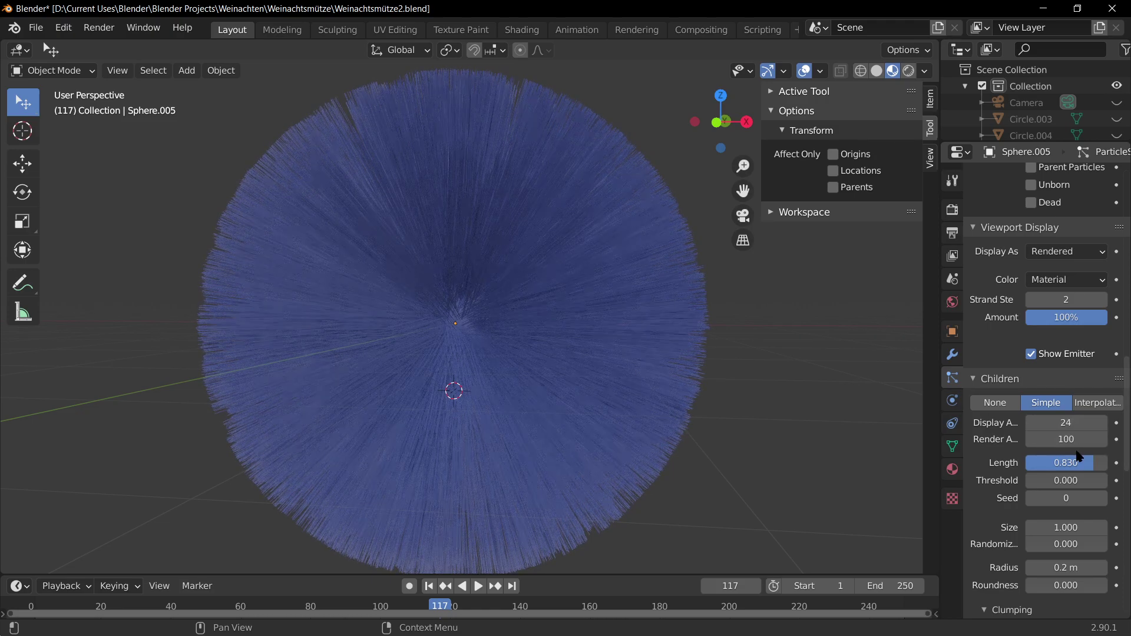
click(1066, 439)
text(24)
key(Return)
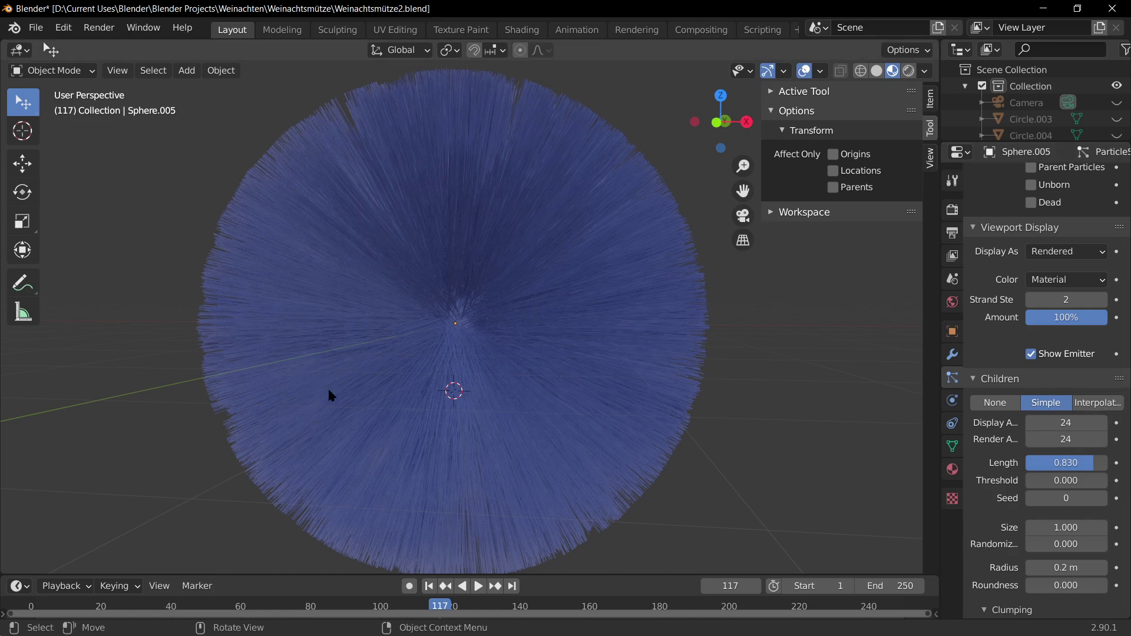
- Adjust the child length to 0.837 and switch the sphere to Particle Edit mode
mouse_move(1096, 465)
mouse_down()
mouse_move(1081, 465)
mouse_move(1097, 465)
mouse_up()
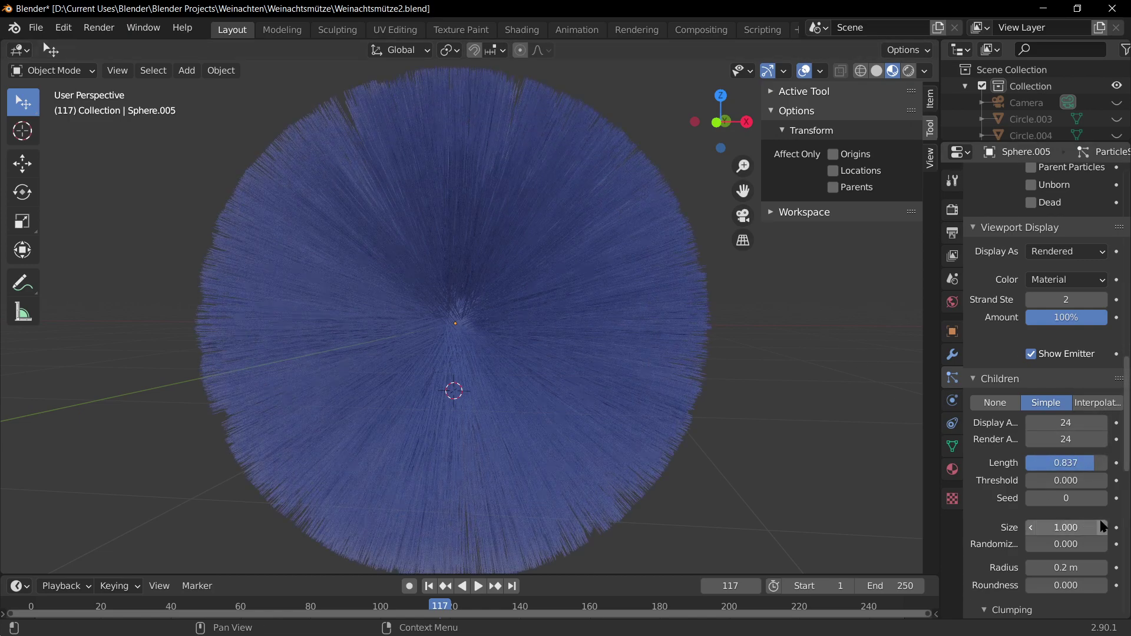
click(53, 71)
click(50, 195)
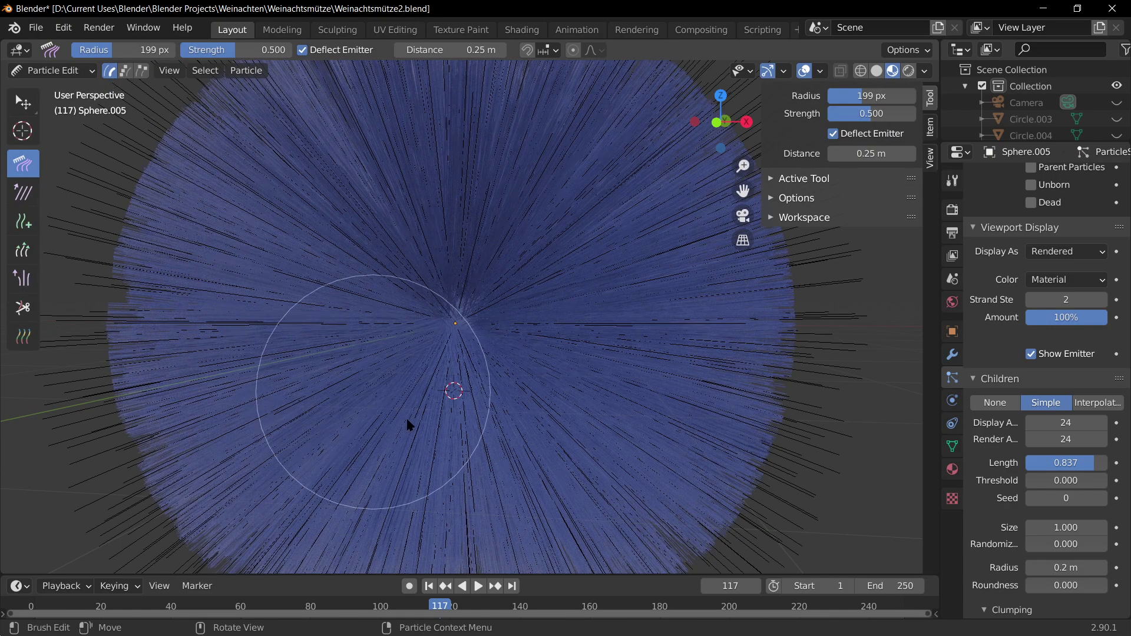
- Look through the render properties and the output properties, expanding the Hair section to examine its settings
scroll(408, 424, down, 5)
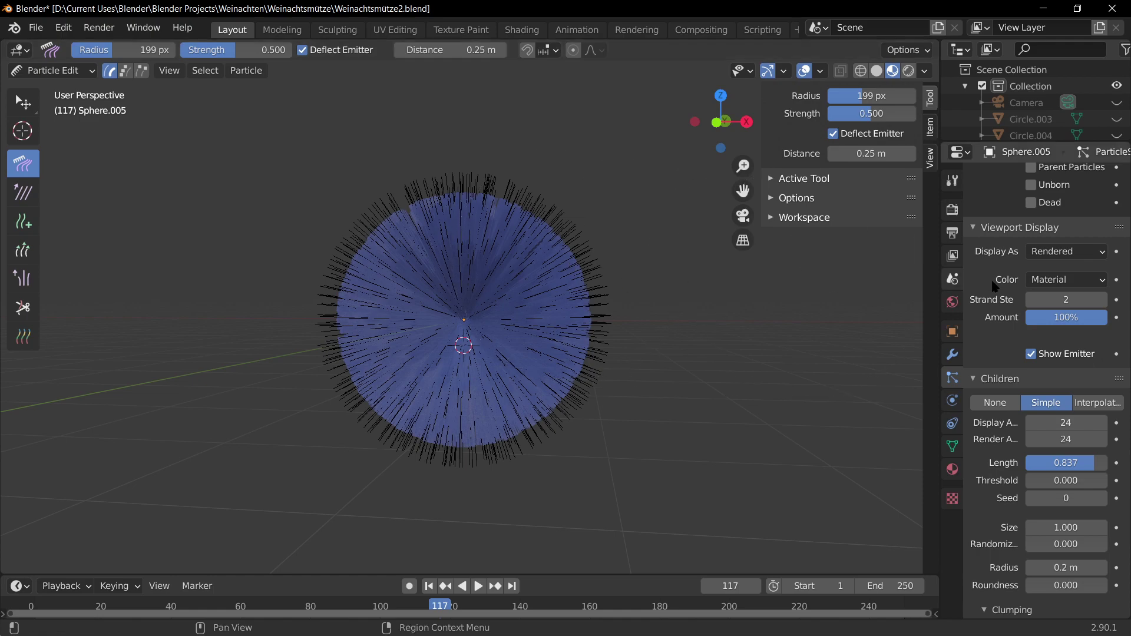
click(951, 211)
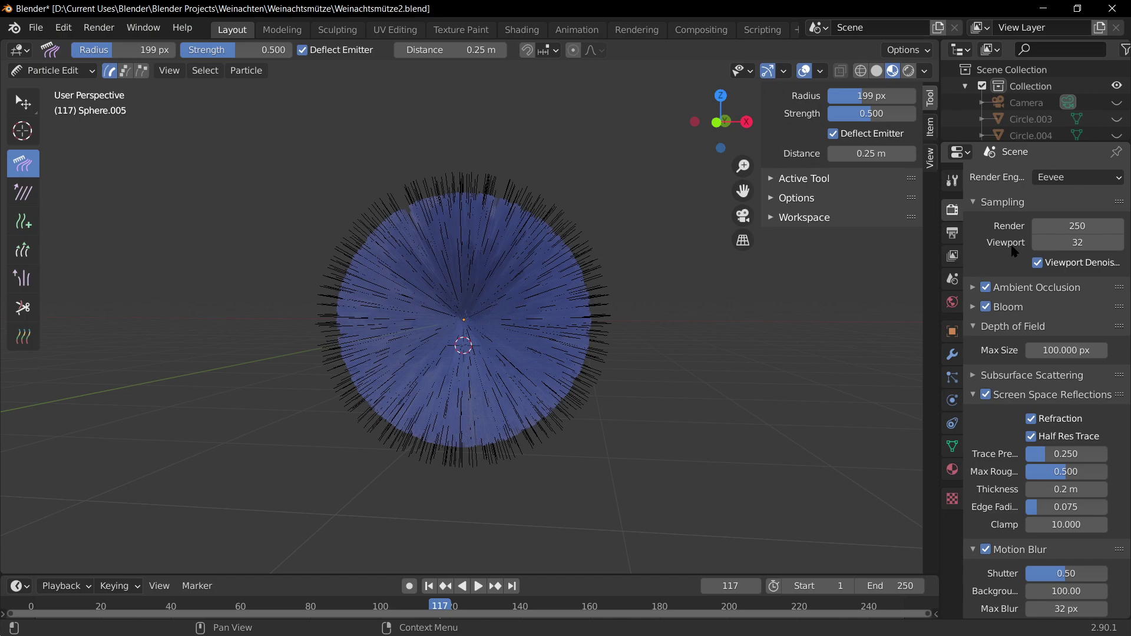
scroll(1009, 327, down, 5)
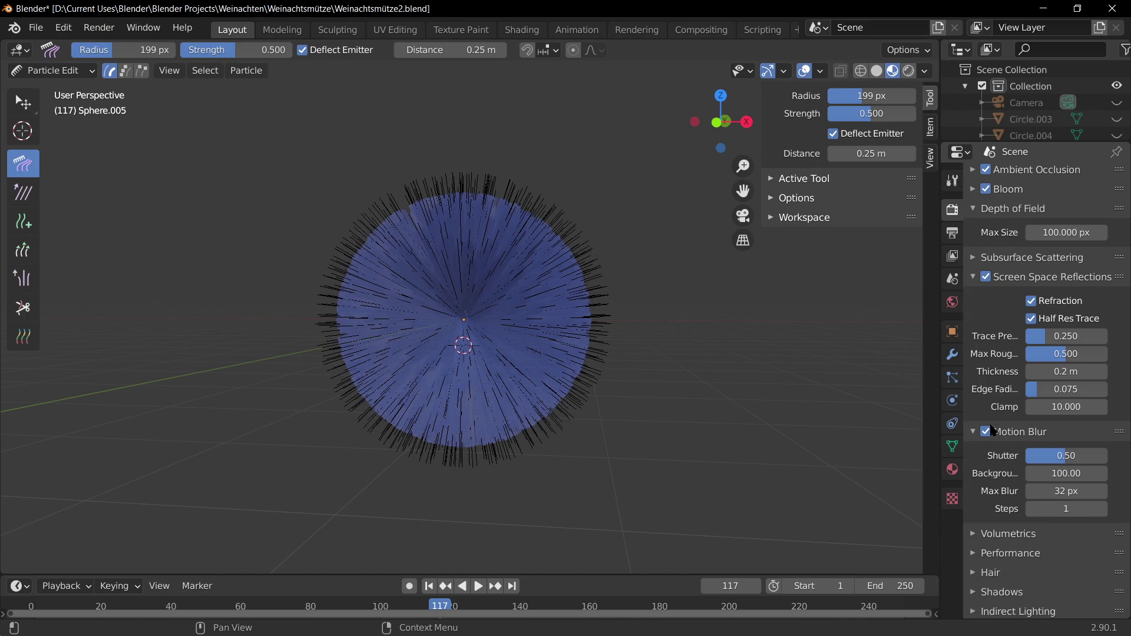
click(979, 574)
scroll(1000, 551, down, 5)
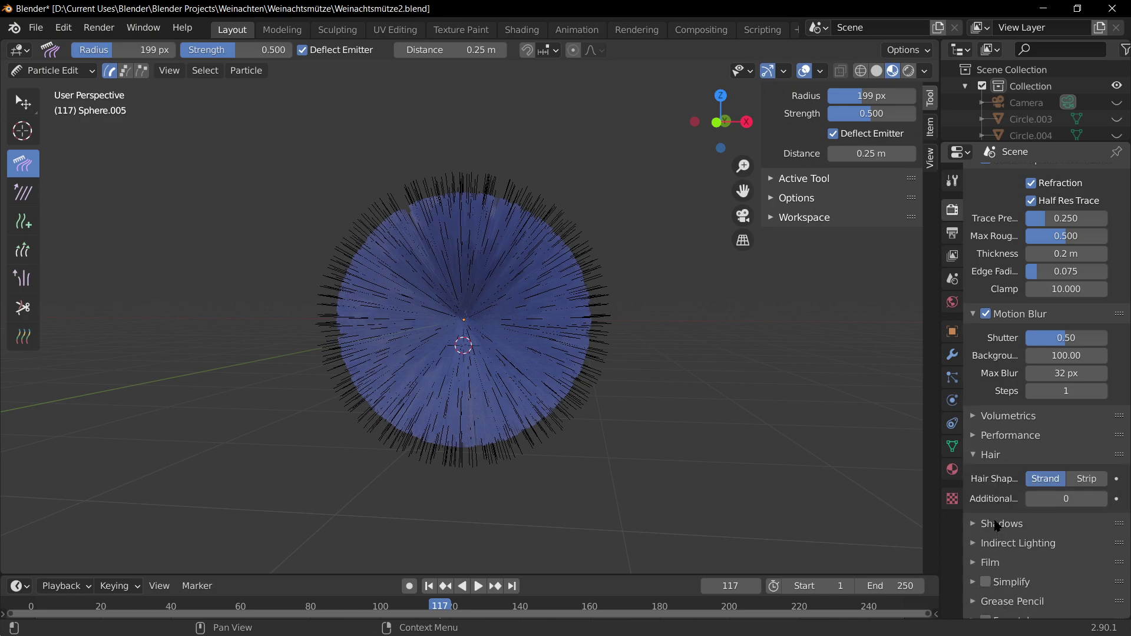
scroll(1001, 528, down, 1)
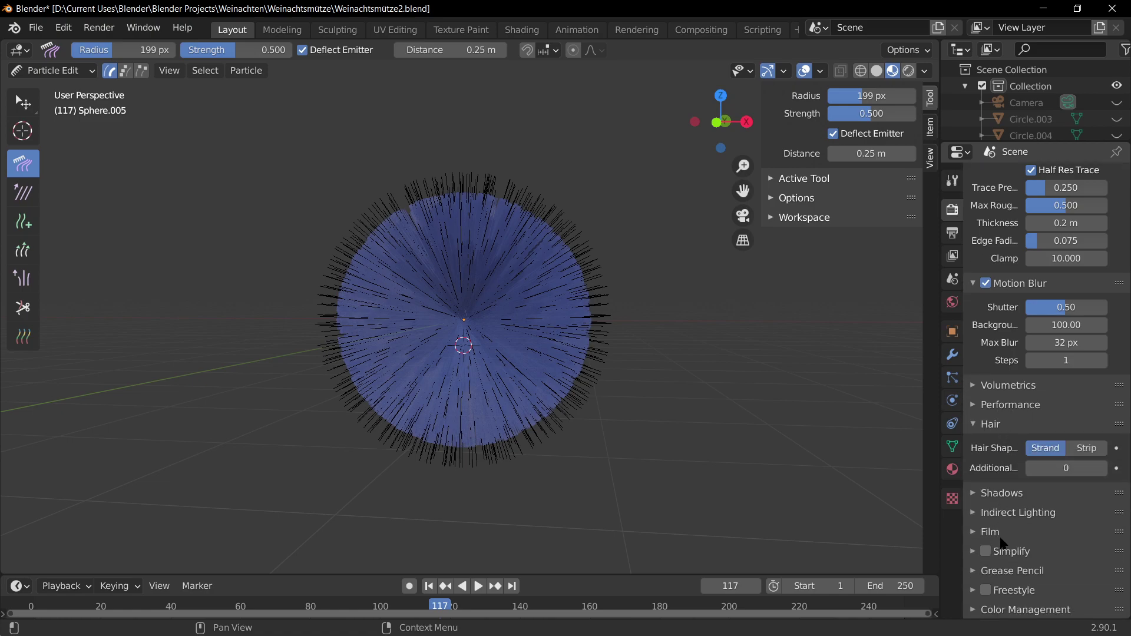
scroll(983, 502, up, 1)
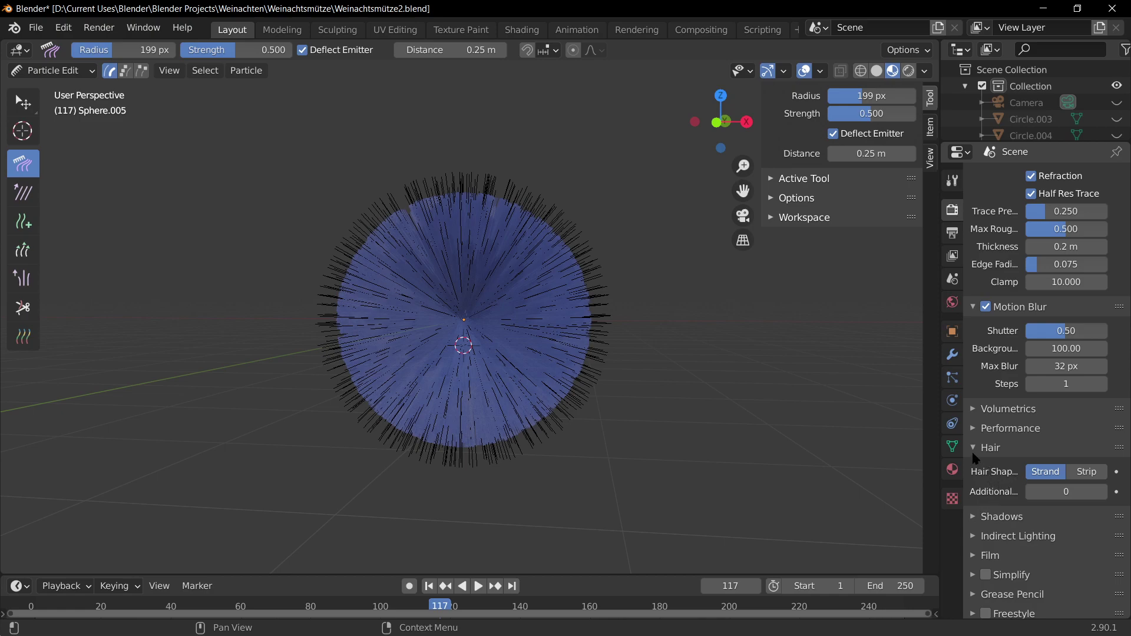
scroll(1025, 548, down, 1)
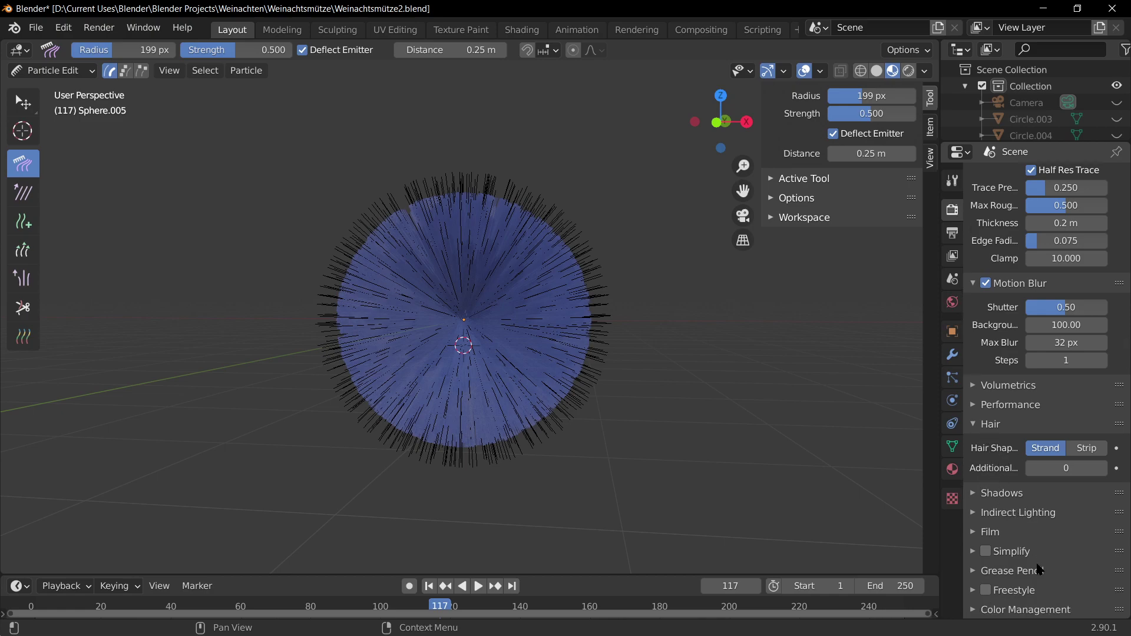
scroll(1044, 566, up, 11)
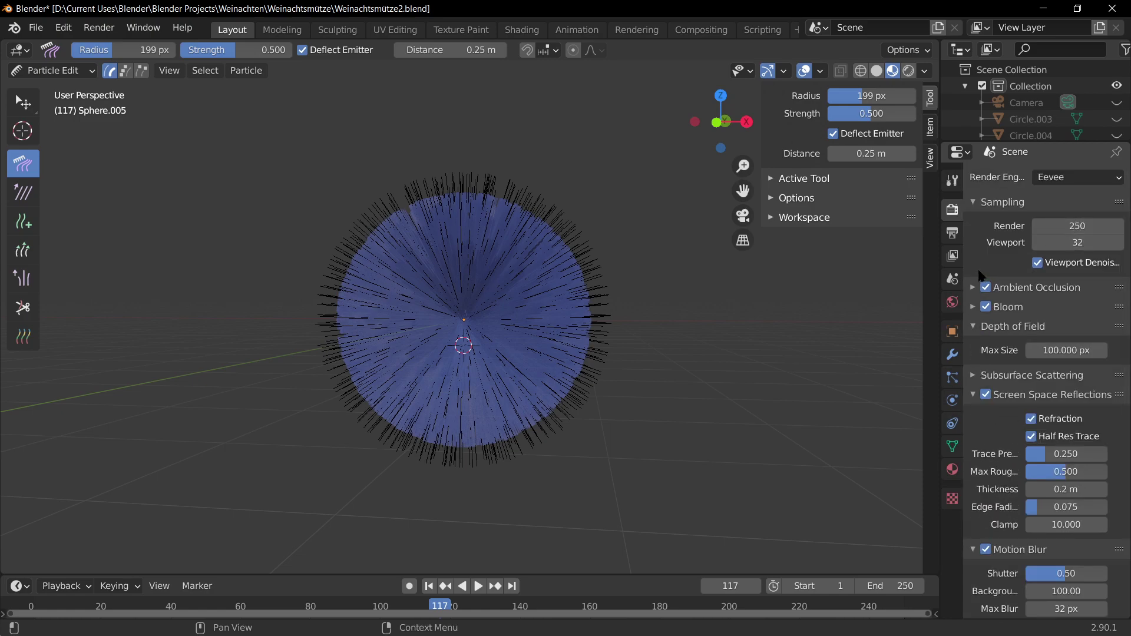
click(952, 234)
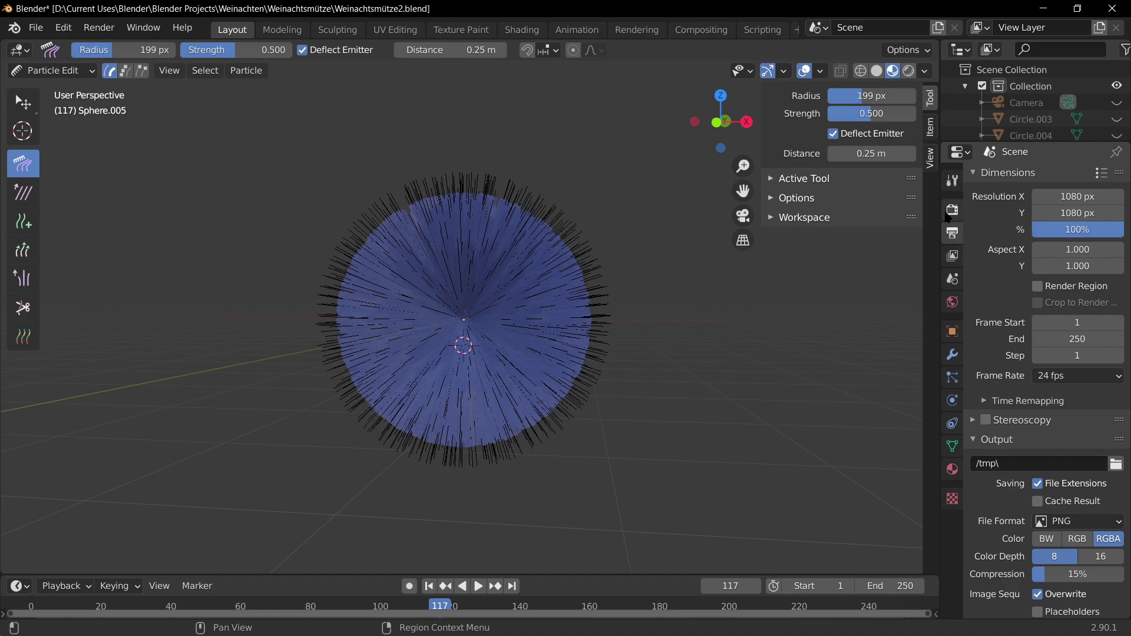
- Show the active tool settings and compare the sphere's hair in Object Mode with its display in Particle Edit mode
click(953, 180)
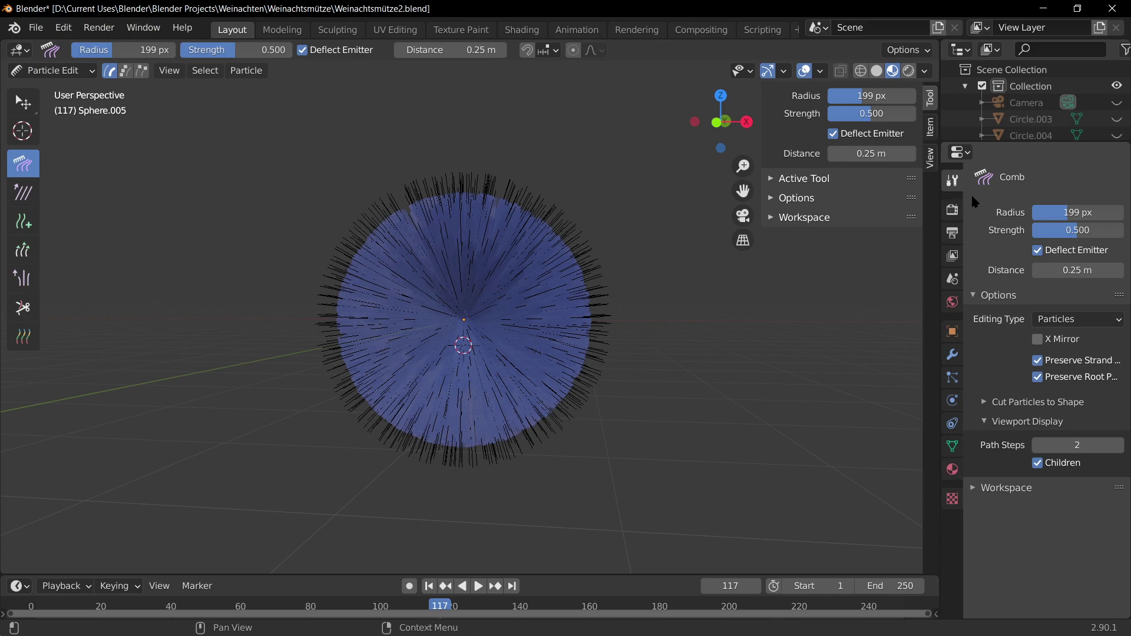
click(63, 72)
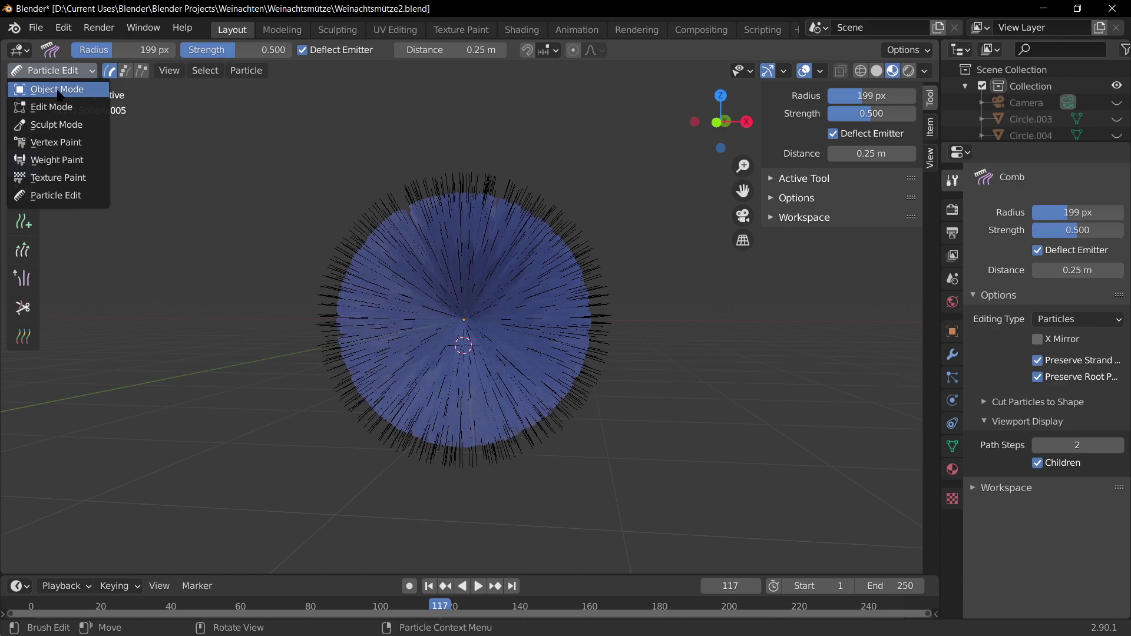
click(59, 92)
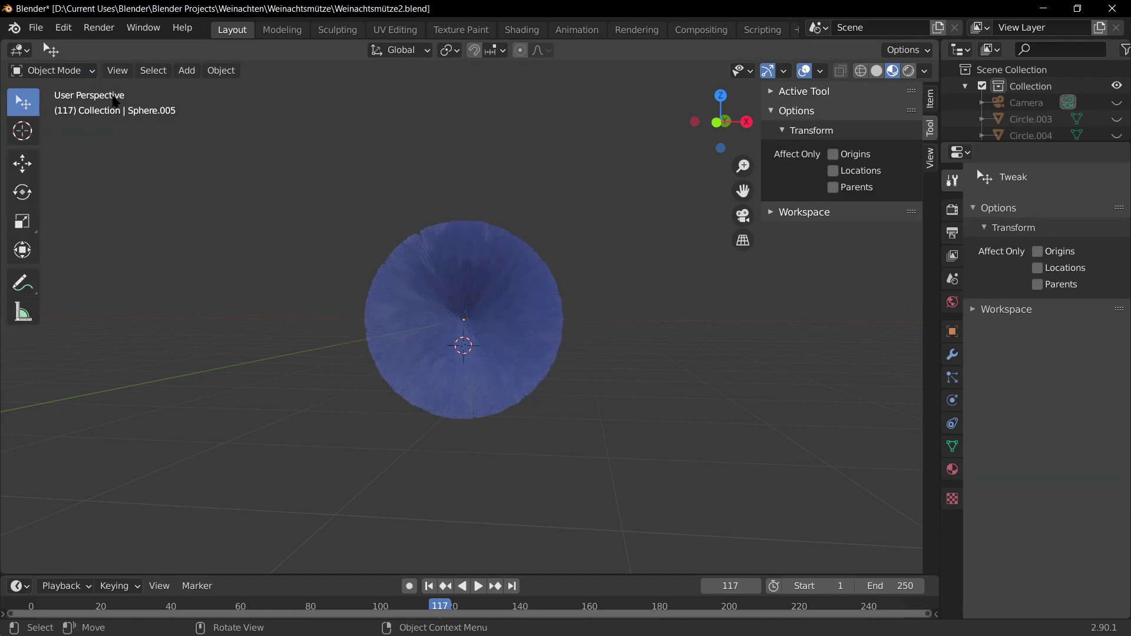
click(52, 71)
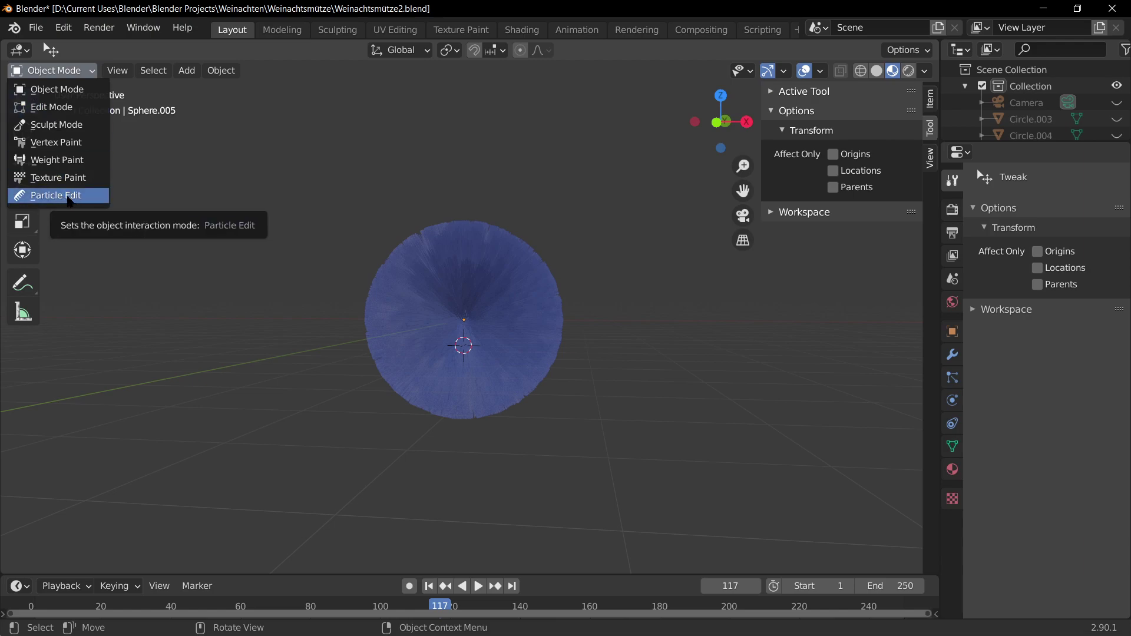
click(56, 195)
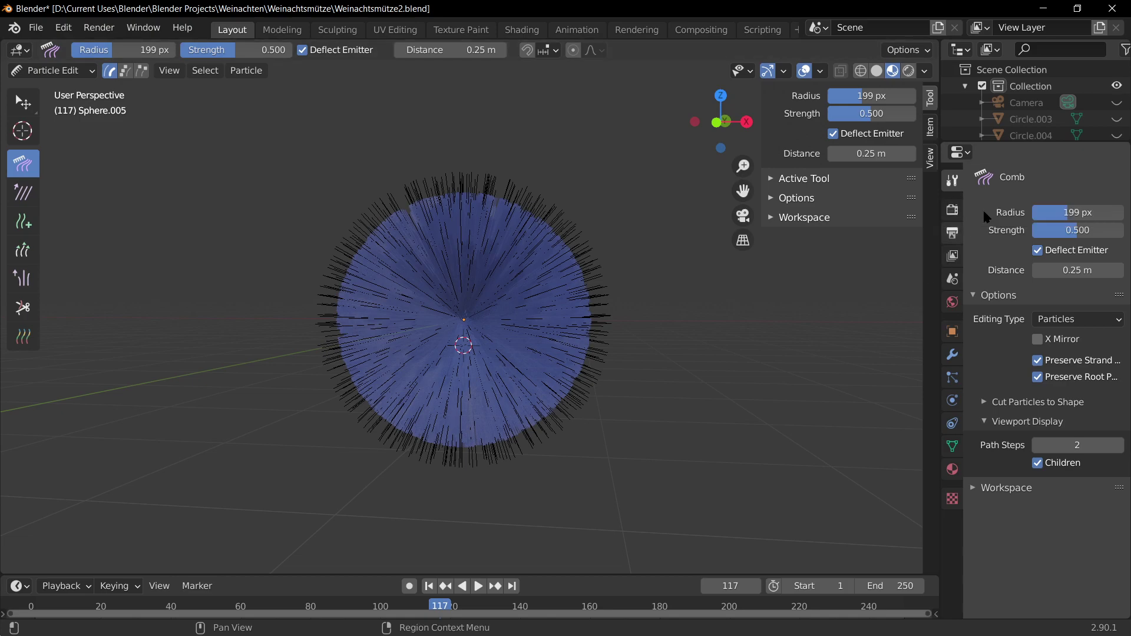
- Toggle the viewport display of the hair children in Particle Edit off and back on
click(1038, 464)
click(1038, 464)
click(1038, 463)
click(1038, 463)
click(1038, 463)
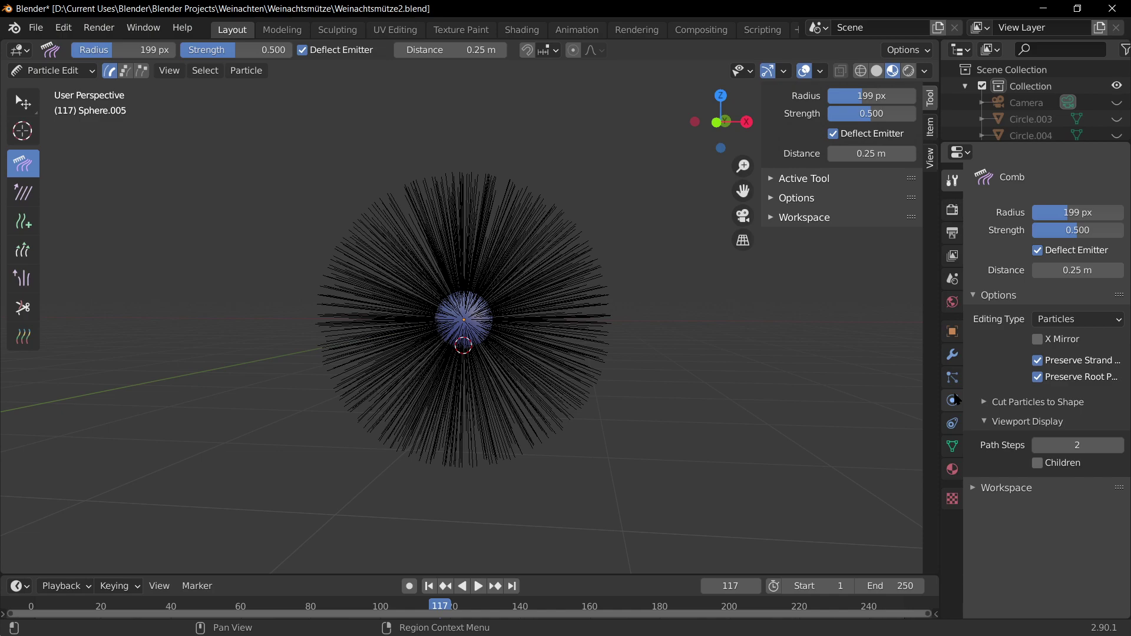
click(1037, 463)
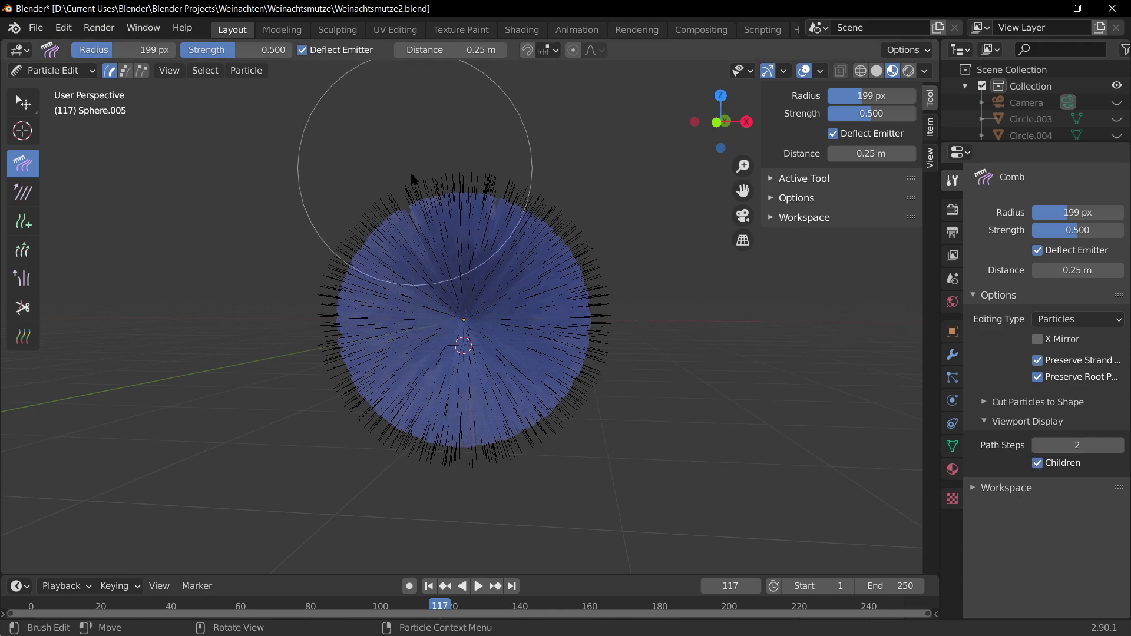
- Comb the sphere's hair over with the 199 px Comb brush and return to Object Mode to inspect it
middle_drag(557, 258, 534, 284)
mouse_move(465, 235)
mouse_down()
mouse_move(434, 480)
mouse_move(497, 182)
mouse_move(606, 504)
mouse_move(645, 503)
mouse_move(606, 212)
mouse_move(636, 429)
mouse_move(533, 580)
mouse_move(640, 272)
mouse_up()
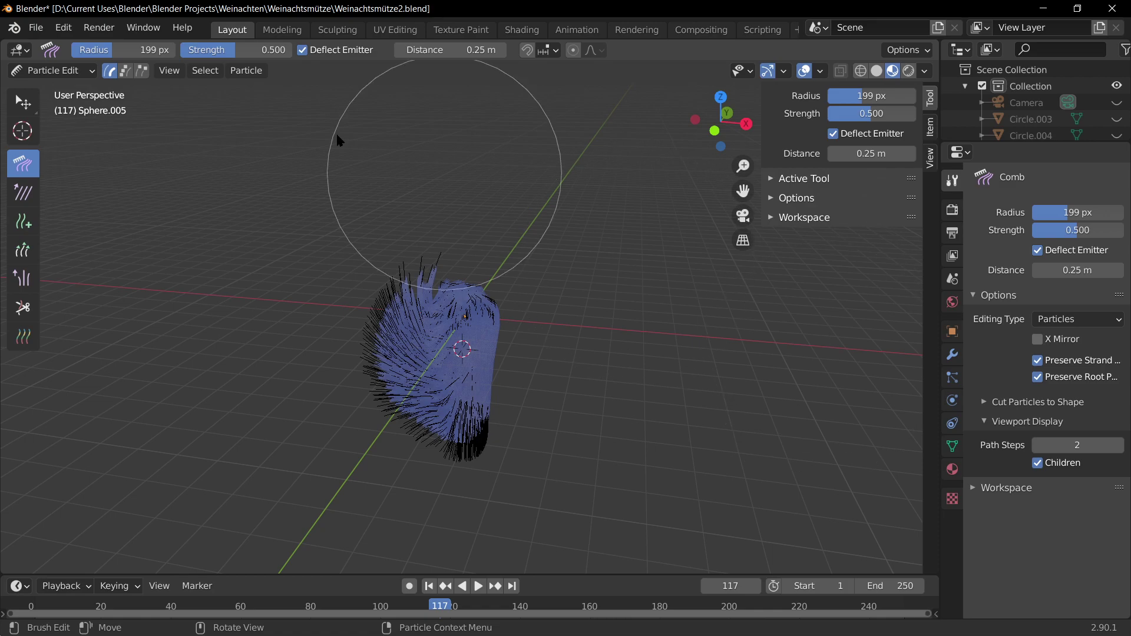
click(54, 70)
click(52, 89)
scroll(501, 377, up, 6)
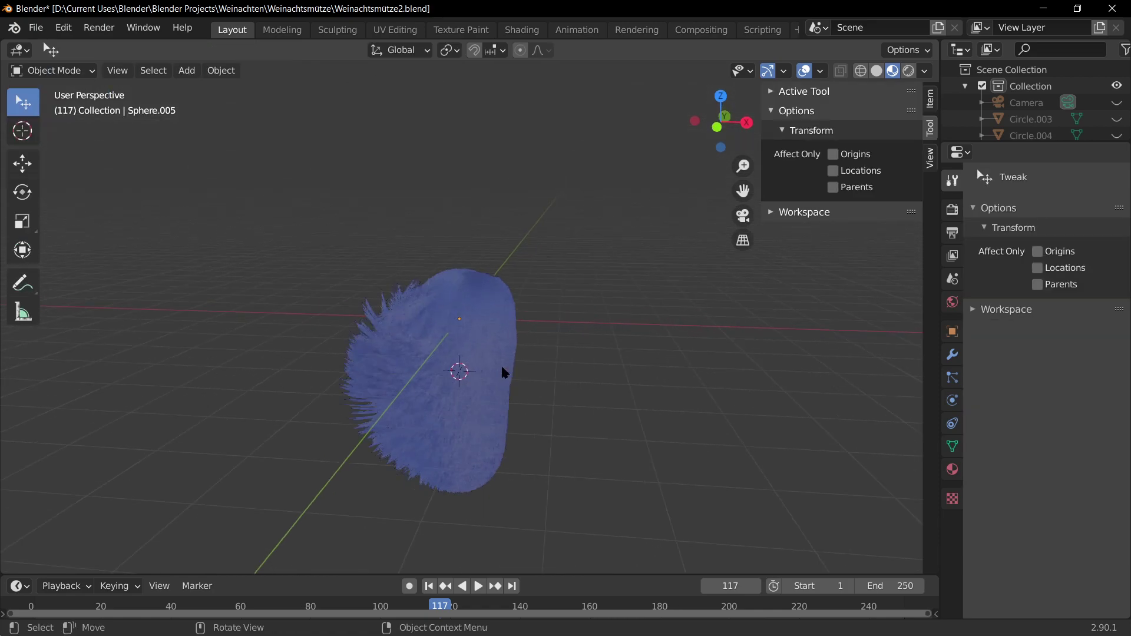
middle_drag(497, 429, 557, 357)
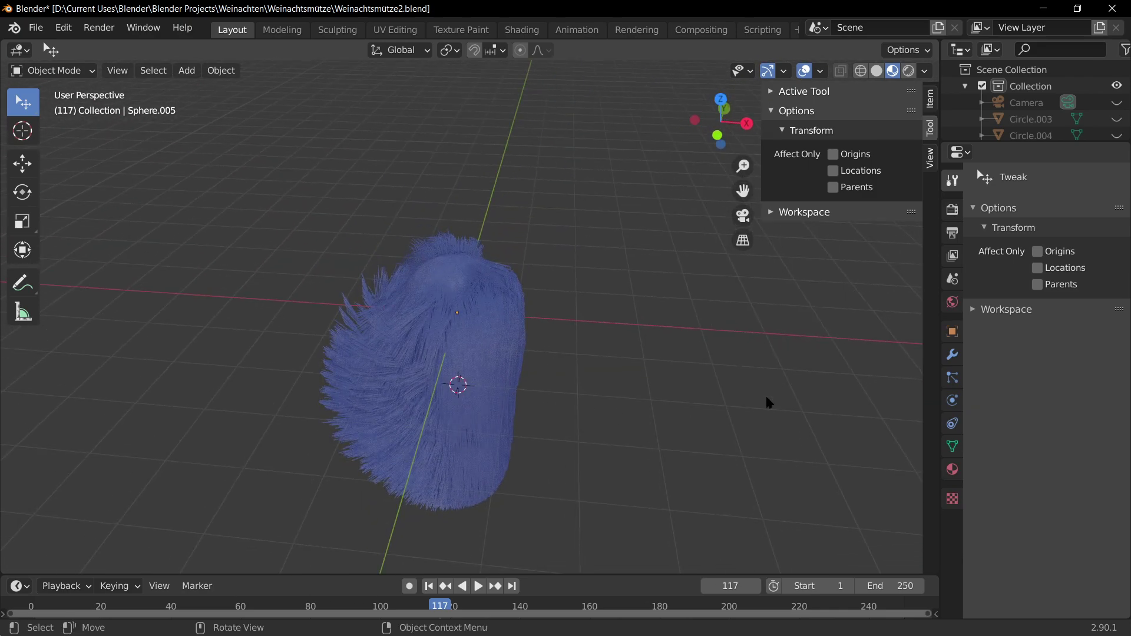
key(Tab)
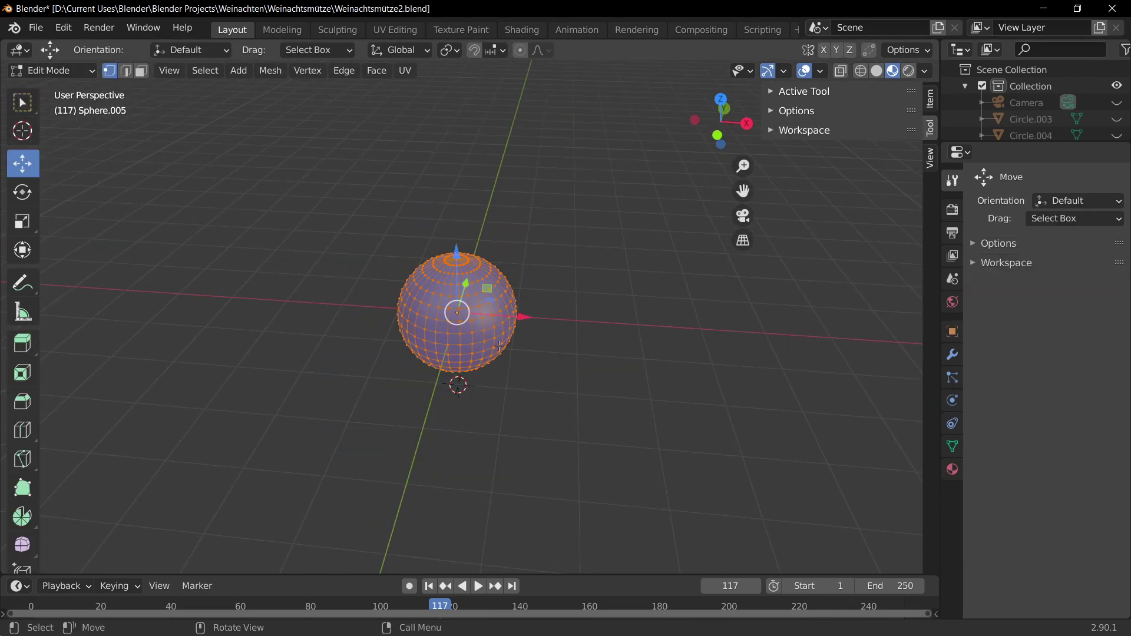
key(Tab)
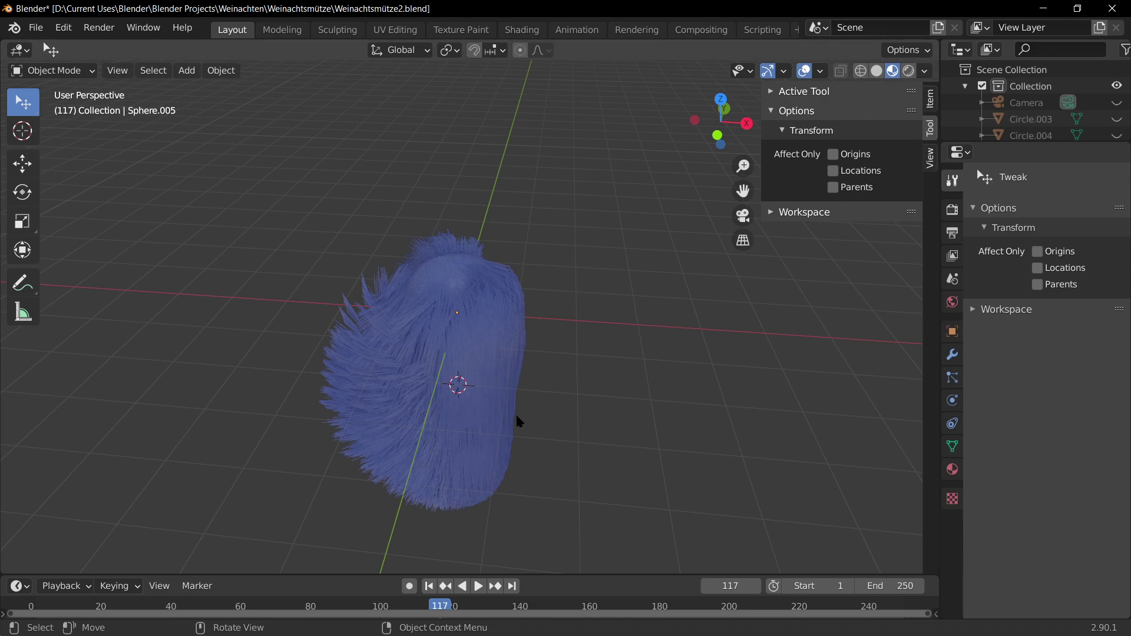
- Select the hair sphere and set its material's roughness to 0.000
shift+click(449, 308)
click(952, 470)
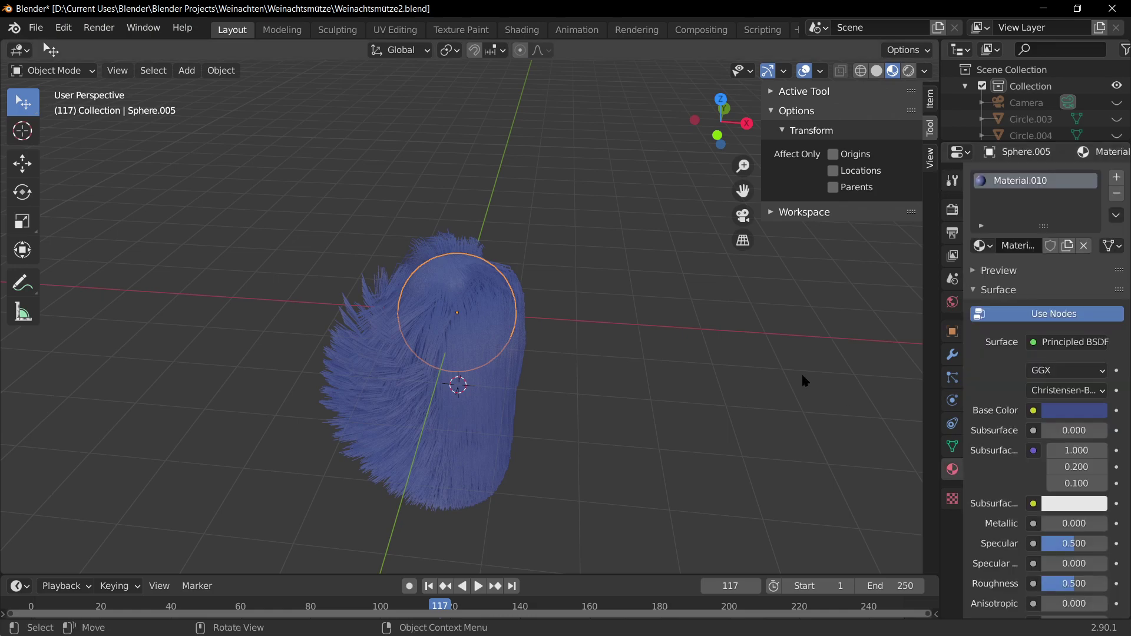
scroll(1001, 528, down, 3)
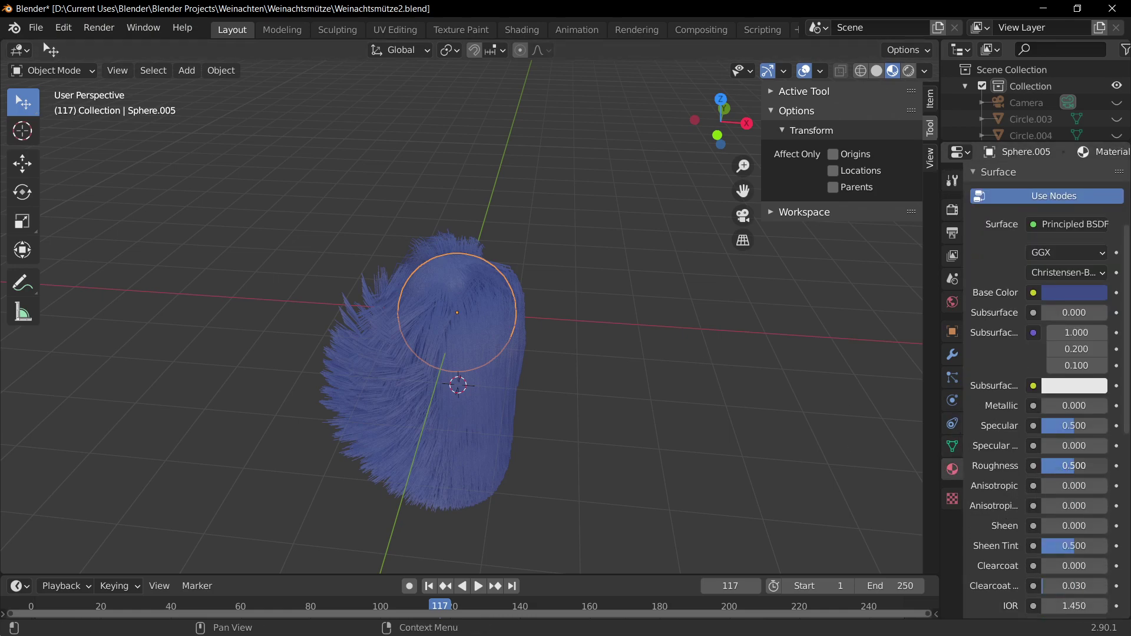
drag(1074, 466, 1041, 466)
middle_drag(745, 386, 636, 330)
scroll(514, 328, up, 4)
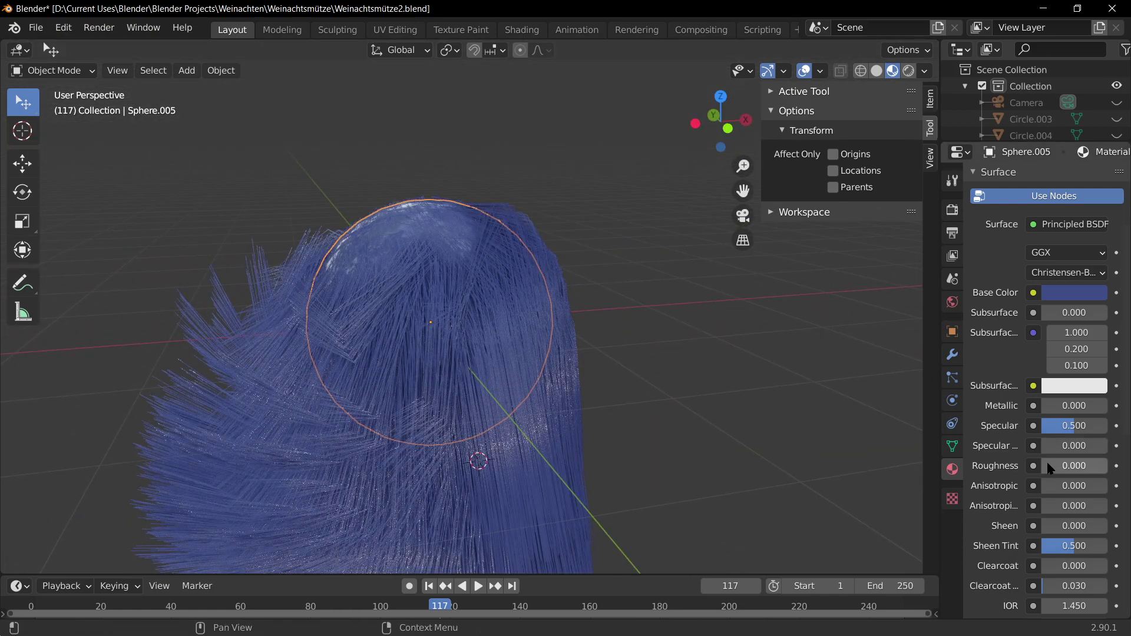
- Examine the sheen and shape of the combed hair from several sides
middle_drag(404, 361, 223, 265)
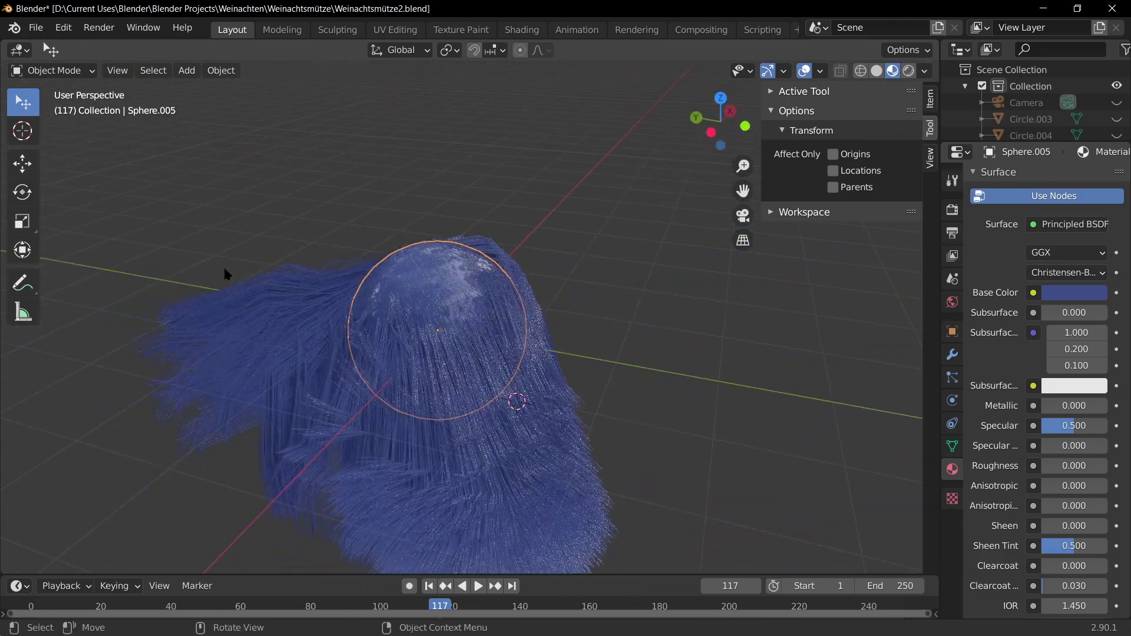
scroll(371, 254, up, 6)
scroll(501, 261, down, 4)
mouse_move(539, 261)
middle_down()
mouse_move(352, 349)
mouse_move(284, 151)
mouse_move(368, 243)
mouse_move(556, 274)
middle_up()
middle_drag(715, 231, 901, 312)
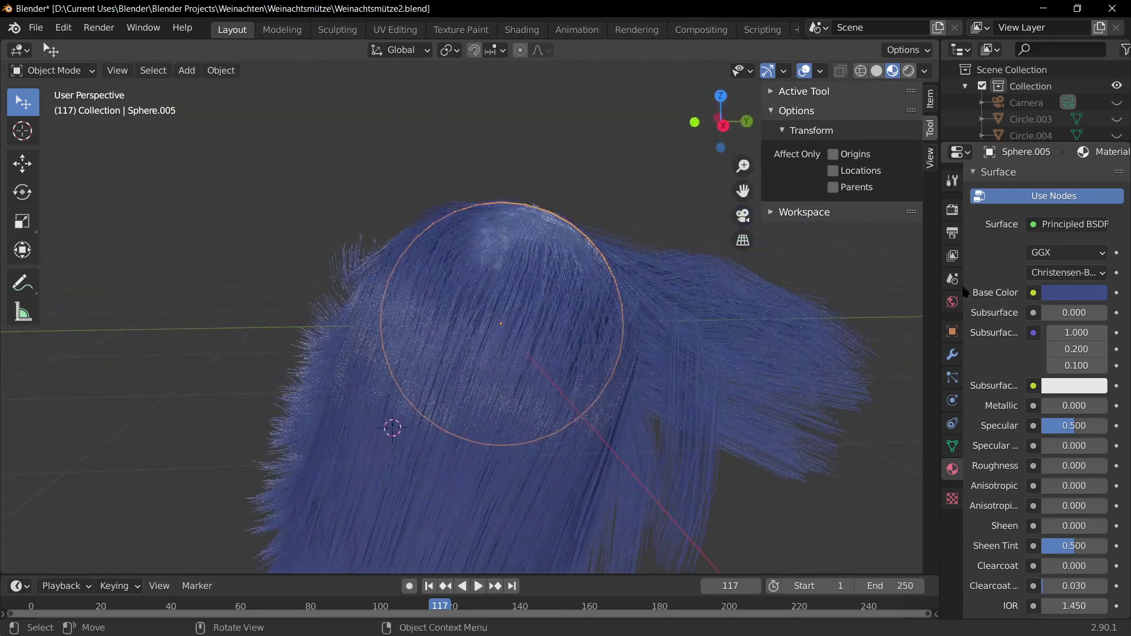
scroll(578, 422, down, 4)
middle_drag(644, 380, 494, 387)
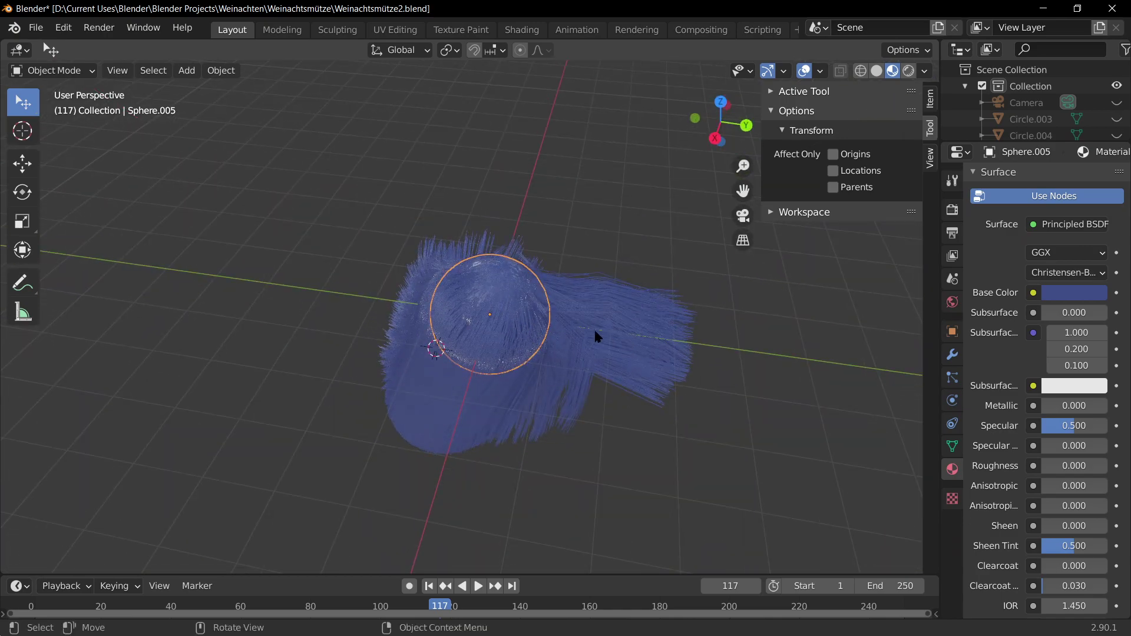
key(s)
key(Escape)
middle_drag(465, 288, 636, 312)
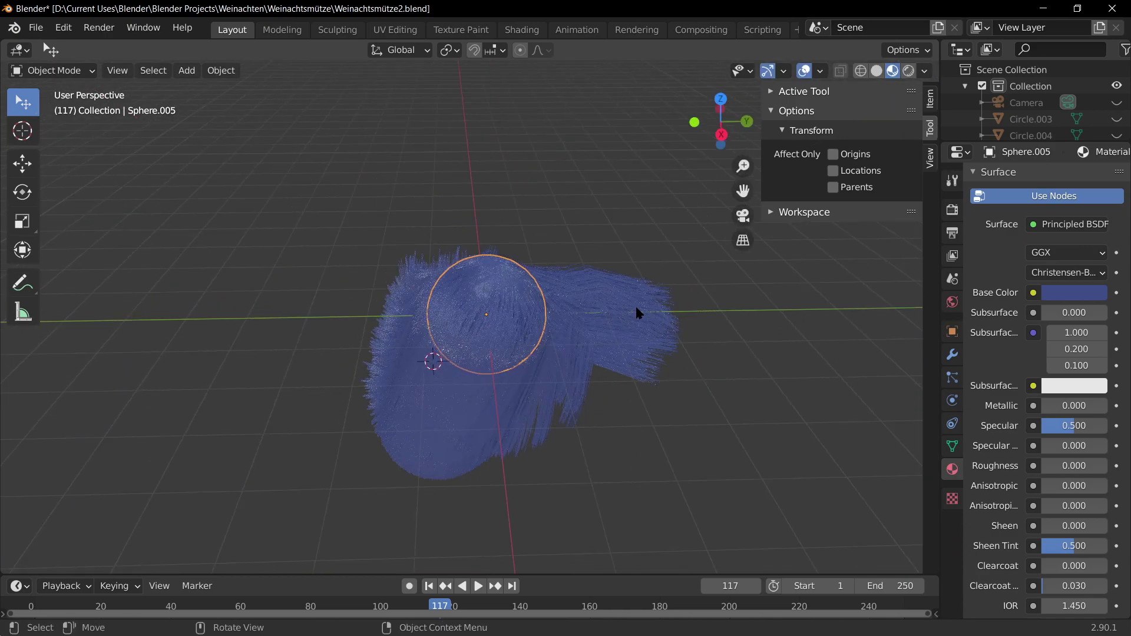
- Switch the sphere back to Particle Edit mode and try the Puff brush on the hair
key(Tab)
key(Tab)
click(56, 71)
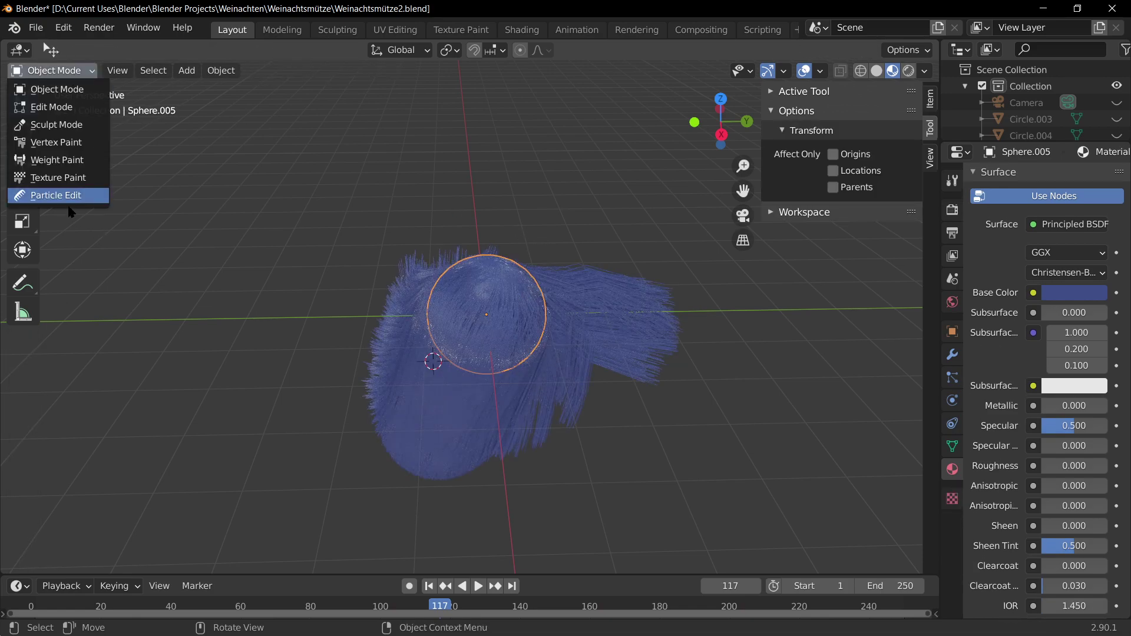
click(69, 196)
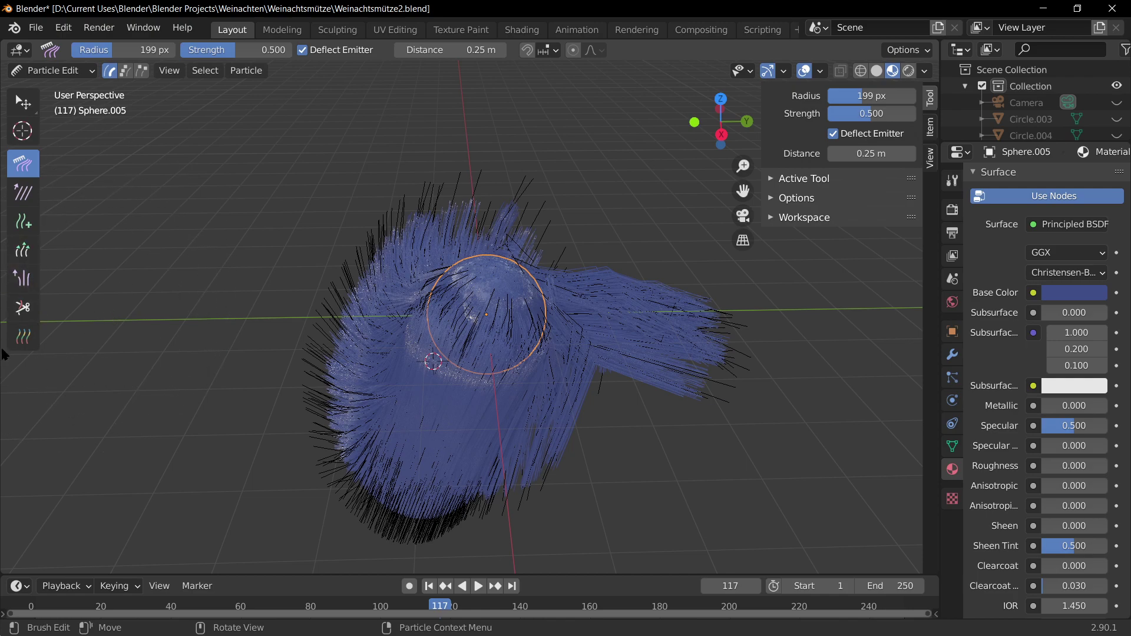
click(23, 278)
drag(516, 279, 497, 277)
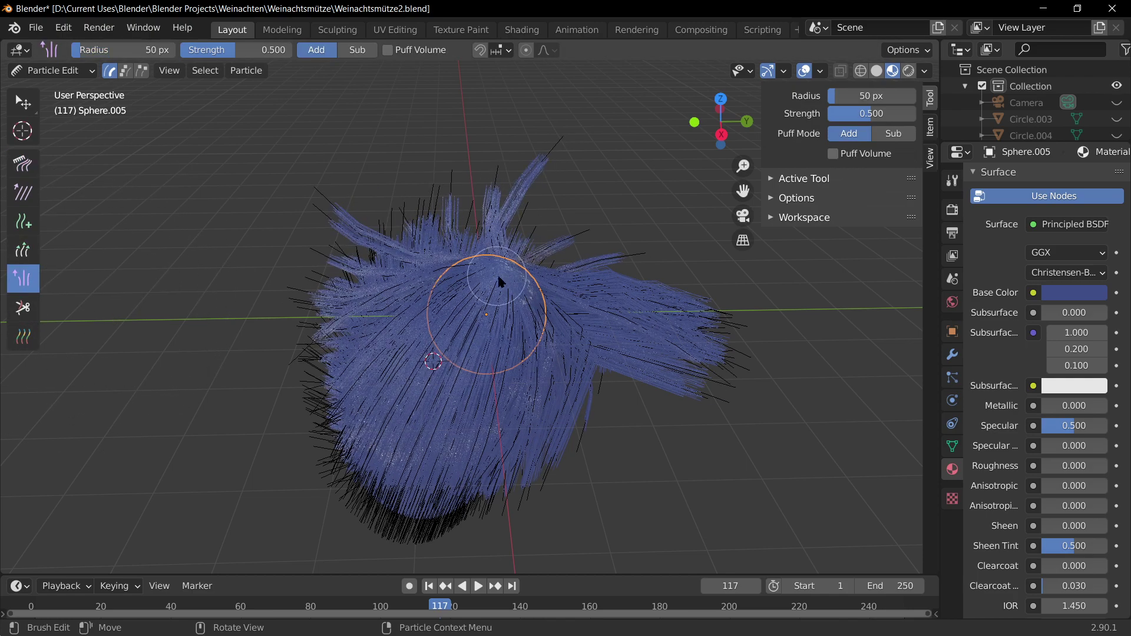
- Add new hairs over the top of the sphere with the Add brush at 50 px radius and count 10
click(23, 222)
scroll(525, 235, up, 2)
mouse_move(527, 237)
mouse_down()
mouse_move(509, 230)
mouse_move(488, 252)
mouse_move(437, 241)
mouse_move(532, 226)
mouse_move(508, 213)
mouse_up()
key(ctrl+z)
click(524, 228)
click(458, 228)
mouse_move(511, 289)
mouse_down()
mouse_move(467, 295)
mouse_move(494, 308)
mouse_move(505, 258)
mouse_move(563, 304)
mouse_up()
mouse_move(562, 298)
middle_down()
mouse_move(478, 193)
mouse_move(480, 234)
mouse_move(539, 270)
mouse_move(444, 263)
mouse_move(379, 277)
mouse_move(432, 277)
mouse_move(417, 279)
middle_up()
mouse_move(439, 274)
mouse_down()
mouse_move(500, 261)
mouse_move(497, 314)
mouse_move(472, 289)
mouse_move(444, 313)
mouse_up()
mouse_move(443, 311)
middle_down()
mouse_move(497, 222)
mouse_move(475, 255)
mouse_move(505, 295)
mouse_move(269, 265)
mouse_move(362, 256)
mouse_move(434, 288)
mouse_move(409, 245)
mouse_move(507, 263)
mouse_move(525, 295)
mouse_move(475, 263)
mouse_move(521, 296)
middle_up()
mouse_move(595, 313)
middle_down()
mouse_move(474, 259)
mouse_move(601, 283)
mouse_move(454, 307)
mouse_move(606, 252)
mouse_move(560, 263)
mouse_move(596, 290)
mouse_move(442, 303)
mouse_move(548, 245)
mouse_move(502, 282)
mouse_move(598, 361)
mouse_move(505, 189)
middle_up()
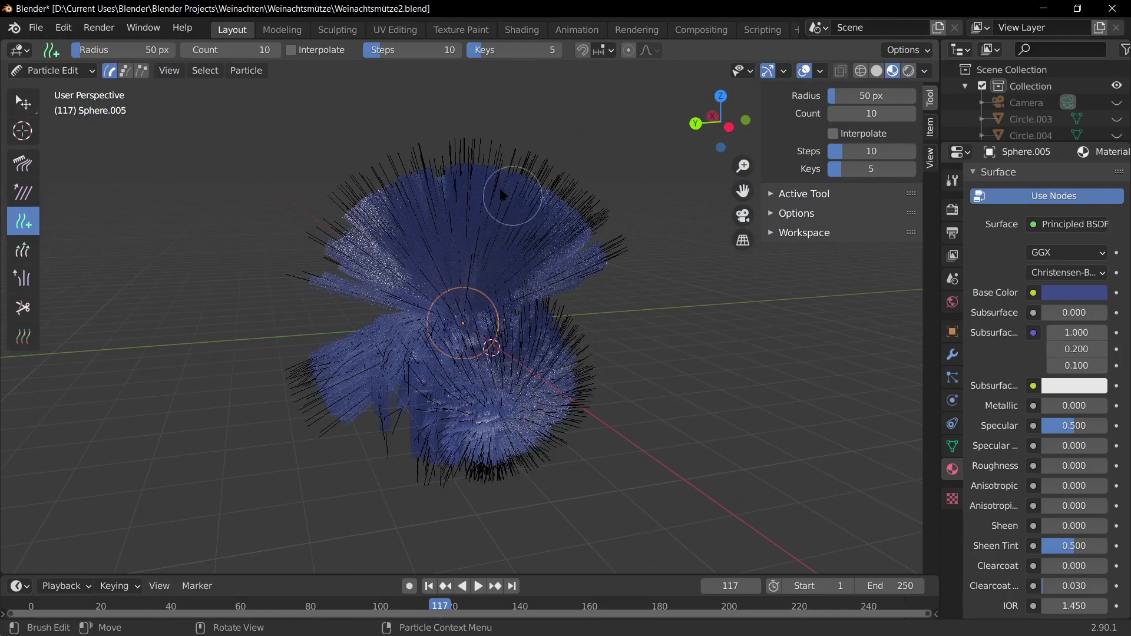
- Comb the newly added hairs down over the sphere with the 199 px Comb brush and return to Object Mode
click(21, 167)
mouse_move(577, 178)
mouse_down()
mouse_move(298, 136)
mouse_move(171, 188)
mouse_up()
drag(664, 266, 354, 188)
mouse_move(539, 219)
mouse_down()
mouse_move(333, 234)
mouse_move(504, 336)
mouse_up()
key(Tab)
key(Tab)
click(52, 70)
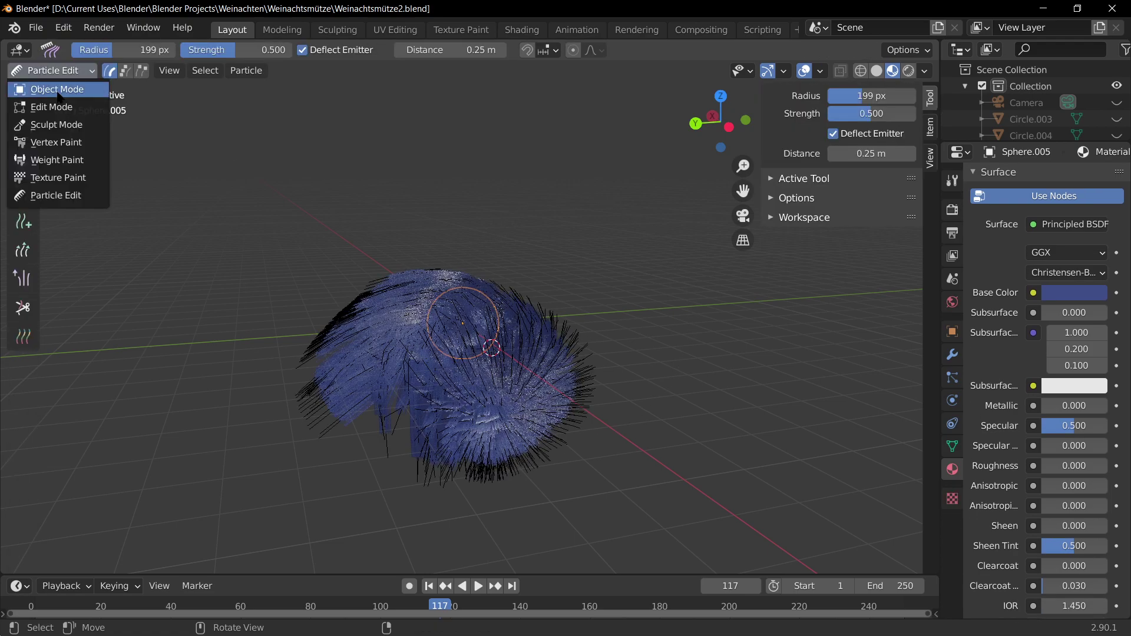
click(55, 86)
- Inspect the finished hair up close and delete the hair sphere from the scene
scroll(483, 414, up, 5)
middle_drag(493, 404, 699, 352)
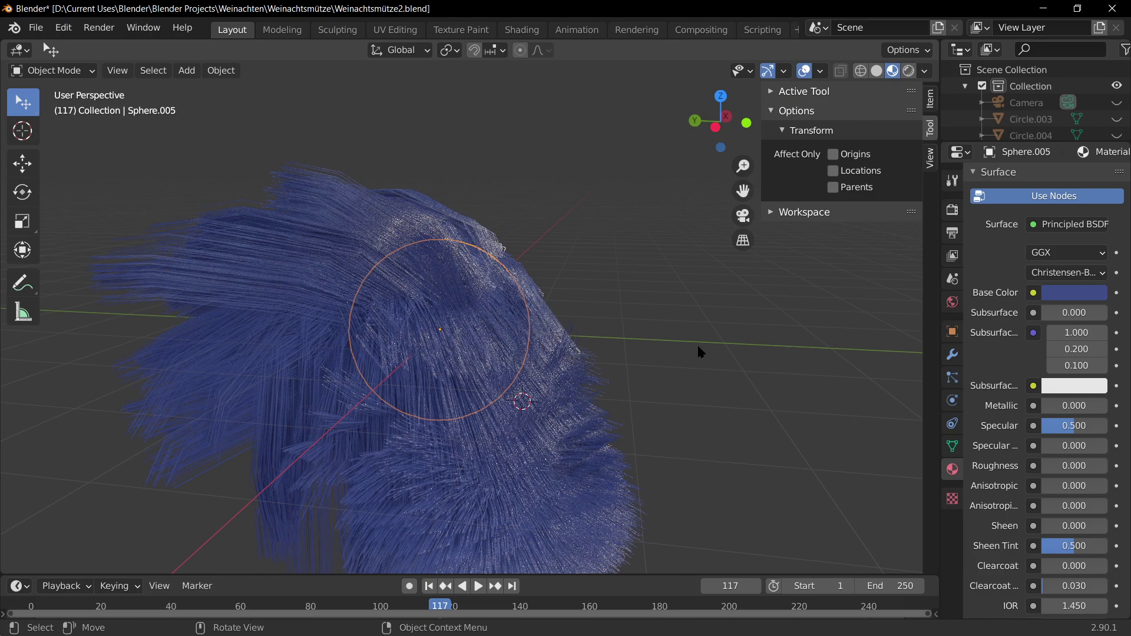
key(x)
click(452, 320)
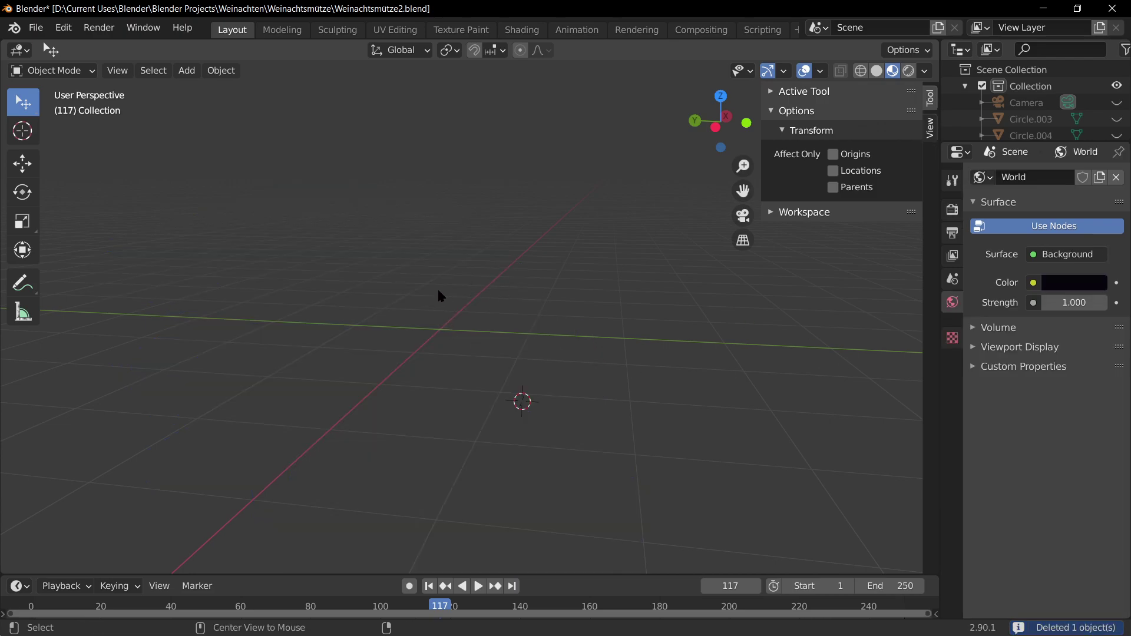
- Unhide all objects in the scene and display the snowmen and Merry Christmas lettering in Rendered shading
key(alt+h)
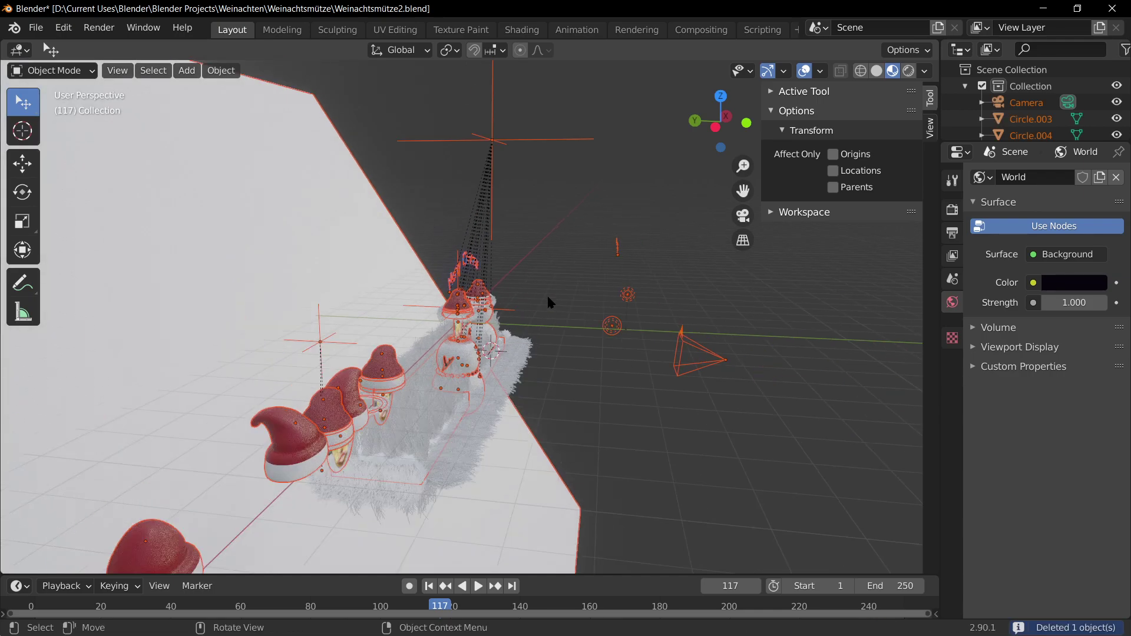
middle_drag(614, 329, 494, 320)
click(908, 71)
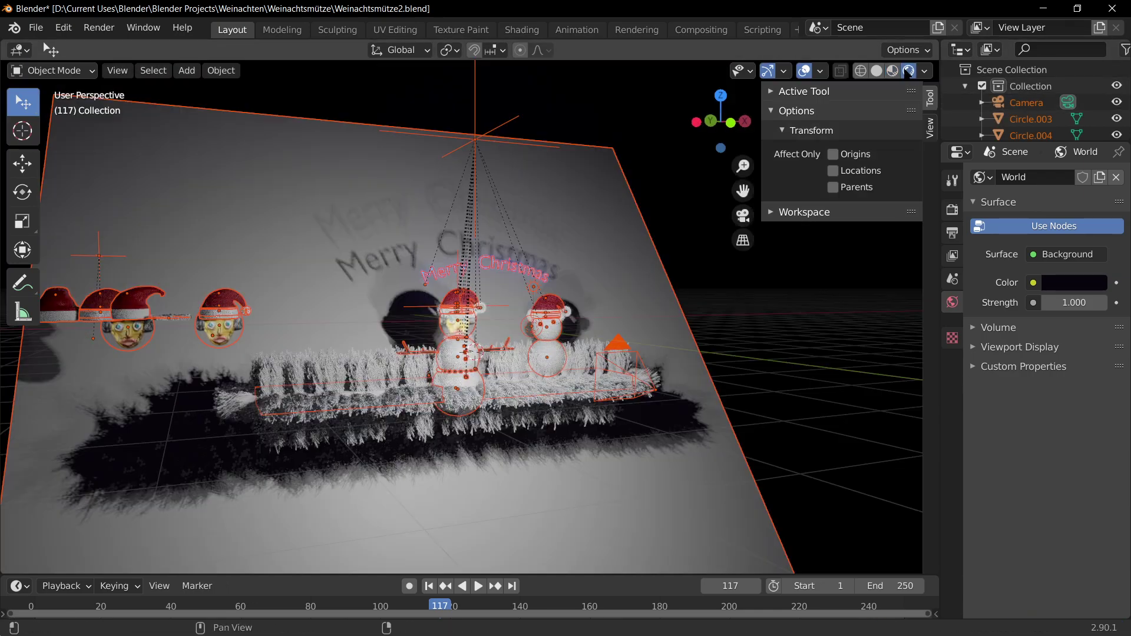
scroll(406, 337, up, 3)
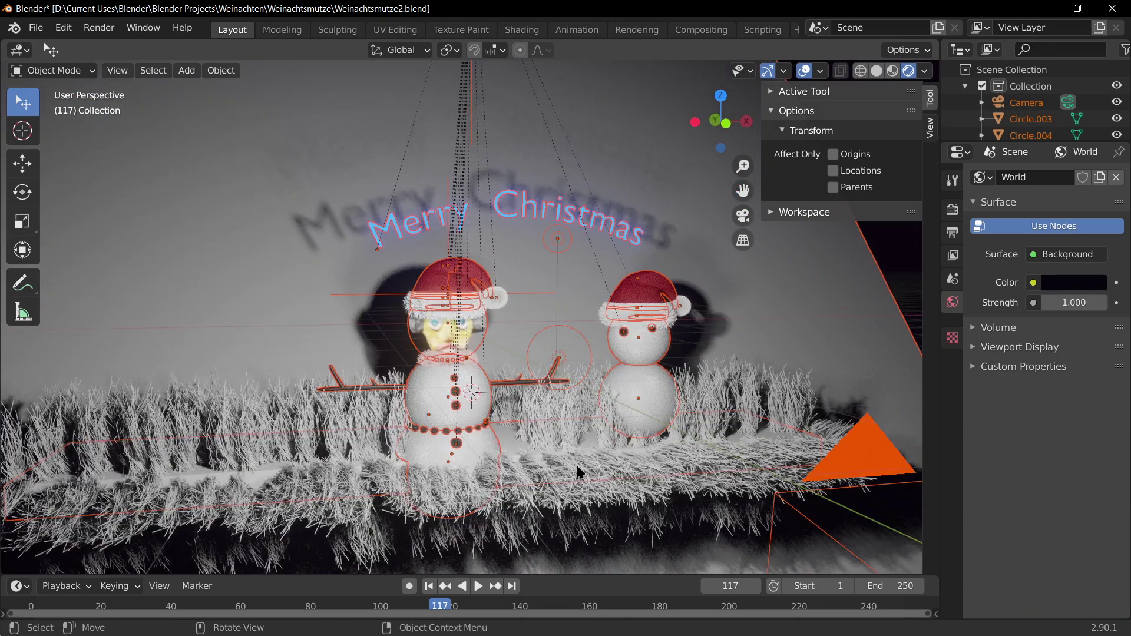
- Examine the two snowmen, their hats and the hair-covered ground through the scene camera
click(582, 467)
key(KP_0)
scroll(542, 442, up, 5)
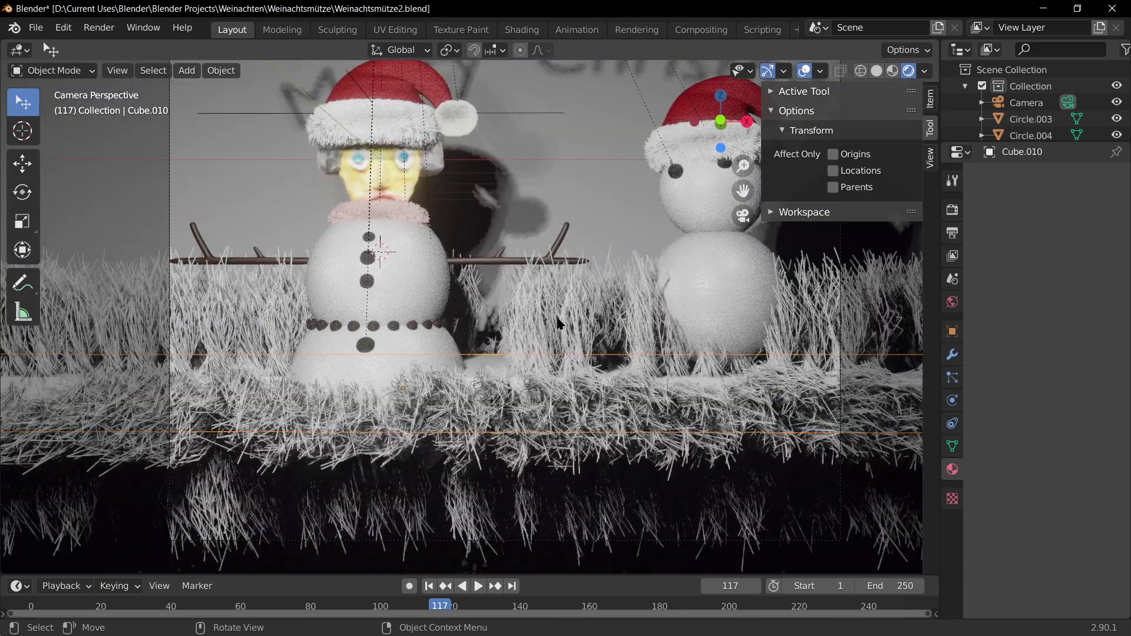
scroll(602, 382, down, 2)
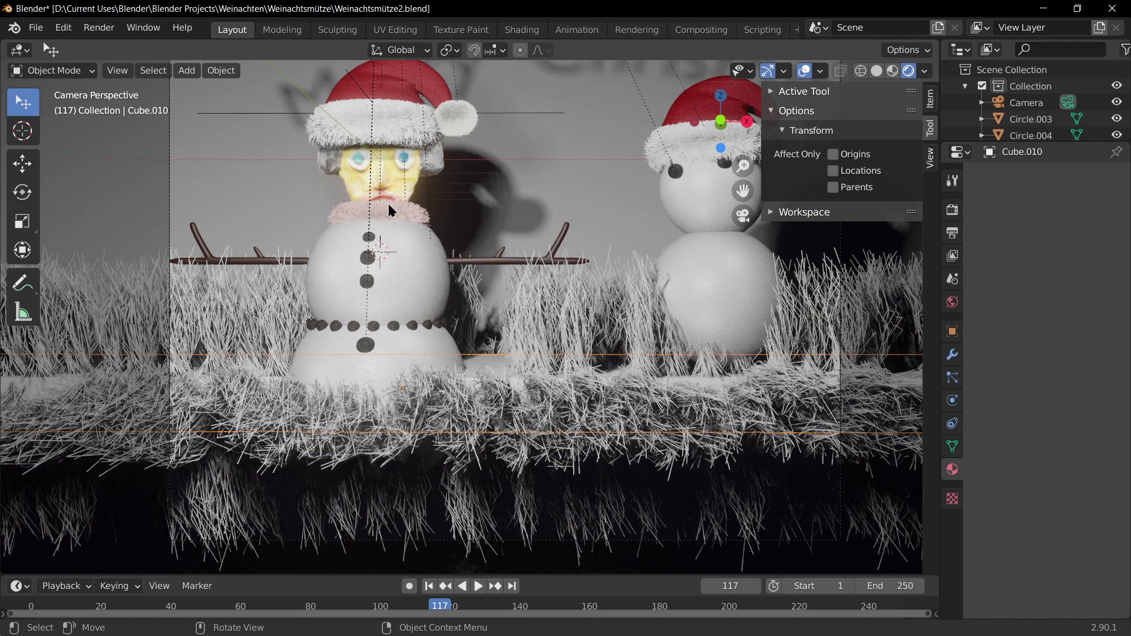
scroll(385, 178, up, 3)
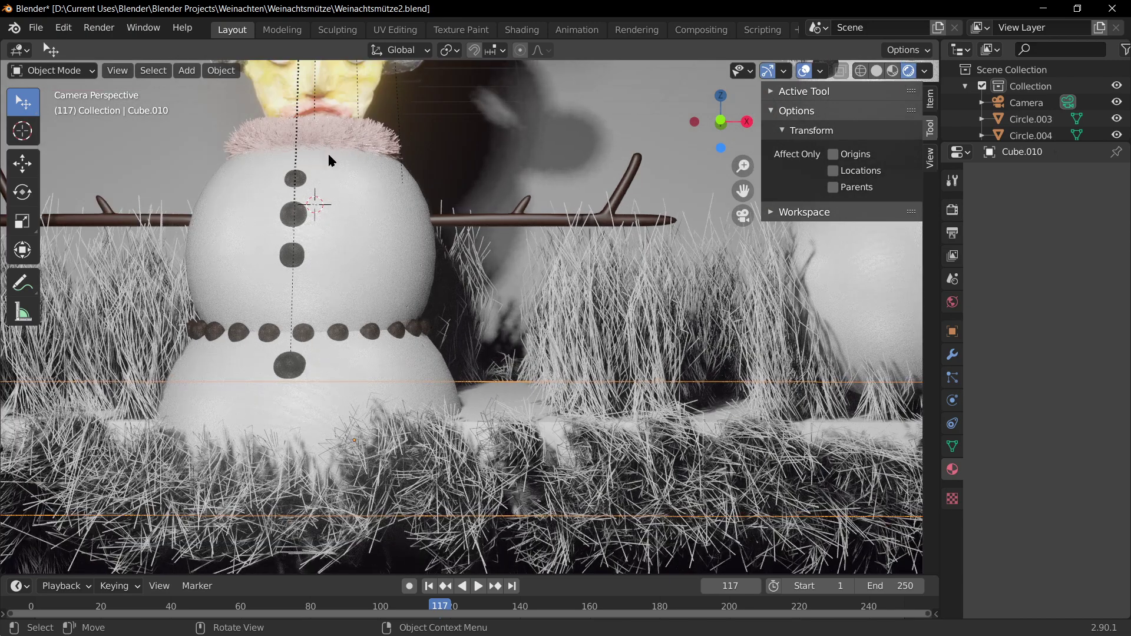
scroll(494, 277, down, 3)
scroll(494, 277, down, 2)
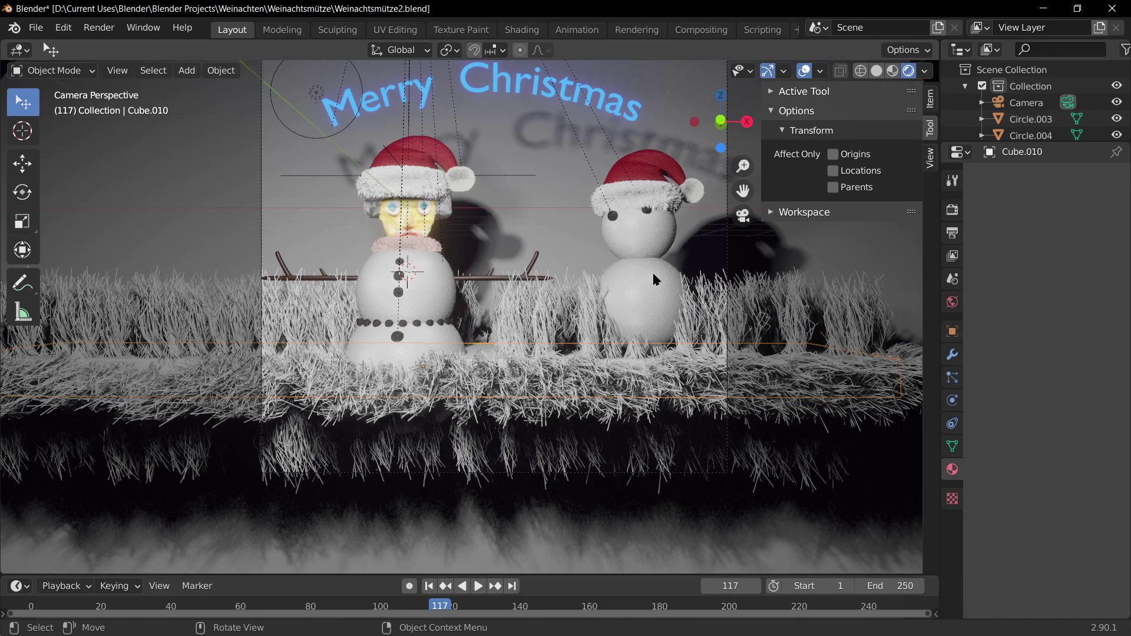
scroll(656, 280, down, 1)
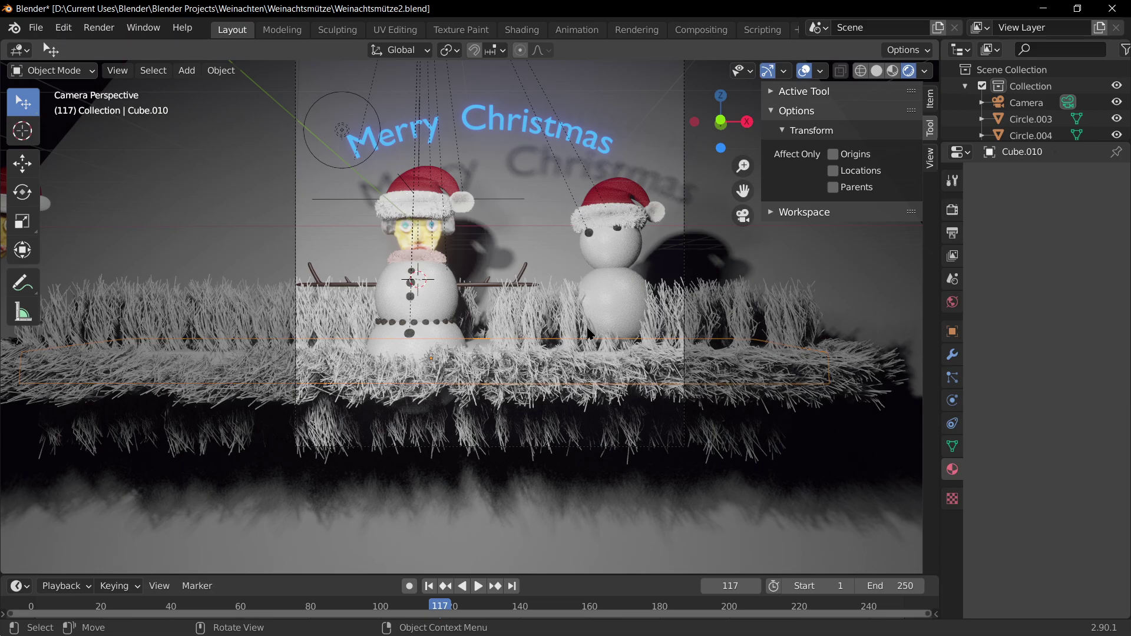
- Leave the camera view and examine the fur trim and pompom of the face snowman's Santa hat up close
middle_drag(547, 289, 688, 349)
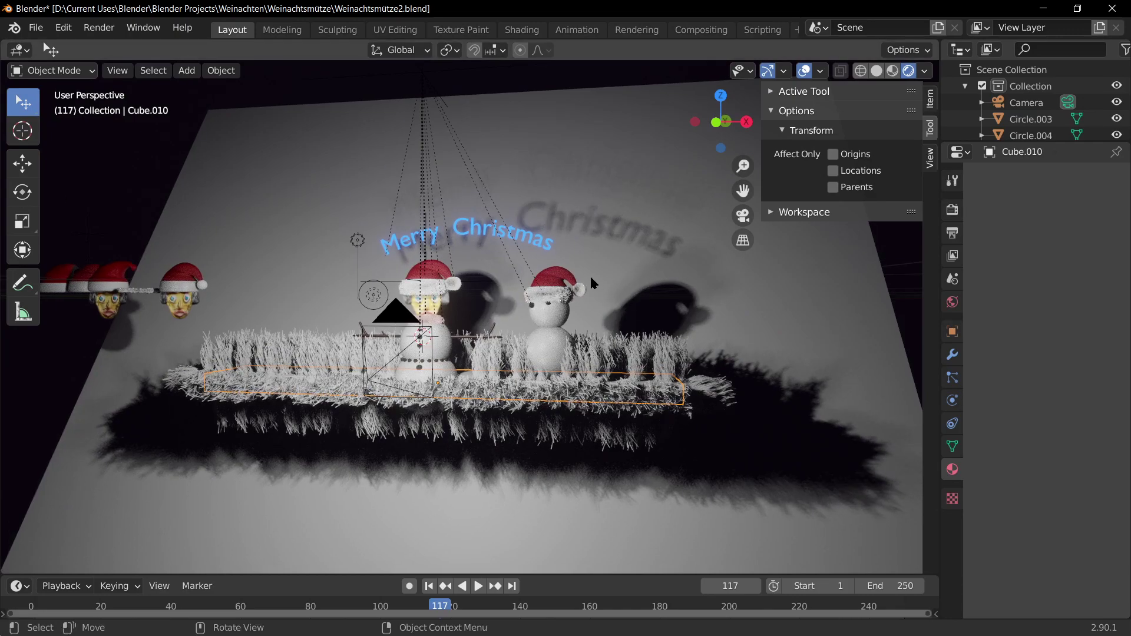
scroll(500, 328, up, 6)
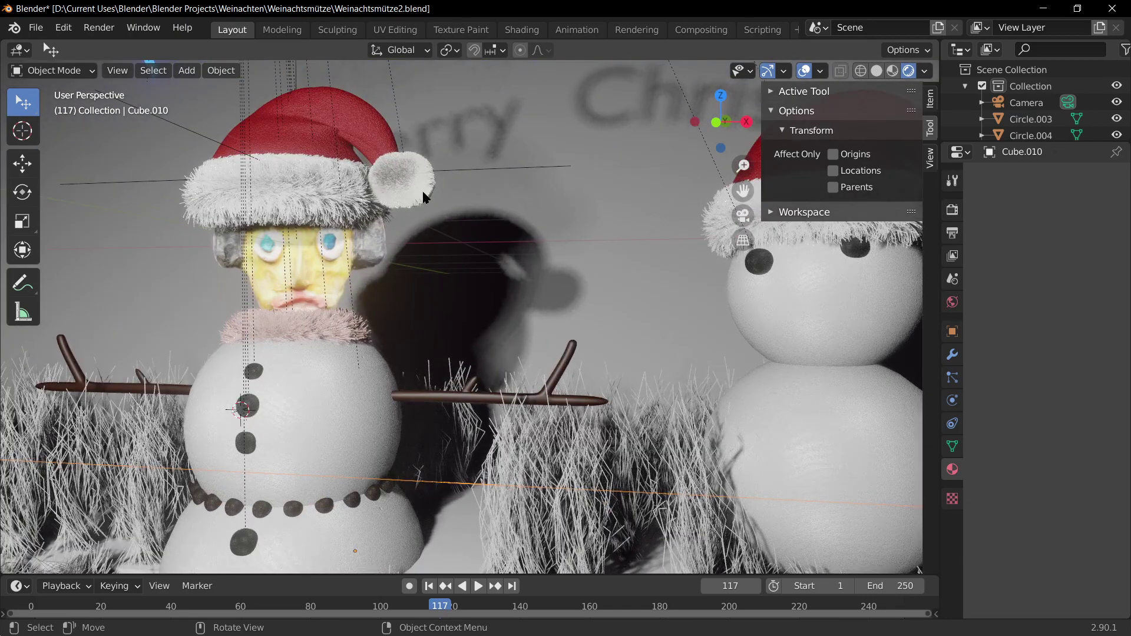
scroll(423, 196, up, 2)
shift+middle_drag(357, 142, 423, 214)
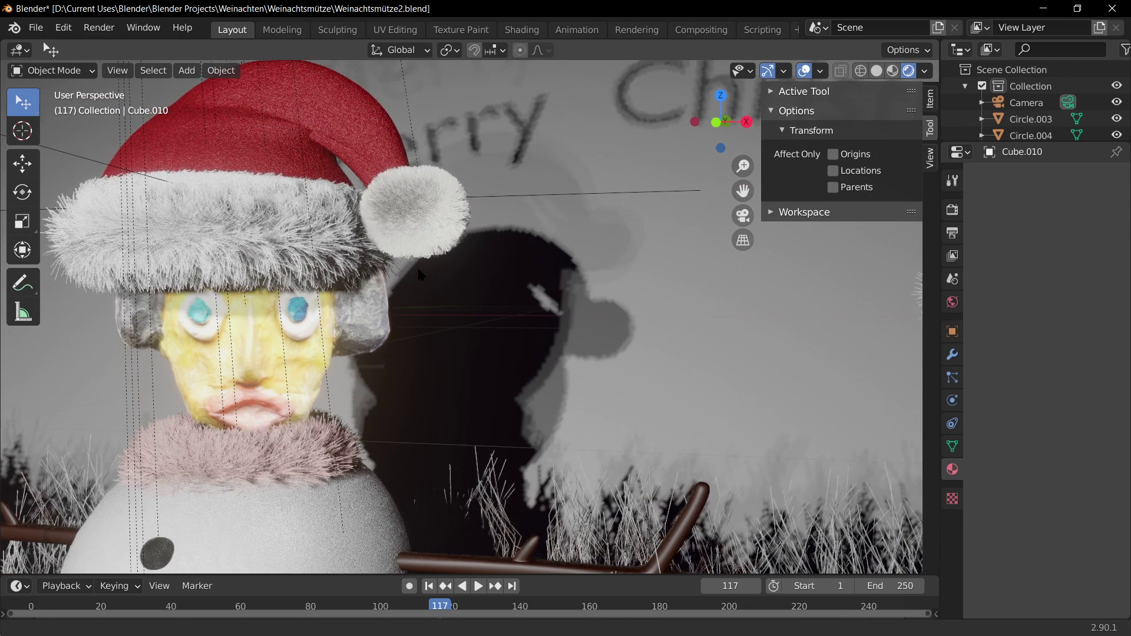
click(427, 217)
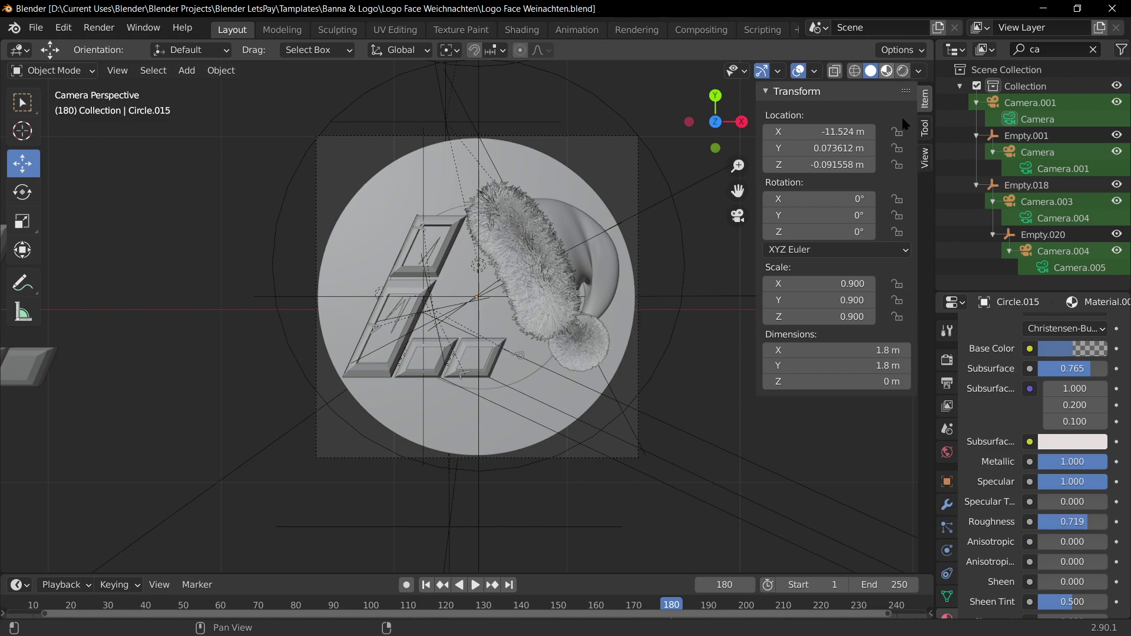
- Display the Logo Face Weinachten scene in Material Preview shading and check the round Christmas logo through the camera
key(z)
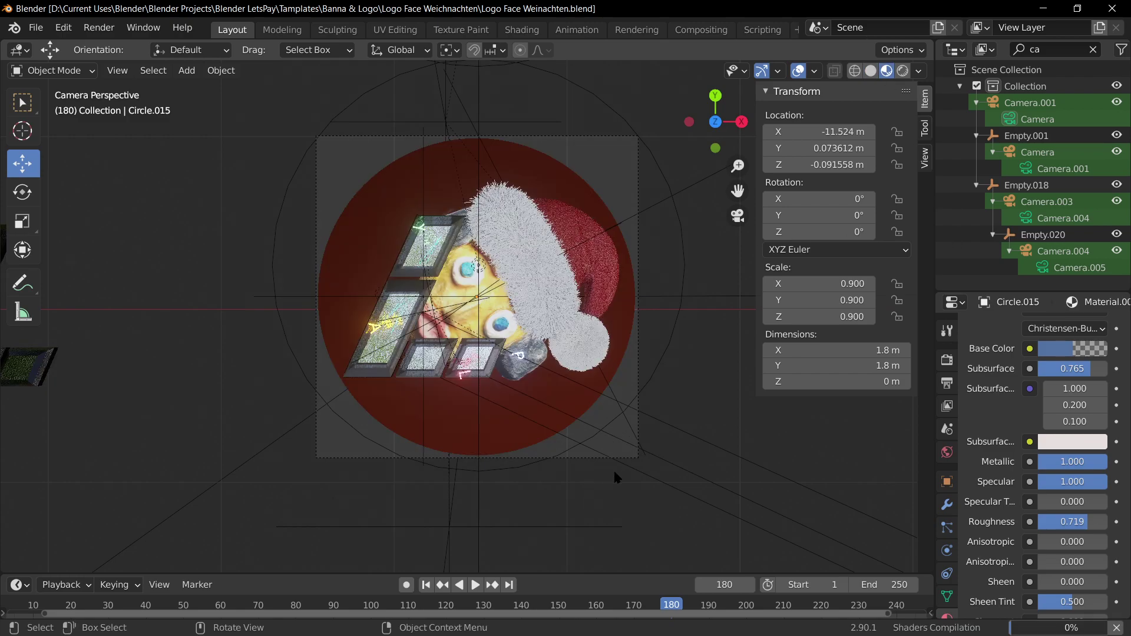
scroll(607, 448, down, 3)
scroll(598, 430, up, 3)
shift+middle_drag(646, 415, 520, 421)
scroll(504, 405, down, 3)
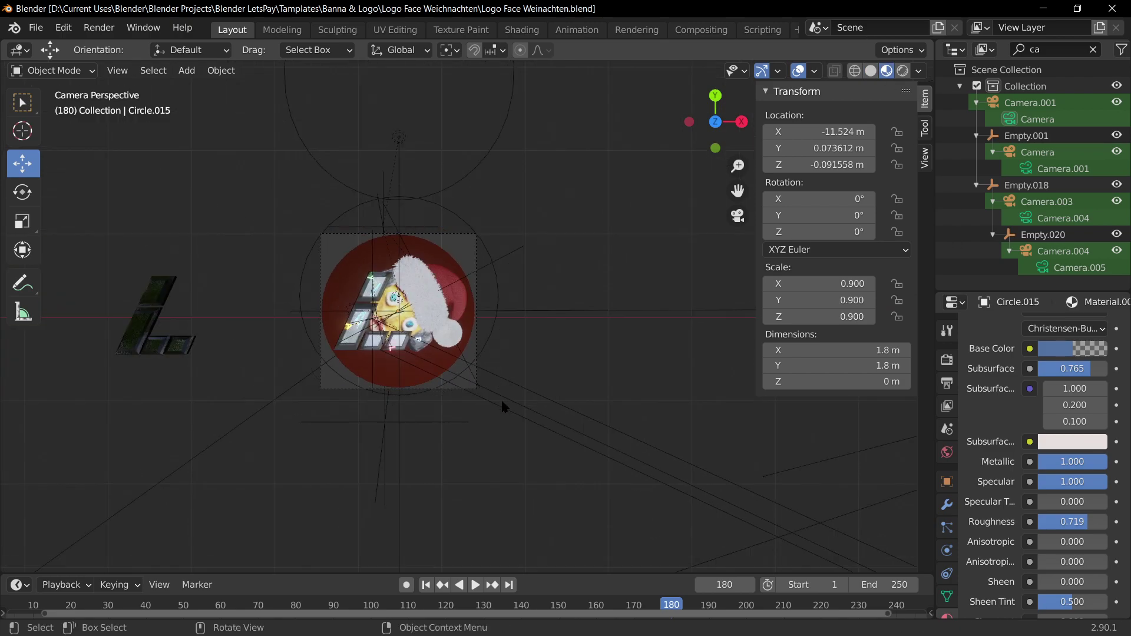
key(KP_0)
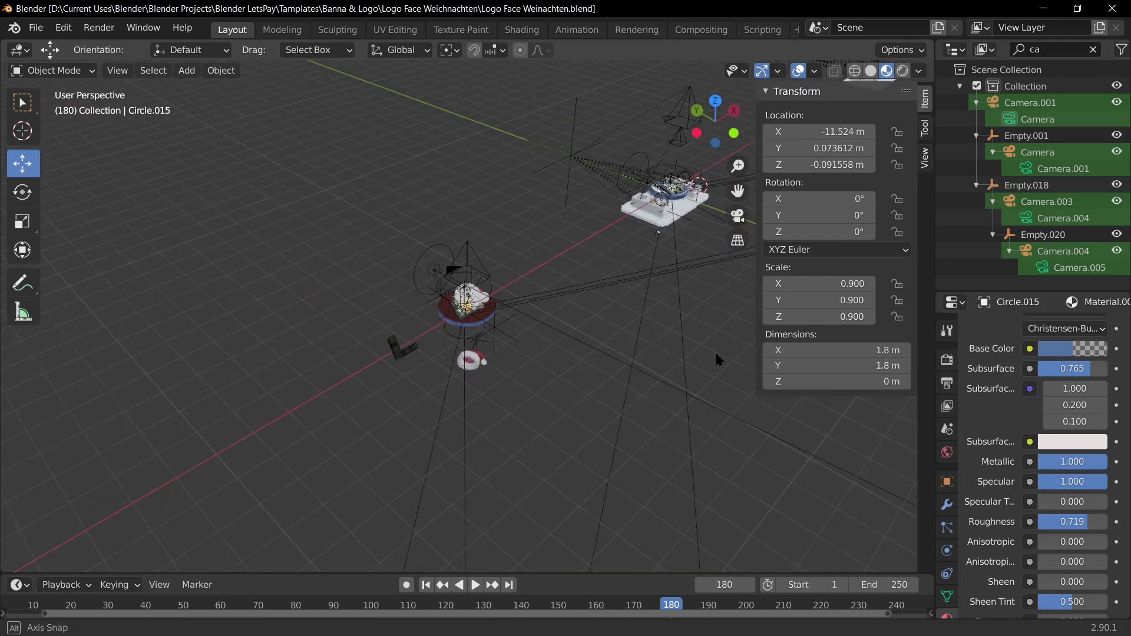
- Select the empty above the distant white logo board, Empty.001, and frame the view on it
middle_drag(684, 346, 457, 207)
shift+middle_drag(654, 155, 72, 165)
click(587, 181)
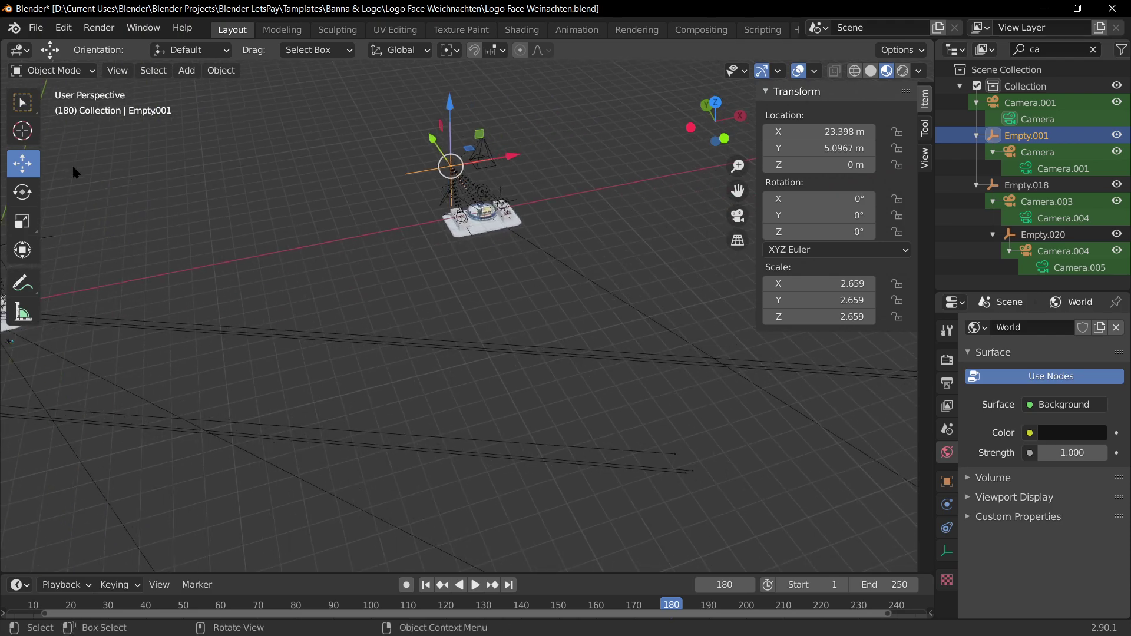
scroll(501, 188, up, 4)
shift+middle_drag(484, 161, 456, 361)
key(KP_Decimal)
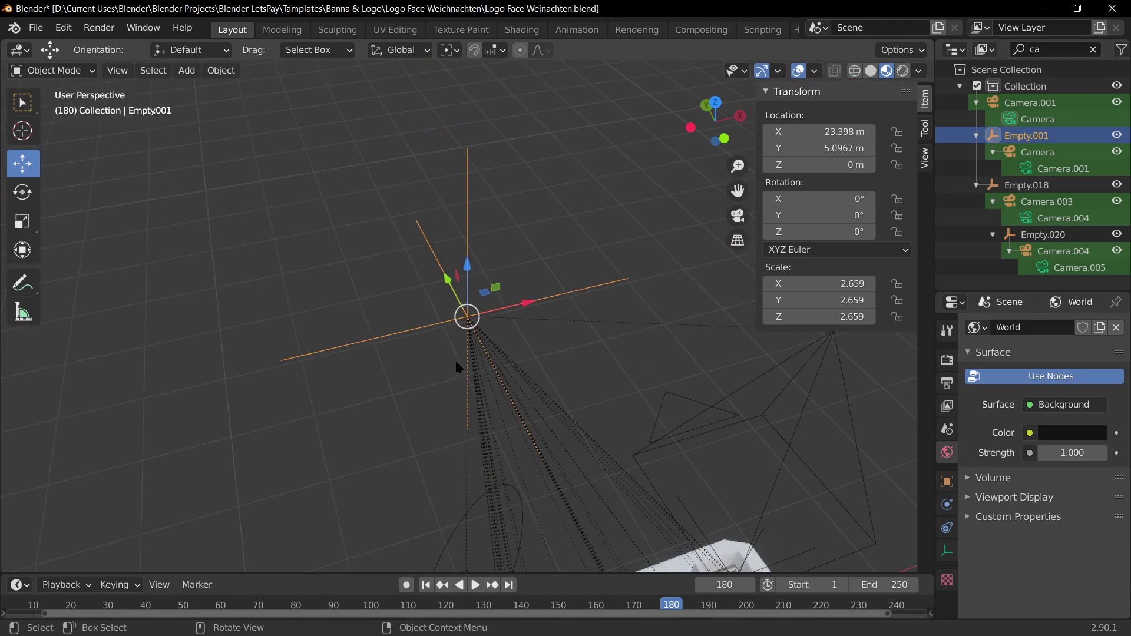
- Examine the white logo board with its ringed face logo and side compartments from several angles
shift+middle_drag(614, 403, 404, 87)
middle_drag(520, 110, 533, 235)
scroll(545, 303, up, 6)
scroll(545, 303, down, 6)
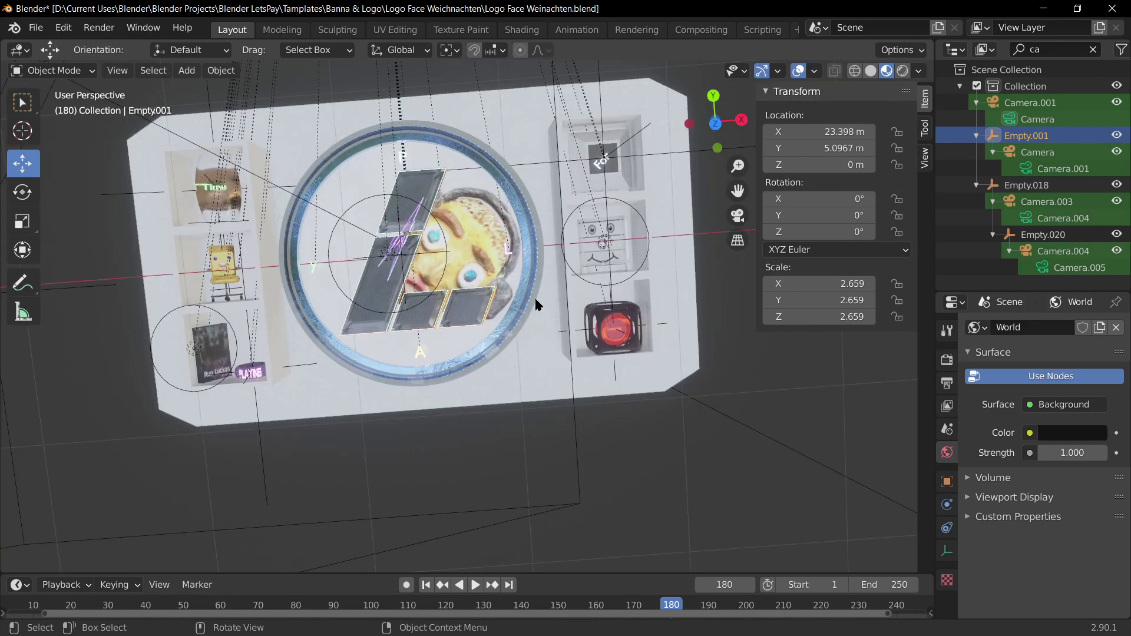
middle_drag(491, 283, 549, 313)
scroll(549, 313, down, 10)
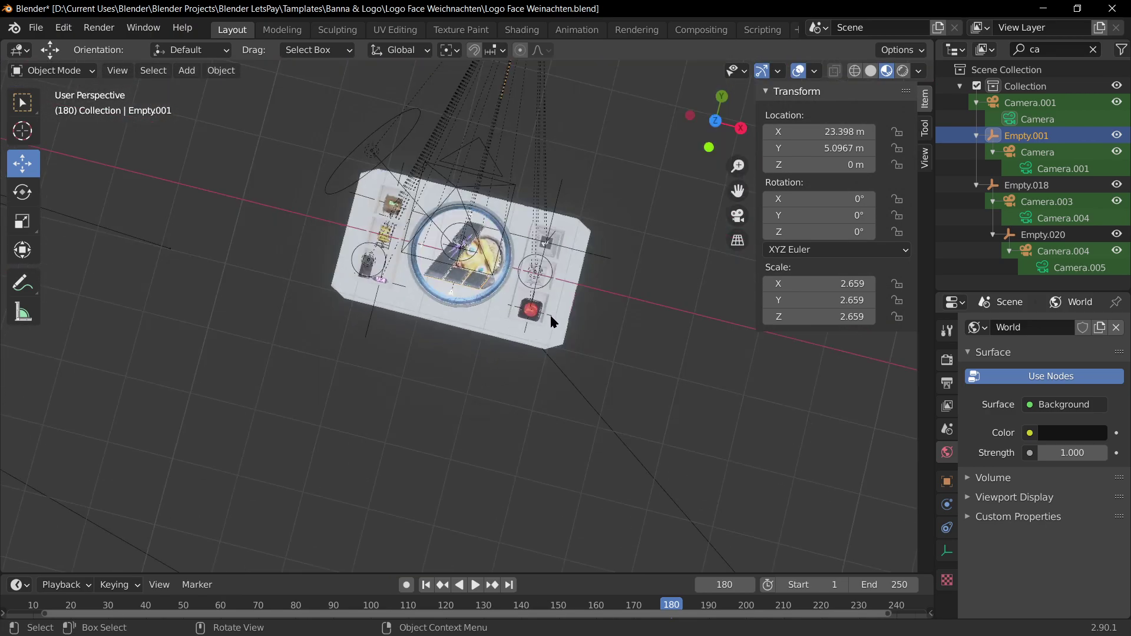
scroll(543, 317, up, 3)
middle_drag(499, 274, 488, 195)
scroll(448, 238, down, 8)
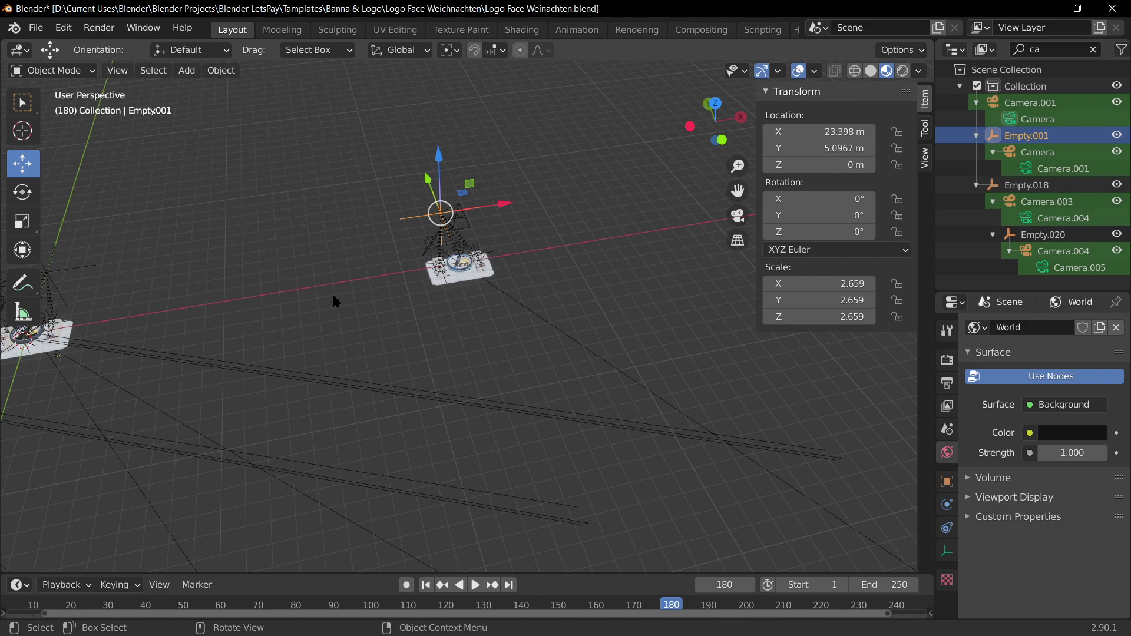
- Go back to the round Christmas logo and examine it together with the separate Santa hat beneath it
shift+middle_drag(204, 333, 464, 249)
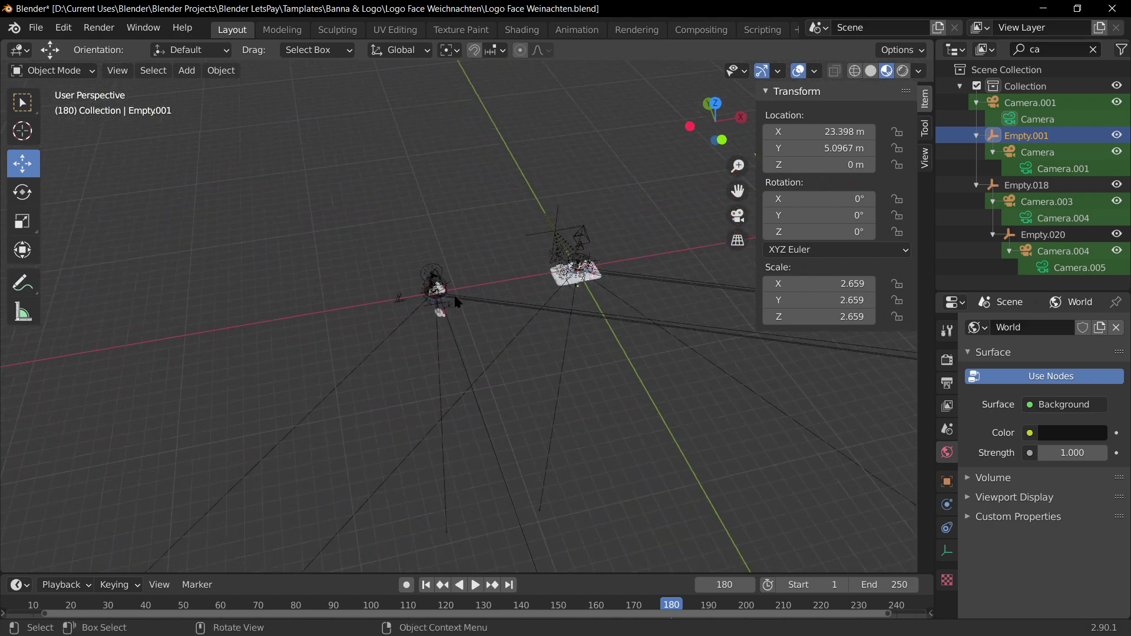
scroll(464, 248, up, 6)
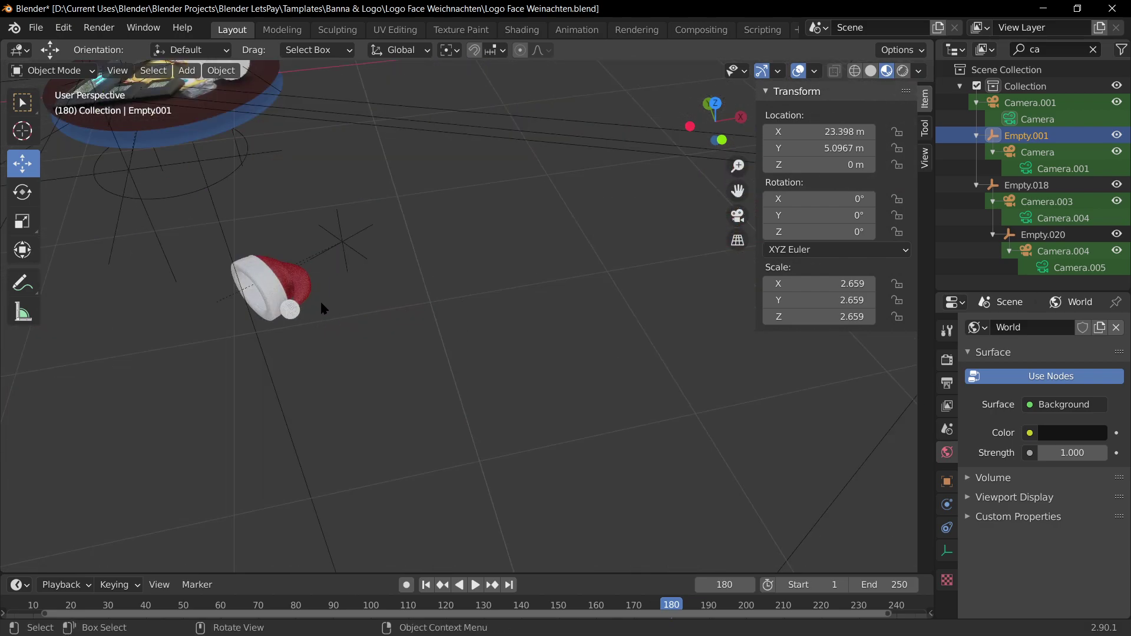
middle_drag(518, 272, 629, 334)
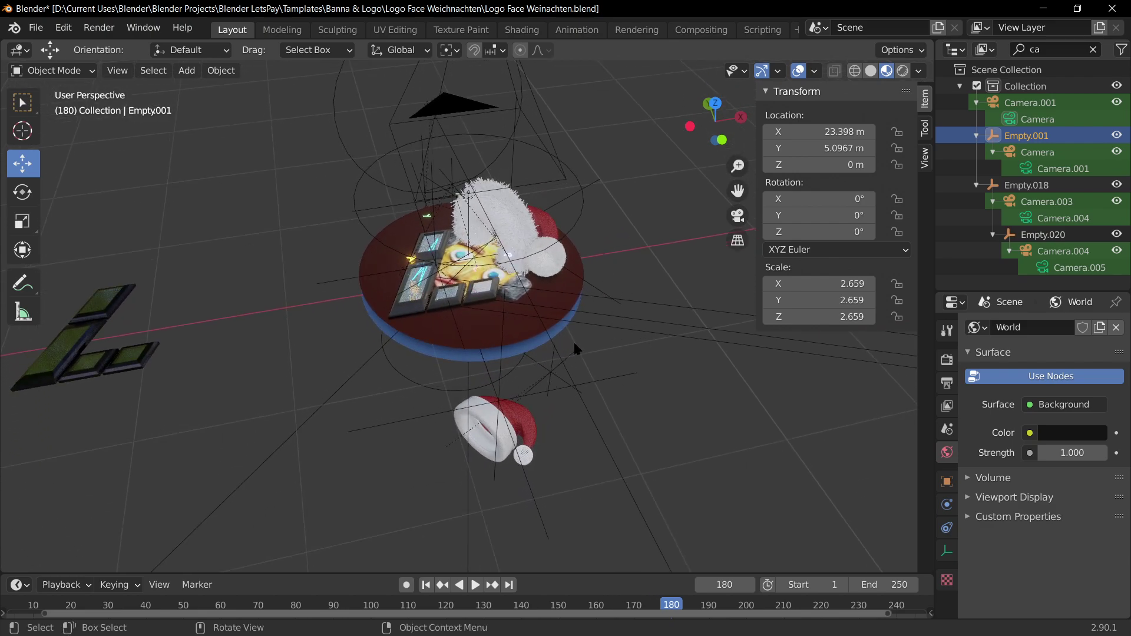
middle_drag(574, 341, 634, 271)
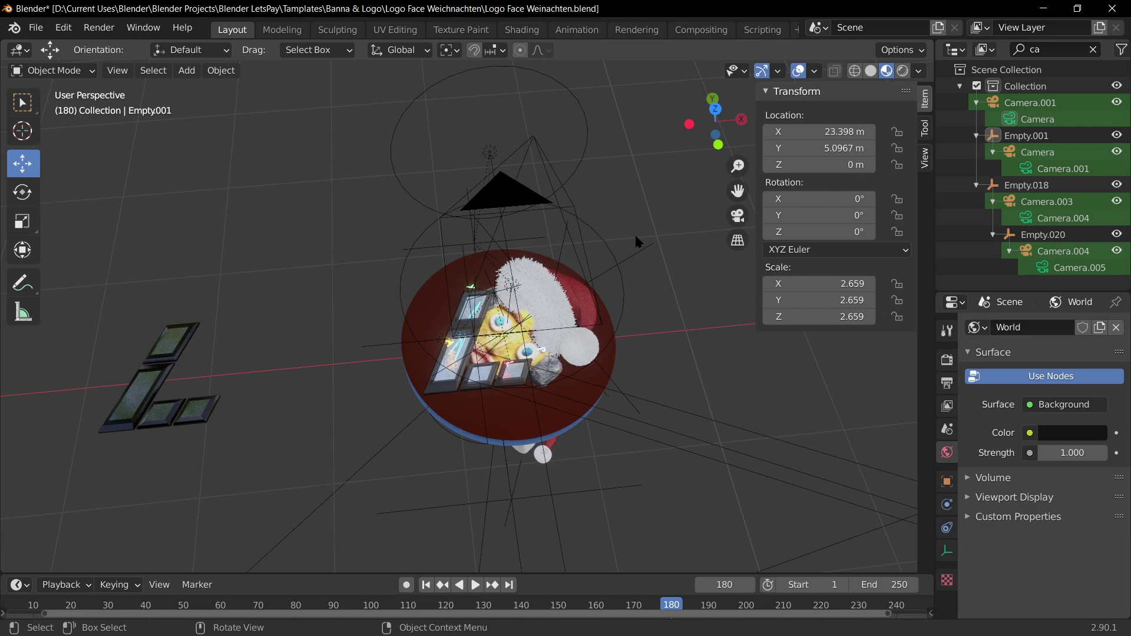
middle_drag(635, 233, 624, 264)
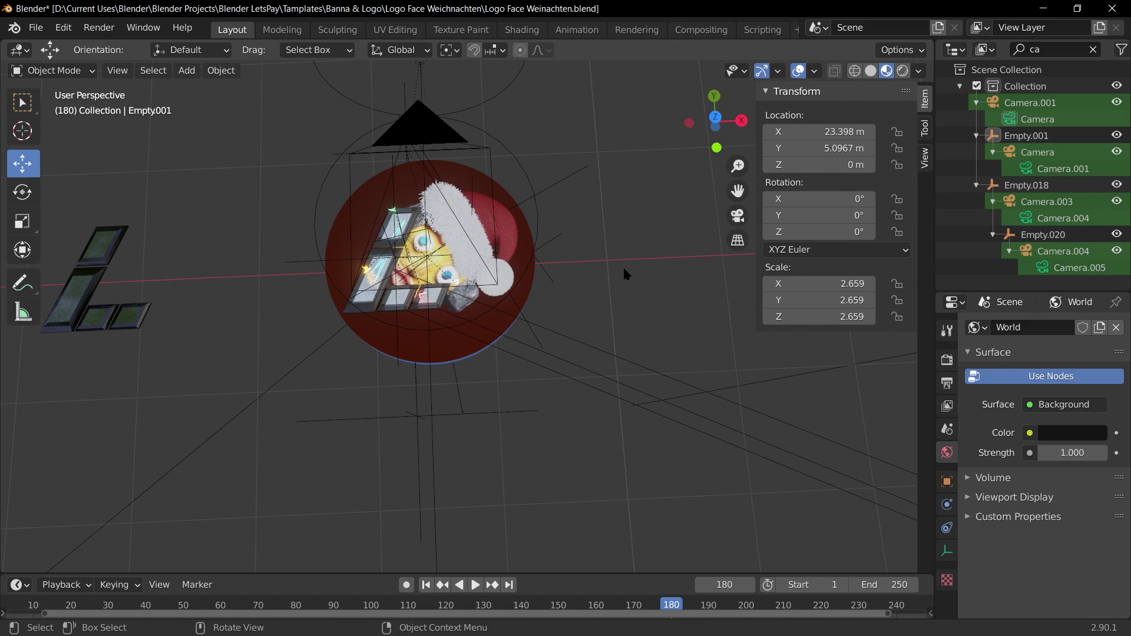
- Examine the Christmas logo from the top orthographic view, including the hat fur and face up close
key(KP_7)
scroll(528, 482, up, 5)
shift+middle_drag(528, 481, 586, 345)
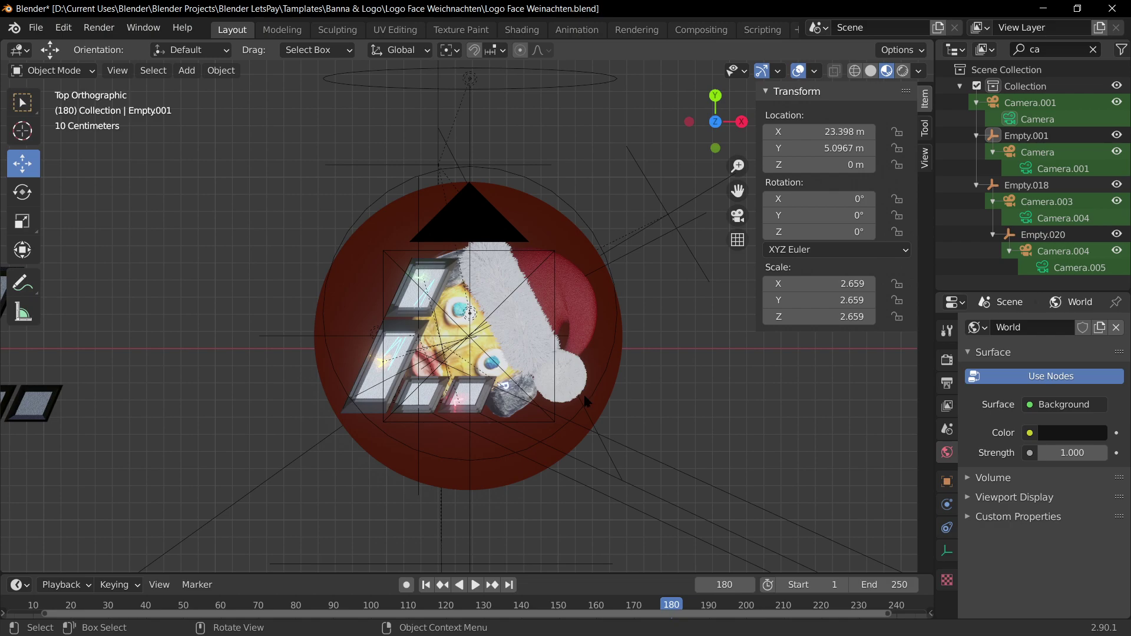
scroll(676, 414, down, 1)
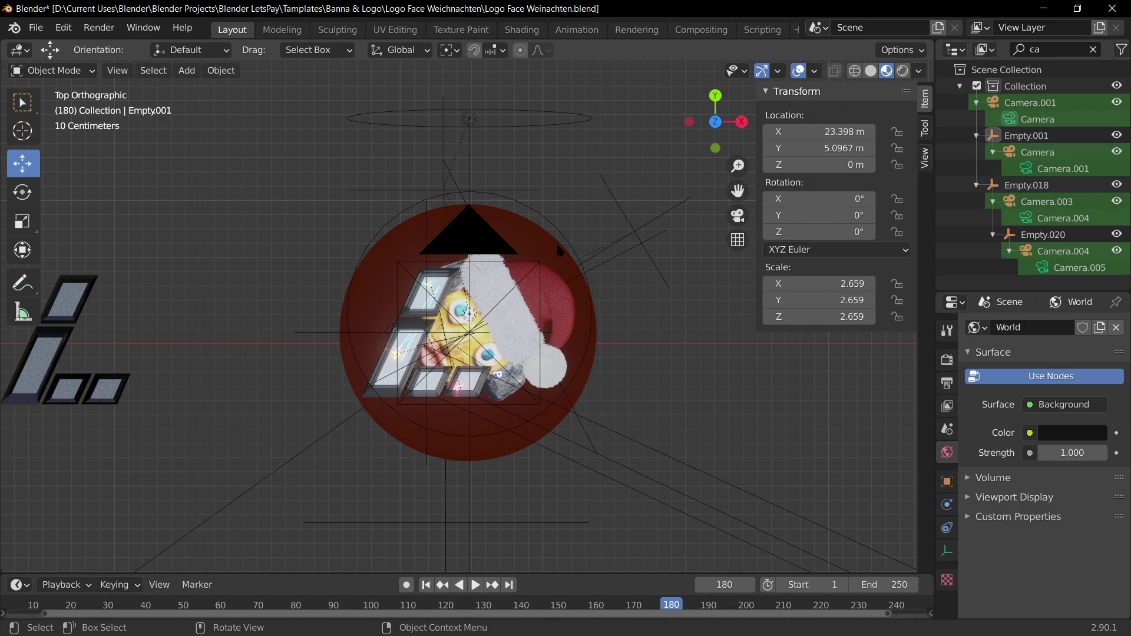
scroll(559, 249, up, 2)
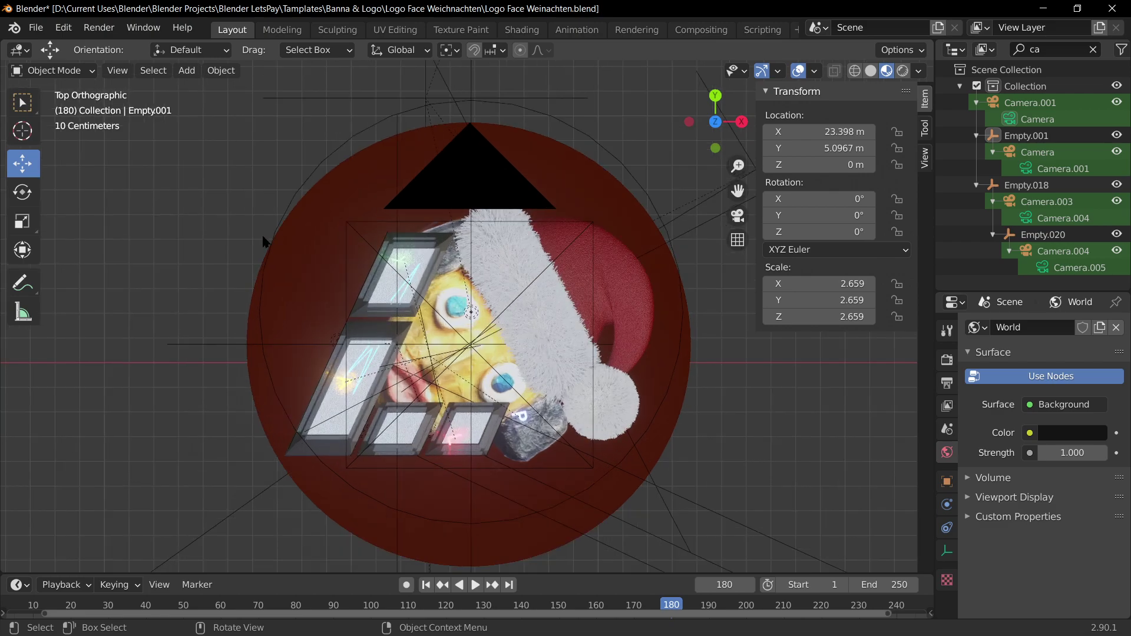
middle_drag(263, 240, 581, 301)
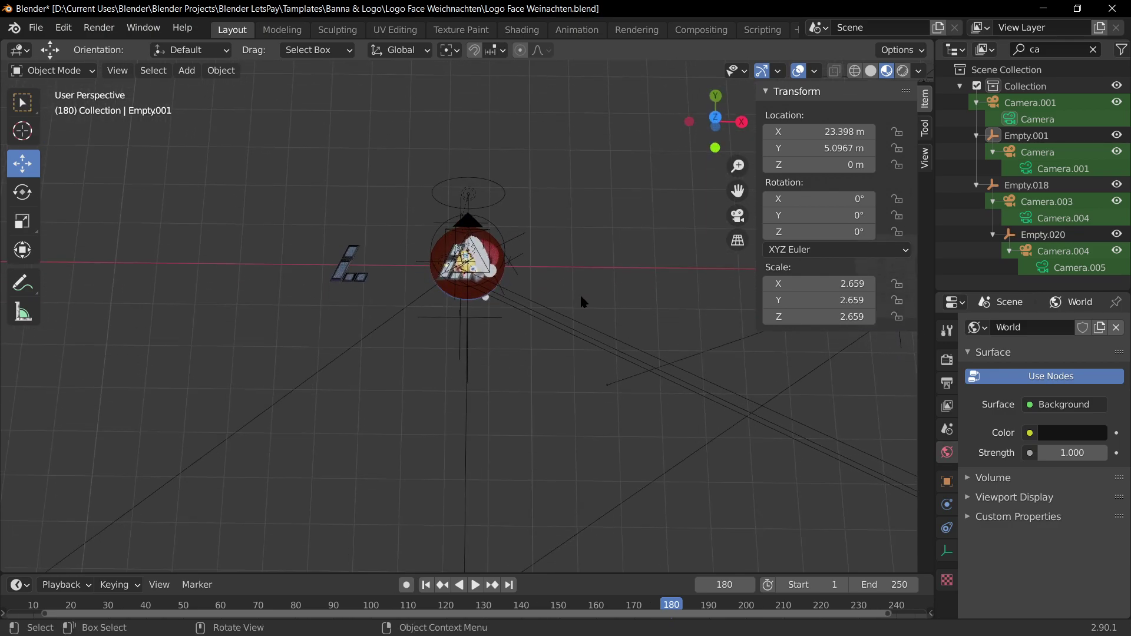
scroll(575, 277, up, 10)
scroll(548, 203, down, 8)
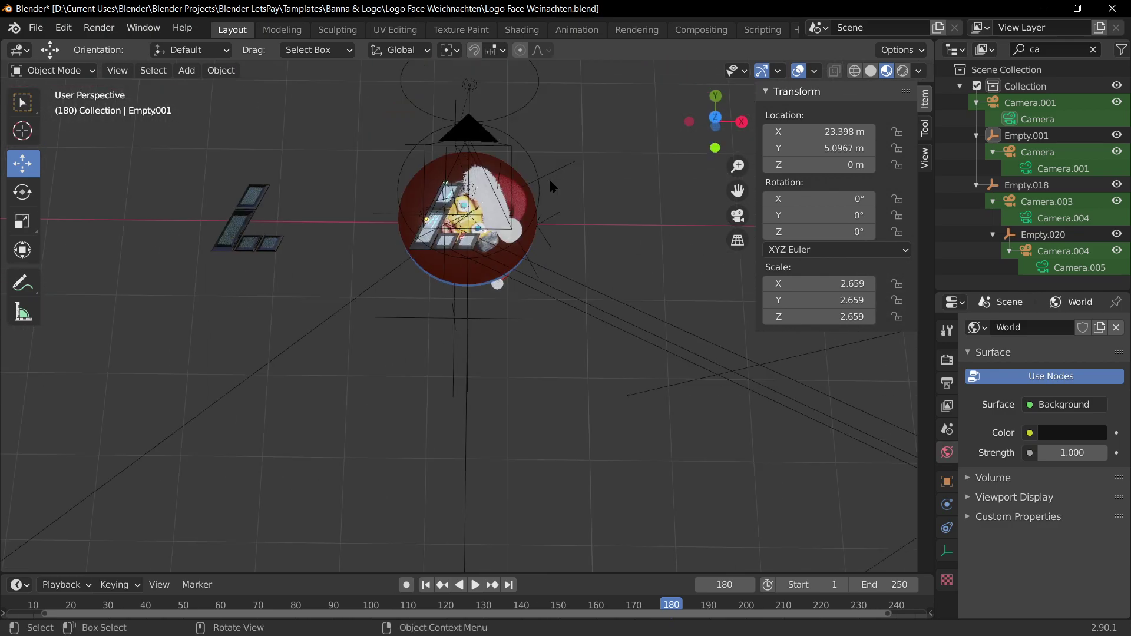
key(KP_7)
scroll(549, 177, up, 8)
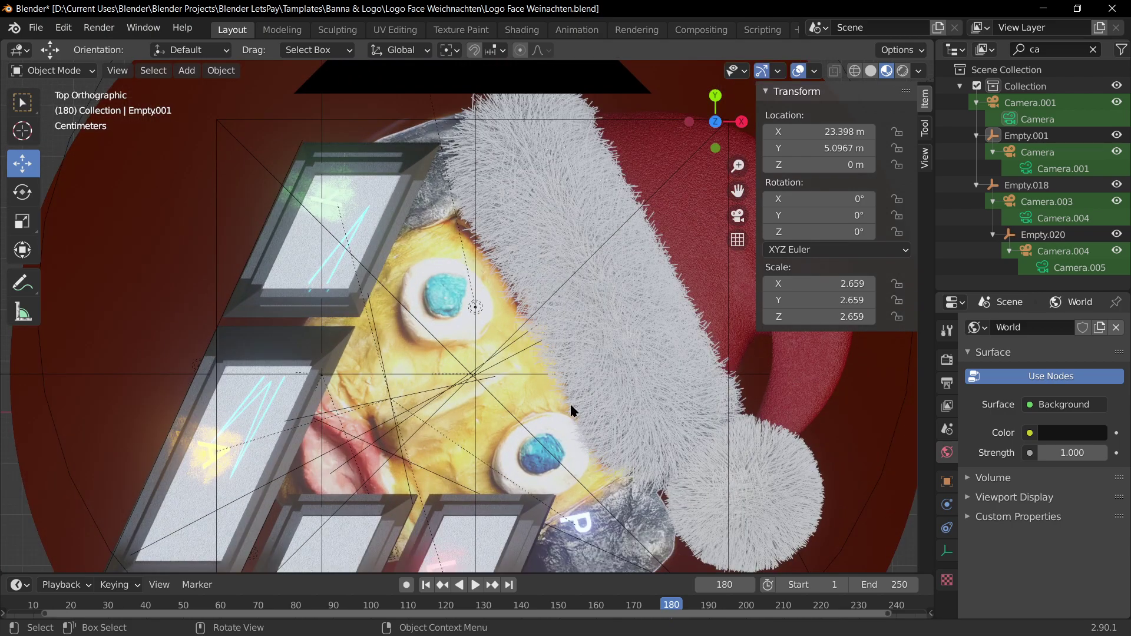
scroll(617, 388, down, 4)
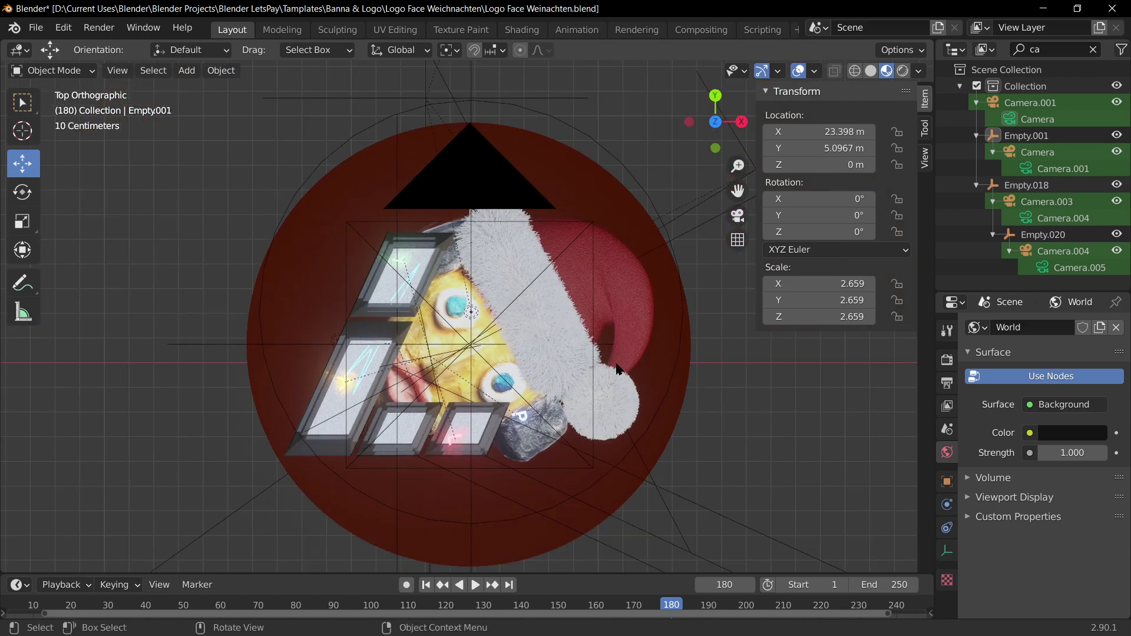
- Select the Santa hat's empty, frame the view on it to inspect the logo, and return to the camera view
click(646, 464)
middle_drag(677, 484, 683, 360)
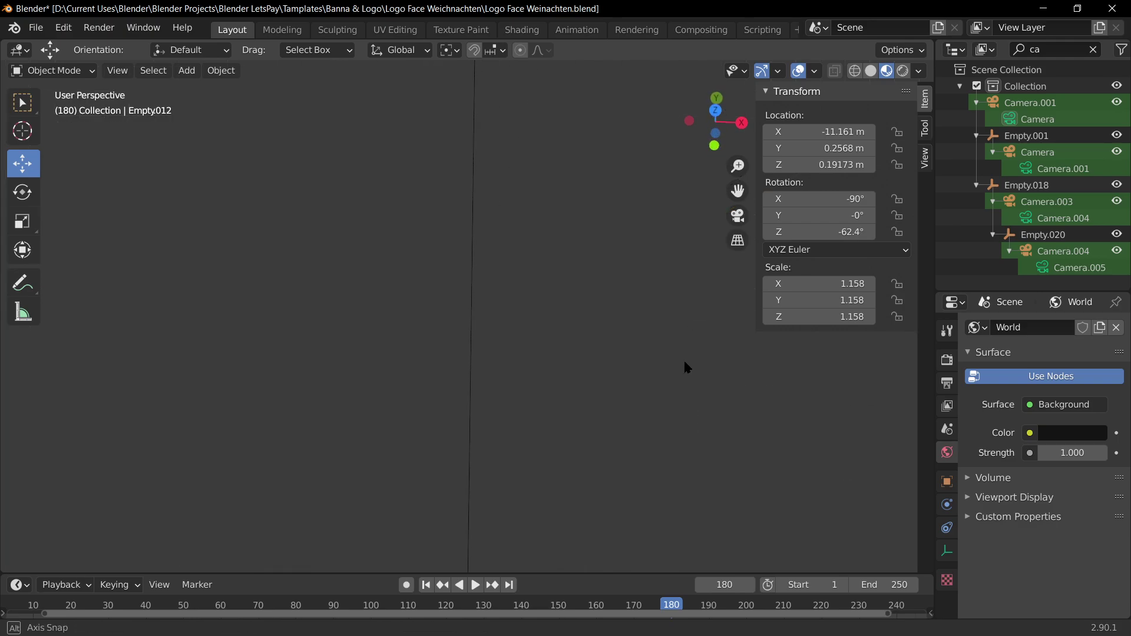
key(KP_Decimal)
scroll(646, 402, up, 2)
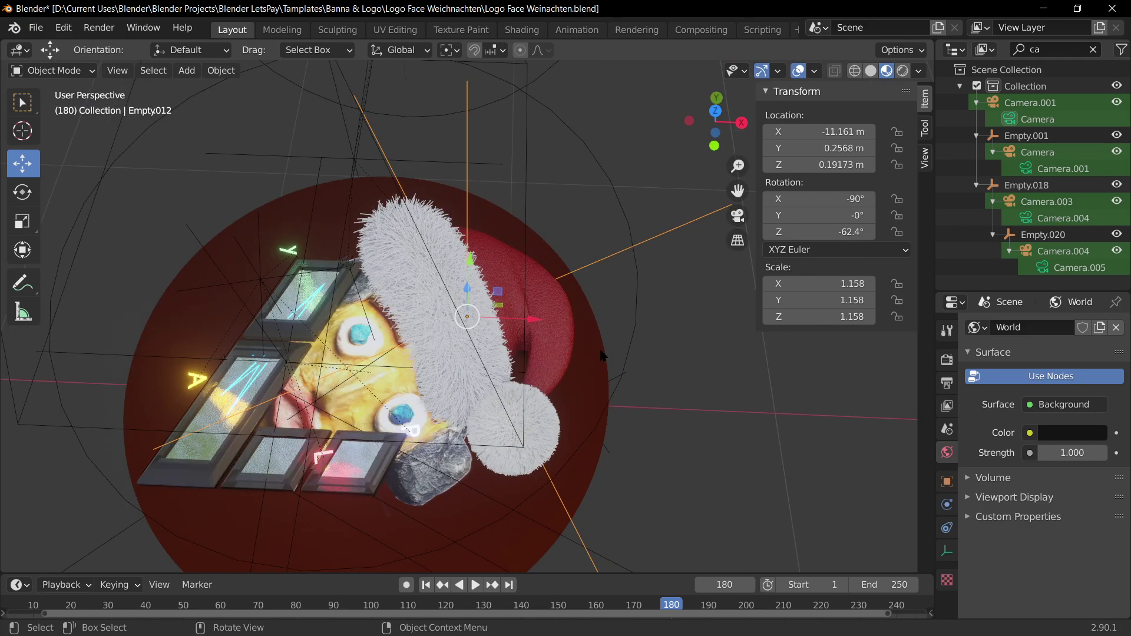
middle_drag(597, 351, 563, 409)
key(KP_0)
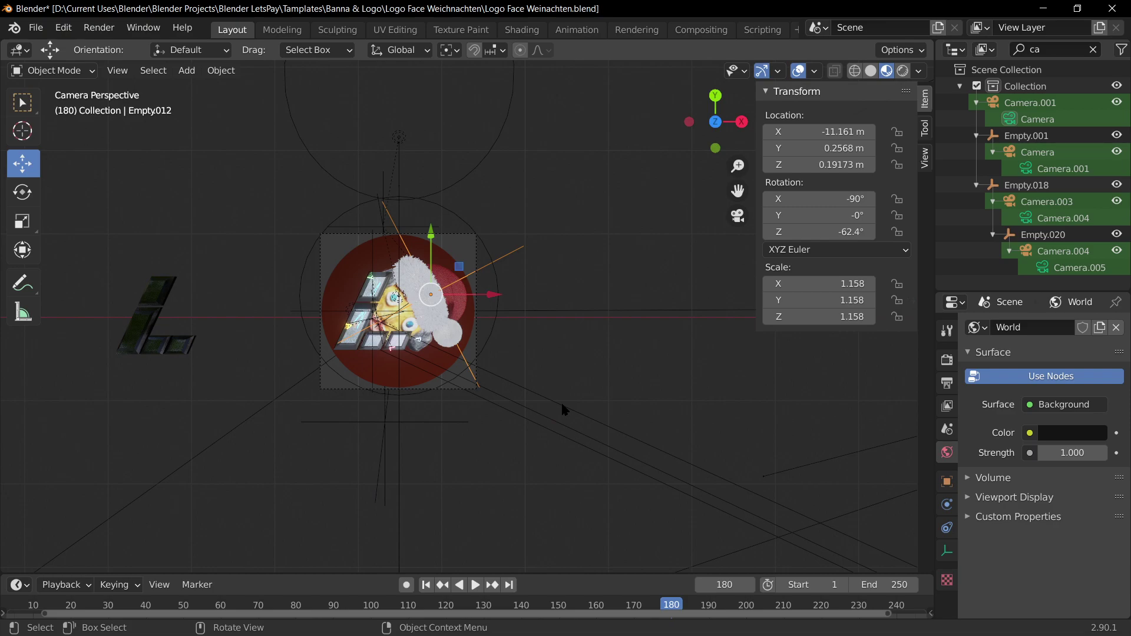
- Inspect the Santa hat closely in the camera view and select its white pompom
scroll(486, 351, up, 5)
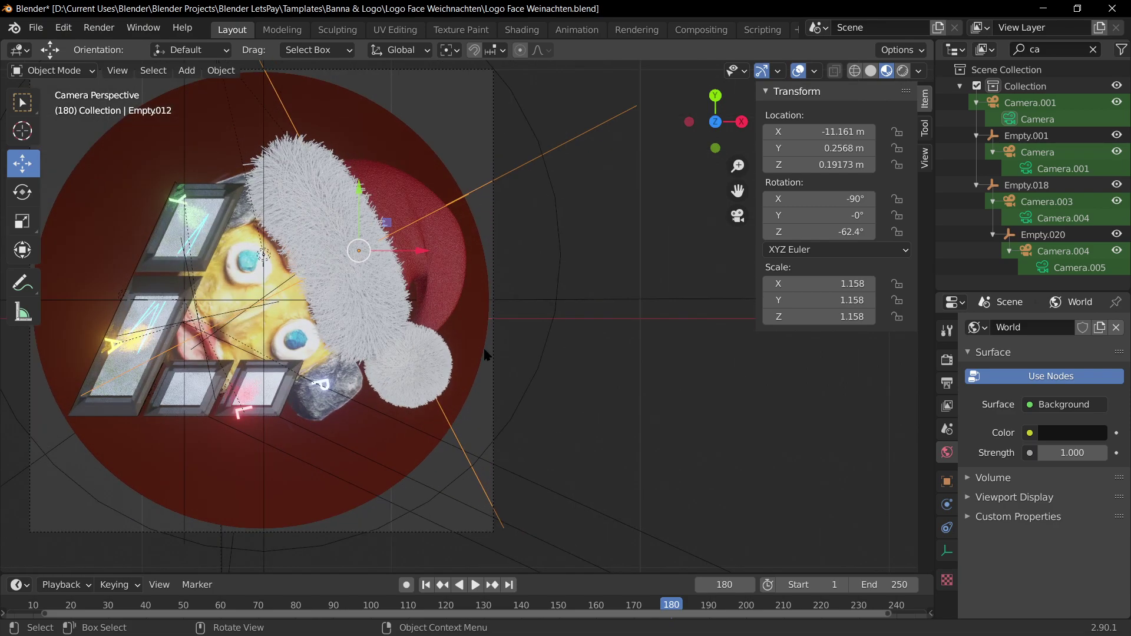
scroll(477, 351, down, 3)
scroll(674, 358, up, 5)
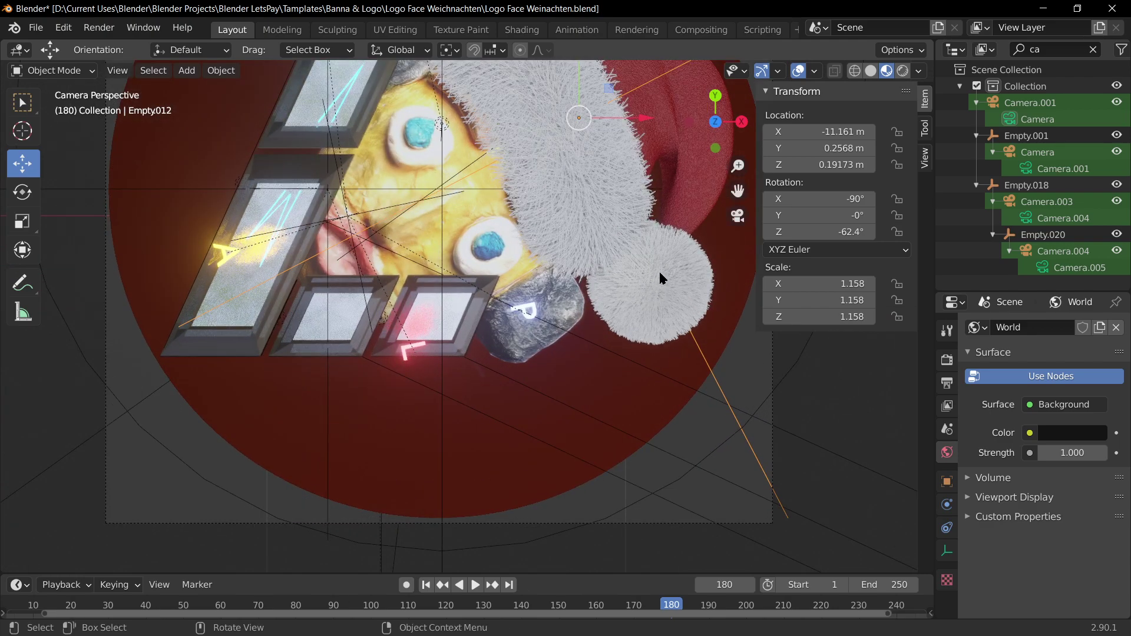
click(671, 305)
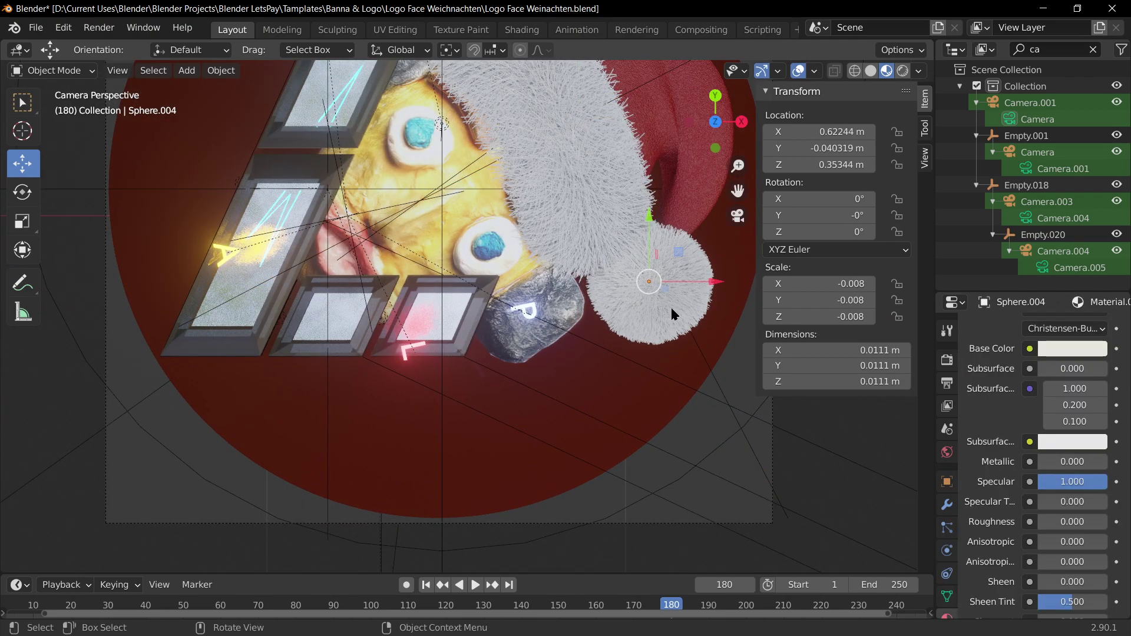
scroll(448, 236, down, 2)
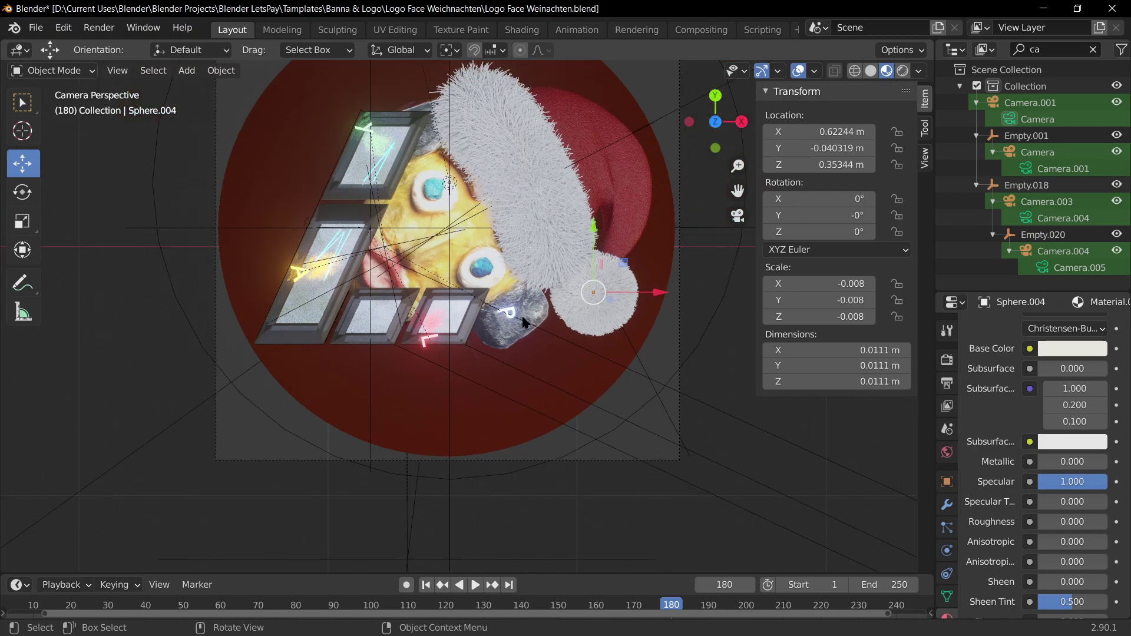
- Fly the view in to the front of the logo's face, beneath the hat's fur brim
key(shift+grave)
key(w)
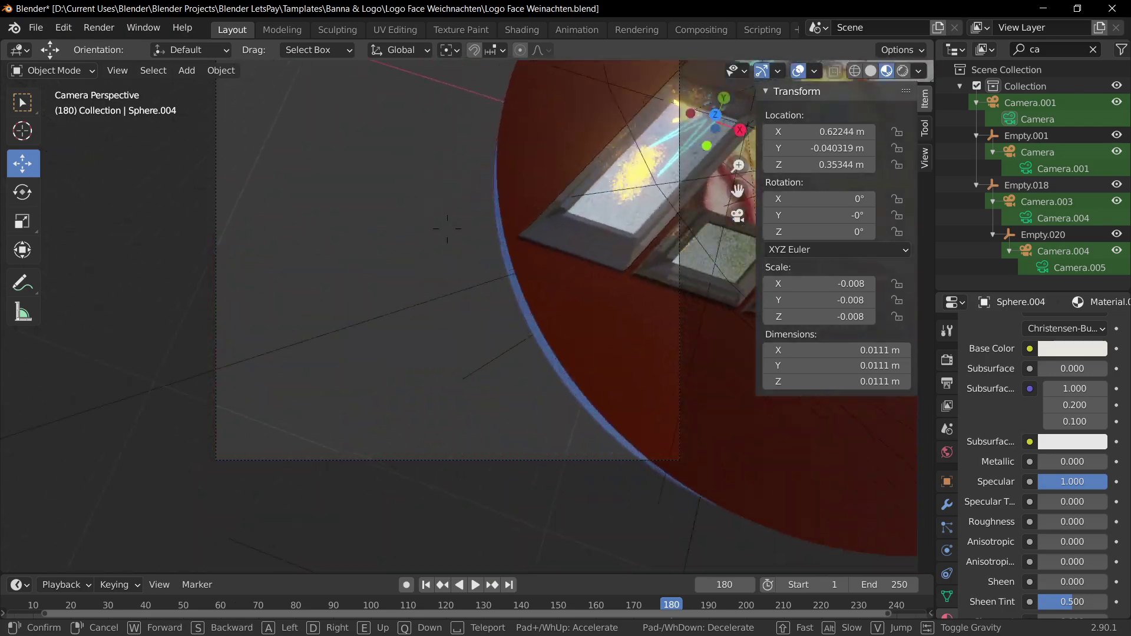
key(w)
click(738, 163)
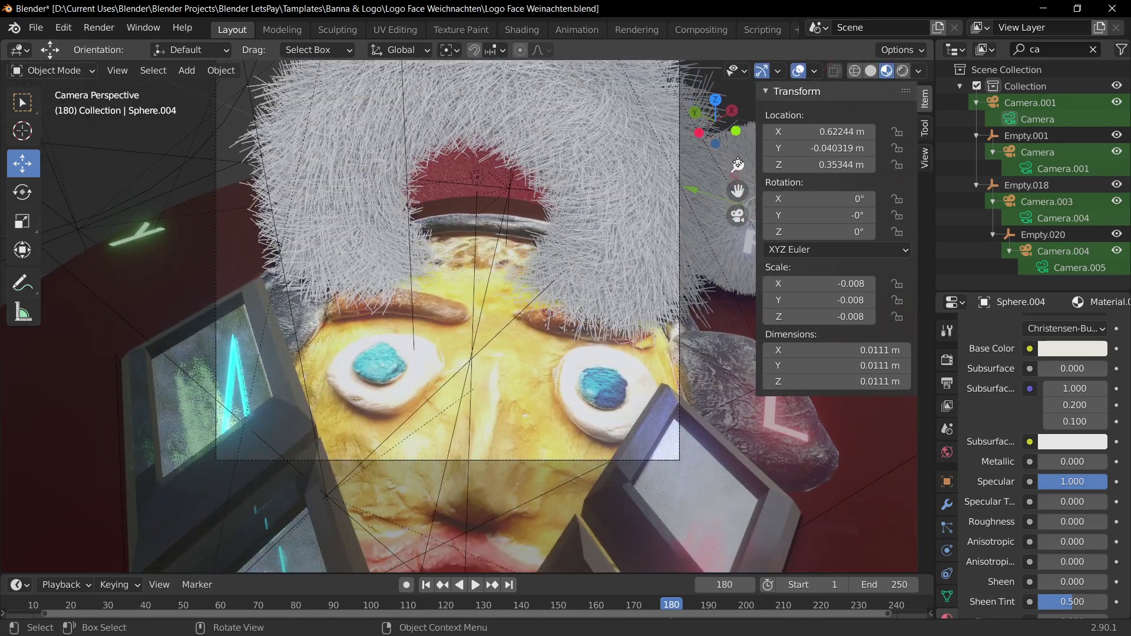
- Switch the viewport to rendered shading and fly around the face to examine the lit hat fur up close
click(903, 70)
key(shift+grave)
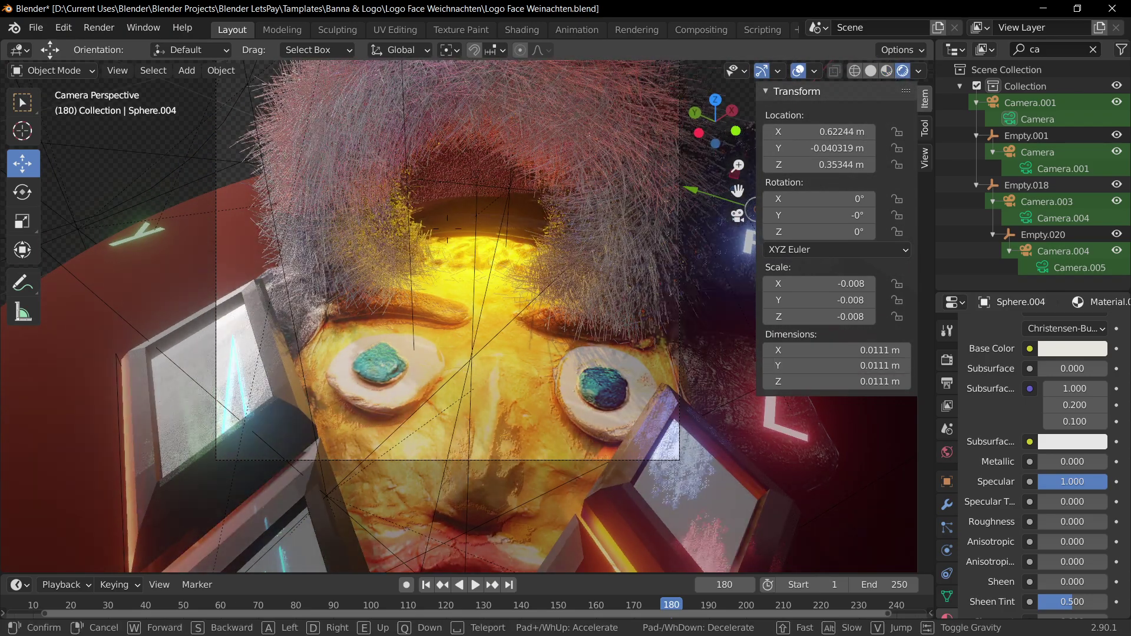
key(w)
key(s)
key(w)
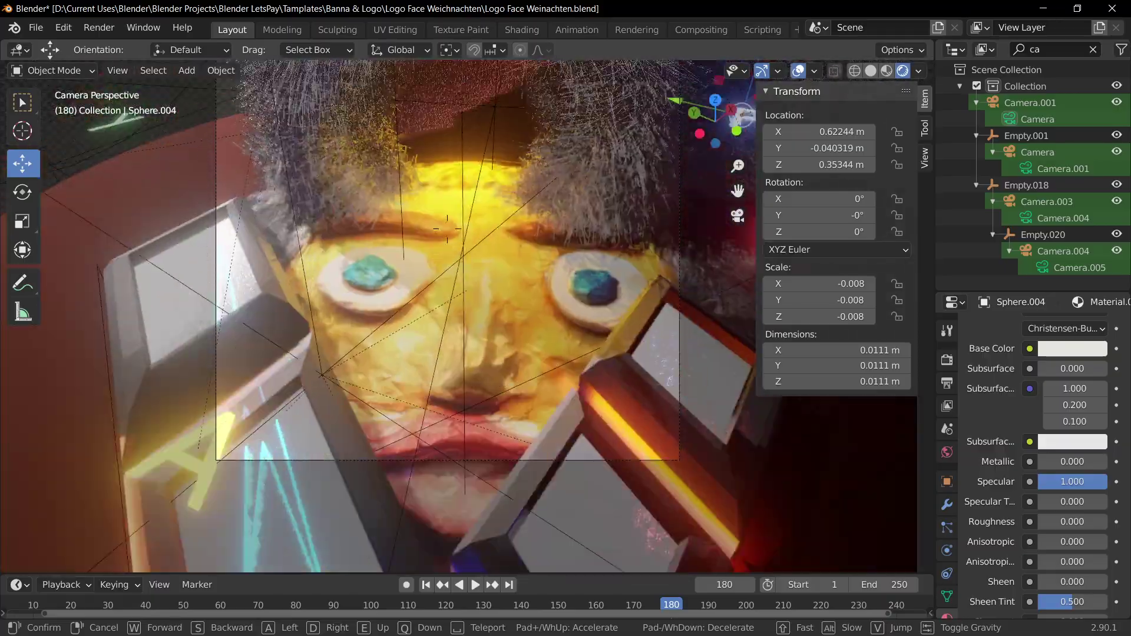
key(w)
key(s)
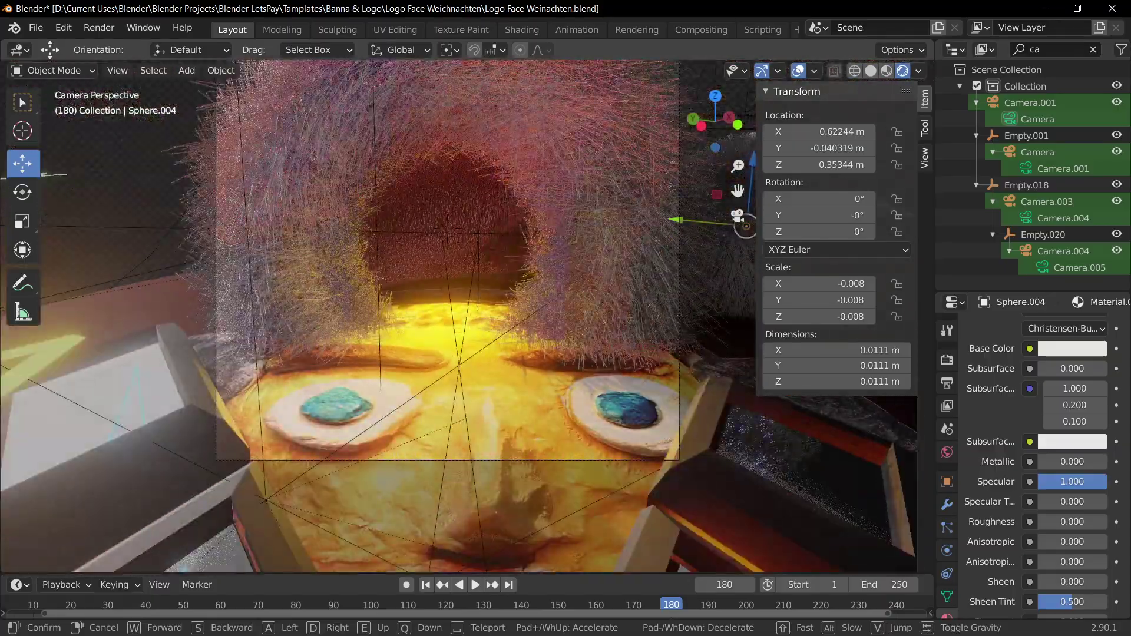
key(w)
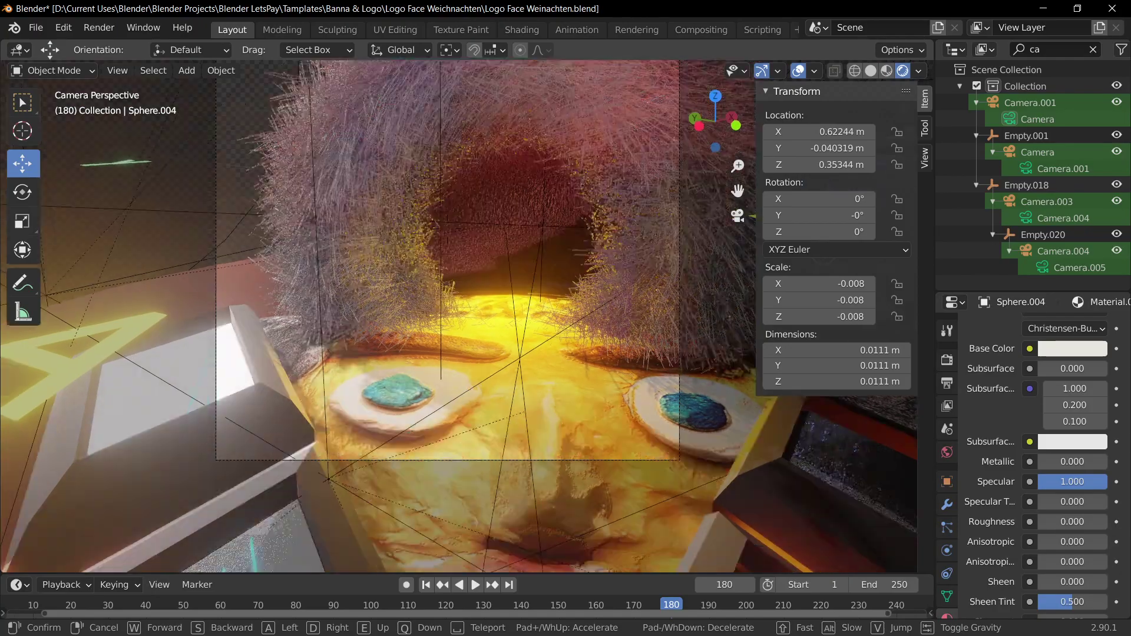
key(w)
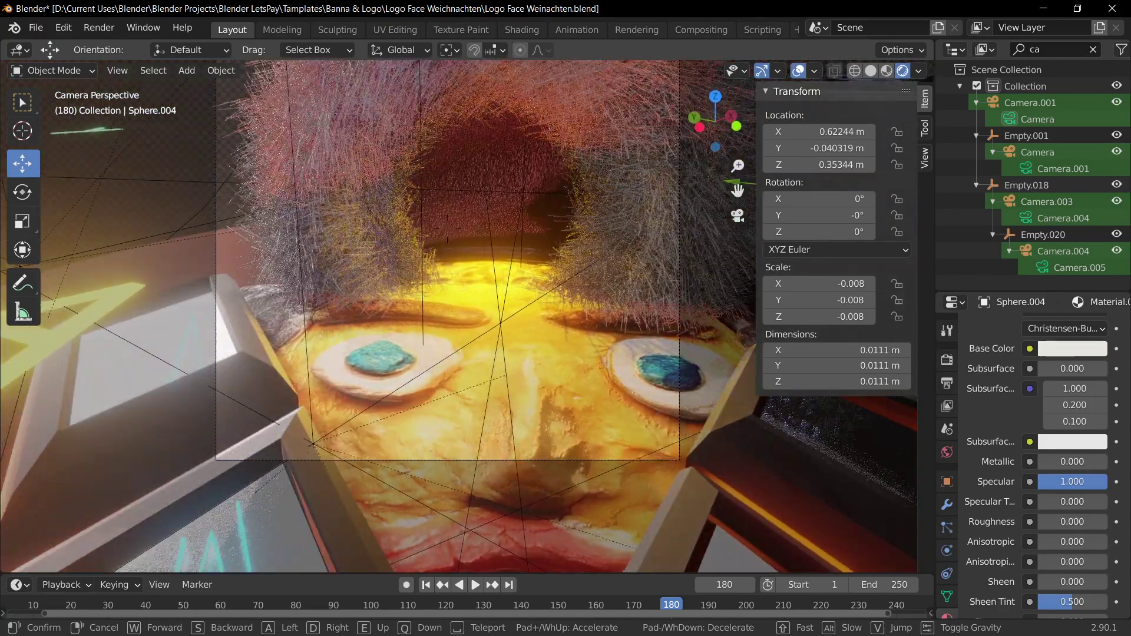
click(467, 321)
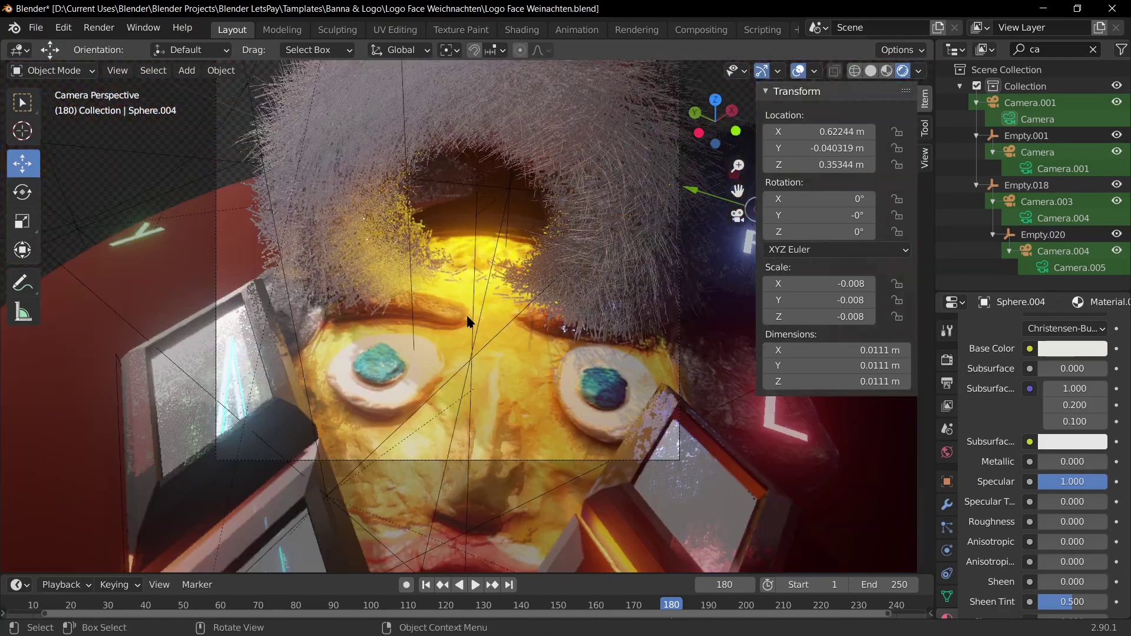
- Switch to the top view and move from the logo board to the round Christmas logo
key(KP_7)
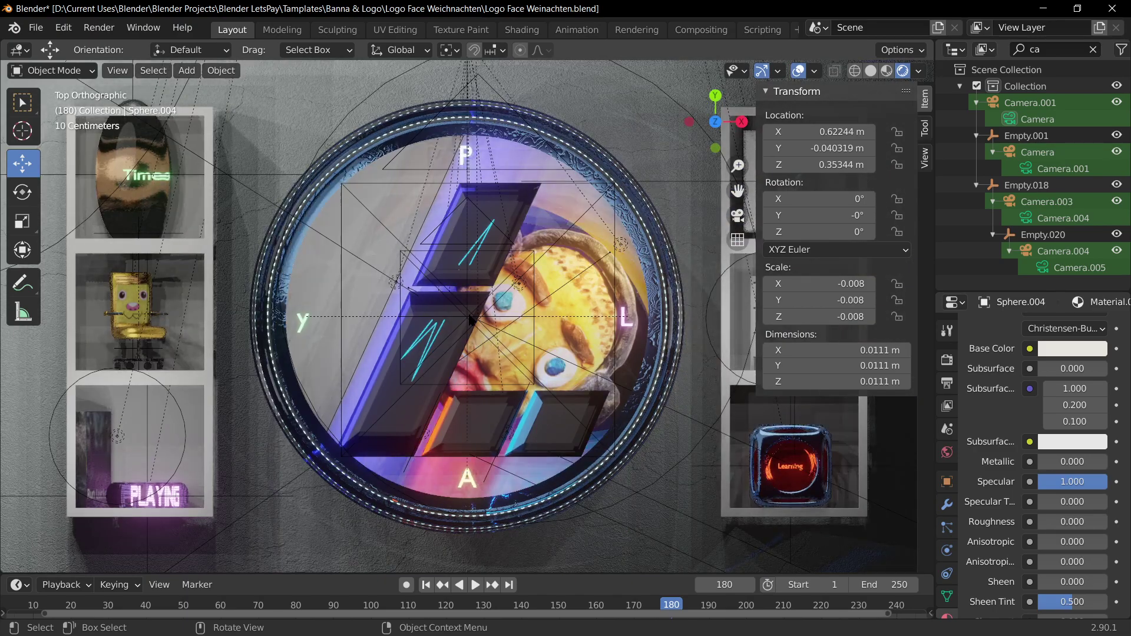
scroll(474, 320, down, 7)
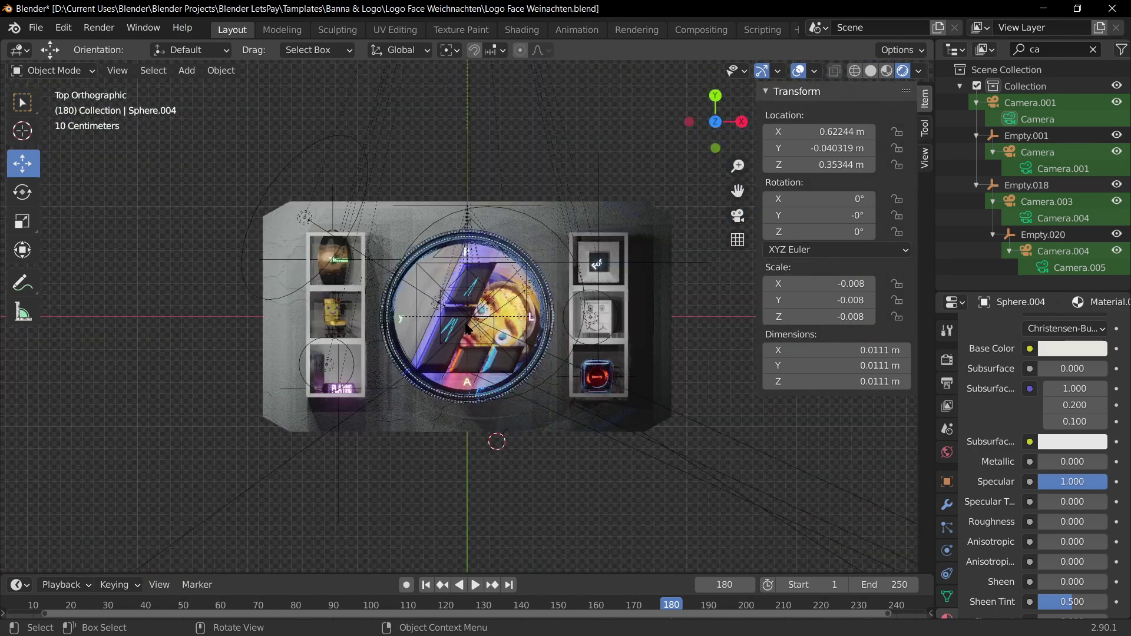
middle_drag(474, 320, 652, 316)
scroll(466, 312, down, 9)
scroll(625, 324, up, 12)
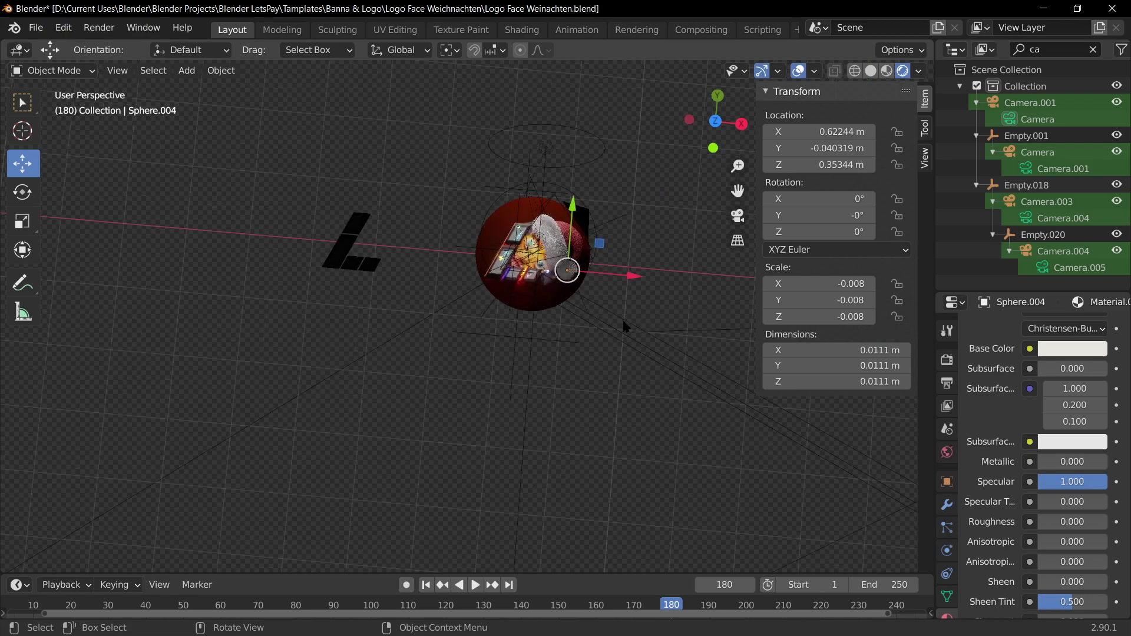
middle_drag(579, 334, 635, 253)
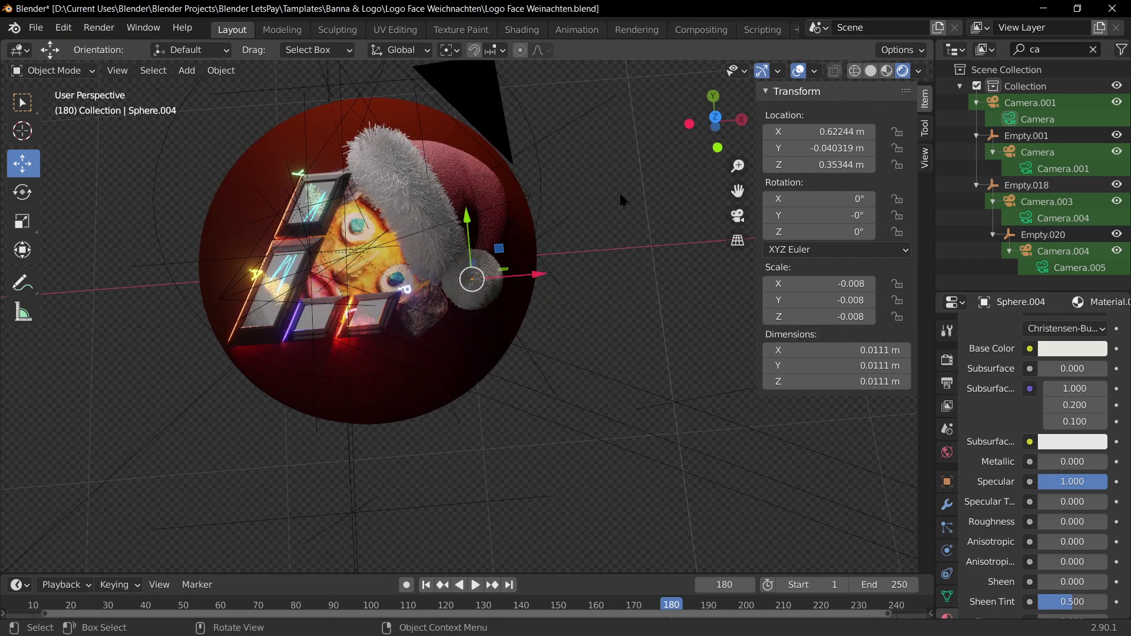
- View the separate Santa hat beside the rendered Christmas logo, and centre the view on the logo again
scroll(620, 222, down, 5)
shift+middle_drag(614, 268, 233, 305)
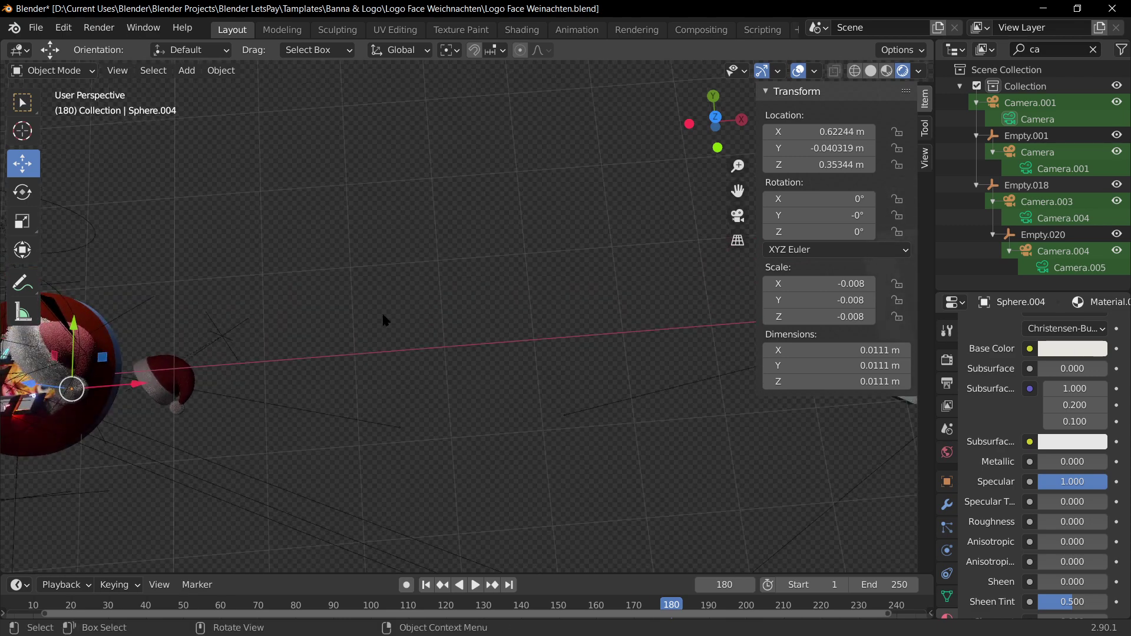
shift+middle_drag(368, 303, 592, 258)
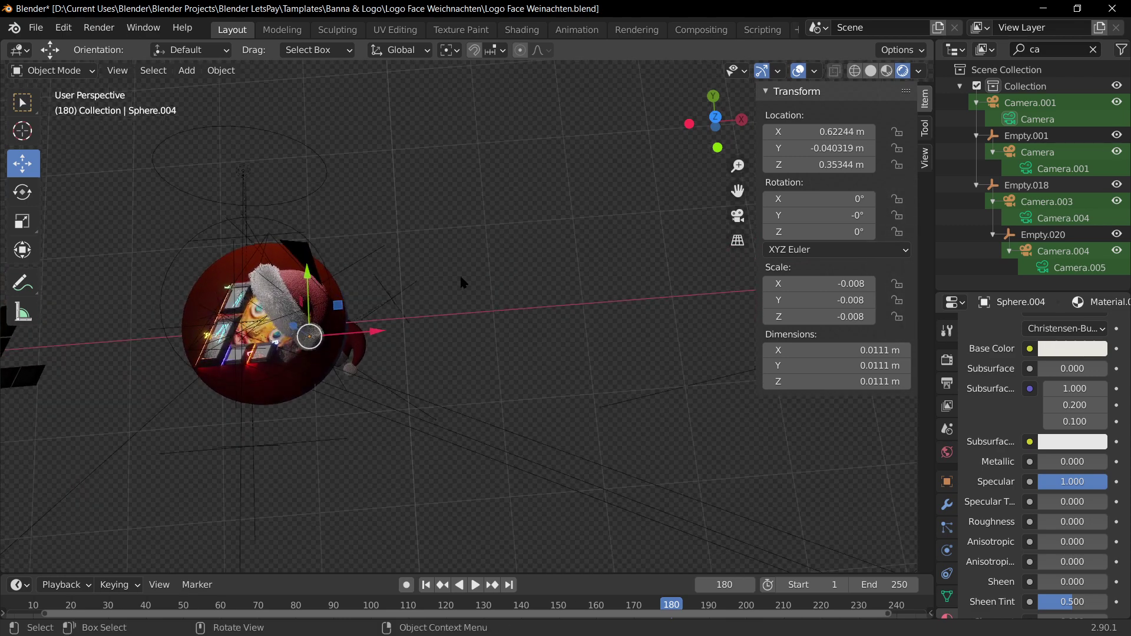
scroll(456, 279, up, 1)
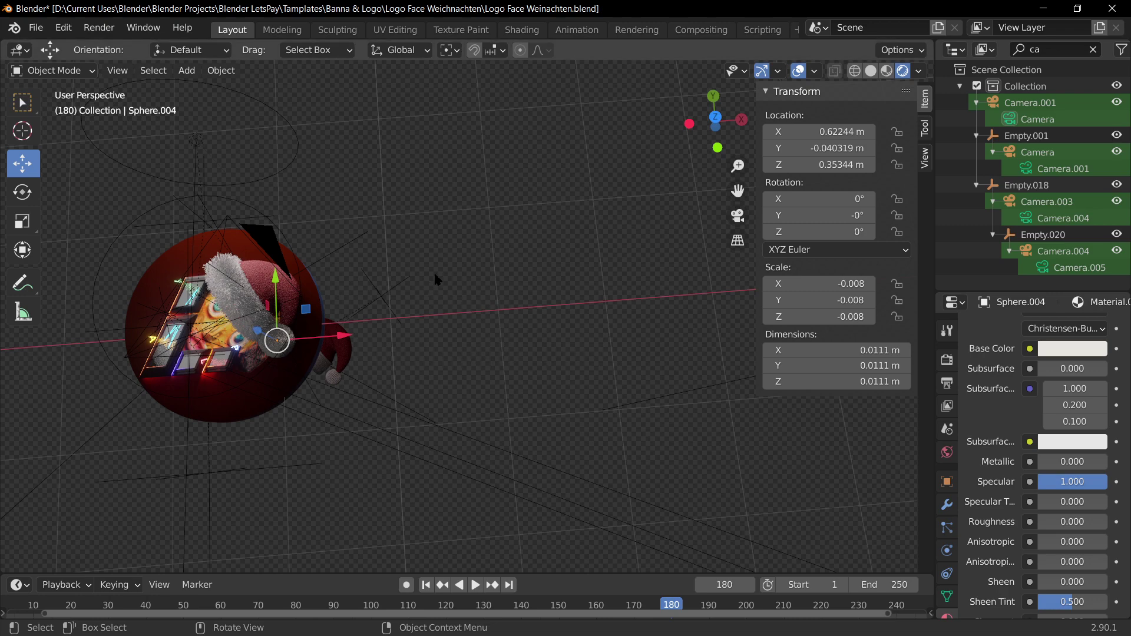
shift+middle_drag(379, 293, 438, 278)
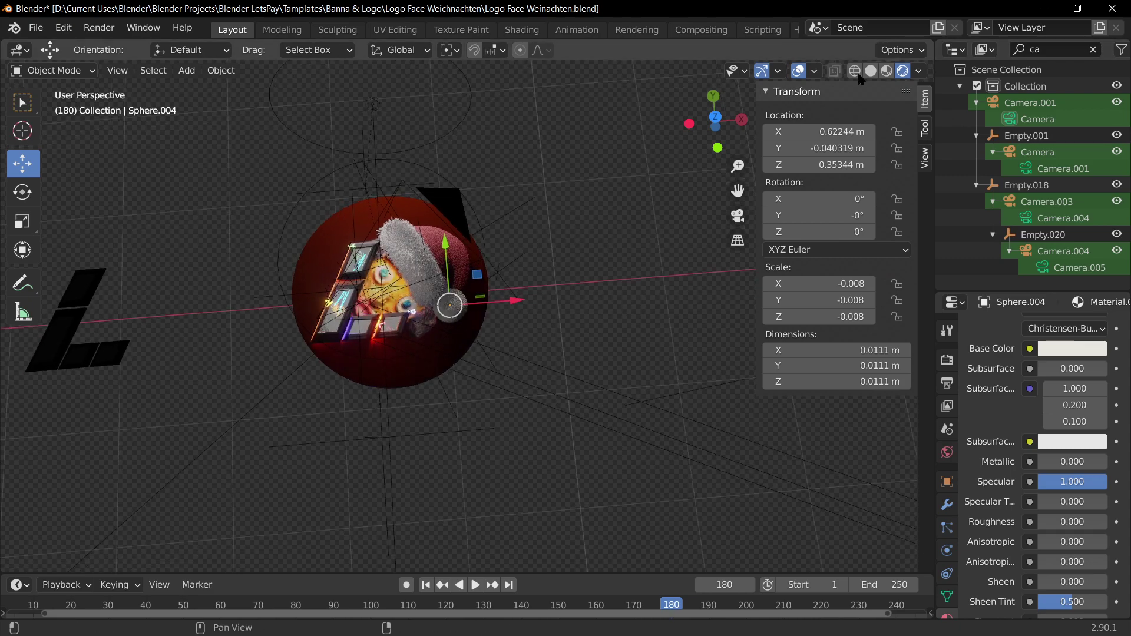
- Collapse the Transform section and examine the rendered Christmas logo from oblique angles
click(768, 92)
scroll(590, 318, up, 3)
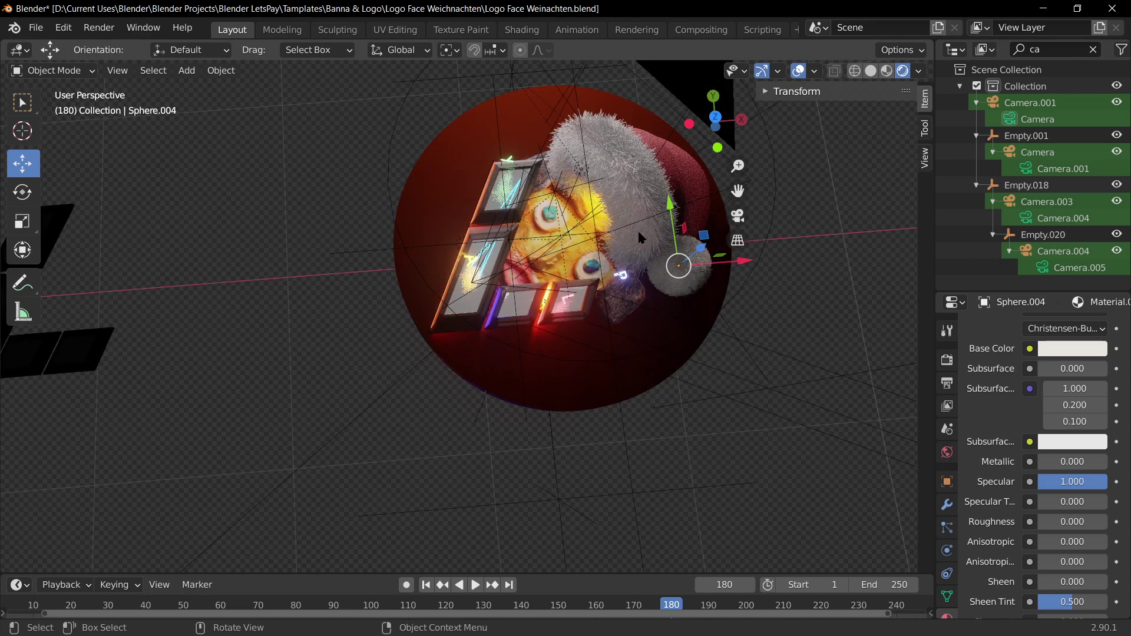
middle_drag(639, 237, 464, 222)
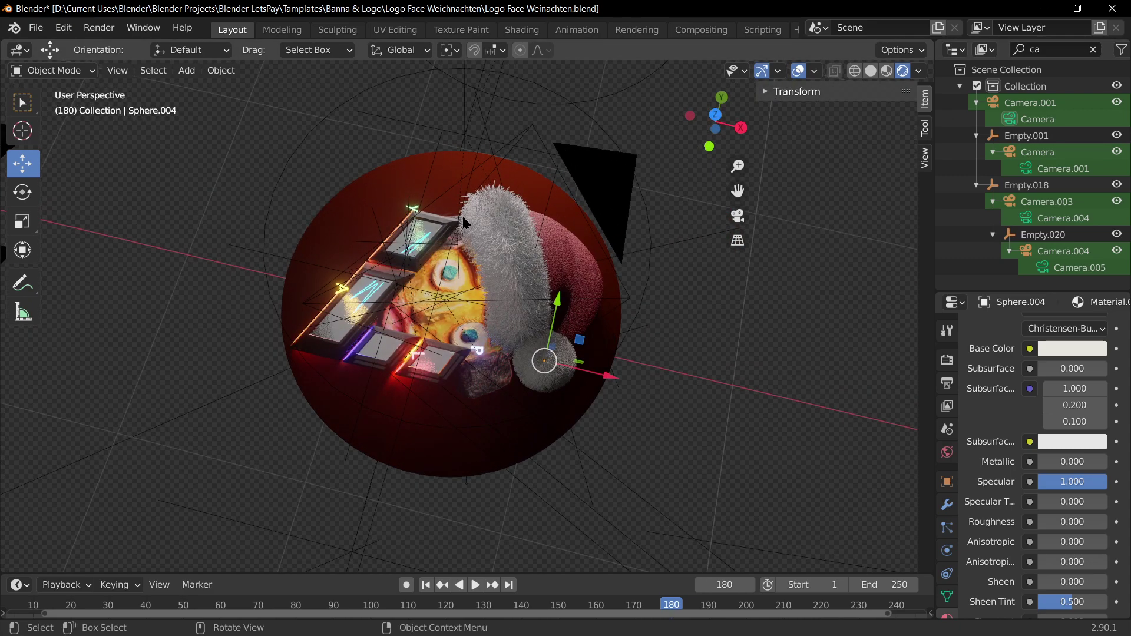
scroll(412, 247, up, 4)
mouse_move(499, 329)
middle_down()
mouse_move(554, 324)
mouse_move(515, 309)
mouse_move(522, 328)
middle_up()
scroll(536, 339, down, 4)
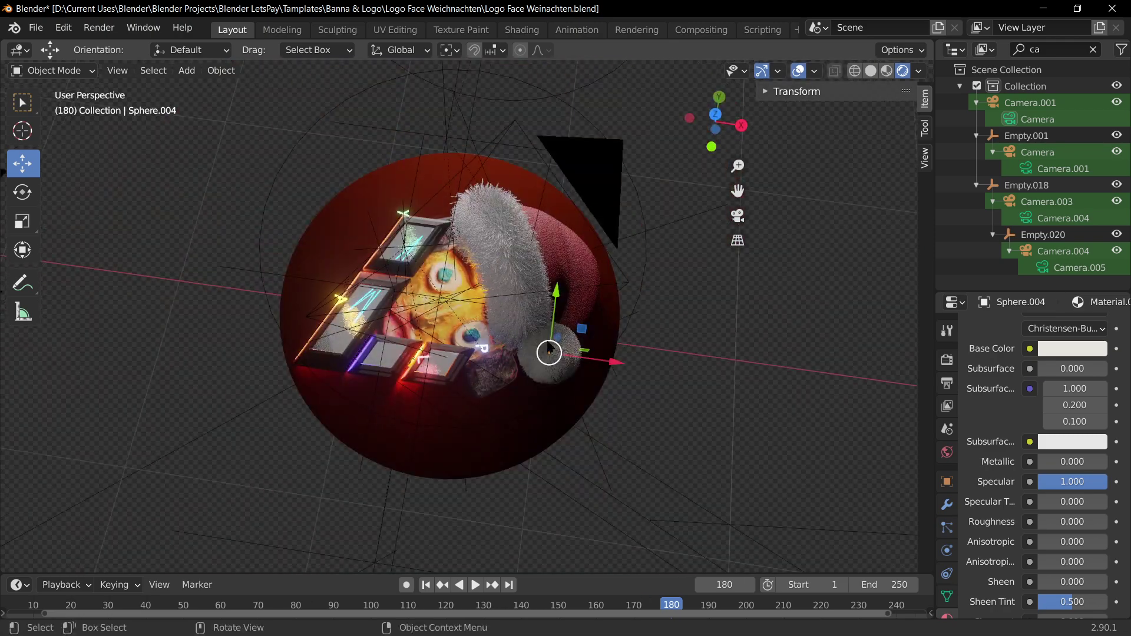
- Return to the top orthographic view and examine the rendered hat fur and face
key(KP_7)
scroll(484, 298, up, 3)
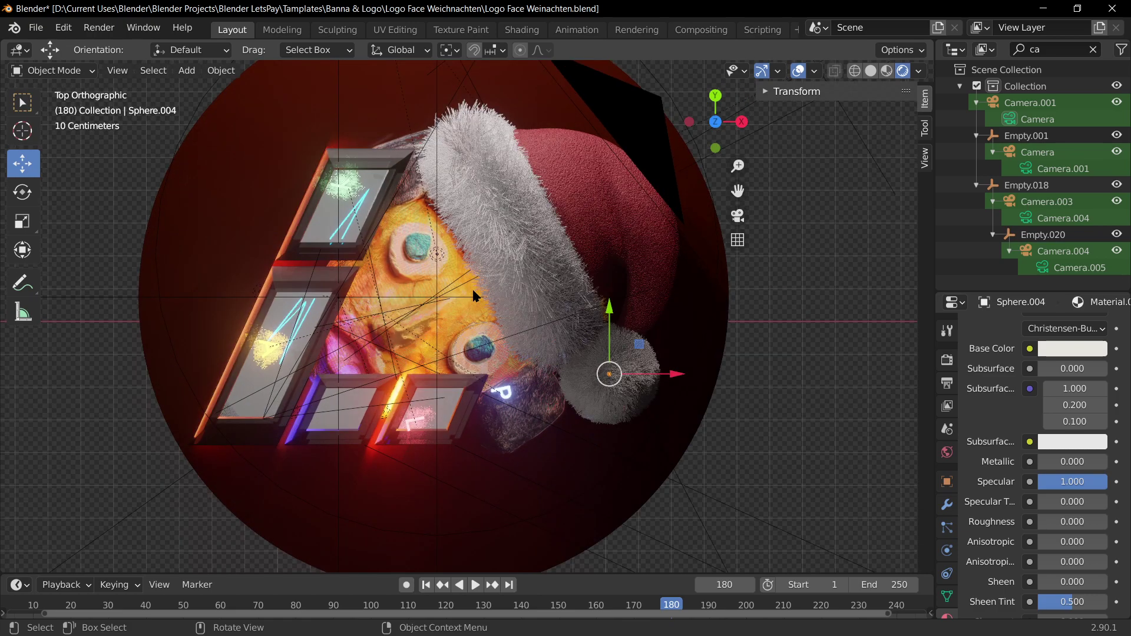
scroll(495, 282, down, 3)
scroll(513, 280, up, 3)
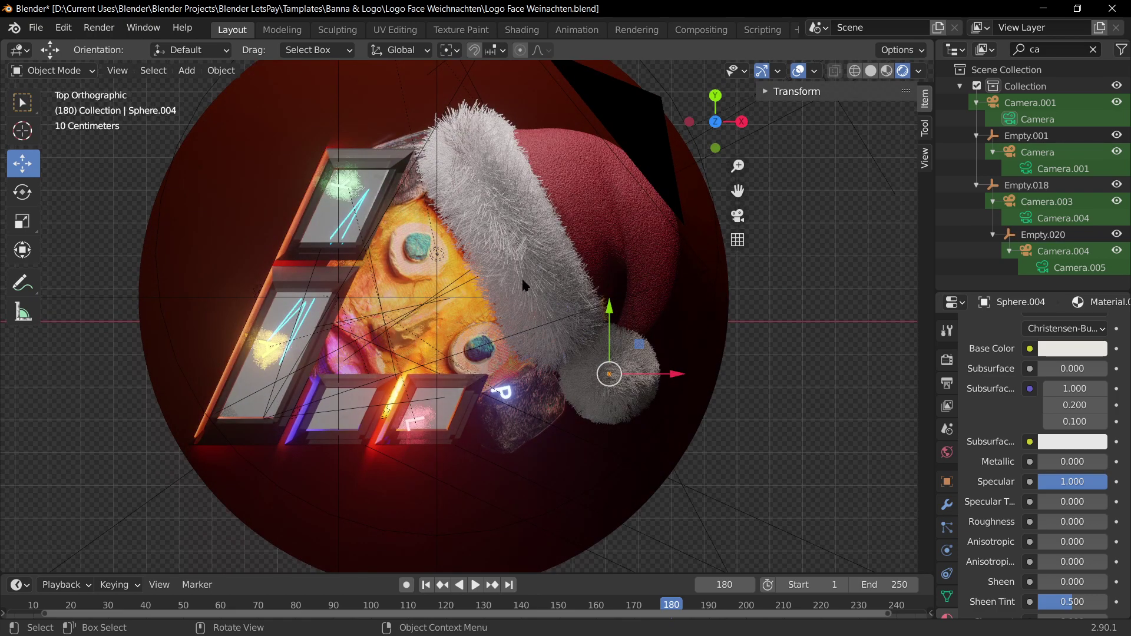
- Select the empty at the logo's centre and examine the rendered logo from the top view at different distances
click(114, 297)
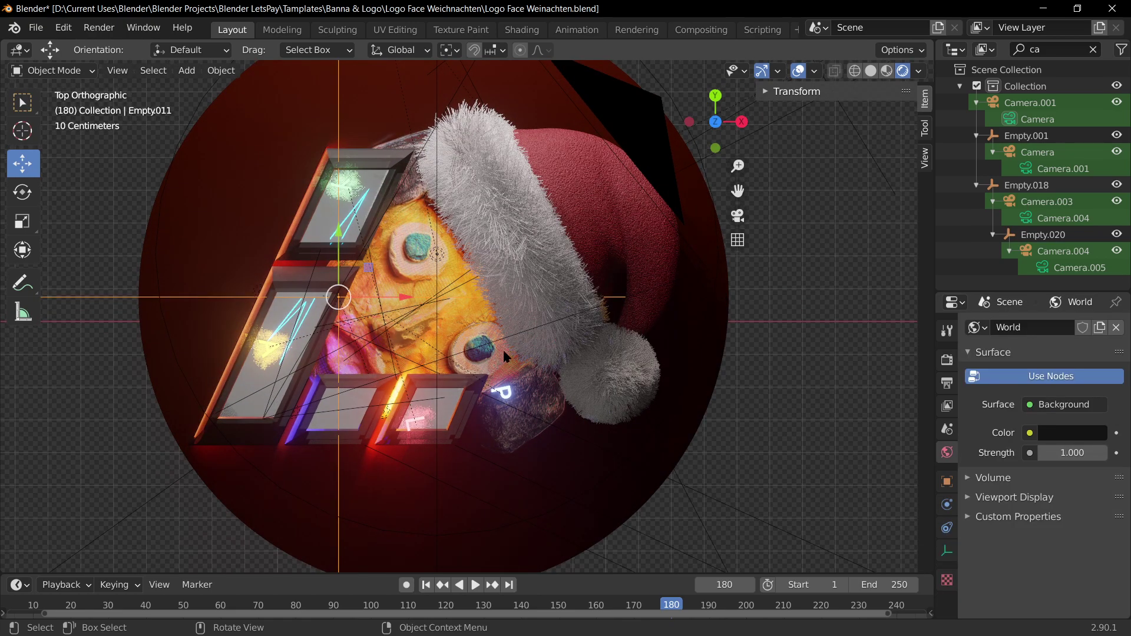
middle_drag(503, 348, 441, 303)
key(KP_7)
scroll(441, 302, up, 1)
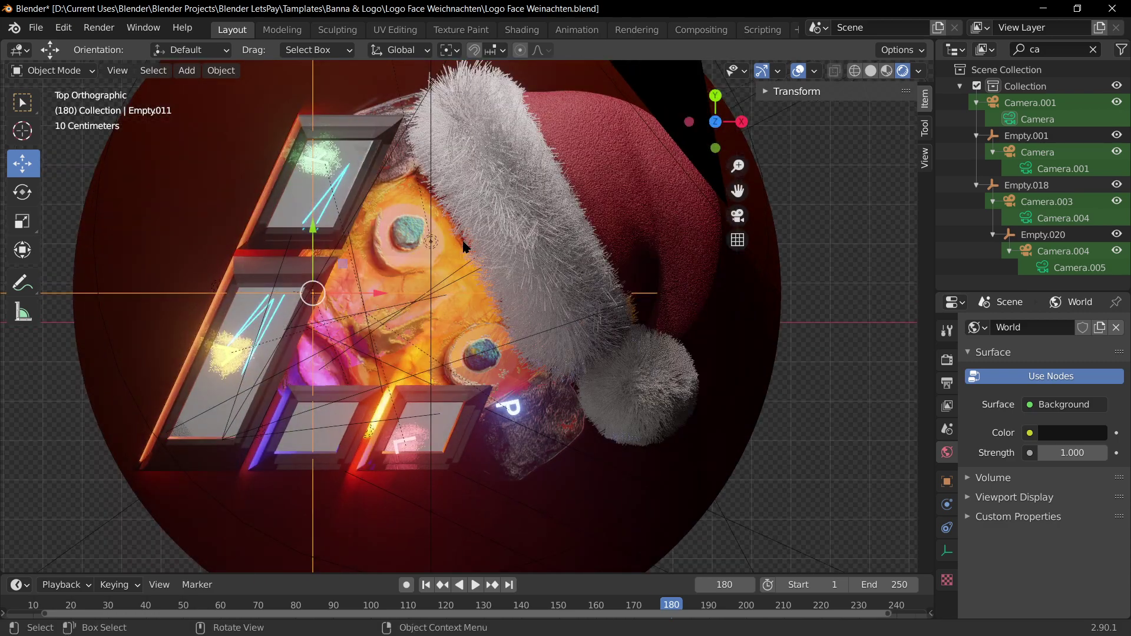
scroll(501, 307, down, 4)
scroll(554, 311, up, 3)
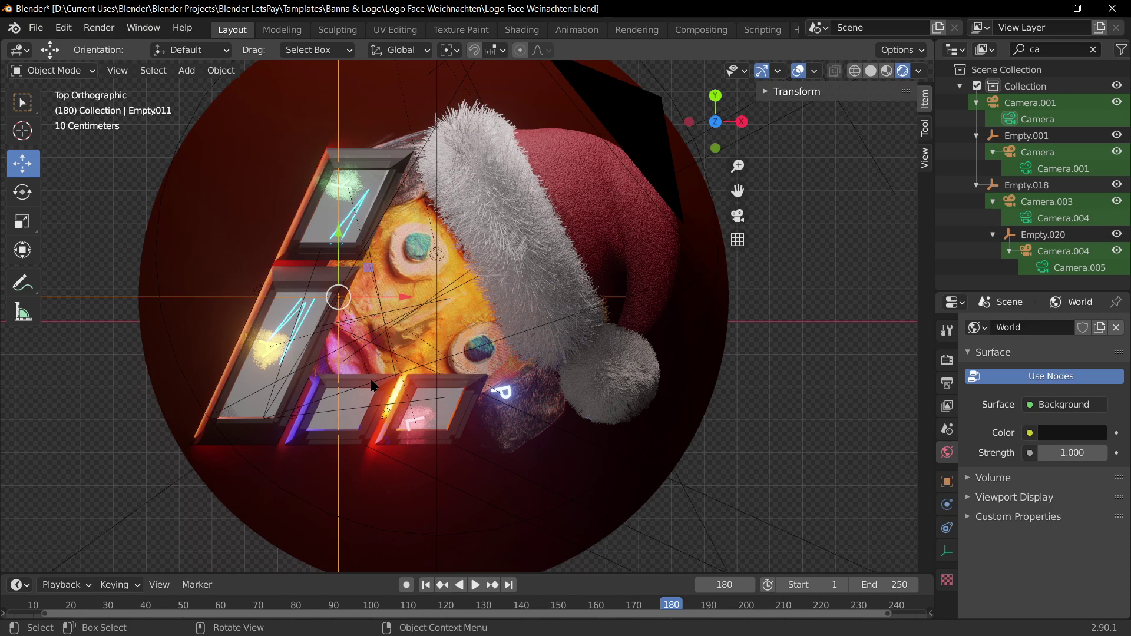
scroll(453, 264, down, 3)
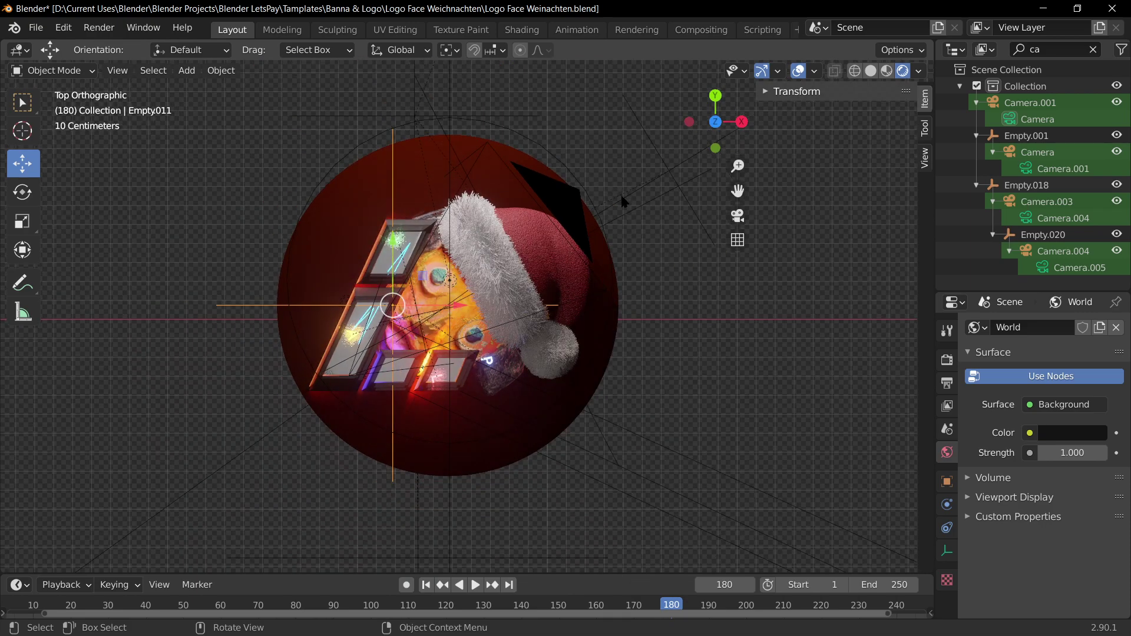
middle_drag(623, 202, 621, 171)
key(KP_7)
- Change the render engine to Cycles and look at the path-traced logo more closely
click(947, 362)
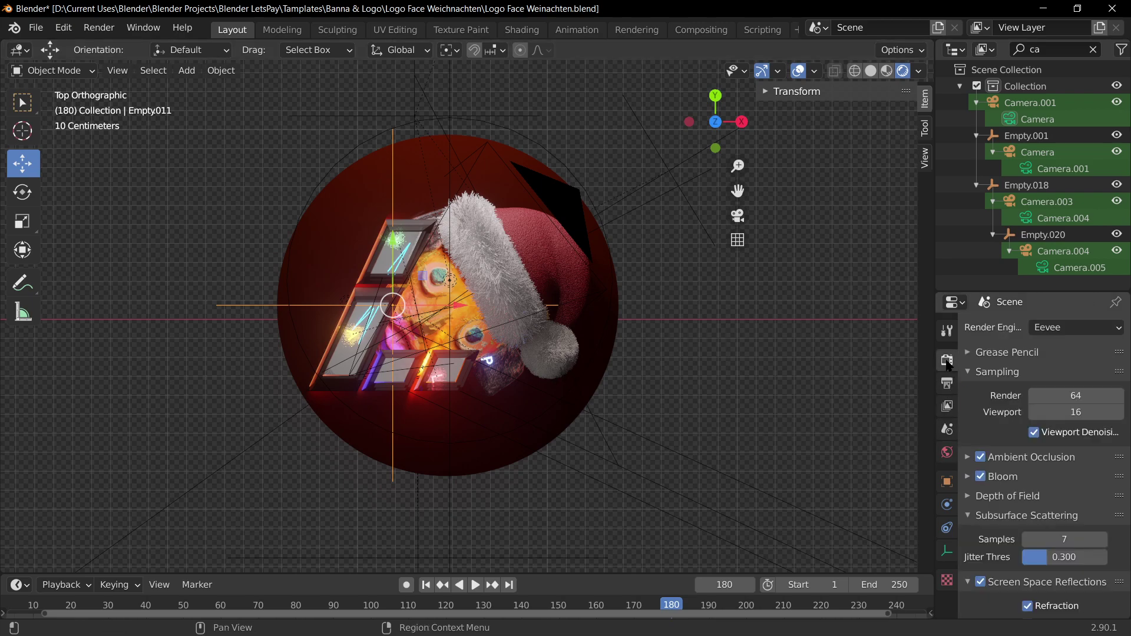
click(1074, 329)
click(1054, 382)
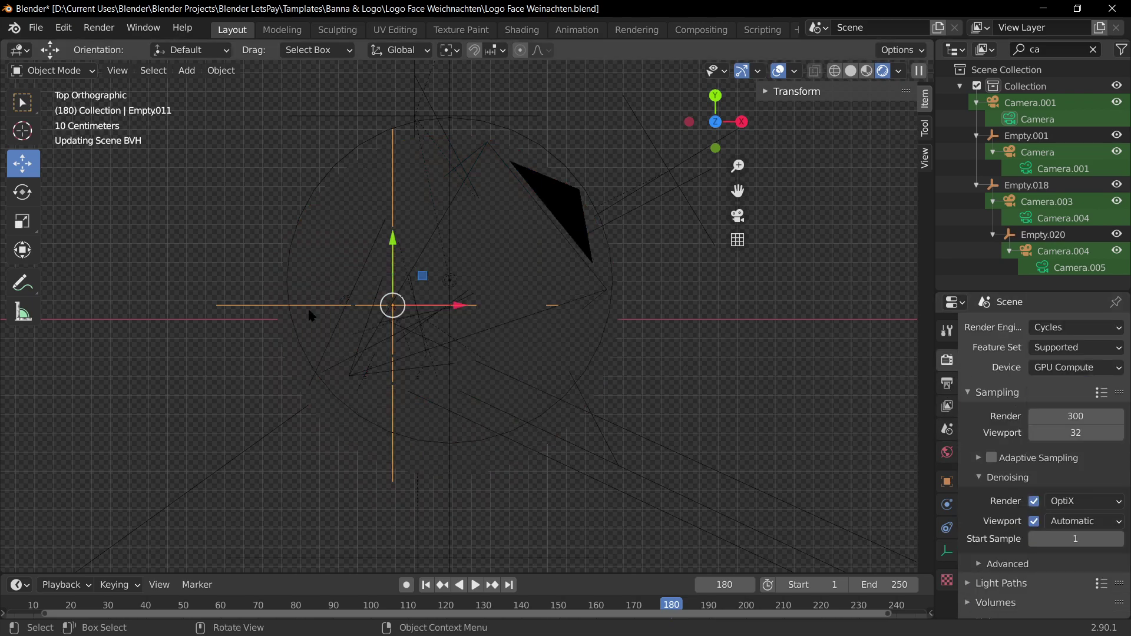
scroll(407, 371, up, 2)
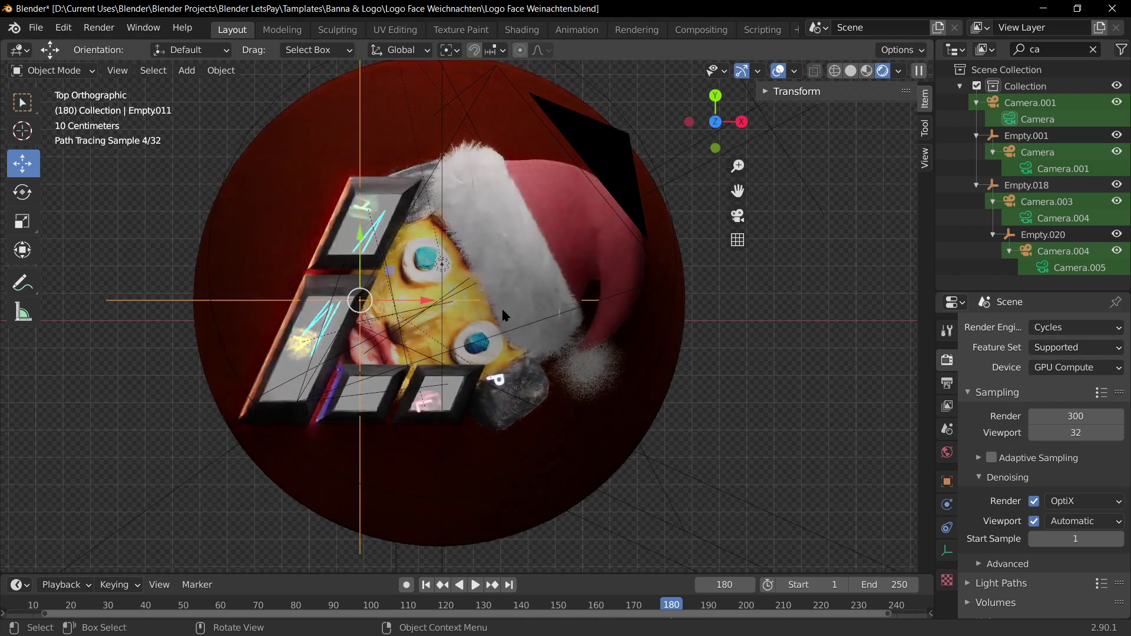
- Select the hat's pompom and try adaptive sampling in the Cycles sampling settings
click(591, 372)
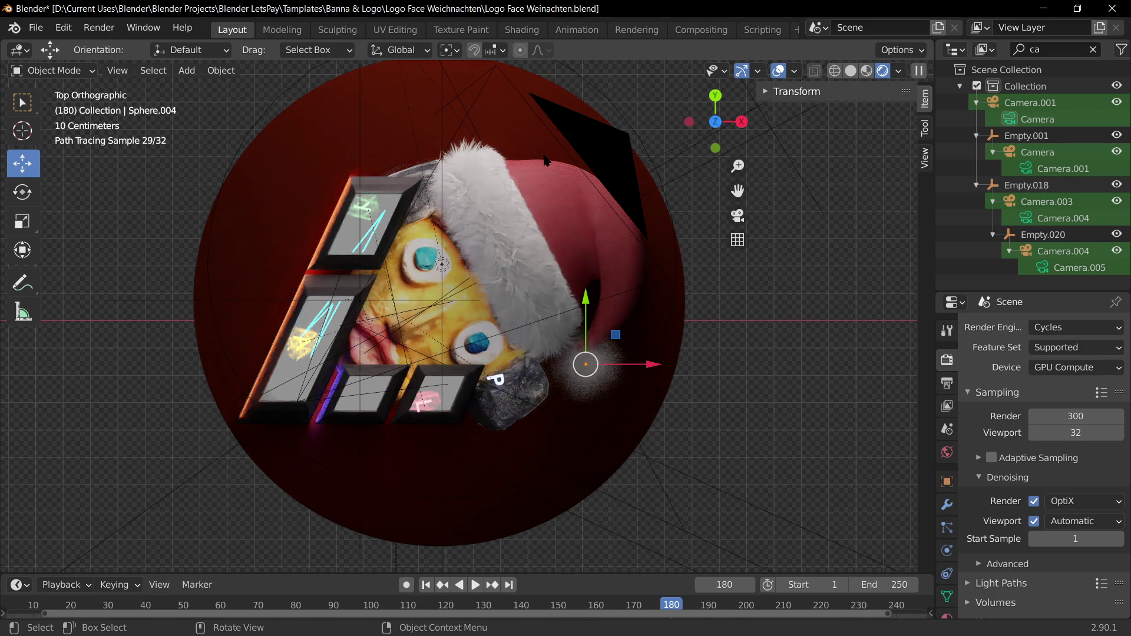
click(1062, 329)
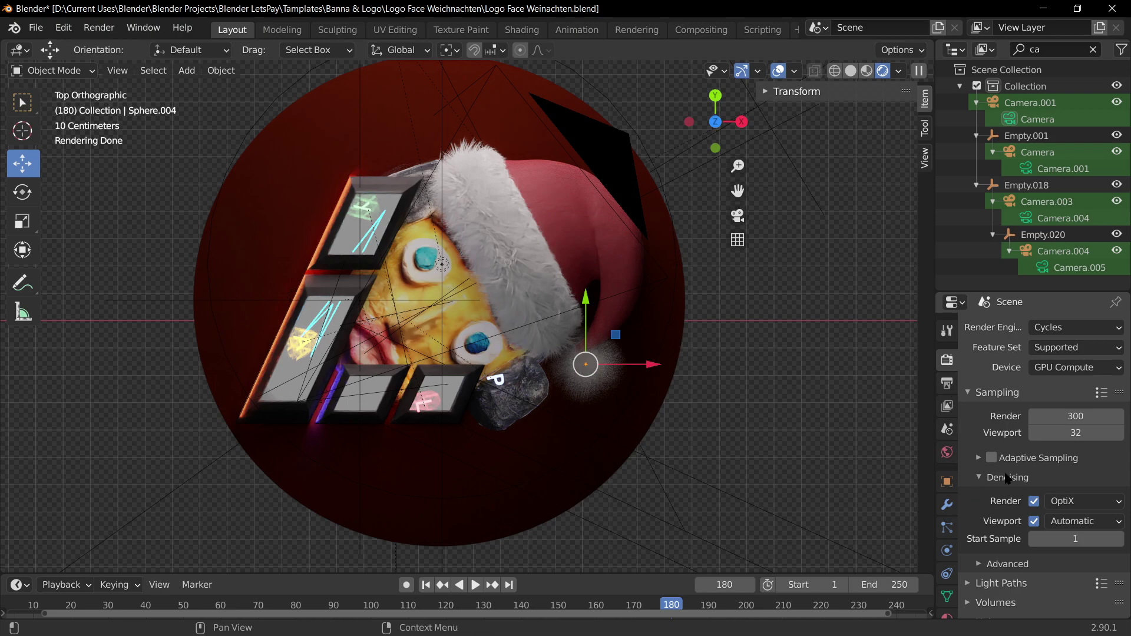
scroll(973, 481, down, 1)
scroll(946, 471, down, 1)
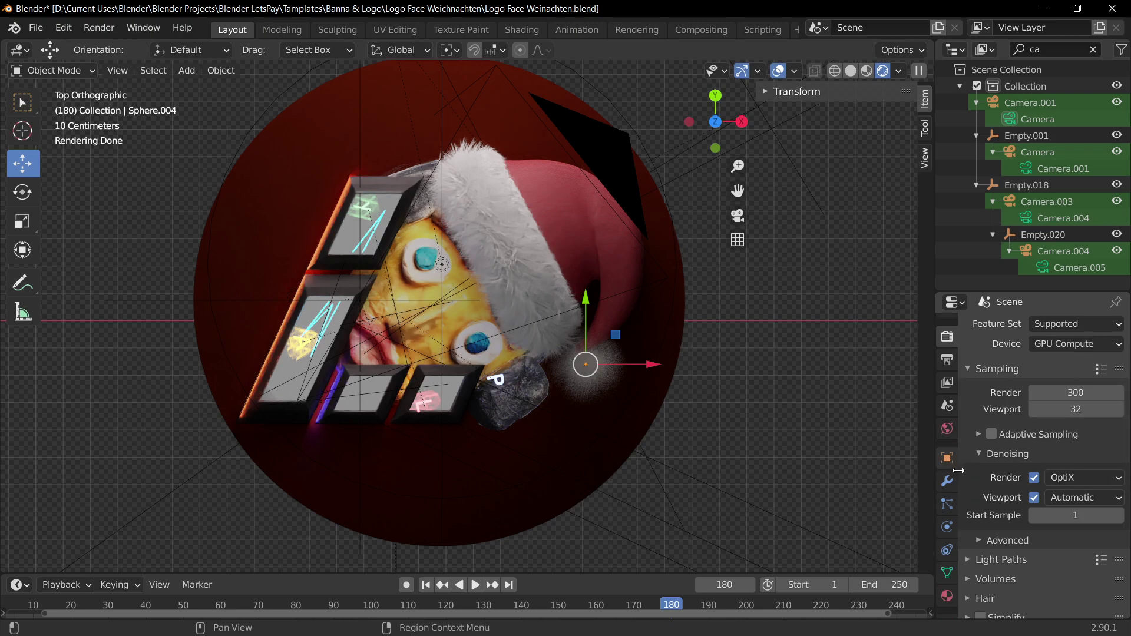
click(990, 436)
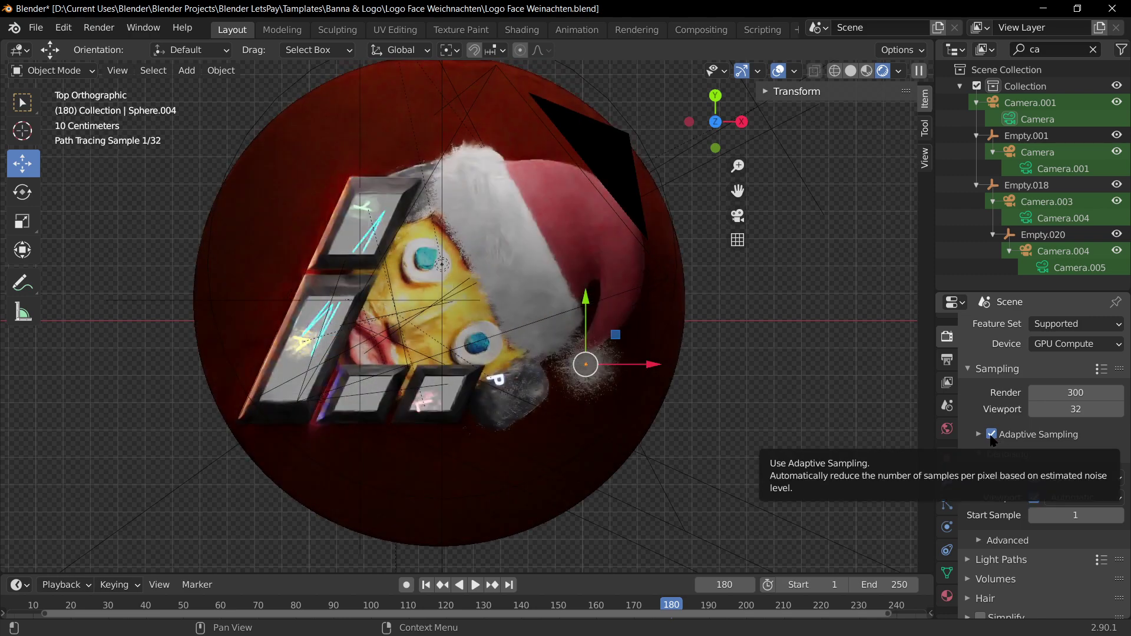
click(1024, 439)
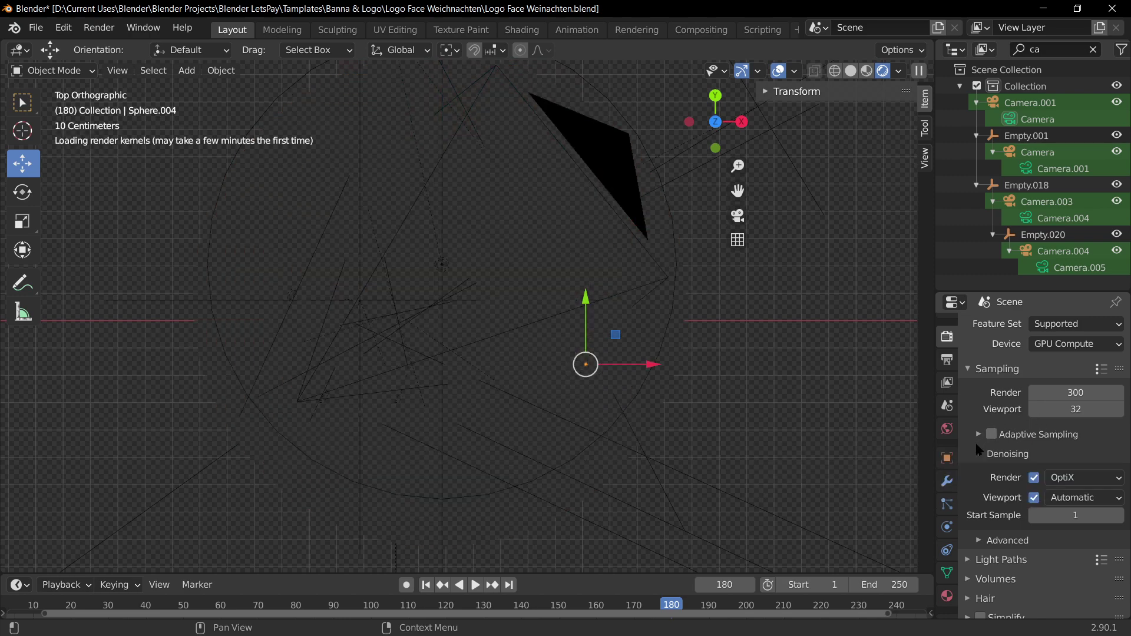
- Examine the maximum bounces in the Cycles light path settings and the list of render engines
scroll(1019, 471, down, 2)
click(987, 515)
scroll(987, 520, down, 2)
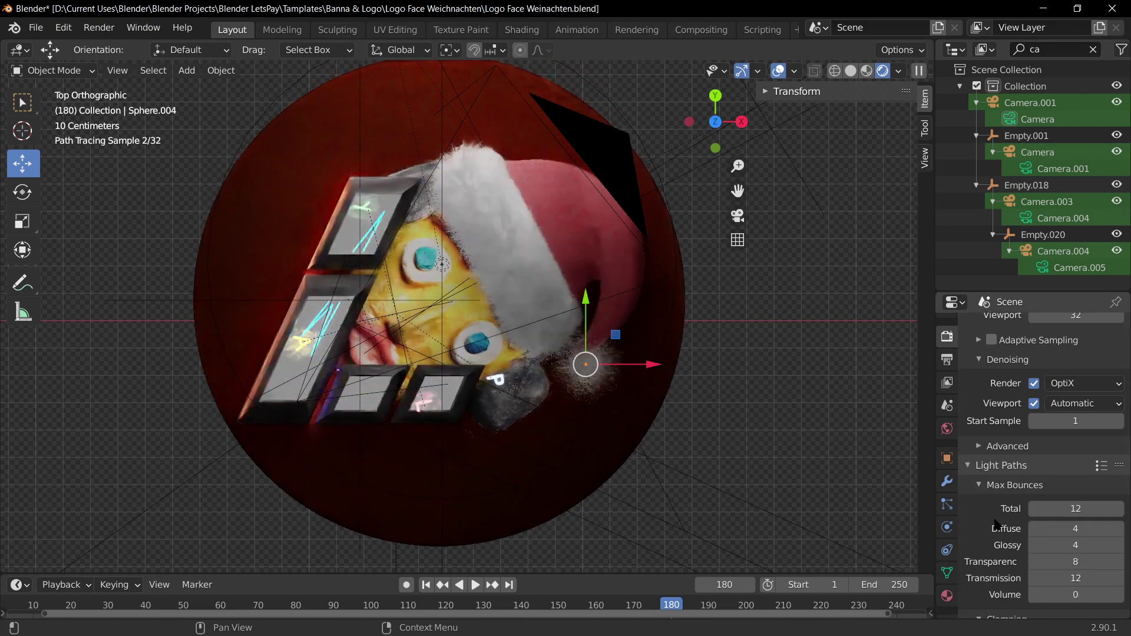
click(968, 467)
scroll(1057, 451, up, 3)
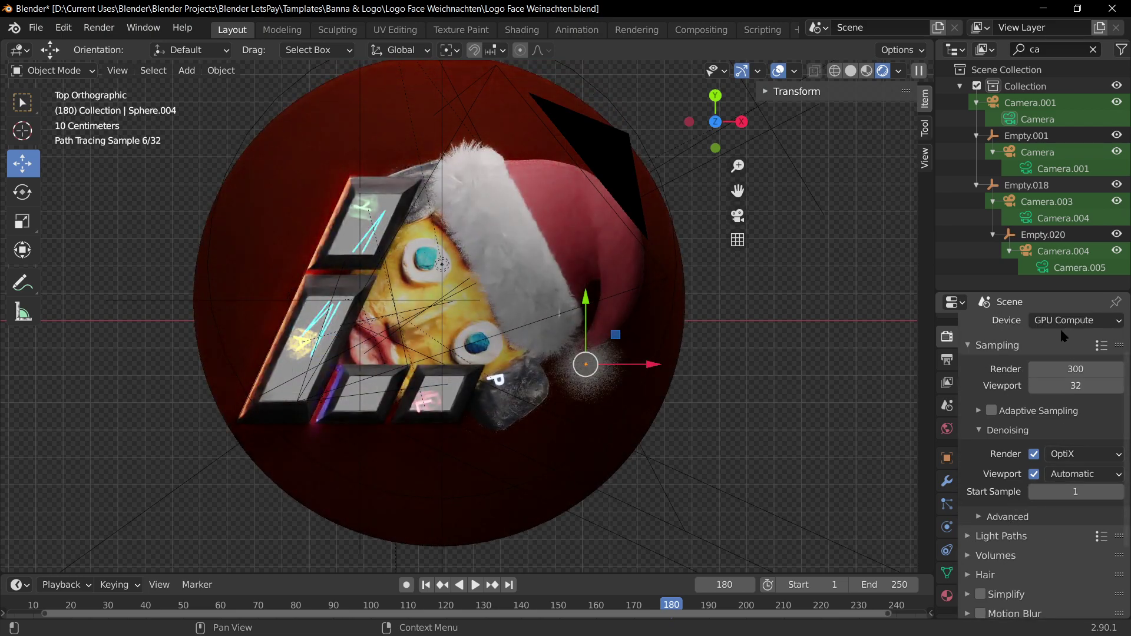
scroll(1061, 330, up, 2)
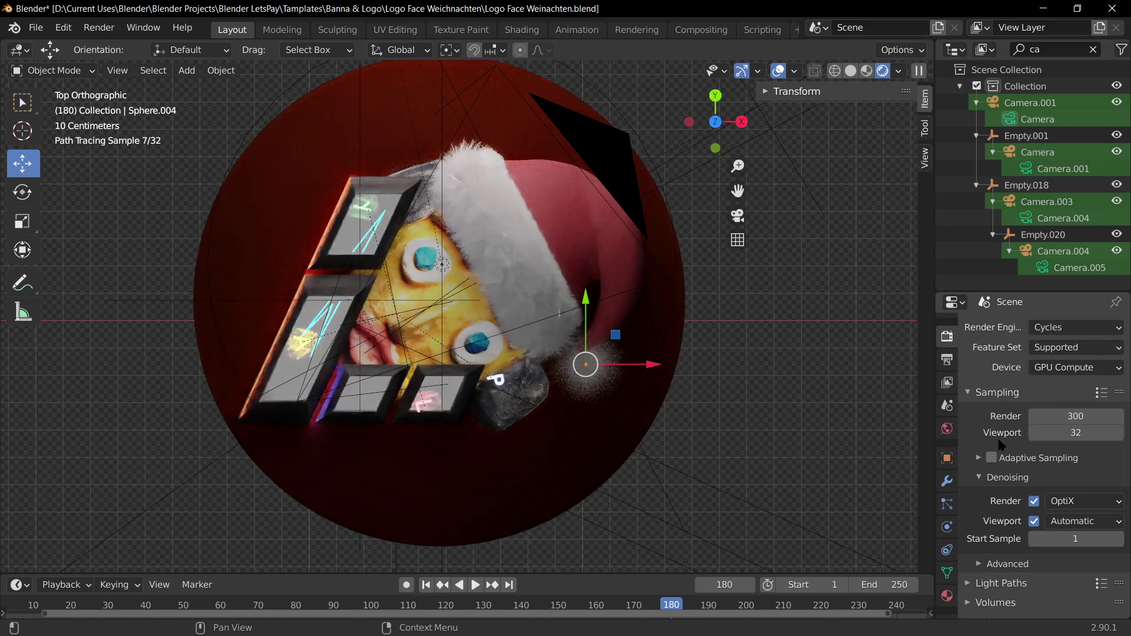
click(1064, 329)
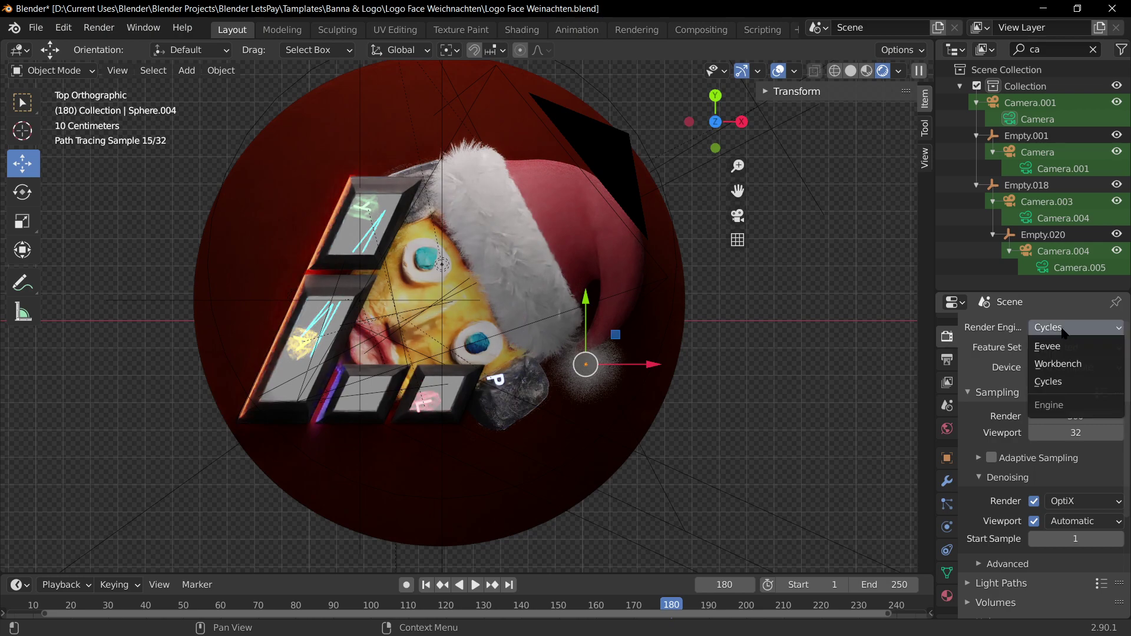
click(1075, 382)
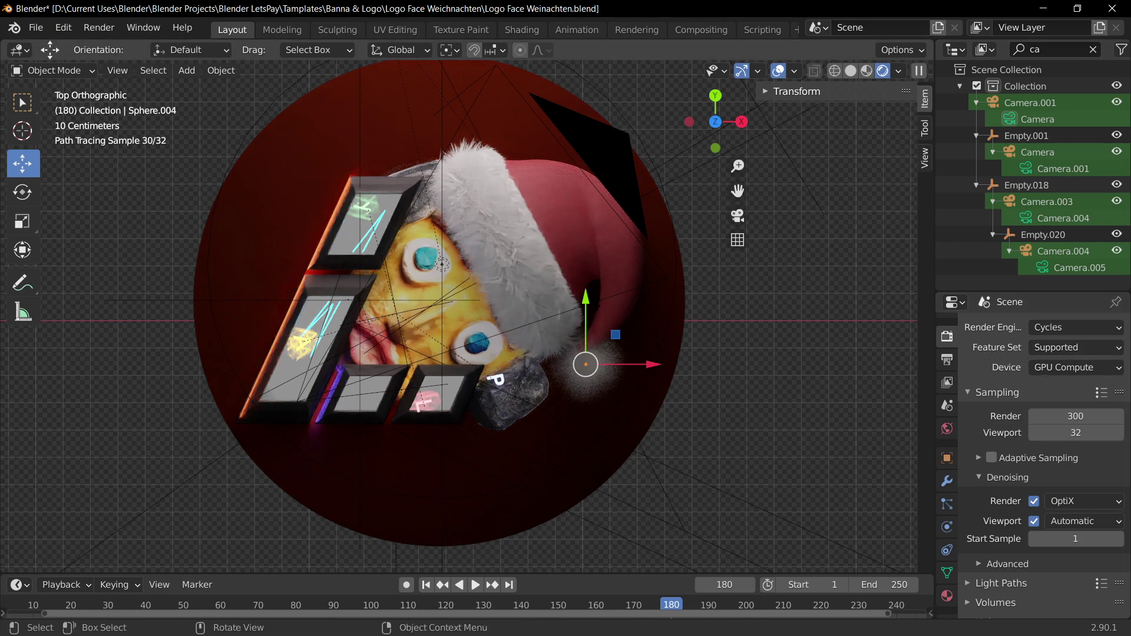
- Change the render engine to Eevee, render the current frame and dismiss the render result
click(1060, 331)
click(1057, 346)
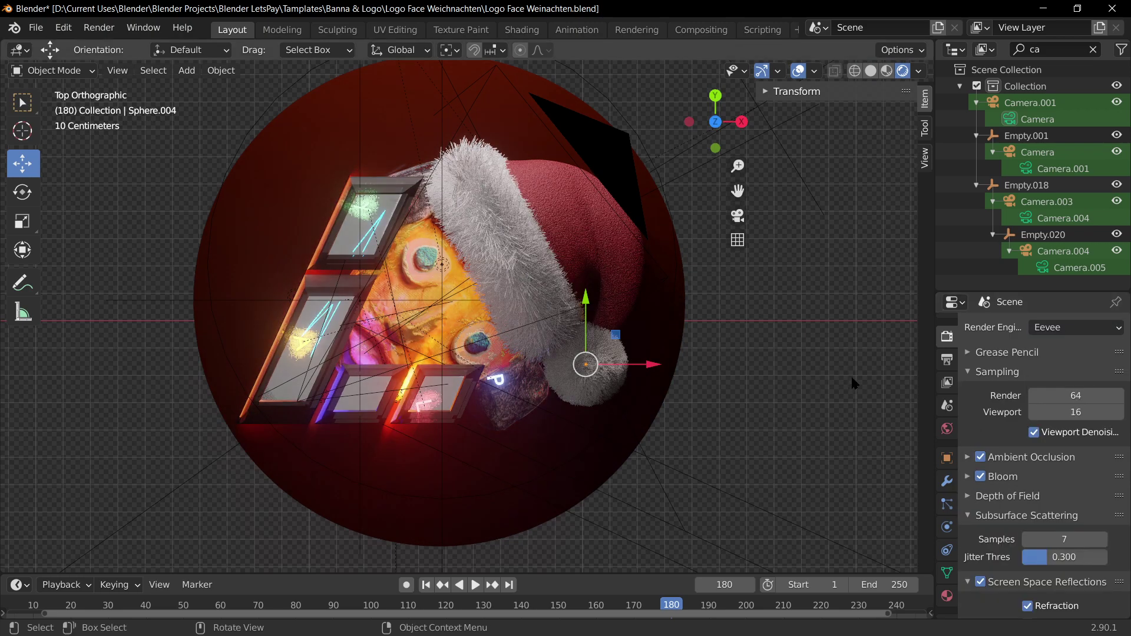
scroll(854, 383, up, 2)
scroll(415, 452, down, 3)
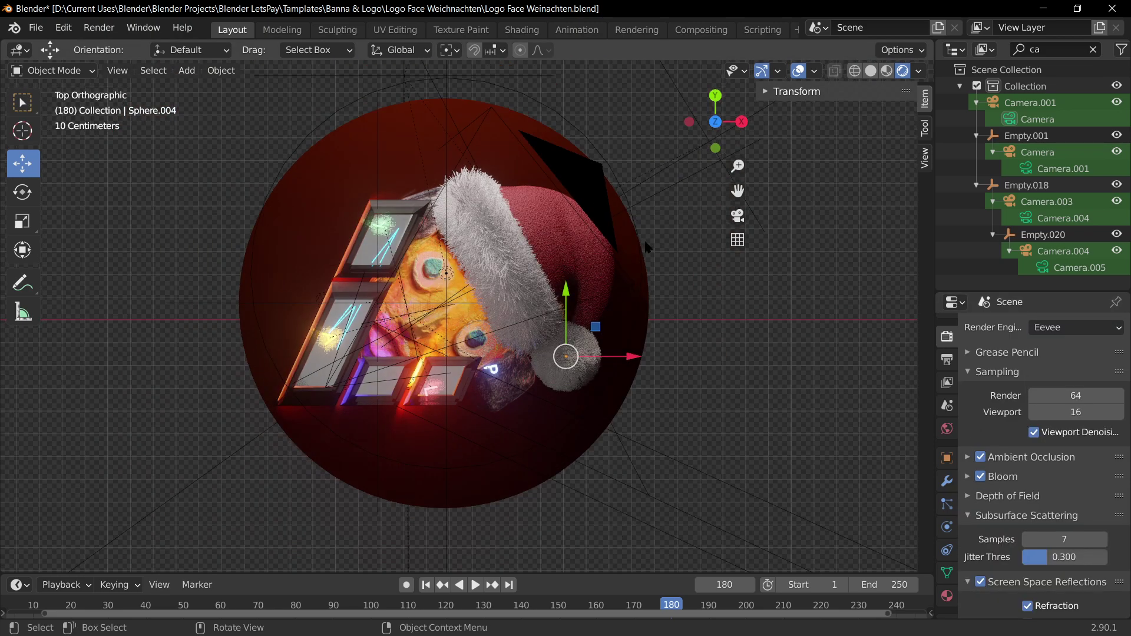
key(F12)
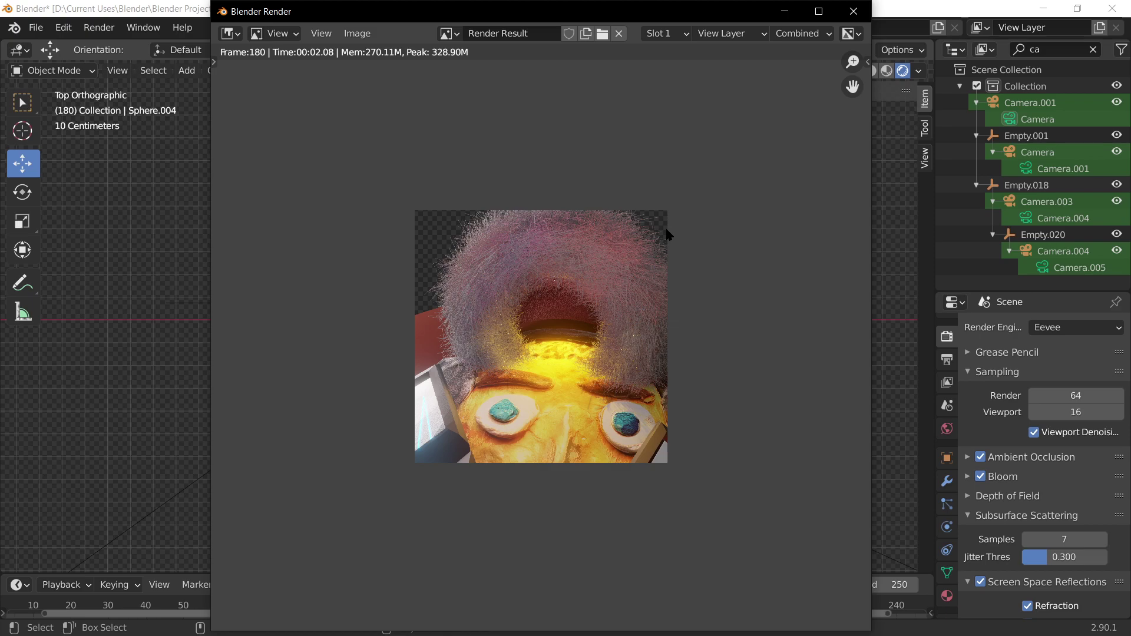
key(Escape)
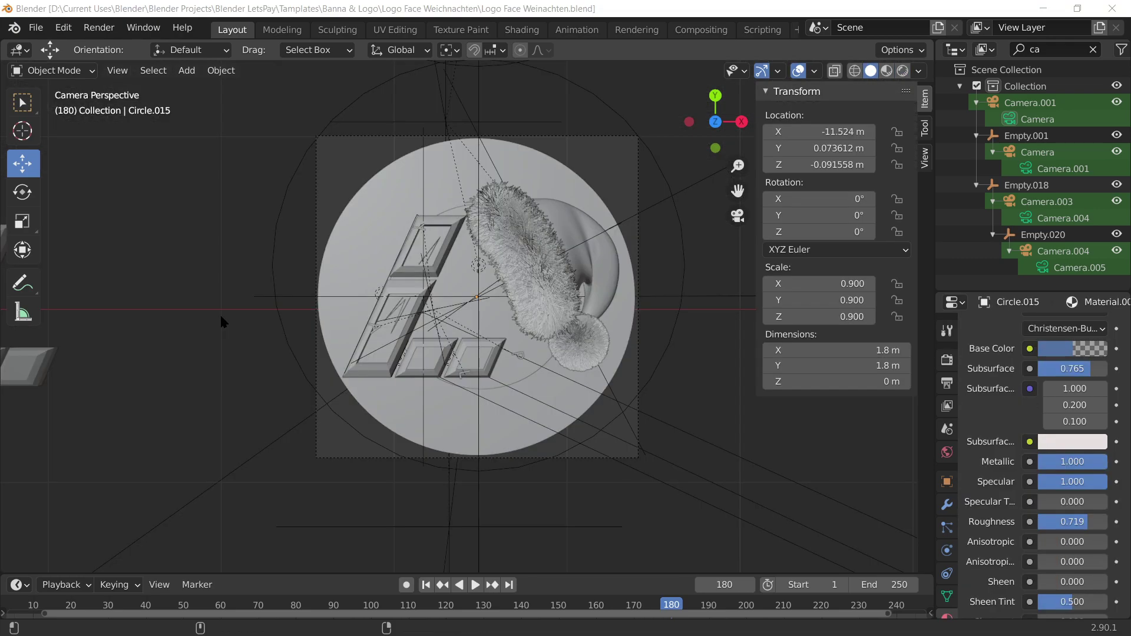
- Show the logo in material preview, render the camera view and maximize the render window
click(887, 71)
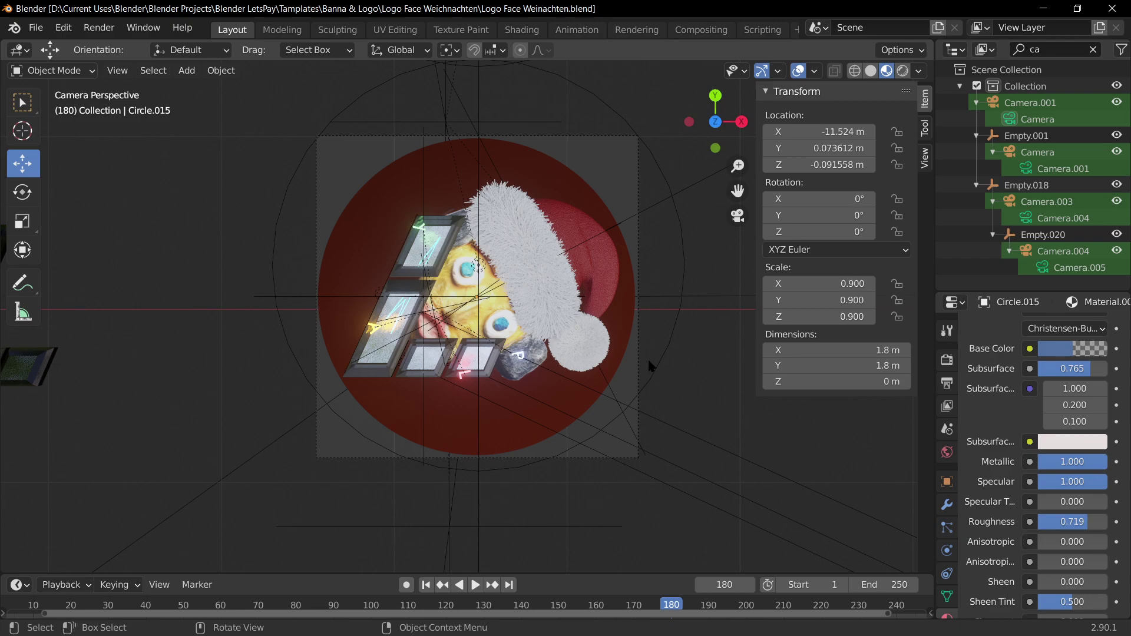
key(F12)
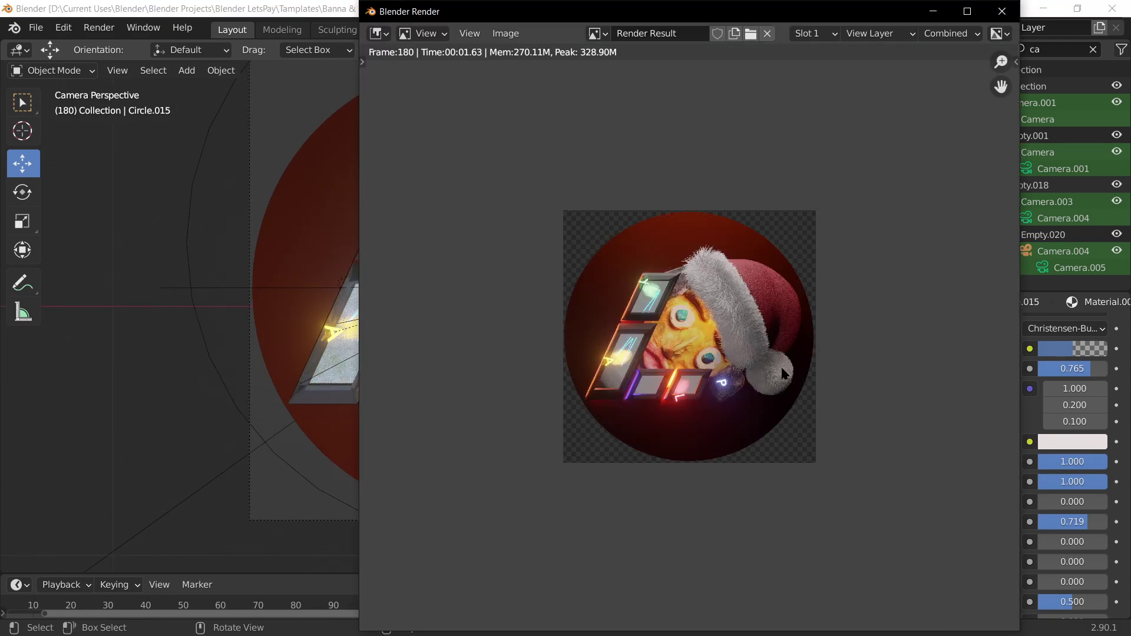
drag(733, 12, 589, 1)
- Examine the fur, face and glowing frames in the Eevee render at different magnifications, and close the render window
scroll(689, 412, up, 5)
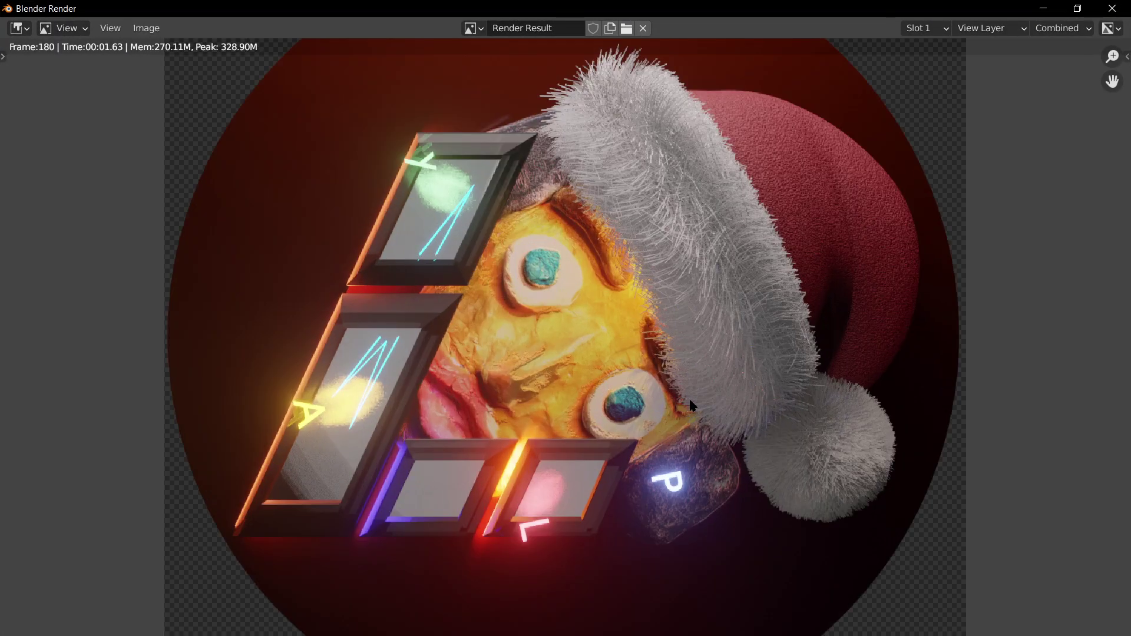
scroll(690, 400, down, 2)
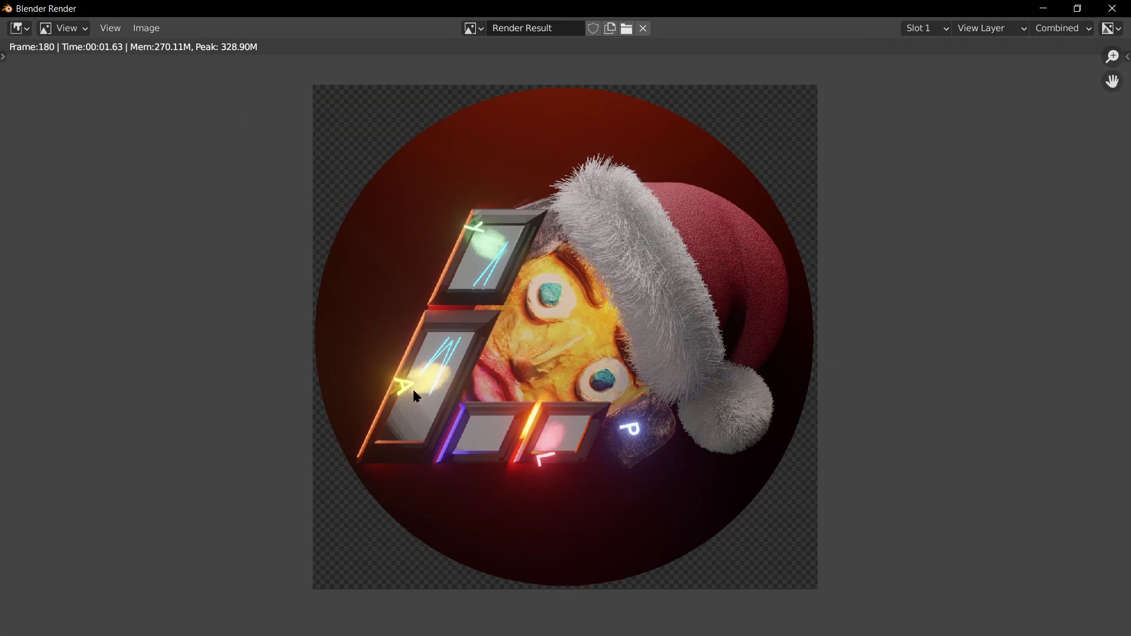
scroll(415, 389, down, 2)
scroll(416, 409, up, 5)
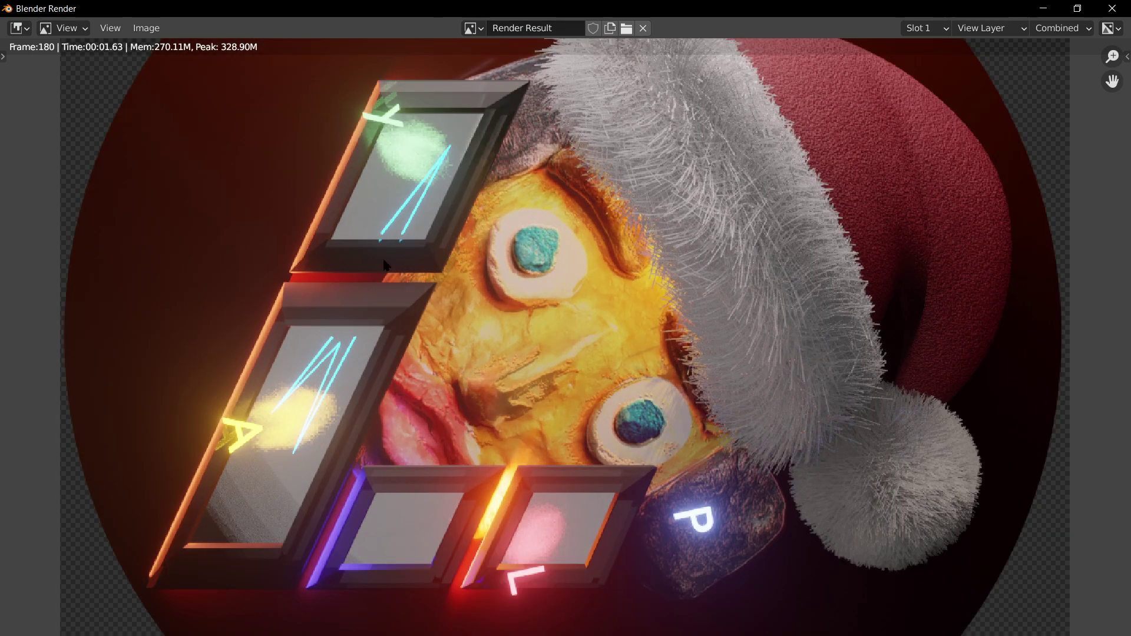
scroll(613, 556, down, 1)
scroll(596, 535, down, 1)
scroll(595, 535, up, 1)
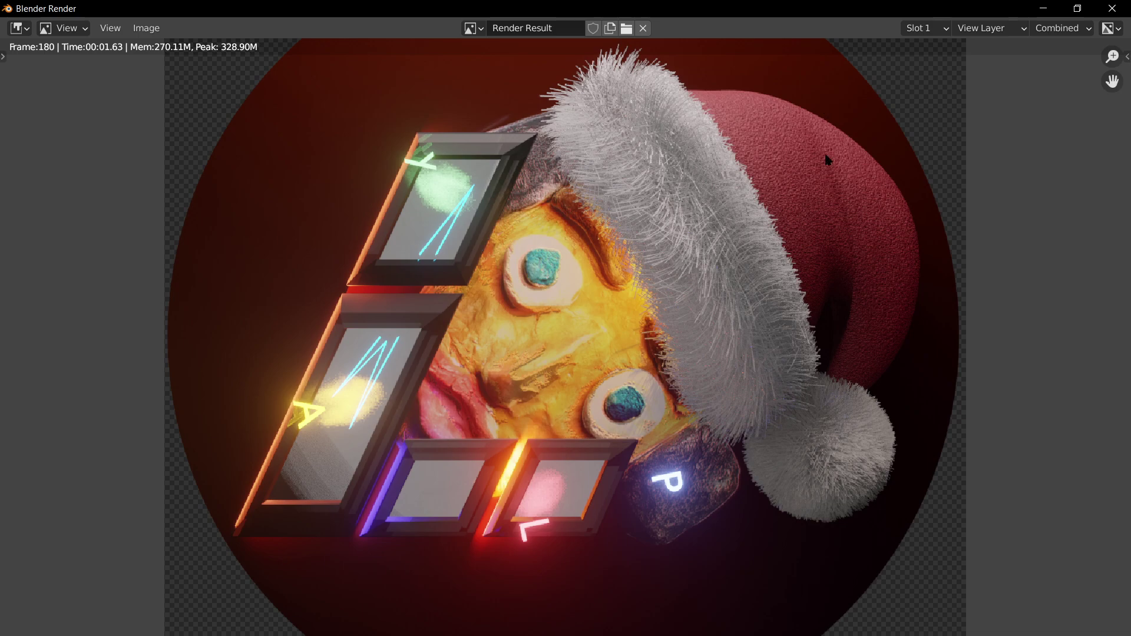
scroll(797, 333, down, 1)
scroll(636, 383, down, 2)
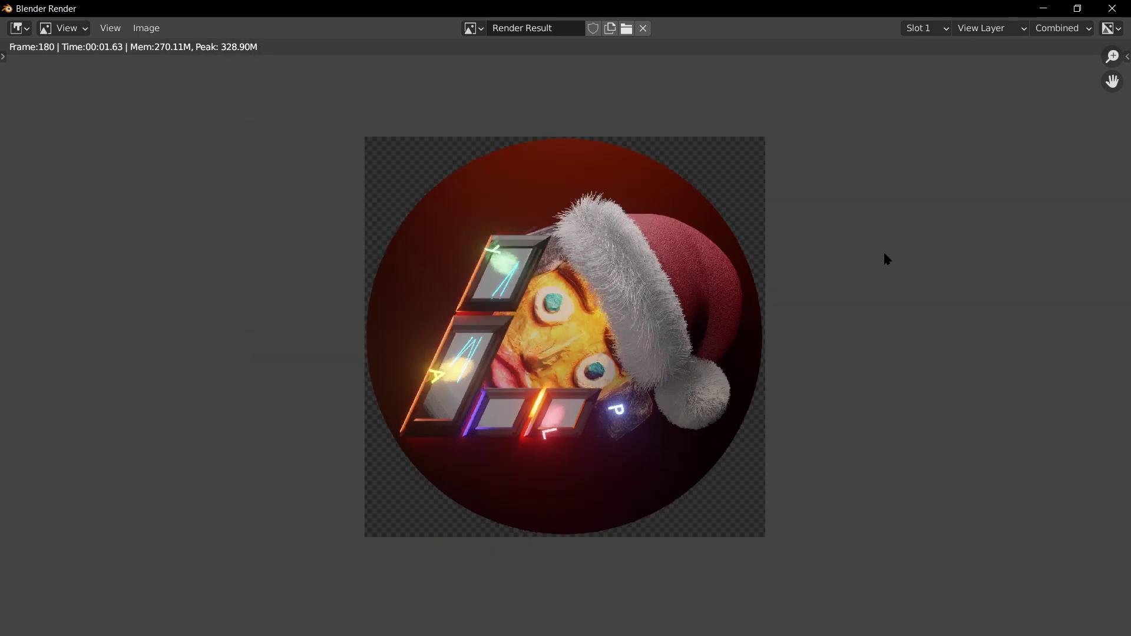
drag(842, 8, 452, 157)
click(766, 159)
- Examine the scene's render settings and keep Eevee as the render engine
scroll(980, 405, up, 10)
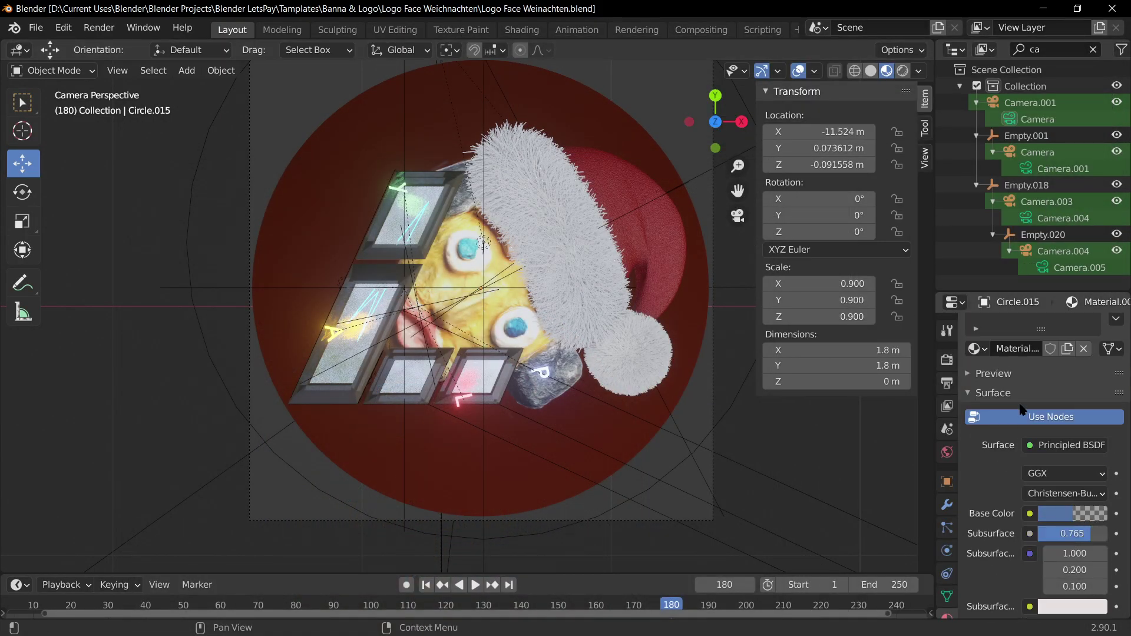
click(947, 360)
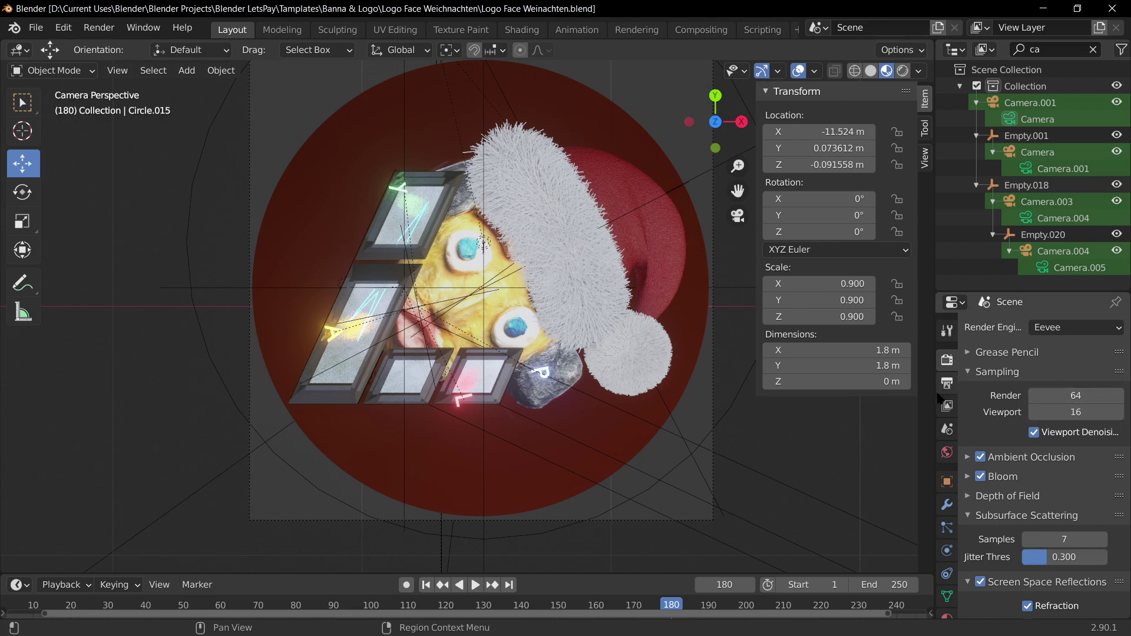
click(1055, 332)
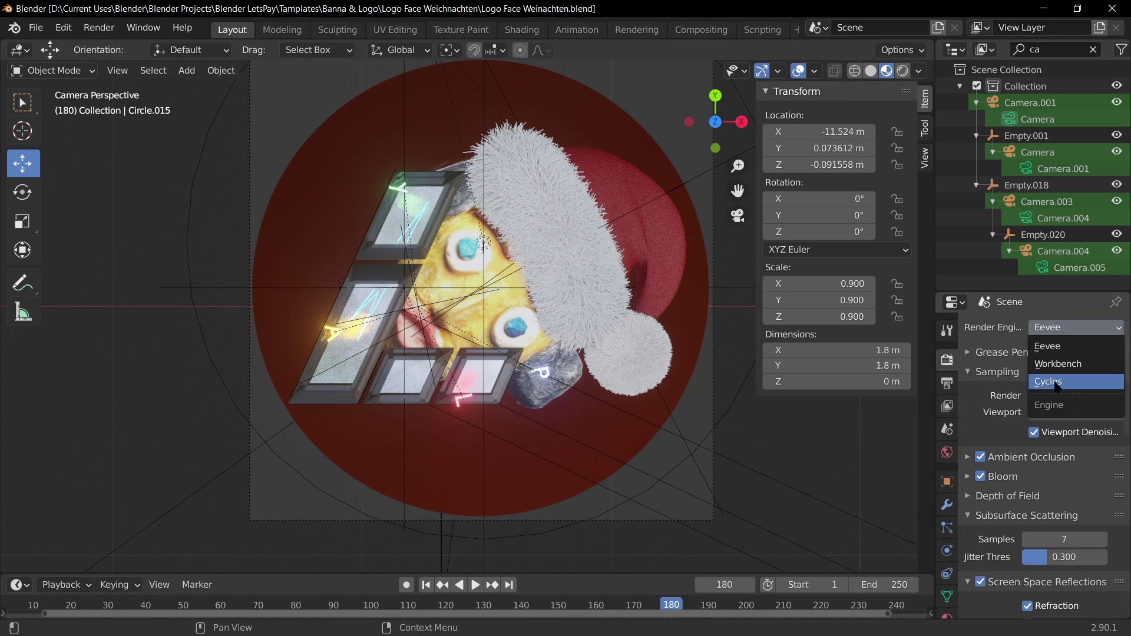
click(1052, 347)
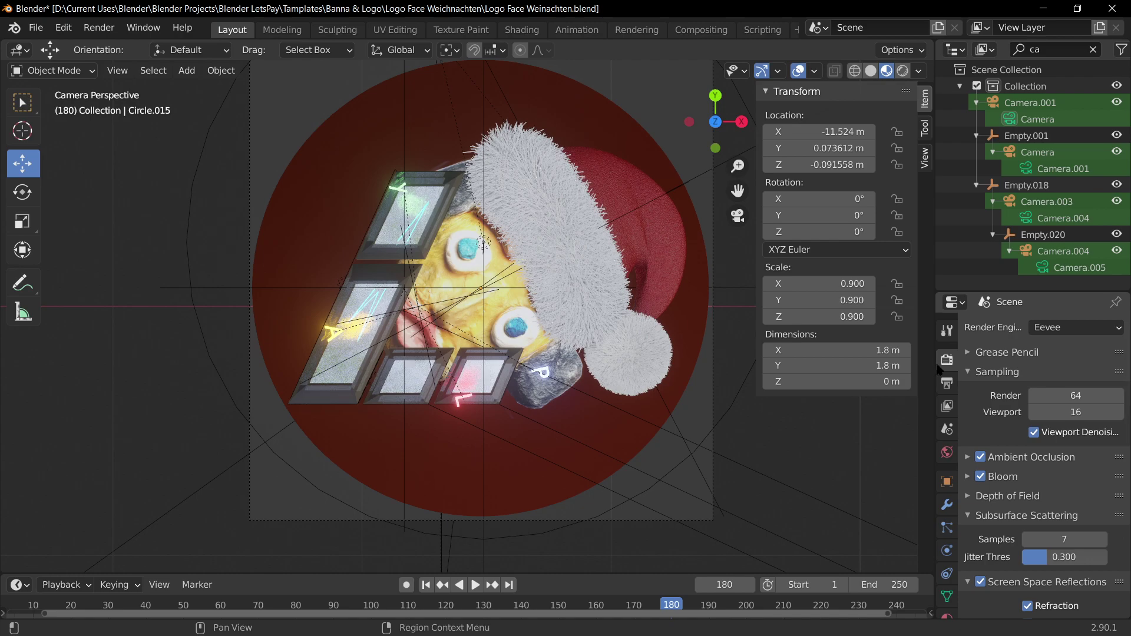
- Set the output resolution to 1900 by 1900 px and render the logo
click(947, 383)
double_click(1093, 346)
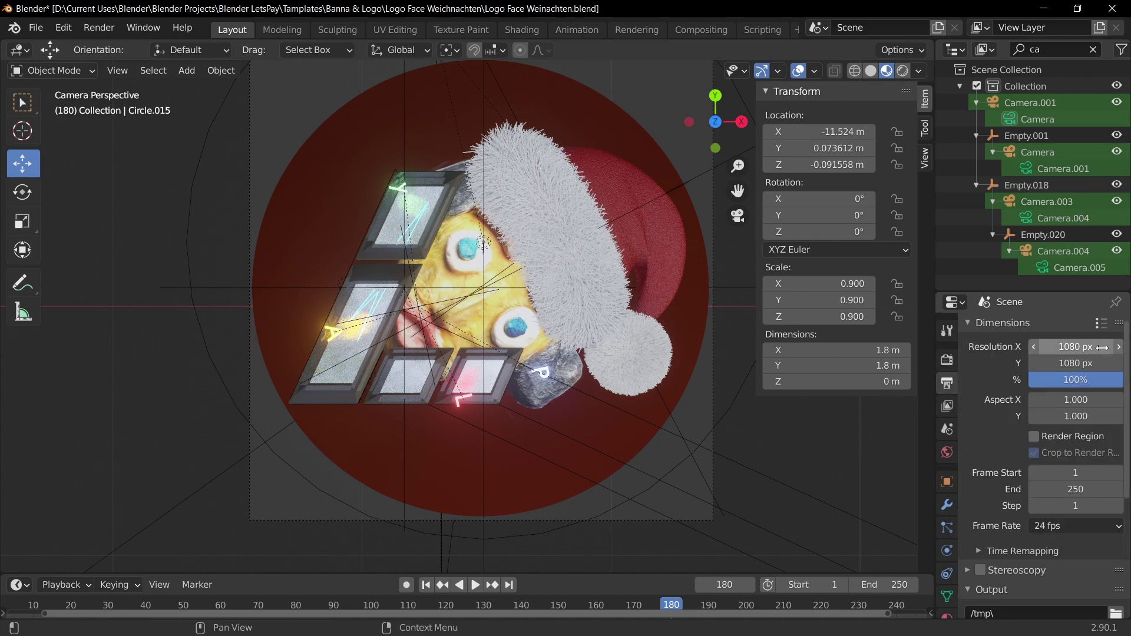
text(1080)
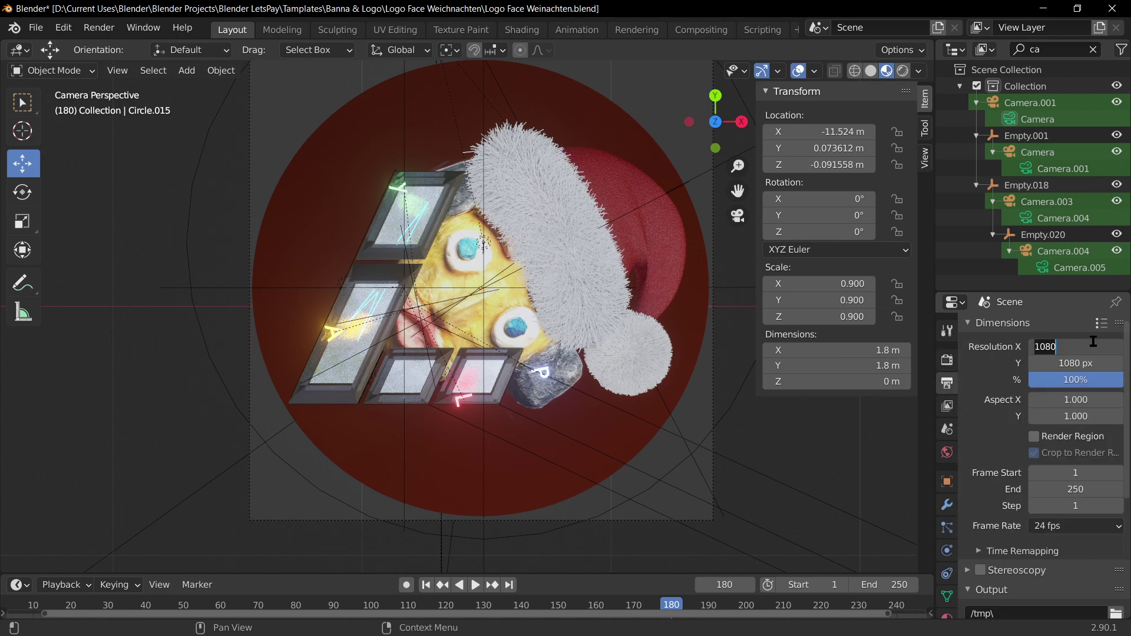
text(1900)
key(Tab)
text(1900)
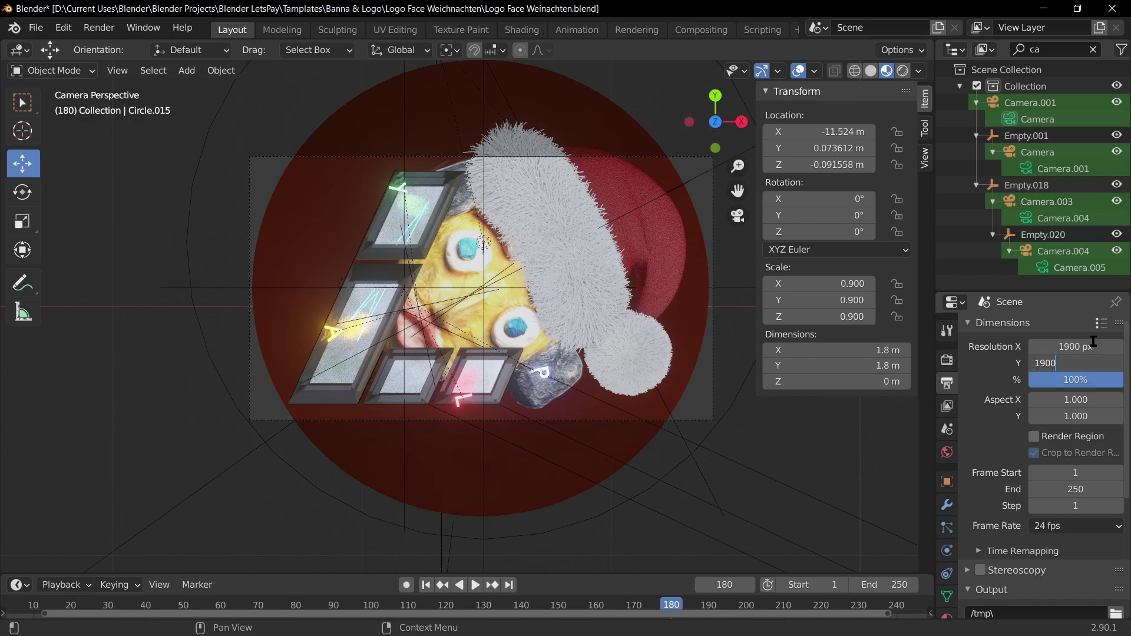
key(Return)
key(F12)
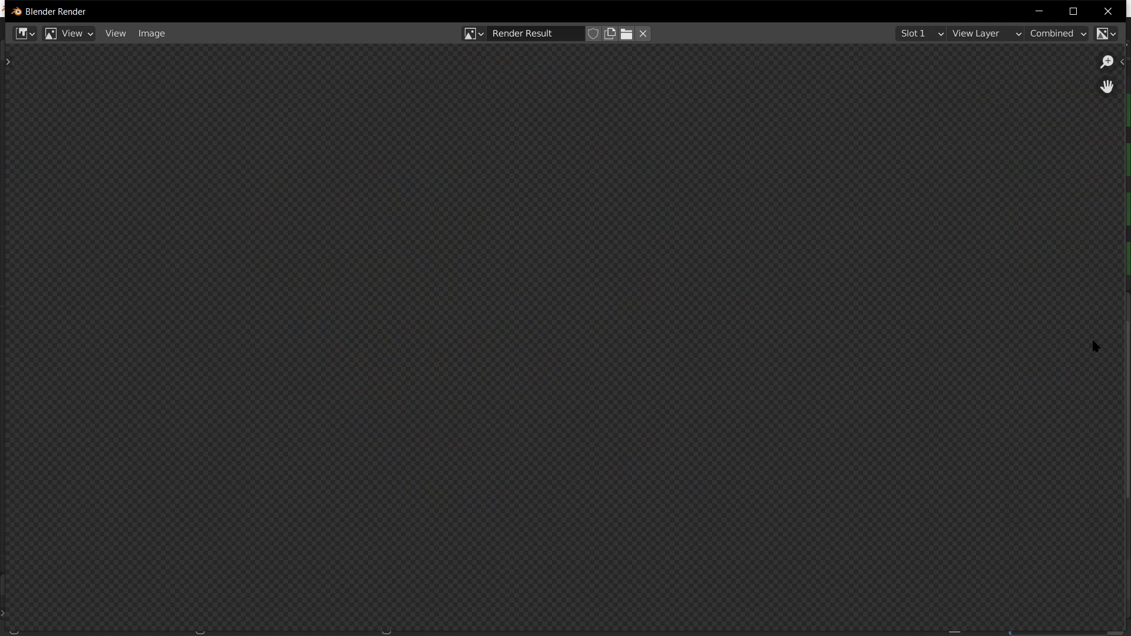
- Examine the higher-resolution logo render up close and as a whole, and close the render window
scroll(1046, 336, down, 3)
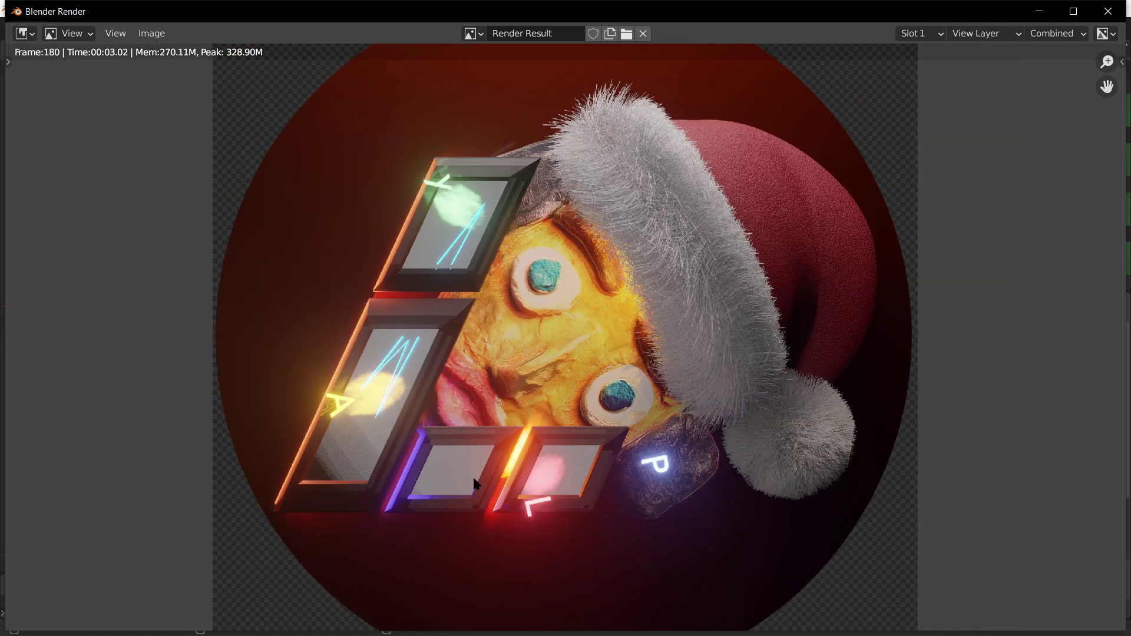
scroll(500, 509, up, 4)
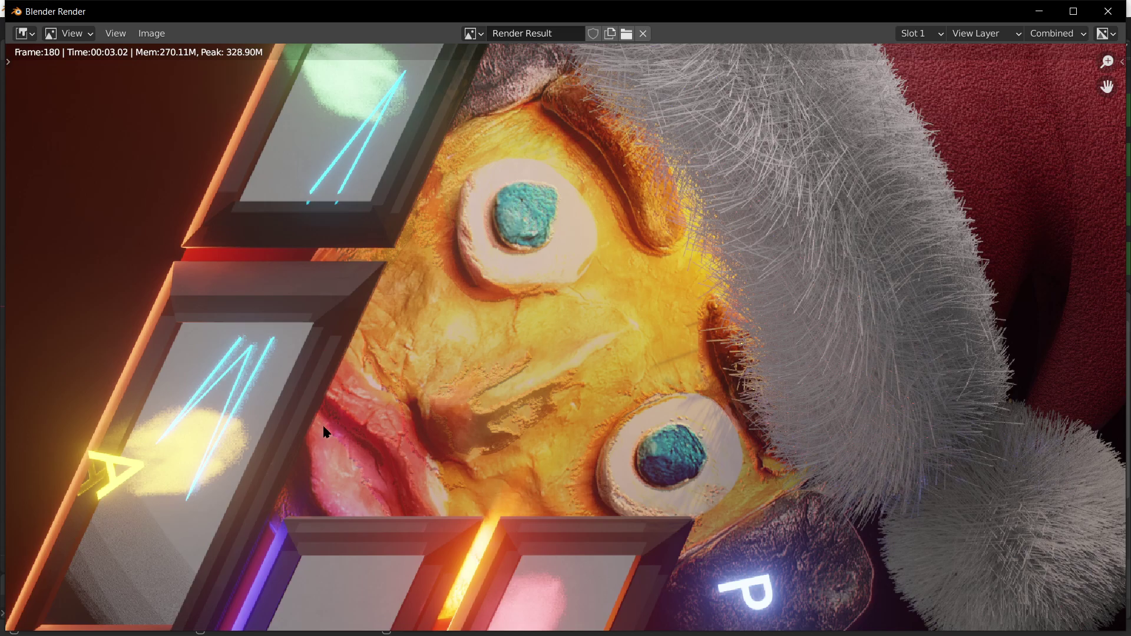
scroll(324, 432, down, 5)
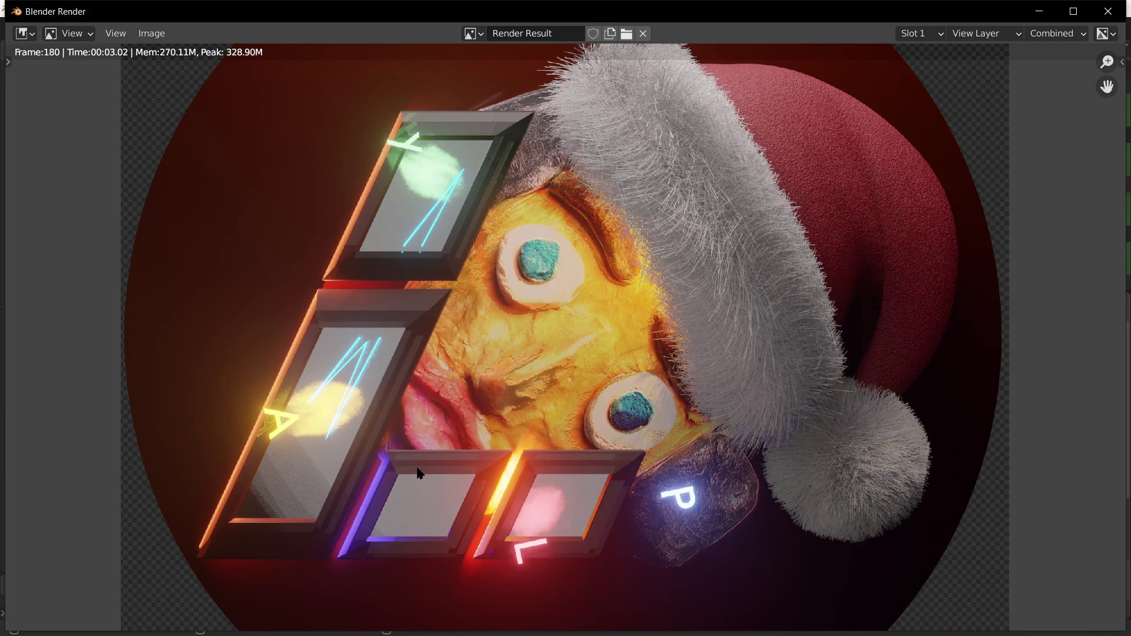
scroll(352, 433, up, 1)
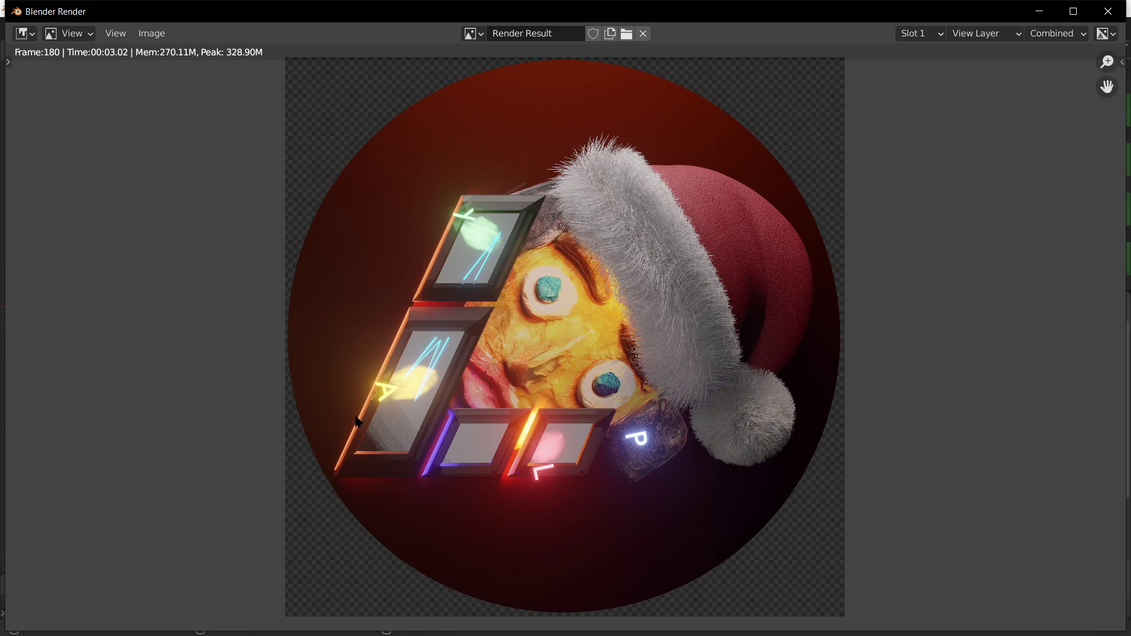
scroll(710, 335, up, 2)
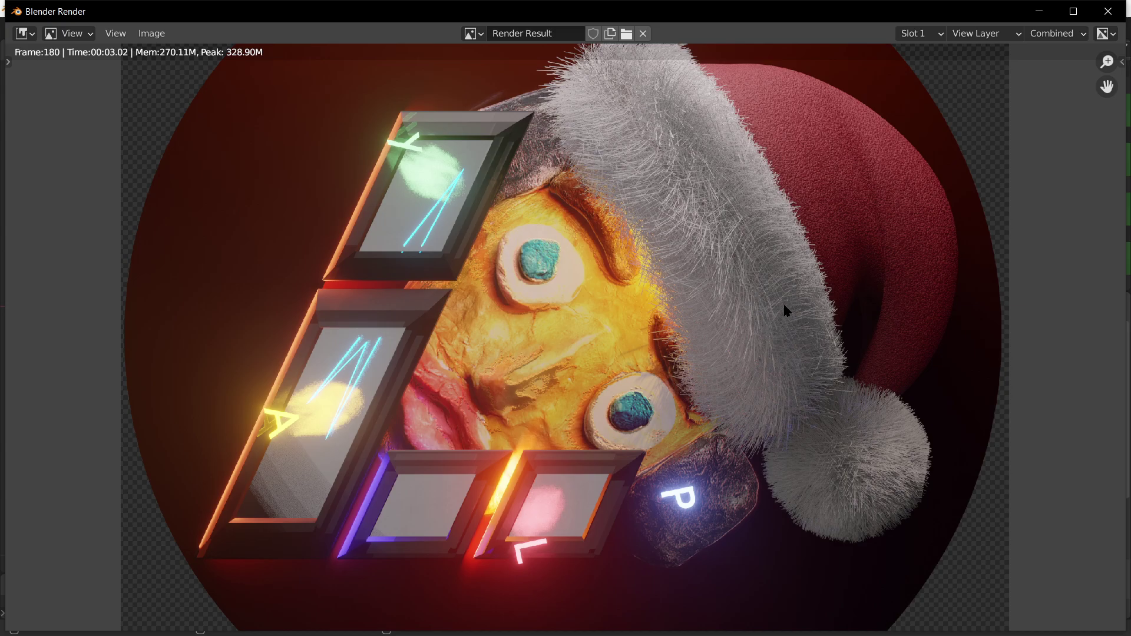
scroll(709, 288, down, 4)
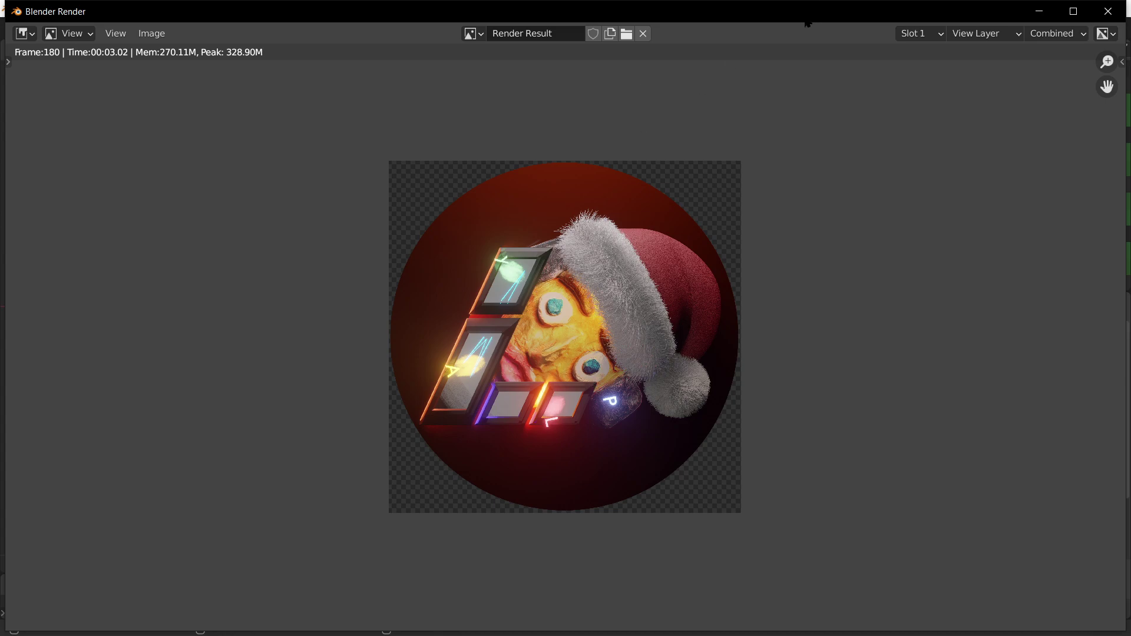
drag(864, 13, 621, 179)
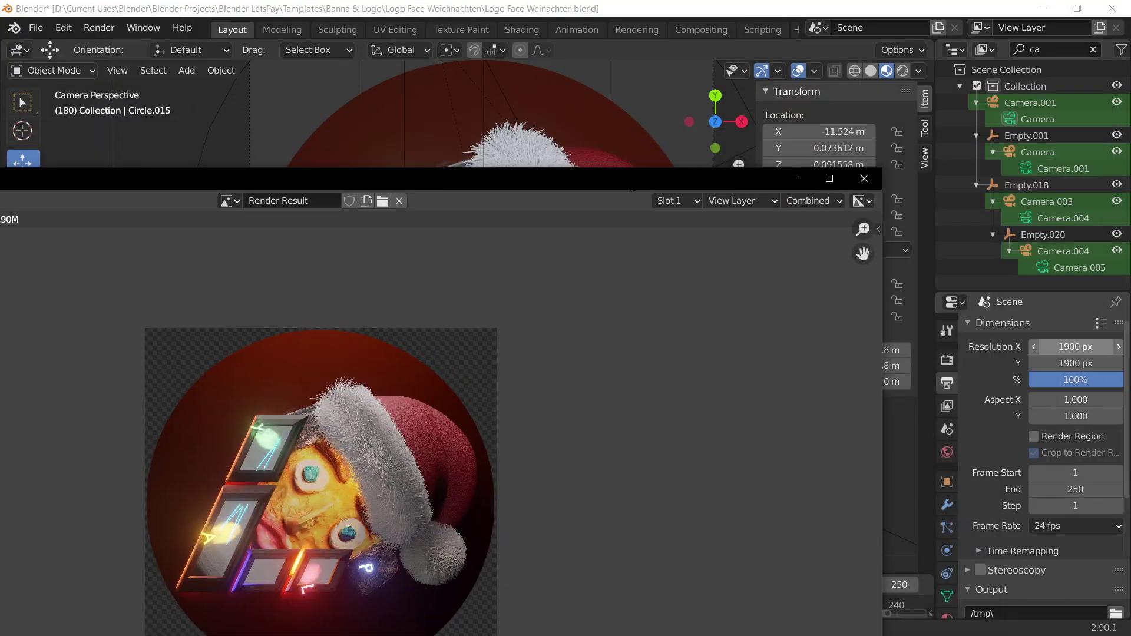
click(865, 180)
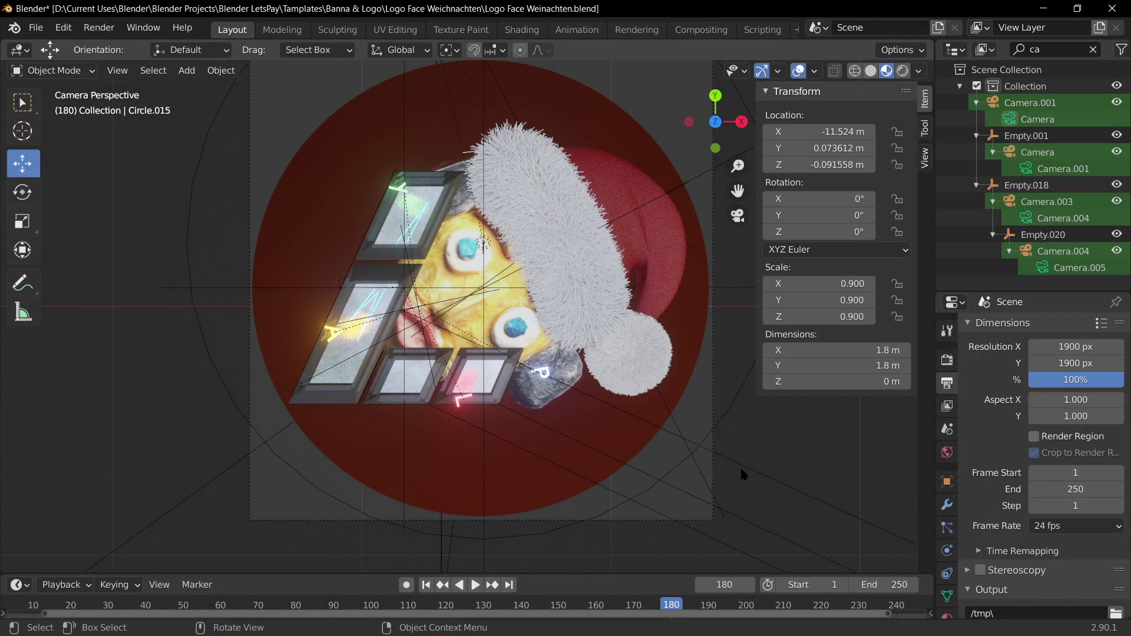